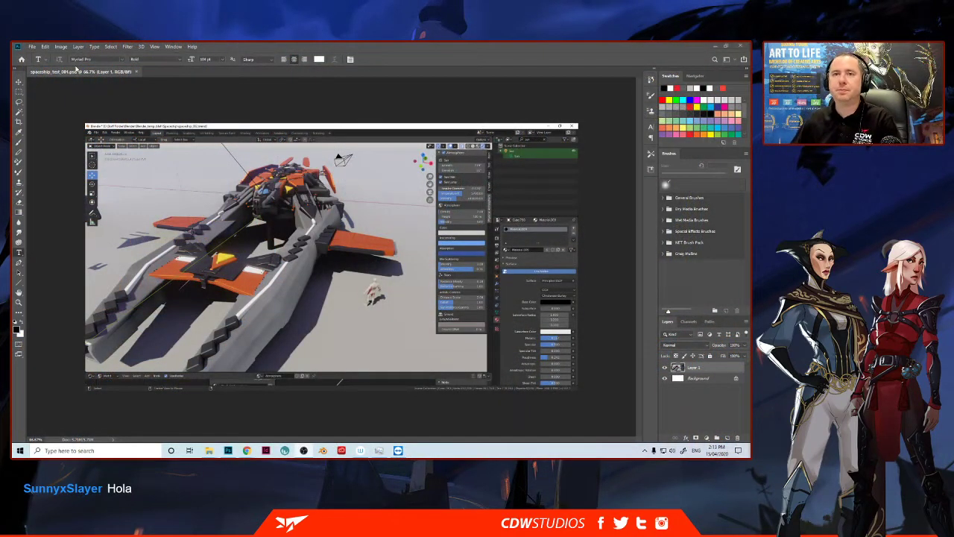
Step: Open demo_1_thumbs.psd from the staff folder's Twitch Stream 2020 > Demo 1 directory
{"action": "left_click", "coordinate": [32, 47]}
{"action": "left_click", "coordinate": [45, 62]}
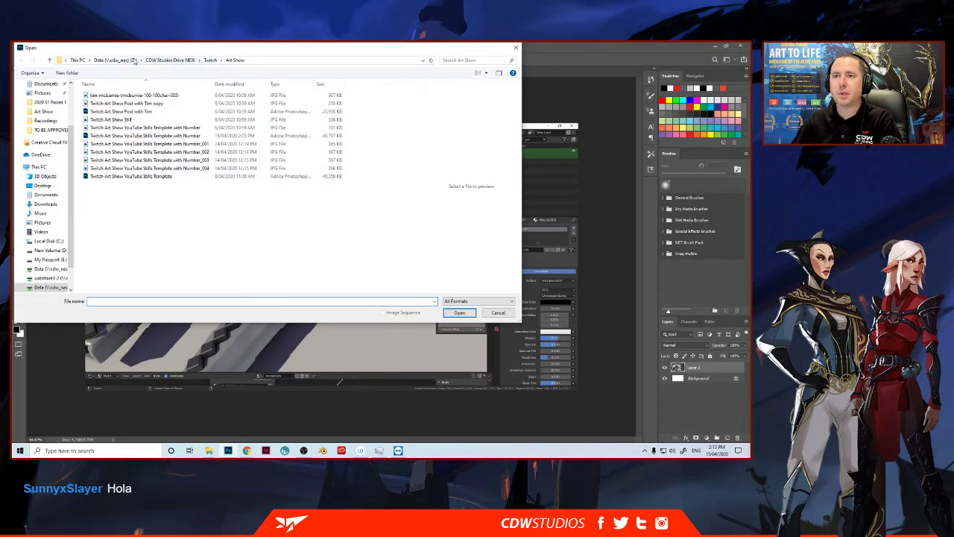
{"action": "left_click", "coordinate": [150, 61]}
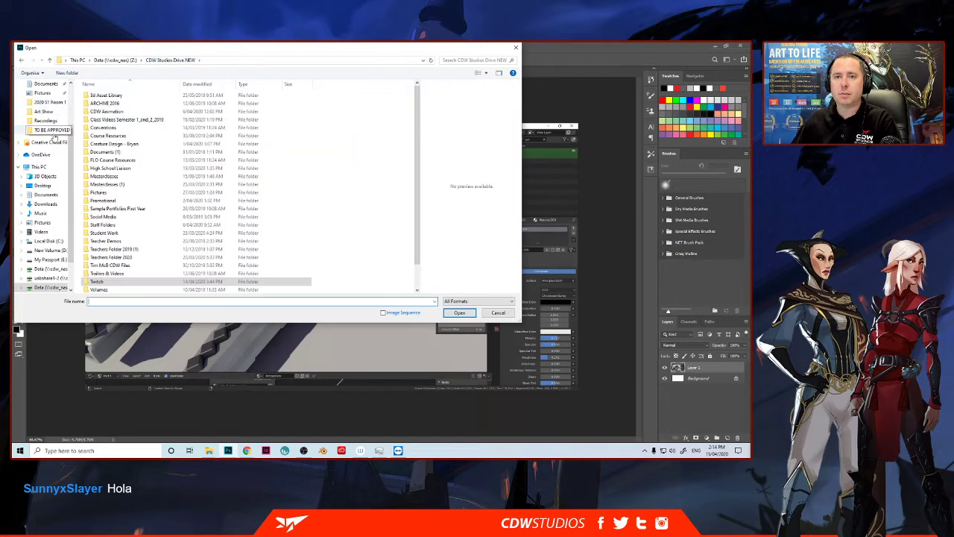
{"action": "scroll", "coordinate": [52, 142], "scroll_direction": "up", "scroll_amount": 3}
{"action": "left_click", "coordinate": [46, 108]}
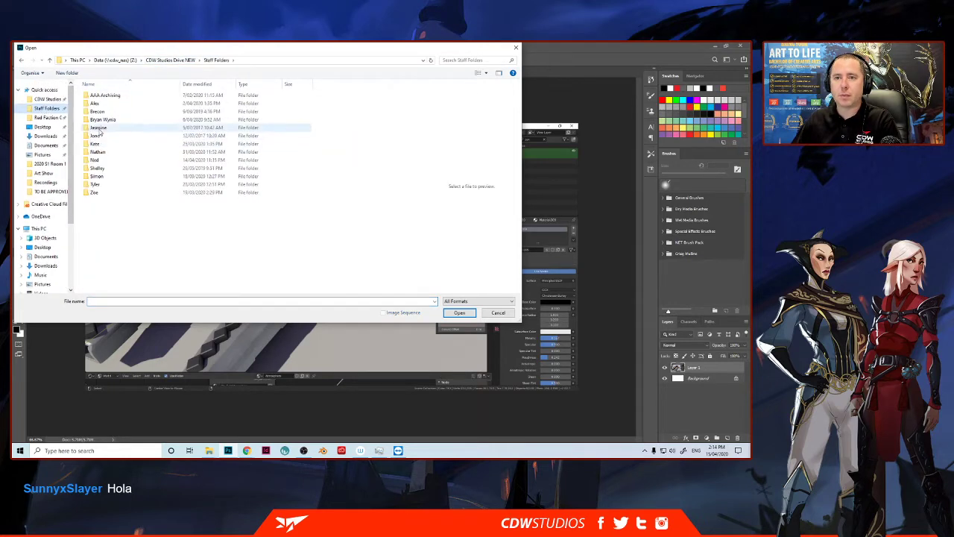
{"action": "double_click", "coordinate": [95, 176]}
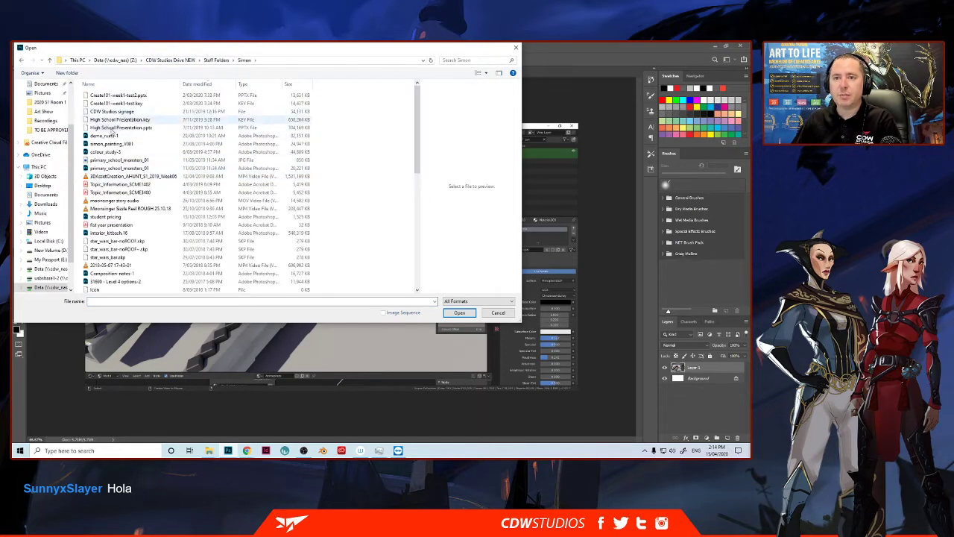
{"action": "scroll", "coordinate": [422, 228], "scroll_direction": "down", "scroll_amount": 8}
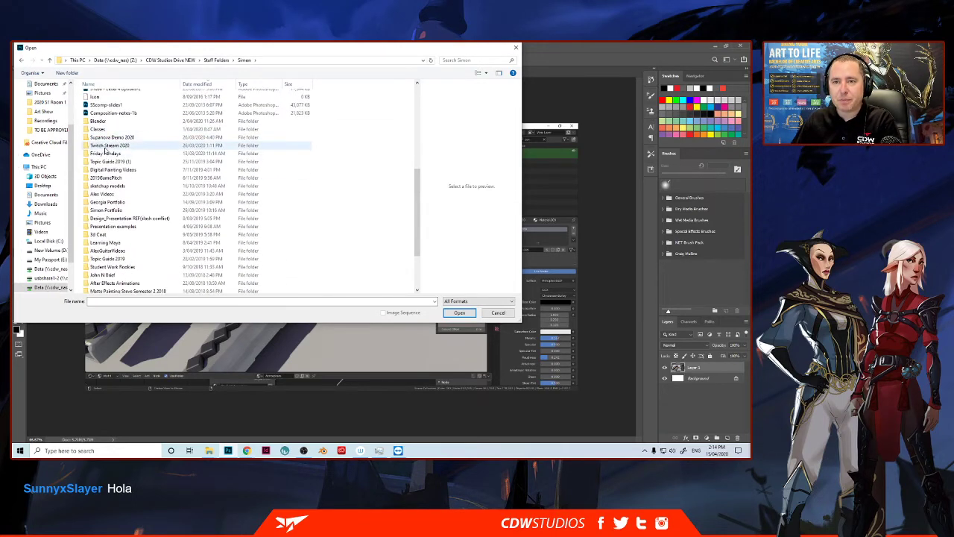
{"action": "double_click", "coordinate": [106, 145]}
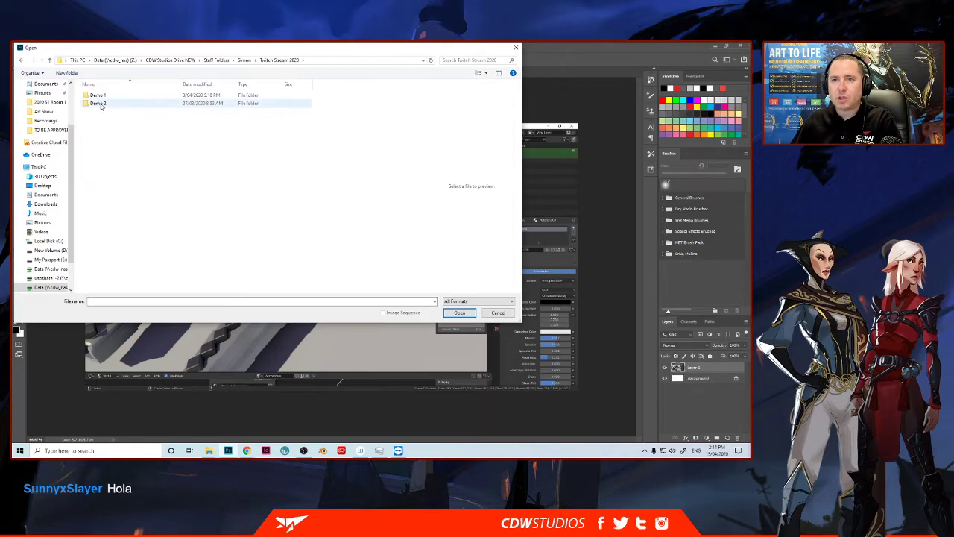
{"action": "double_click", "coordinate": [97, 96]}
{"action": "double_click", "coordinate": [95, 108]}
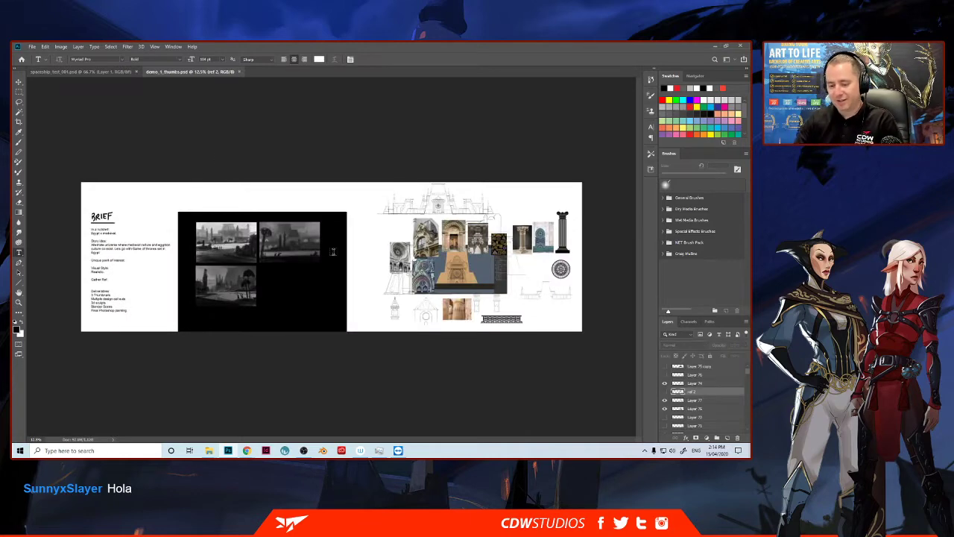
Step: Zoom and pan across the board to read the BRIEF and review the reference images
{"action": "key", "text": "z"}
{"action": "left_click", "coordinate": [302, 255]}
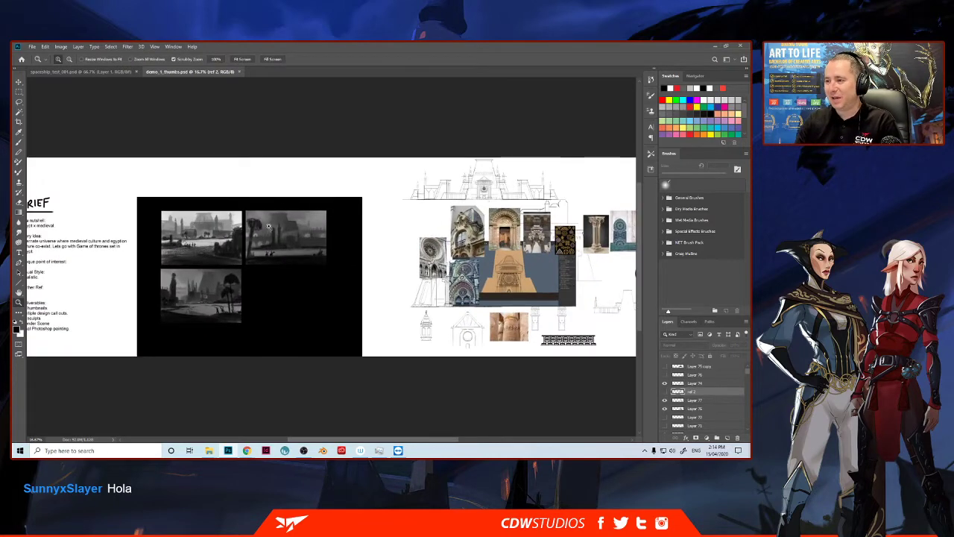
{"action": "left_click_drag", "start_coordinate": [172, 209], "coordinate": [221, 180]}
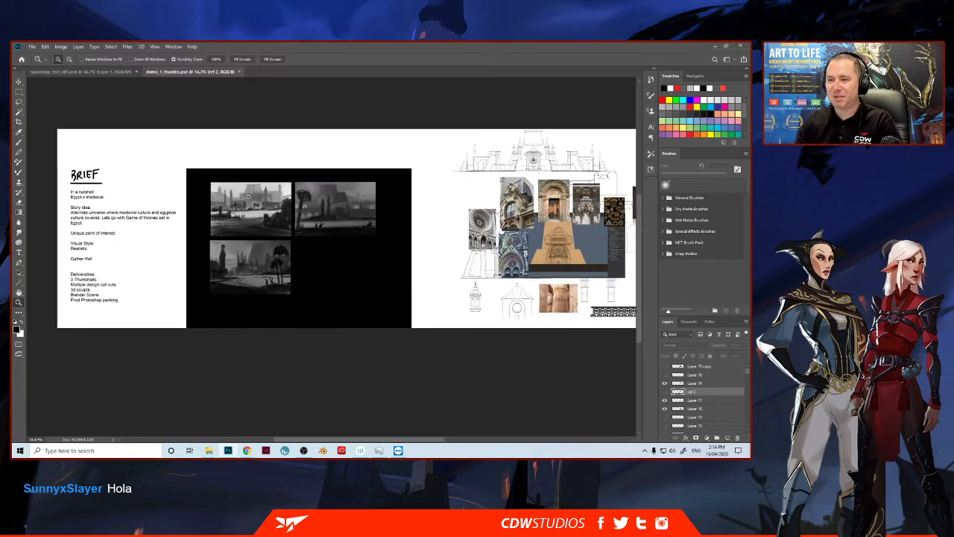
{"action": "left_click", "coordinate": [281, 232]}
{"action": "left_click_drag", "start_coordinate": [299, 232], "coordinate": [190, 234]}
{"action": "left_click_drag", "start_coordinate": [354, 233], "coordinate": [165, 236]}
{"action": "left_click_drag", "start_coordinate": [230, 237], "coordinate": [276, 231]}
{"action": "mouse_move", "coordinate": [195, 199]}
{"action": "left_mouse_down"}
{"action": "mouse_move", "coordinate": [328, 217]}
{"action": "mouse_move", "coordinate": [213, 220]}
{"action": "mouse_move", "coordinate": [213, 202]}
{"action": "left_mouse_up"}
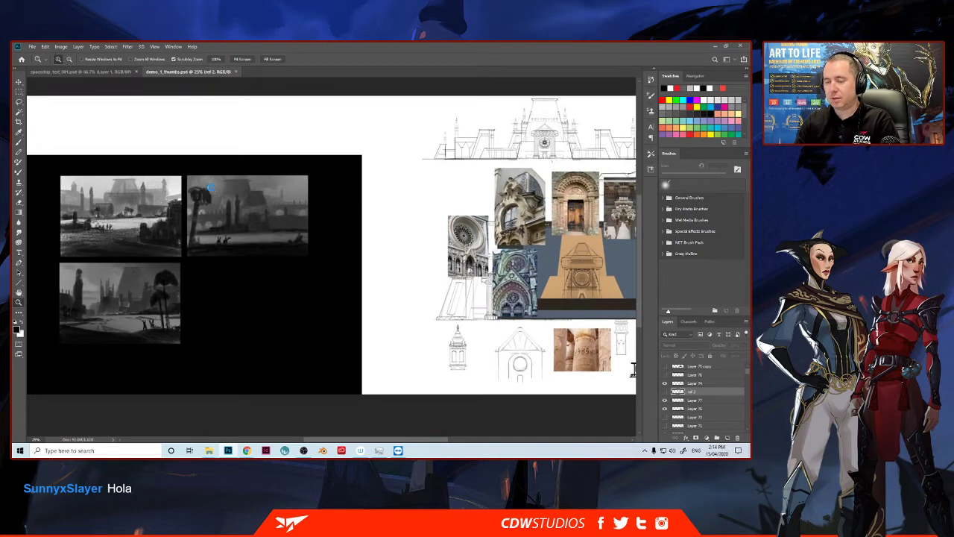
Step: Open thumbs_001 from Friday Fundays > Project 1 > Thumbs as a new document
{"action": "key", "text": "ctrl+o"}
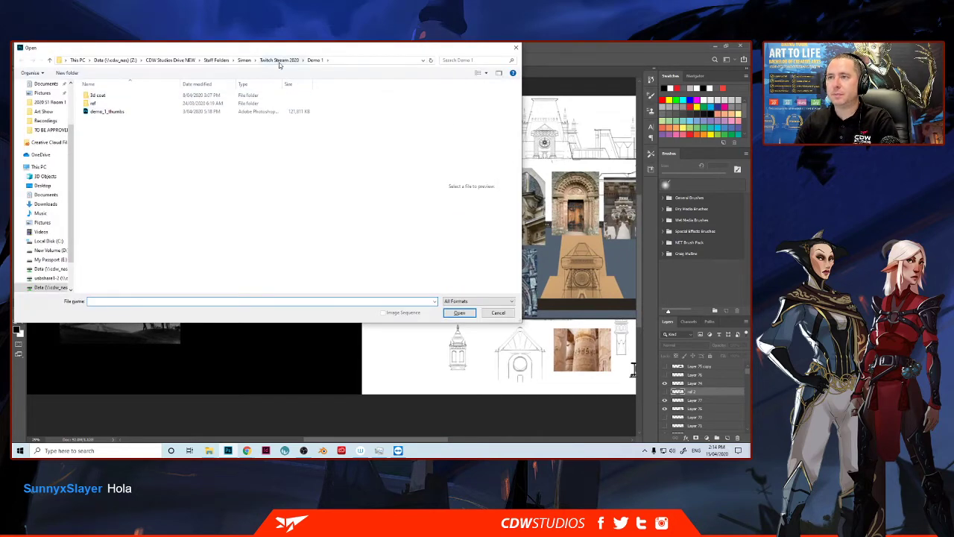
{"action": "left_click", "coordinate": [245, 60]}
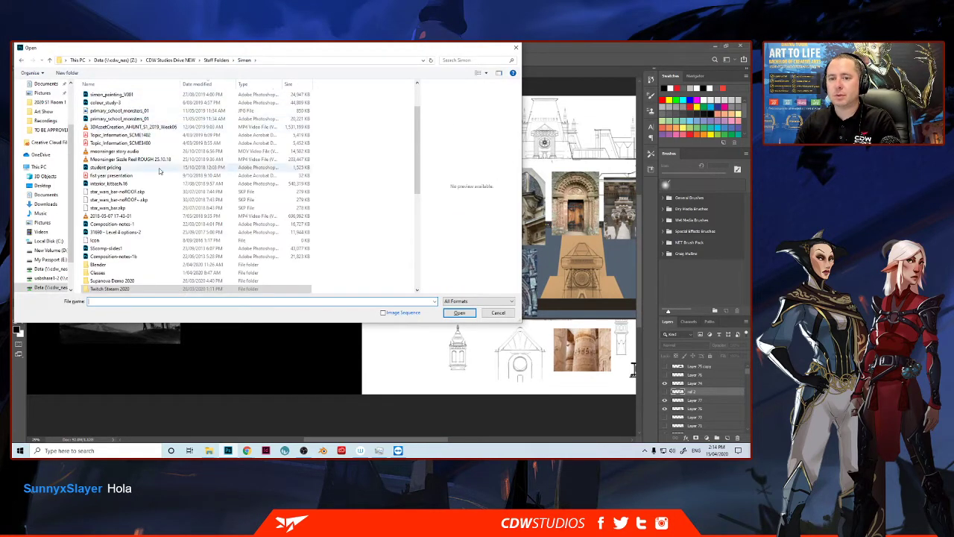
{"action": "left_click_drag", "start_coordinate": [416, 165], "coordinate": [418, 190]}
{"action": "left_click", "coordinate": [114, 242]}
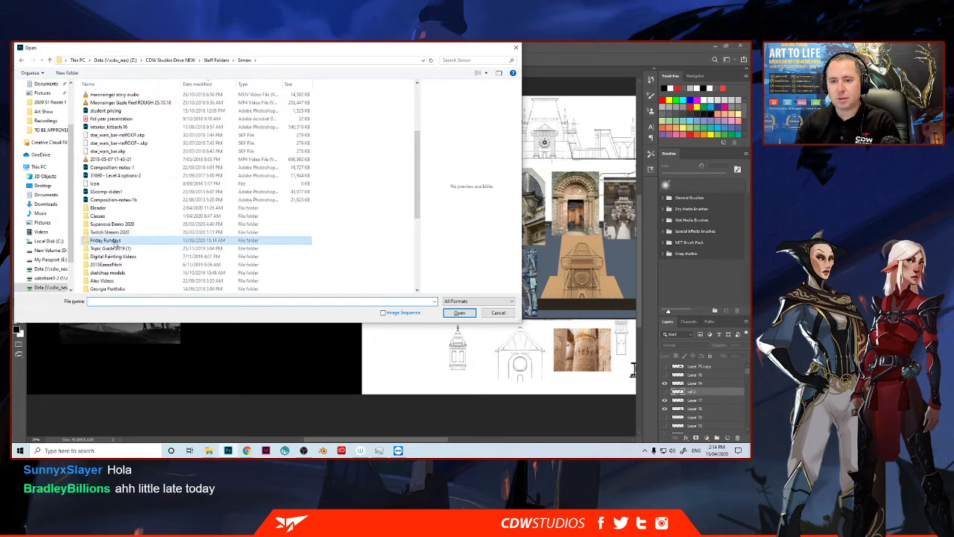
{"action": "double_click", "coordinate": [116, 243]}
{"action": "double_click", "coordinate": [99, 95]}
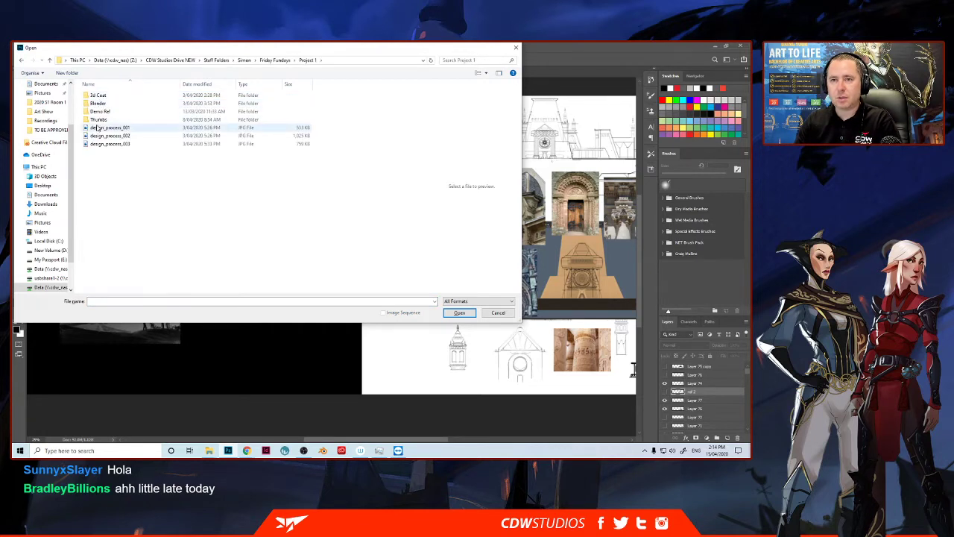
{"action": "left_click", "coordinate": [109, 143]}
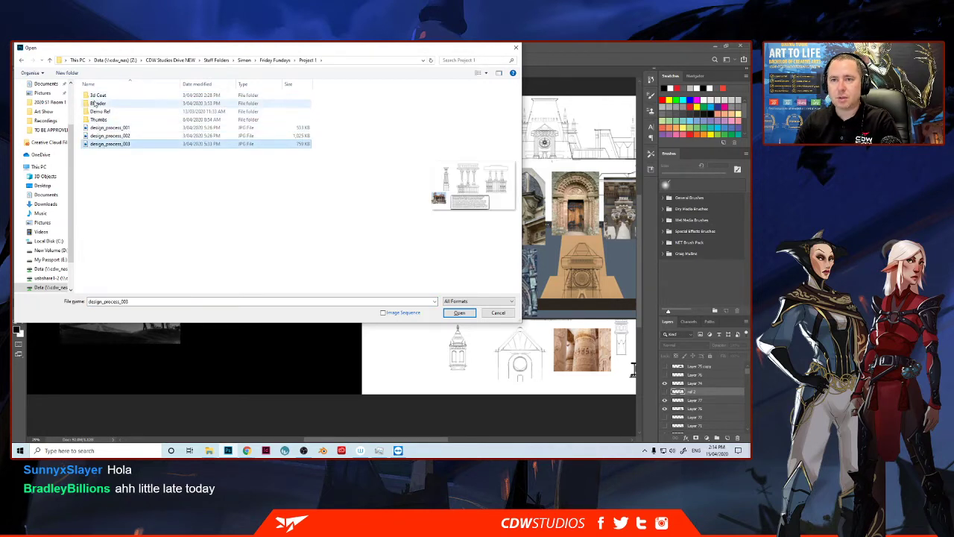
{"action": "double_click", "coordinate": [97, 120]}
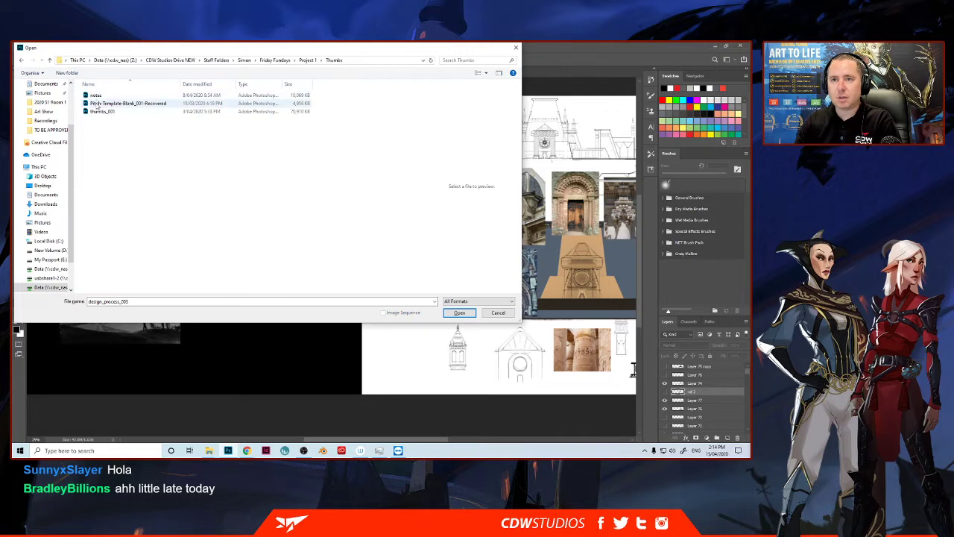
{"action": "left_click", "coordinate": [98, 104]}
{"action": "left_click", "coordinate": [97, 113]}
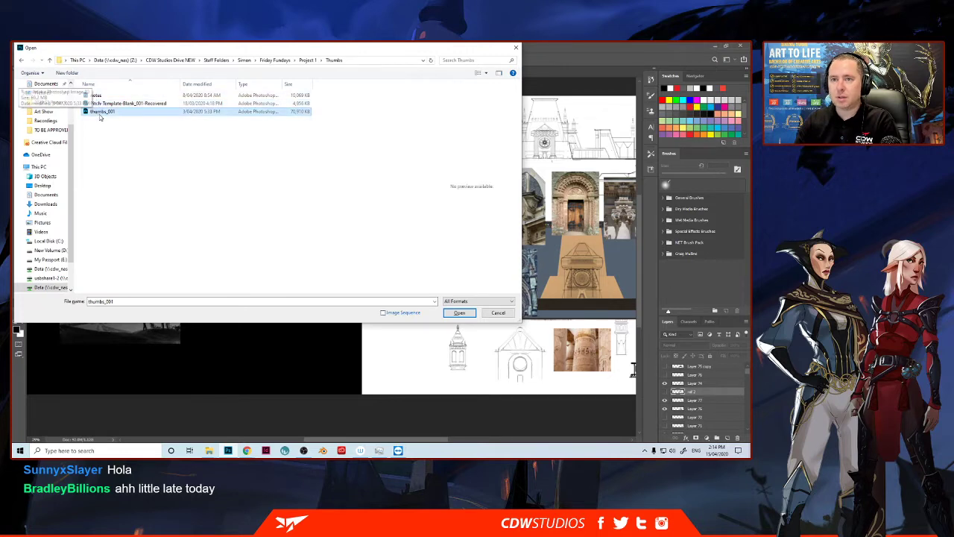
{"action": "double_click", "coordinate": [97, 113]}
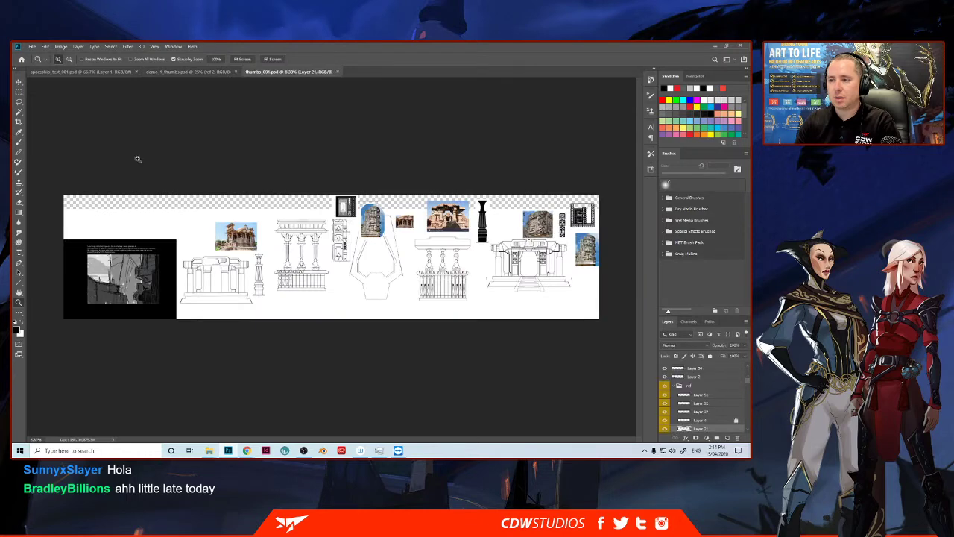
Step: Return to demo_1_thumbs.psd and pan across the reference images
{"action": "left_click", "coordinate": [190, 72]}
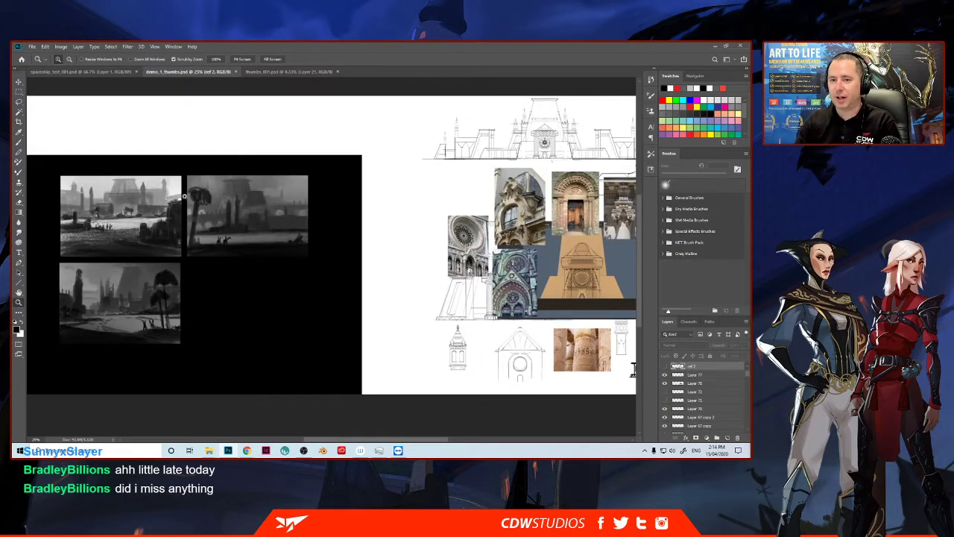
{"action": "left_click_drag", "start_coordinate": [182, 215], "coordinate": [219, 203]}
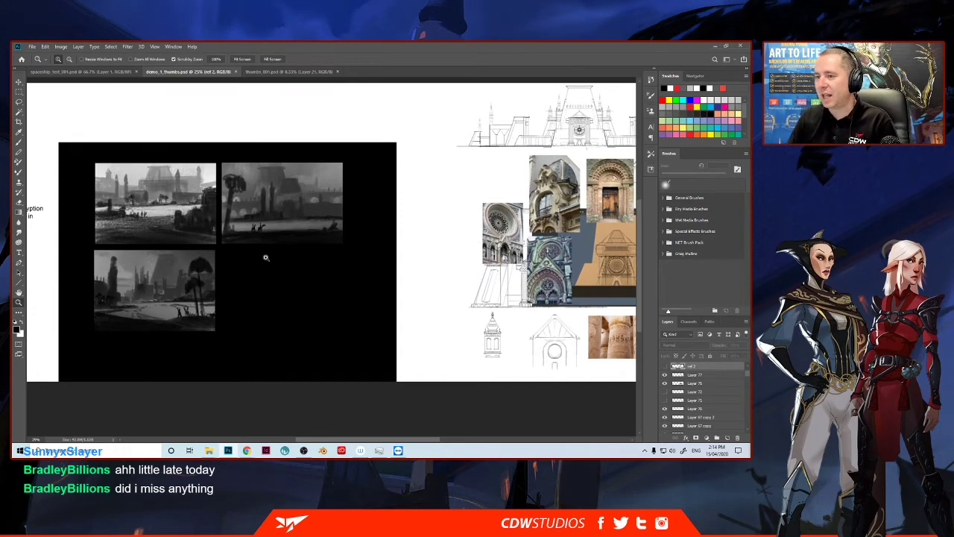
{"action": "left_click_drag", "start_coordinate": [267, 233], "coordinate": [204, 231]}
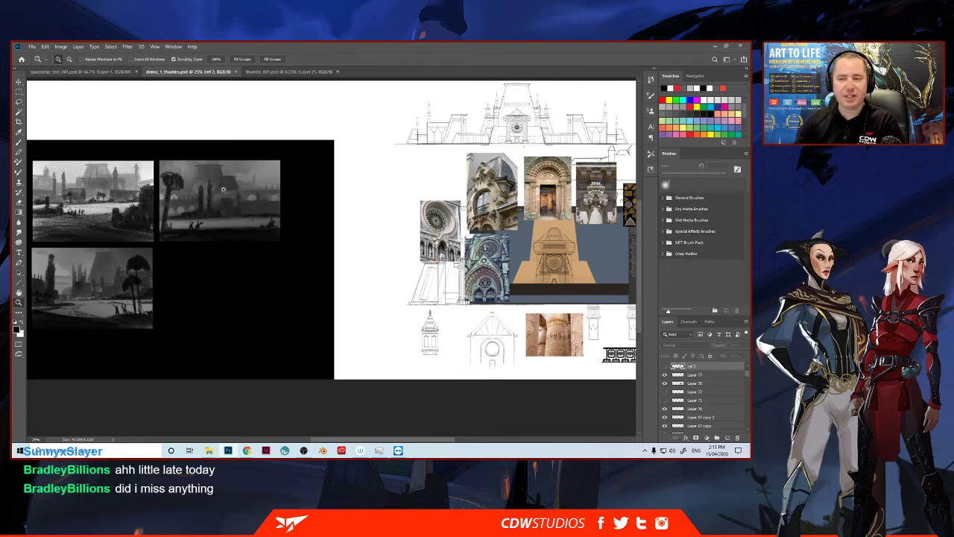
{"action": "left_click_drag", "start_coordinate": [323, 215], "coordinate": [234, 247]}
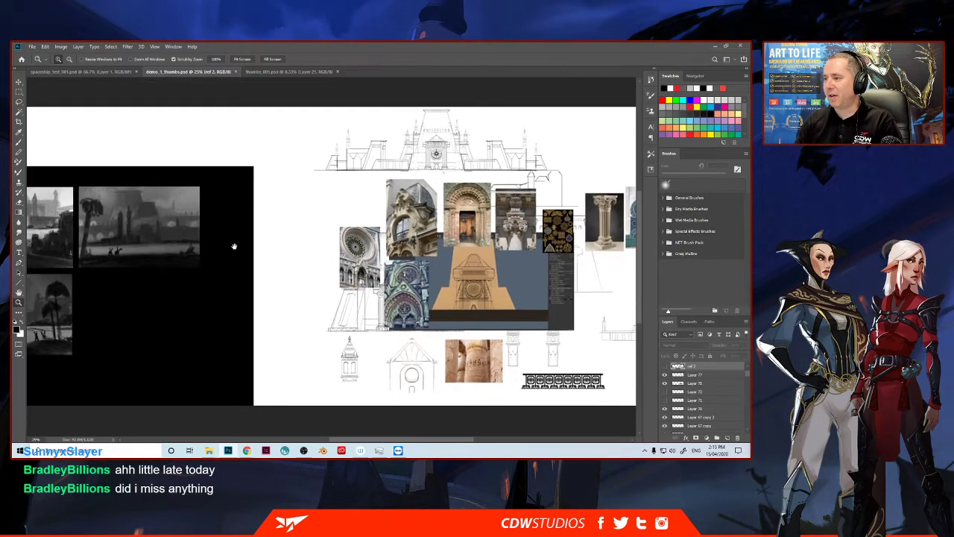
{"action": "mouse_move", "coordinate": [290, 235]}
{"action": "left_mouse_down"}
{"action": "mouse_move", "coordinate": [228, 234]}
{"action": "mouse_move", "coordinate": [252, 232]}
{"action": "left_mouse_up"}
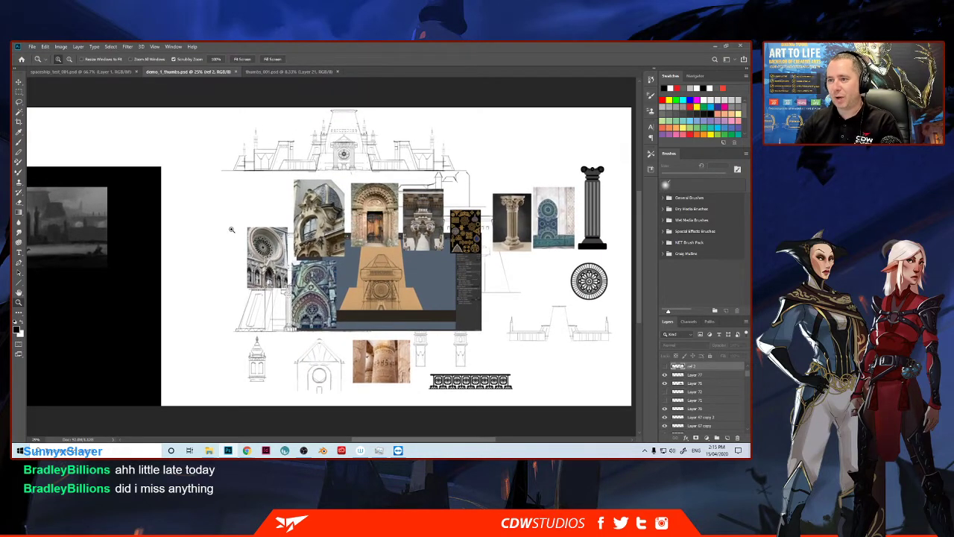
Step: Bring the BRIEF and thumbnails back into view and marquee-select that area
{"action": "left_click_drag", "start_coordinate": [162, 245], "coordinate": [455, 242]}
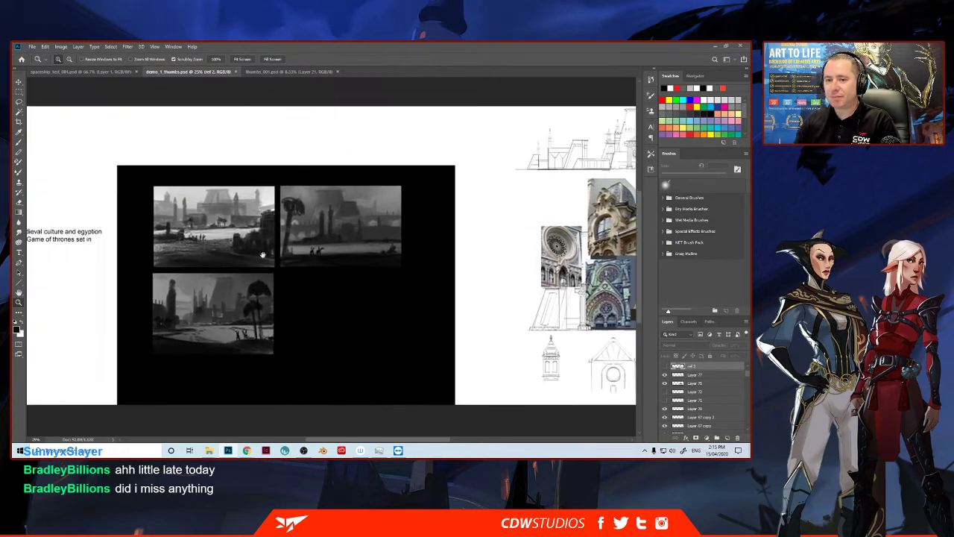
{"action": "left_click_drag", "start_coordinate": [89, 250], "coordinate": [232, 240]}
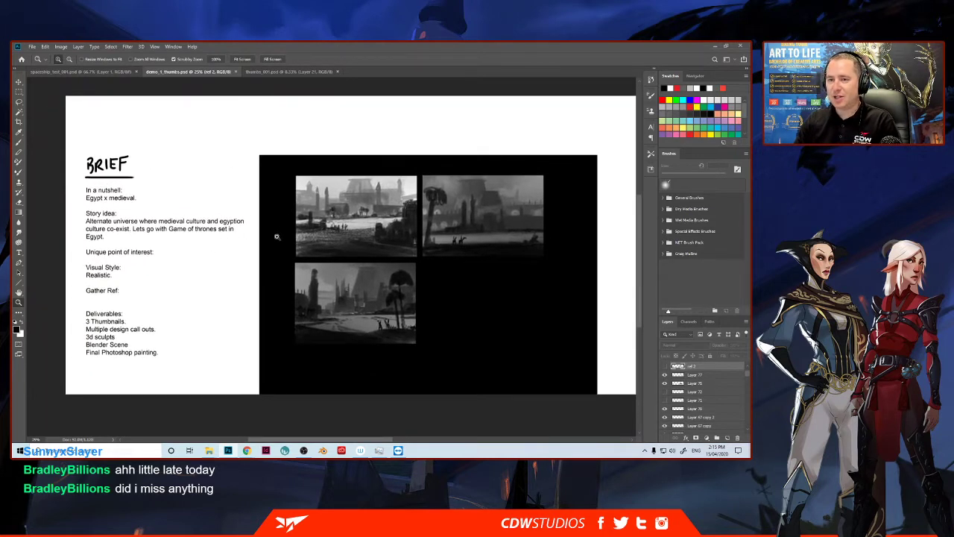
{"action": "key", "text": "m"}
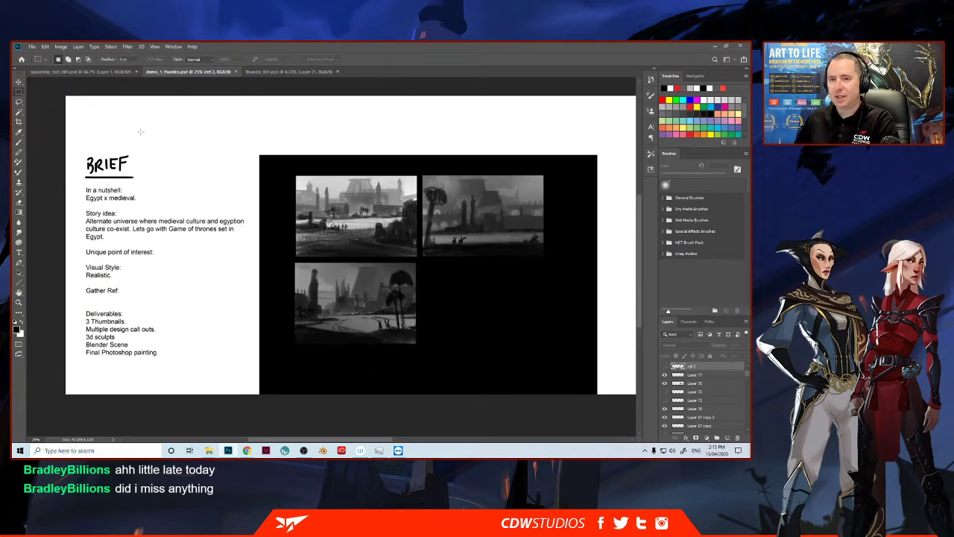
{"action": "left_click_drag", "start_coordinate": [77, 117], "coordinate": [593, 423]}
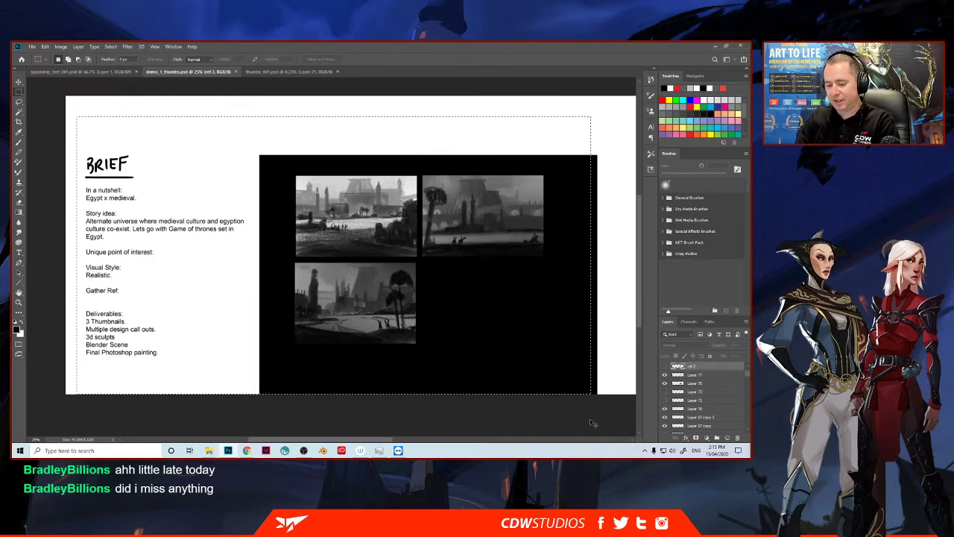
Step: Paste the selected brief and thumbnails into a new blank document
{"action": "key", "text": "ctrl+n"}
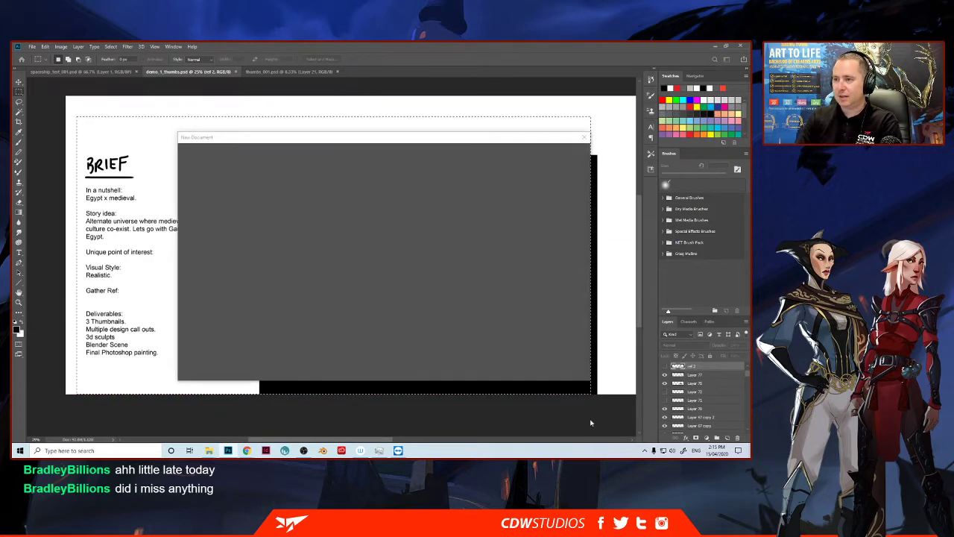
{"action": "key", "text": "Return"}
{"action": "key", "text": "ctrl+v"}
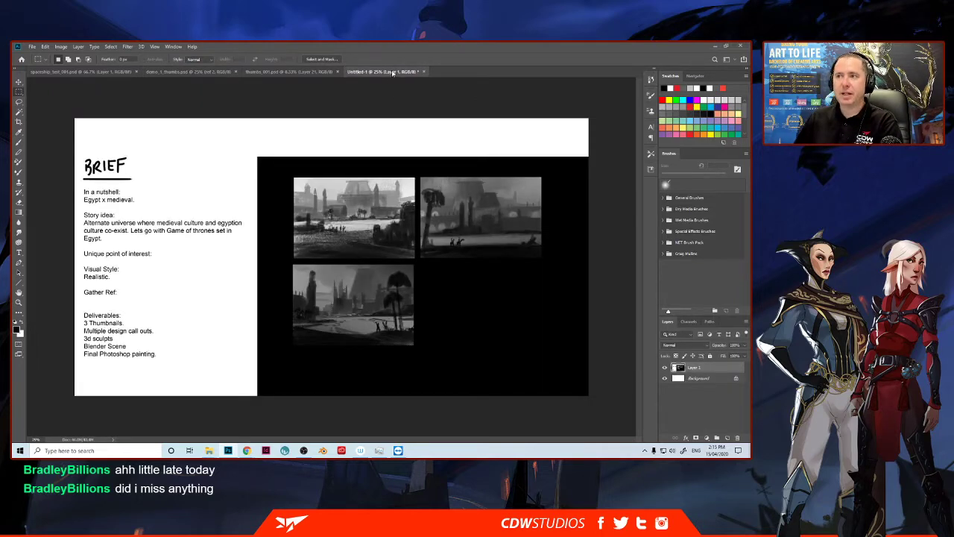
Step: Float the new document into its own window and launch Blender
{"action": "left_click_drag", "start_coordinate": [392, 73], "coordinate": [12, 89]}
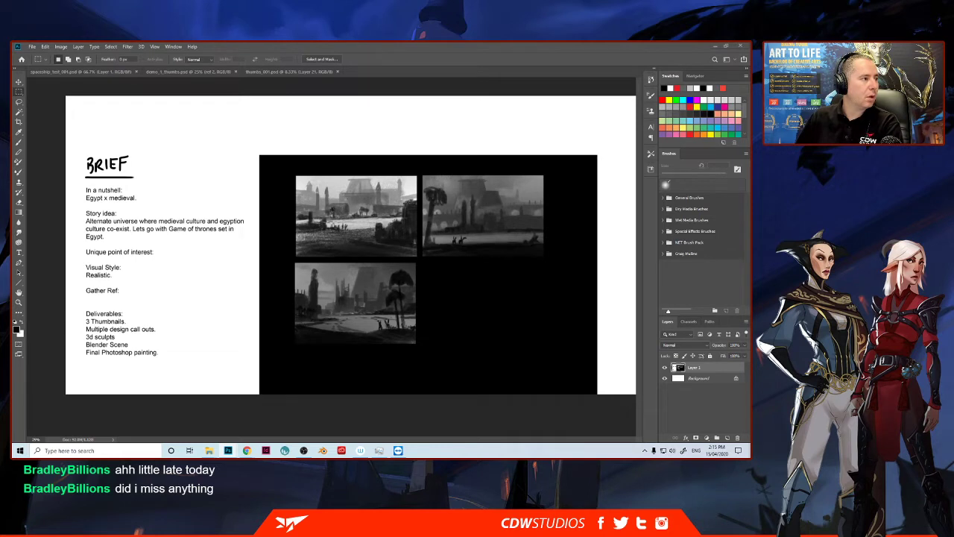
{"action": "key", "text": "z"}
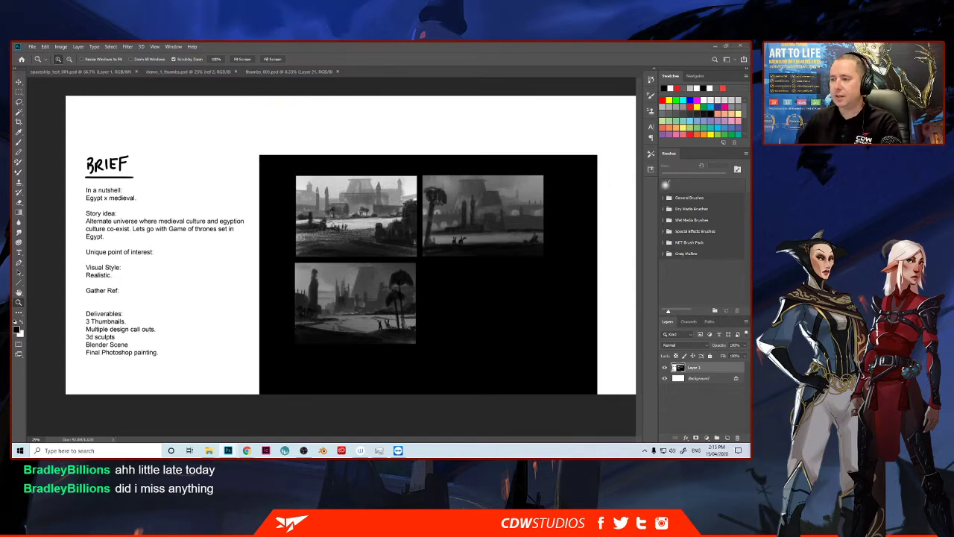
{"action": "left_click", "coordinate": [323, 451]}
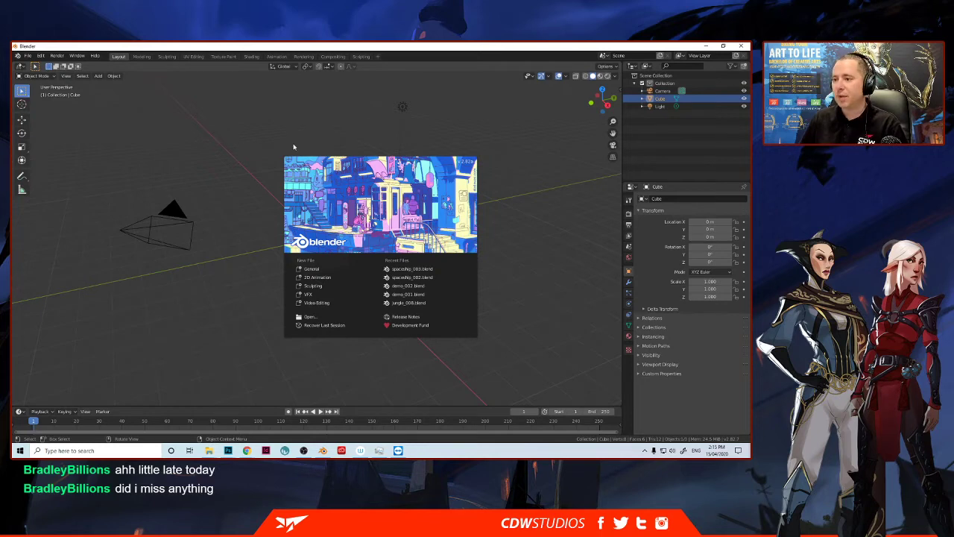
Step: Dismiss the splash and browse the Z: drive to the staff project folder in File > Open
{"action": "left_click", "coordinate": [26, 58]}
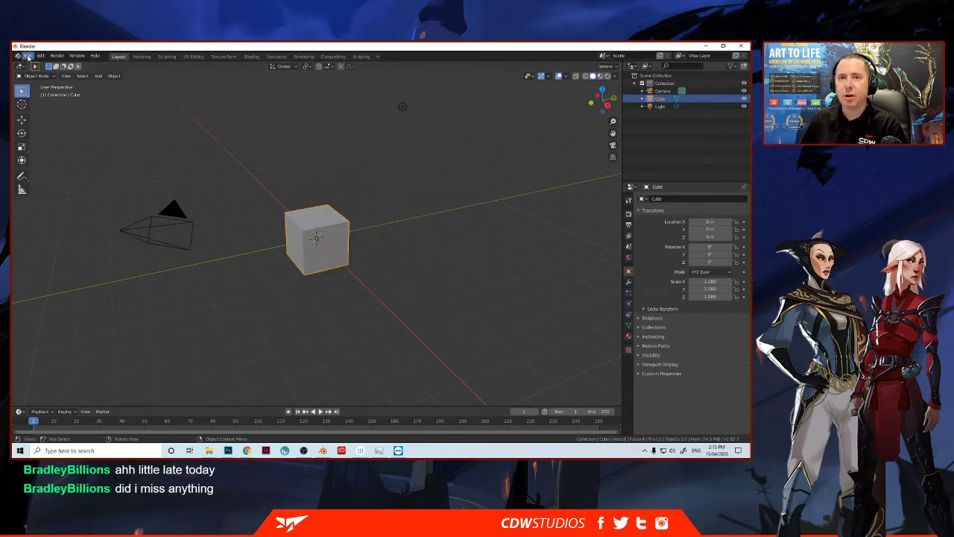
{"action": "left_click", "coordinate": [27, 57]}
{"action": "left_click", "coordinate": [38, 72]}
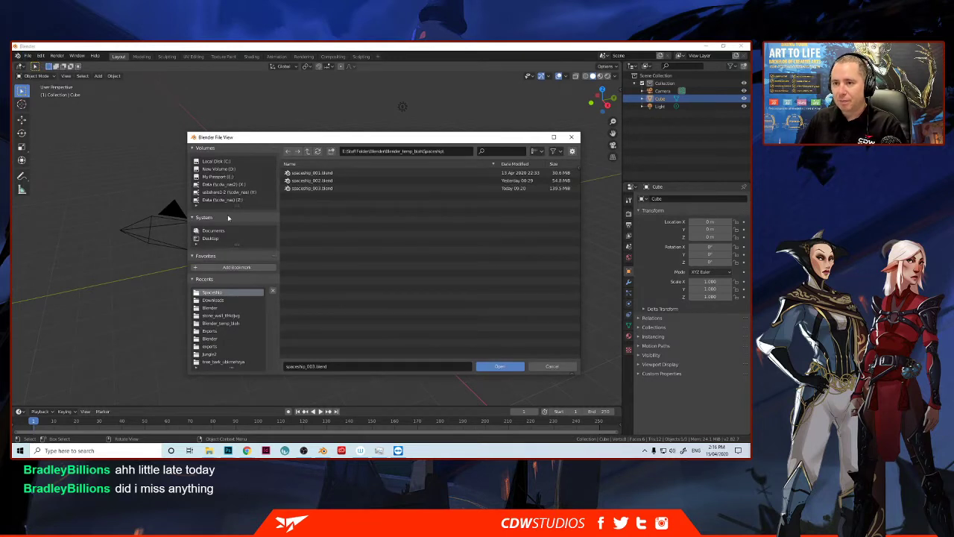
{"action": "left_click", "coordinate": [222, 185]}
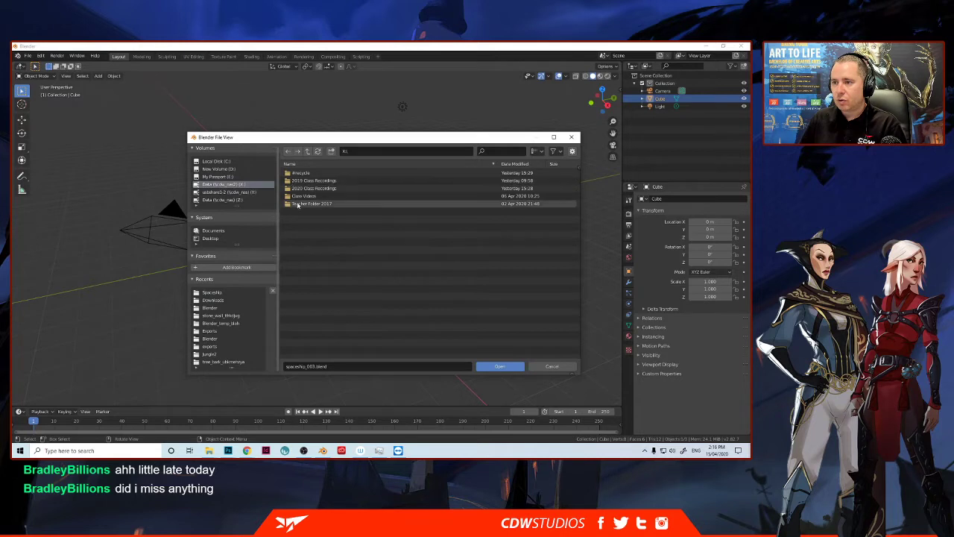
{"action": "left_click", "coordinate": [235, 201]}
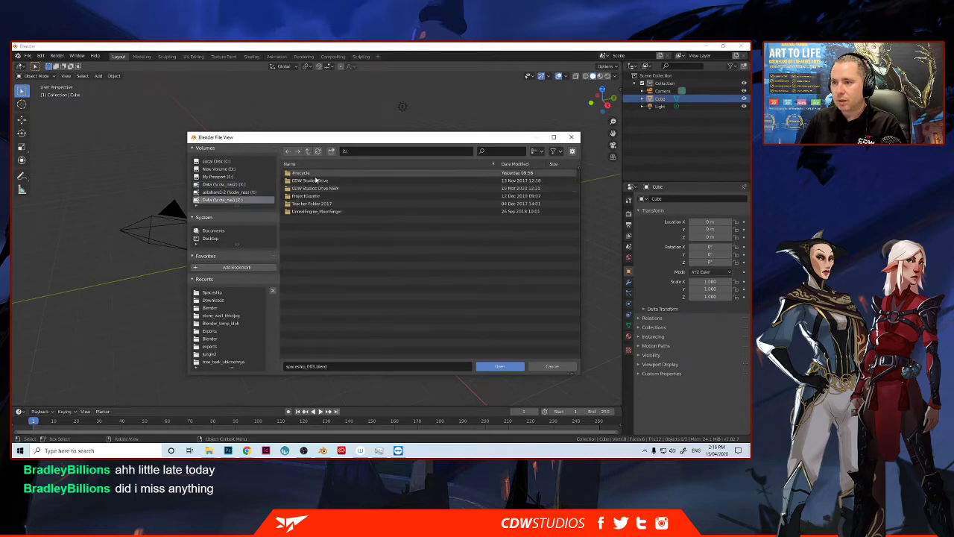
{"action": "left_click", "coordinate": [311, 188]}
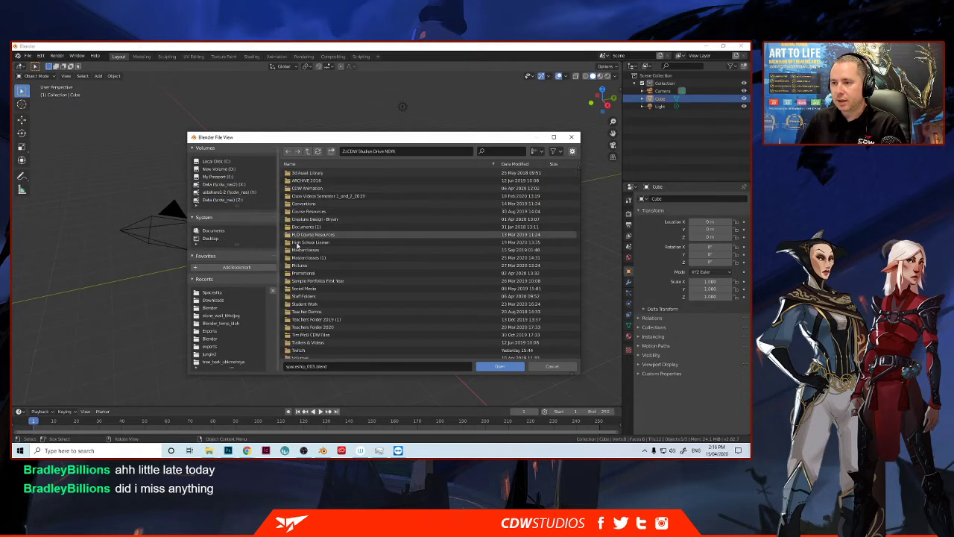
{"action": "left_click", "coordinate": [298, 296]}
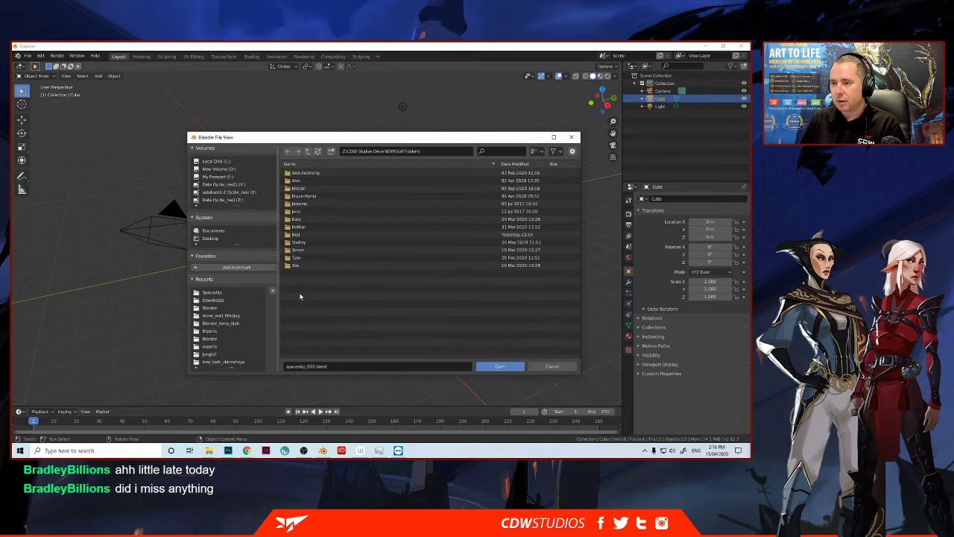
{"action": "left_click", "coordinate": [294, 250]}
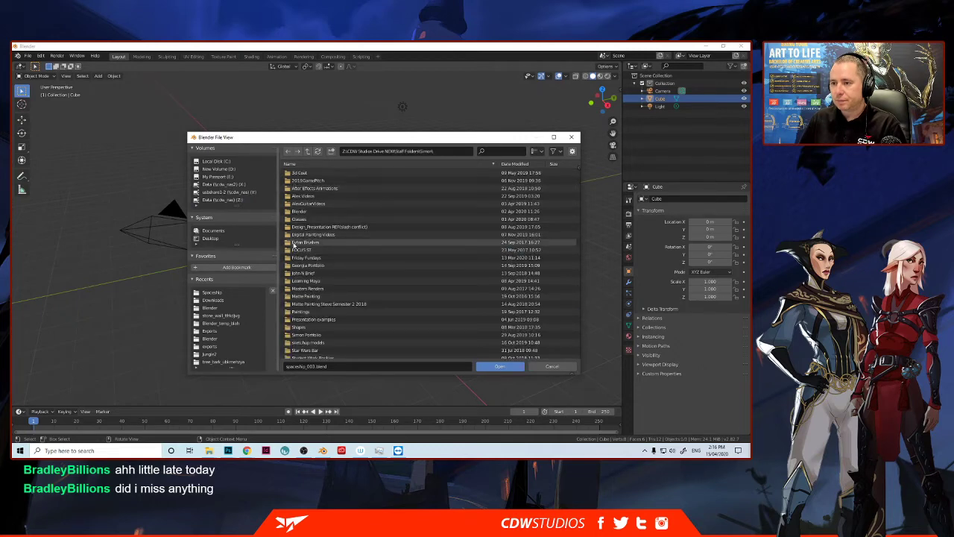
{"action": "scroll", "coordinate": [295, 245], "scroll_direction": "down", "scroll_amount": 2}
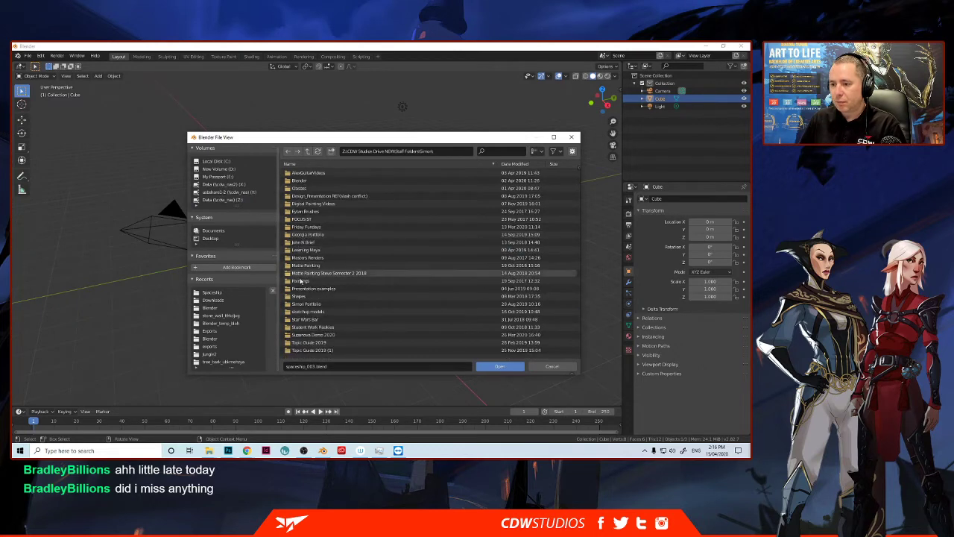
{"action": "scroll", "coordinate": [298, 345], "scroll_direction": "down", "scroll_amount": 1}
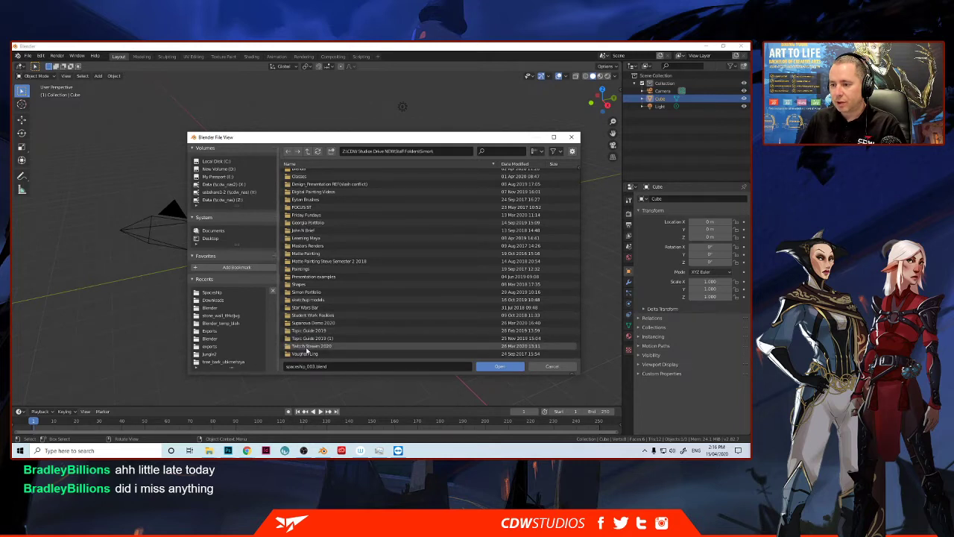
Step: Browse into Twitch Stream 2020 > Demo 1 > Blender, then cancel without opening anything
{"action": "left_click", "coordinate": [306, 347]}
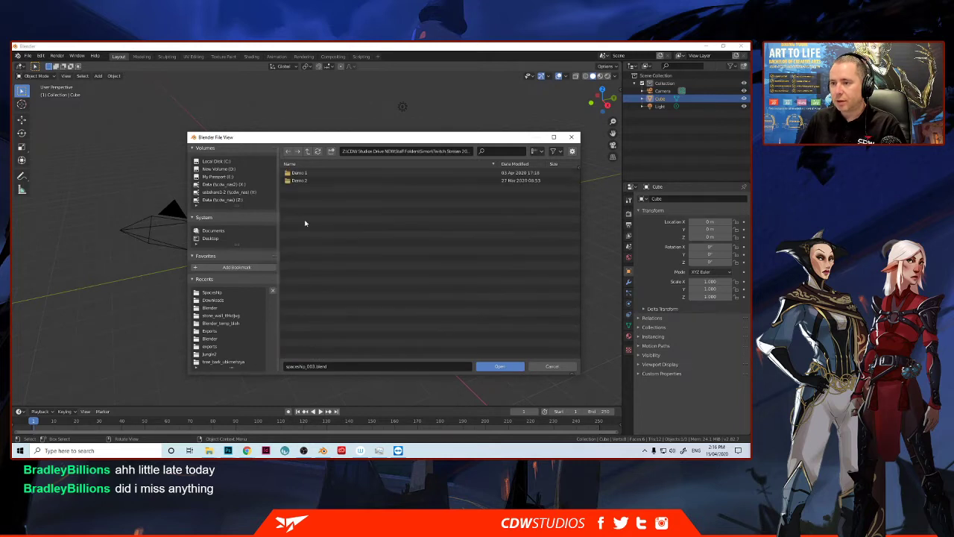
{"action": "double_click", "coordinate": [302, 174]}
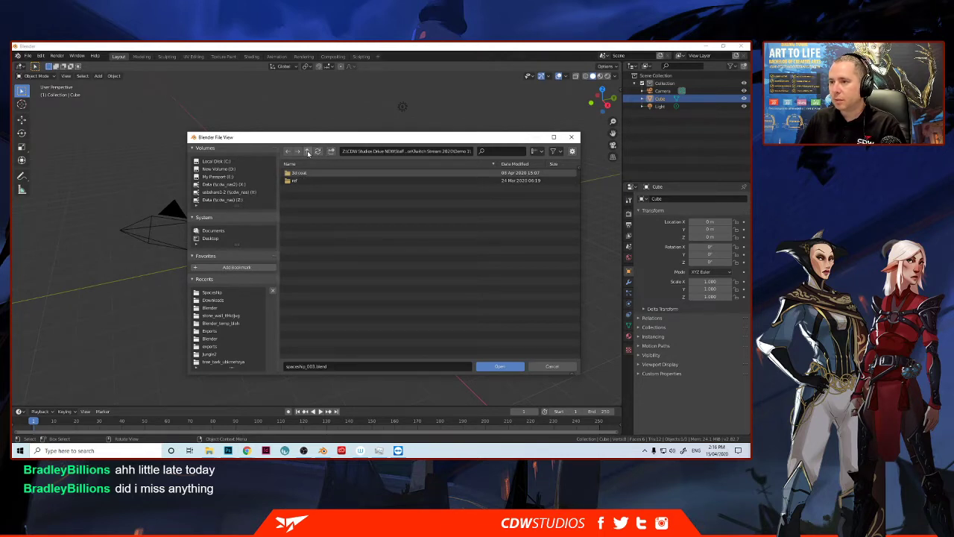
{"action": "left_click", "coordinate": [307, 152]}
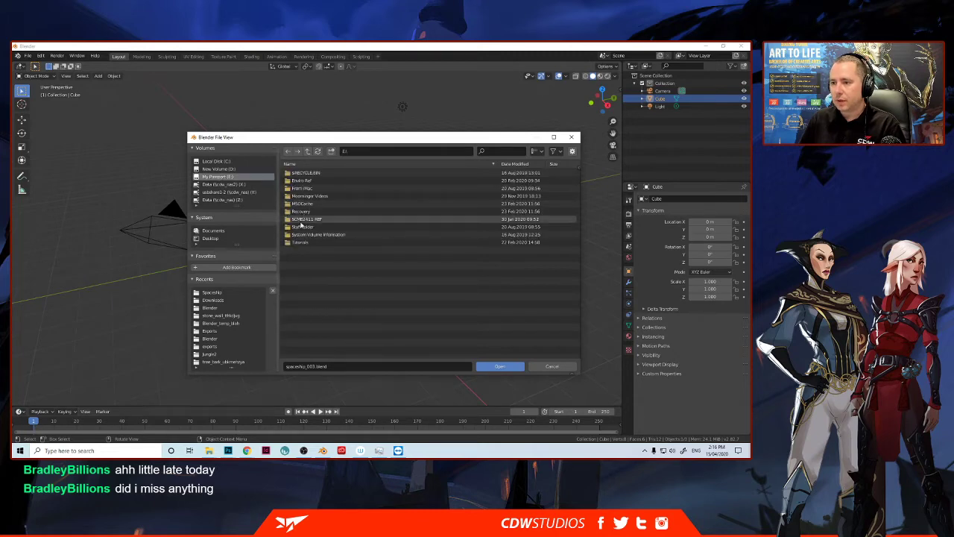
{"action": "left_click", "coordinate": [302, 227]}
{"action": "scroll", "coordinate": [306, 273], "scroll_direction": "down", "scroll_amount": 3}
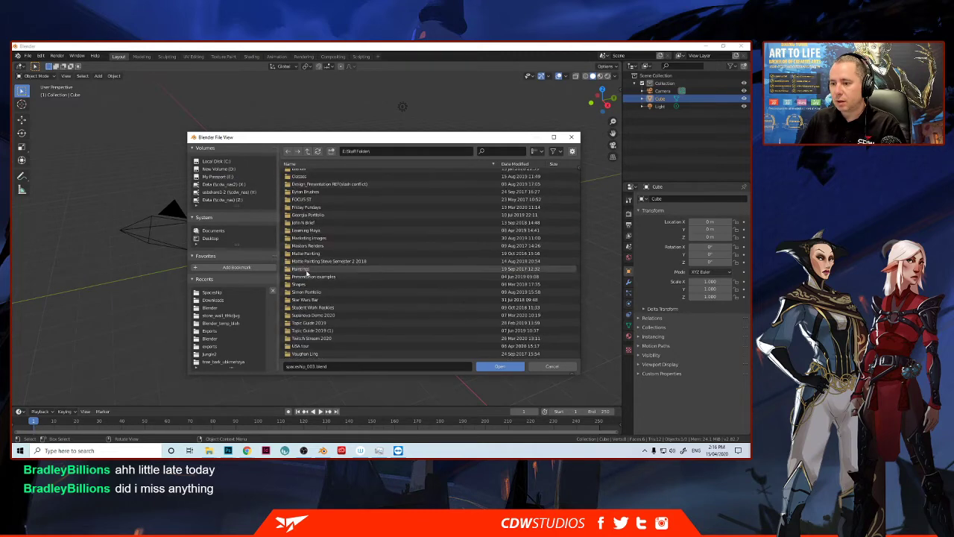
{"action": "double_click", "coordinate": [301, 338]}
{"action": "double_click", "coordinate": [303, 174]}
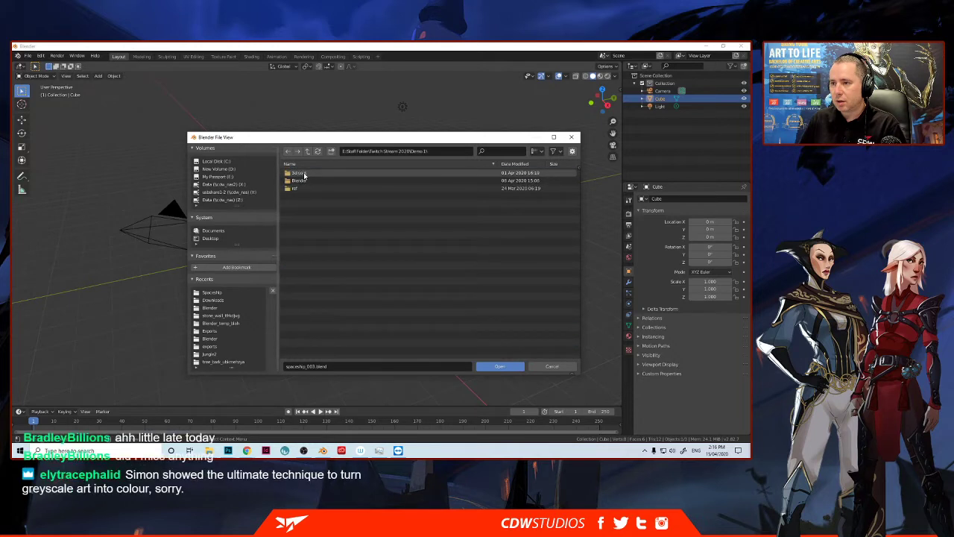
{"action": "double_click", "coordinate": [304, 181]}
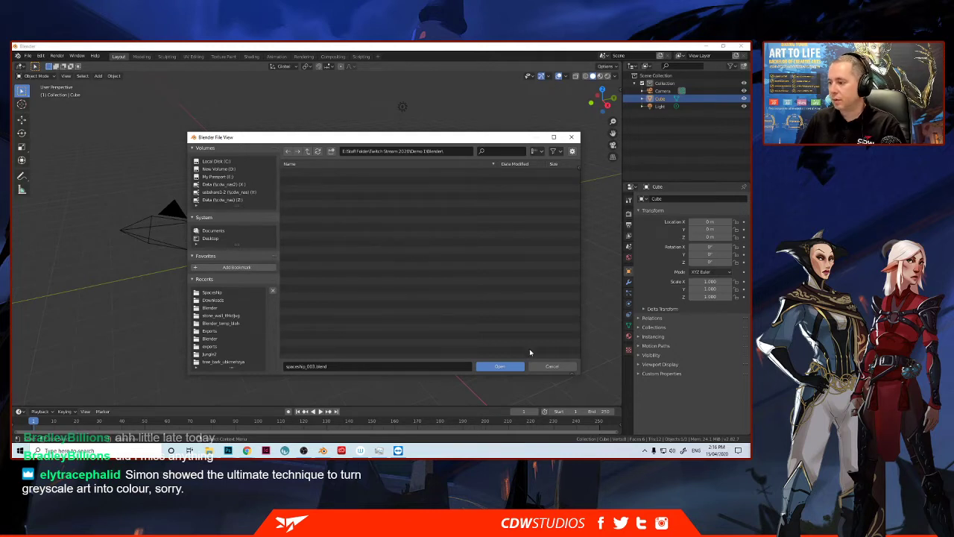
{"action": "left_click", "coordinate": [551, 366]}
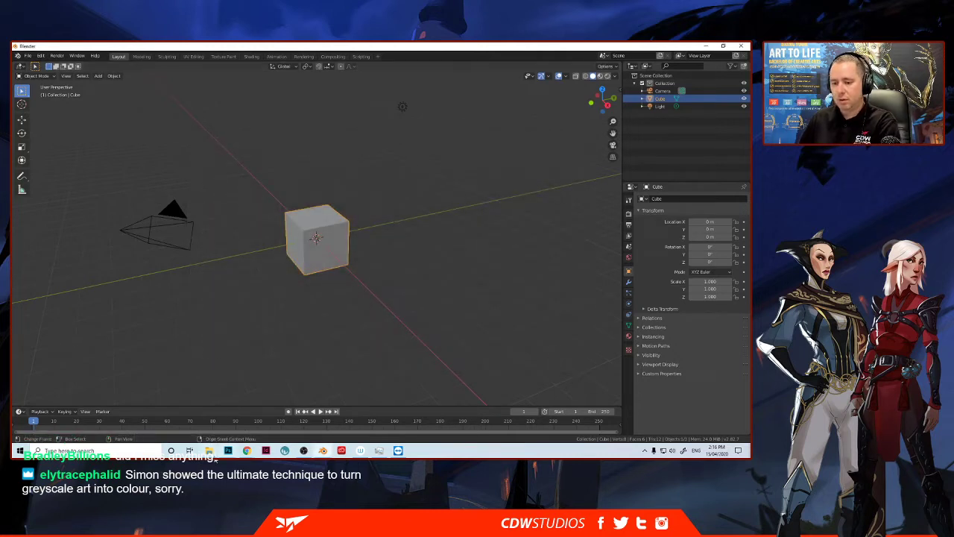
Step: Reopen demo_002.blend from Open Recent, choosing Don't Save for the default scene
{"action": "mouse_move", "coordinate": [209, 450]}
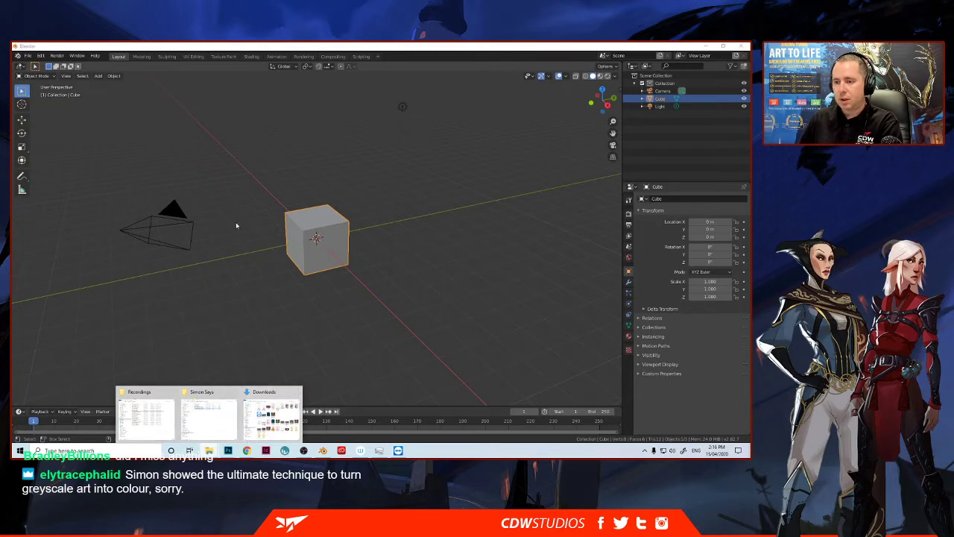
{"action": "left_click", "coordinate": [198, 138]}
{"action": "left_click", "coordinate": [27, 56]}
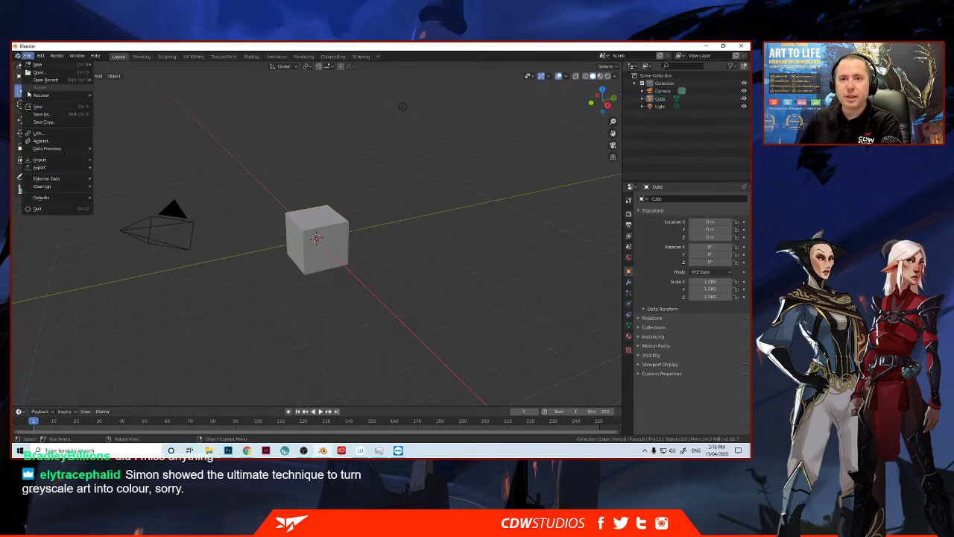
{"action": "mouse_move", "coordinate": [37, 82]}
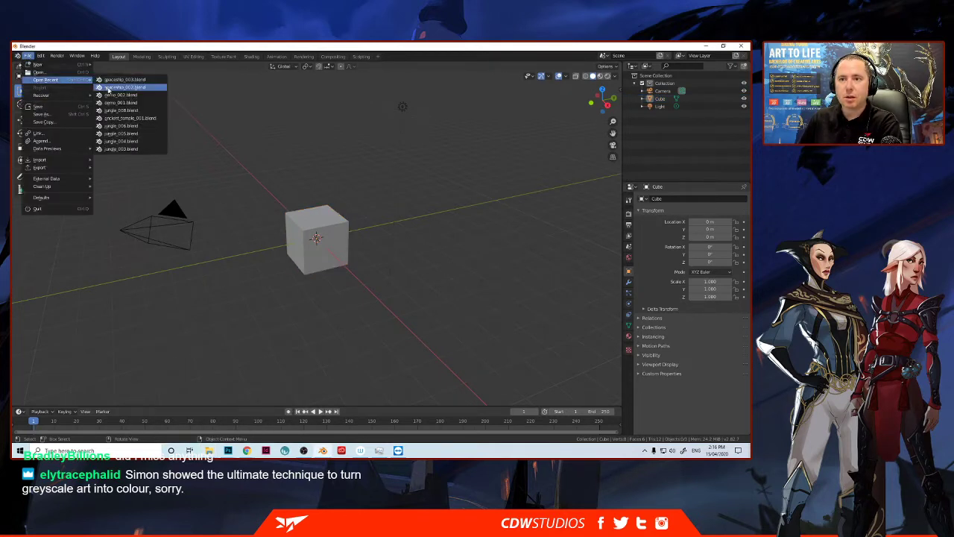
{"action": "left_click", "coordinate": [112, 96]}
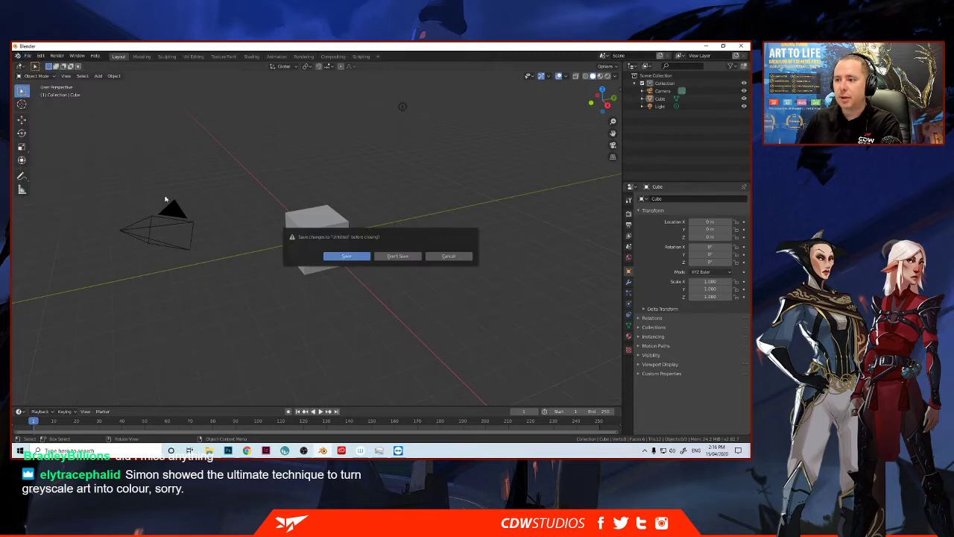
{"action": "left_click", "coordinate": [393, 257]}
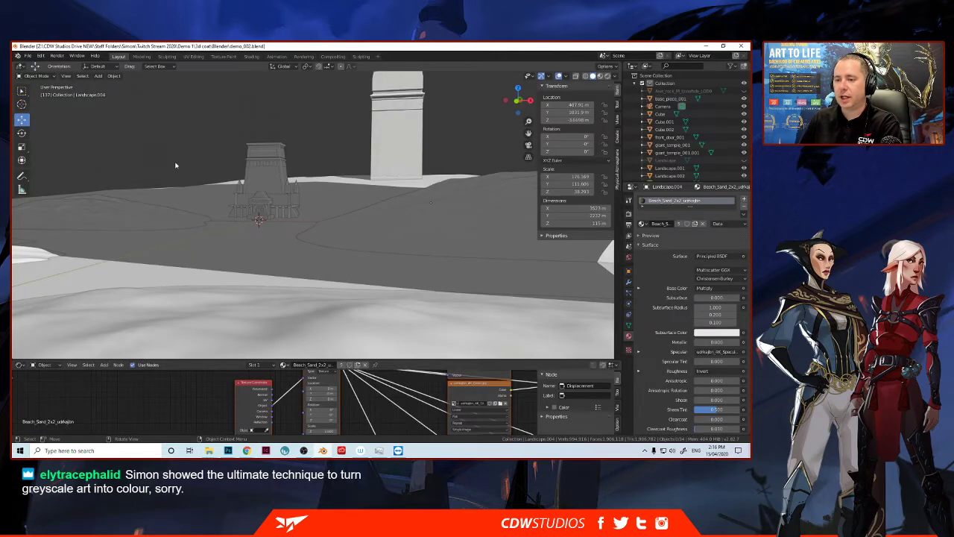
Step: Save the scene as demo_003.blend in the 3d coat > Blender folder
{"action": "left_click", "coordinate": [27, 56]}
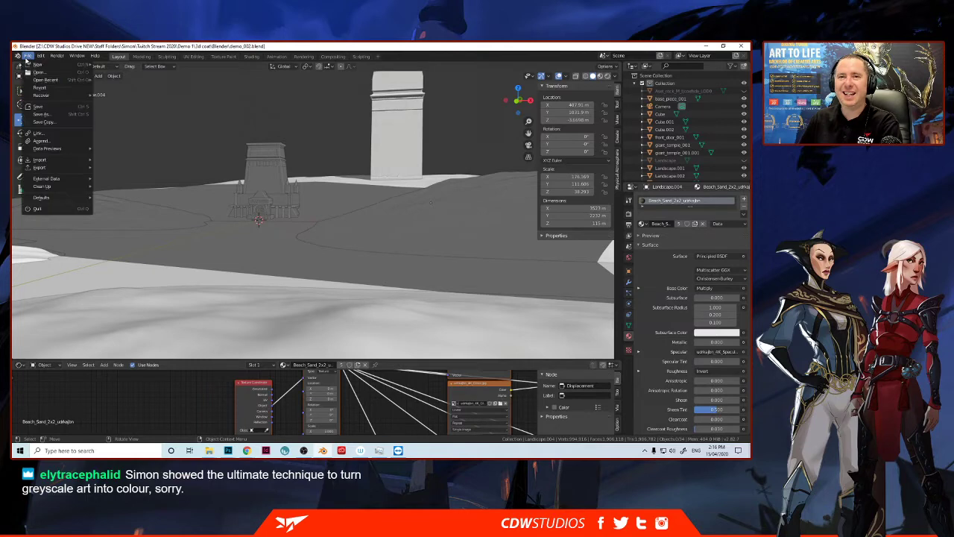
{"action": "left_click", "coordinate": [37, 113]}
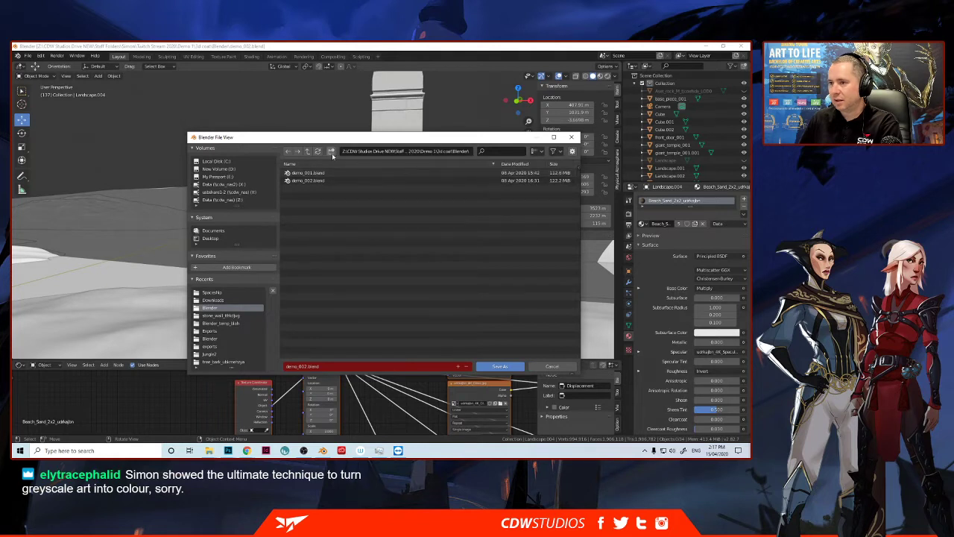
{"action": "left_click", "coordinate": [307, 151]}
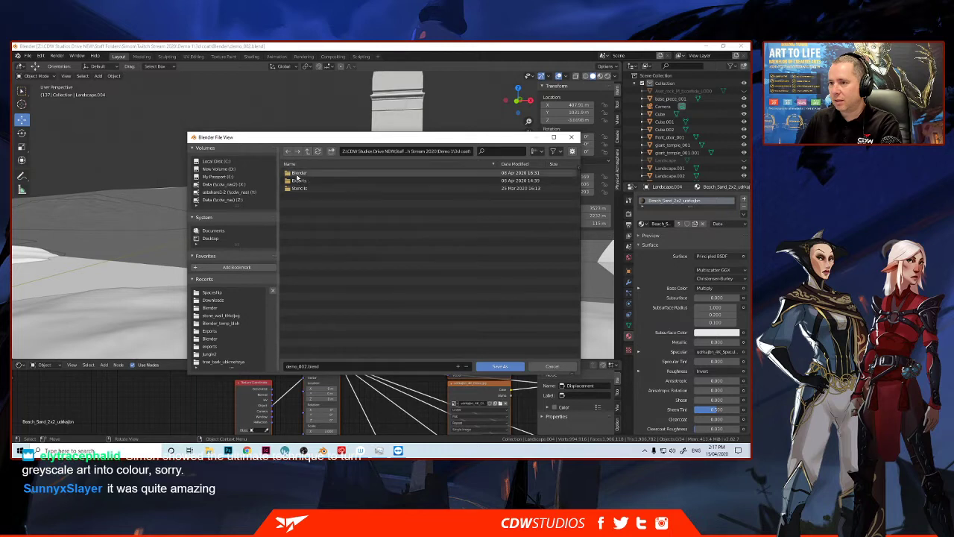
{"action": "double_click", "coordinate": [297, 176]}
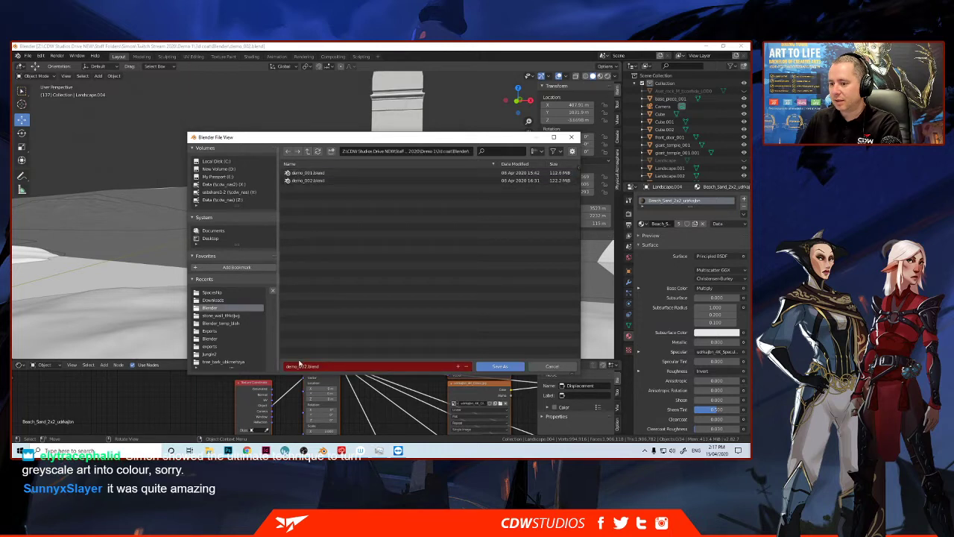
{"action": "left_click", "coordinate": [306, 366]}
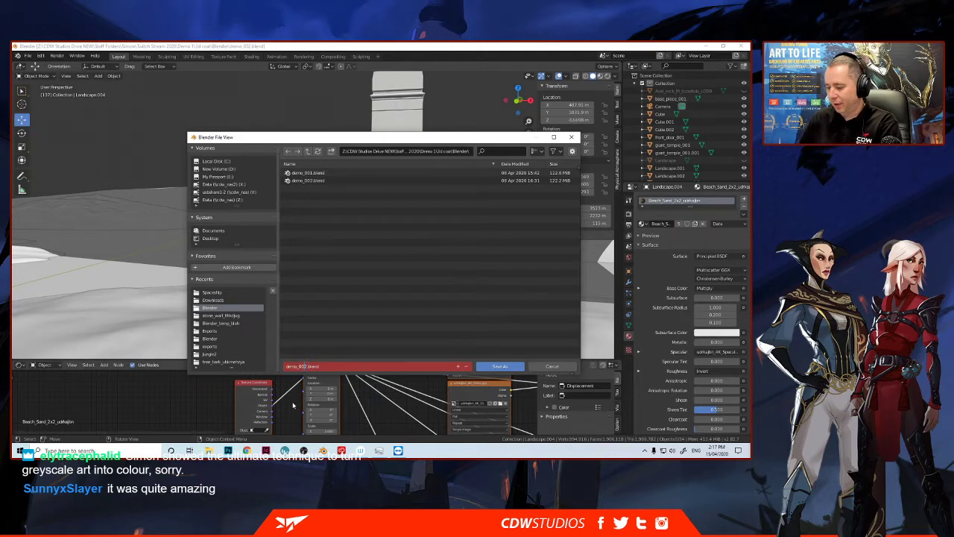
{"action": "key", "text": "BackSpace"}
{"action": "type", "text": "3"}
{"action": "key", "text": "Return"}
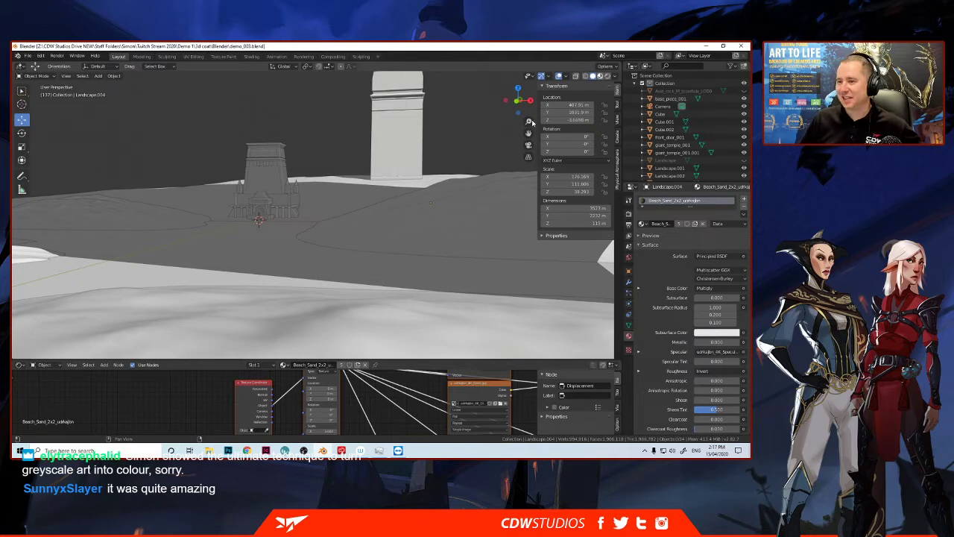
Step: Switch to Material Preview shading, orbit around the island, and select Landscape.002
{"action": "key", "text": "z"}
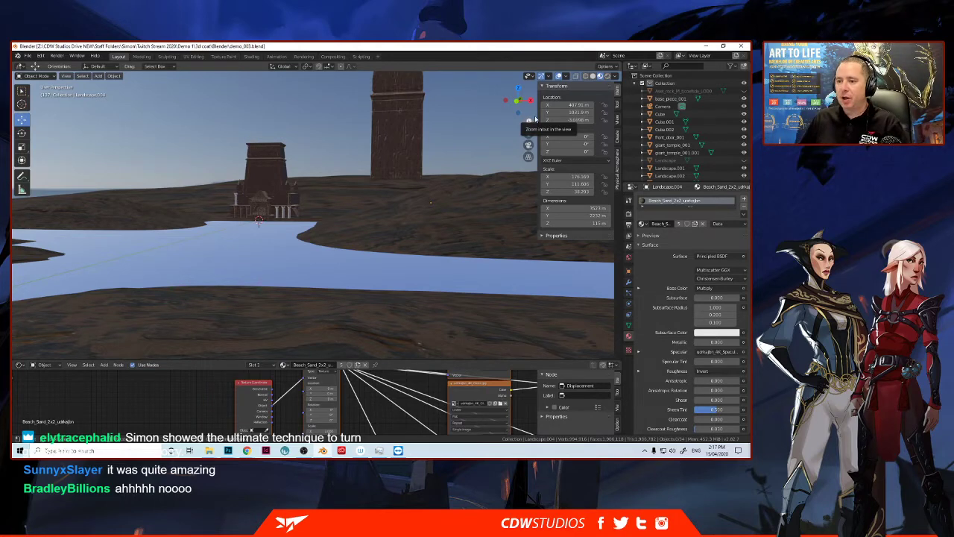
{"action": "scroll", "coordinate": [315, 228], "scroll_direction": "down", "scroll_amount": 3}
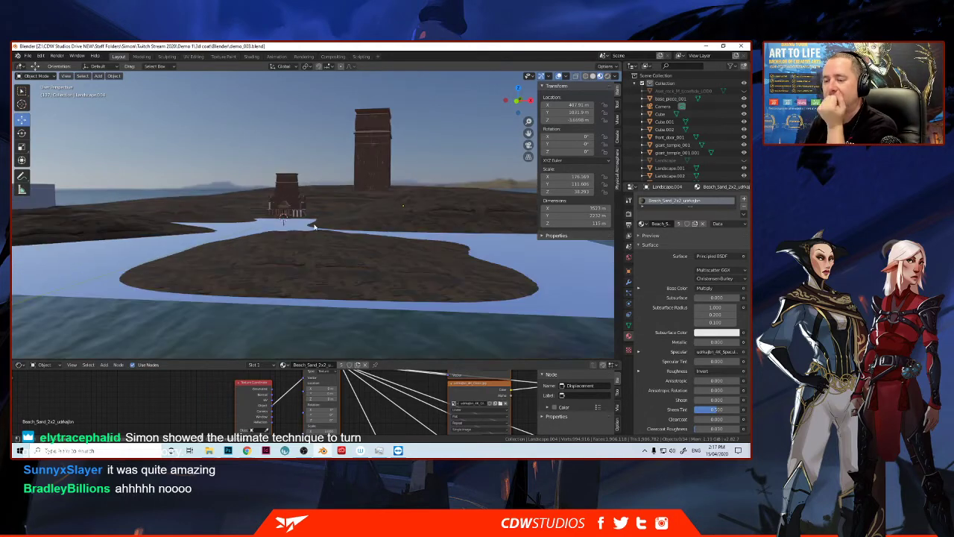
{"action": "middle_click_drag", "start_coordinate": [315, 227], "coordinate": [337, 263]}
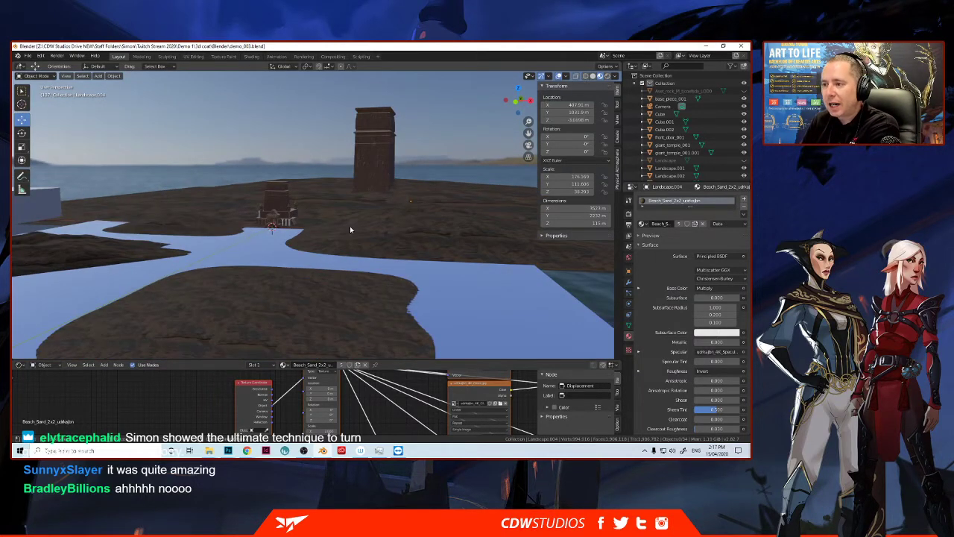
{"action": "left_click", "coordinate": [350, 229]}
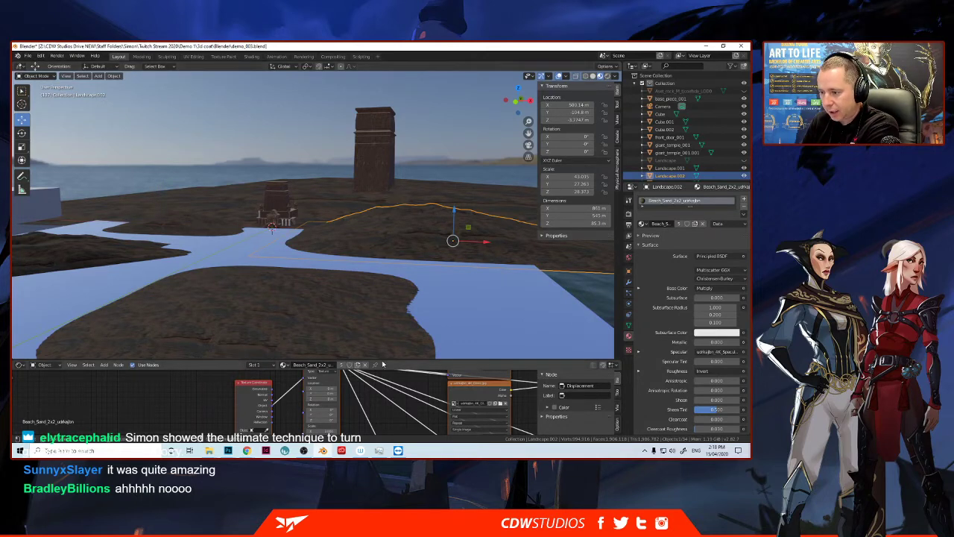
Step: Enlarge the shader editor and inspect the island material nodes and World Background nodes
{"action": "left_click_drag", "start_coordinate": [383, 361], "coordinate": [382, 257]}
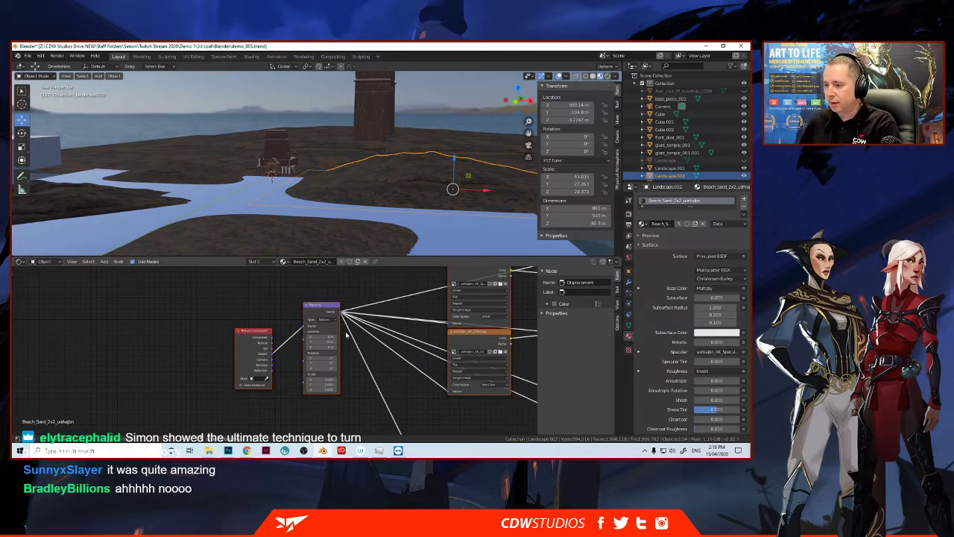
{"action": "middle_click_drag", "start_coordinate": [347, 335], "coordinate": [293, 351]}
{"action": "middle_click_drag", "start_coordinate": [369, 349], "coordinate": [323, 343]}
{"action": "scroll", "coordinate": [323, 342], "scroll_direction": "down", "scroll_amount": 2, "text": "ctrl"}
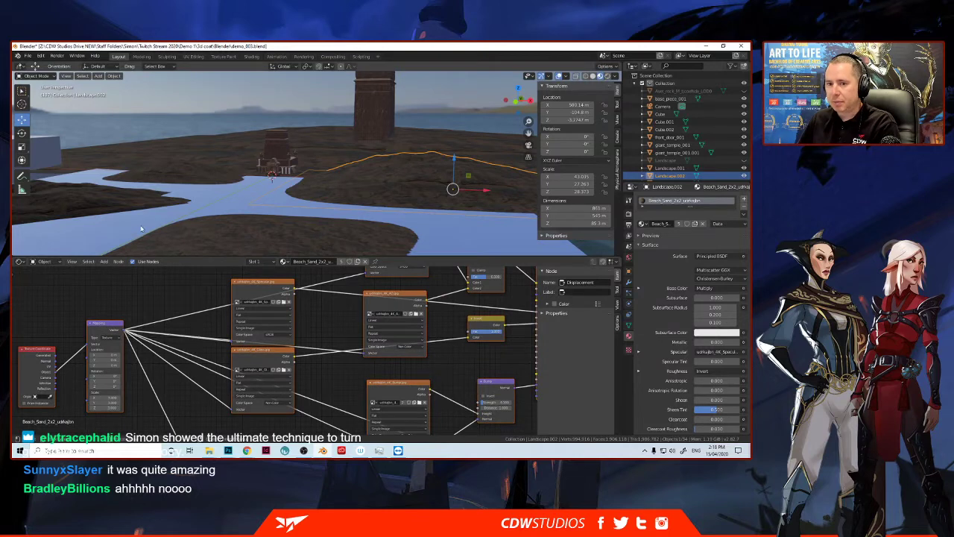
{"action": "left_click", "coordinate": [45, 262]}
{"action": "left_click", "coordinate": [59, 289]}
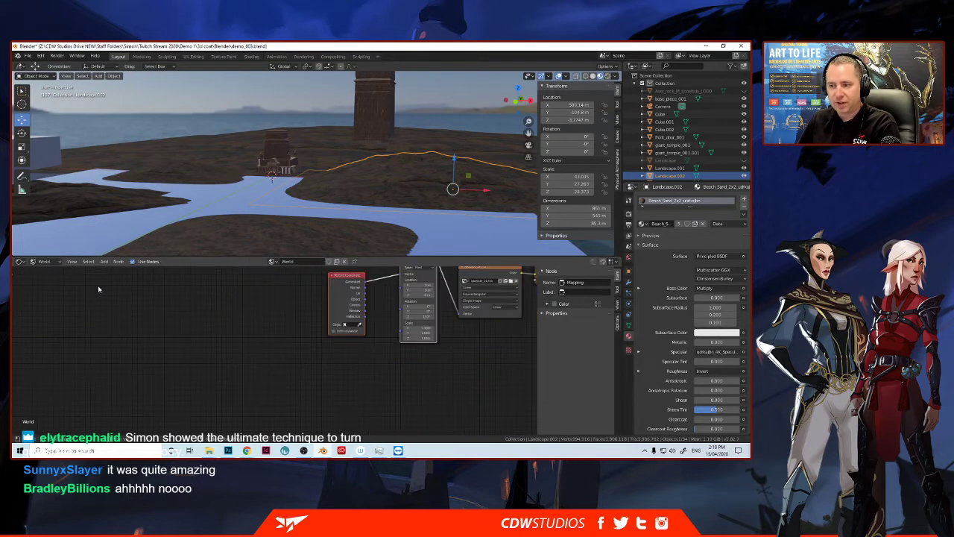
{"action": "middle_click_drag", "start_coordinate": [330, 342], "coordinate": [179, 380]}
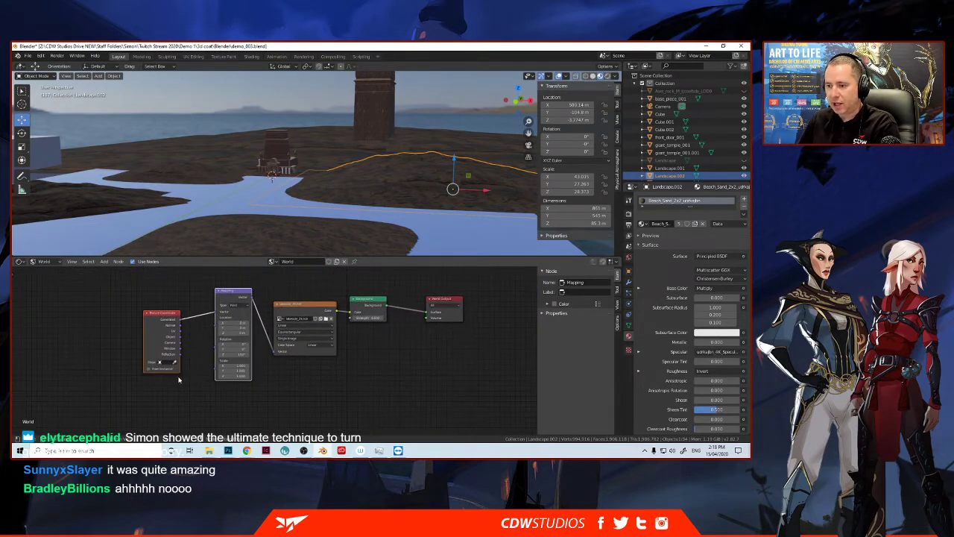
{"action": "left_click", "coordinate": [42, 261]}
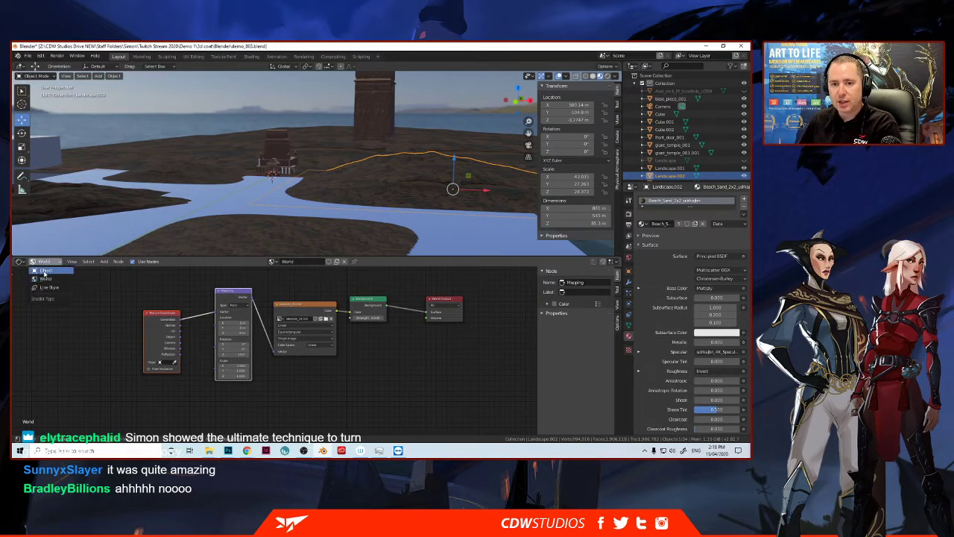
{"action": "left_click", "coordinate": [45, 272]}
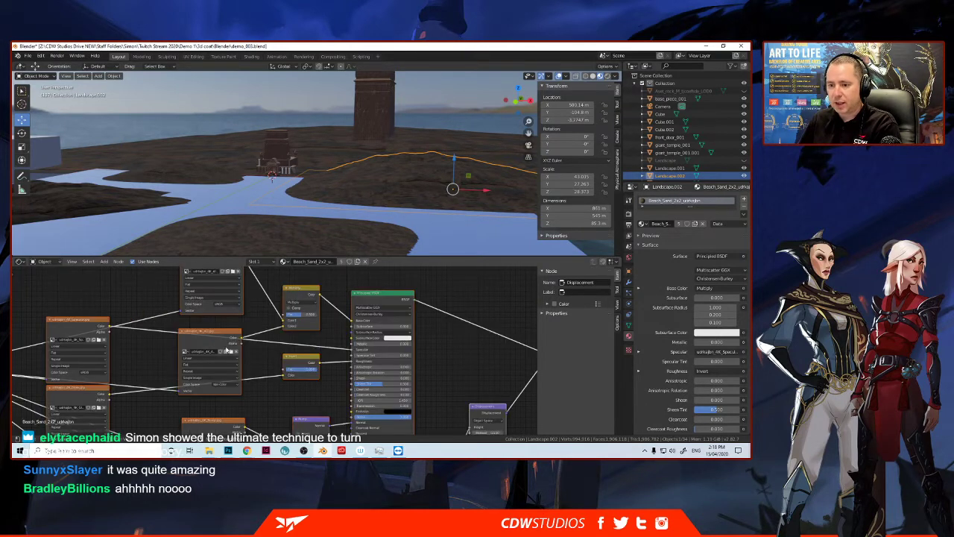
{"action": "middle_click_drag", "start_coordinate": [224, 350], "coordinate": [290, 324]}
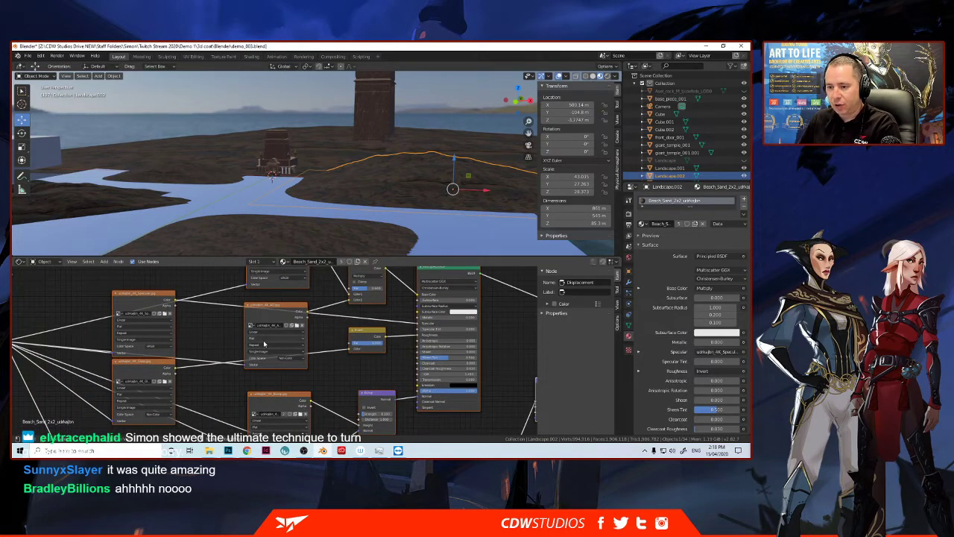
Step: Try Box projection on the image textures, then revert them to Flat
{"action": "left_click", "coordinate": [262, 339]}
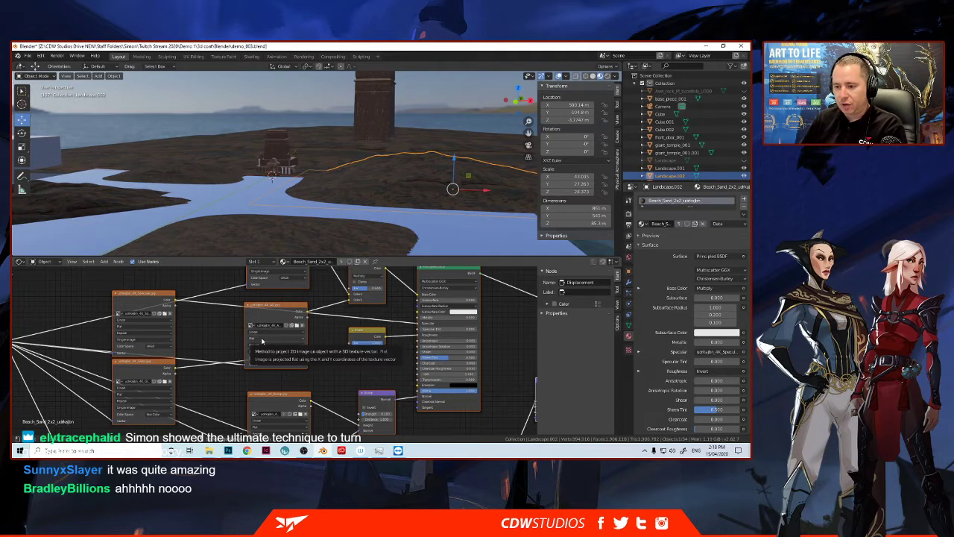
{"action": "left_click", "coordinate": [256, 351], "text": "alt"}
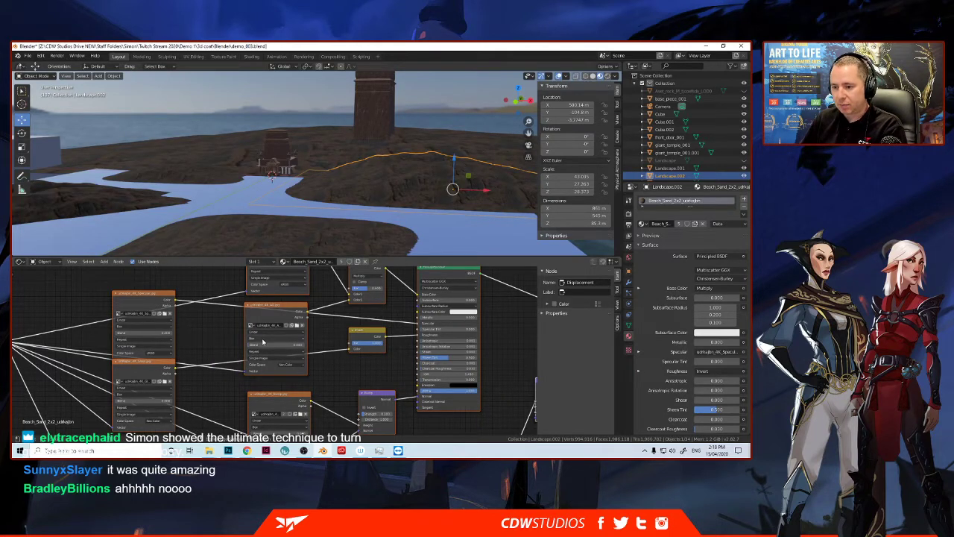
{"action": "left_click", "coordinate": [262, 340]}
{"action": "left_click", "coordinate": [263, 345], "text": "alt"}
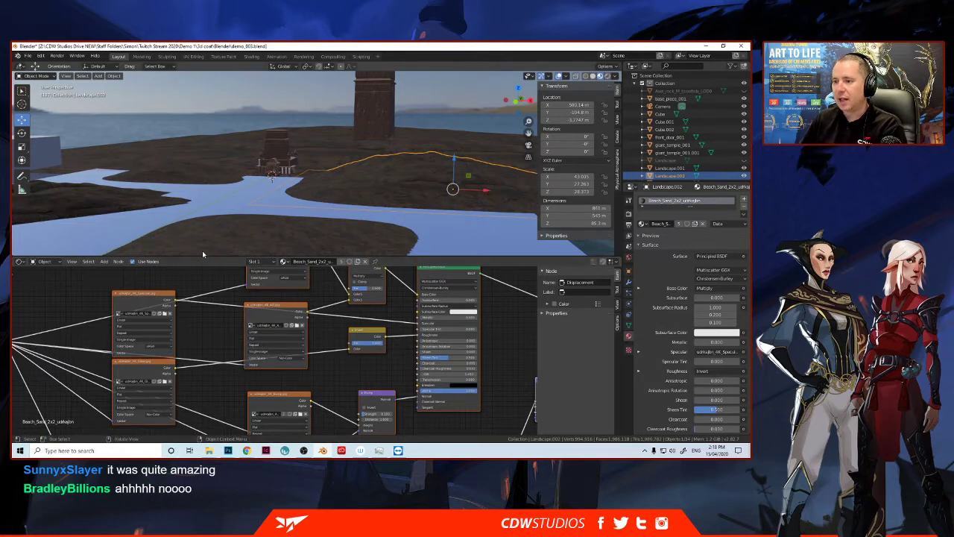
{"action": "middle_click_drag", "start_coordinate": [176, 183], "coordinate": [207, 196]}
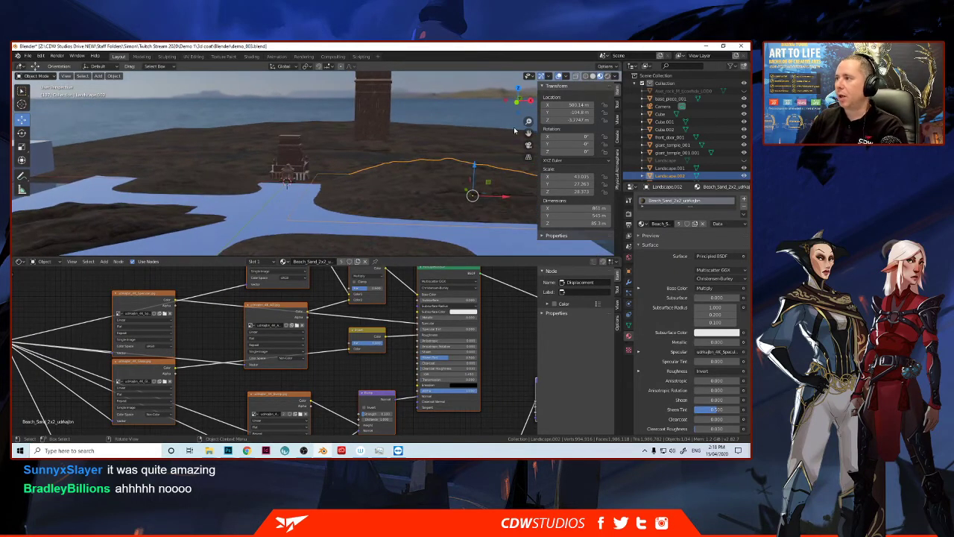
{"action": "middle_click_drag", "start_coordinate": [337, 153], "coordinate": [304, 162]}
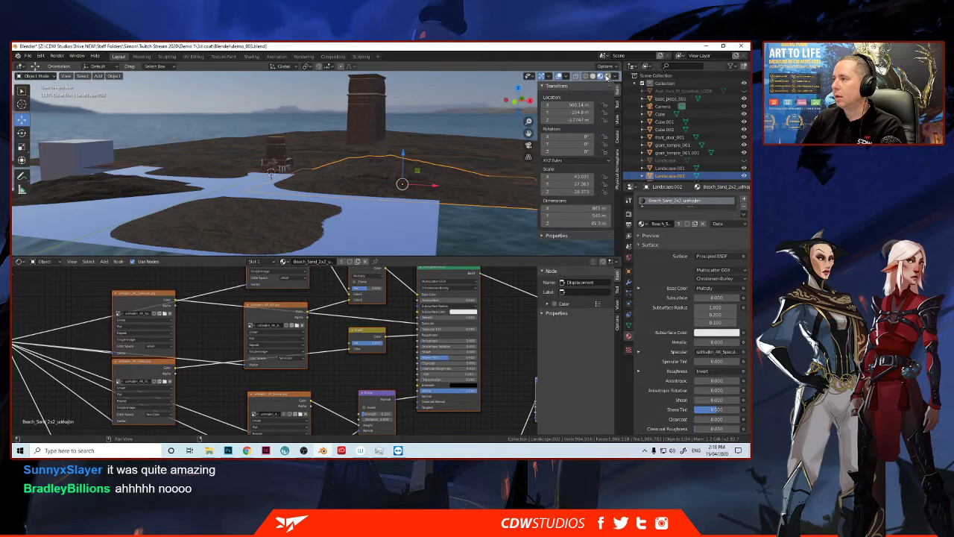
Step: Switch the viewport to Rendered shading and orbit around the island to inspect it
{"action": "left_click", "coordinate": [607, 77]}
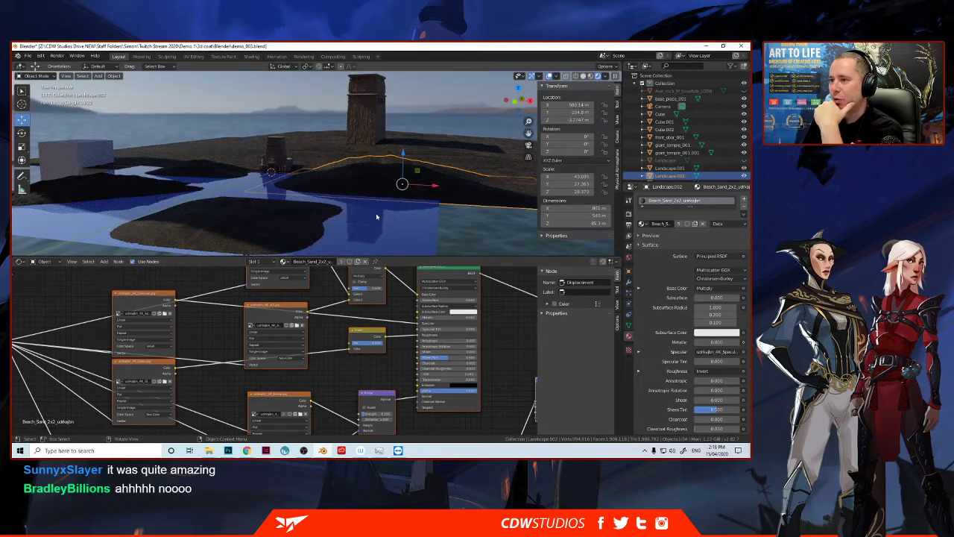
{"action": "scroll", "coordinate": [214, 172], "scroll_direction": "up", "scroll_amount": 3}
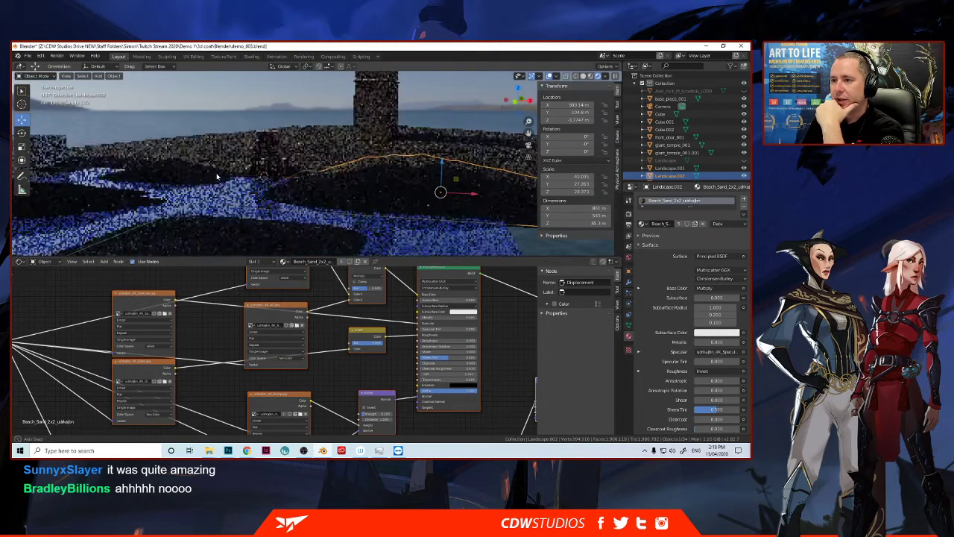
{"action": "middle_click_drag", "start_coordinate": [217, 170], "coordinate": [217, 171]}
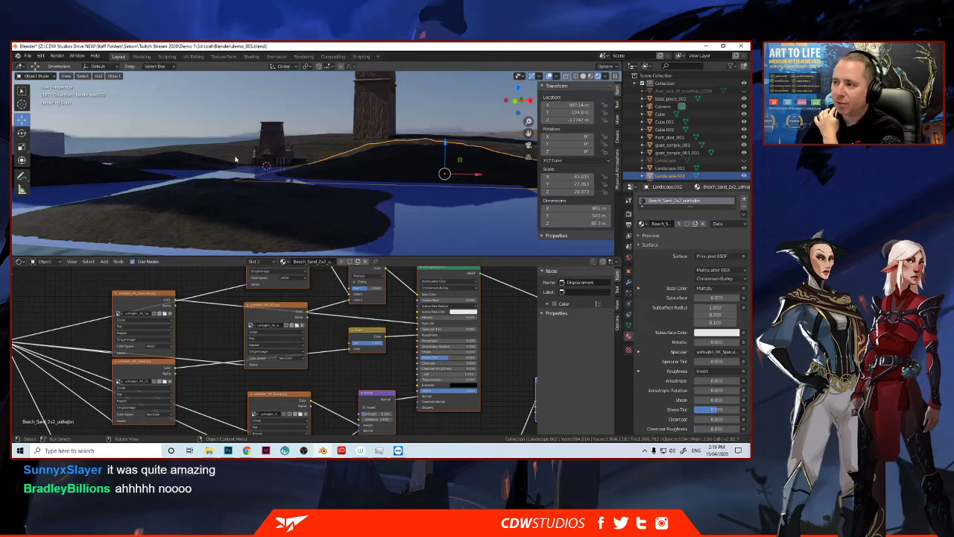
{"action": "scroll", "coordinate": [235, 158], "scroll_direction": "down", "scroll_amount": 4}
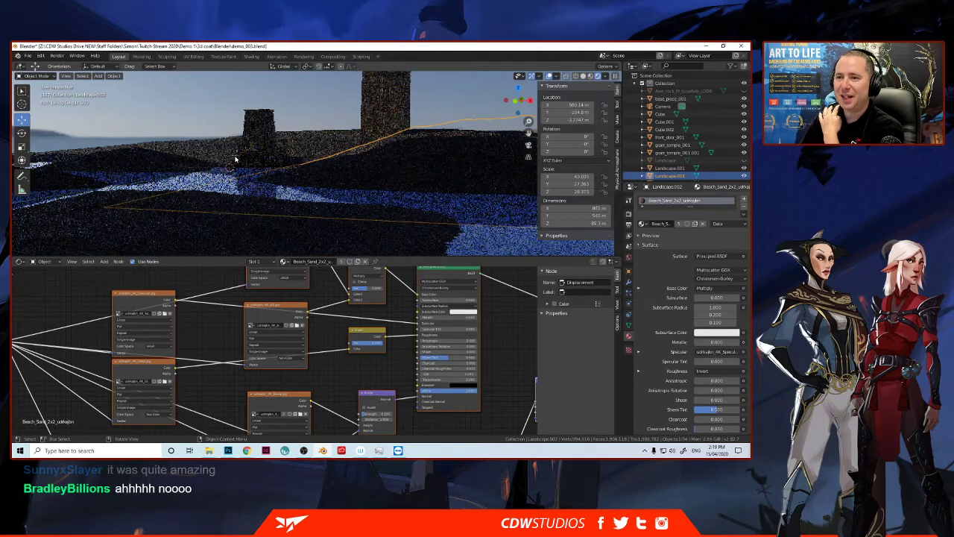
{"action": "mouse_move", "coordinate": [236, 155]}
{"action": "middle_mouse_down"}
{"action": "mouse_move", "coordinate": [231, 162]}
{"action": "mouse_move", "coordinate": [241, 146]}
{"action": "mouse_move", "coordinate": [253, 153]}
{"action": "middle_mouse_up"}
{"action": "scroll", "coordinate": [241, 146], "scroll_direction": "up", "scroll_amount": 4}
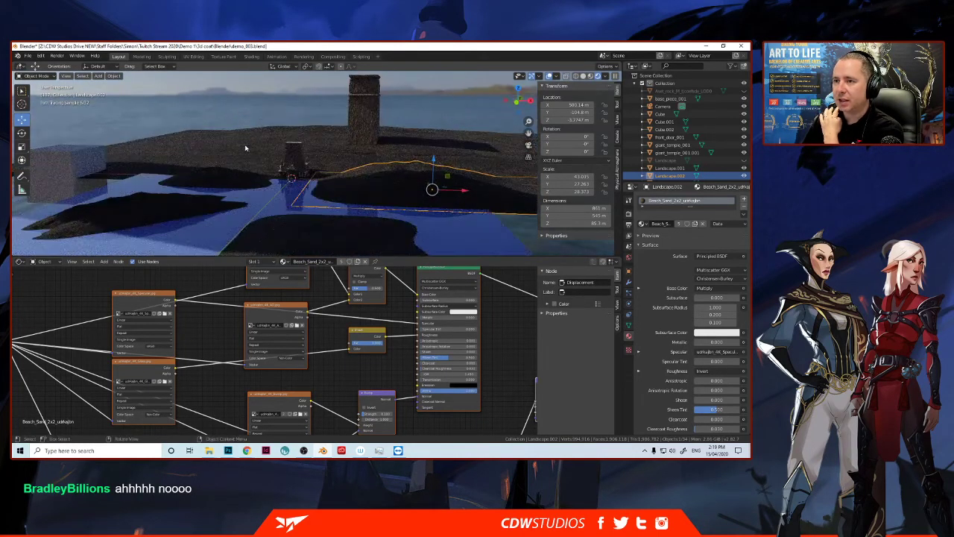
Step: Deselect Landscape.002 so the live render refines without the selection outline
{"action": "left_click", "coordinate": [208, 116]}
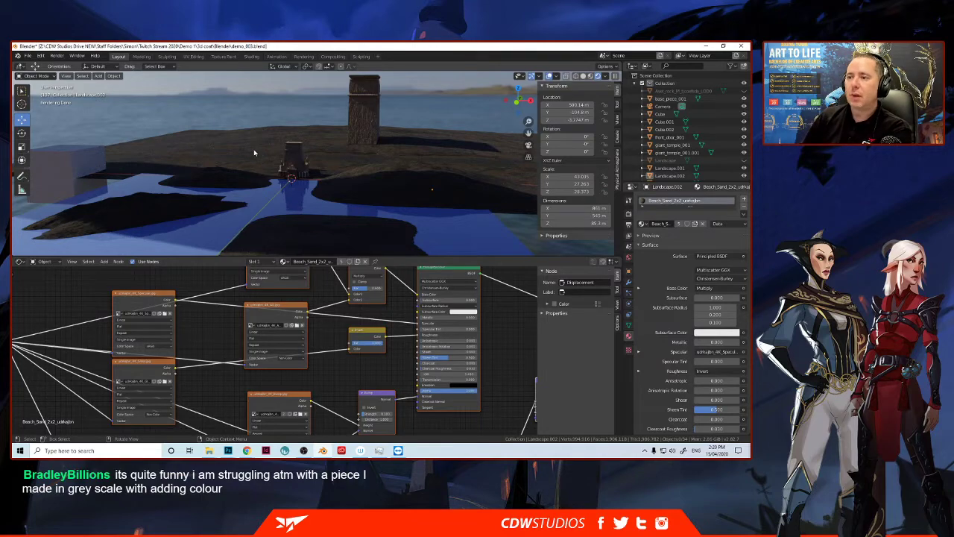
Step: Zoom in and orbit down to a low angle on the temple tower and its water reflection
{"action": "scroll", "coordinate": [253, 156], "scroll_direction": "up", "scroll_amount": 1}
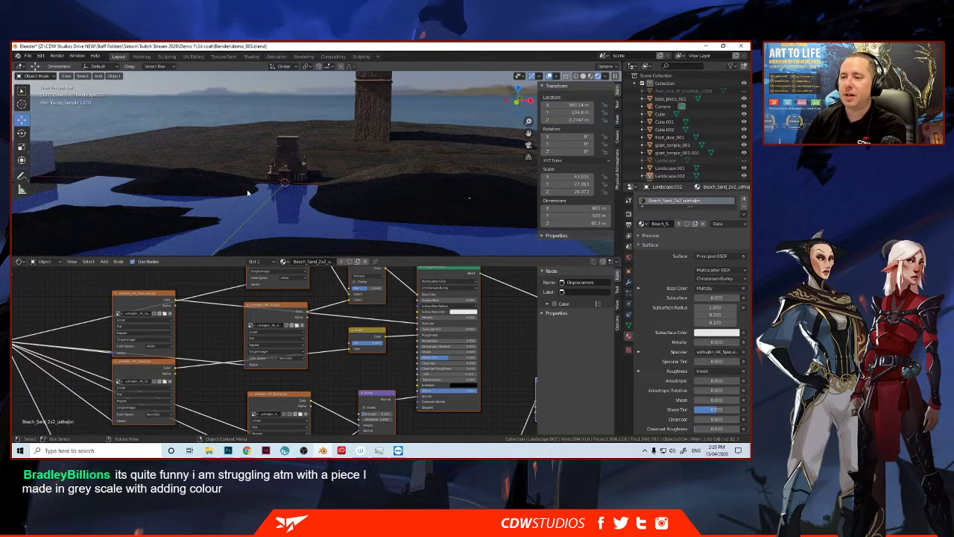
{"action": "scroll", "coordinate": [248, 193], "scroll_direction": "up", "scroll_amount": 2}
{"action": "middle_click_drag", "start_coordinate": [268, 224], "coordinate": [266, 220]}
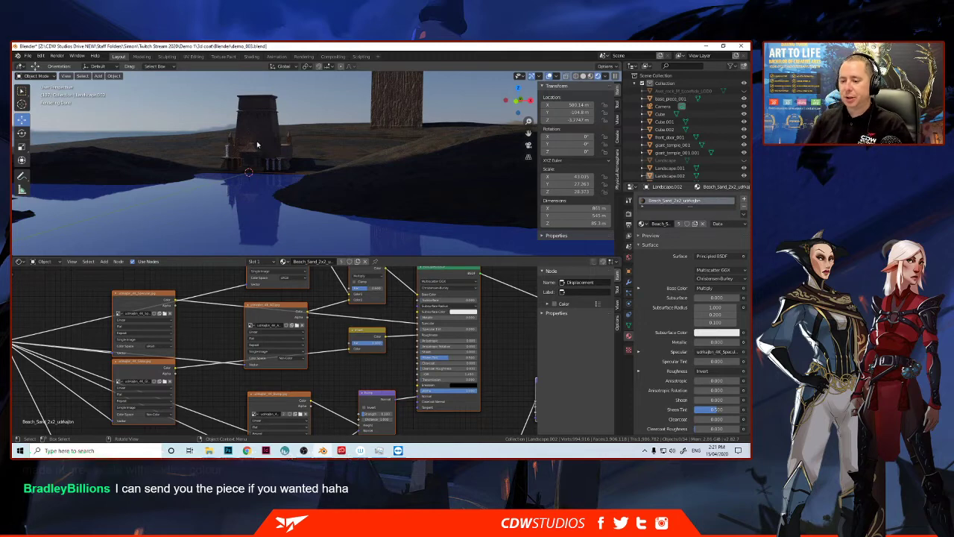
Step: In Photoshop, look through the thumbs_001, spaceship and demo_1_thumbs documents, panning to the architectural references
{"action": "mouse_move", "coordinate": [228, 451]}
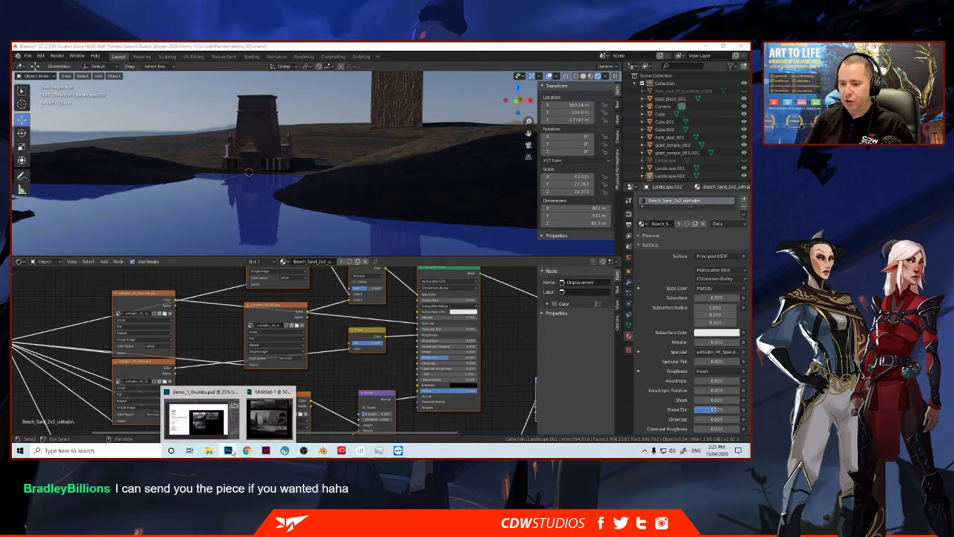
{"action": "left_click", "coordinate": [196, 420]}
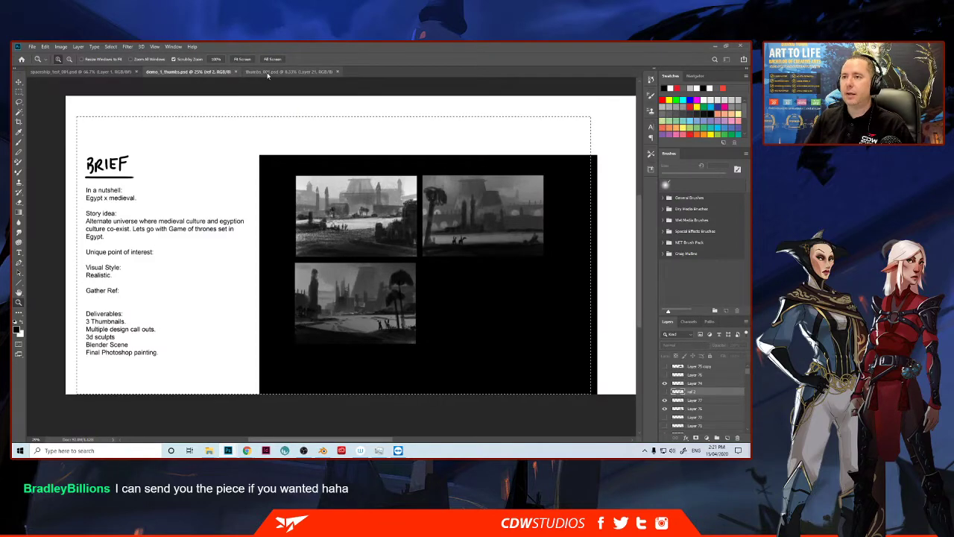
{"action": "left_click", "coordinate": [288, 72]}
{"action": "left_click", "coordinate": [108, 72]}
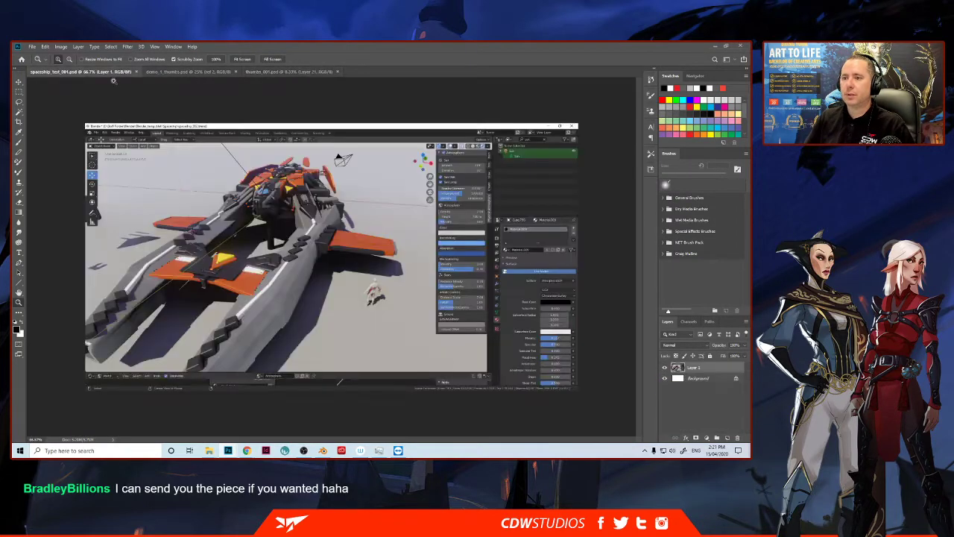
{"action": "left_click", "coordinate": [218, 72]}
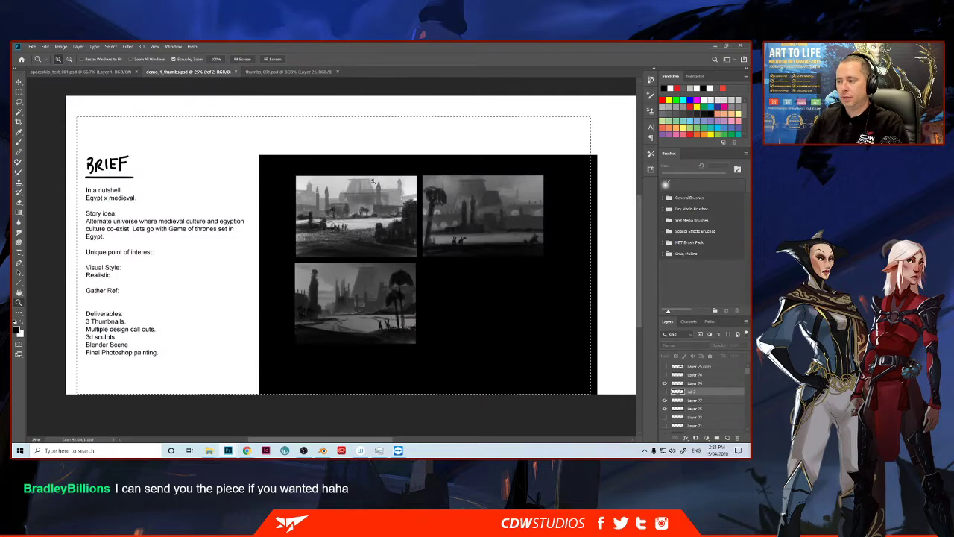
{"action": "left_click_drag", "start_coordinate": [487, 239], "coordinate": [347, 240]}
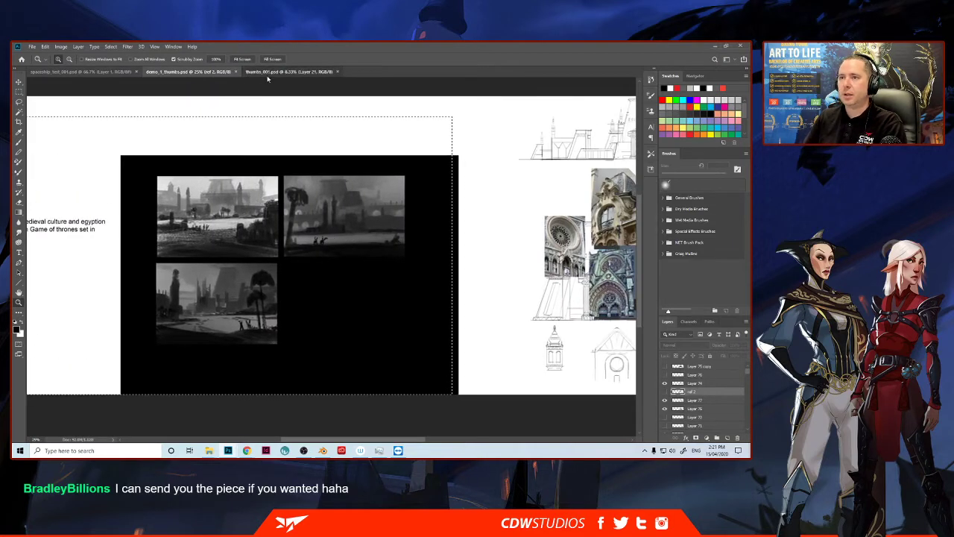
Step: Close thumbs_001.psd, then zoom in on the third thumbnail painting in demo_1_thumbs
{"action": "left_click", "coordinate": [287, 72]}
{"action": "key", "text": "ctrl+w"}
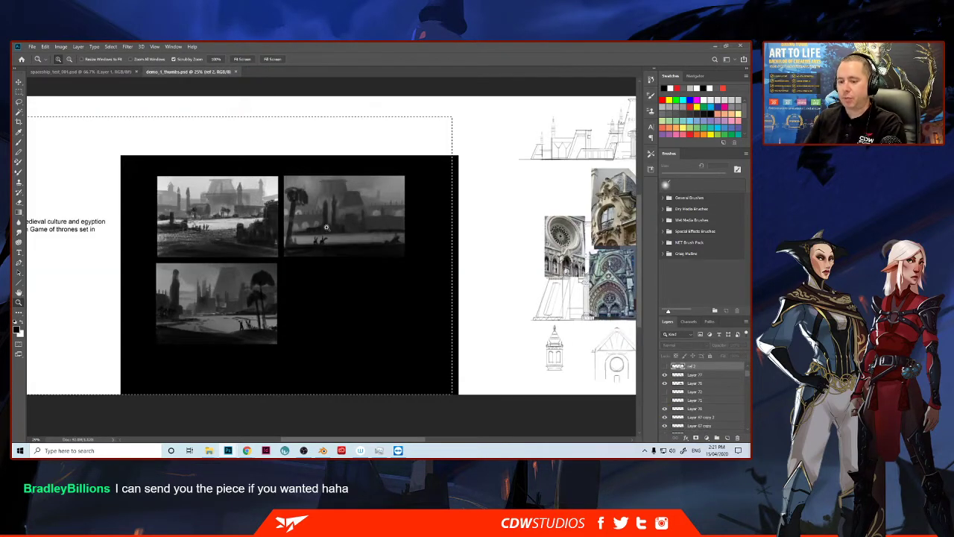
{"action": "left_click", "coordinate": [249, 297]}
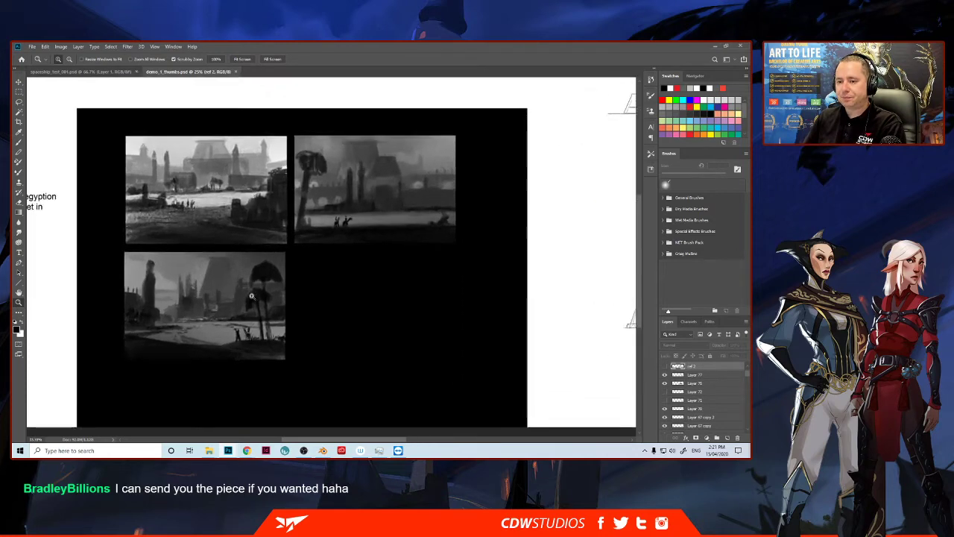
{"action": "left_click", "coordinate": [249, 297]}
{"action": "left_click_drag", "start_coordinate": [214, 309], "coordinate": [275, 291]}
{"action": "left_click", "coordinate": [275, 291]}
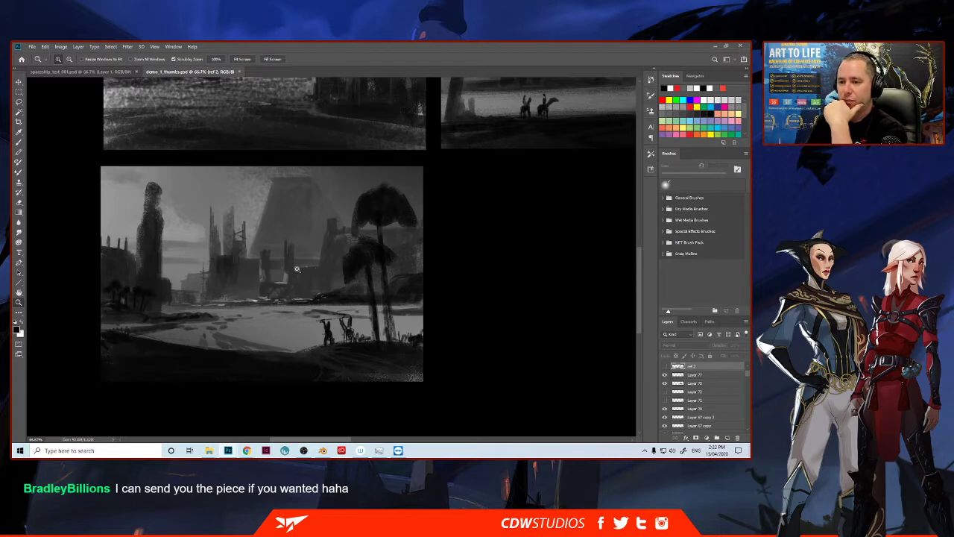
{"action": "left_click", "coordinate": [320, 449]}
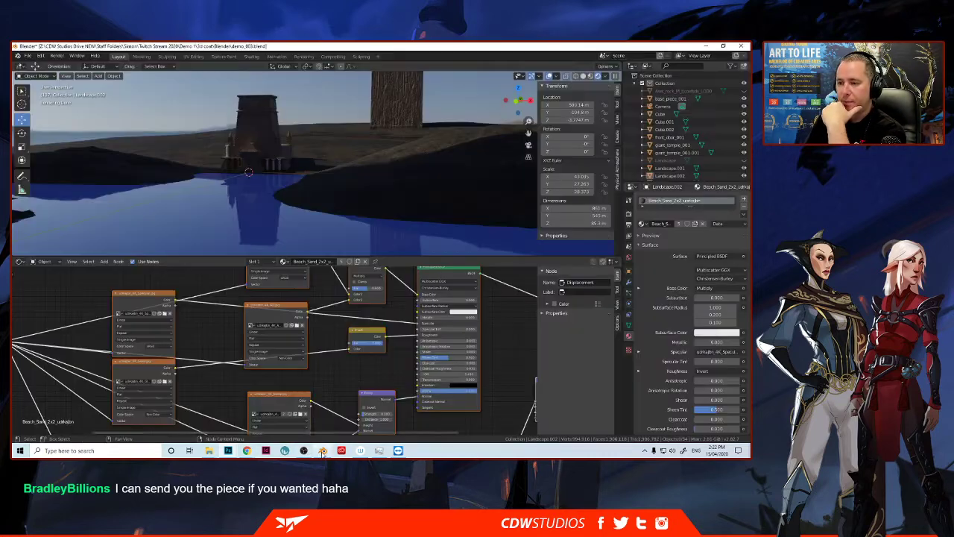
Step: Start File > Open and save the demo_003 changes at the prompt
{"action": "left_click", "coordinate": [28, 56]}
{"action": "left_click", "coordinate": [37, 72]}
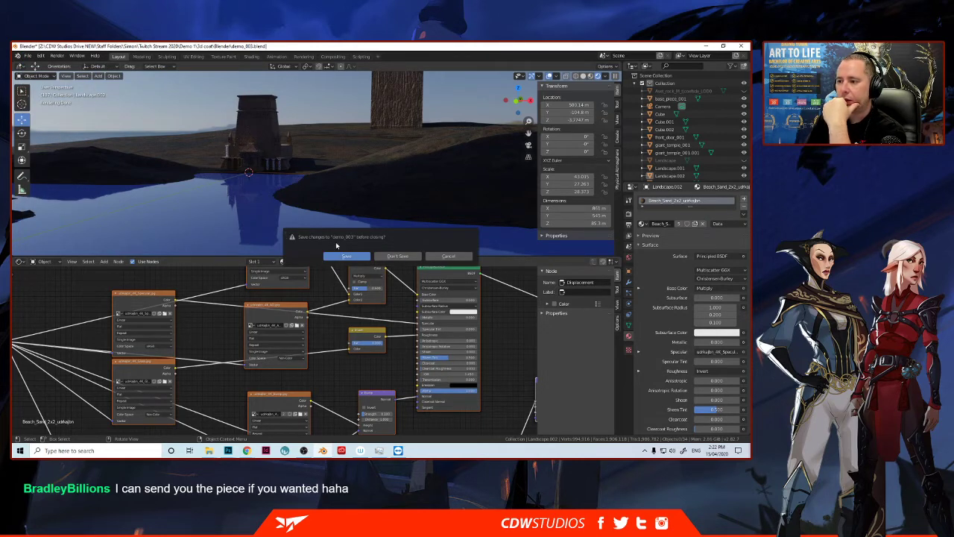
{"action": "left_click", "coordinate": [350, 257]}
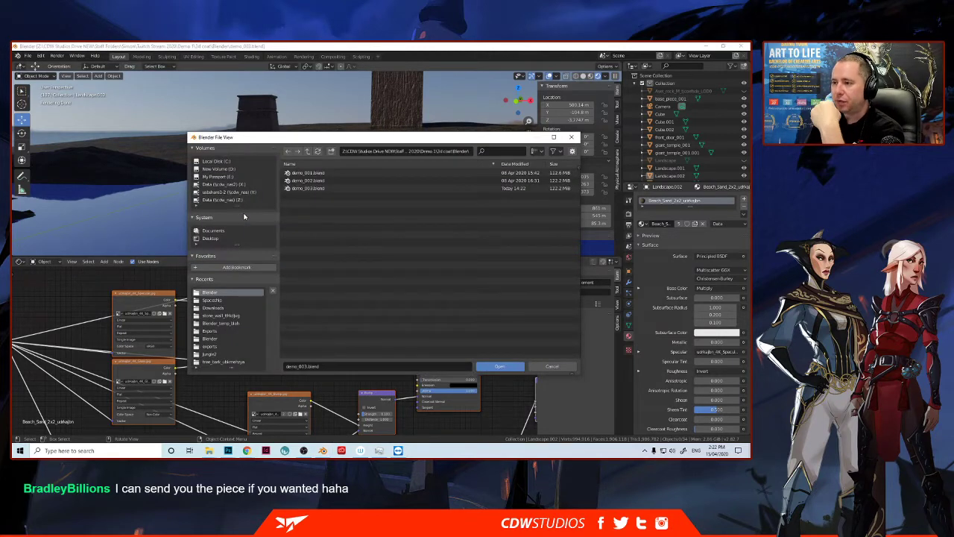
Step: Browse to E:\Staff Folders\Blender\Blender_temp_blah\Spaceship in the file browser
{"action": "left_click", "coordinate": [219, 177]}
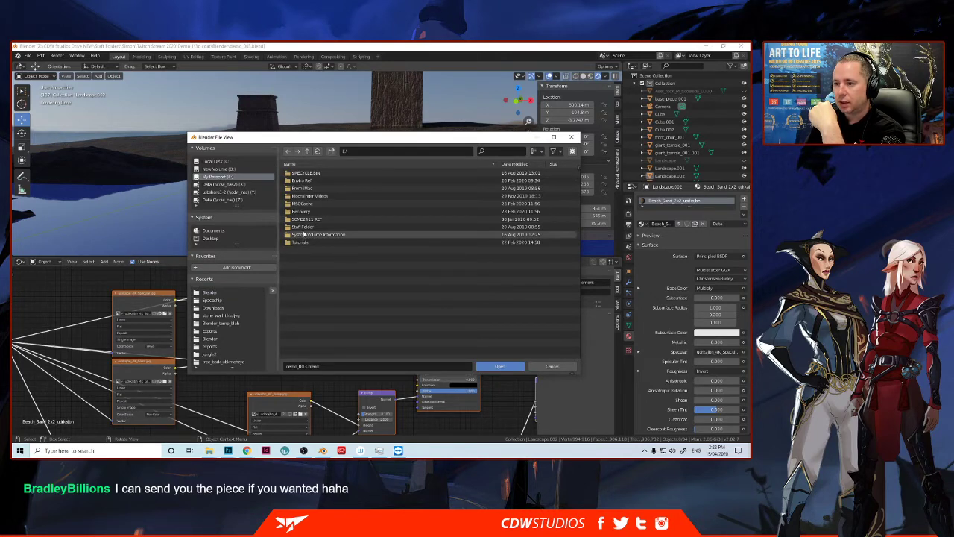
{"action": "double_click", "coordinate": [304, 226]}
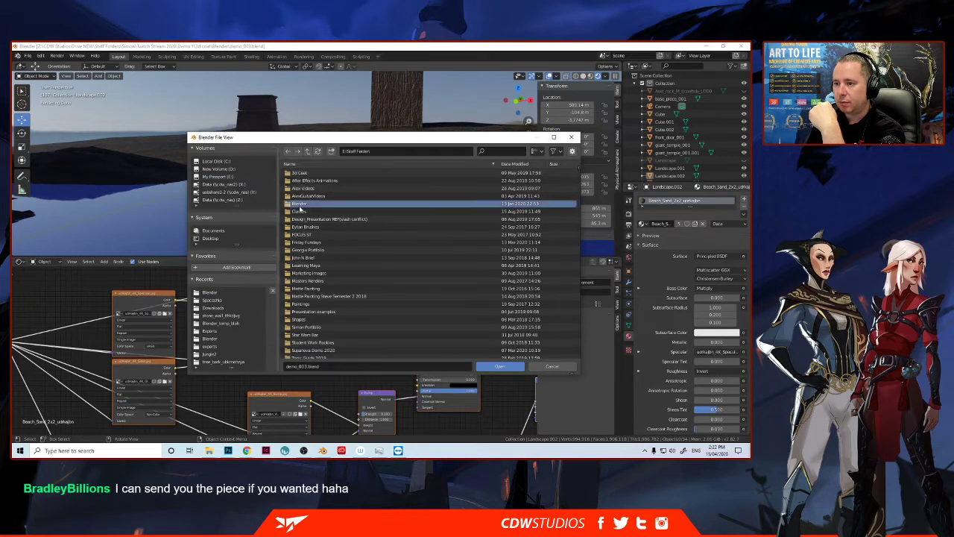
{"action": "double_click", "coordinate": [300, 204]}
{"action": "double_click", "coordinate": [298, 180]}
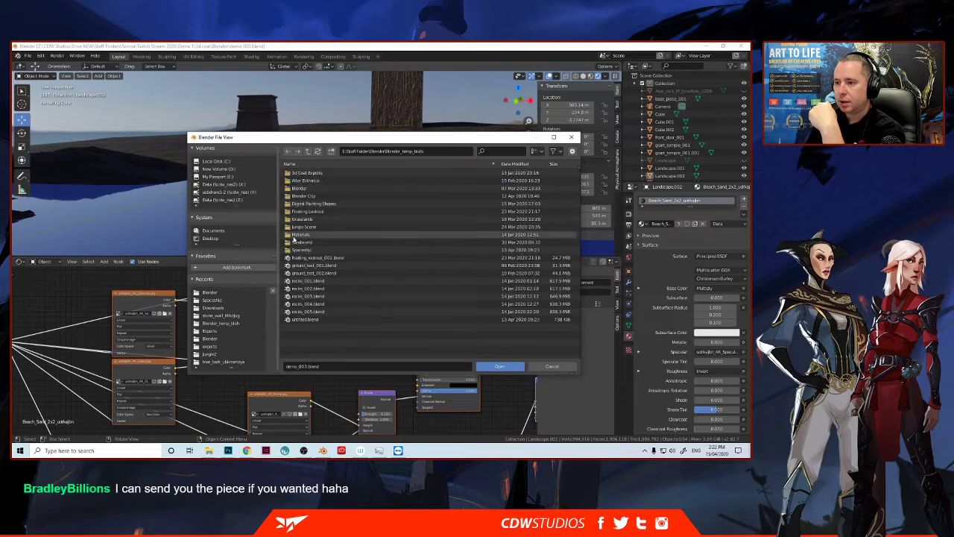
{"action": "double_click", "coordinate": [306, 247]}
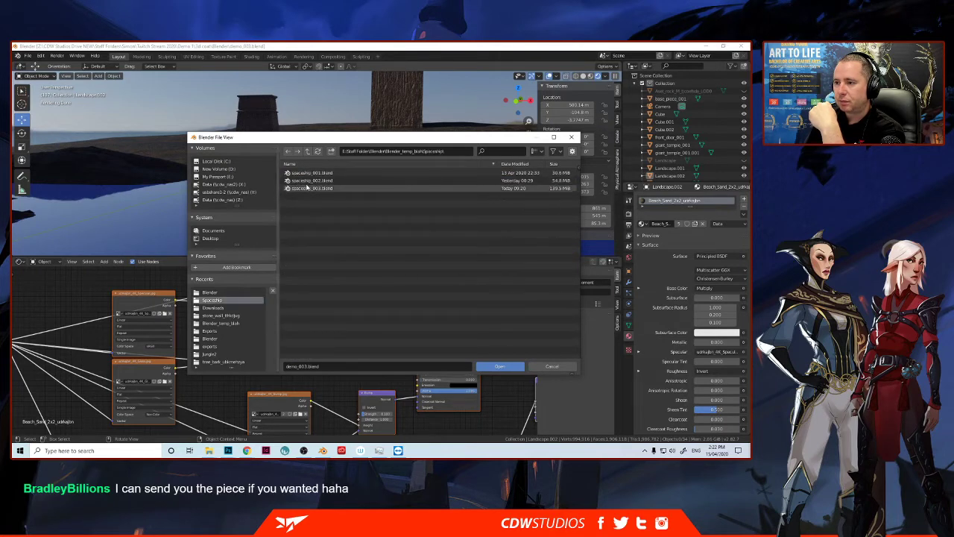
{"action": "double_click", "coordinate": [305, 190]}
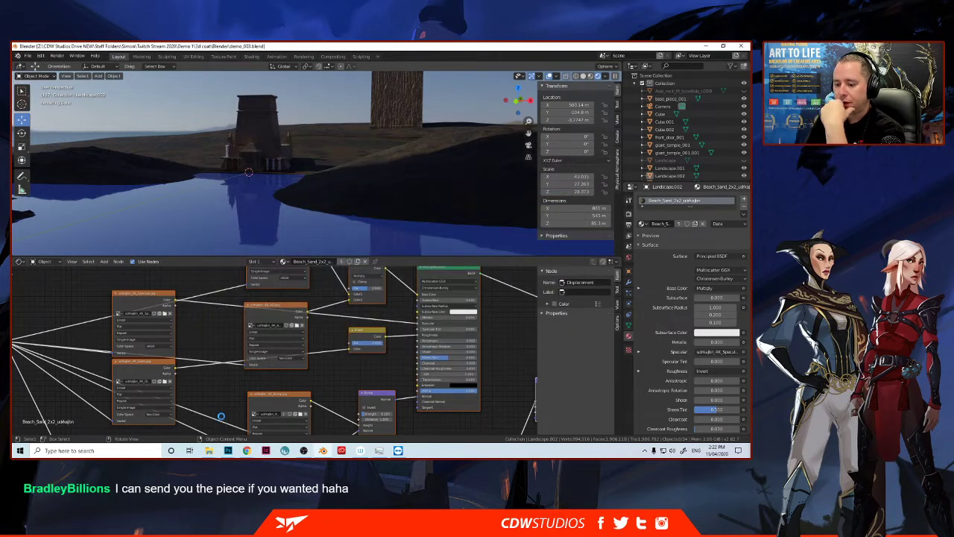
Step: Return to Photoshop's demo_1_thumbs document and bring up the Open dialog on the Thumbs folder
{"action": "mouse_move", "coordinate": [227, 450]}
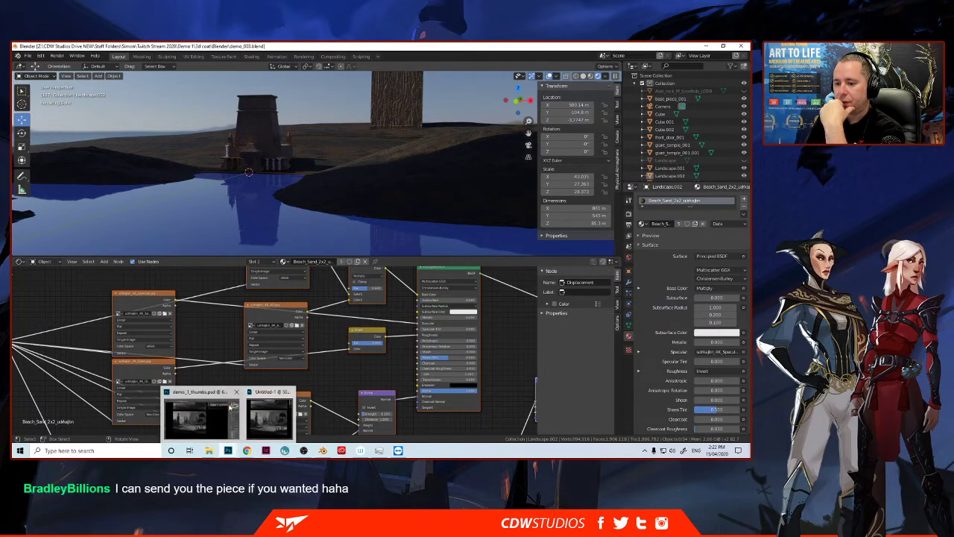
{"action": "left_click", "coordinate": [208, 416]}
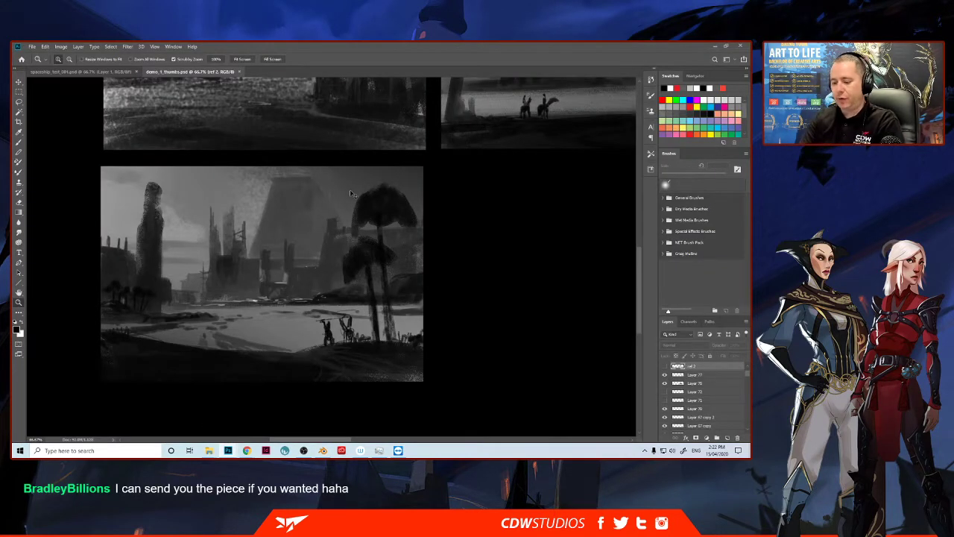
{"action": "key", "text": "ctrl+o"}
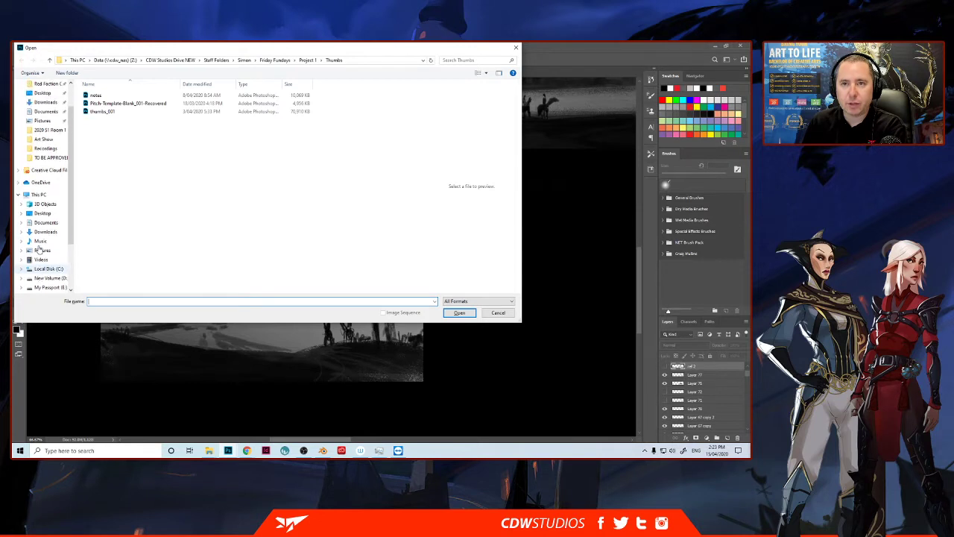
Step: Open spaceships_col_001 from E:\Staff Folder\Blender\Blender_temp_blah\Spaceship, then zoom in and centre the ship
{"action": "left_click", "coordinate": [49, 259]}
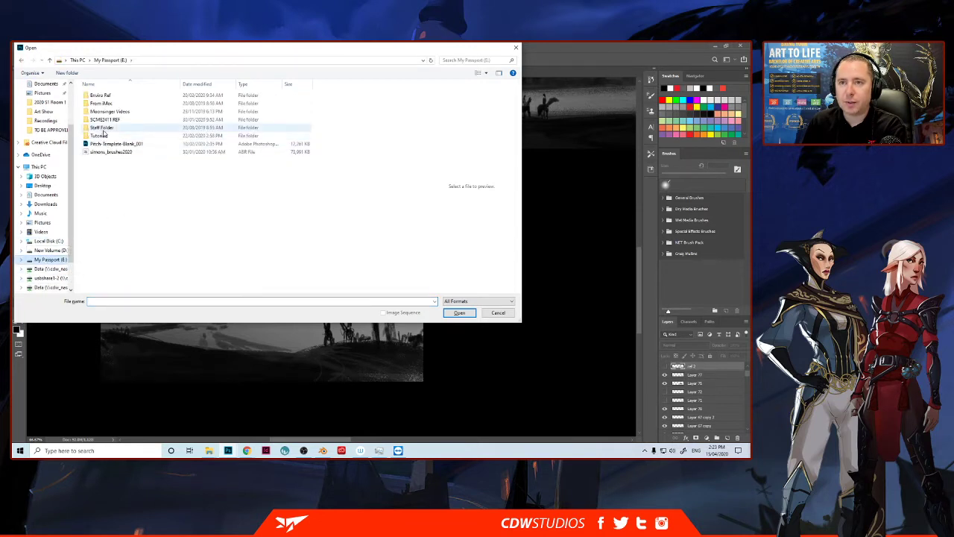
{"action": "double_click", "coordinate": [102, 127]}
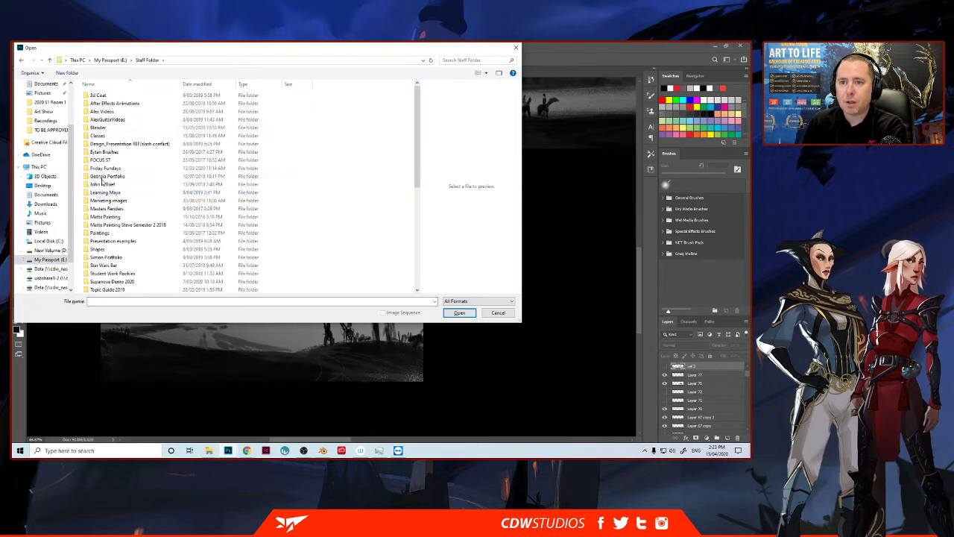
{"action": "double_click", "coordinate": [98, 127]}
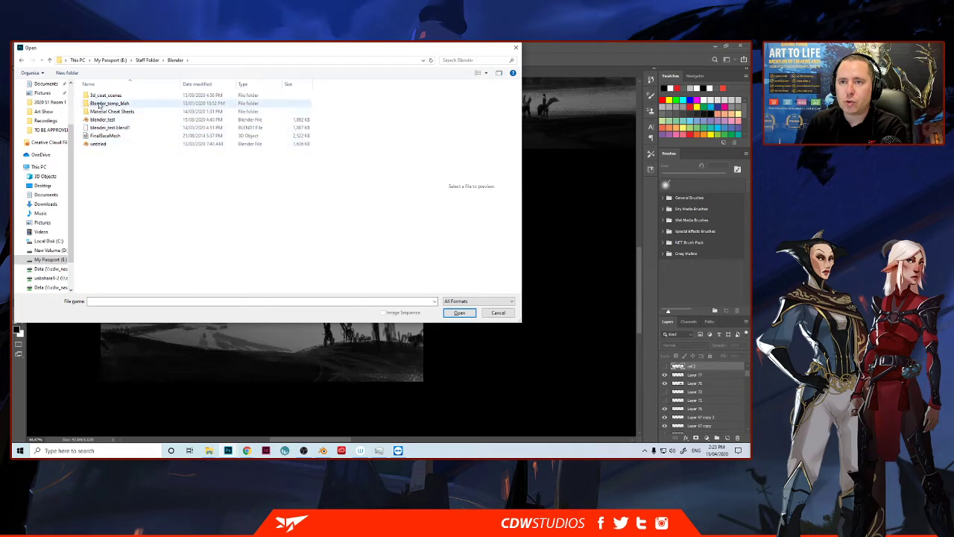
{"action": "double_click", "coordinate": [104, 103]}
{"action": "double_click", "coordinate": [96, 176]}
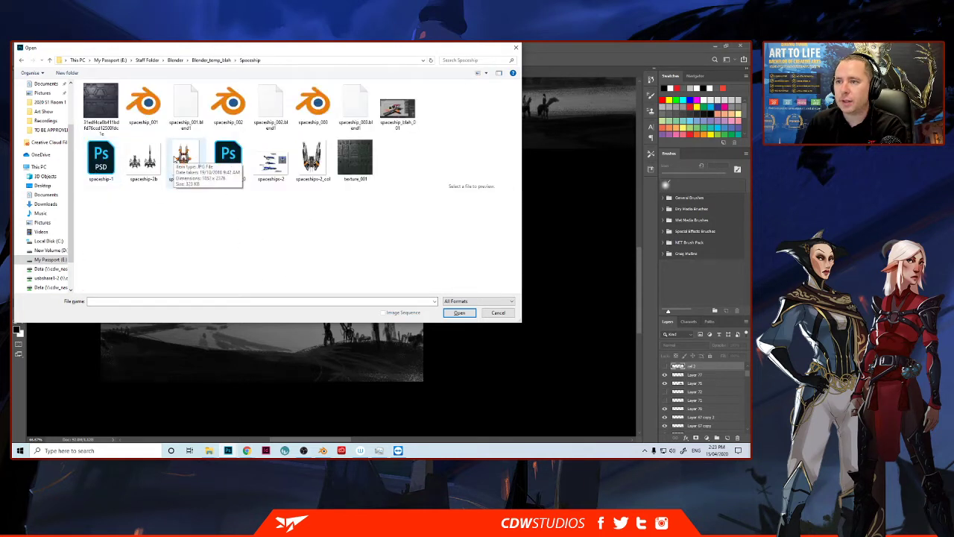
{"action": "double_click", "coordinate": [174, 157]}
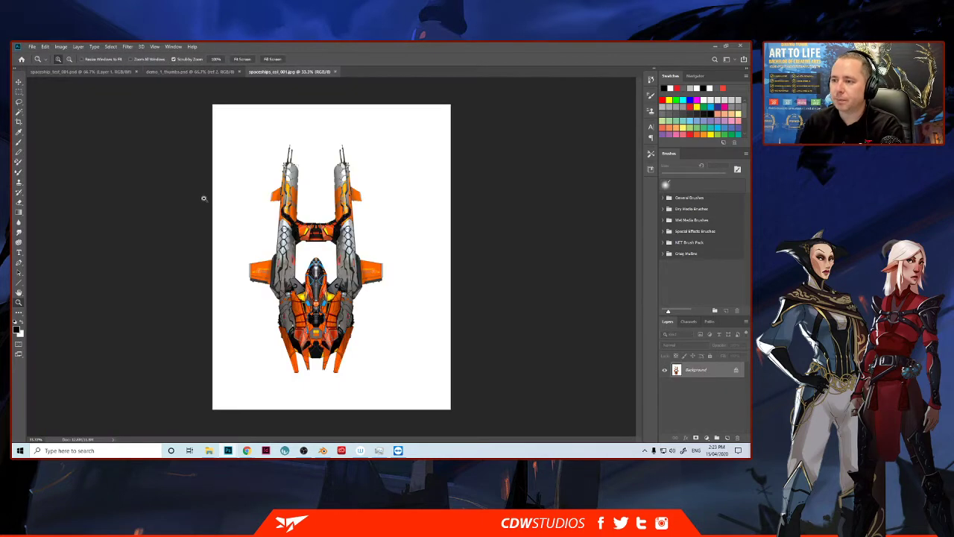
{"action": "left_click", "coordinate": [340, 315]}
{"action": "left_click_drag", "start_coordinate": [340, 315], "coordinate": [364, 330]}
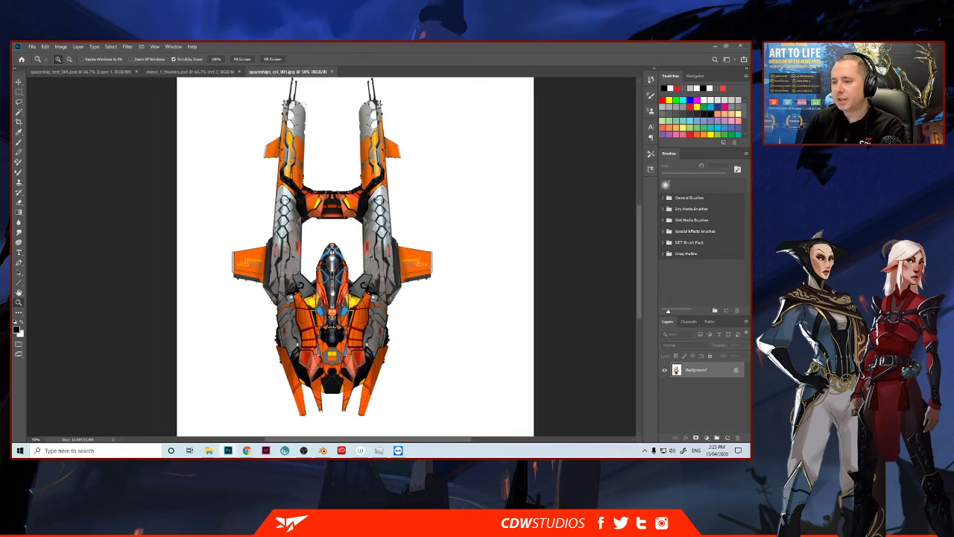
{"action": "left_click_drag", "start_coordinate": [333, 293], "coordinate": [375, 306]}
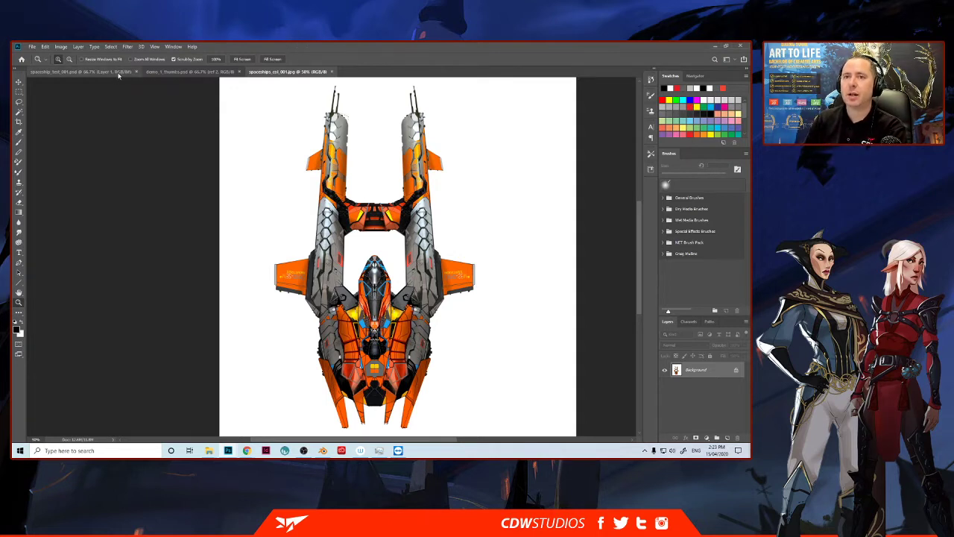
{"action": "left_click", "coordinate": [216, 71]}
{"action": "left_click_drag", "start_coordinate": [237, 184], "coordinate": [388, 207]}
{"action": "mouse_move", "coordinate": [305, 213]}
{"action": "left_mouse_down"}
{"action": "mouse_move", "coordinate": [372, 271]}
{"action": "mouse_move", "coordinate": [351, 252]}
{"action": "left_mouse_up"}
{"action": "left_click_drag", "start_coordinate": [442, 254], "coordinate": [356, 264]}
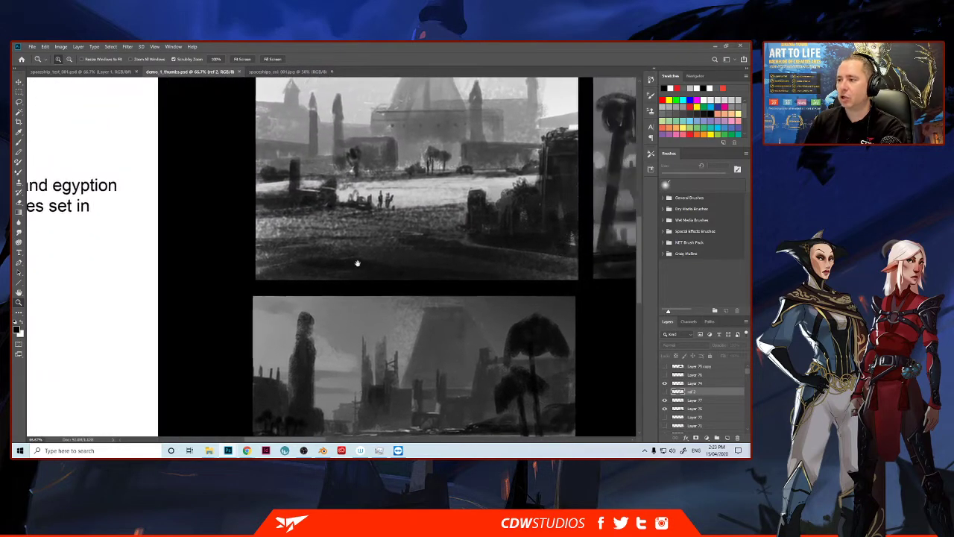
{"action": "left_click_drag", "start_coordinate": [388, 306], "coordinate": [348, 246]}
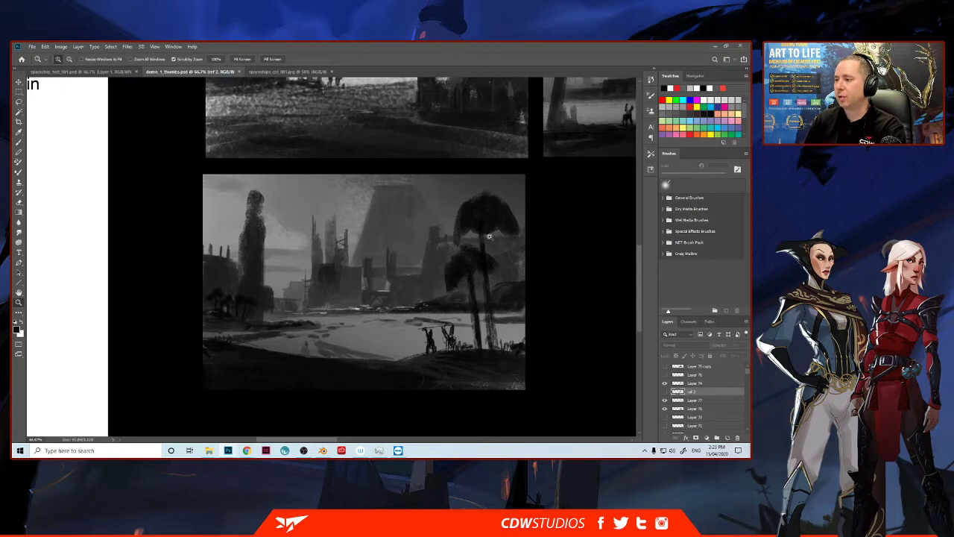
{"action": "left_click_drag", "start_coordinate": [491, 237], "coordinate": [216, 299]}
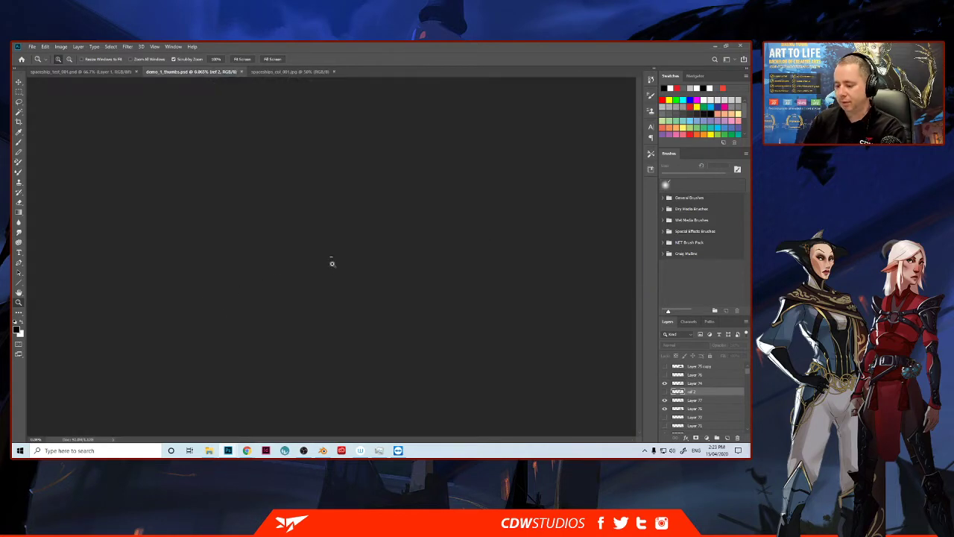
{"action": "key", "text": "ctrl+0"}
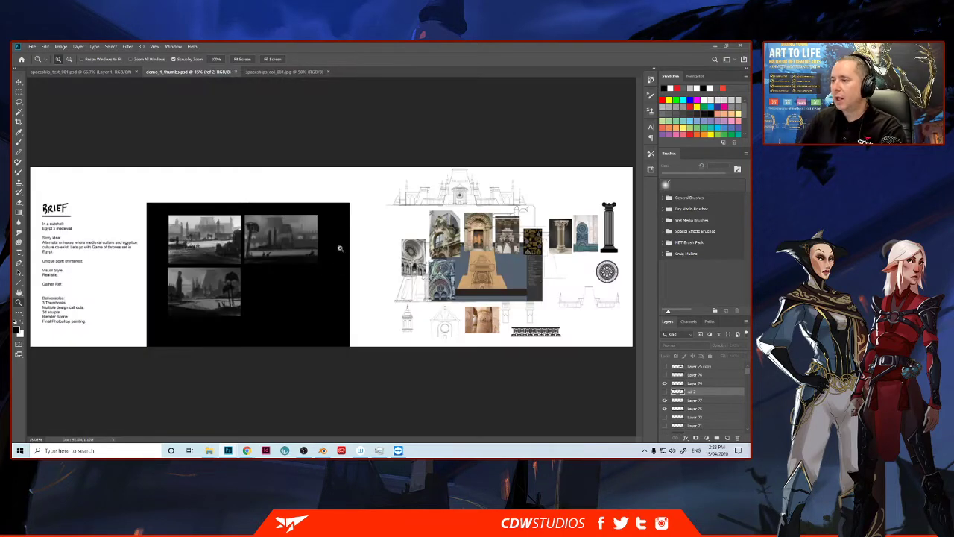
{"action": "left_click_drag", "start_coordinate": [411, 192], "coordinate": [381, 212]}
{"action": "left_click", "coordinate": [471, 191]}
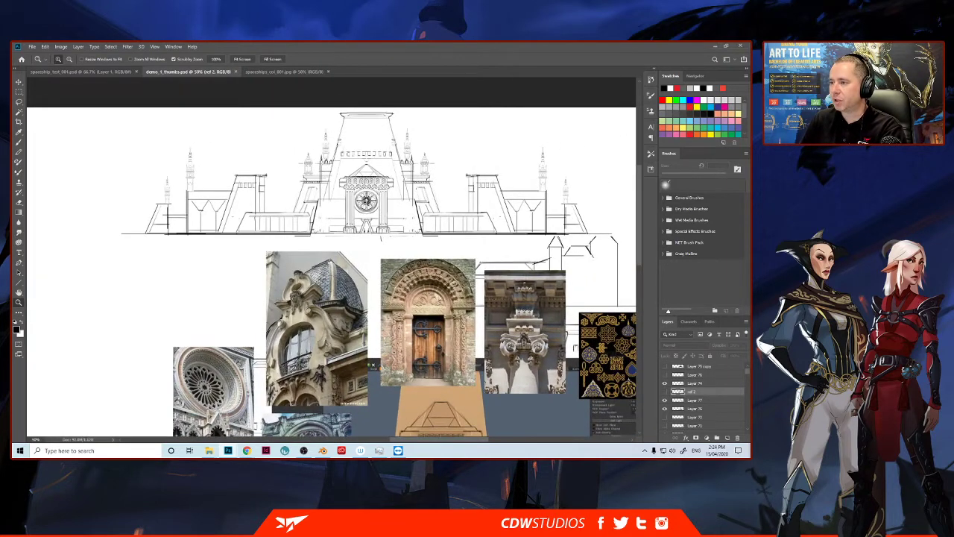
{"action": "left_click", "coordinate": [279, 74]}
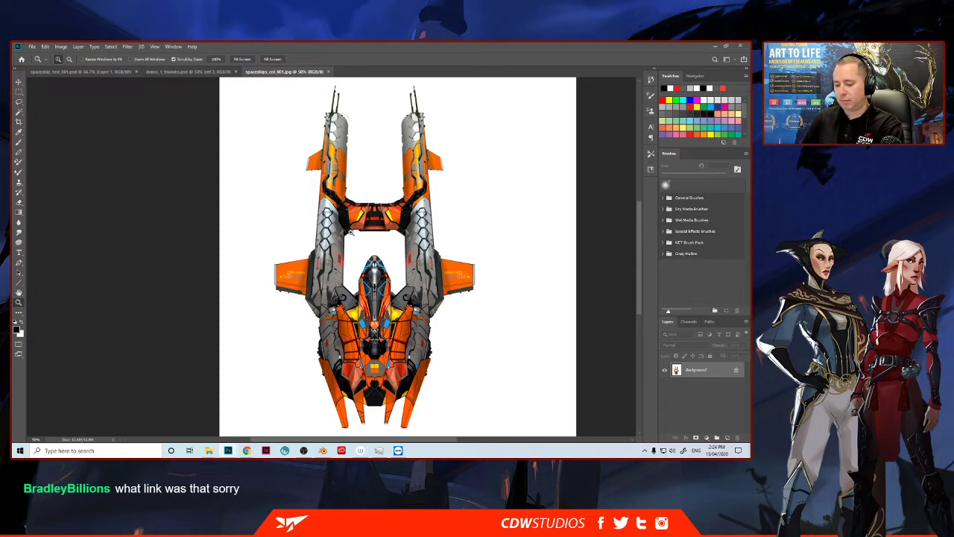
Step: Type the contact address as a new text layer in a smaller, black (000000) font
{"action": "key", "text": "t"}
{"action": "left_click", "coordinate": [472, 146]}
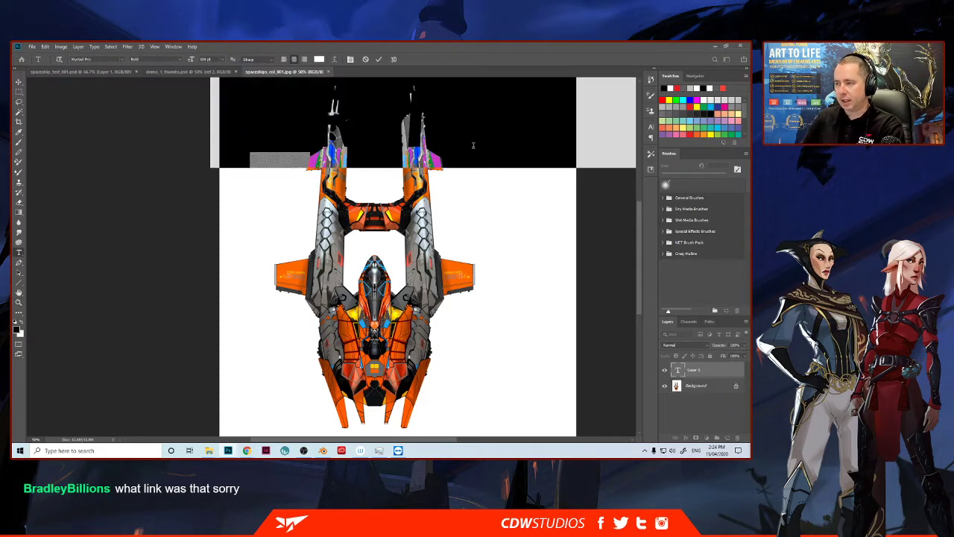
{"action": "type", "text": "www.cdwstu"}
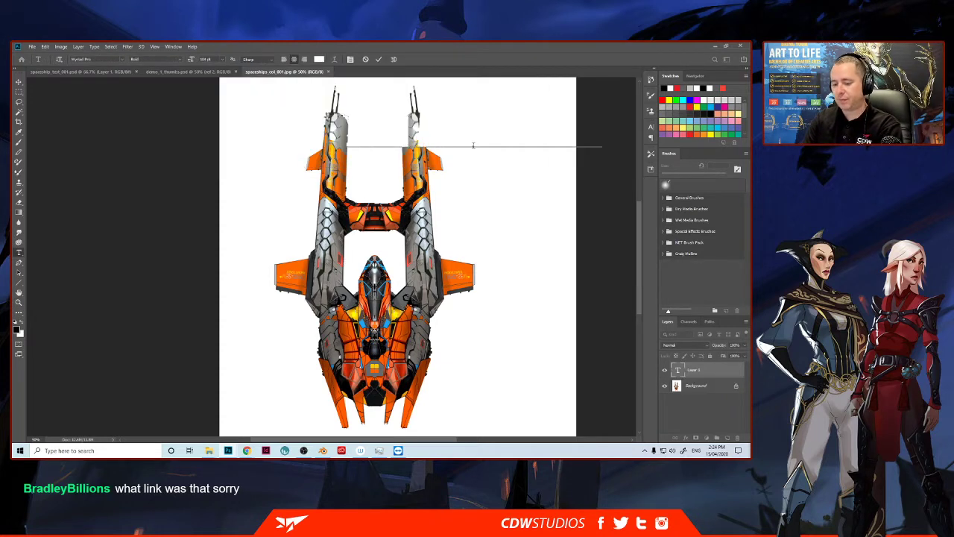
{"action": "type", "text": "dios.c"}
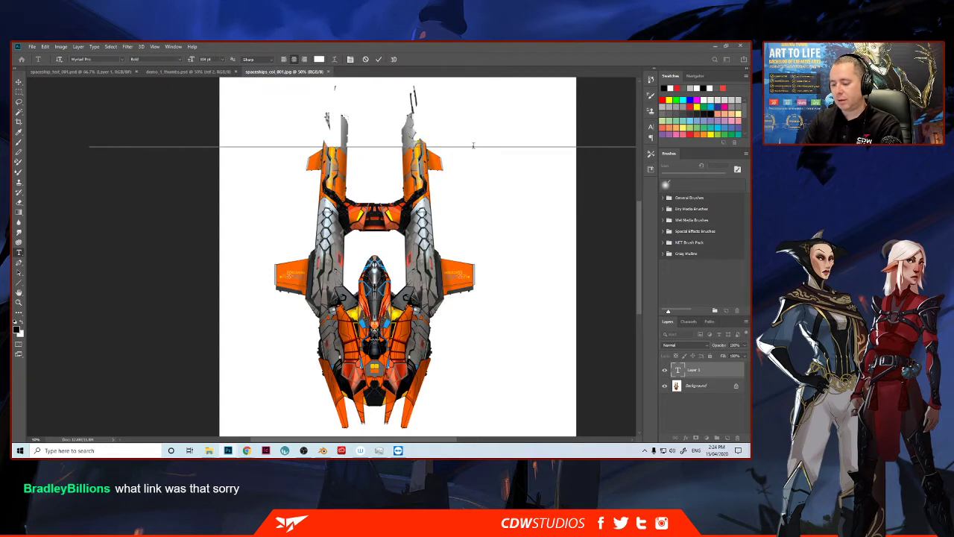
{"action": "key", "text": "ctrl+a"}
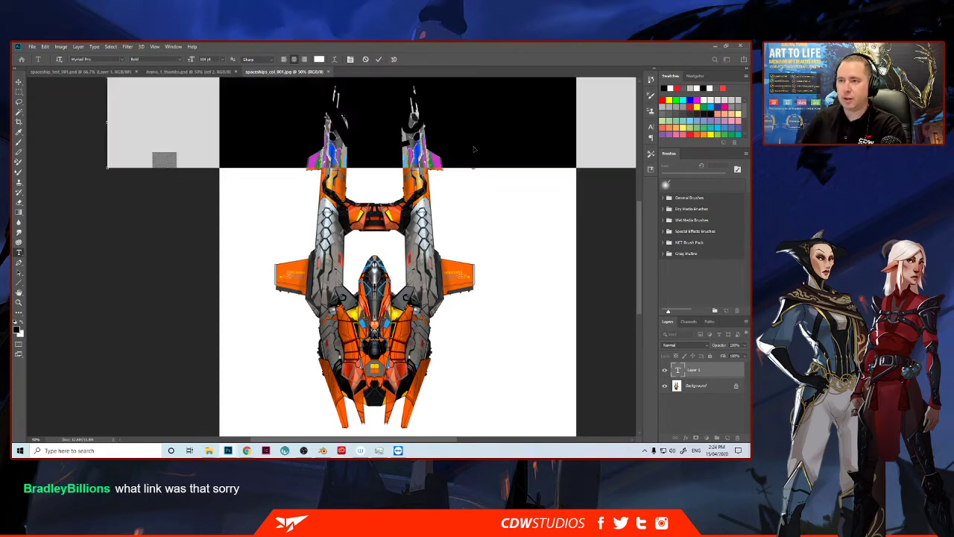
{"action": "left_click", "coordinate": [222, 59]}
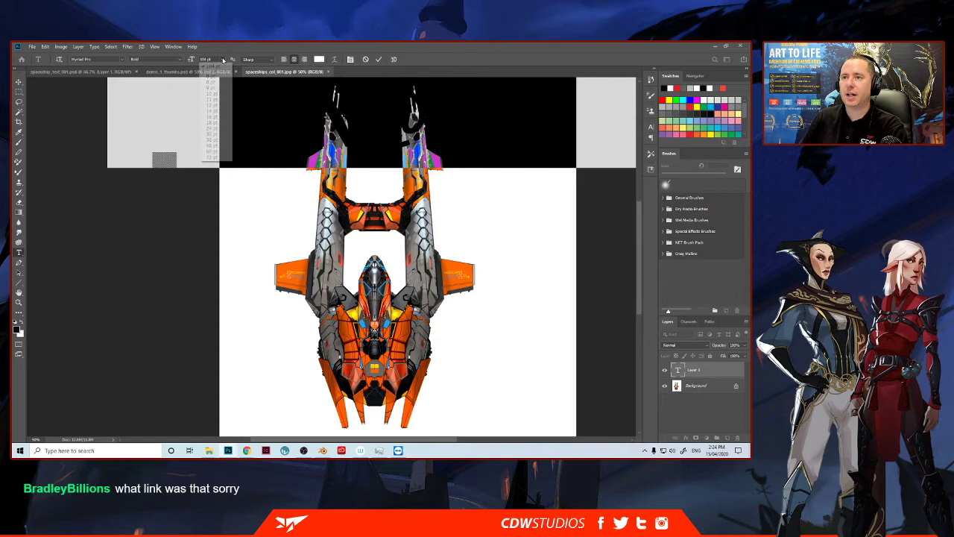
{"action": "left_click", "coordinate": [212, 122]}
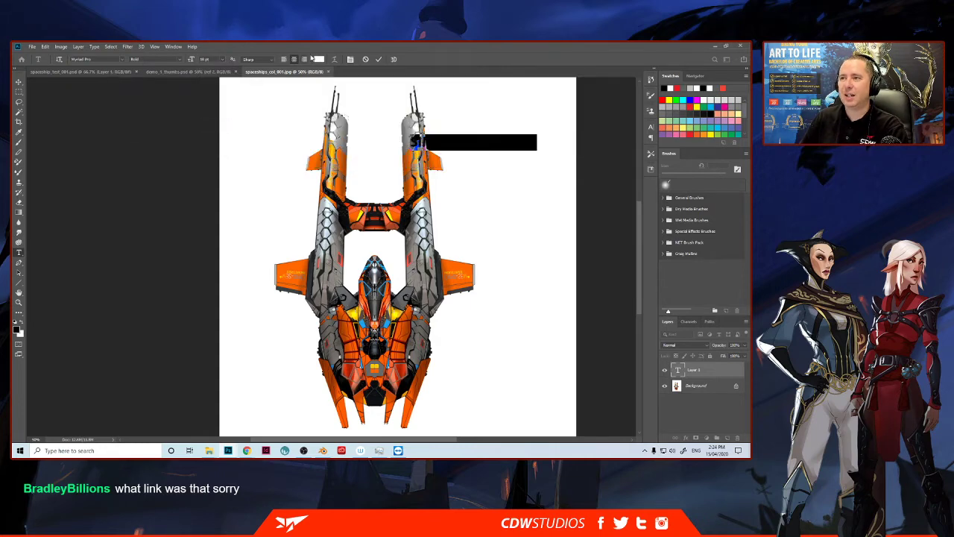
{"action": "left_click", "coordinate": [316, 59]}
{"action": "type", "text": "000000"}
{"action": "left_click", "coordinate": [453, 132]}
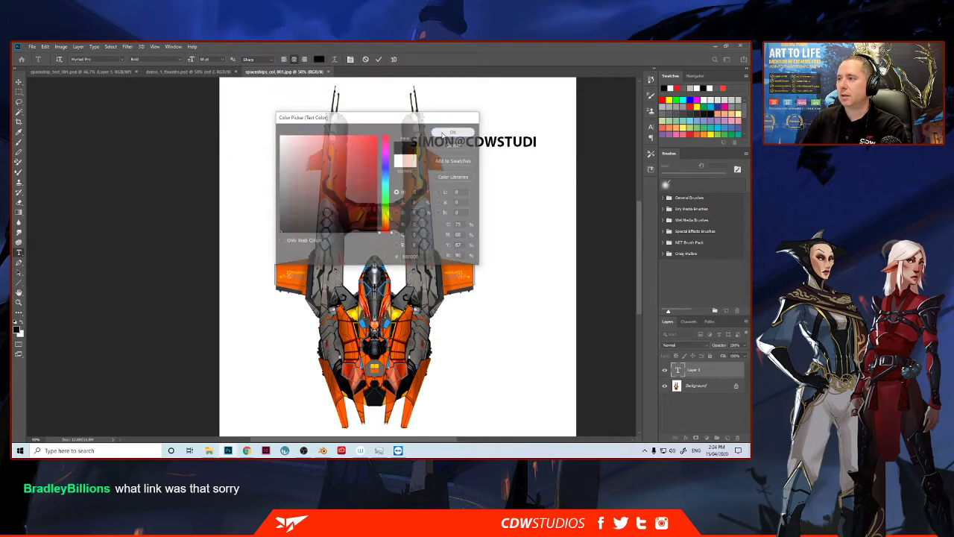
{"action": "left_click", "coordinate": [535, 142]}
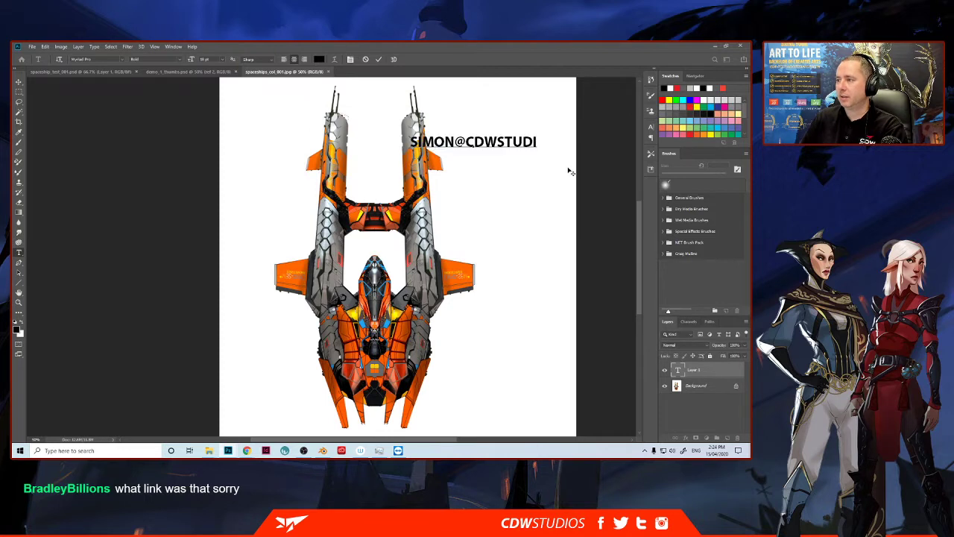
{"action": "type", "text": "OS.COM"}
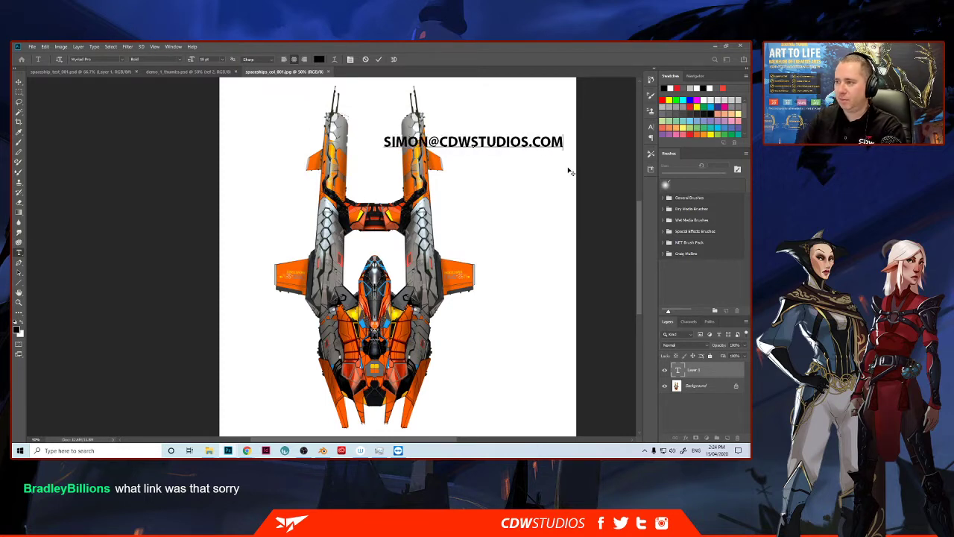
{"action": "key", "text": "ctrl+Return"}
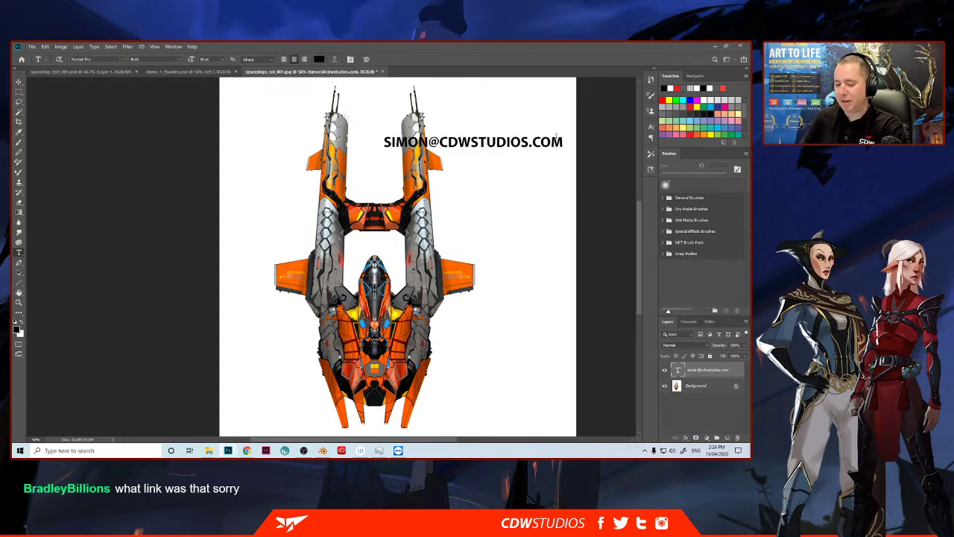
Step: Move the address text beside the spaceship's lower right and scale it down
{"action": "key", "text": "v"}
{"action": "left_click_drag", "start_coordinate": [516, 146], "coordinate": [529, 323]}
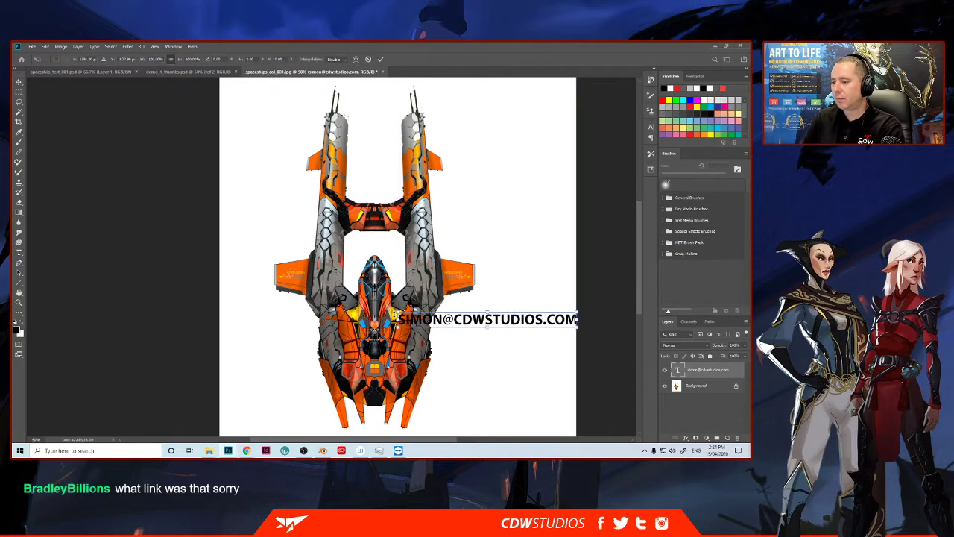
{"action": "key", "text": "ctrl+t"}
{"action": "left_click_drag", "start_coordinate": [397, 312], "coordinate": [457, 330]}
{"action": "key", "text": "Return"}
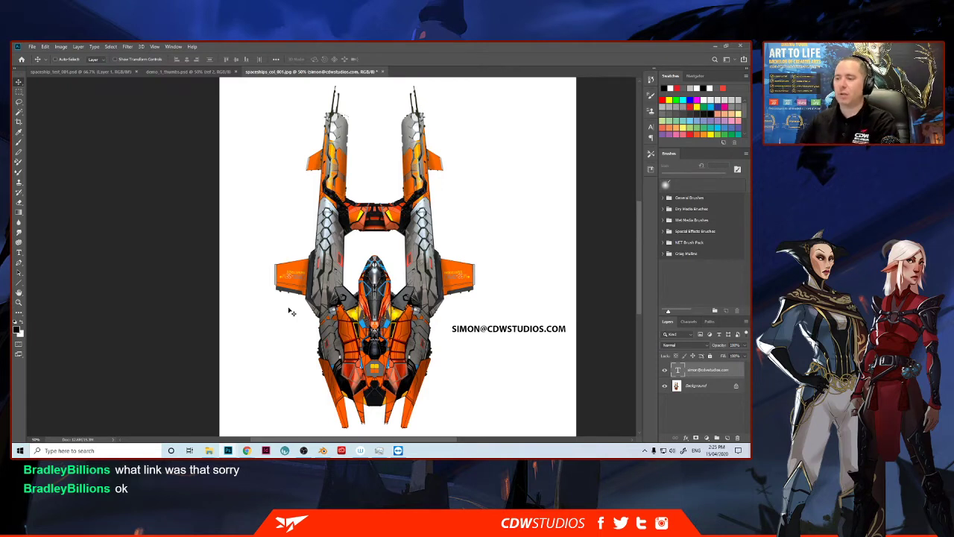
Step: On a new layer, brush a rough ship with an oval body, pointed wedge, detail lines and fins at top right
{"action": "key", "text": "b"}
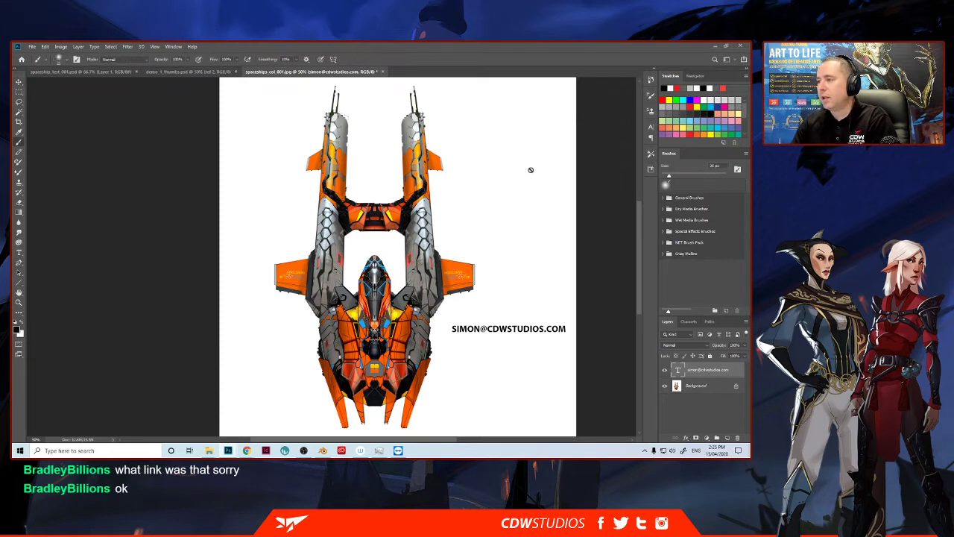
{"action": "left_click", "coordinate": [728, 438]}
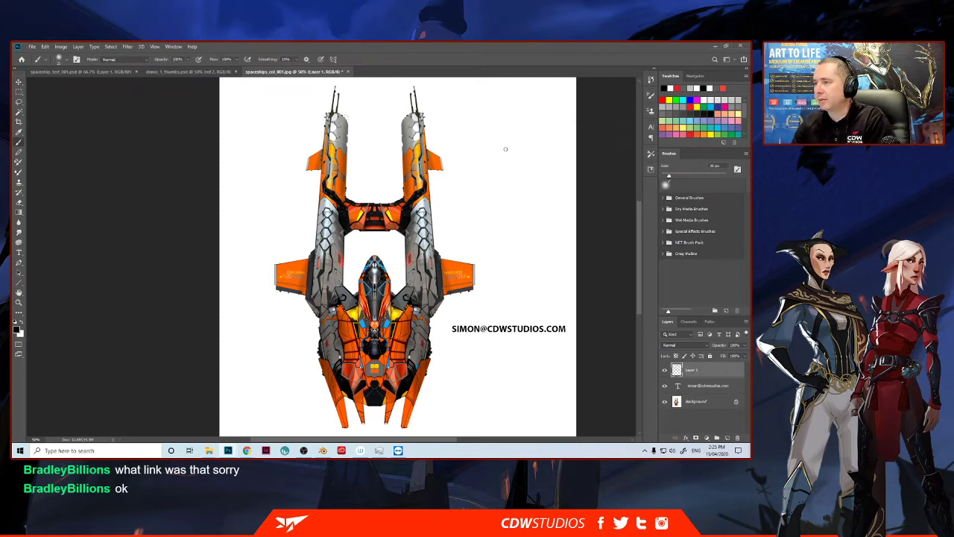
{"action": "mouse_move", "coordinate": [535, 141]}
{"action": "left_mouse_down"}
{"action": "mouse_move", "coordinate": [496, 137]}
{"action": "mouse_move", "coordinate": [477, 162]}
{"action": "mouse_move", "coordinate": [534, 157]}
{"action": "mouse_move", "coordinate": [496, 166]}
{"action": "left_mouse_up"}
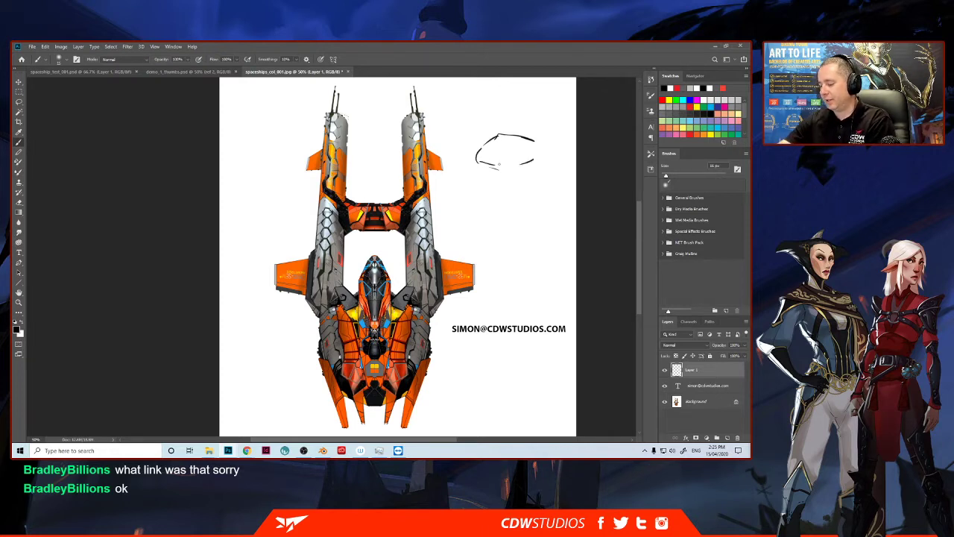
{"action": "mouse_move", "coordinate": [534, 141]}
{"action": "left_mouse_down"}
{"action": "mouse_move", "coordinate": [528, 161]}
{"action": "mouse_move", "coordinate": [545, 149]}
{"action": "mouse_move", "coordinate": [572, 162]}
{"action": "left_mouse_up"}
{"action": "mouse_move", "coordinate": [573, 163]}
{"action": "left_mouse_down"}
{"action": "mouse_move", "coordinate": [482, 166]}
{"action": "mouse_move", "coordinate": [477, 156]}
{"action": "mouse_move", "coordinate": [510, 164]}
{"action": "left_mouse_up"}
{"action": "mouse_move", "coordinate": [483, 153]}
{"action": "left_mouse_down"}
{"action": "mouse_move", "coordinate": [470, 149]}
{"action": "mouse_move", "coordinate": [503, 149]}
{"action": "left_mouse_up"}
{"action": "mouse_move", "coordinate": [502, 141]}
{"action": "left_mouse_down"}
{"action": "mouse_move", "coordinate": [531, 153]}
{"action": "mouse_move", "coordinate": [490, 173]}
{"action": "mouse_move", "coordinate": [459, 170]}
{"action": "left_mouse_up"}
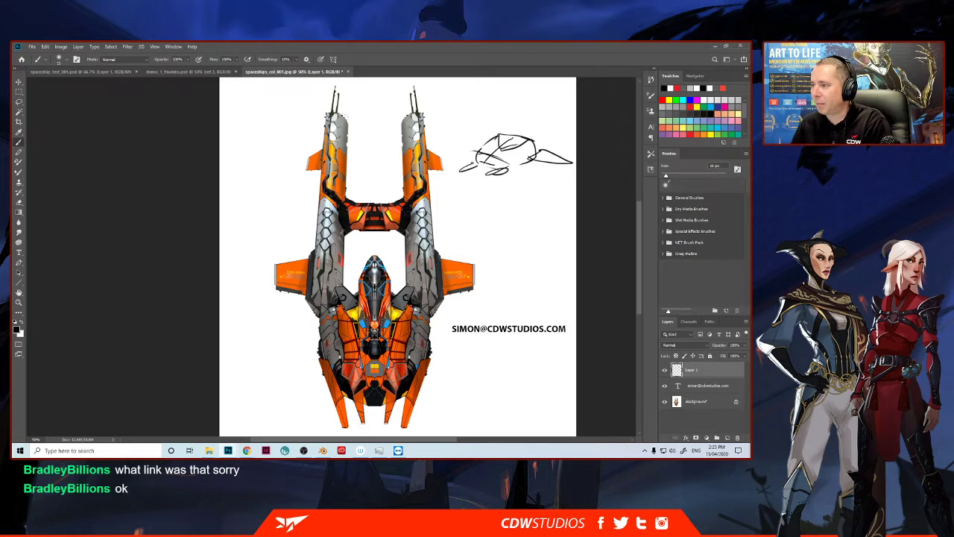
{"action": "mouse_move", "coordinate": [503, 135]}
{"action": "left_mouse_down"}
{"action": "mouse_move", "coordinate": [505, 114]}
{"action": "mouse_move", "coordinate": [511, 137]}
{"action": "left_mouse_up"}
{"action": "mouse_move", "coordinate": [528, 135]}
{"action": "left_mouse_down"}
{"action": "mouse_move", "coordinate": [534, 118]}
{"action": "mouse_move", "coordinate": [538, 137]}
{"action": "left_mouse_up"}
{"action": "mouse_move", "coordinate": [526, 139]}
{"action": "left_mouse_down"}
{"action": "mouse_move", "coordinate": [534, 133]}
{"action": "mouse_move", "coordinate": [464, 132]}
{"action": "left_mouse_up"}
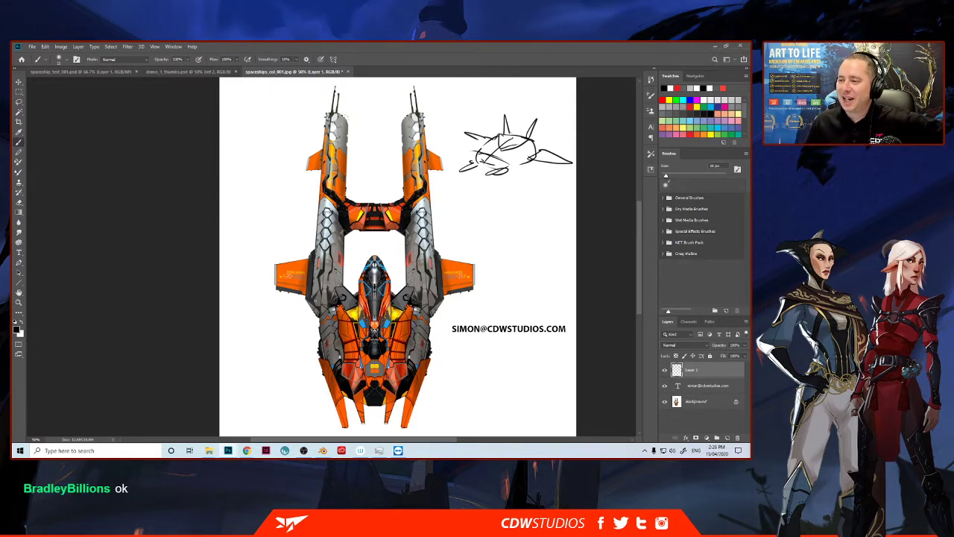
Step: Switch to Blender's spaceship_003 scene in Material Preview and orbit around the ship from several angles
{"action": "left_click", "coordinate": [323, 450]}
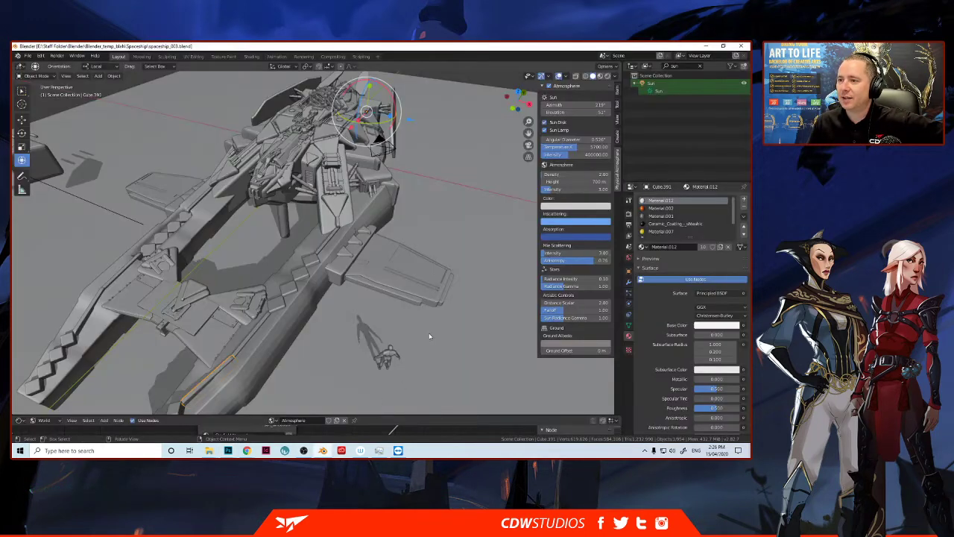
{"action": "middle_click_drag", "start_coordinate": [431, 310], "coordinate": [399, 272]}
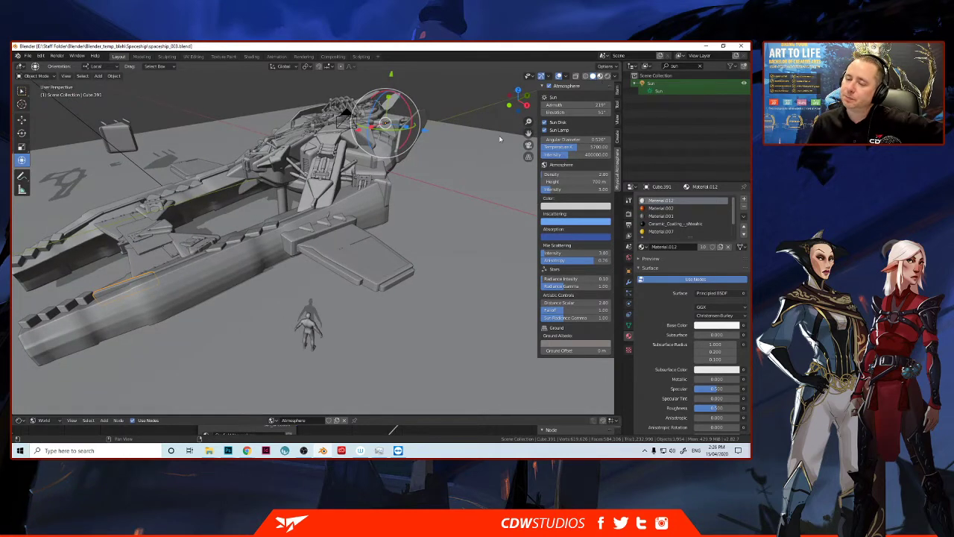
{"action": "key", "text": "z"}
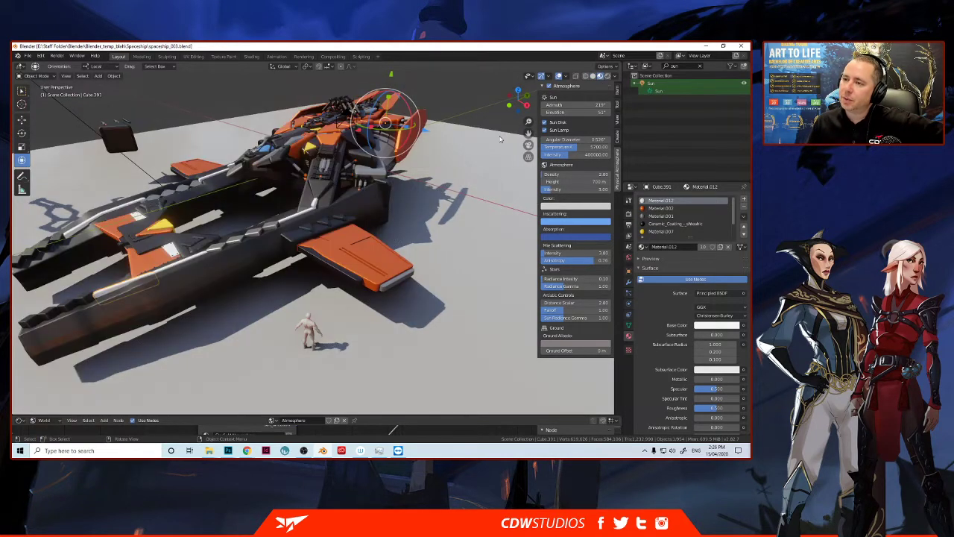
{"action": "middle_click_drag", "start_coordinate": [281, 196], "coordinate": [200, 93]}
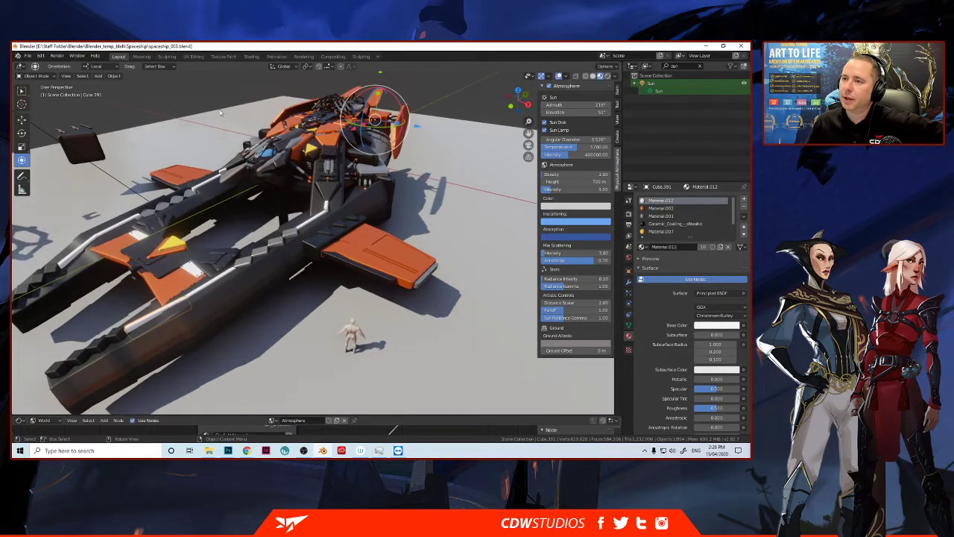
{"action": "mouse_move", "coordinate": [213, 245]}
{"action": "middle_mouse_down"}
{"action": "mouse_move", "coordinate": [231, 235]}
{"action": "mouse_move", "coordinate": [206, 232]}
{"action": "middle_mouse_up"}
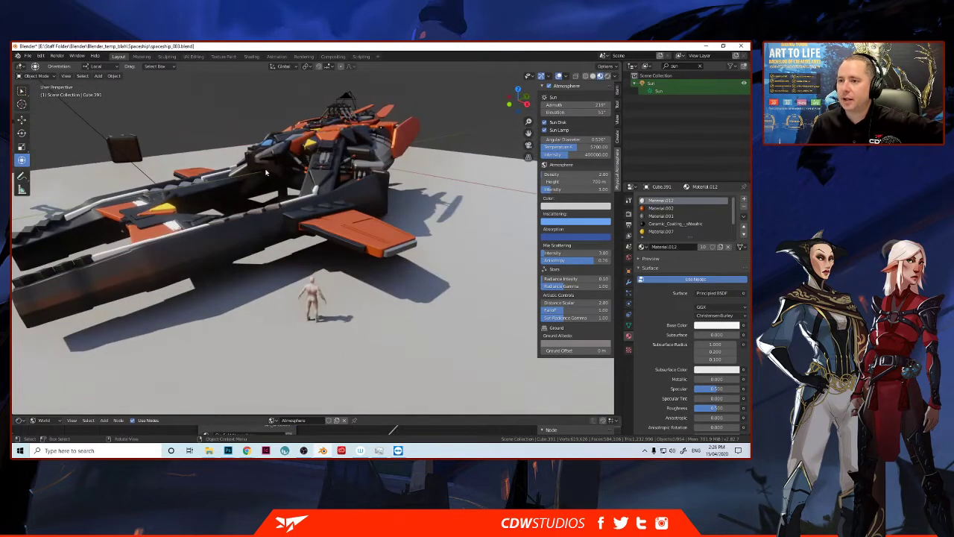
{"action": "middle_click_drag", "start_coordinate": [265, 173], "coordinate": [291, 179]}
{"action": "scroll", "coordinate": [298, 181], "scroll_direction": "up", "scroll_amount": 3}
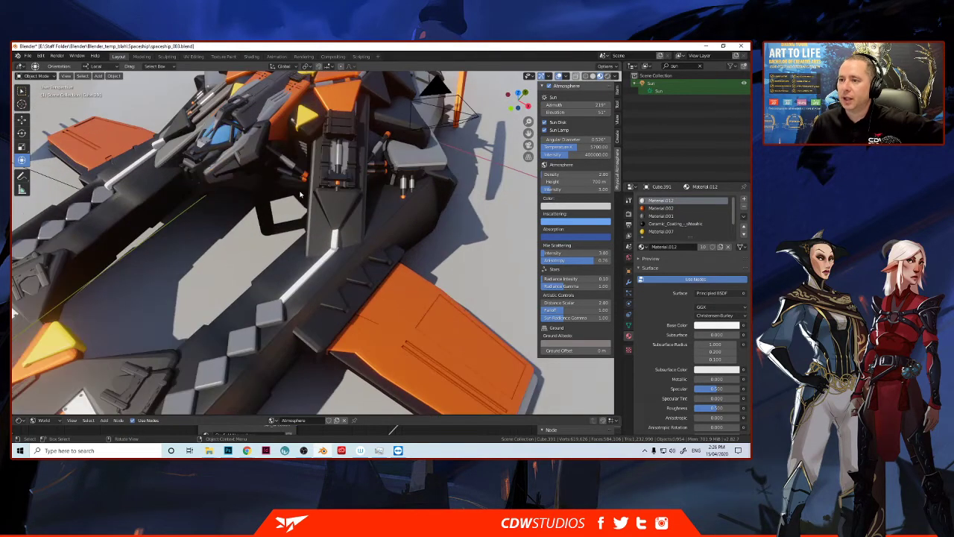
{"action": "middle_click_drag", "start_coordinate": [288, 195], "coordinate": [270, 212]}
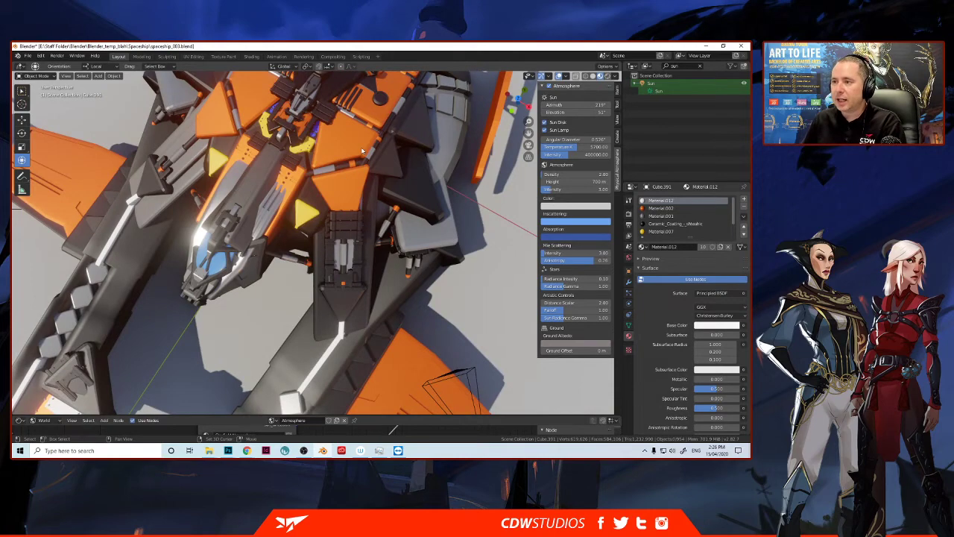
{"action": "middle_click_drag", "start_coordinate": [346, 180], "coordinate": [253, 205]}
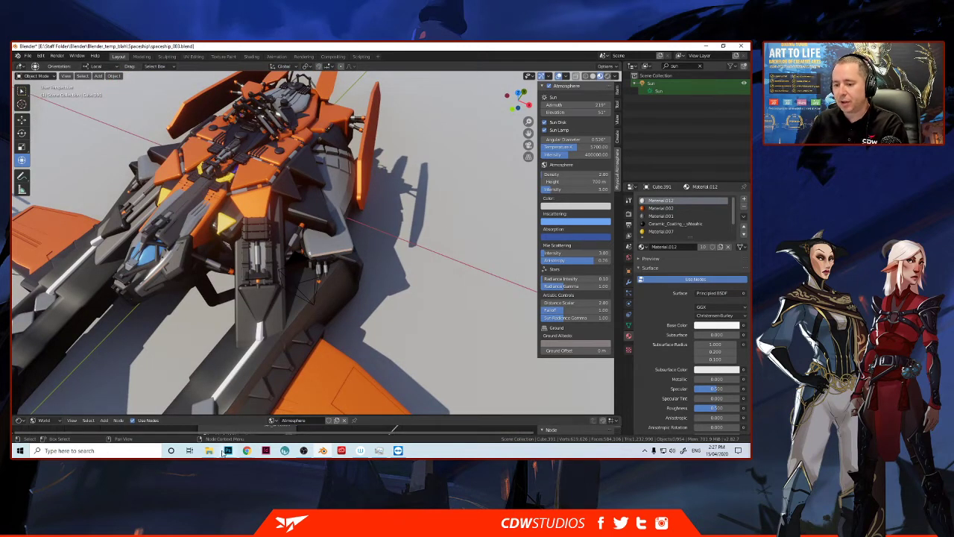
Step: Glance at the Photoshop sketch, then Alt+Tab back to Blender
{"action": "mouse_move", "coordinate": [226, 450]}
{"action": "left_click", "coordinate": [228, 406]}
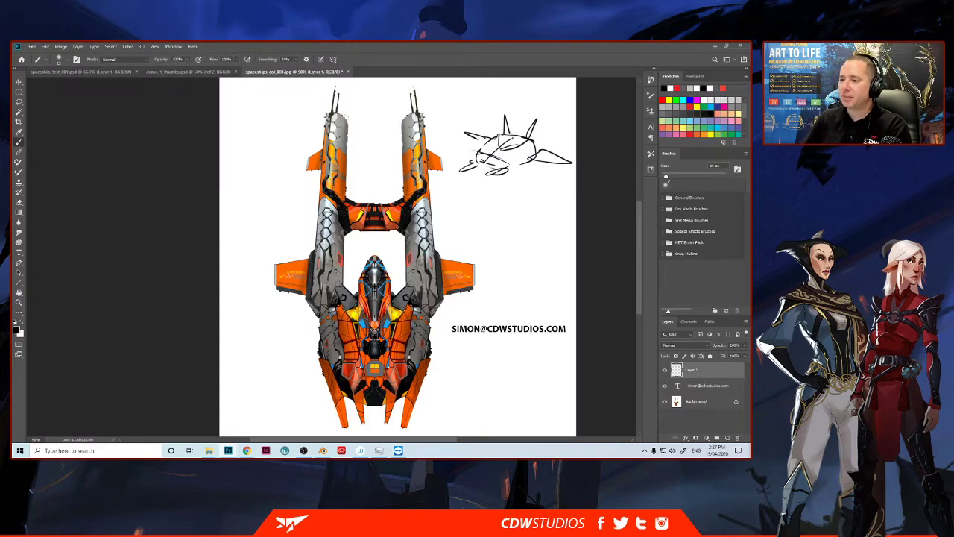
{"action": "key", "text": "alt+Tab"}
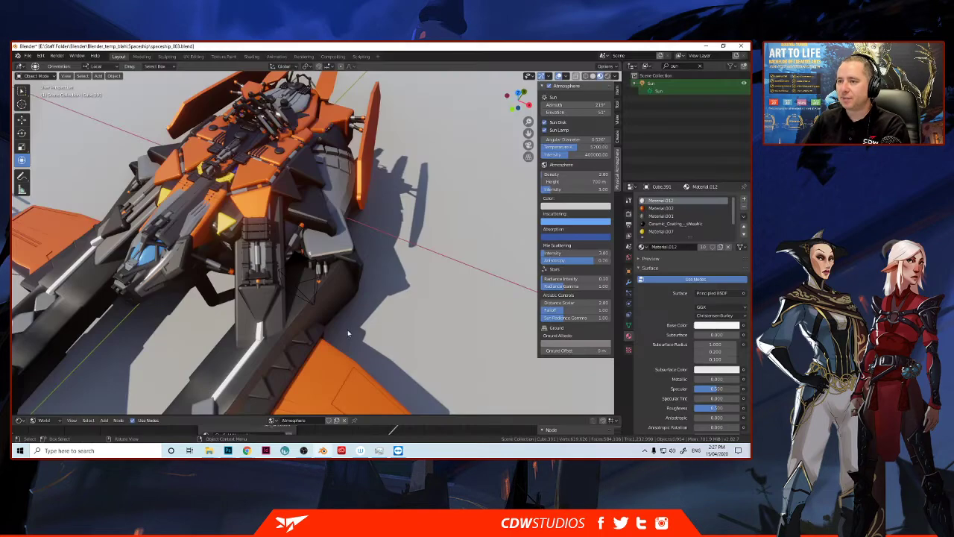
{"action": "middle_click_drag", "start_coordinate": [375, 303], "coordinate": [326, 273]}
{"action": "scroll", "coordinate": [339, 274], "scroll_direction": "down", "scroll_amount": 1}
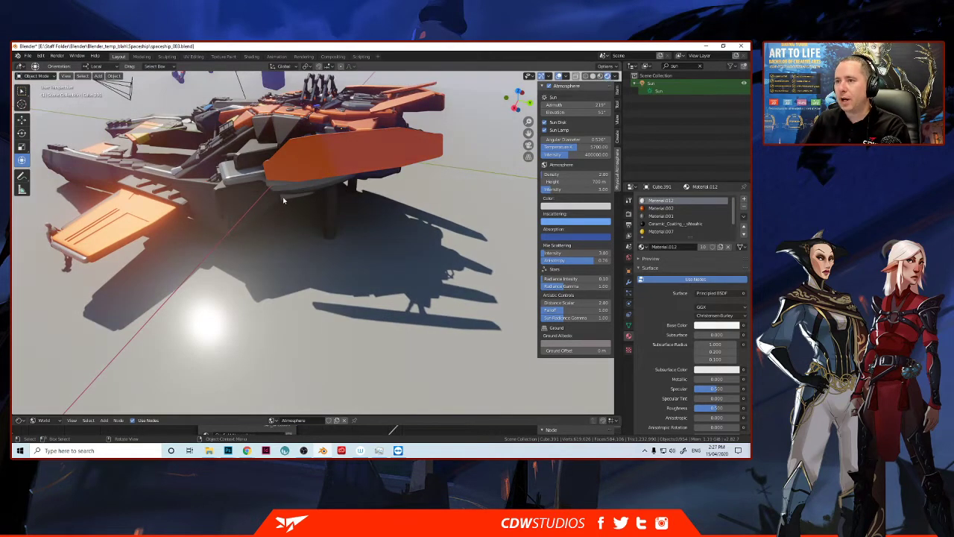
{"action": "scroll", "coordinate": [283, 200], "scroll_direction": "down", "scroll_amount": 2}
{"action": "middle_click_drag", "start_coordinate": [292, 200], "coordinate": [362, 122]}
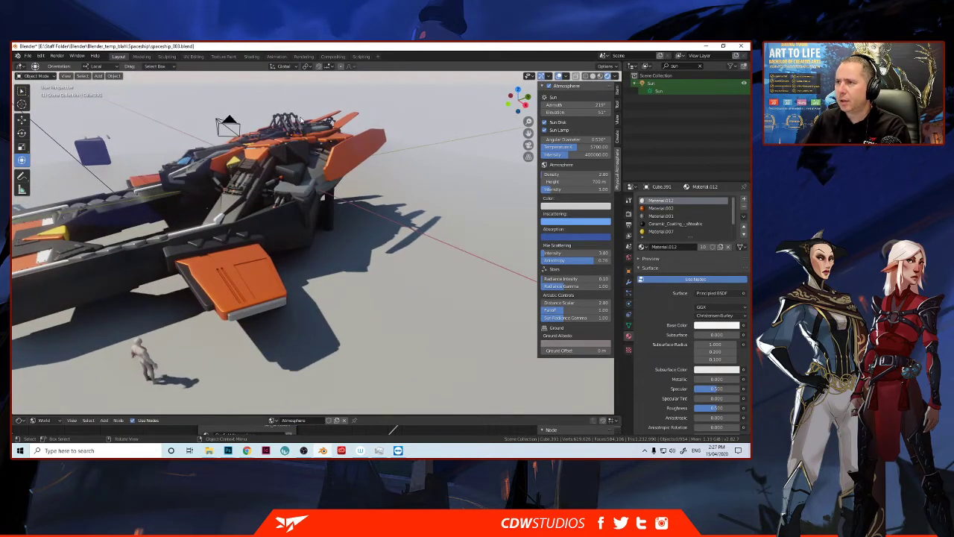
{"action": "middle_click_drag", "start_coordinate": [301, 121], "coordinate": [328, 111]}
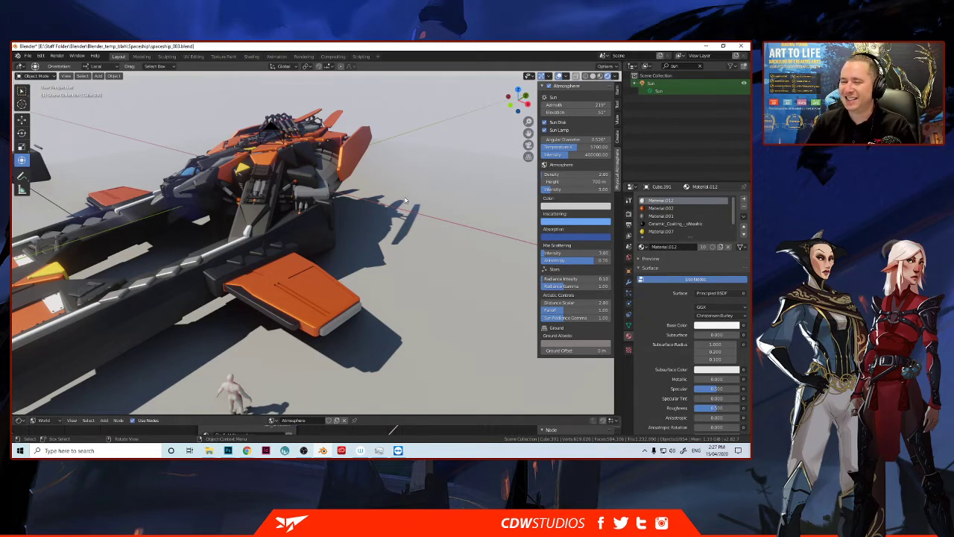
{"action": "middle_click_drag", "start_coordinate": [386, 226], "coordinate": [343, 234]}
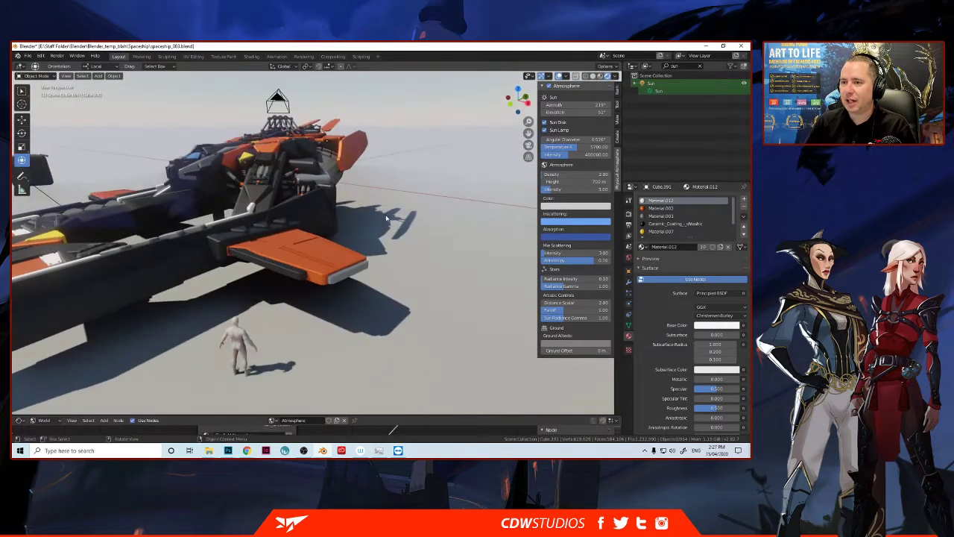
{"action": "scroll", "coordinate": [338, 236], "scroll_direction": "down", "scroll_amount": 6}
{"action": "scroll", "coordinate": [338, 238], "scroll_direction": "down", "scroll_amount": 4}
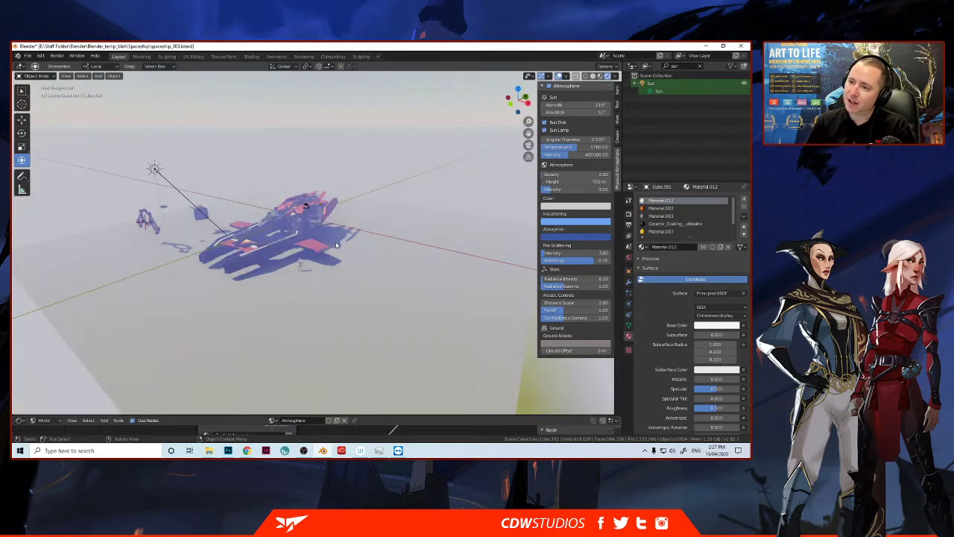
{"action": "middle_click_drag", "start_coordinate": [339, 237], "coordinate": [254, 226]}
{"action": "scroll", "coordinate": [345, 246], "scroll_direction": "up", "scroll_amount": 10}
{"action": "scroll", "coordinate": [315, 235], "scroll_direction": "up", "scroll_amount": 5}
{"action": "scroll", "coordinate": [243, 241], "scroll_direction": "up", "scroll_amount": 2}
{"action": "scroll", "coordinate": [243, 241], "scroll_direction": "down", "scroll_amount": 4}
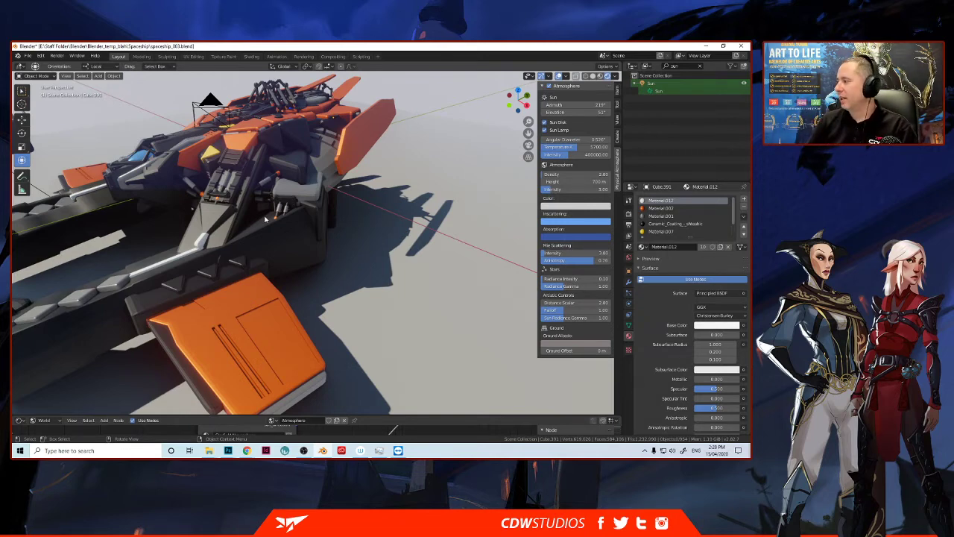
{"action": "scroll", "coordinate": [209, 177], "scroll_direction": "down", "scroll_amount": 4}
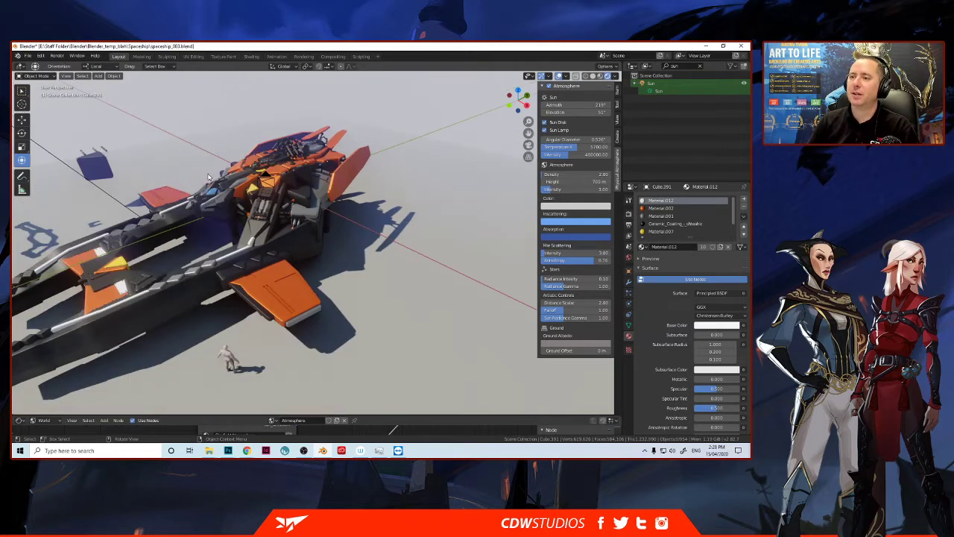
{"action": "middle_click_drag", "start_coordinate": [225, 207], "coordinate": [296, 223]}
{"action": "mouse_move", "coordinate": [229, 451]}
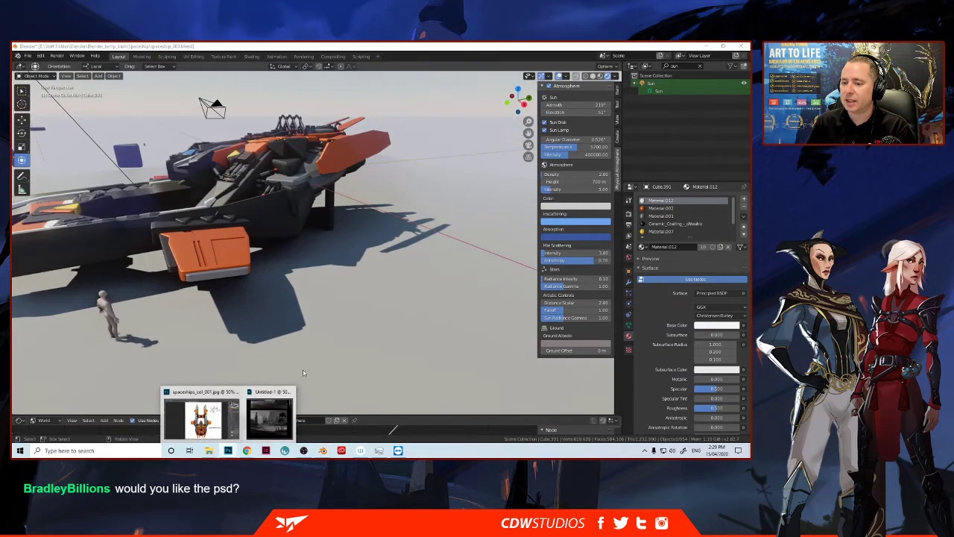
Step: Glance at the spaceship concept art in Photoshop, then orbit Blender's ship to a front view
{"action": "left_click", "coordinate": [202, 415]}
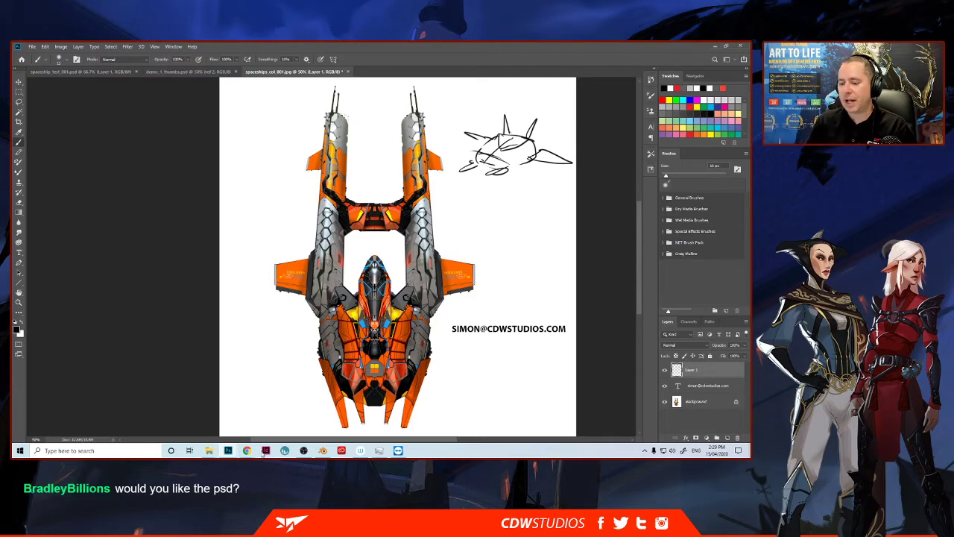
{"action": "left_click", "coordinate": [322, 450]}
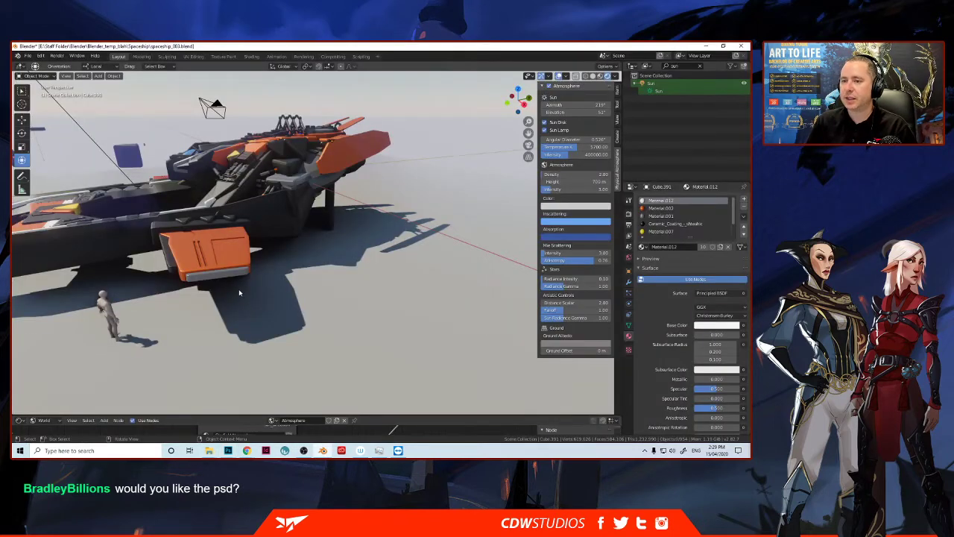
{"action": "middle_click_drag", "start_coordinate": [240, 293], "coordinate": [314, 300]}
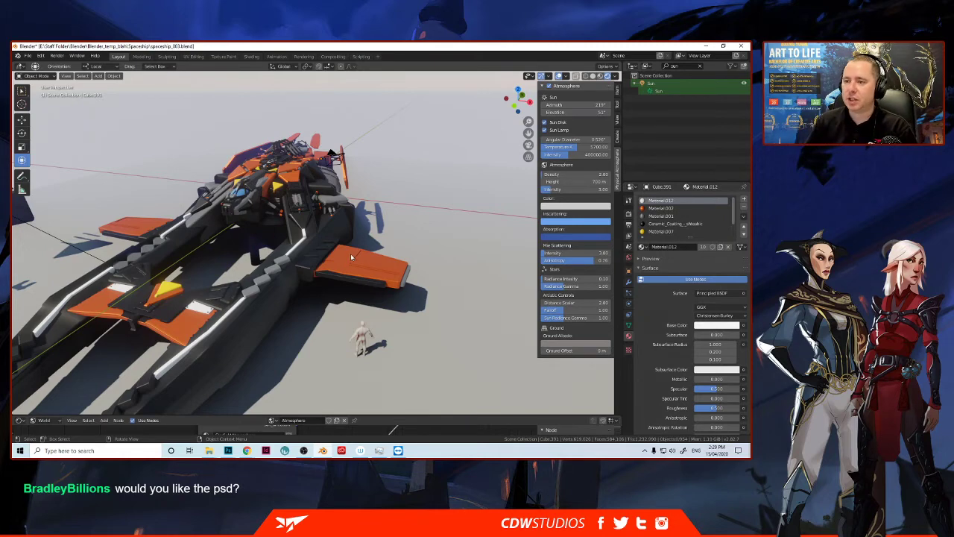
{"action": "middle_click_drag", "start_coordinate": [348, 249], "coordinate": [297, 272]}
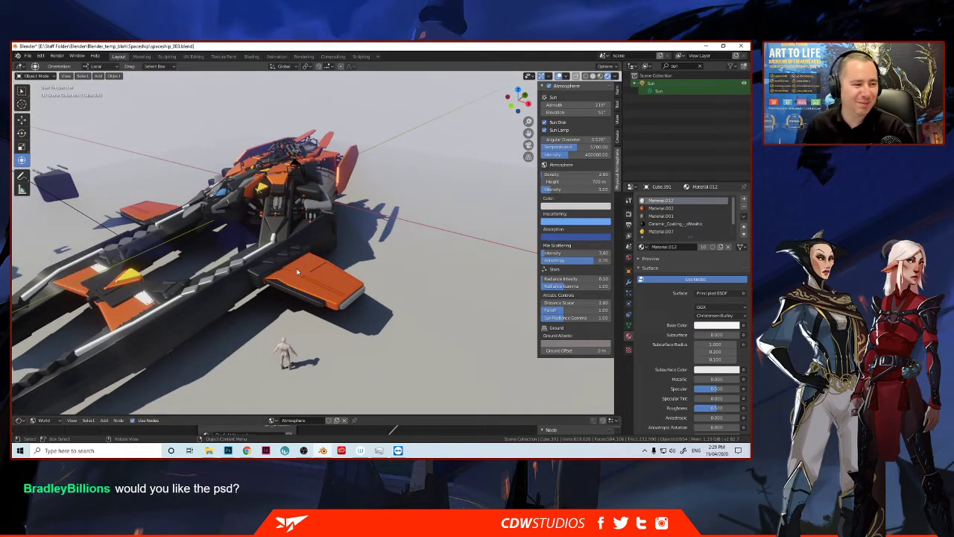
Step: Orbit further around the spaceship and bring up File > Open Recent
{"action": "middle_click_drag", "start_coordinate": [296, 250], "coordinate": [294, 246]}
{"action": "middle_click_drag", "start_coordinate": [271, 248], "coordinate": [294, 250]}
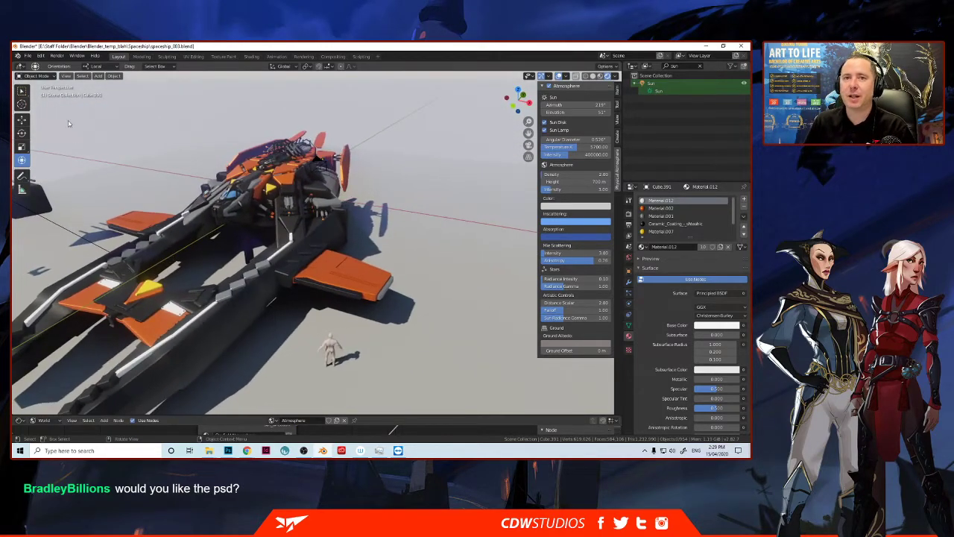
{"action": "left_click", "coordinate": [28, 56]}
{"action": "mouse_move", "coordinate": [39, 97]}
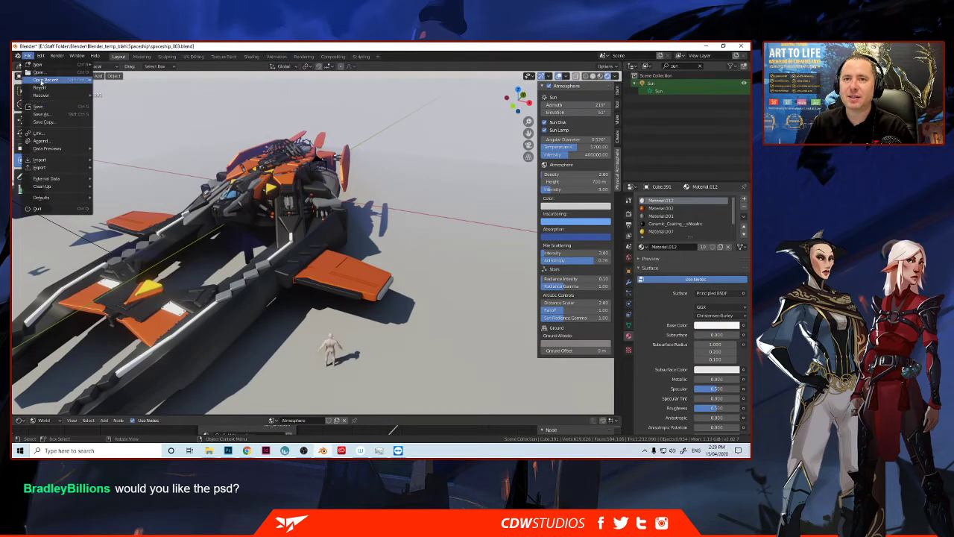
Step: Pick demo_003.blend from the recent files and choose Don't Save for the spaceship scene
{"action": "mouse_move", "coordinate": [67, 80]}
{"action": "left_click", "coordinate": [114, 82]}
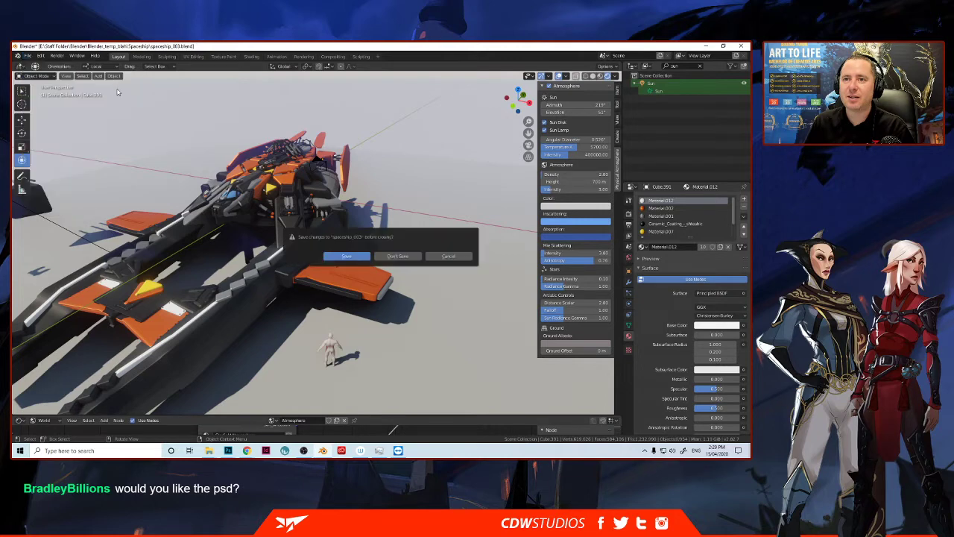
{"action": "left_click", "coordinate": [391, 257]}
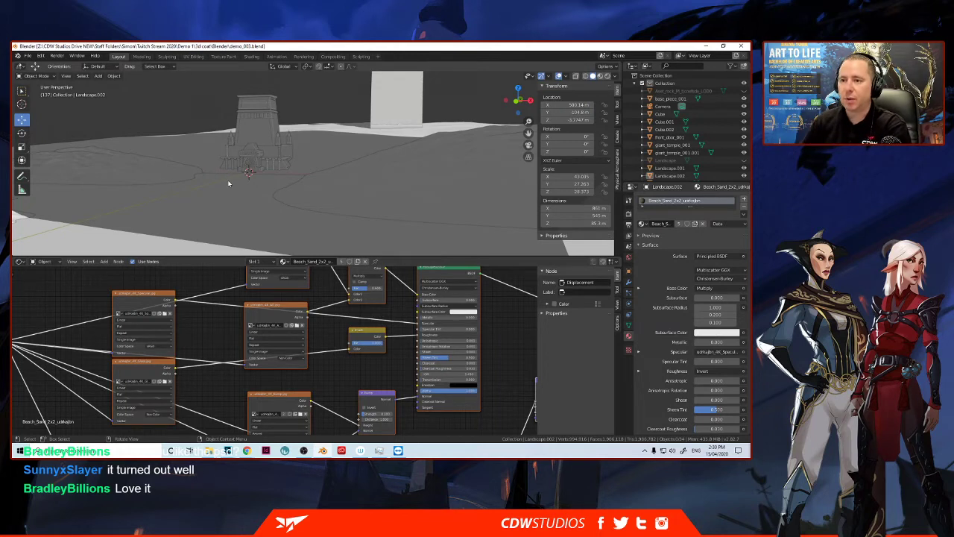
Step: Select giant_temple_001 to display its Muddy_Fort_Stone_Wall_2x2 material nodes, orbiting and zooming around it
{"action": "mouse_move", "coordinate": [216, 168]}
{"action": "middle_mouse_down"}
{"action": "mouse_move", "coordinate": [192, 169]}
{"action": "mouse_move", "coordinate": [231, 175]}
{"action": "mouse_move", "coordinate": [213, 167]}
{"action": "mouse_move", "coordinate": [230, 164]}
{"action": "mouse_move", "coordinate": [204, 168]}
{"action": "mouse_move", "coordinate": [227, 163]}
{"action": "middle_mouse_up"}
{"action": "scroll", "coordinate": [228, 163], "scroll_direction": "up", "scroll_amount": 3}
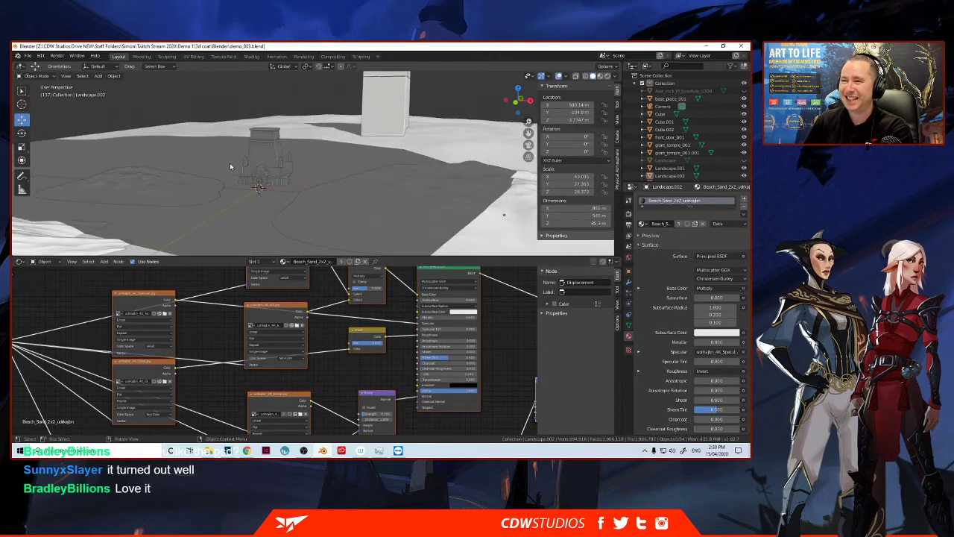
{"action": "left_click", "coordinate": [259, 182]}
{"action": "scroll", "coordinate": [239, 164], "scroll_direction": "up", "scroll_amount": 2}
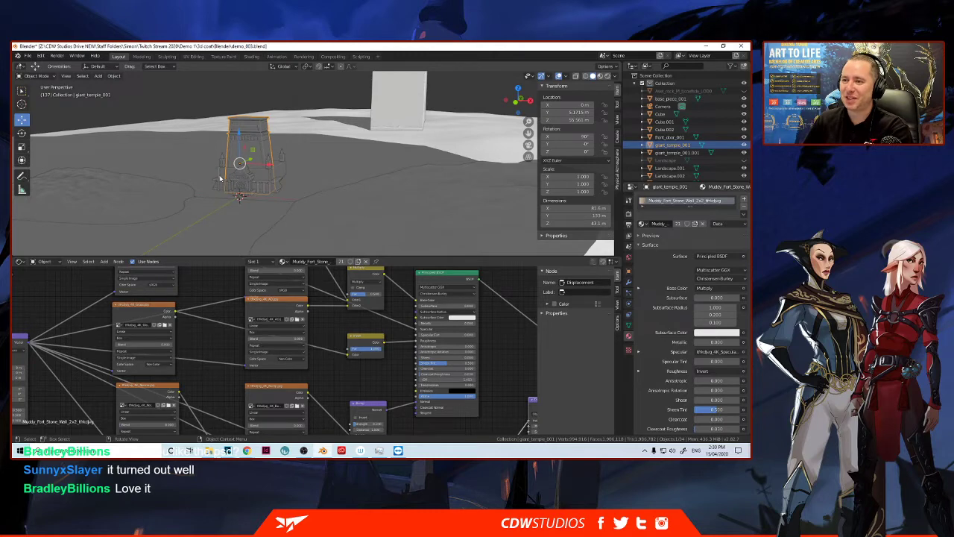
{"action": "scroll", "coordinate": [258, 154], "scroll_direction": "down", "scroll_amount": 4}
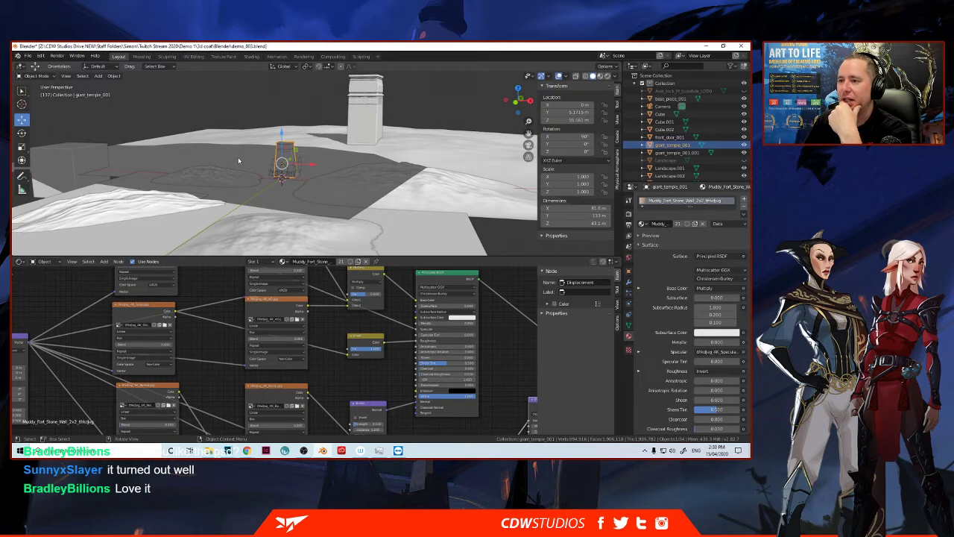
{"action": "scroll", "coordinate": [238, 158], "scroll_direction": "up", "scroll_amount": 4}
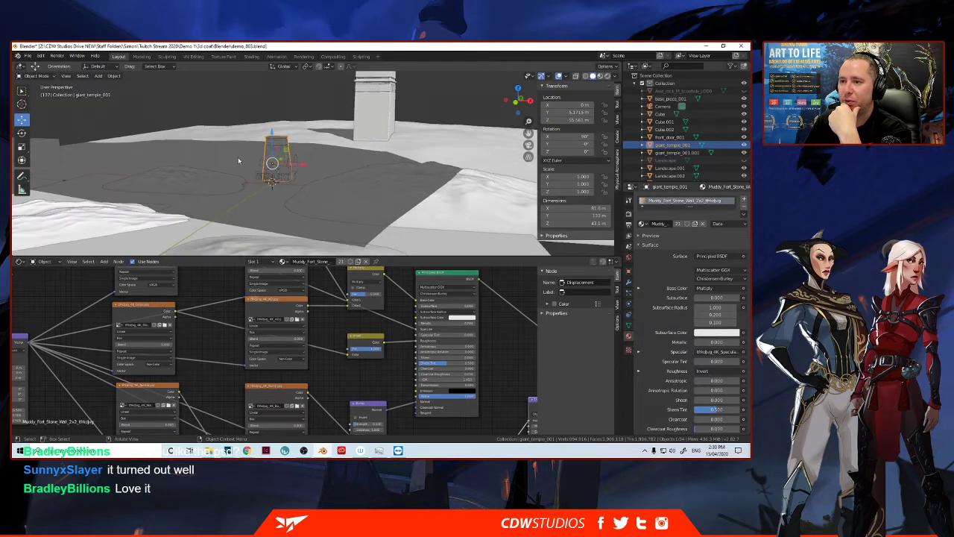
{"action": "middle_click_drag", "start_coordinate": [209, 157], "coordinate": [219, 159]}
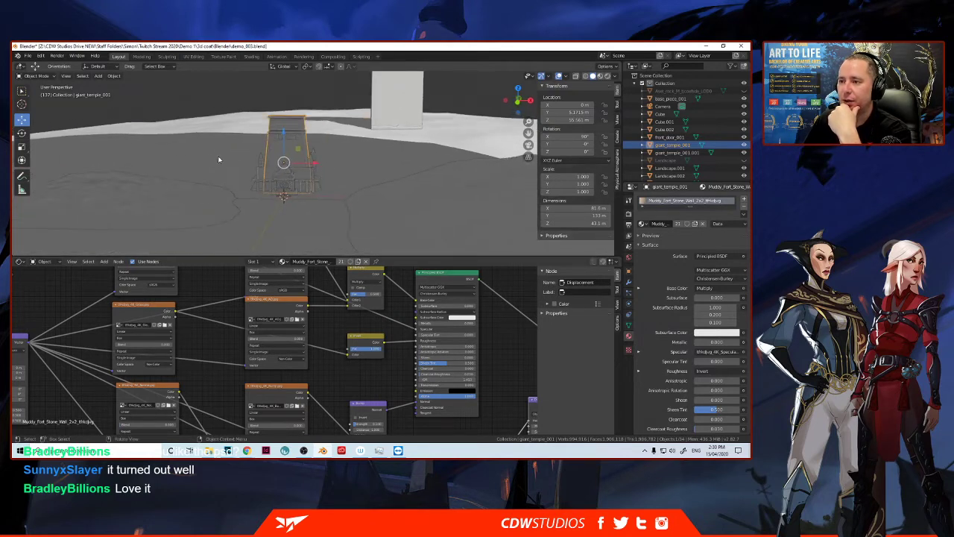
{"action": "scroll", "coordinate": [219, 159], "scroll_direction": "up", "scroll_amount": 2}
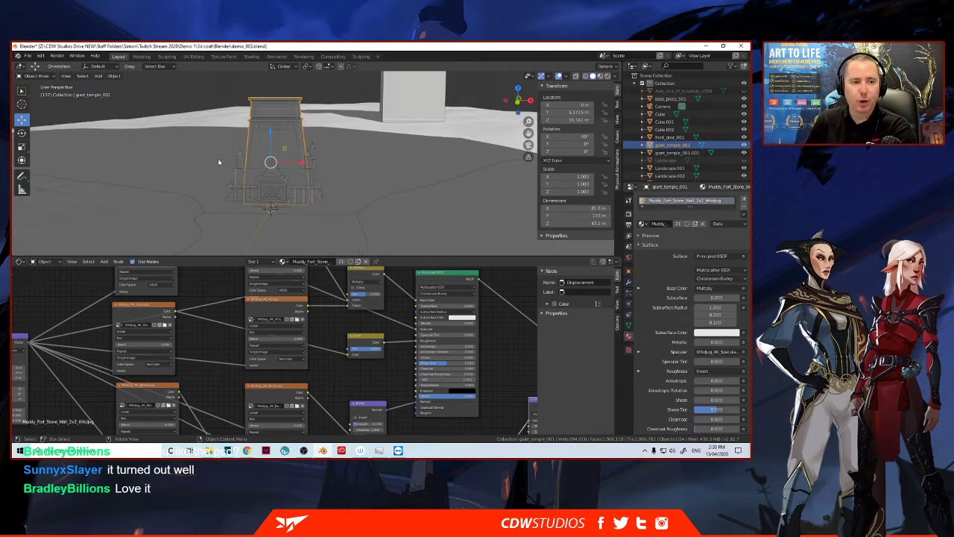
{"action": "middle_click_drag", "start_coordinate": [228, 169], "coordinate": [177, 170]}
{"action": "scroll", "coordinate": [173, 174], "scroll_direction": "down", "scroll_amount": 2}
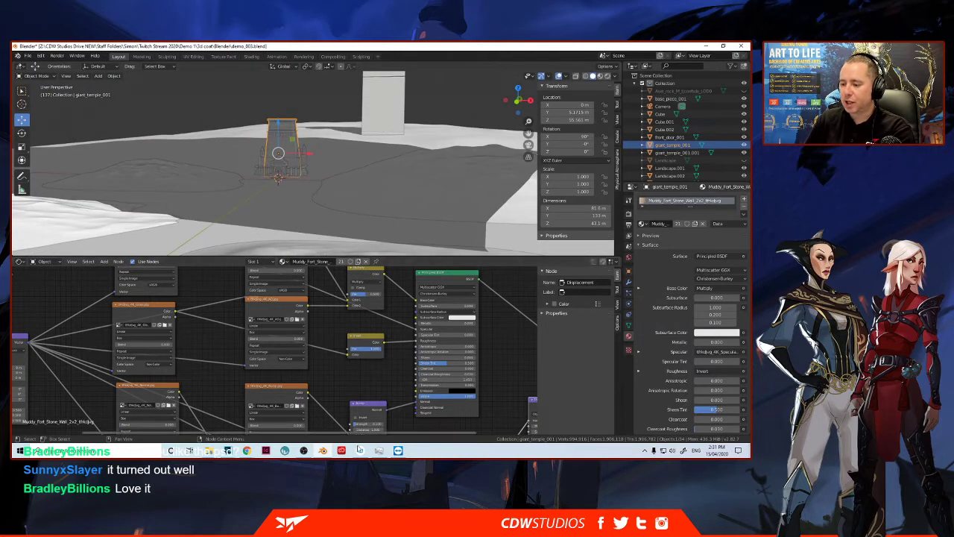
Step: Discard the temple scene changes and open city_001.blend from E:\Staff Folder\Blender\Blender_temp_blah\Blender City
{"action": "mouse_move", "coordinate": [322, 451]}
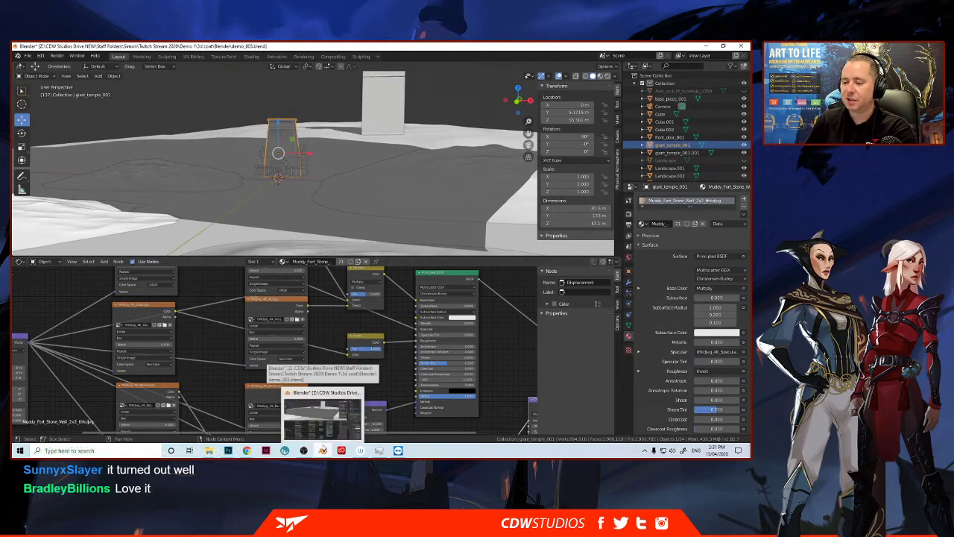
{"action": "left_click", "coordinate": [28, 56]}
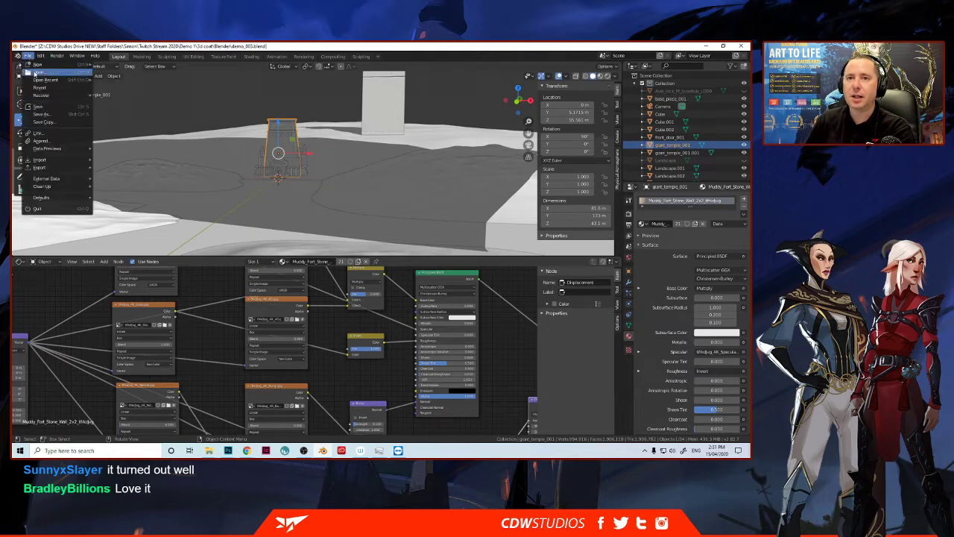
{"action": "left_click", "coordinate": [35, 72]}
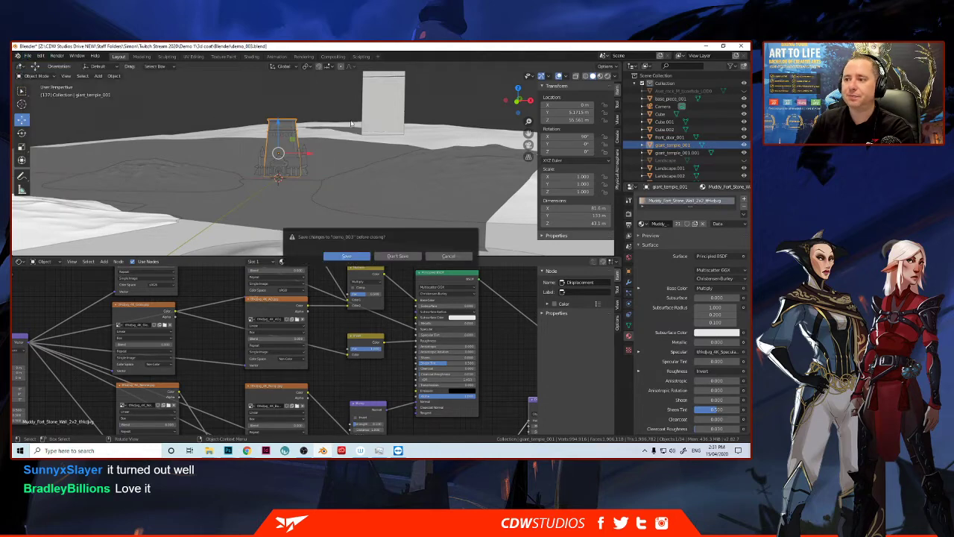
{"action": "left_click", "coordinate": [397, 257]}
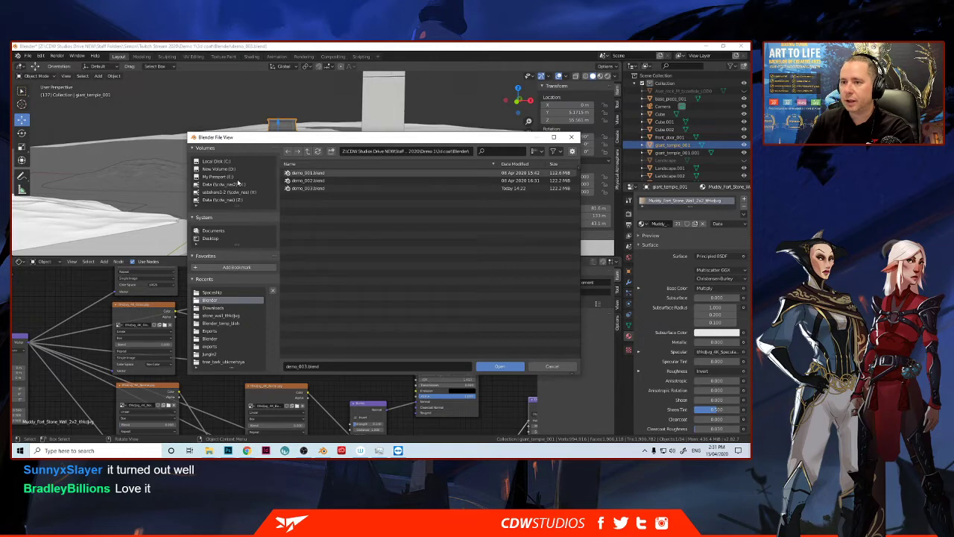
{"action": "left_click", "coordinate": [231, 176]}
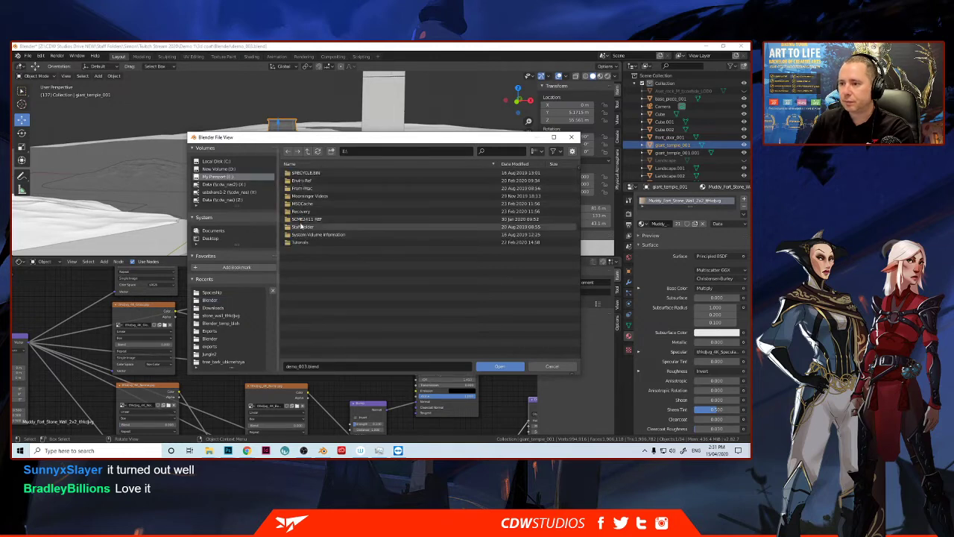
{"action": "double_click", "coordinate": [302, 227]}
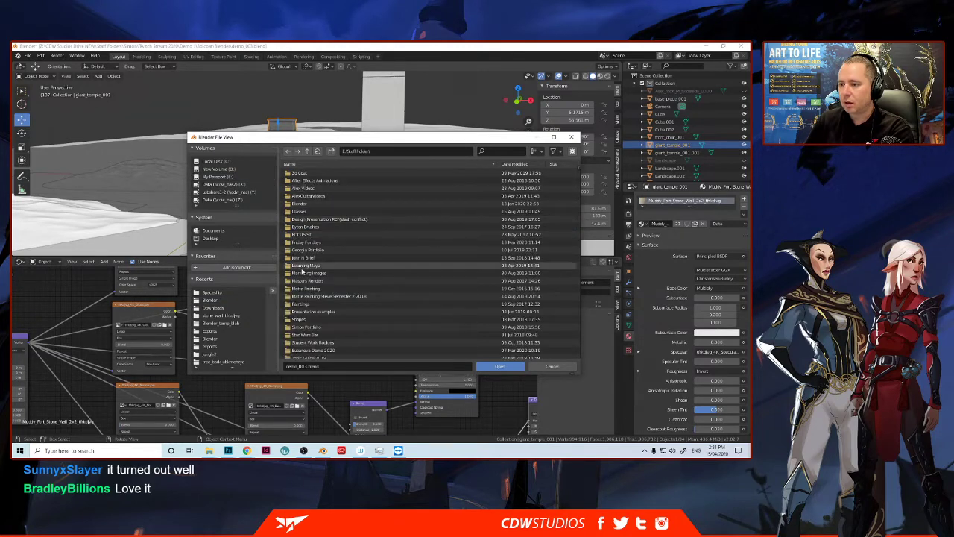
{"action": "double_click", "coordinate": [301, 205]}
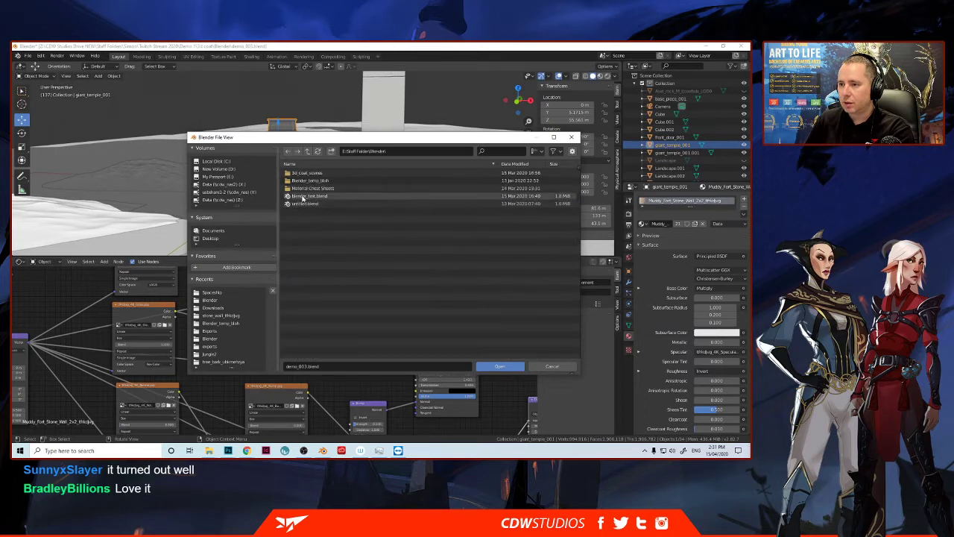
{"action": "double_click", "coordinate": [304, 184]}
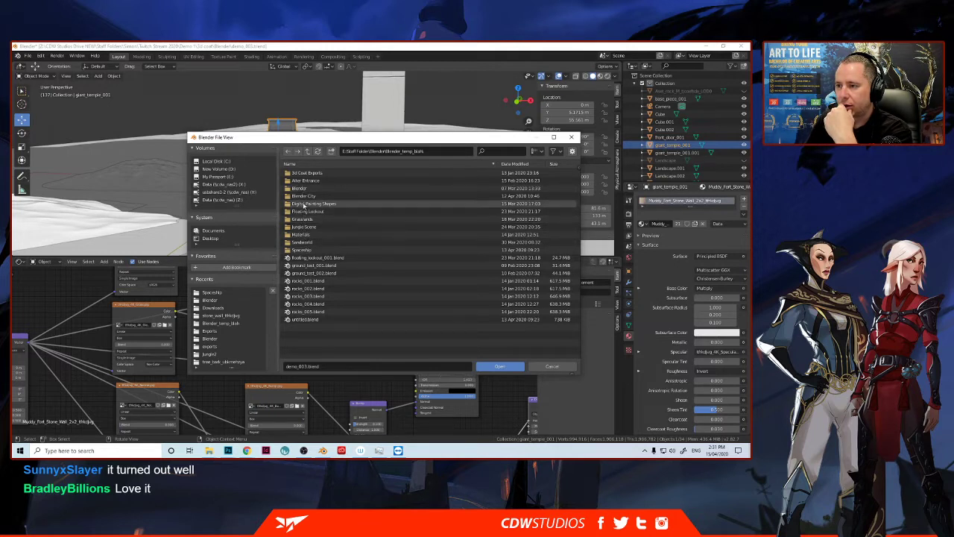
{"action": "left_click", "coordinate": [302, 197]}
{"action": "double_click", "coordinate": [302, 197]}
{"action": "double_click", "coordinate": [302, 173]}
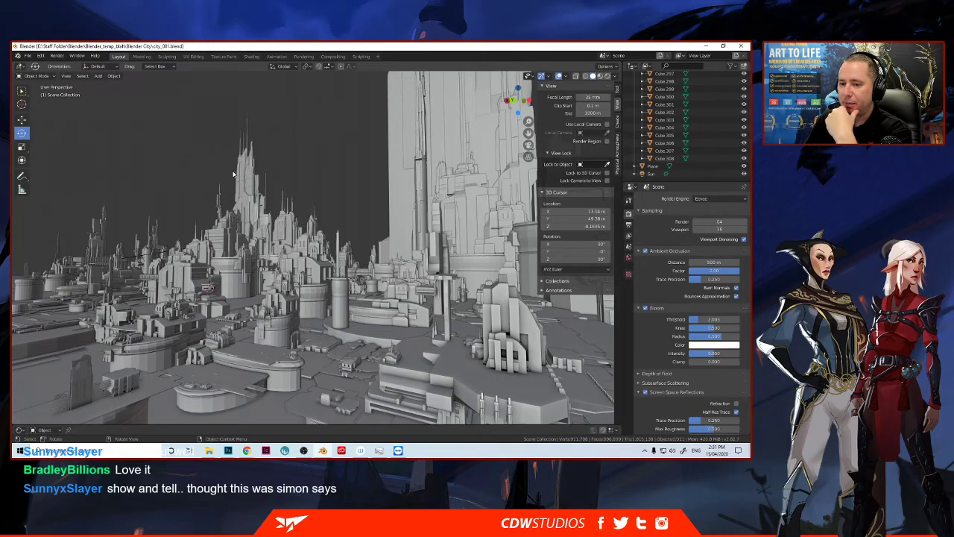
Step: Switch the viewport to rendered shading, then orbit low and zoom out to see the towers' long sunset shadows
{"action": "middle_click_drag", "start_coordinate": [243, 183], "coordinate": [238, 188]}
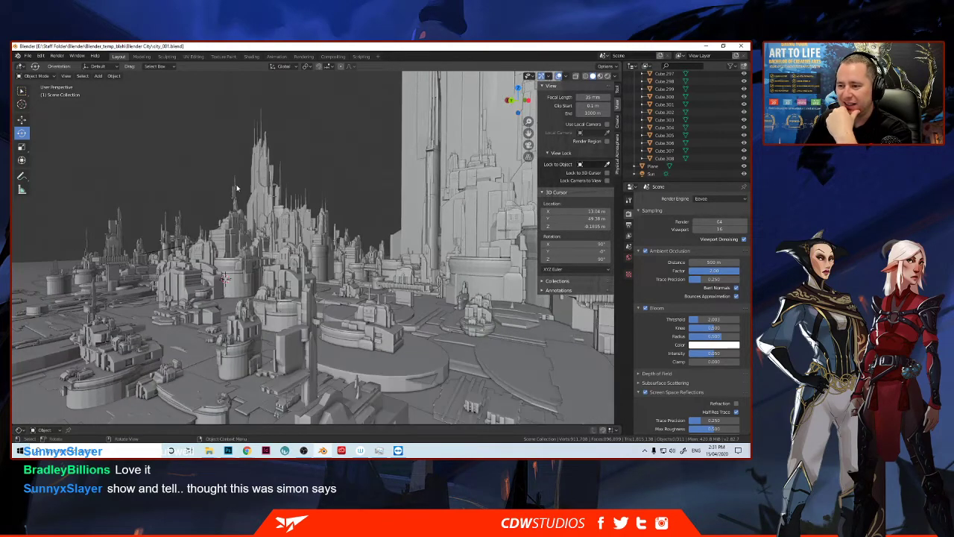
{"action": "middle_click_drag", "start_coordinate": [346, 205], "coordinate": [451, 183]}
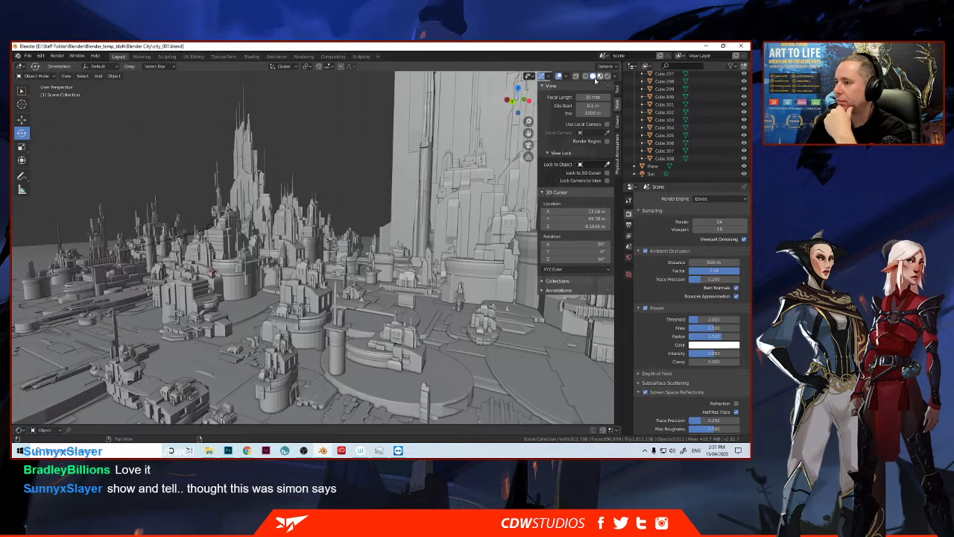
{"action": "left_click", "coordinate": [600, 76]}
{"action": "middle_click_drag", "start_coordinate": [310, 162], "coordinate": [251, 174]}
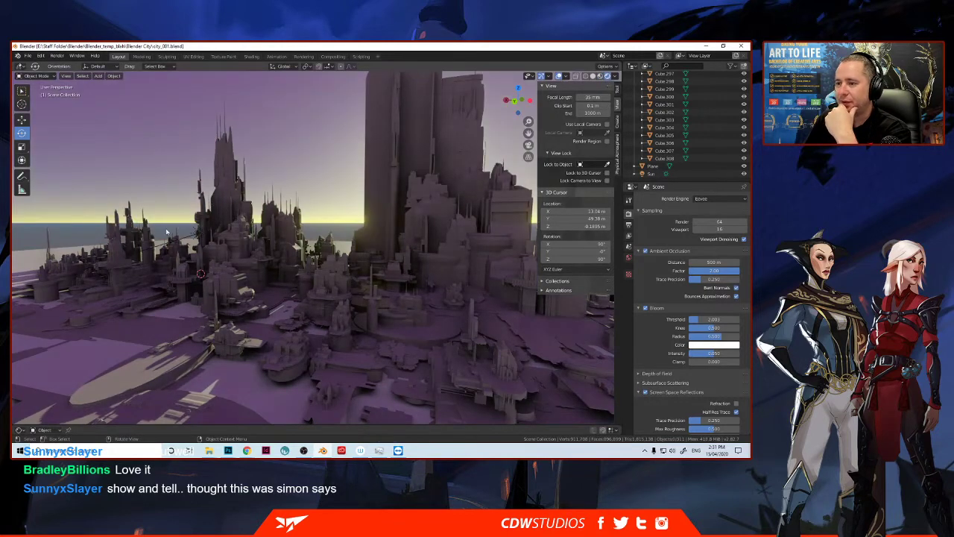
{"action": "middle_click_drag", "start_coordinate": [131, 229], "coordinate": [192, 269]}
{"action": "scroll", "coordinate": [219, 262], "scroll_direction": "up", "scroll_amount": 1}
{"action": "scroll", "coordinate": [202, 267], "scroll_direction": "down", "scroll_amount": 5}
{"action": "scroll", "coordinate": [202, 264], "scroll_direction": "up", "scroll_amount": 2}
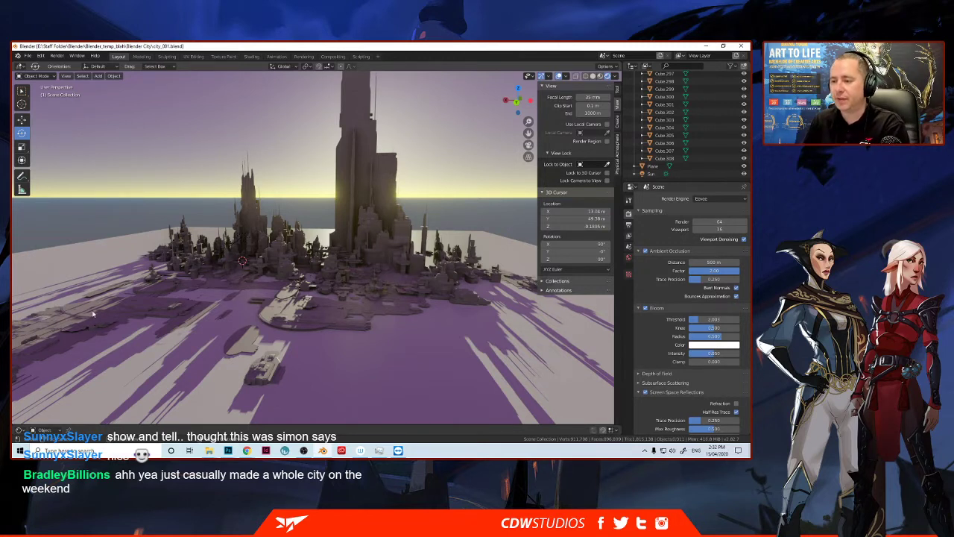
{"action": "left_click", "coordinate": [27, 56]}
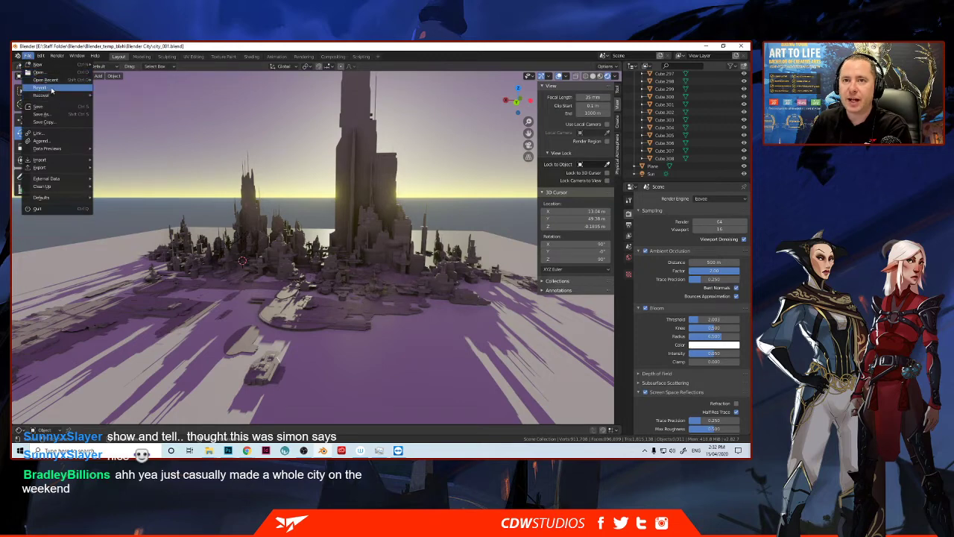
Step: Open the recent demo_003.blend, orbit around its temple, then bring Photoshop to the front
{"action": "mouse_move", "coordinate": [58, 80]}
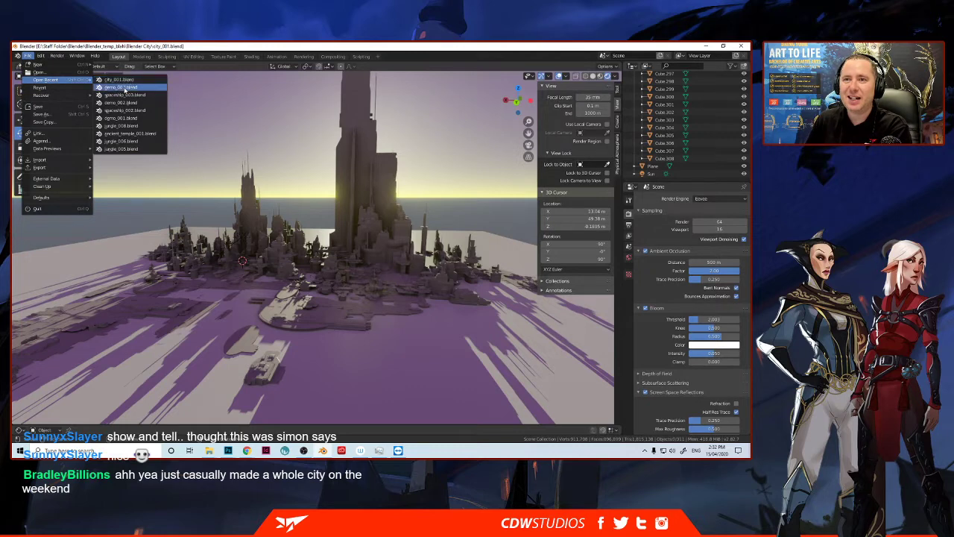
{"action": "left_click", "coordinate": [124, 88]}
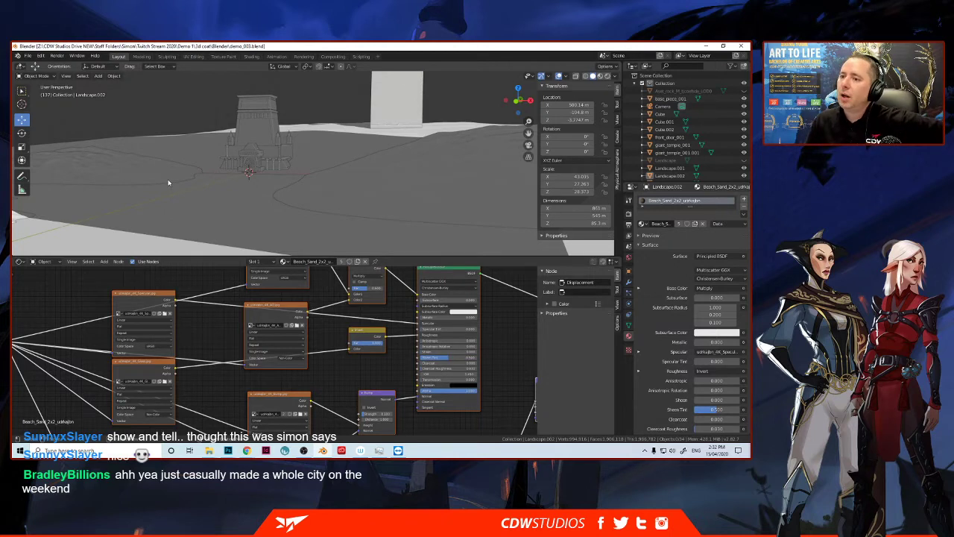
{"action": "middle_click_drag", "start_coordinate": [175, 163], "coordinate": [187, 166]}
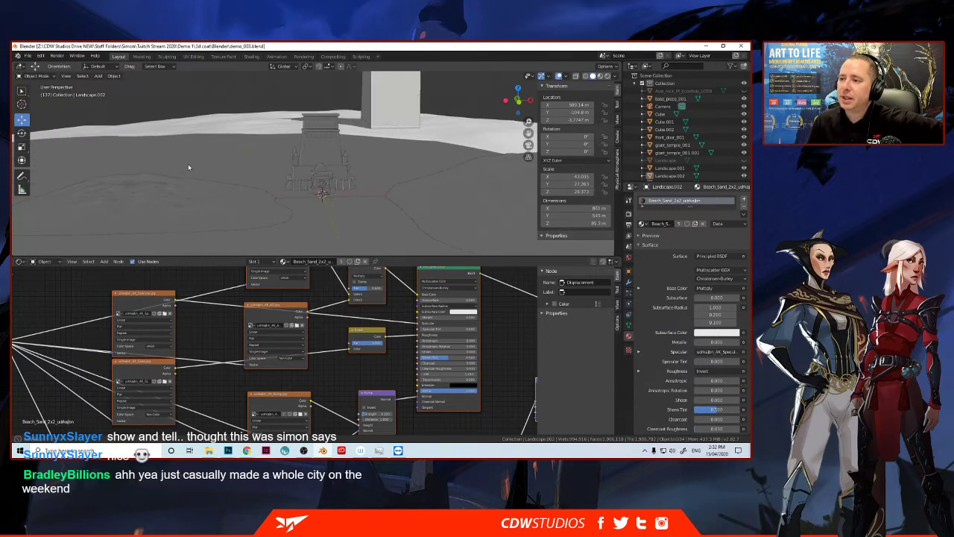
{"action": "middle_click_drag", "start_coordinate": [266, 156], "coordinate": [240, 158]}
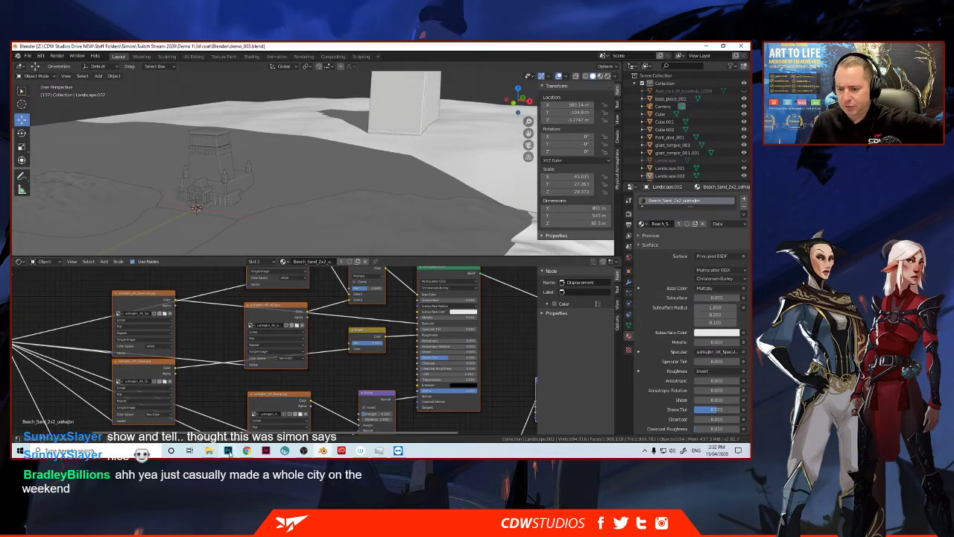
{"action": "mouse_move", "coordinate": [228, 450]}
{"action": "left_click", "coordinate": [237, 419]}
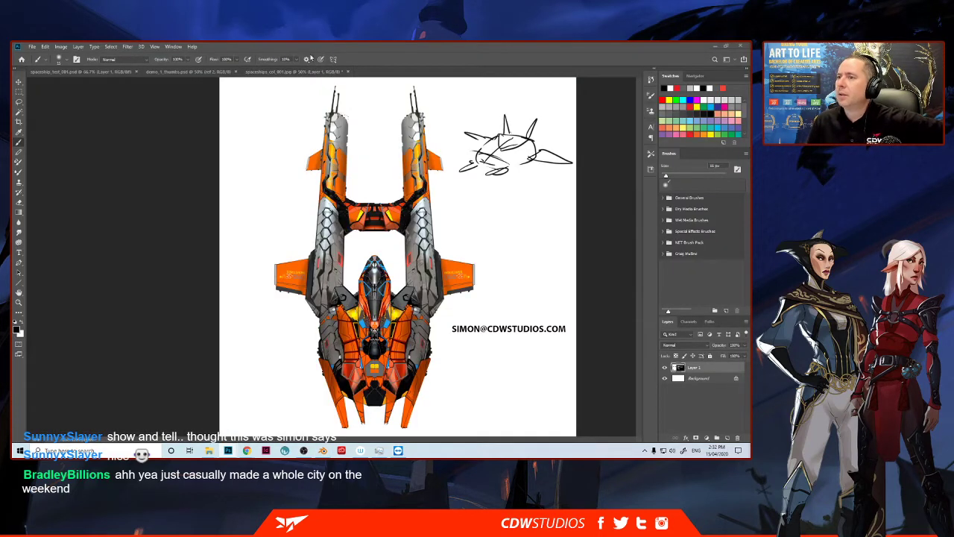
Step: Close Untitled-1 and spaceships_col_001.jpg, choosing not to save either
{"action": "left_click", "coordinate": [244, 74]}
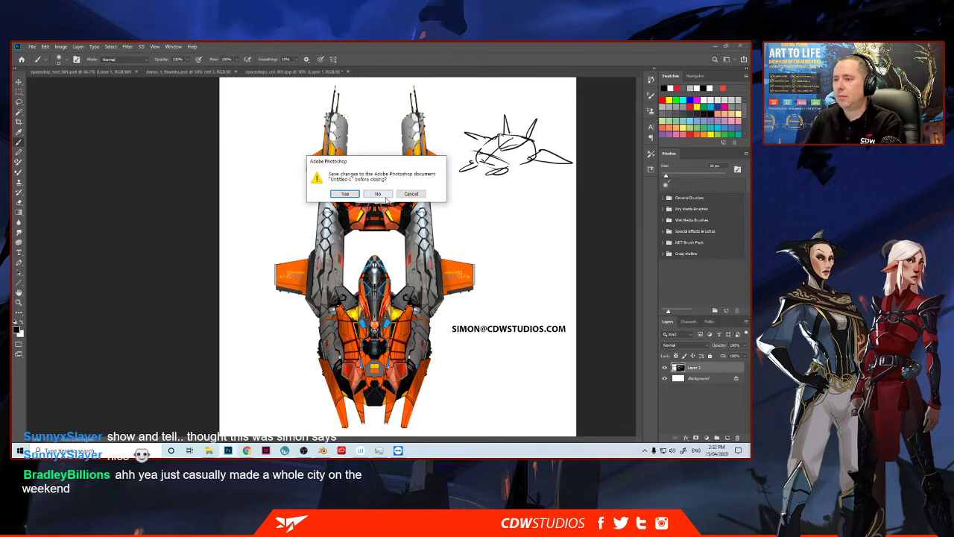
{"action": "left_click", "coordinate": [379, 194]}
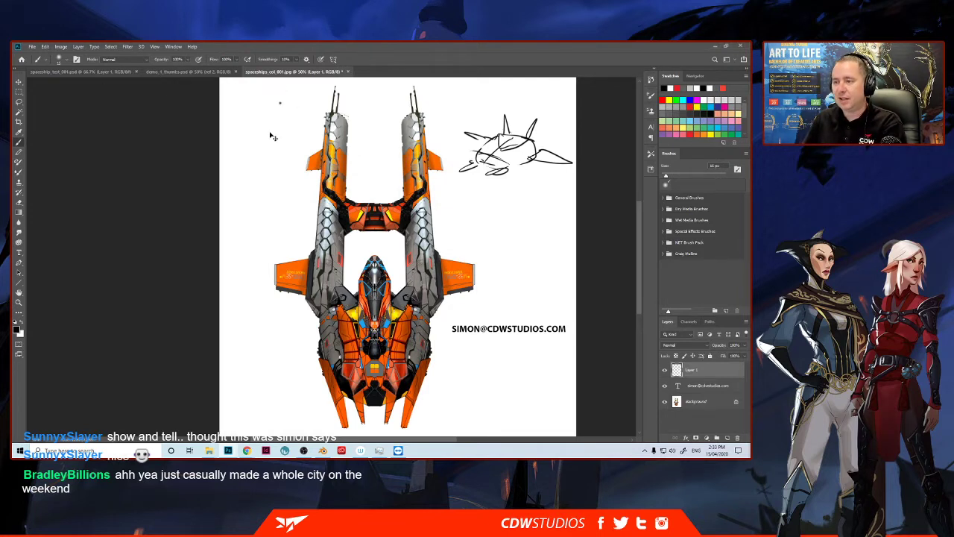
{"action": "key", "text": "ctrl+w"}
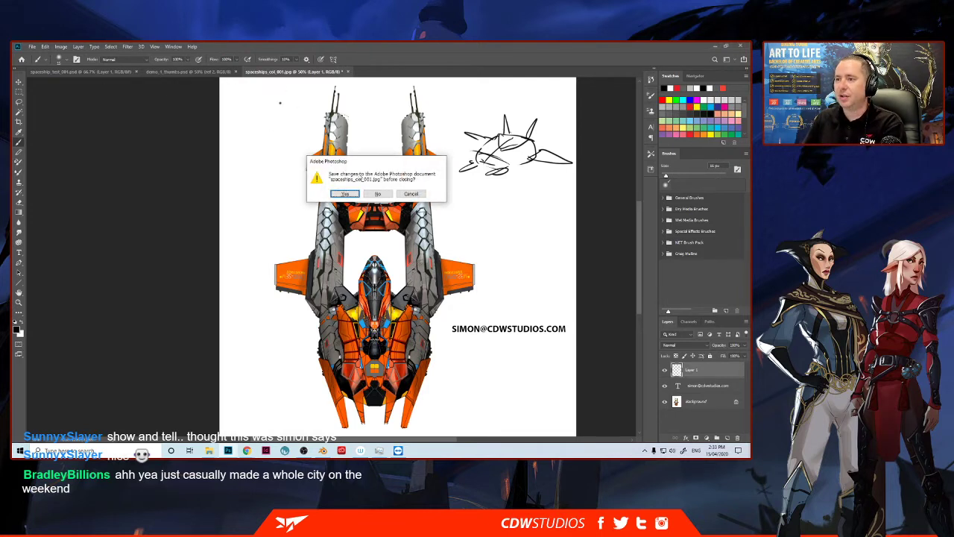
{"action": "left_click", "coordinate": [377, 194]}
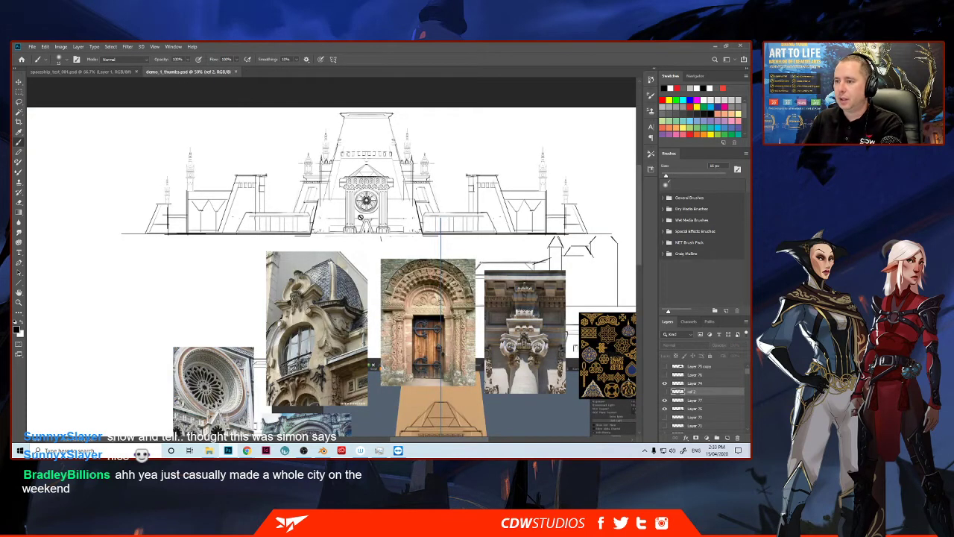
Step: Zoom out and toggle the ref 2 layer's visibility, leaving the reference photos showing
{"action": "scroll", "coordinate": [362, 219], "scroll_direction": "down", "scroll_amount": 2, "text": "alt"}
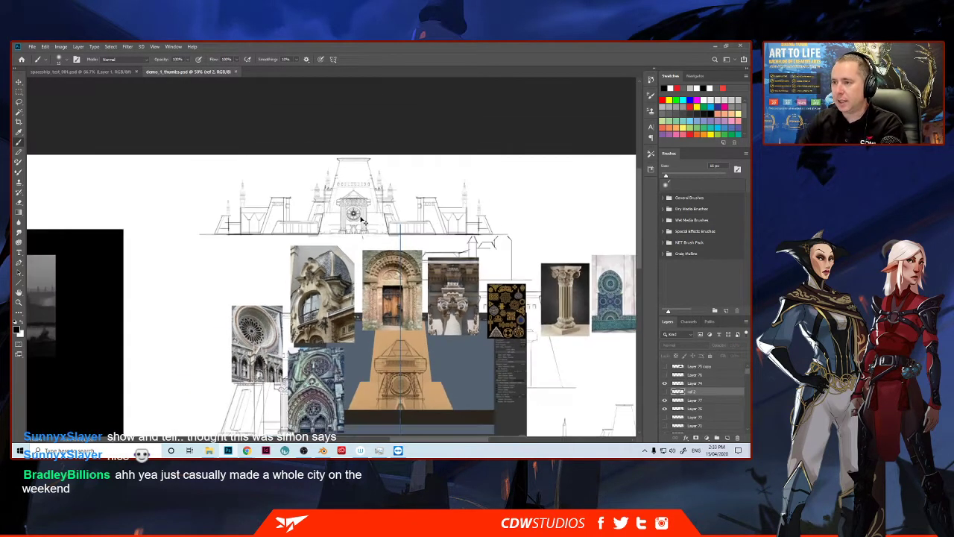
{"action": "scroll", "coordinate": [362, 219], "scroll_direction": "down", "scroll_amount": 2, "text": "alt"}
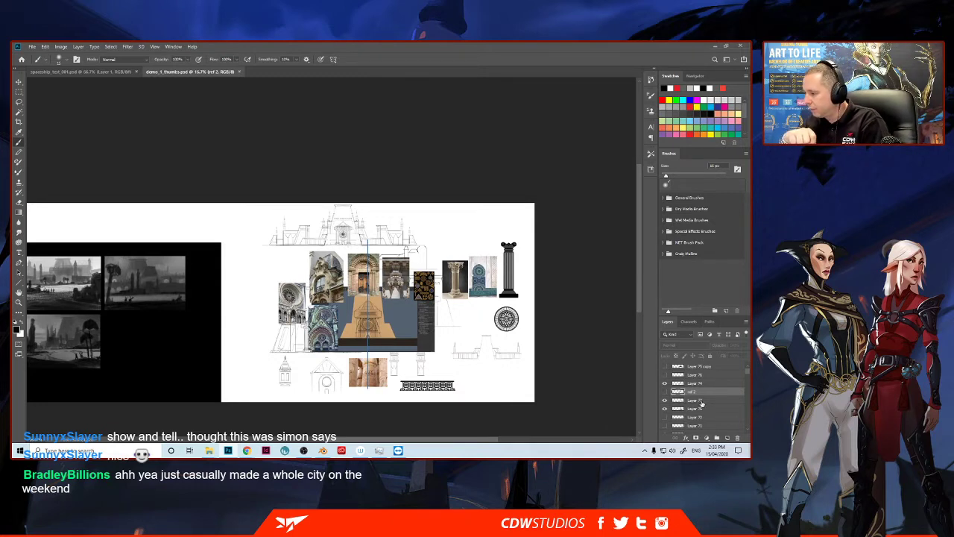
{"action": "scroll", "coordinate": [702, 402], "scroll_direction": "down", "scroll_amount": 4}
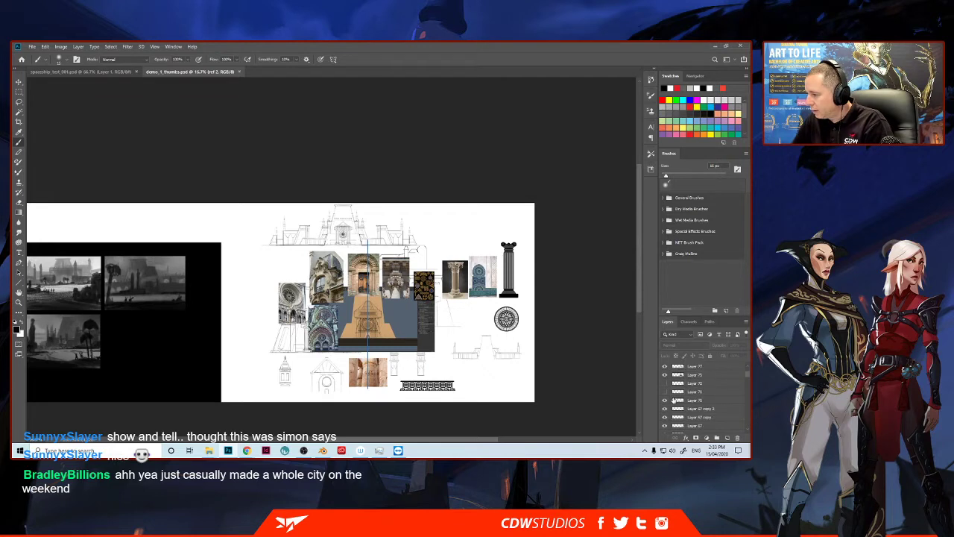
{"action": "scroll", "coordinate": [673, 400], "scroll_direction": "up", "scroll_amount": 3}
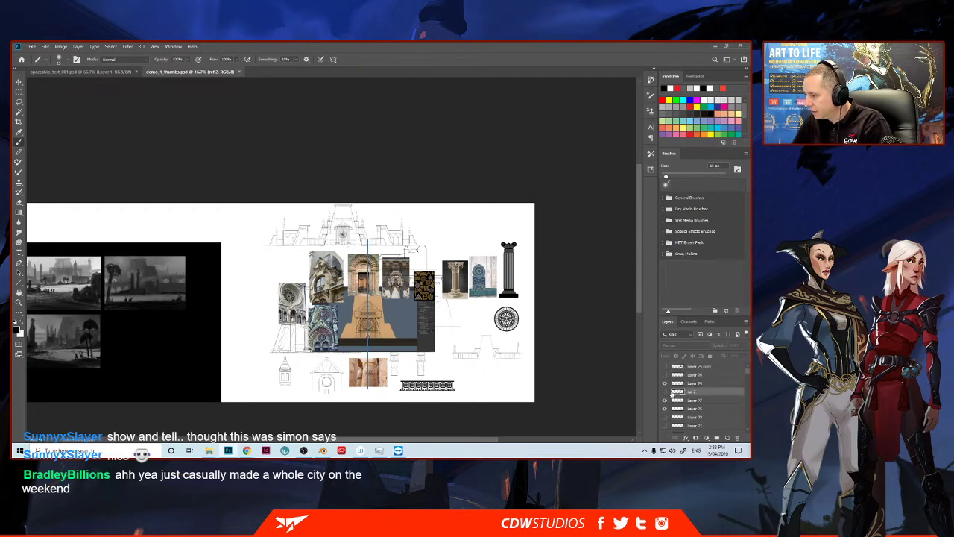
{"action": "left_click", "coordinate": [663, 393]}
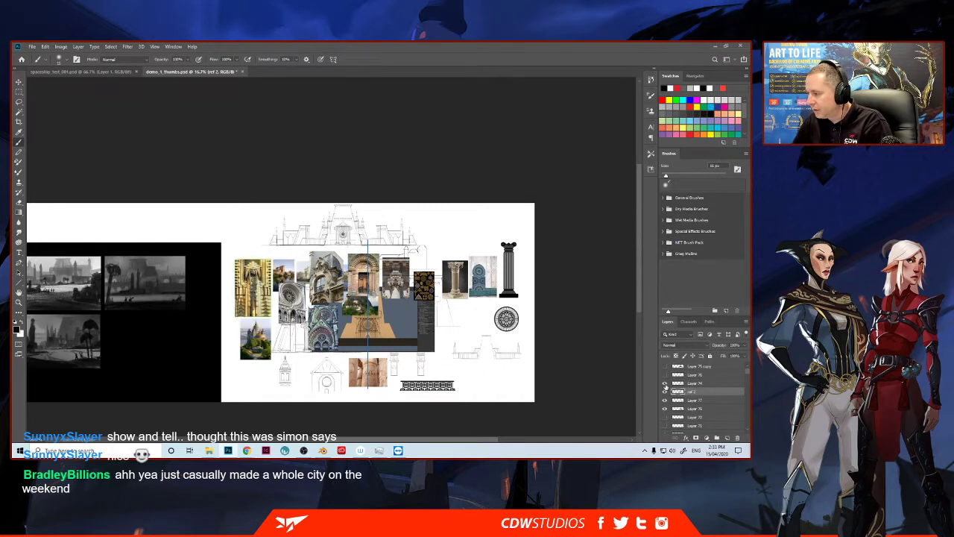
{"action": "left_click", "coordinate": [665, 383]}
{"action": "left_click", "coordinate": [665, 383]}
{"action": "left_click", "coordinate": [665, 384]}
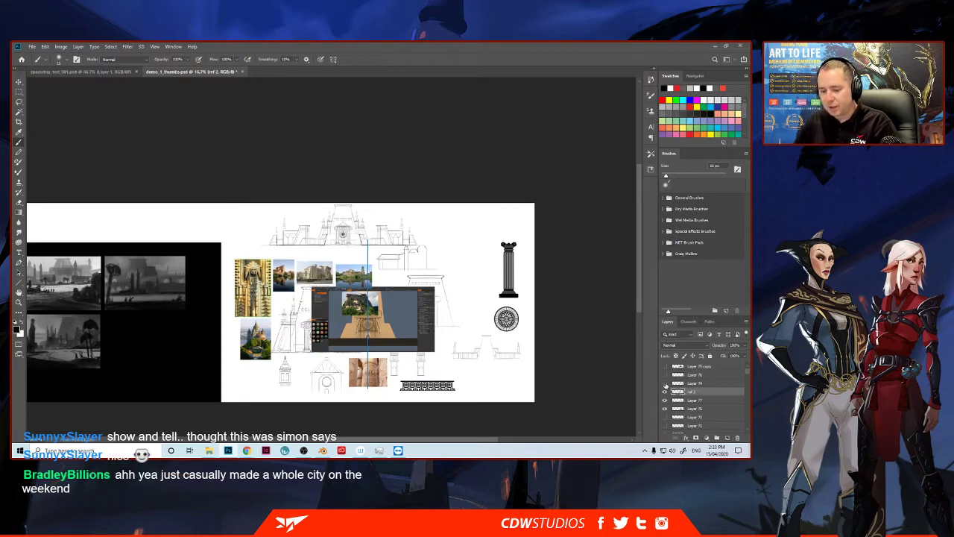
Step: Zoom to 50% and pan until the whole temple elevation drawing is in view
{"action": "key", "text": "z"}
{"action": "left_click", "coordinate": [283, 268]}
{"action": "left_click", "coordinate": [286, 274]}
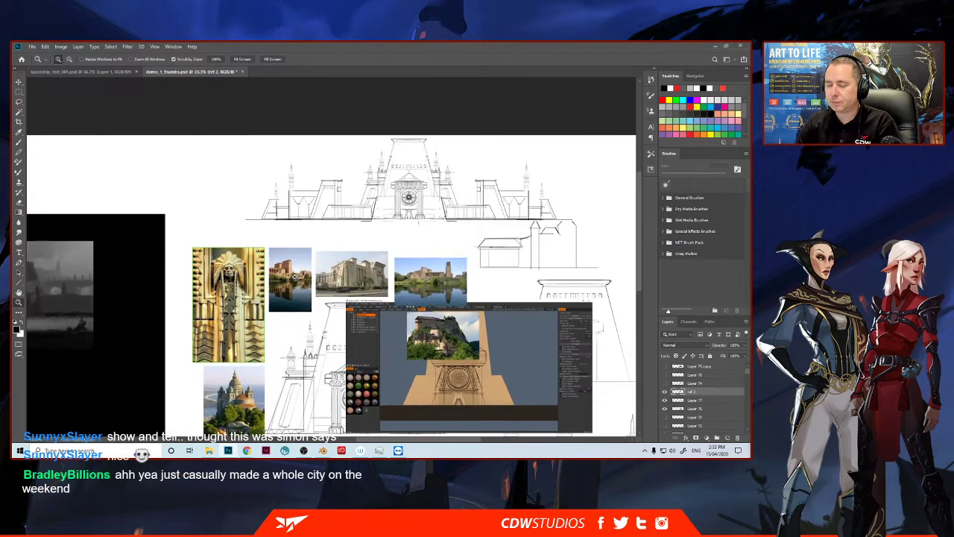
{"action": "left_click_drag", "start_coordinate": [285, 314], "coordinate": [264, 254]}
{"action": "left_click", "coordinate": [256, 266]}
{"action": "mouse_move", "coordinate": [360, 216]}
{"action": "left_mouse_down"}
{"action": "mouse_move", "coordinate": [336, 207]}
{"action": "mouse_move", "coordinate": [279, 254]}
{"action": "mouse_move", "coordinate": [239, 306]}
{"action": "mouse_move", "coordinate": [246, 289]}
{"action": "left_mouse_up"}
{"action": "mouse_move", "coordinate": [240, 246]}
{"action": "left_mouse_down"}
{"action": "mouse_move", "coordinate": [228, 278]}
{"action": "mouse_move", "coordinate": [230, 262]}
{"action": "left_mouse_up"}
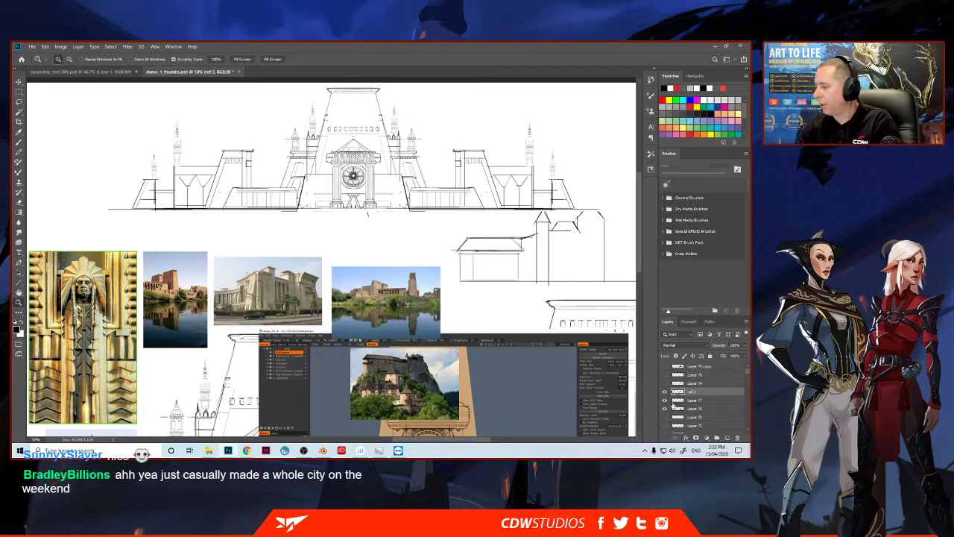
Step: Add a new empty layer above Layer 76
{"action": "left_click", "coordinate": [695, 409]}
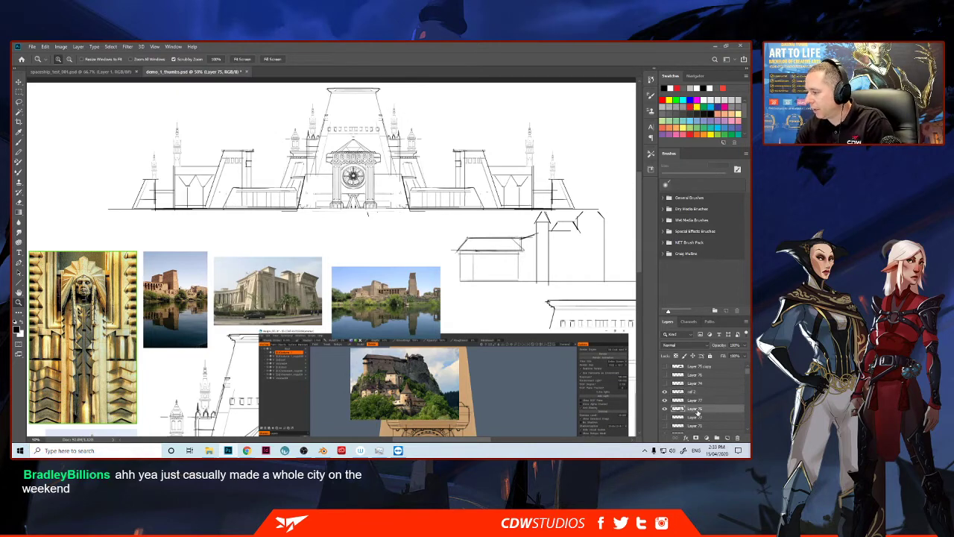
{"action": "left_click", "coordinate": [697, 418]}
{"action": "left_click", "coordinate": [727, 438]}
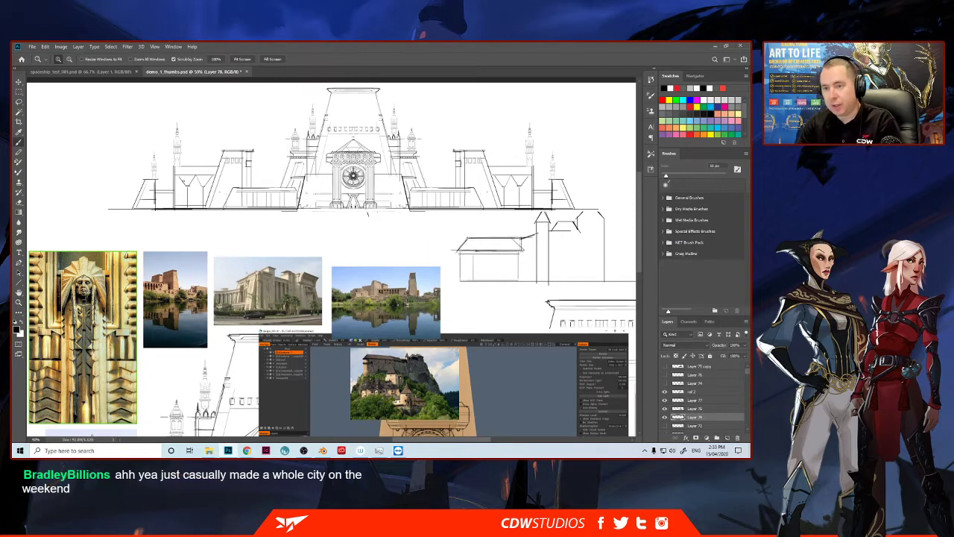
Step: Sketch a small notched rectangle with a 6 px brush left of the temple, then launch 3D-Coat
{"action": "key", "text": "b"}
{"action": "key", "text": "bracketleft"}
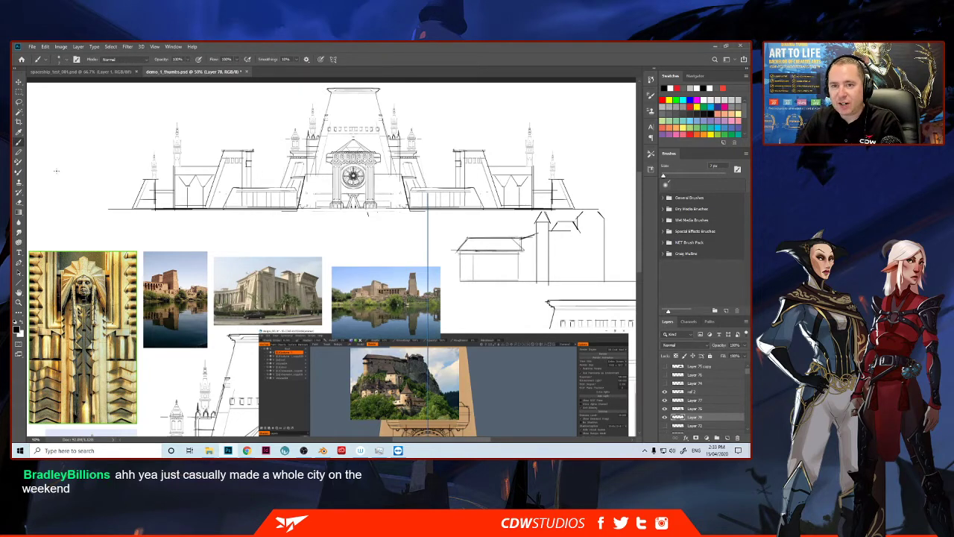
{"action": "mouse_move", "coordinate": [56, 171]}
{"action": "left_mouse_down"}
{"action": "mouse_move", "coordinate": [127, 171]}
{"action": "mouse_move", "coordinate": [127, 153]}
{"action": "mouse_move", "coordinate": [61, 154]}
{"action": "mouse_move", "coordinate": [61, 170]}
{"action": "left_mouse_up"}
{"action": "key", "text": "bracketright"}
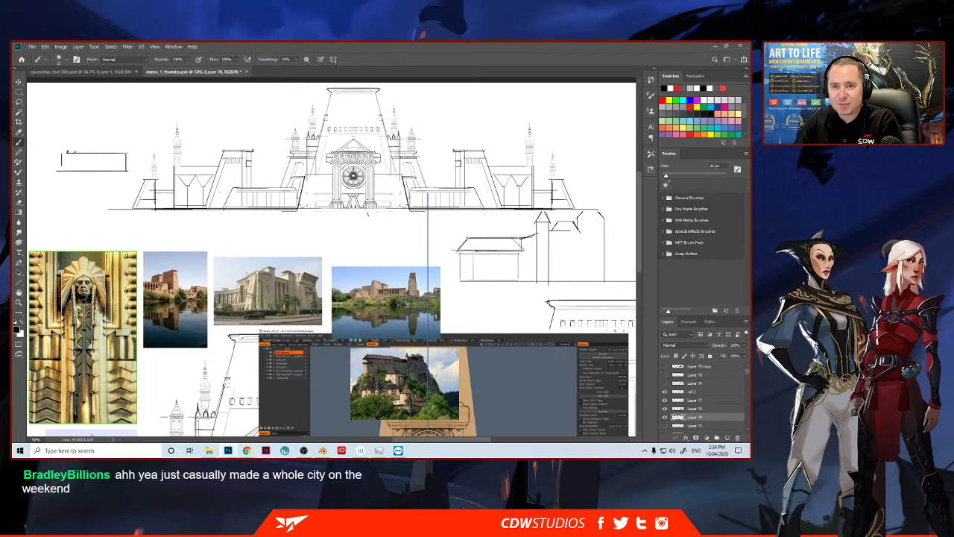
{"action": "left_click", "coordinate": [72, 152]}
{"action": "left_click", "coordinate": [77, 152]}
{"action": "left_click", "coordinate": [81, 152]}
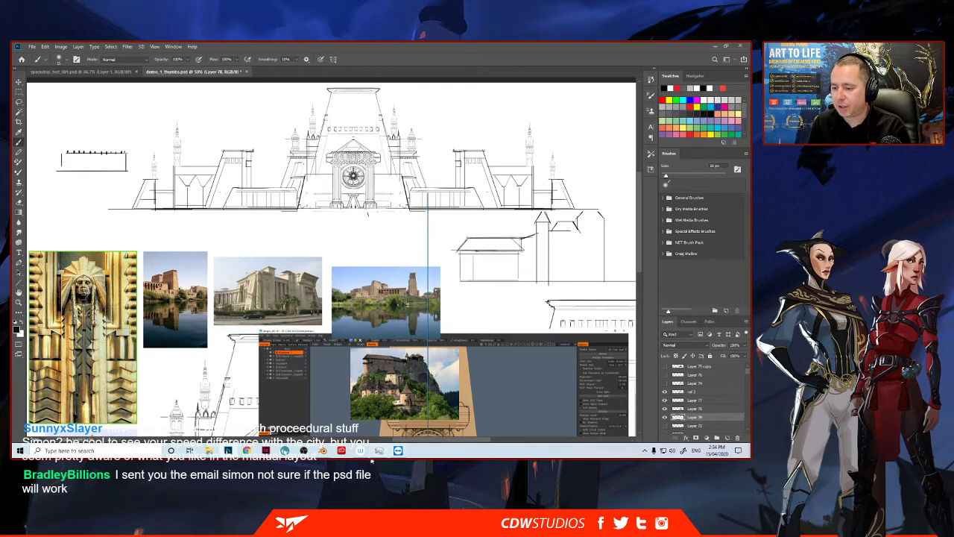
{"action": "left_click", "coordinate": [286, 451]}
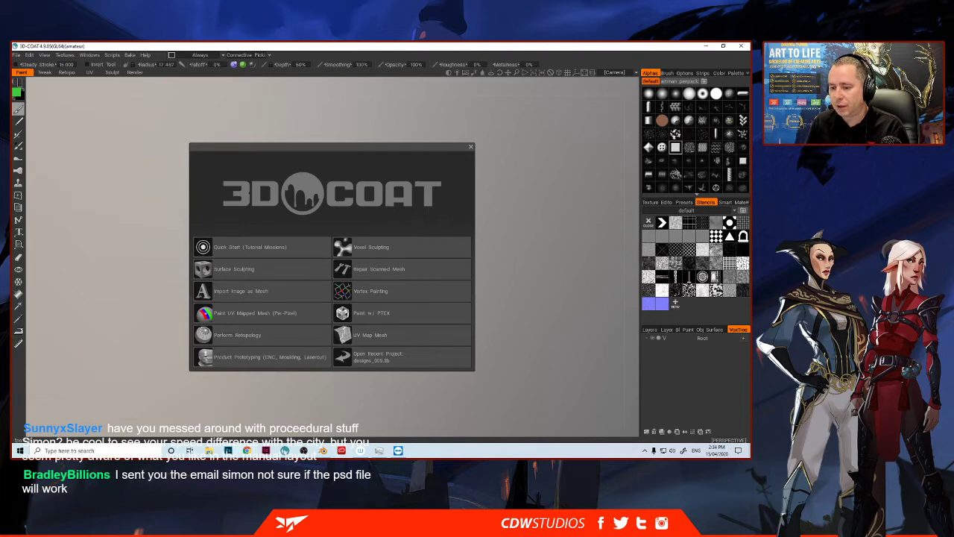
Step: Bring forward and close the Explorer file browser window covering 3D-Coat
{"action": "mouse_move", "coordinate": [210, 451]}
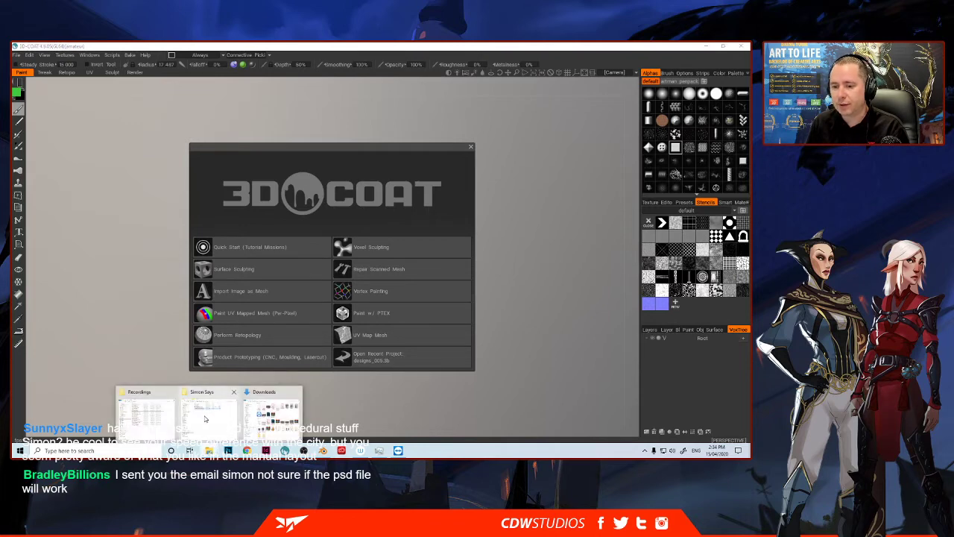
{"action": "left_click", "coordinate": [208, 416]}
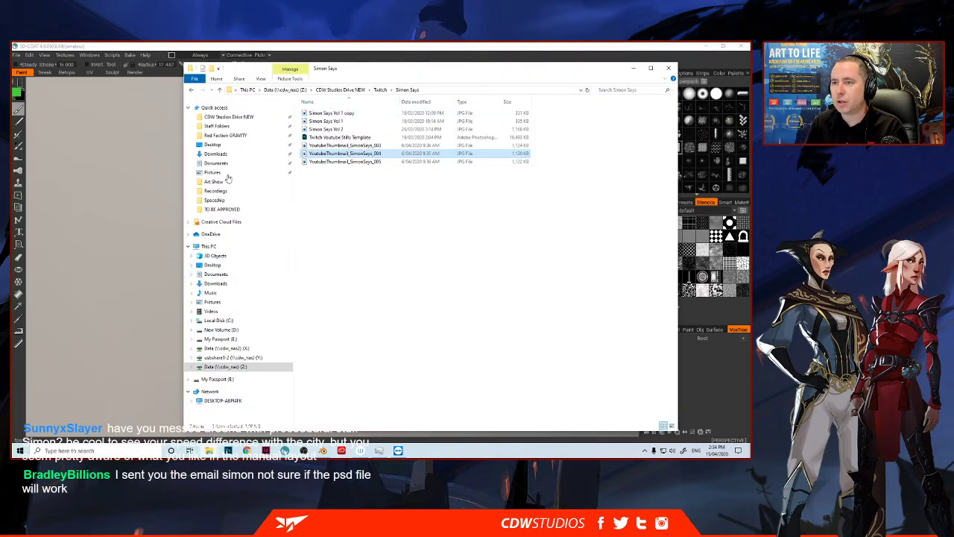
{"action": "left_click", "coordinate": [667, 68]}
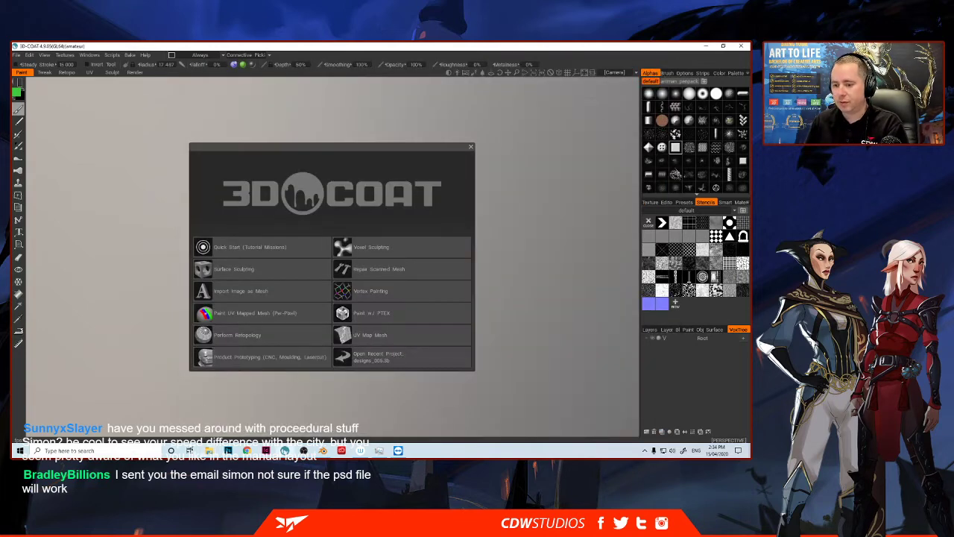
{"action": "mouse_move", "coordinate": [210, 451]}
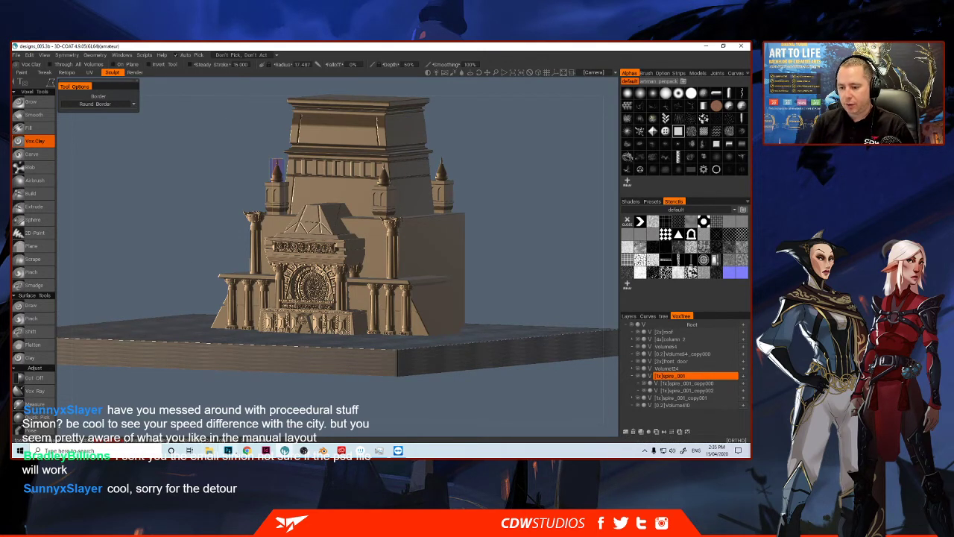
Step: Return to demo_1_thumbs.psd, pan to the grey landscape thumbnail and zoom in to 66.7%
{"action": "left_click", "coordinate": [228, 451]}
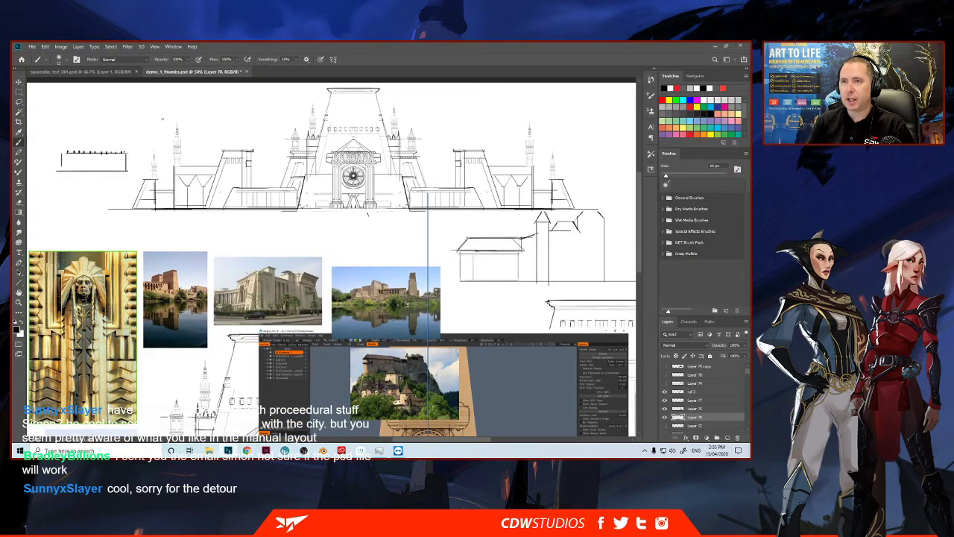
{"action": "mouse_move", "coordinate": [467, 297]}
{"action": "left_mouse_down"}
{"action": "mouse_move", "coordinate": [425, 246]}
{"action": "mouse_move", "coordinate": [358, 89]}
{"action": "left_mouse_up"}
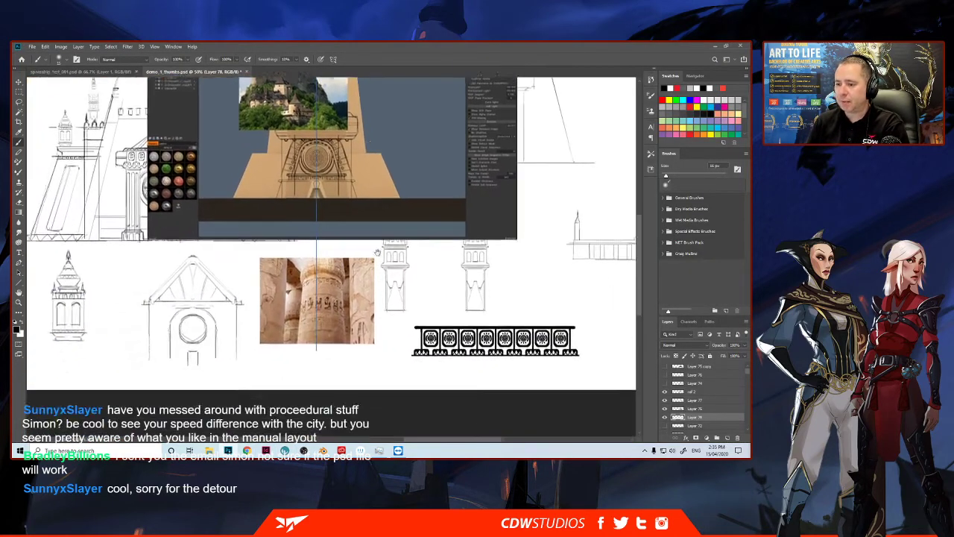
{"action": "mouse_move", "coordinate": [82, 235]}
{"action": "left_mouse_down"}
{"action": "mouse_move", "coordinate": [199, 244]}
{"action": "mouse_move", "coordinate": [230, 371]}
{"action": "mouse_move", "coordinate": [363, 293]}
{"action": "mouse_move", "coordinate": [336, 260]}
{"action": "mouse_move", "coordinate": [305, 287]}
{"action": "left_mouse_up"}
{"action": "key", "text": "z"}
{"action": "left_click", "coordinate": [299, 289]}
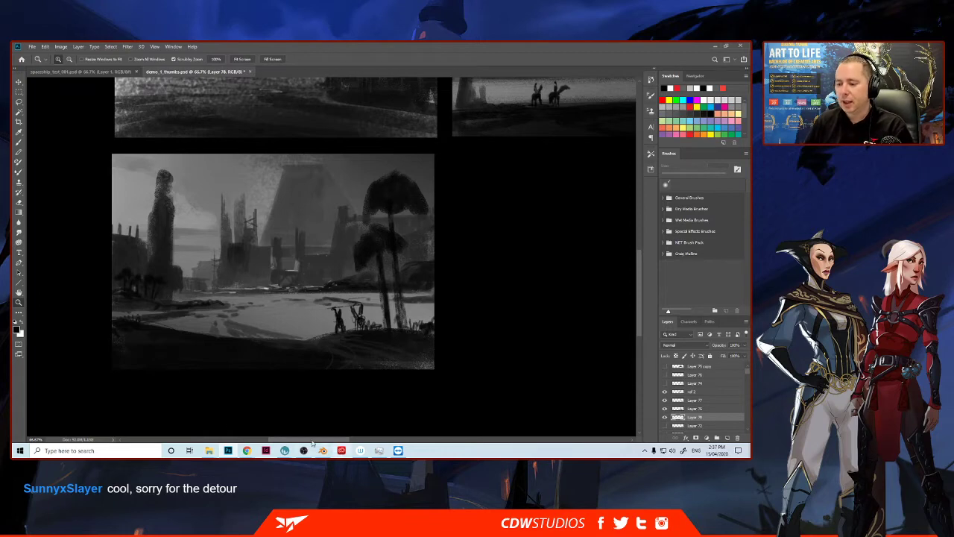
Step: Glance at 3D-Coat, then return to Photoshop and zoom out to the brief and three thumbnails
{"action": "mouse_move", "coordinate": [286, 452]}
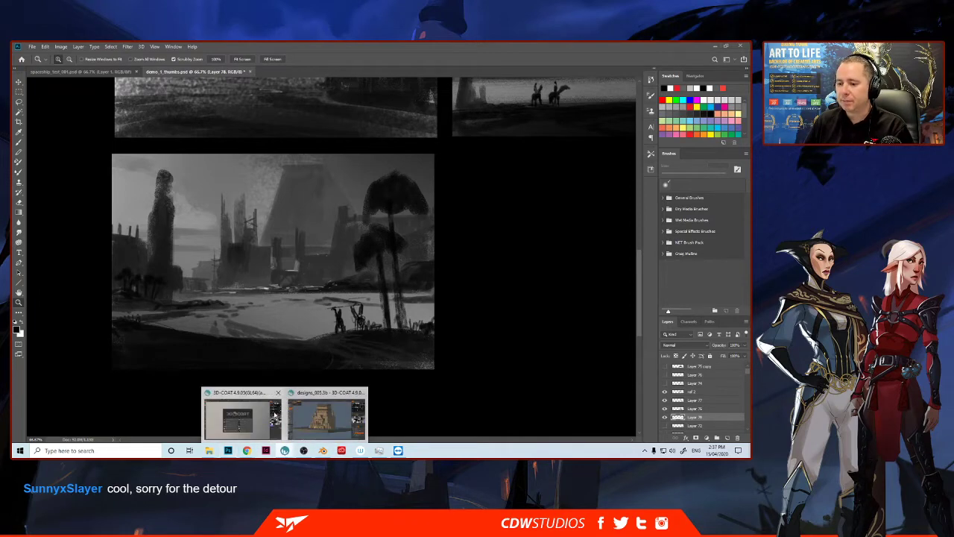
{"action": "left_click", "coordinate": [319, 428]}
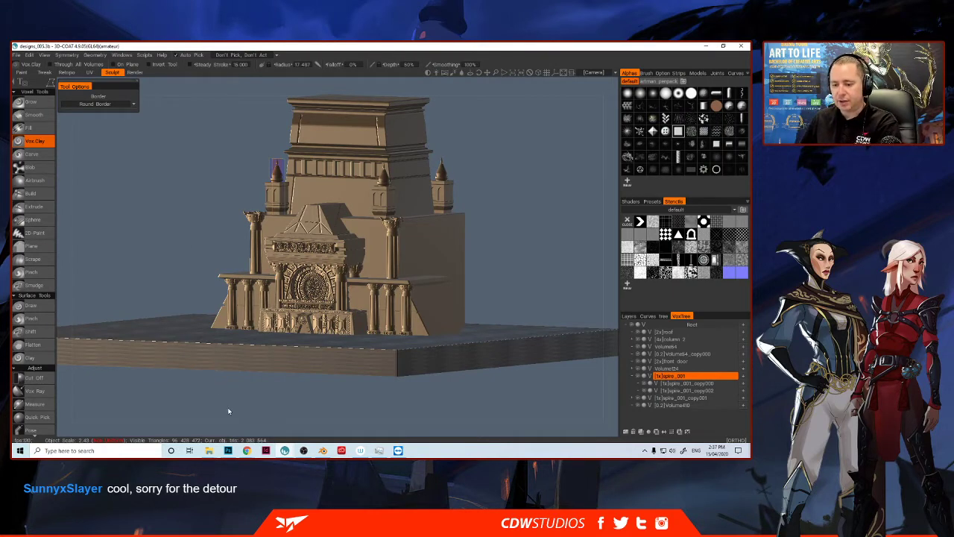
{"action": "left_click", "coordinate": [228, 451]}
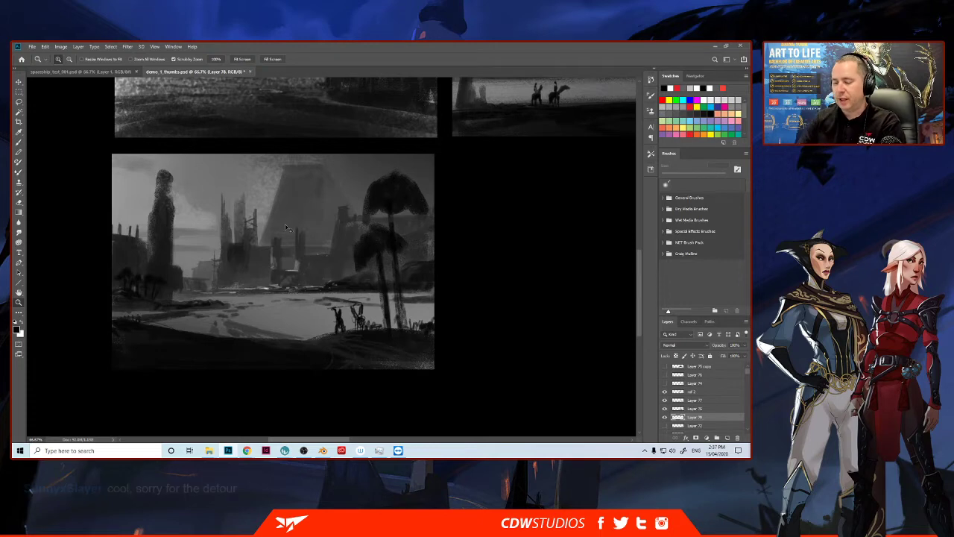
{"action": "key", "text": "ctrl+minus"}
{"action": "key", "text": "ctrl+minus"}
{"action": "key", "text": "ctrl+minus"}
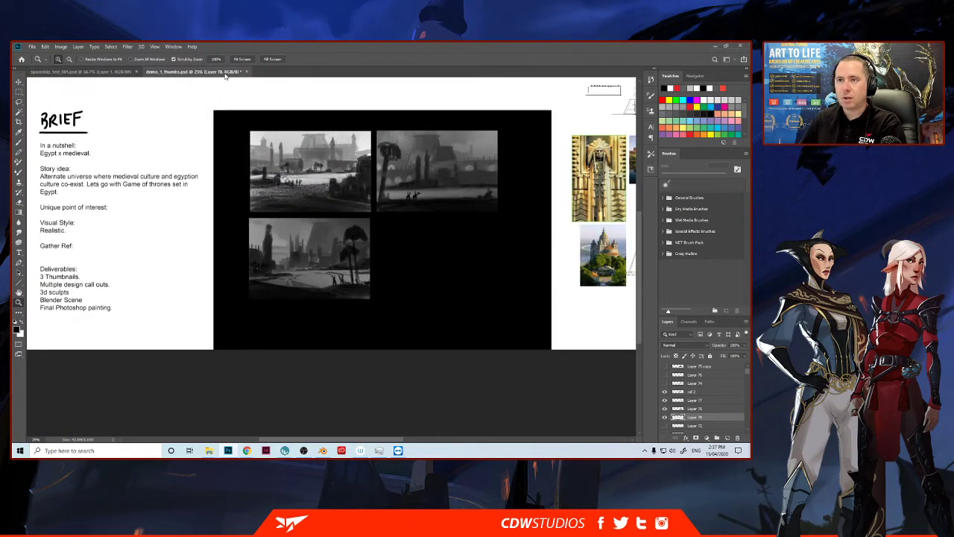
Step: Float demo_1_thumbs.psd in its own window and switch to the designs_005 sculpt in 3D-Coat
{"action": "left_click_drag", "start_coordinate": [227, 72], "coordinate": [0, 101]}
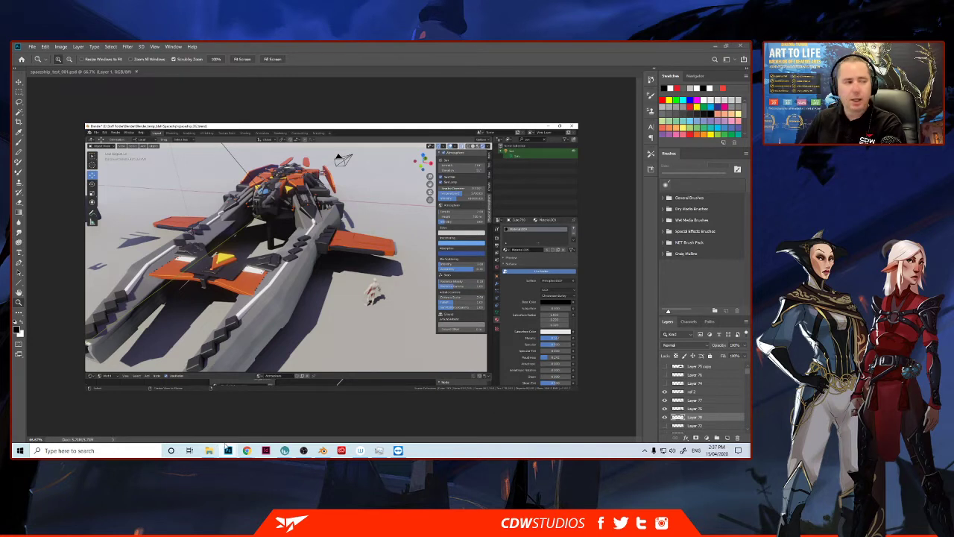
{"action": "mouse_move", "coordinate": [226, 444]}
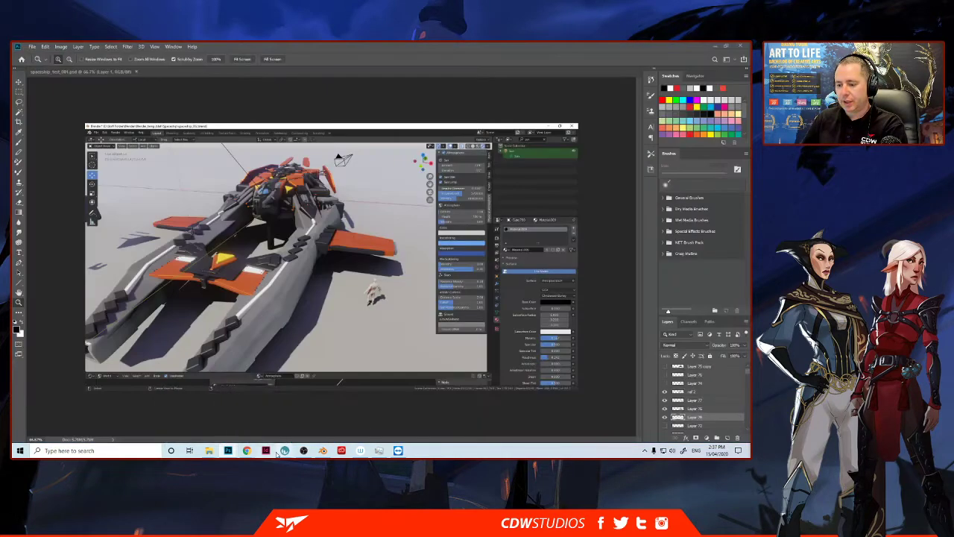
{"action": "mouse_move", "coordinate": [286, 451]}
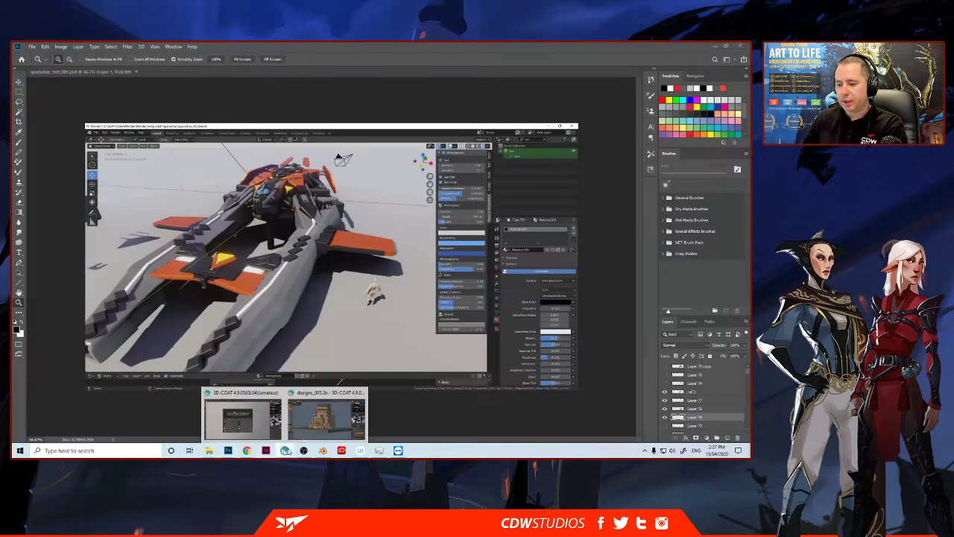
{"action": "left_click", "coordinate": [327, 417]}
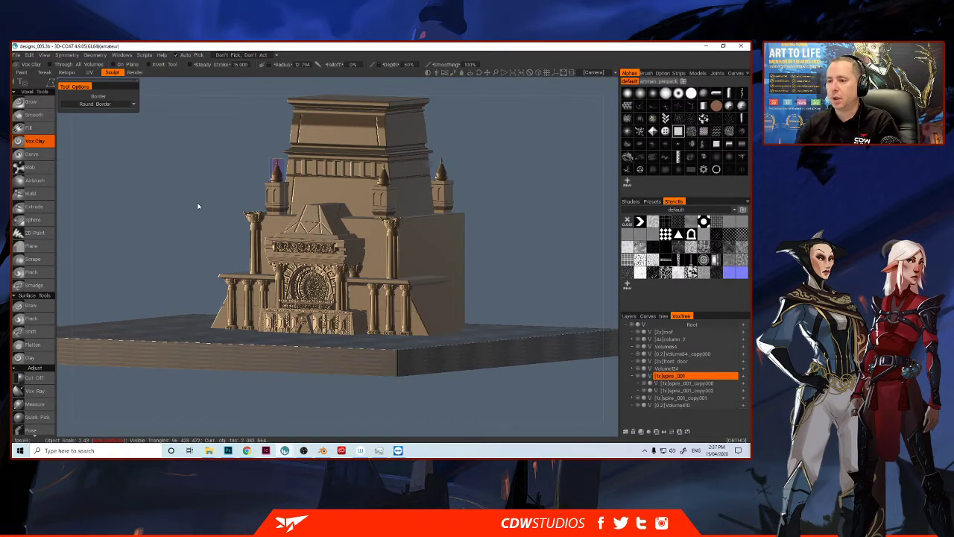
Step: Orbit to face the temple front and zoom out to frame the whole temple and base slab
{"action": "left_click_drag", "start_coordinate": [199, 206], "coordinate": [204, 214]}
{"action": "left_click_drag", "start_coordinate": [220, 127], "coordinate": [205, 237]}
{"action": "right_click_drag", "start_coordinate": [205, 237], "coordinate": [184, 179]}
{"action": "left_click", "coordinate": [17, 56]}
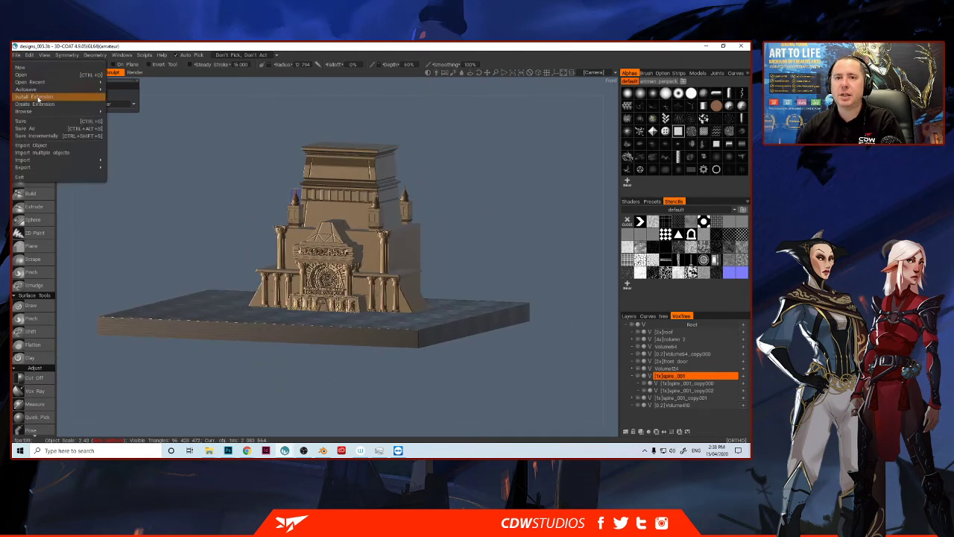
Step: Save the sculpt as building_designs_001 in the Twitch Stream 2020 > Demo 1 > 3d coat folder
{"action": "left_click", "coordinate": [34, 129]}
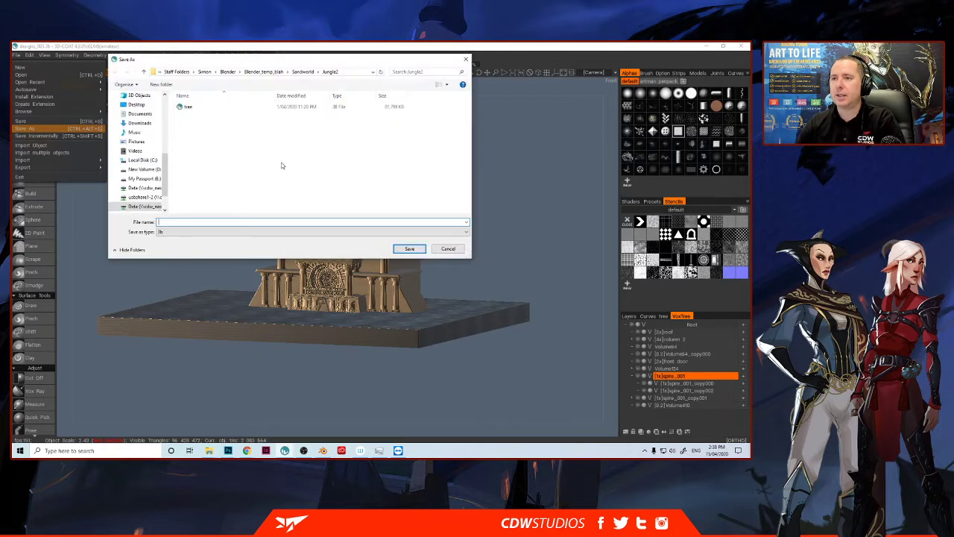
{"action": "left_click", "coordinate": [205, 71]}
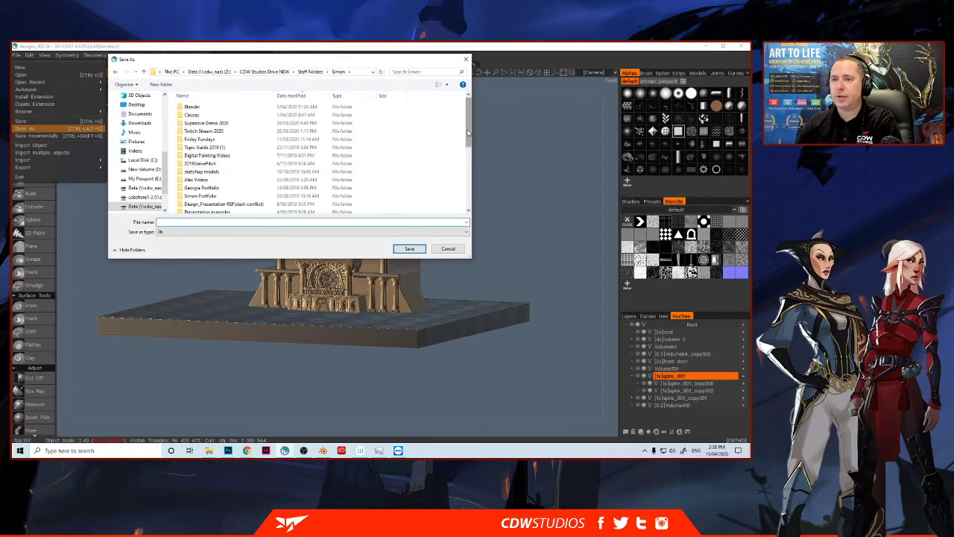
{"action": "double_click", "coordinate": [199, 131]}
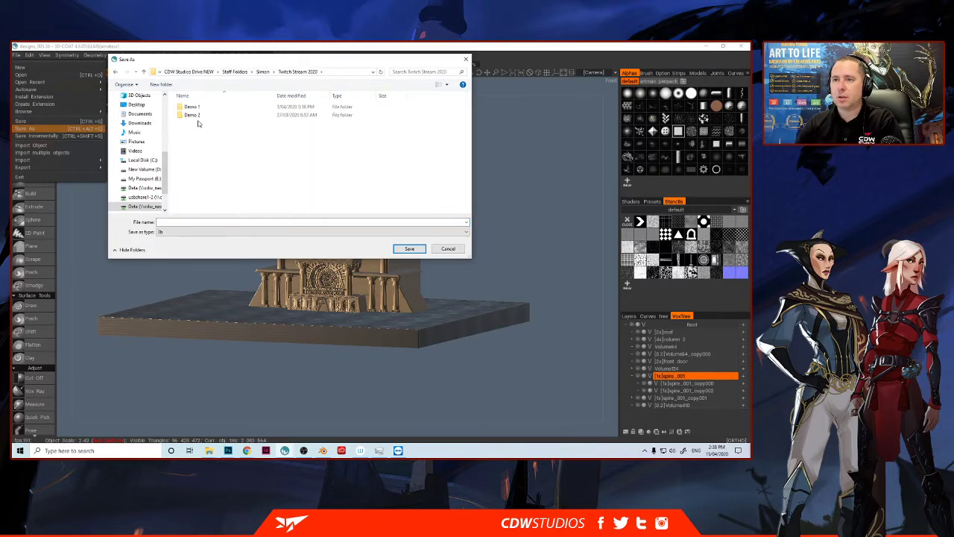
{"action": "double_click", "coordinate": [192, 107]}
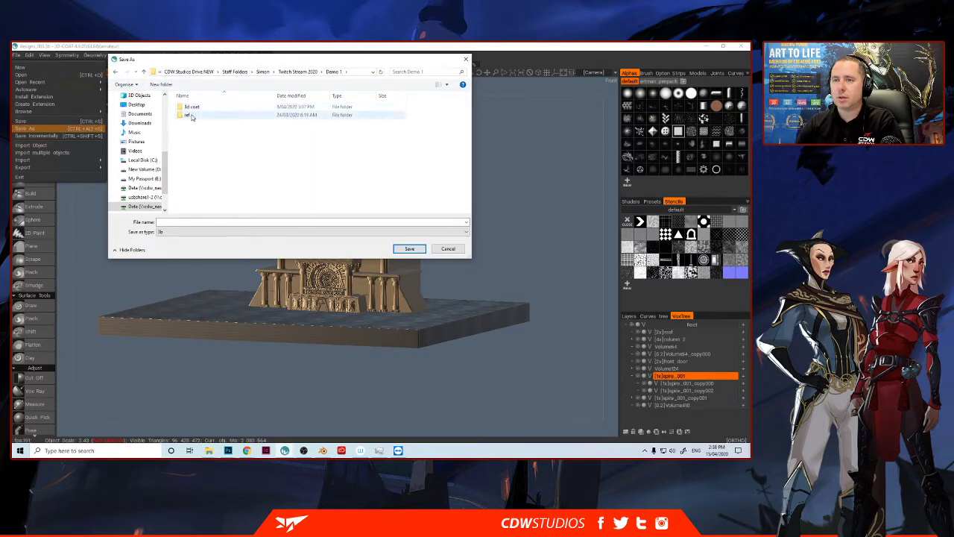
{"action": "double_click", "coordinate": [191, 108]}
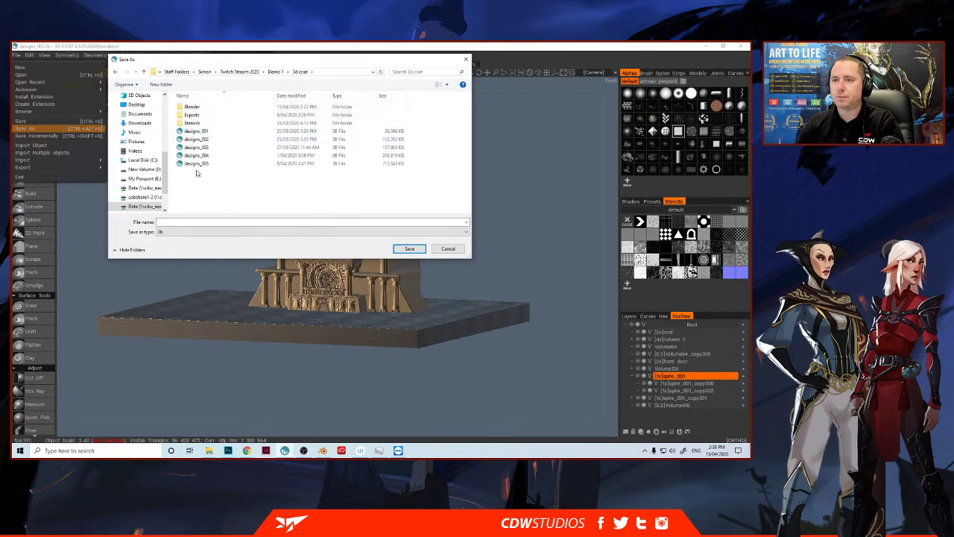
{"action": "left_click", "coordinate": [166, 222]}
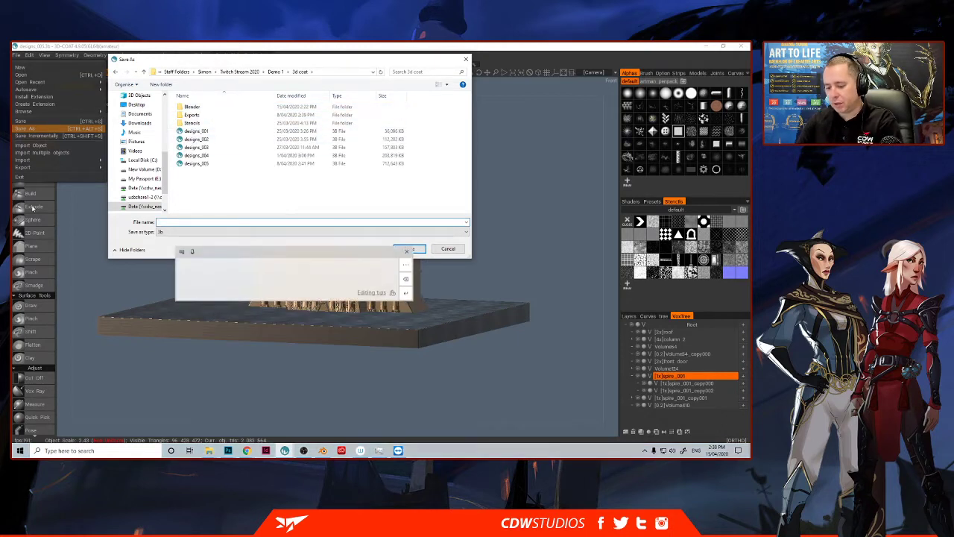
{"action": "type", "text": "bu"}
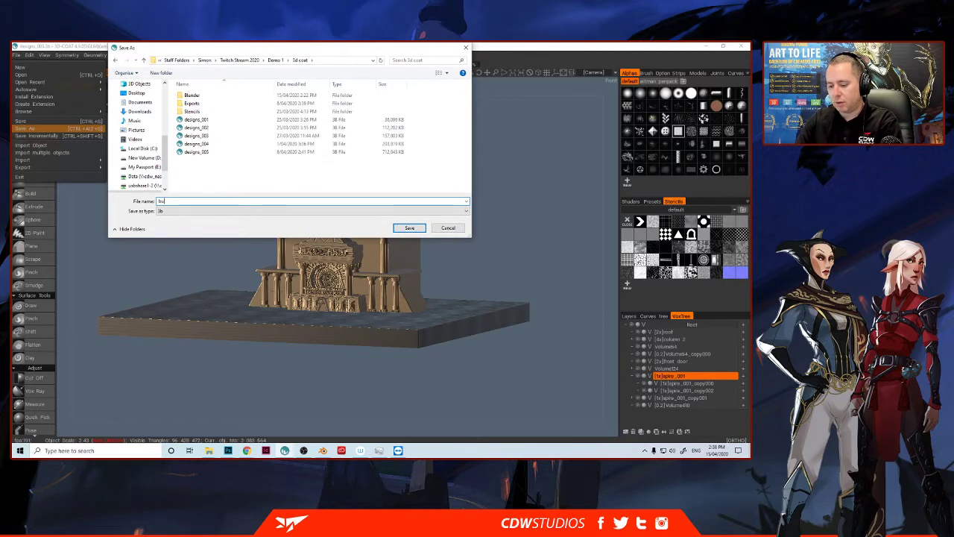
{"action": "type", "text": "ilding "}
{"action": "type", "text": "designs"}
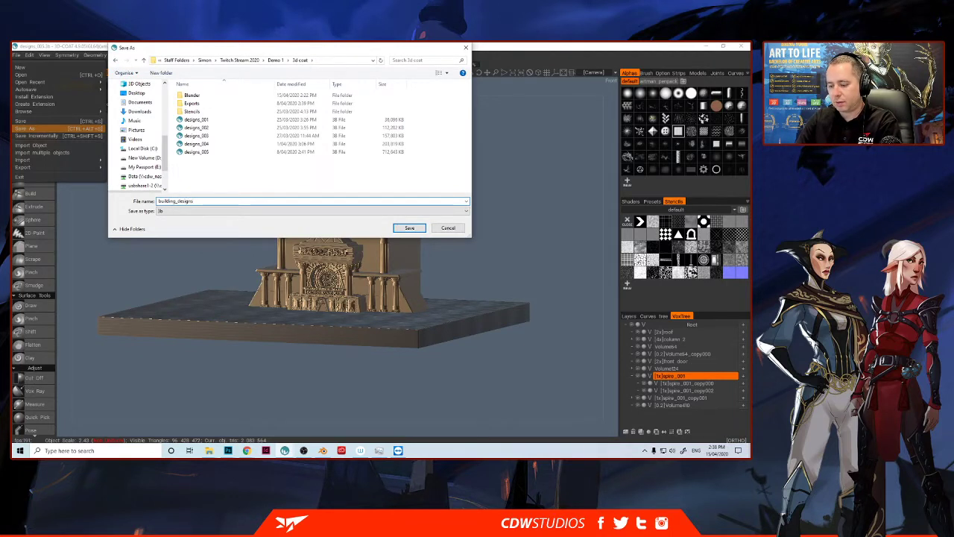
{"action": "type", "text": "_001"}
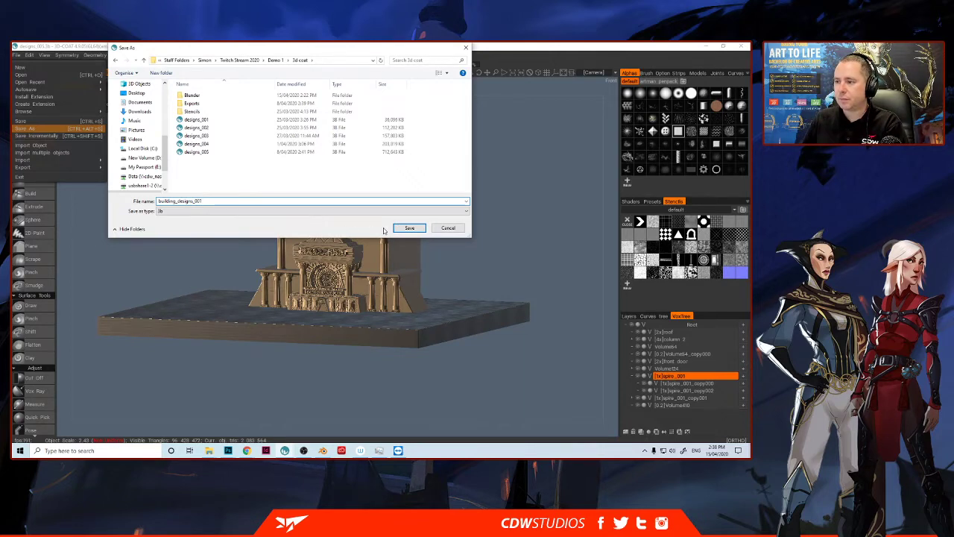
{"action": "left_click", "coordinate": [409, 228]}
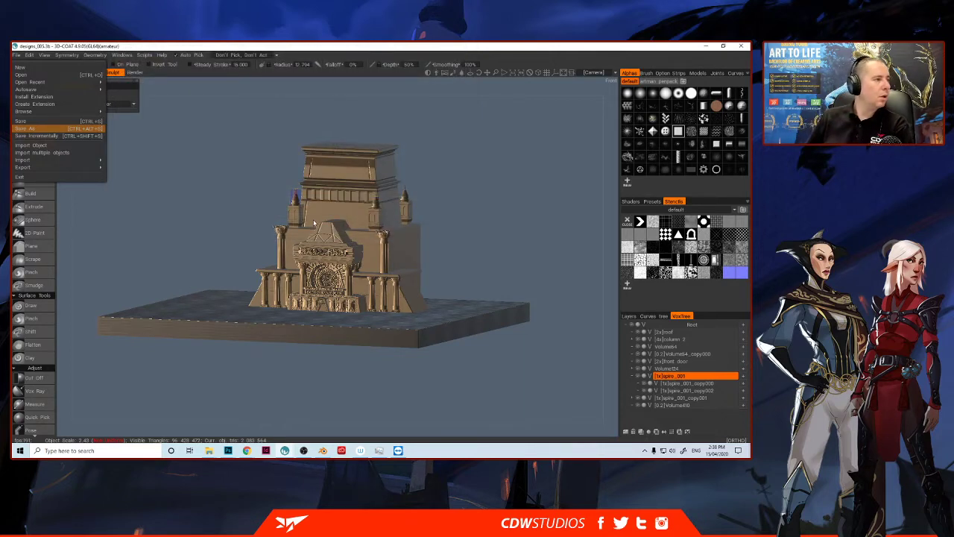
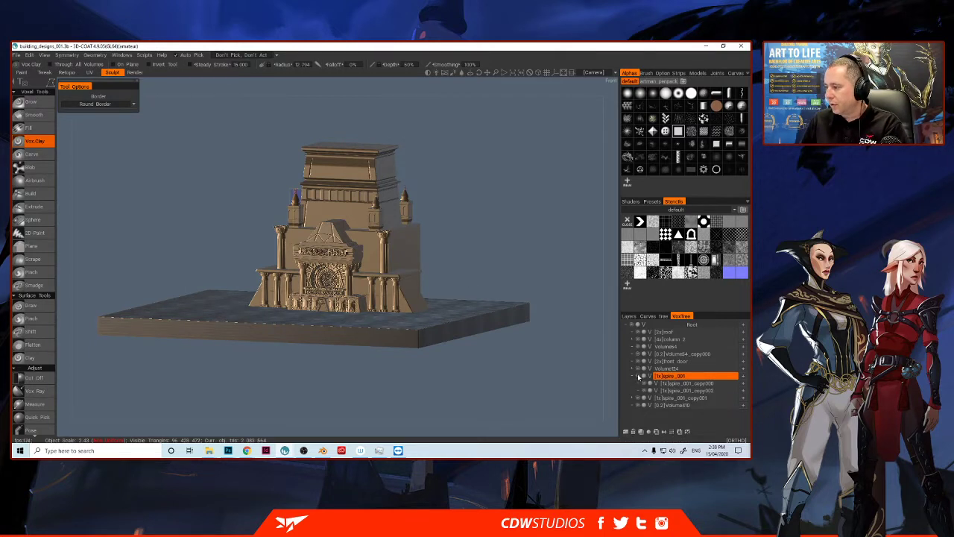
Step: Hide the door, columns, base, base plate, spires and front box volumes in the VoxTree
{"action": "left_click", "coordinate": [639, 339]}
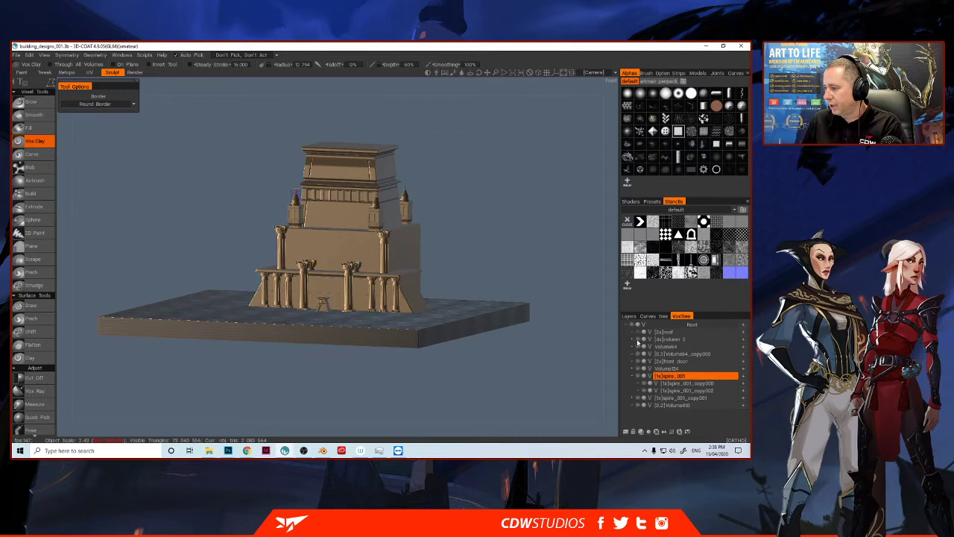
{"action": "left_click", "coordinate": [639, 347]}
{"action": "left_click", "coordinate": [639, 347]}
{"action": "left_click", "coordinate": [638, 354]}
{"action": "left_click", "coordinate": [638, 354]}
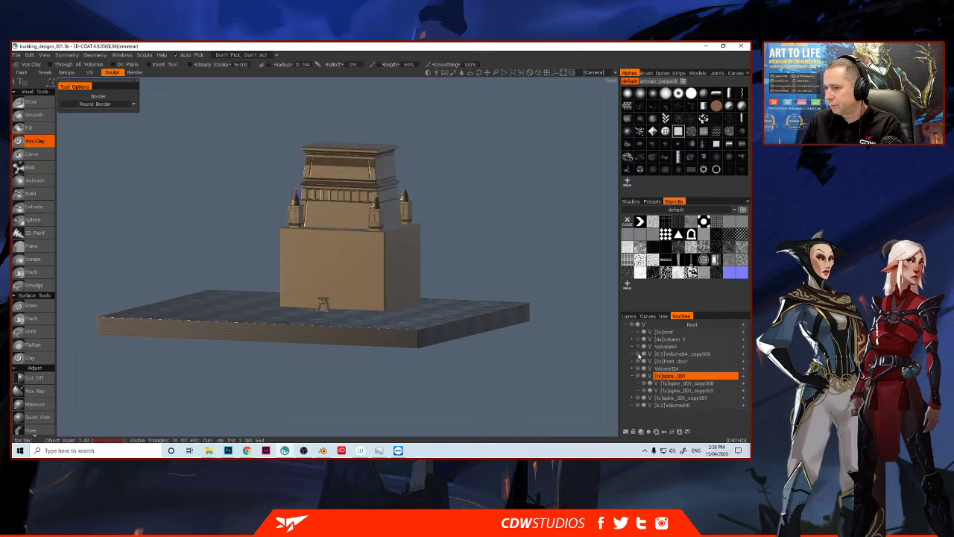
{"action": "left_click", "coordinate": [639, 361]}
{"action": "left_click", "coordinate": [639, 368]}
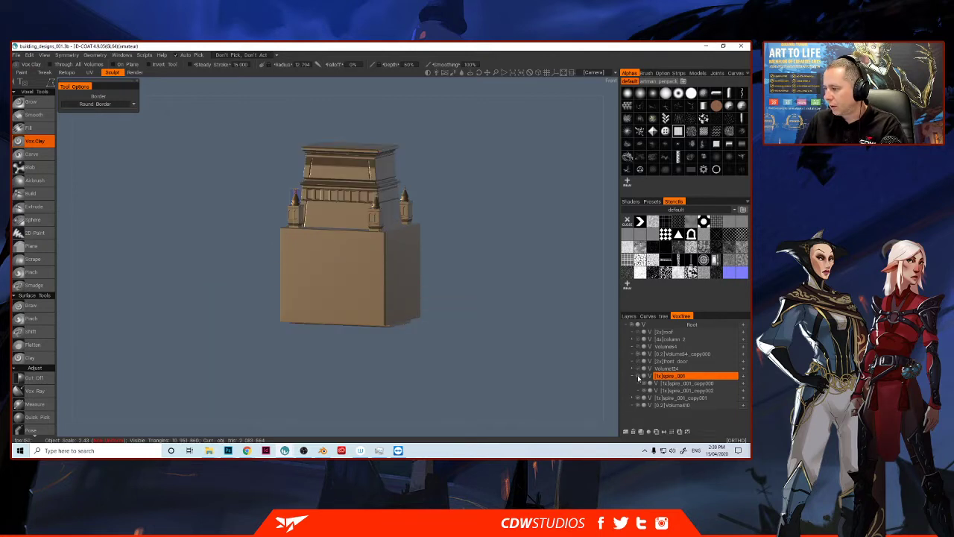
{"action": "left_click", "coordinate": [639, 376]}
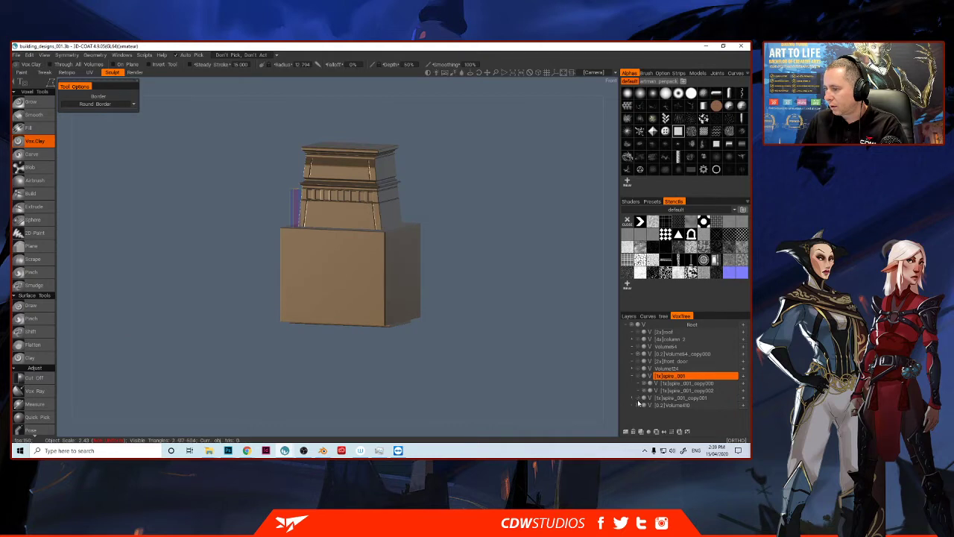
{"action": "left_click", "coordinate": [639, 405]}
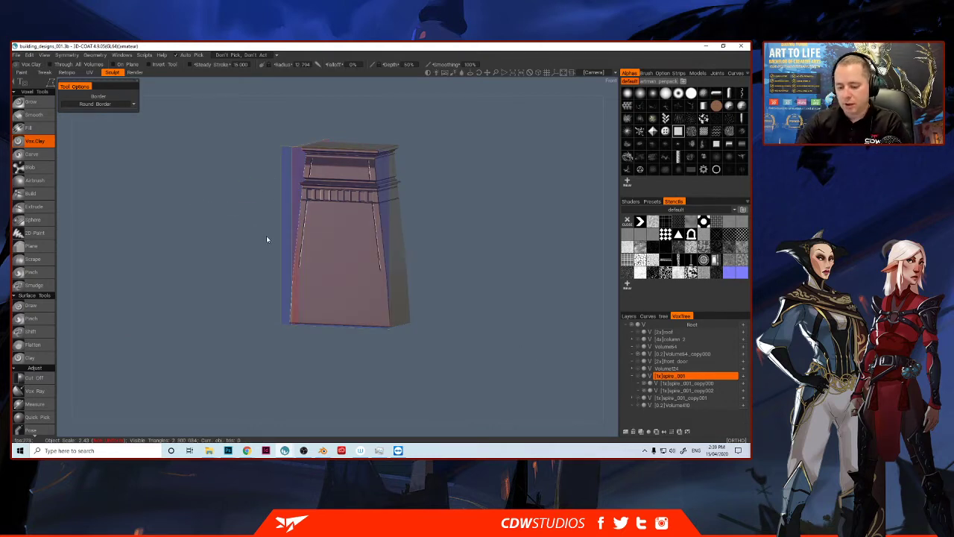
Step: Turn off symmetry and orbit to a straight front view of the pylon
{"action": "key", "text": "s"}
{"action": "left_click", "coordinate": [209, 207]}
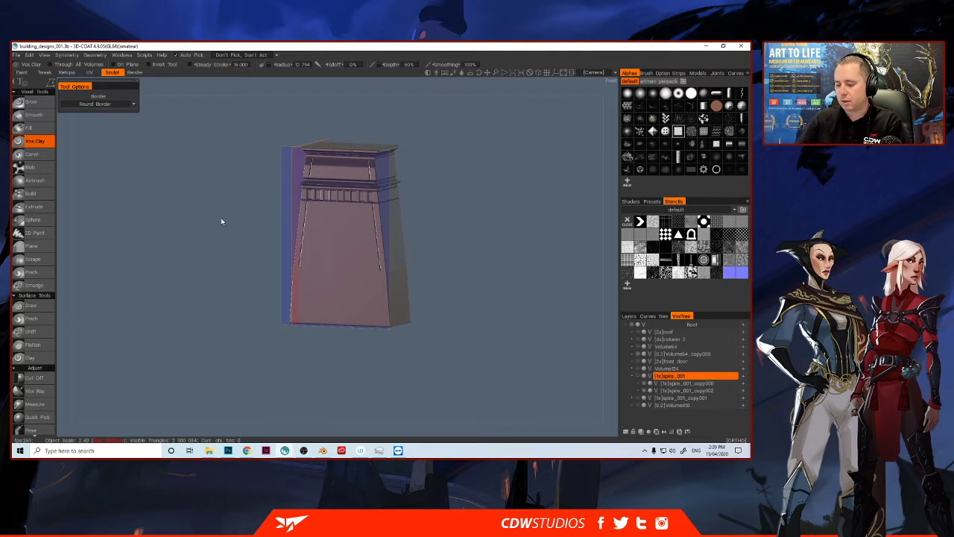
{"action": "left_click_drag", "start_coordinate": [222, 219], "coordinate": [266, 214]}
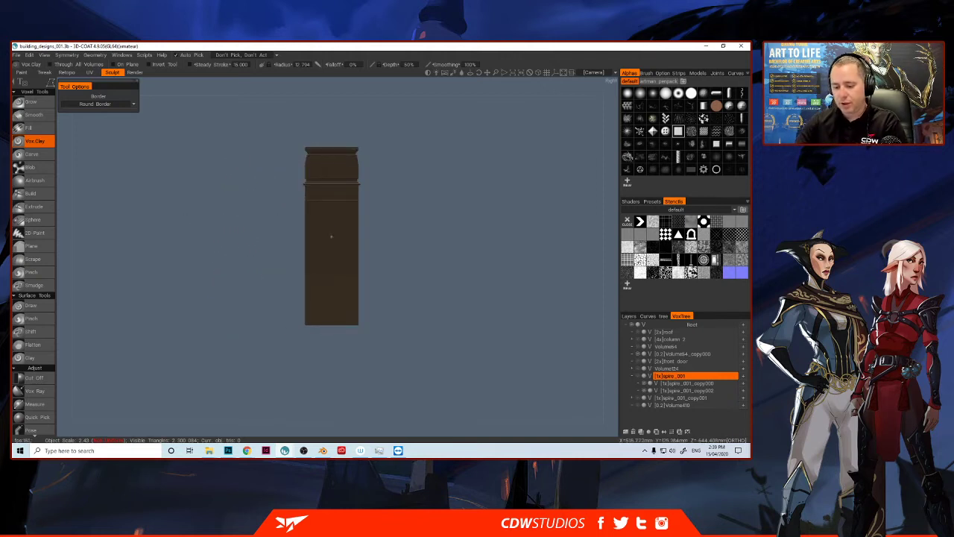
Step: Pick the Pose tool, try a rectangle selection on the lower column, then undo the layer change
{"action": "key", "text": "space"}
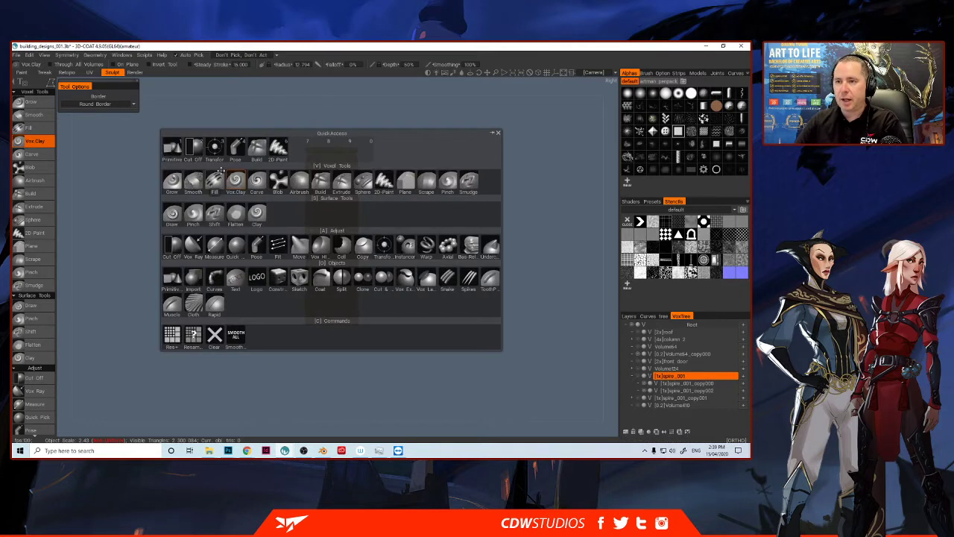
{"action": "left_click", "coordinate": [236, 147]}
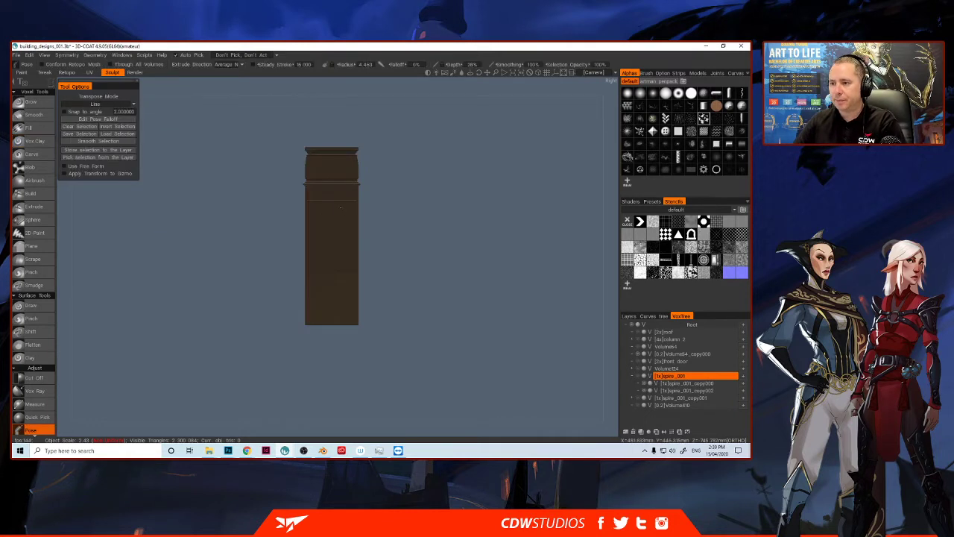
{"action": "key", "text": "e"}
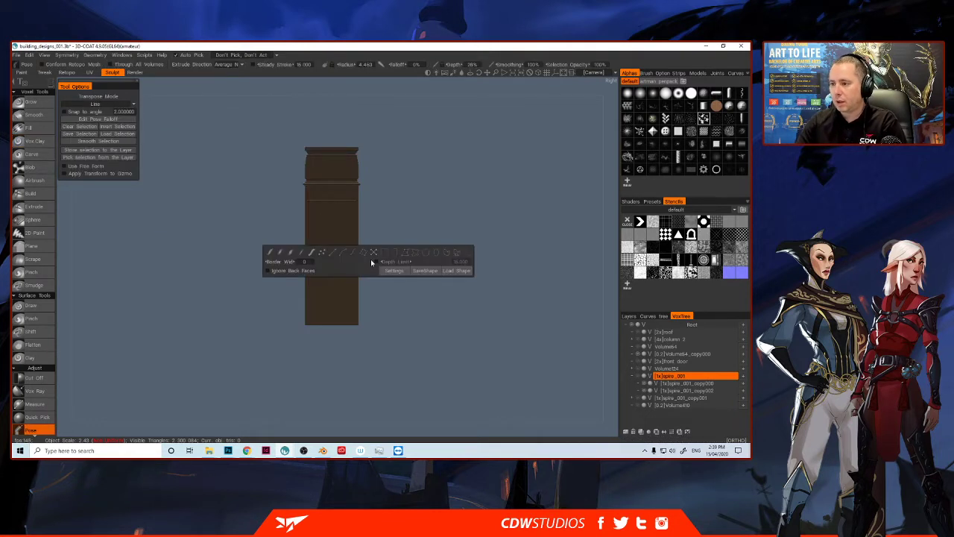
{"action": "left_click", "coordinate": [395, 254]}
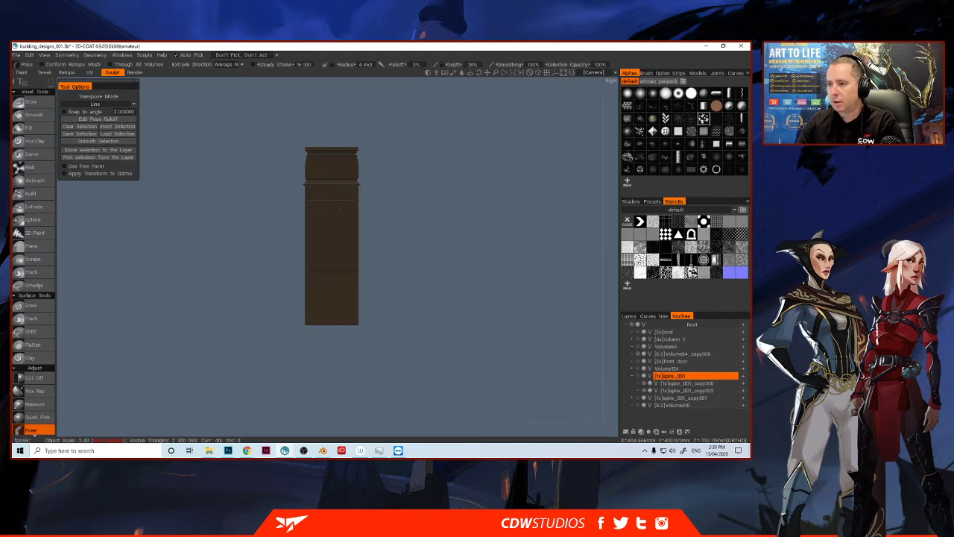
{"action": "left_click_drag", "start_coordinate": [335, 205], "coordinate": [378, 331]}
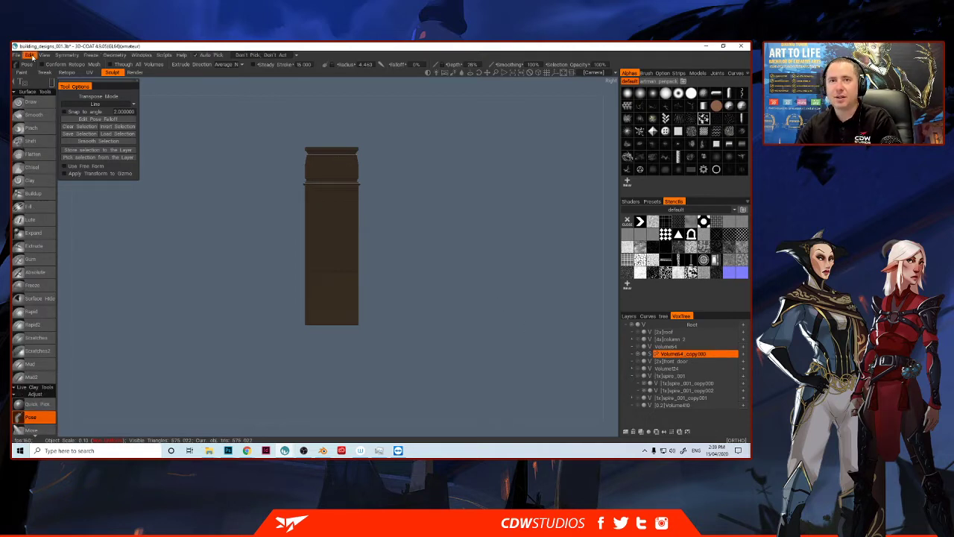
{"action": "left_click", "coordinate": [29, 55]}
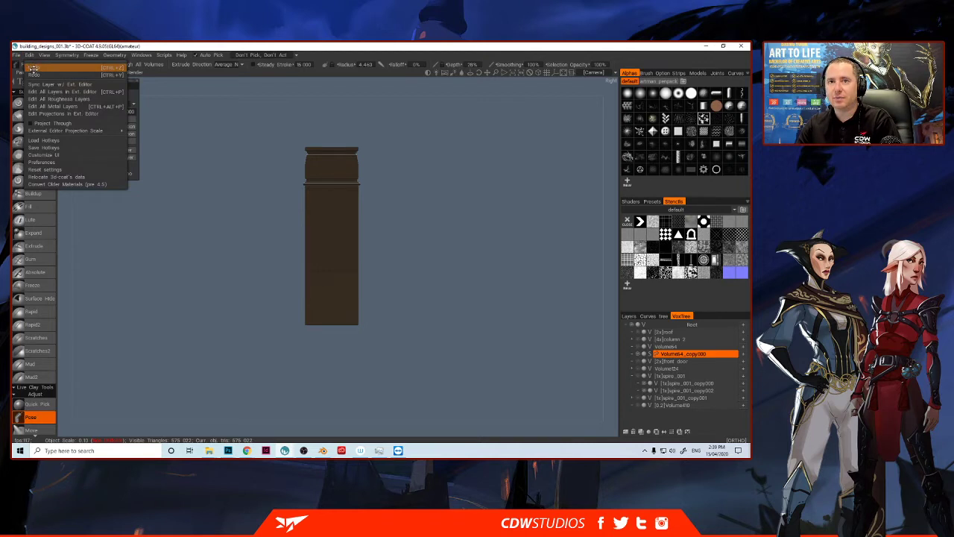
{"action": "left_click", "coordinate": [33, 69]}
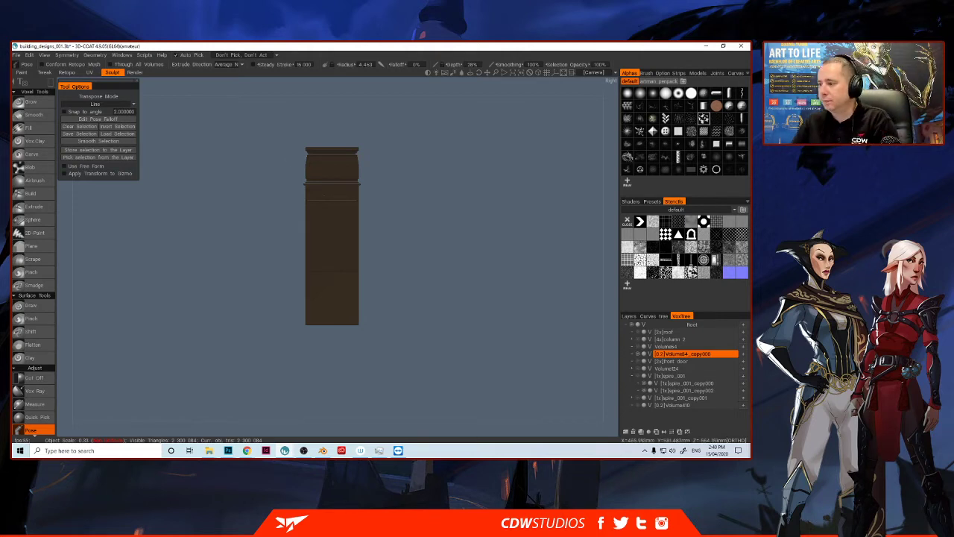
Step: Pose-select the pylon's lower section, reset the gizmo axis and pull it out to the right
{"action": "left_click_drag", "start_coordinate": [339, 204], "coordinate": [368, 335]}
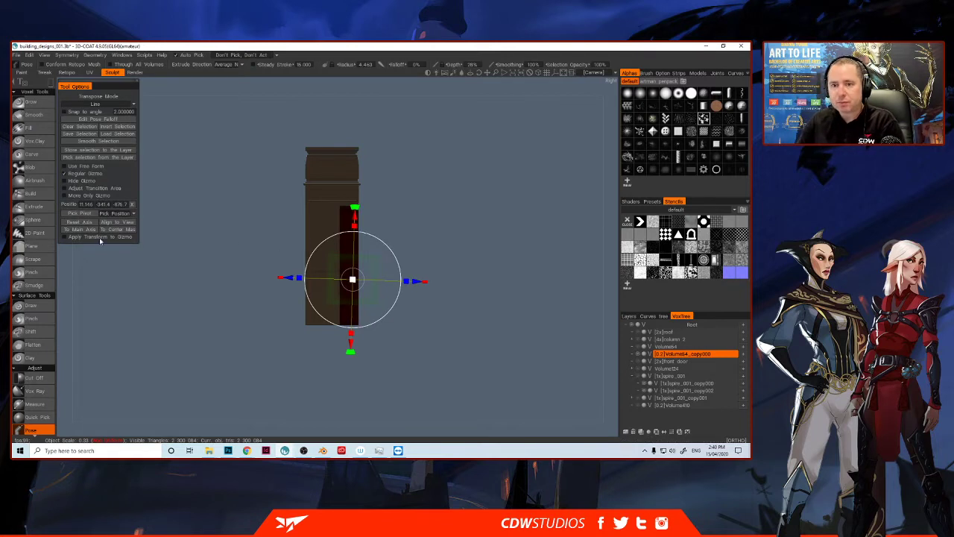
{"action": "left_click", "coordinate": [84, 224]}
{"action": "mouse_move", "coordinate": [277, 275]}
{"action": "left_mouse_down"}
{"action": "mouse_move", "coordinate": [154, 276]}
{"action": "mouse_move", "coordinate": [285, 292]}
{"action": "mouse_move", "coordinate": [277, 283]}
{"action": "left_mouse_up"}
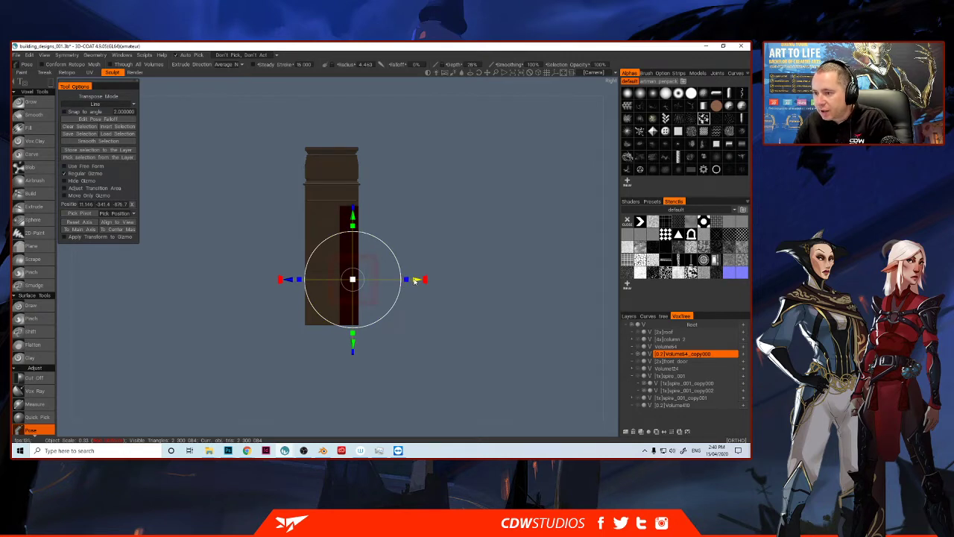
{"action": "left_click_drag", "start_coordinate": [415, 280], "coordinate": [488, 286]}
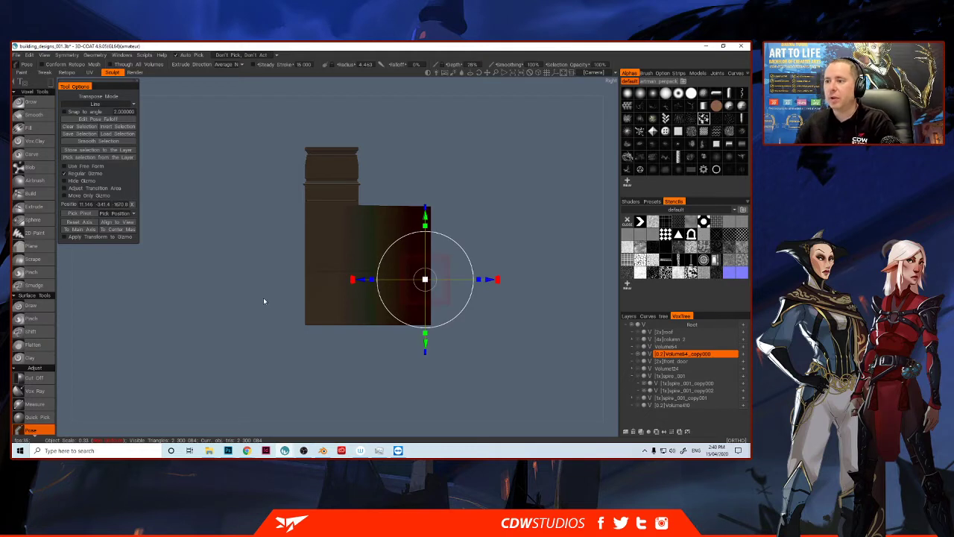
{"action": "mouse_move", "coordinate": [279, 266]}
{"action": "left_mouse_down"}
{"action": "mouse_move", "coordinate": [203, 261]}
{"action": "mouse_move", "coordinate": [270, 271]}
{"action": "left_mouse_up"}
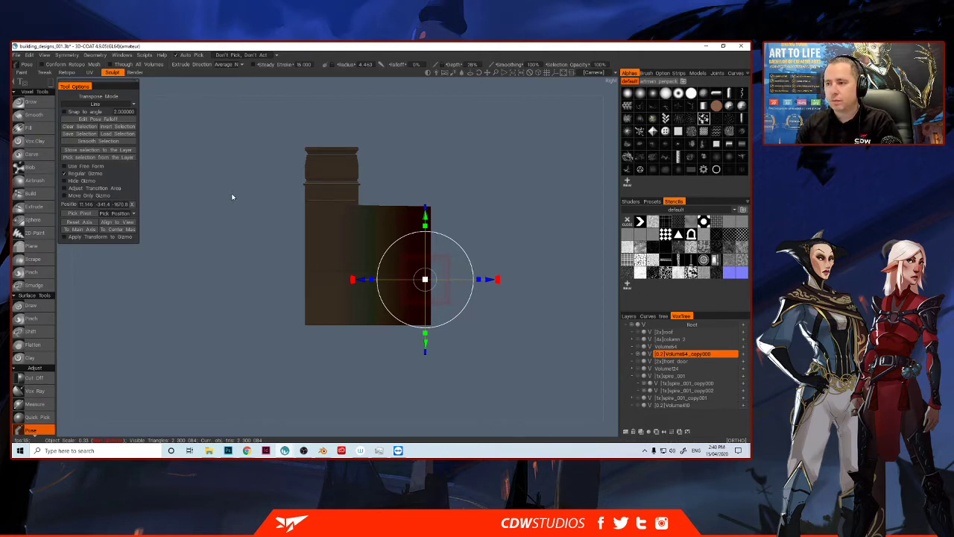
{"action": "middle_click_drag", "start_coordinate": [390, 170], "coordinate": [317, 213]}
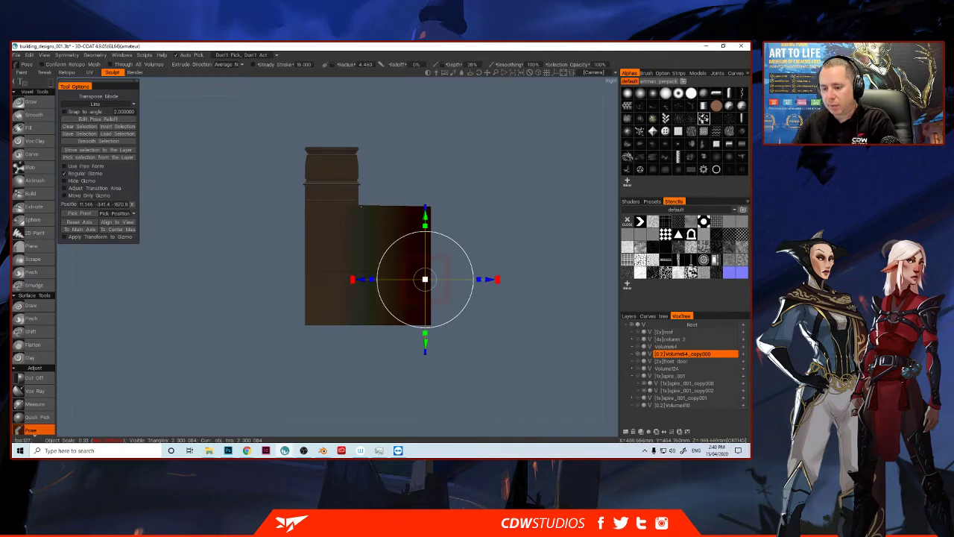
{"action": "key", "text": "space"}
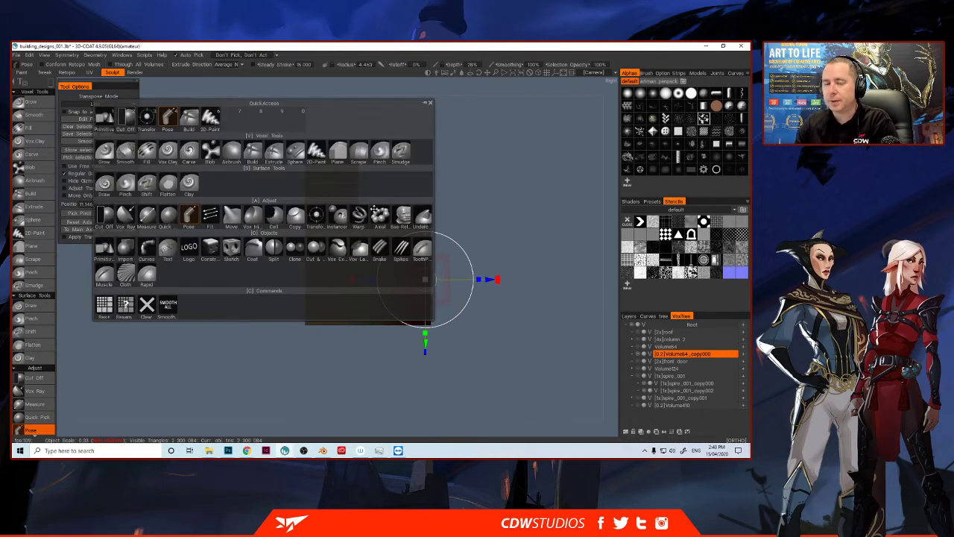
Step: Use Cut Off to slice a diagonal from the widened base's right corner, then check it
{"action": "key", "text": "2"}
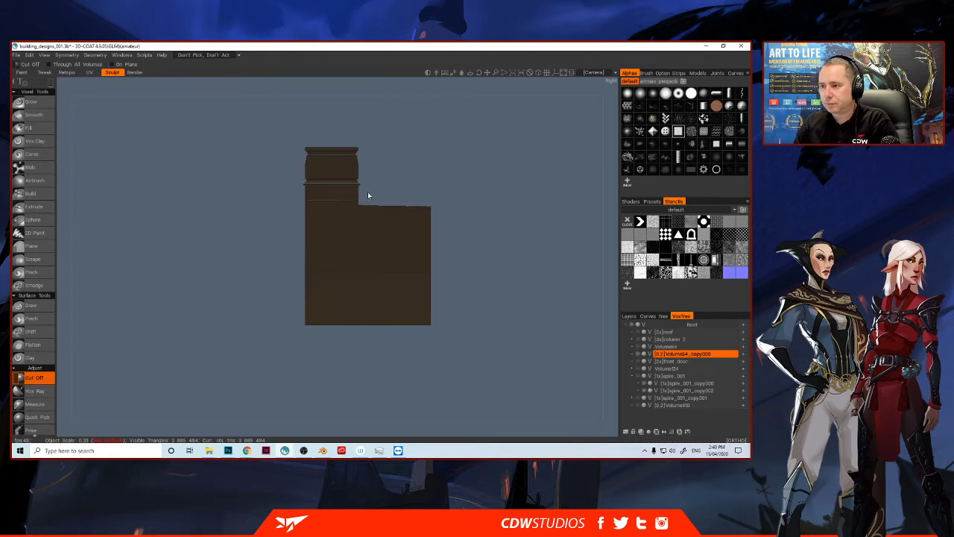
{"action": "right_click", "coordinate": [368, 199]}
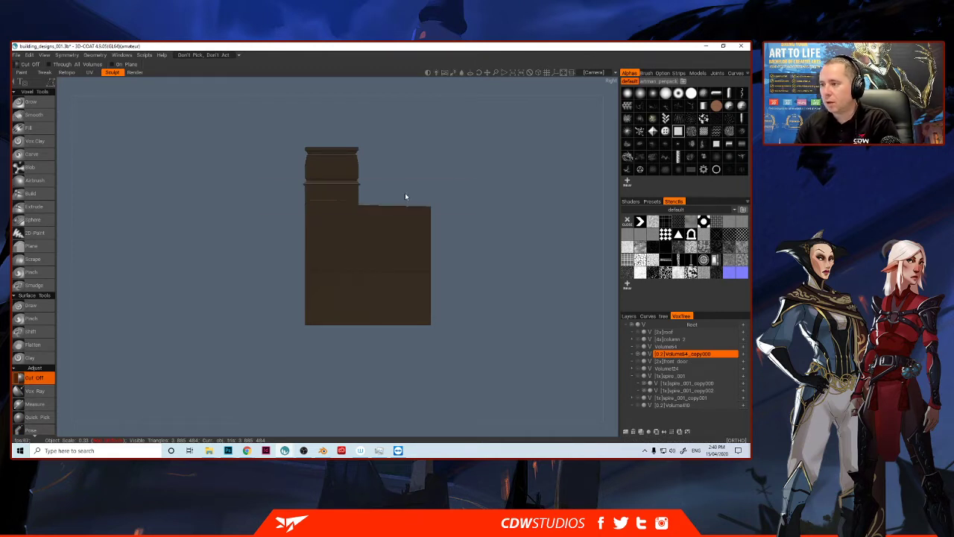
{"action": "right_click", "coordinate": [390, 200]}
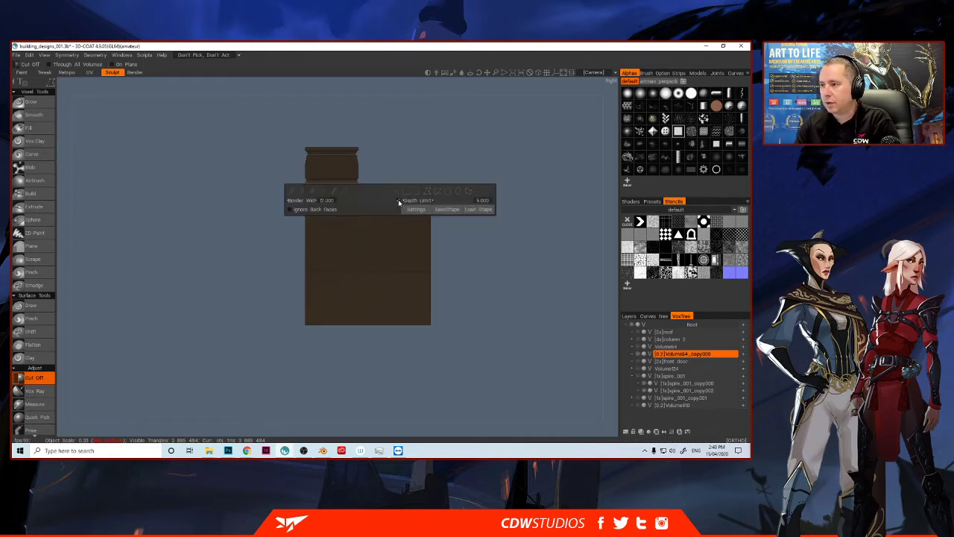
{"action": "left_click", "coordinate": [359, 208]}
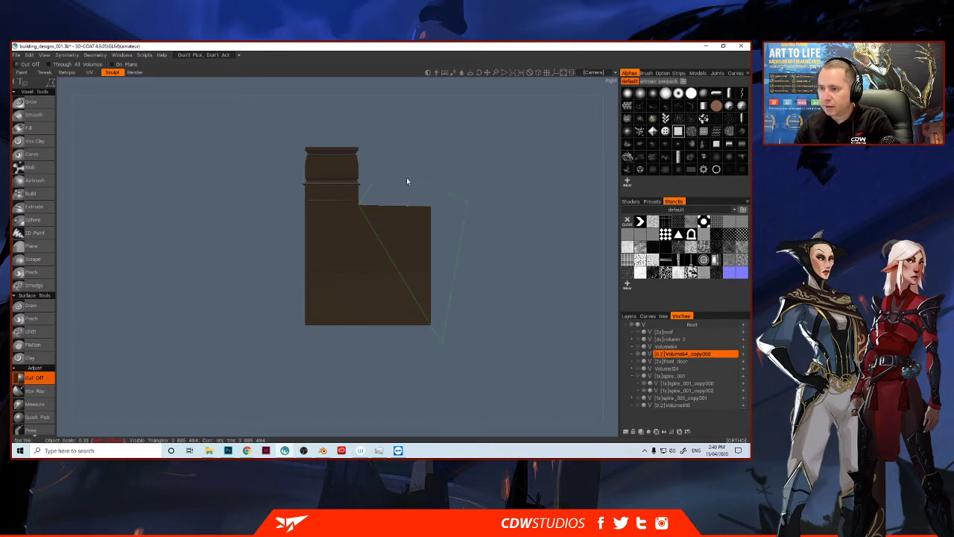
{"action": "key", "text": "Return"}
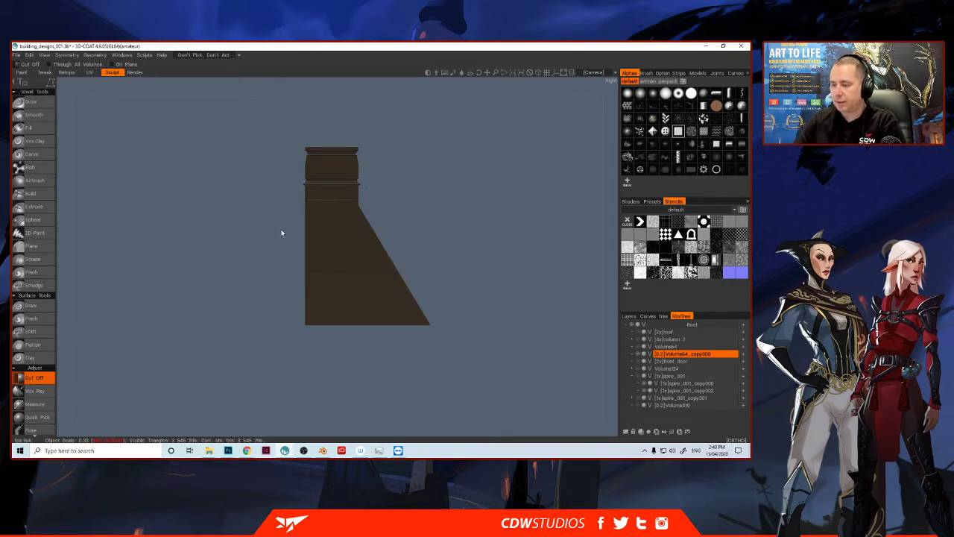
{"action": "mouse_move", "coordinate": [281, 231]}
{"action": "left_mouse_down", "text": "alt"}
{"action": "mouse_move", "coordinate": [155, 247]}
{"action": "mouse_move", "coordinate": [283, 240]}
{"action": "left_mouse_up", "text": "alt"}
{"action": "middle_click_drag", "start_coordinate": [283, 240], "coordinate": [295, 238]}
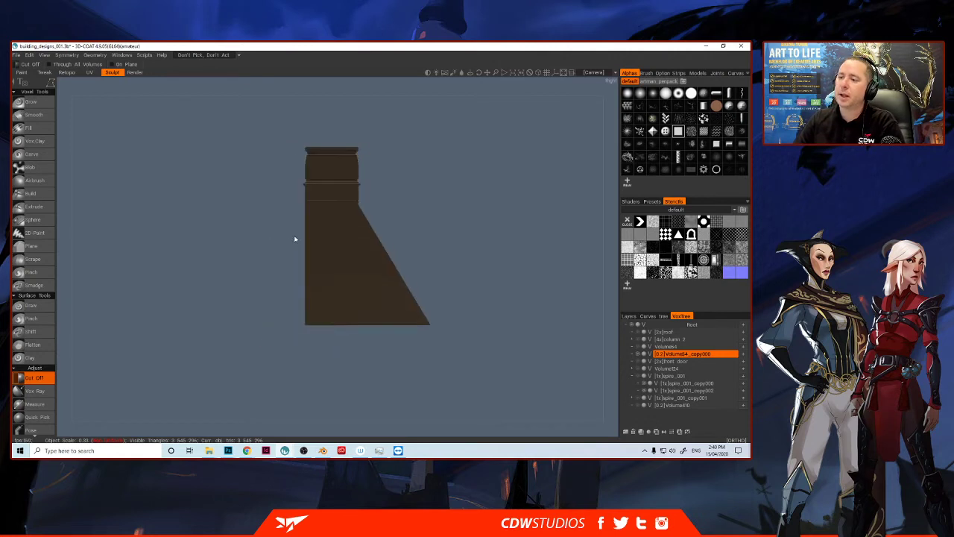
{"action": "middle_click_drag", "start_coordinate": [219, 270], "coordinate": [297, 255]}
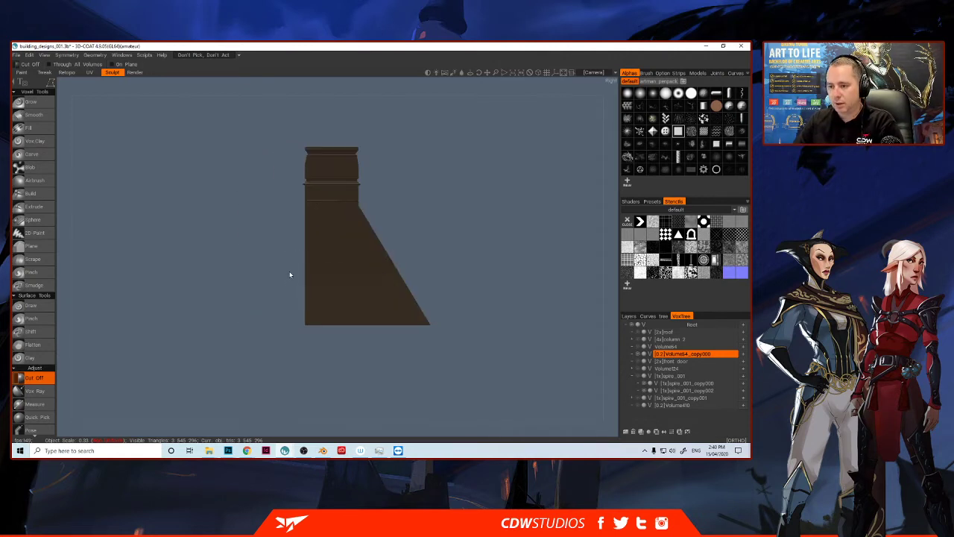
{"action": "key", "text": "space"}
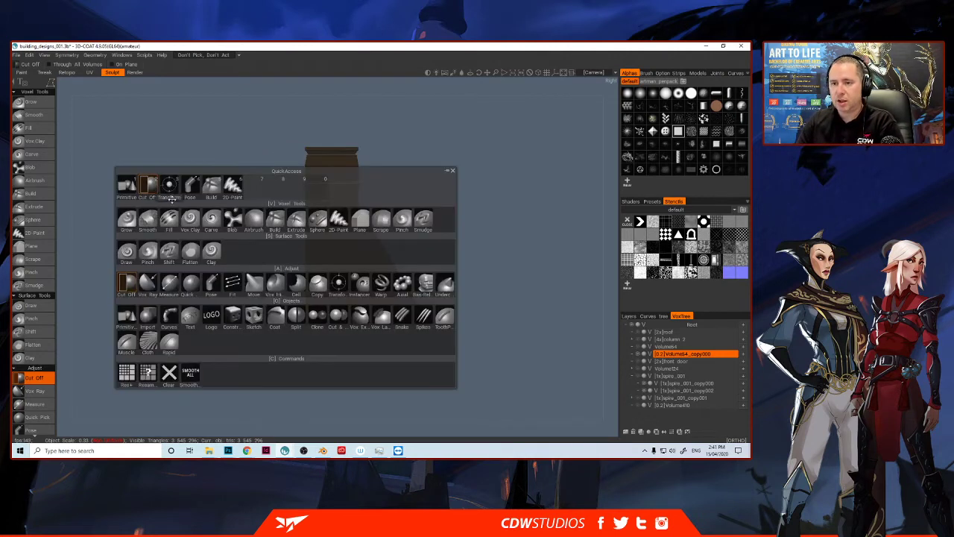
Step: Pose the lower-left door section out to the left, widening the base on that side
{"action": "left_click", "coordinate": [184, 188]}
{"action": "left_click_drag", "start_coordinate": [281, 269], "coordinate": [324, 343]}
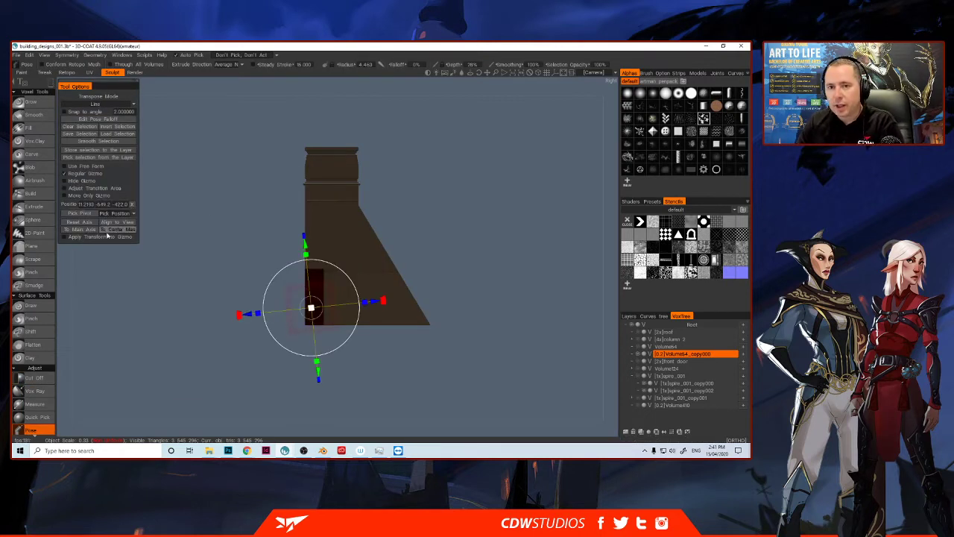
{"action": "left_click", "coordinate": [80, 229]}
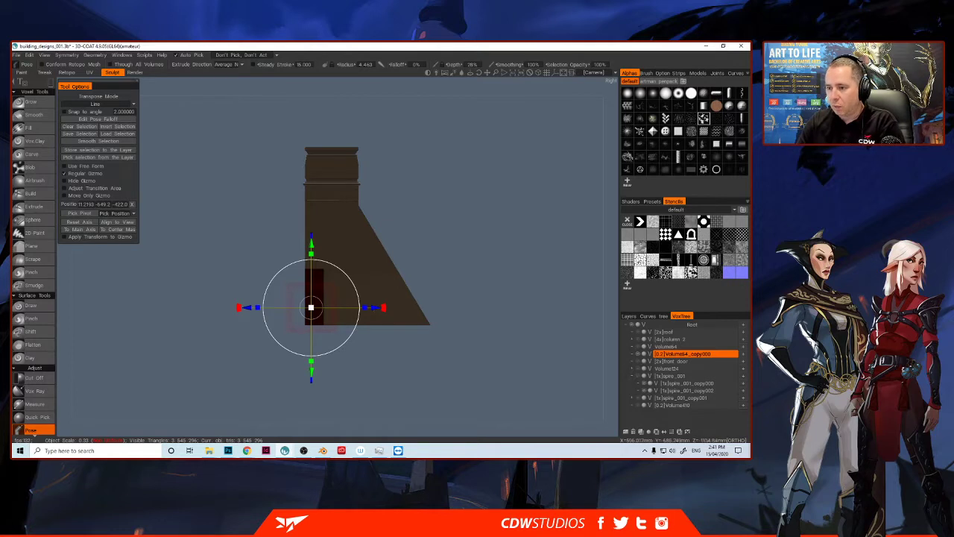
{"action": "left_click_drag", "start_coordinate": [367, 313], "coordinate": [318, 307]}
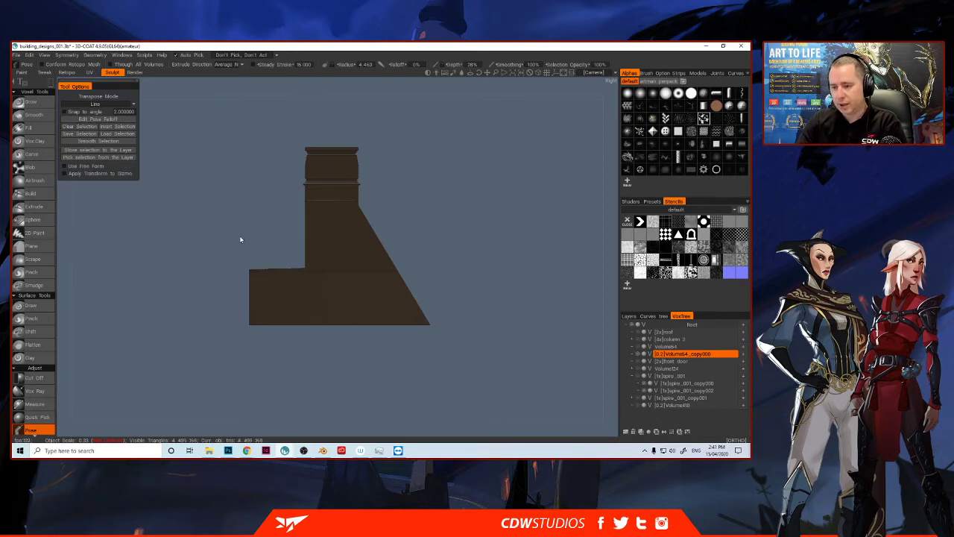
{"action": "key", "text": "space"}
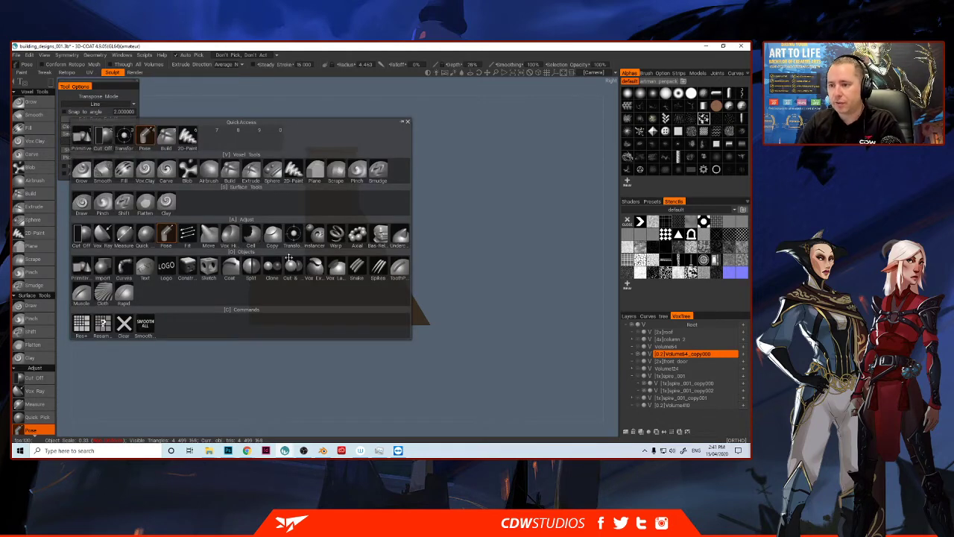
{"action": "left_click", "coordinate": [103, 137]}
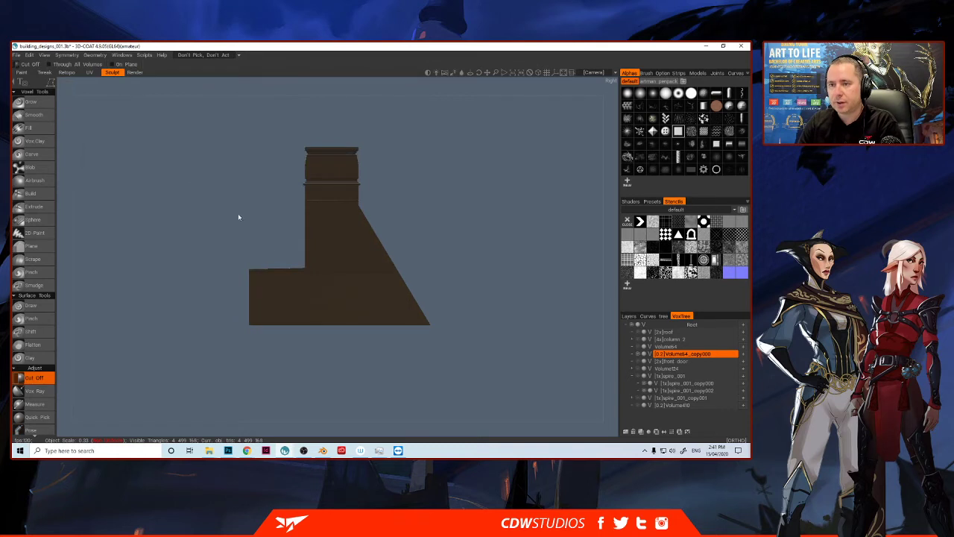
Step: Cut away the protruding lower-left block diagonally and zoom in on the tower's front
{"action": "left_click", "coordinate": [305, 271]}
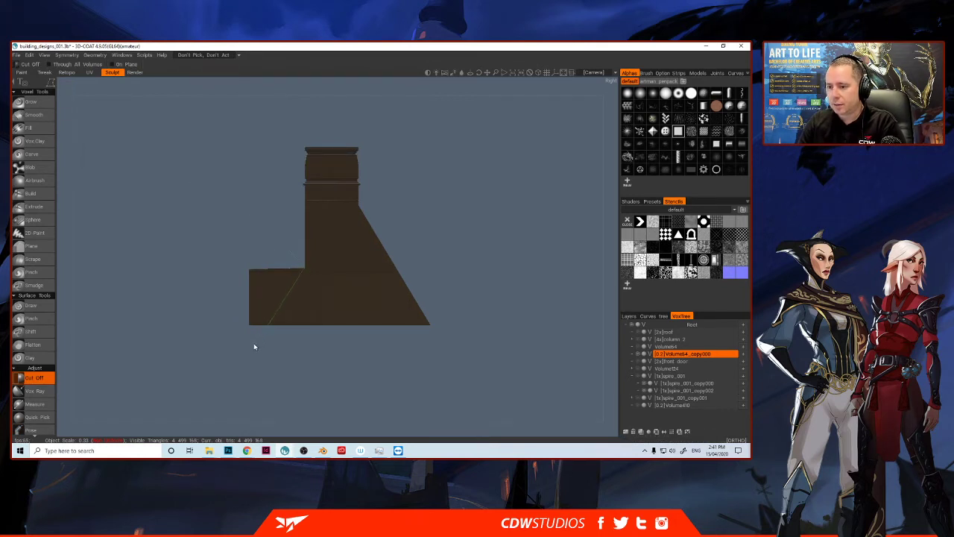
{"action": "key", "text": "Return"}
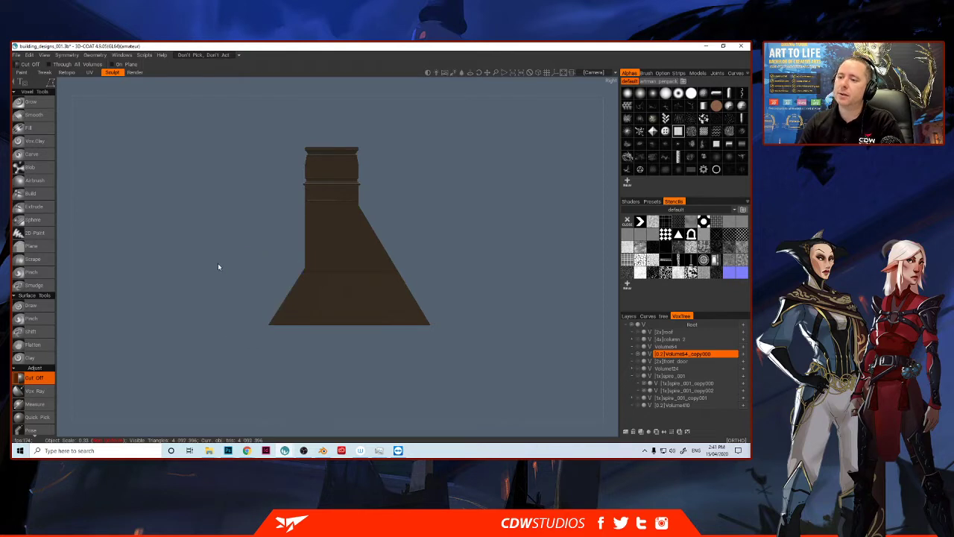
{"action": "left_click_drag", "start_coordinate": [220, 254], "coordinate": [192, 258]}
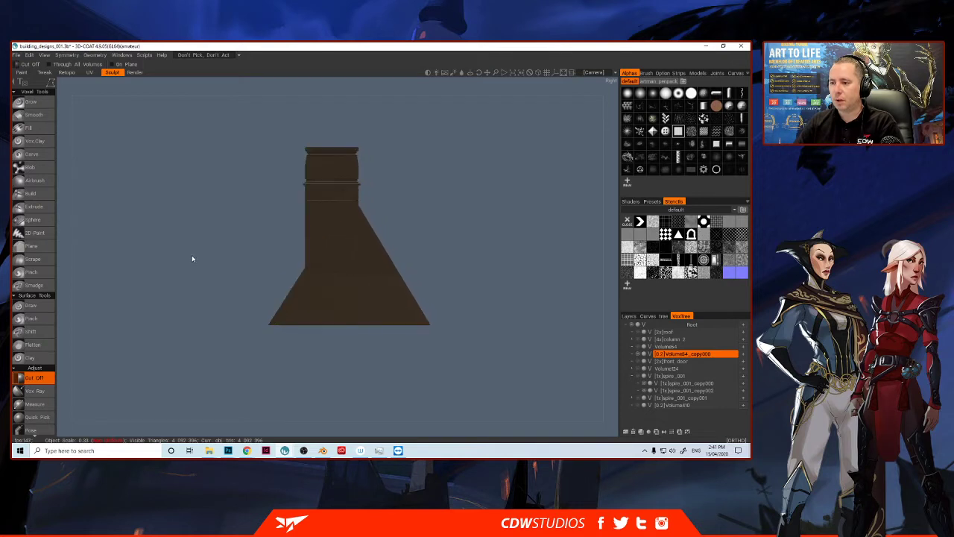
{"action": "left_click_drag", "start_coordinate": [257, 241], "coordinate": [281, 273]}
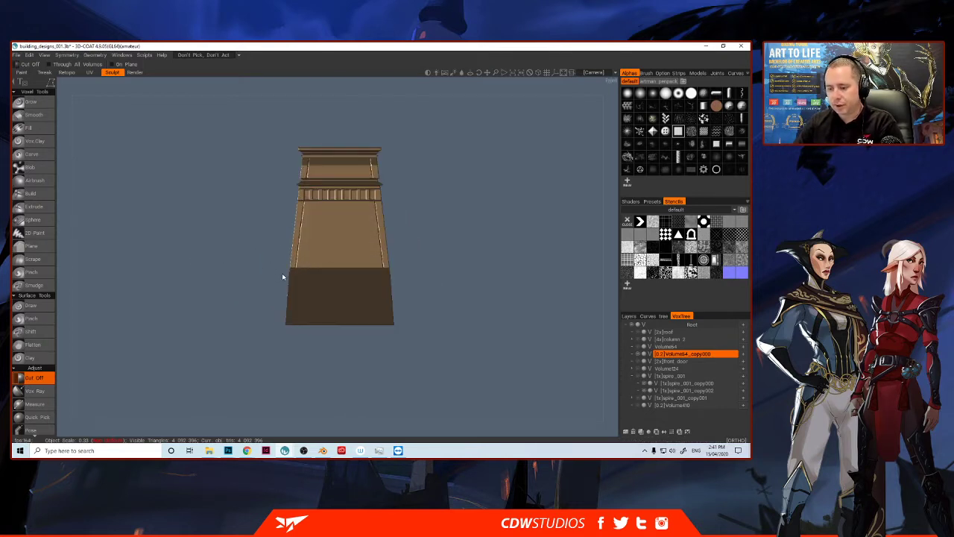
{"action": "right_click_drag", "start_coordinate": [307, 251], "coordinate": [281, 328], "text": "alt"}
{"action": "right_click_drag", "start_coordinate": [299, 260], "coordinate": [288, 294], "text": "alt"}
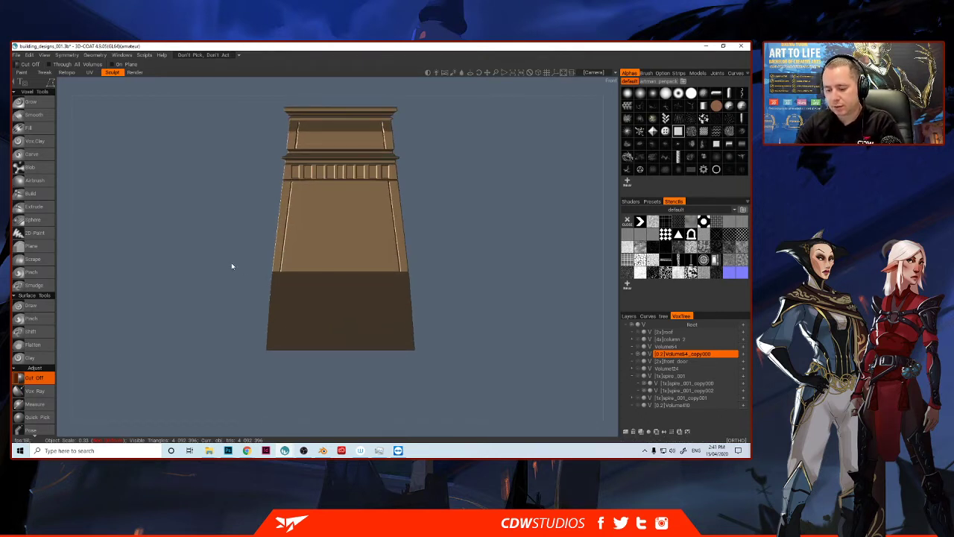
Step: Mark a Cut Off line along the top edge of the dark band
{"action": "key", "text": "space"}
{"action": "key", "text": "space"}
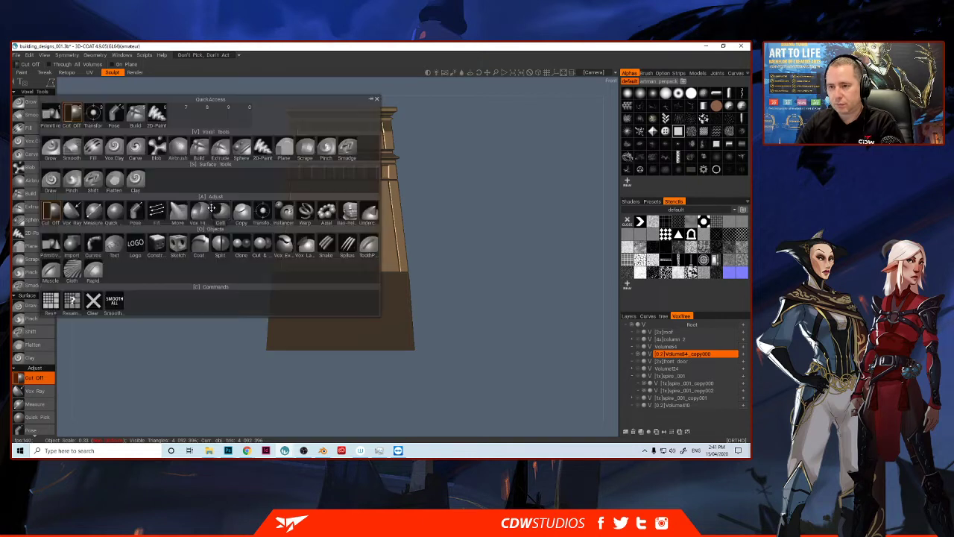
{"action": "left_click", "coordinate": [75, 114]}
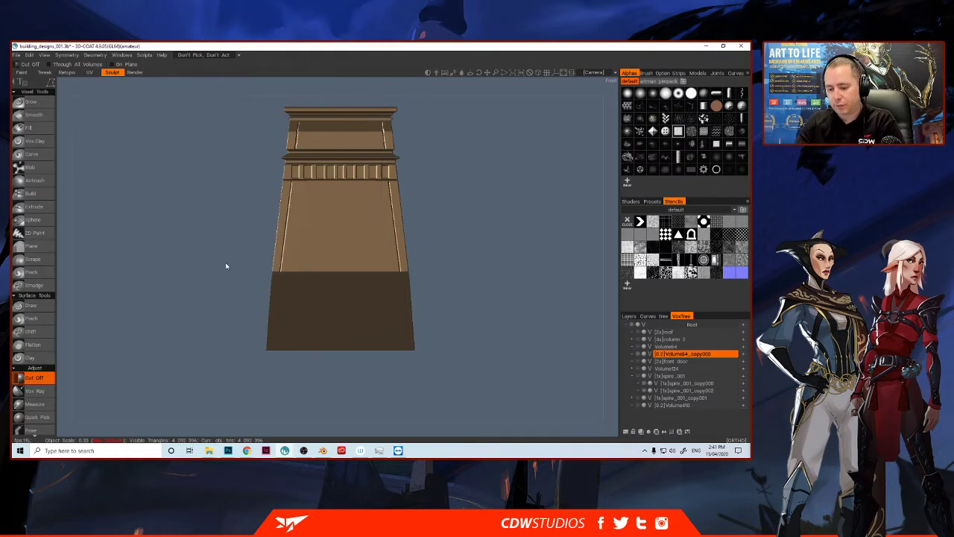
{"action": "key", "text": "space"}
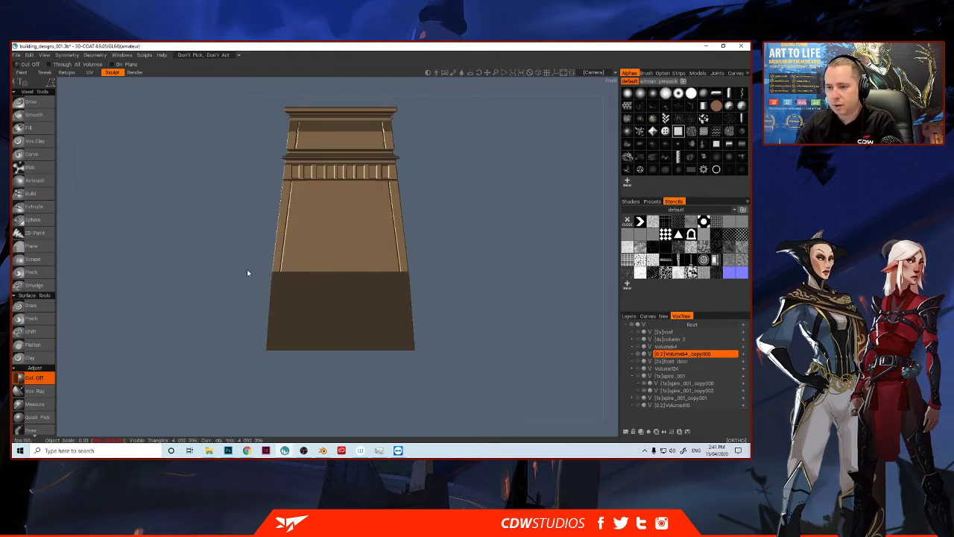
{"action": "key", "text": "space"}
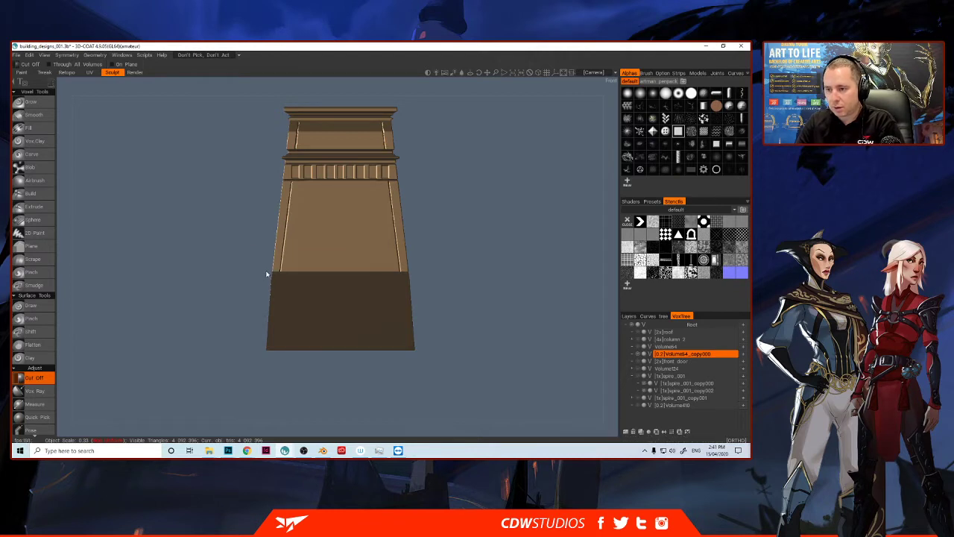
{"action": "left_click_drag", "start_coordinate": [267, 274], "coordinate": [415, 275]}
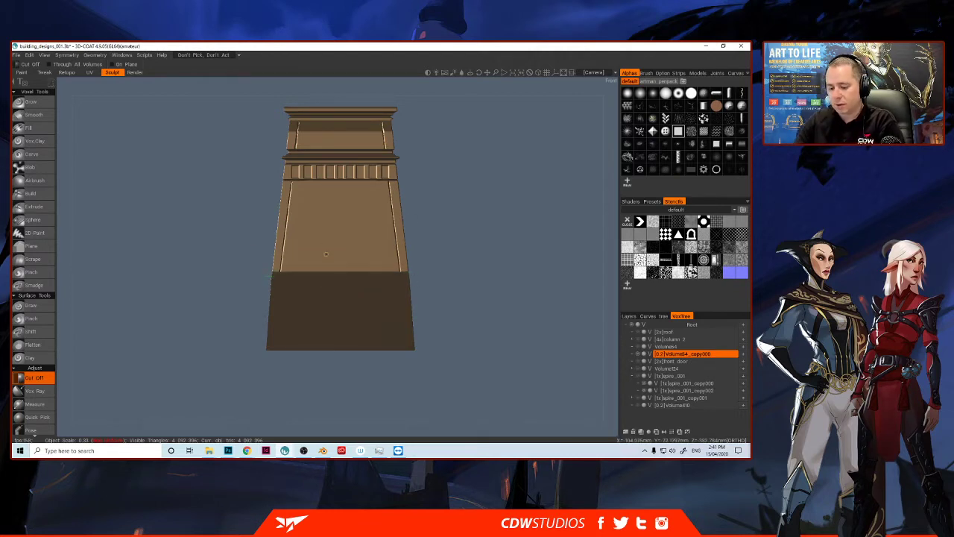
Step: Enable symmetry, show the symmetry plane and centre it on the column's bounding box
{"action": "key", "text": "s"}
{"action": "left_click", "coordinate": [274, 229]}
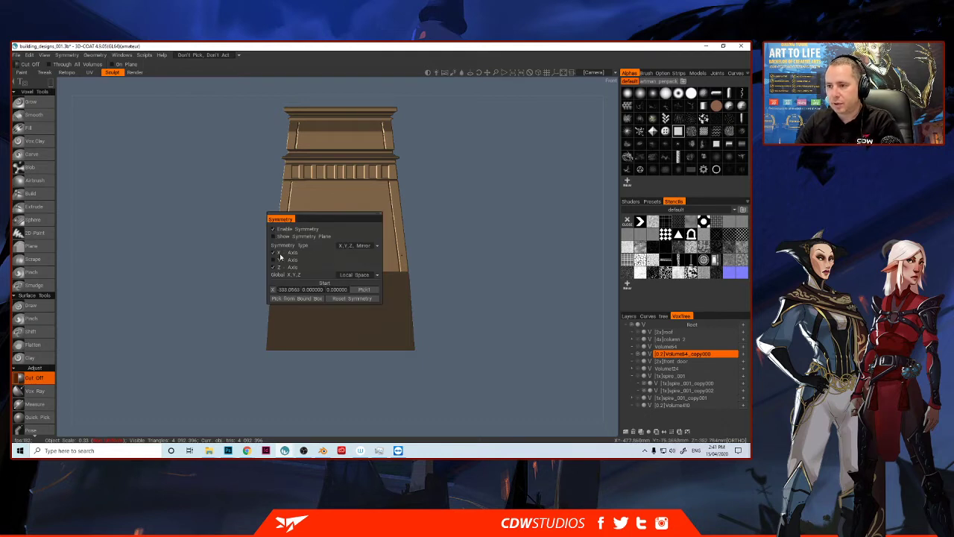
{"action": "left_click", "coordinate": [274, 236]}
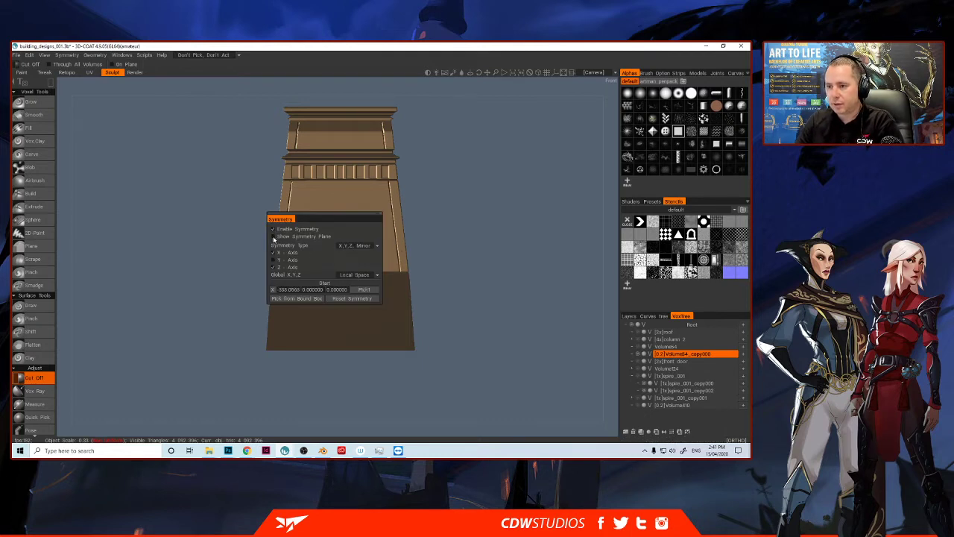
{"action": "left_click", "coordinate": [308, 299]}
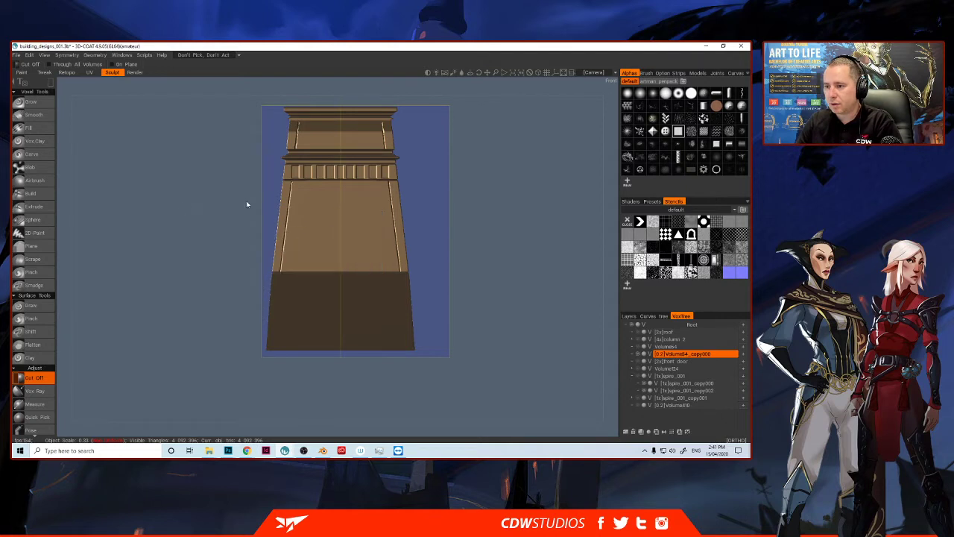
Step: From the side profile, cut two thin horizontal lines across the column base
{"action": "left_click_drag", "start_coordinate": [277, 282], "coordinate": [199, 277], "text": "alt"}
{"action": "left_click_drag", "start_coordinate": [290, 274], "coordinate": [422, 277]}
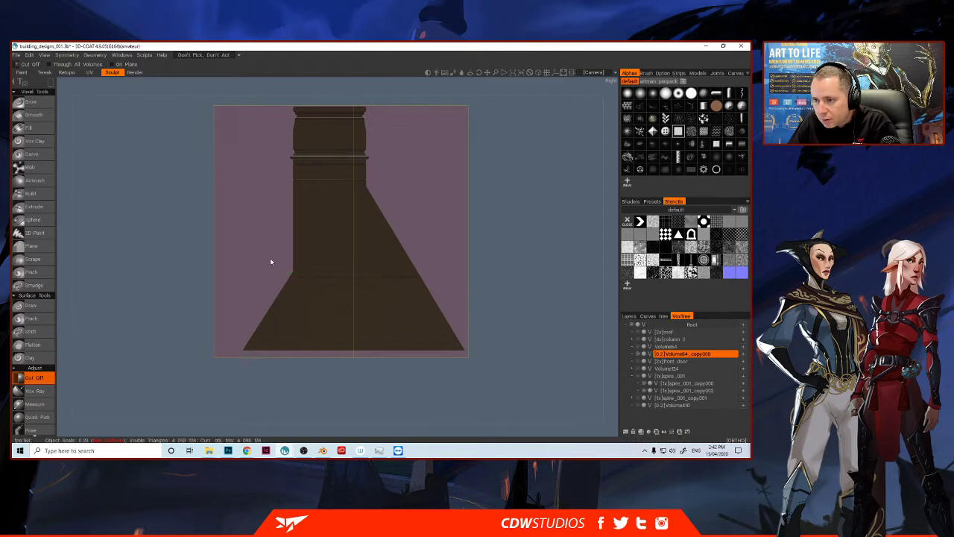
{"action": "left_click_drag", "start_coordinate": [251, 265], "coordinate": [256, 283], "text": "alt"}
{"action": "left_click_drag", "start_coordinate": [340, 290], "coordinate": [223, 290], "text": "alt"}
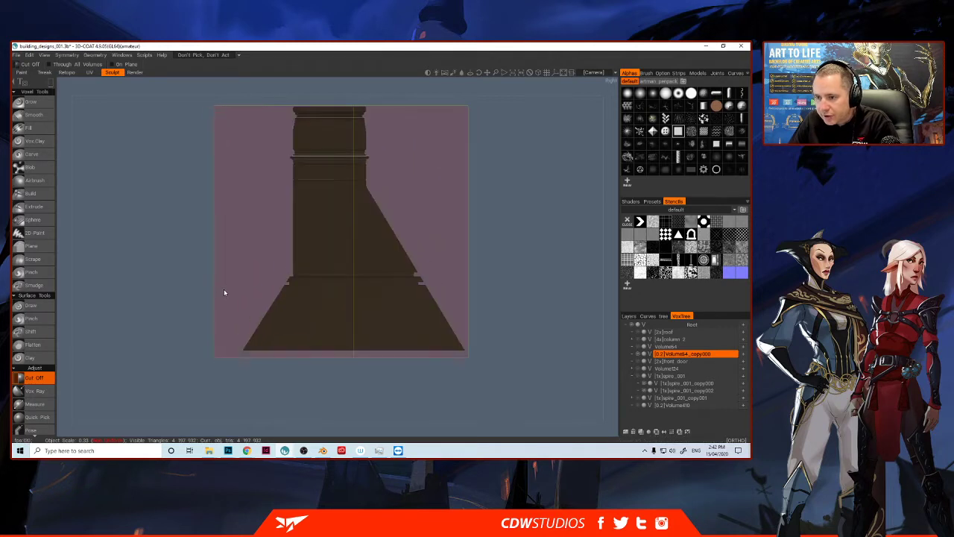
{"action": "left_click_drag", "start_coordinate": [288, 282], "coordinate": [425, 286]}
{"action": "left_click_drag", "start_coordinate": [231, 245], "coordinate": [338, 263]}
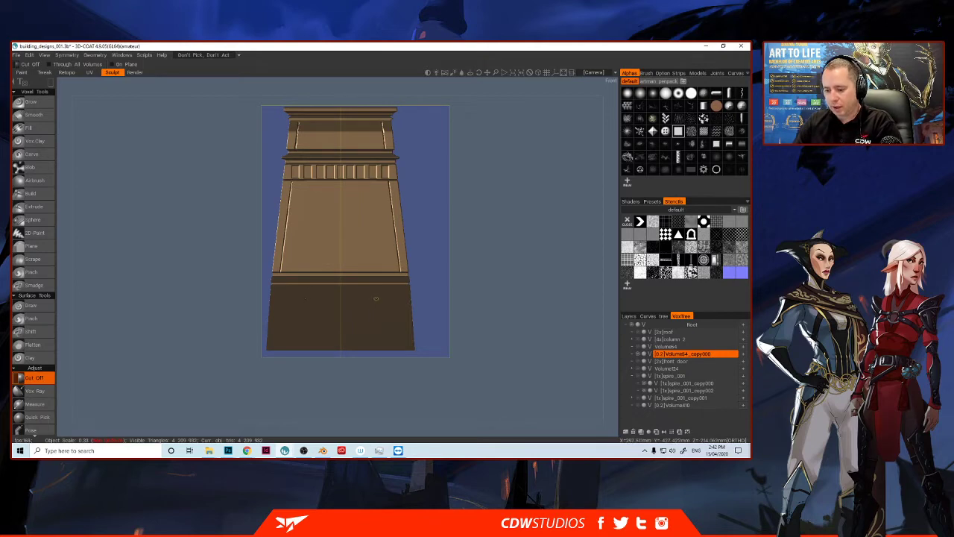
Step: Select the Build tool and set its stroke mode to straight line
{"action": "key", "text": "space"}
{"action": "key", "text": "space"}
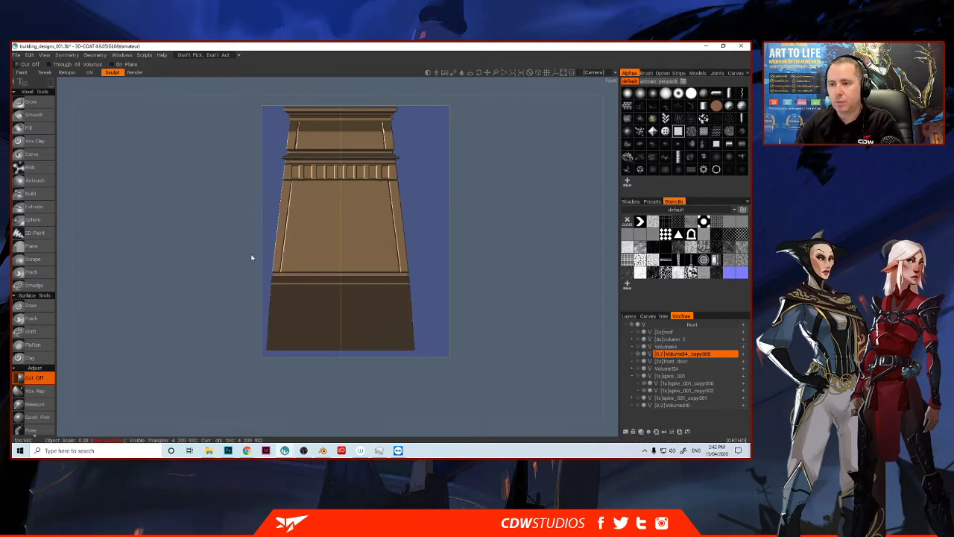
{"action": "key", "text": "space"}
{"action": "left_click", "coordinate": [106, 140]}
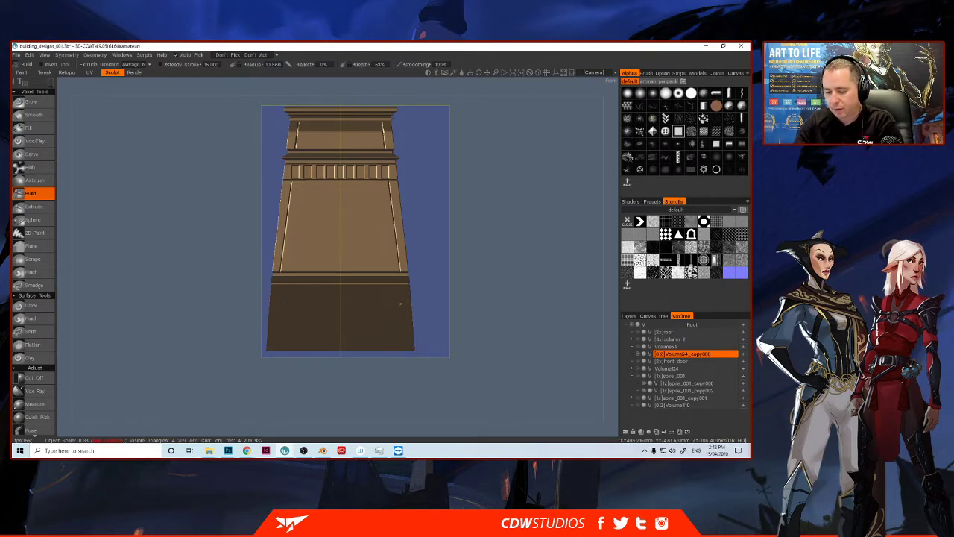
{"action": "key", "text": "space"}
{"action": "left_click", "coordinate": [341, 298]}
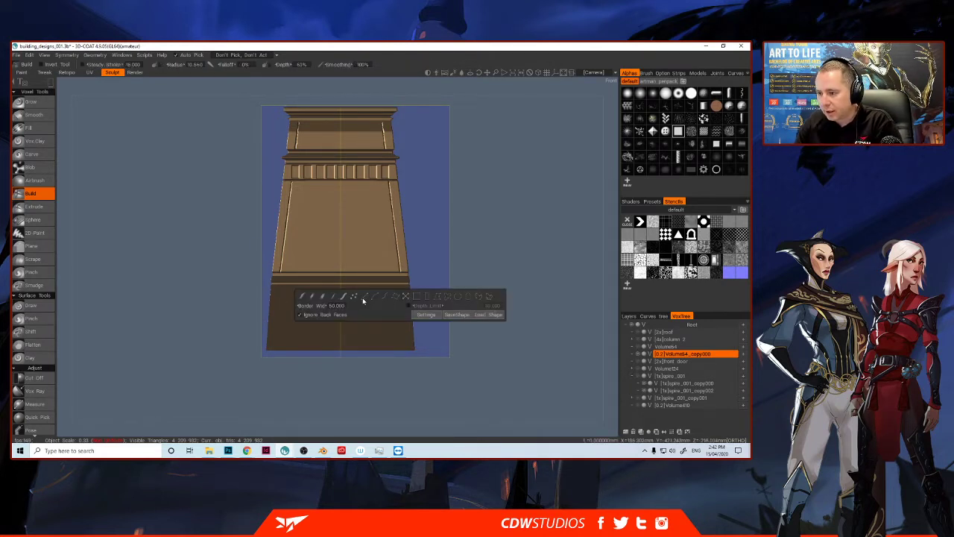
Step: Draw mirrored diagonal lines down the lower-right and lower-left corners of the base
{"action": "mouse_move", "coordinate": [401, 287]}
{"action": "left_mouse_down"}
{"action": "mouse_move", "coordinate": [405, 348]}
{"action": "mouse_move", "coordinate": [390, 348]}
{"action": "mouse_move", "coordinate": [403, 288]}
{"action": "left_mouse_up"}
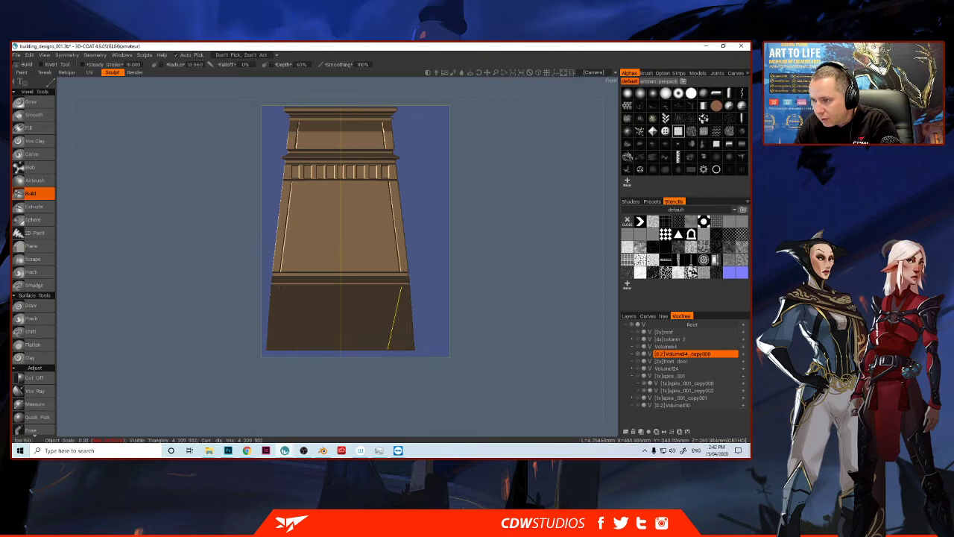
{"action": "left_click", "coordinate": [401, 287]}
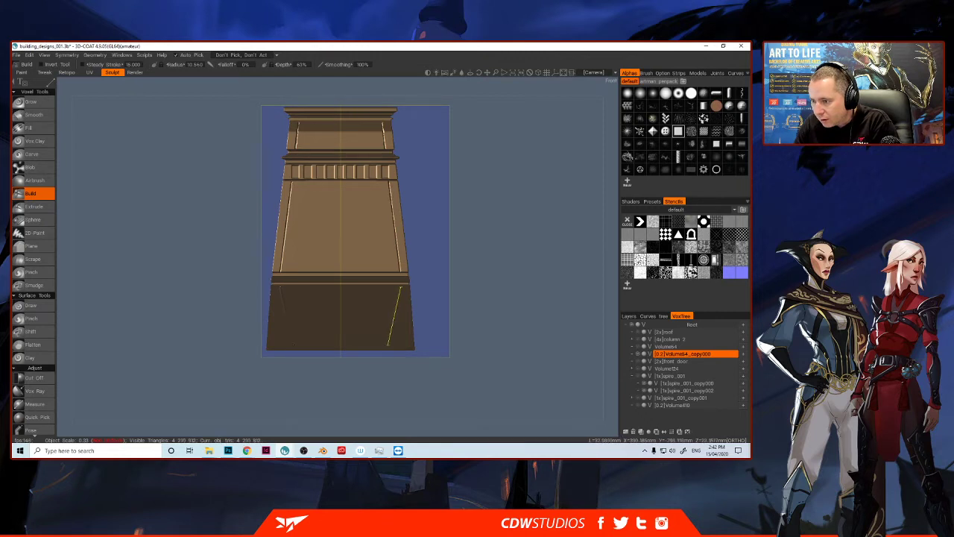
{"action": "left_click", "coordinate": [388, 346]}
{"action": "left_click", "coordinate": [400, 287]}
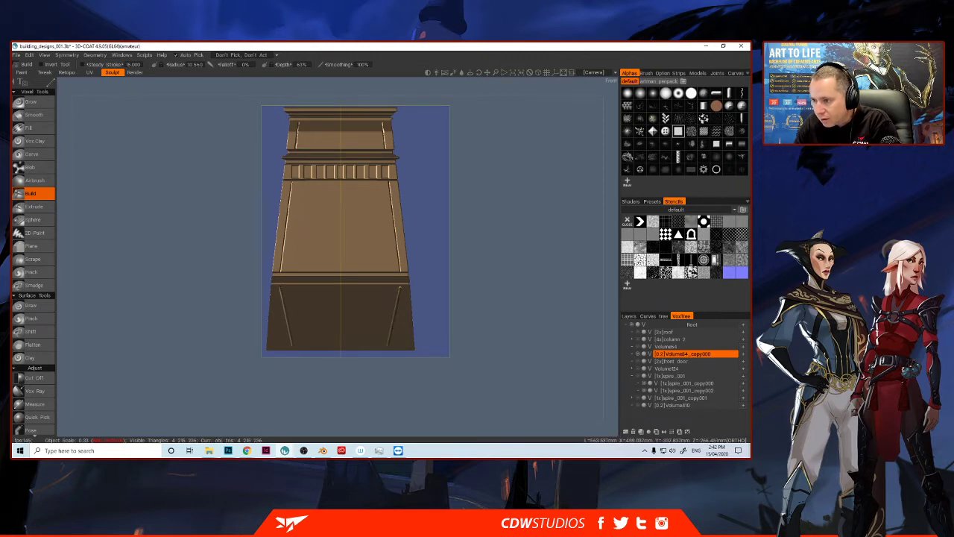
{"action": "left_click_drag", "start_coordinate": [385, 348], "coordinate": [388, 355]}
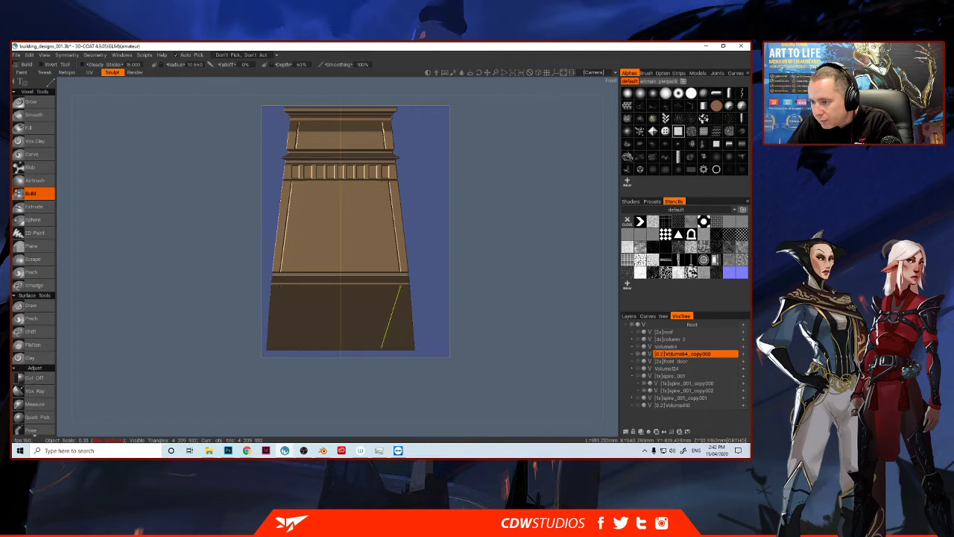
{"action": "left_click", "coordinate": [400, 285]}
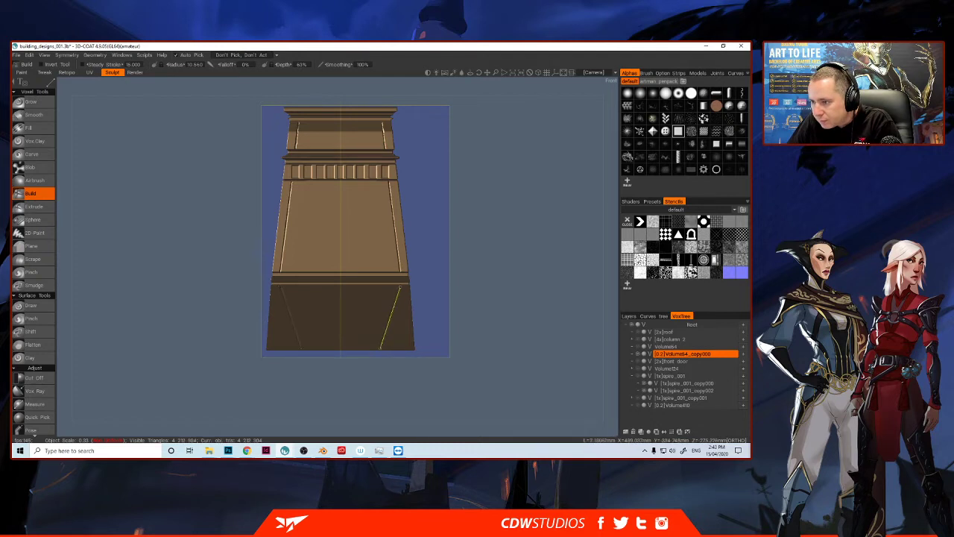
{"action": "left_click", "coordinate": [400, 288]}
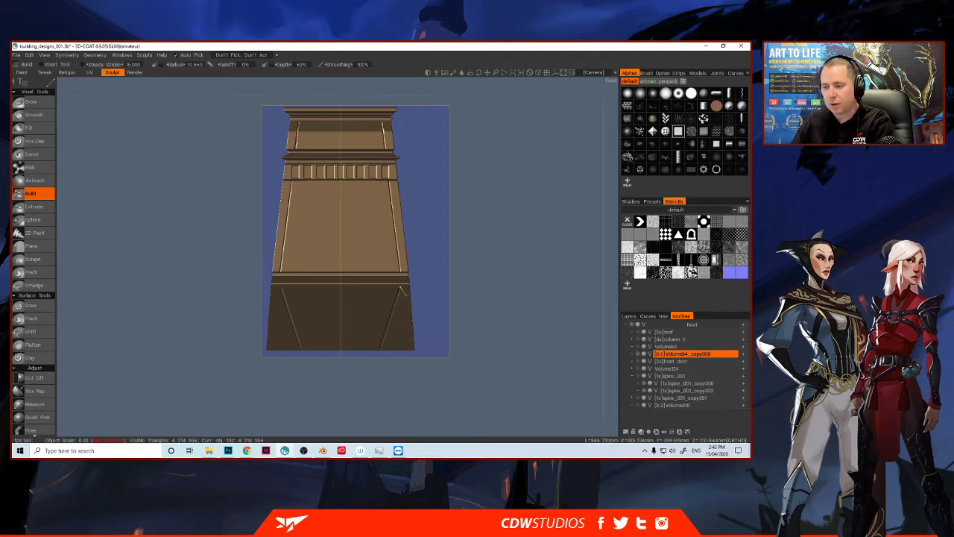
{"action": "left_click_drag", "start_coordinate": [407, 295], "coordinate": [245, 270], "text": "alt+shift"}
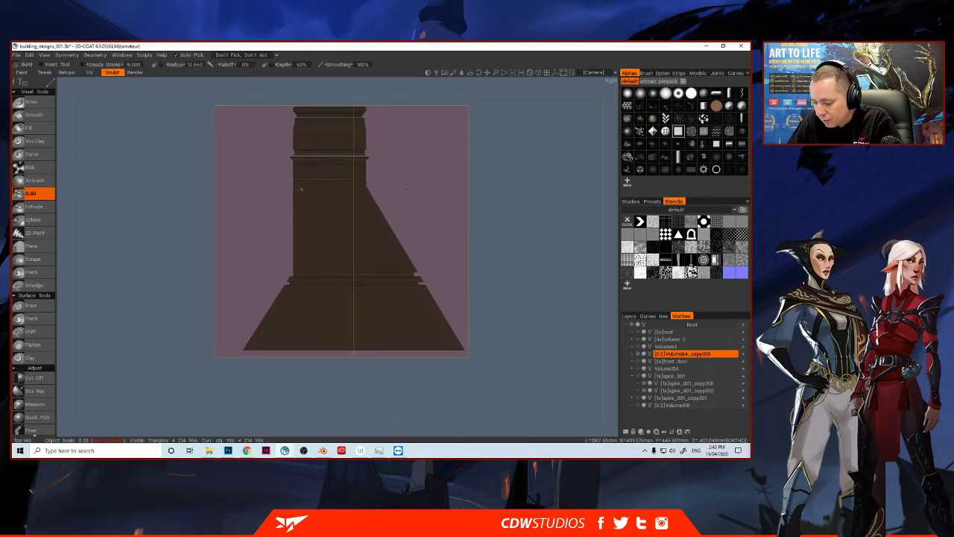
Step: Draw thin vertical line details down the pylon's upper tapered side
{"action": "mouse_move", "coordinate": [302, 182]}
{"action": "left_mouse_down"}
{"action": "mouse_move", "coordinate": [303, 273]}
{"action": "mouse_move", "coordinate": [302, 184]}
{"action": "left_mouse_up"}
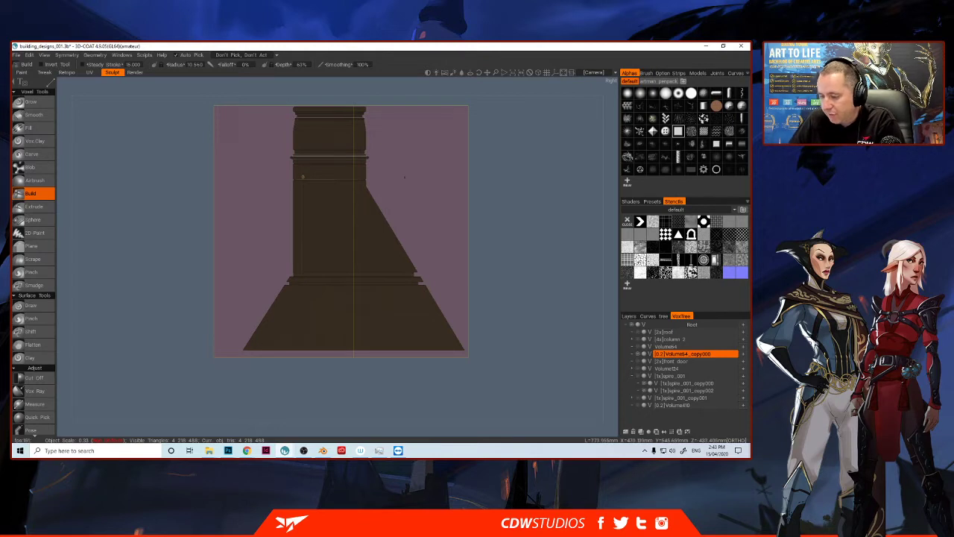
{"action": "left_click_drag", "start_coordinate": [302, 176], "coordinate": [302, 178]}
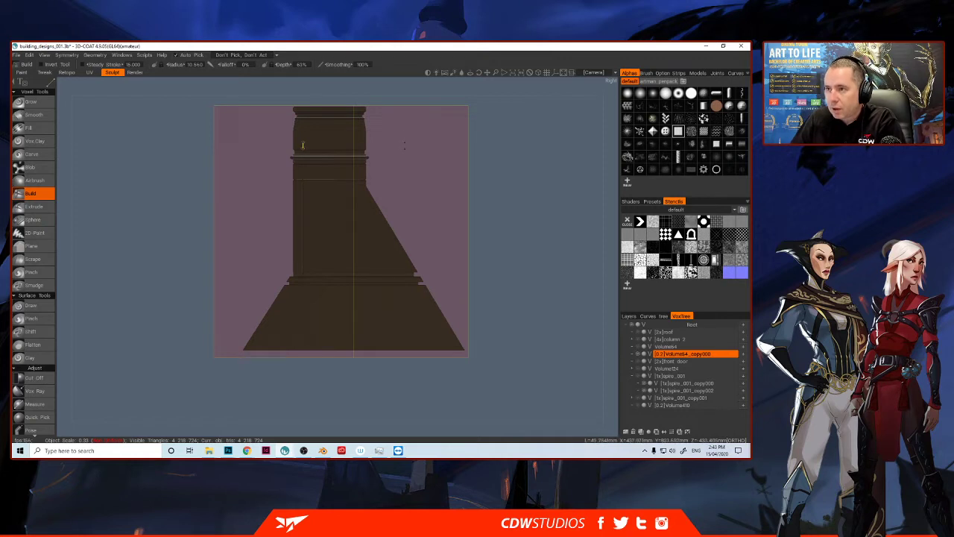
{"action": "left_click_drag", "start_coordinate": [303, 143], "coordinate": [303, 121]}
{"action": "mouse_move", "coordinate": [304, 121]}
{"action": "left_mouse_down"}
{"action": "mouse_move", "coordinate": [304, 142]}
{"action": "mouse_move", "coordinate": [303, 122]}
{"action": "left_mouse_up"}
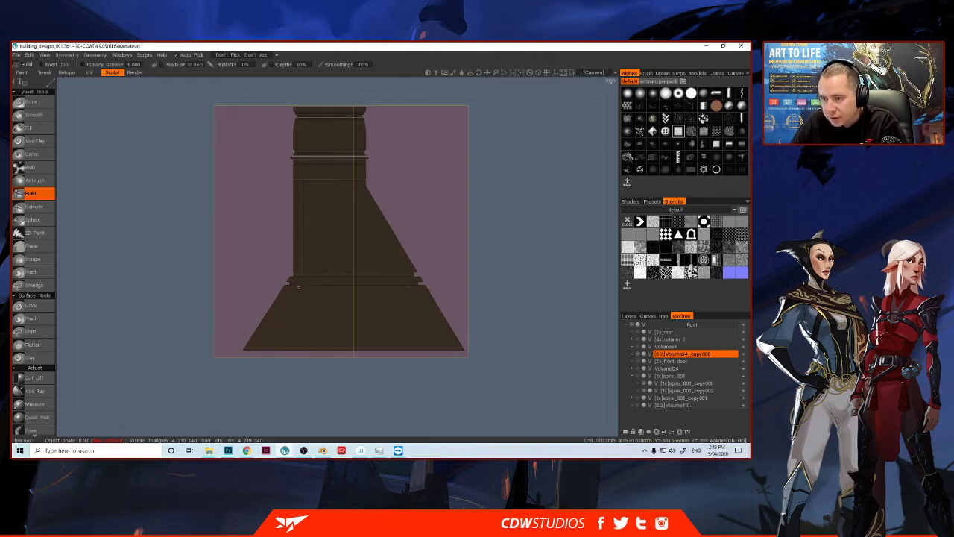
Step: Raise diagonal ridges across the lower base panels and upper body slope
{"action": "mouse_move", "coordinate": [291, 291]}
{"action": "left_mouse_down"}
{"action": "mouse_move", "coordinate": [258, 347]}
{"action": "mouse_move", "coordinate": [298, 286]}
{"action": "mouse_move", "coordinate": [294, 315]}
{"action": "left_mouse_up"}
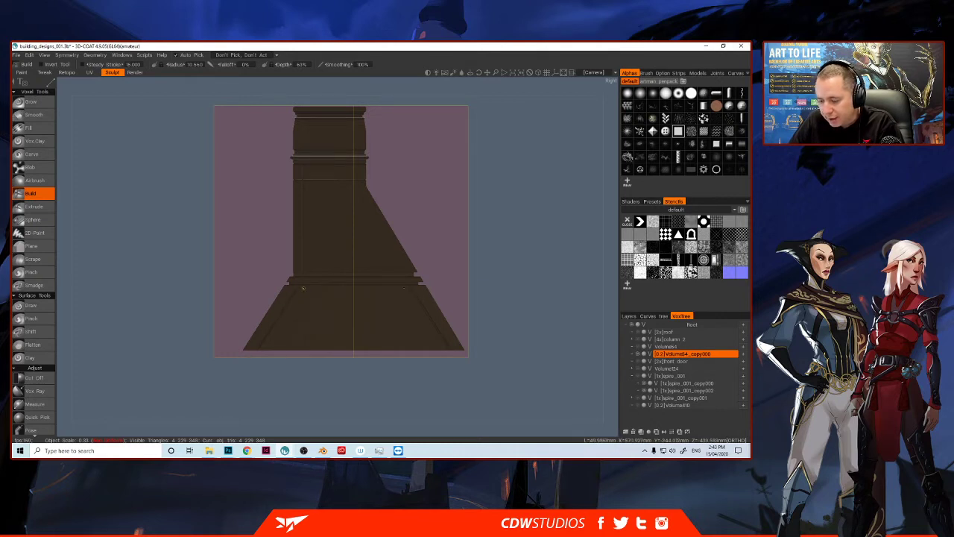
{"action": "mouse_move", "coordinate": [304, 287]}
{"action": "left_mouse_down"}
{"action": "mouse_move", "coordinate": [297, 301]}
{"action": "mouse_move", "coordinate": [315, 345]}
{"action": "mouse_move", "coordinate": [294, 305]}
{"action": "mouse_move", "coordinate": [306, 287]}
{"action": "mouse_move", "coordinate": [305, 326]}
{"action": "mouse_move", "coordinate": [315, 305]}
{"action": "left_mouse_up"}
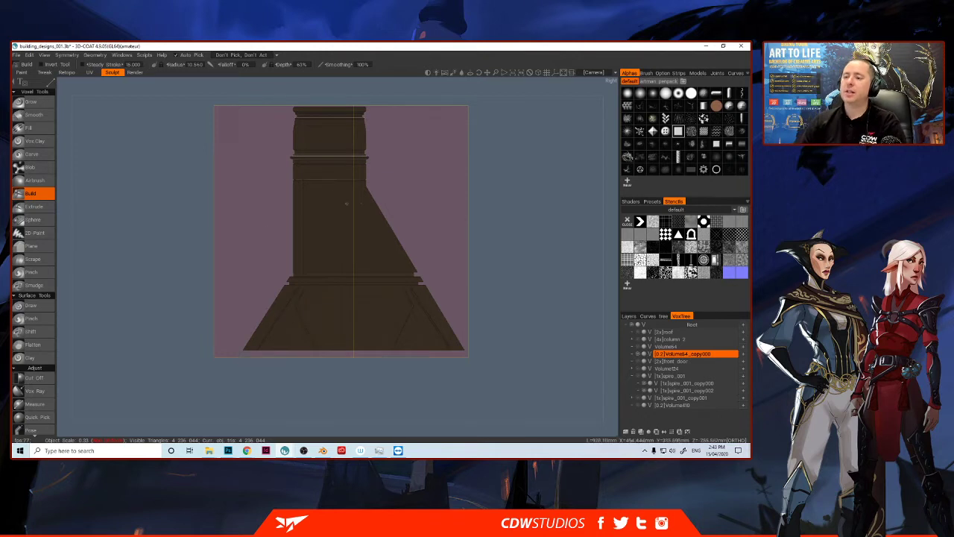
{"action": "mouse_move", "coordinate": [308, 271]}
{"action": "left_mouse_down"}
{"action": "mouse_move", "coordinate": [311, 220]}
{"action": "mouse_move", "coordinate": [316, 245]}
{"action": "mouse_move", "coordinate": [306, 182]}
{"action": "mouse_move", "coordinate": [368, 261]}
{"action": "mouse_move", "coordinate": [363, 190]}
{"action": "left_mouse_up"}
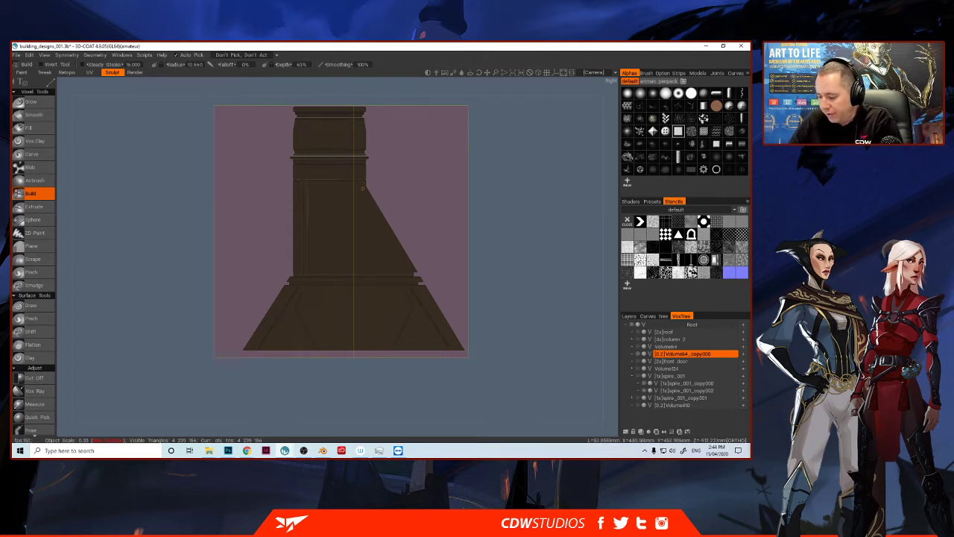
{"action": "mouse_move", "coordinate": [362, 188]}
{"action": "left_mouse_down"}
{"action": "mouse_move", "coordinate": [410, 270]}
{"action": "mouse_move", "coordinate": [363, 195]}
{"action": "left_mouse_up"}
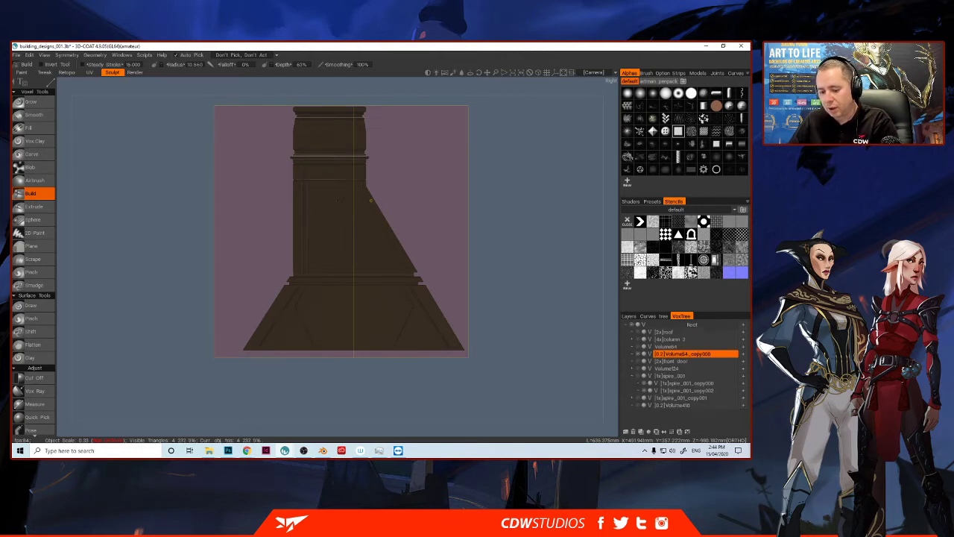
{"action": "right_click", "coordinate": [372, 200]}
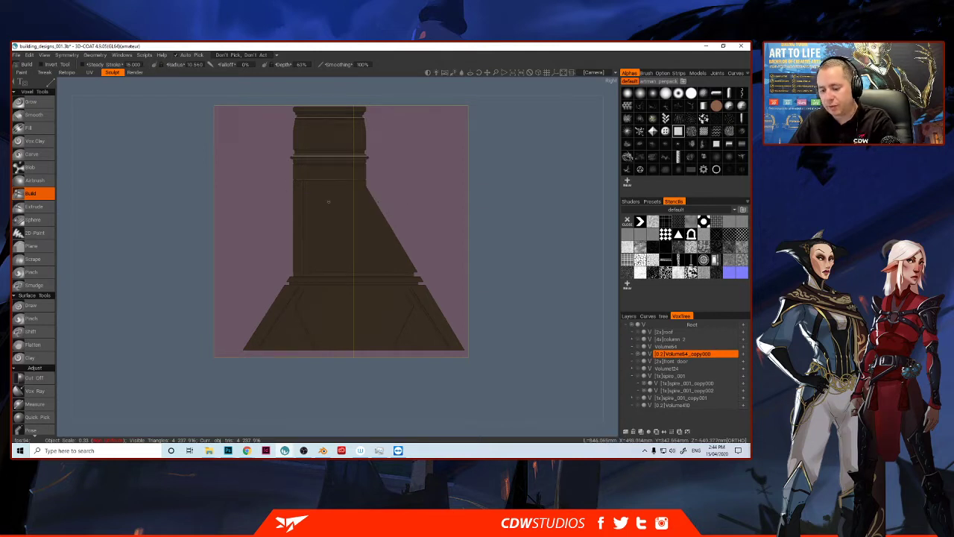
{"action": "right_click", "coordinate": [328, 202]}
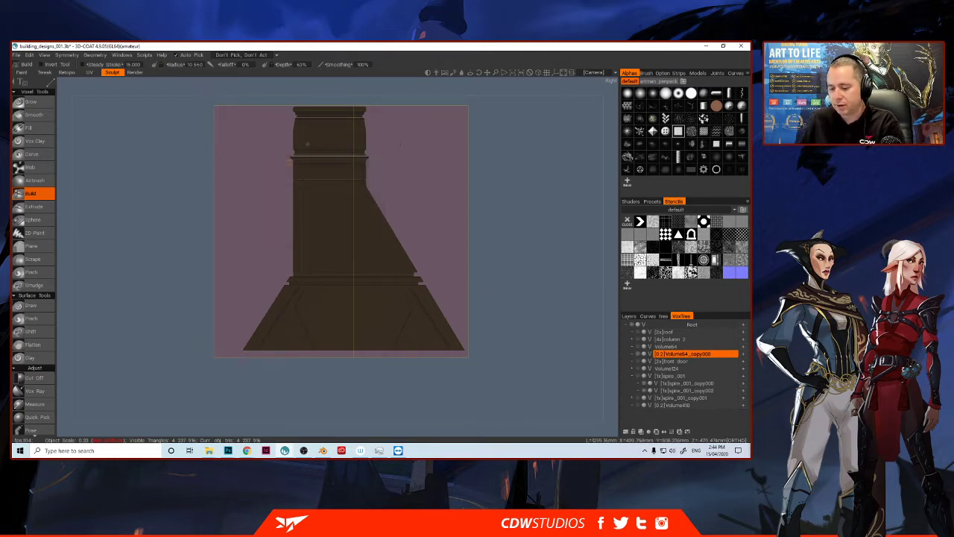
{"action": "key", "text": "s"}
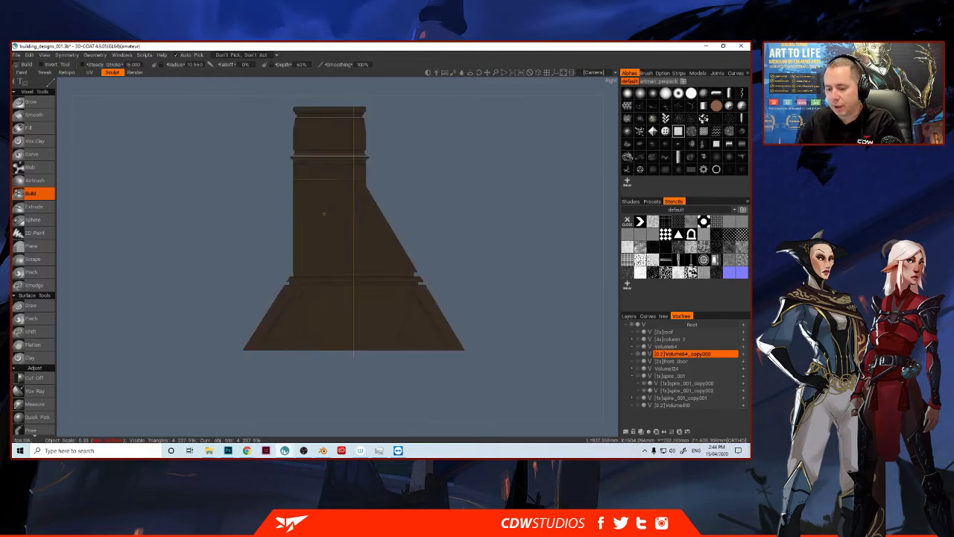
Step: Turn X-axis symmetry back on and lay a diagonal ridge down the sloped body
{"action": "left_click", "coordinate": [68, 55]}
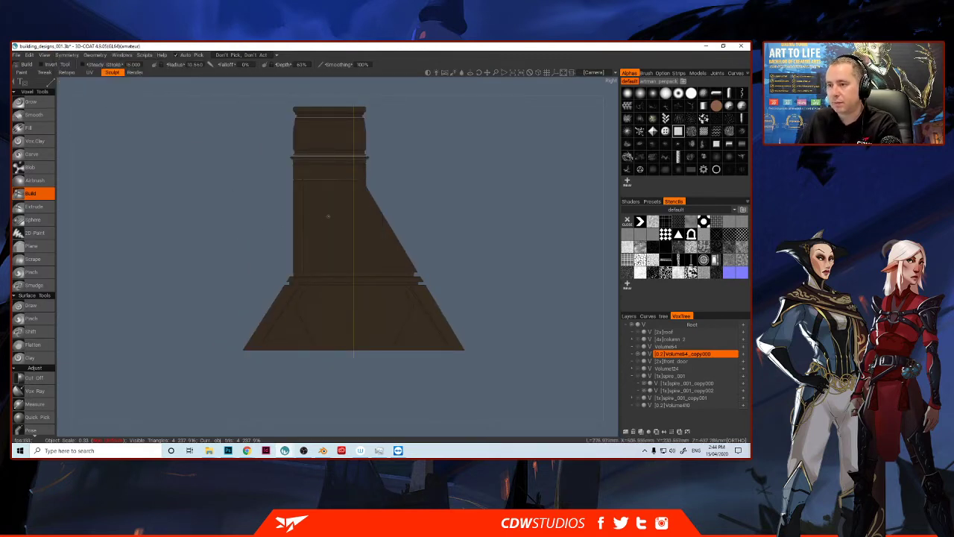
{"action": "key", "text": "s"}
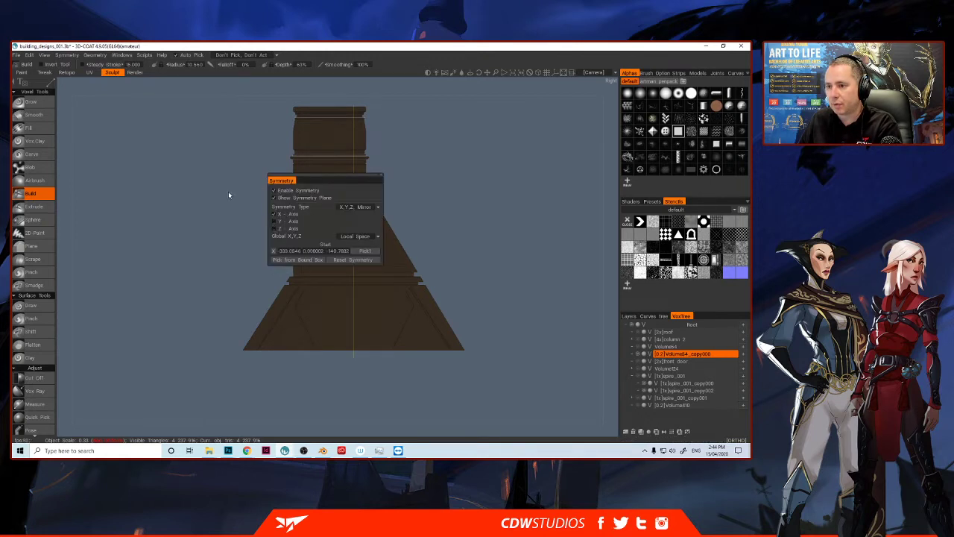
{"action": "key", "text": "s"}
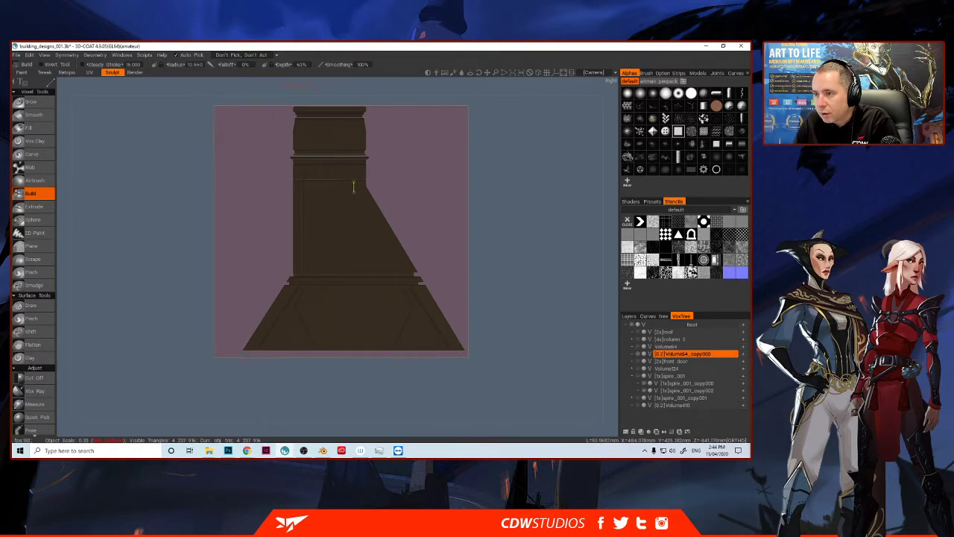
{"action": "left_click_drag", "start_coordinate": [354, 192], "coordinate": [402, 273]}
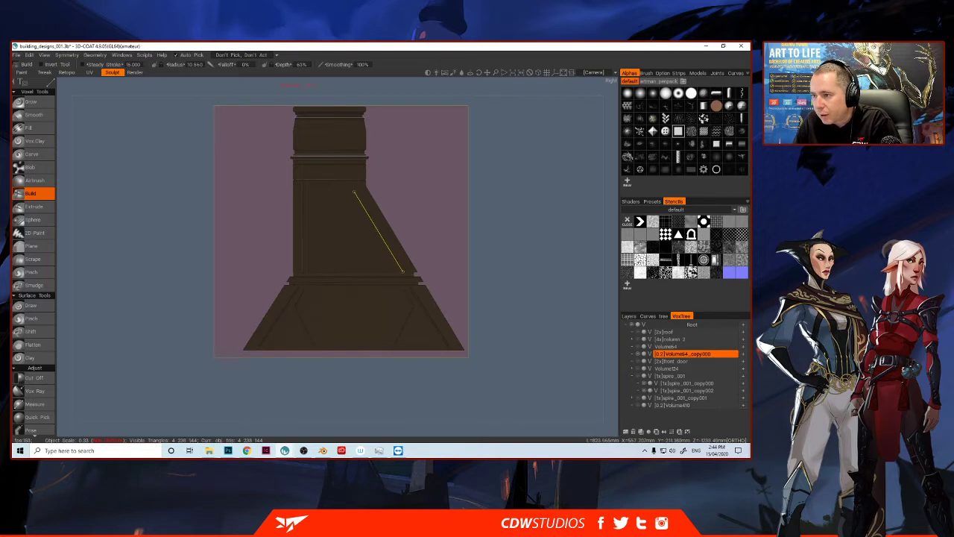
{"action": "left_click", "coordinate": [354, 192]}
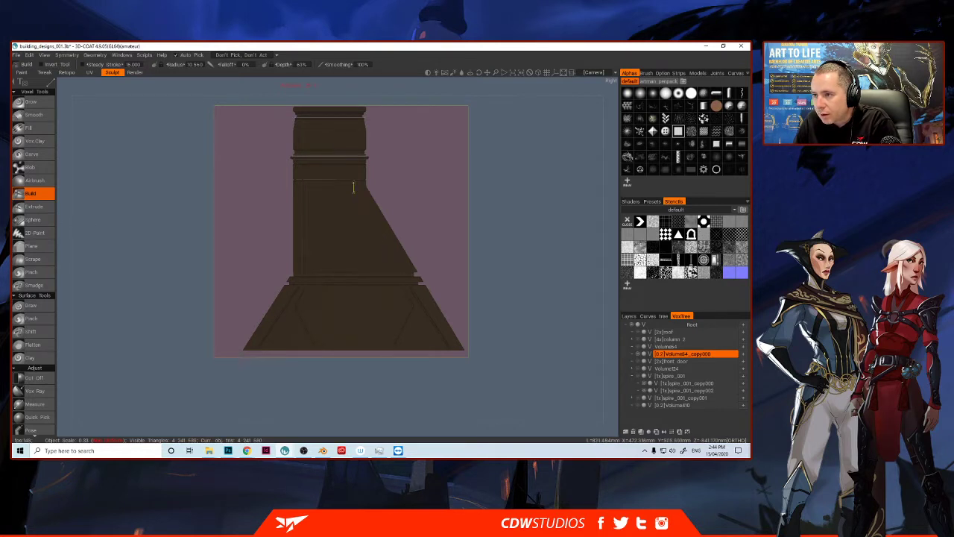
{"action": "left_click_drag", "start_coordinate": [354, 193], "coordinate": [385, 249]}
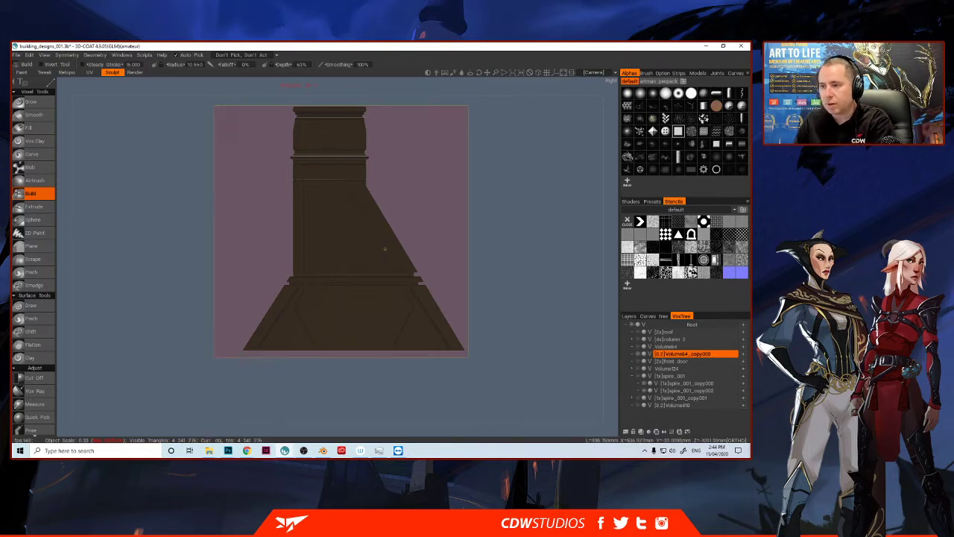
Step: Add short strips on the upper body and another diagonal ridge along the slope
{"action": "left_click_drag", "start_coordinate": [353, 177], "coordinate": [352, 168]}
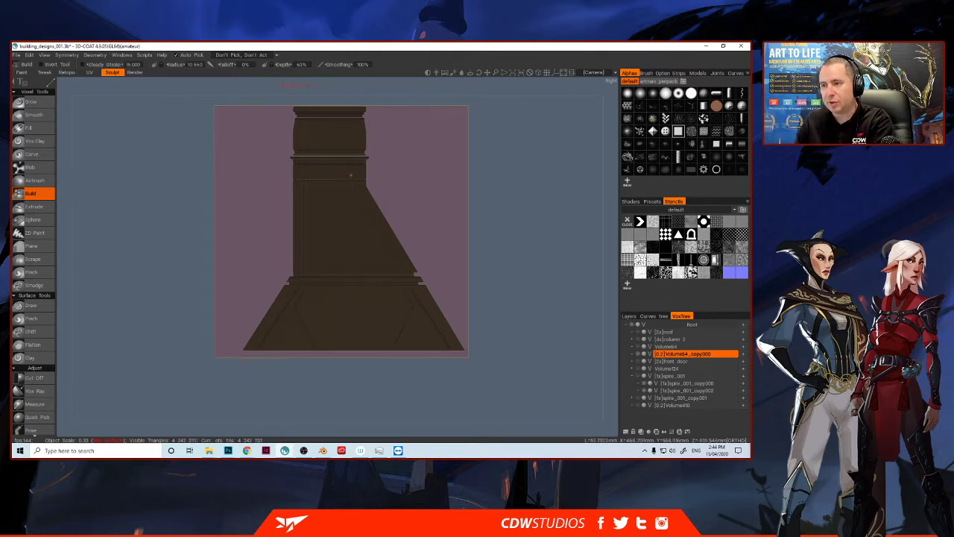
{"action": "left_click_drag", "start_coordinate": [352, 148], "coordinate": [354, 127]}
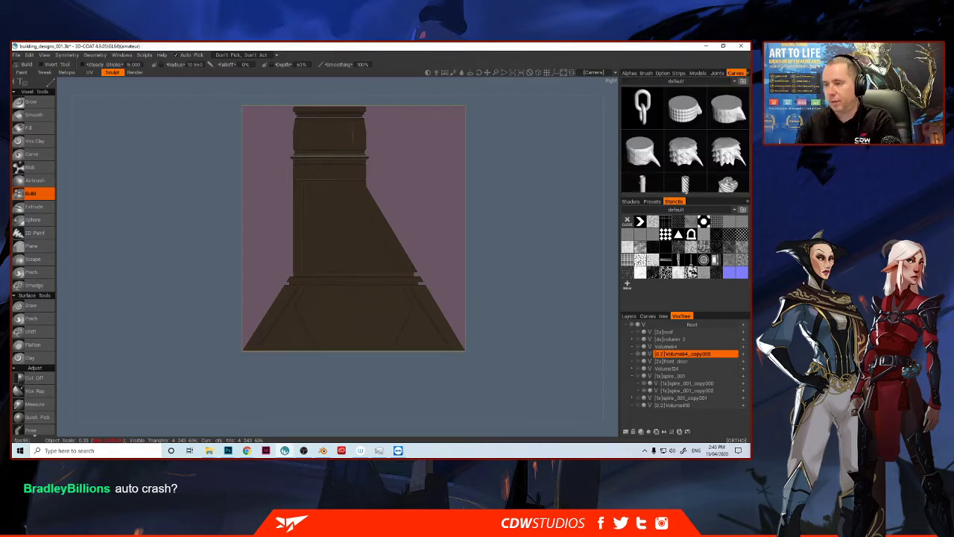
{"action": "mouse_move", "coordinate": [280, 230]}
{"action": "left_mouse_down"}
{"action": "mouse_move", "coordinate": [249, 235]}
{"action": "mouse_move", "coordinate": [290, 234]}
{"action": "left_mouse_up"}
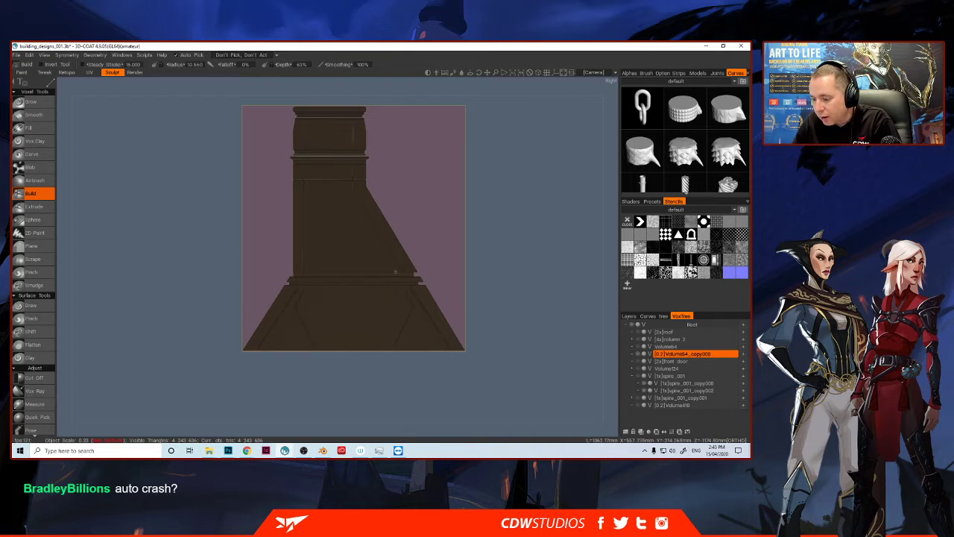
{"action": "left_click", "coordinate": [394, 268]}
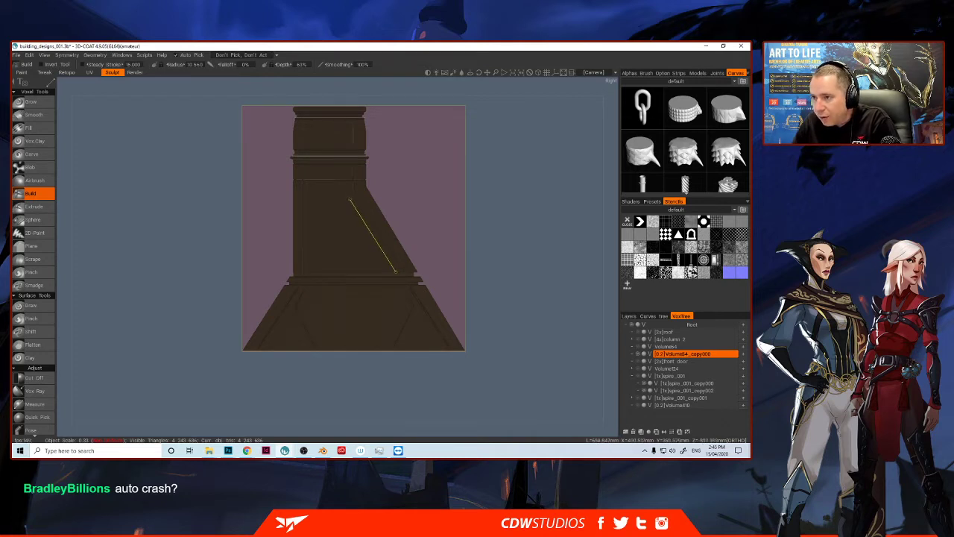
{"action": "left_click", "coordinate": [349, 196]}
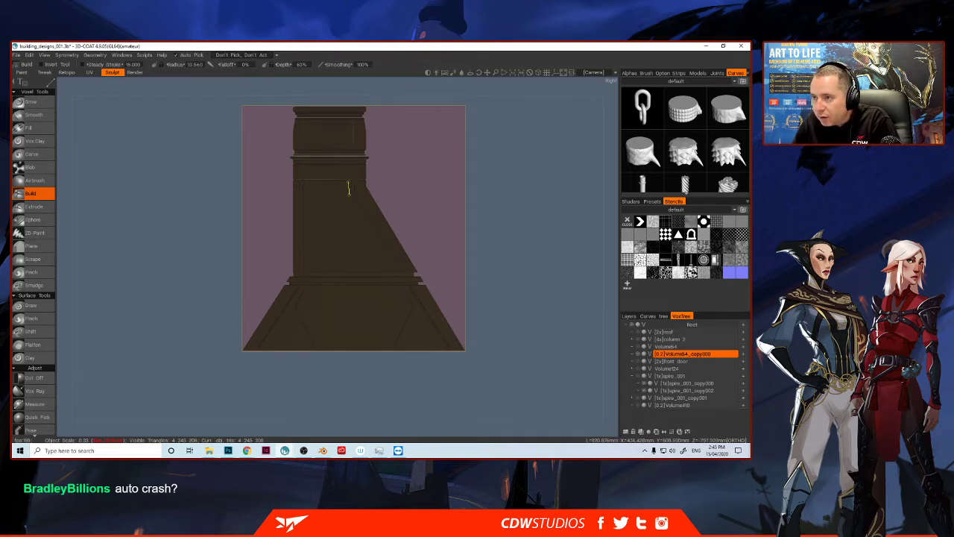
{"action": "left_click", "coordinate": [349, 196]}
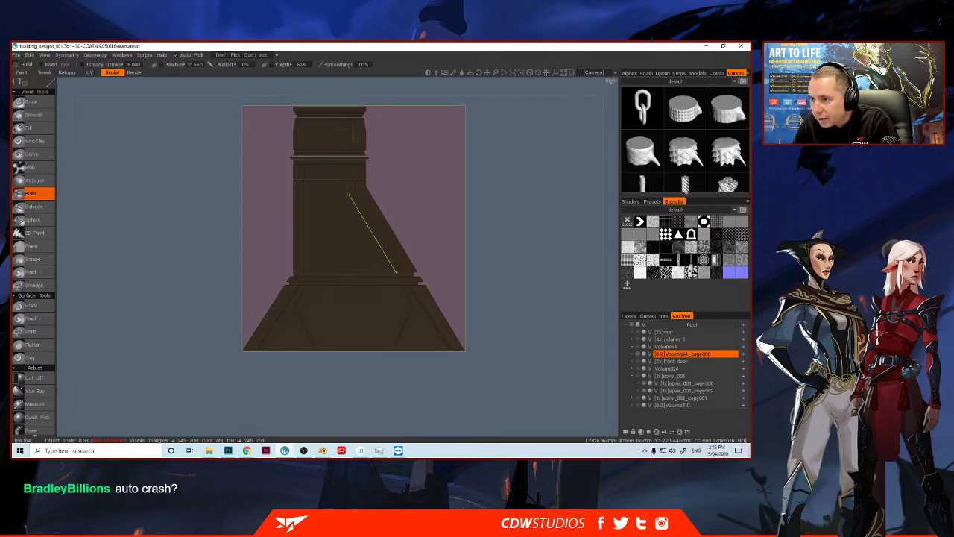
{"action": "left_click", "coordinate": [394, 271]}
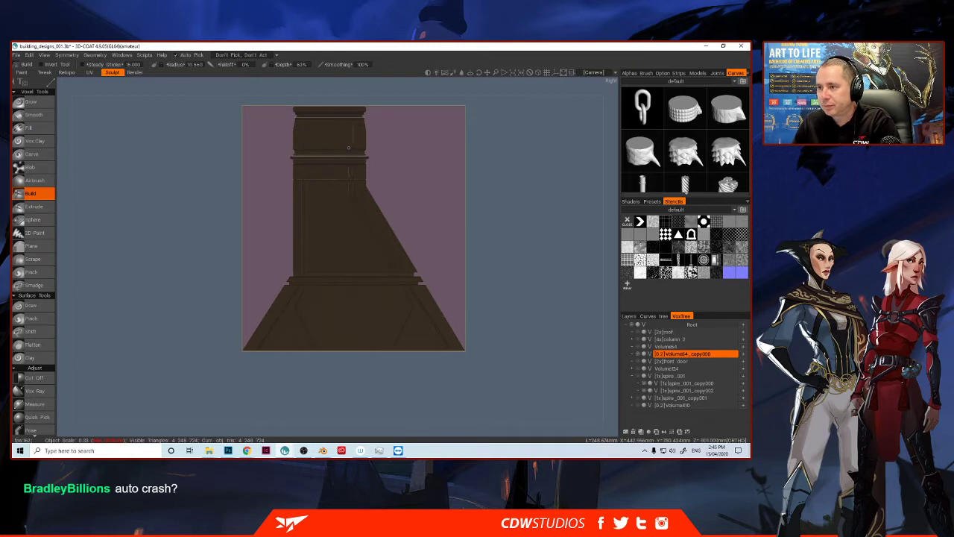
Step: Raise short vertical strips on the tower band and upper column, orbiting to check them
{"action": "mouse_move", "coordinate": [348, 148]}
{"action": "left_mouse_down"}
{"action": "mouse_move", "coordinate": [348, 121]}
{"action": "mouse_move", "coordinate": [348, 149]}
{"action": "mouse_move", "coordinate": [352, 126]}
{"action": "mouse_move", "coordinate": [268, 175]}
{"action": "mouse_move", "coordinate": [165, 176]}
{"action": "left_mouse_up"}
{"action": "middle_click_drag", "start_coordinate": [166, 176], "coordinate": [301, 174]}
{"action": "left_click_drag", "start_coordinate": [302, 175], "coordinate": [304, 171], "text": "alt+shift"}
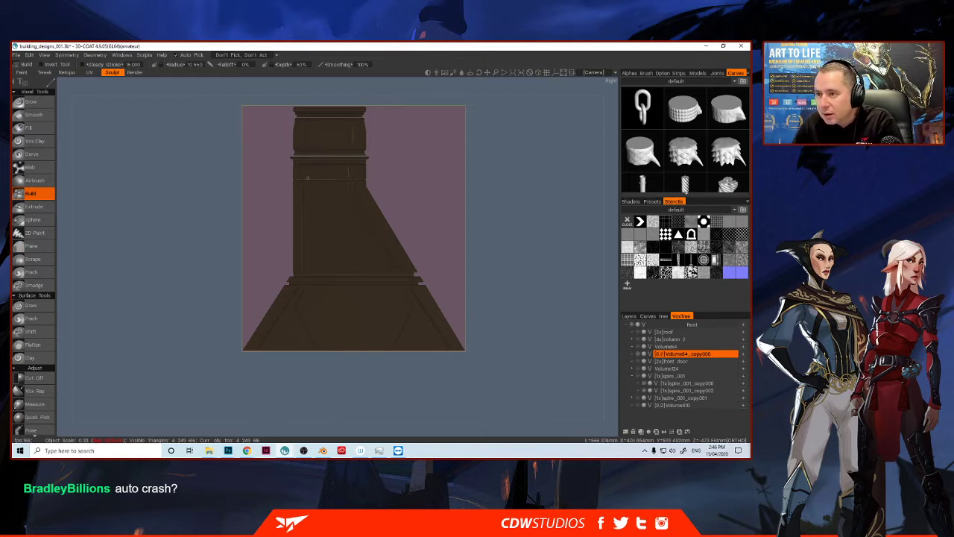
{"action": "left_click_drag", "start_coordinate": [307, 179], "coordinate": [308, 166]}
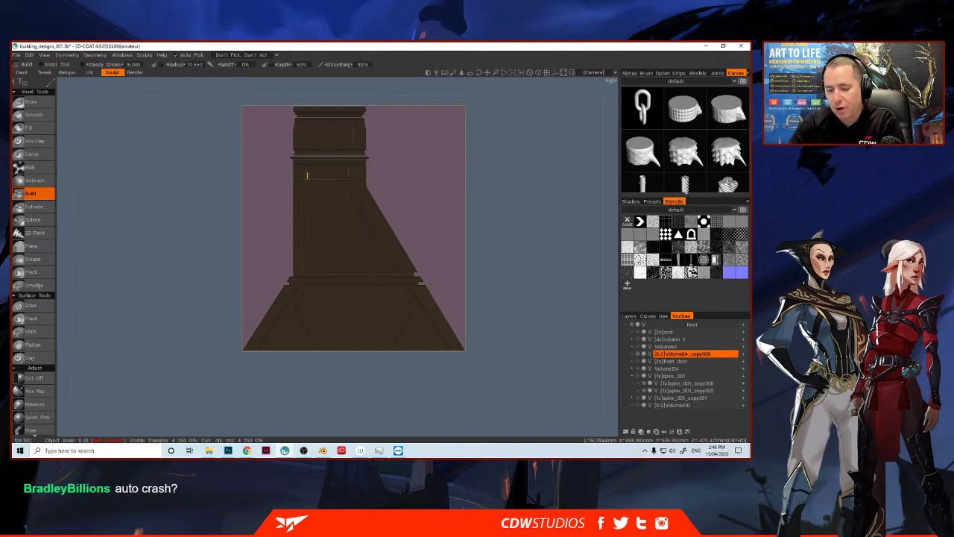
{"action": "left_click_drag", "start_coordinate": [307, 166], "coordinate": [303, 181]}
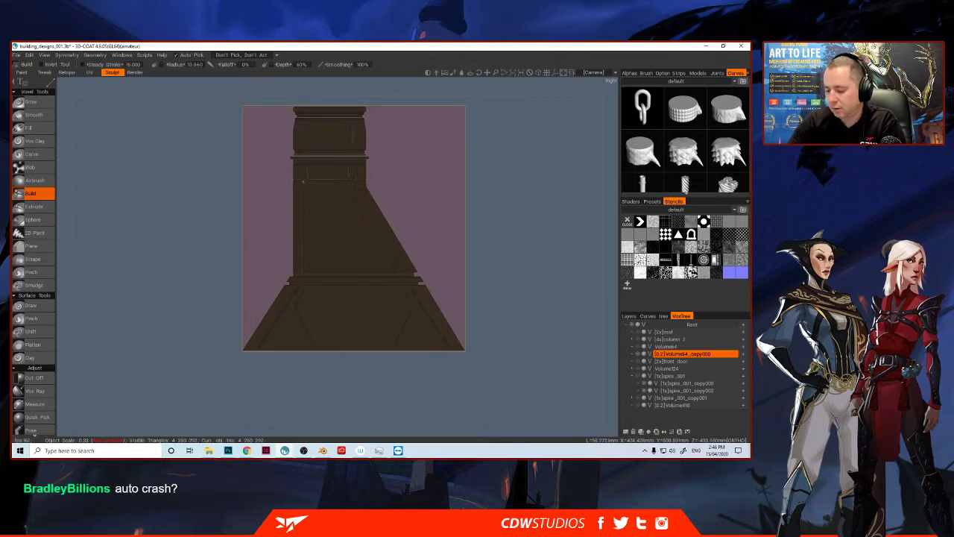
{"action": "left_click_drag", "start_coordinate": [307, 148], "coordinate": [308, 120]}
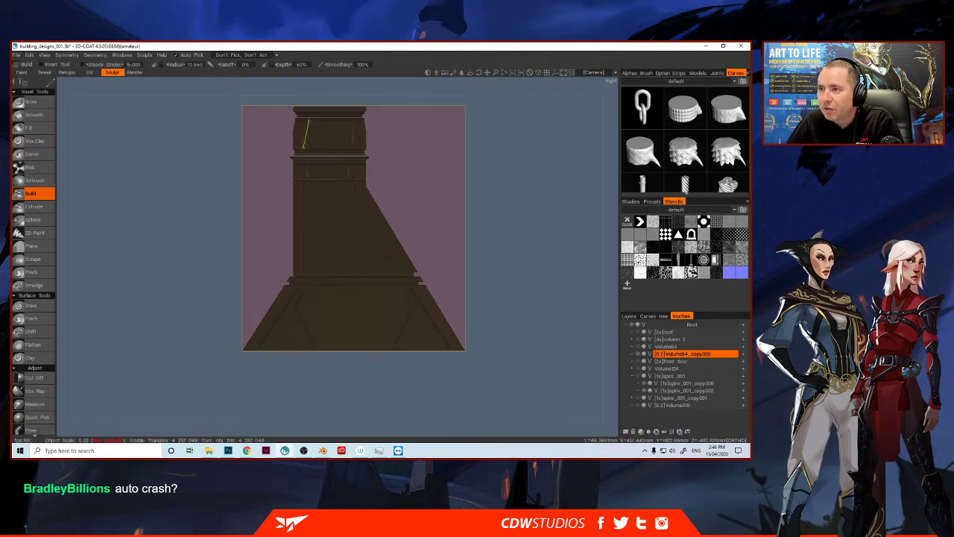
{"action": "middle_click_drag", "start_coordinate": [280, 212], "coordinate": [170, 219]}
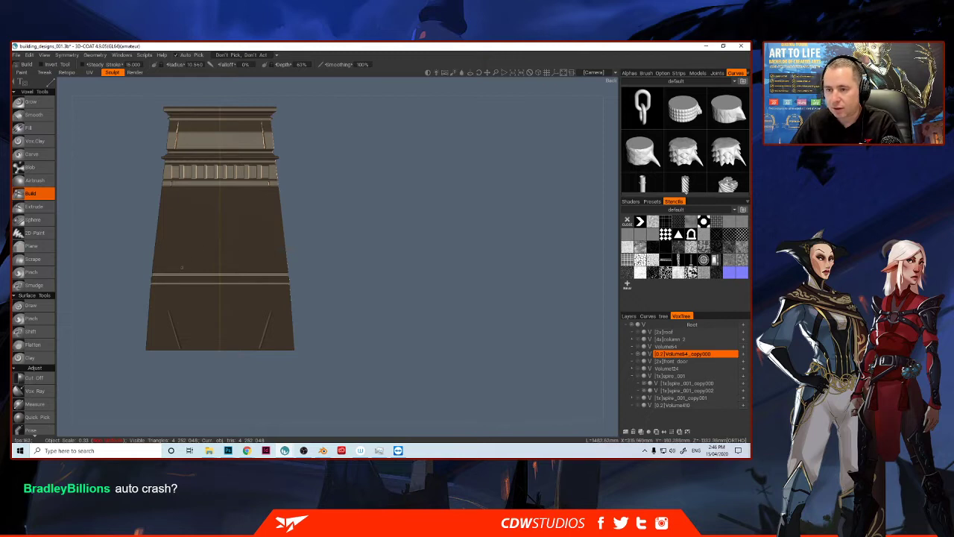
Step: Sculpt vertical ridges down the tower's front and along its lower-left edge
{"action": "key", "text": "s"}
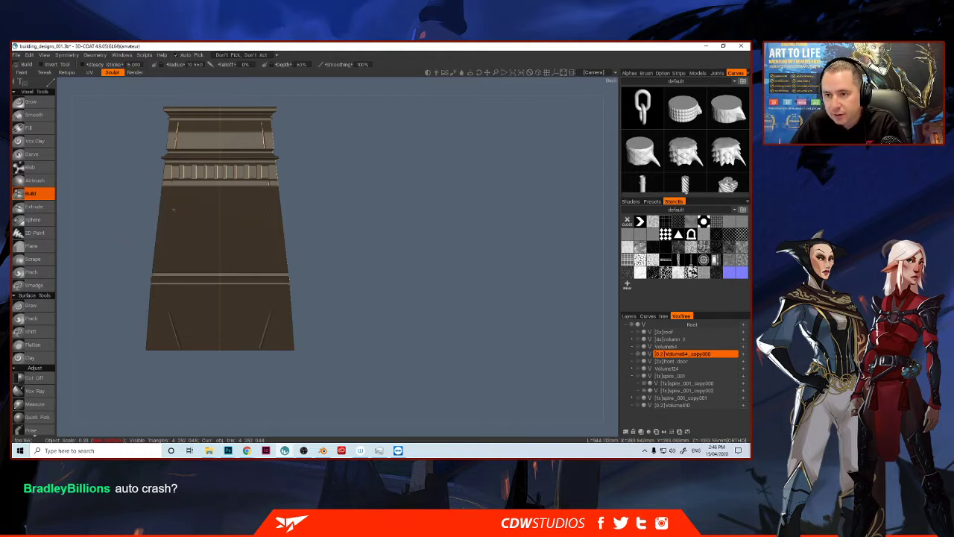
{"action": "left_click_drag", "start_coordinate": [170, 189], "coordinate": [162, 274]}
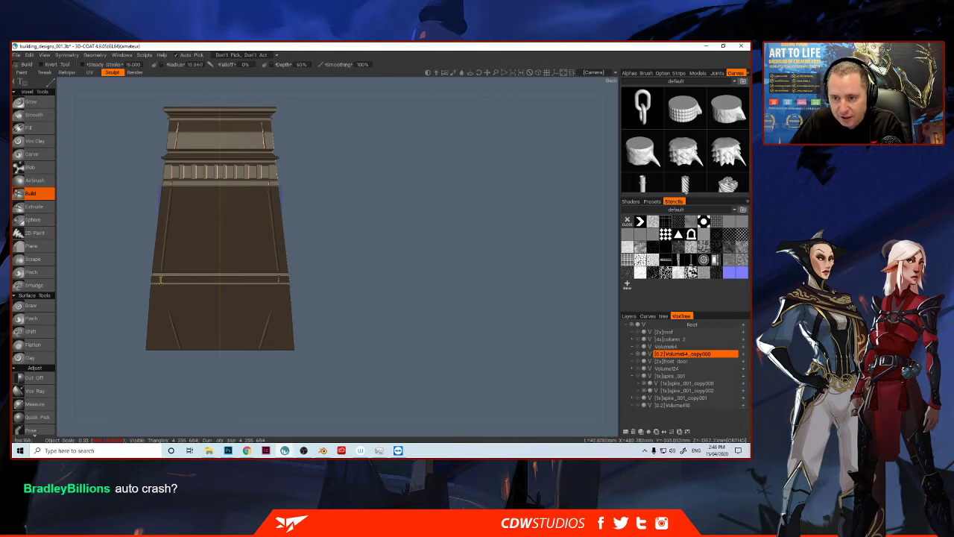
{"action": "left_click_drag", "start_coordinate": [160, 280], "coordinate": [155, 294]}
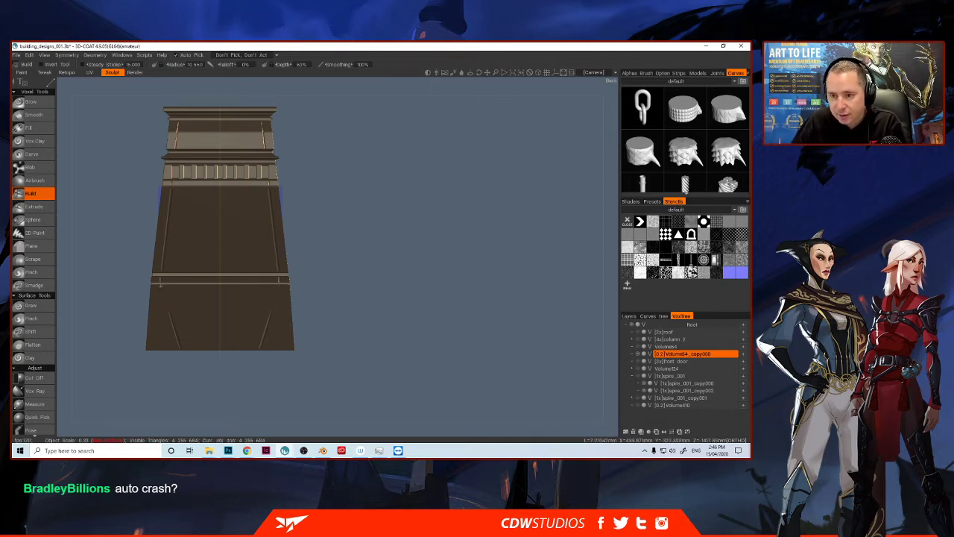
{"action": "left_click_drag", "start_coordinate": [160, 285], "coordinate": [181, 347]}
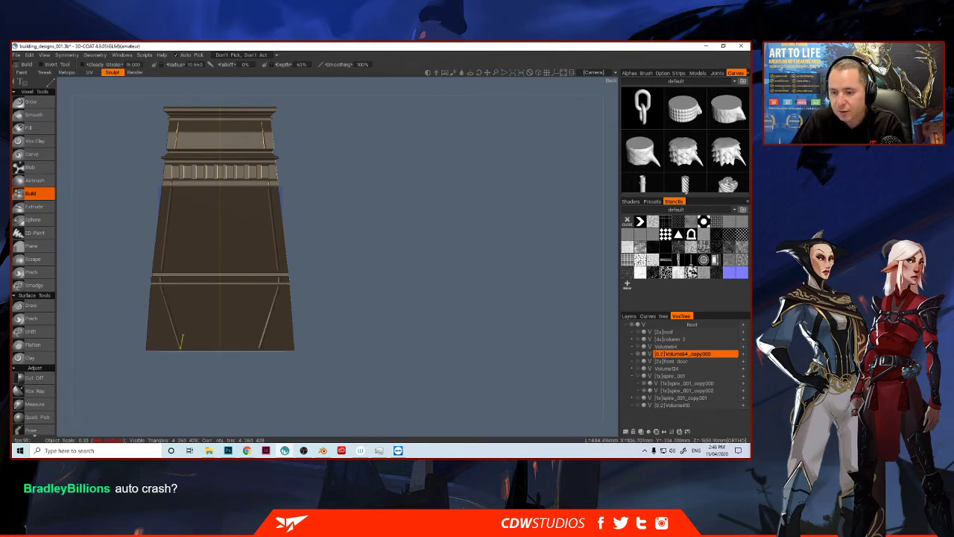
Step: Return to a front-on view and tile the balustrade stencil across it
{"action": "mouse_move", "coordinate": [211, 244]}
{"action": "middle_mouse_down"}
{"action": "mouse_move", "coordinate": [134, 269]}
{"action": "mouse_move", "coordinate": [149, 214]}
{"action": "mouse_move", "coordinate": [148, 251]}
{"action": "mouse_move", "coordinate": [157, 260]}
{"action": "mouse_move", "coordinate": [130, 249]}
{"action": "mouse_move", "coordinate": [229, 252]}
{"action": "mouse_move", "coordinate": [213, 252]}
{"action": "middle_mouse_up"}
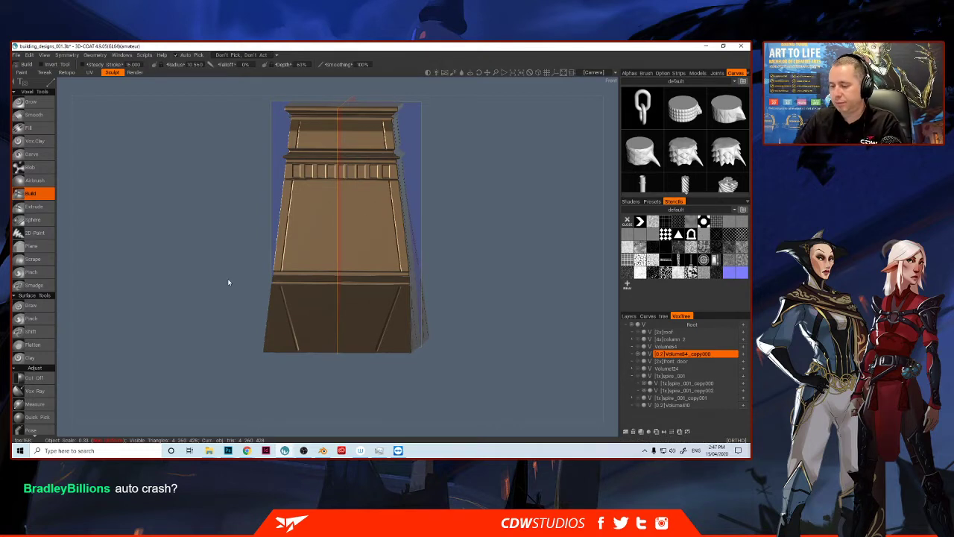
{"action": "middle_click_drag", "start_coordinate": [228, 282], "coordinate": [253, 281]}
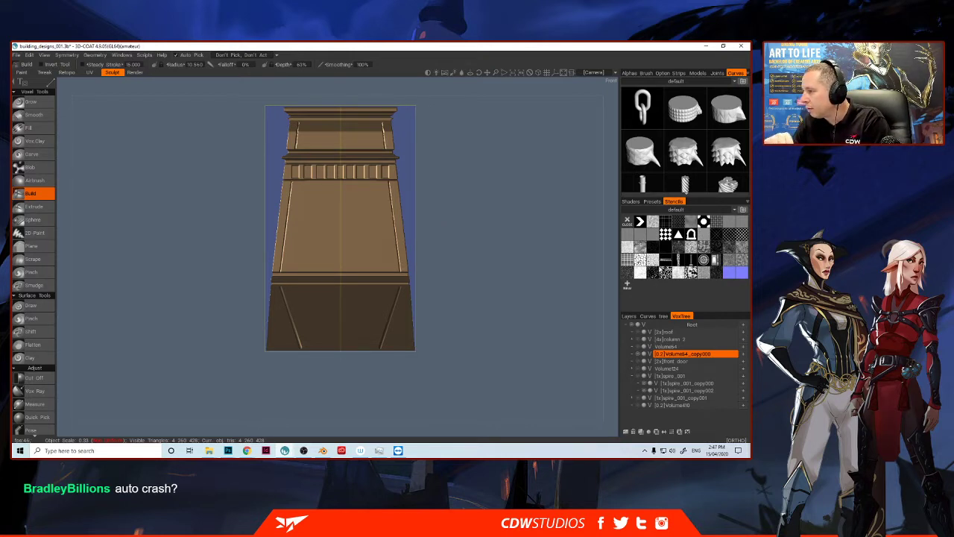
{"action": "left_click", "coordinate": [663, 270]}
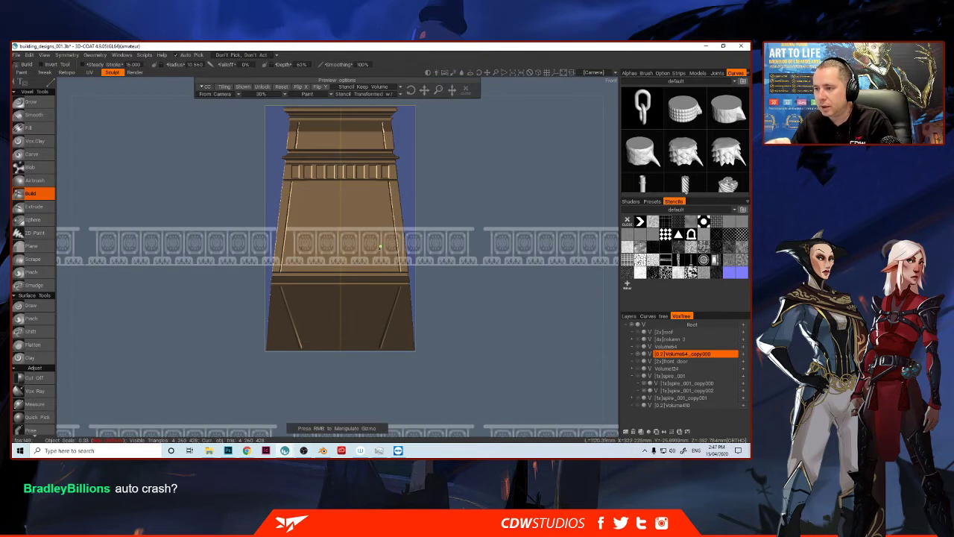
Step: Shrink the stencil to about a third and set the Build brush to straight-line strokes
{"action": "mouse_move", "coordinate": [381, 246]}
{"action": "right_click_drag", "start_coordinate": [411, 216], "coordinate": [340, 266]}
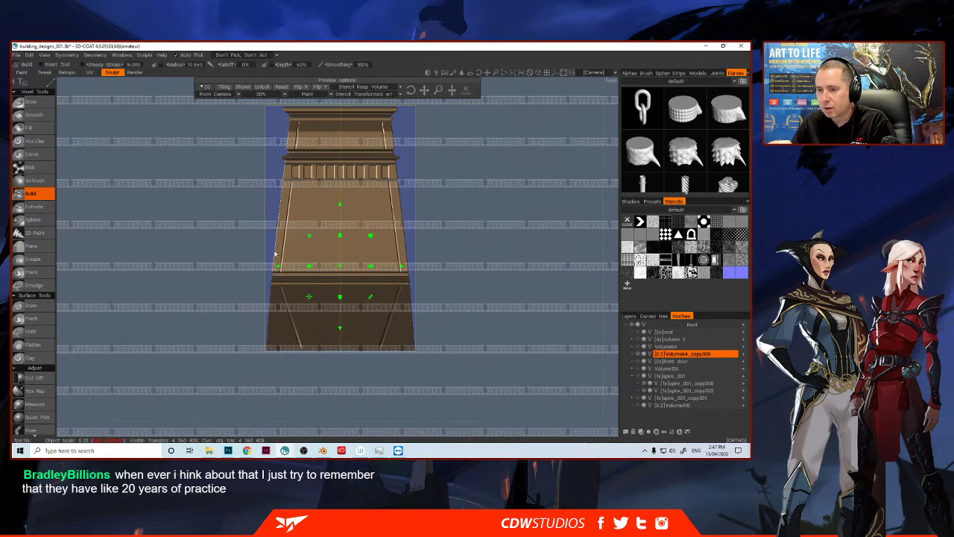
{"action": "key", "text": "space"}
{"action": "left_click", "coordinate": [214, 170]}
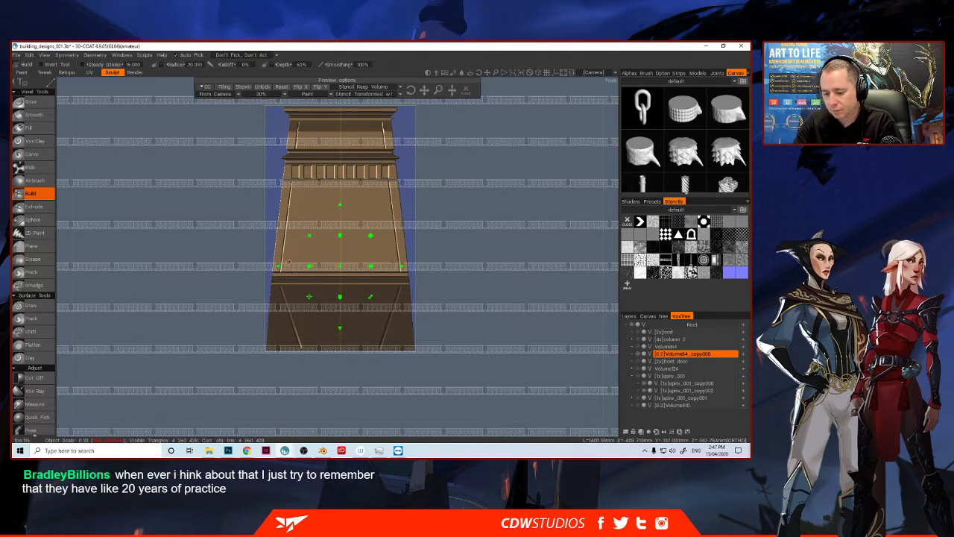
{"action": "right_click", "coordinate": [287, 263]}
{"action": "left_click", "coordinate": [306, 259]}
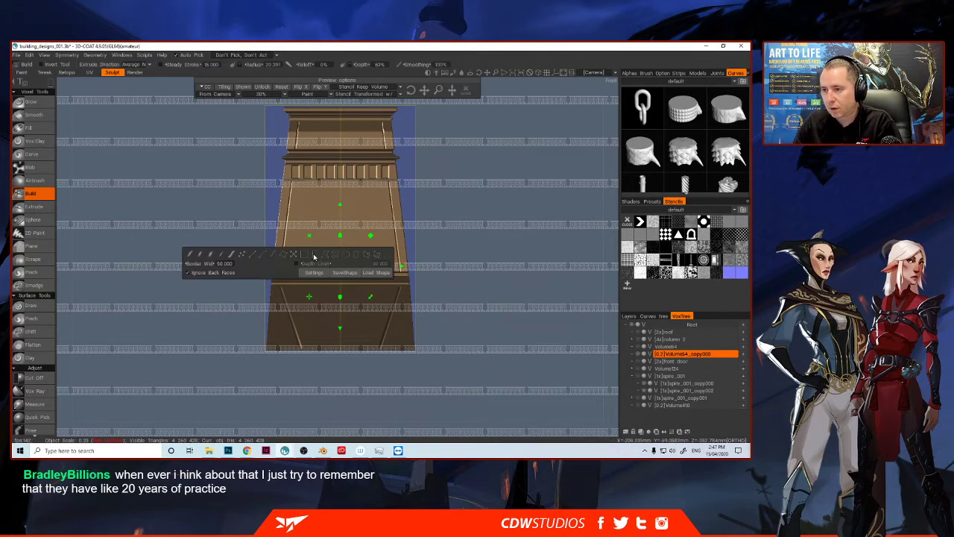
Step: Emboss horizontal balustrade pattern bands across the lower tower, then close the stencil
{"action": "mouse_move", "coordinate": [278, 265]}
{"action": "left_mouse_down"}
{"action": "mouse_move", "coordinate": [315, 266]}
{"action": "mouse_move", "coordinate": [278, 266]}
{"action": "left_mouse_up"}
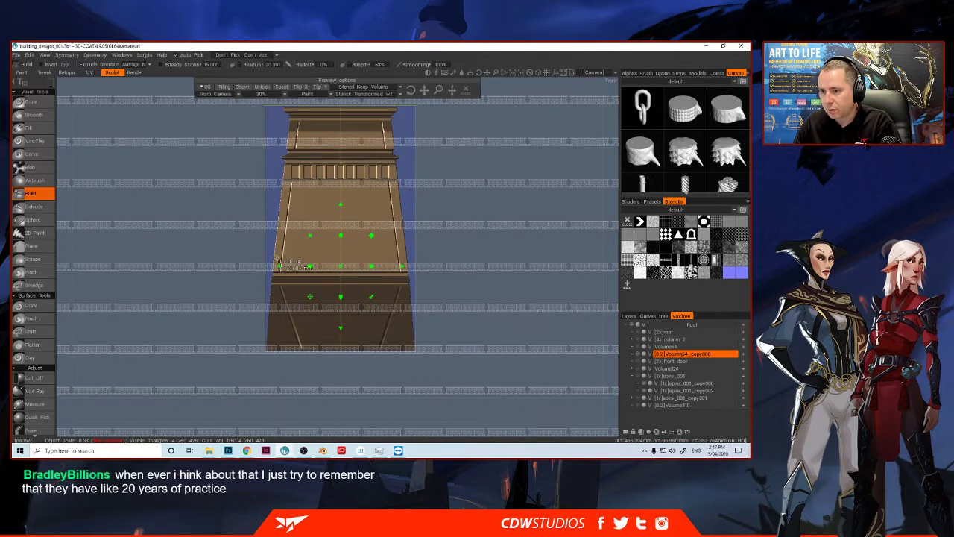
{"action": "left_click", "coordinate": [403, 266]}
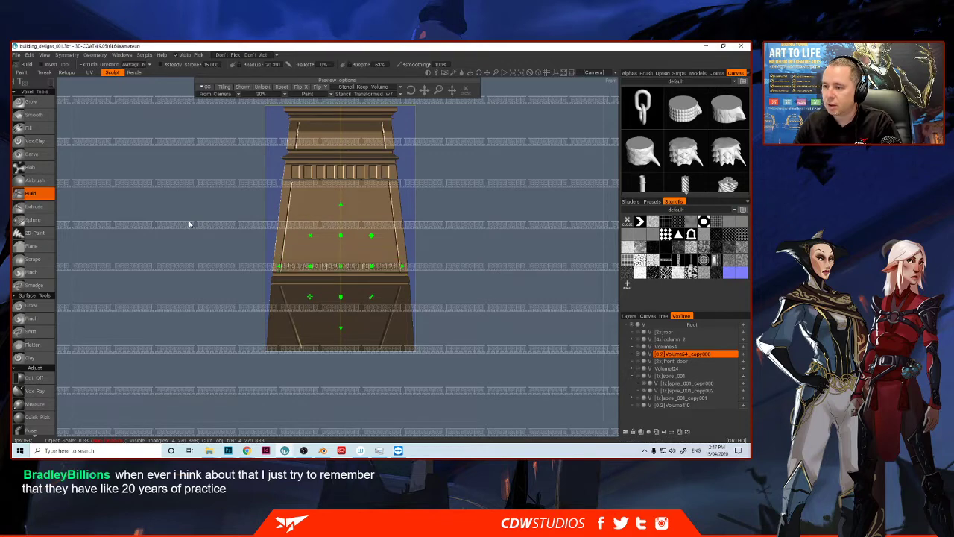
{"action": "left_click_drag", "start_coordinate": [340, 266], "coordinate": [340, 278]}
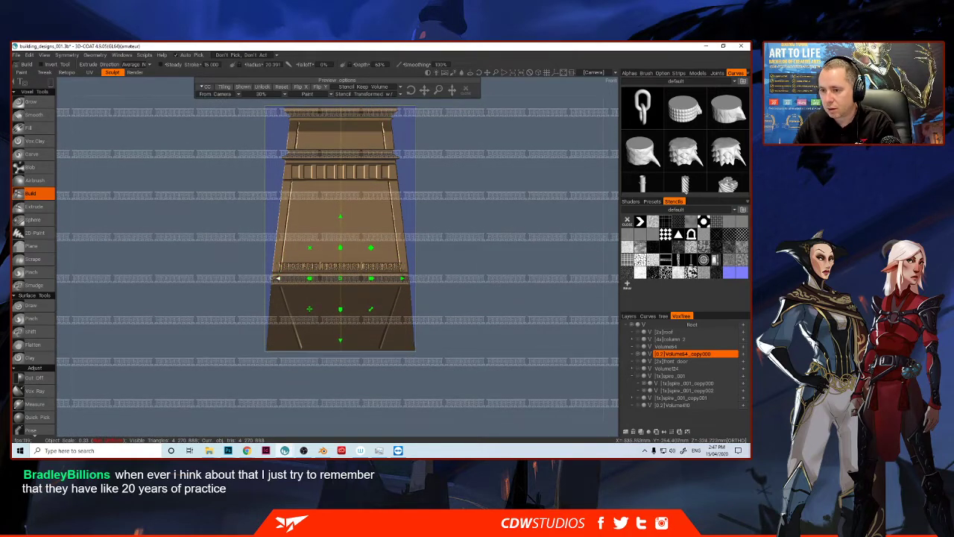
{"action": "left_click_drag", "start_coordinate": [274, 277], "coordinate": [305, 278]}
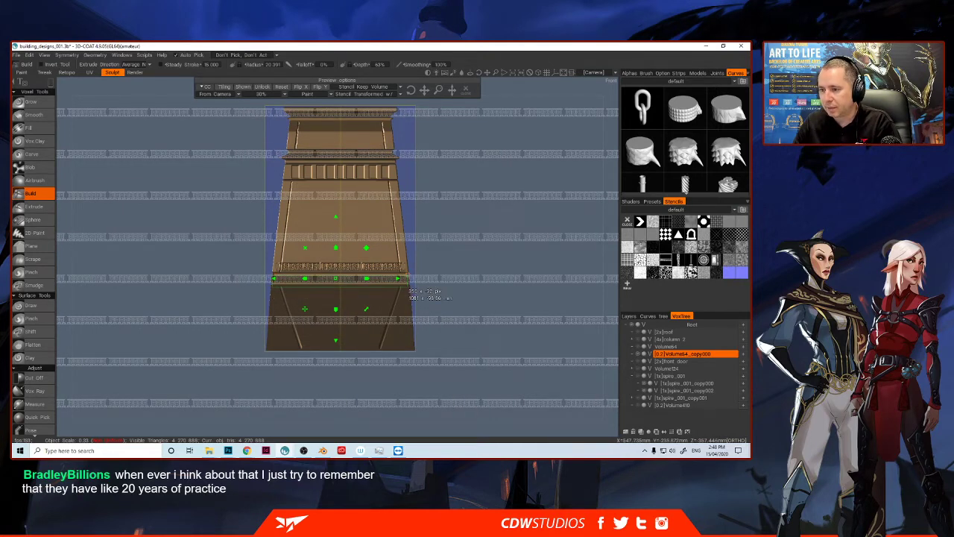
{"action": "left_click_drag", "start_coordinate": [408, 284], "coordinate": [408, 285]}
{"action": "left_click_drag", "start_coordinate": [336, 279], "coordinate": [340, 313]}
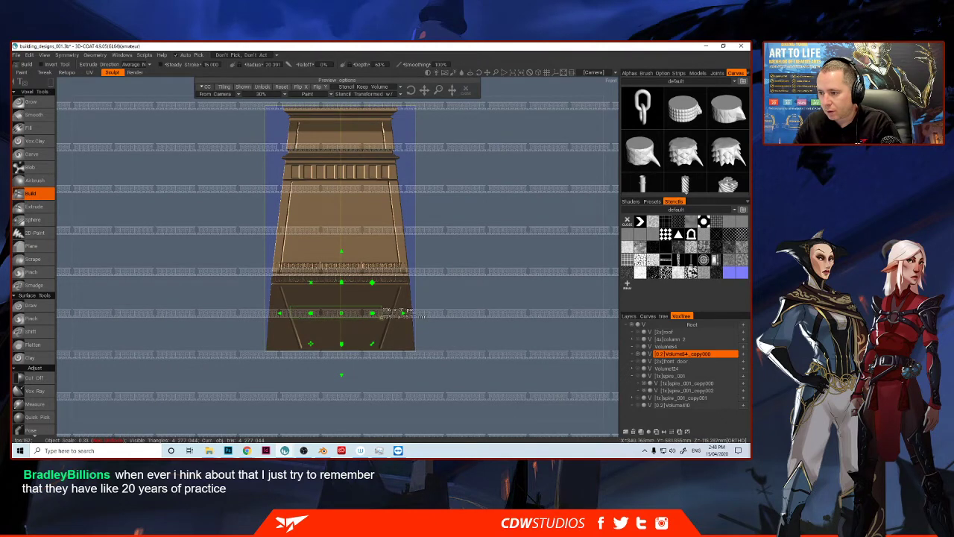
{"action": "left_click", "coordinate": [402, 313]}
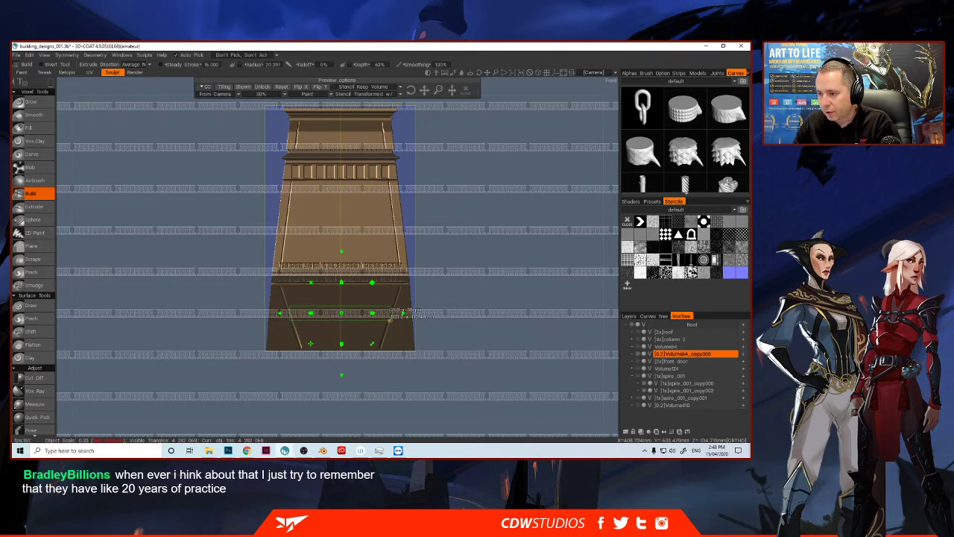
{"action": "left_click_drag", "start_coordinate": [390, 320], "coordinate": [411, 322]}
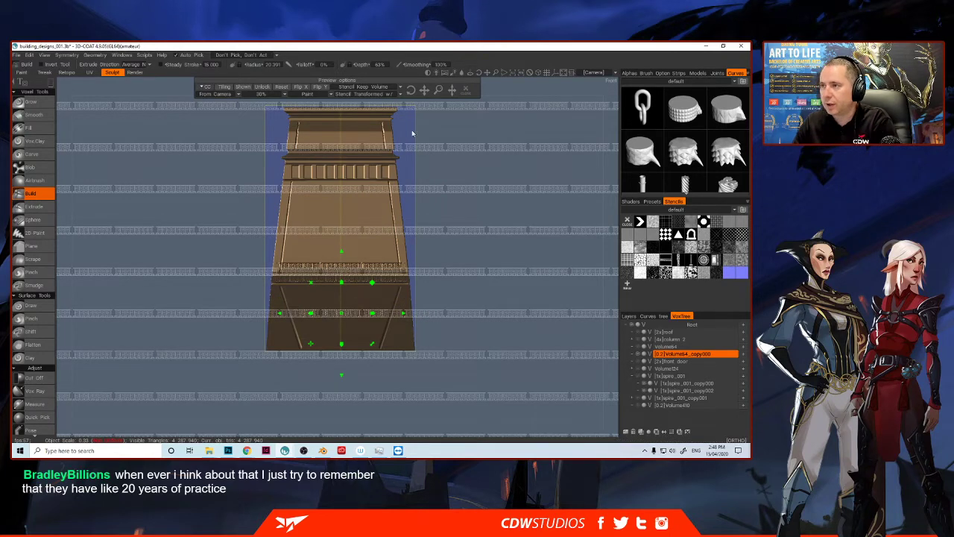
{"action": "left_click", "coordinate": [464, 90]}
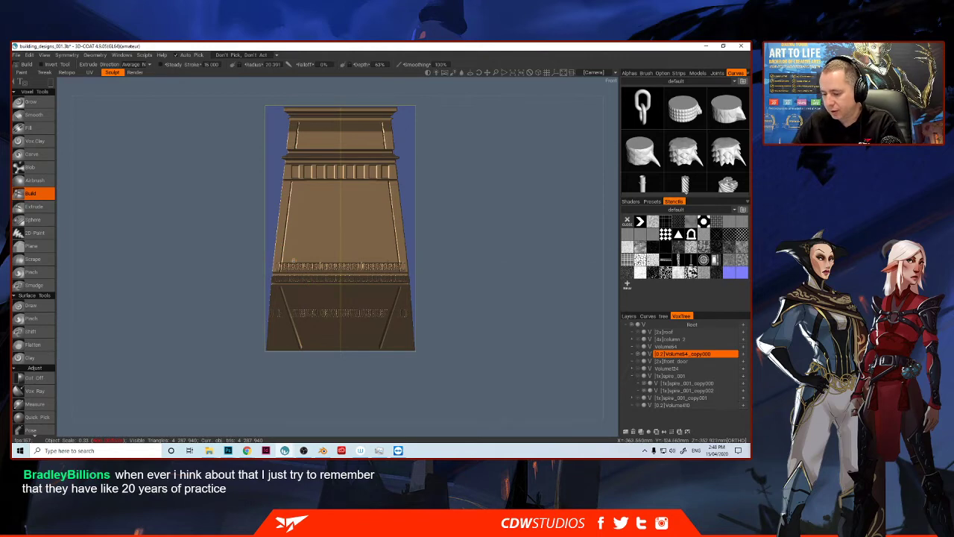
Step: From the tower's left side, pick the Cut Off tool with rectangle shape and depth limit 15
{"action": "middle_click_drag", "start_coordinate": [306, 262], "coordinate": [277, 256]}
{"action": "scroll", "coordinate": [306, 201], "scroll_direction": "up", "scroll_amount": 6}
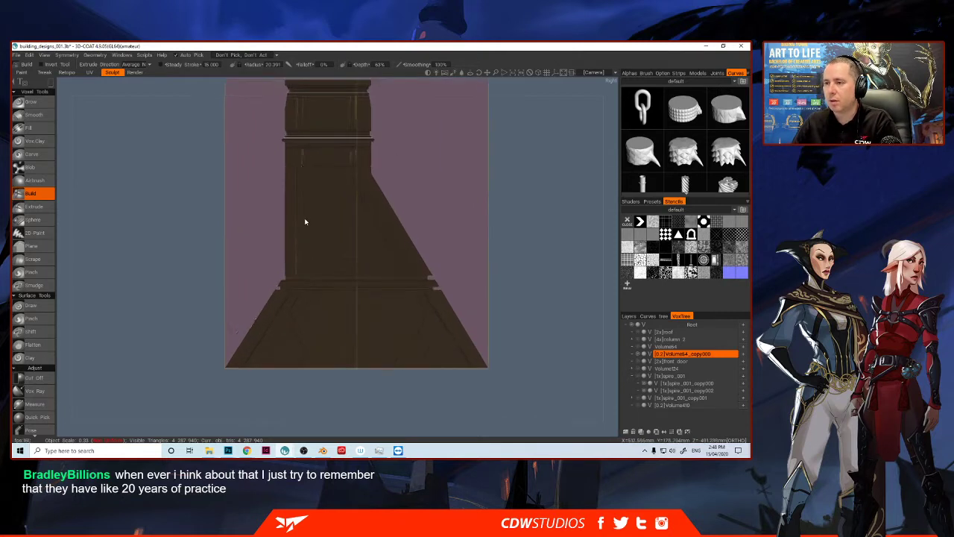
{"action": "left_click_drag", "start_coordinate": [489, 72], "coordinate": [482, 134]}
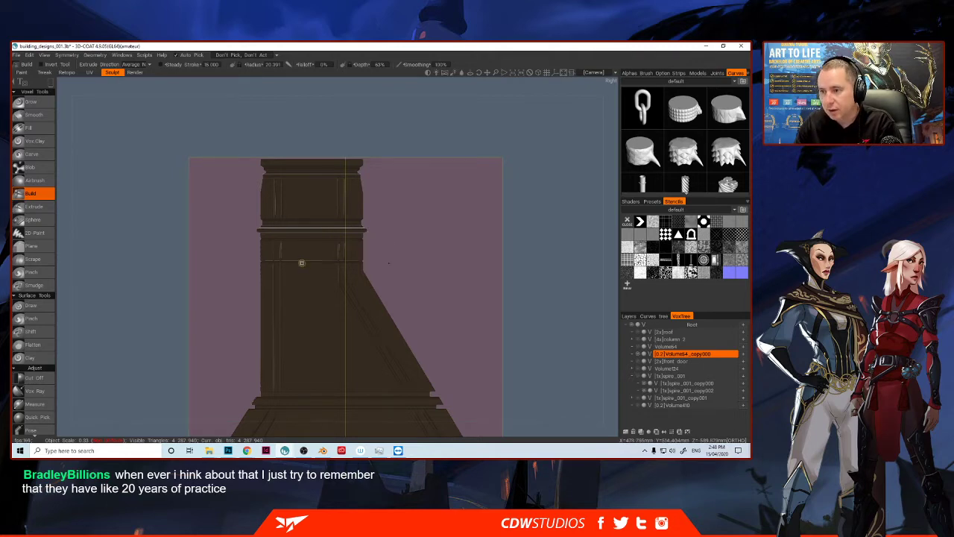
{"action": "key", "text": "space"}
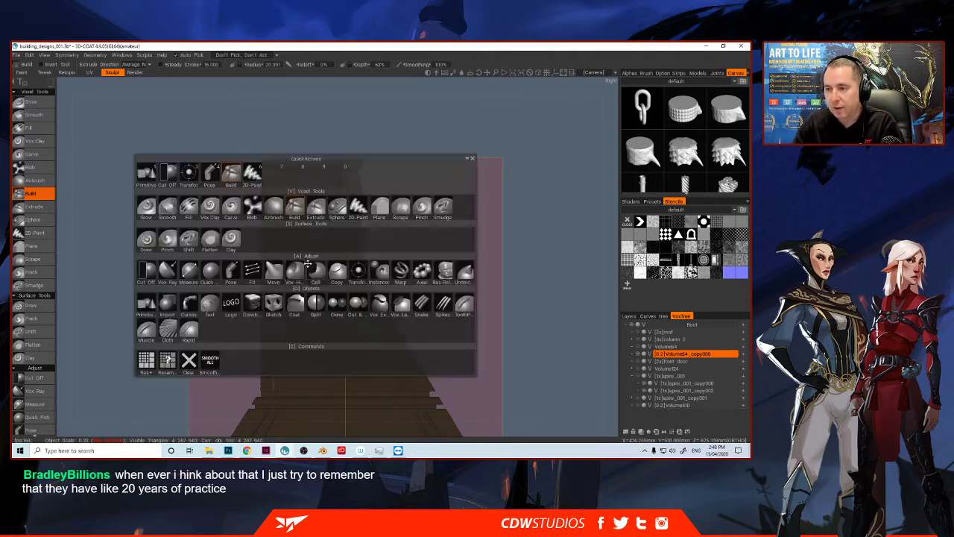
{"action": "left_click", "coordinate": [166, 171]}
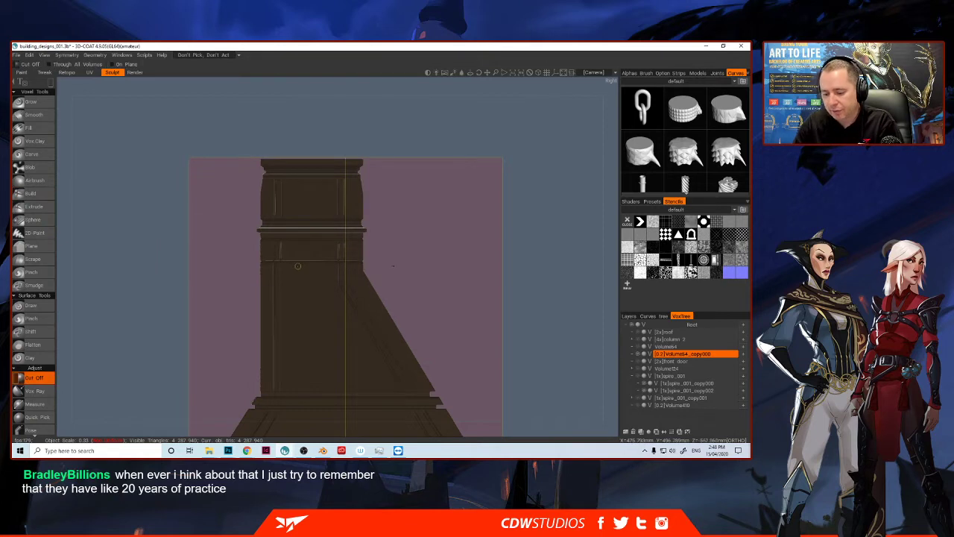
{"action": "right_click", "coordinate": [298, 266]}
{"action": "left_click", "coordinate": [323, 261]}
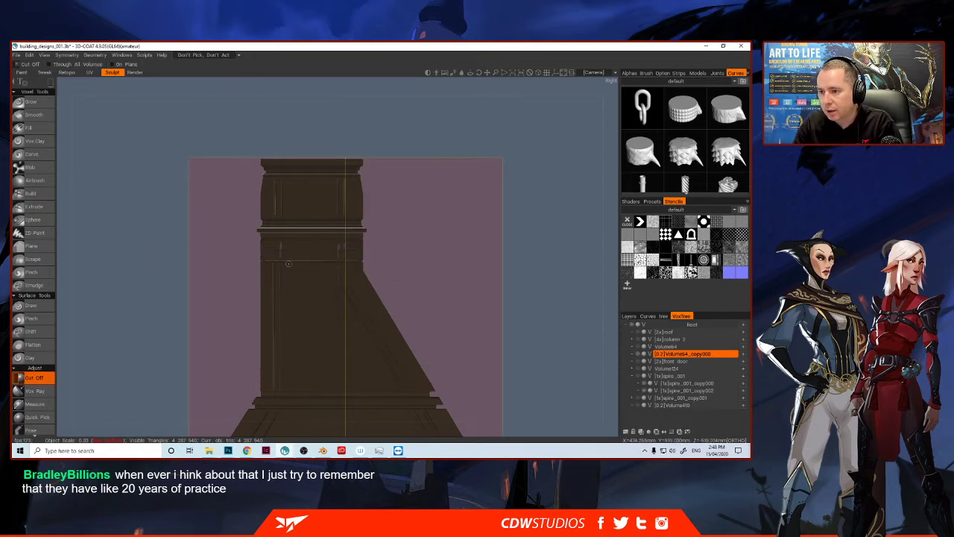
{"action": "right_click", "coordinate": [299, 262]}
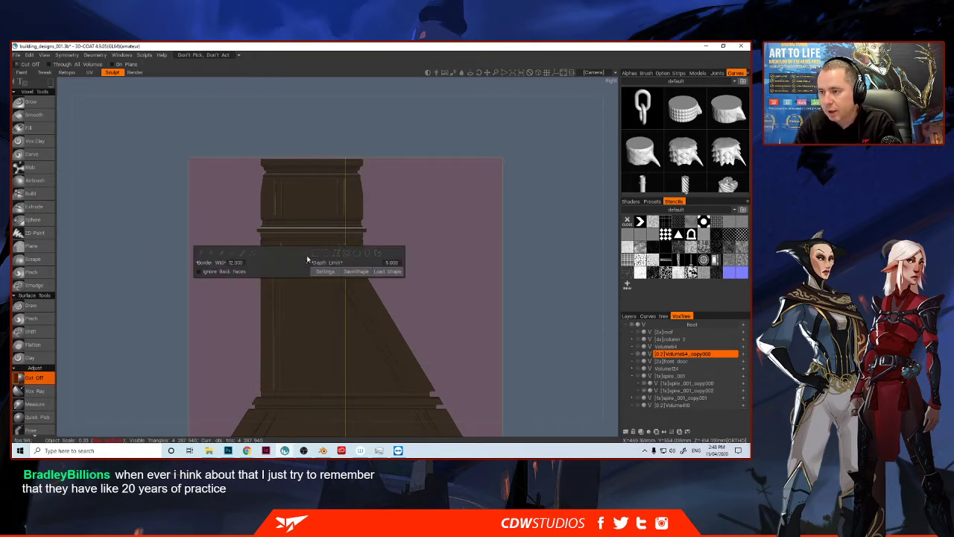
{"action": "left_click", "coordinate": [385, 262]}
{"action": "type", "text": "15"}
{"action": "key", "text": "Return"}
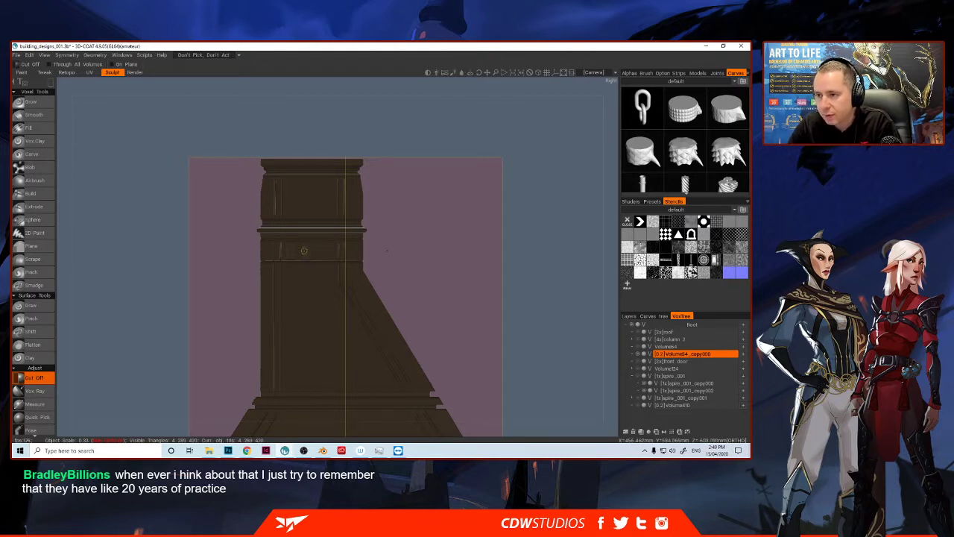
Step: Cut two shallow recessed rectangular panels into the band below the cornice
{"action": "right_click_drag", "start_coordinate": [298, 243], "coordinate": [253, 322], "text": "alt"}
{"action": "scroll", "coordinate": [257, 309], "scroll_direction": "up", "scroll_amount": 3}
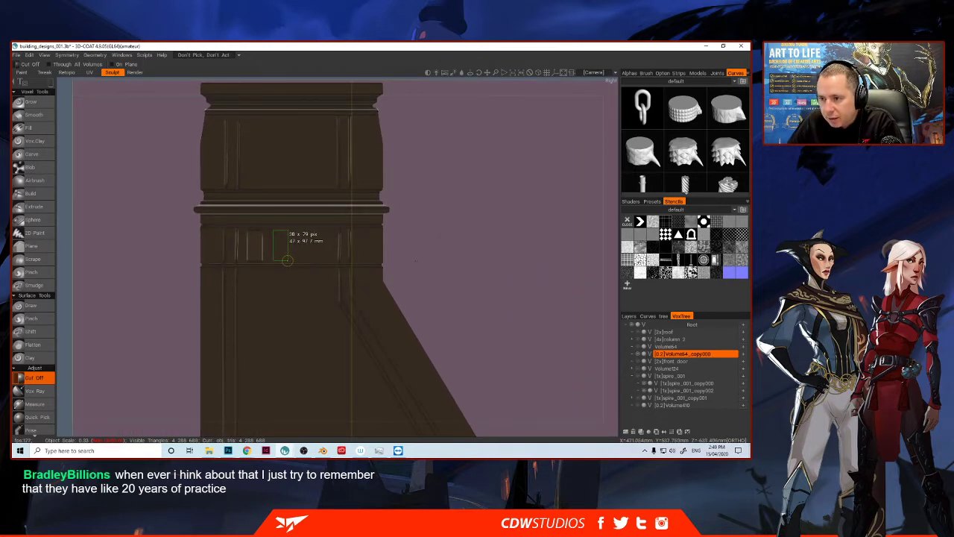
{"action": "mouse_move", "coordinate": [300, 232]}
{"action": "left_mouse_down"}
{"action": "mouse_move", "coordinate": [311, 261]}
{"action": "mouse_move", "coordinate": [312, 252]}
{"action": "left_mouse_up"}
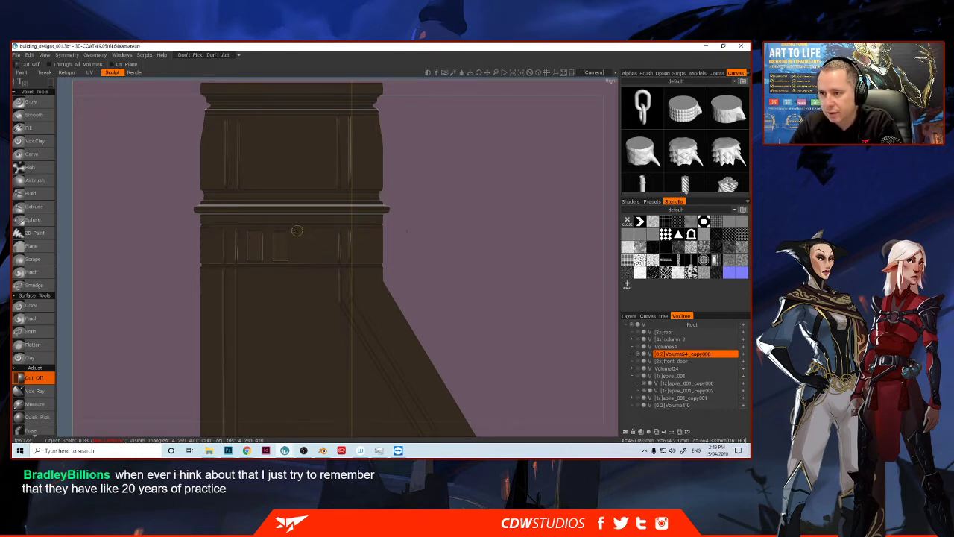
{"action": "mouse_move", "coordinate": [297, 230]}
{"action": "left_mouse_down"}
{"action": "mouse_move", "coordinate": [312, 259]}
{"action": "mouse_move", "coordinate": [336, 259]}
{"action": "left_mouse_up"}
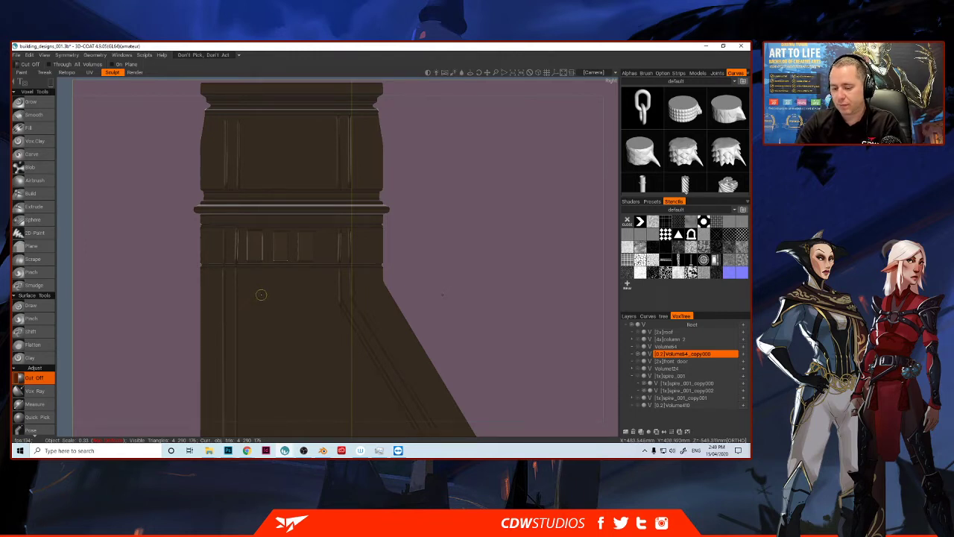
Step: Switch mirror symmetry to run across the X axis instead of Z
{"action": "key", "text": "s"}
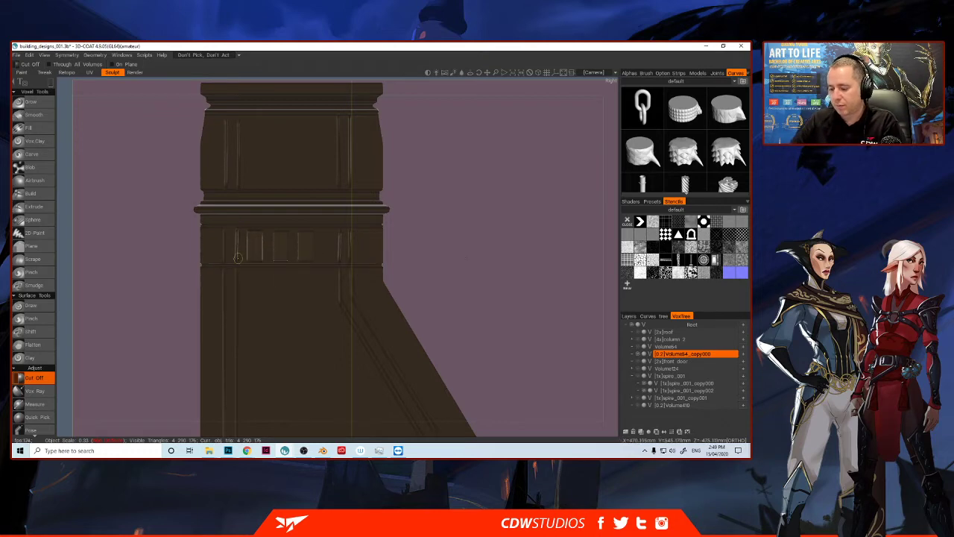
{"action": "left_click_drag", "start_coordinate": [236, 255], "coordinate": [247, 259], "text": "alt"}
{"action": "key", "text": "s"}
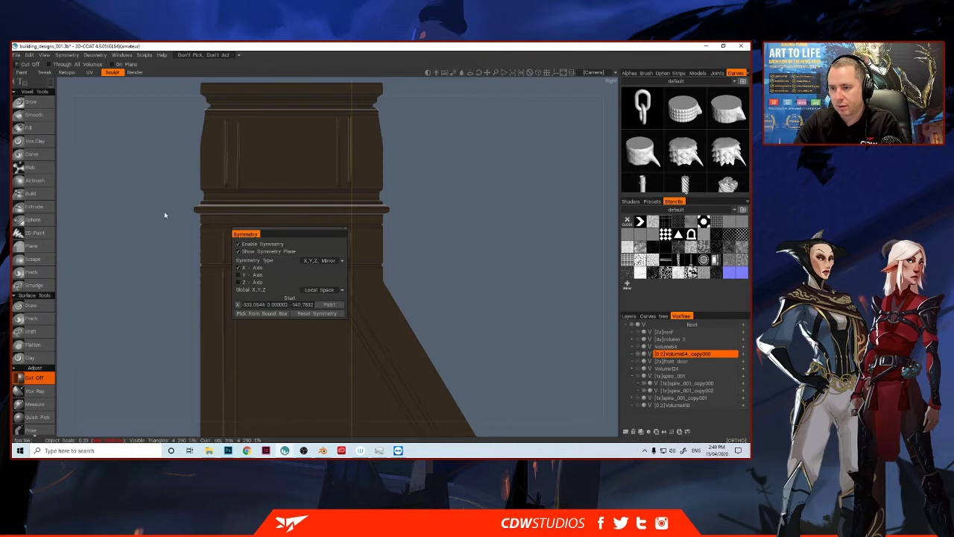
{"action": "left_click_drag", "start_coordinate": [169, 241], "coordinate": [175, 239], "text": "alt"}
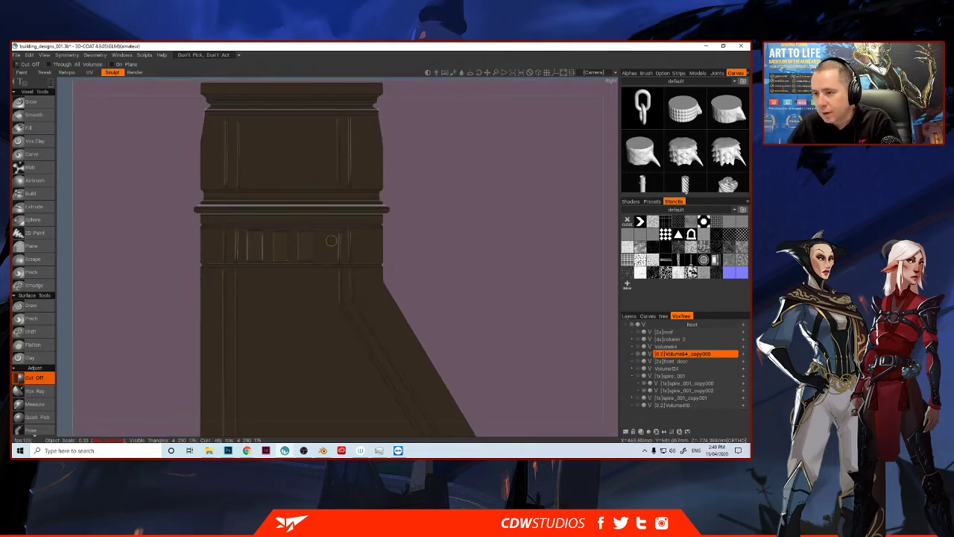
{"action": "left_click_drag", "start_coordinate": [320, 232], "coordinate": [336, 261]}
{"action": "left_click_drag", "start_coordinate": [356, 232], "coordinate": [370, 261]}
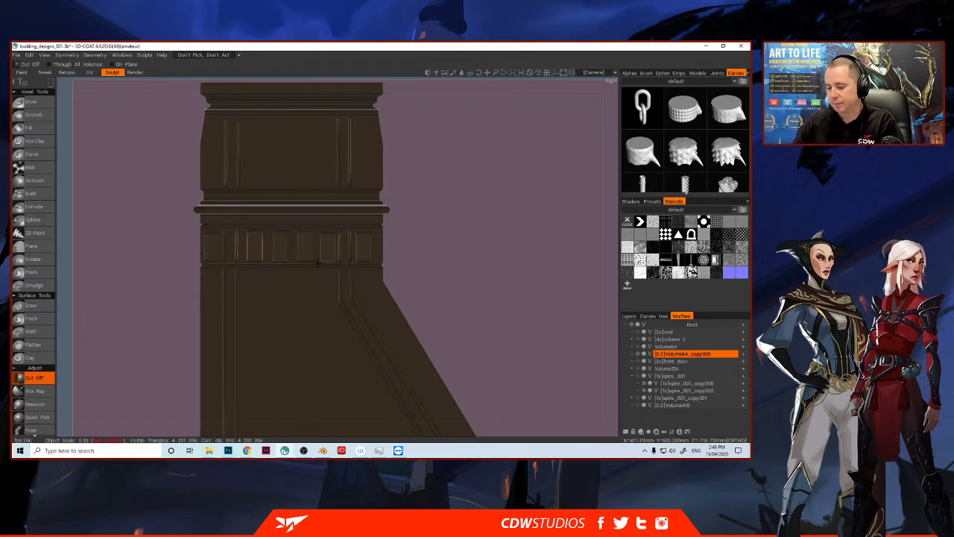
{"action": "mouse_move", "coordinate": [300, 259]}
{"action": "right_mouse_down"}
{"action": "mouse_move", "coordinate": [138, 278]}
{"action": "mouse_move", "coordinate": [260, 271]}
{"action": "mouse_move", "coordinate": [257, 263]}
{"action": "right_mouse_up"}
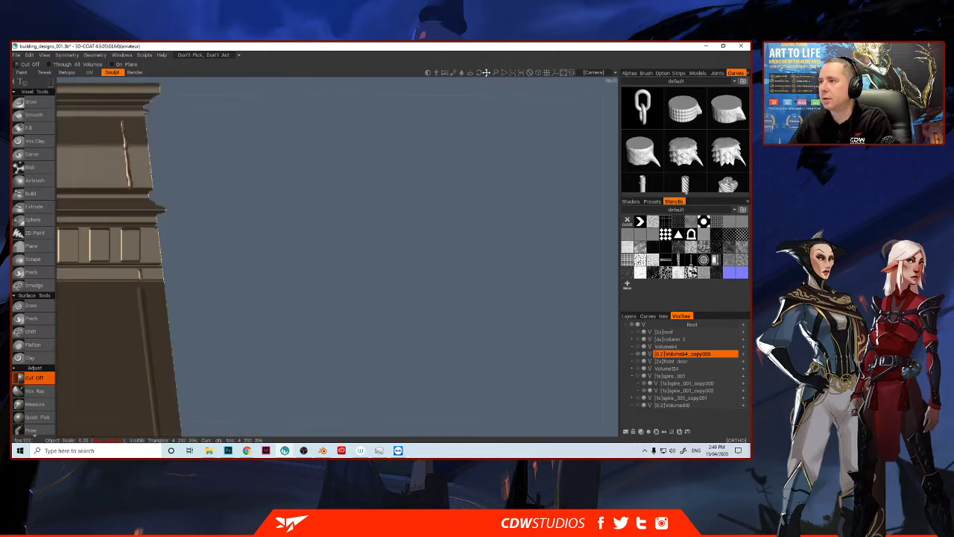
{"action": "left_click_drag", "start_coordinate": [487, 72], "coordinate": [519, 84]}
{"action": "right_click_drag", "start_coordinate": [259, 301], "coordinate": [284, 228], "text": "alt"}
{"action": "left_click_drag", "start_coordinate": [150, 283], "coordinate": [334, 290]}
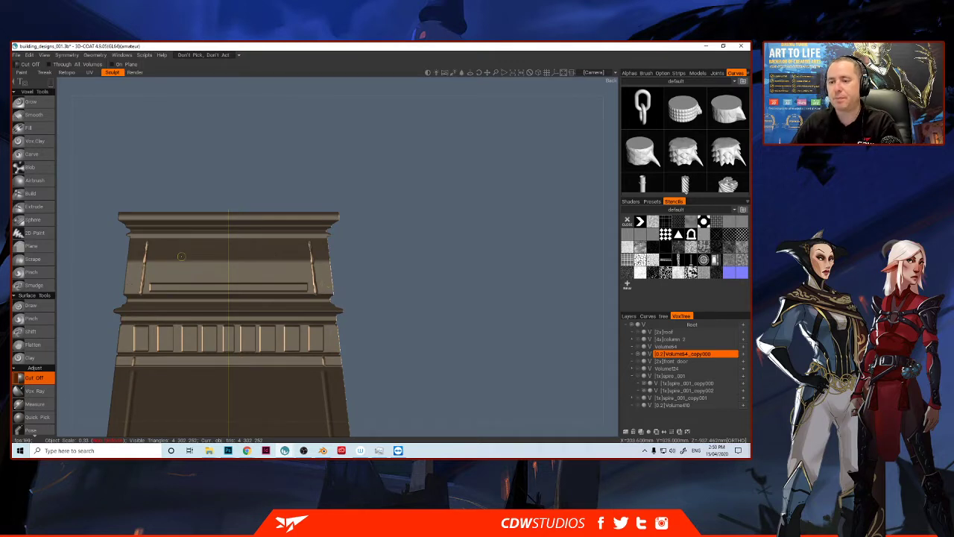
{"action": "key", "text": "ctrl+z"}
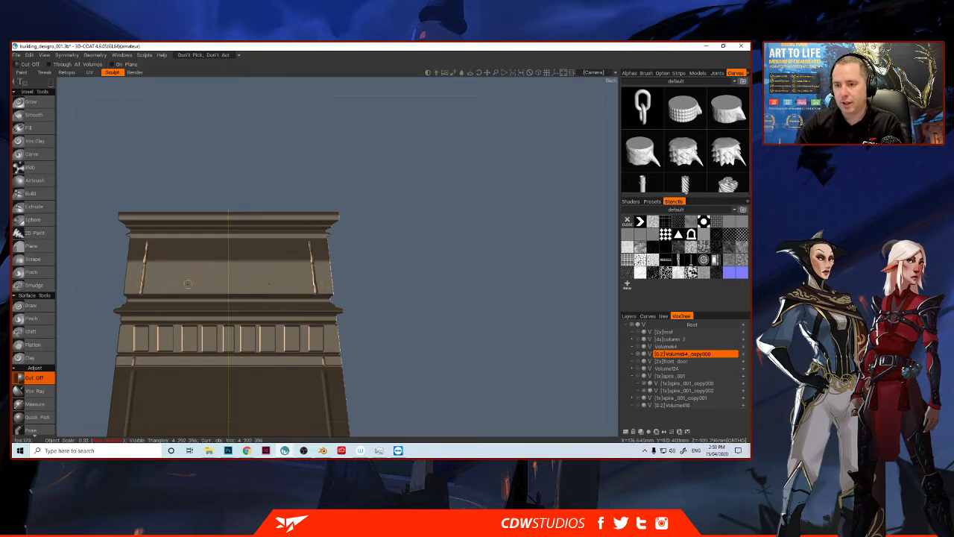
{"action": "key", "text": "s"}
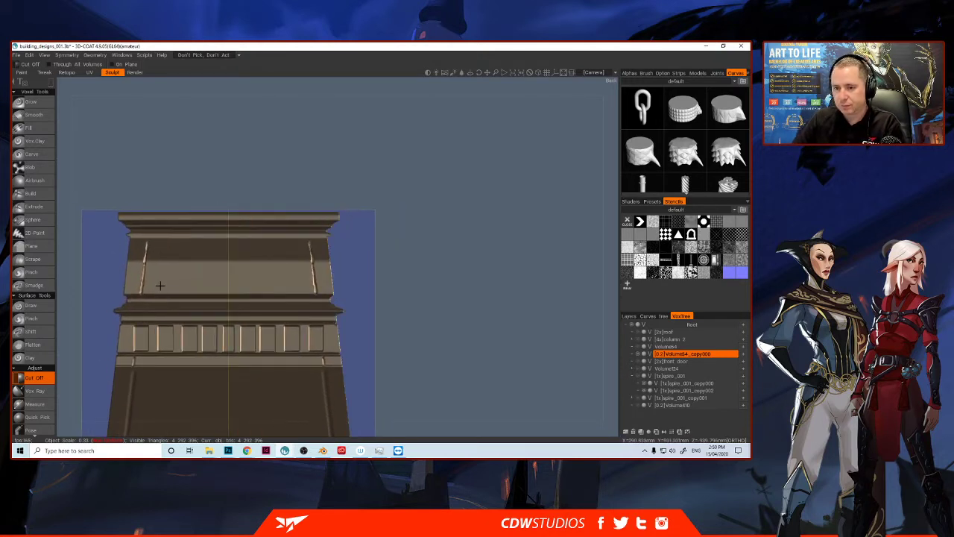
{"action": "left_click_drag", "start_coordinate": [150, 282], "coordinate": [308, 290]}
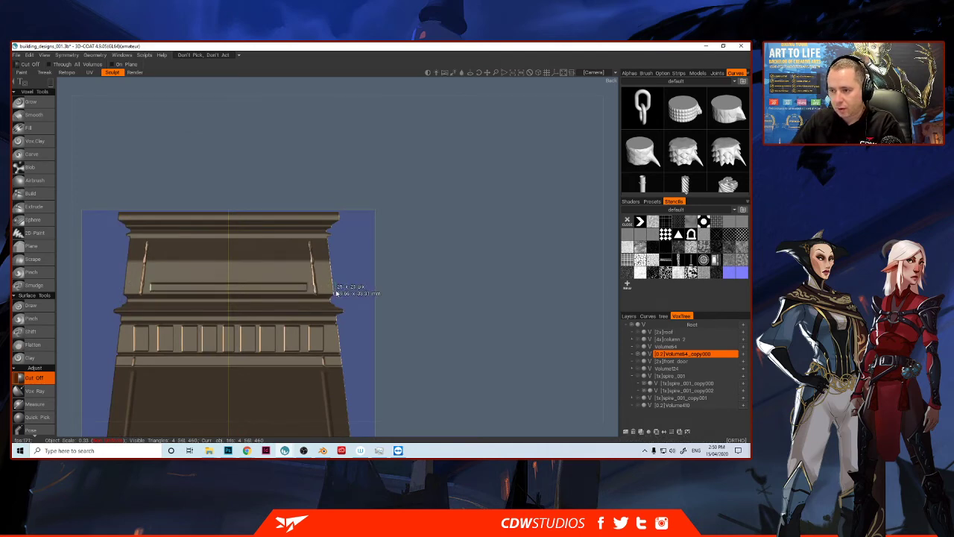
{"action": "left_click_drag", "start_coordinate": [280, 290], "coordinate": [325, 291], "text": "alt"}
{"action": "mouse_move", "coordinate": [223, 266]}
{"action": "middle_mouse_down"}
{"action": "mouse_move", "coordinate": [192, 271]}
{"action": "mouse_move", "coordinate": [239, 270]}
{"action": "mouse_move", "coordinate": [187, 274]}
{"action": "mouse_move", "coordinate": [216, 262]}
{"action": "mouse_move", "coordinate": [208, 277]}
{"action": "mouse_move", "coordinate": [214, 270]}
{"action": "middle_mouse_up"}
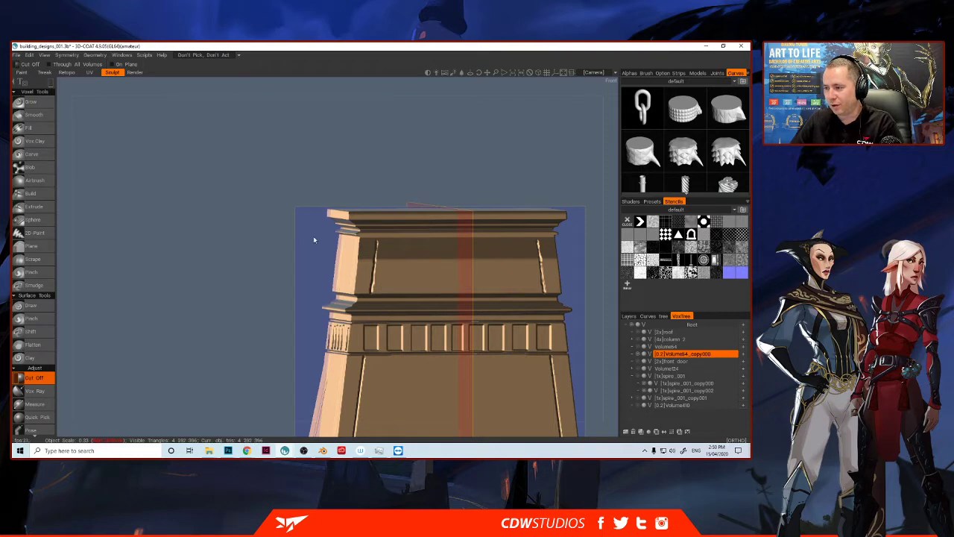
{"action": "mouse_move", "coordinate": [215, 270]}
{"action": "middle_mouse_down"}
{"action": "mouse_move", "coordinate": [263, 276]}
{"action": "mouse_move", "coordinate": [271, 247]}
{"action": "mouse_move", "coordinate": [262, 291]}
{"action": "mouse_move", "coordinate": [281, 232]}
{"action": "mouse_move", "coordinate": [305, 295]}
{"action": "mouse_move", "coordinate": [307, 264]}
{"action": "mouse_move", "coordinate": [279, 236]}
{"action": "mouse_move", "coordinate": [285, 299]}
{"action": "mouse_move", "coordinate": [178, 311]}
{"action": "middle_mouse_up"}
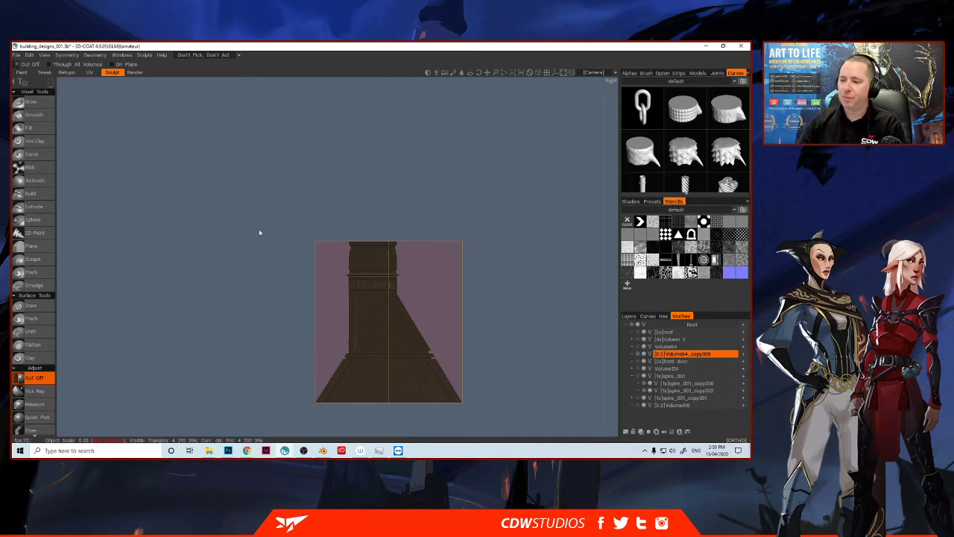
{"action": "mouse_move", "coordinate": [231, 267]}
{"action": "middle_mouse_down"}
{"action": "mouse_move", "coordinate": [264, 279]}
{"action": "mouse_move", "coordinate": [323, 275]}
{"action": "middle_mouse_up"}
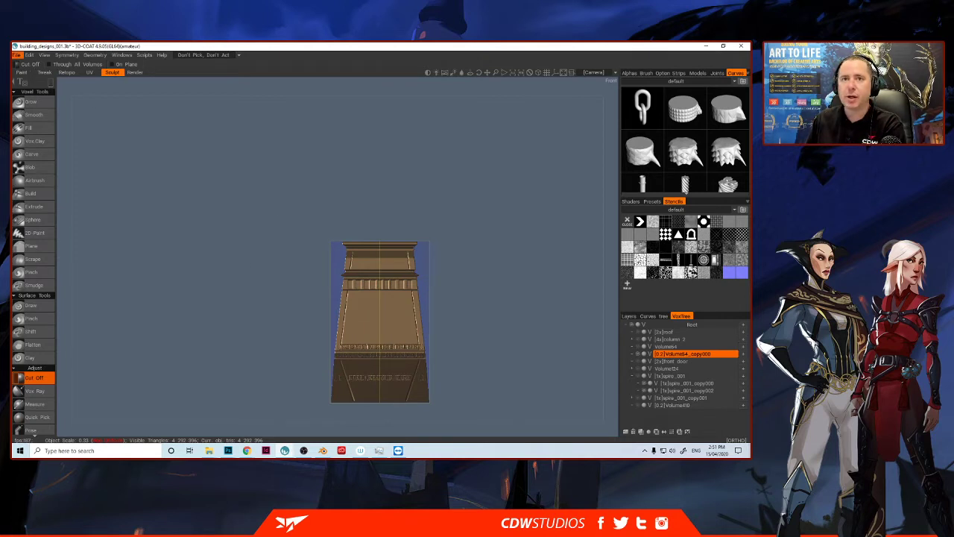
Step: Export the scene objects as building_002 into the Exports folder via File > Export
{"action": "left_click", "coordinate": [16, 55]}
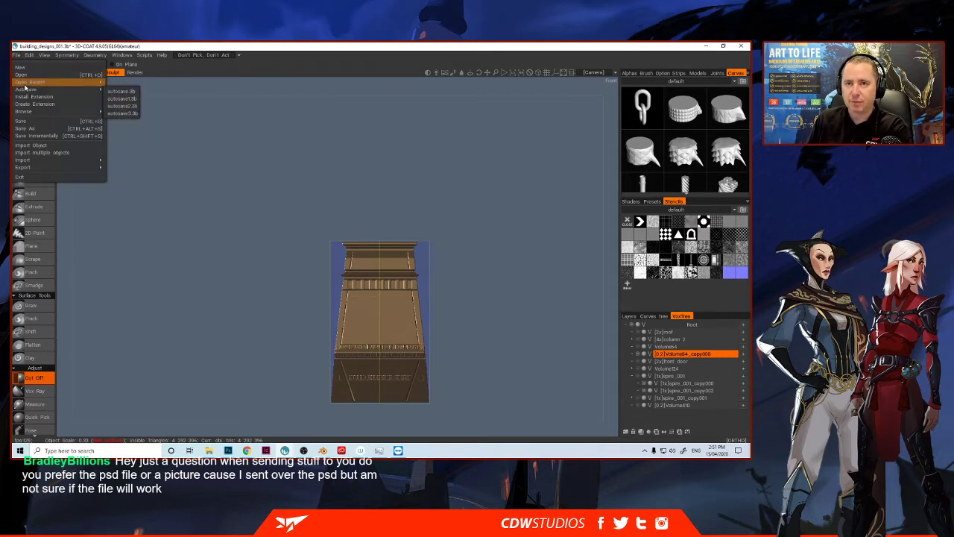
{"action": "left_click", "coordinate": [206, 46]}
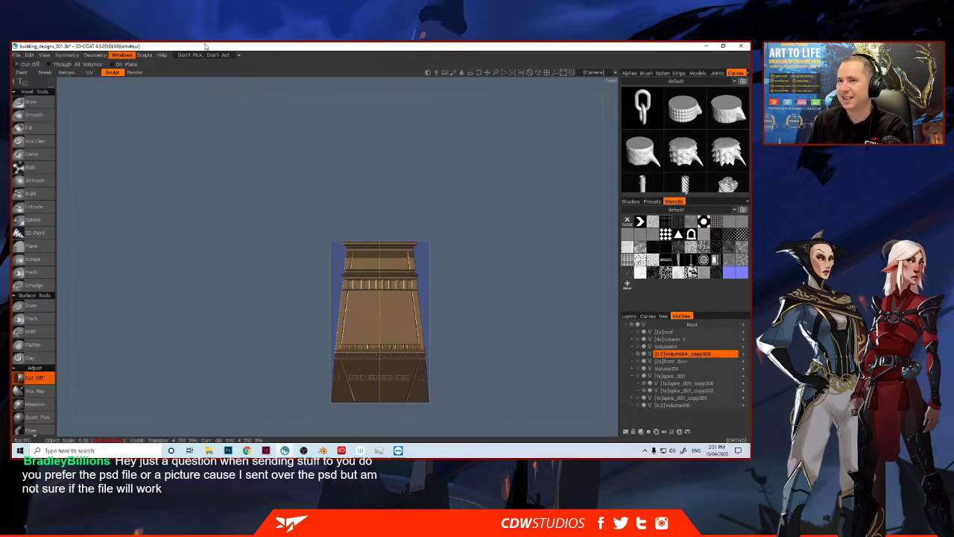
{"action": "left_click", "coordinate": [16, 55]}
{"action": "left_click", "coordinate": [16, 56]}
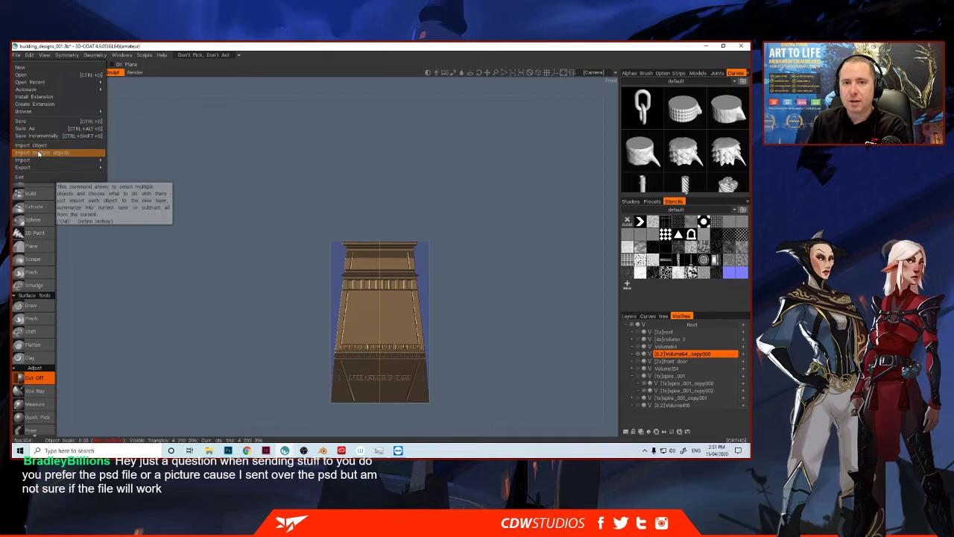
{"action": "mouse_move", "coordinate": [35, 165]}
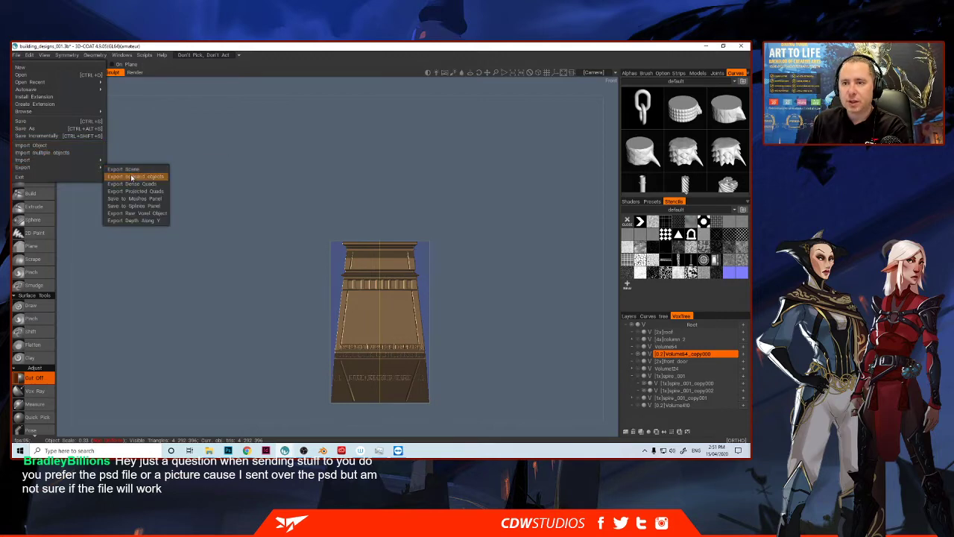
{"action": "left_click", "coordinate": [132, 178]}
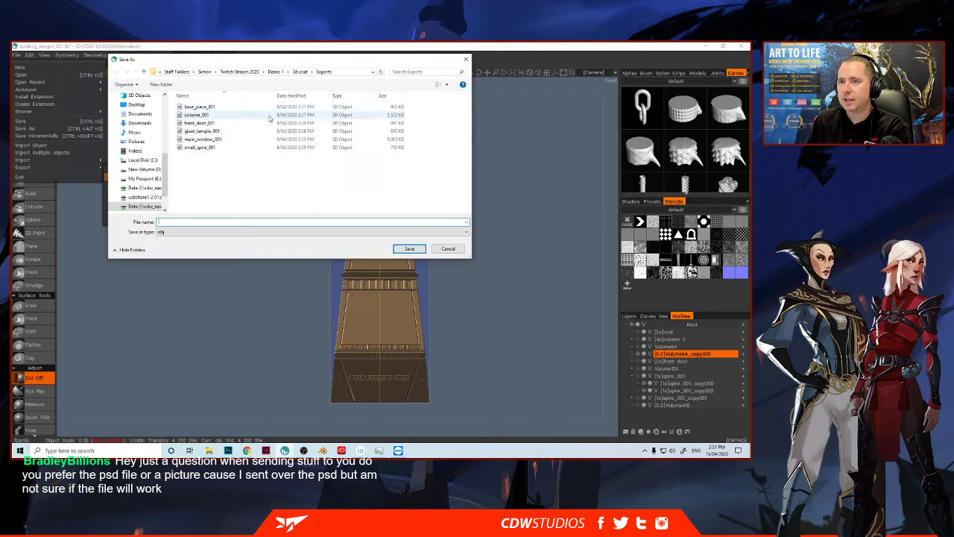
{"action": "type", "text": "building_00"}
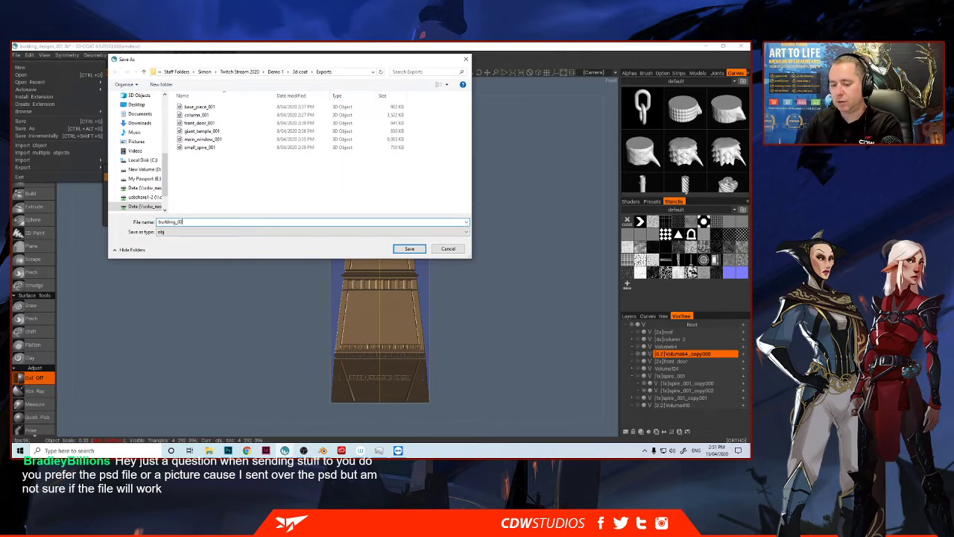
{"action": "type", "text": "2"}
{"action": "key", "text": "Return"}
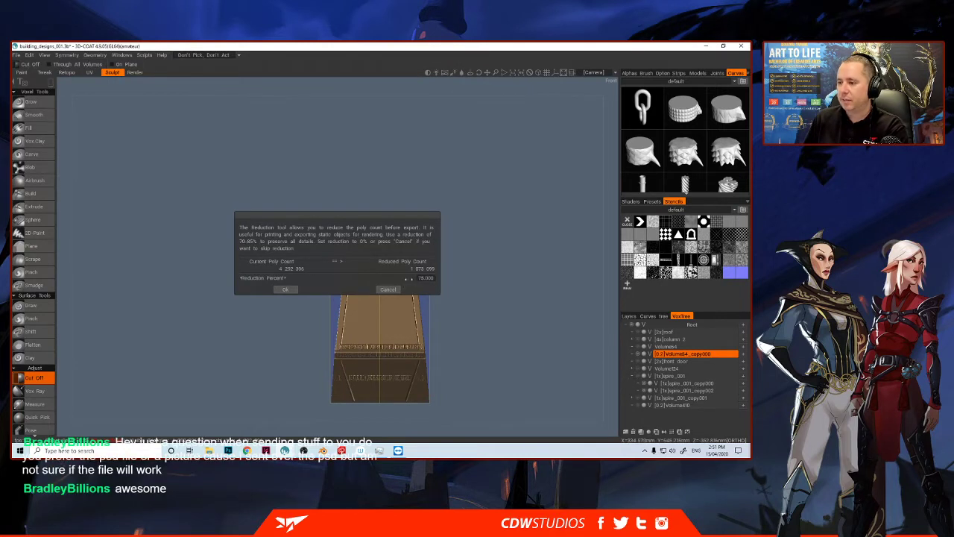
Step: Finish the export with a 99% polygon reduction, then switch back to Blender
{"action": "left_click", "coordinate": [423, 278]}
{"action": "type", "text": "5"}
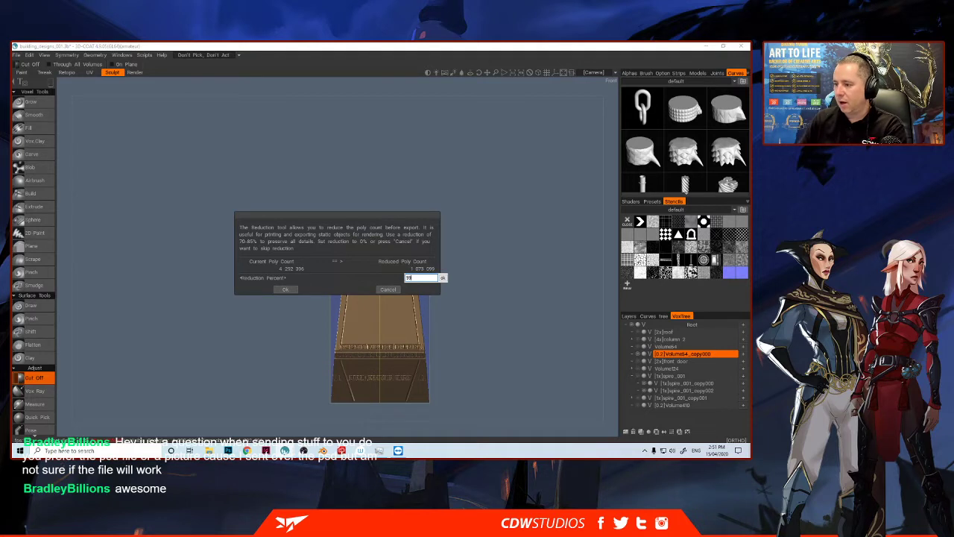
{"action": "key", "text": "Return"}
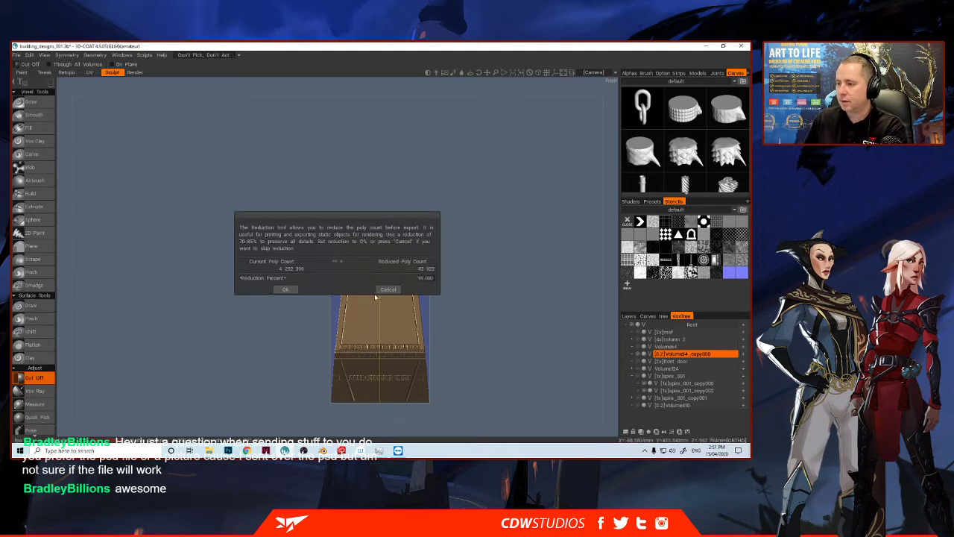
{"action": "left_click", "coordinate": [285, 291]}
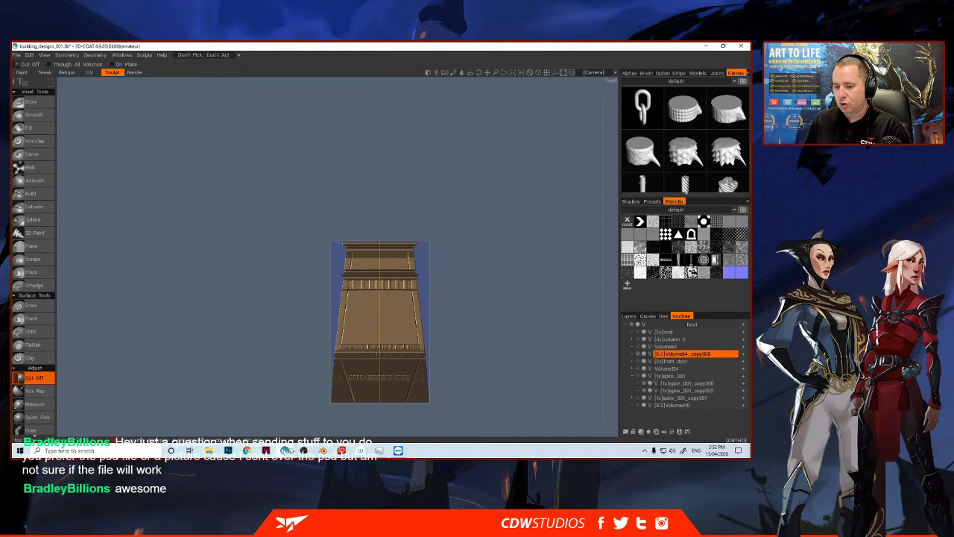
{"action": "mouse_move", "coordinate": [322, 451]}
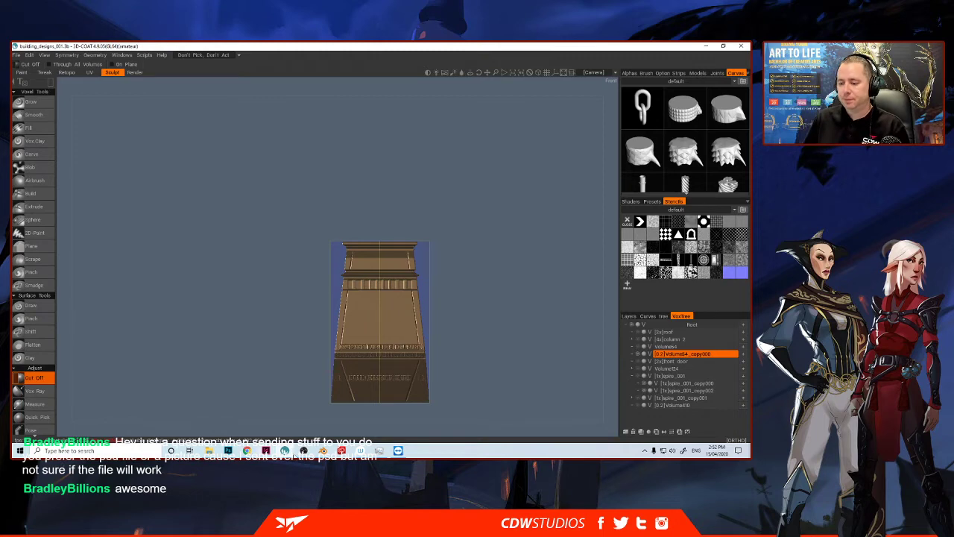
{"action": "left_click", "coordinate": [323, 451]}
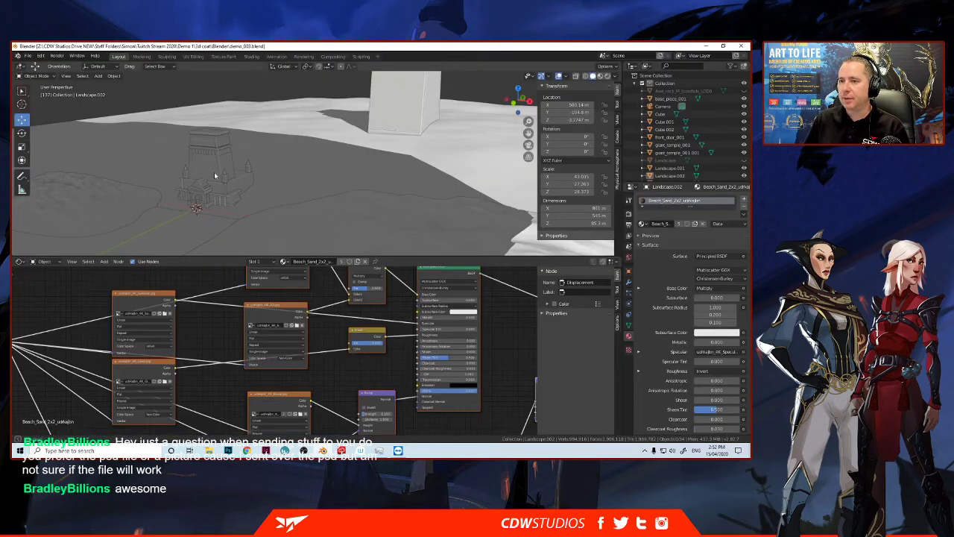
Step: Hide Cube and Cube.001 in the Outliner and zoom to a low view of the temple
{"action": "middle_click_drag", "start_coordinate": [214, 172], "coordinate": [266, 172]}
{"action": "scroll", "coordinate": [292, 169], "scroll_direction": "down", "scroll_amount": 6}
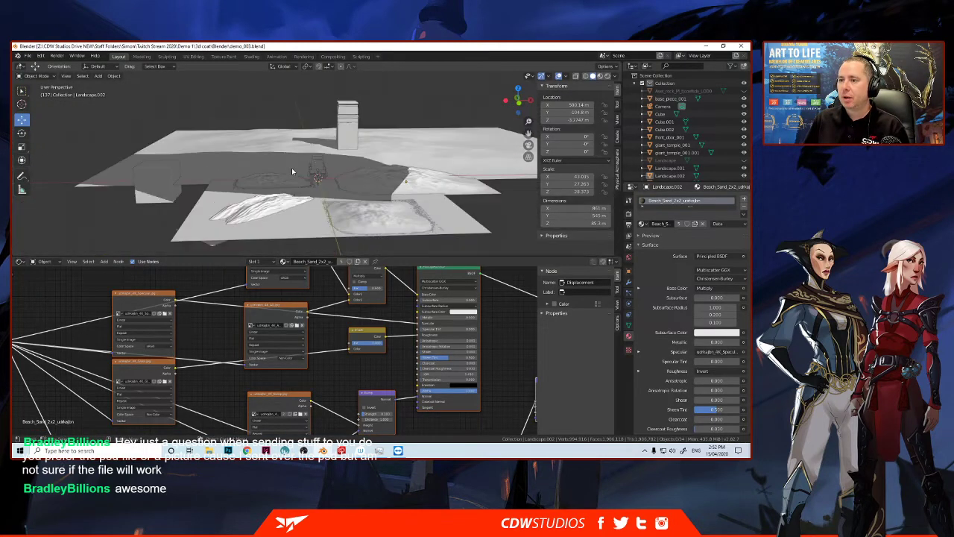
{"action": "scroll", "coordinate": [291, 168], "scroll_direction": "up", "scroll_amount": 2}
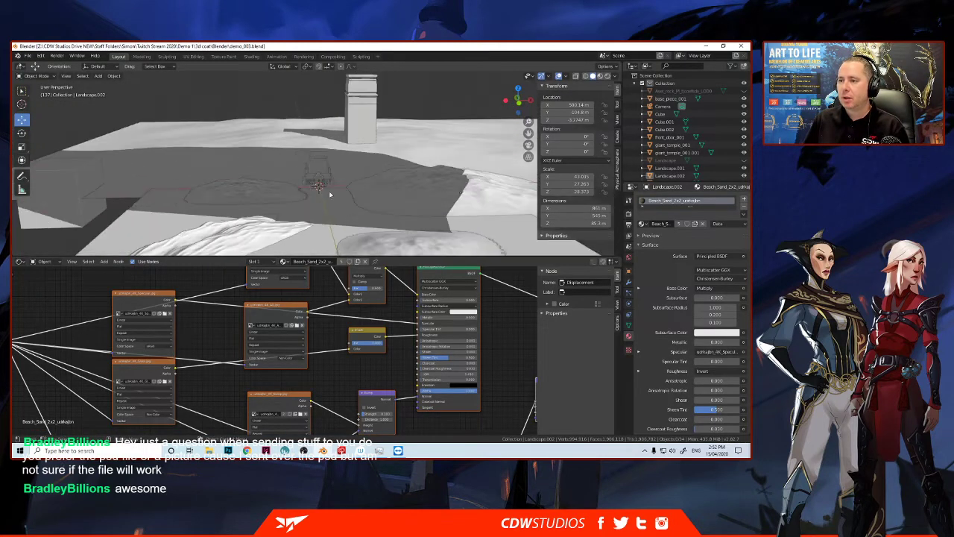
{"action": "left_click", "coordinate": [743, 121]}
{"action": "left_click", "coordinate": [744, 121]}
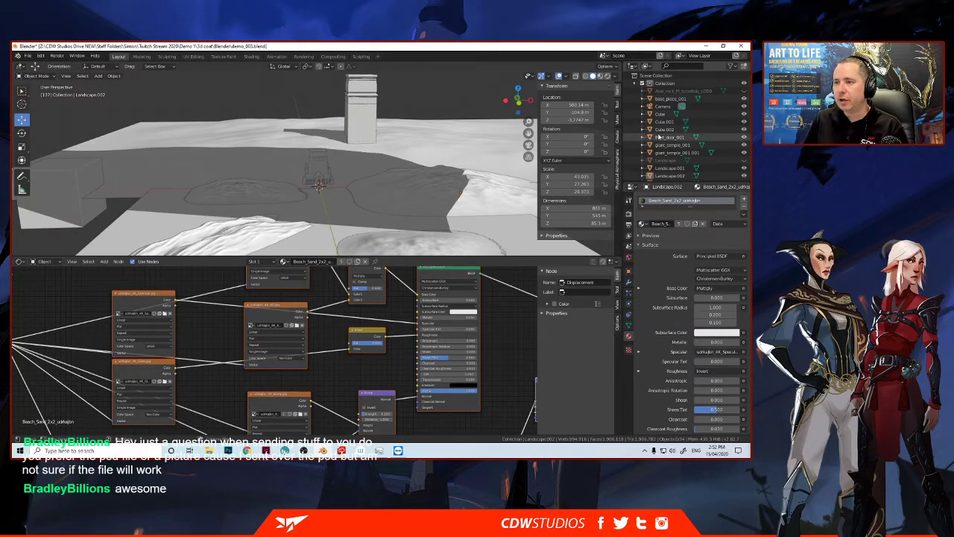
{"action": "left_click", "coordinate": [743, 114]}
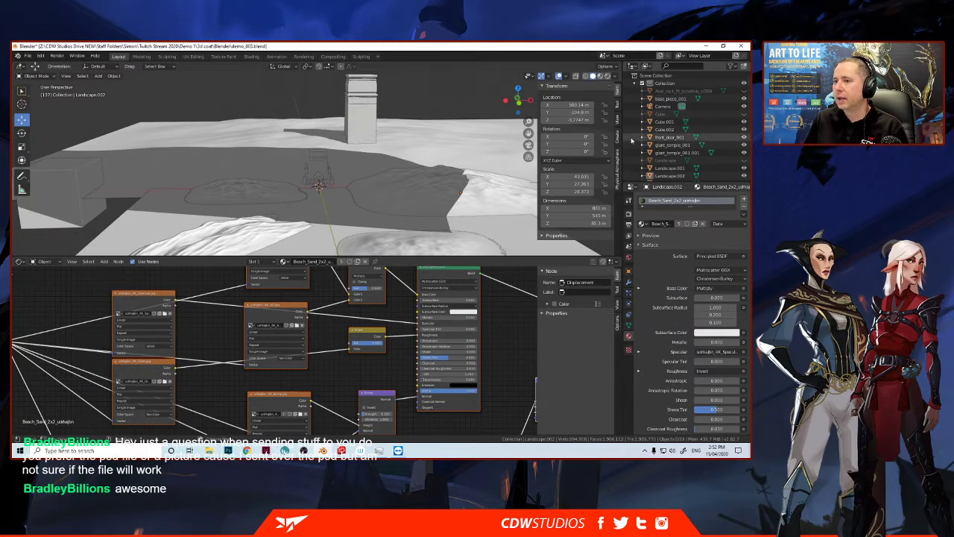
{"action": "left_click", "coordinate": [744, 121]}
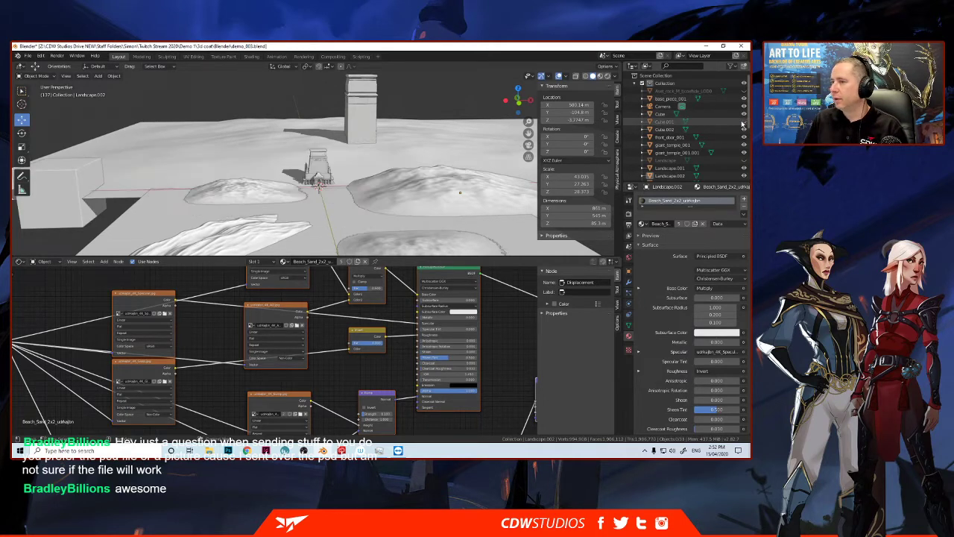
{"action": "scroll", "coordinate": [328, 158], "scroll_direction": "up", "scroll_amount": 4}
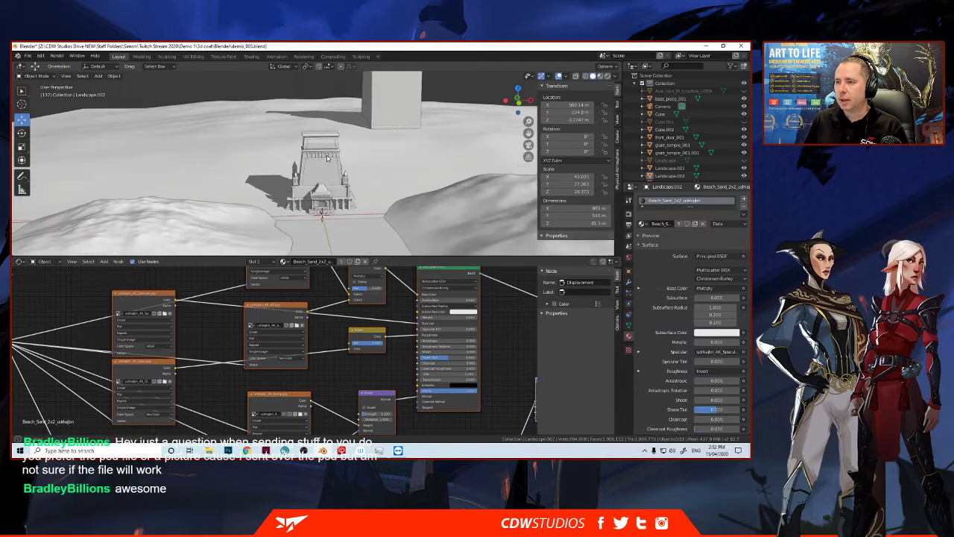
{"action": "mouse_move", "coordinate": [327, 158]}
{"action": "middle_mouse_down"}
{"action": "mouse_move", "coordinate": [309, 168]}
{"action": "mouse_move", "coordinate": [316, 150]}
{"action": "mouse_move", "coordinate": [314, 157]}
{"action": "middle_mouse_up"}
{"action": "scroll", "coordinate": [315, 152], "scroll_direction": "up", "scroll_amount": 2}
{"action": "left_click", "coordinate": [28, 56]}
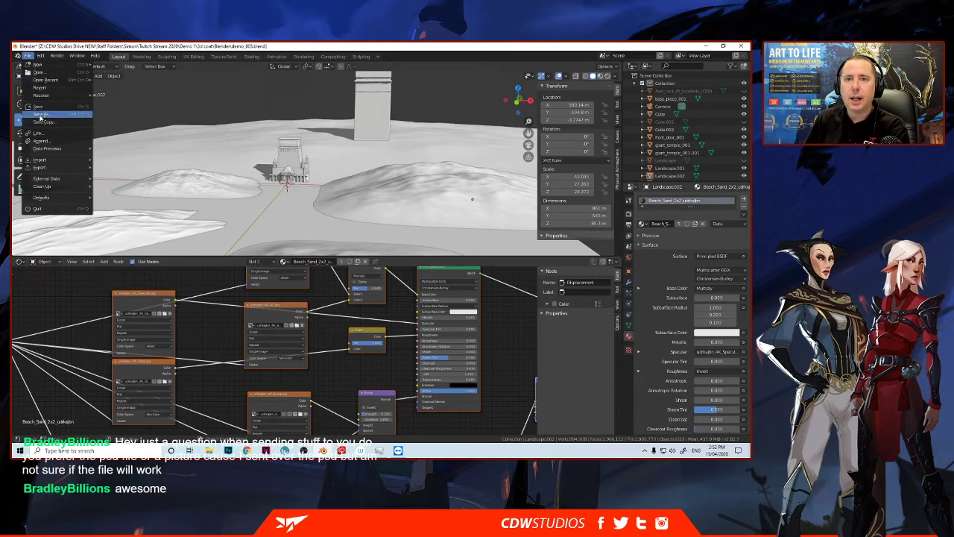
Step: Import building_002.obj as a Wavefront OBJ from the 3d coat > Exports folder
{"action": "mouse_move", "coordinate": [50, 163]}
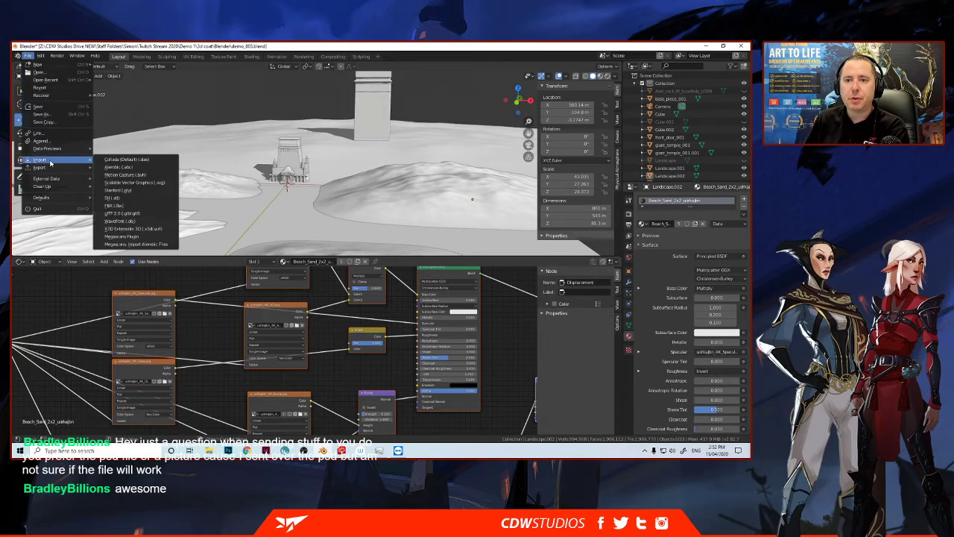
{"action": "left_click", "coordinate": [121, 220]}
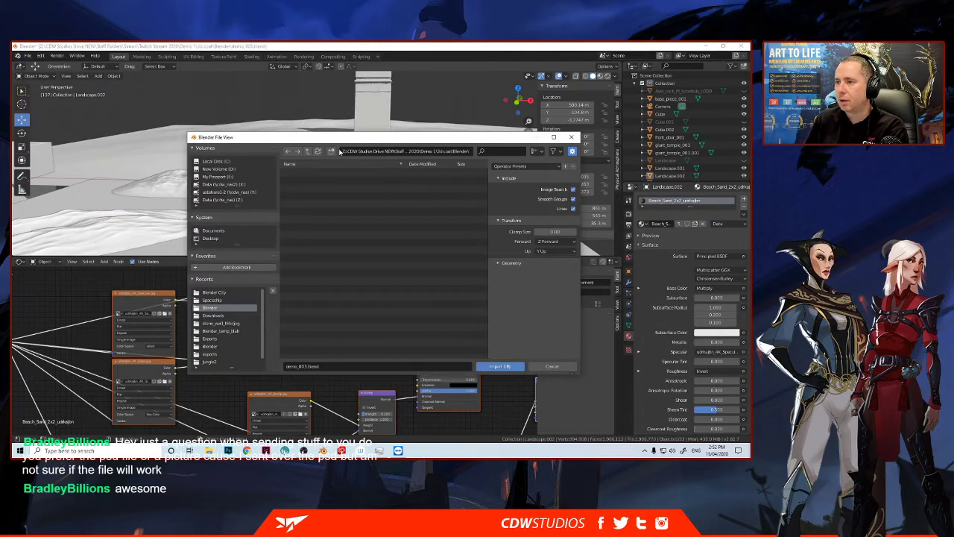
{"action": "left_click", "coordinate": [309, 152]}
{"action": "left_click", "coordinate": [308, 152]}
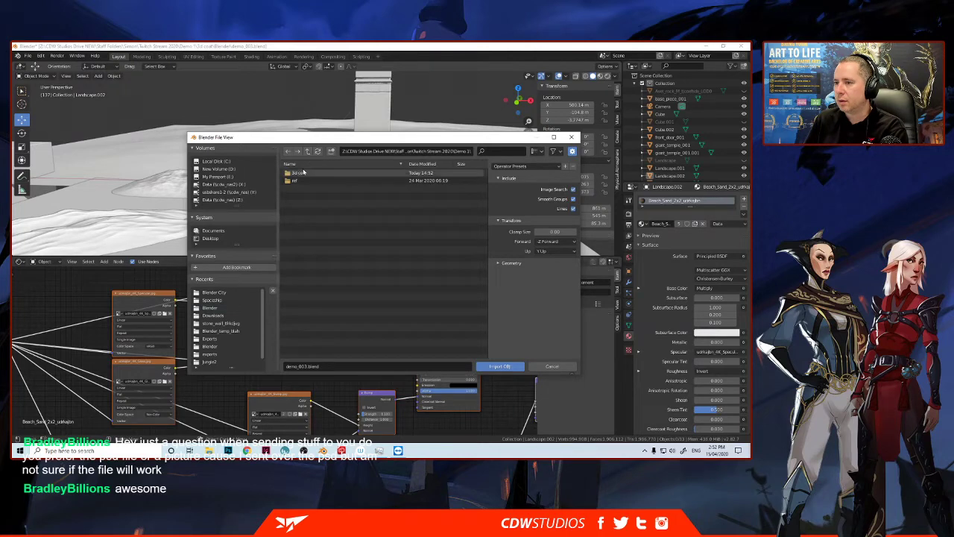
{"action": "double_click", "coordinate": [302, 173]}
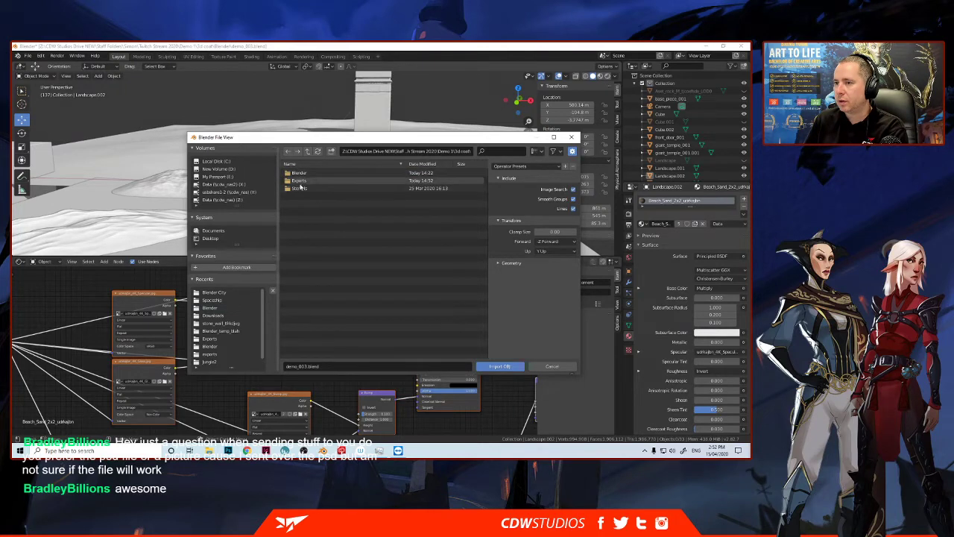
{"action": "double_click", "coordinate": [298, 180]}
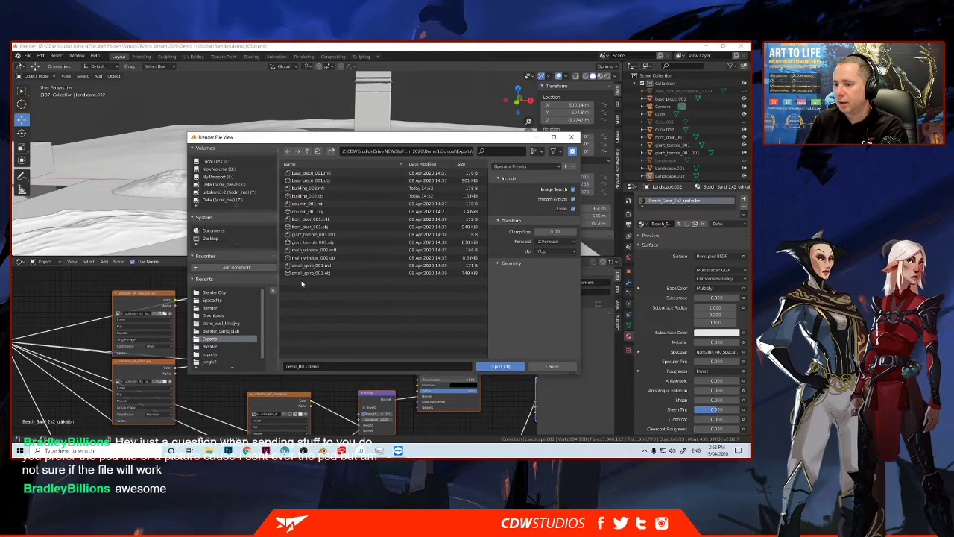
{"action": "left_click", "coordinate": [306, 196]}
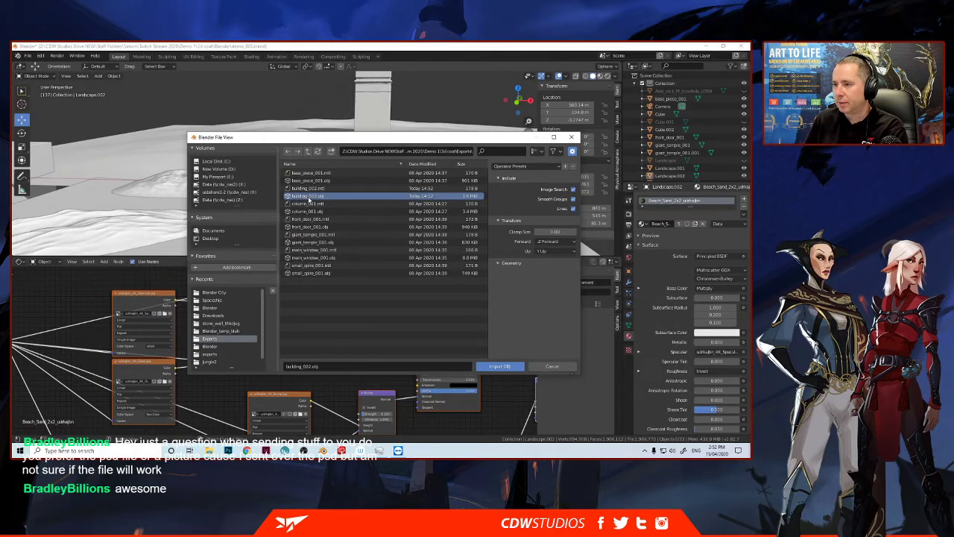
{"action": "double_click", "coordinate": [307, 197]}
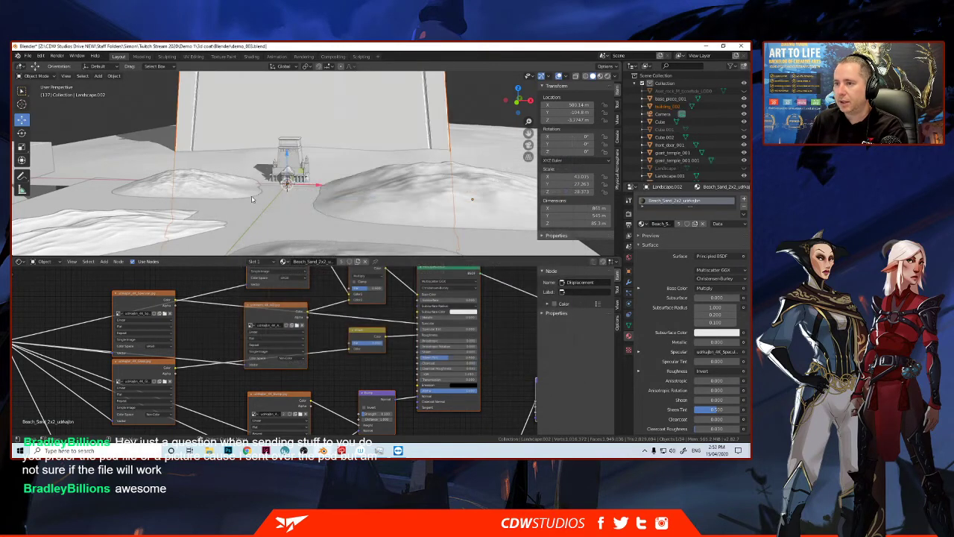
Step: Scale building_002 down, move it back and right, and raise it along Z
{"action": "scroll", "coordinate": [260, 195], "scroll_direction": "down", "scroll_amount": 5}
{"action": "scroll", "coordinate": [259, 195], "scroll_direction": "up", "scroll_amount": 1}
{"action": "scroll", "coordinate": [260, 196], "scroll_direction": "down", "scroll_amount": 2}
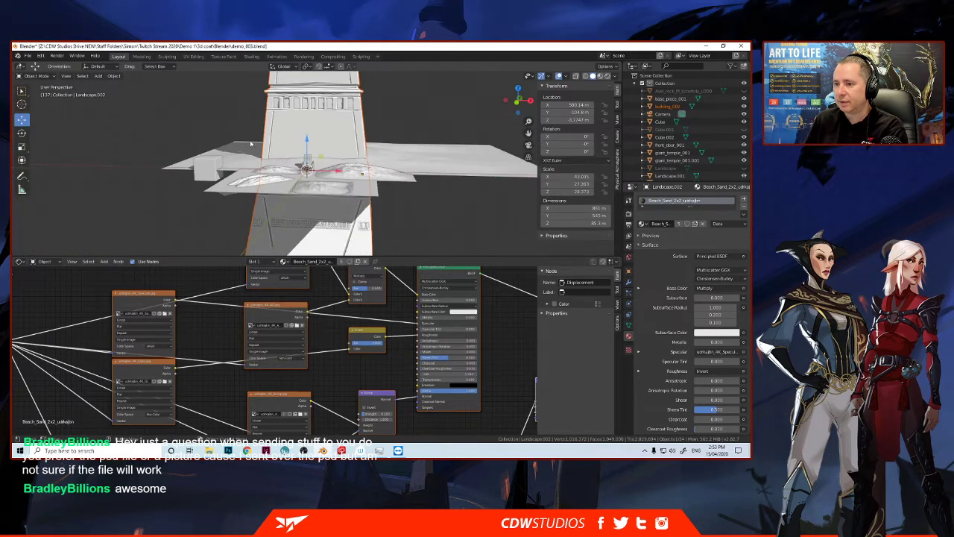
{"action": "key", "text": "s"}
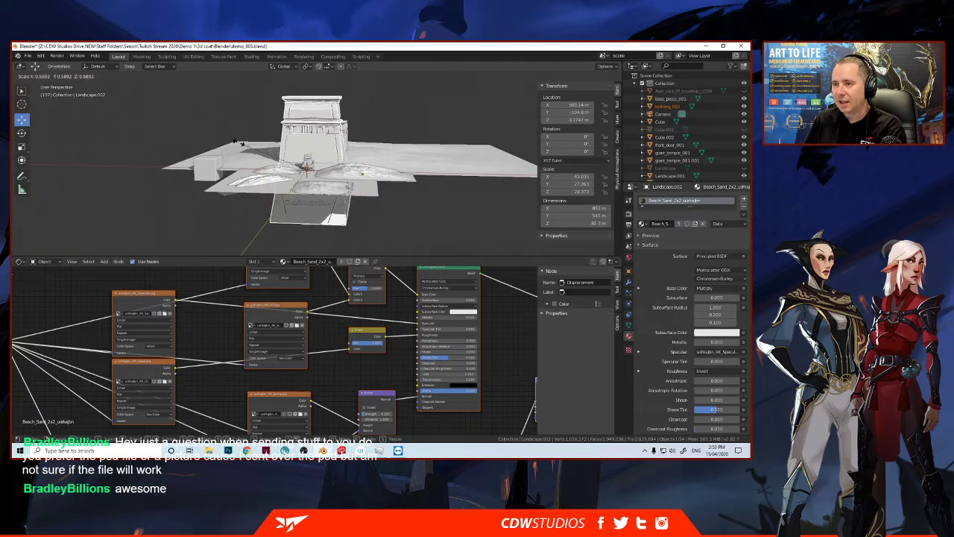
{"action": "left_click", "coordinate": [283, 166]}
{"action": "scroll", "coordinate": [276, 171], "scroll_direction": "up", "scroll_amount": 5}
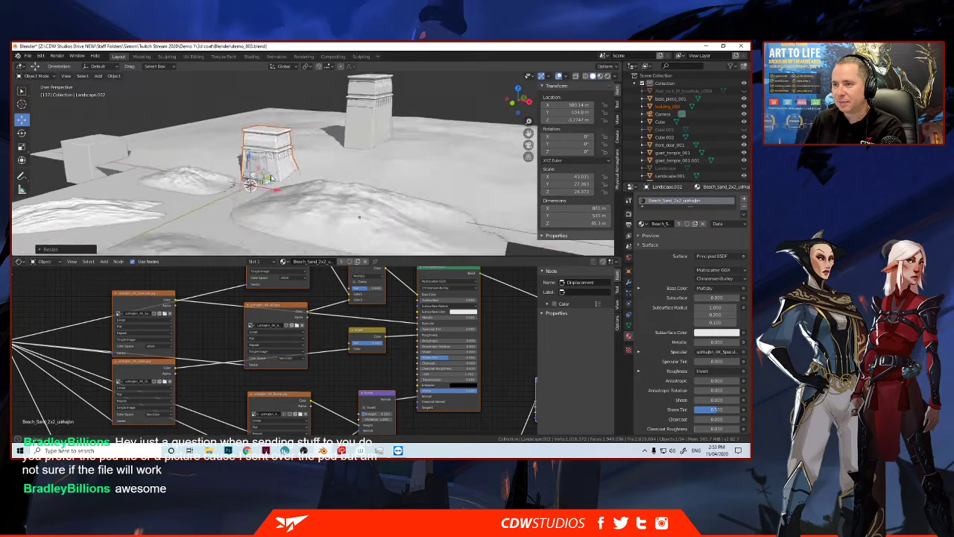
{"action": "middle_click_drag", "start_coordinate": [272, 179], "coordinate": [265, 177]}
{"action": "left_click_drag", "start_coordinate": [251, 187], "coordinate": [307, 170]}
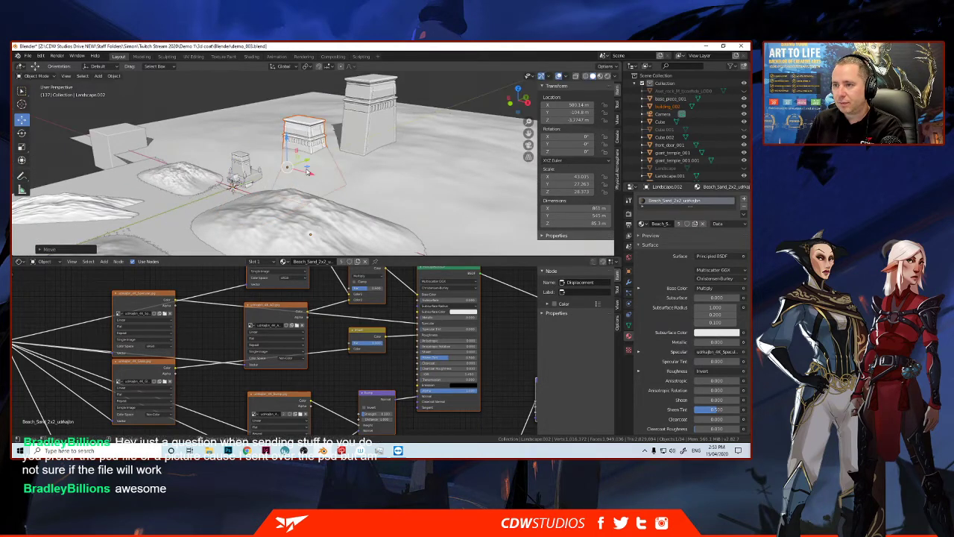
{"action": "key", "text": "g"}
{"action": "key", "text": "z"}
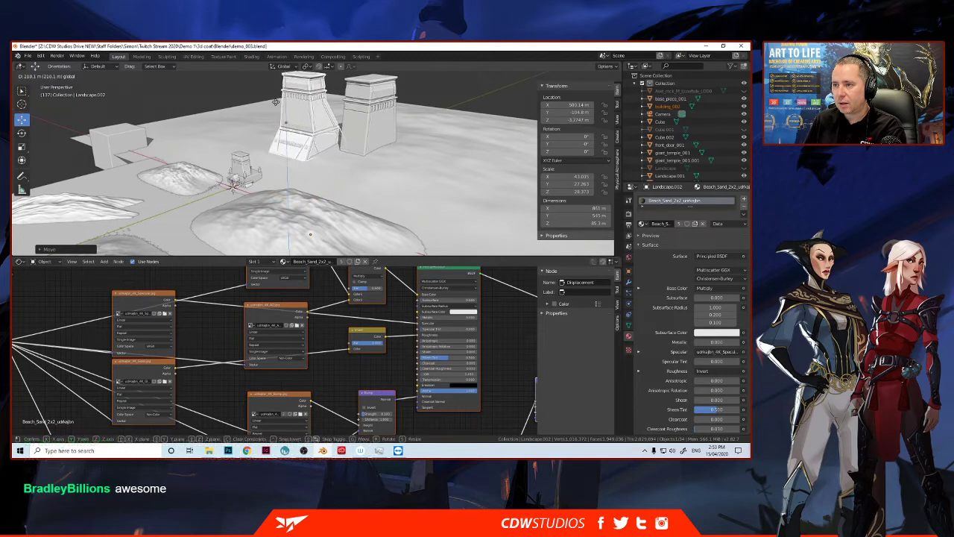
{"action": "left_click", "coordinate": [314, 119]}
Step: Shrink building_002 further, lower it onto the ground, and apply its scale
{"action": "key", "text": "s"}
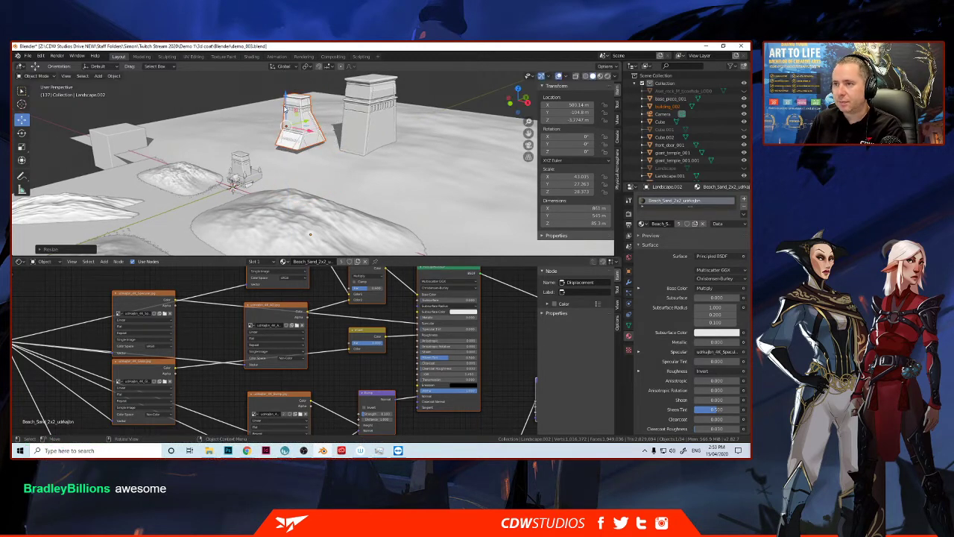
{"action": "left_click", "coordinate": [285, 112]}
{"action": "key", "text": "g"}
{"action": "key", "text": "z"}
{"action": "left_click", "coordinate": [286, 113]}
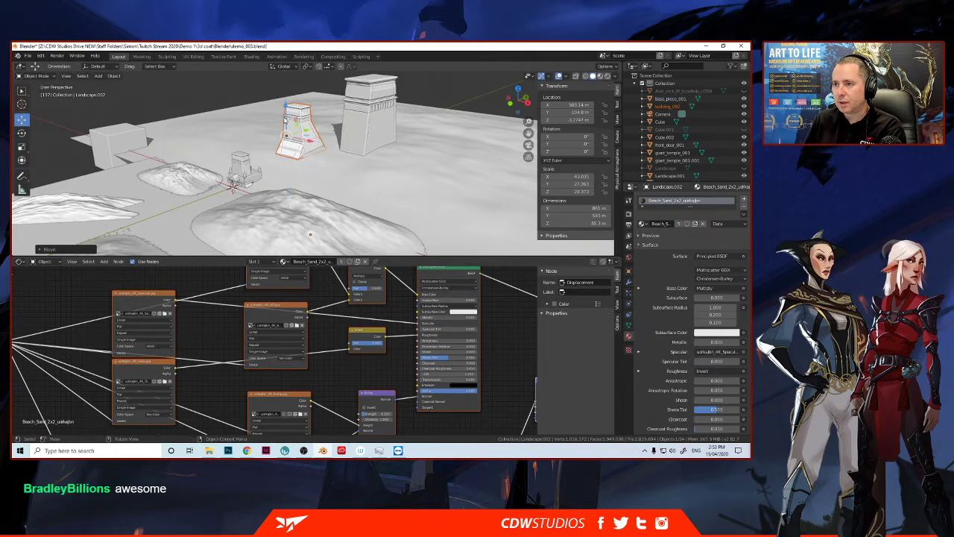
{"action": "middle_click_drag", "start_coordinate": [287, 119], "coordinate": [282, 135]}
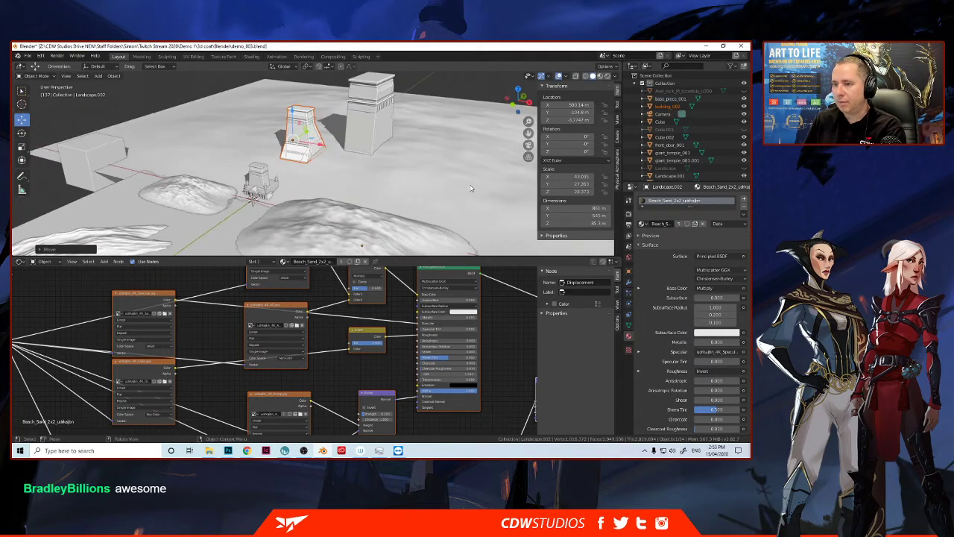
{"action": "key", "text": "ctrl+a"}
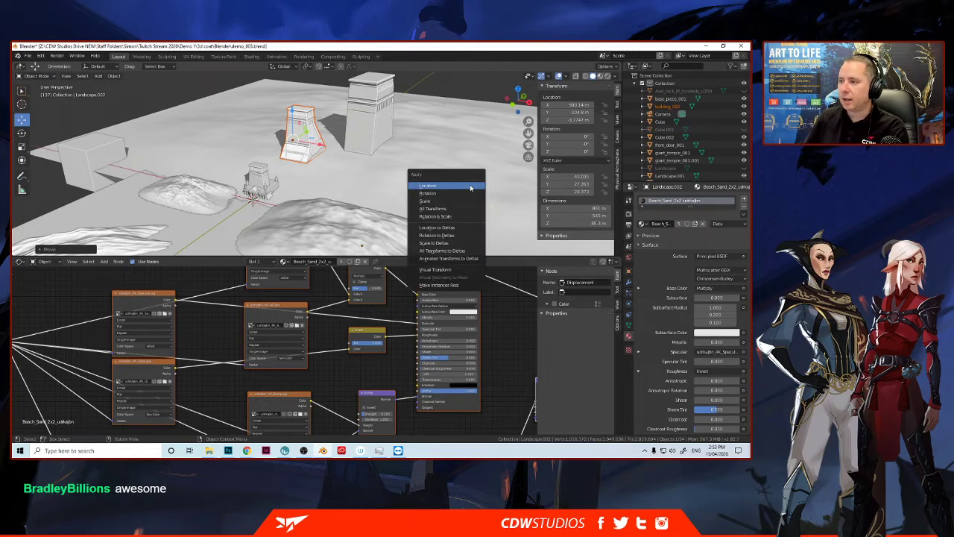
{"action": "left_click", "coordinate": [463, 203]}
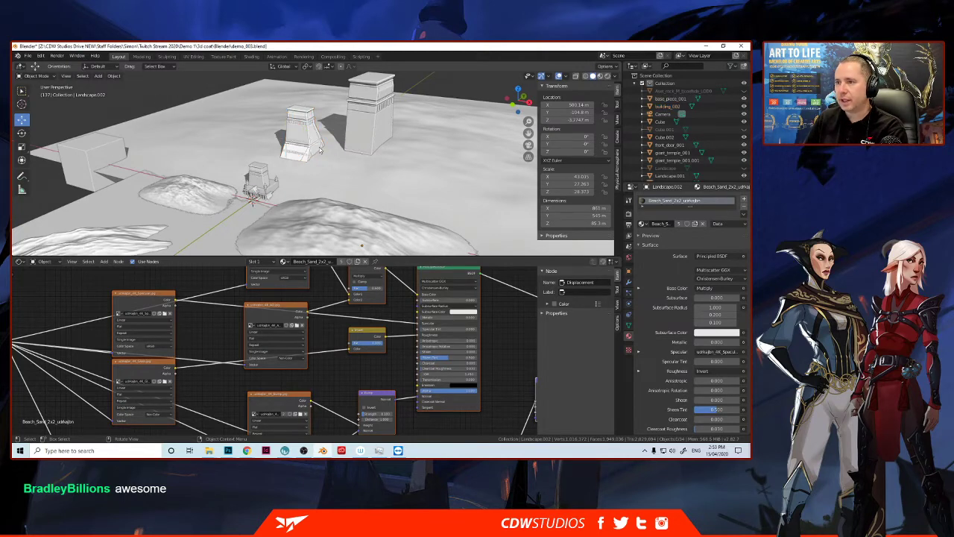
Step: Reselect building_002, orbit around it, then select the Landscape.004 ground piece
{"action": "left_click", "coordinate": [307, 143]}
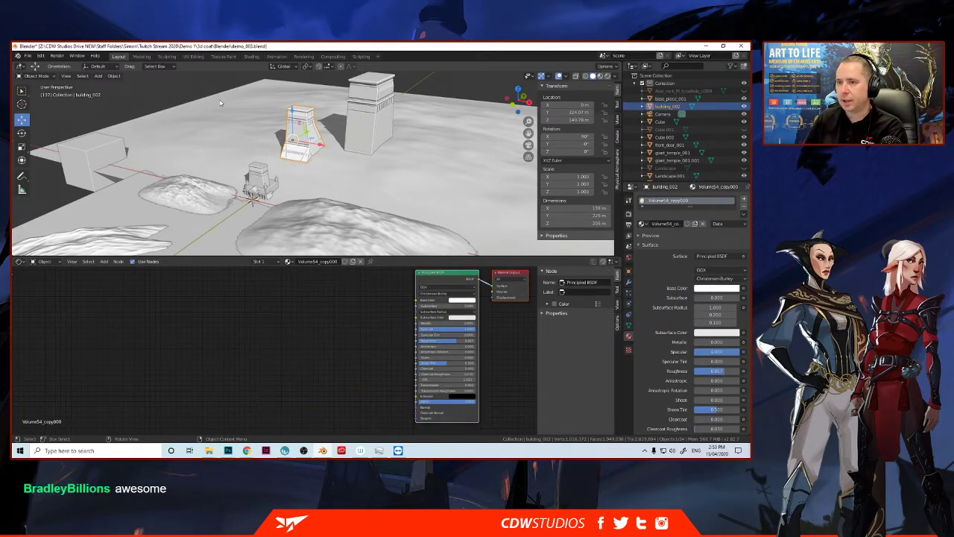
{"action": "scroll", "coordinate": [222, 158], "scroll_direction": "down", "scroll_amount": 1}
{"action": "scroll", "coordinate": [222, 157], "scroll_direction": "up", "scroll_amount": 3}
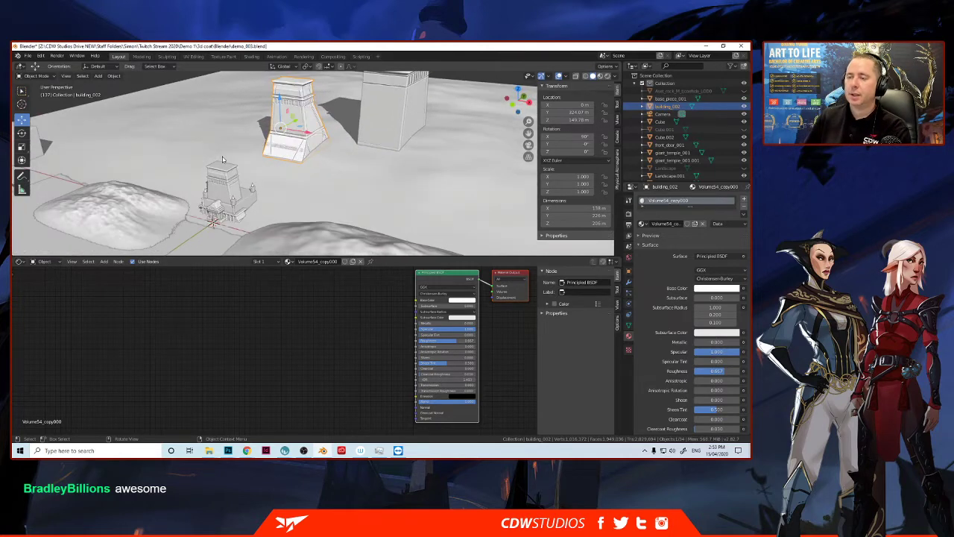
{"action": "middle_click_drag", "start_coordinate": [222, 157], "coordinate": [332, 126]}
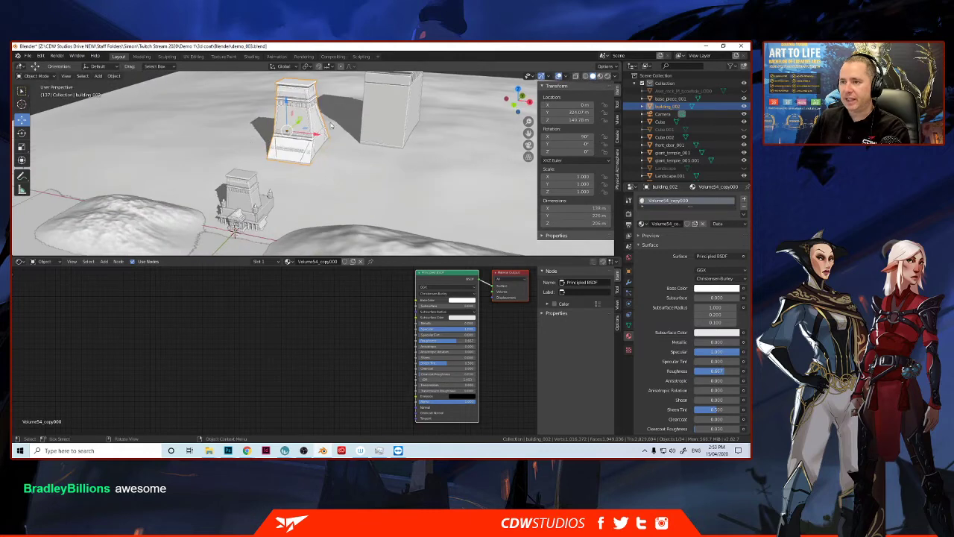
{"action": "scroll", "coordinate": [229, 168], "scroll_direction": "down", "scroll_amount": 5}
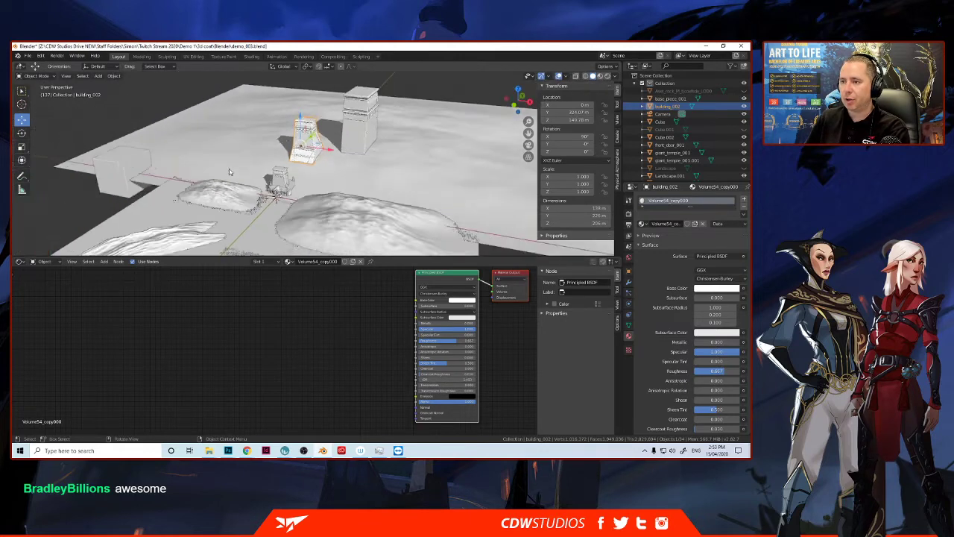
{"action": "left_click", "coordinate": [369, 179]}
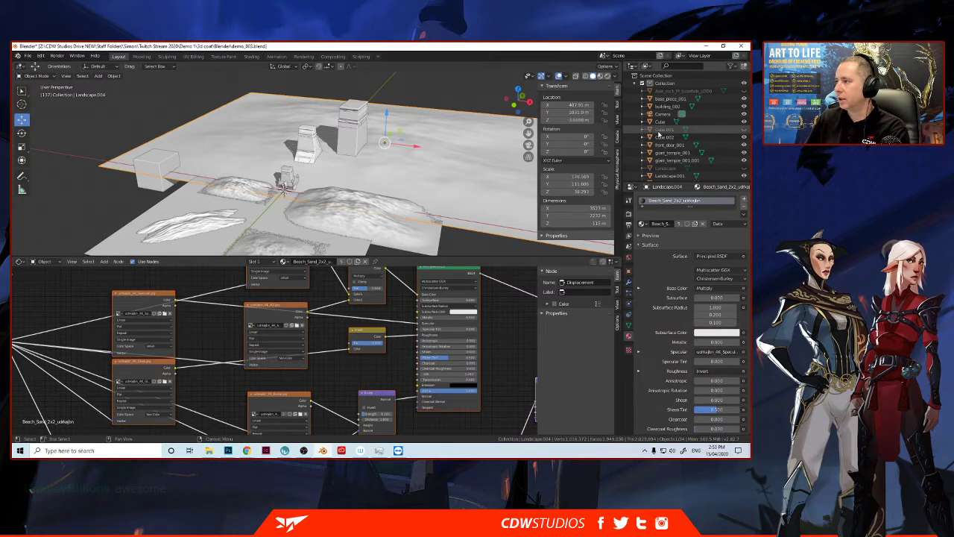
Step: Move Landscape.001 through Landscape.005 into a new collection named landscapes
{"action": "scroll", "coordinate": [660, 135], "scroll_direction": "down", "scroll_amount": 5}
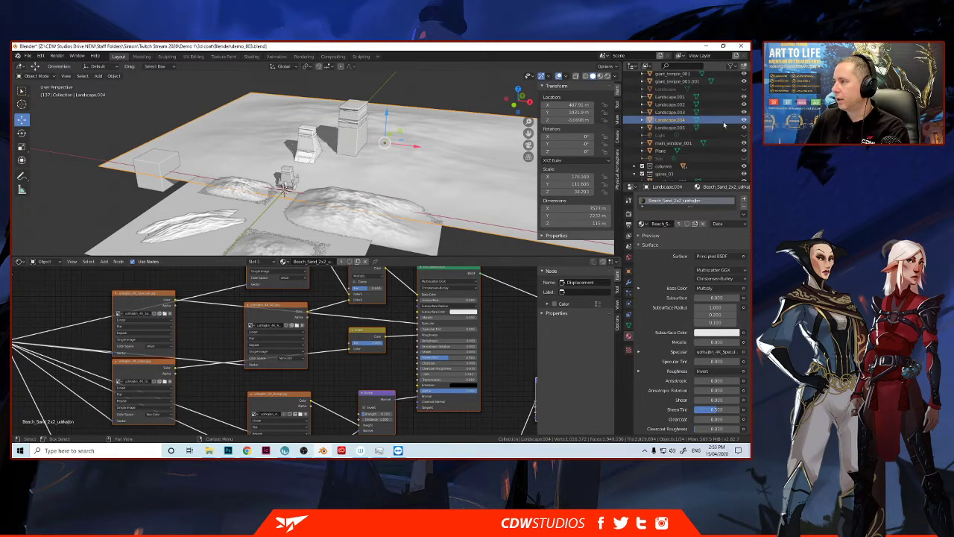
{"action": "left_click", "coordinate": [664, 98]}
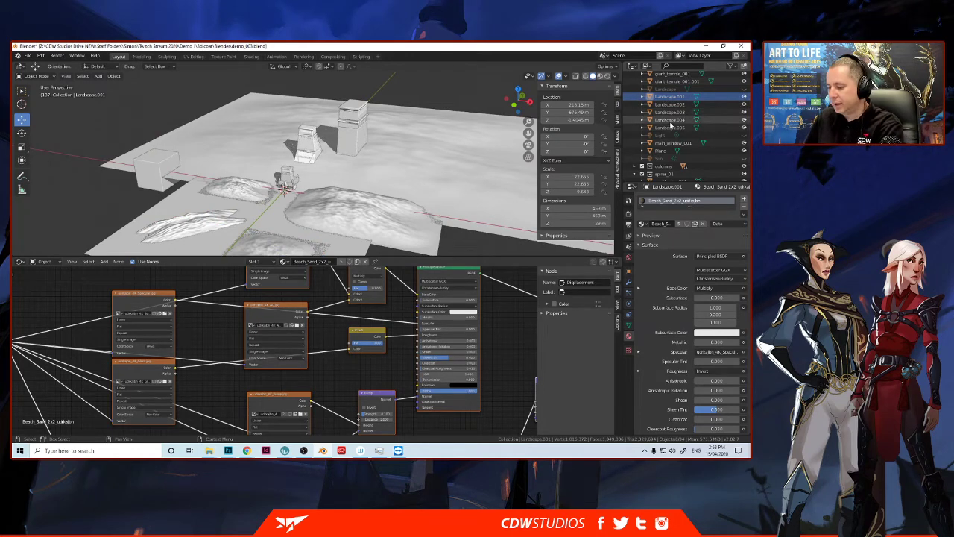
{"action": "left_click", "coordinate": [671, 127], "text": "shift"}
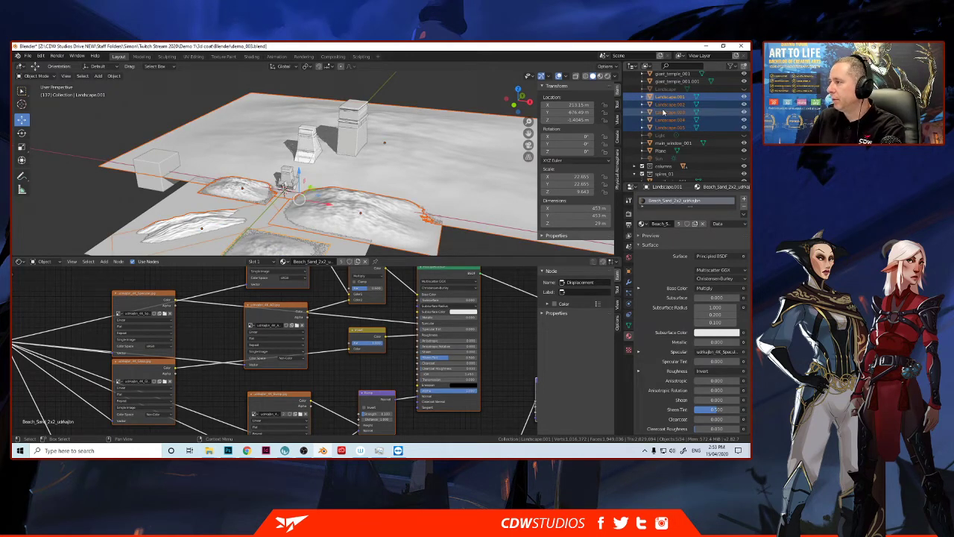
{"action": "right_click", "coordinate": [663, 114]}
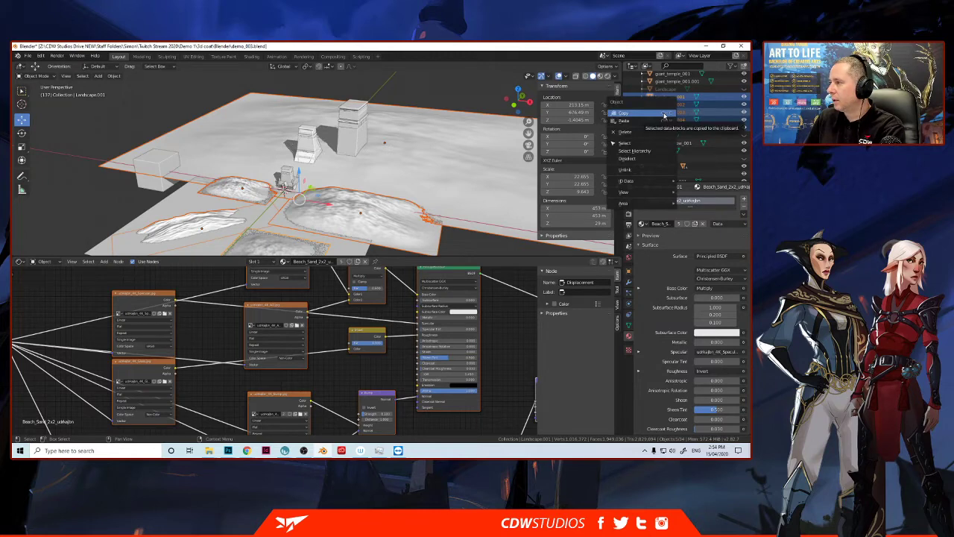
{"action": "right_click", "coordinate": [395, 167]}
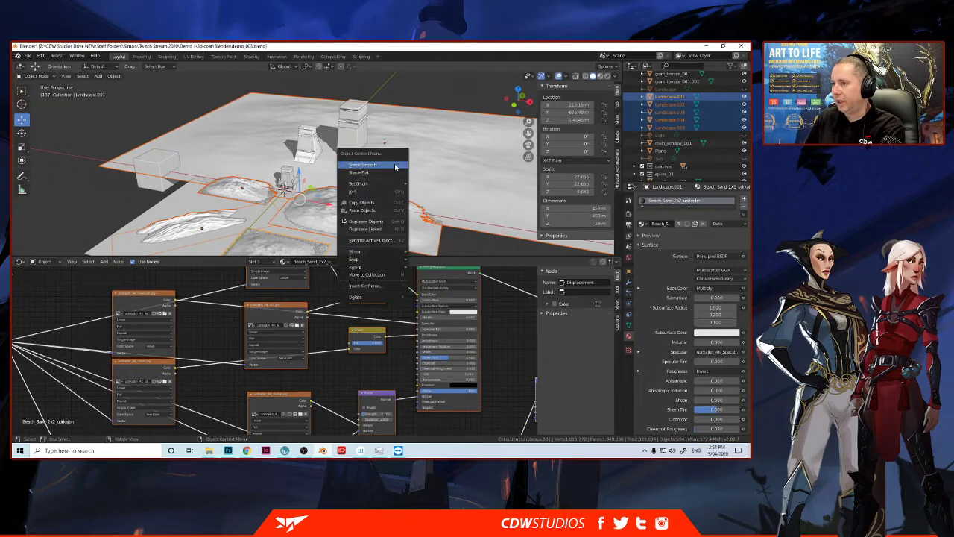
{"action": "left_click", "coordinate": [380, 274]}
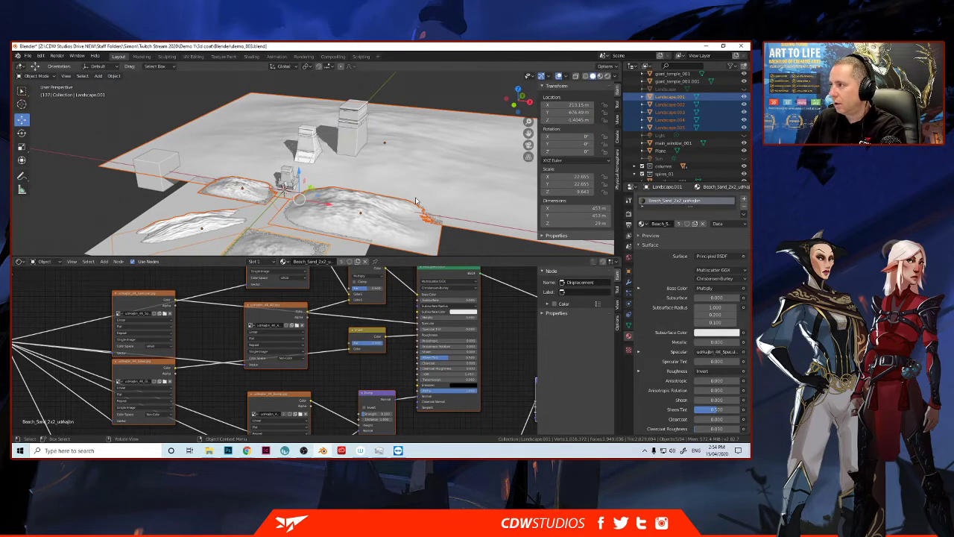
{"action": "right_click", "coordinate": [386, 180]}
{"action": "left_click", "coordinate": [377, 181]}
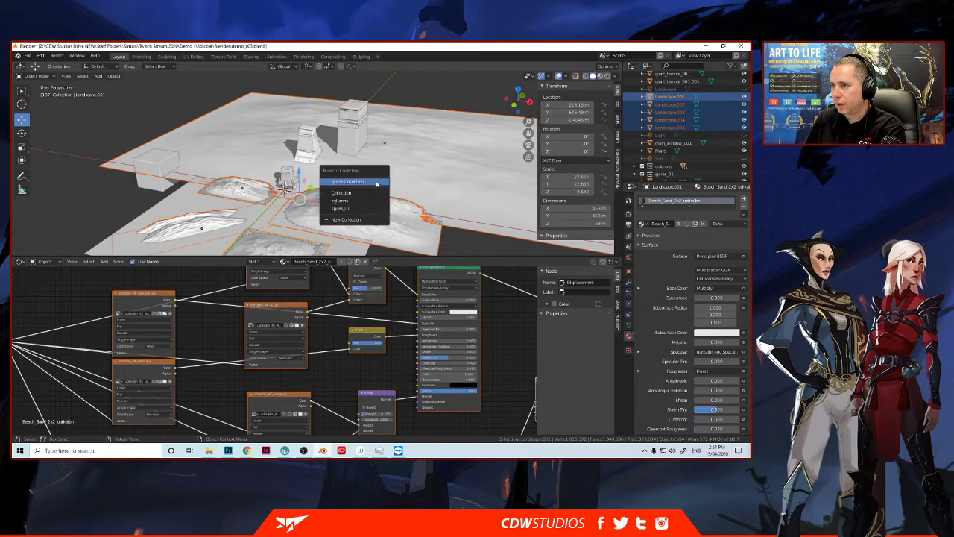
{"action": "left_click", "coordinate": [352, 221]}
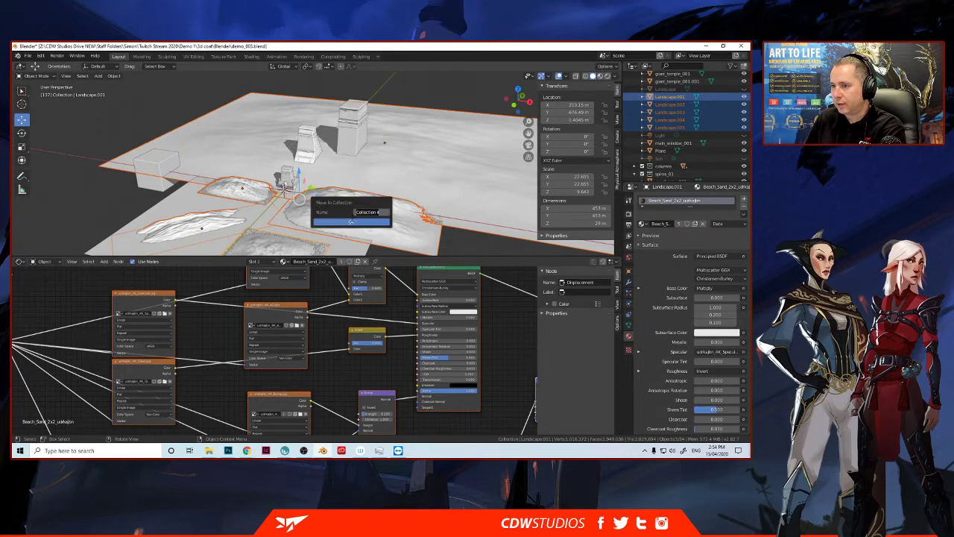
{"action": "type", "text": "sa"}
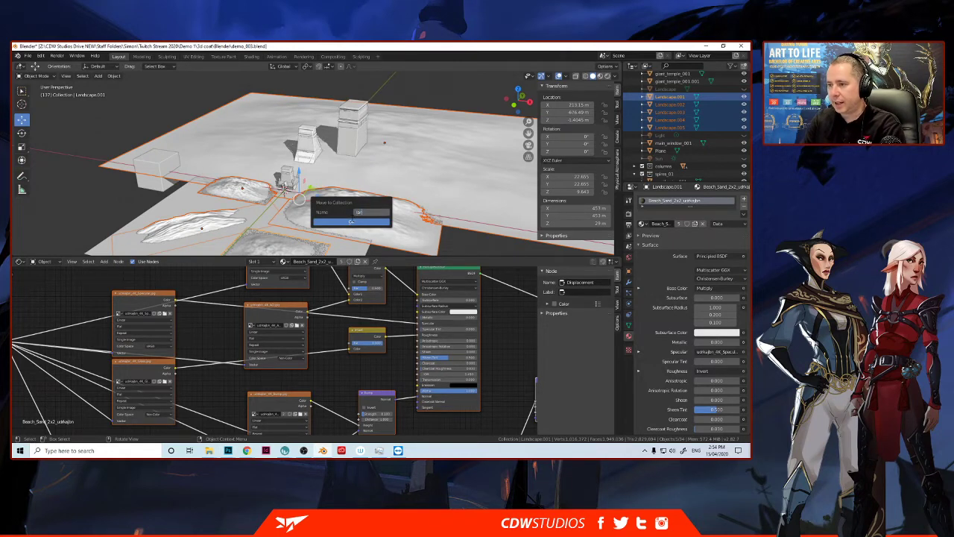
{"action": "key", "text": "Return"}
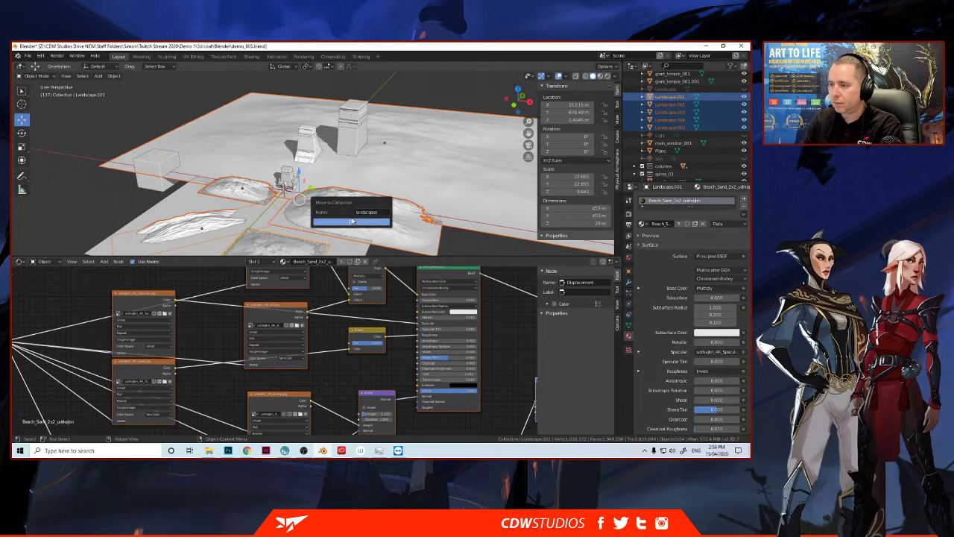
{"action": "left_click", "coordinate": [353, 221]}
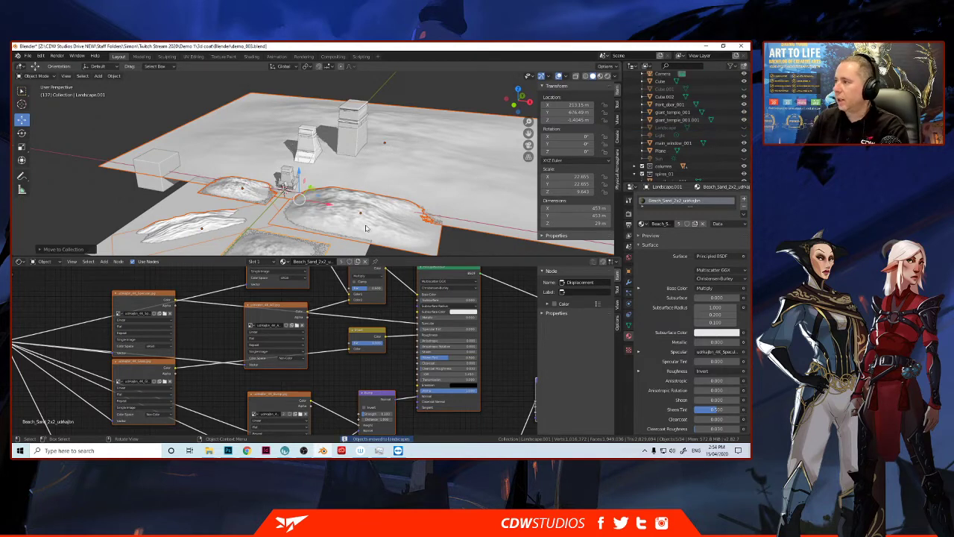
Step: Collapse the landscapes collection and hide it from the viewport
{"action": "scroll", "coordinate": [642, 149], "scroll_direction": "down", "scroll_amount": 5}
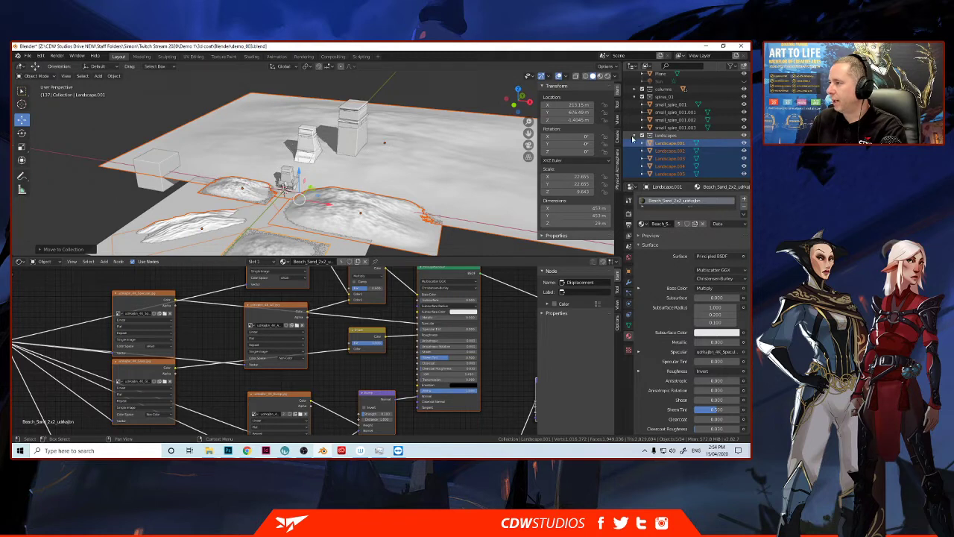
{"action": "left_click", "coordinate": [636, 136]}
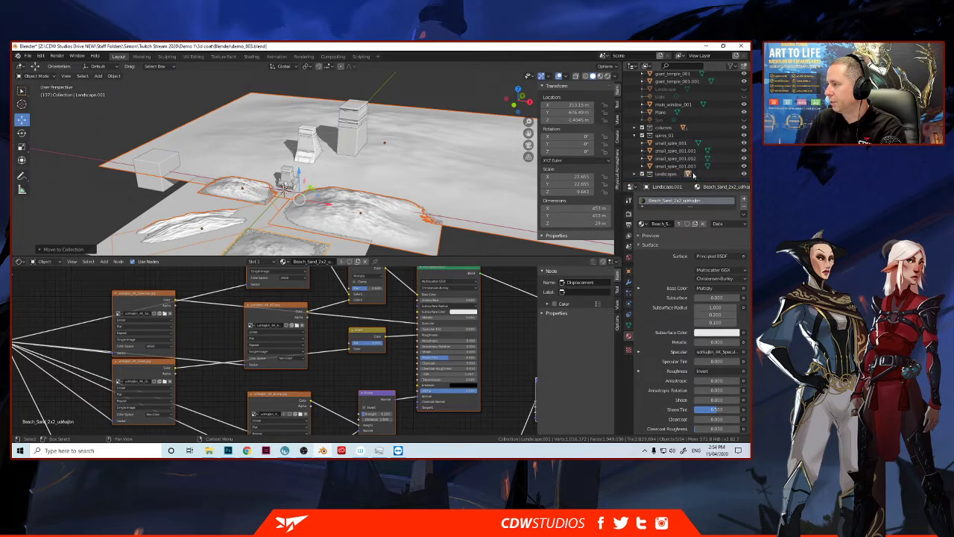
{"action": "left_click", "coordinate": [743, 174]}
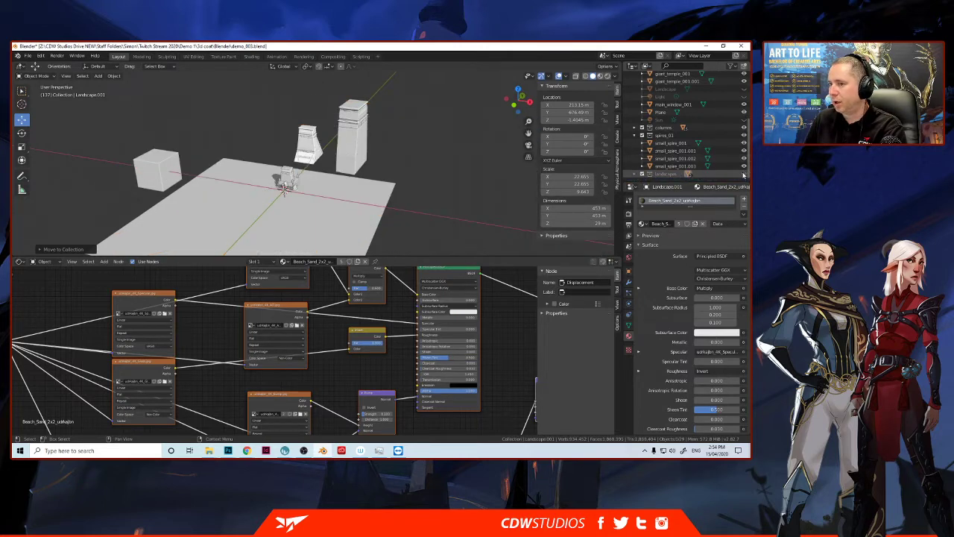
Step: Move the tall temple pillar and the building_002 pylon to new spots further left
{"action": "scroll", "coordinate": [261, 141], "scroll_direction": "down", "scroll_amount": 1}
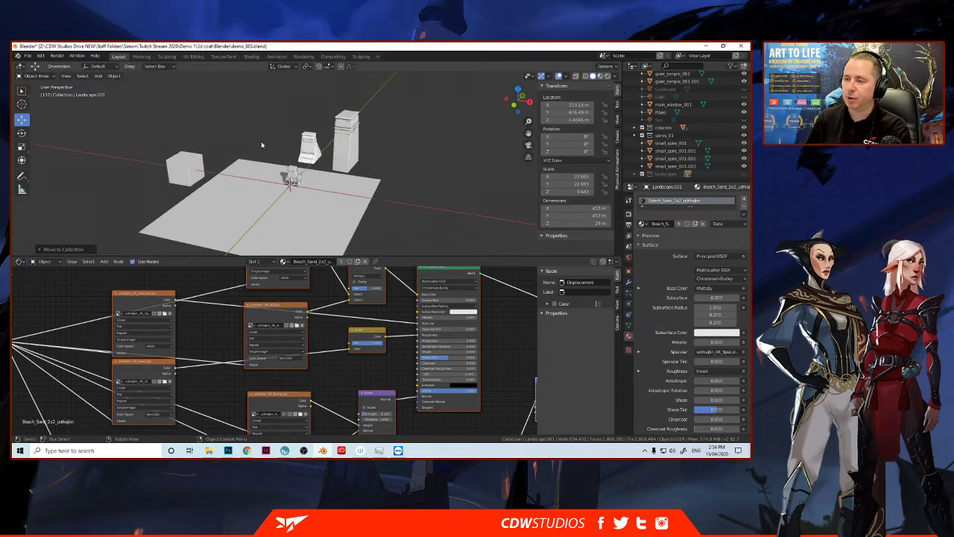
{"action": "left_click", "coordinate": [351, 159]}
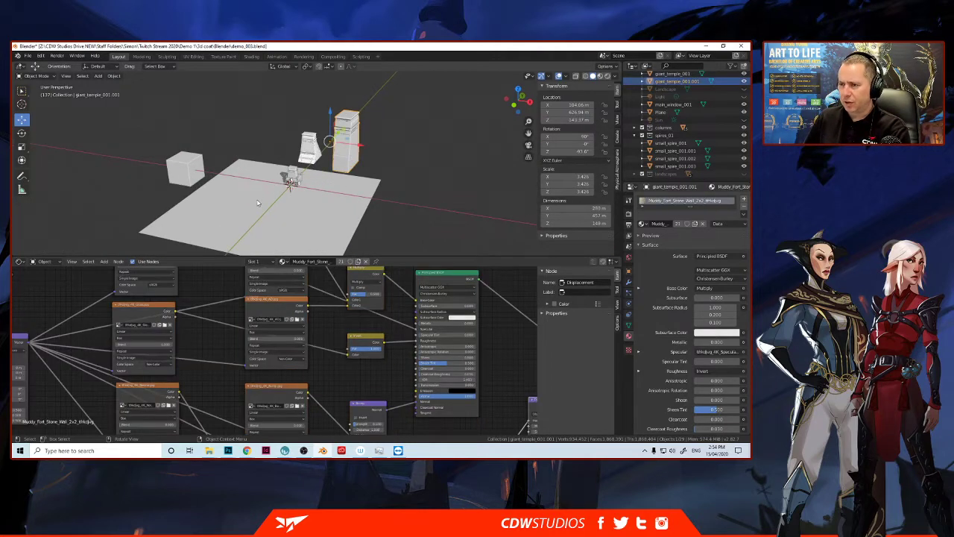
{"action": "left_click", "coordinate": [290, 179]}
{"action": "scroll", "coordinate": [290, 183], "scroll_direction": "up", "scroll_amount": 5}
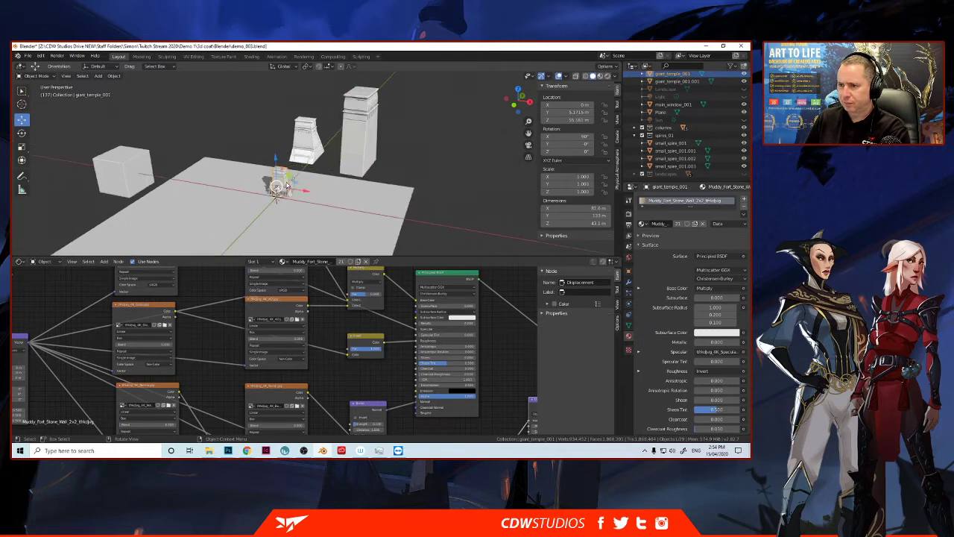
{"action": "middle_click_drag", "start_coordinate": [293, 190], "coordinate": [320, 175]}
{"action": "left_click", "coordinate": [379, 167]}
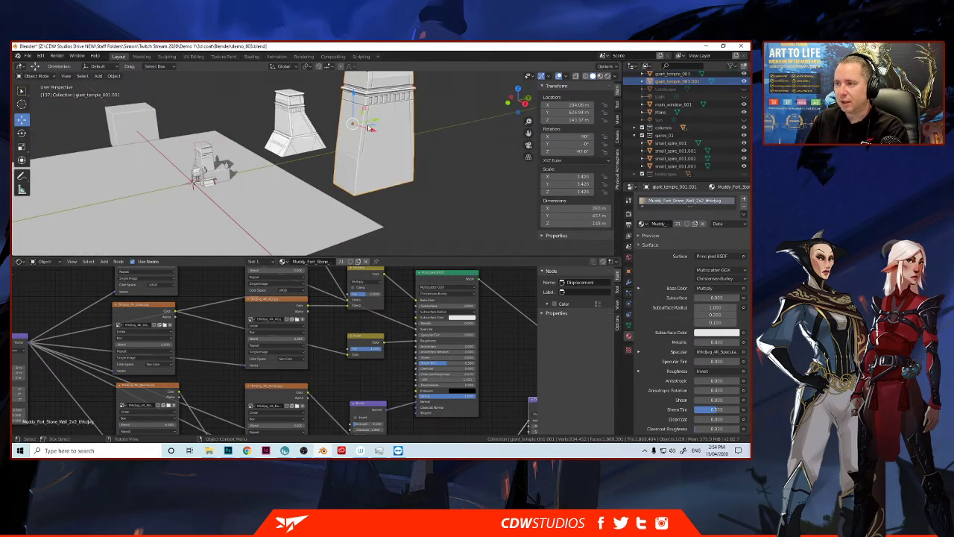
{"action": "key", "text": "g"}
{"action": "left_click", "coordinate": [115, 160]}
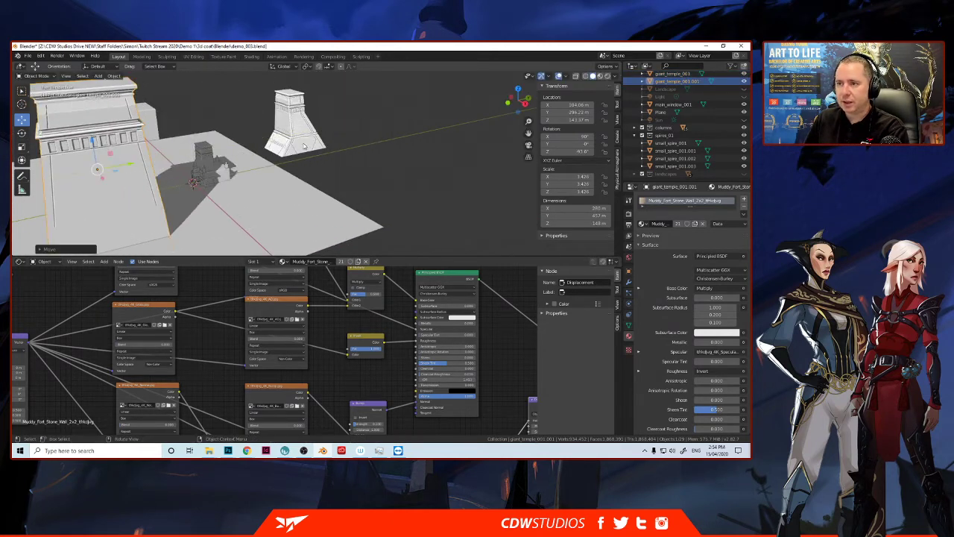
{"action": "left_click", "coordinate": [185, 144]}
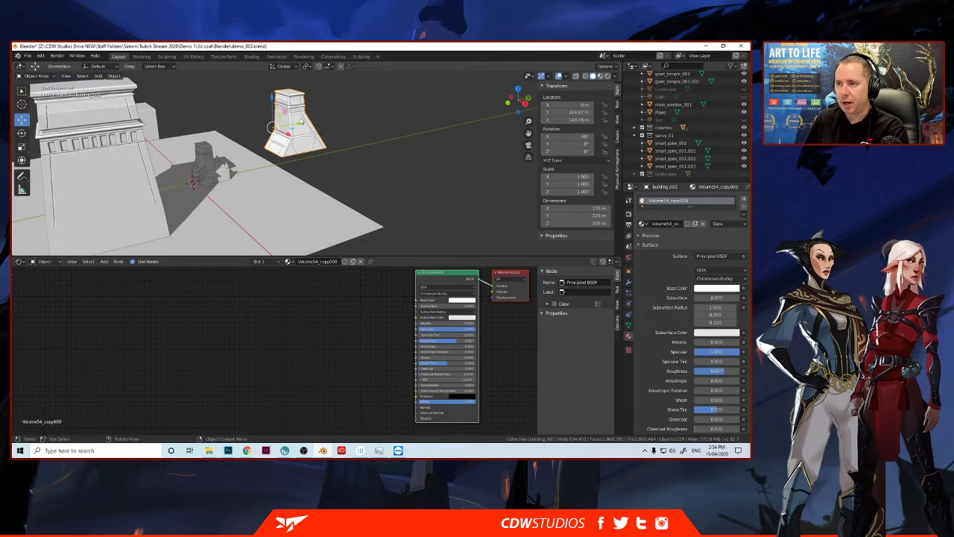
{"action": "key", "text": "g"}
{"action": "left_click", "coordinate": [160, 161]}
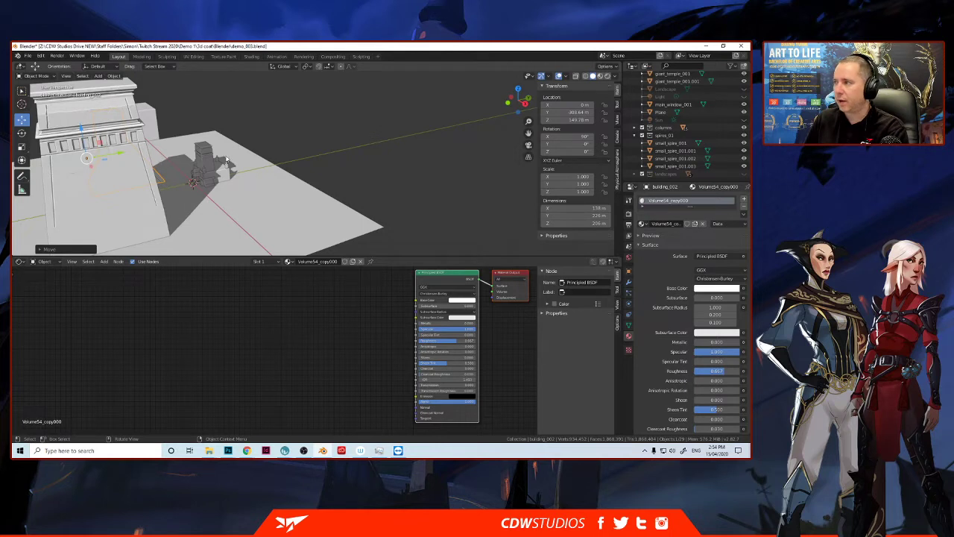
Step: Hide the ground plane, move the spire pieces, then unhide everything with Alt+H
{"action": "left_click", "coordinate": [250, 202]}
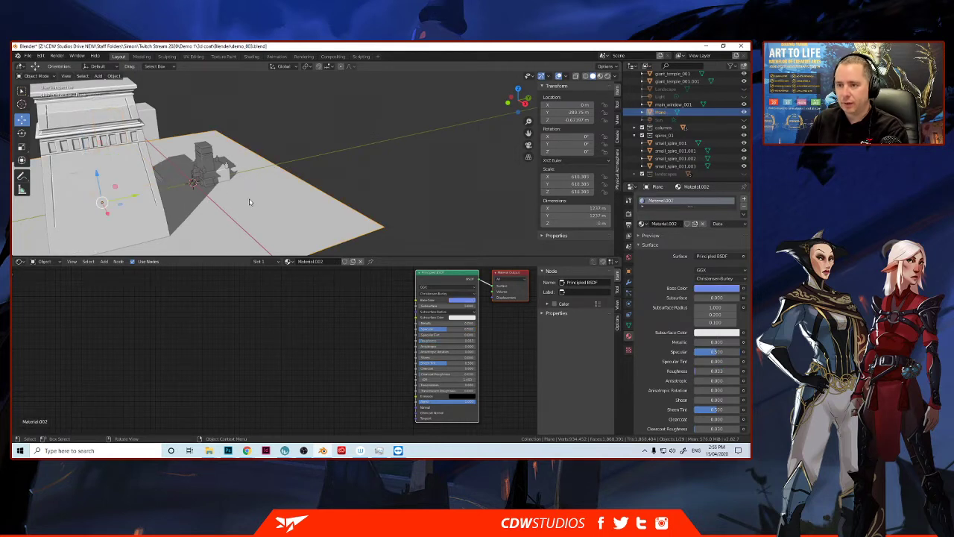
{"action": "key", "text": "h"}
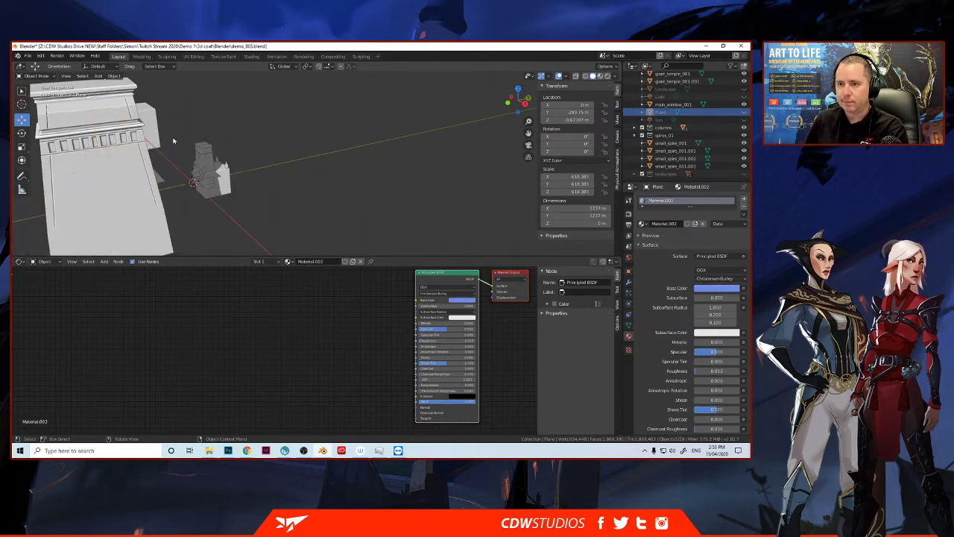
{"action": "left_click_drag", "start_coordinate": [173, 140], "coordinate": [252, 215]}
{"action": "scroll", "coordinate": [272, 185], "scroll_direction": "down", "scroll_amount": 4}
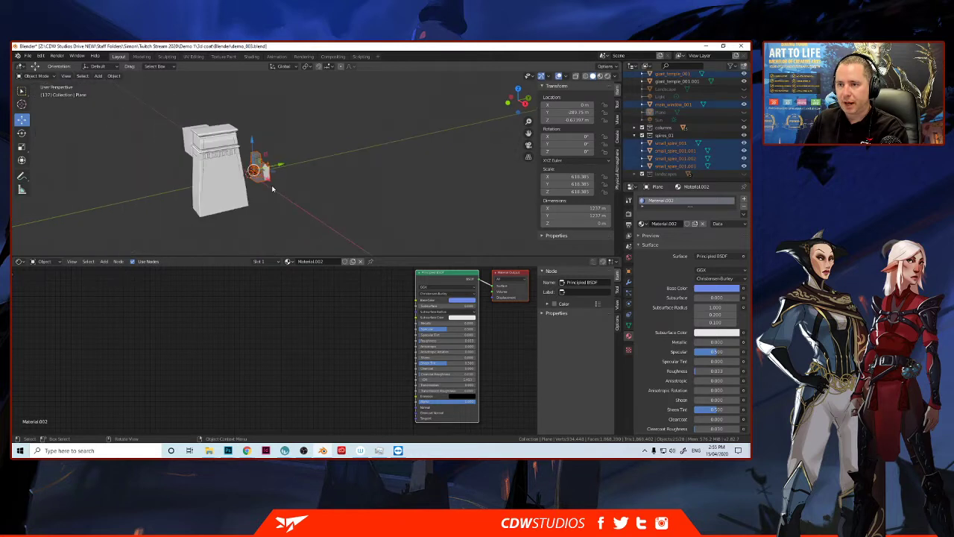
{"action": "key", "text": "g"}
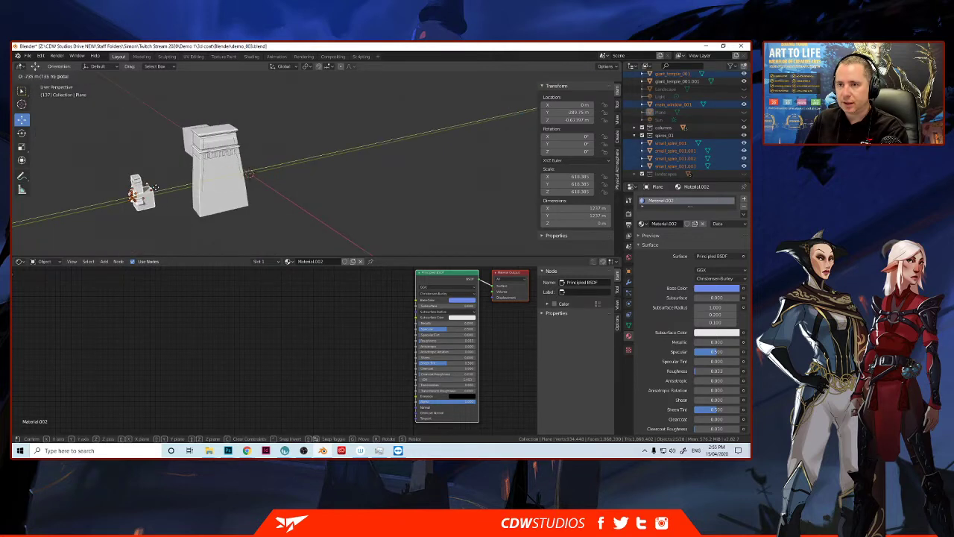
{"action": "left_click", "coordinate": [152, 191]}
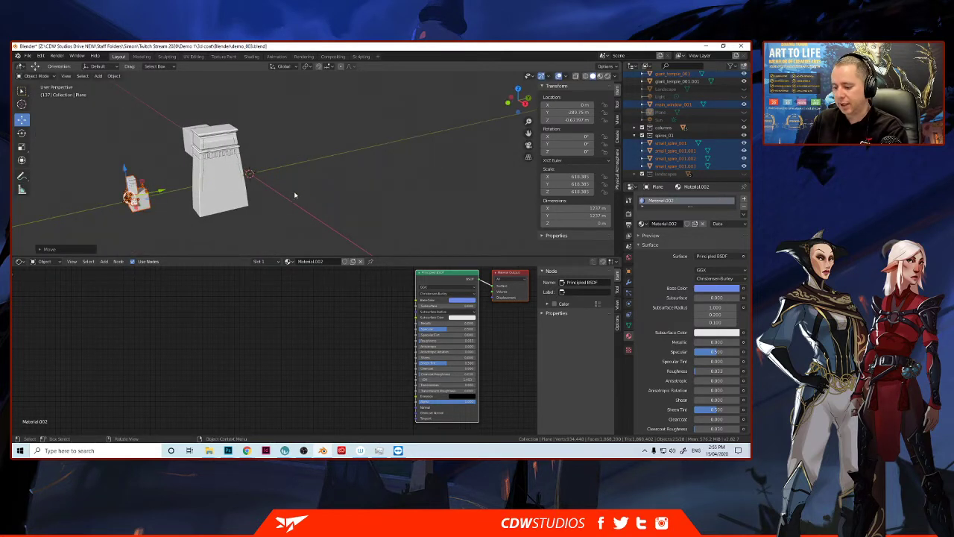
{"action": "key", "text": "alt+h"}
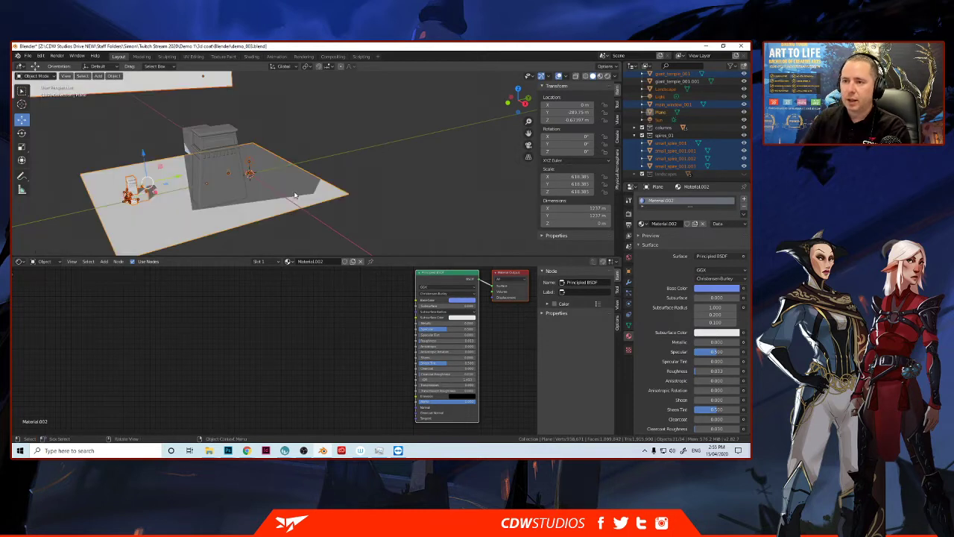
Step: Hide the small blockout cube Cube.002 in the Outliner
{"action": "left_click", "coordinate": [201, 83]}
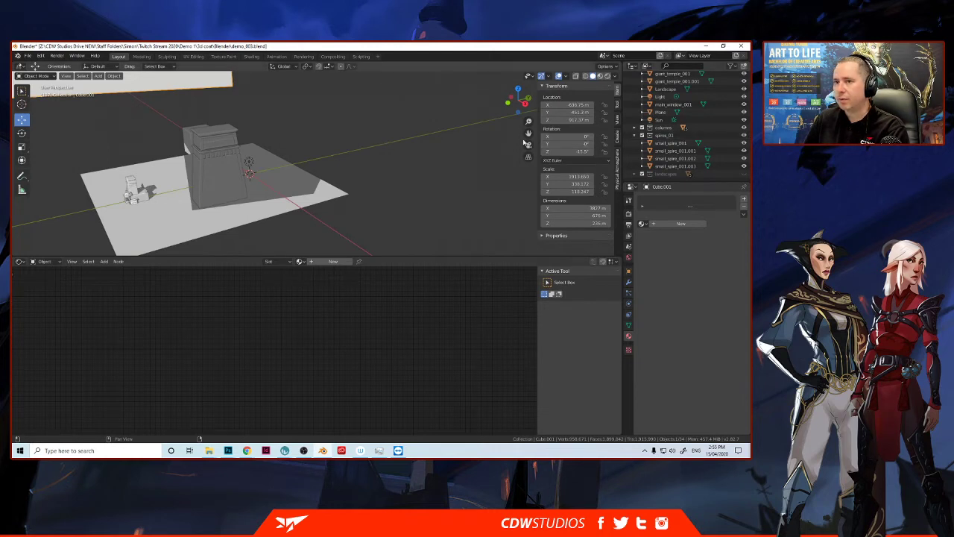
{"action": "scroll", "coordinate": [670, 135], "scroll_direction": "up", "scroll_amount": 5}
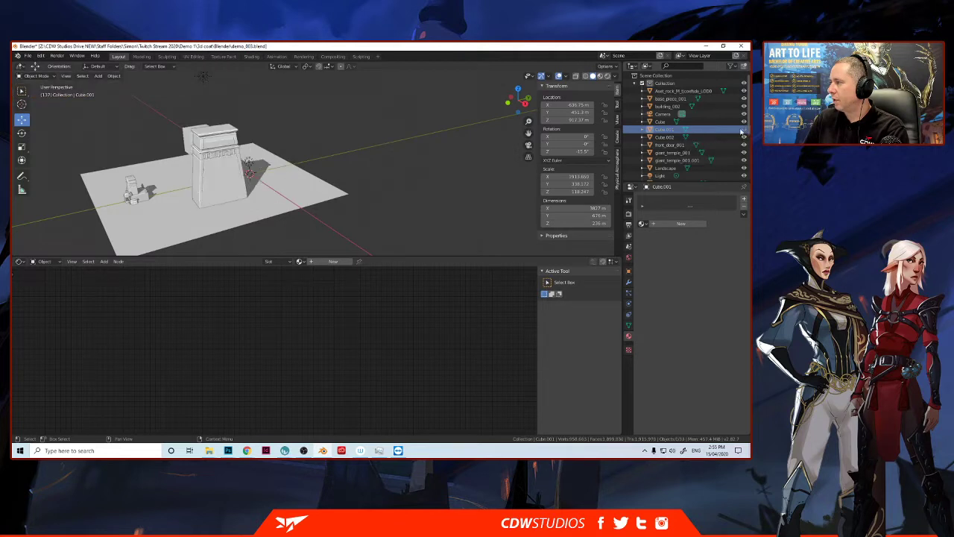
{"action": "middle_click_drag", "start_coordinate": [126, 142], "coordinate": [168, 158]}
{"action": "scroll", "coordinate": [168, 158], "scroll_direction": "up", "scroll_amount": 3}
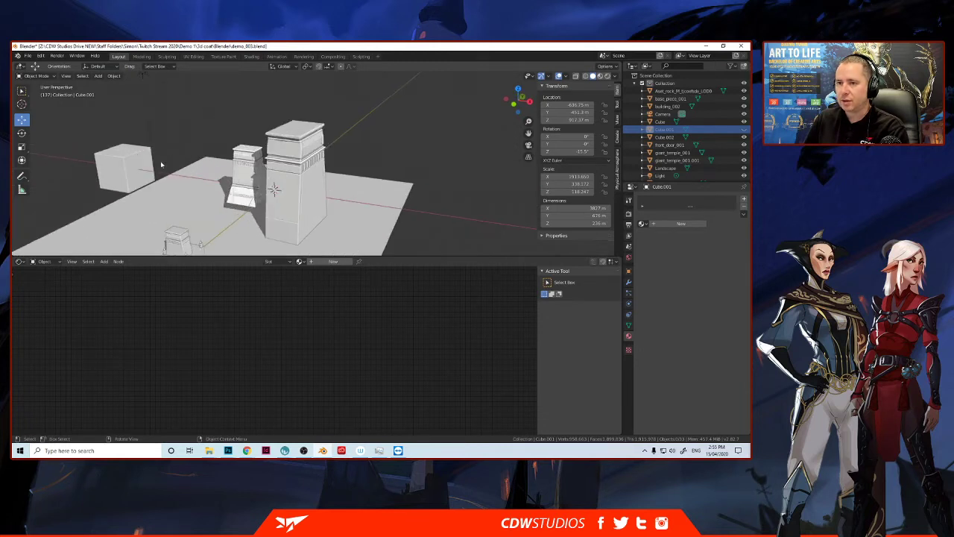
{"action": "scroll", "coordinate": [157, 167], "scroll_direction": "down", "scroll_amount": 5}
{"action": "left_click", "coordinate": [194, 169]}
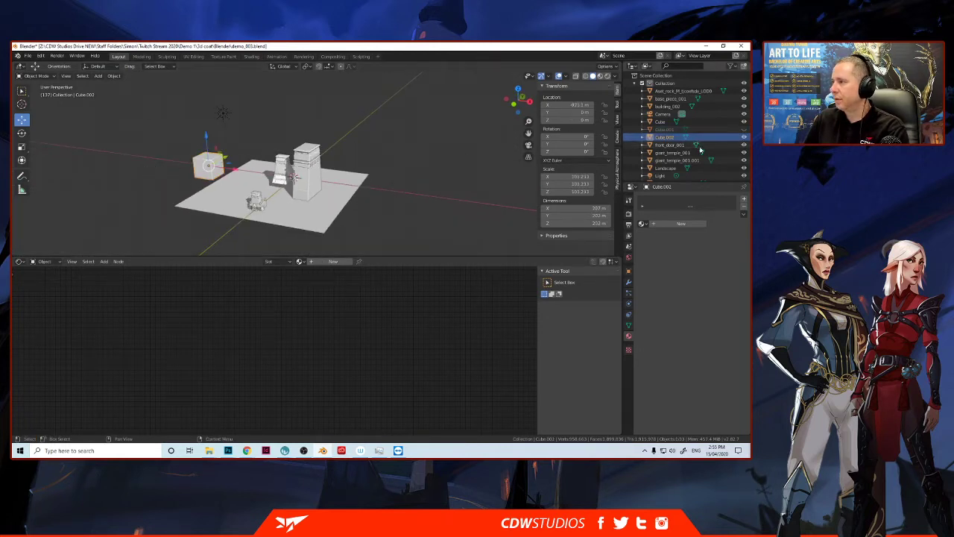
{"action": "left_click", "coordinate": [744, 137]}
Step: Enlarge the 3D viewport over the node editor and orbit to a frontal view of the temples
{"action": "scroll", "coordinate": [238, 157], "scroll_direction": "up", "scroll_amount": 4}
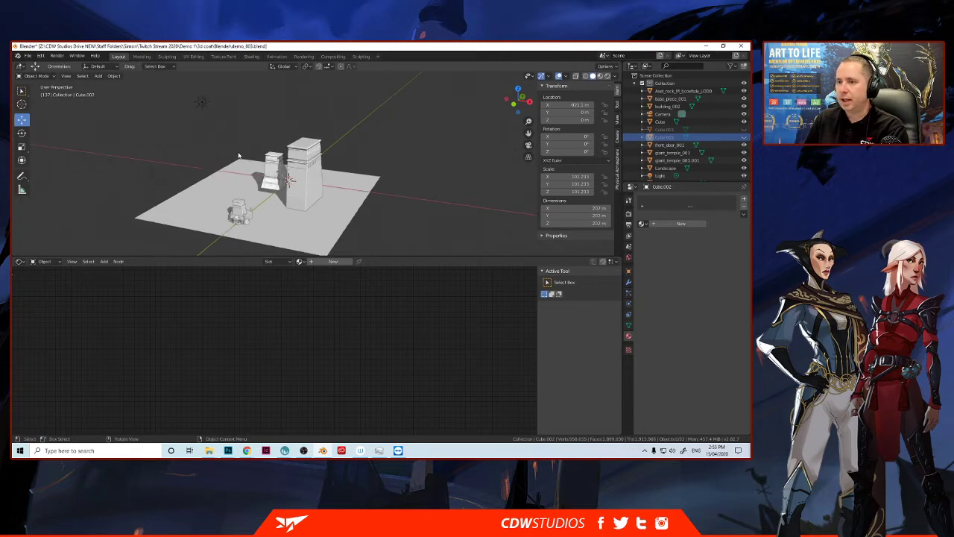
{"action": "middle_click_drag", "start_coordinate": [237, 154], "coordinate": [226, 156]}
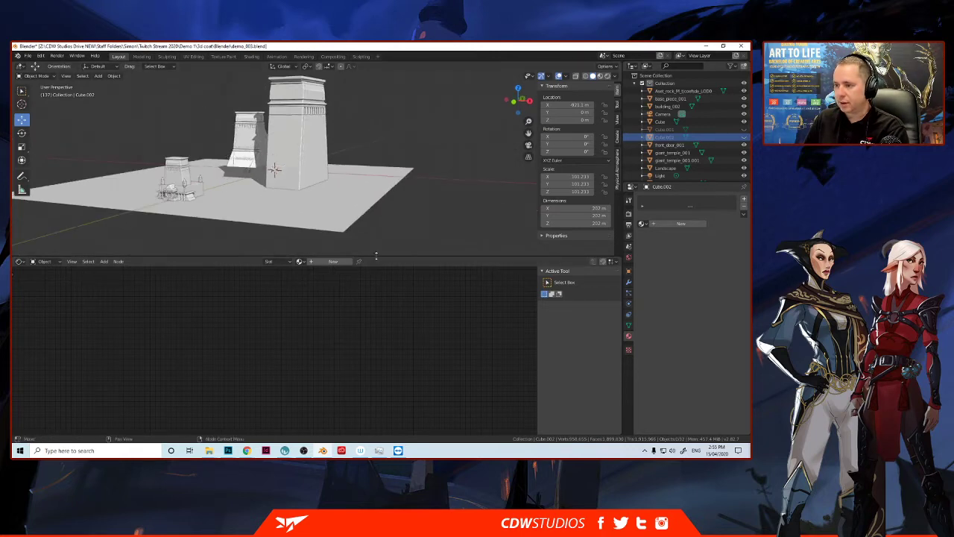
{"action": "left_click_drag", "start_coordinate": [373, 256], "coordinate": [374, 416]}
{"action": "mouse_move", "coordinate": [194, 275]}
{"action": "middle_mouse_down"}
{"action": "mouse_move", "coordinate": [219, 283]}
{"action": "mouse_move", "coordinate": [213, 277]}
{"action": "middle_mouse_up"}
Step: Lower the smaller pylon building_002 onto the ground along Z, then select the tall pylon
{"action": "left_click", "coordinate": [298, 247]}
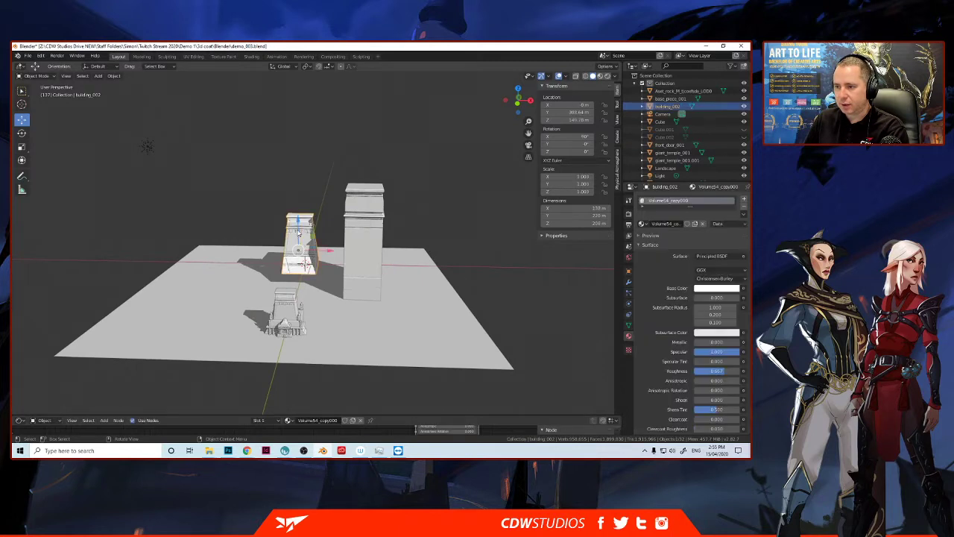
{"action": "key", "text": "g"}
{"action": "key", "text": "z"}
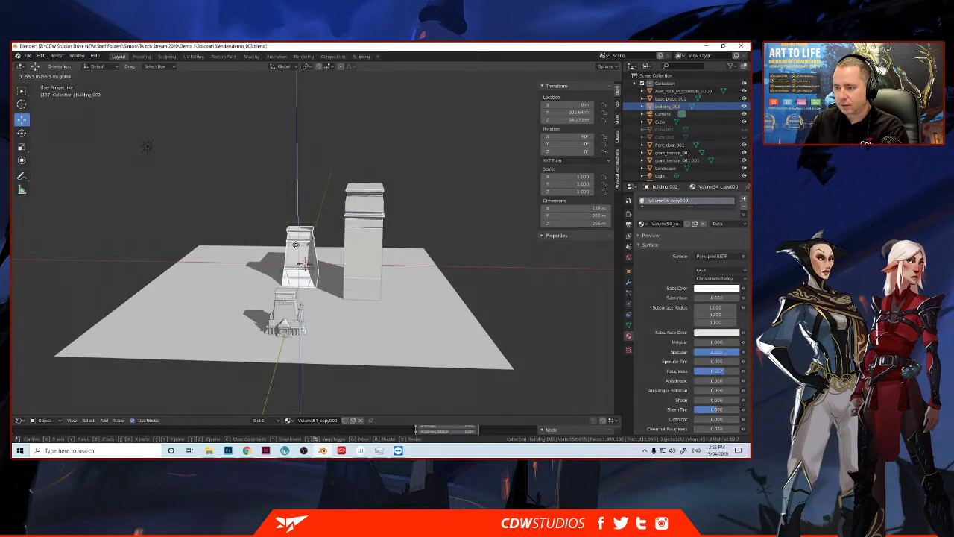
{"action": "left_click", "coordinate": [295, 244]}
{"action": "left_click", "coordinate": [355, 249]}
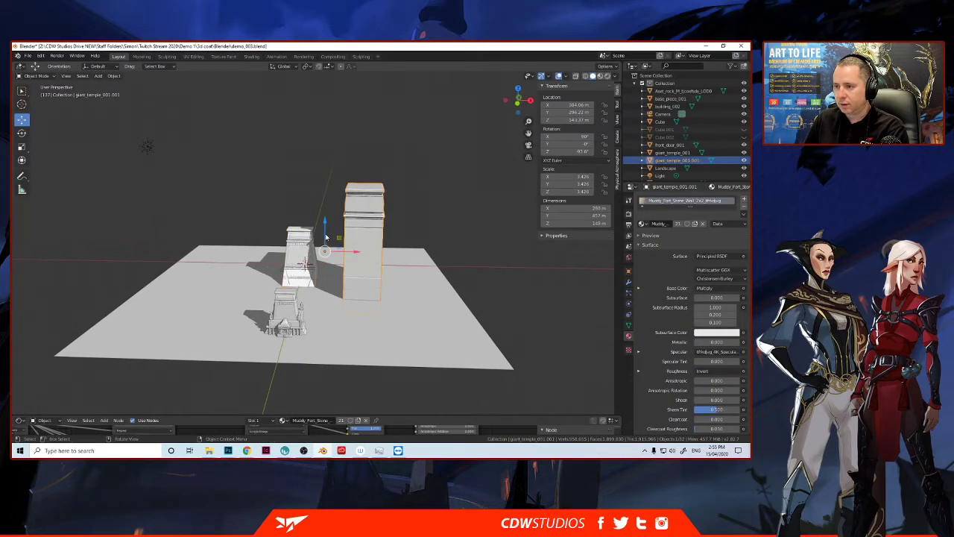
{"action": "middle_click_drag", "start_coordinate": [357, 271], "coordinate": [201, 277]}
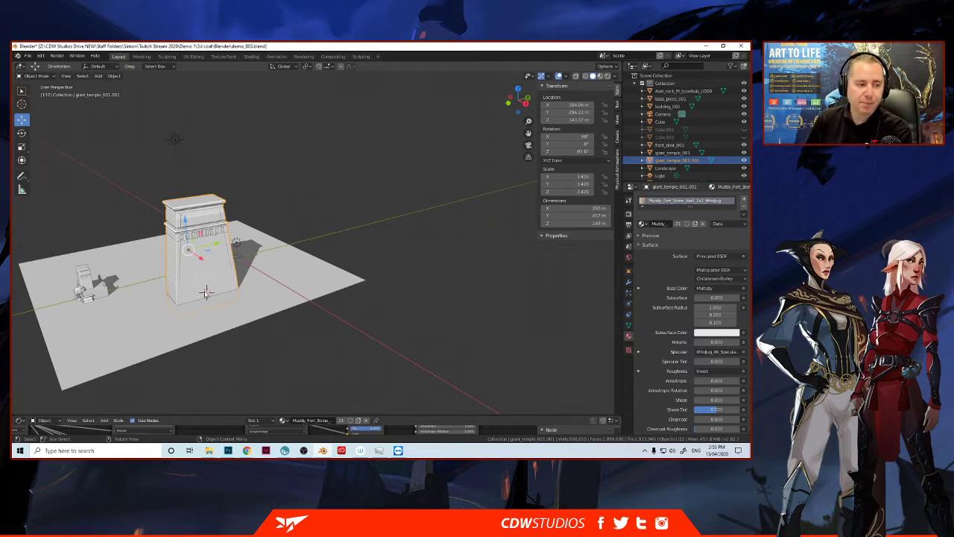
Step: Set the tall pylon's origin to the 3D cursor via Set Origin > Origin to 3D Cursor
{"action": "right_click", "coordinate": [206, 278]}
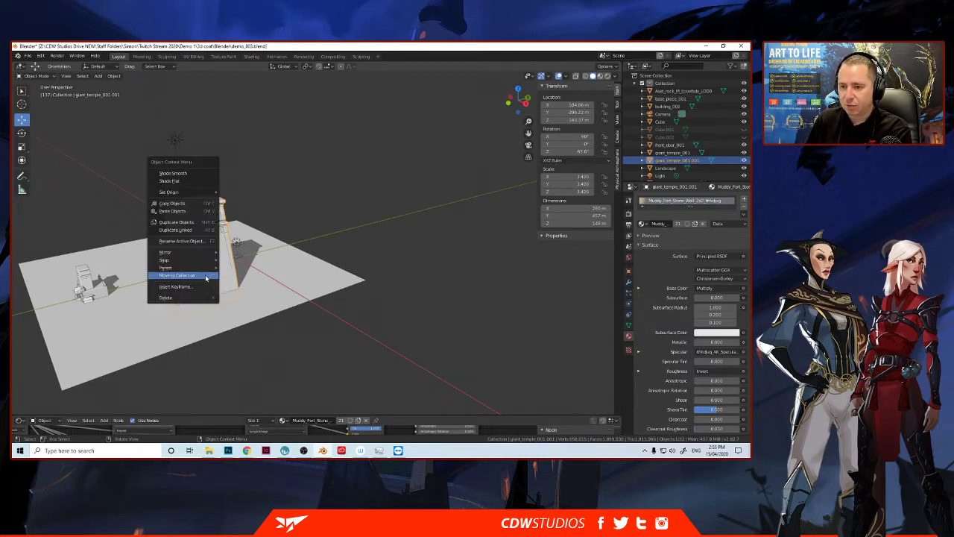
{"action": "mouse_move", "coordinate": [188, 193]}
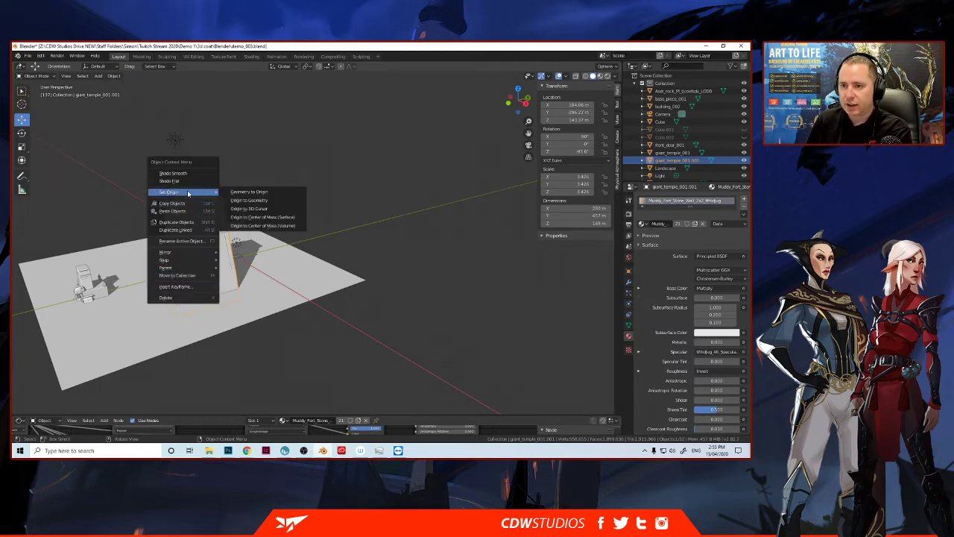
{"action": "left_click", "coordinate": [248, 209]}
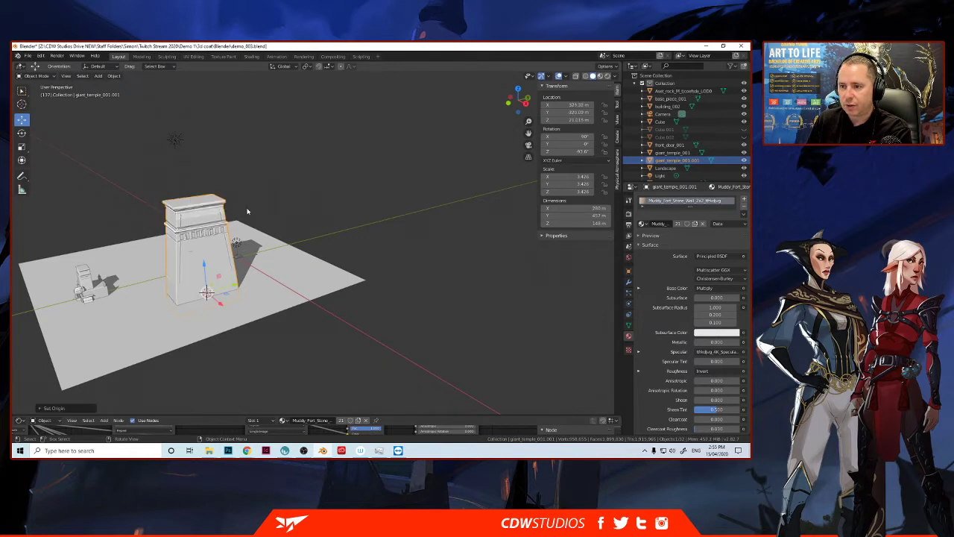
Step: Orbit, zoom and pan the viewport to inspect the temples from a lower angle
{"action": "middle_click_drag", "start_coordinate": [191, 267], "coordinate": [174, 265]}
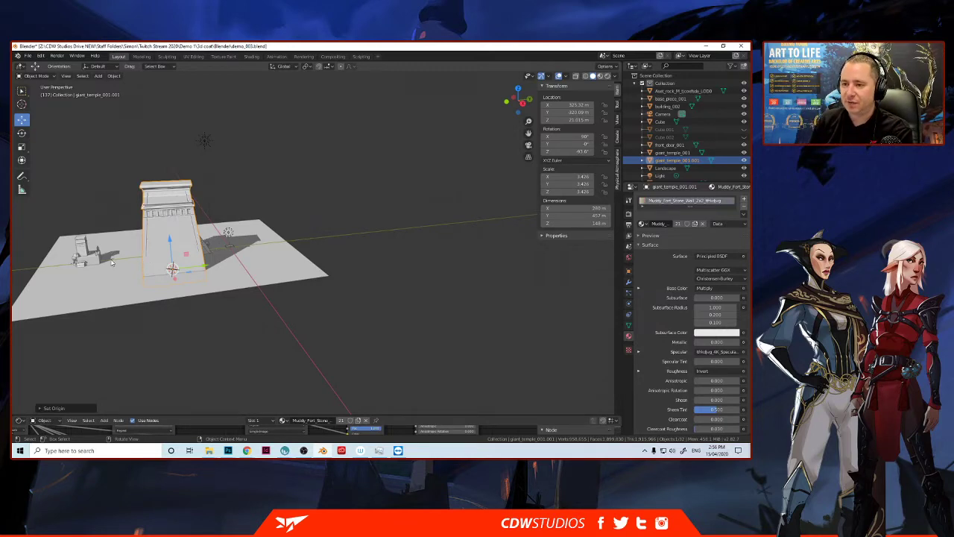
{"action": "middle_click_drag", "start_coordinate": [111, 263], "coordinate": [190, 287]}
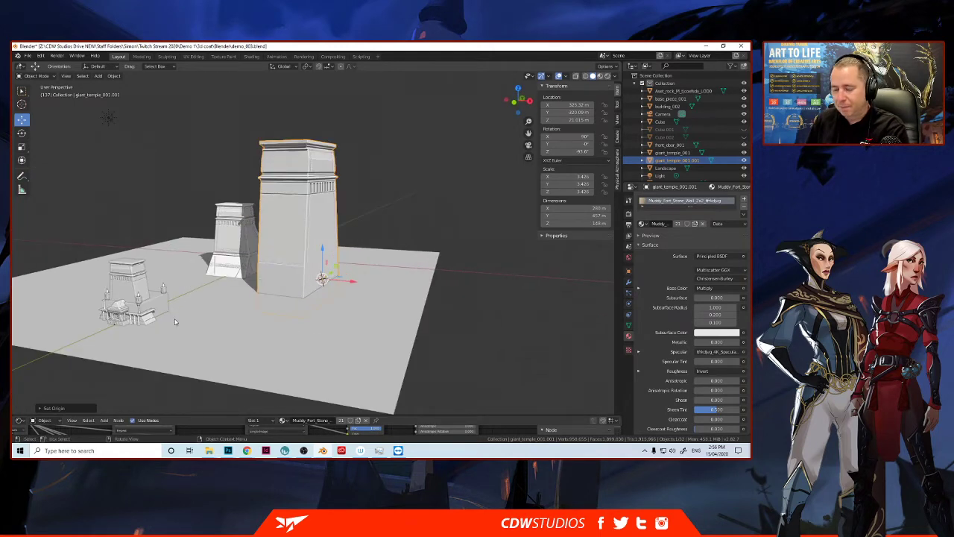
{"action": "middle_click_drag", "start_coordinate": [166, 319], "coordinate": [212, 297]}
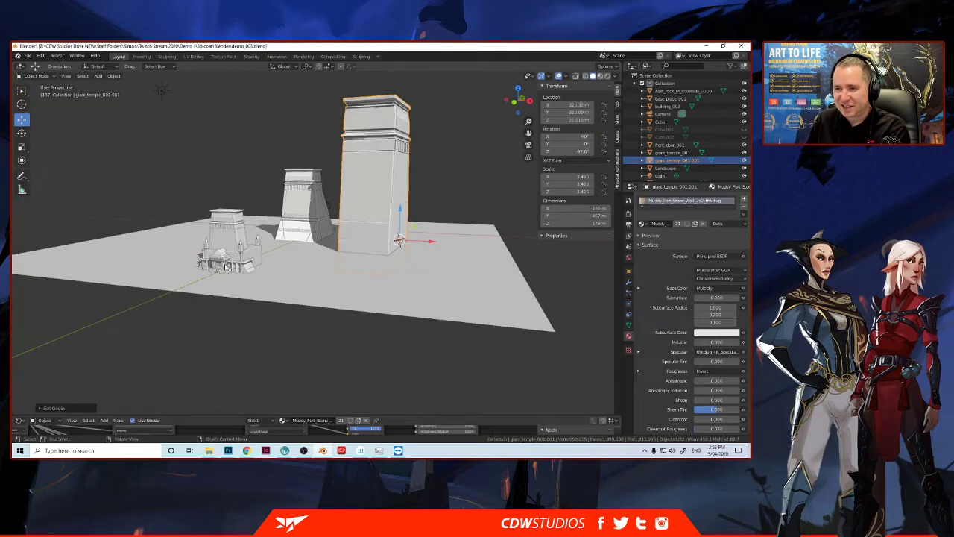
{"action": "scroll", "coordinate": [219, 269], "scroll_direction": "up", "scroll_amount": 4}
{"action": "scroll", "coordinate": [199, 290], "scroll_direction": "down", "scroll_amount": 5}
{"action": "scroll", "coordinate": [203, 285], "scroll_direction": "up", "scroll_amount": 5}
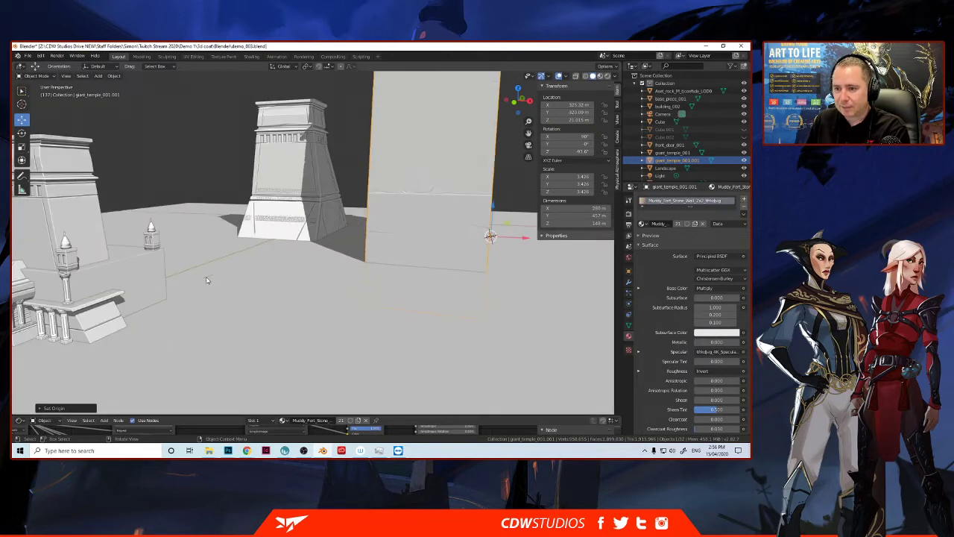
{"action": "middle_click_drag", "start_coordinate": [196, 290], "coordinate": [257, 289], "text": "shift"}
{"action": "scroll", "coordinate": [224, 278], "scroll_direction": "down", "scroll_amount": 4}
{"action": "left_click", "coordinate": [270, 294]}
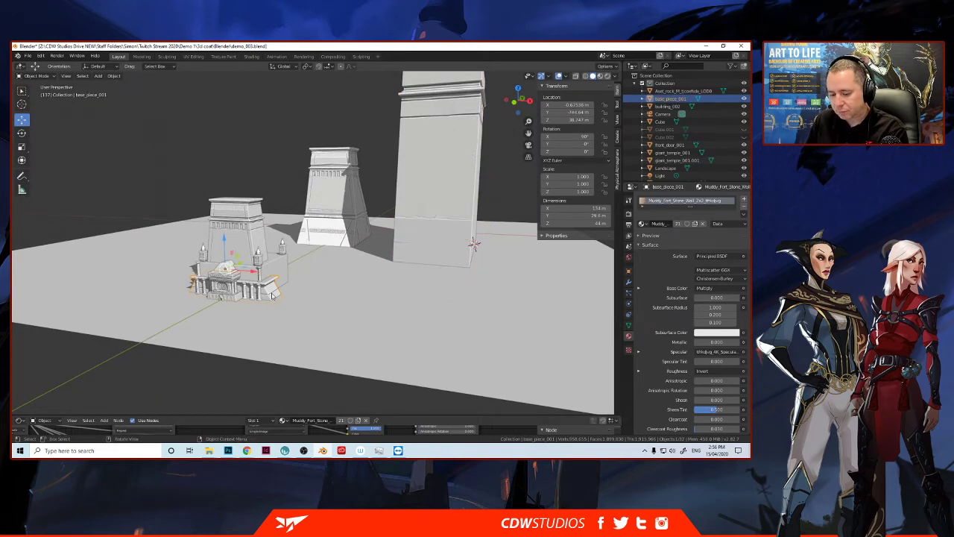
{"action": "key", "text": "shift+d"}
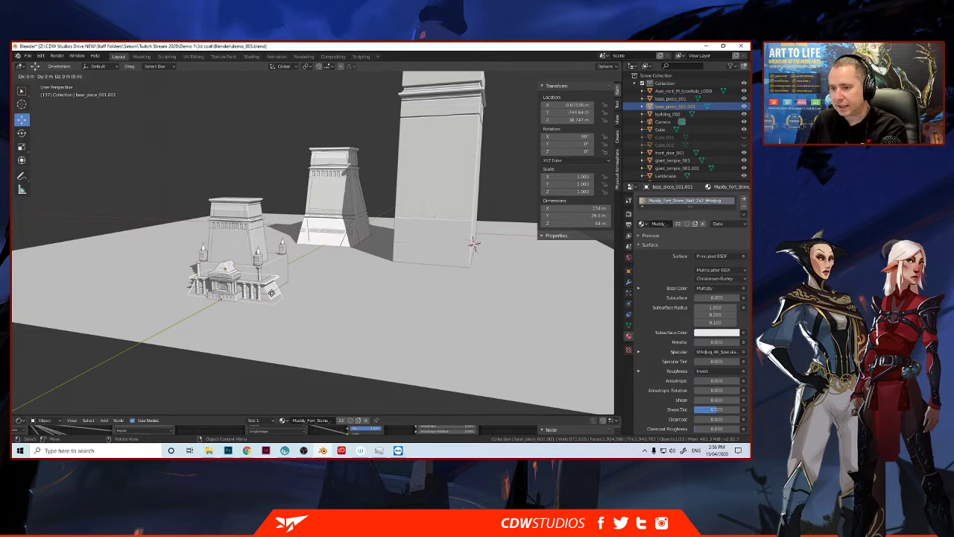
{"action": "right_click", "coordinate": [474, 244]}
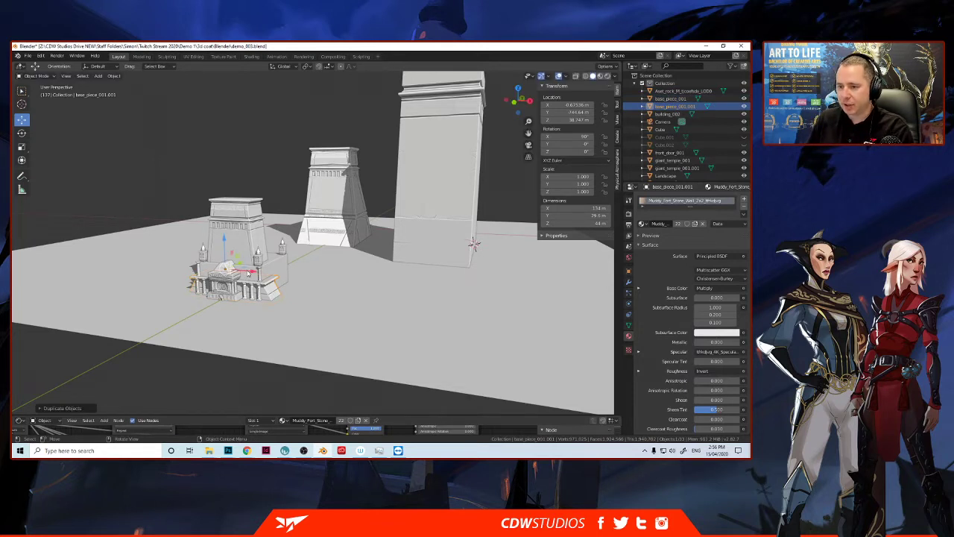
{"action": "left_click_drag", "start_coordinate": [248, 274], "coordinate": [452, 291]}
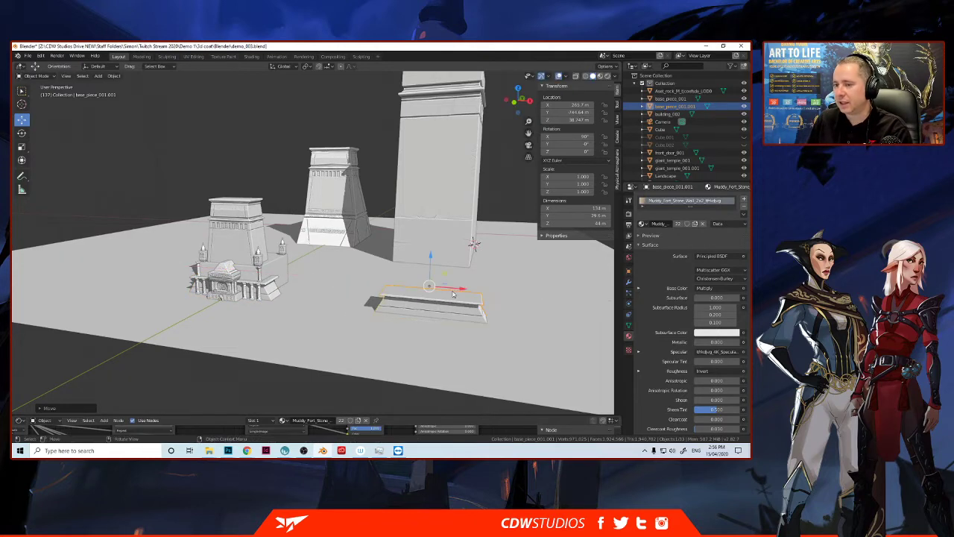
{"action": "middle_click_drag", "start_coordinate": [451, 291], "coordinate": [358, 295]}
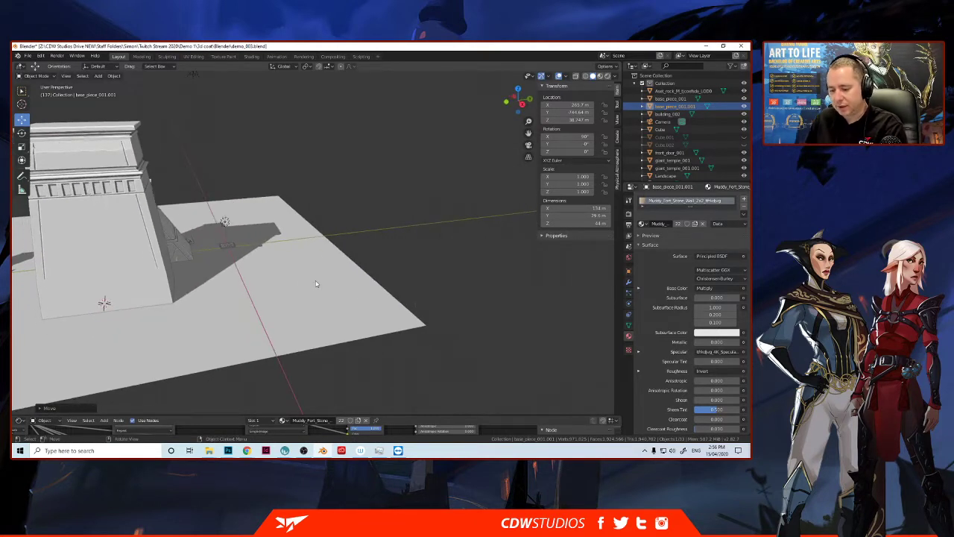
{"action": "middle_click_drag", "start_coordinate": [232, 281], "coordinate": [418, 281], "text": "shift"}
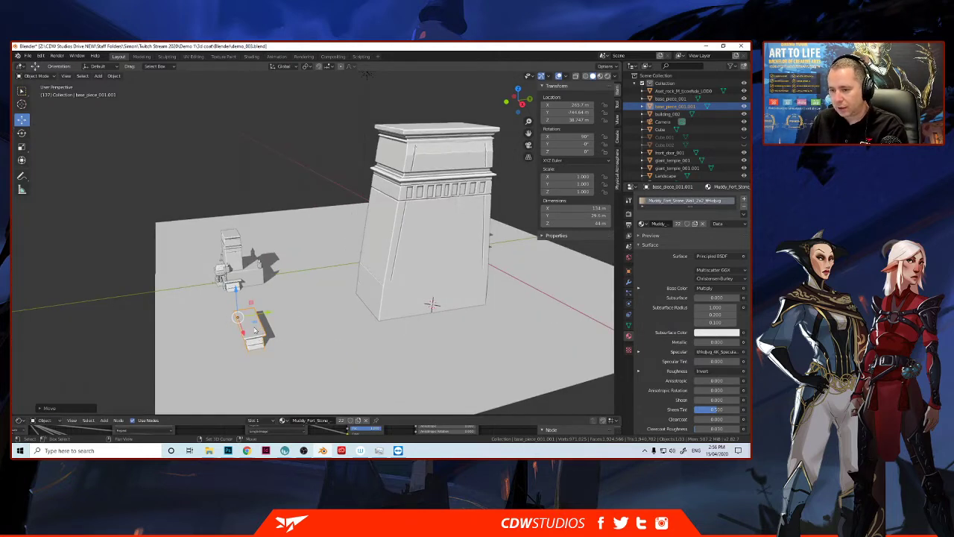
{"action": "mouse_move", "coordinate": [303, 318]}
{"action": "middle_mouse_down"}
{"action": "mouse_move", "coordinate": [264, 321]}
{"action": "mouse_move", "coordinate": [315, 310]}
{"action": "middle_mouse_up"}
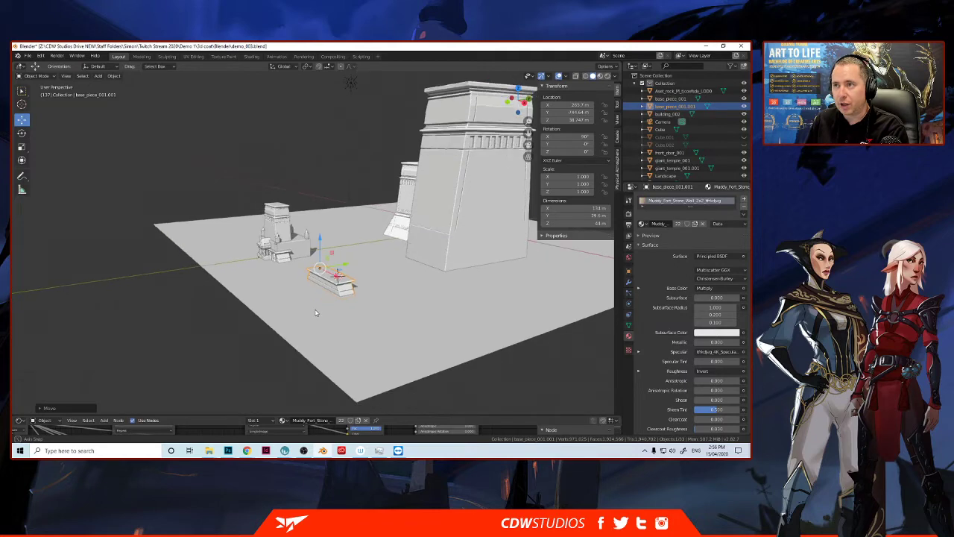
{"action": "mouse_move", "coordinate": [314, 314]}
{"action": "middle_mouse_down"}
{"action": "mouse_move", "coordinate": [283, 314]}
{"action": "mouse_move", "coordinate": [323, 307]}
{"action": "middle_mouse_up"}
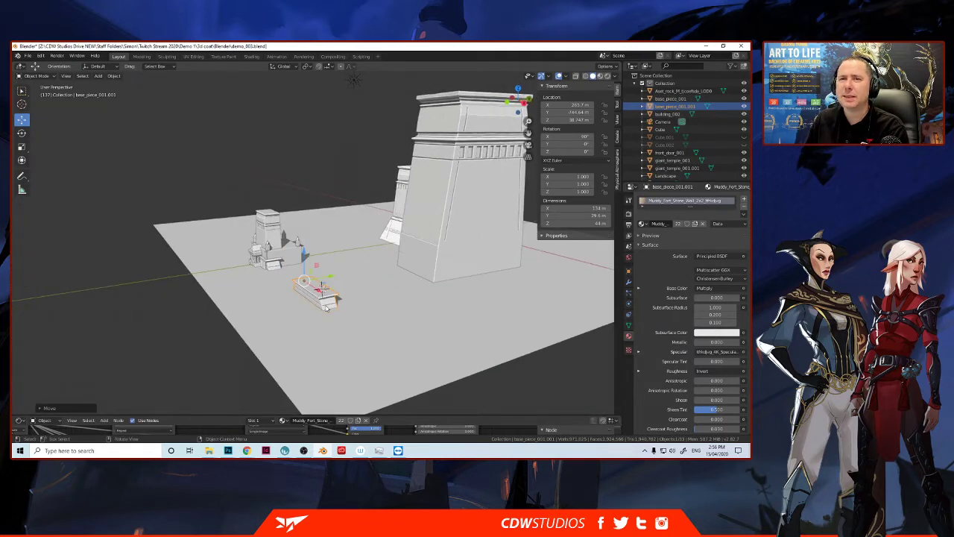
{"action": "left_click", "coordinate": [66, 77]}
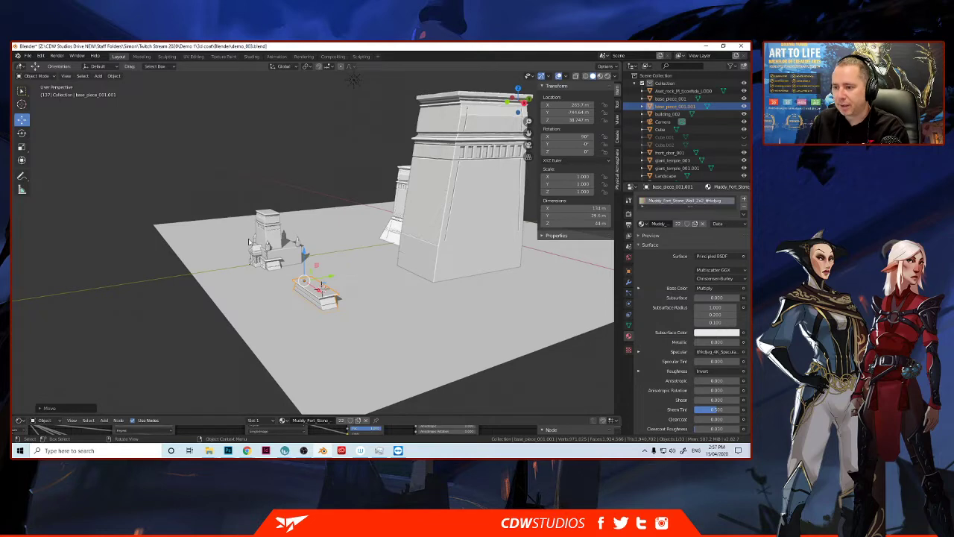
{"action": "middle_click_drag", "start_coordinate": [251, 243], "coordinate": [353, 288]}
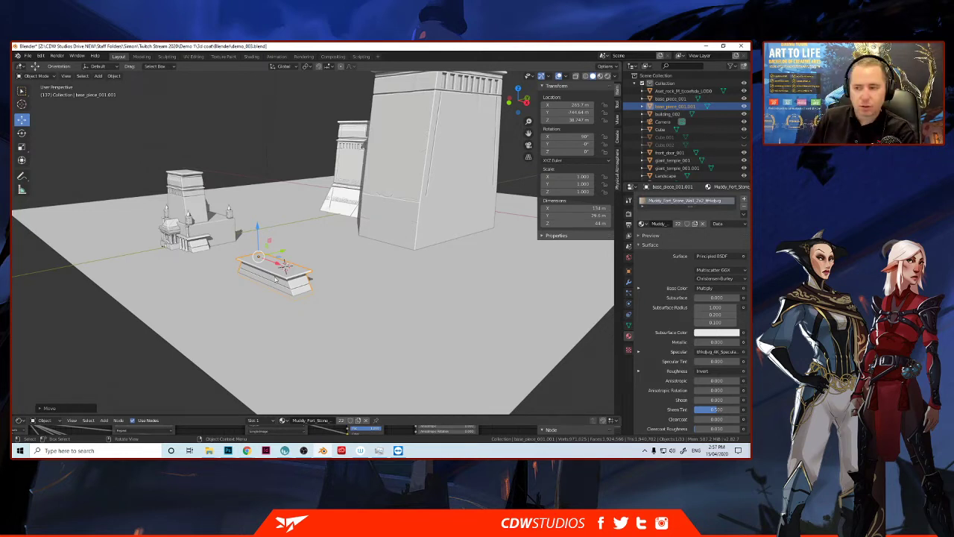
{"action": "middle_click_drag", "start_coordinate": [254, 270], "coordinate": [215, 268]}
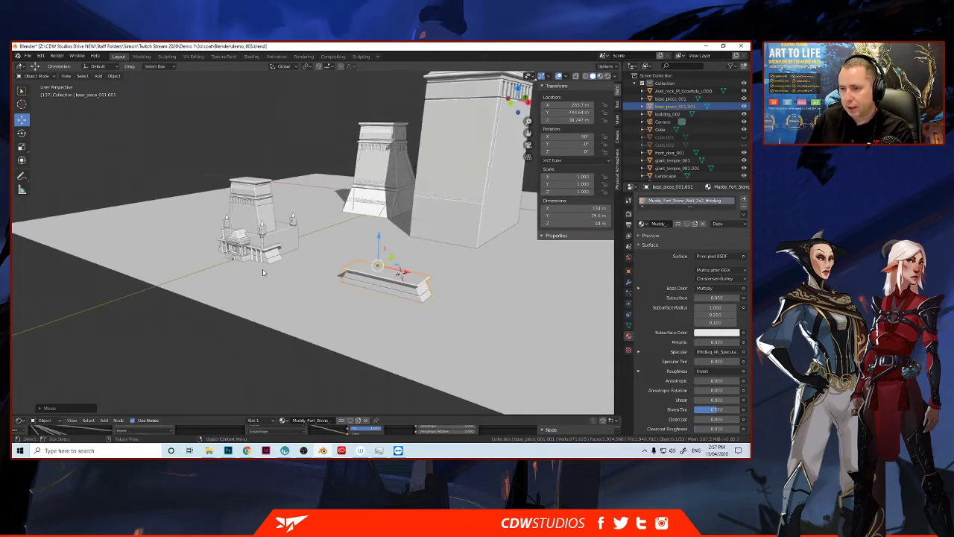
Step: Duplicate the blockout cube around the small temple and move the copy right along X
{"action": "left_click", "coordinate": [278, 248], "text": "shift"}
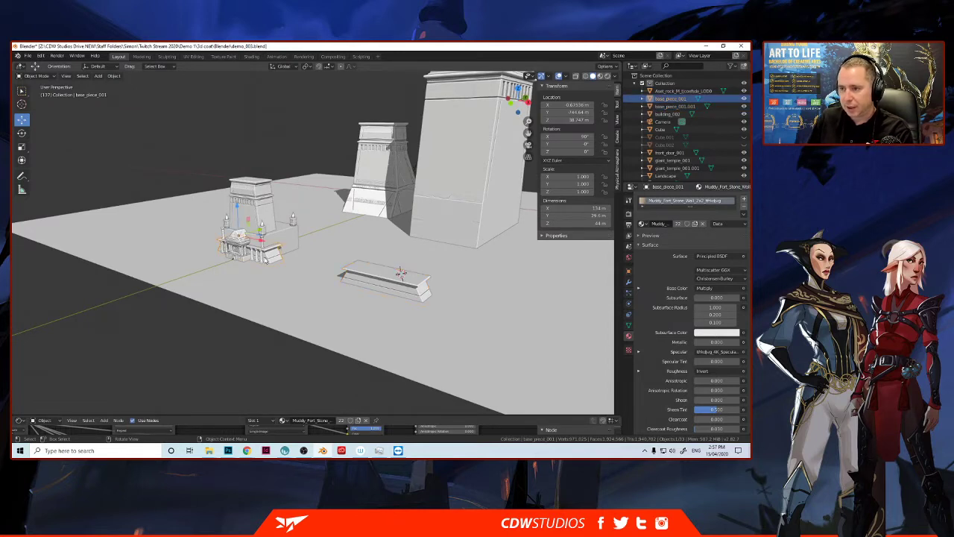
{"action": "left_click", "coordinate": [305, 259]}
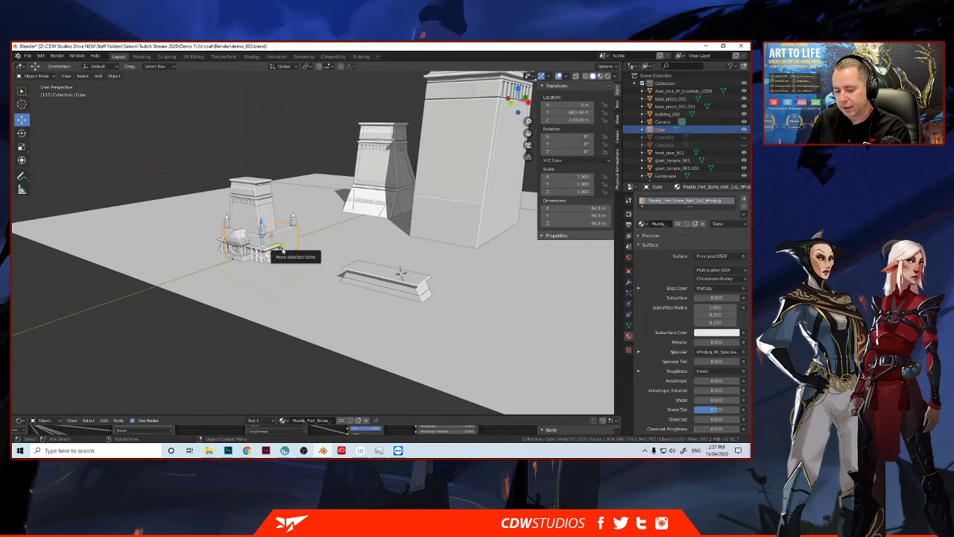
{"action": "key", "text": "shift+d"}
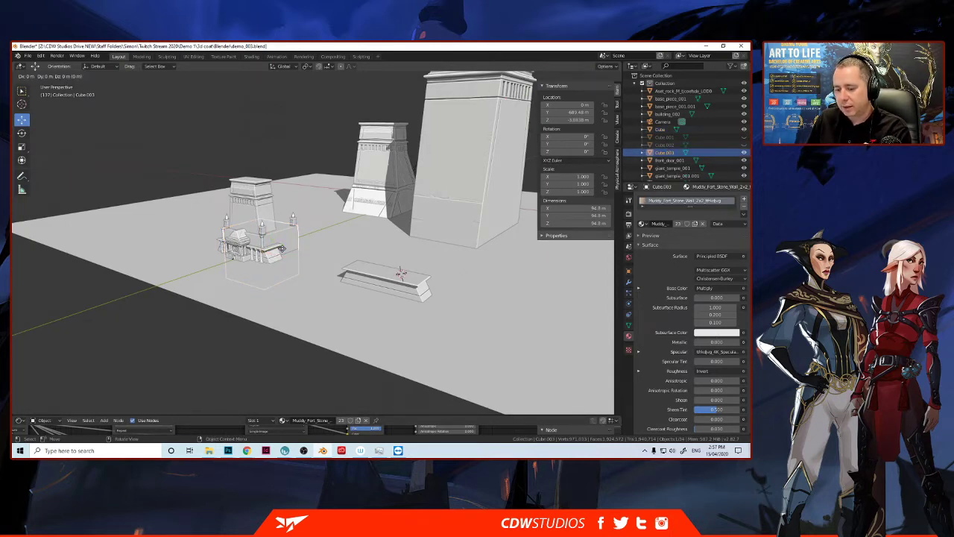
{"action": "key", "text": "x"}
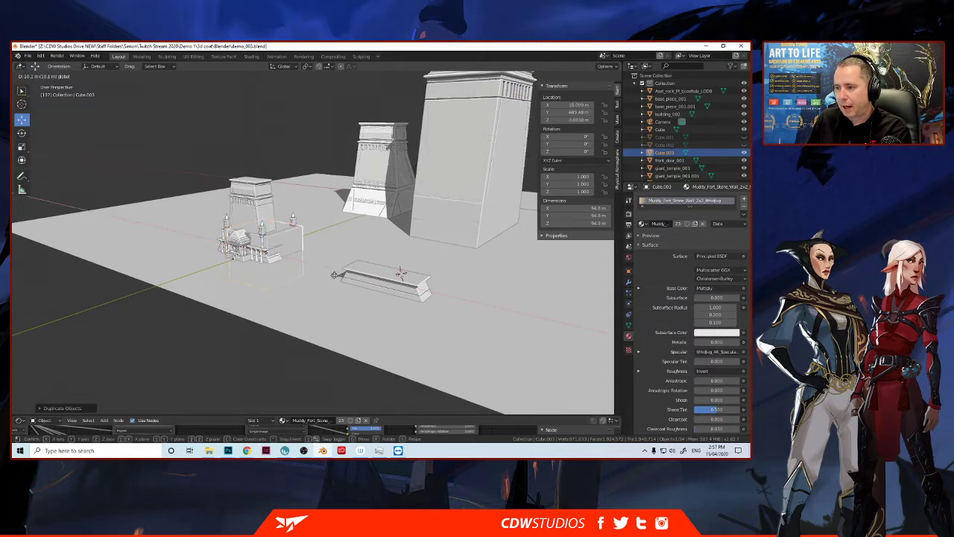
{"action": "left_click", "coordinate": [533, 334]}
{"action": "middle_click_drag", "start_coordinate": [533, 335], "coordinate": [518, 336]}
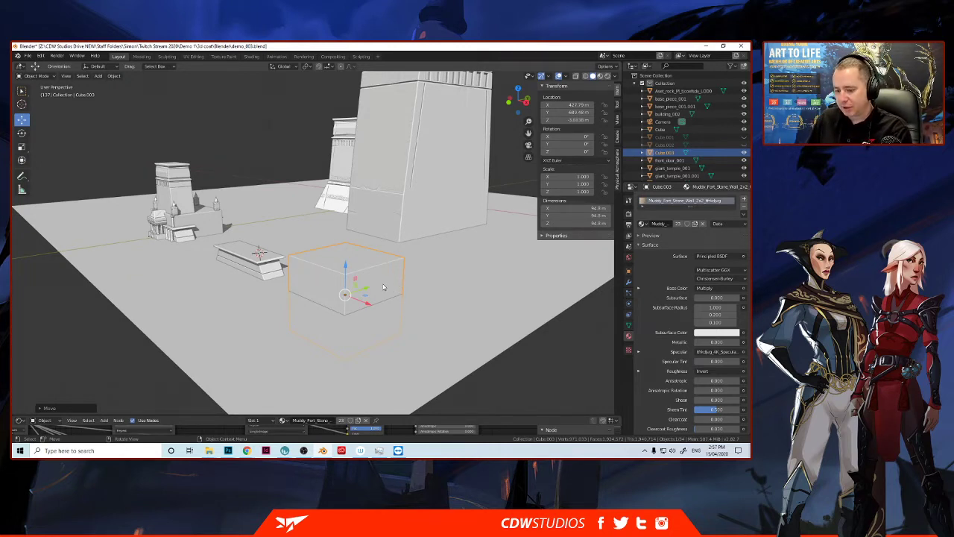
Step: Raise the duplicated cube vertically to Z 42.277 m
{"action": "key", "text": "g"}
{"action": "key", "text": "z"}
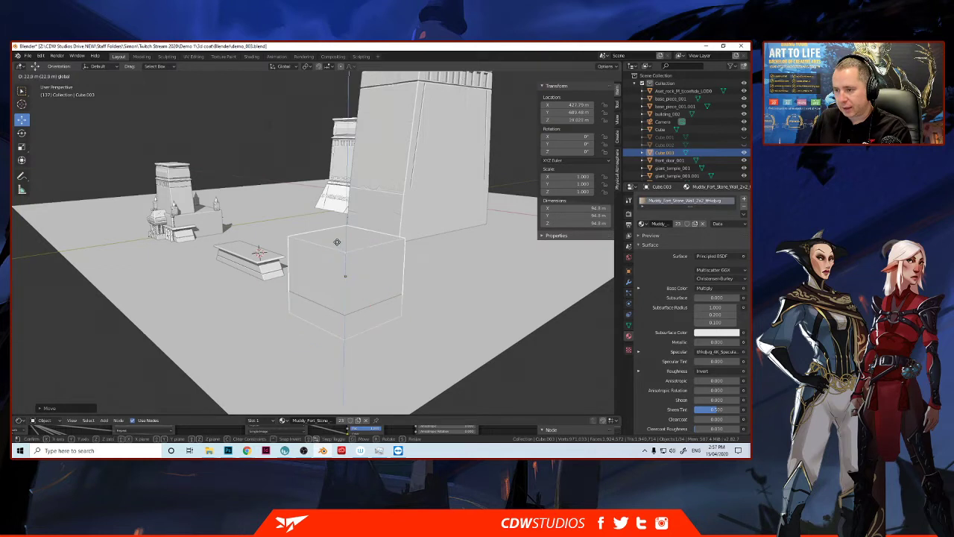
{"action": "left_click", "coordinate": [314, 261]}
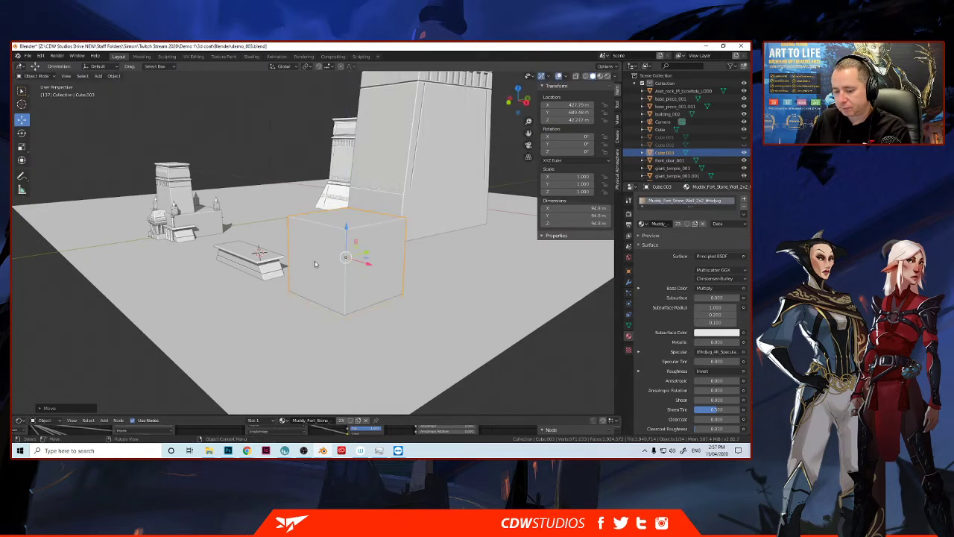
Step: Duplicate the raised cube and move the copy to its right
{"action": "key", "text": "shift+d"}
{"action": "right_click", "coordinate": [355, 274]}
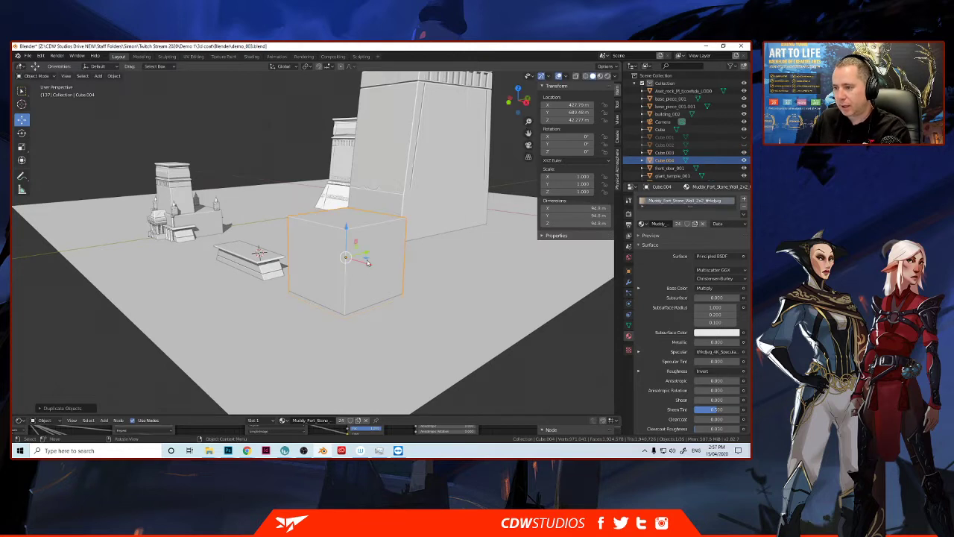
{"action": "key", "text": "g"}
{"action": "left_click", "coordinate": [417, 327]}
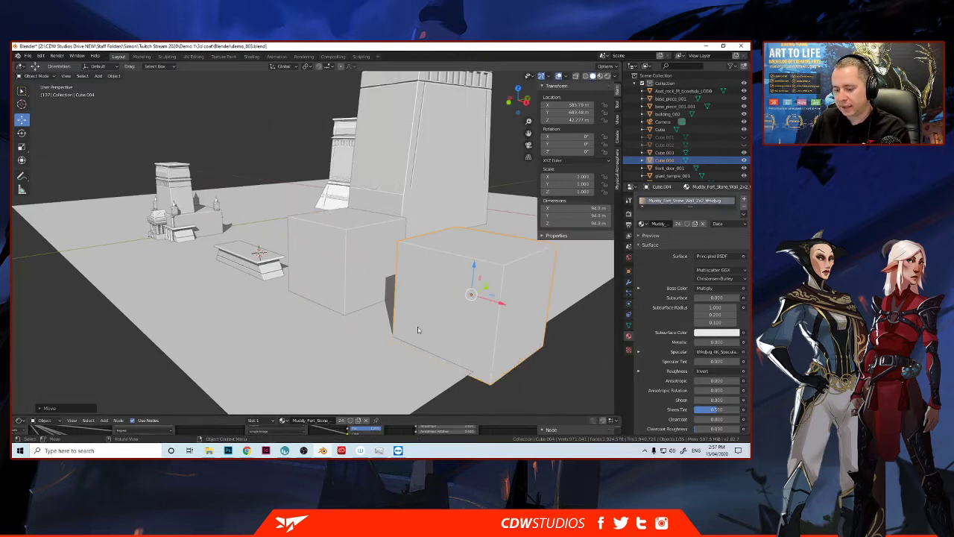
Step: Flatten the copy with the Scale tool to 0.291 depth and 0.433 height
{"action": "key", "text": "s"}
{"action": "right_click", "coordinate": [428, 314]}
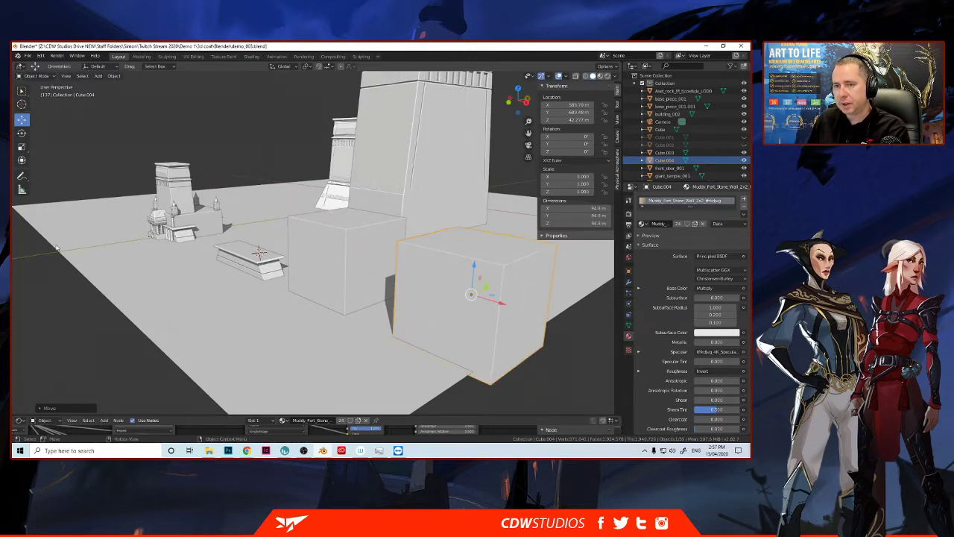
{"action": "left_click", "coordinate": [21, 146]}
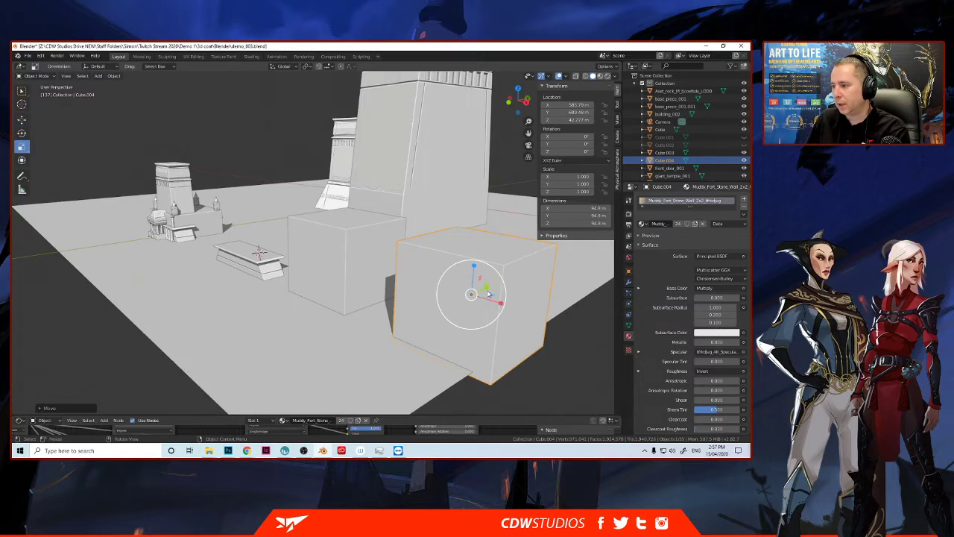
{"action": "left_click_drag", "start_coordinate": [489, 293], "coordinate": [477, 293]}
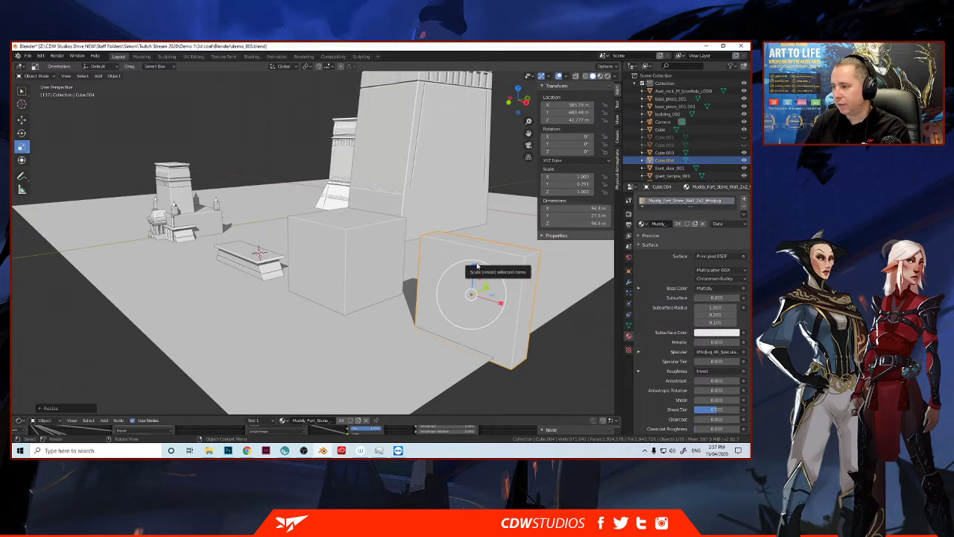
{"action": "left_click_drag", "start_coordinate": [475, 266], "coordinate": [472, 282]}
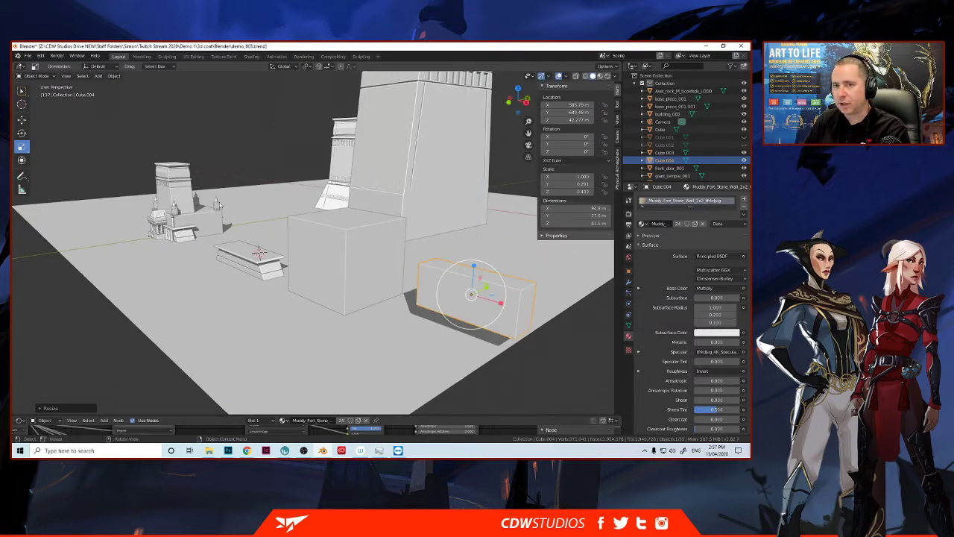
Step: Lower the flattened copy to about 19.4 m, then put Cube.003 into Edit Mode
{"action": "left_click", "coordinate": [22, 119]}
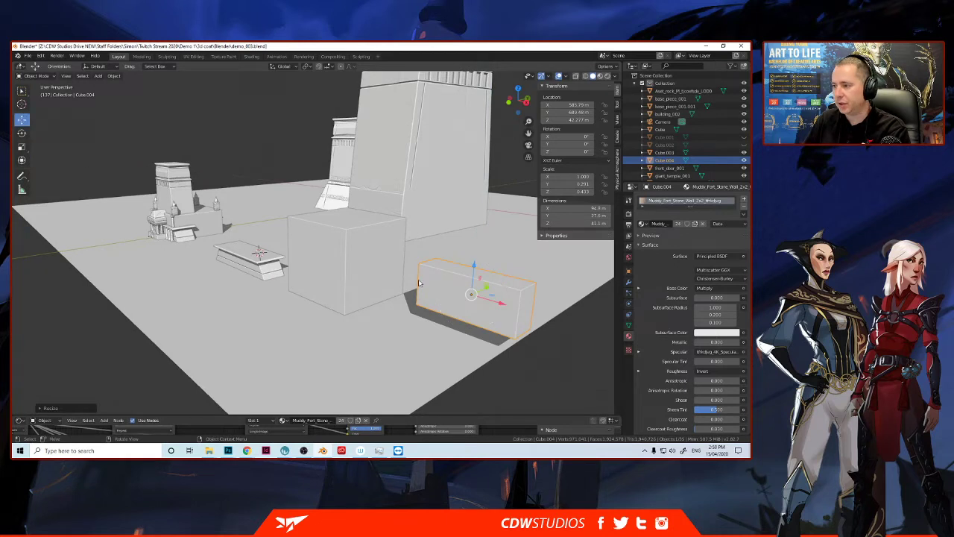
{"action": "left_click_drag", "start_coordinate": [473, 274], "coordinate": [469, 297]}
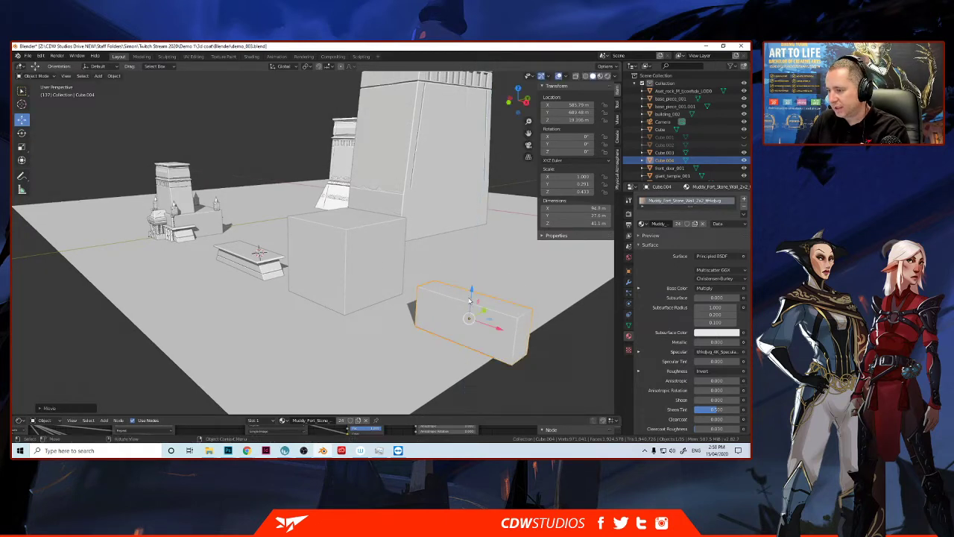
{"action": "middle_click_drag", "start_coordinate": [458, 299], "coordinate": [363, 312]}
{"action": "scroll", "coordinate": [338, 329], "scroll_direction": "up", "scroll_amount": 1}
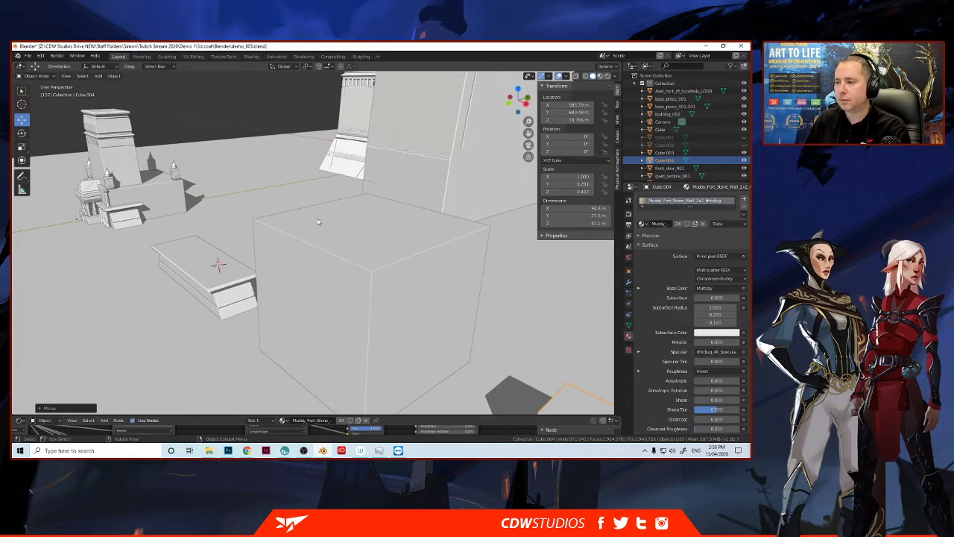
{"action": "left_click", "coordinate": [350, 254]}
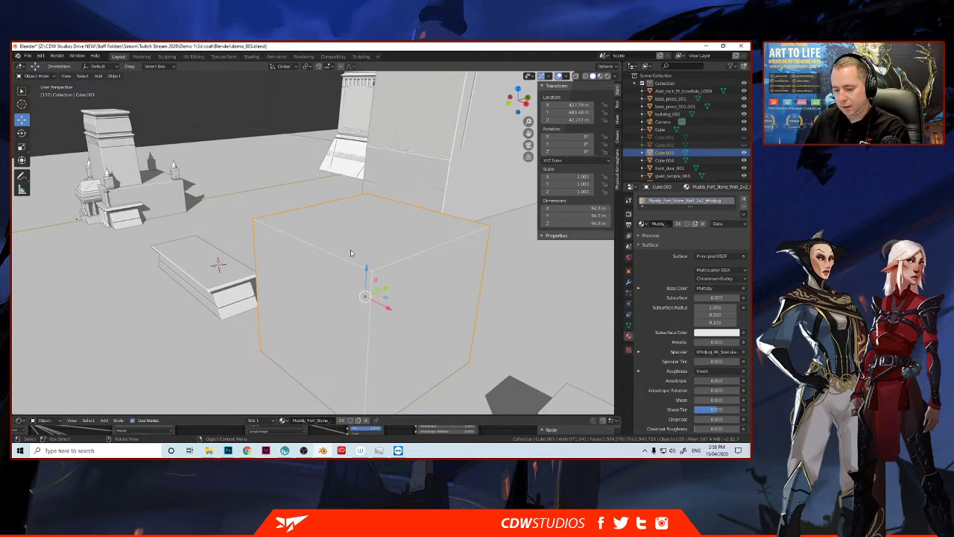
{"action": "key", "text": "Tab"}
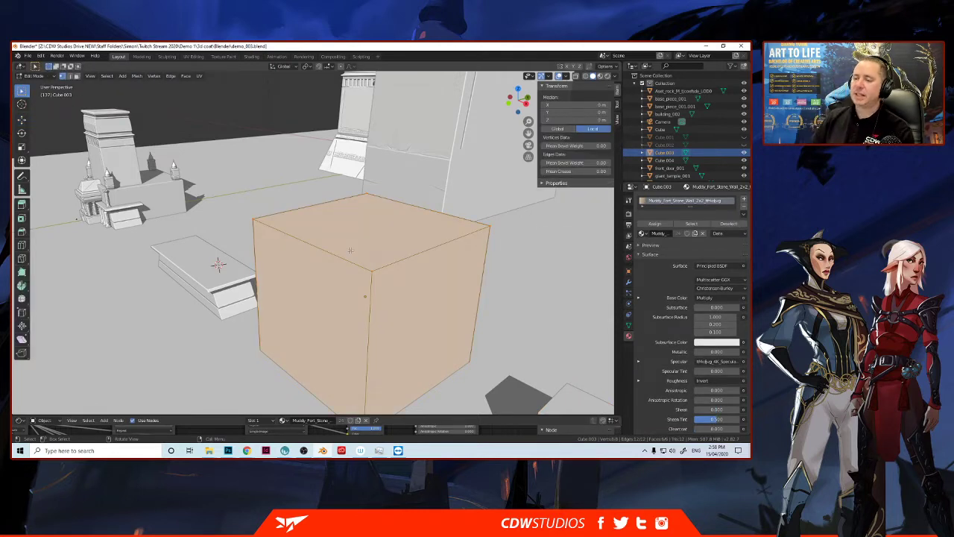
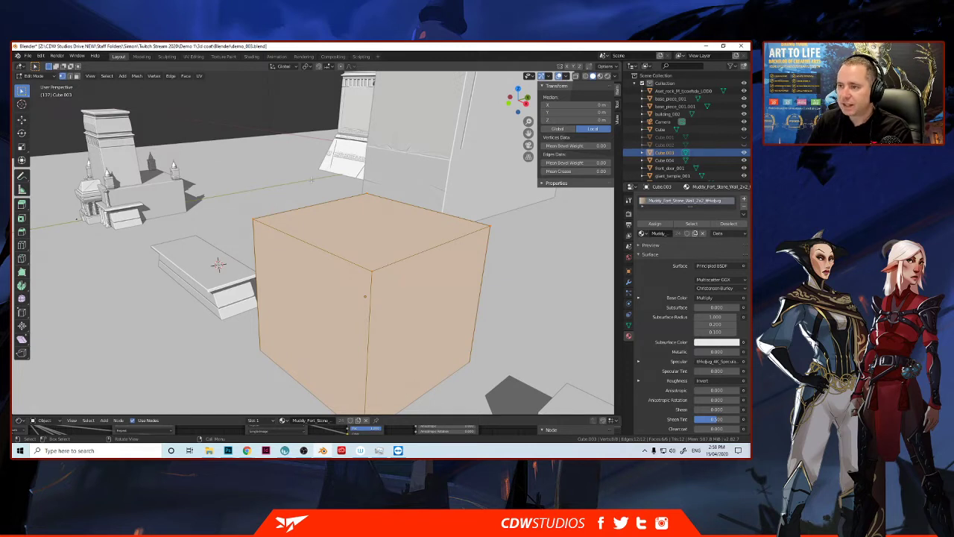
Step: Subdivide Cube.003's mesh five times, down to a 32x32 grid on each side
{"action": "key", "text": "Tab"}
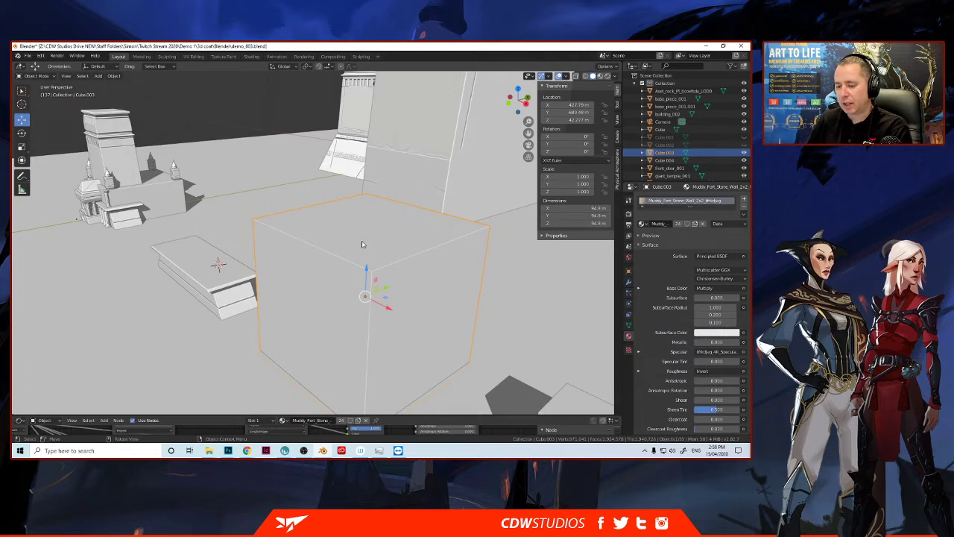
{"action": "key", "text": "Tab"}
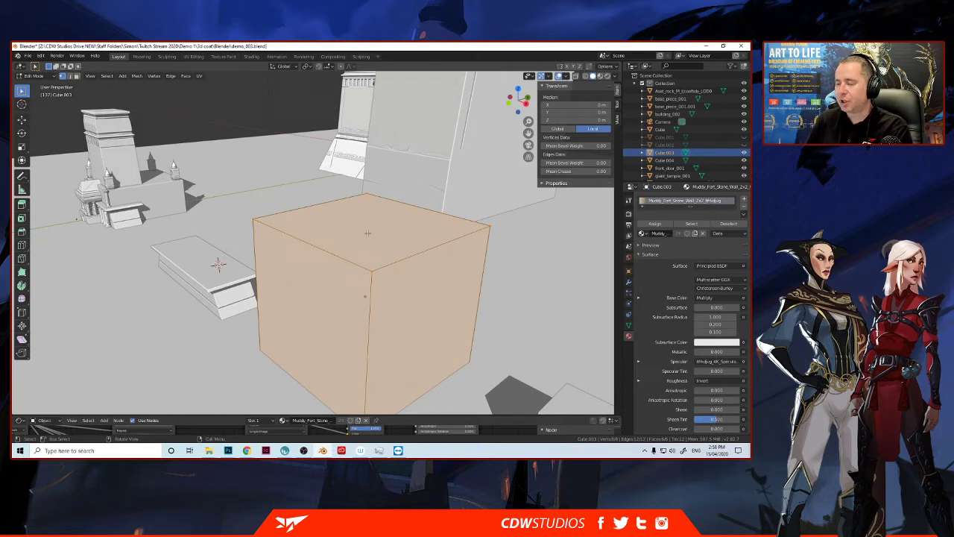
{"action": "right_click", "coordinate": [367, 232]}
{"action": "left_click", "coordinate": [366, 233]}
{"action": "right_click", "coordinate": [358, 236]}
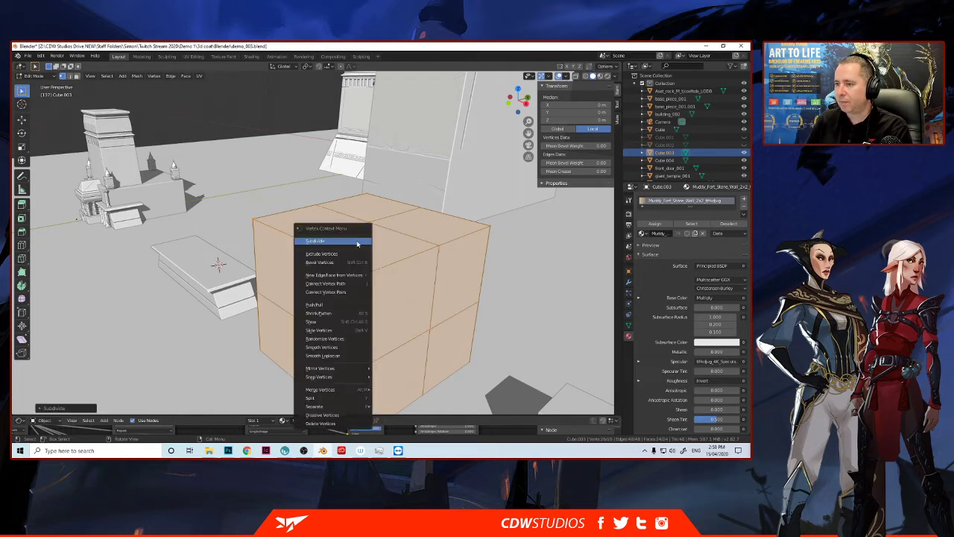
{"action": "left_click", "coordinate": [361, 240]}
{"action": "right_click", "coordinate": [348, 246]}
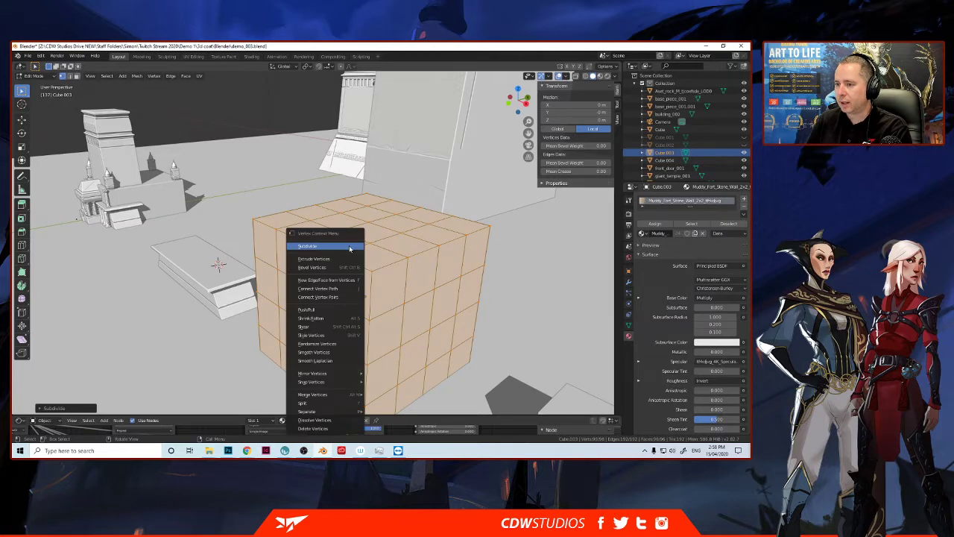
{"action": "left_click", "coordinate": [351, 243]}
{"action": "right_click", "coordinate": [352, 244]}
{"action": "left_click", "coordinate": [354, 243]}
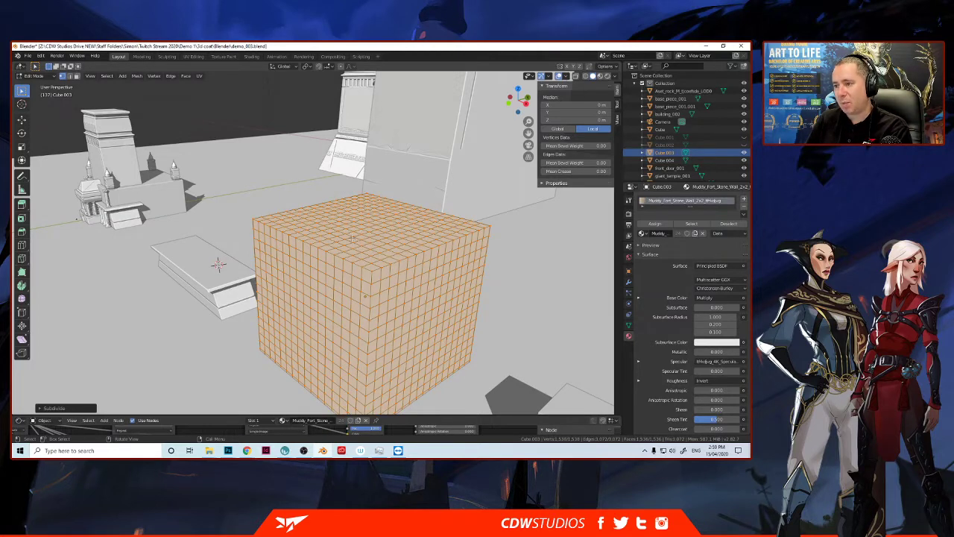
{"action": "right_click", "coordinate": [352, 239]}
{"action": "left_click", "coordinate": [351, 238]}
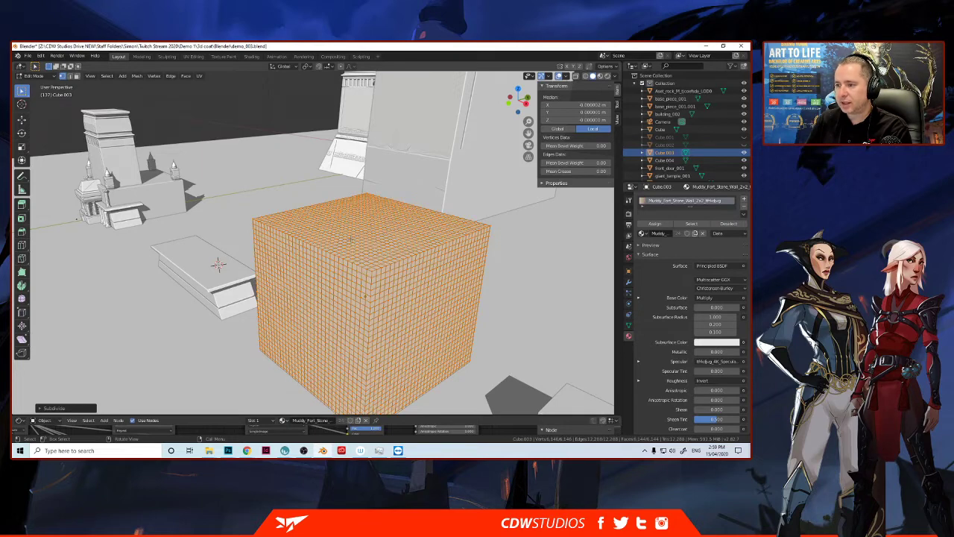
Step: Switch to face select mode and select a face on the cube
{"action": "middle_click_drag", "start_coordinate": [312, 240], "coordinate": [302, 261]}
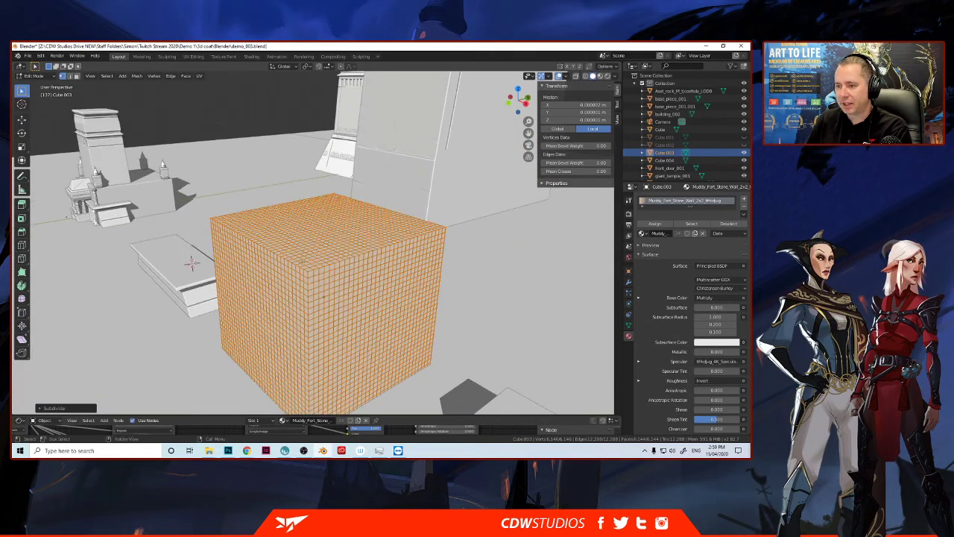
{"action": "left_click", "coordinate": [308, 268]}
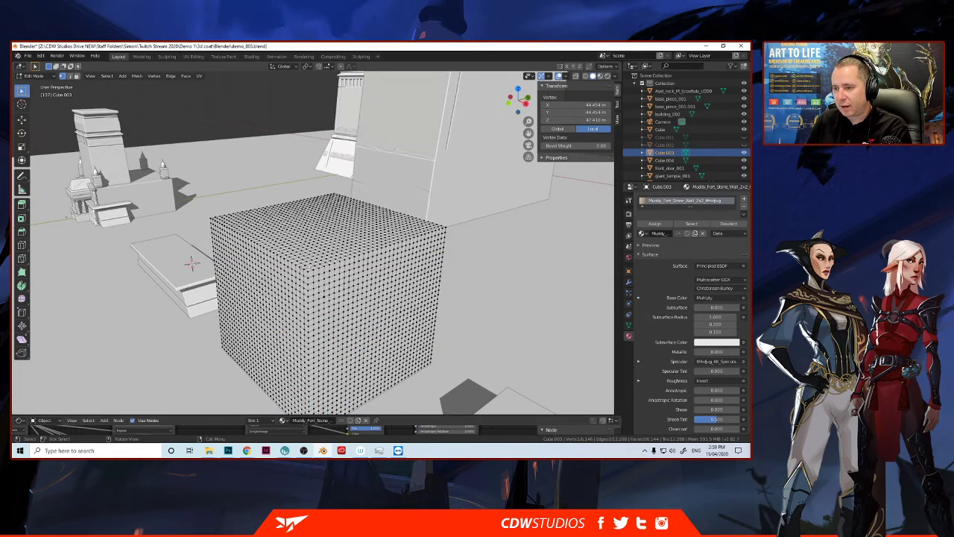
{"action": "left_click", "coordinate": [76, 76]}
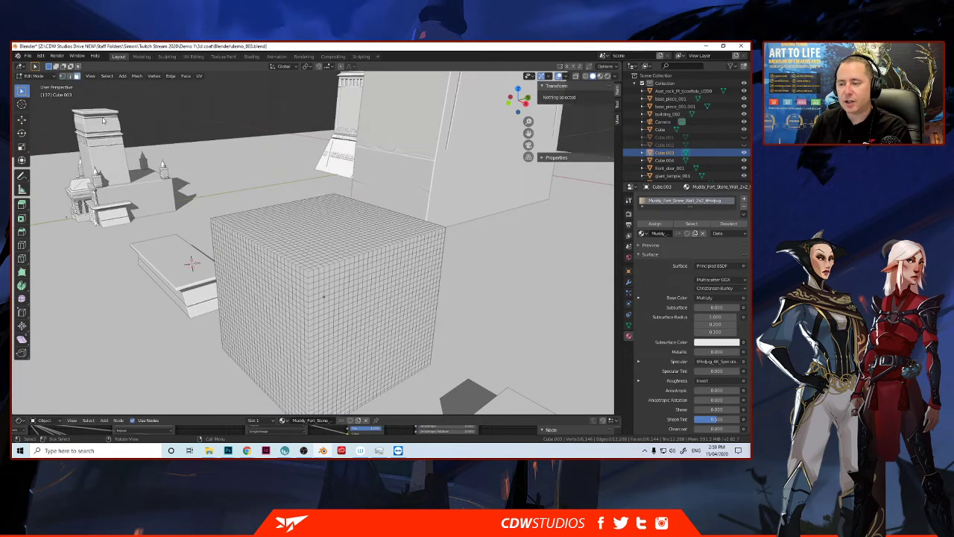
{"action": "left_click", "coordinate": [307, 269]}
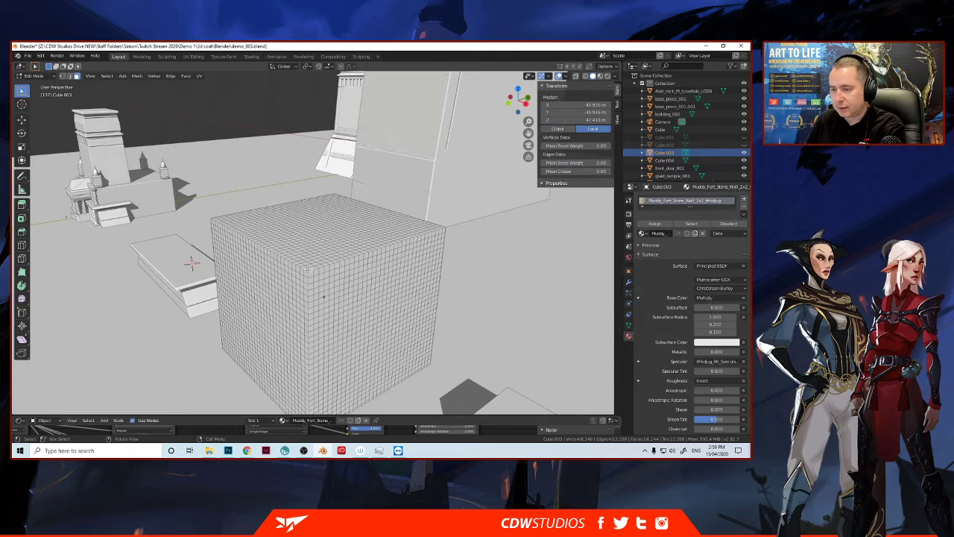
{"action": "left_click", "coordinate": [264, 245], "text": "alt"}
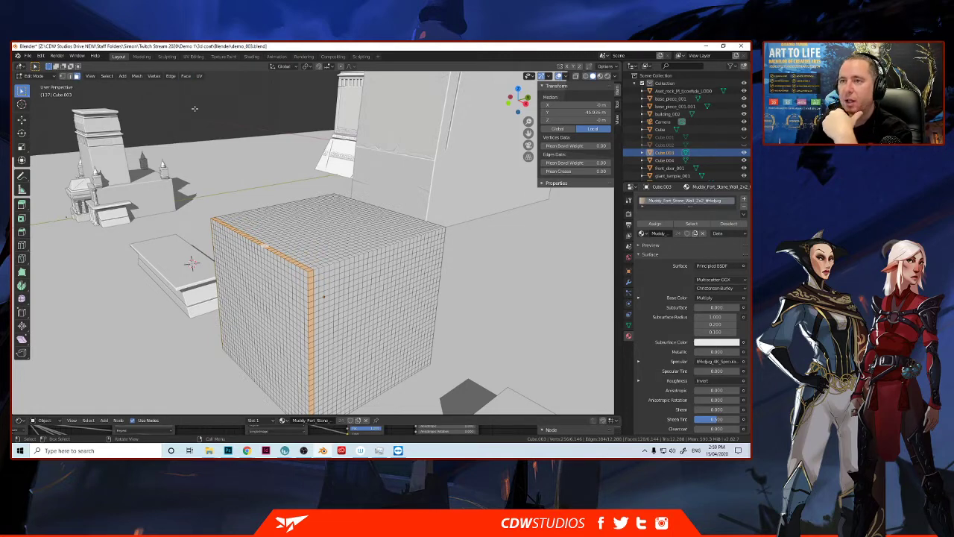
{"action": "left_click", "coordinate": [167, 57]}
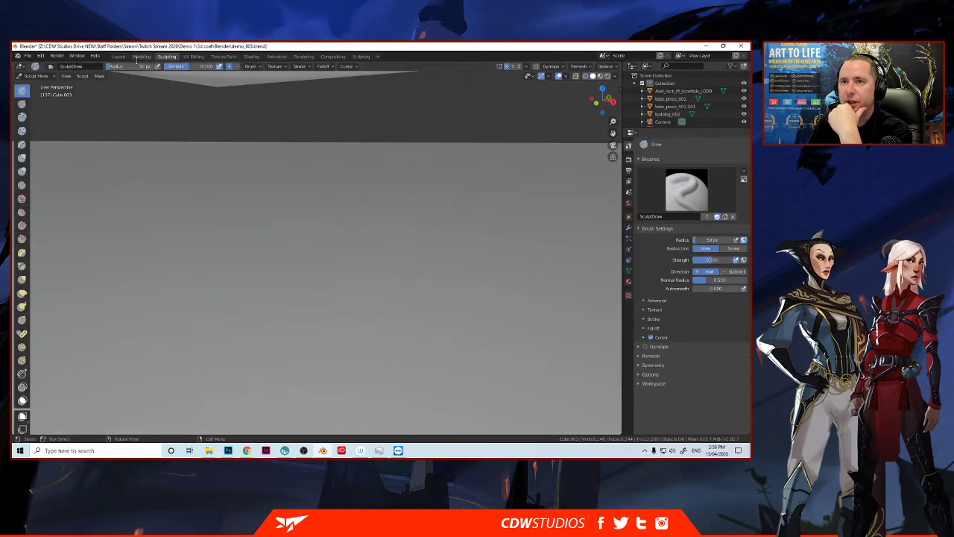
{"action": "left_click", "coordinate": [139, 58]}
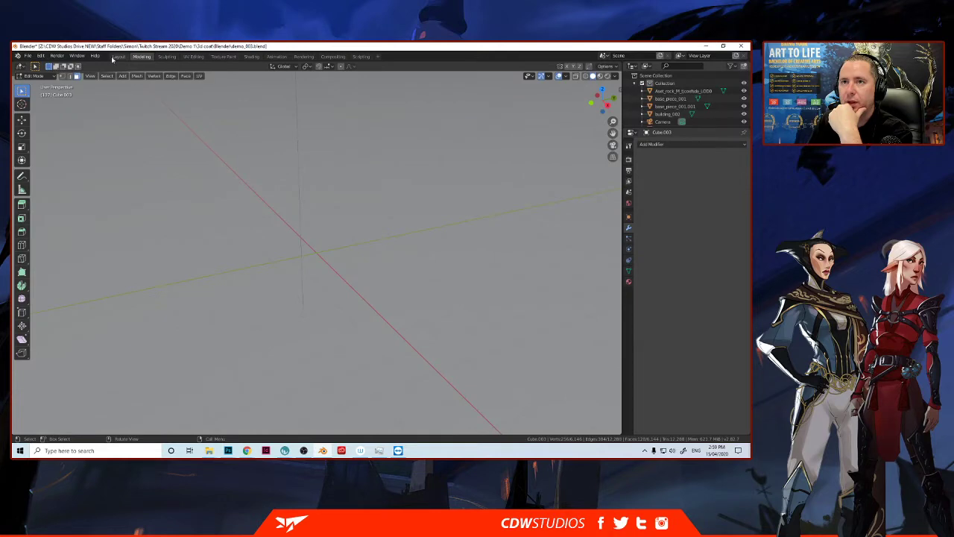
{"action": "left_click", "coordinate": [113, 57]}
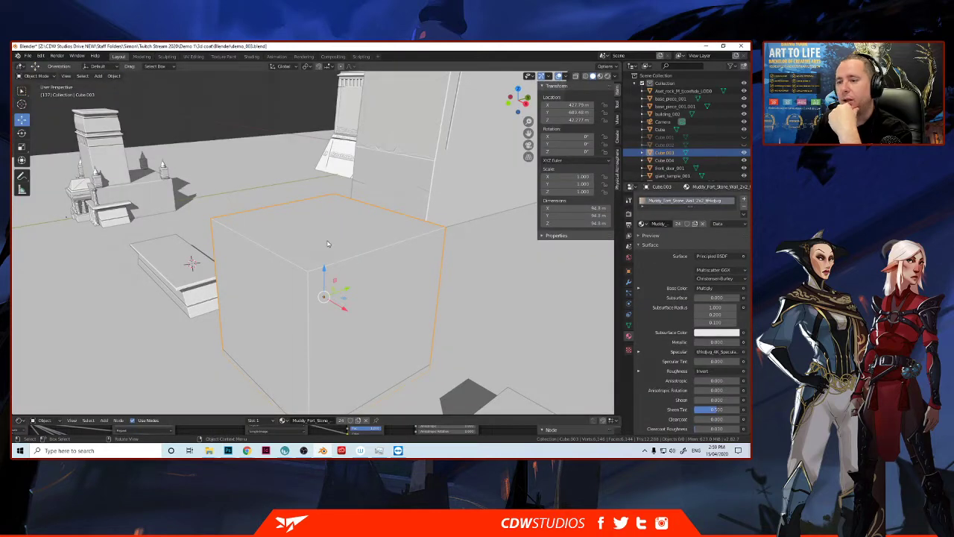
{"action": "key", "text": "Tab"}
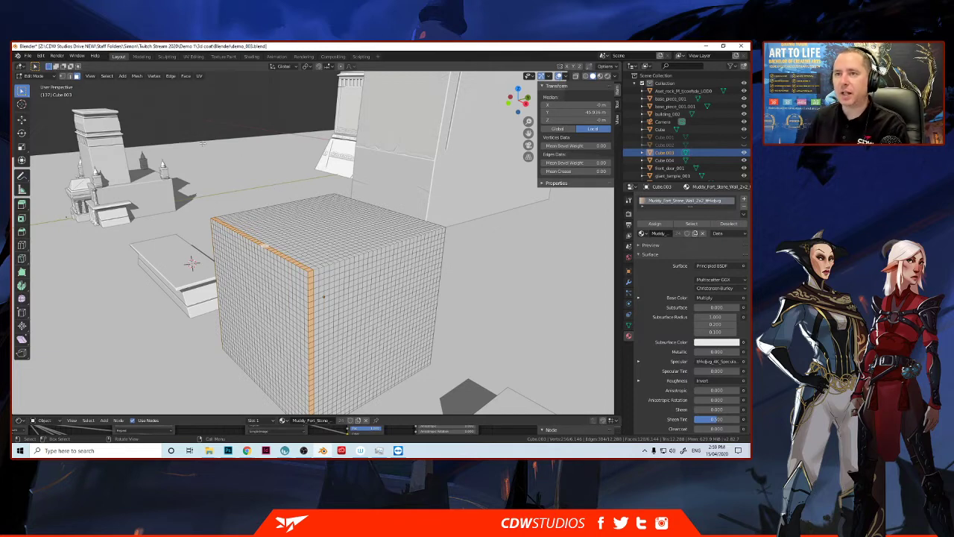
{"action": "left_click", "coordinate": [305, 256]}
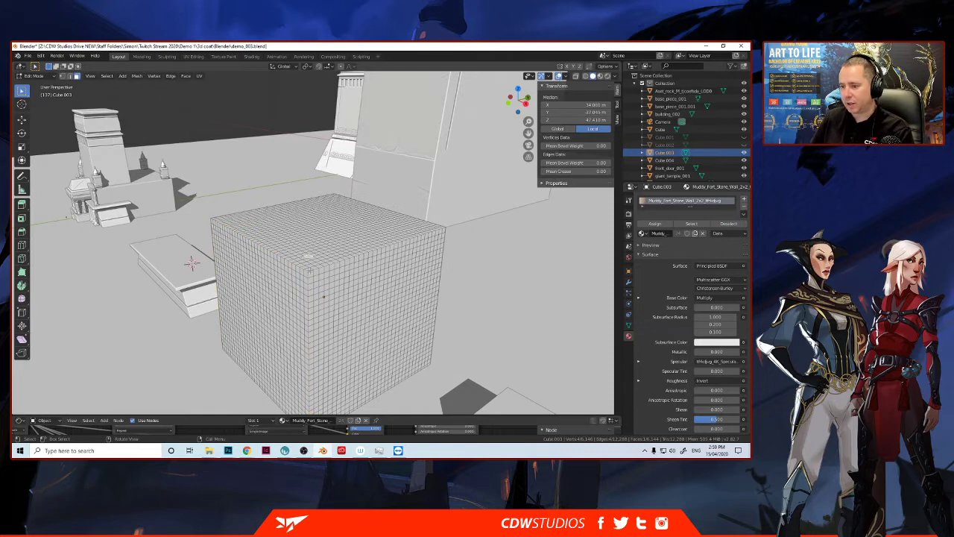
{"action": "left_click", "coordinate": [308, 271]}
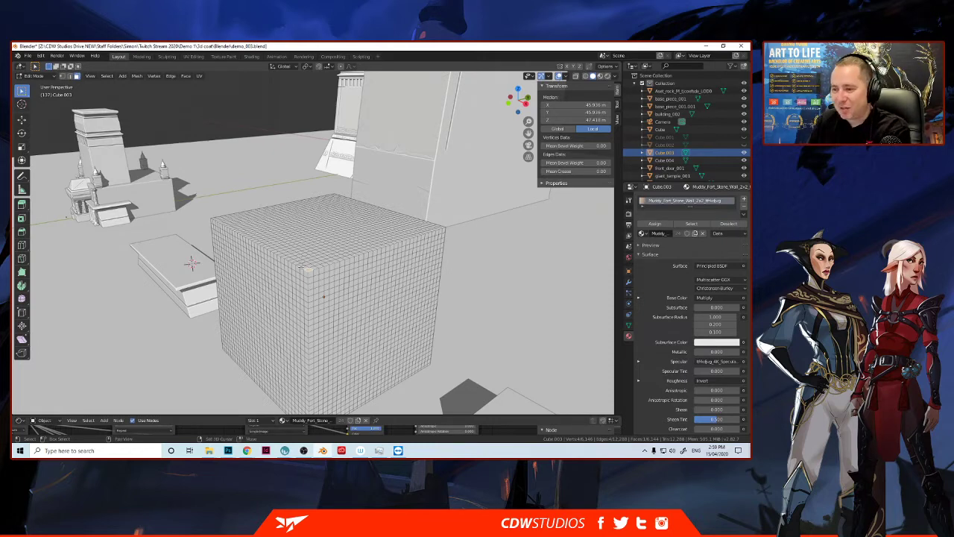
{"action": "left_click", "coordinate": [301, 266], "text": "shift"}
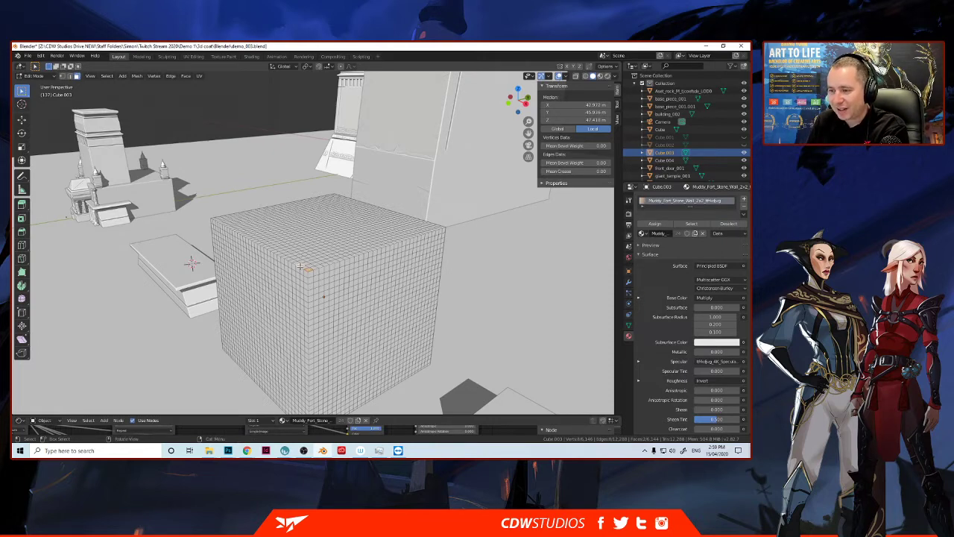
{"action": "scroll", "coordinate": [300, 266], "scroll_direction": "up", "scroll_amount": 5}
{"action": "scroll", "coordinate": [301, 266], "scroll_direction": "down", "scroll_amount": 7}
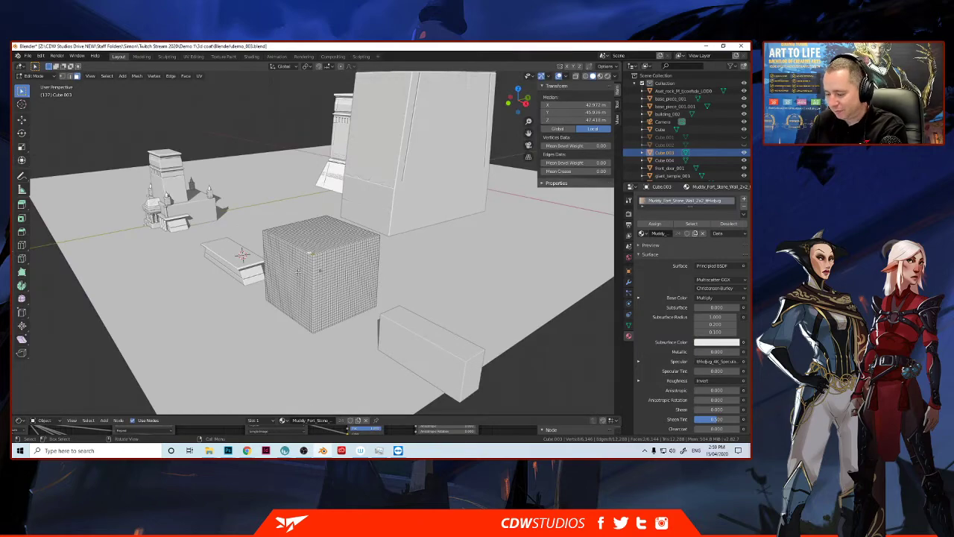
{"action": "key", "text": "KP_Decimal"}
{"action": "scroll", "coordinate": [297, 252], "scroll_direction": "down", "scroll_amount": 8}
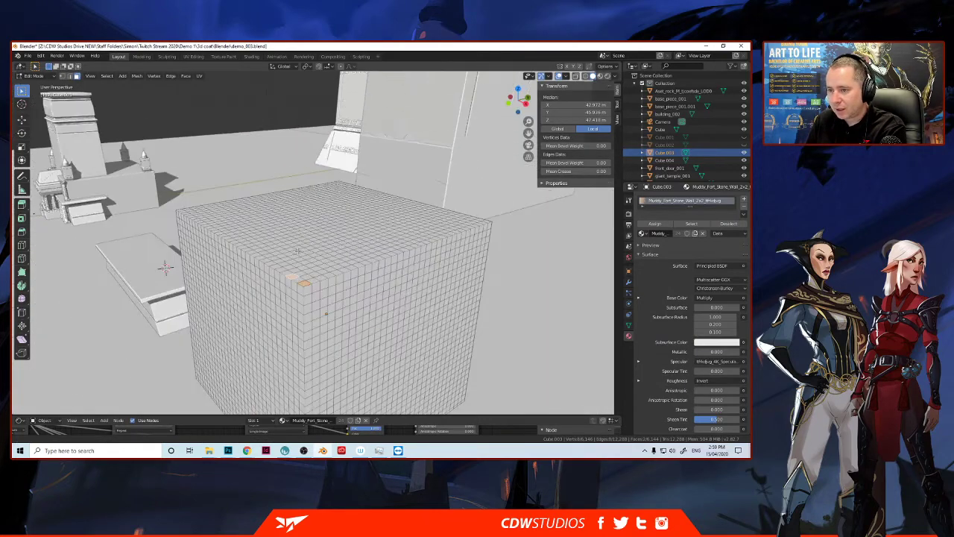
{"action": "mouse_move", "coordinate": [287, 261]}
{"action": "middle_mouse_down"}
{"action": "mouse_move", "coordinate": [290, 270]}
{"action": "mouse_move", "coordinate": [295, 263]}
{"action": "middle_mouse_up"}
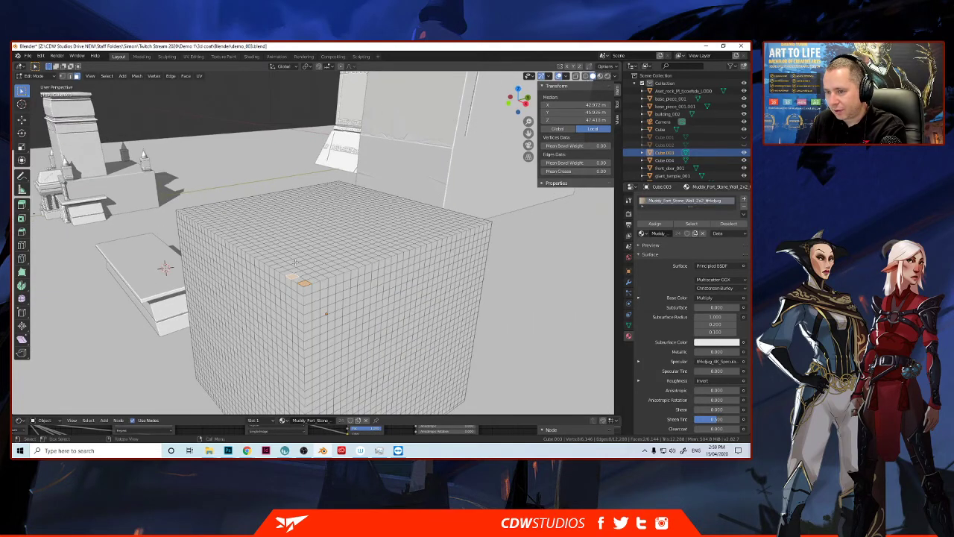
Step: Add alternating top-row faces leftward, out to the row's far-left corner
{"action": "left_click", "coordinate": [281, 269], "text": "shift"}
{"action": "left_click", "coordinate": [268, 262], "text": "shift"}
{"action": "left_click", "coordinate": [262, 258], "text": "shift"}
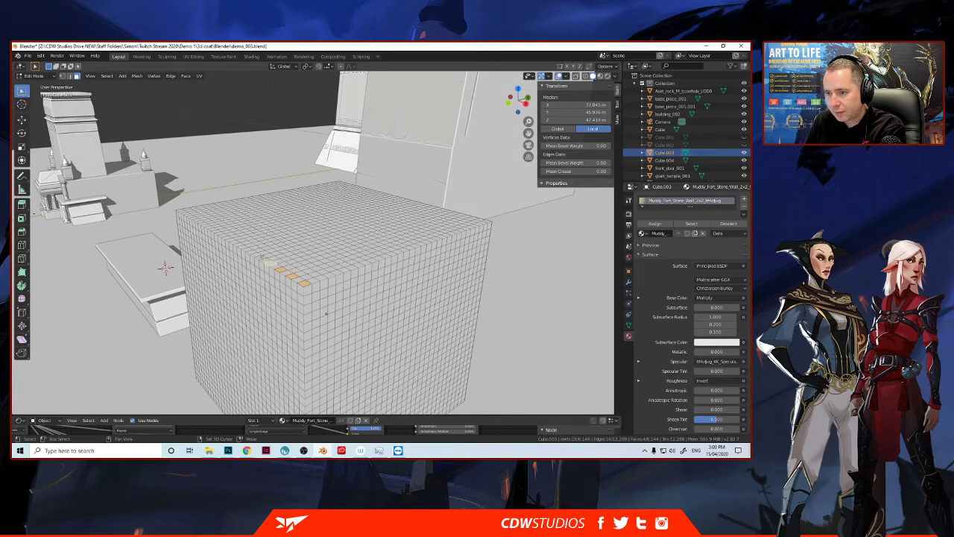
{"action": "left_click", "coordinate": [256, 255], "text": "shift"}
{"action": "left_click", "coordinate": [251, 251], "text": "shift"}
{"action": "left_click", "coordinate": [246, 248], "text": "shift"}
{"action": "left_click", "coordinate": [240, 245], "text": "shift"}
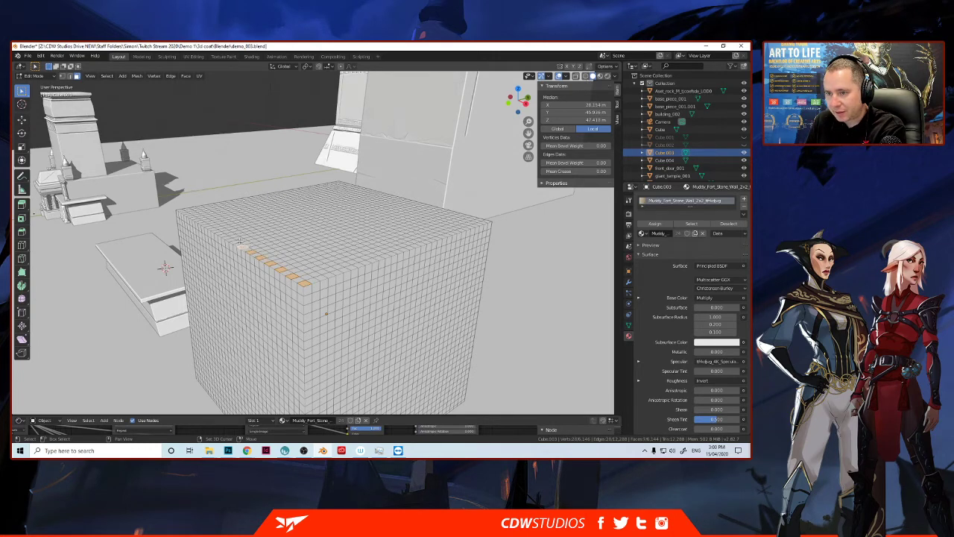
{"action": "left_click", "coordinate": [235, 244], "text": "shift"}
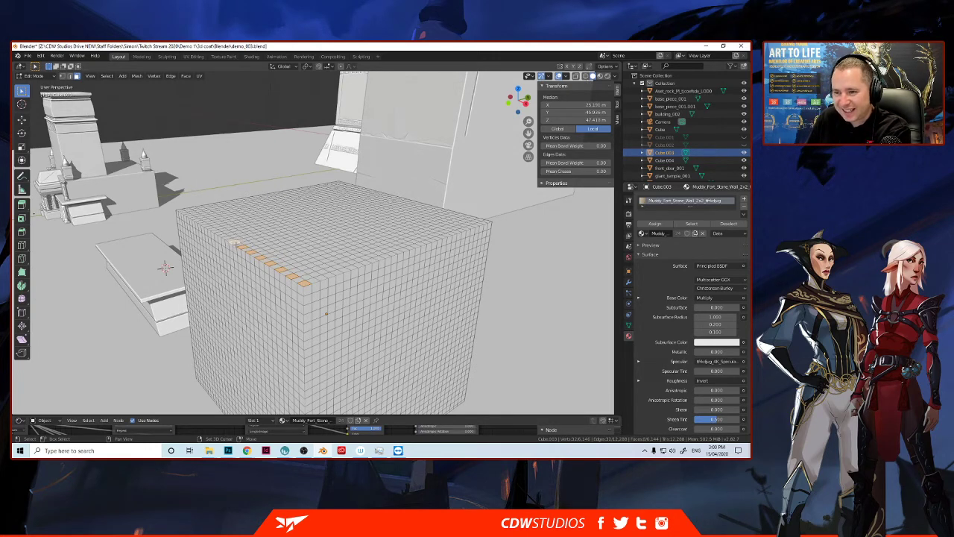
{"action": "left_click", "coordinate": [230, 241], "text": "shift"}
{"action": "left_click", "coordinate": [225, 237], "text": "shift"}
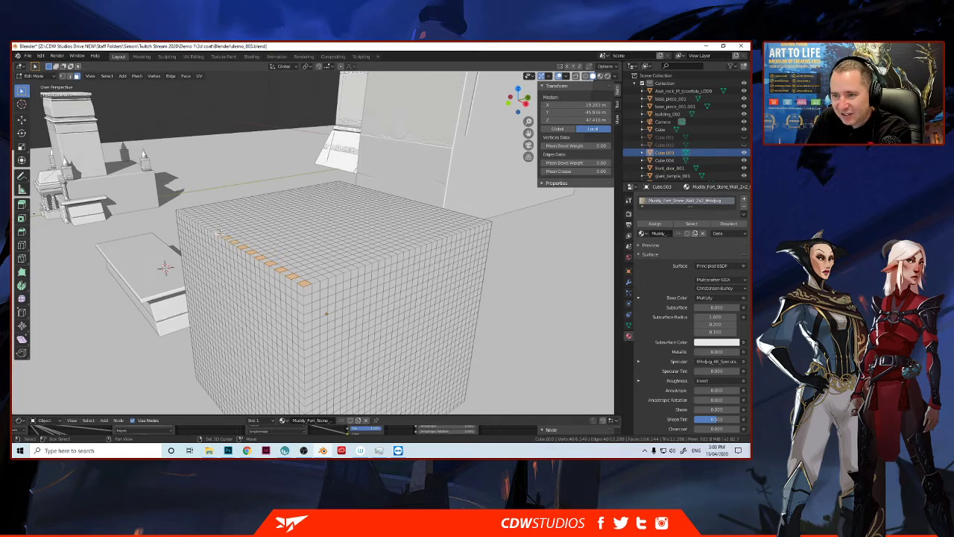
{"action": "left_click", "coordinate": [209, 227], "text": "shift"}
{"action": "left_click", "coordinate": [206, 226], "text": "shift"}
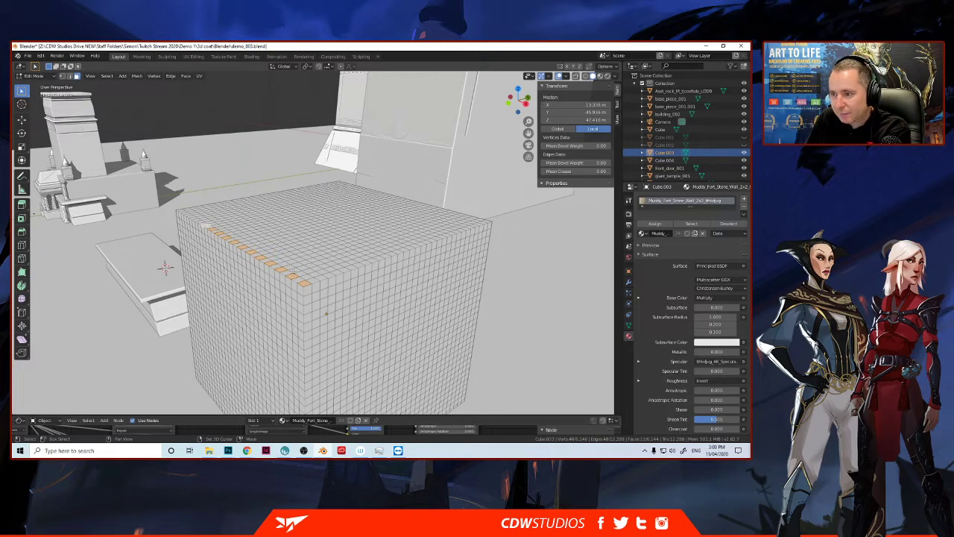
Step: Extend the alternating top-row selection rightward to the row's right end
{"action": "left_click", "coordinate": [321, 278], "text": "shift"}
{"action": "left_click", "coordinate": [337, 273], "text": "shift"}
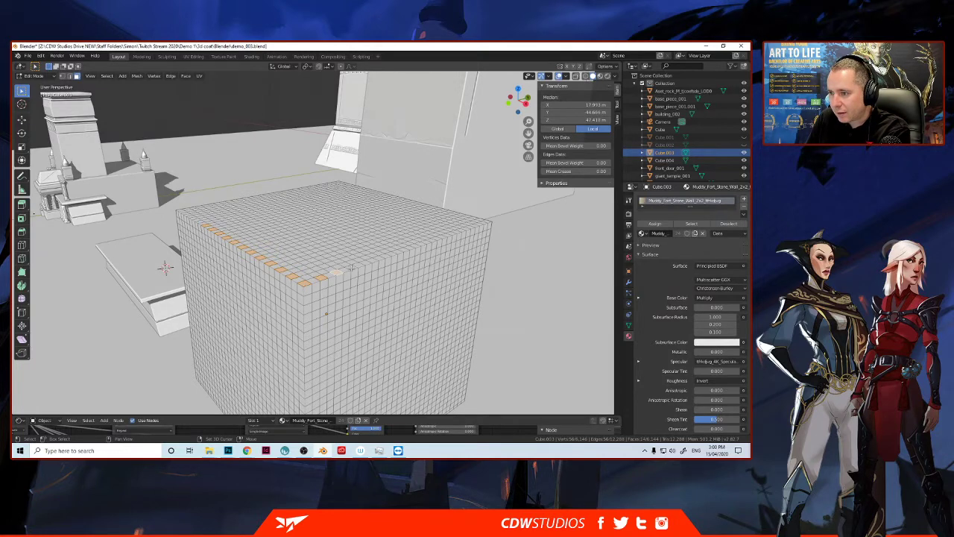
{"action": "left_click", "coordinate": [352, 267], "text": "shift"}
{"action": "left_click", "coordinate": [364, 264], "text": "shift"}
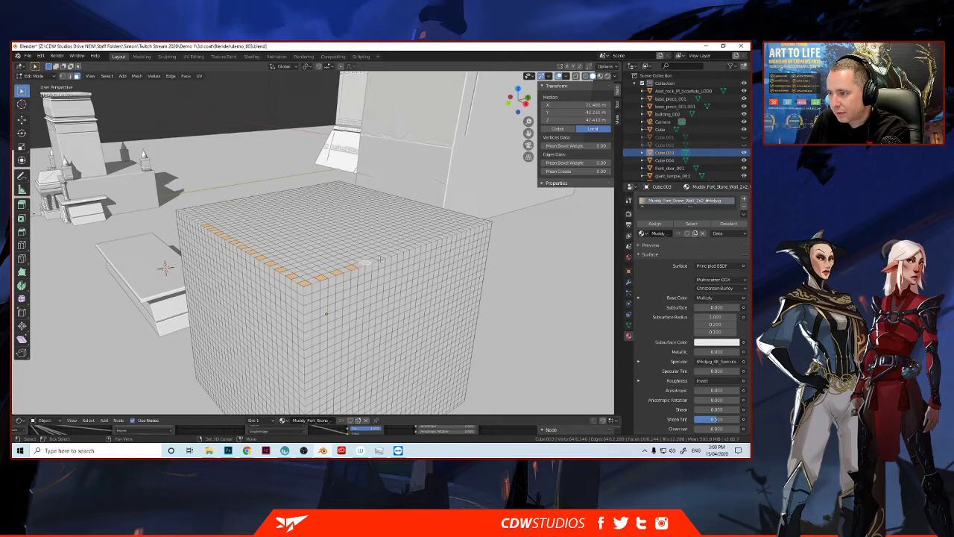
{"action": "left_click", "coordinate": [382, 258], "text": "shift"}
{"action": "left_click", "coordinate": [392, 254], "text": "shift"}
{"action": "left_click", "coordinate": [401, 250], "text": "shift"}
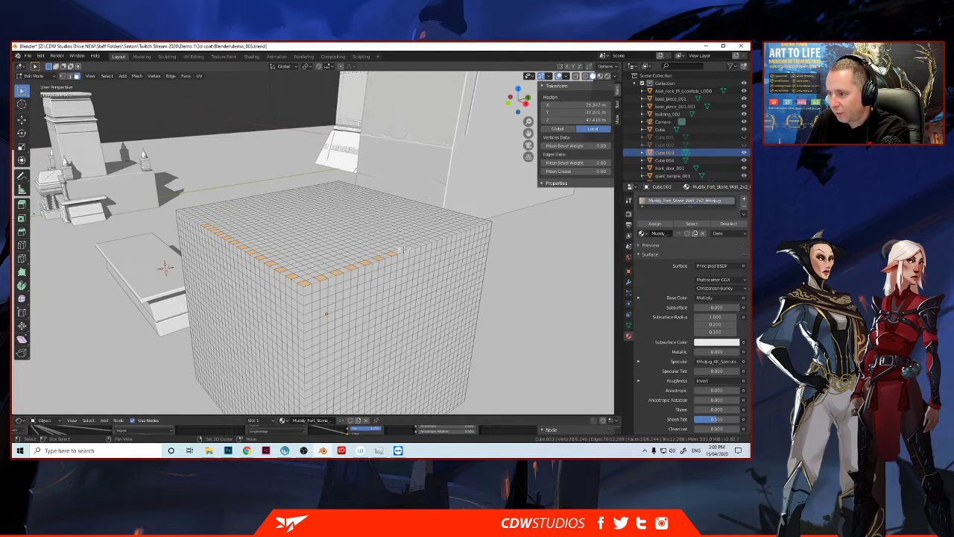
{"action": "left_click", "coordinate": [410, 247], "text": "shift"}
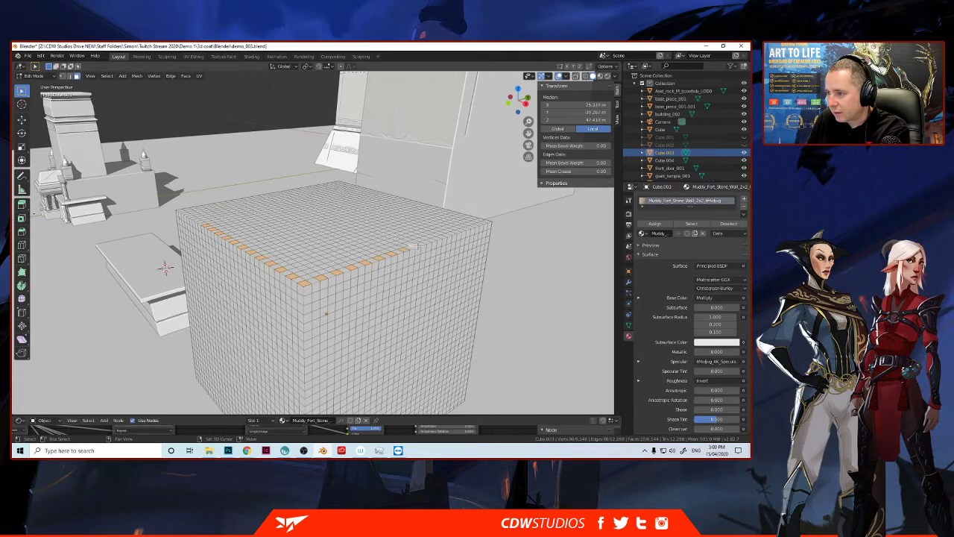
{"action": "left_click", "coordinate": [421, 243], "text": "shift"}
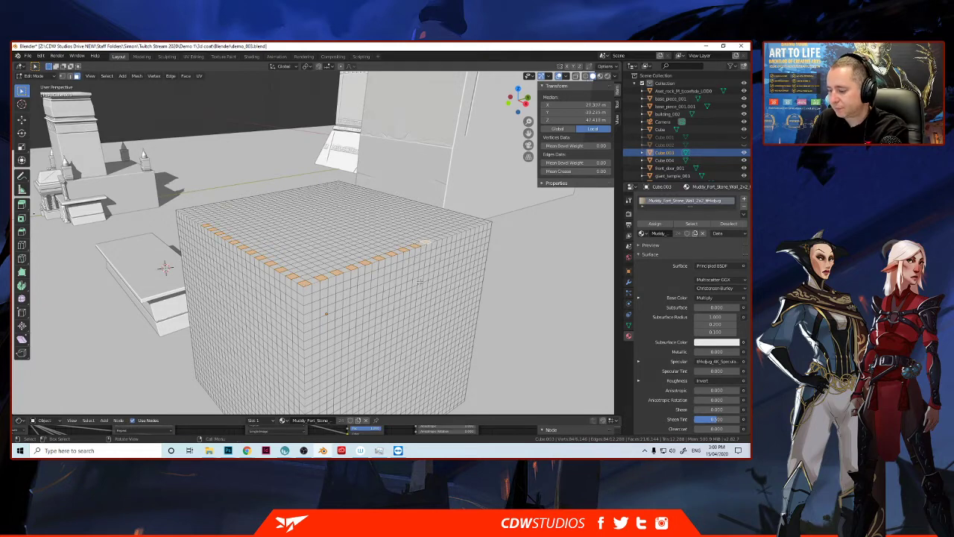
{"action": "scroll", "coordinate": [418, 278], "scroll_direction": "up", "scroll_amount": 1}
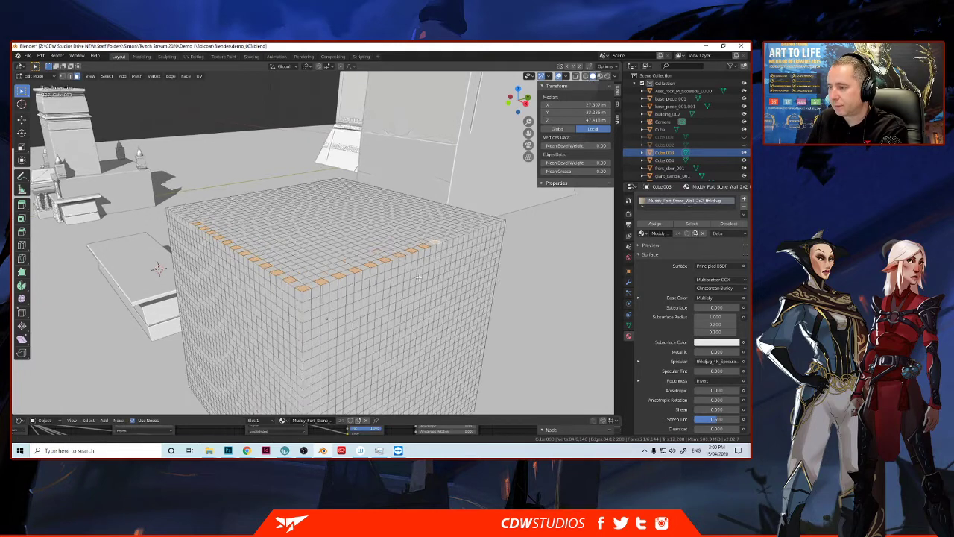
{"action": "scroll", "coordinate": [418, 278], "scroll_direction": "up", "scroll_amount": 4}
{"action": "scroll", "coordinate": [418, 278], "scroll_direction": "down", "scroll_amount": 1}
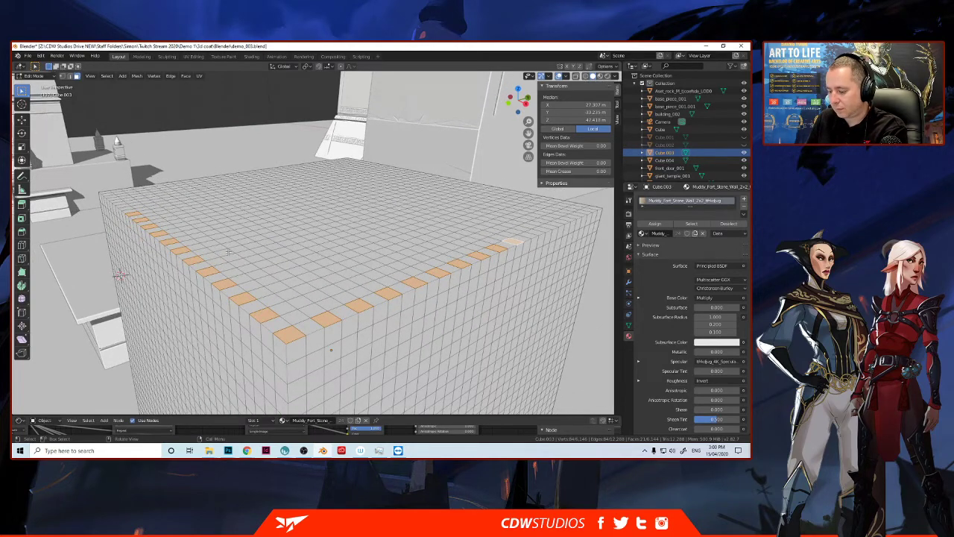
Step: Add alternate rim faces around the corner and along the top edge
{"action": "middle_click_drag", "start_coordinate": [196, 242], "coordinate": [292, 288]}
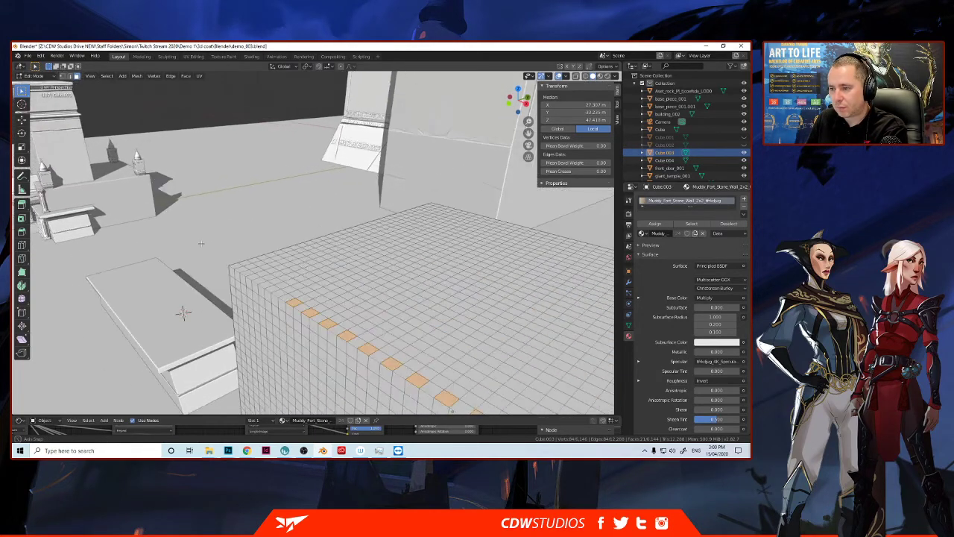
{"action": "left_click", "coordinate": [263, 283], "text": "shift"}
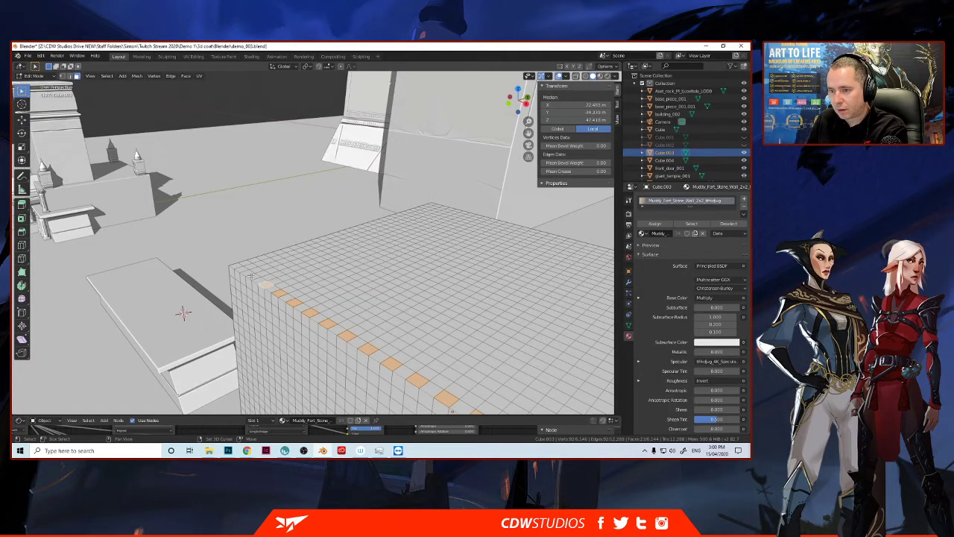
{"action": "left_click", "coordinate": [252, 277], "text": "shift"}
{"action": "left_click", "coordinate": [243, 268], "text": "shift"}
{"action": "left_click", "coordinate": [237, 266], "text": "shift"}
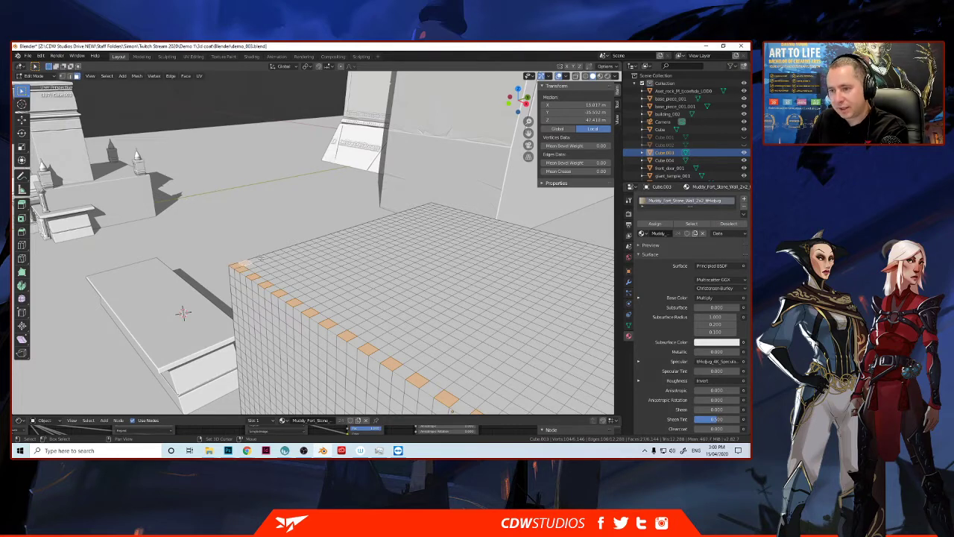
{"action": "left_click", "coordinate": [259, 258], "text": "shift"}
{"action": "left_click", "coordinate": [281, 253], "text": "shift"}
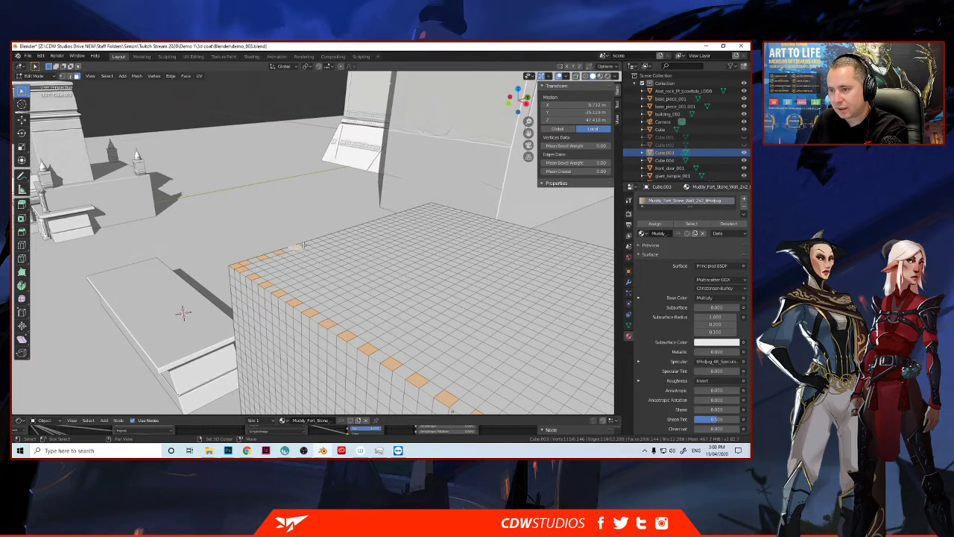
{"action": "left_click", "coordinate": [304, 245], "text": "shift"}
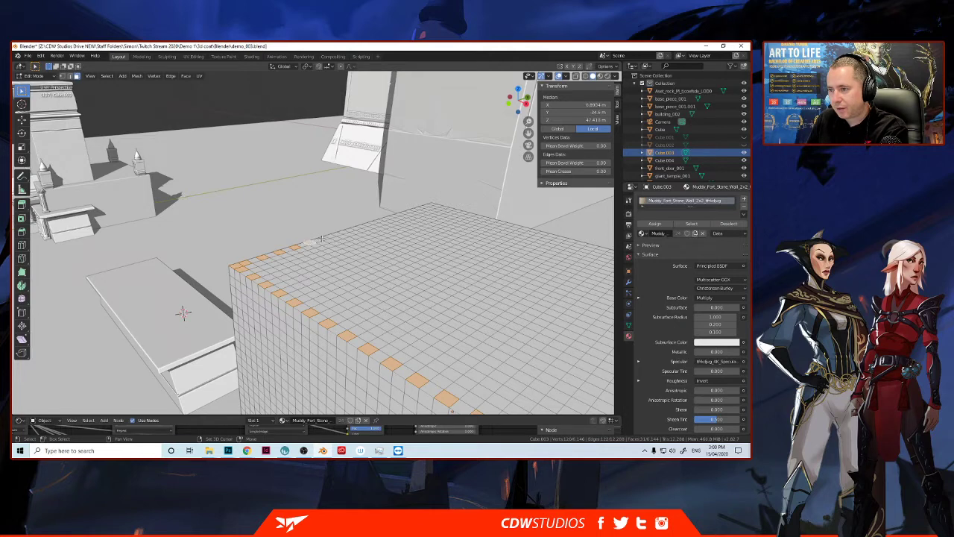
{"action": "left_click", "coordinate": [326, 237], "text": "shift"}
{"action": "left_click", "coordinate": [335, 235], "text": "shift"}
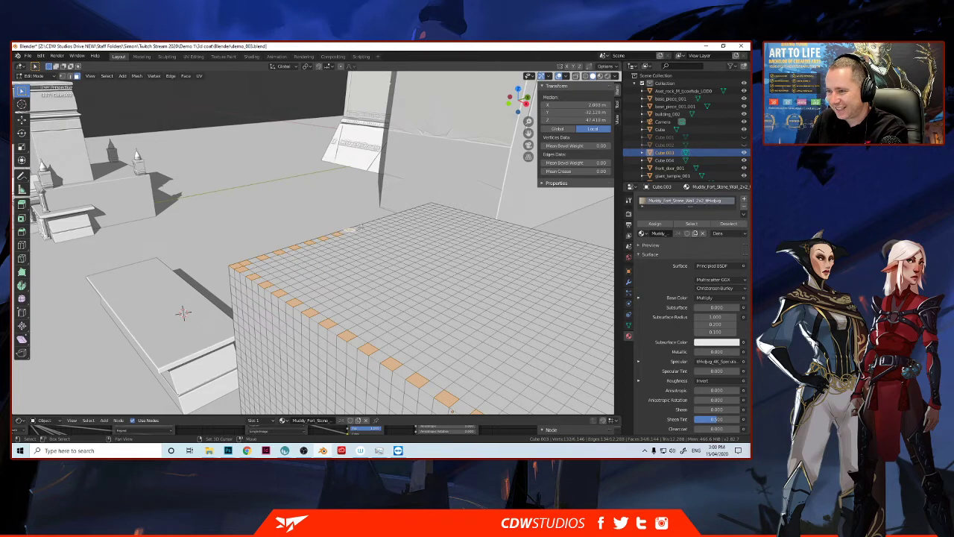
{"action": "left_click", "coordinate": [356, 228], "text": "shift"}
{"action": "left_click", "coordinate": [368, 225], "text": "shift"}
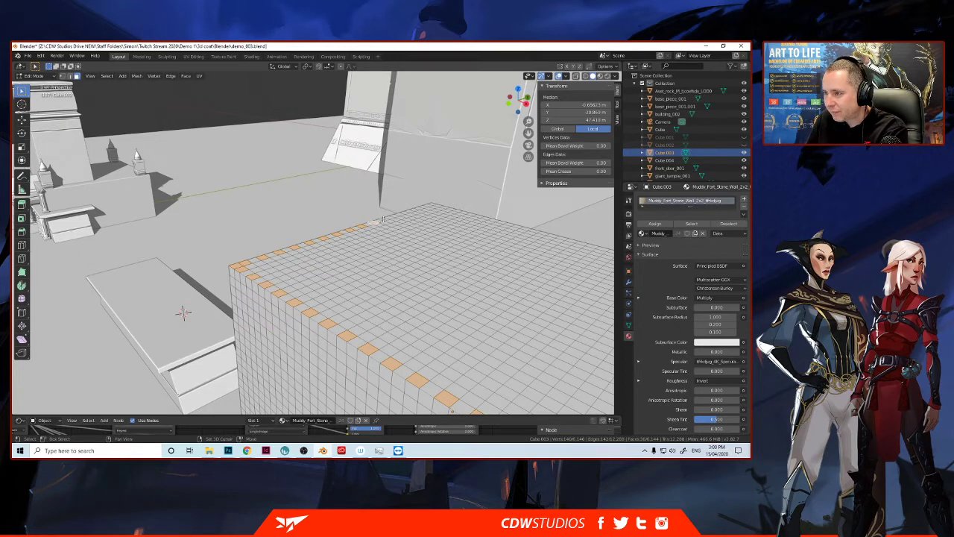
{"action": "left_click", "coordinate": [381, 220], "text": "shift"}
{"action": "left_click", "coordinate": [393, 217], "text": "shift"}
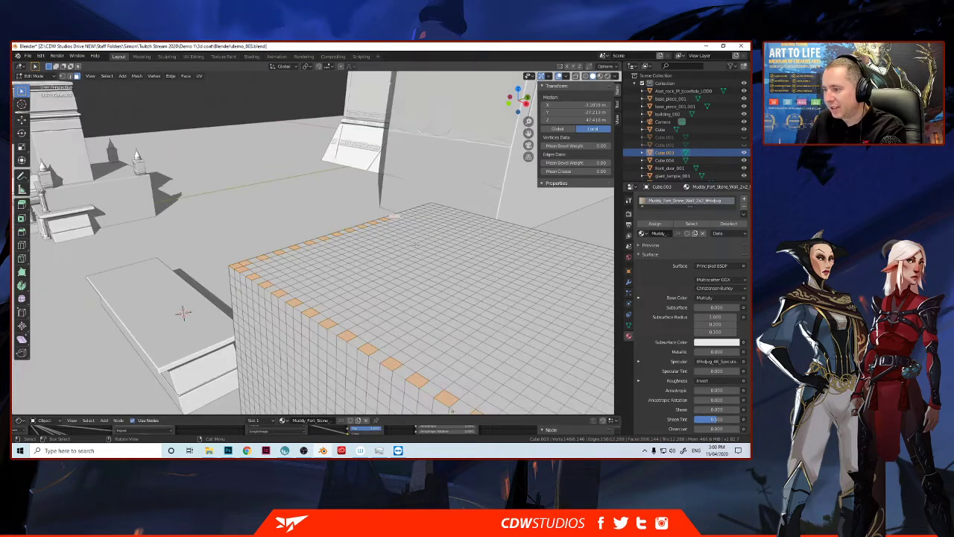
Step: From the far side, add alternate rim faces along that edge and down the next
{"action": "scroll", "coordinate": [439, 290], "scroll_direction": "up", "scroll_amount": 4}
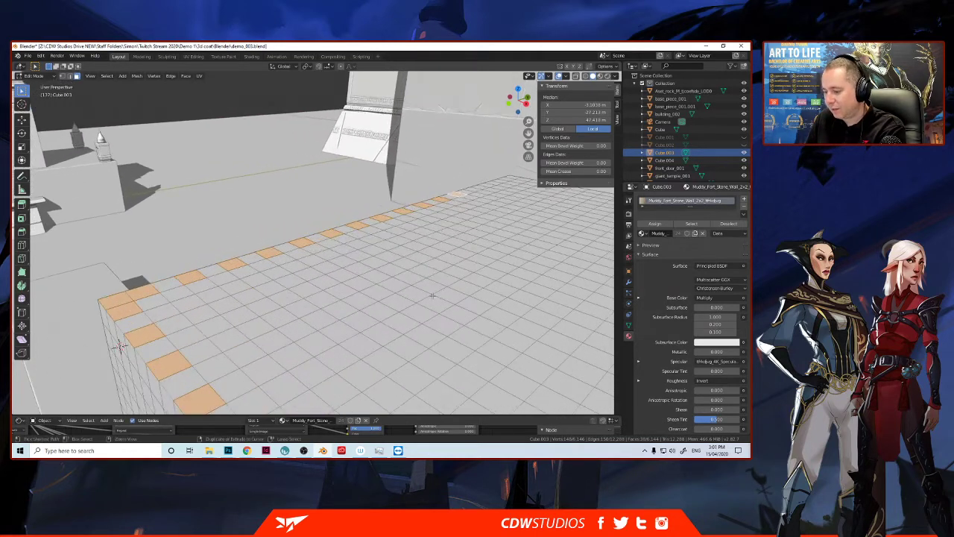
{"action": "middle_click_drag", "start_coordinate": [433, 290], "coordinate": [395, 296]}
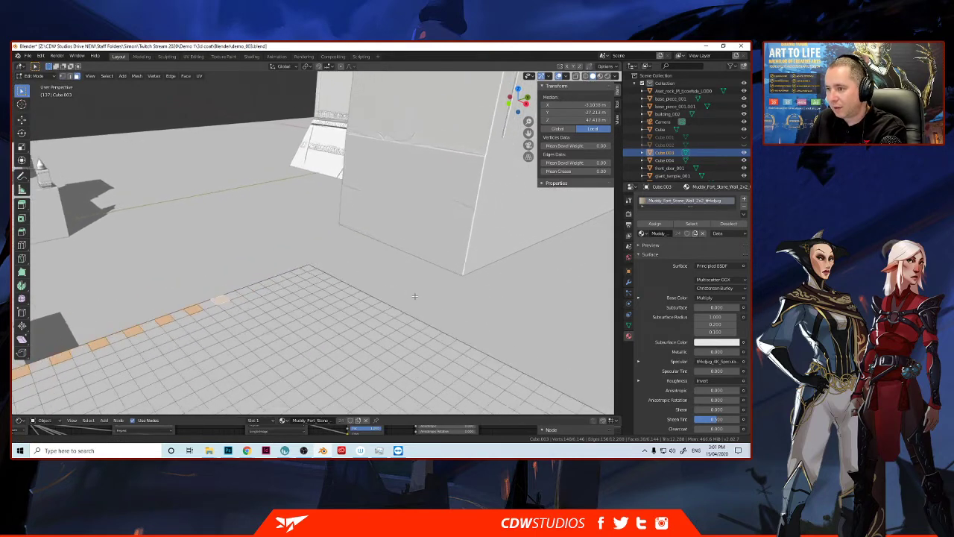
{"action": "left_click", "coordinate": [247, 290], "text": "shift"}
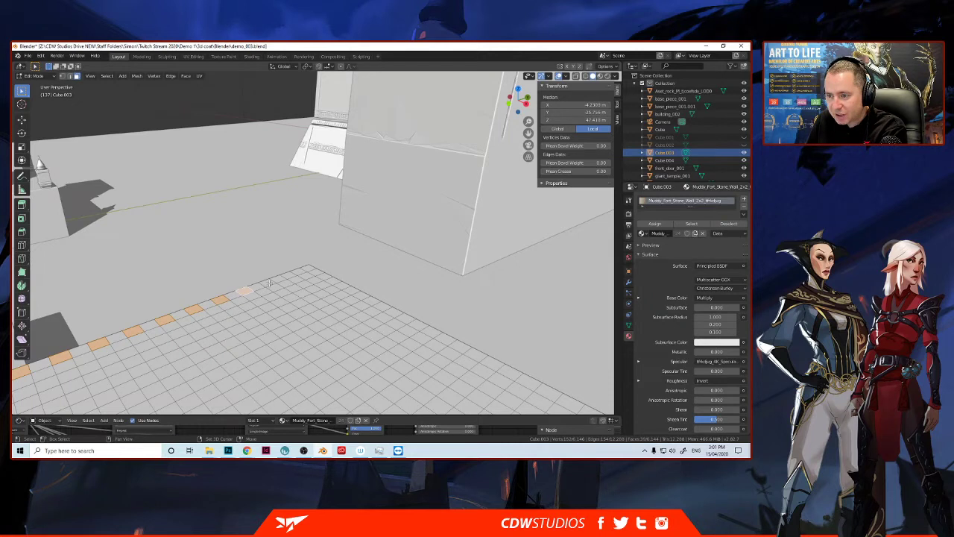
{"action": "left_click", "coordinate": [270, 284], "text": "shift"}
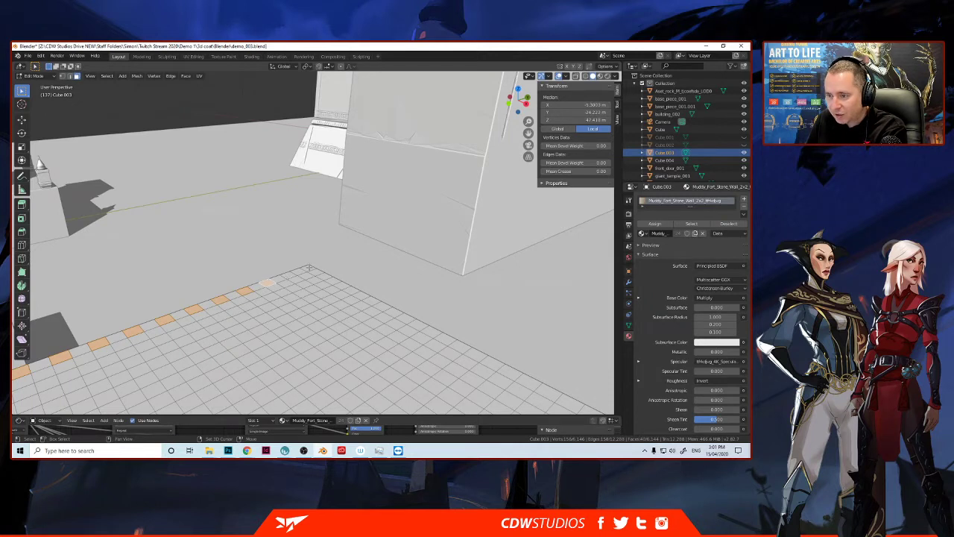
{"action": "left_click", "coordinate": [306, 269], "text": "shift"}
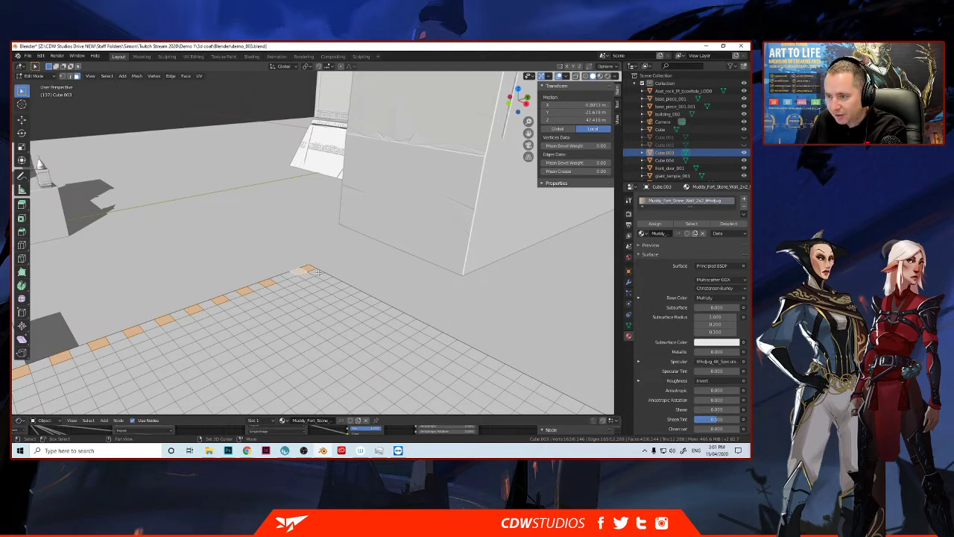
{"action": "left_click", "coordinate": [317, 273], "text": "shift"}
{"action": "left_click", "coordinate": [277, 280], "text": "shift"}
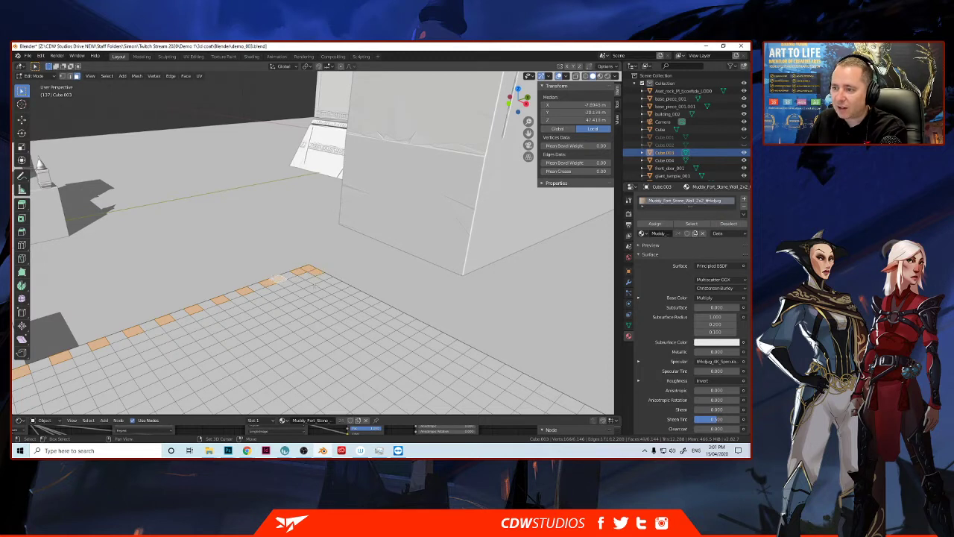
{"action": "left_click", "coordinate": [331, 281], "text": "shift"}
{"action": "left_click", "coordinate": [350, 290], "text": "shift"}
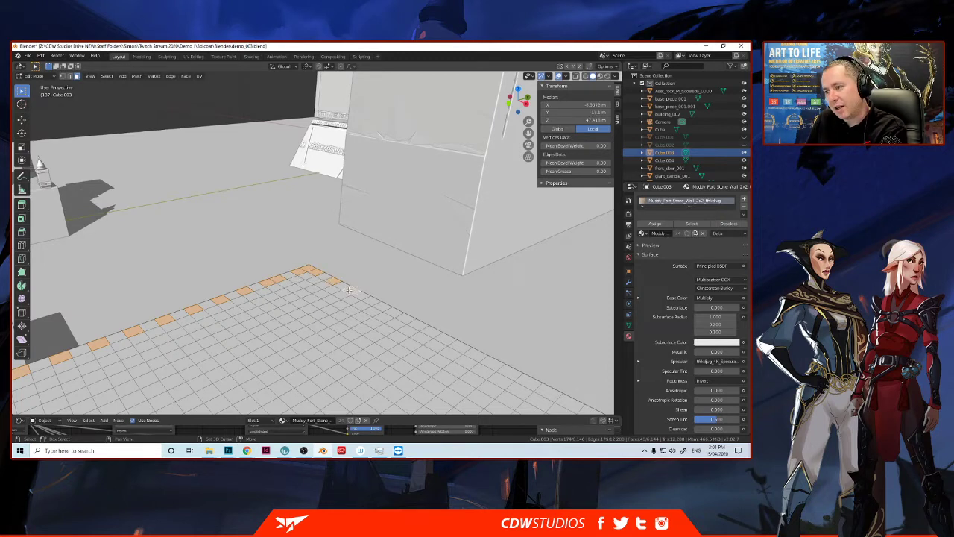
{"action": "left_click", "coordinate": [369, 301], "text": "shift"}
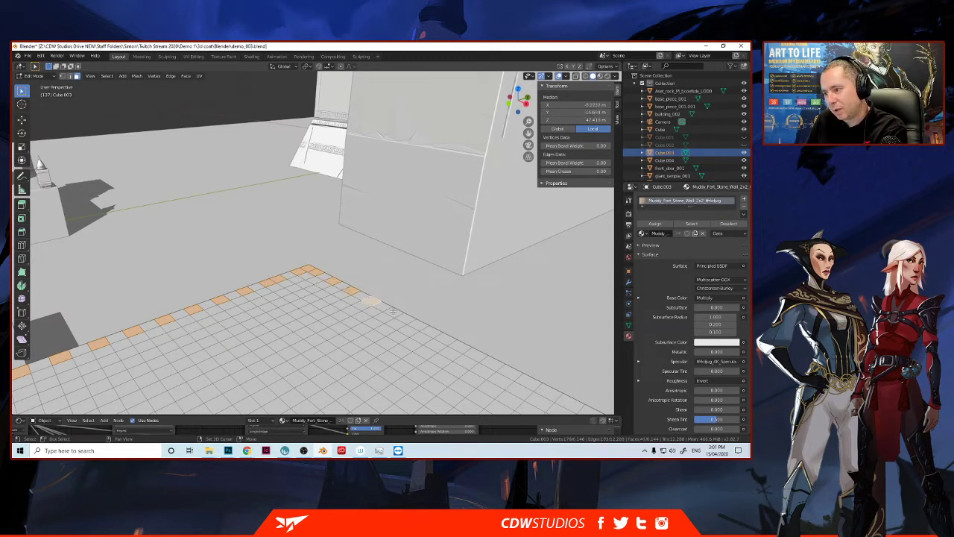
{"action": "left_click", "coordinate": [393, 312], "text": "shift"}
{"action": "left_click", "coordinate": [419, 326], "text": "shift"}
{"action": "left_click", "coordinate": [444, 337], "text": "shift"}
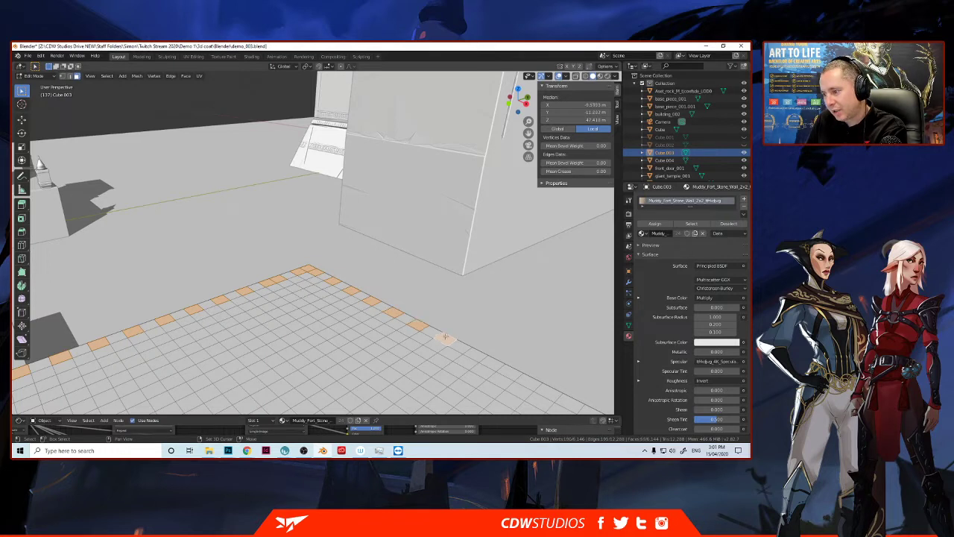
{"action": "left_click", "coordinate": [475, 353], "text": "shift"}
{"action": "left_click", "coordinate": [510, 372], "text": "shift"}
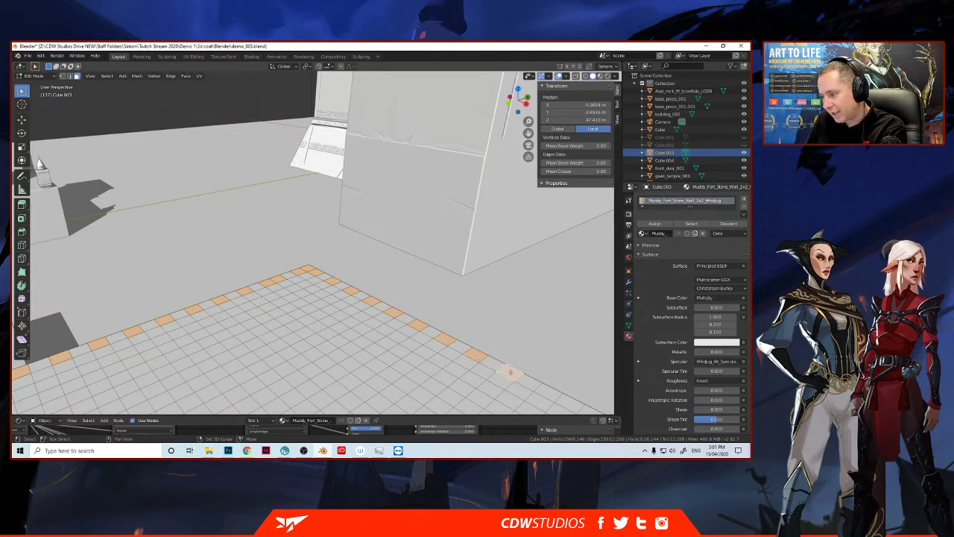
{"action": "left_click", "coordinate": [549, 392], "text": "shift"}
Step: Add alternate rim faces around the remaining corner and along the near edge
{"action": "middle_click_drag", "start_coordinate": [505, 384], "coordinate": [315, 299]}
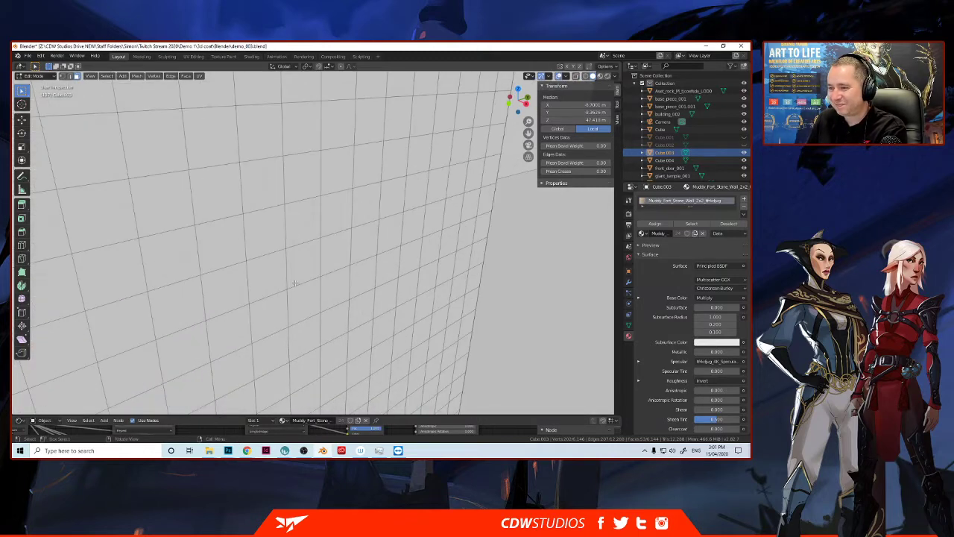
{"action": "scroll", "coordinate": [294, 283], "scroll_direction": "down", "scroll_amount": 10}
{"action": "scroll", "coordinate": [296, 246], "scroll_direction": "up", "scroll_amount": 10}
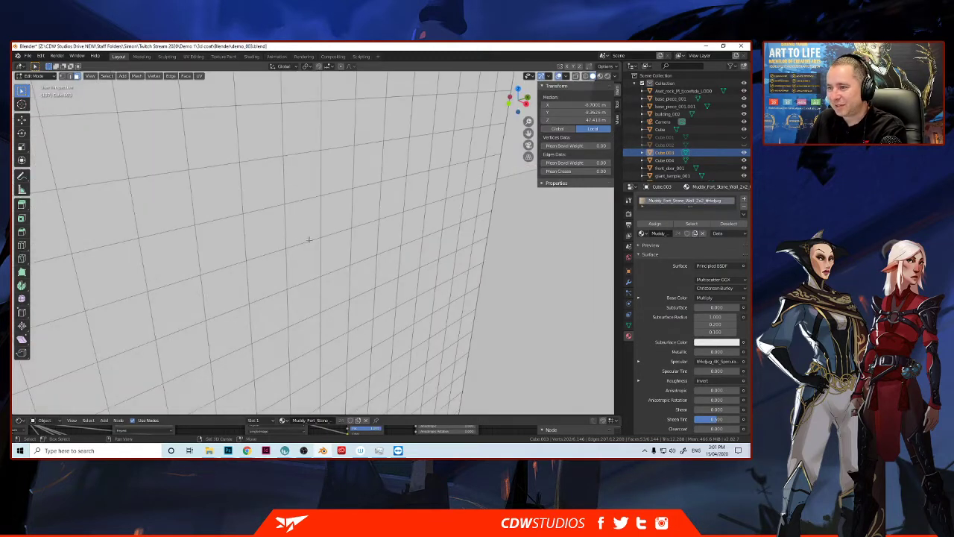
{"action": "scroll", "coordinate": [310, 239], "scroll_direction": "down", "scroll_amount": 6}
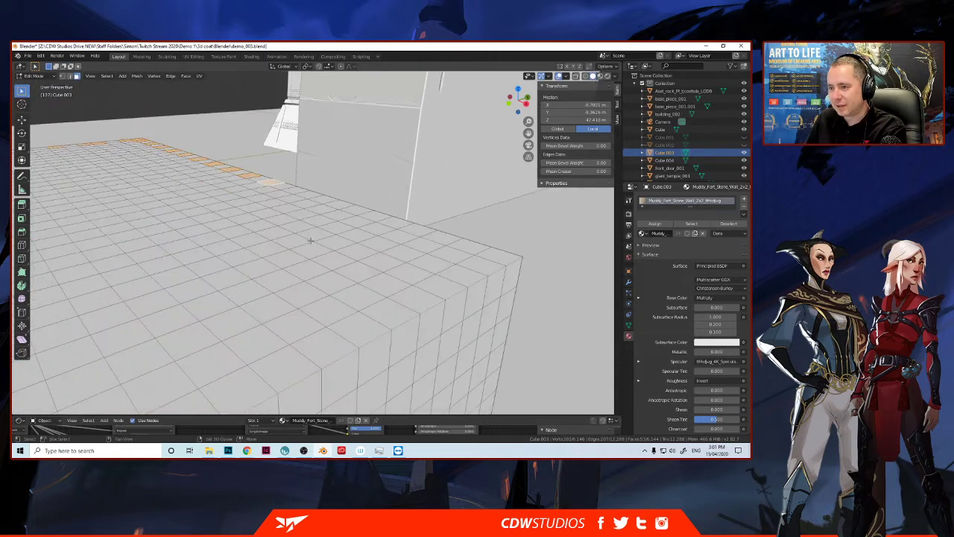
{"action": "left_click", "coordinate": [291, 191], "text": "shift"}
{"action": "left_click", "coordinate": [323, 198], "text": "shift"}
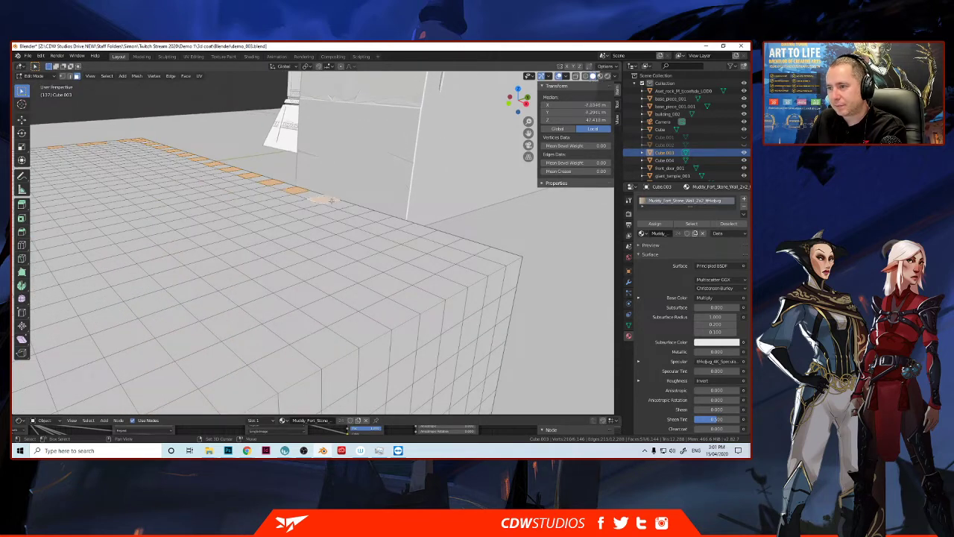
{"action": "left_click", "coordinate": [355, 210], "text": "shift"}
{"action": "left_click", "coordinate": [393, 222], "text": "shift"}
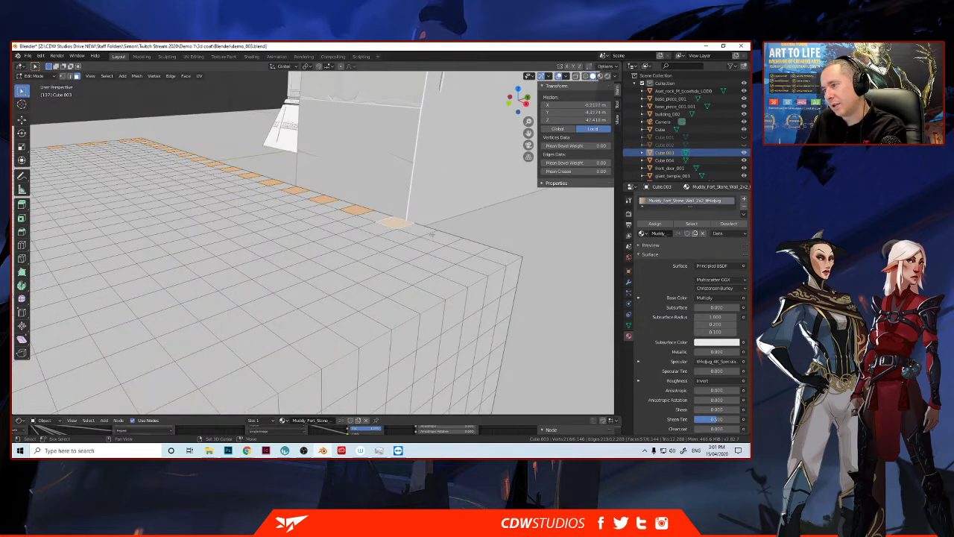
{"action": "left_click", "coordinate": [492, 254], "text": "shift"}
{"action": "left_click", "coordinate": [477, 264], "text": "shift"}
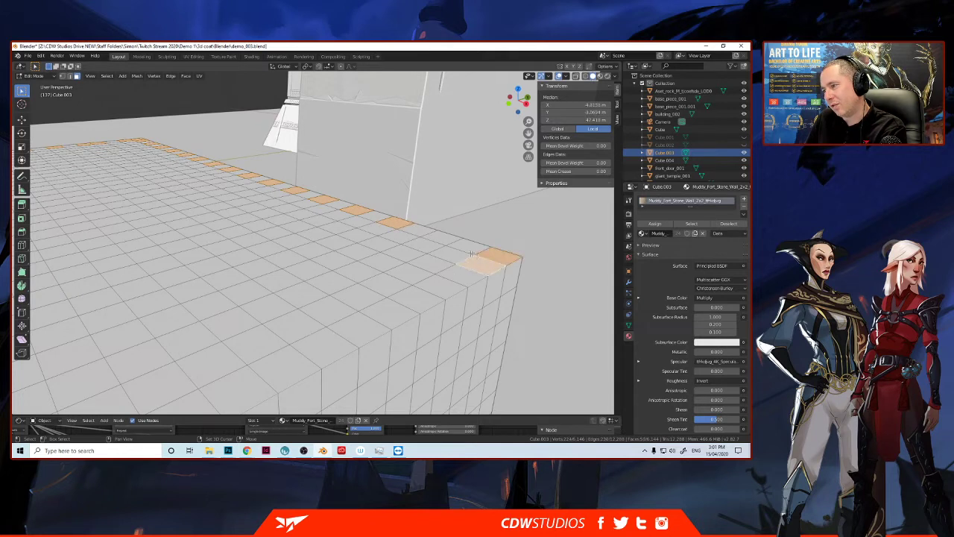
{"action": "left_click", "coordinate": [463, 246], "text": "shift"}
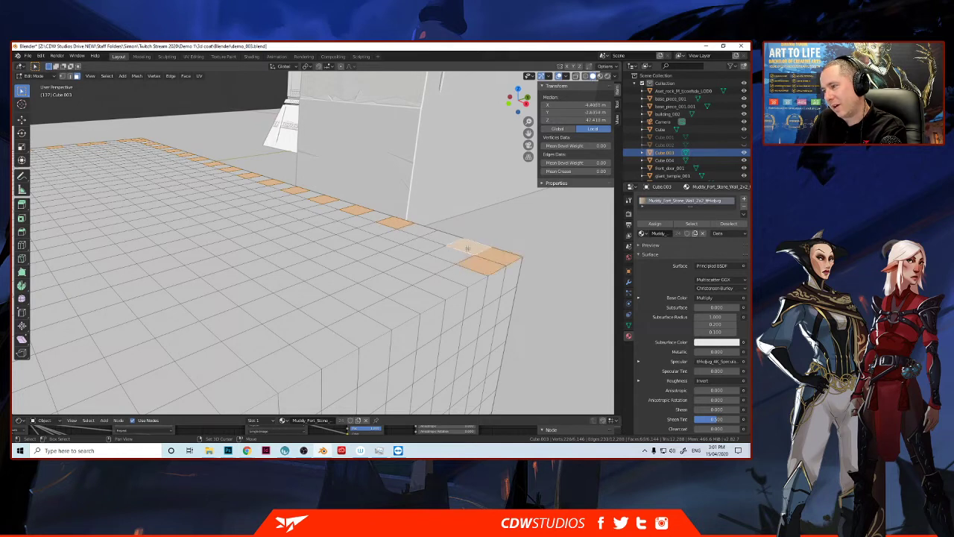
{"action": "left_click", "coordinate": [414, 232], "text": "shift"}
{"action": "left_click", "coordinate": [450, 285], "text": "shift"}
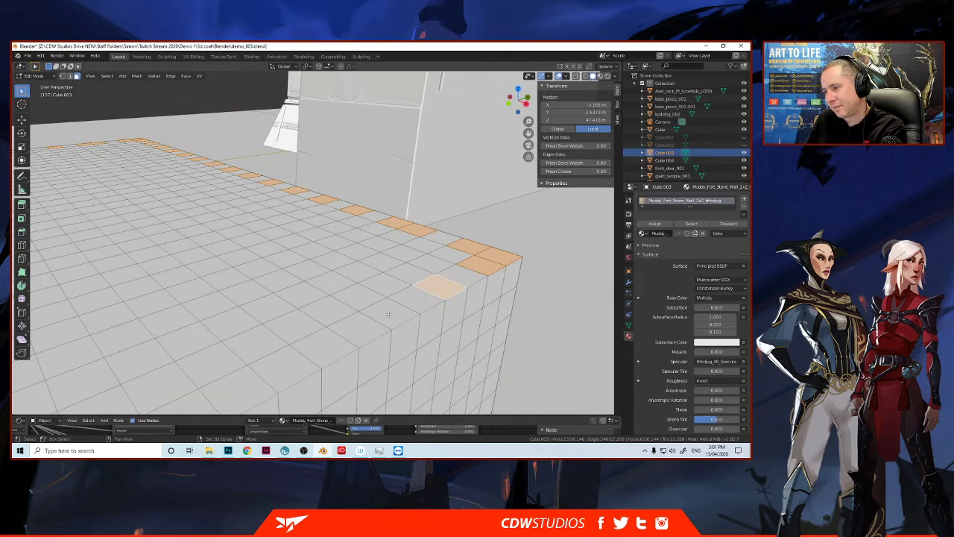
{"action": "left_click", "coordinate": [396, 313], "text": "shift"}
{"action": "left_click", "coordinate": [331, 343], "text": "shift"}
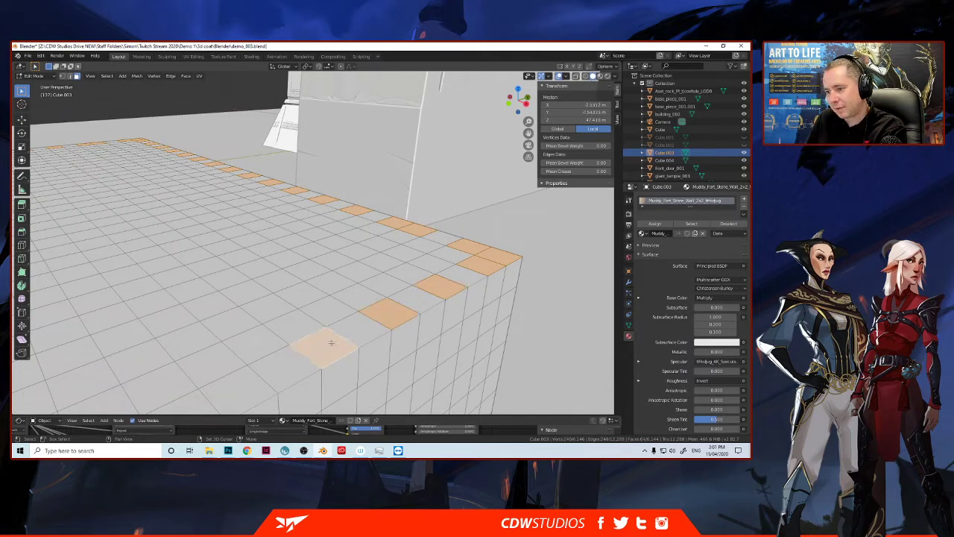
{"action": "left_click", "coordinate": [280, 371], "text": "shift"}
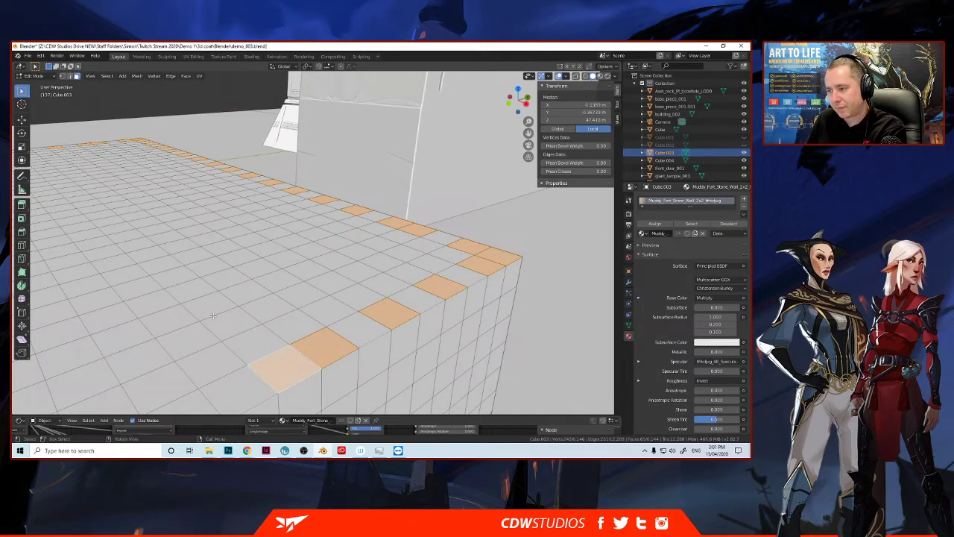
Step: Add two more alternating faces on the near rim edge
{"action": "scroll", "coordinate": [215, 317], "scroll_direction": "down", "scroll_amount": 6}
{"action": "scroll", "coordinate": [230, 322], "scroll_direction": "up", "scroll_amount": 6}
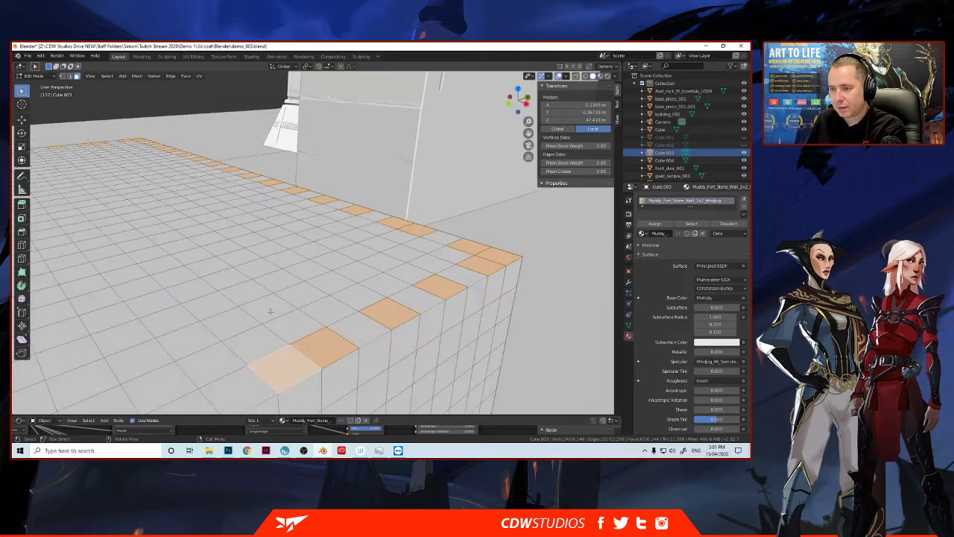
{"action": "left_click", "coordinate": [287, 361], "text": "shift"}
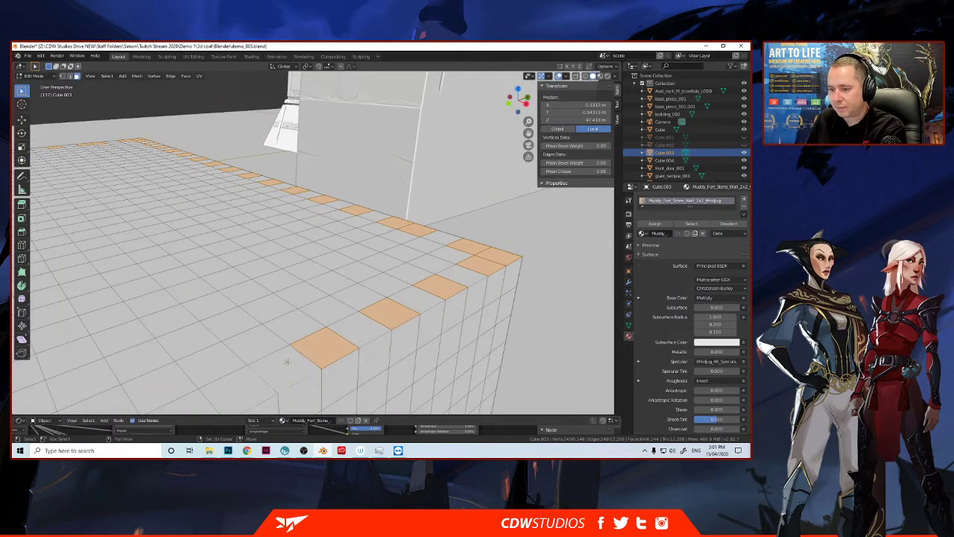
{"action": "left_click", "coordinate": [238, 383], "text": "shift"}
{"action": "scroll", "coordinate": [224, 337], "scroll_direction": "down", "scroll_amount": 6}
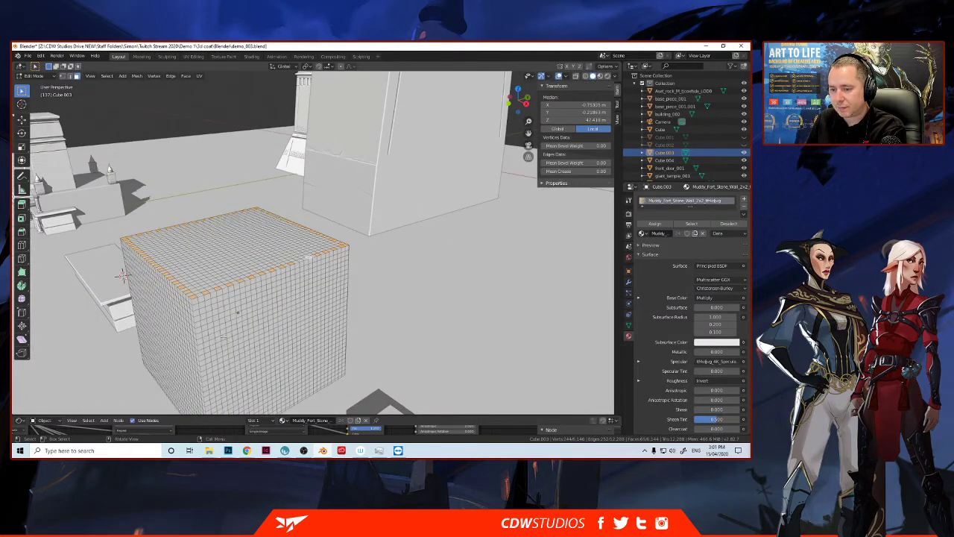
Step: Add the last rim face, extrude the alternating faces up into merlons, then deselect all
{"action": "left_click", "coordinate": [302, 260], "text": "shift"}
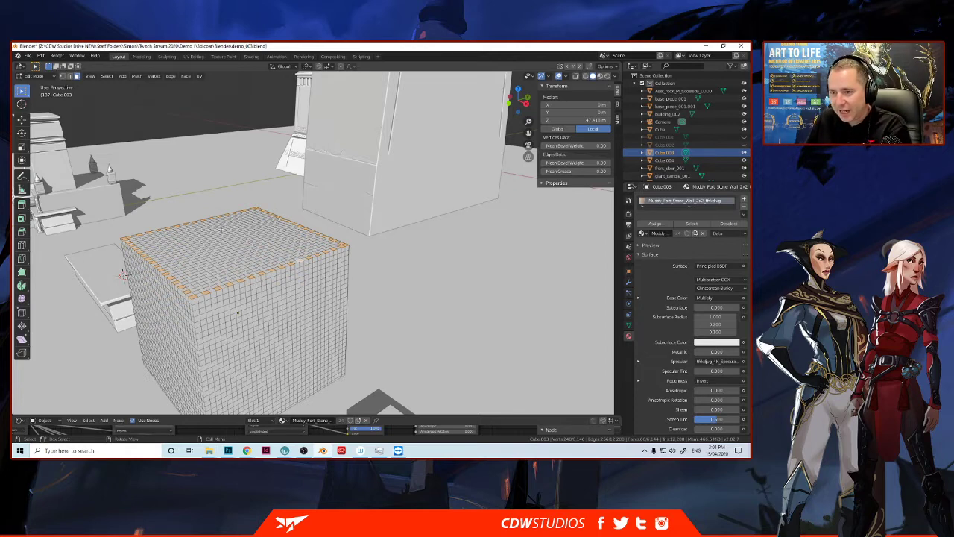
{"action": "key", "text": "e"}
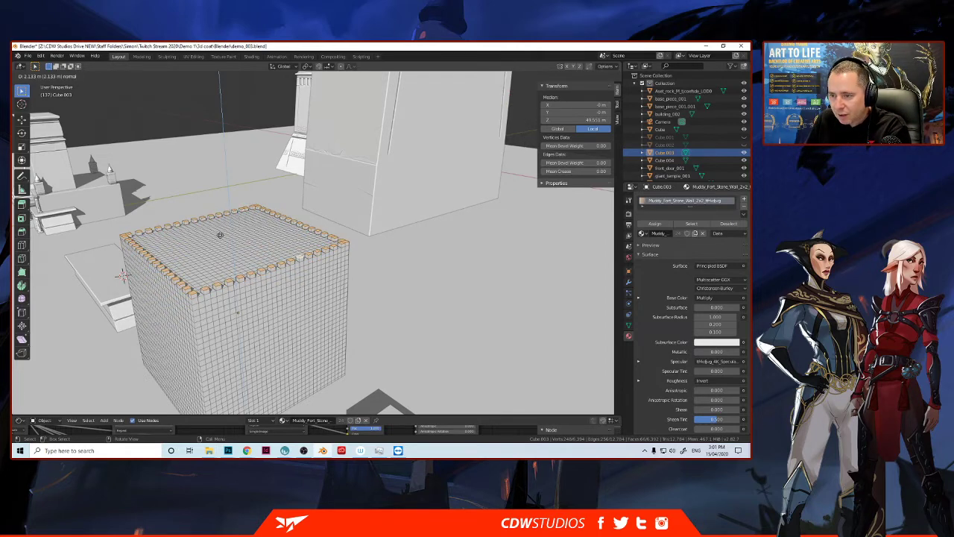
{"action": "left_click", "coordinate": [220, 235]}
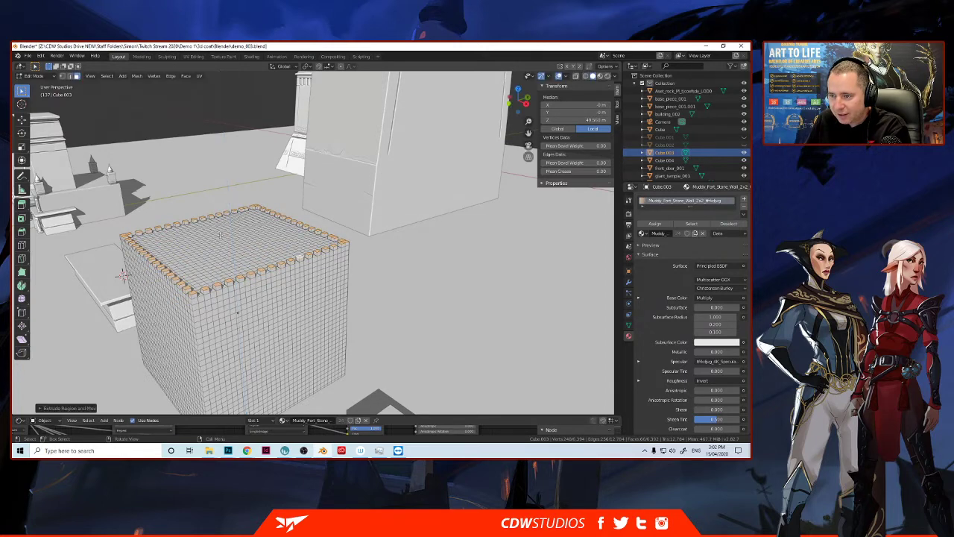
{"action": "middle_click_drag", "start_coordinate": [206, 250], "coordinate": [181, 247]}
{"action": "key", "text": "alt+a"}
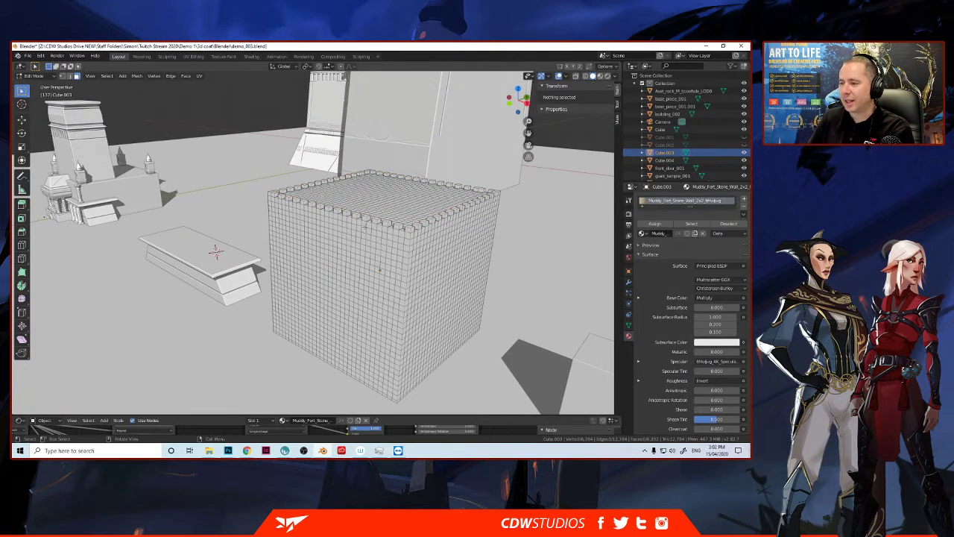
Step: Orbit around the scene and snap to the right-side orthographic view
{"action": "middle_click_drag", "start_coordinate": [361, 222], "coordinate": [341, 231]}
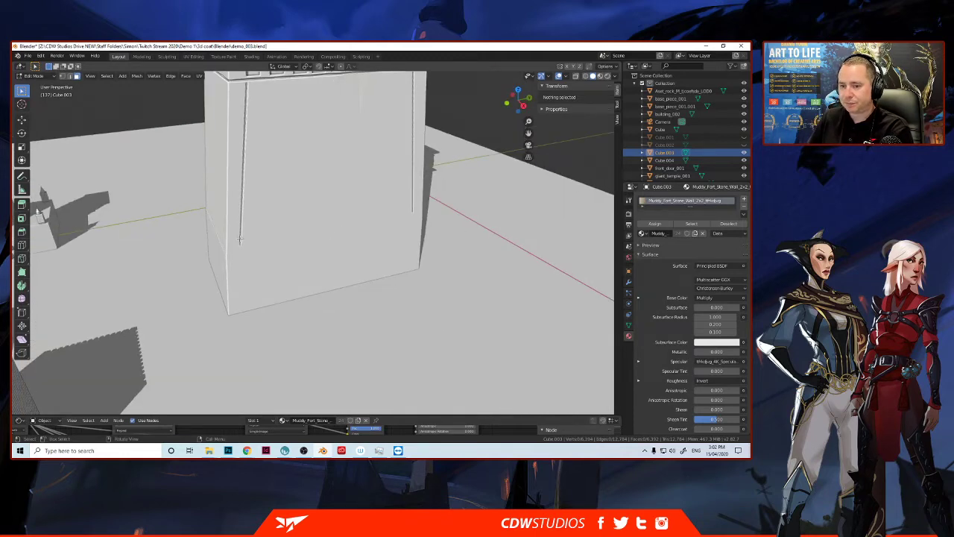
{"action": "middle_click_drag", "start_coordinate": [238, 264], "coordinate": [476, 128]}
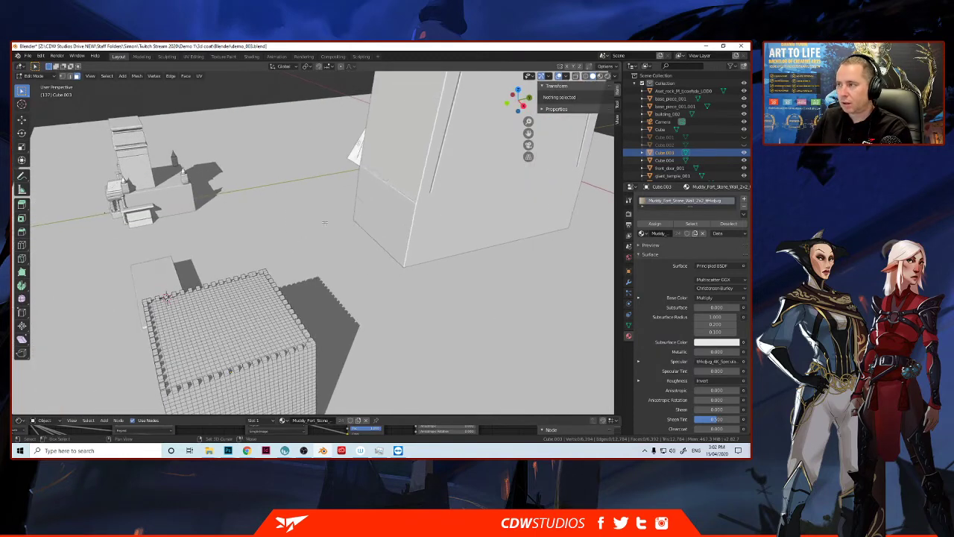
{"action": "middle_click_drag", "start_coordinate": [307, 250], "coordinate": [306, 289]}
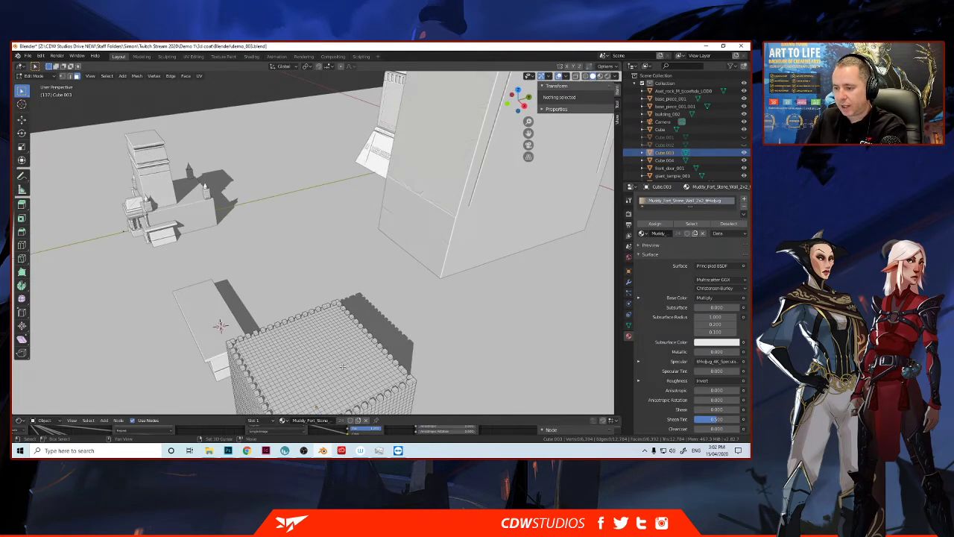
{"action": "middle_click_drag", "start_coordinate": [341, 364], "coordinate": [331, 284]}
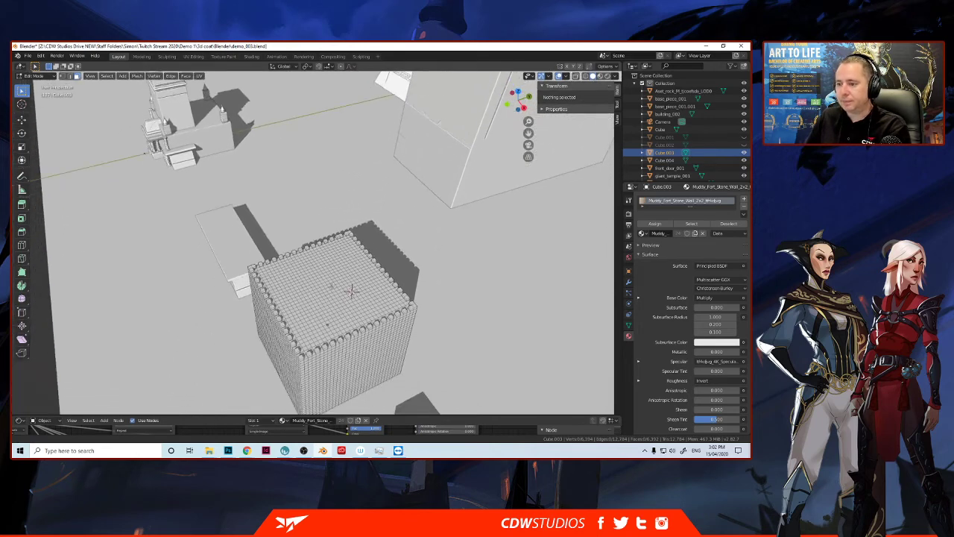
{"action": "left_click_drag", "start_coordinate": [523, 106], "coordinate": [520, 104]}
{"action": "left_click", "coordinate": [521, 104]}
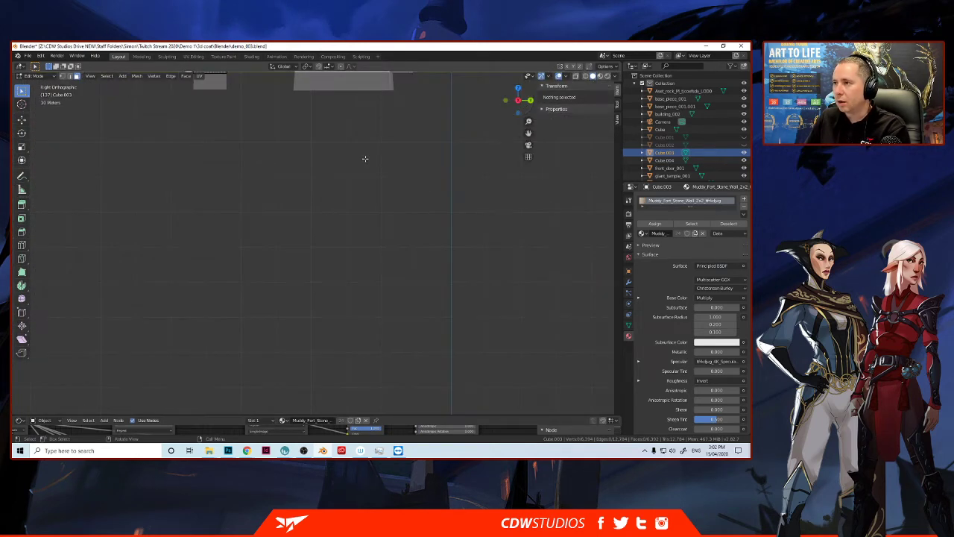
{"action": "middle_click_drag", "start_coordinate": [369, 147], "coordinate": [389, 249], "text": "shift"}
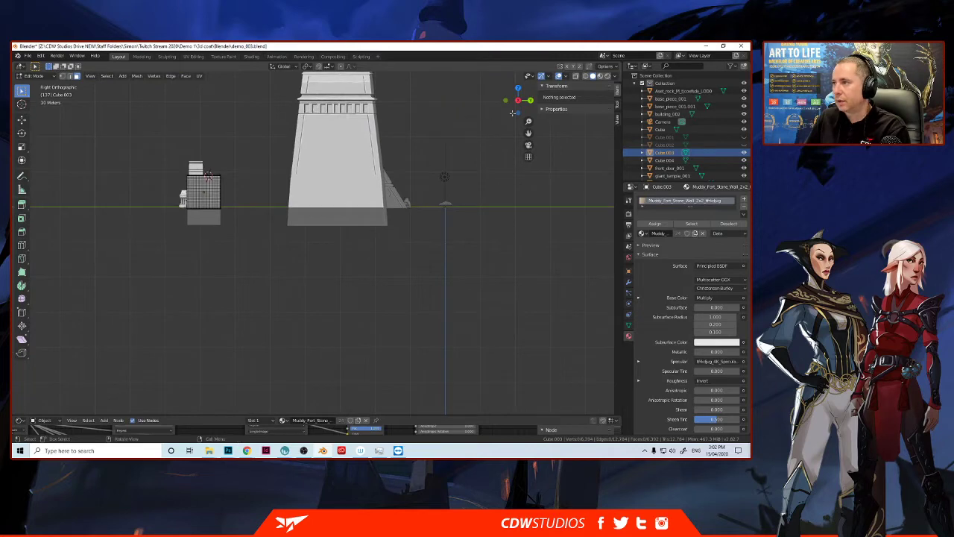
Step: Switch to Top Orthographic and zoom in centred on the tower's top
{"action": "left_click_drag", "start_coordinate": [518, 102], "coordinate": [518, 94]}
{"action": "left_click", "coordinate": [518, 89]}
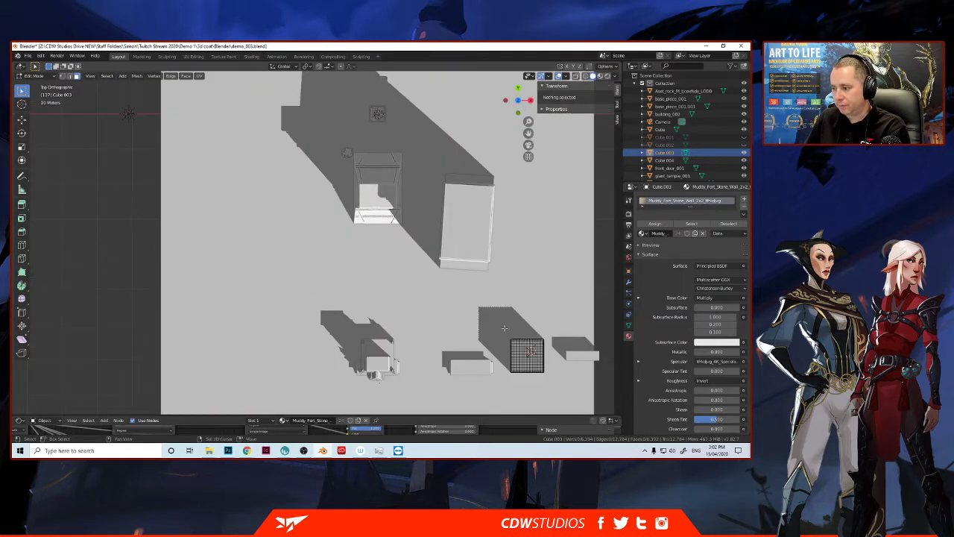
{"action": "scroll", "coordinate": [448, 306], "scroll_direction": "up", "scroll_amount": 5}
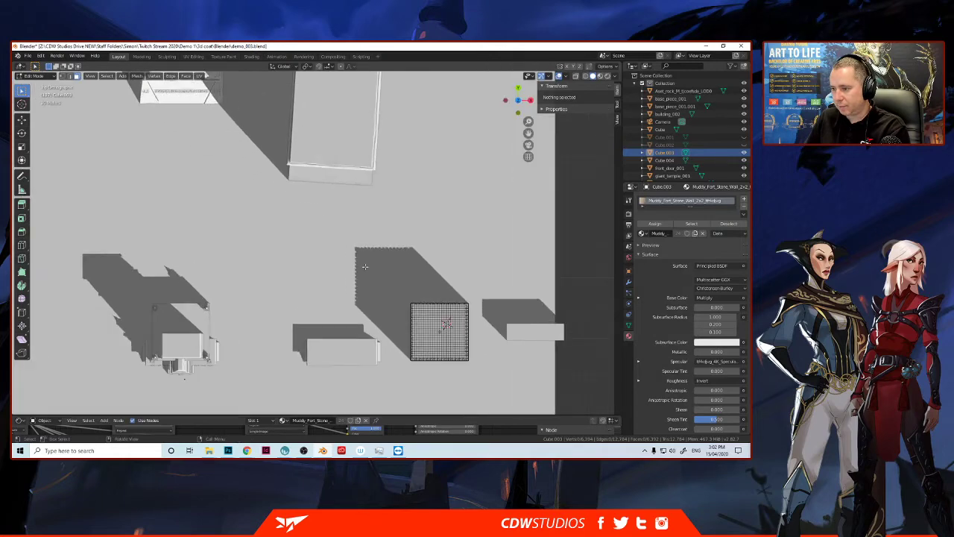
{"action": "scroll", "coordinate": [369, 269], "scroll_direction": "up", "scroll_amount": 2}
{"action": "middle_click_drag", "start_coordinate": [433, 321], "coordinate": [260, 147], "text": "shift"}
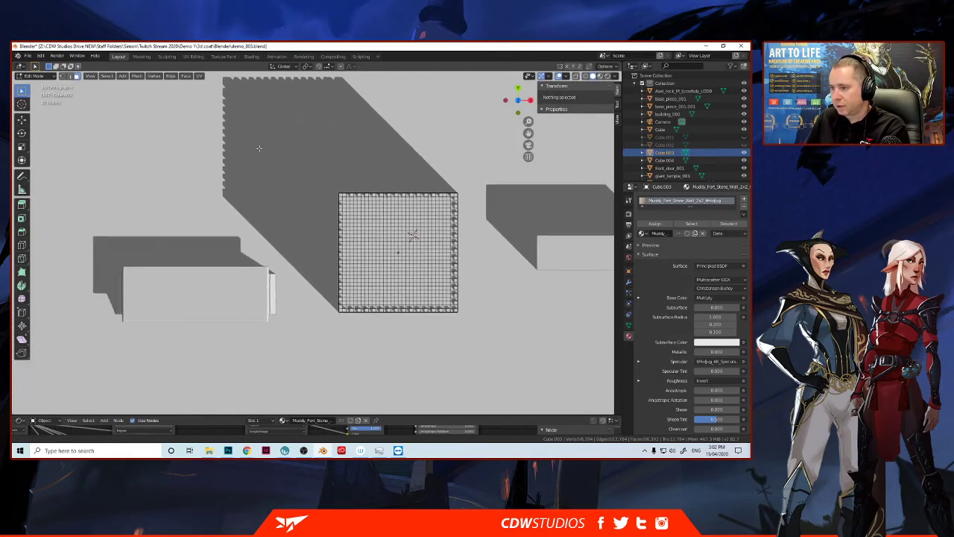
{"action": "scroll", "coordinate": [310, 228], "scroll_direction": "up", "scroll_amount": 2}
{"action": "middle_click_drag", "start_coordinate": [371, 241], "coordinate": [314, 221], "text": "shift"}
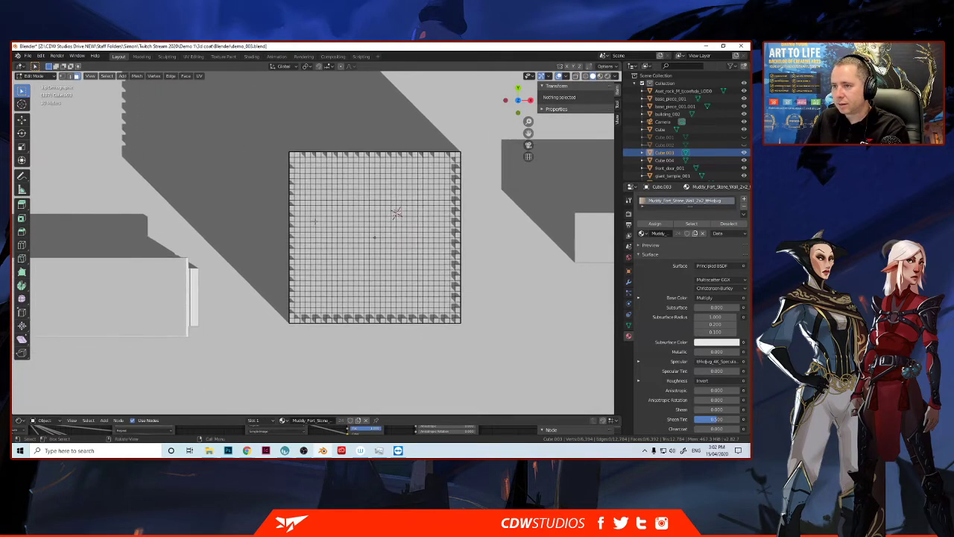
{"action": "scroll", "coordinate": [314, 220], "scroll_direction": "up", "scroll_amount": 1}
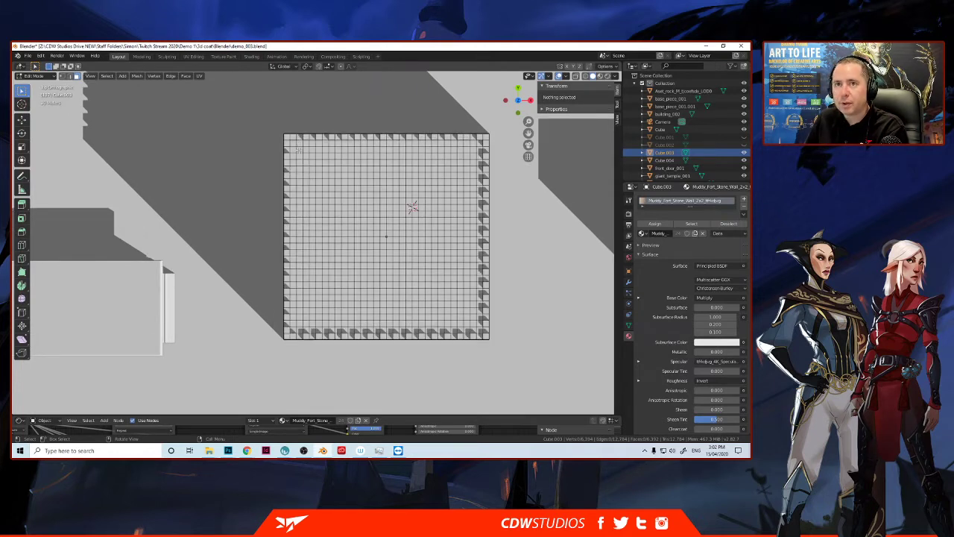
Step: Box-select the inner top faces and extrude them down about 3.674 m
{"action": "mouse_move", "coordinate": [299, 150]}
{"action": "left_mouse_down"}
{"action": "mouse_move", "coordinate": [333, 192]}
{"action": "mouse_move", "coordinate": [415, 224]}
{"action": "mouse_move", "coordinate": [466, 315]}
{"action": "left_mouse_up"}
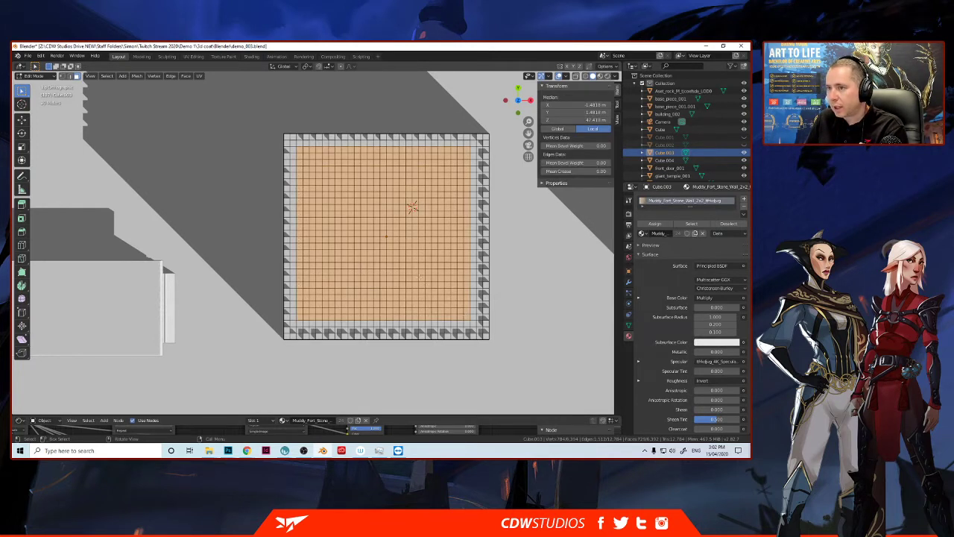
{"action": "middle_click_drag", "start_coordinate": [382, 287], "coordinate": [370, 176]}
{"action": "scroll", "coordinate": [372, 280], "scroll_direction": "down", "scroll_amount": 4}
{"action": "scroll", "coordinate": [389, 240], "scroll_direction": "down", "scroll_amount": 3}
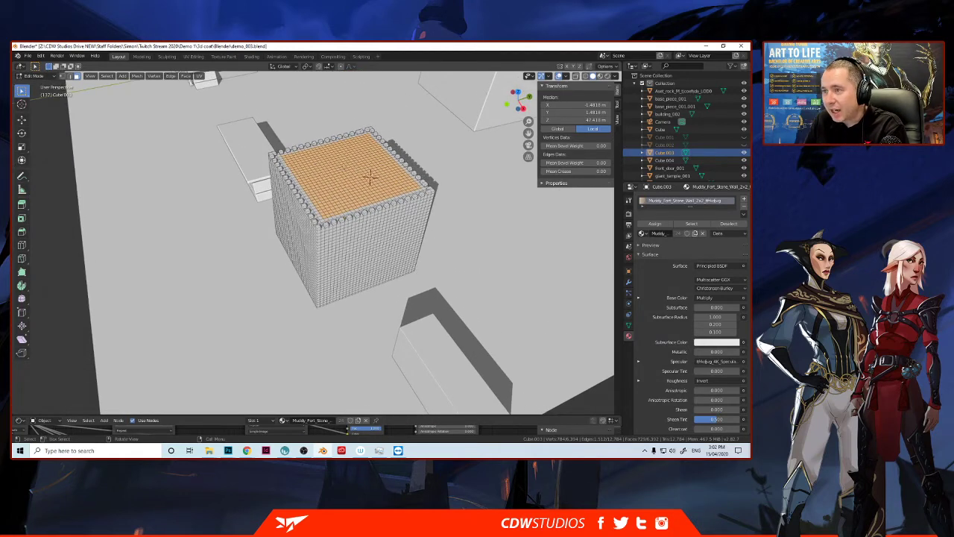
{"action": "key", "text": "e"}
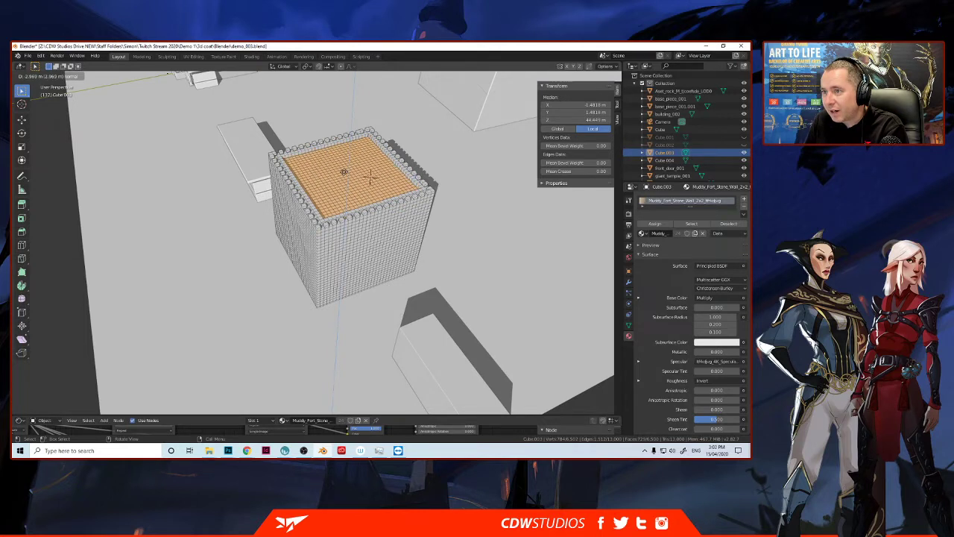
{"action": "left_click", "coordinate": [370, 176]}
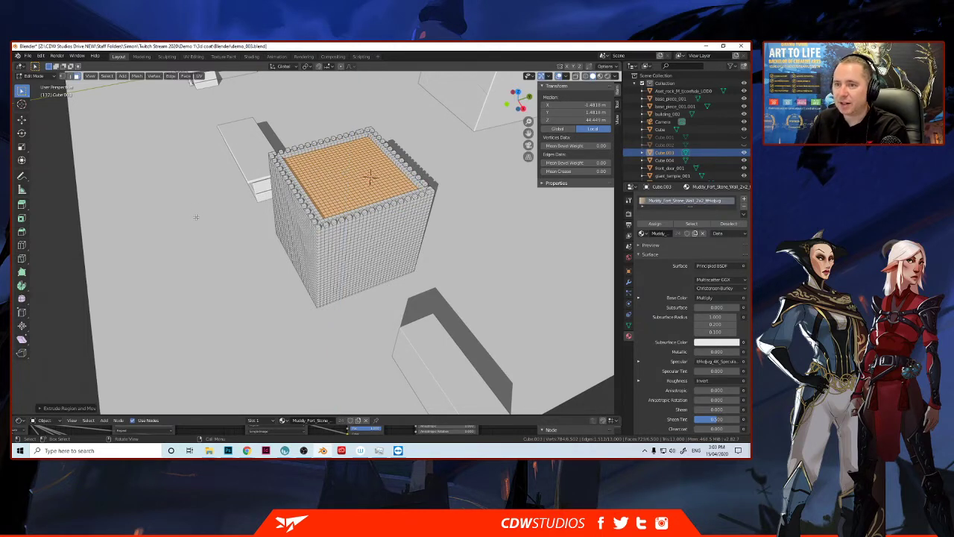
Step: Inspect the tower in Object Mode, then return to Edit Mode and clear the top selection
{"action": "key", "text": "Tab"}
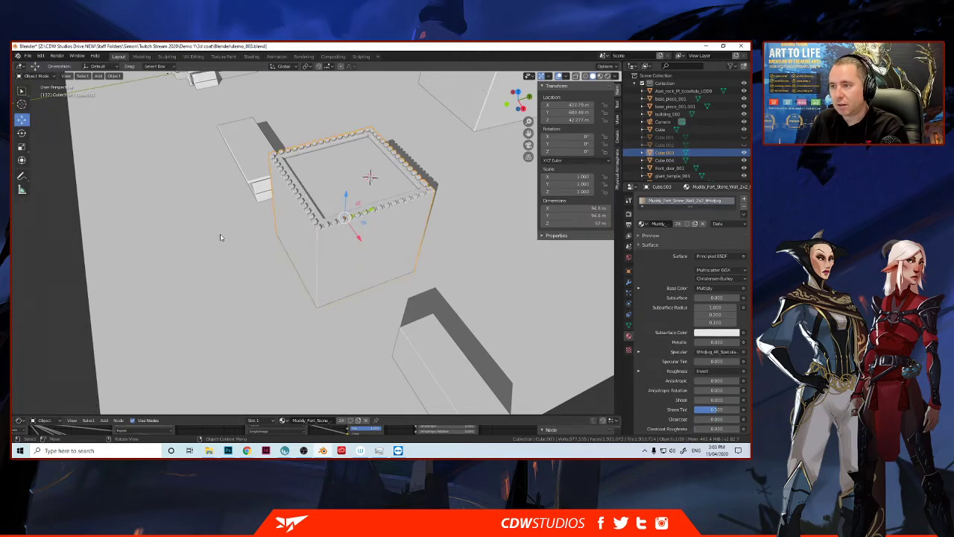
{"action": "middle_click_drag", "start_coordinate": [209, 213], "coordinate": [232, 214]}
{"action": "mouse_move", "coordinate": [270, 218]}
{"action": "middle_mouse_down"}
{"action": "mouse_move", "coordinate": [228, 220]}
{"action": "mouse_move", "coordinate": [279, 218]}
{"action": "middle_mouse_up"}
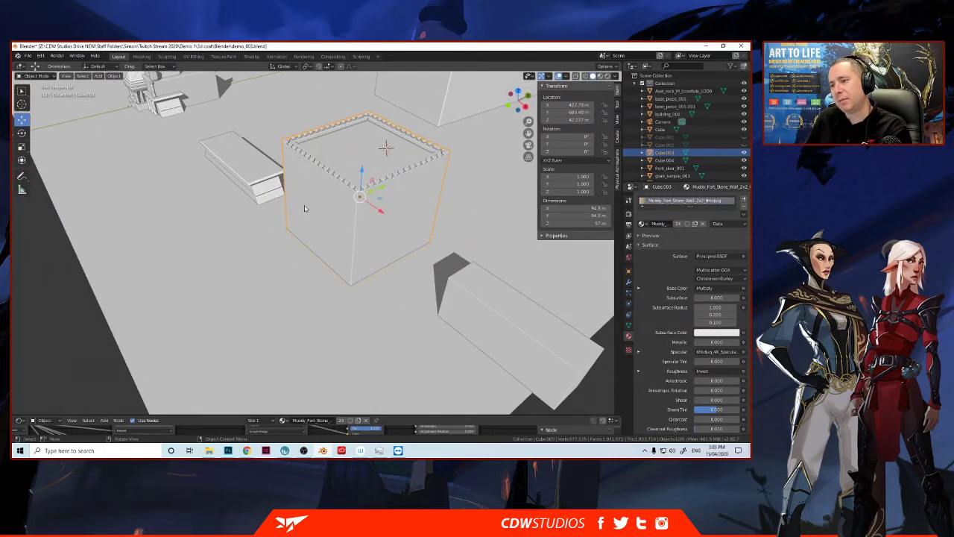
{"action": "key", "text": "Tab"}
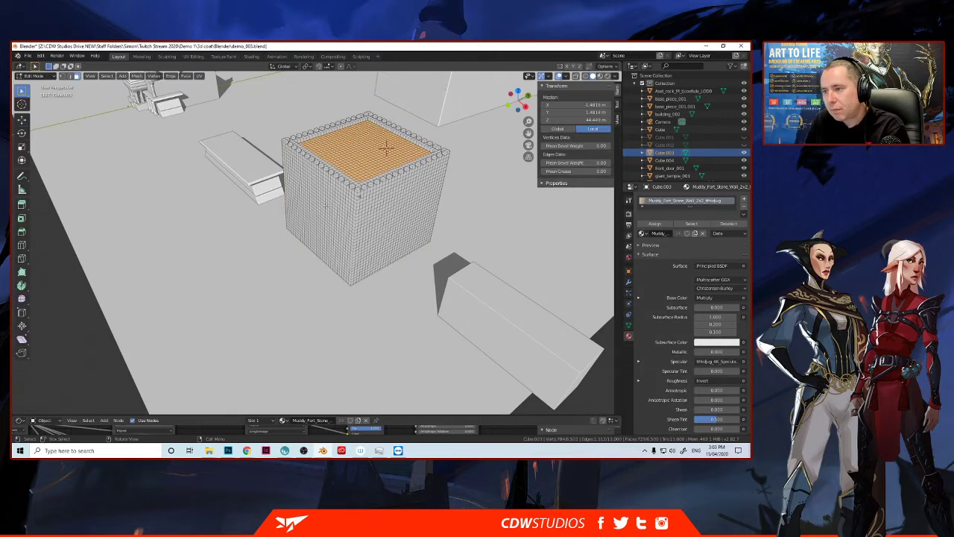
{"action": "scroll", "coordinate": [322, 208], "scroll_direction": "up", "scroll_amount": 2}
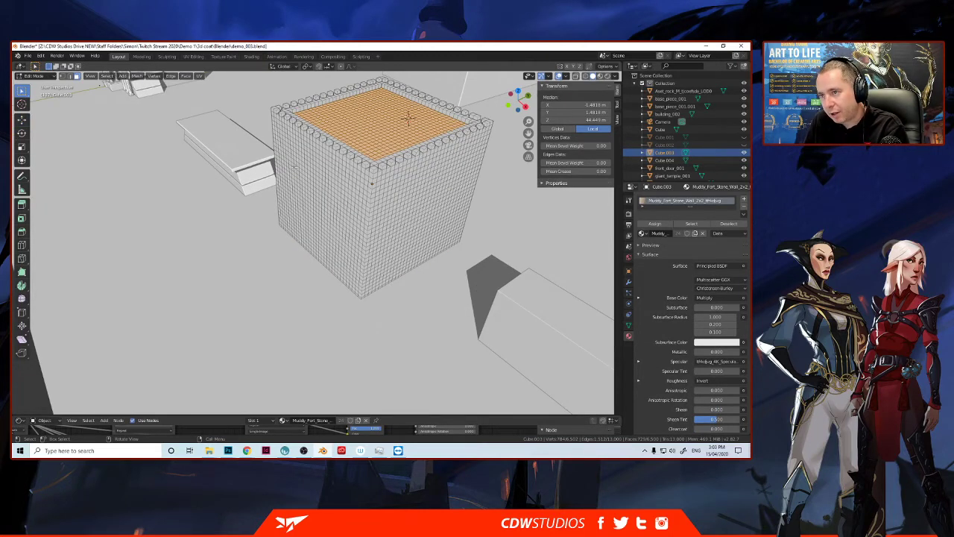
{"action": "left_click", "coordinate": [294, 165]}
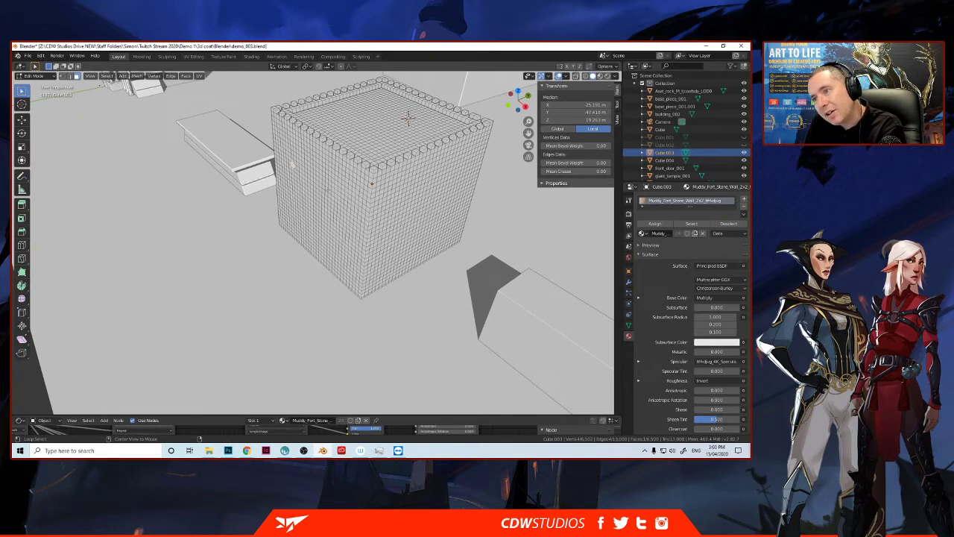
Step: Select a horizontal edge loop around the upper walls and scale it outward into a band
{"action": "left_click", "coordinate": [326, 190], "text": "alt"}
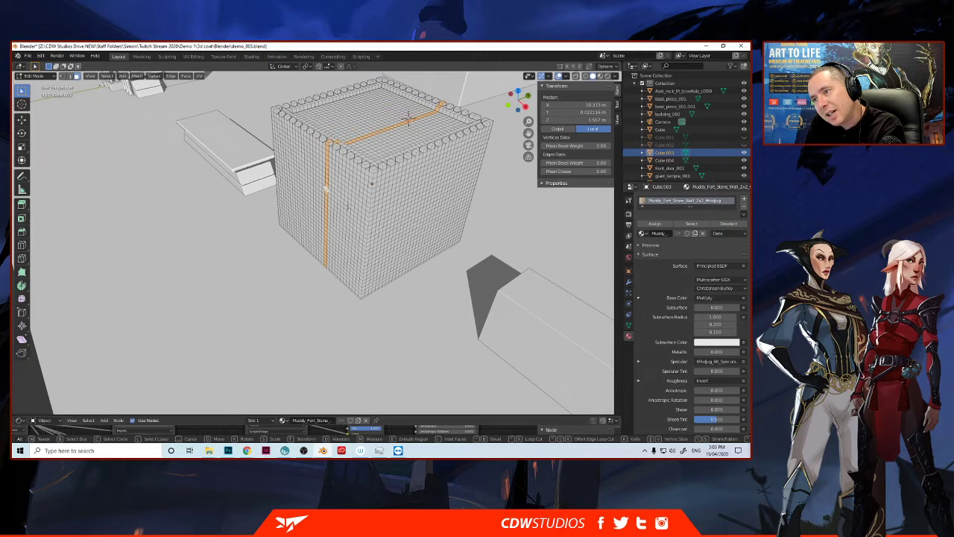
{"action": "left_click", "coordinate": [348, 206]}
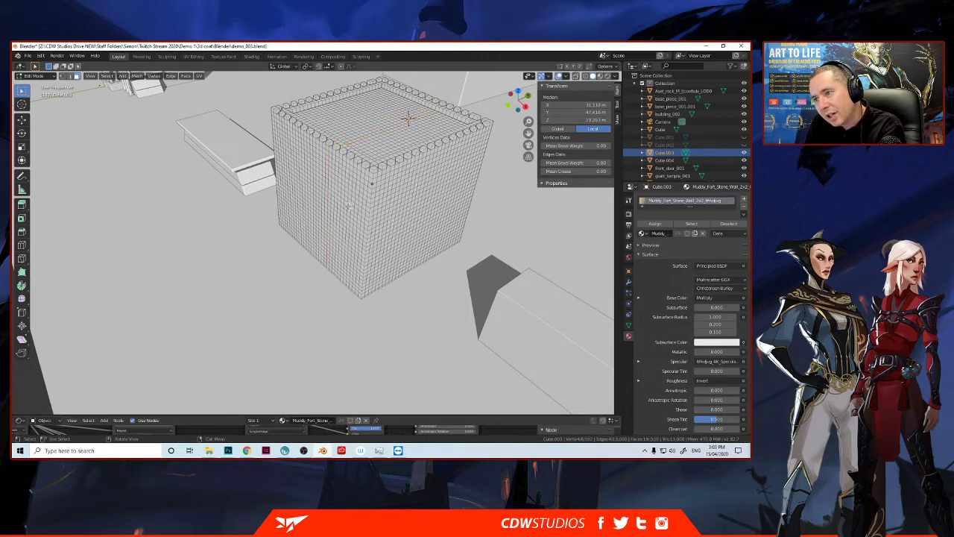
{"action": "left_click", "coordinate": [342, 201], "text": "alt"}
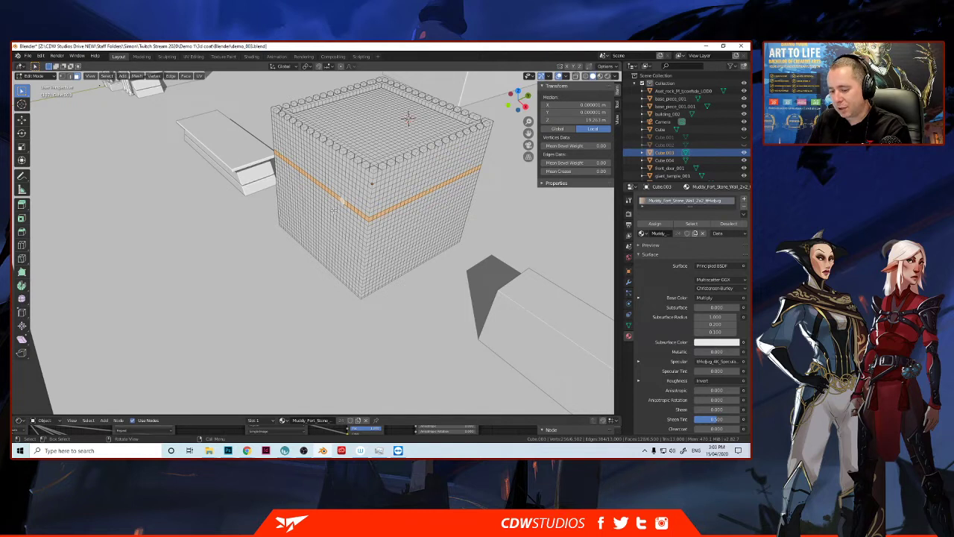
{"action": "key", "text": "s"}
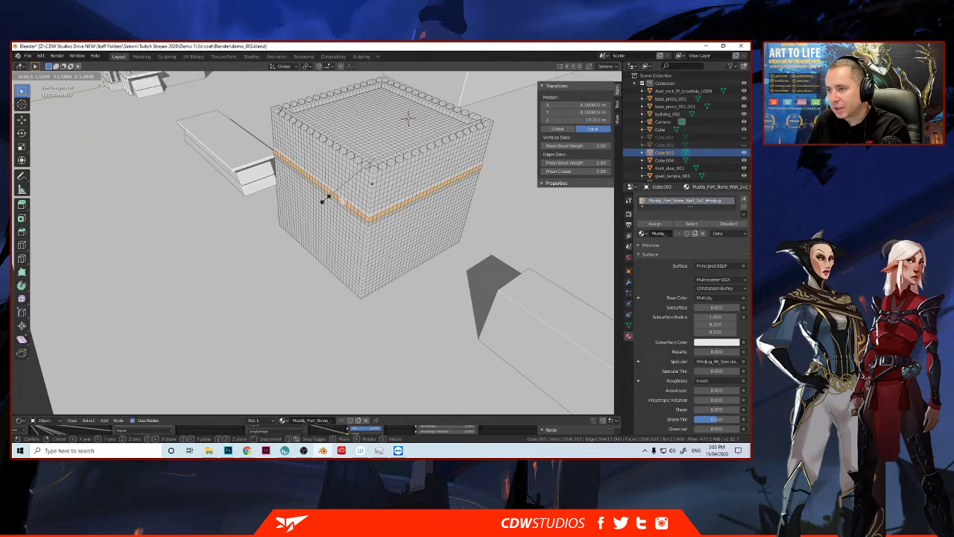
{"action": "left_click", "coordinate": [289, 230]}
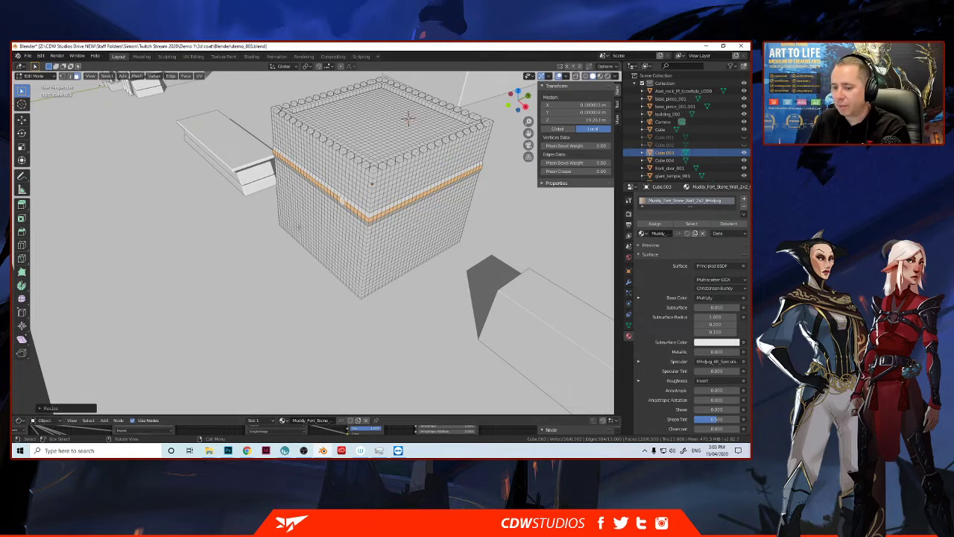
Step: Start extruding the band, cancel it, and select a single wall face
{"action": "key", "text": "e"}
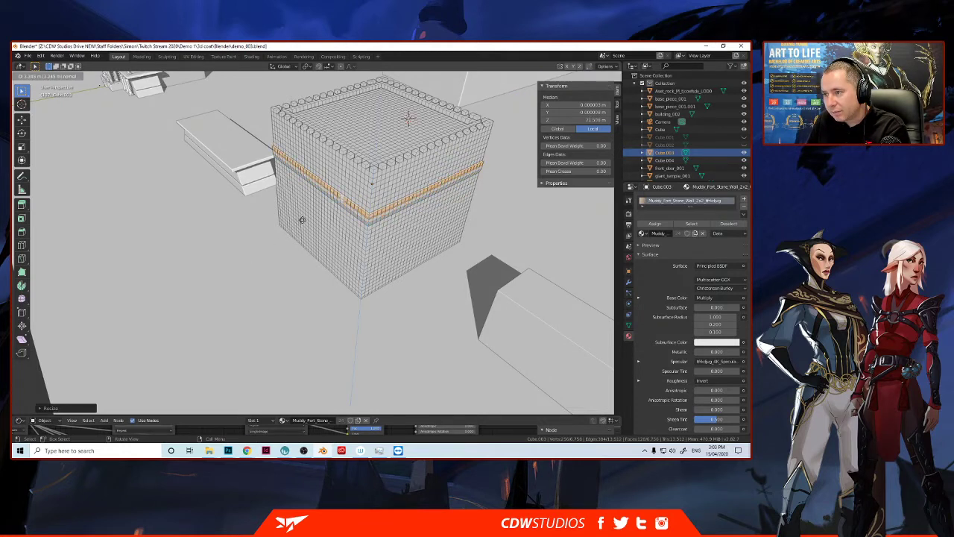
{"action": "right_click", "coordinate": [305, 231]}
{"action": "mouse_move", "coordinate": [337, 222]}
{"action": "middle_mouse_down"}
{"action": "mouse_move", "coordinate": [281, 216]}
{"action": "mouse_move", "coordinate": [348, 215]}
{"action": "middle_mouse_up"}
{"action": "left_click", "coordinate": [382, 229]}
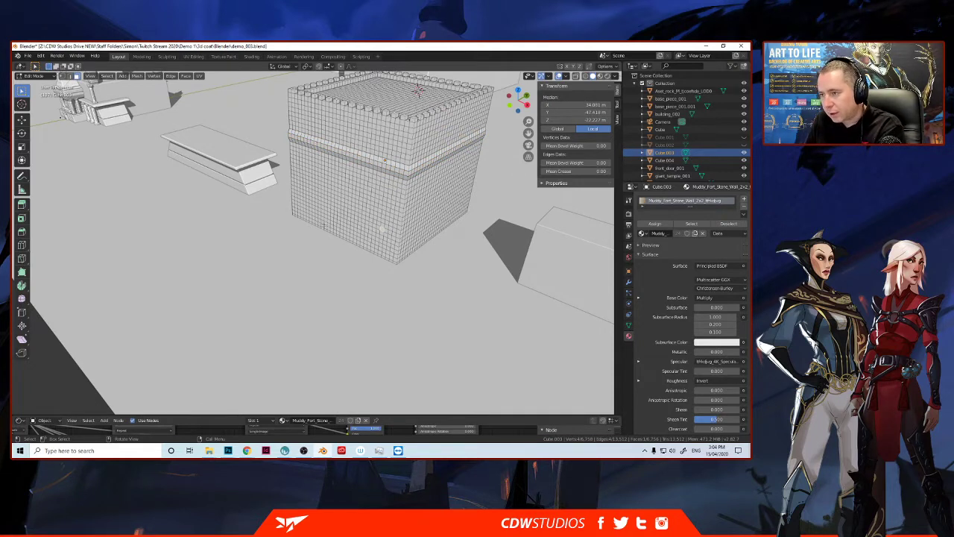
Step: Select the edge loop running around the tower's lower wall section
{"action": "left_click", "coordinate": [347, 214], "text": "alt"}
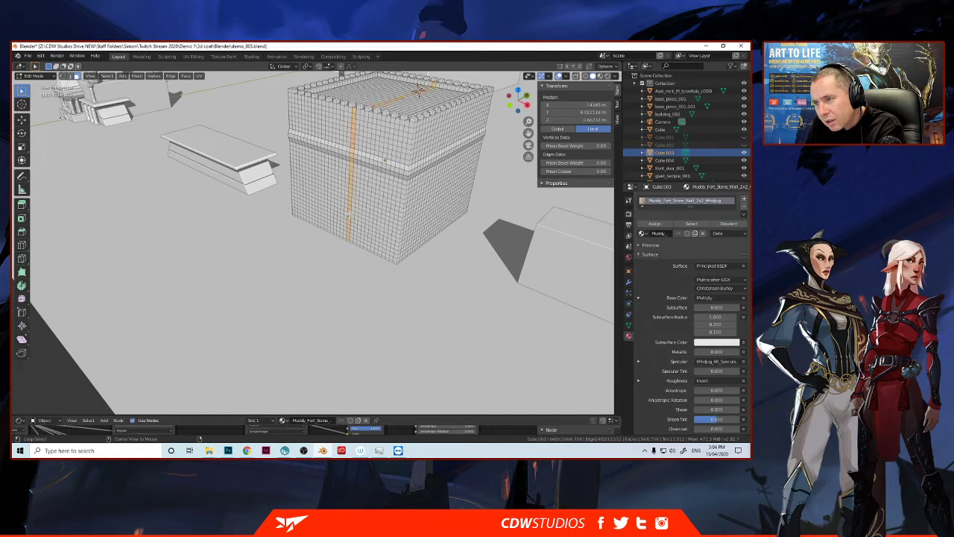
{"action": "left_click", "coordinate": [360, 220]}
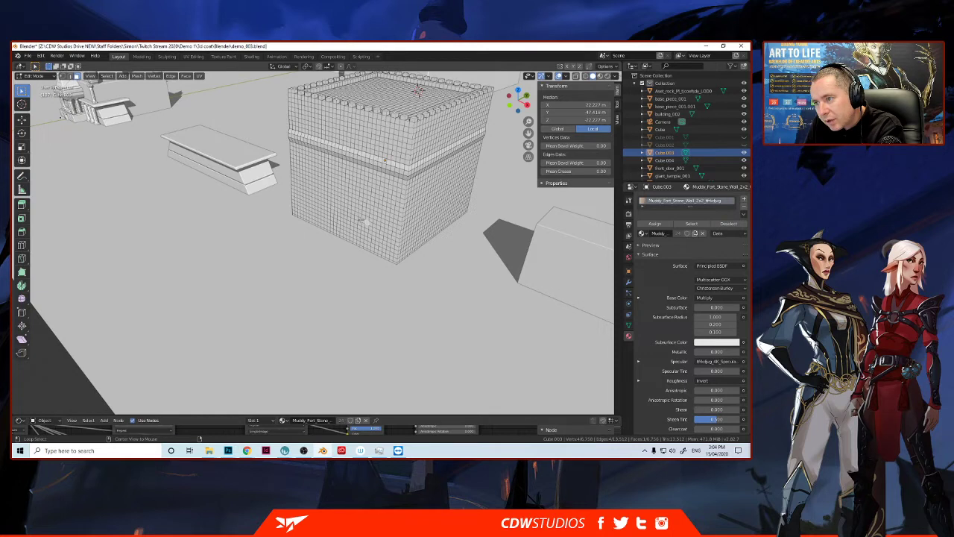
{"action": "left_click", "coordinate": [359, 219], "text": "alt"}
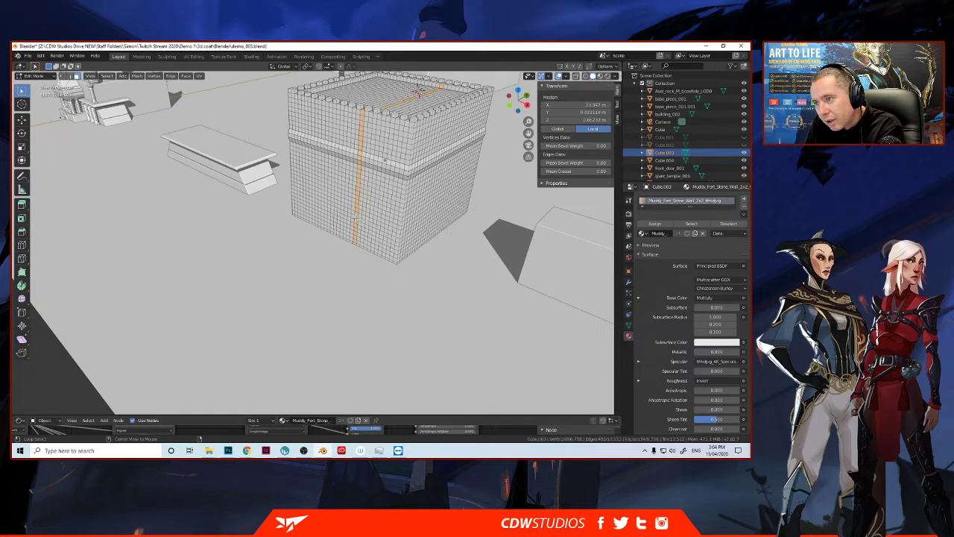
{"action": "left_click", "coordinate": [365, 222]}
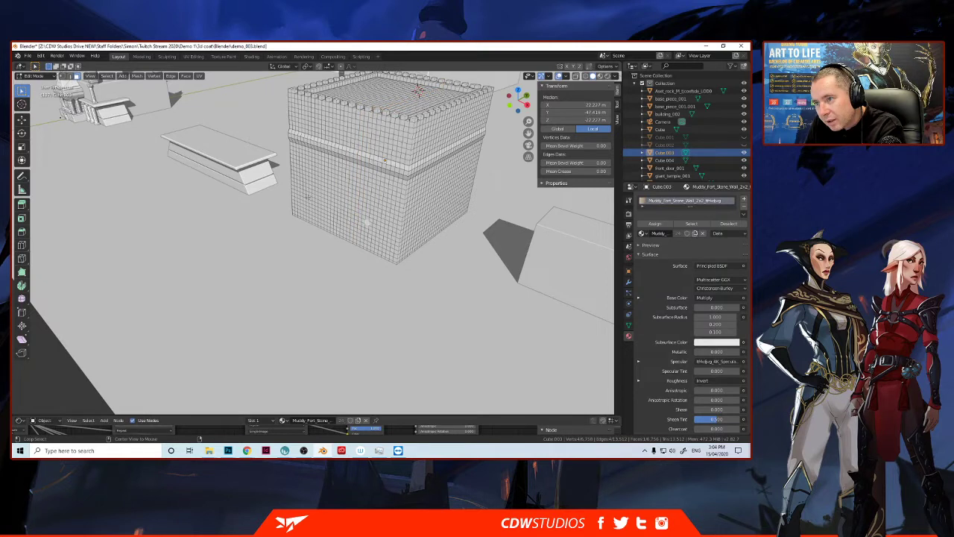
{"action": "left_click", "coordinate": [308, 197], "text": "alt"}
{"action": "left_click", "coordinate": [317, 200]}
{"action": "left_click", "coordinate": [335, 209], "text": "alt"}
{"action": "left_click", "coordinate": [328, 206]}
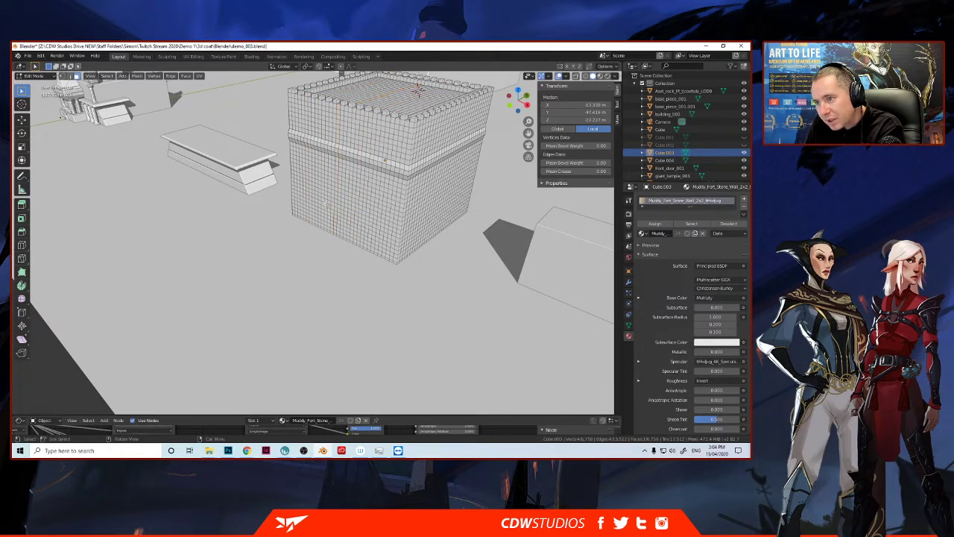
{"action": "left_click", "coordinate": [364, 222], "text": "alt"}
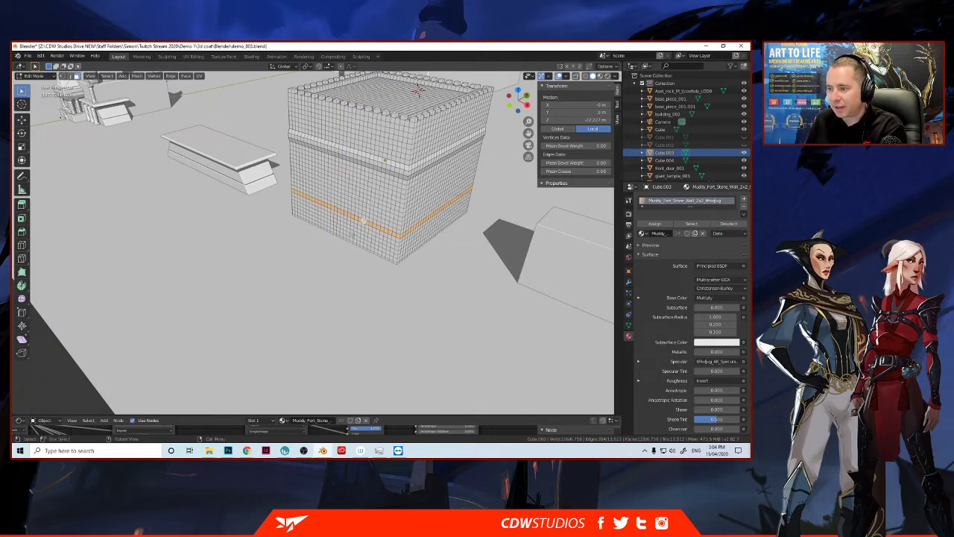
{"action": "middle_click_drag", "start_coordinate": [355, 233], "coordinate": [336, 145], "text": "ctrl"}
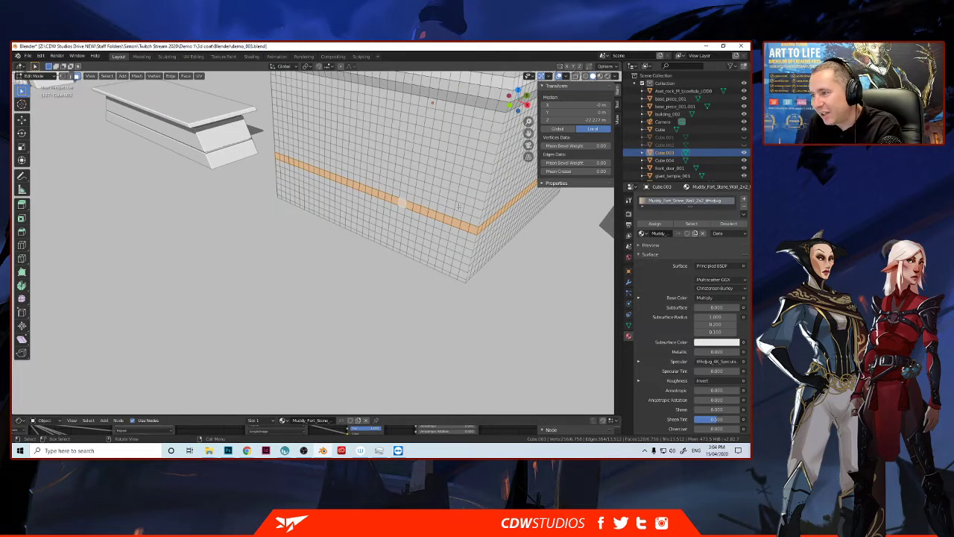
Step: Inset and extrude the lower band, scaling it outward into a protruding ledge ring
{"action": "key", "text": "i"}
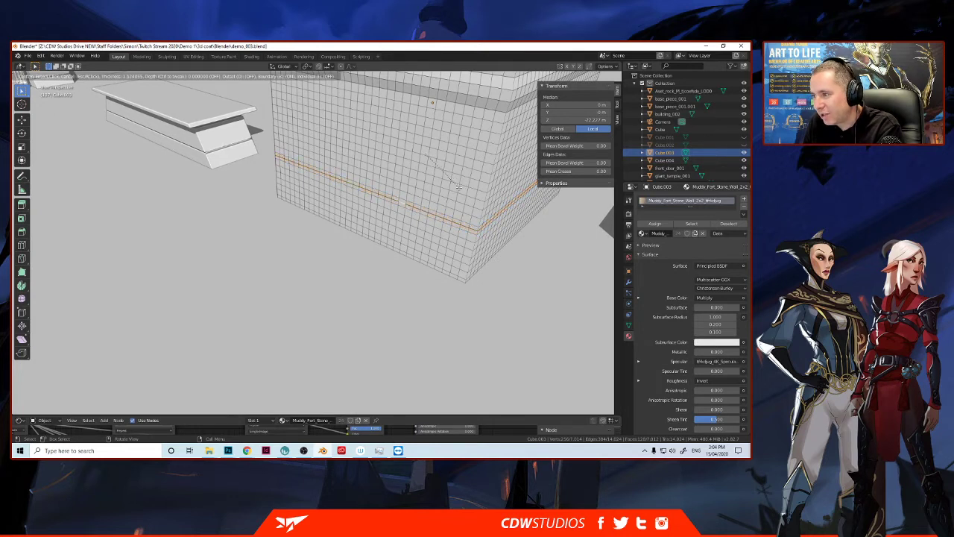
{"action": "left_click", "coordinate": [460, 186]}
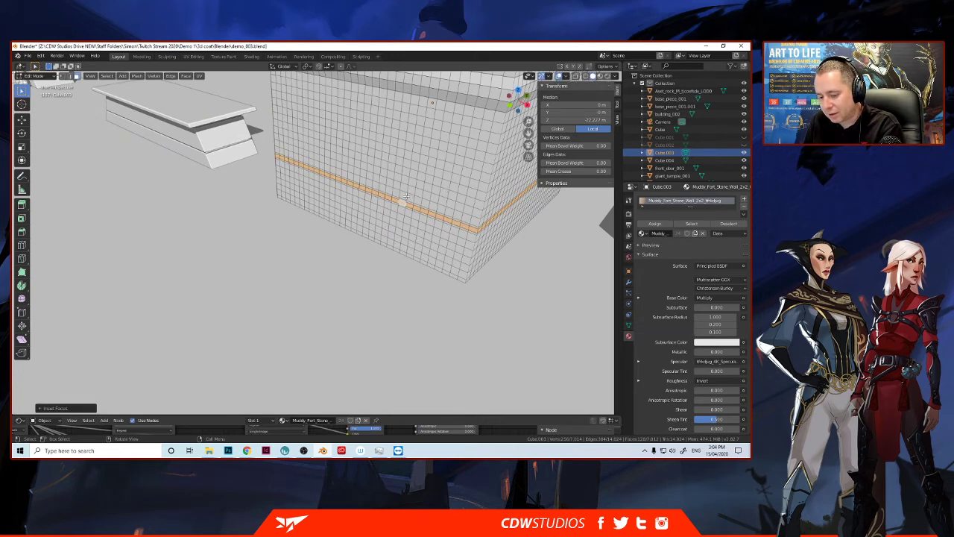
{"action": "key", "text": "e"}
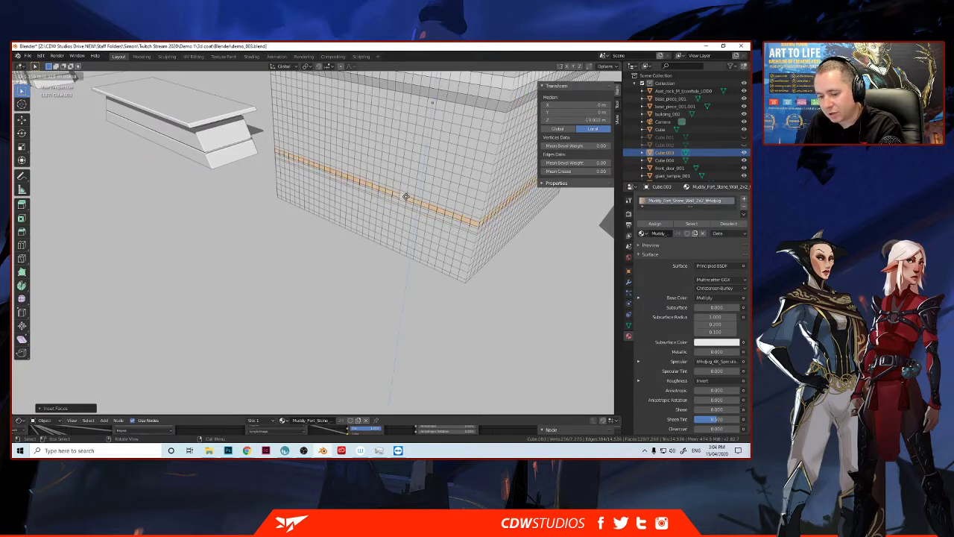
{"action": "left_click", "coordinate": [405, 202]}
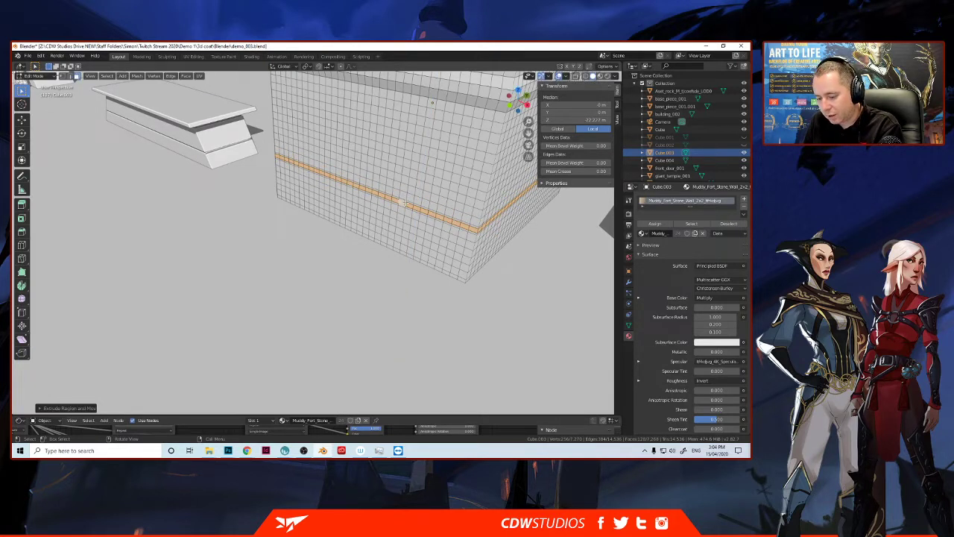
{"action": "key", "text": "e"}
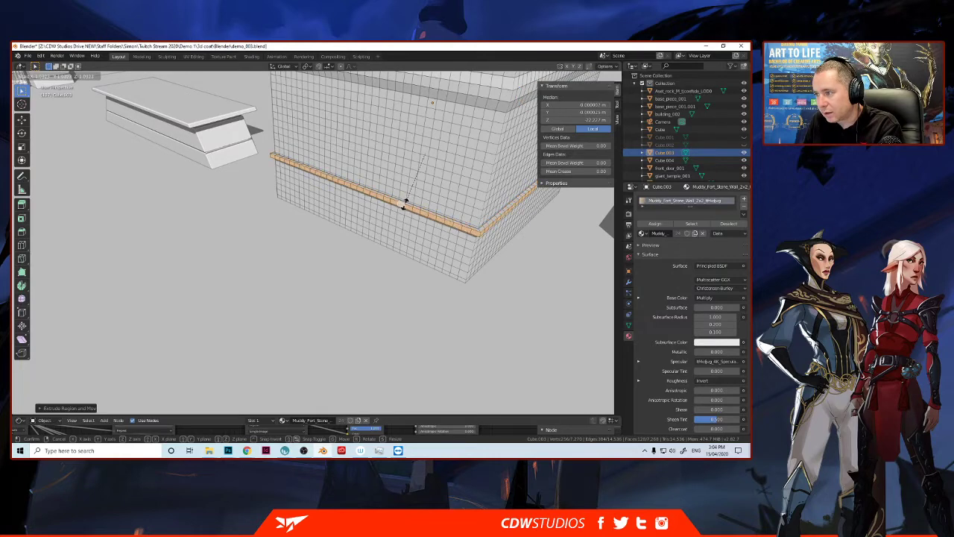
{"action": "left_click", "coordinate": [405, 202]}
{"action": "middle_click_drag", "start_coordinate": [402, 202], "coordinate": [325, 246]}
{"action": "left_click", "coordinate": [333, 251]}
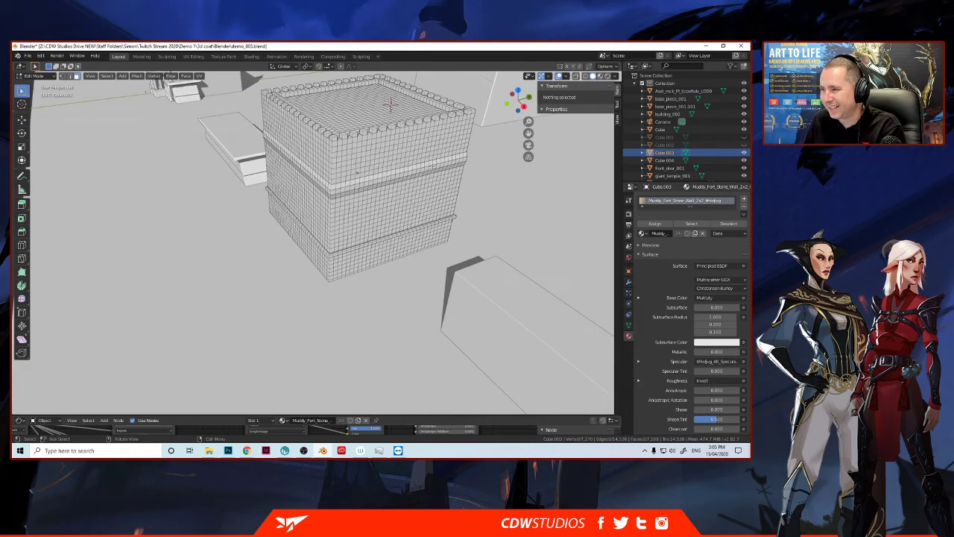
Step: Scale the tower's middle band loop outward to about 1.05 so it protrudes
{"action": "left_click", "coordinate": [433, 166]}
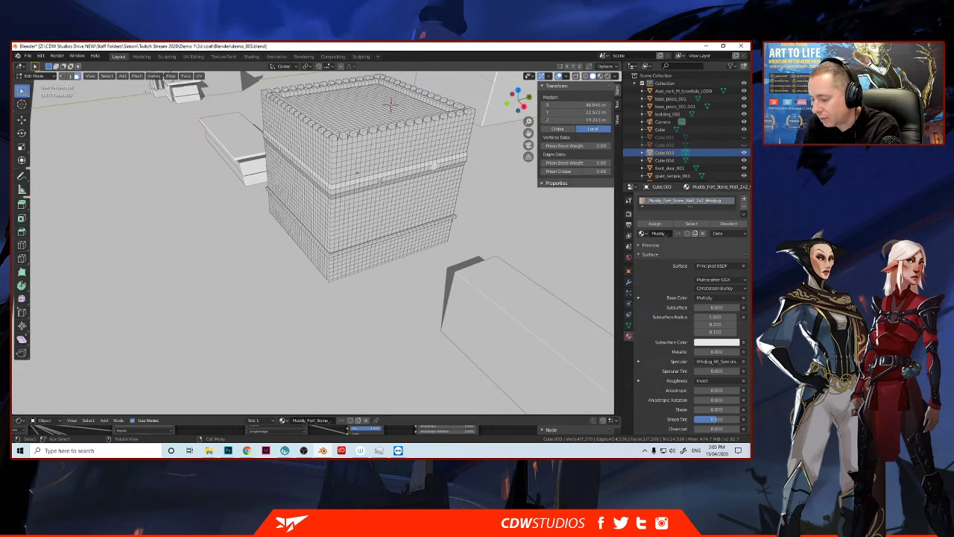
{"action": "left_click", "coordinate": [379, 181], "text": "alt"}
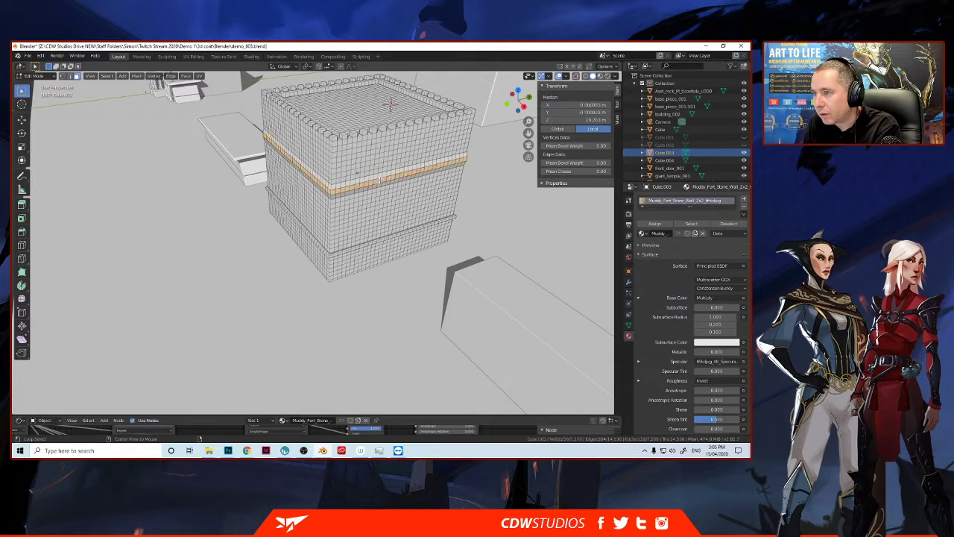
{"action": "key", "text": "s"}
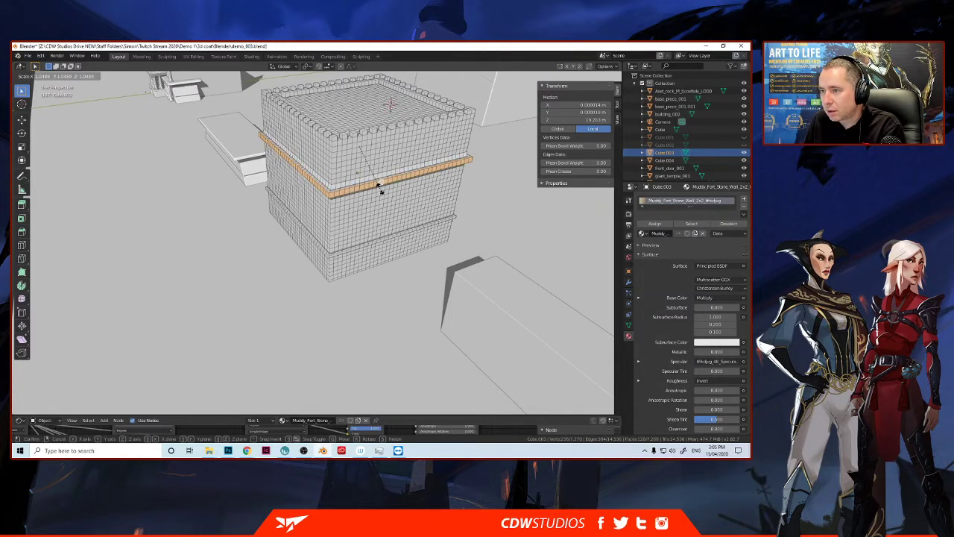
{"action": "left_click", "coordinate": [380, 189]}
{"action": "left_click", "coordinate": [247, 264]}
{"action": "middle_click_drag", "start_coordinate": [328, 269], "coordinate": [317, 252]}
{"action": "scroll", "coordinate": [320, 250], "scroll_direction": "up", "scroll_amount": 1}
{"action": "scroll", "coordinate": [319, 250], "scroll_direction": "down", "scroll_amount": 2}
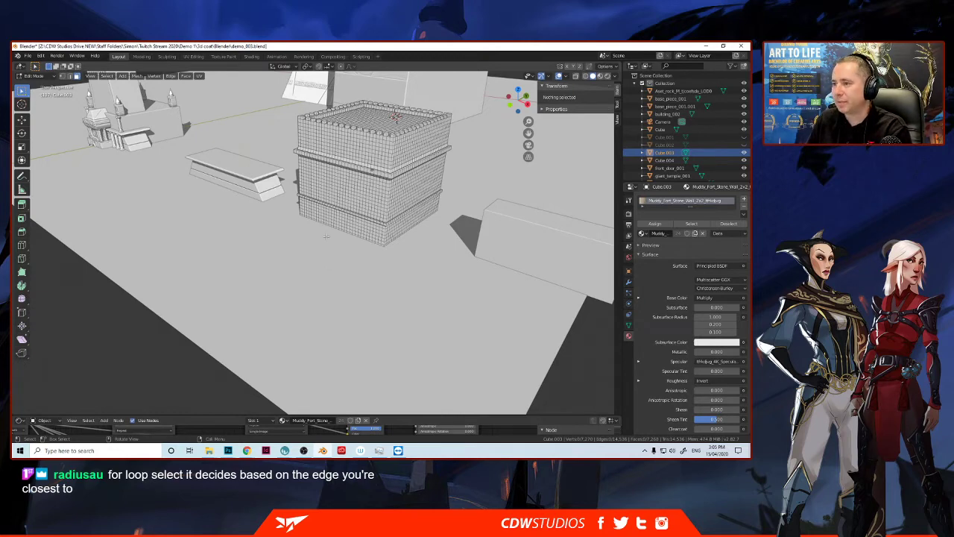
{"action": "scroll", "coordinate": [326, 236], "scroll_direction": "up", "scroll_amount": 2}
{"action": "scroll", "coordinate": [346, 229], "scroll_direction": "up", "scroll_amount": 1}
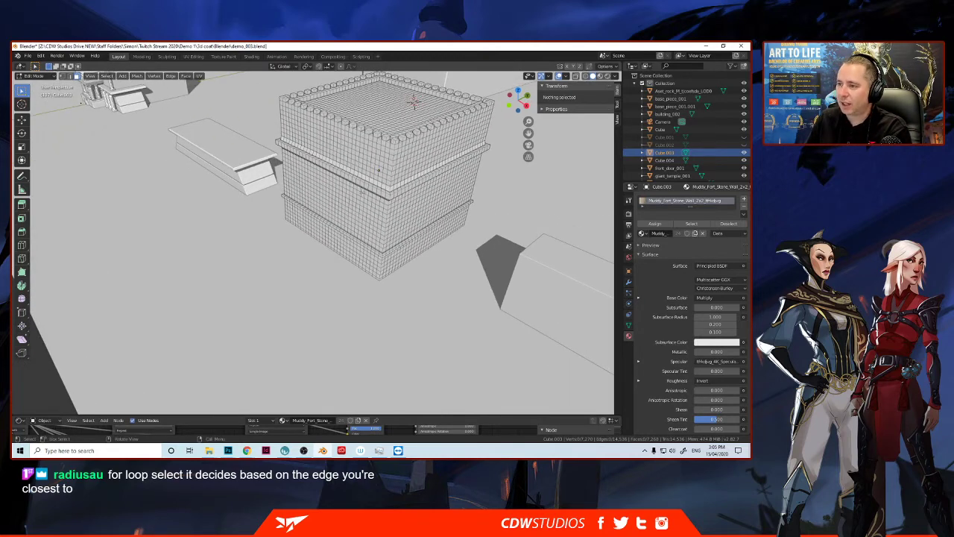
{"action": "scroll", "coordinate": [368, 148], "scroll_direction": "up", "scroll_amount": 4}
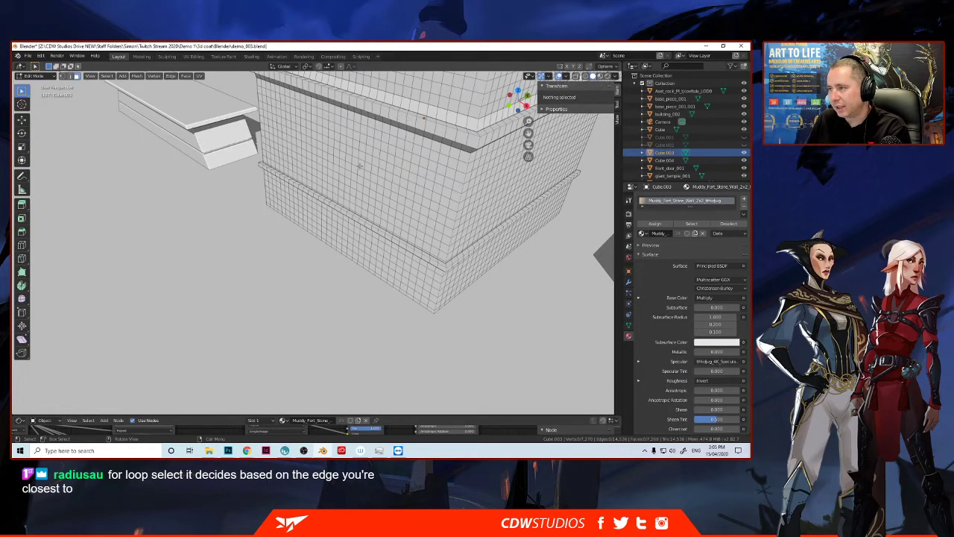
{"action": "scroll", "coordinate": [360, 171], "scroll_direction": "up", "scroll_amount": 4}
{"action": "scroll", "coordinate": [360, 171], "scroll_direction": "down", "scroll_amount": 8}
{"action": "middle_click_drag", "start_coordinate": [360, 173], "coordinate": [432, 261]}
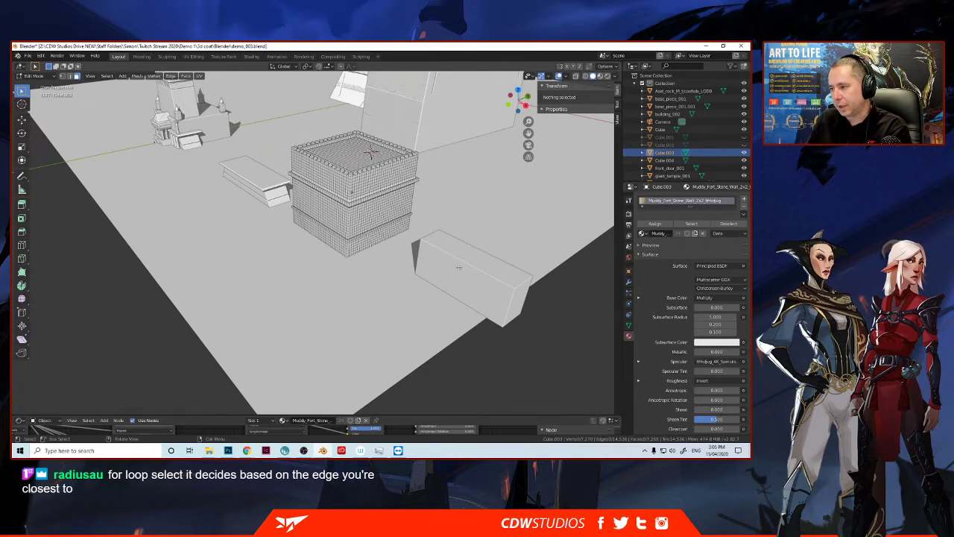
{"action": "key", "text": "Tab"}
Step: Select the long box Cube.004 and subdivide its mesh five times into a dense grid
{"action": "left_click", "coordinate": [464, 279]}
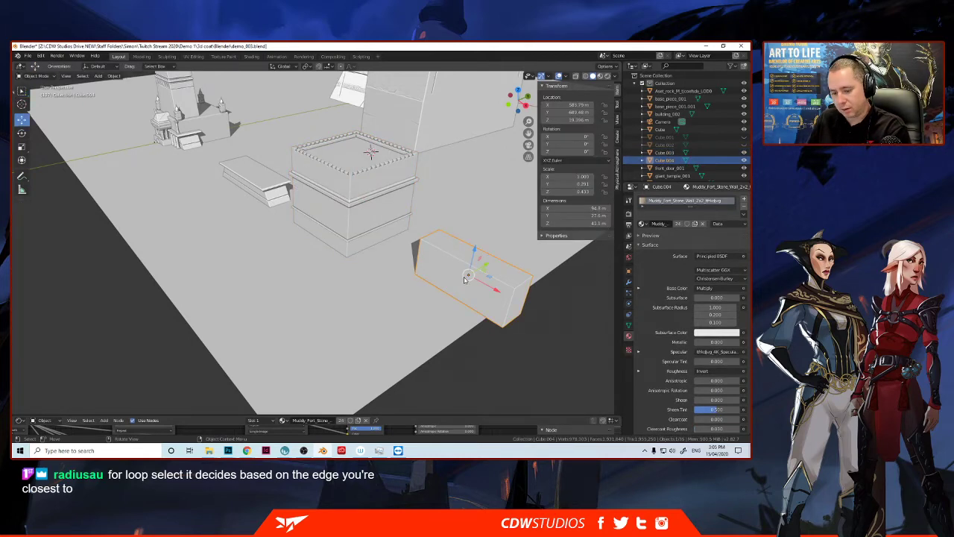
{"action": "key", "text": "Tab"}
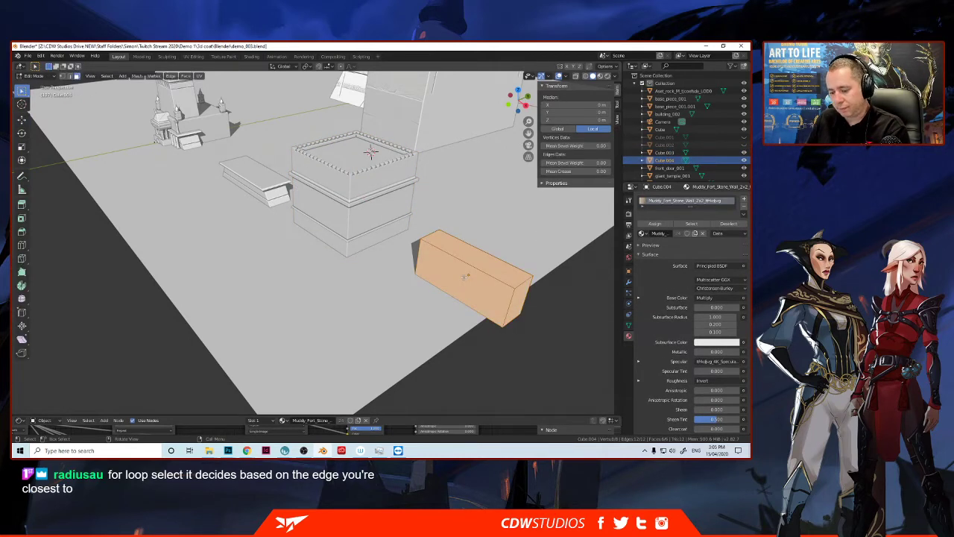
{"action": "right_click", "coordinate": [464, 276]}
{"action": "left_click", "coordinate": [463, 276]}
{"action": "right_click", "coordinate": [464, 277]}
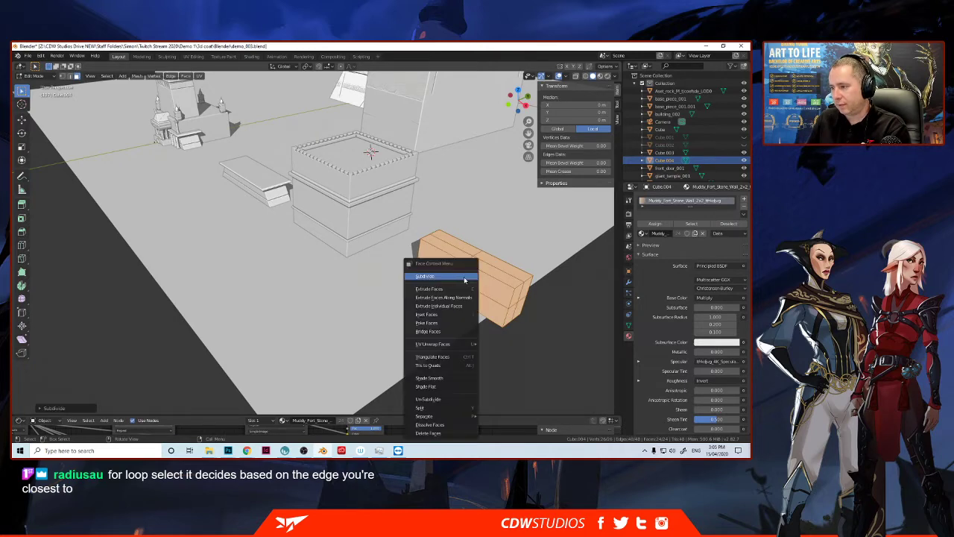
{"action": "left_click", "coordinate": [464, 277]}
{"action": "right_click", "coordinate": [464, 277]}
{"action": "left_click", "coordinate": [463, 277]}
{"action": "right_click", "coordinate": [465, 276]}
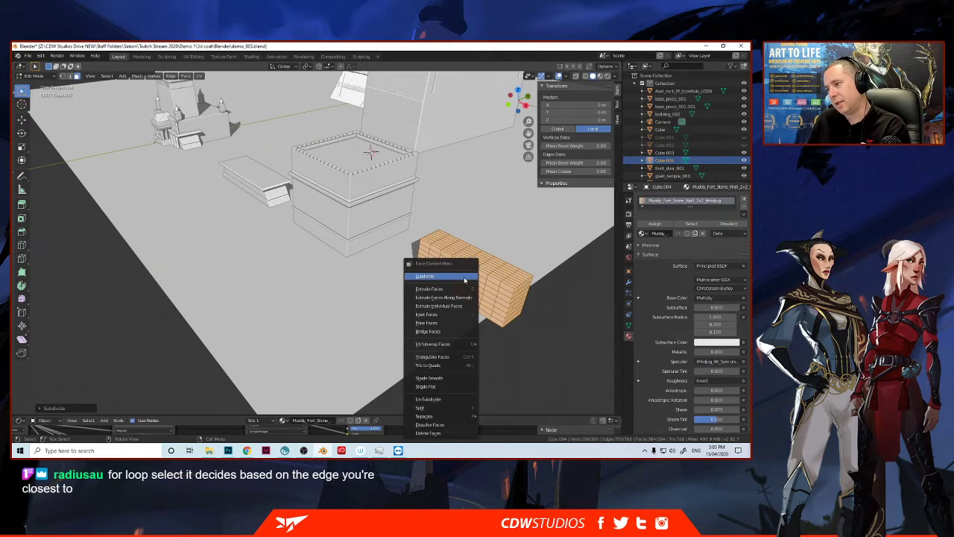
{"action": "left_click", "coordinate": [465, 277]}
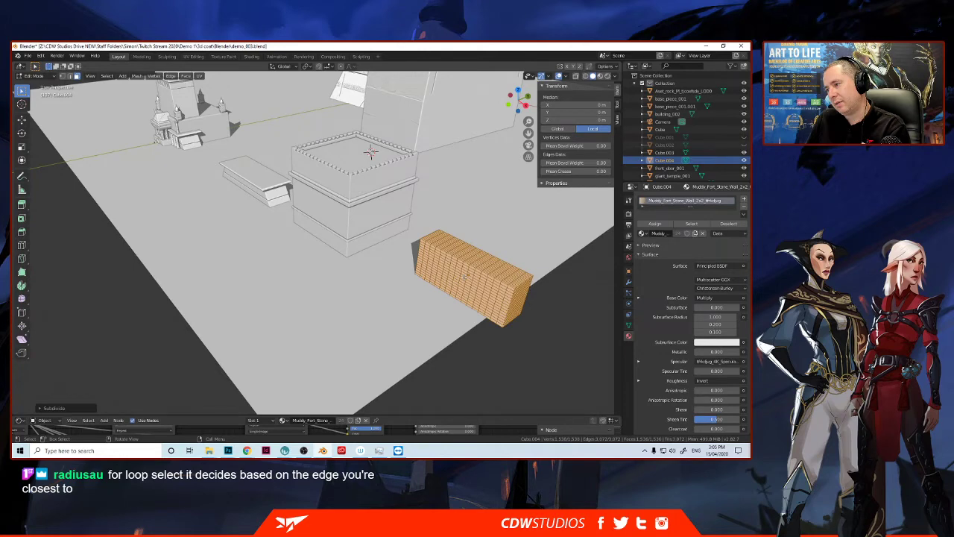
{"action": "right_click", "coordinate": [464, 276]}
{"action": "left_click", "coordinate": [464, 277]}
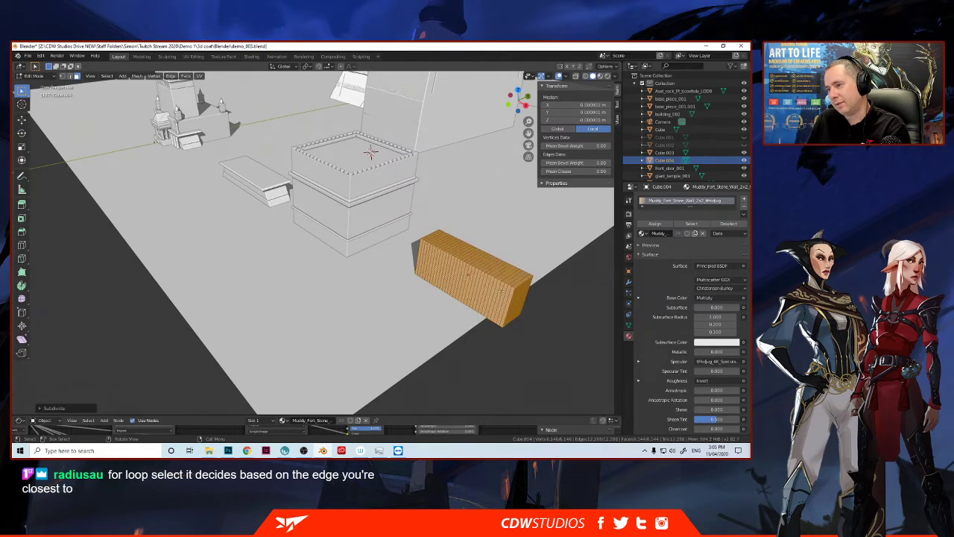
{"action": "scroll", "coordinate": [501, 291], "scroll_direction": "up", "scroll_amount": 3}
{"action": "middle_click_drag", "start_coordinate": [500, 292], "coordinate": [483, 280]}
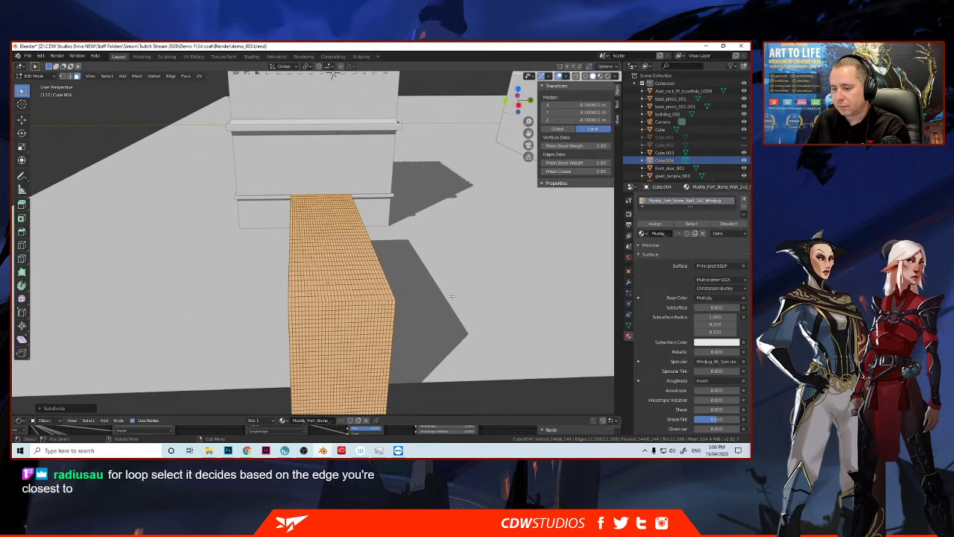
{"action": "key", "text": "ctrl+z"}
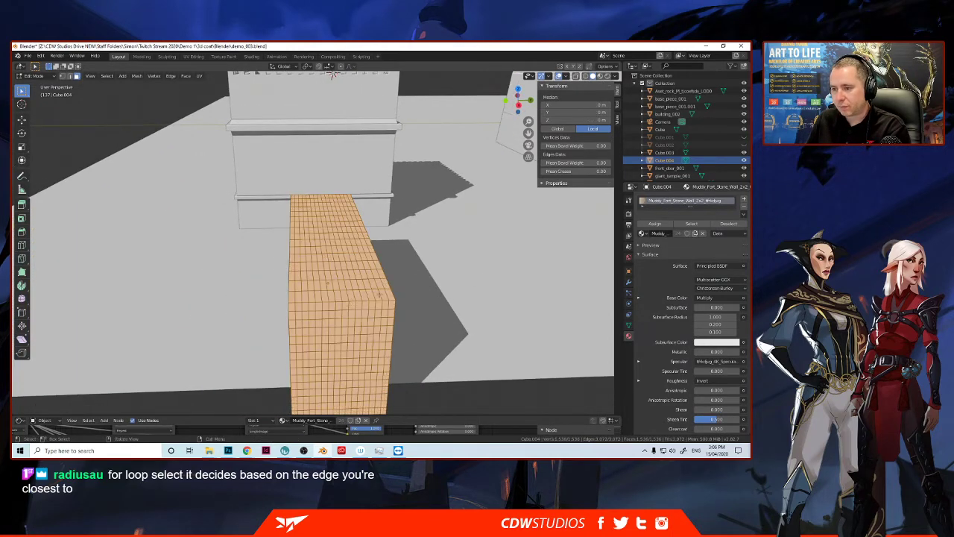
{"action": "middle_click_drag", "start_coordinate": [422, 289], "coordinate": [386, 299]}
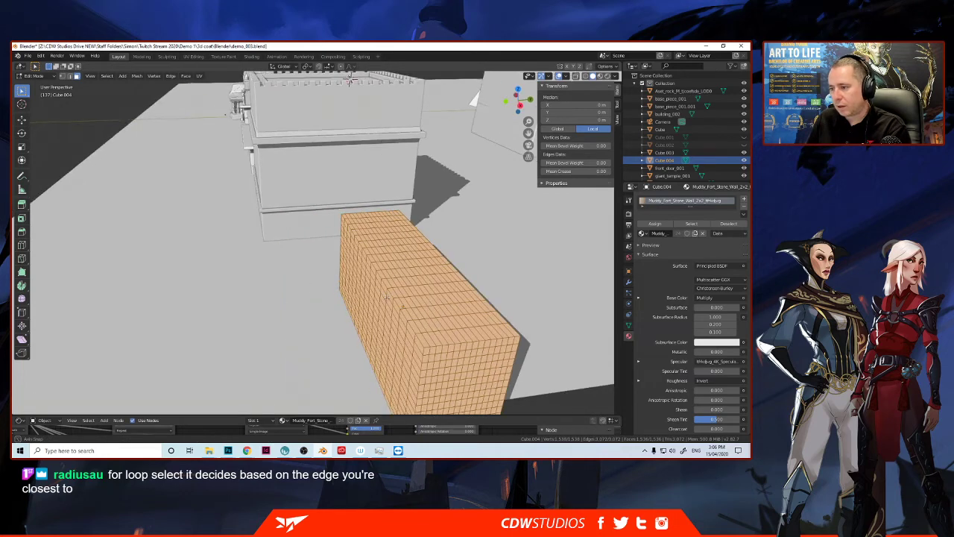
{"action": "left_click", "coordinate": [420, 340]}
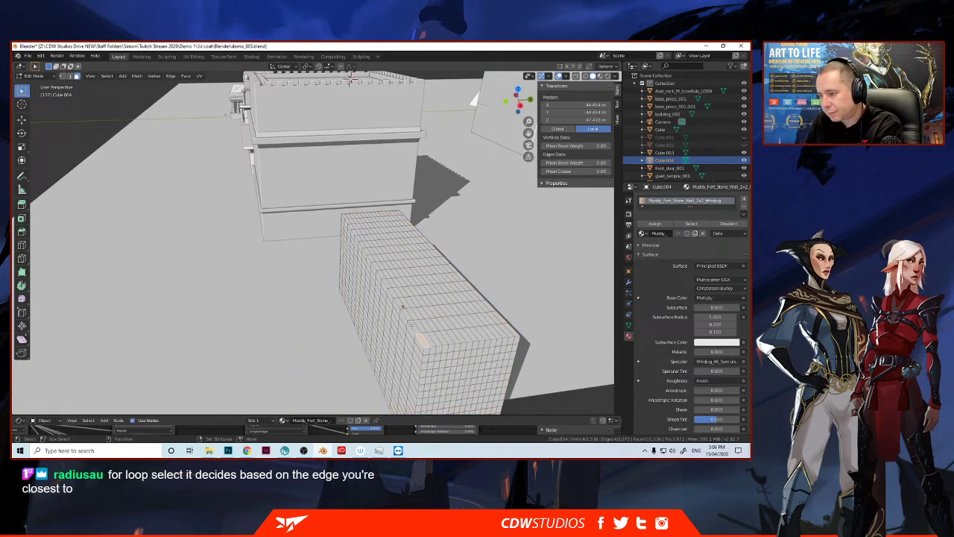
{"action": "left_click", "coordinate": [407, 314], "text": "shift"}
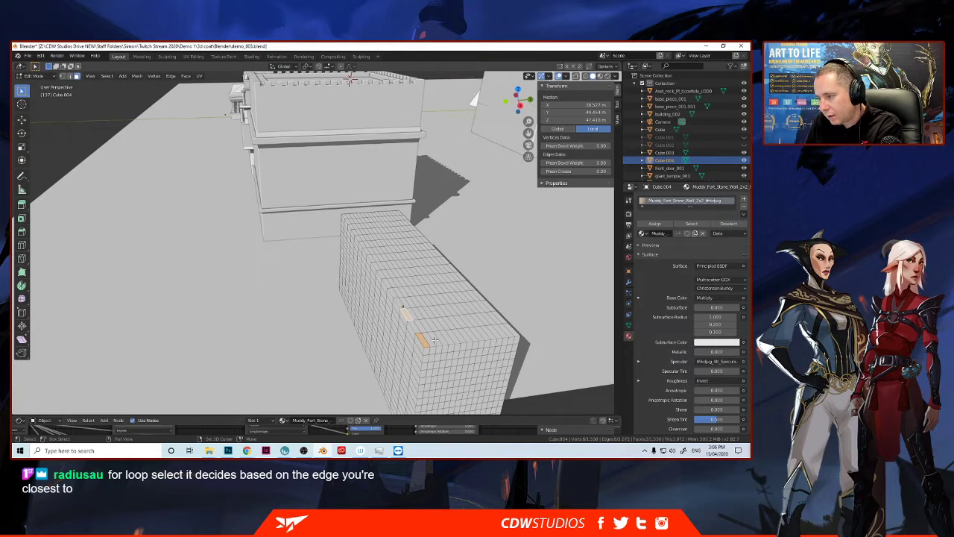
{"action": "left_click", "coordinate": [435, 339], "text": "shift"}
{"action": "left_click", "coordinate": [420, 337], "text": "shift"}
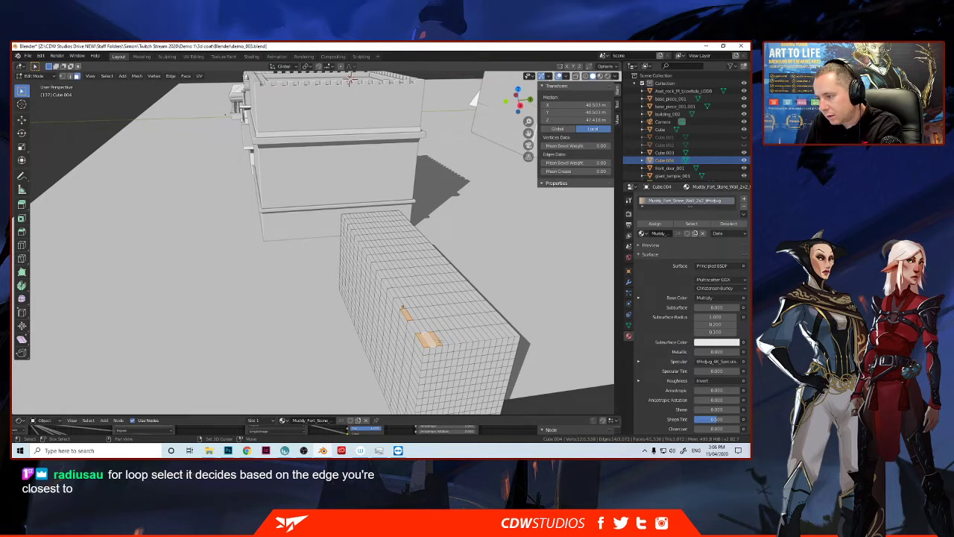
{"action": "left_click", "coordinate": [448, 339], "text": "shift"}
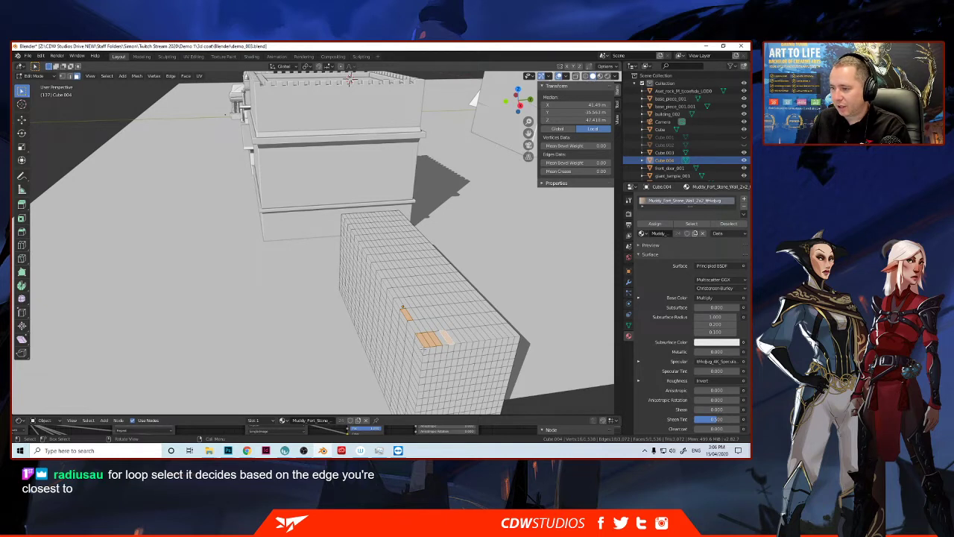
{"action": "left_click", "coordinate": [435, 321]}
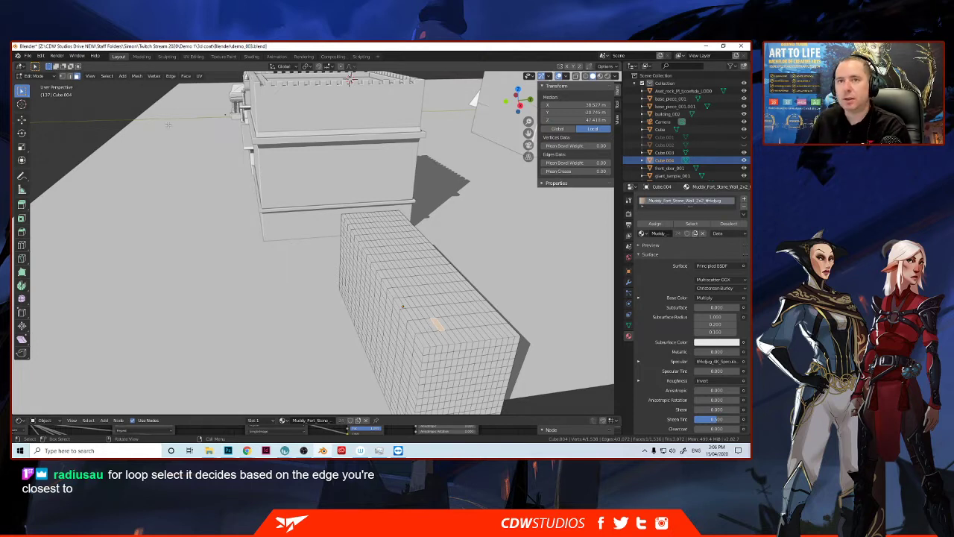
{"action": "left_click", "coordinate": [454, 324]}
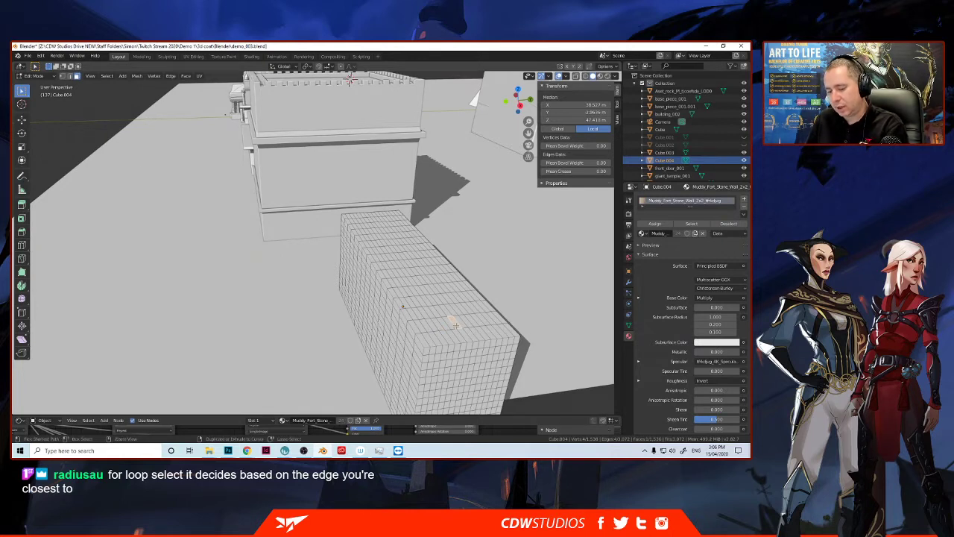
Step: Cut a new edge loop across the block and slide an existing loop to a new position
{"action": "key", "text": "ctrl+r"}
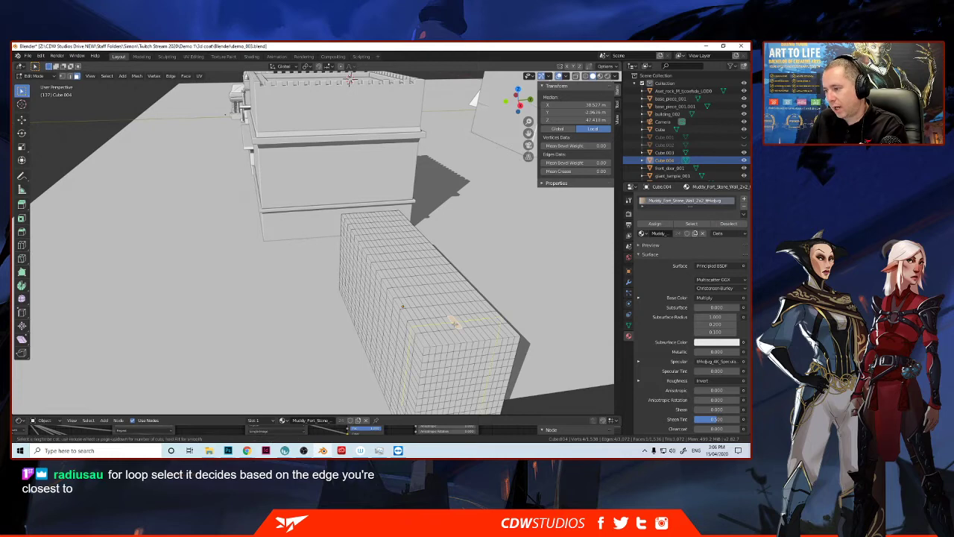
{"action": "left_click", "coordinate": [454, 323]}
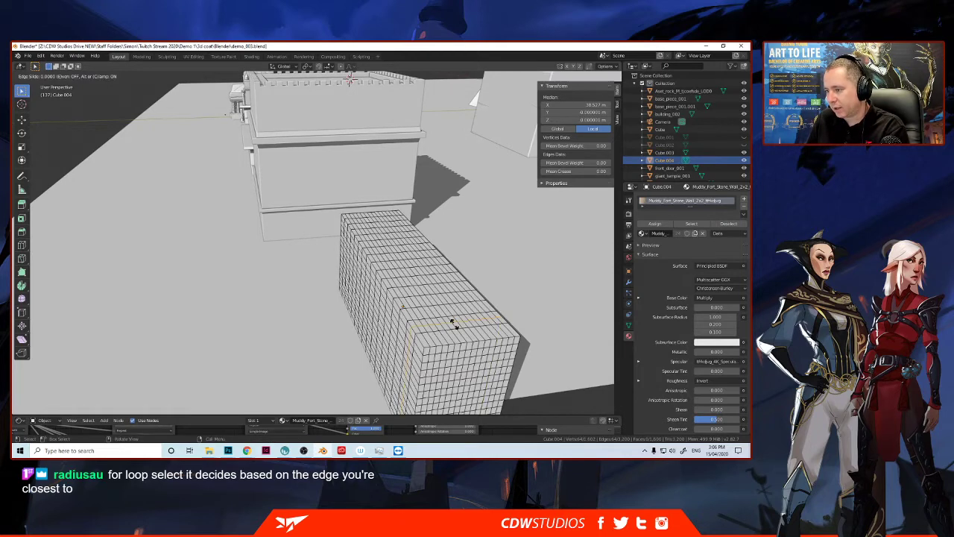
{"action": "left_click", "coordinate": [454, 323]}
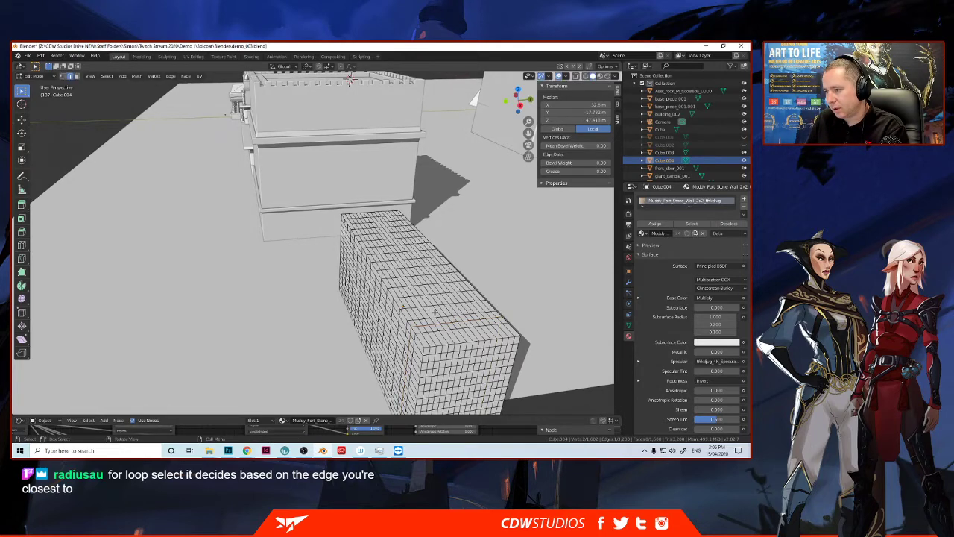
{"action": "left_click", "coordinate": [435, 312], "text": "alt"}
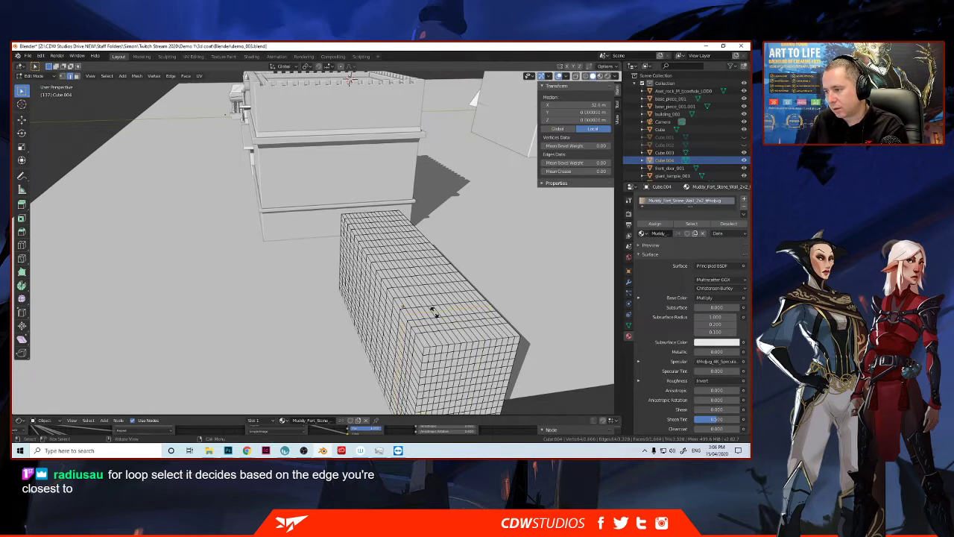
{"action": "key", "text": "g"}
{"action": "key", "text": "g"}
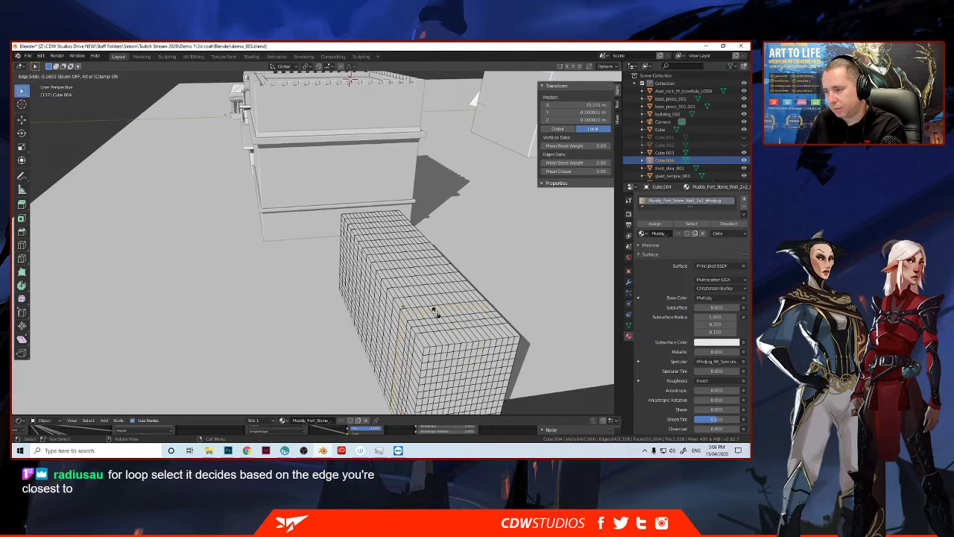
{"action": "left_click", "coordinate": [437, 314]}
{"action": "left_click", "coordinate": [436, 309]}
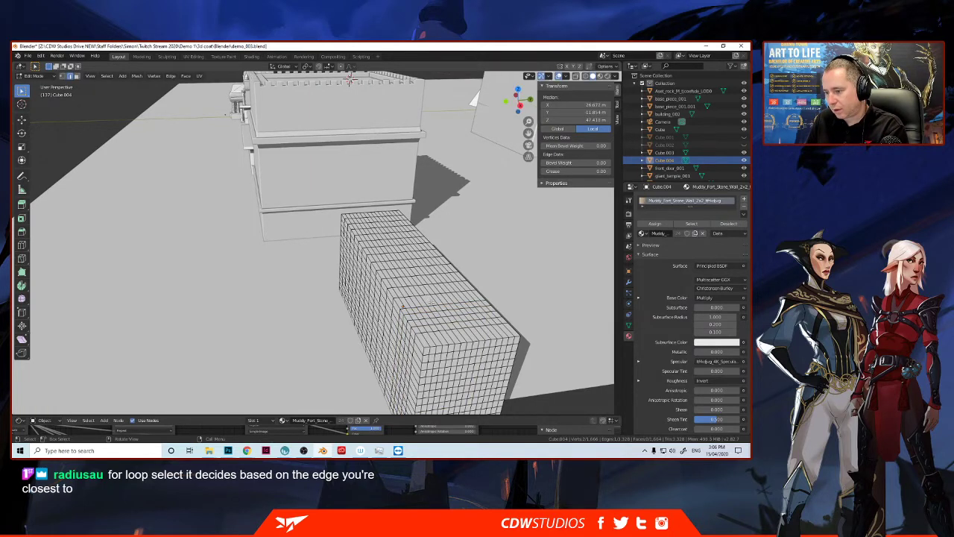
Step: Add three more centred edge loops across the block
{"action": "key", "text": "ctrl+r"}
{"action": "left_click", "coordinate": [431, 300]}
{"action": "right_click", "coordinate": [431, 302]}
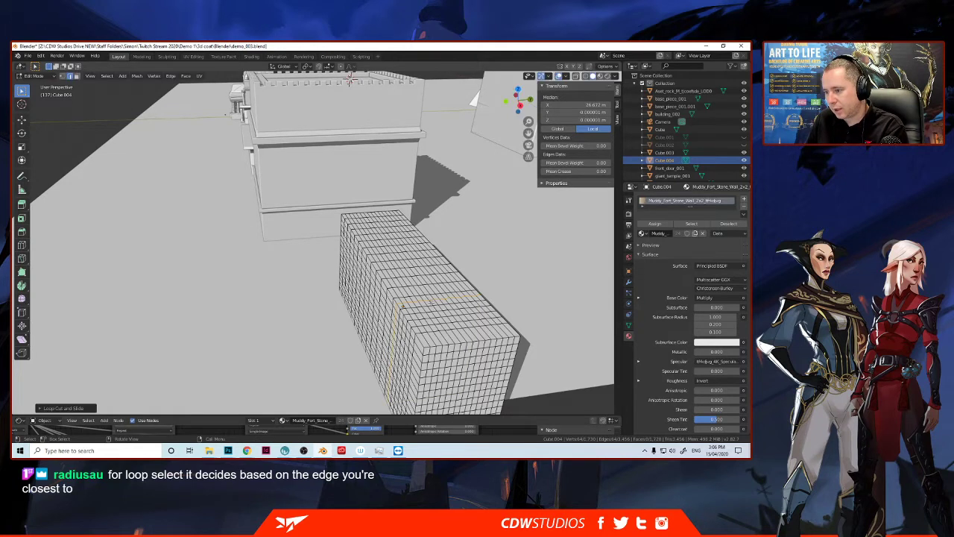
{"action": "key", "text": "ctrl+r"}
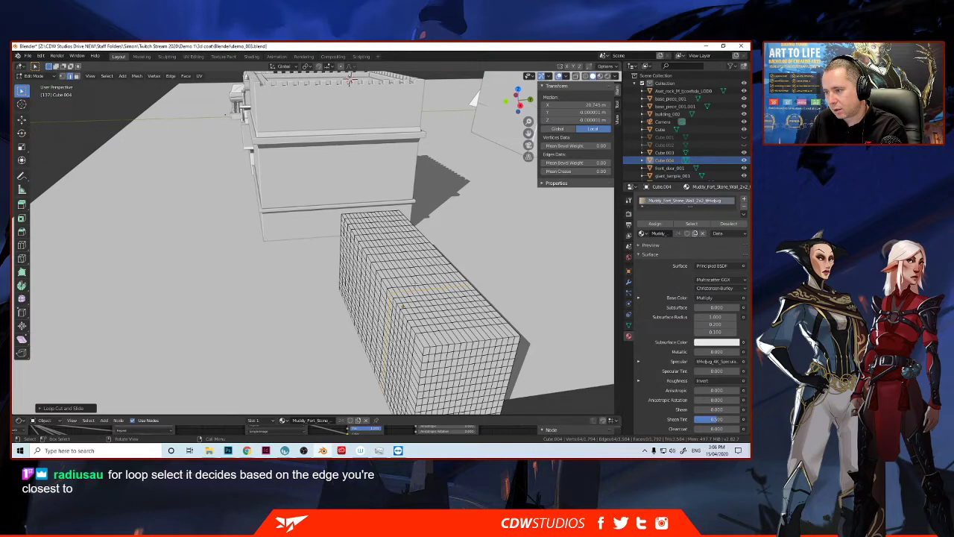
{"action": "left_click", "coordinate": [414, 284]}
{"action": "right_click", "coordinate": [413, 284]}
{"action": "key", "text": "ctrl+r"}
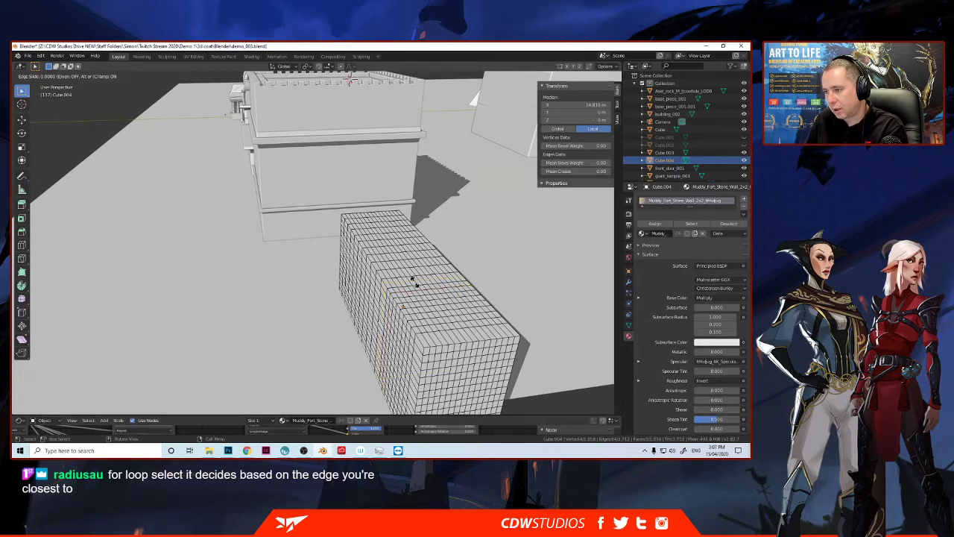
{"action": "left_click", "coordinate": [415, 282]}
{"action": "right_click", "coordinate": [415, 282]}
Step: Slide another loop along the block and add two more centred loop cuts
{"action": "left_click", "coordinate": [407, 274], "text": "alt"}
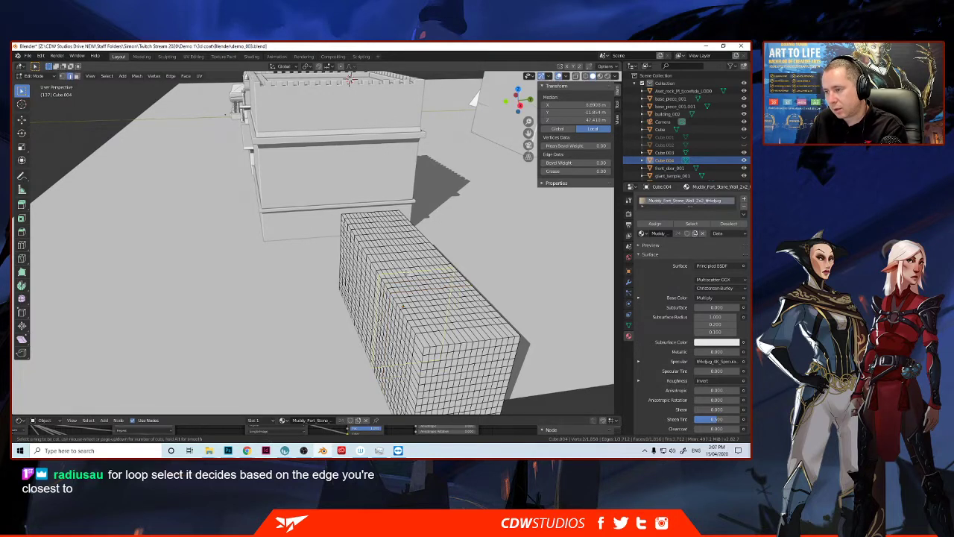
{"action": "key", "text": "g"}
{"action": "key", "text": "g"}
{"action": "left_click", "coordinate": [406, 272]}
{"action": "left_click", "coordinate": [396, 267]}
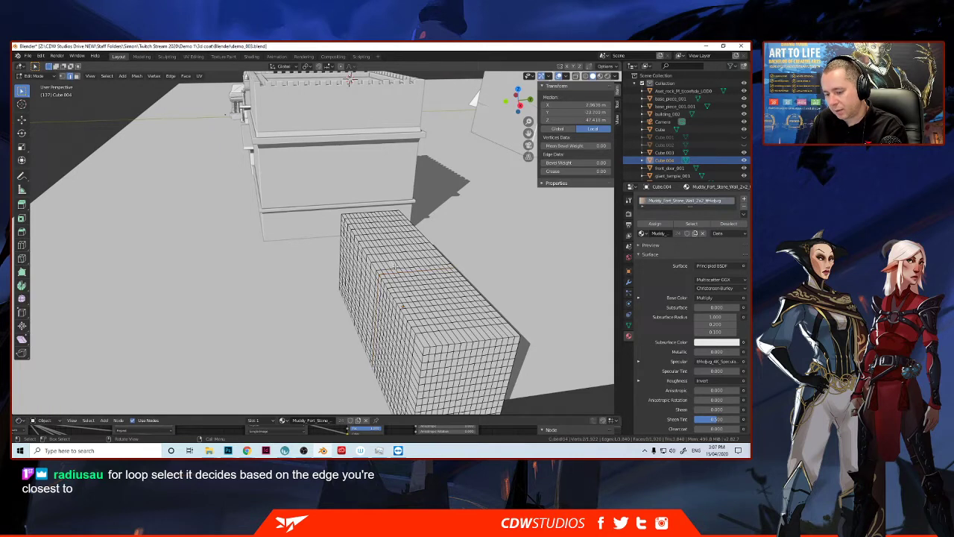
{"action": "key", "text": "ctrl+r"}
{"action": "left_click", "coordinate": [394, 264]}
{"action": "right_click", "coordinate": [394, 264]}
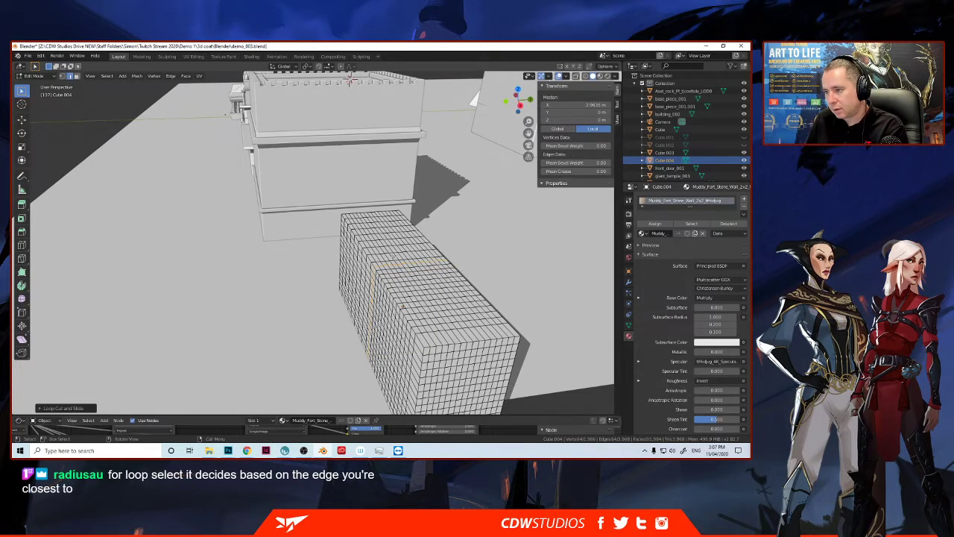
{"action": "left_click", "coordinate": [394, 256]}
{"action": "key", "text": "ctrl+r"}
{"action": "left_click", "coordinate": [394, 256]}
{"action": "right_click", "coordinate": [393, 256]}
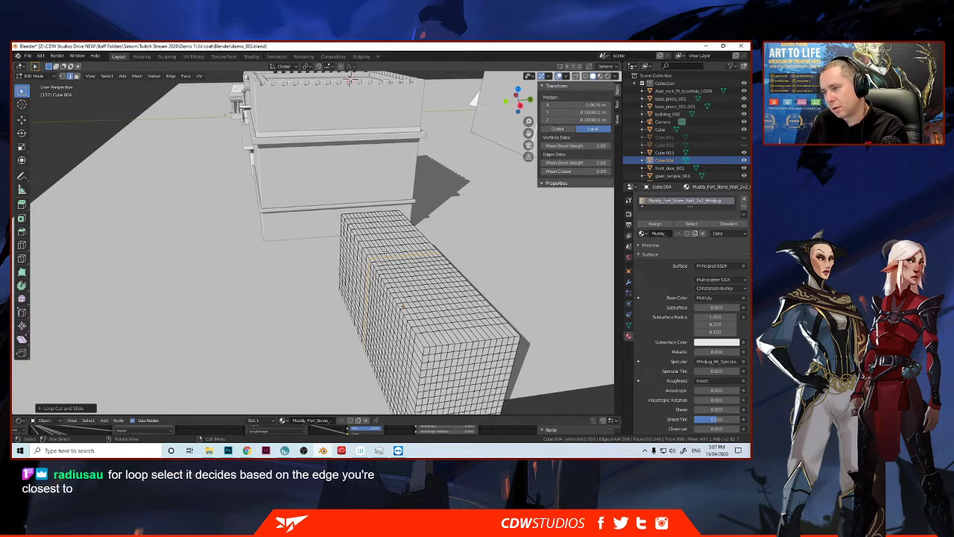
Step: Slide two edge loops along the block, moving one close to its top
{"action": "left_click", "coordinate": [385, 253]}
{"action": "left_click", "coordinate": [385, 254], "text": "alt"}
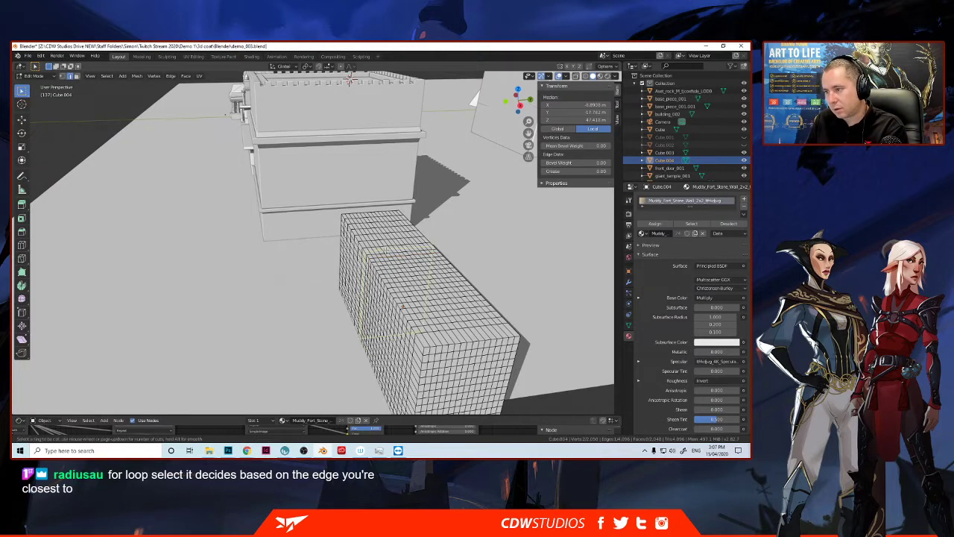
{"action": "key", "text": "g"}
{"action": "key", "text": "g"}
{"action": "left_click", "coordinate": [385, 250]}
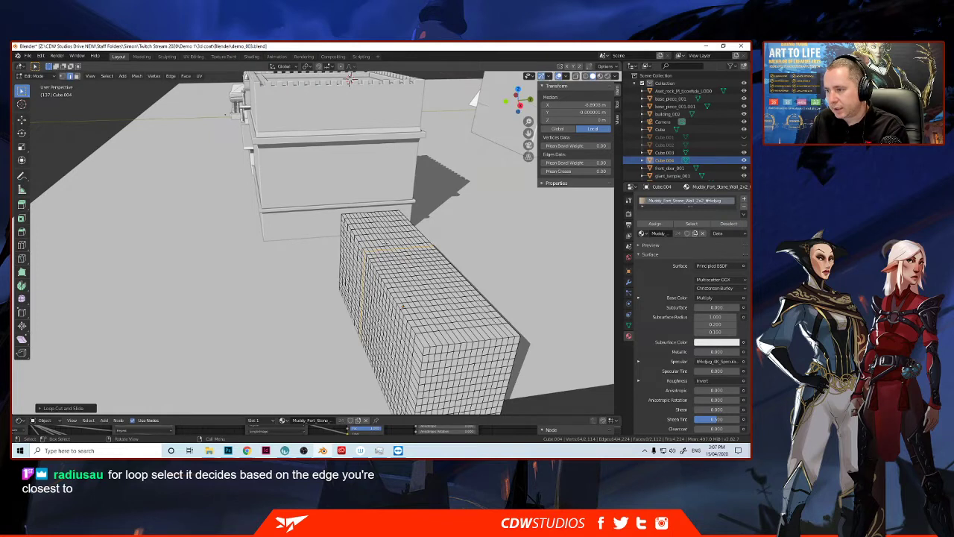
{"action": "left_click", "coordinate": [385, 250]}
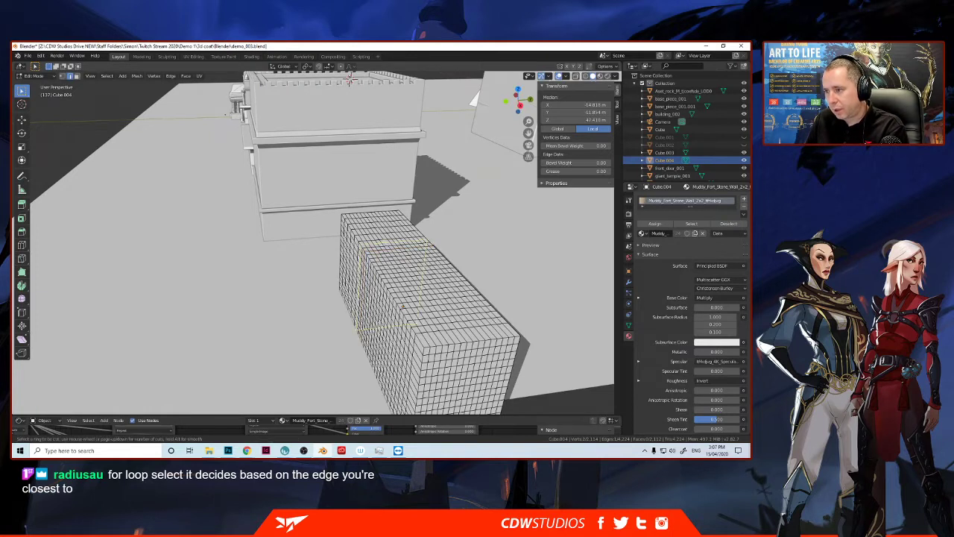
{"action": "key", "text": "g"}
{"action": "key", "text": "g"}
{"action": "left_click", "coordinate": [383, 241]}
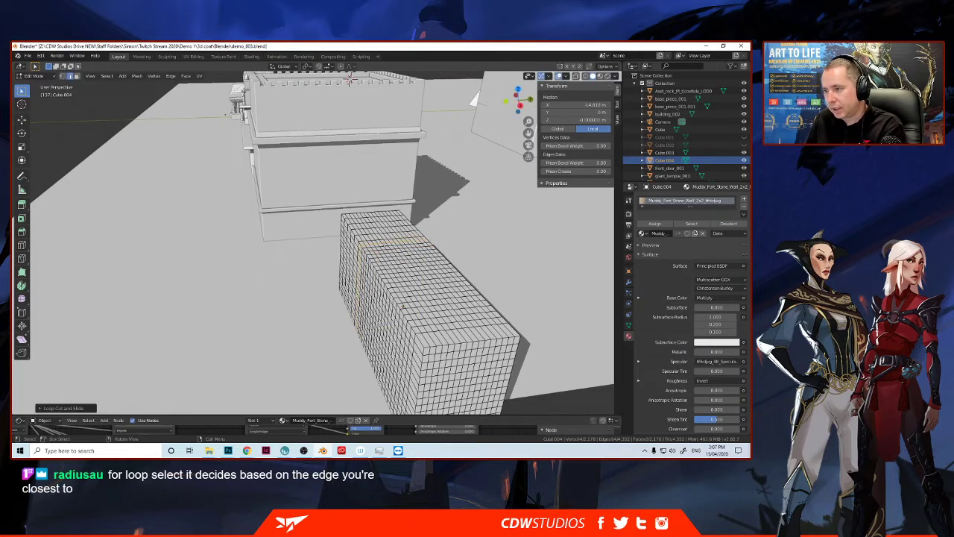
{"action": "left_click", "coordinate": [383, 242]}
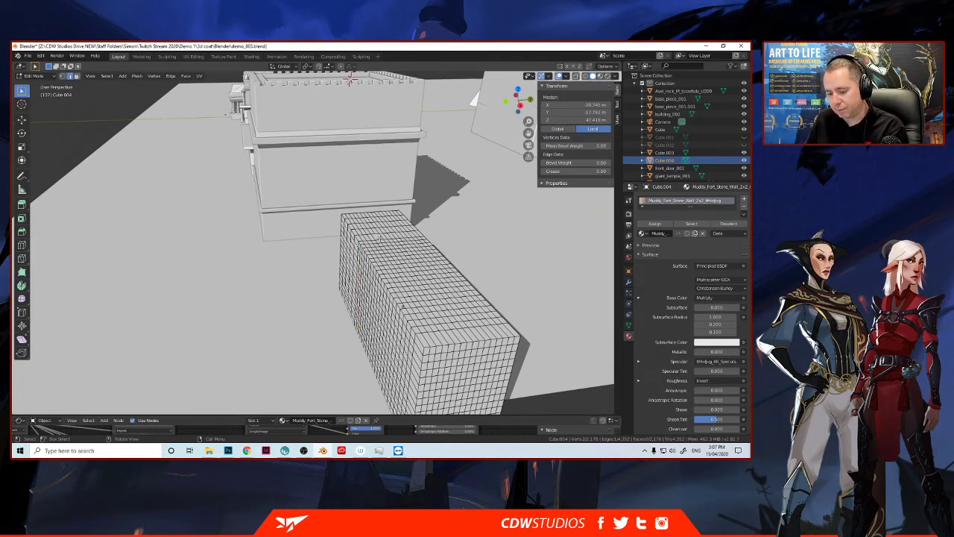
{"action": "key", "text": "ctrl"}
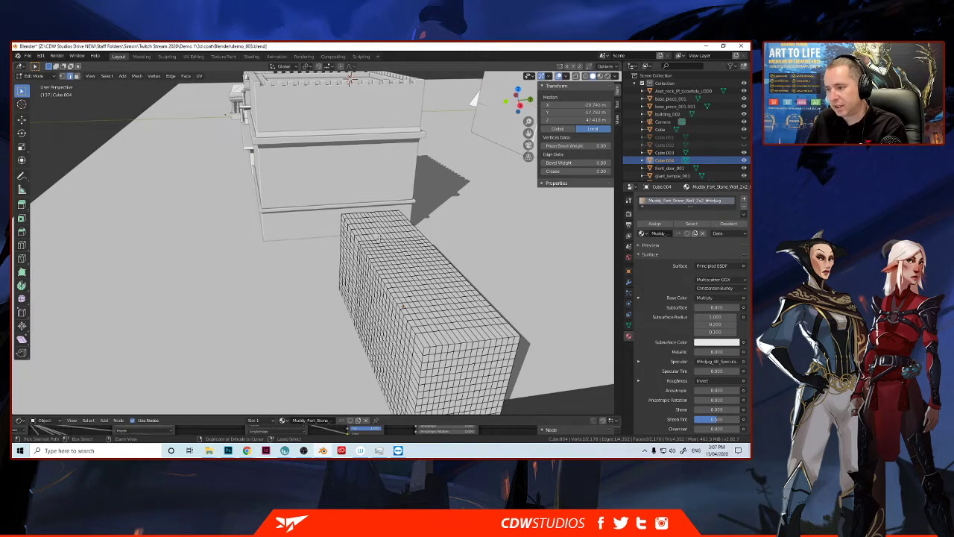
Step: Cut three more edge loops progressing toward the block's far end
{"action": "key", "text": "ctrl+r"}
{"action": "left_click", "coordinate": [379, 237]}
{"action": "left_click", "coordinate": [379, 237]}
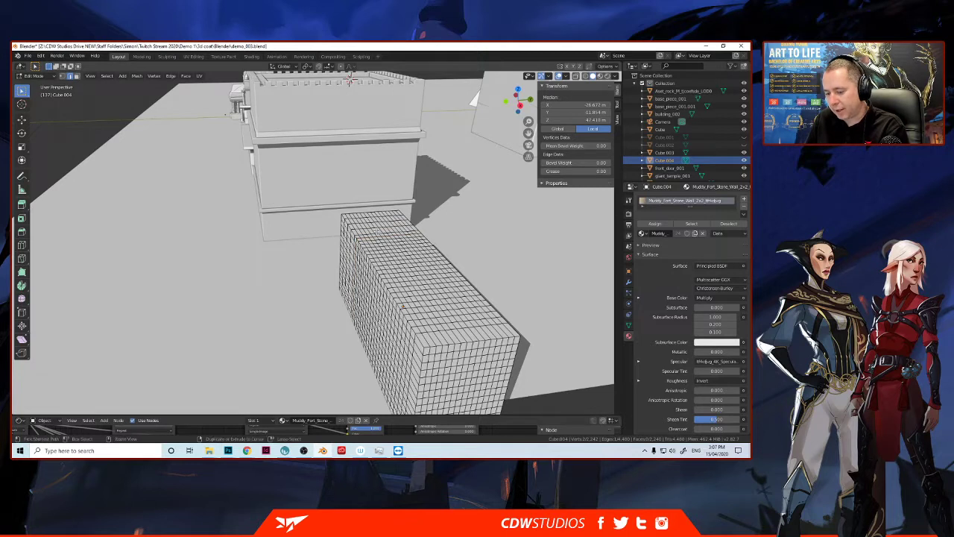
{"action": "key", "text": "ctrl+r"}
{"action": "left_click", "coordinate": [378, 234]}
{"action": "left_click", "coordinate": [377, 233]}
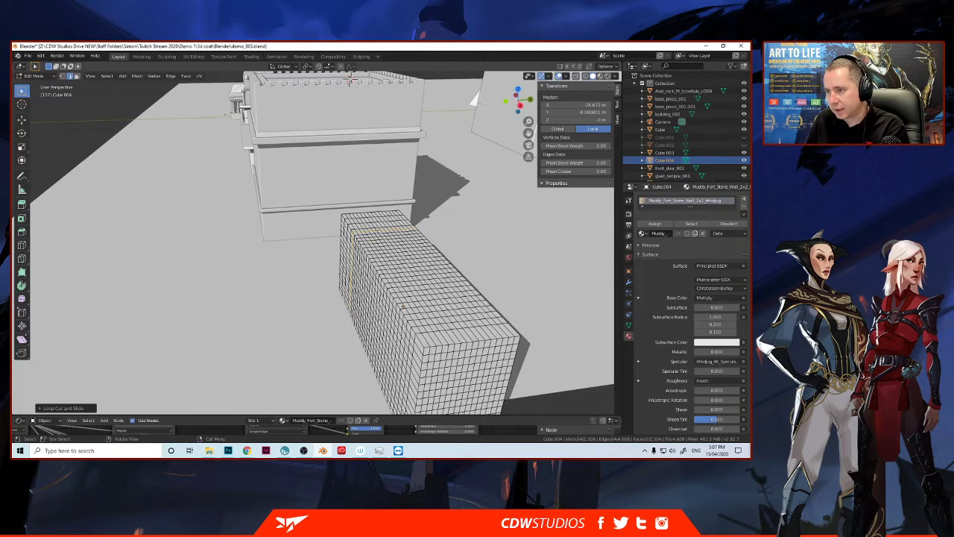
{"action": "key", "text": "ctrl+r"}
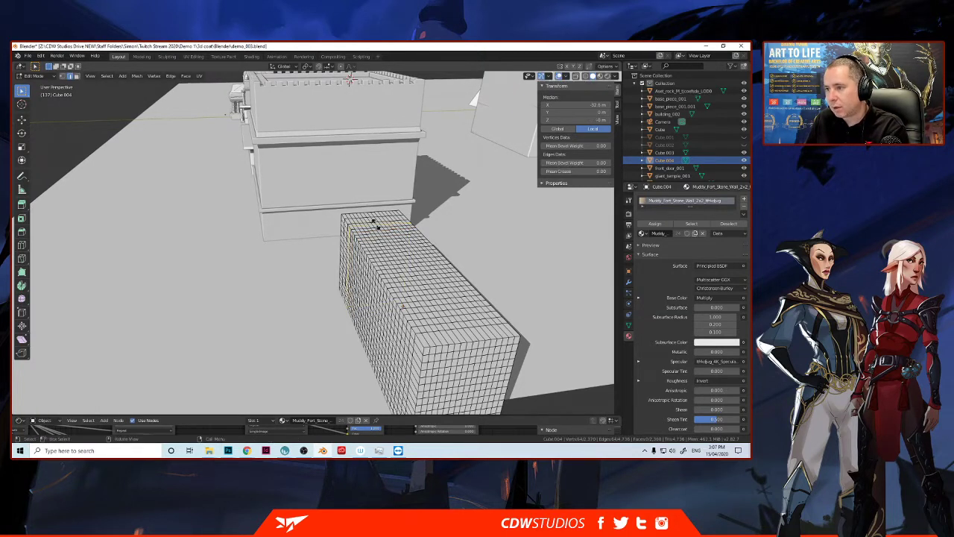
{"action": "left_click", "coordinate": [376, 224]}
{"action": "left_click", "coordinate": [376, 223]}
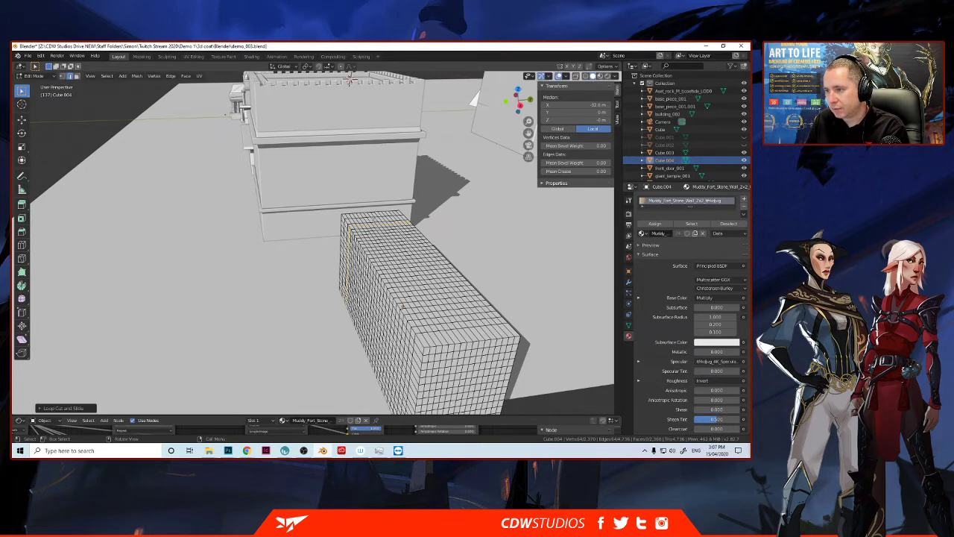
Step: Add two more edge loops right at the block's far end
{"action": "key", "text": "ctrl+r"}
{"action": "left_click", "coordinate": [372, 219]}
{"action": "left_click", "coordinate": [373, 219]}
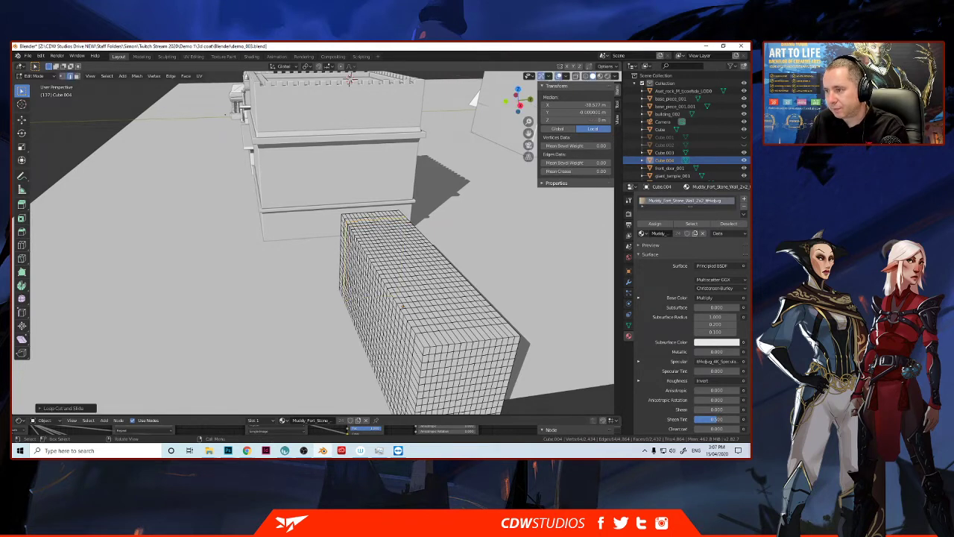
{"action": "left_click", "coordinate": [372, 217]}
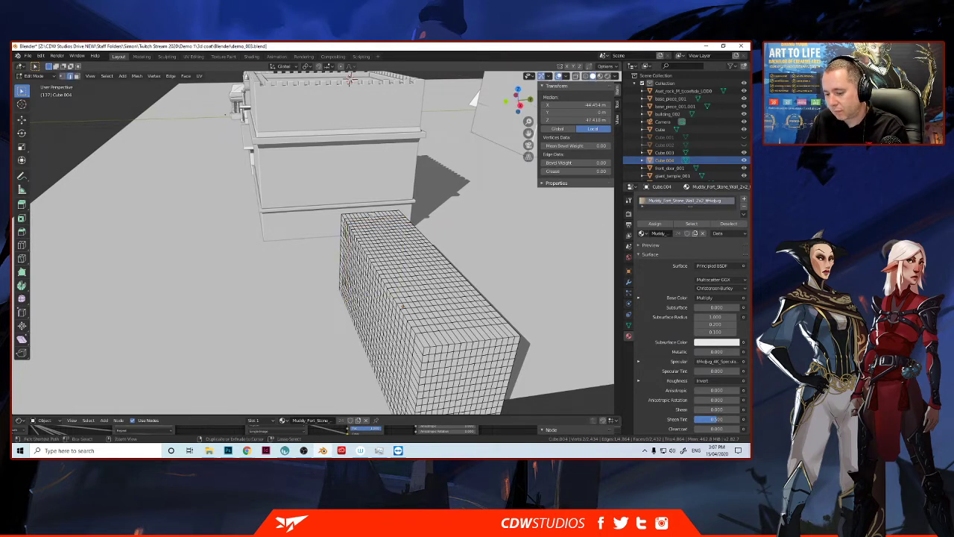
{"action": "key", "text": "ctrl+r"}
{"action": "left_click", "coordinate": [371, 217]}
Step: Finish the far-end loop, then cut another edge loop across the box's near end
{"action": "left_click", "coordinate": [370, 217]}
{"action": "middle_click_drag", "start_coordinate": [370, 217], "coordinate": [364, 274]}
{"action": "middle_click_drag", "start_coordinate": [390, 303], "coordinate": [416, 333]}
{"action": "left_click", "coordinate": [493, 379]}
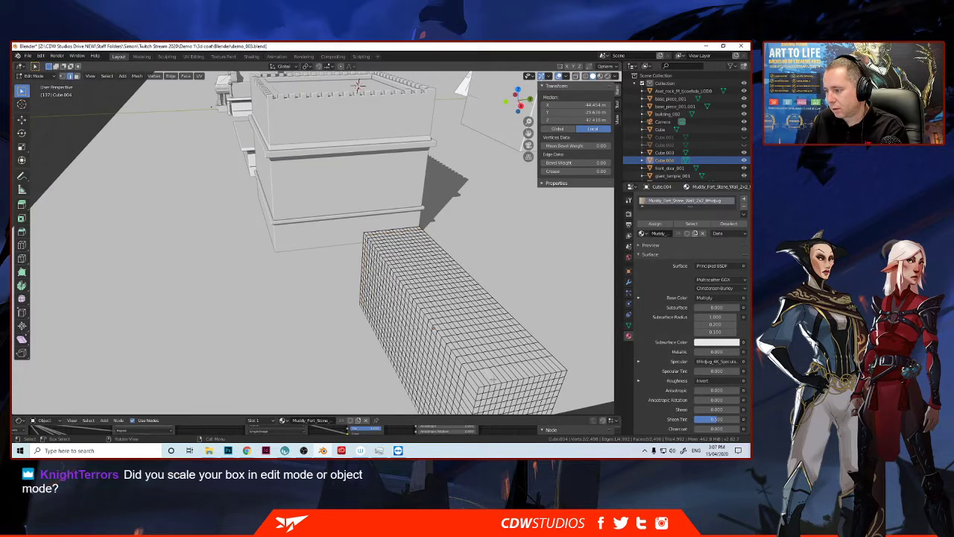
{"action": "key", "text": "ctrl+r"}
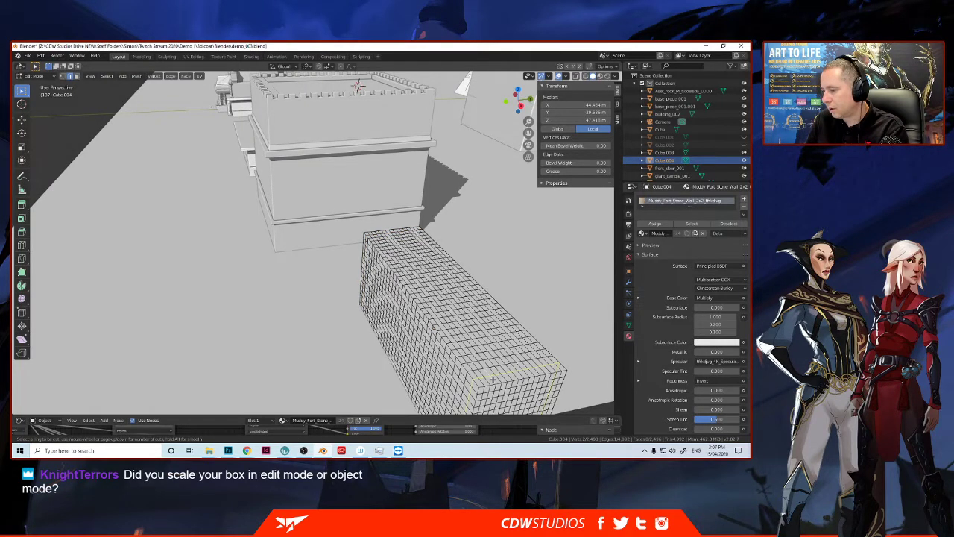
{"action": "left_click", "coordinate": [492, 379]}
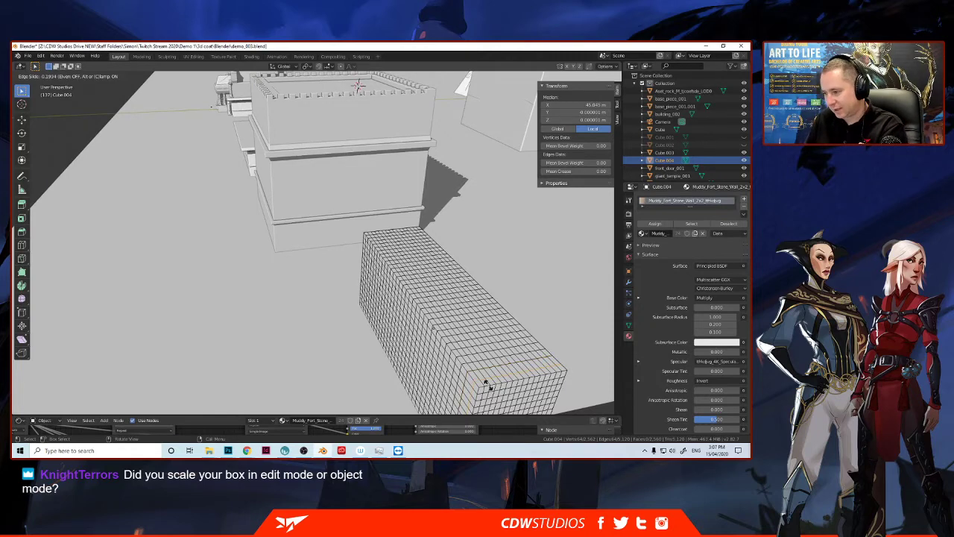
{"action": "left_click", "coordinate": [493, 378]}
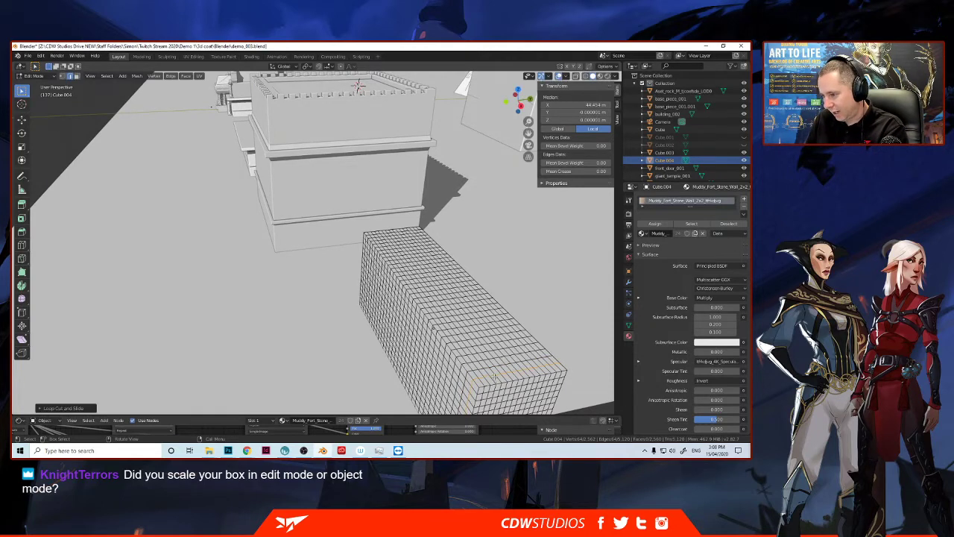
{"action": "left_click", "coordinate": [494, 376]}
{"action": "scroll", "coordinate": [442, 351], "scroll_direction": "down", "scroll_amount": 1}
{"action": "scroll", "coordinate": [441, 351], "scroll_direction": "up", "scroll_amount": 1}
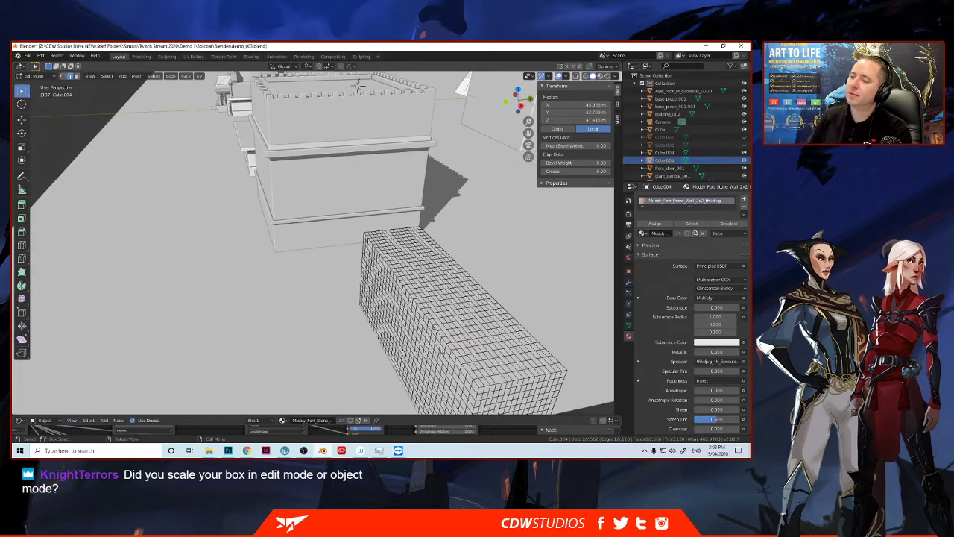
{"action": "middle_click_drag", "start_coordinate": [464, 360], "coordinate": [444, 323]}
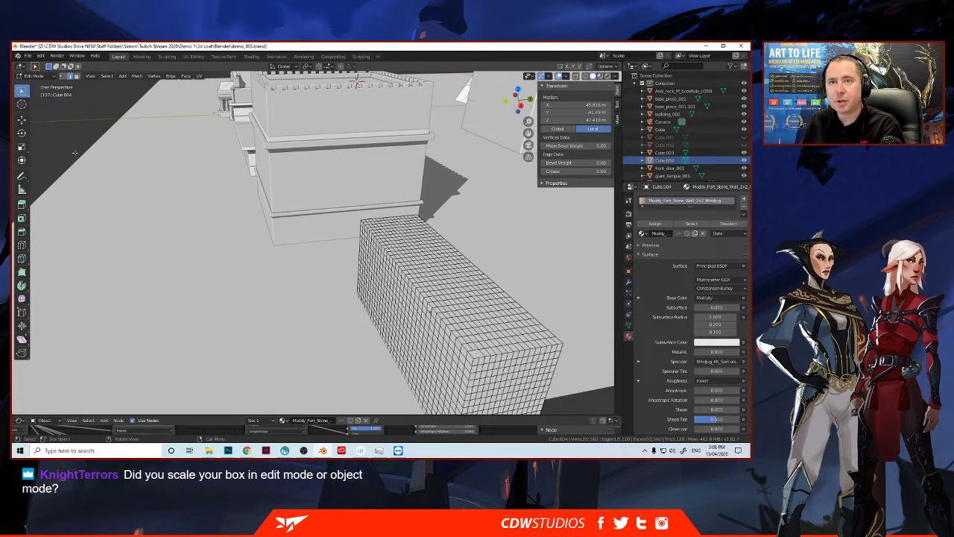
{"action": "key", "text": "alt+a"}
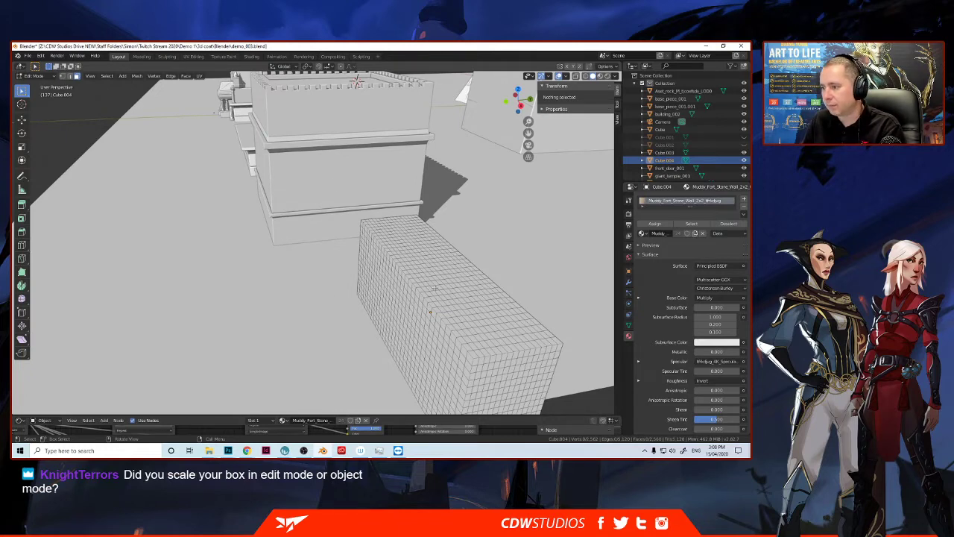
{"action": "scroll", "coordinate": [448, 298], "scroll_direction": "up", "scroll_amount": 5}
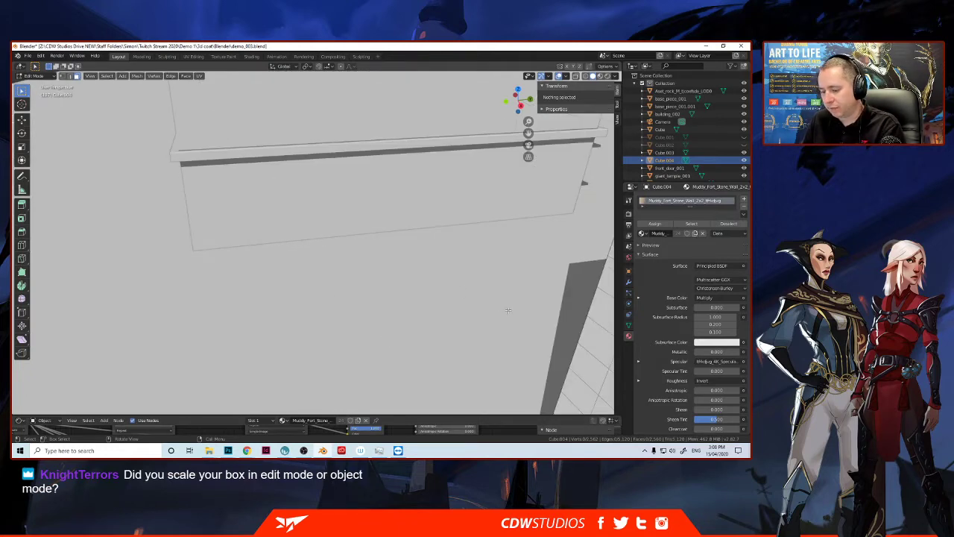
{"action": "middle_click_drag", "start_coordinate": [508, 310], "coordinate": [435, 303]}
{"action": "scroll", "coordinate": [435, 303], "scroll_direction": "down", "scroll_amount": 1}
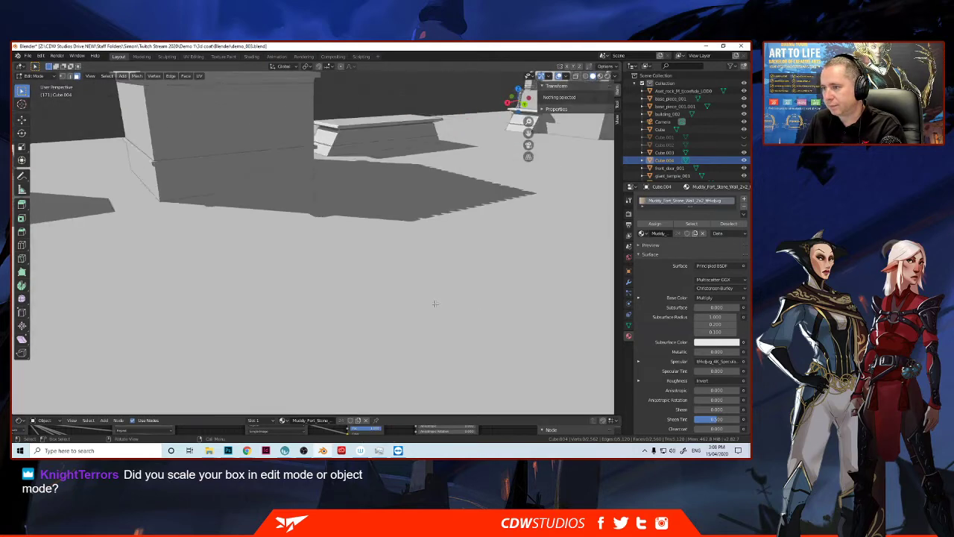
{"action": "scroll", "coordinate": [436, 304], "scroll_direction": "down", "scroll_amount": 4}
{"action": "scroll", "coordinate": [321, 284], "scroll_direction": "up", "scroll_amount": 1}
{"action": "key", "text": "space"}
{"action": "middle_click_drag", "start_coordinate": [298, 231], "coordinate": [248, 237]}
{"action": "key", "text": "space"}
{"action": "scroll", "coordinate": [412, 249], "scroll_direction": "up", "scroll_amount": 3}
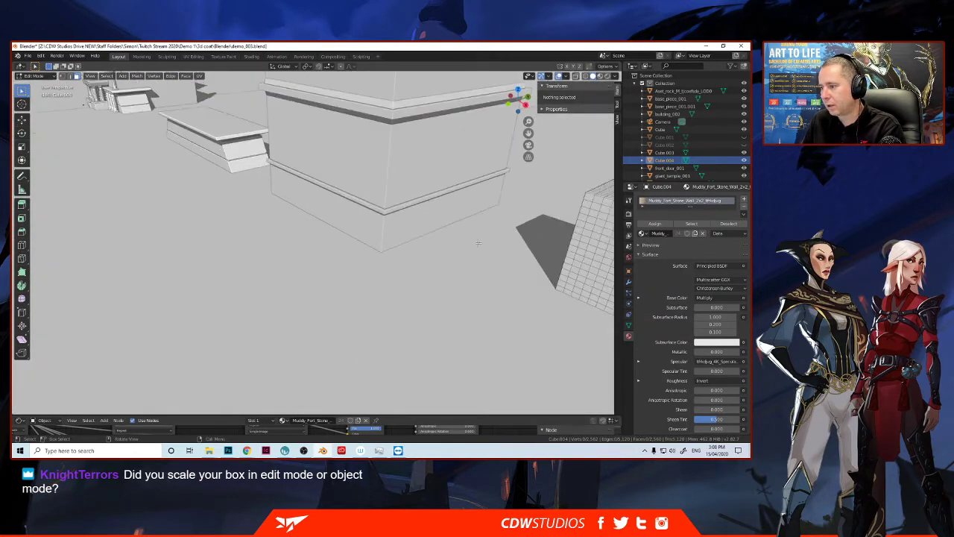
{"action": "key", "text": "space"}
{"action": "middle_click_drag", "start_coordinate": [478, 243], "coordinate": [495, 266]}
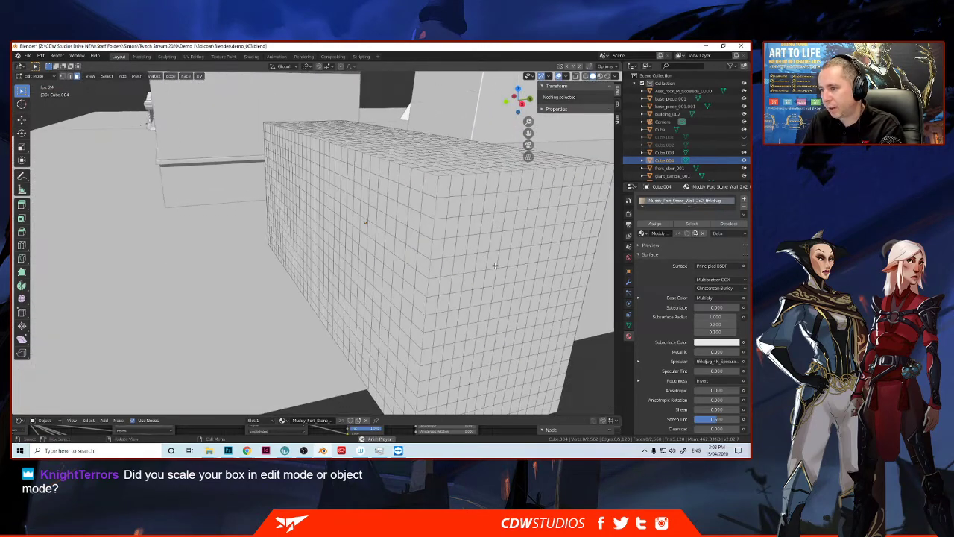
Step: Try a loop cut on the box side, cancel it, and reframe the view on the box
{"action": "left_click", "coordinate": [411, 240]}
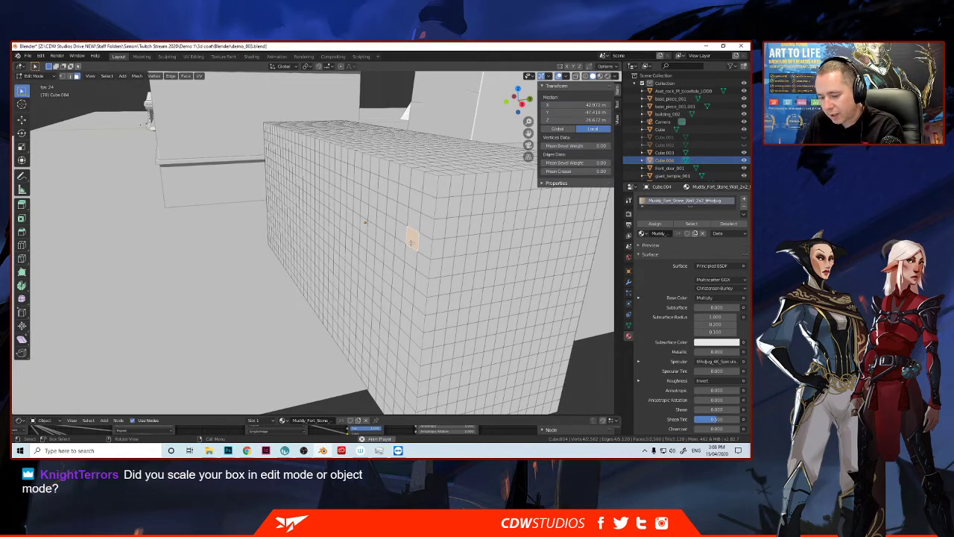
{"action": "key", "text": "ctrl+r"}
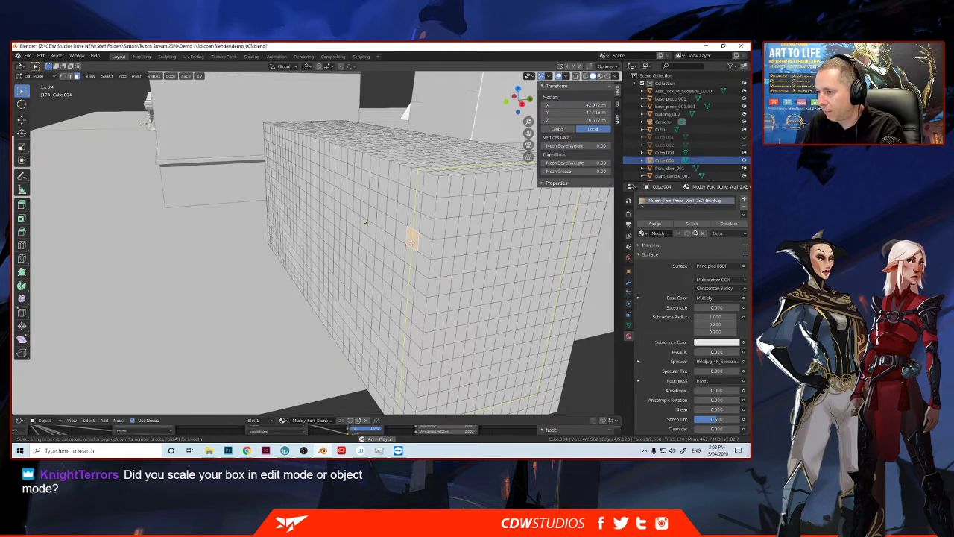
{"action": "scroll", "coordinate": [411, 243], "scroll_direction": "up", "scroll_amount": 1}
{"action": "scroll", "coordinate": [411, 244], "scroll_direction": "up", "scroll_amount": 5}
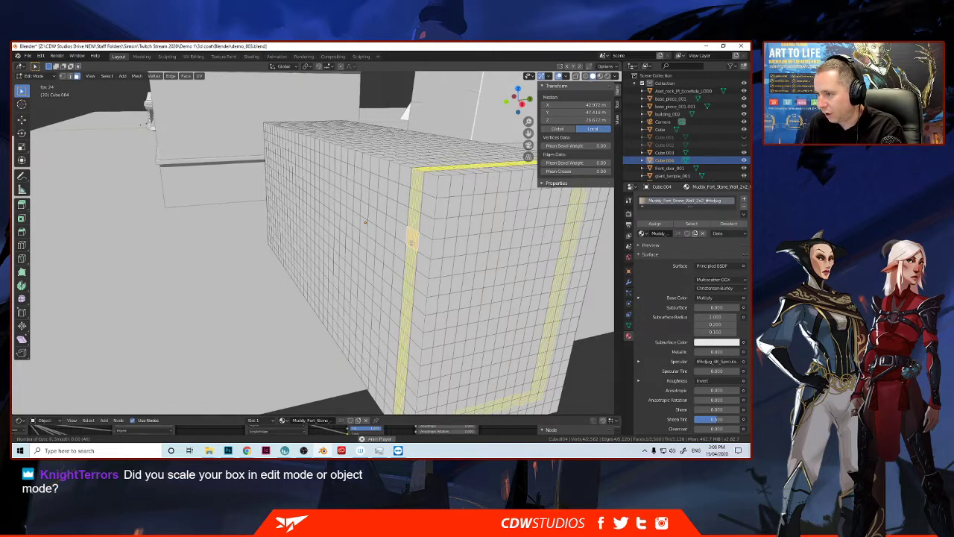
{"action": "right_click", "coordinate": [411, 243]}
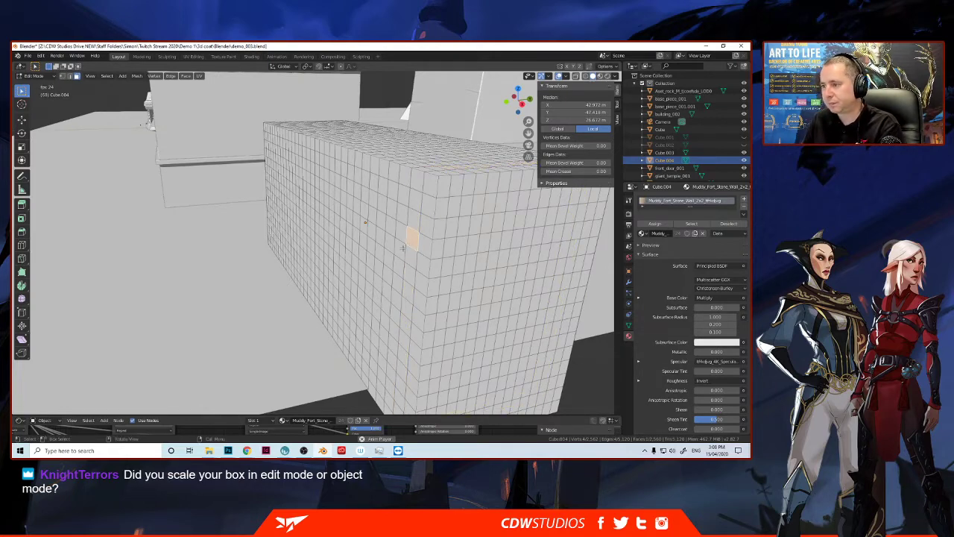
{"action": "middle_click_drag", "start_coordinate": [449, 256], "coordinate": [448, 322], "text": "shift"}
{"action": "scroll", "coordinate": [446, 314], "scroll_direction": "down", "scroll_amount": 5}
{"action": "middle_click_drag", "start_coordinate": [422, 254], "coordinate": [420, 304], "text": "shift"}
Step: Select alternating faces along the box's front top edge up to the corner
{"action": "left_click", "coordinate": [374, 349]}
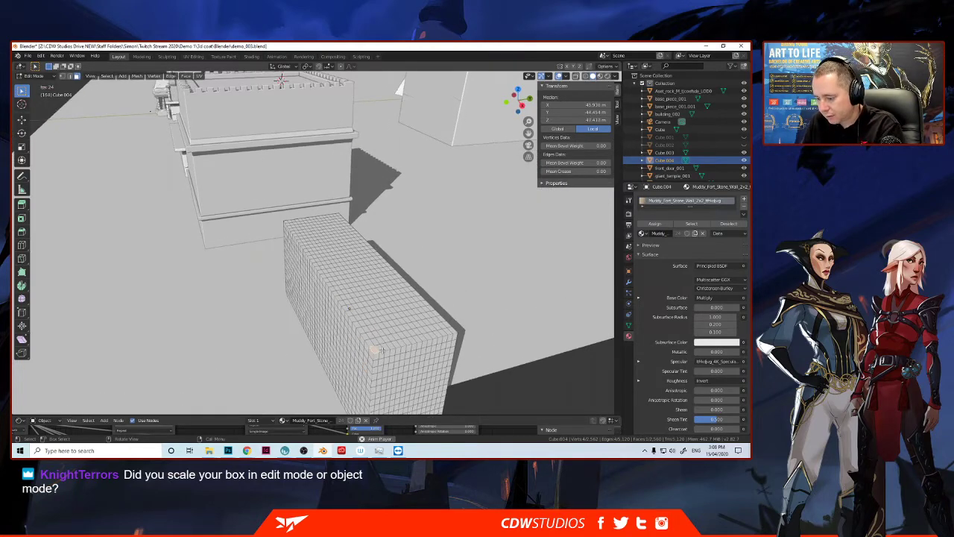
{"action": "left_click", "coordinate": [378, 347]}
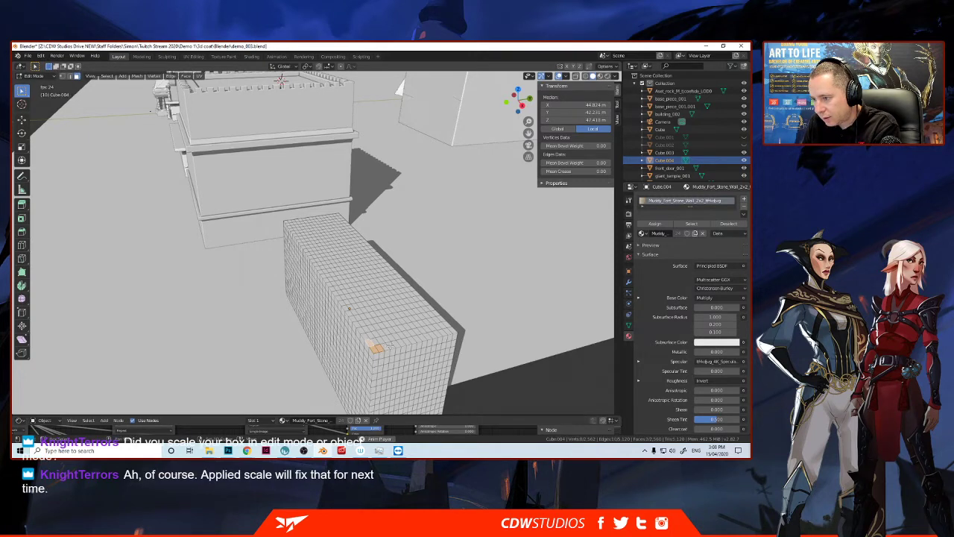
{"action": "left_click", "coordinate": [393, 344], "text": "shift"}
{"action": "left_click", "coordinate": [412, 342], "text": "shift"}
{"action": "left_click", "coordinate": [423, 339], "text": "shift"}
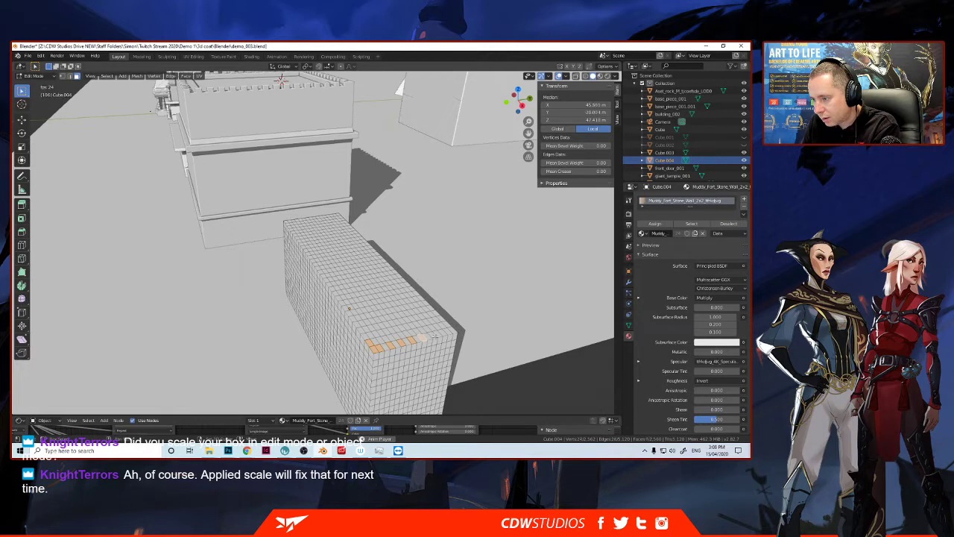
{"action": "left_click", "coordinate": [434, 336], "text": "shift"}
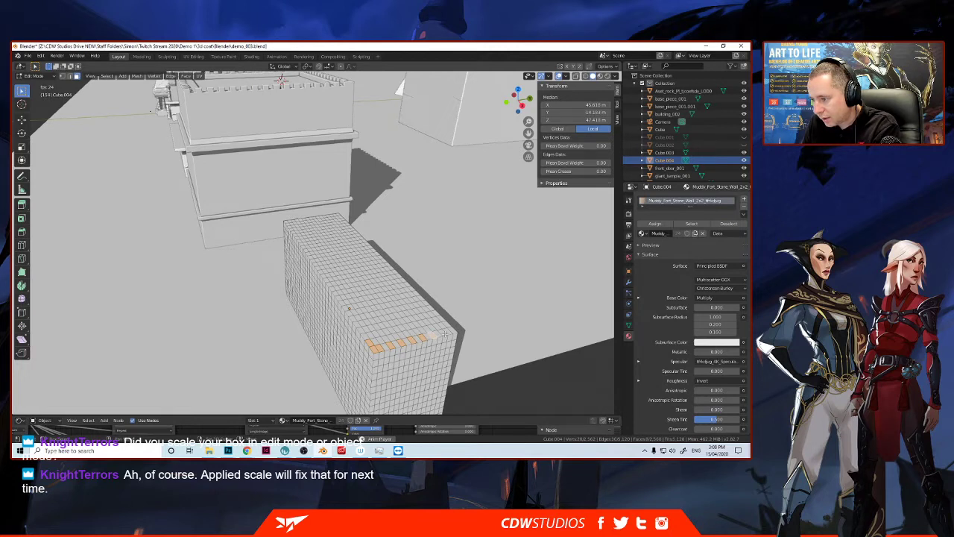
{"action": "left_click", "coordinate": [443, 334], "text": "shift"}
{"action": "left_click", "coordinate": [450, 331], "text": "shift"}
{"action": "left_click", "coordinate": [452, 329], "text": "shift"}
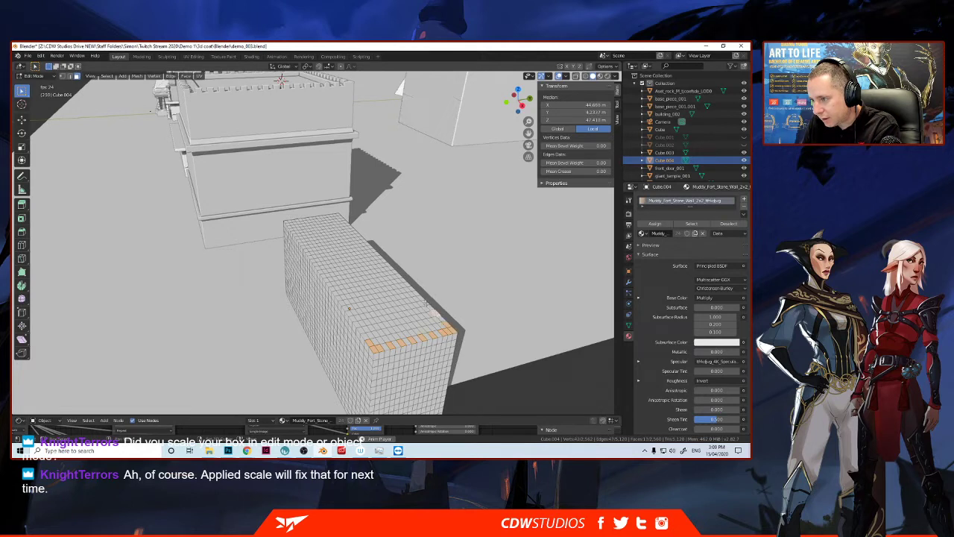
Step: Add alternating faces along the right and left top edges to complete the battlement pattern
{"action": "left_click", "coordinate": [426, 304], "text": "shift"}
{"action": "left_click", "coordinate": [416, 293], "text": "shift"}
{"action": "left_click", "coordinate": [406, 284], "text": "shift"}
{"action": "left_click", "coordinate": [397, 276], "text": "shift"}
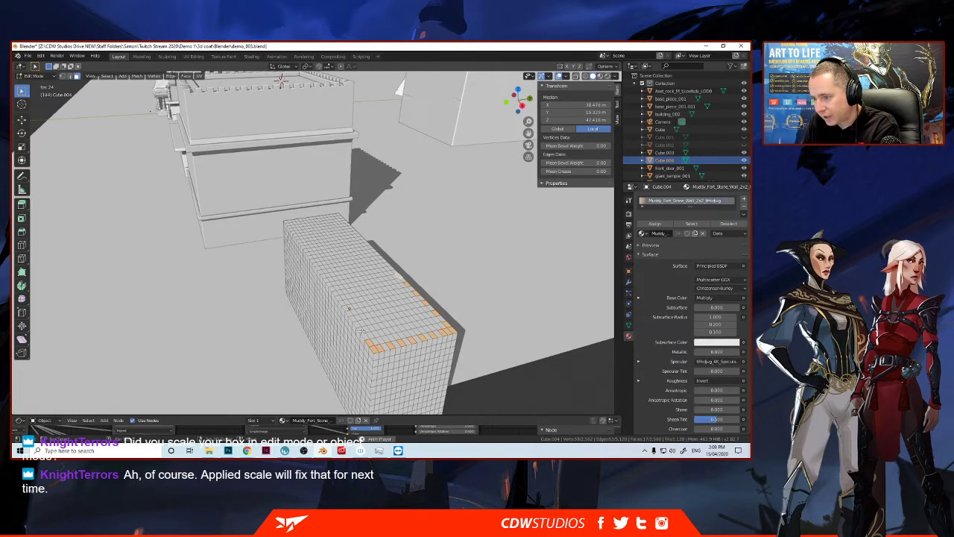
{"action": "left_click", "coordinate": [361, 331], "text": "shift"}
{"action": "left_click", "coordinate": [353, 320], "text": "shift"}
{"action": "left_click", "coordinate": [345, 307], "text": "shift"}
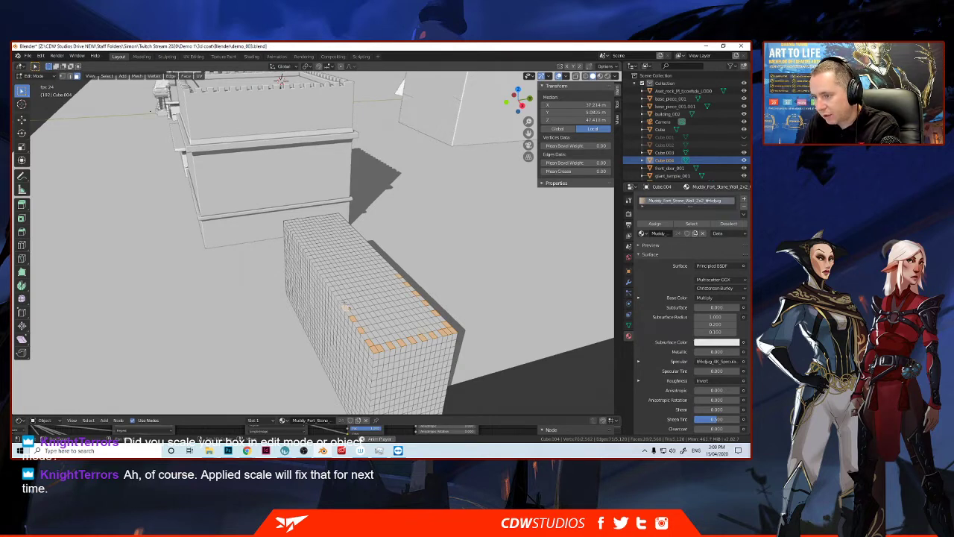
{"action": "left_click", "coordinate": [339, 298], "text": "shift"}
{"action": "left_click", "coordinate": [332, 288], "text": "shift"}
{"action": "left_click", "coordinate": [325, 279], "text": "shift"}
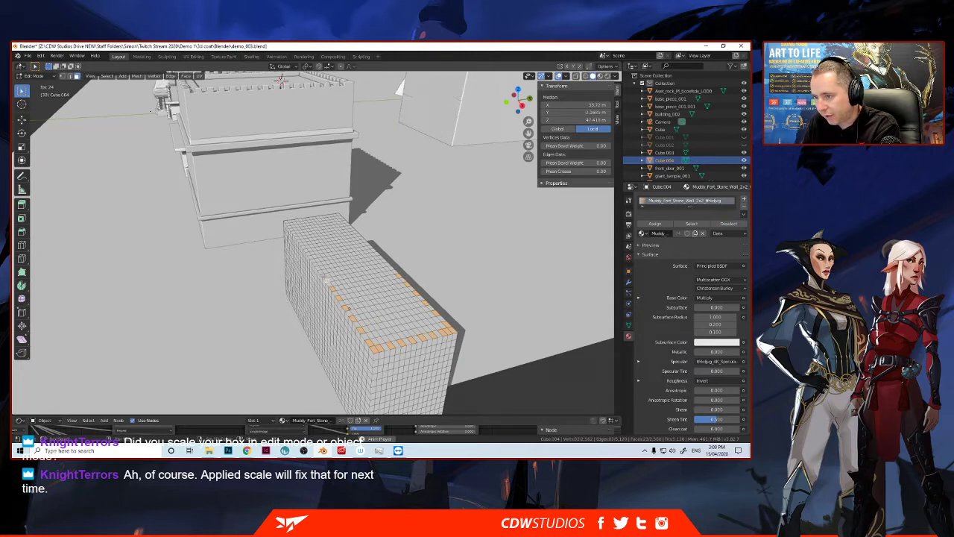
{"action": "left_click", "coordinate": [319, 270], "text": "shift"}
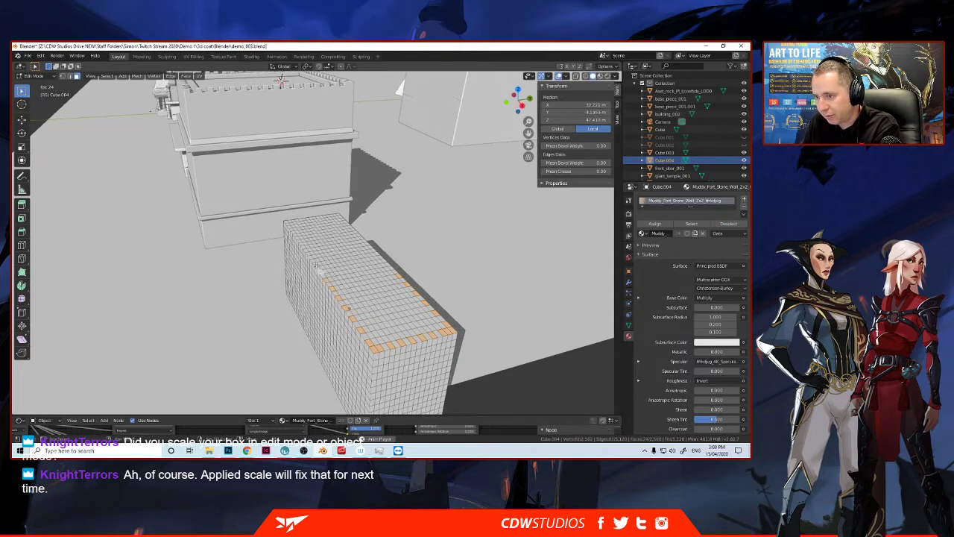
{"action": "left_click", "coordinate": [314, 262], "text": "shift"}
{"action": "scroll", "coordinate": [314, 269], "scroll_direction": "up", "scroll_amount": 3}
Step: Shift-select alternating faces along the near top edge of the wall block up to the corner
{"action": "left_click", "coordinate": [292, 299], "text": "shift"}
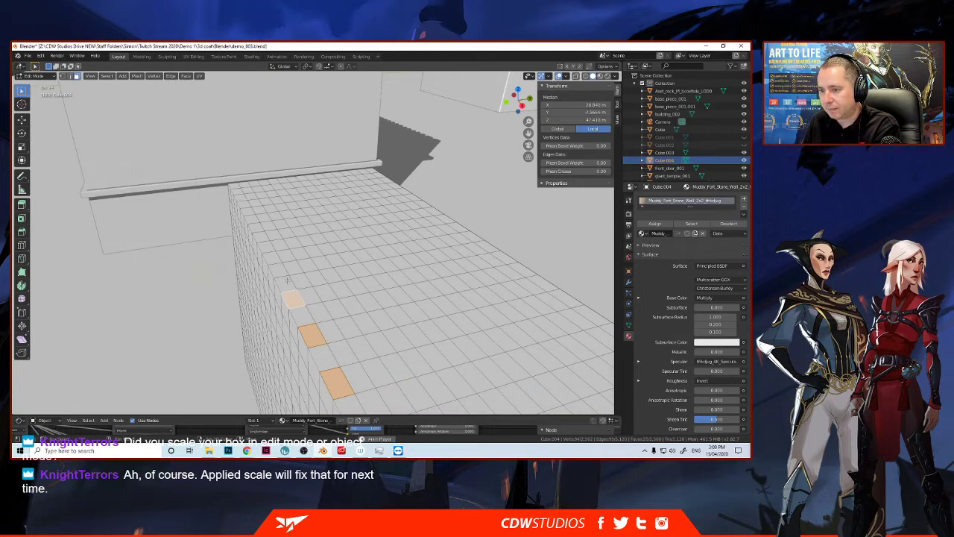
{"action": "left_click", "coordinate": [280, 270], "text": "shift"}
{"action": "left_click", "coordinate": [266, 247], "text": "shift"}
{"action": "left_click", "coordinate": [256, 227], "text": "shift"}
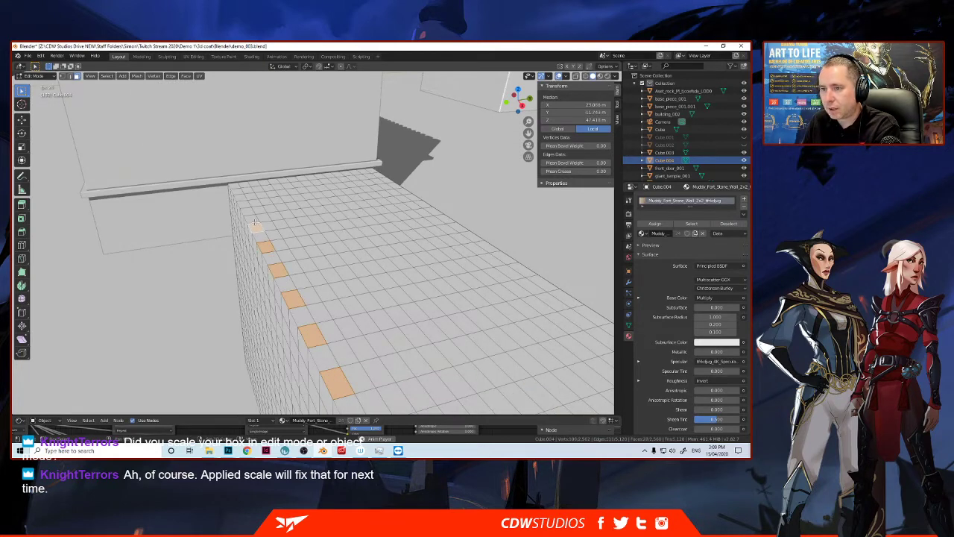
{"action": "left_click", "coordinate": [248, 209], "text": "shift"}
{"action": "left_click", "coordinate": [241, 196], "text": "shift"}
{"action": "left_click", "coordinate": [236, 187], "text": "shift"}
{"action": "left_click", "coordinate": [243, 184], "text": "shift"}
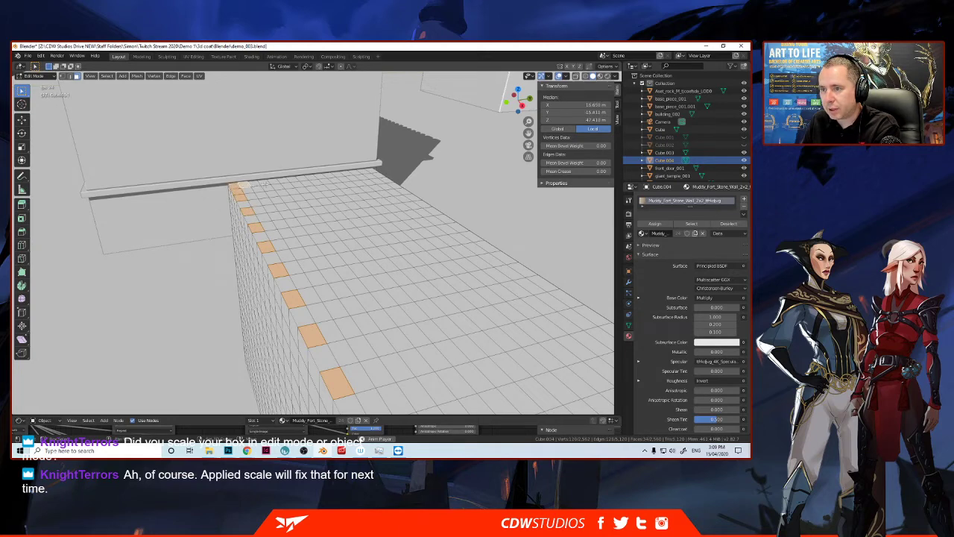
Step: Continue the alternating face pattern along the far top edge, redoing two misplaced picks
{"action": "left_click", "coordinate": [265, 184], "text": "shift"}
{"action": "left_click", "coordinate": [285, 181], "text": "shift"}
{"action": "left_click", "coordinate": [302, 179], "text": "shift"}
{"action": "left_click", "coordinate": [320, 177], "text": "shift"}
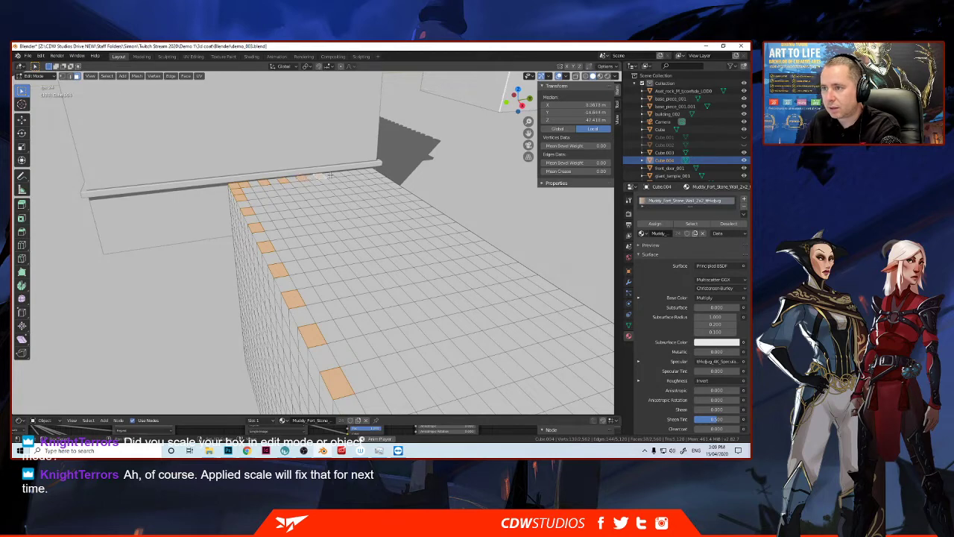
{"action": "left_click", "coordinate": [338, 175], "text": "shift"}
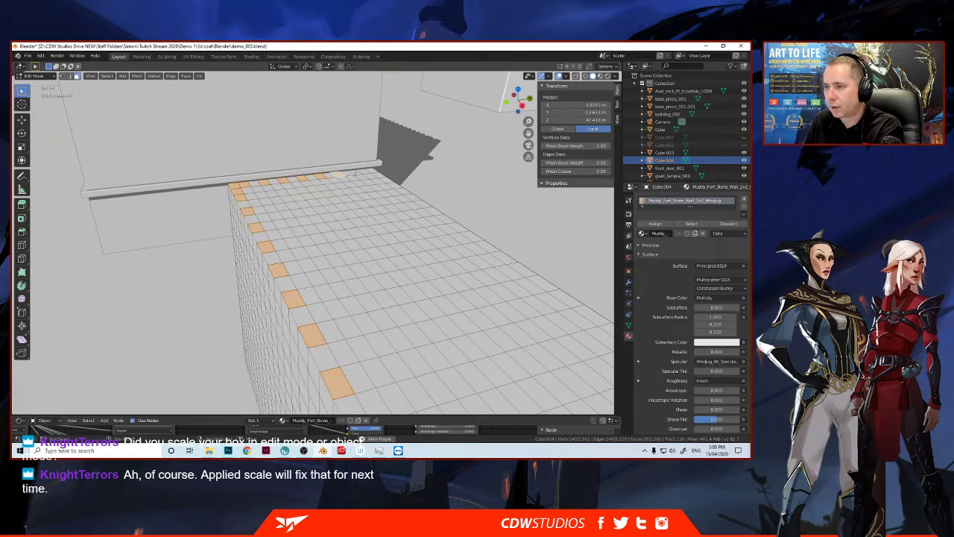
{"action": "left_click", "coordinate": [357, 173], "text": "shift"}
{"action": "left_click", "coordinate": [371, 171], "text": "shift"}
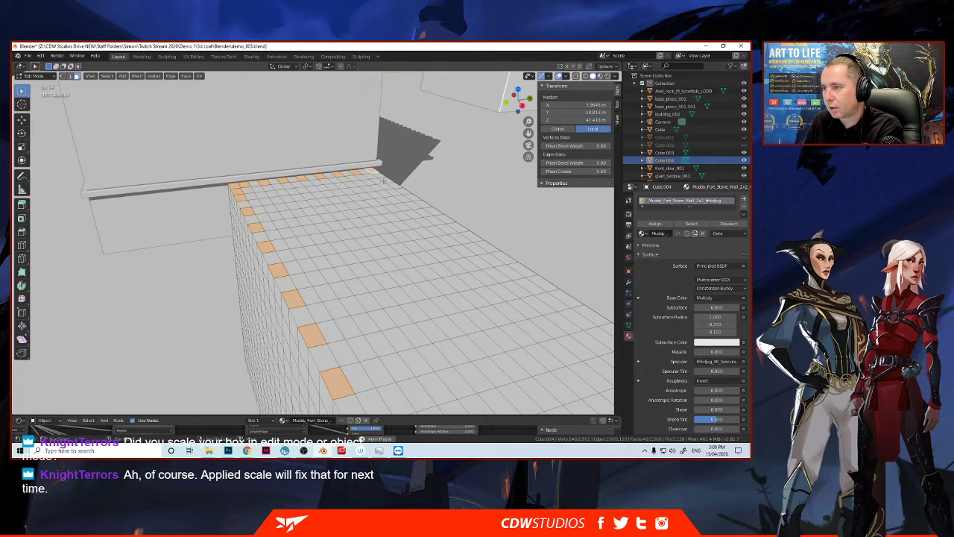
{"action": "key", "text": "ctrl+z"}
{"action": "key", "text": "ctrl+z"}
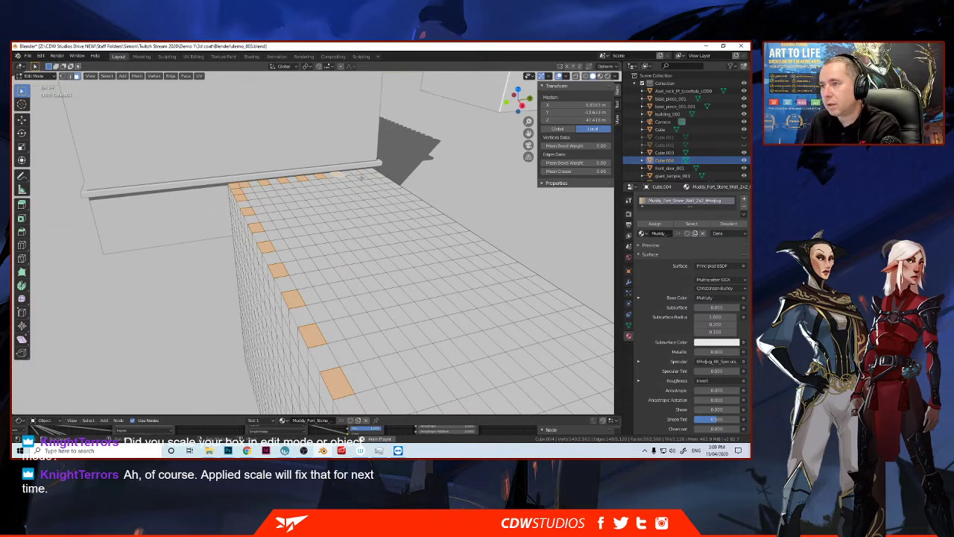
{"action": "left_click", "coordinate": [361, 173], "text": "shift"}
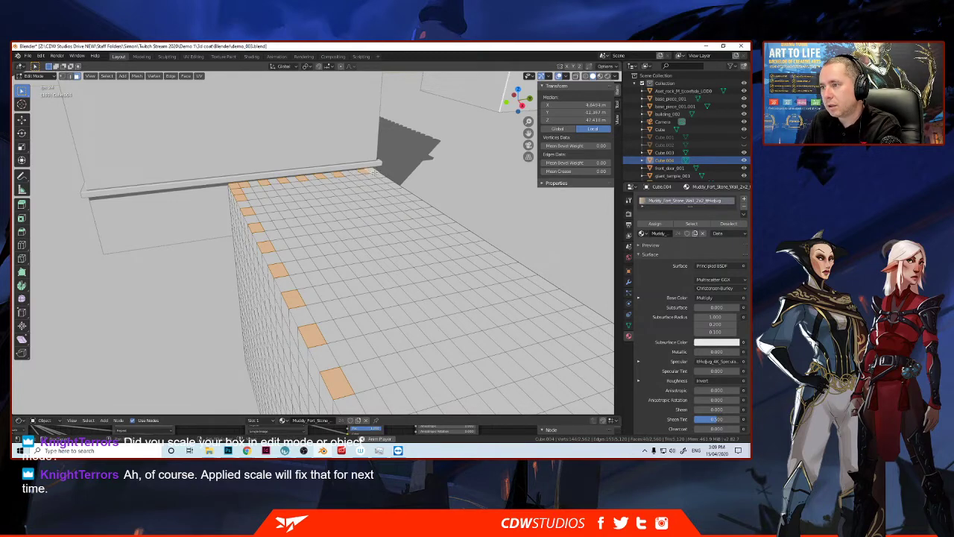
{"action": "left_click", "coordinate": [371, 172], "text": "shift"}
{"action": "left_click", "coordinate": [347, 173], "text": "shift"}
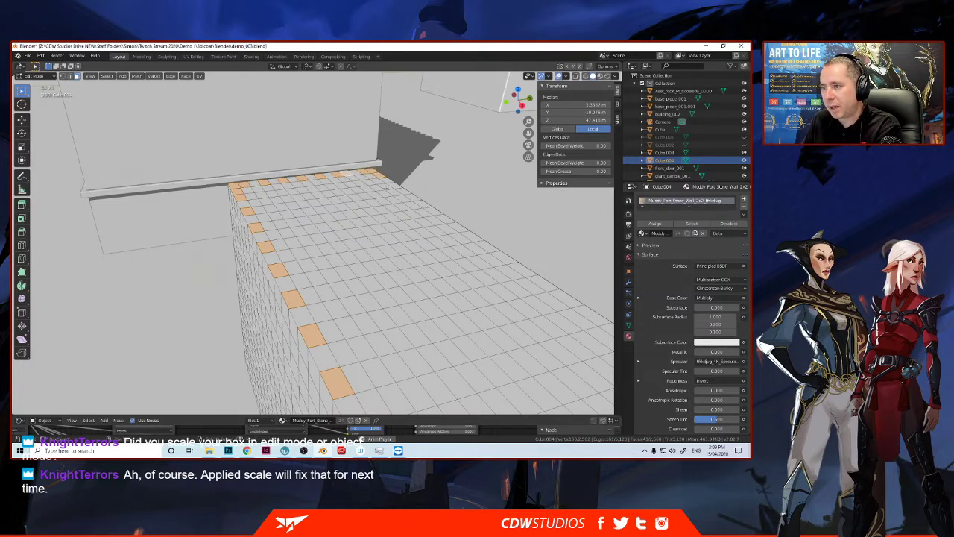
Step: Finish the alternating rim faces around the far end and along the remaining long side
{"action": "left_click", "coordinate": [393, 186], "text": "shift"}
{"action": "left_click", "coordinate": [413, 199], "text": "shift"}
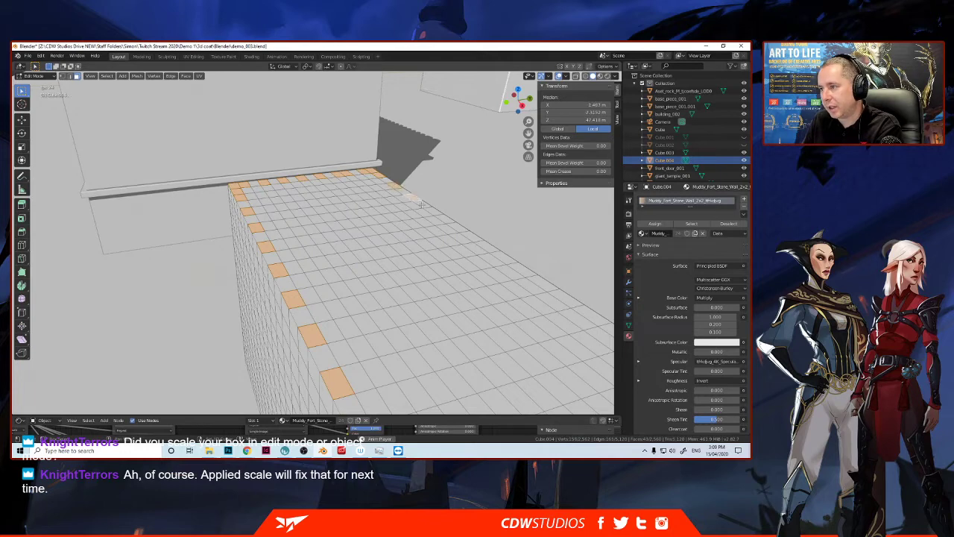
{"action": "left_click", "coordinate": [434, 210], "text": "shift"}
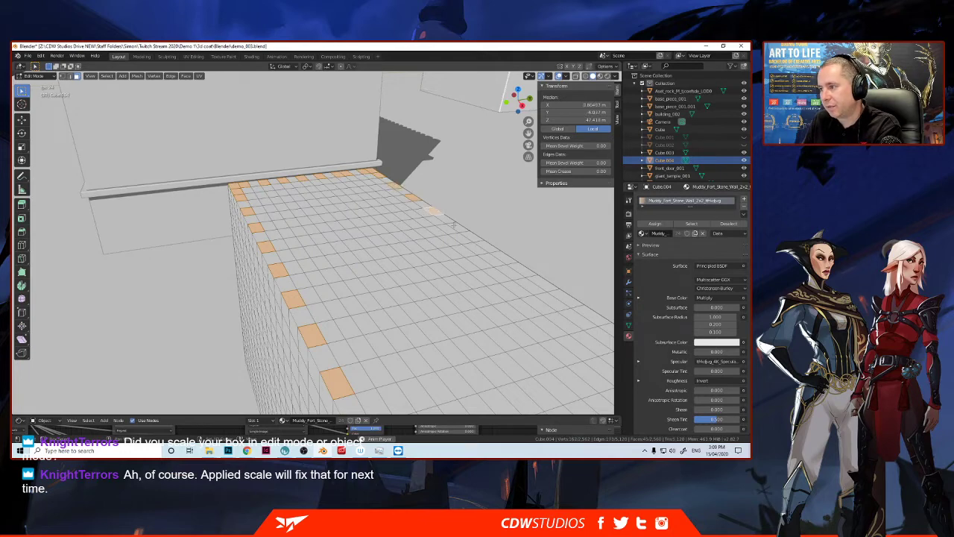
{"action": "left_click", "coordinate": [491, 253], "text": "shift"}
{"action": "scroll", "coordinate": [486, 274], "scroll_direction": "down", "scroll_amount": 3}
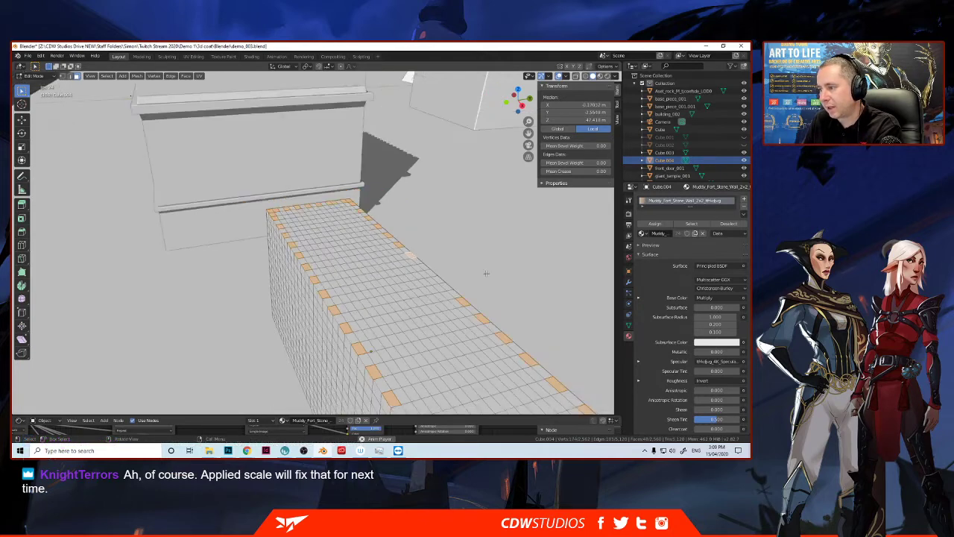
{"action": "left_click", "coordinate": [424, 267], "text": "shift"}
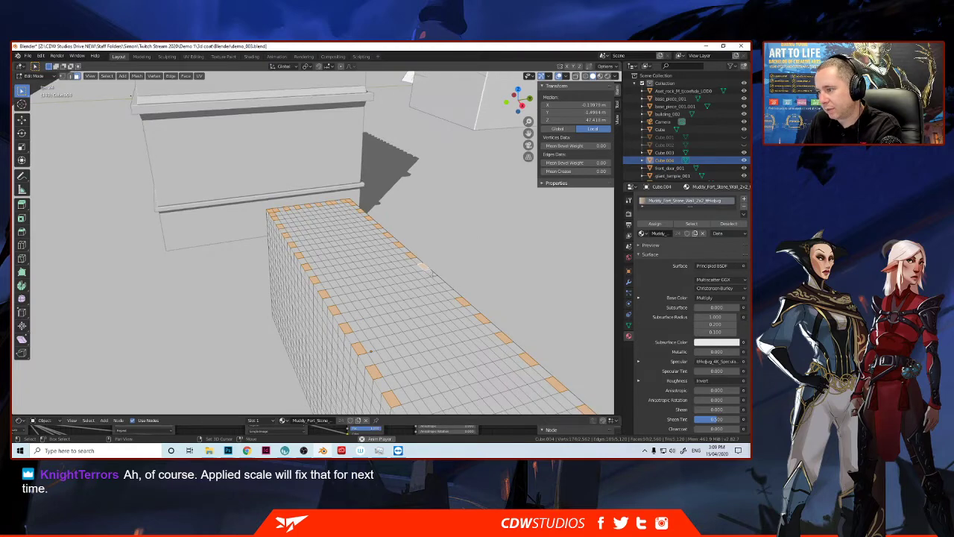
{"action": "left_click", "coordinate": [438, 280], "text": "shift"}
{"action": "left_click", "coordinate": [446, 286], "text": "shift"}
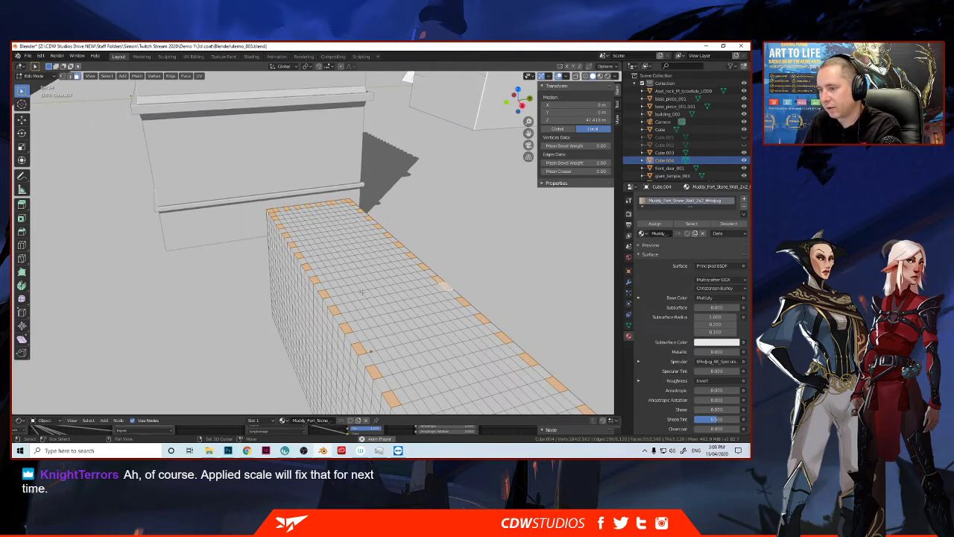
{"action": "scroll", "coordinate": [362, 292], "scroll_direction": "down", "scroll_amount": 5}
{"action": "scroll", "coordinate": [346, 311], "scroll_direction": "up", "scroll_amount": 2}
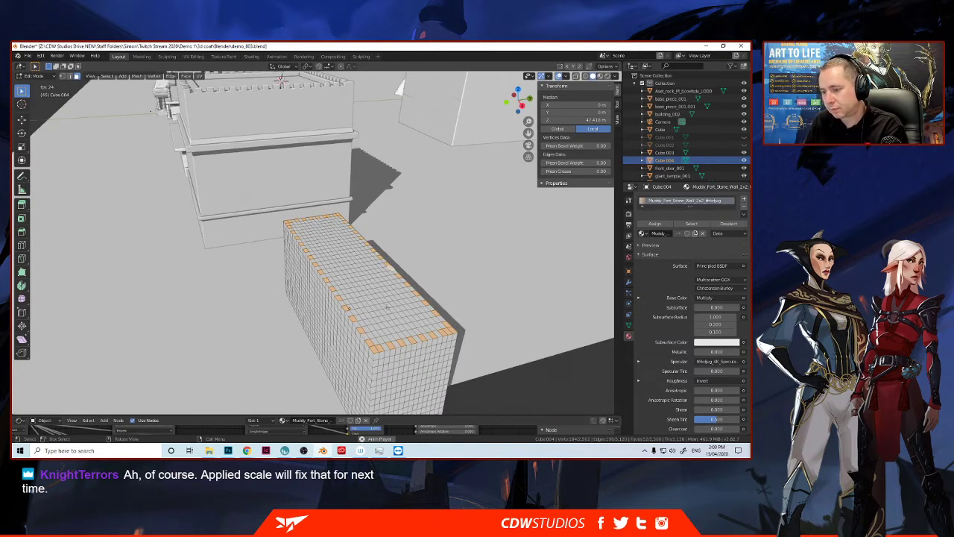
Step: Extrude the alternating rim faces upward into battlement merlons, then orbit to inspect them
{"action": "key", "text": "e"}
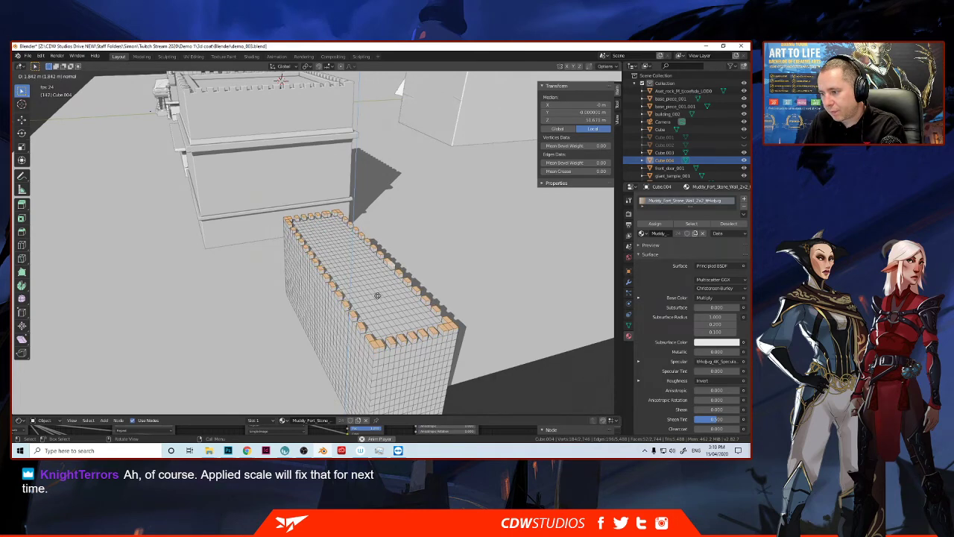
{"action": "left_click", "coordinate": [377, 294]}
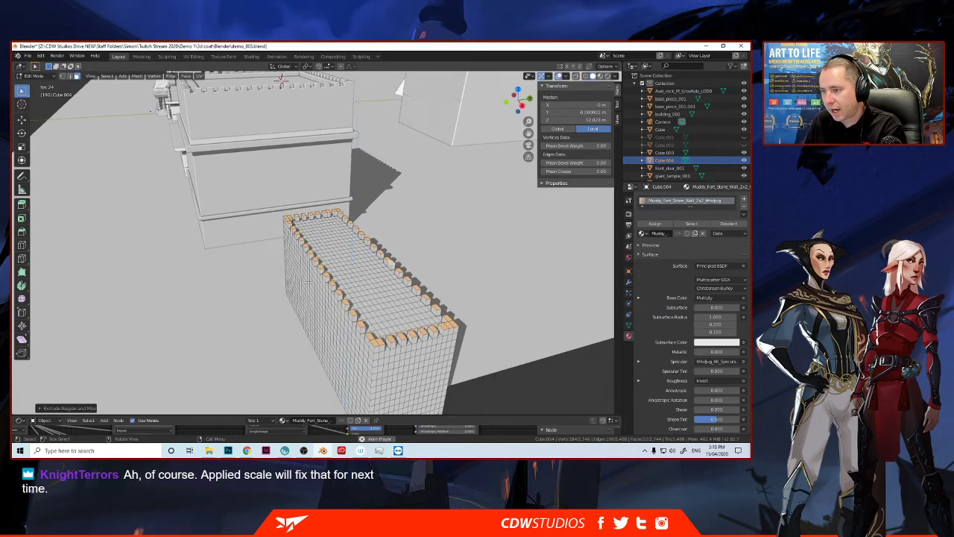
{"action": "middle_click_drag", "start_coordinate": [378, 294], "coordinate": [423, 128]}
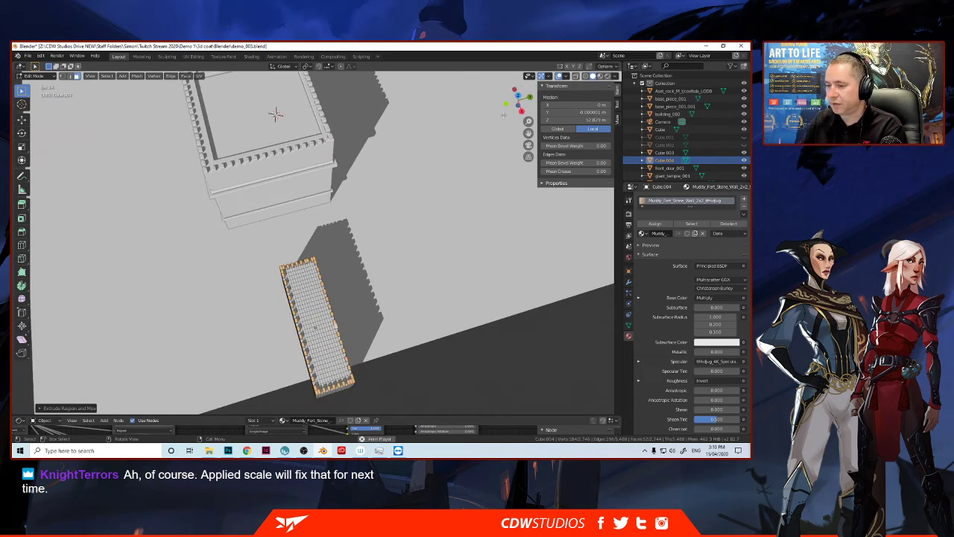
{"action": "key", "text": "KP_1"}
{"action": "key", "text": "KP_3"}
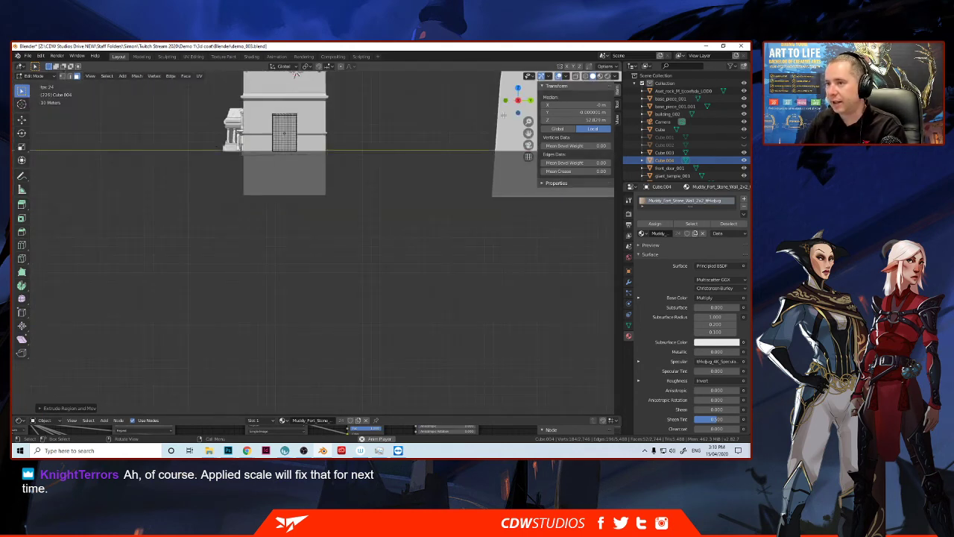
{"action": "key", "text": "KP_5"}
{"action": "scroll", "coordinate": [504, 114], "scroll_direction": "up", "scroll_amount": 1}
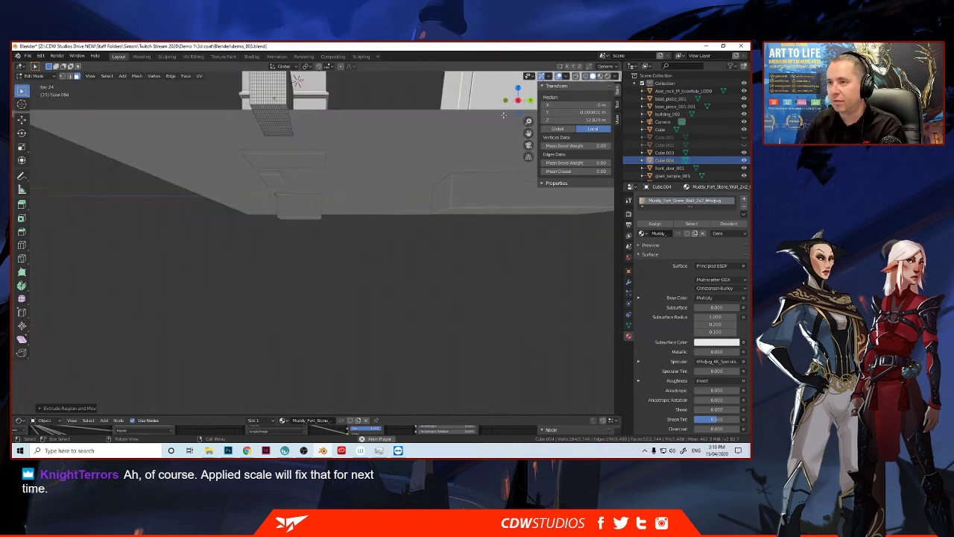
{"action": "key", "text": "KP_7"}
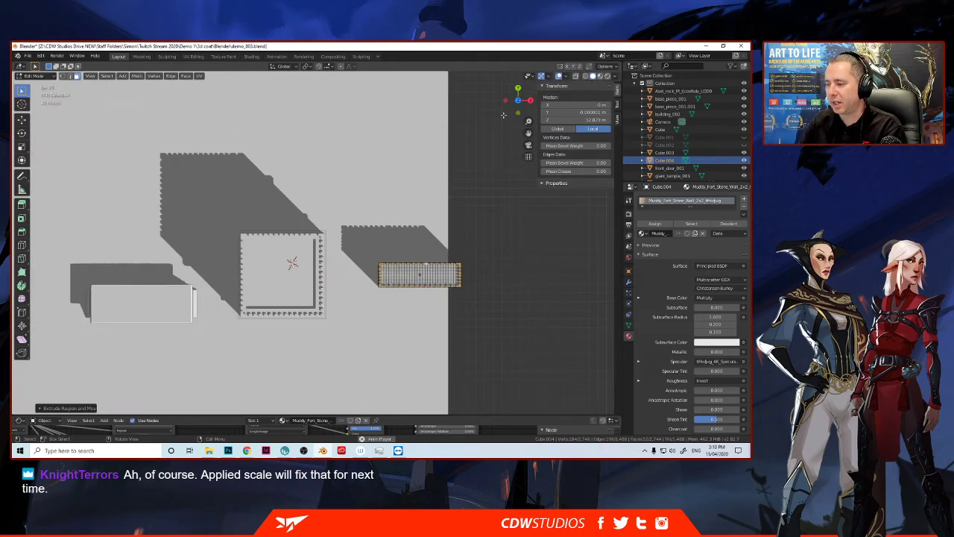
{"action": "key", "text": "KP_8"}
{"action": "key", "text": "KP_9"}
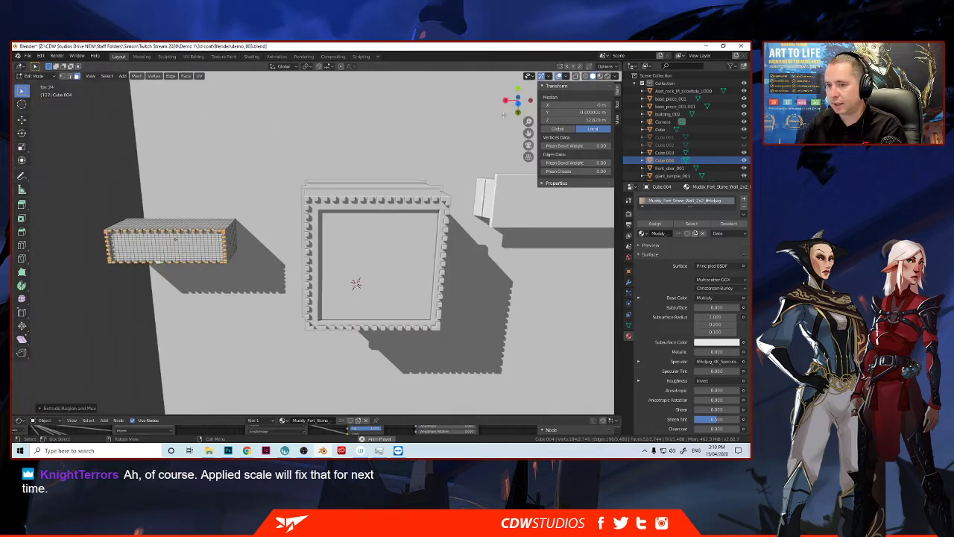
{"action": "key", "text": "KP_7"}
{"action": "scroll", "coordinate": [503, 114], "scroll_direction": "up", "scroll_amount": 4}
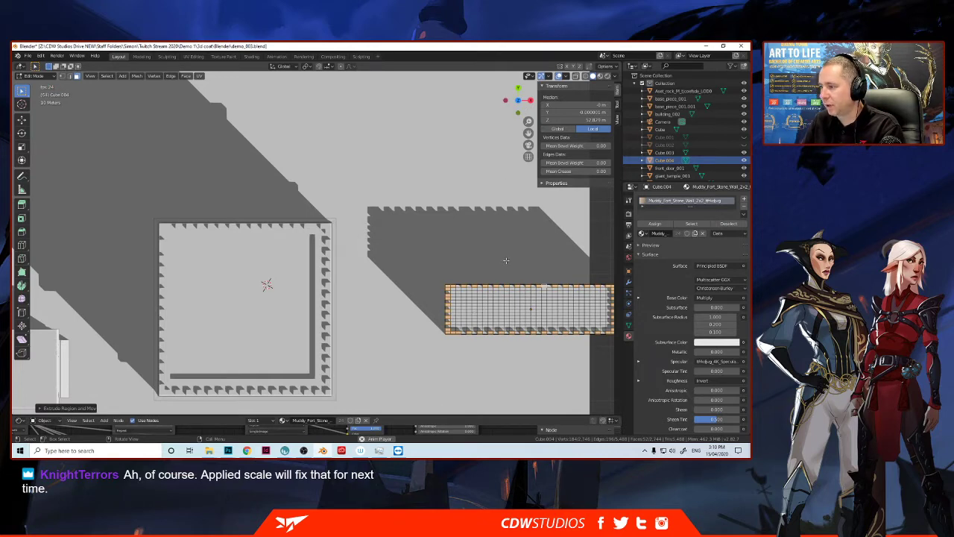
{"action": "middle_click_drag", "start_coordinate": [506, 259], "coordinate": [439, 206]}
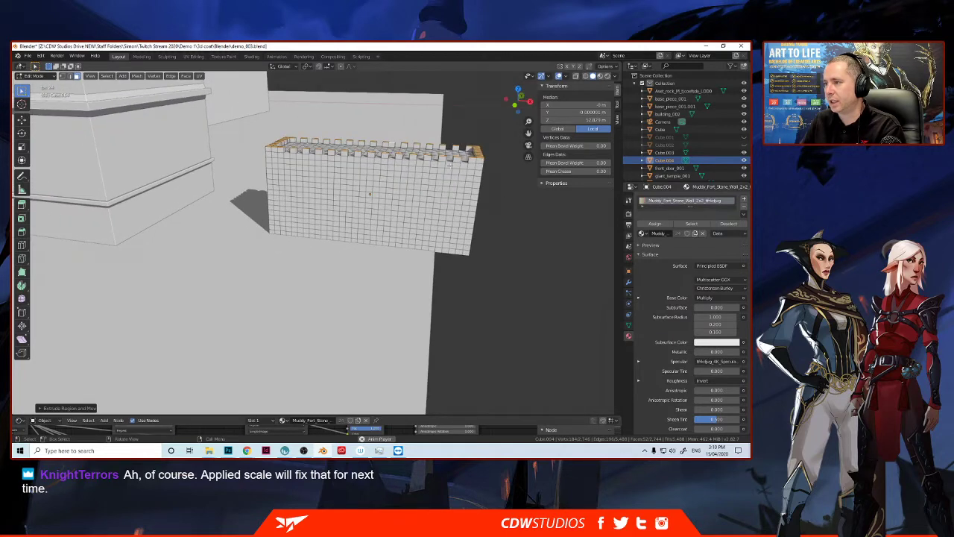
{"action": "middle_click_drag", "start_coordinate": [451, 165], "coordinate": [468, 87]}
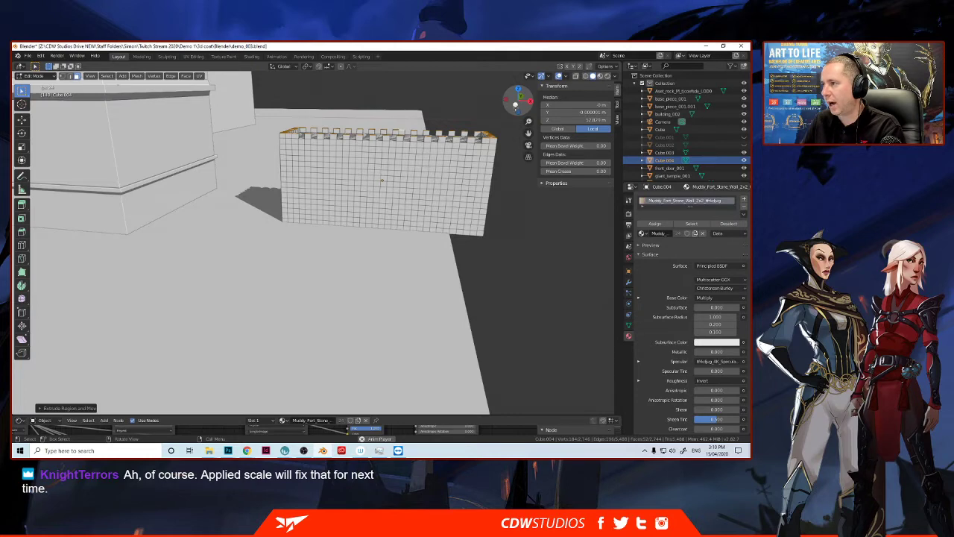
{"action": "left_click", "coordinate": [515, 105]}
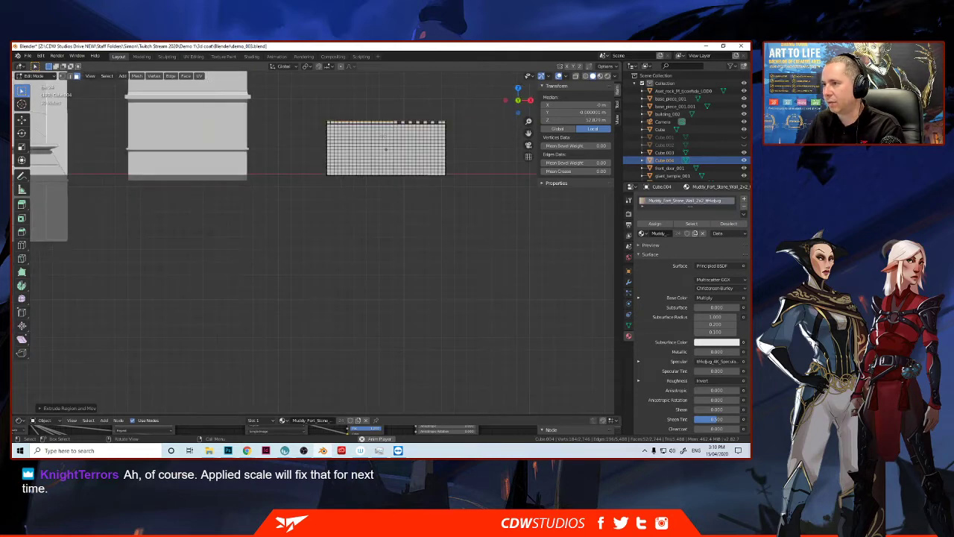
{"action": "middle_click_drag", "start_coordinate": [395, 137], "coordinate": [375, 211]}
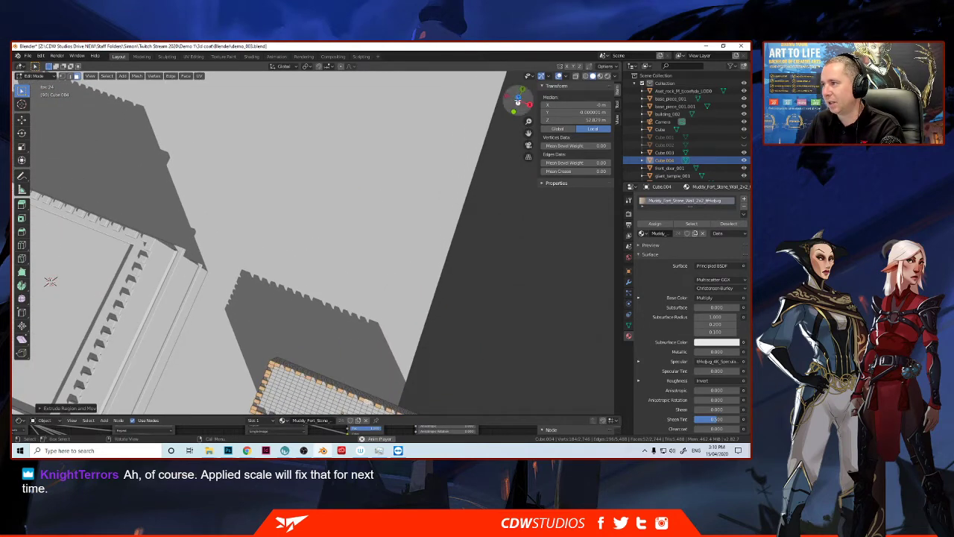
{"action": "left_click", "coordinate": [519, 98]}
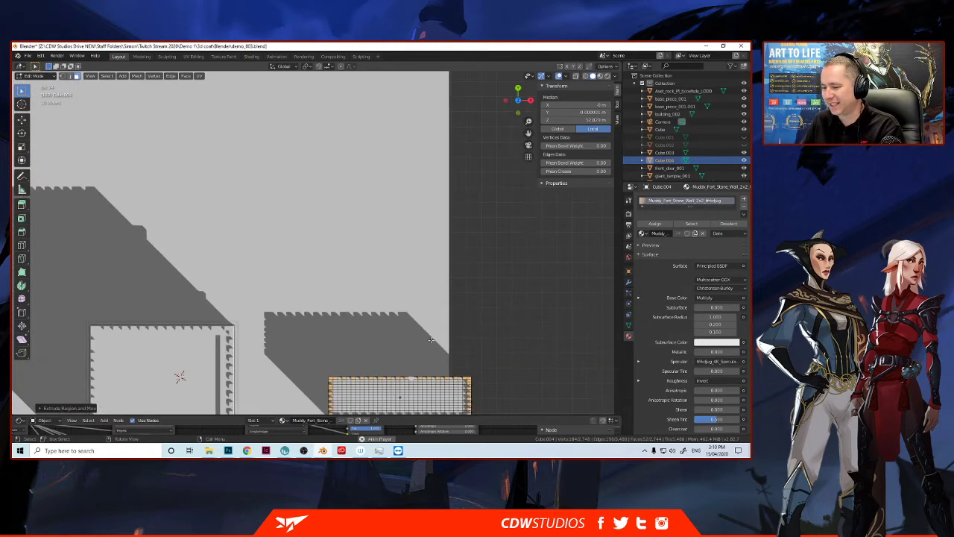
{"action": "scroll", "coordinate": [386, 296], "scroll_direction": "up", "scroll_amount": 3}
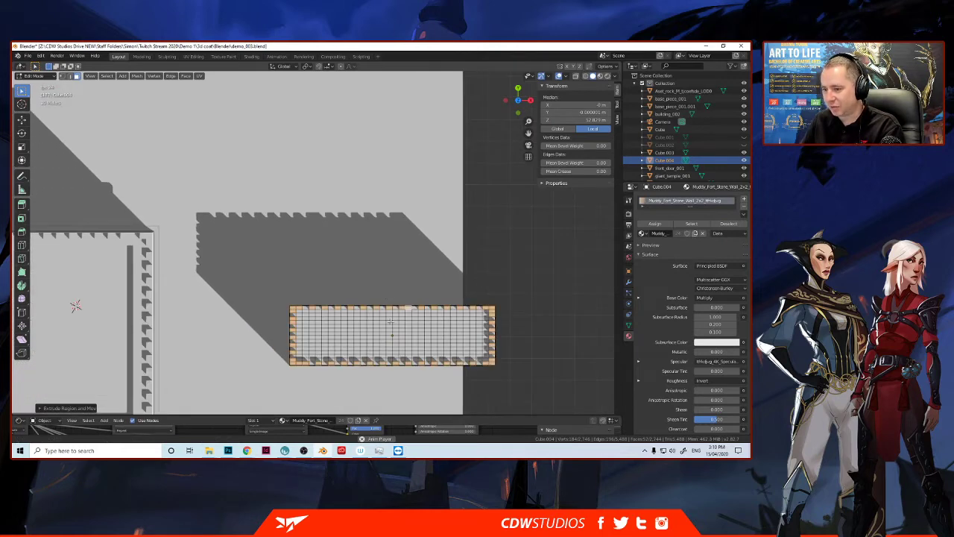
{"action": "middle_click_drag", "start_coordinate": [390, 320], "coordinate": [357, 247], "text": "shift"}
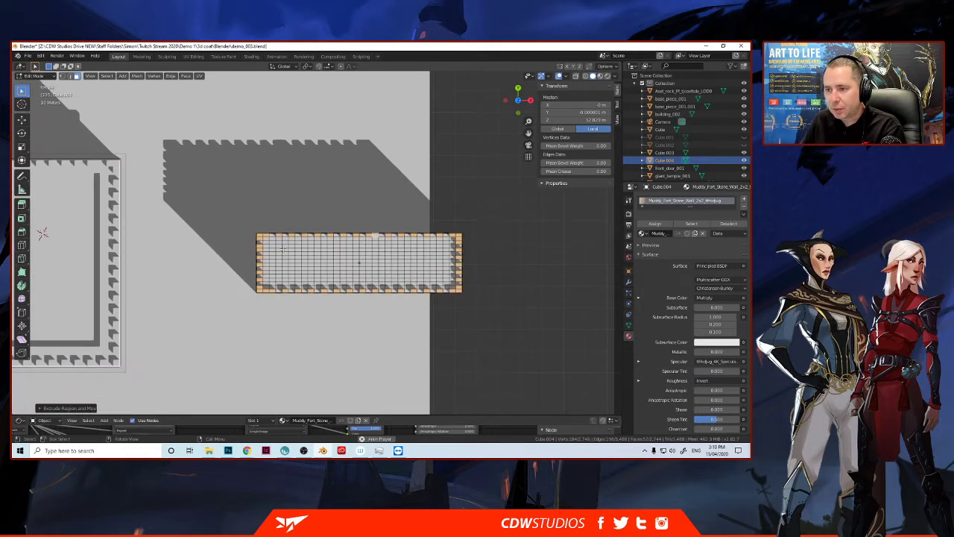
Step: Box-select the inner top faces and extrude them downward into a sunken walkway, checking it in Object Mode
{"action": "key", "text": "alt+a"}
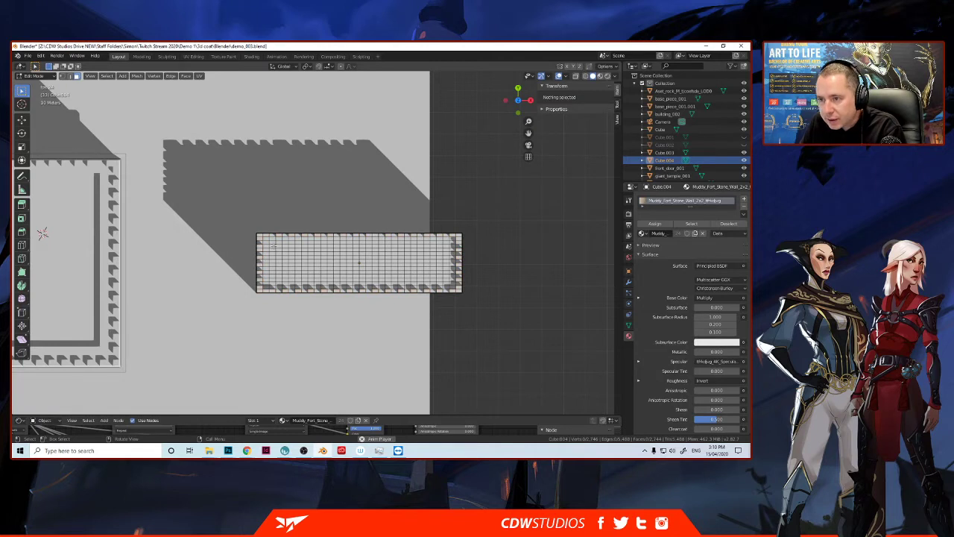
{"action": "left_click_drag", "start_coordinate": [271, 243], "coordinate": [446, 280]}
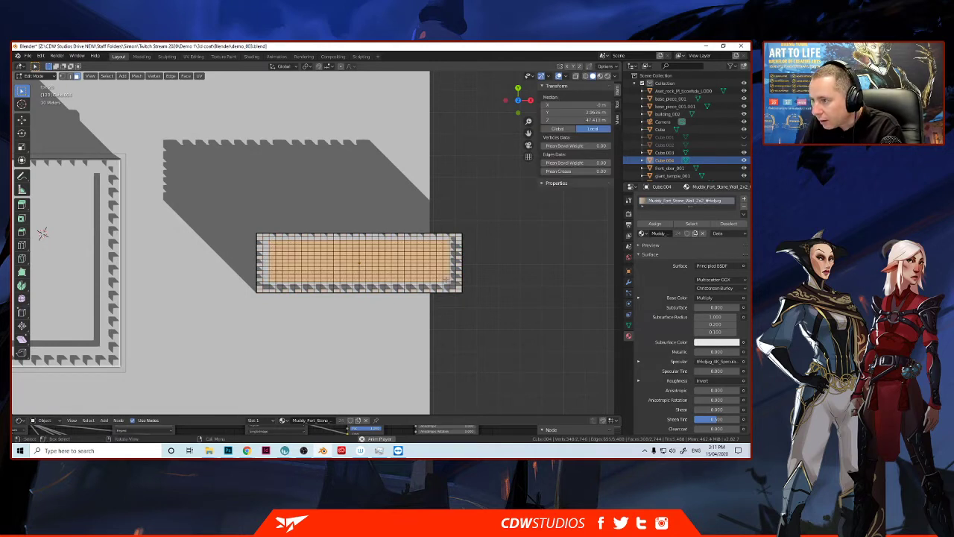
{"action": "middle_click_drag", "start_coordinate": [316, 260], "coordinate": [341, 204]}
{"action": "key", "text": "e"}
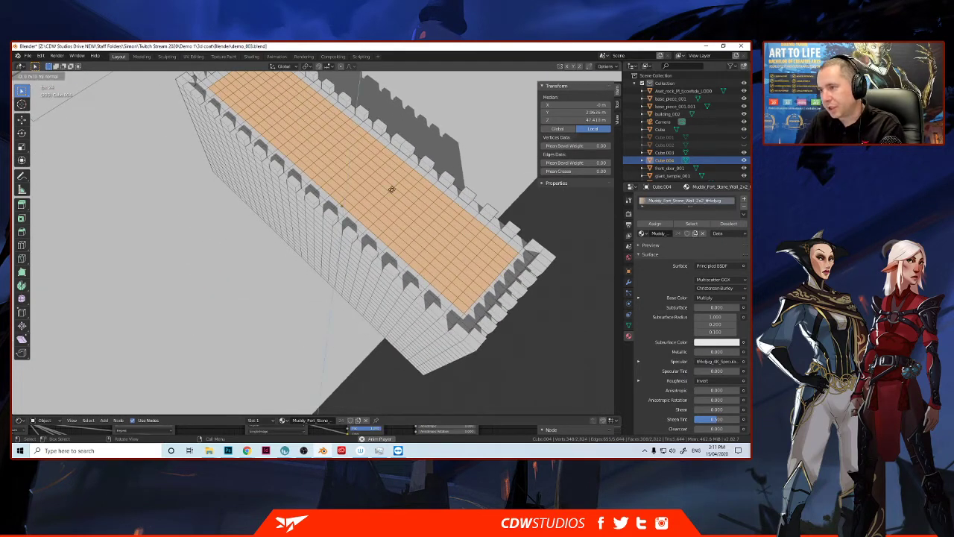
{"action": "left_click", "coordinate": [391, 195]}
{"action": "scroll", "coordinate": [376, 238], "scroll_direction": "down", "scroll_amount": 4}
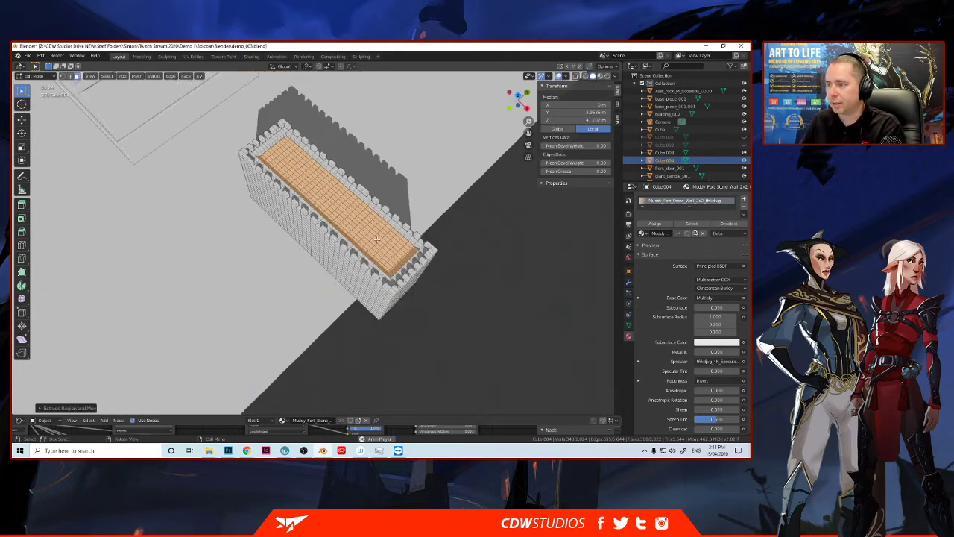
{"action": "key", "text": "Tab"}
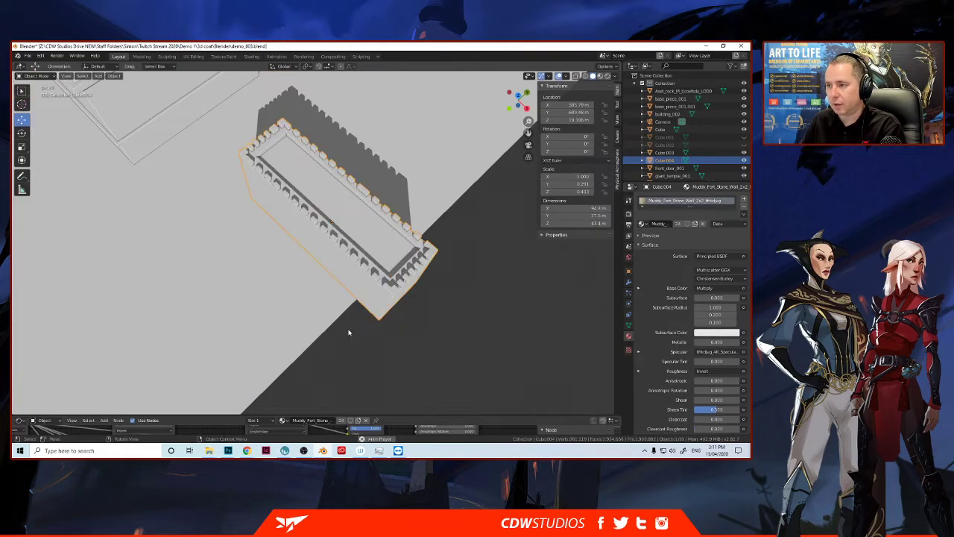
{"action": "middle_click_drag", "start_coordinate": [347, 337], "coordinate": [313, 254]}
{"action": "scroll", "coordinate": [313, 254], "scroll_direction": "up", "scroll_amount": 3}
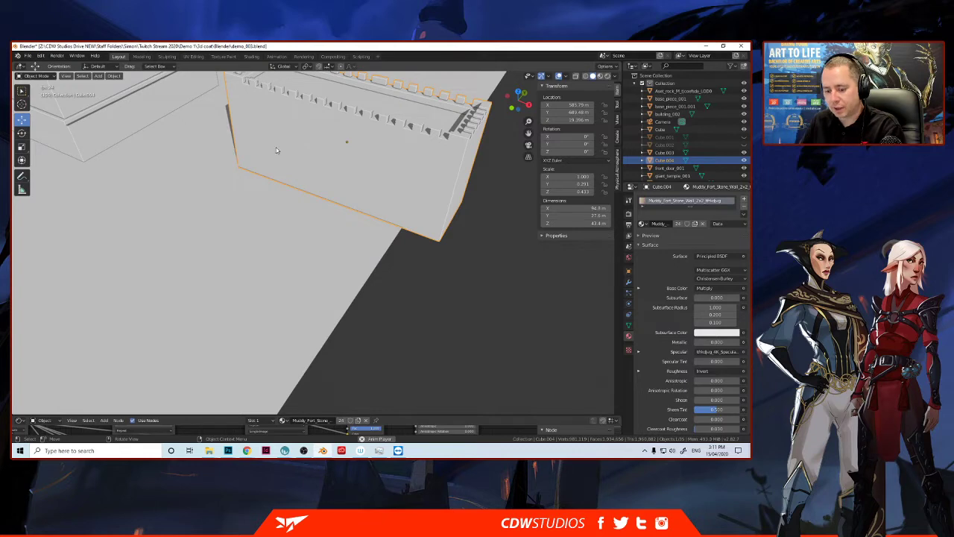
{"action": "key", "text": "Tab"}
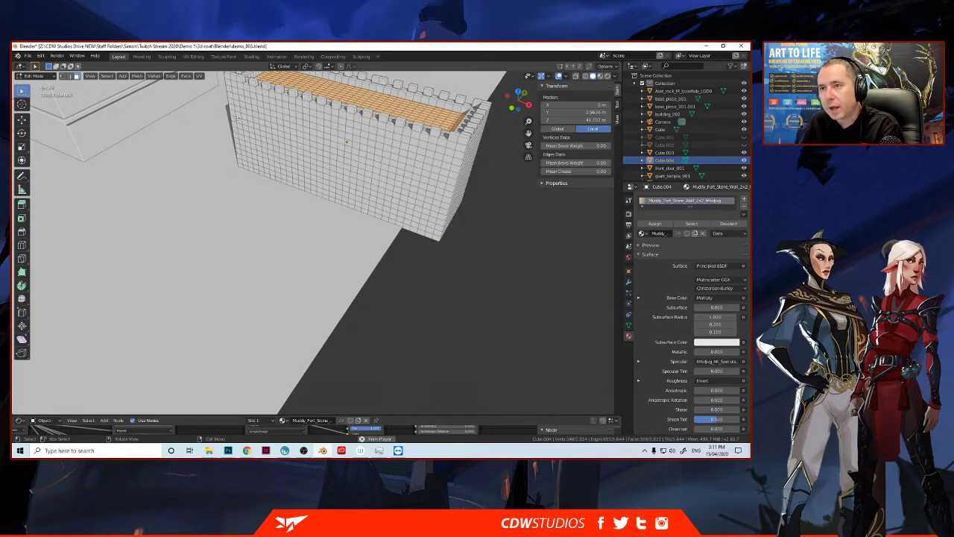
Step: Alt+click face loops on the wall until the horizontal ring around its middle is selected
{"action": "left_click", "coordinate": [233, 114]}
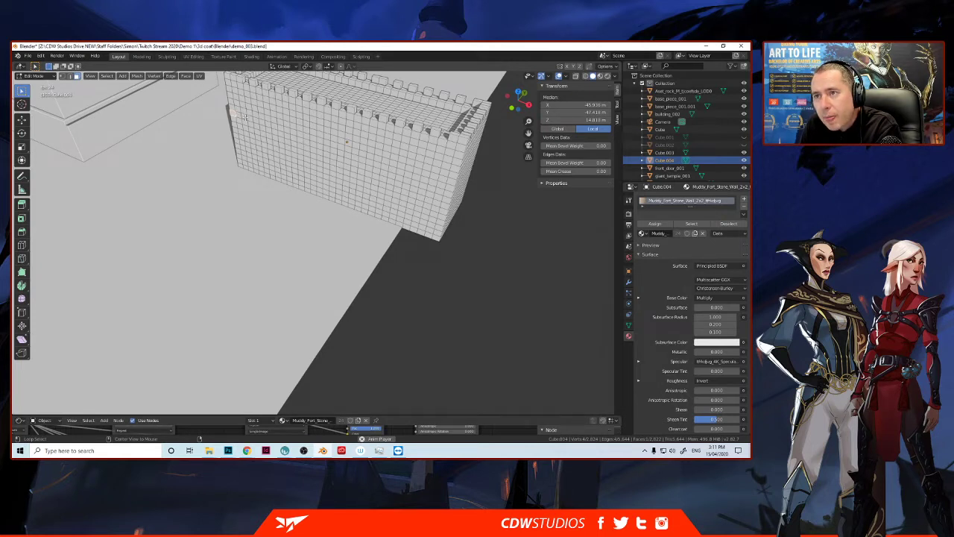
{"action": "left_click", "coordinate": [249, 117], "text": "alt"}
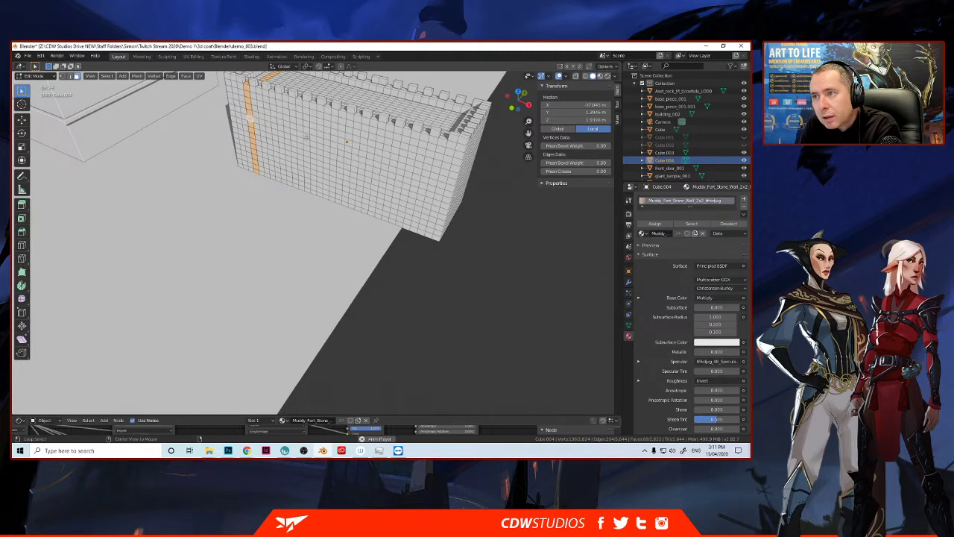
{"action": "left_click", "coordinate": [306, 136], "text": "alt"}
{"action": "left_click", "coordinate": [310, 138], "text": "alt"}
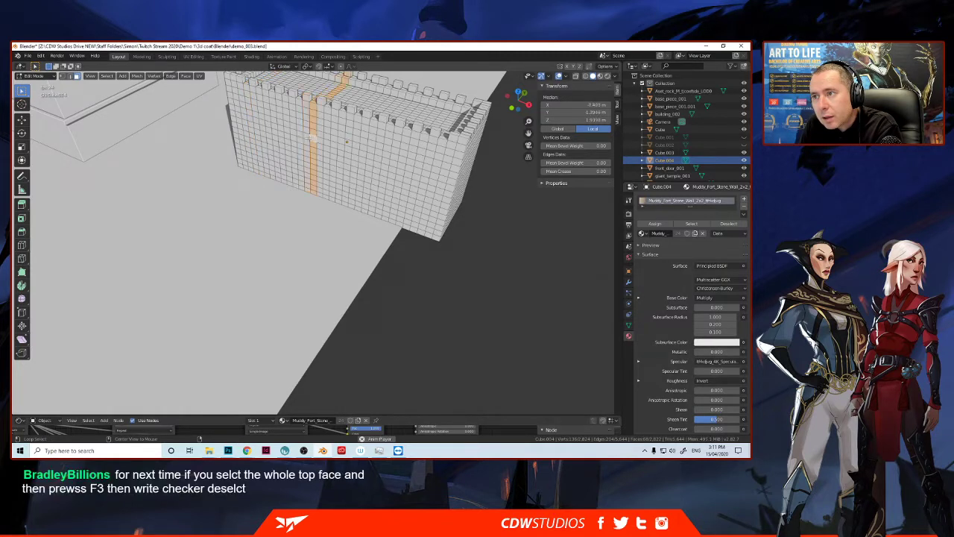
{"action": "left_click", "coordinate": [308, 139], "text": "alt"}
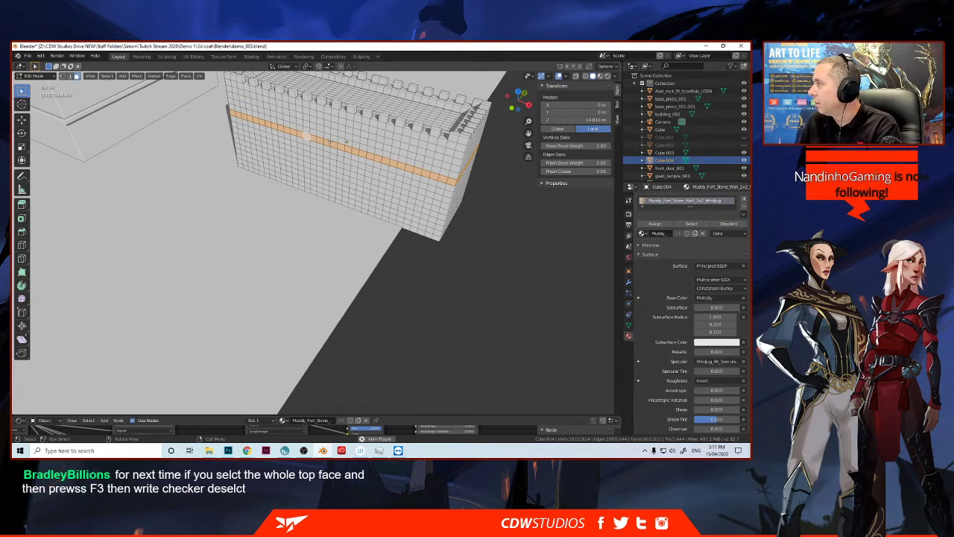
Step: Inset the face ring, then extrude it in place and scale it outward into a protruding band
{"action": "key", "text": "i"}
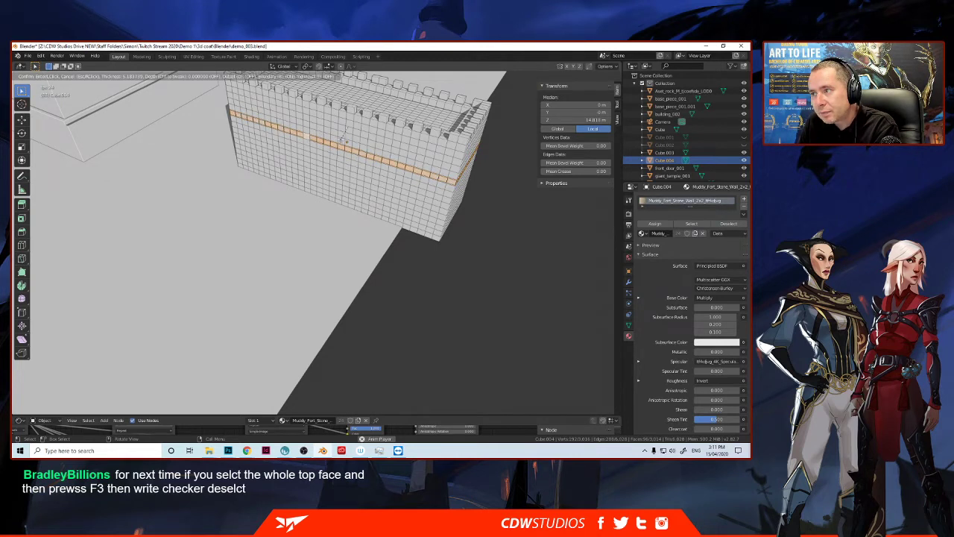
{"action": "left_click", "coordinate": [344, 139]}
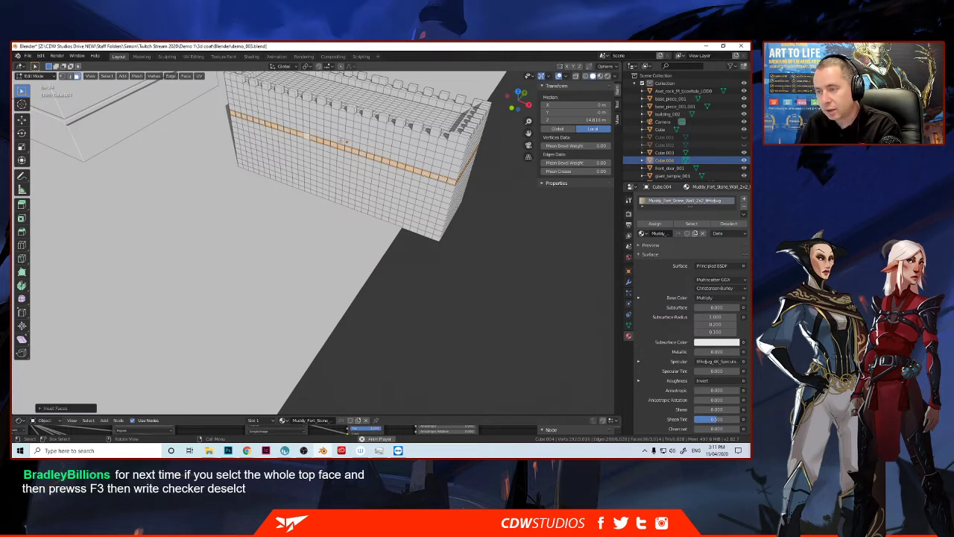
{"action": "key", "text": "s"}
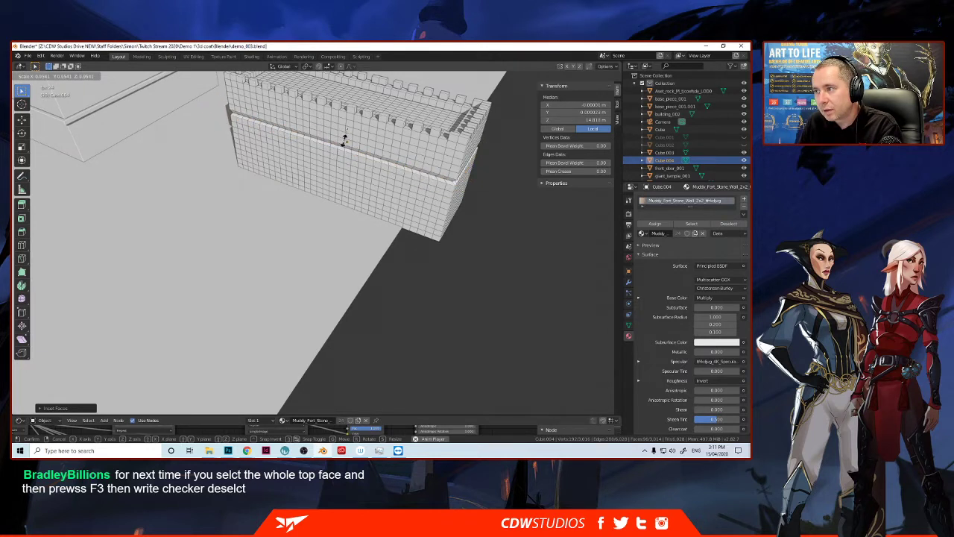
{"action": "key", "text": "Escape"}
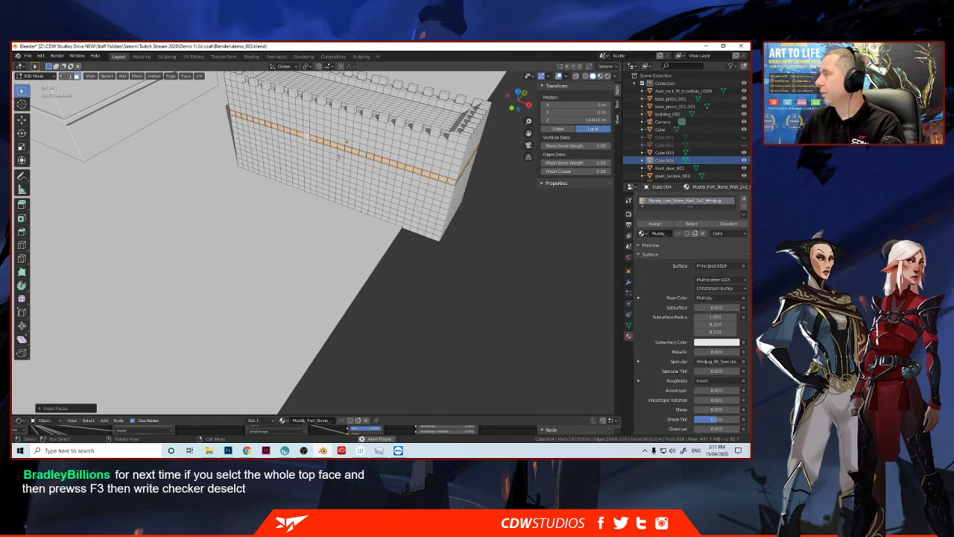
{"action": "key", "text": "e"}
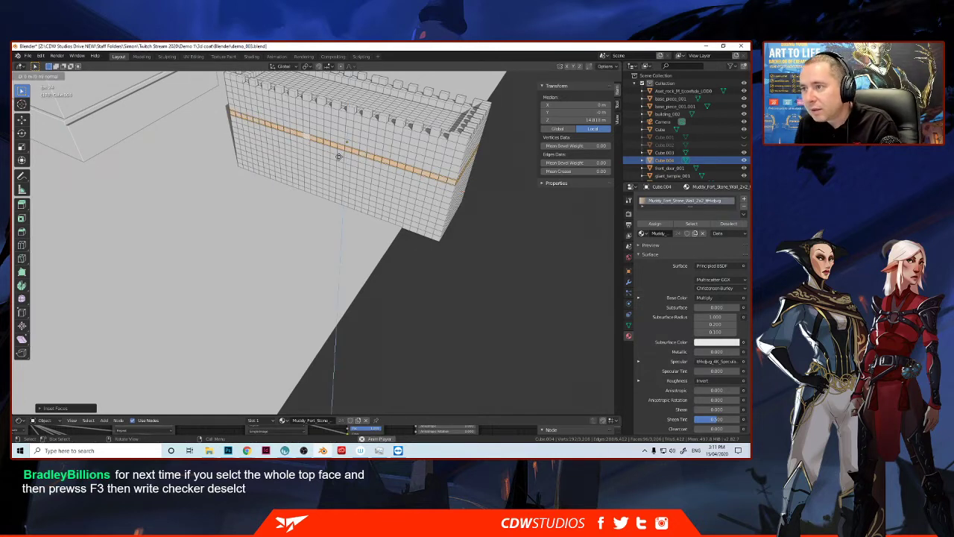
{"action": "key", "text": "Escape"}
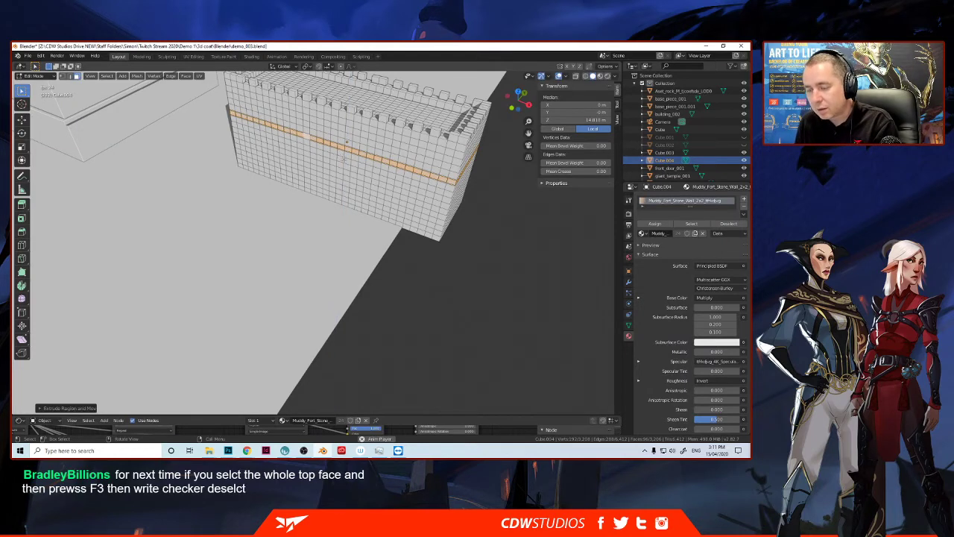
{"action": "key", "text": "s"}
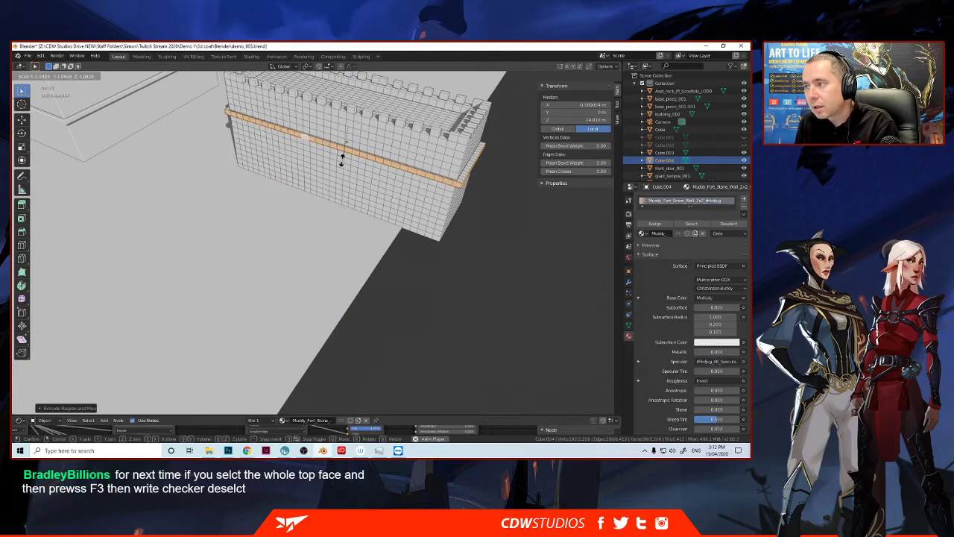
{"action": "left_click", "coordinate": [342, 160]}
{"action": "middle_click_drag", "start_coordinate": [342, 161], "coordinate": [368, 166]}
{"action": "scroll", "coordinate": [367, 165], "scroll_direction": "down", "scroll_amount": 3}
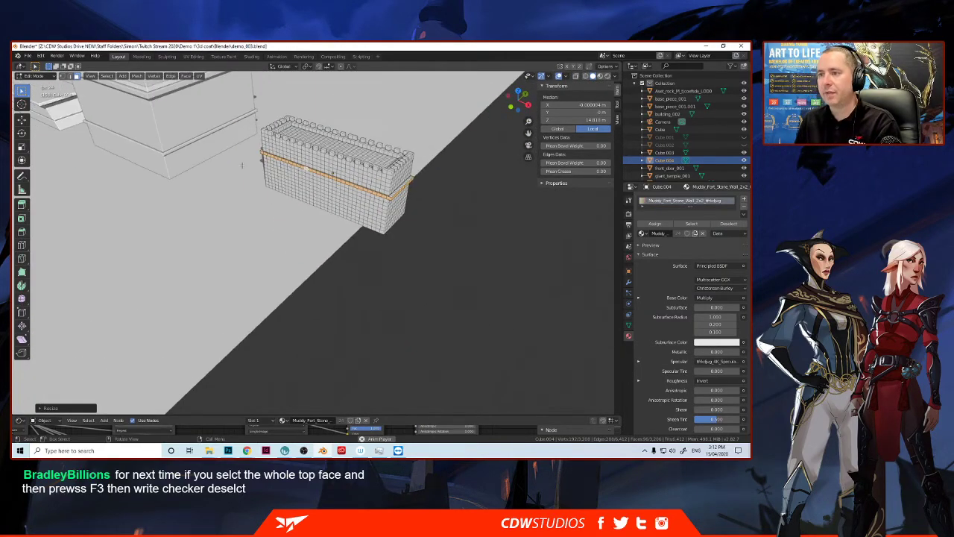
{"action": "scroll", "coordinate": [254, 172], "scroll_direction": "up", "scroll_amount": 2}
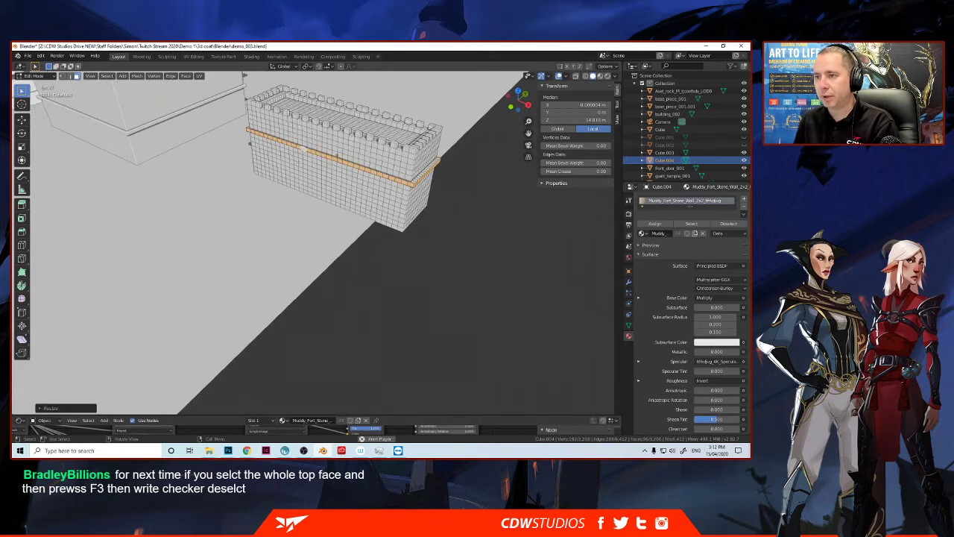
Step: Step through vertical face loops across the wall, then Alt+click a horizontal ring below the first band
{"action": "left_click", "coordinate": [288, 155]}
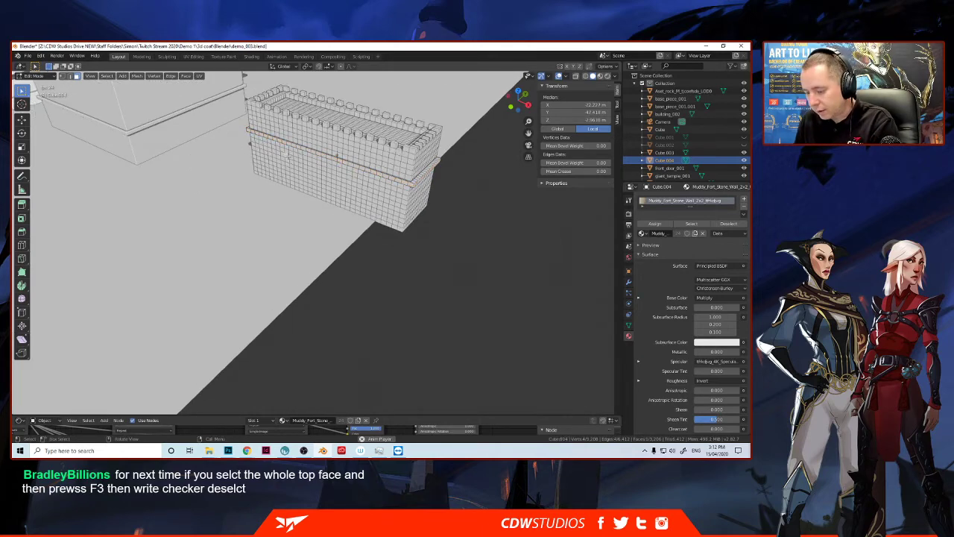
{"action": "left_click", "coordinate": [295, 158], "text": "alt"}
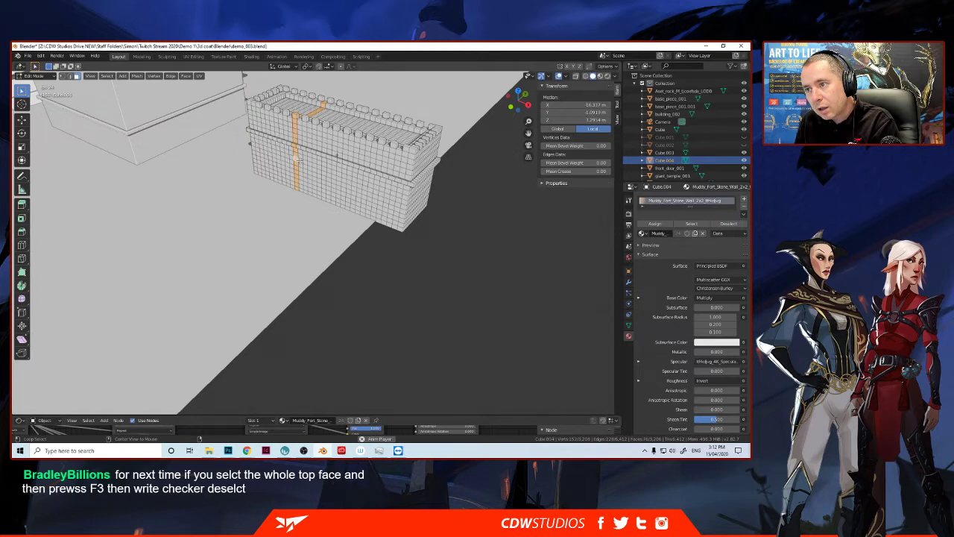
{"action": "scroll", "coordinate": [299, 161], "scroll_direction": "up", "scroll_amount": 5}
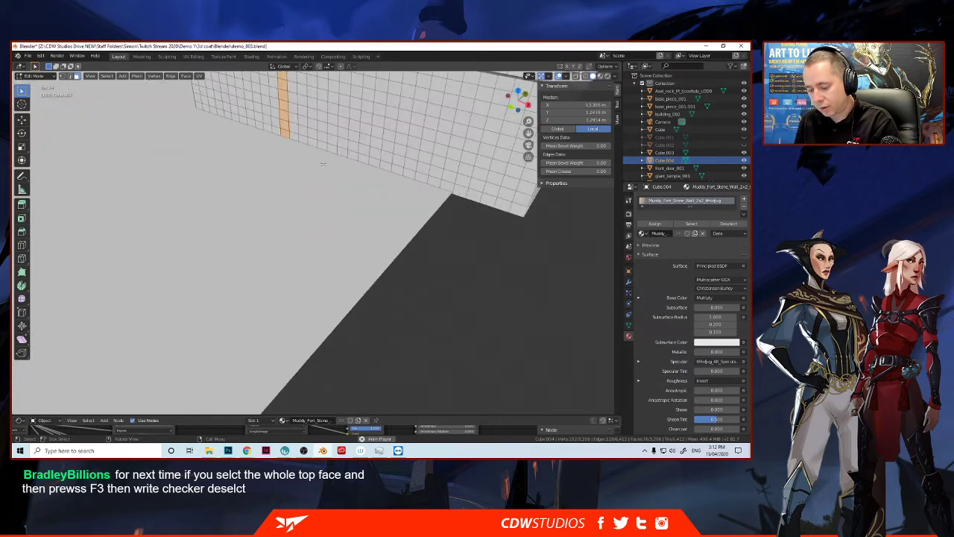
{"action": "middle_click_drag", "start_coordinate": [322, 163], "coordinate": [340, 198]}
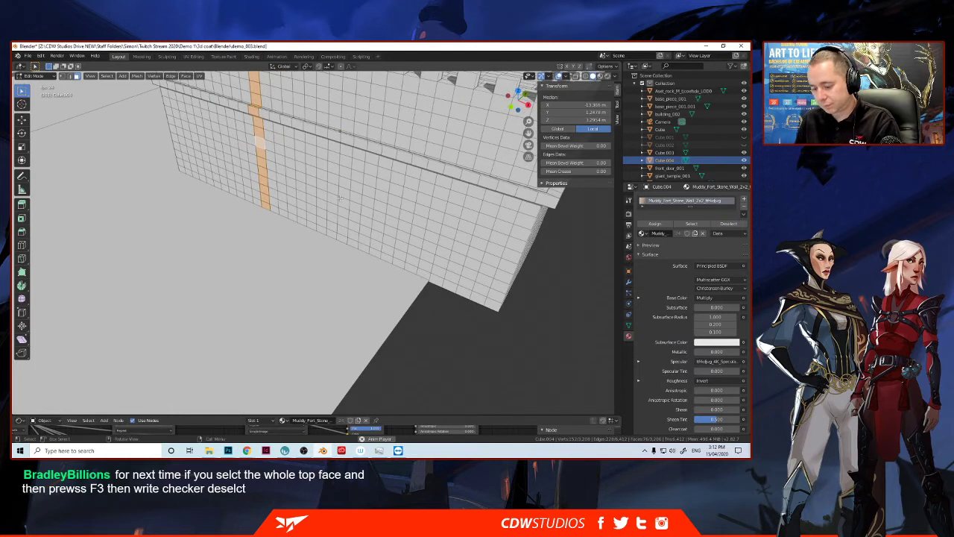
{"action": "left_click", "coordinate": [288, 153], "text": "alt"}
{"action": "left_click", "coordinate": [299, 155], "text": "alt"}
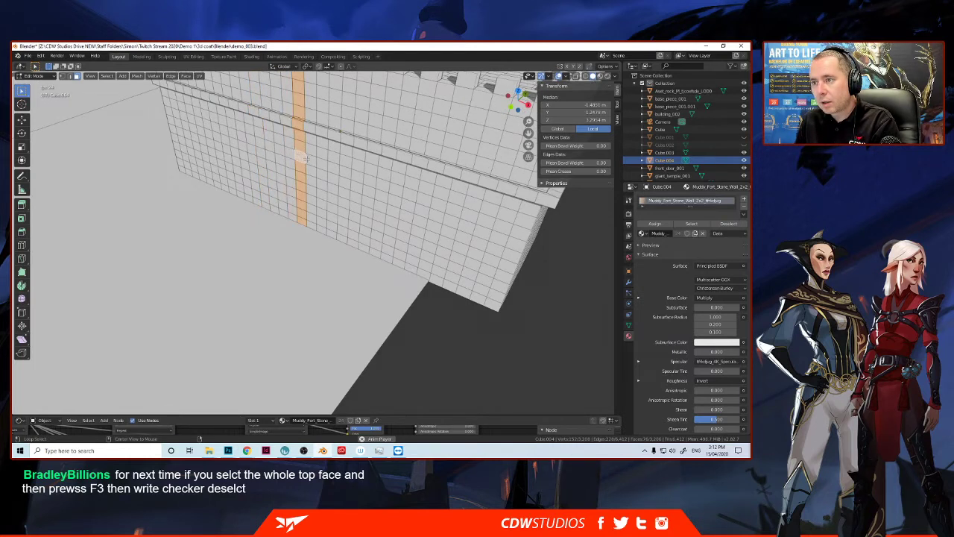
{"action": "left_click", "coordinate": [310, 160], "text": "alt"}
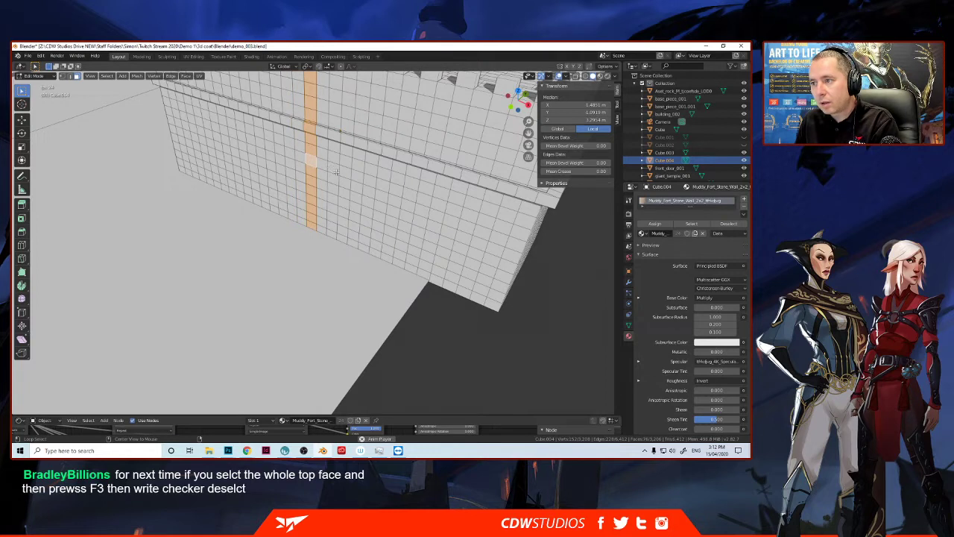
{"action": "left_click", "coordinate": [335, 170], "text": "alt"}
{"action": "left_click", "coordinate": [345, 172], "text": "alt"}
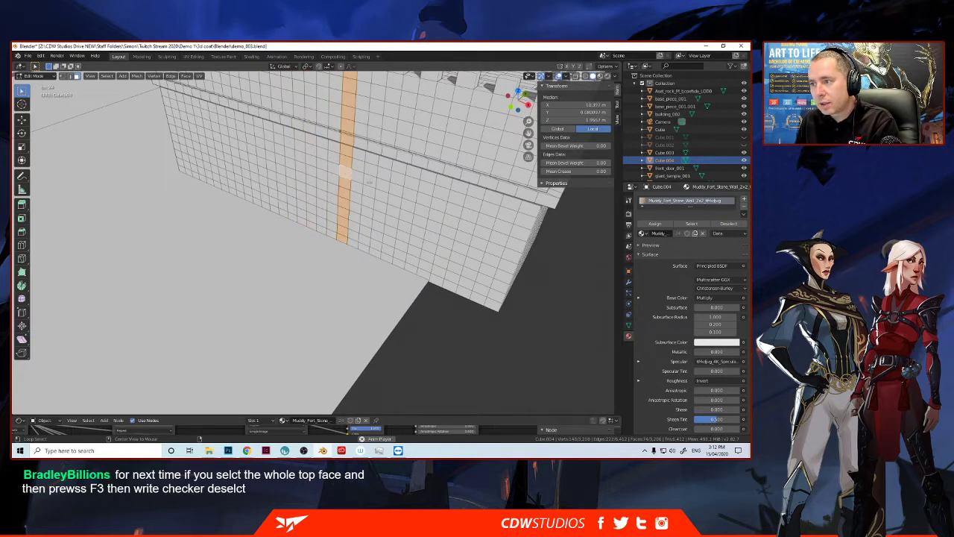
{"action": "left_click", "coordinate": [411, 197], "text": "alt"}
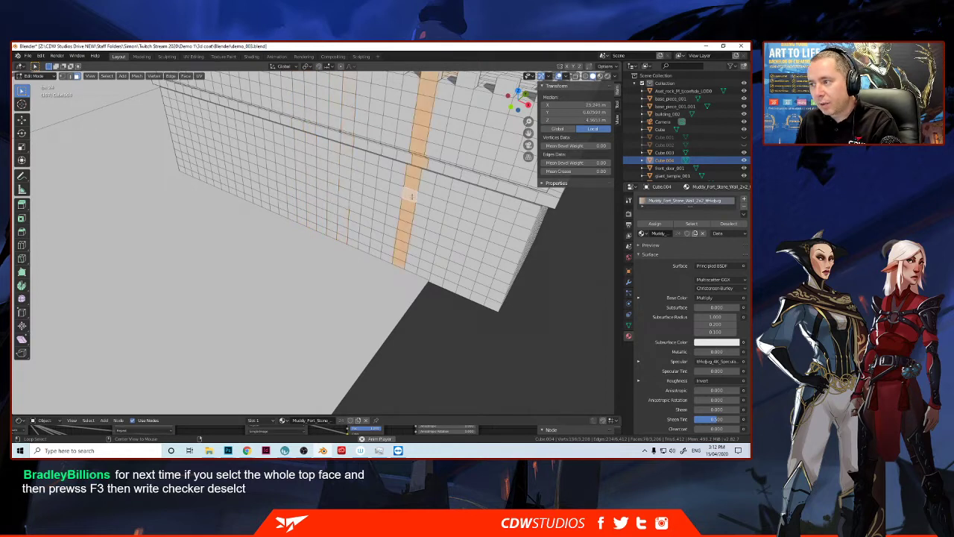
{"action": "left_click", "coordinate": [456, 212], "text": "alt"}
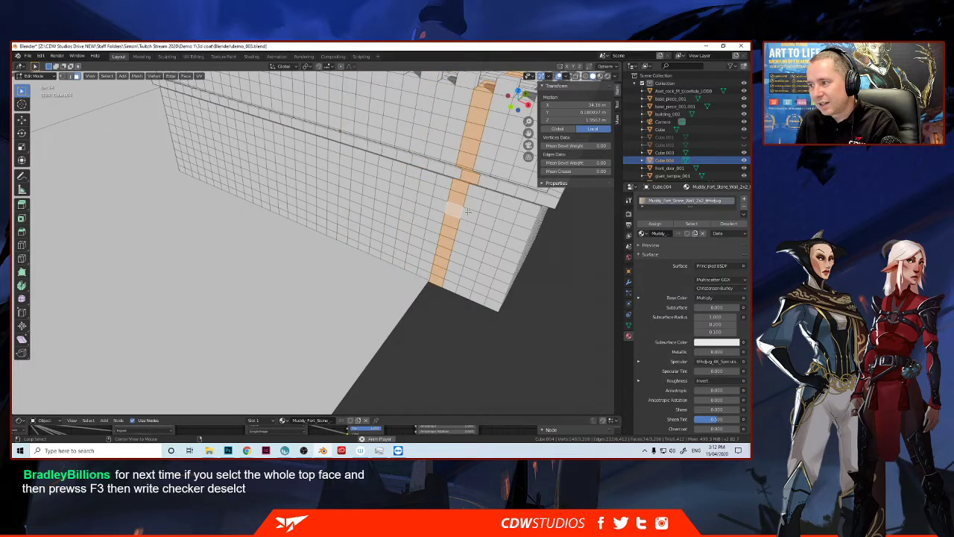
{"action": "left_click", "coordinate": [467, 211], "text": "alt"}
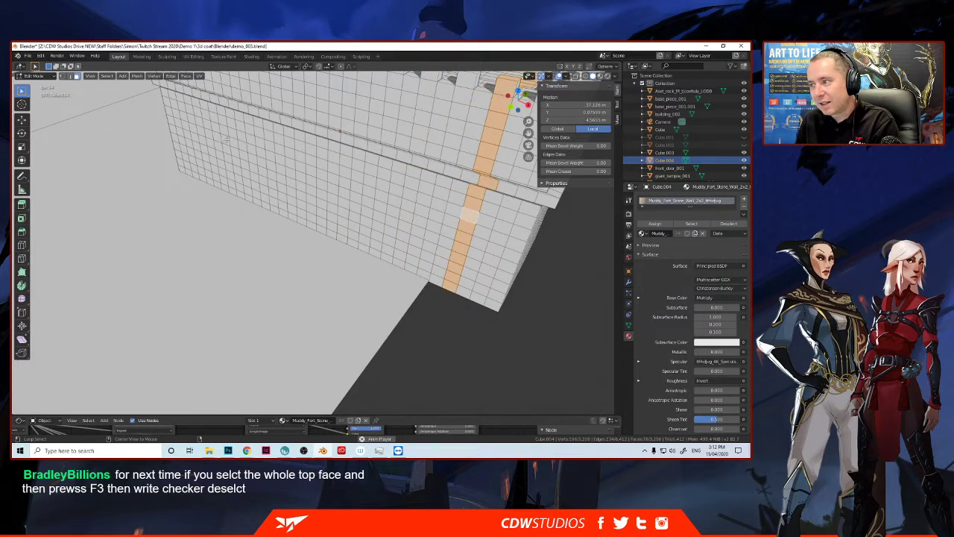
{"action": "left_click", "coordinate": [249, 140], "text": "alt"}
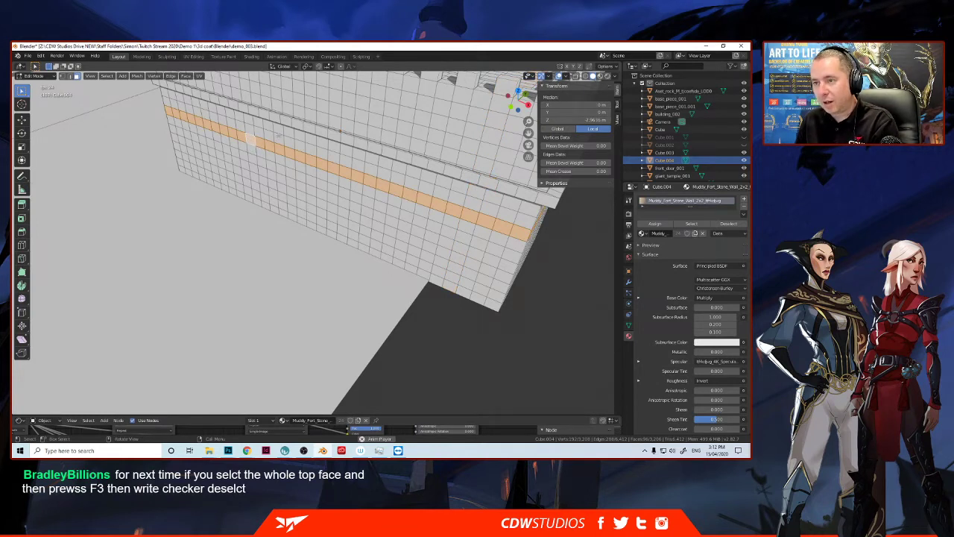
Step: Inset the lower face ring and scale it outward into a second band around the wall
{"action": "key", "text": "i"}
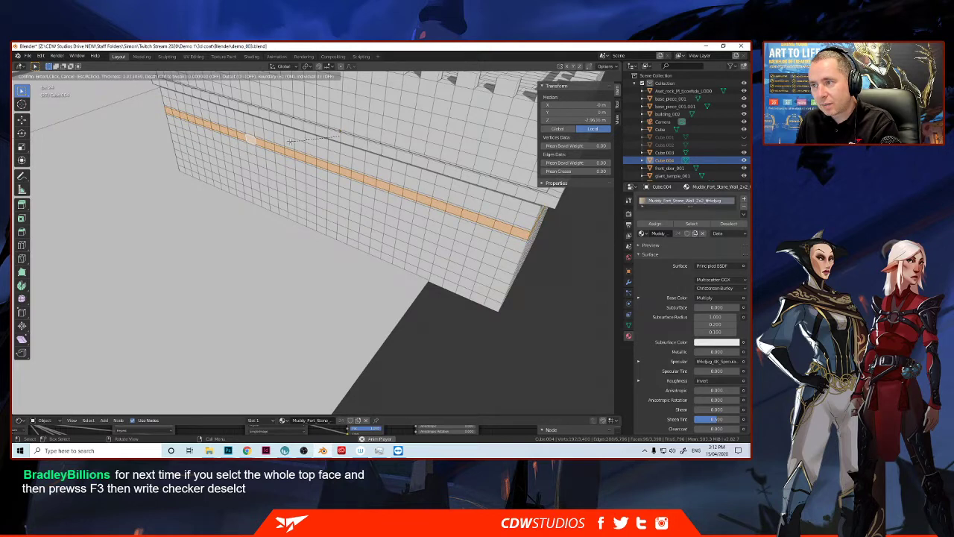
{"action": "left_click", "coordinate": [290, 141]}
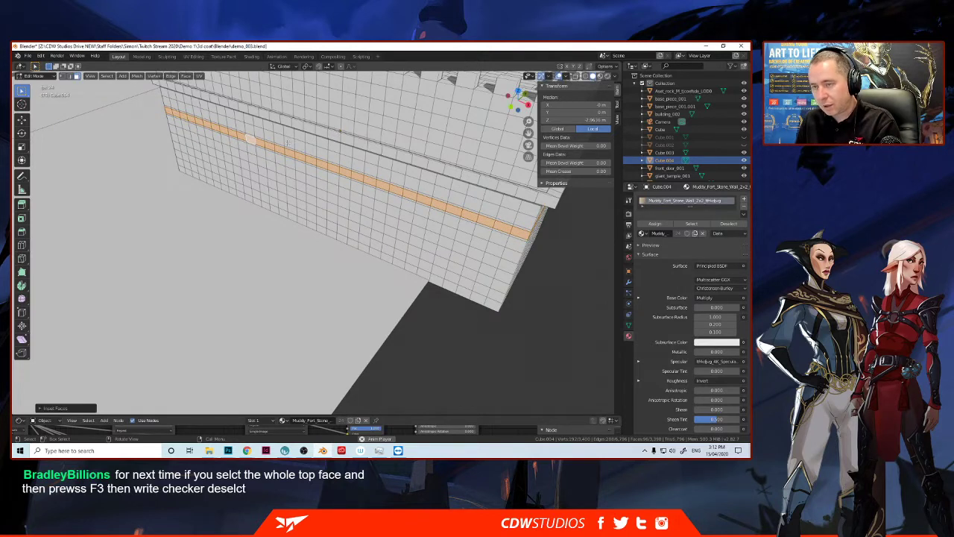
{"action": "key", "text": "s"}
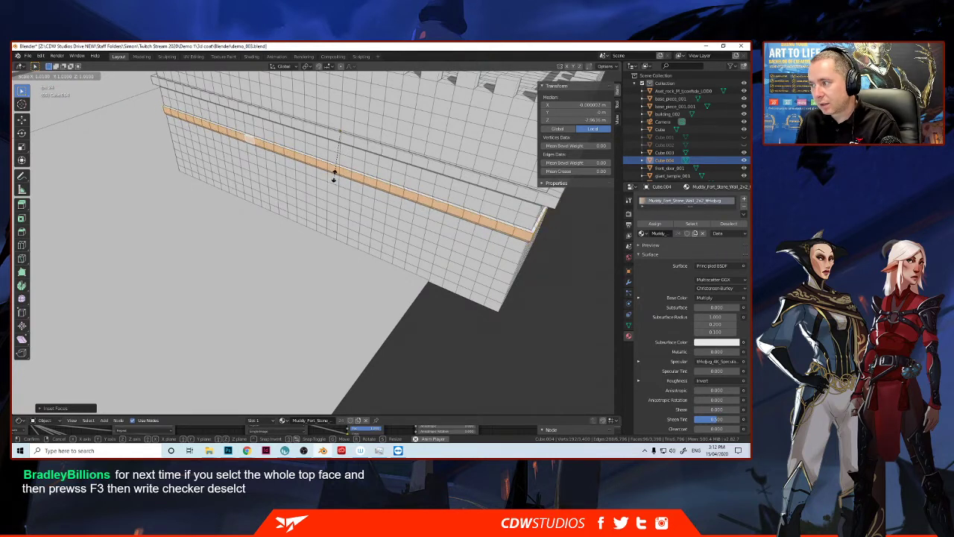
{"action": "left_click", "coordinate": [335, 176]}
{"action": "scroll", "coordinate": [271, 232], "scroll_direction": "down", "scroll_amount": 4}
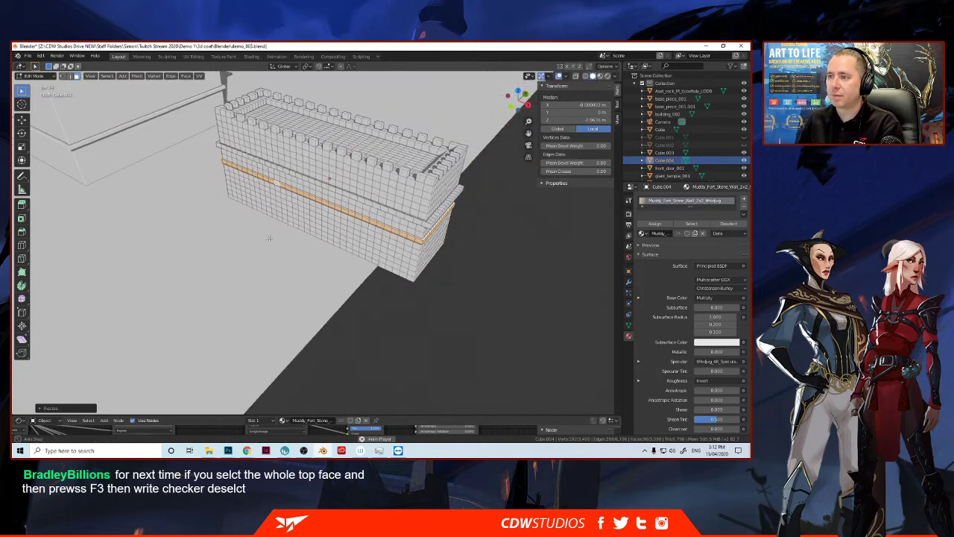
Step: Deselect all faces and return the finished wall block to Object Mode
{"action": "middle_click_drag", "start_coordinate": [271, 232], "coordinate": [208, 216]}
{"action": "key", "text": "alt+a"}
{"action": "key", "text": "Tab"}
{"action": "scroll", "coordinate": [208, 206], "scroll_direction": "down", "scroll_amount": 5}
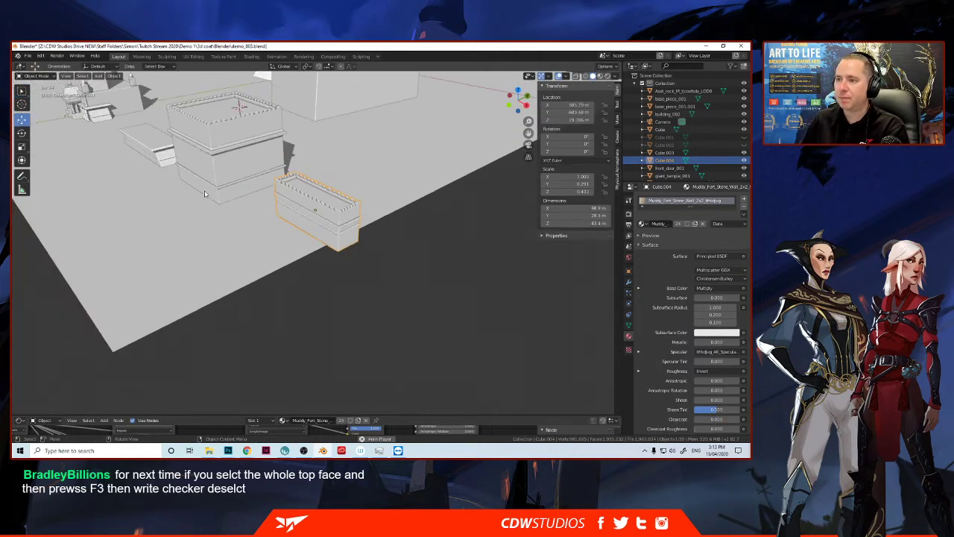
Step: Orbit around the kit pieces and select the tall tower block
{"action": "middle_click_drag", "start_coordinate": [357, 170], "coordinate": [233, 194]}
{"action": "scroll", "coordinate": [233, 194], "scroll_direction": "down", "scroll_amount": 2}
{"action": "middle_click_drag", "start_coordinate": [266, 240], "coordinate": [179, 229]}
{"action": "scroll", "coordinate": [221, 216], "scroll_direction": "down", "scroll_amount": 2}
{"action": "scroll", "coordinate": [221, 215], "scroll_direction": "up", "scroll_amount": 1}
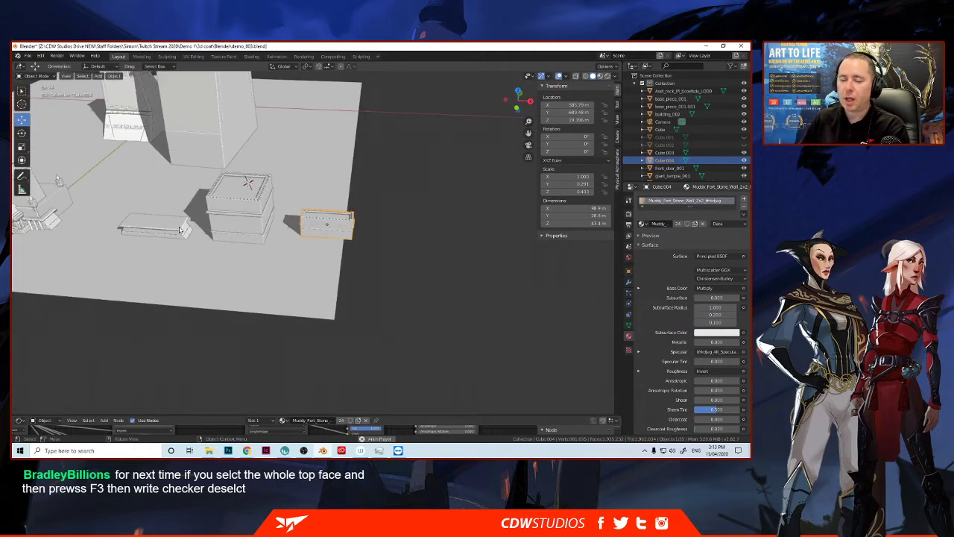
{"action": "middle_click_drag", "start_coordinate": [194, 220], "coordinate": [120, 199]}
{"action": "scroll", "coordinate": [117, 200], "scroll_direction": "up", "scroll_amount": 3}
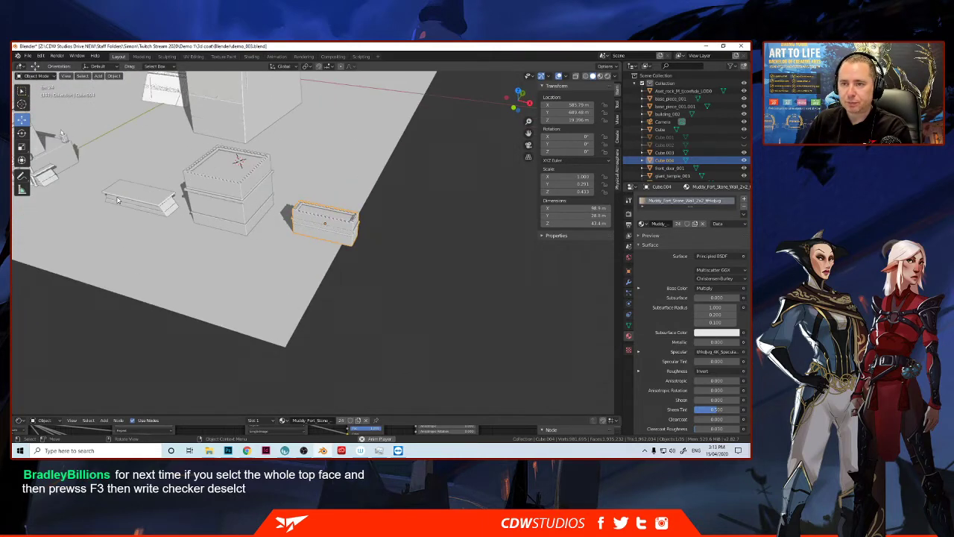
{"action": "middle_click_drag", "start_coordinate": [118, 200], "coordinate": [304, 211]}
{"action": "left_click", "coordinate": [305, 210]}
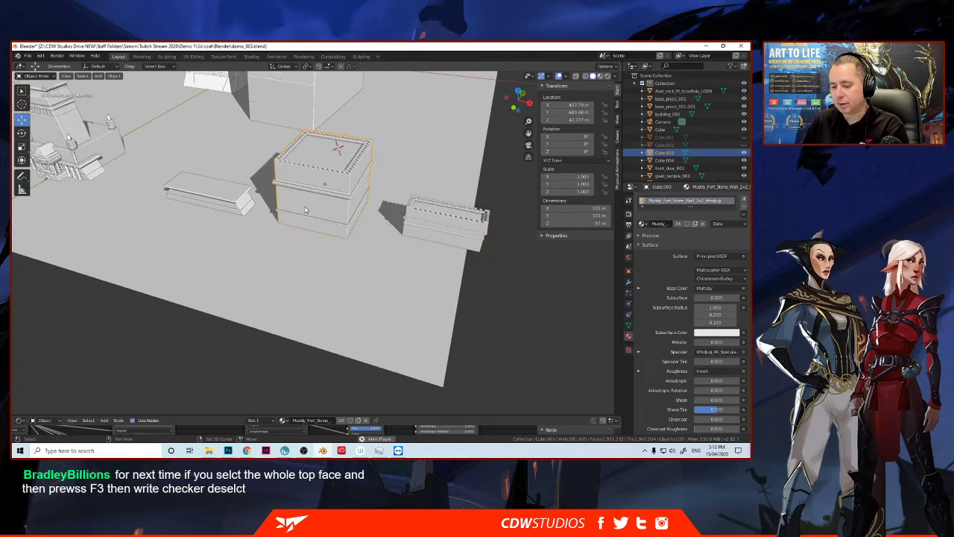
Step: Duplicate the tower block, keeping the copy in its original position
{"action": "key", "text": "shift+d"}
{"action": "right_click", "coordinate": [321, 199]}
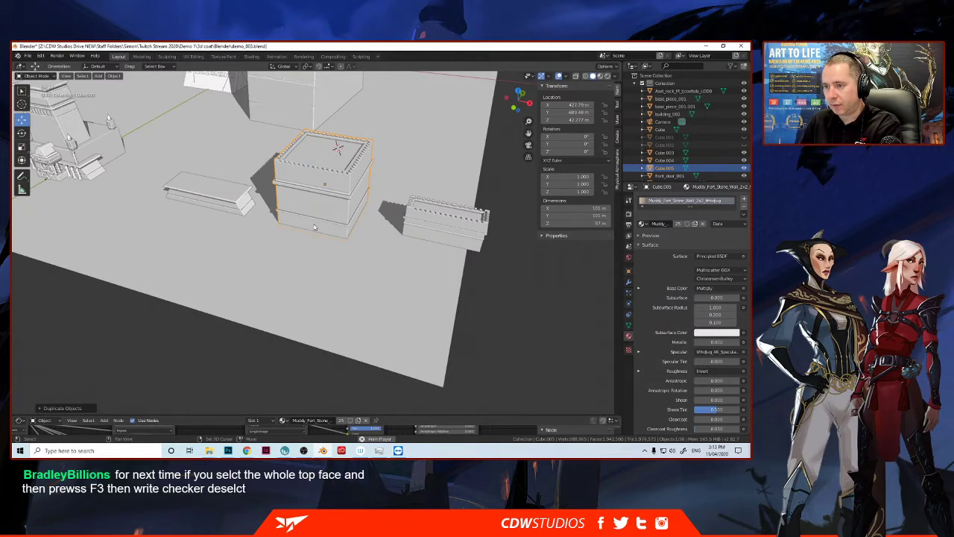
{"action": "right_click", "coordinate": [324, 214], "text": "shift"}
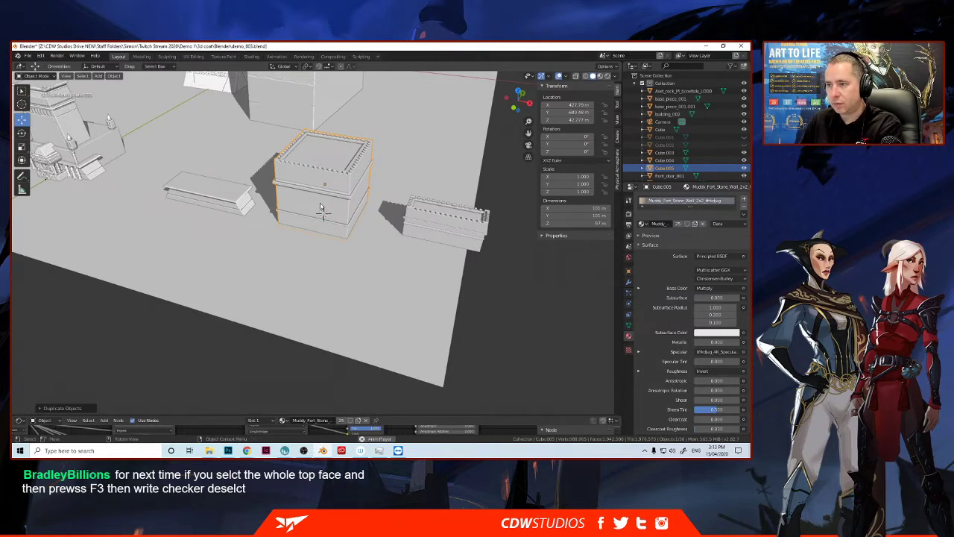
Step: Set the tower block's origin to Origin to Center of Mass (Surface)
{"action": "right_click", "coordinate": [308, 204]}
{"action": "mouse_move", "coordinate": [307, 203]}
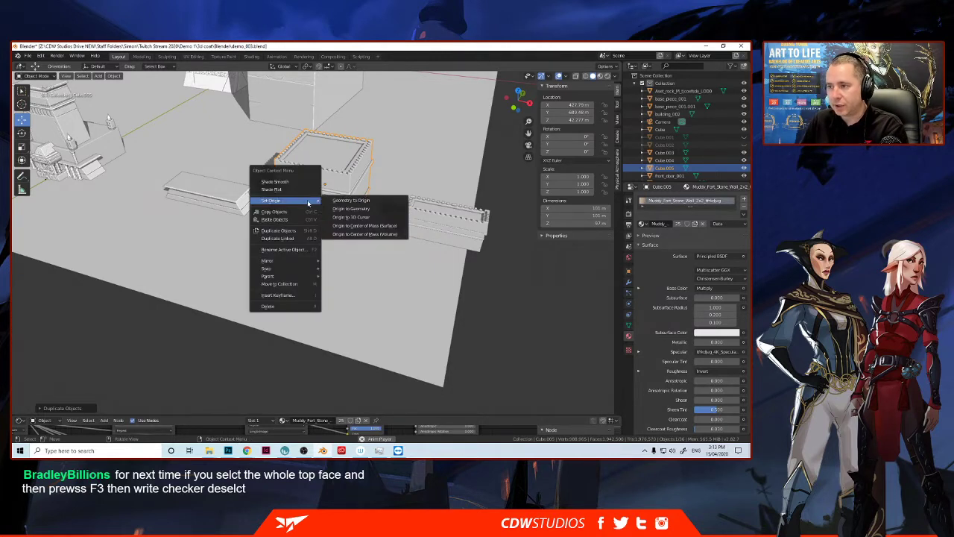
{"action": "left_click", "coordinate": [347, 225]}
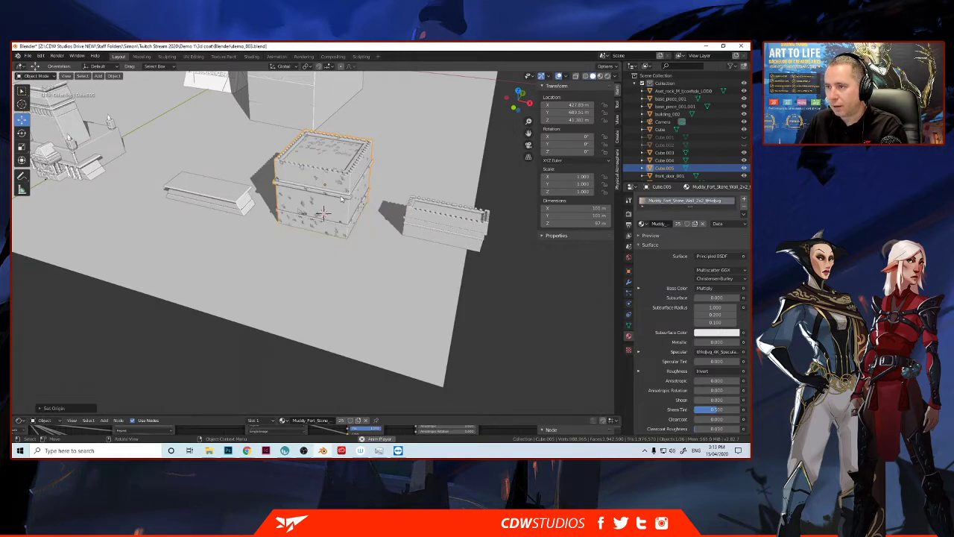
{"action": "scroll", "coordinate": [342, 199], "scroll_direction": "down", "scroll_amount": 8}
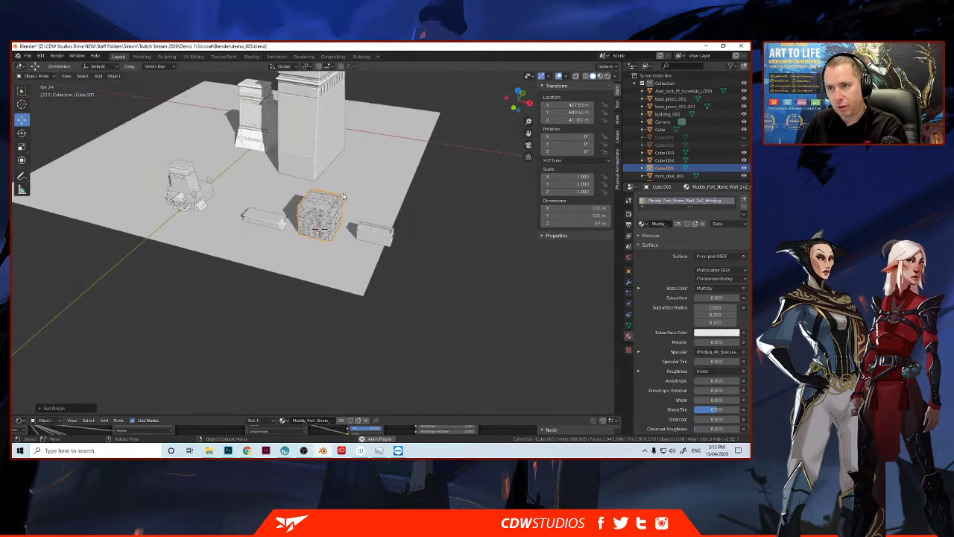
Step: Undo the duplicate, reselect the tower block, and orbit the view around it
{"action": "scroll", "coordinate": [345, 195], "scroll_direction": "up", "scroll_amount": 6}
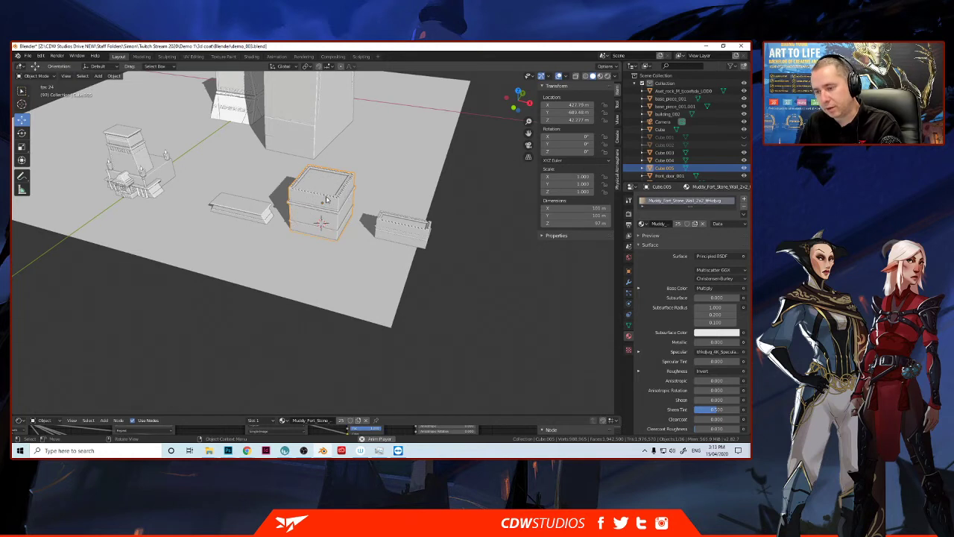
{"action": "key", "text": "ctrl+z"}
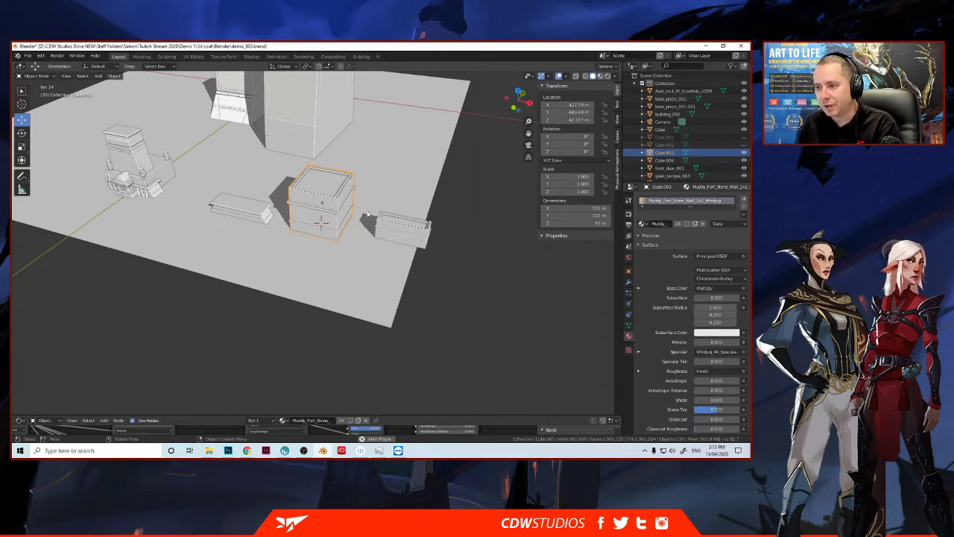
{"action": "left_click", "coordinate": [367, 214]}
{"action": "left_click", "coordinate": [340, 209]}
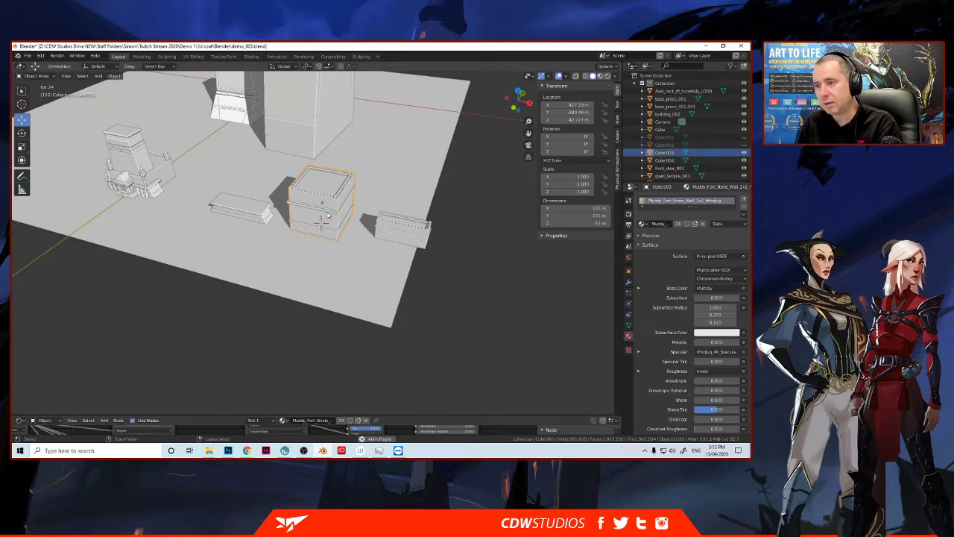
{"action": "left_click", "coordinate": [327, 216]}
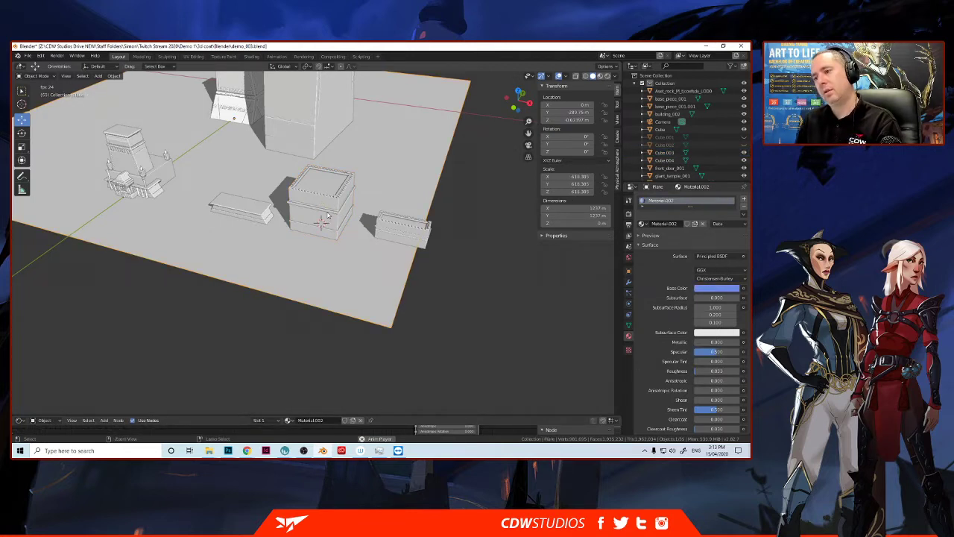
{"action": "left_click", "coordinate": [327, 216]}
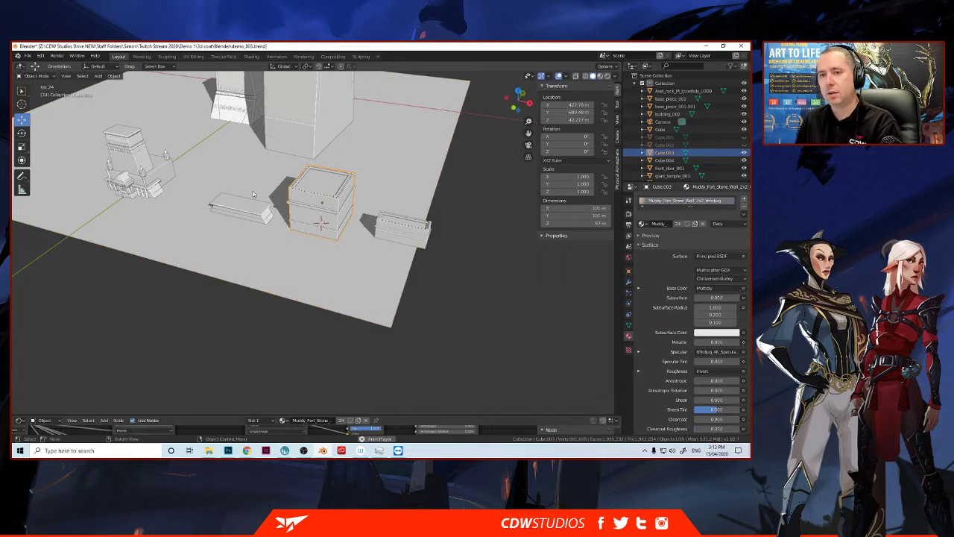
{"action": "scroll", "coordinate": [213, 210], "scroll_direction": "down", "scroll_amount": 3}
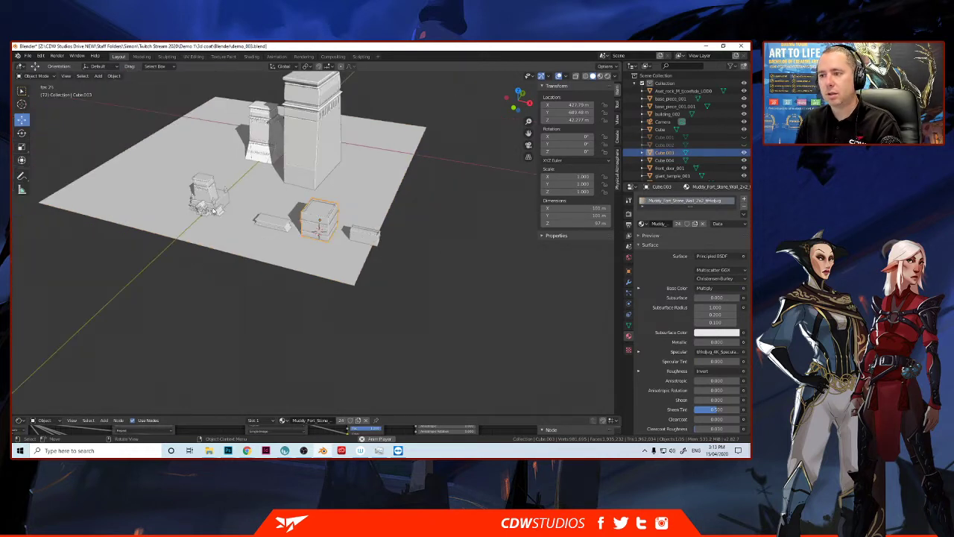
{"action": "scroll", "coordinate": [215, 208], "scroll_direction": "down", "scroll_amount": 8}
{"action": "scroll", "coordinate": [216, 208], "scroll_direction": "up", "scroll_amount": 8}
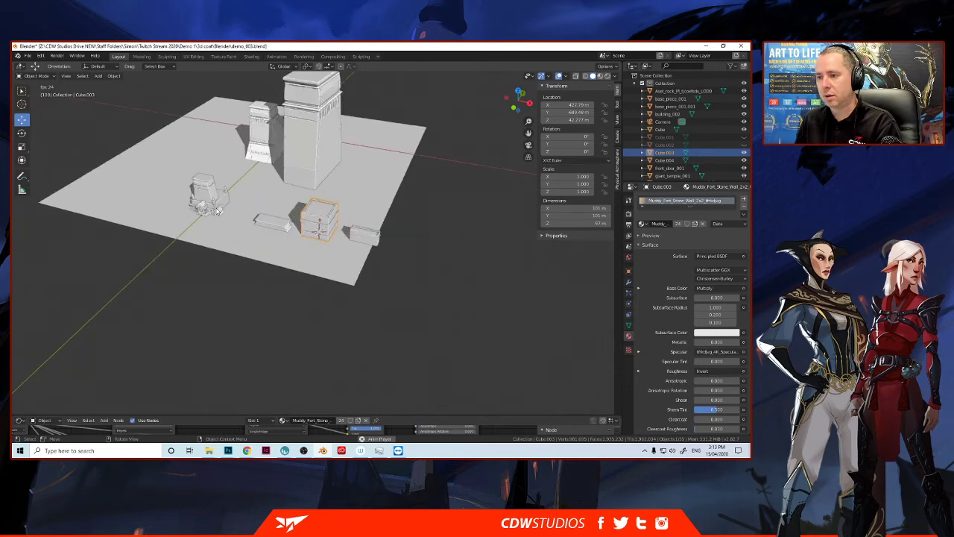
{"action": "scroll", "coordinate": [216, 207], "scroll_direction": "up", "scroll_amount": 3}
{"action": "middle_click_drag", "start_coordinate": [215, 208], "coordinate": [363, 226]}
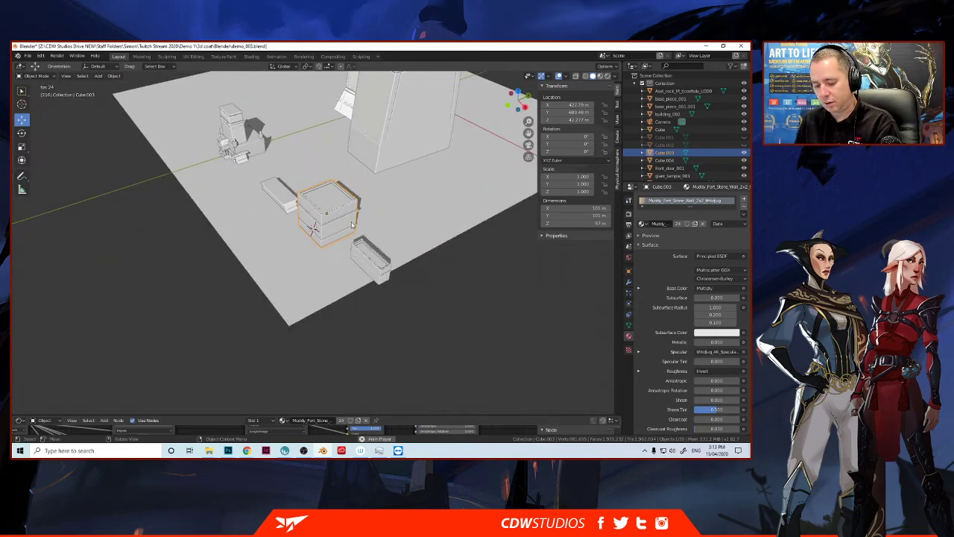
Step: Make a linked copy of the tower block and move it beside the original
{"action": "key", "text": "shift+d"}
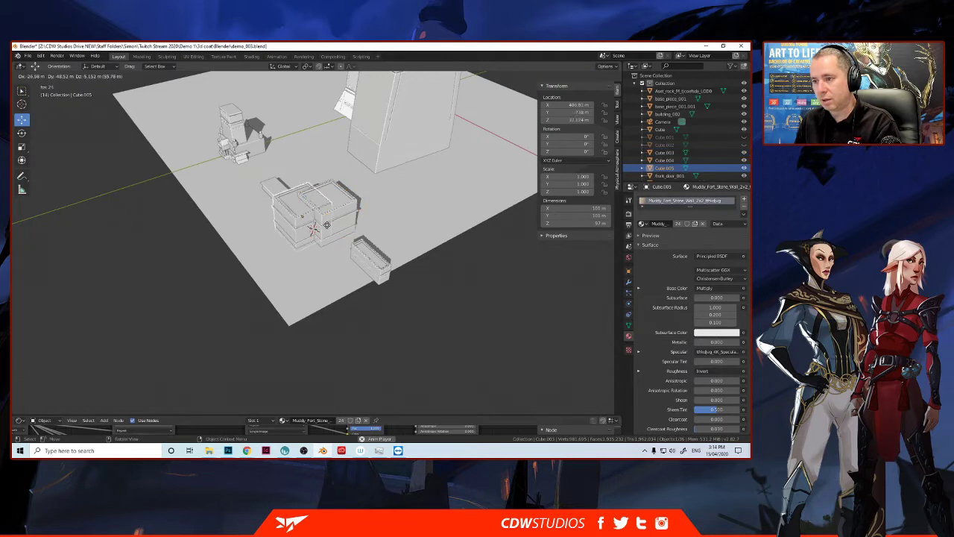
{"action": "left_click", "coordinate": [317, 227]}
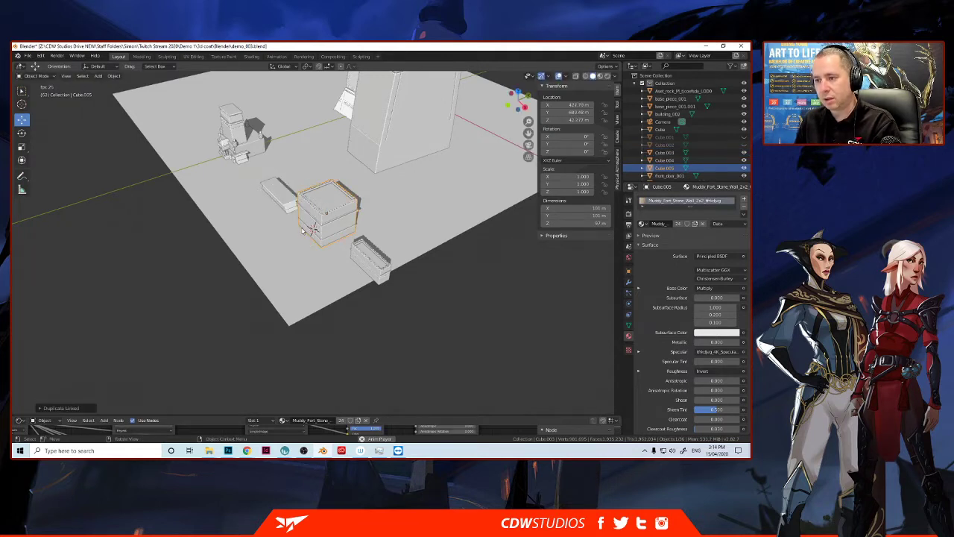
{"action": "key", "text": "g"}
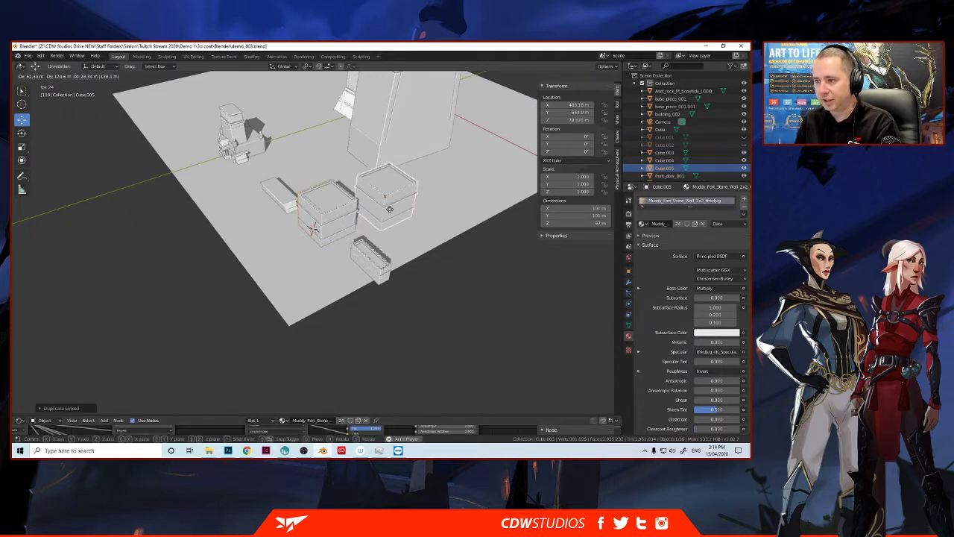
{"action": "left_click", "coordinate": [336, 226]}
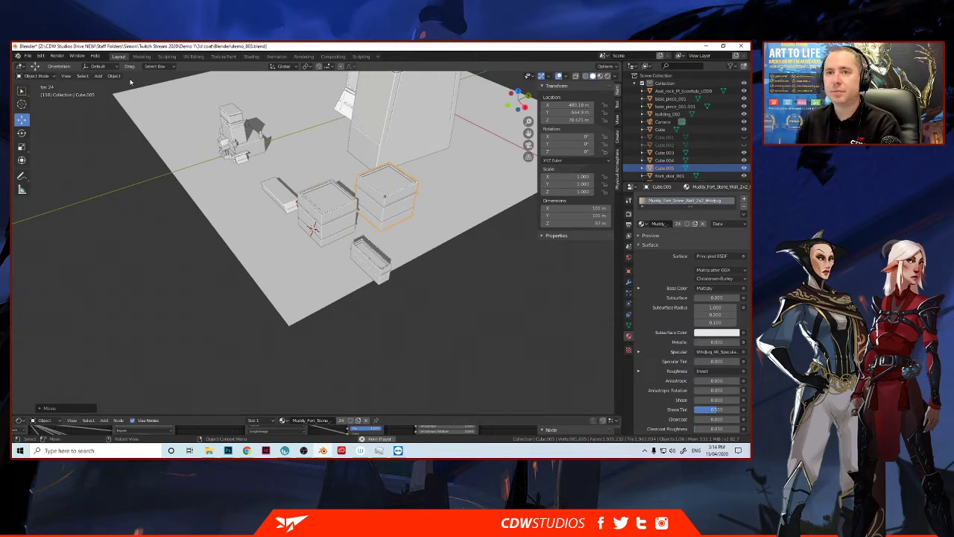
Step: Orbit to a new angle and put the copy back onto the original block
{"action": "left_click", "coordinate": [67, 76]}
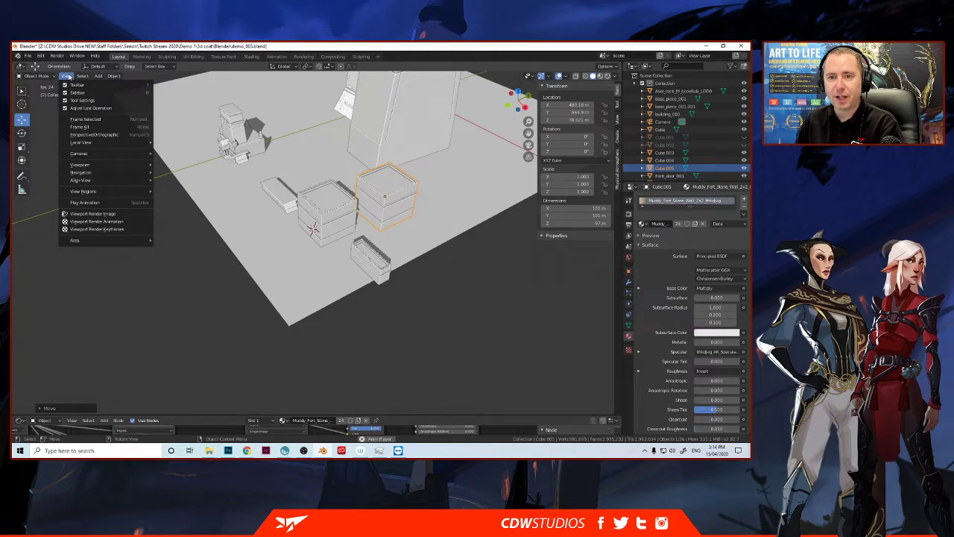
{"action": "mouse_move", "coordinate": [84, 176]}
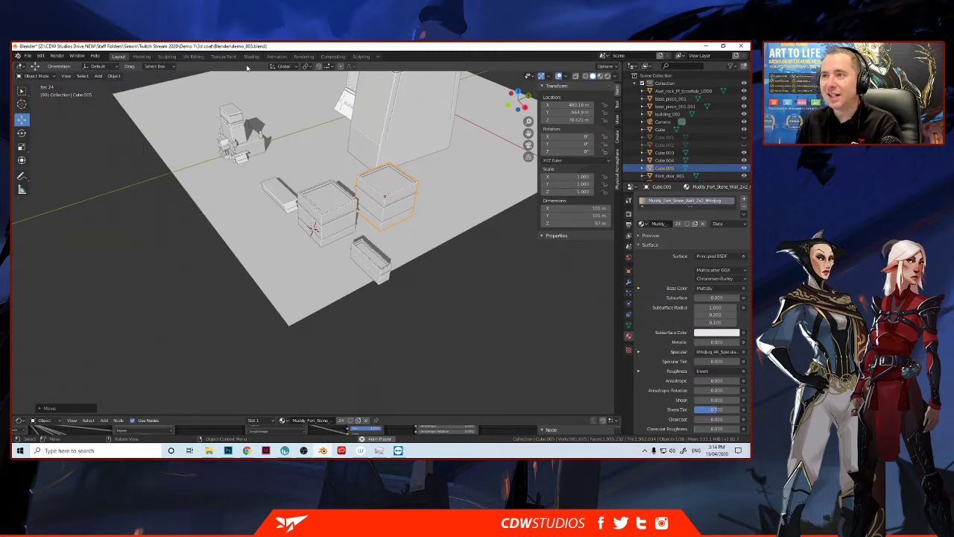
{"action": "middle_click_drag", "start_coordinate": [246, 136], "coordinate": [433, 193]}
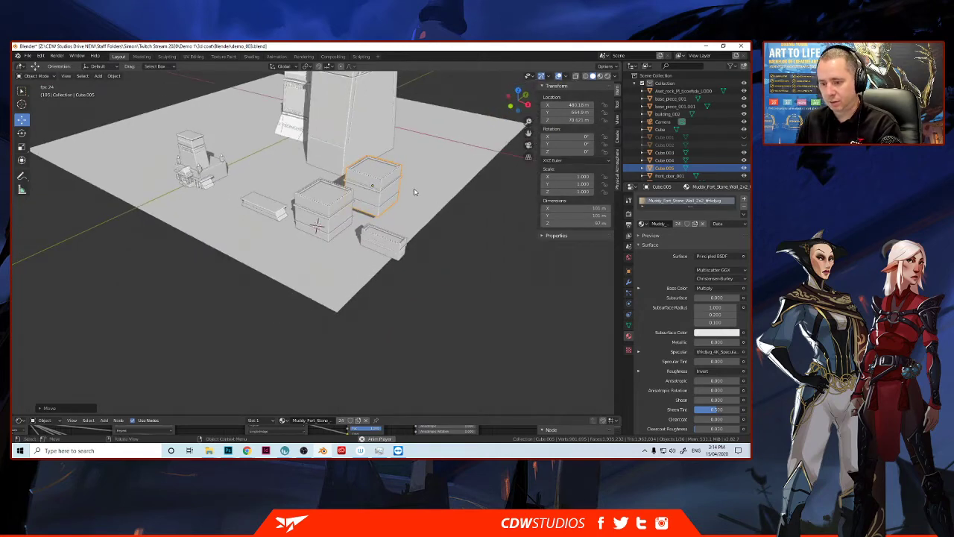
{"action": "key", "text": "g"}
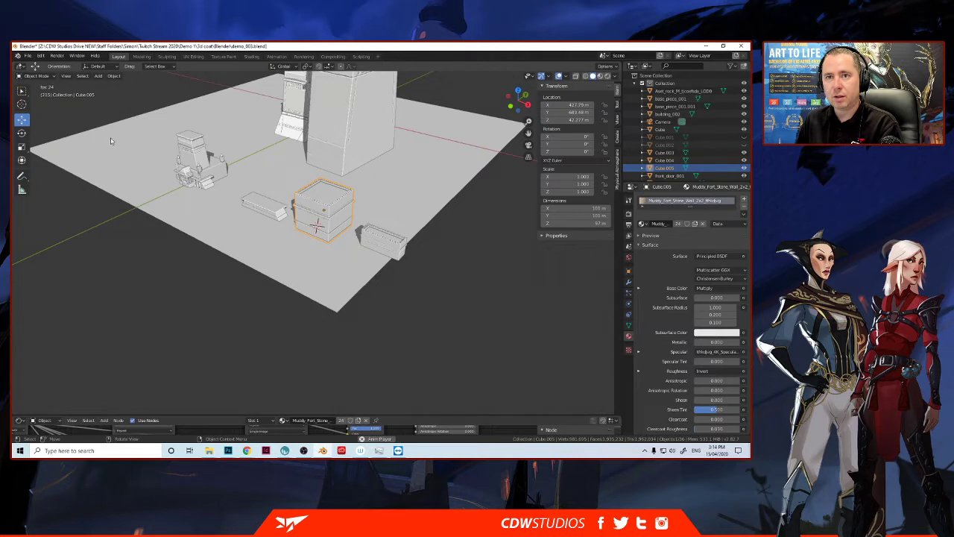
Step: Zoom and orbit around the tower block, and return playback to frame 1
{"action": "left_click", "coordinate": [98, 67]}
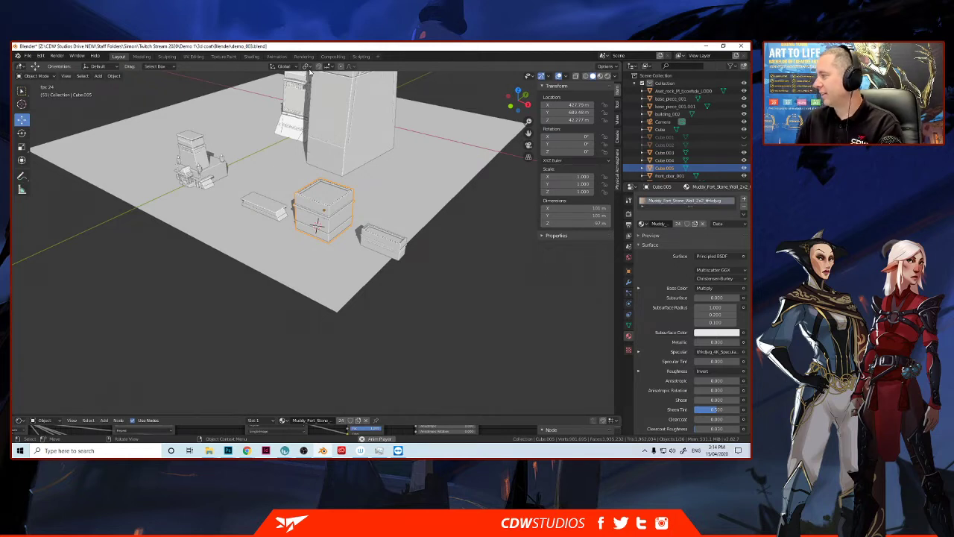
{"action": "scroll", "coordinate": [324, 188], "scroll_direction": "up", "scroll_amount": 2}
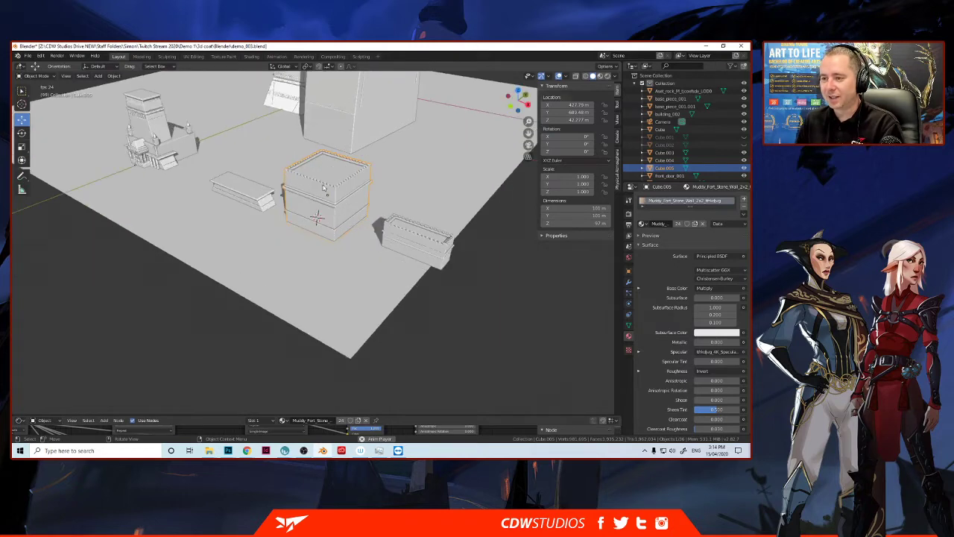
{"action": "middle_click_drag", "start_coordinate": [325, 188], "coordinate": [329, 199]}
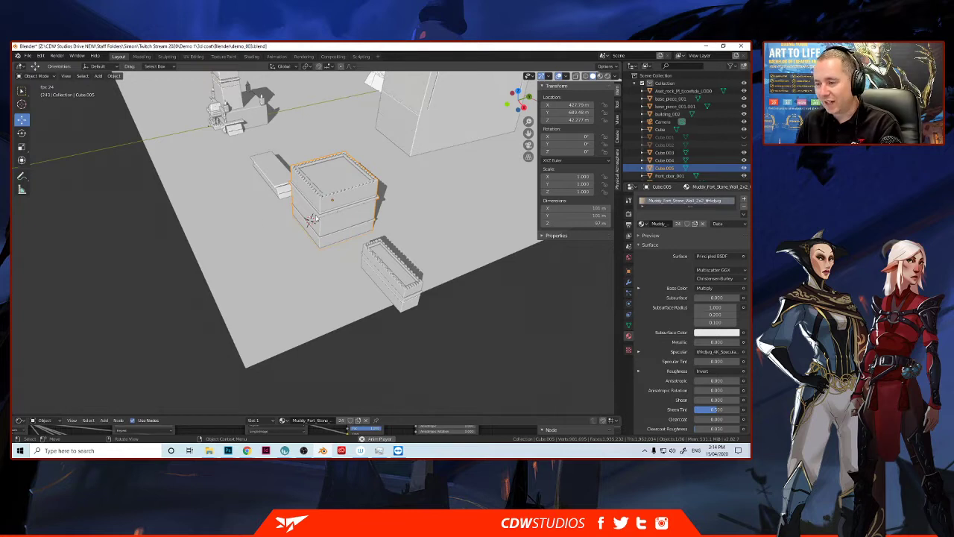
{"action": "key", "text": "shift+Left"}
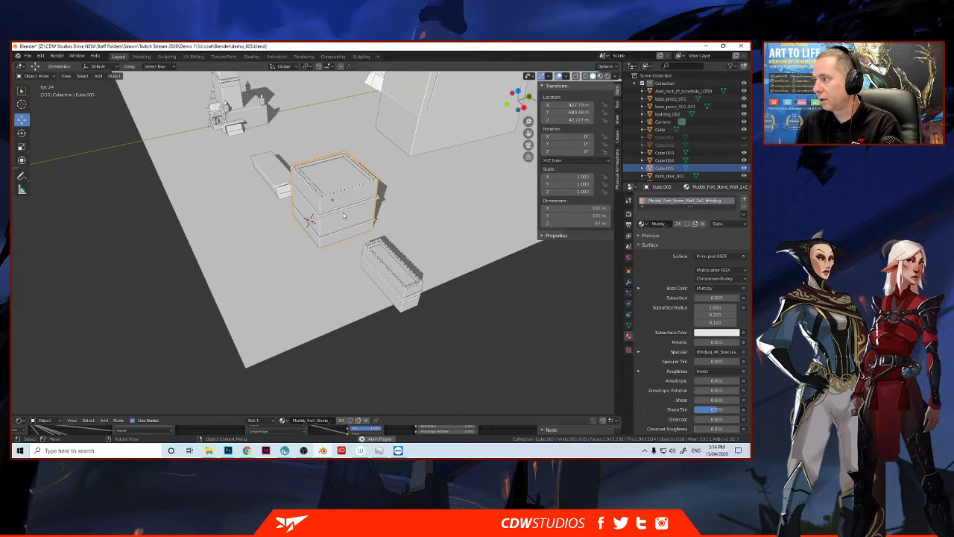
Step: Select only the original tower block Cube.003 and bring up its origin options
{"action": "left_click", "coordinate": [663, 160]}
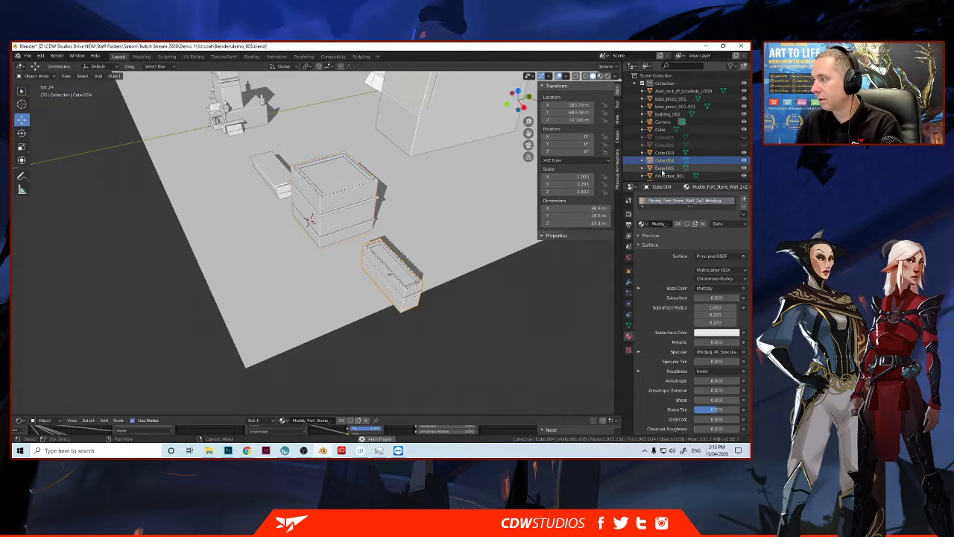
{"action": "left_click", "coordinate": [662, 169]}
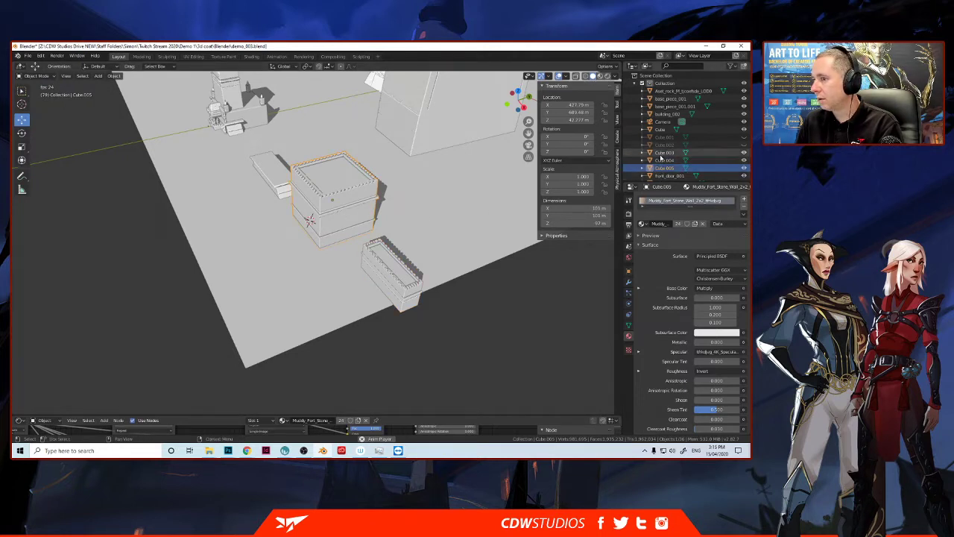
{"action": "left_click", "coordinate": [662, 160], "text": "ctrl"}
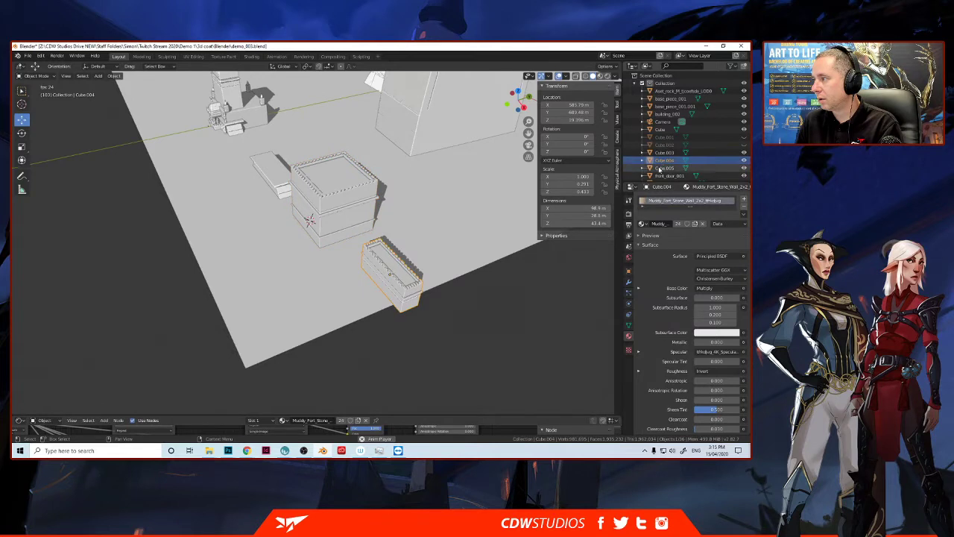
{"action": "left_click", "coordinate": [341, 205]}
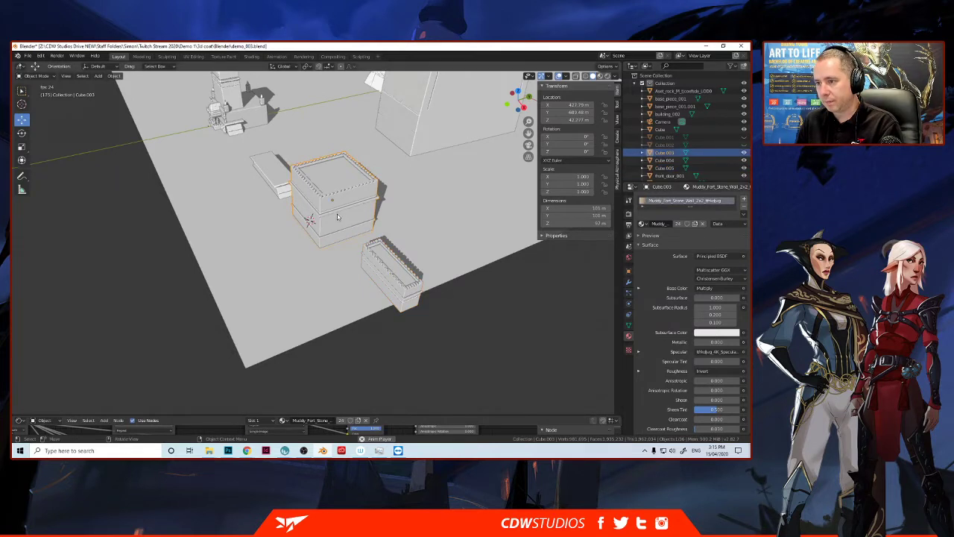
{"action": "right_click", "coordinate": [337, 216]}
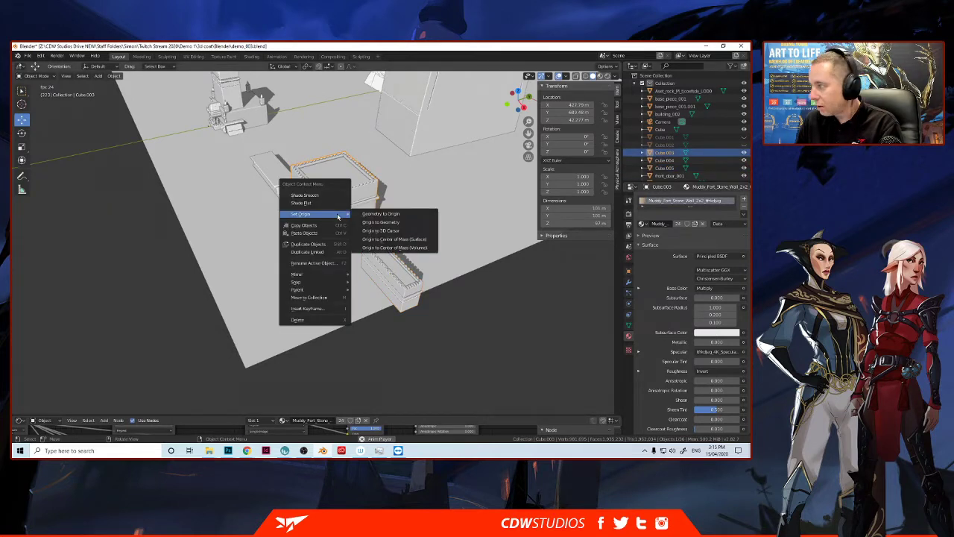
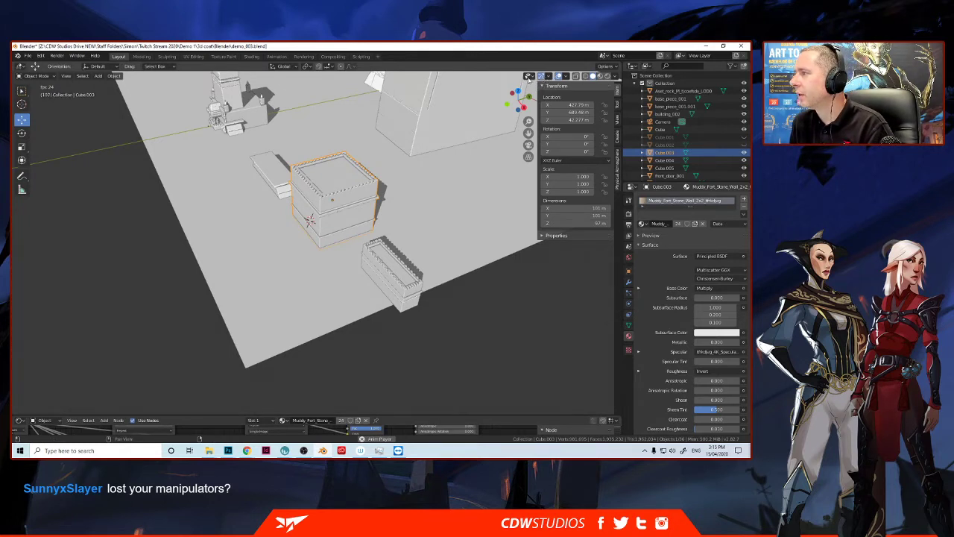
Step: Check the viewport's object-type and gizmo display settings, then orbit to face the tower
{"action": "left_click", "coordinate": [531, 77]}
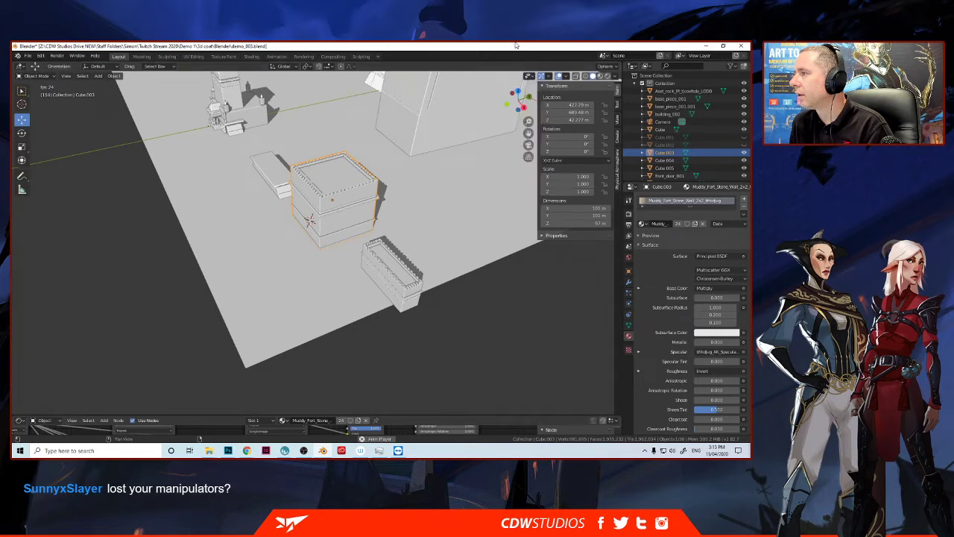
{"action": "left_click", "coordinate": [548, 78]}
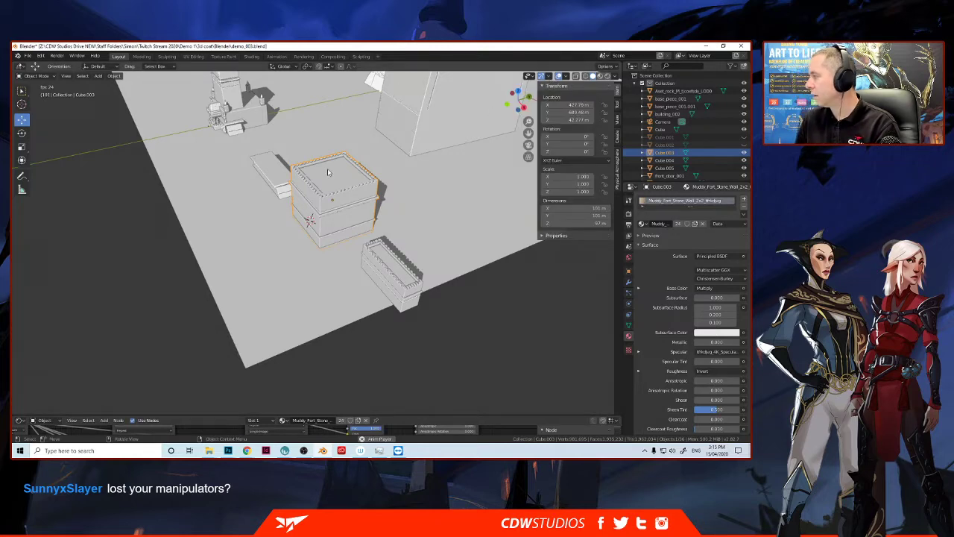
{"action": "scroll", "coordinate": [337, 171], "scroll_direction": "up", "scroll_amount": 1}
{"action": "mouse_move", "coordinate": [332, 188]}
{"action": "middle_mouse_down"}
{"action": "mouse_move", "coordinate": [316, 188]}
{"action": "mouse_move", "coordinate": [332, 189]}
{"action": "middle_mouse_up"}
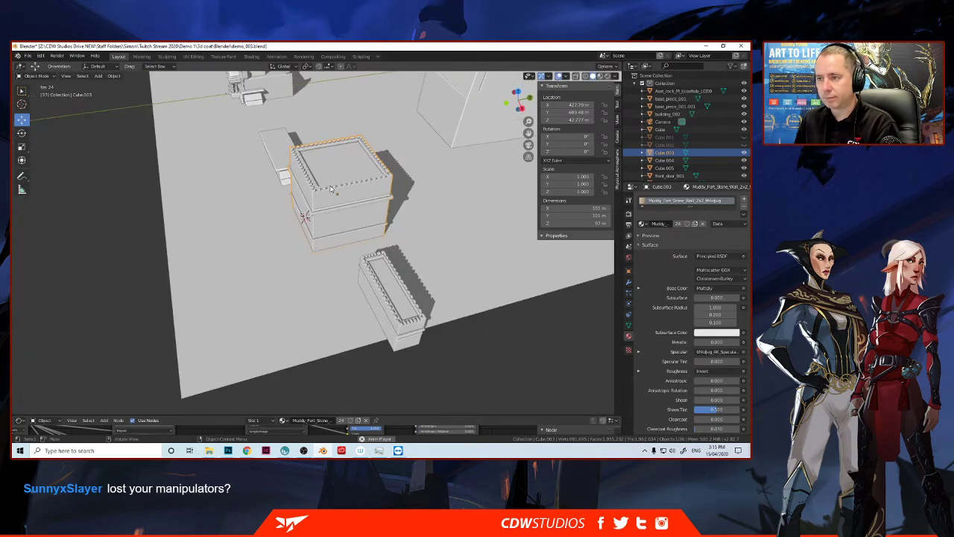
Step: Duplicate the crenellated tower and place the copy beside the original along the Y axis
{"action": "key", "text": "shift+d"}
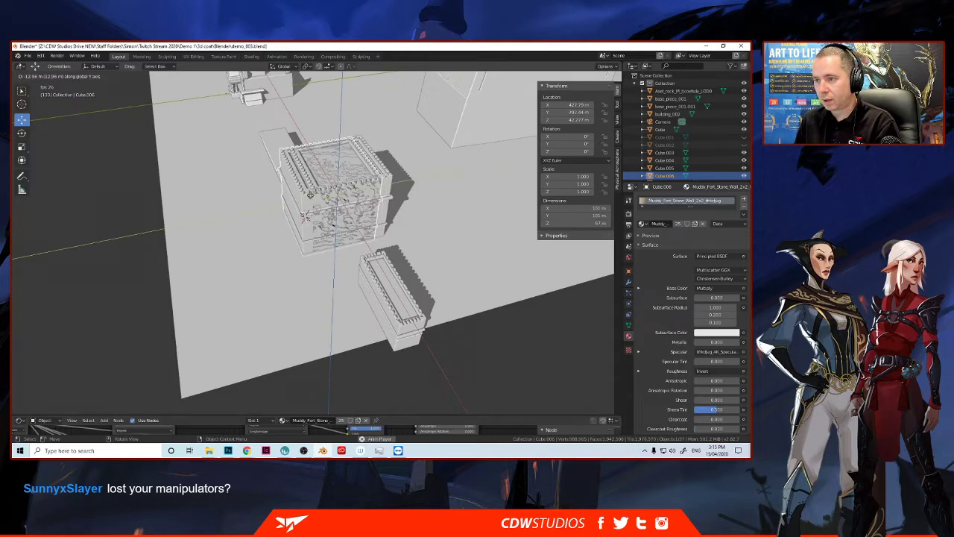
{"action": "key", "text": "y"}
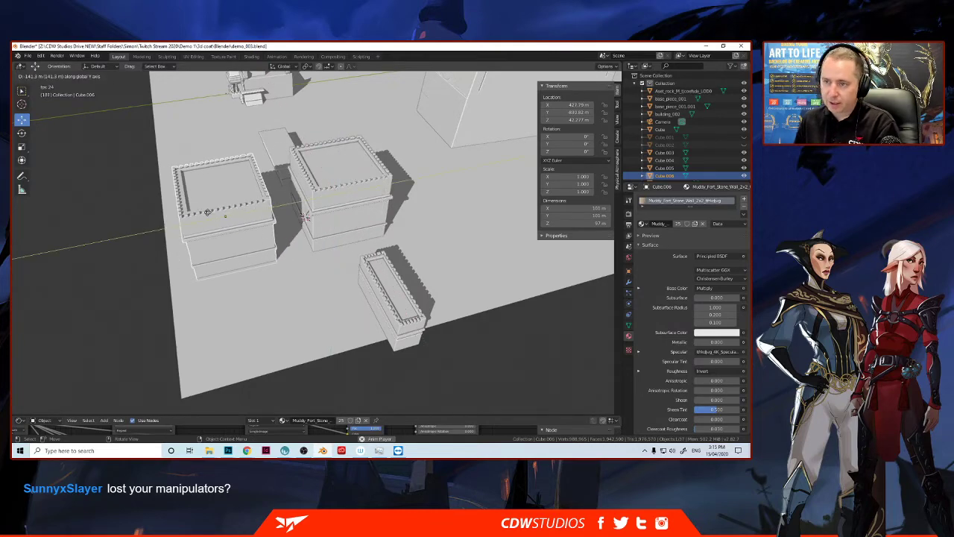
{"action": "left_click", "coordinate": [191, 209]}
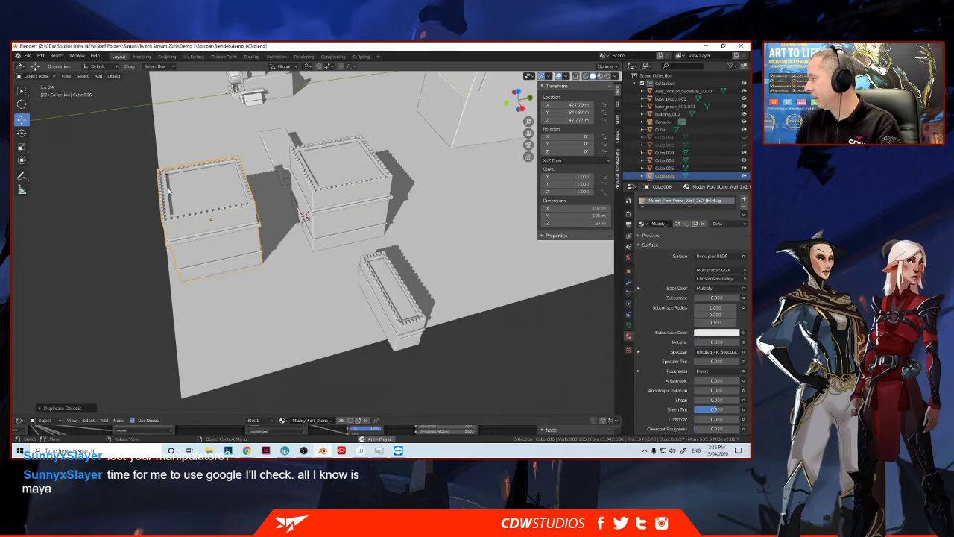
{"action": "middle_click_drag", "start_coordinate": [166, 191], "coordinate": [201, 191]}
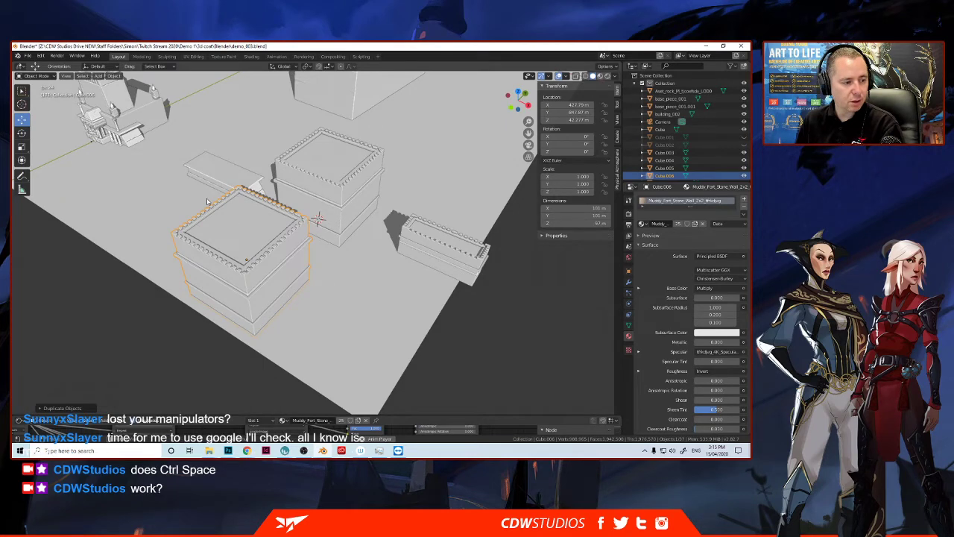
Step: Inspect both towers in a maximized 3D view, restore the layout, then switch to Photoshop
{"action": "key", "text": "ctrl+space"}
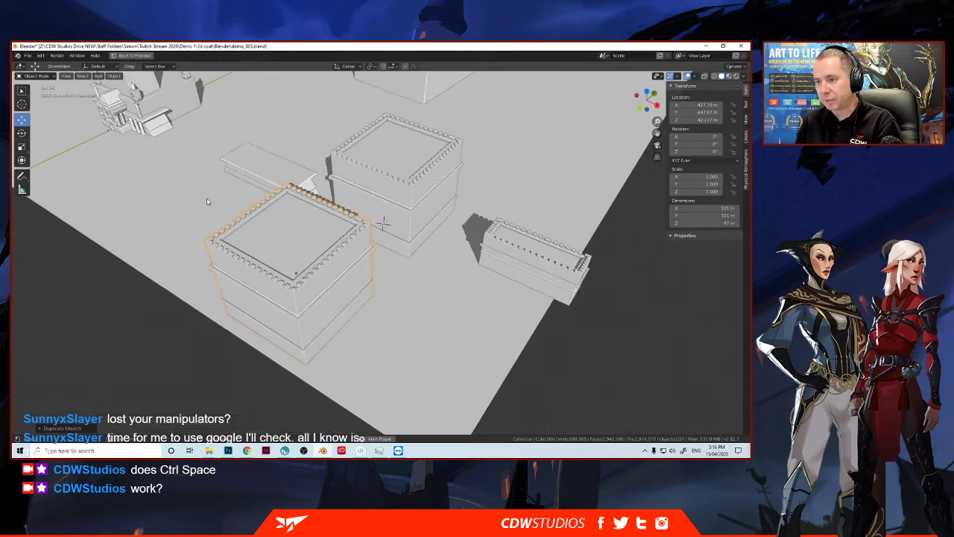
{"action": "scroll", "coordinate": [246, 227], "scroll_direction": "down", "scroll_amount": 4}
{"action": "middle_click_drag", "start_coordinate": [247, 228], "coordinate": [235, 223]}
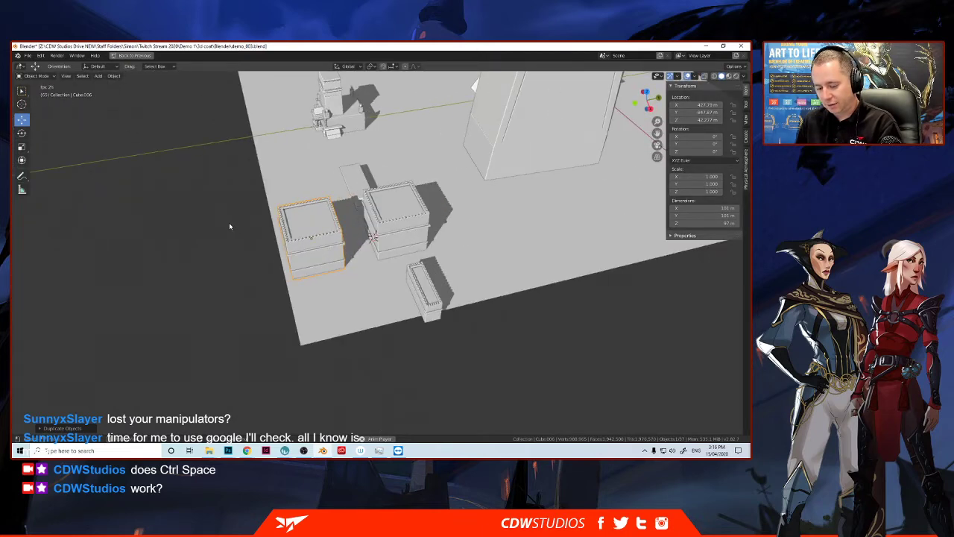
{"action": "middle_click_drag", "start_coordinate": [277, 228], "coordinate": [243, 202]}
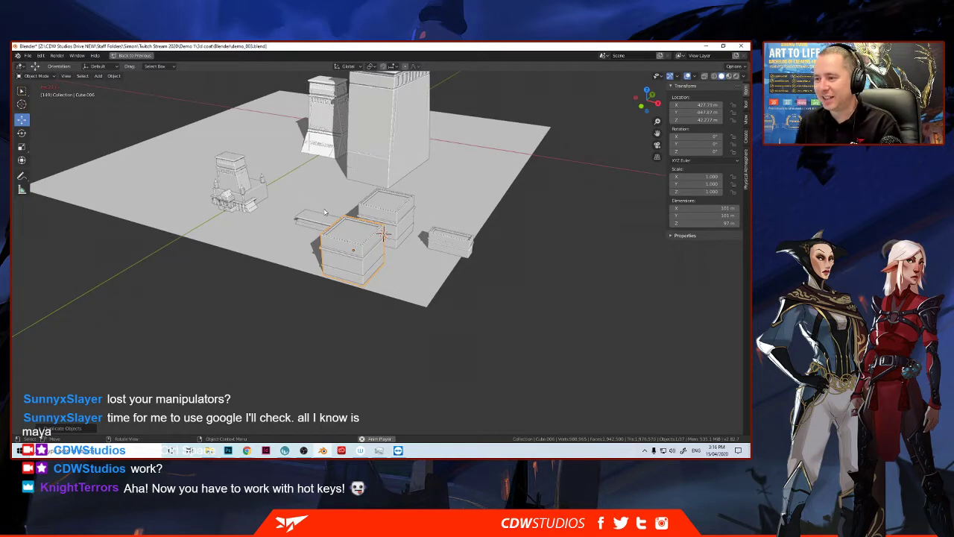
{"action": "middle_click_drag", "start_coordinate": [325, 210], "coordinate": [242, 209]}
{"action": "scroll", "coordinate": [303, 227], "scroll_direction": "up", "scroll_amount": 2}
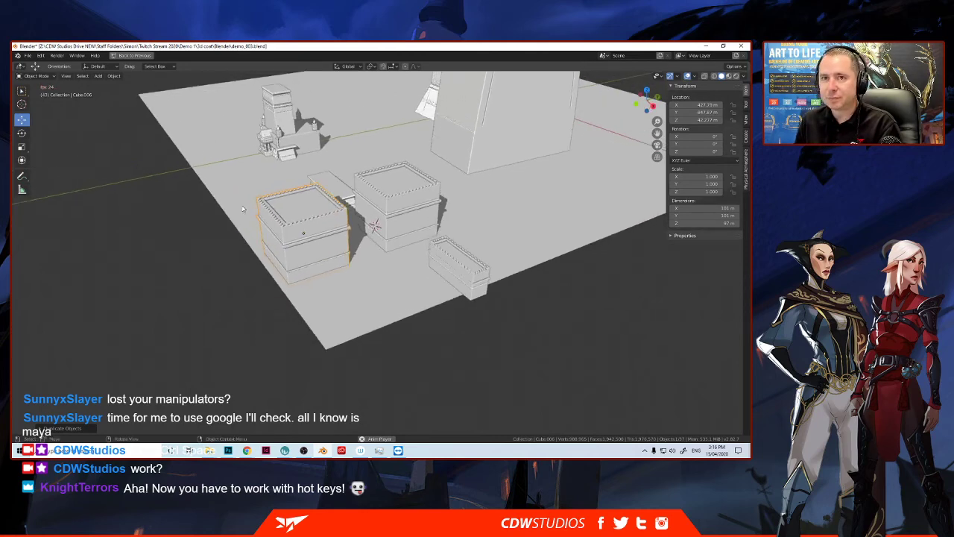
{"action": "key", "text": "ctrl+space"}
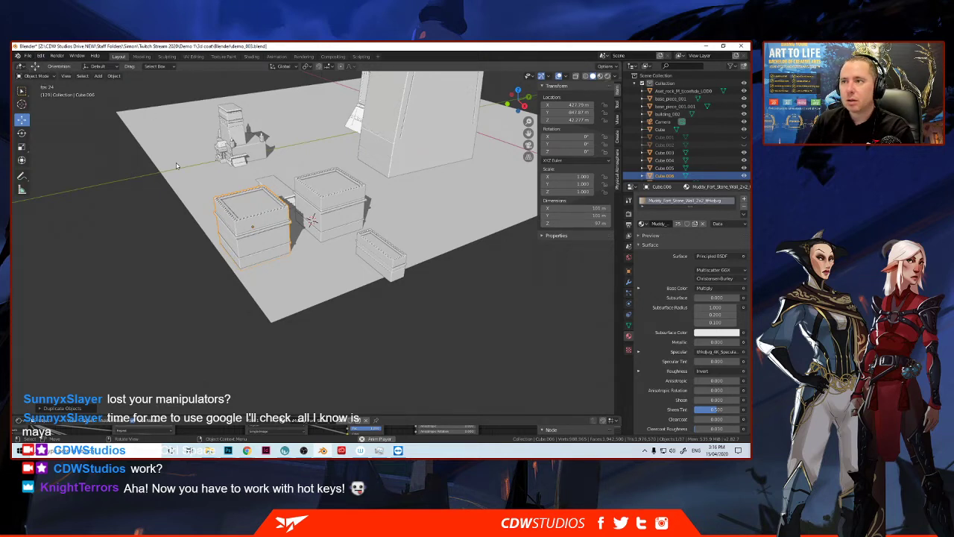
{"action": "middle_click_drag", "start_coordinate": [176, 162], "coordinate": [214, 172]}
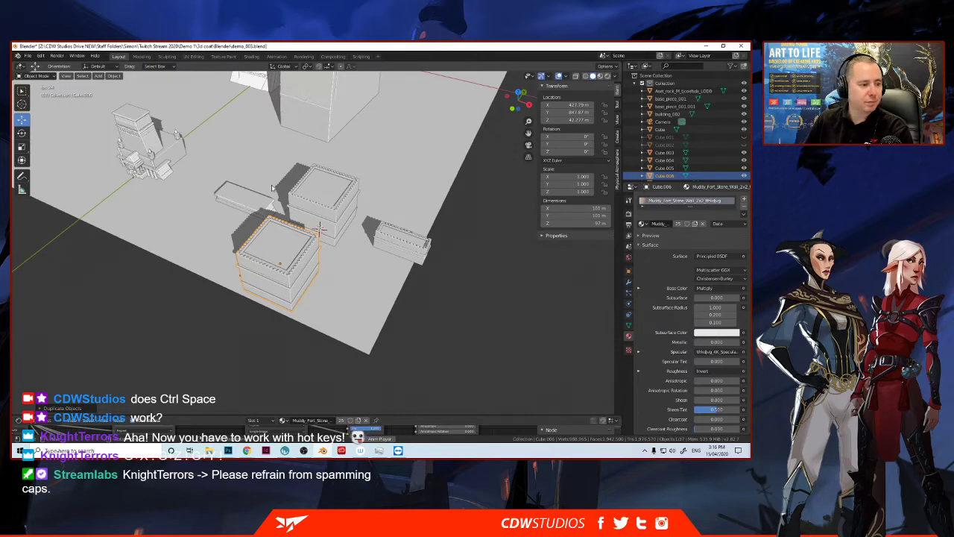
{"action": "middle_click_drag", "start_coordinate": [273, 187], "coordinate": [253, 187]}
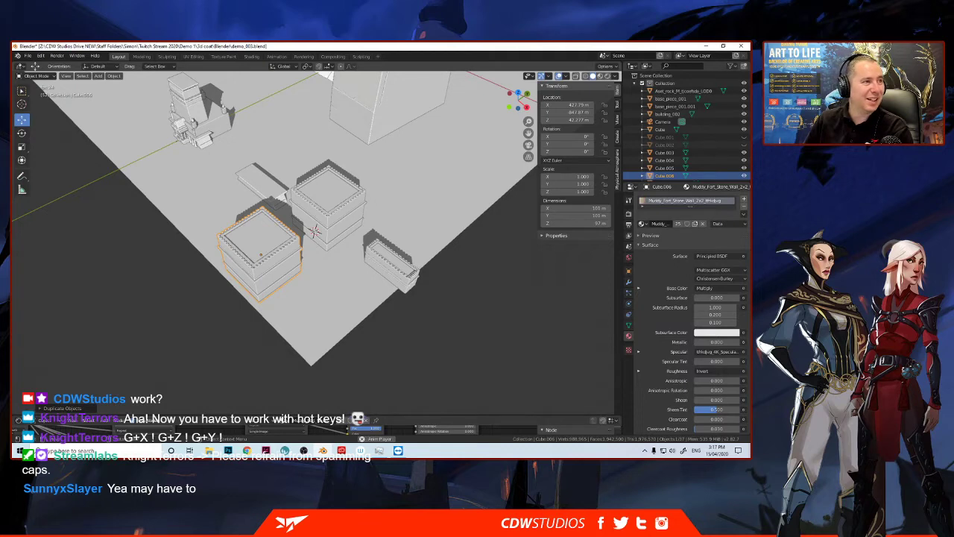
{"action": "key", "text": "alt+Tab"}
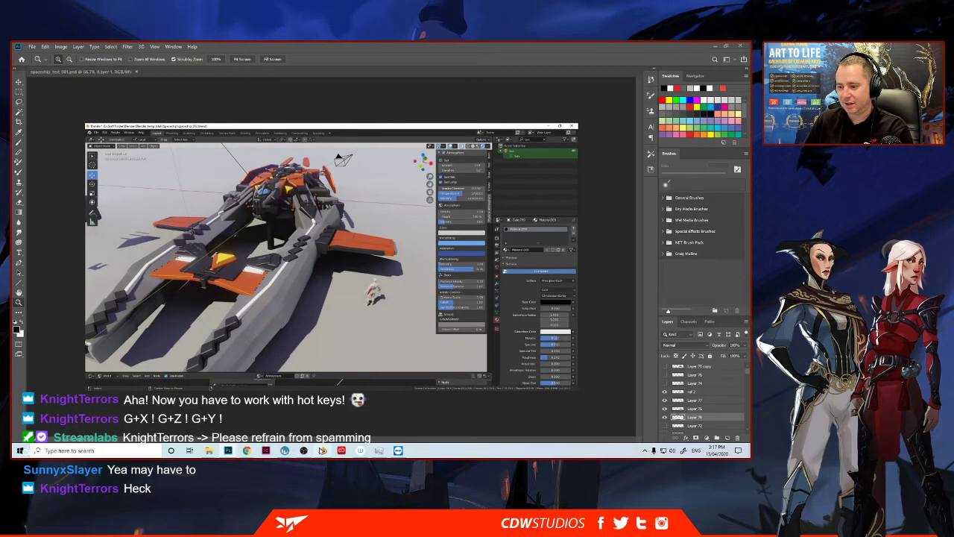
Step: Back in Blender, Save As with the version number changed to demo_004.blend
{"action": "left_click", "coordinate": [322, 450]}
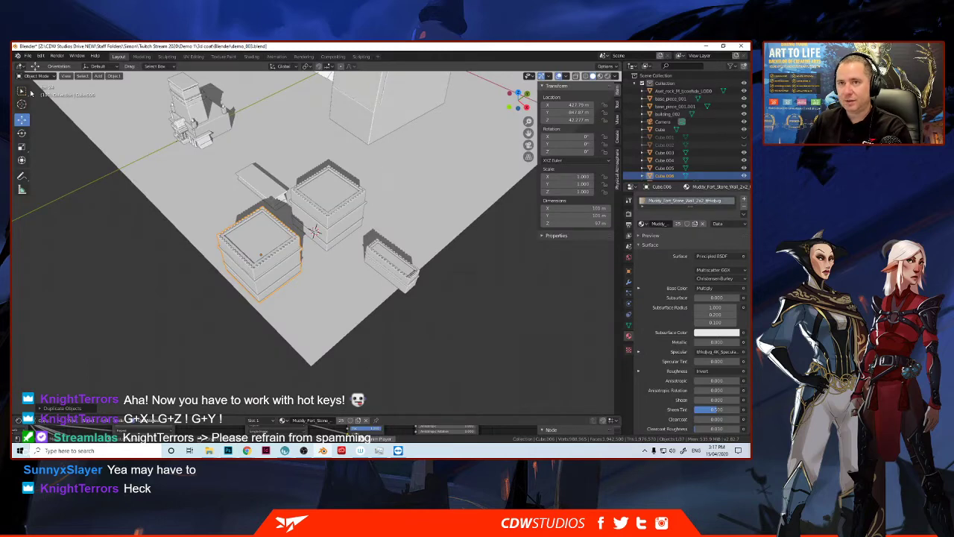
{"action": "left_click", "coordinate": [27, 56]}
{"action": "left_click", "coordinate": [37, 116]}
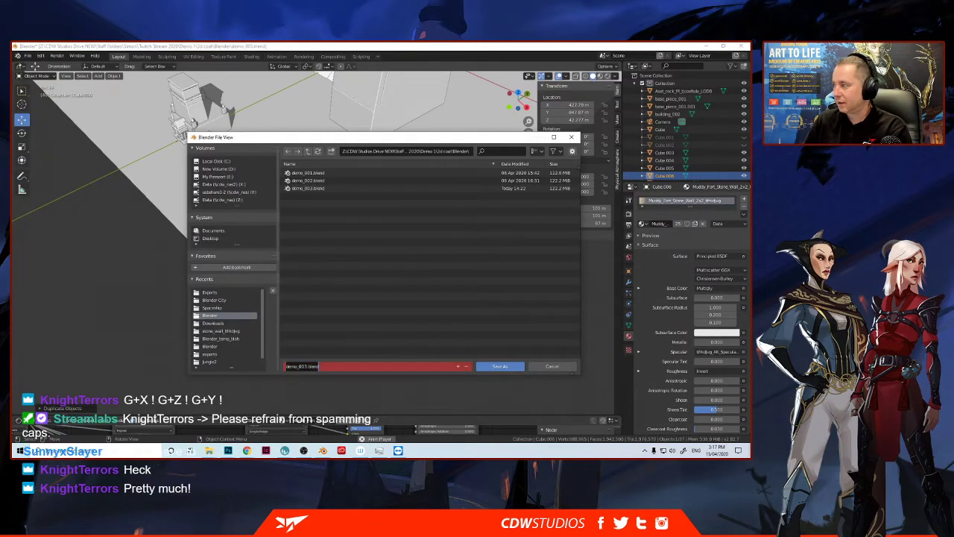
{"action": "left_click", "coordinate": [296, 367]}
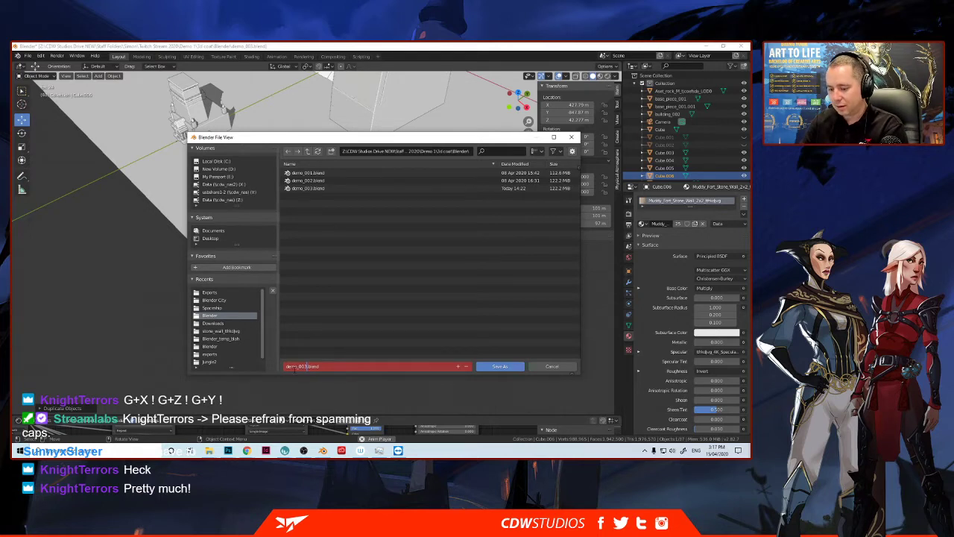
{"action": "key", "text": "BackSpace"}
{"action": "type", "text": "4"}
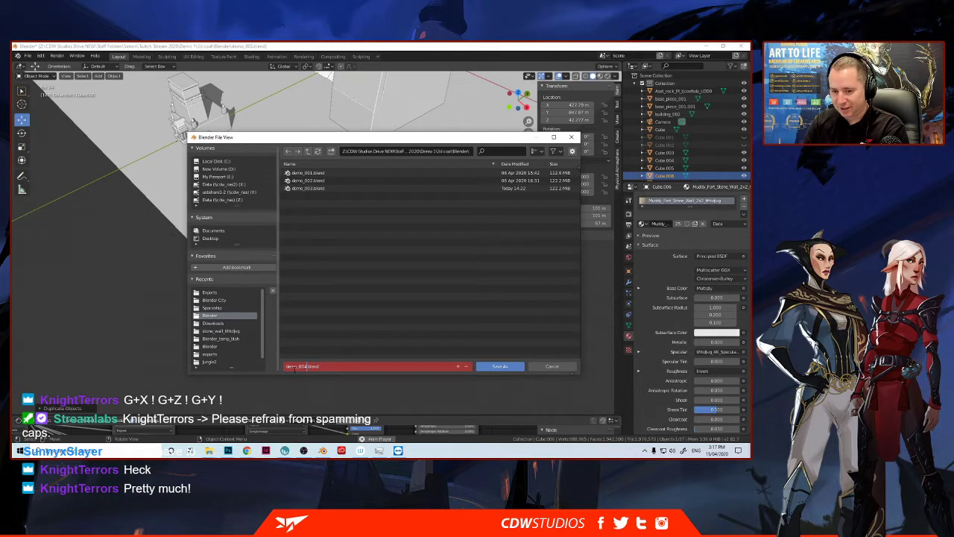
{"action": "key", "text": "Return"}
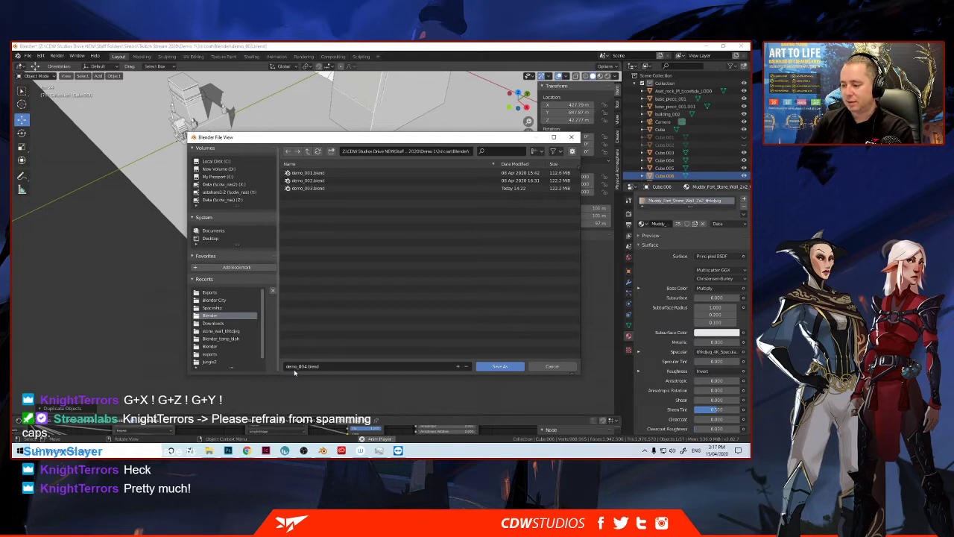
{"action": "key", "text": "Return"}
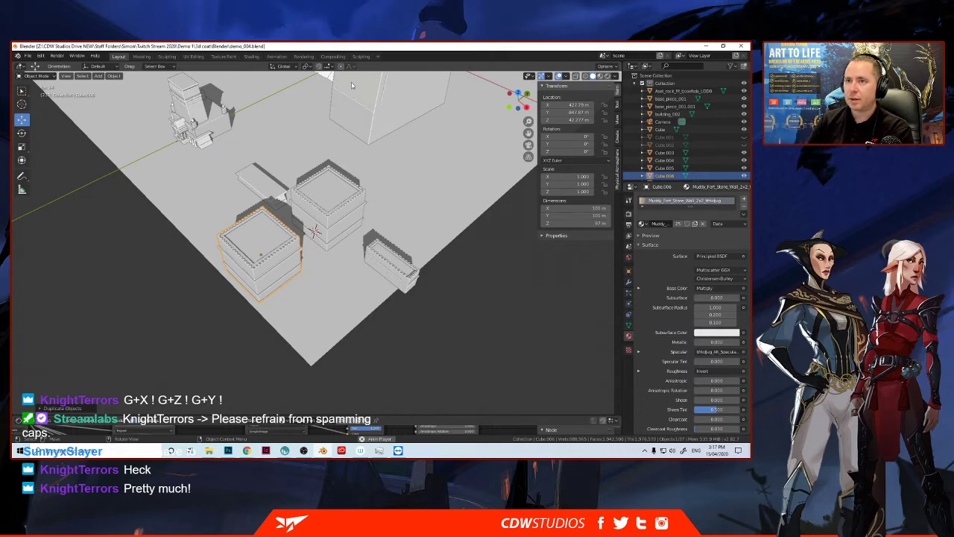
{"action": "left_click", "coordinate": [741, 46]}
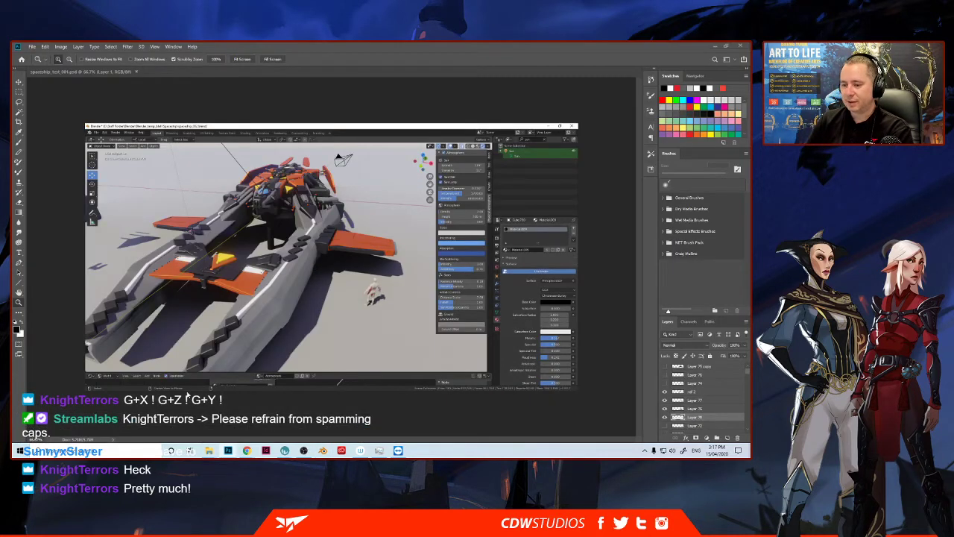
{"action": "left_click", "coordinate": [323, 451]}
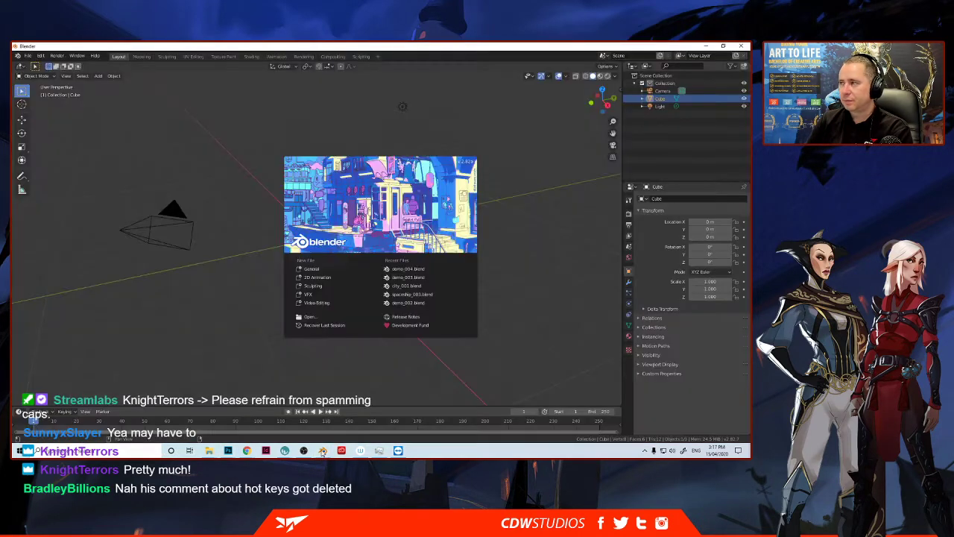
{"action": "left_click", "coordinate": [316, 269]}
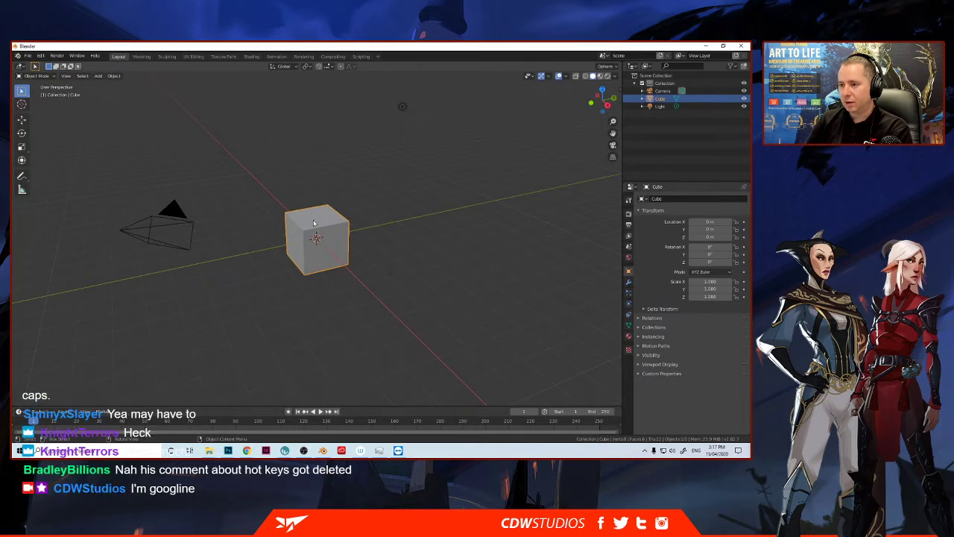
{"action": "middle_click_drag", "start_coordinate": [313, 222], "coordinate": [323, 237]}
{"action": "scroll", "coordinate": [336, 235], "scroll_direction": "down", "scroll_amount": 3}
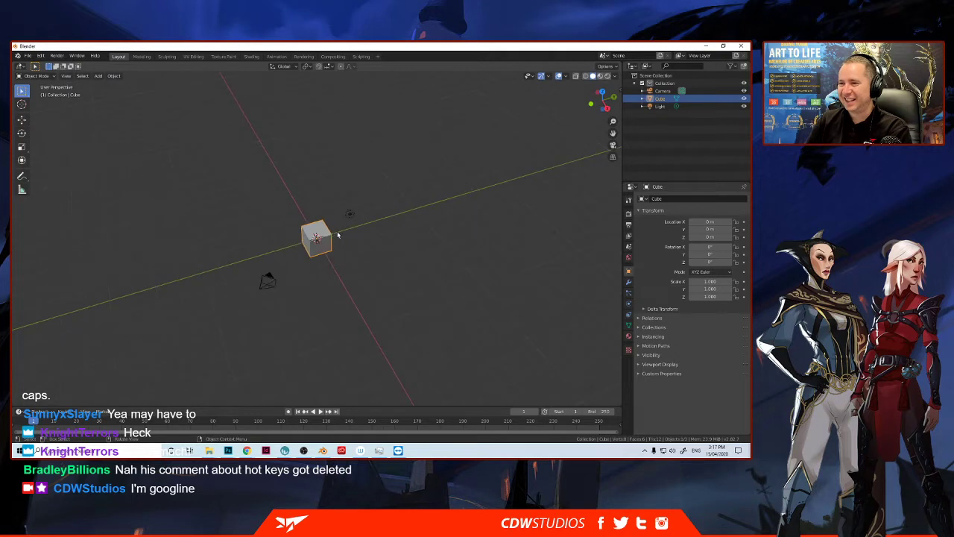
{"action": "scroll", "coordinate": [338, 235], "scroll_direction": "up", "scroll_amount": 5}
{"action": "scroll", "coordinate": [338, 235], "scroll_direction": "down", "scroll_amount": 3}
{"action": "scroll", "coordinate": [338, 235], "scroll_direction": "up", "scroll_amount": 3}
{"action": "scroll", "coordinate": [337, 235], "scroll_direction": "down", "scroll_amount": 4}
{"action": "scroll", "coordinate": [338, 234], "scroll_direction": "up", "scroll_amount": 3}
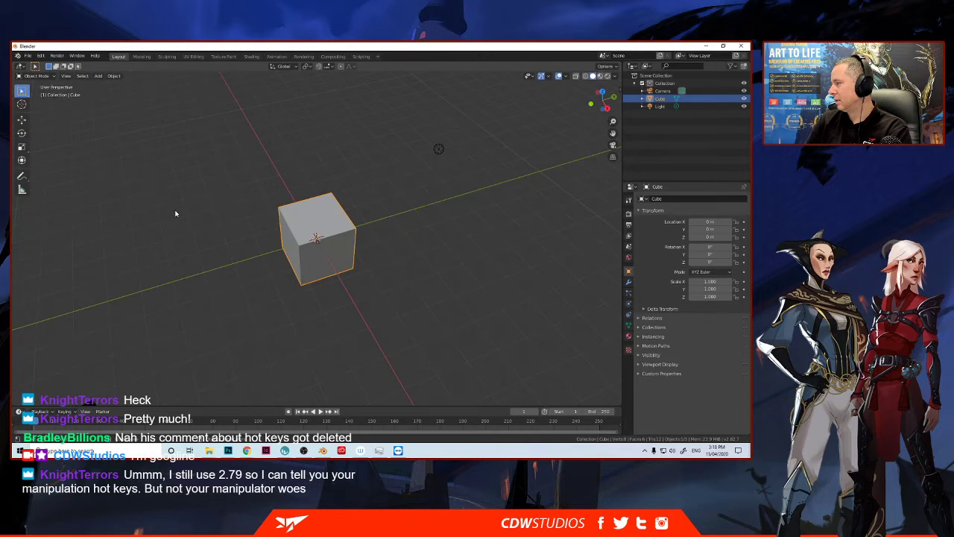
{"action": "scroll", "coordinate": [176, 214], "scroll_direction": "down", "scroll_amount": 3}
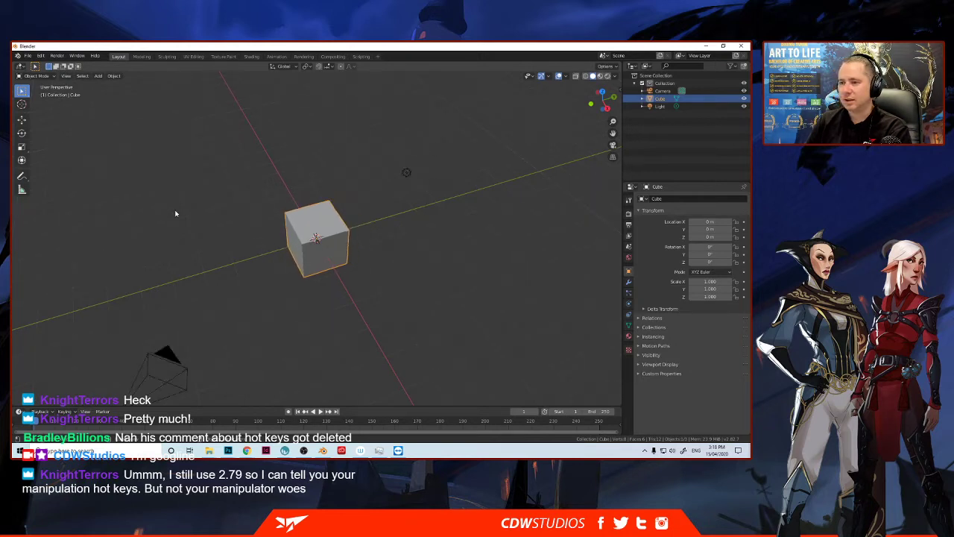
{"action": "scroll", "coordinate": [179, 214], "scroll_direction": "up", "scroll_amount": 2}
{"action": "middle_click_drag", "start_coordinate": [254, 227], "coordinate": [184, 171]}
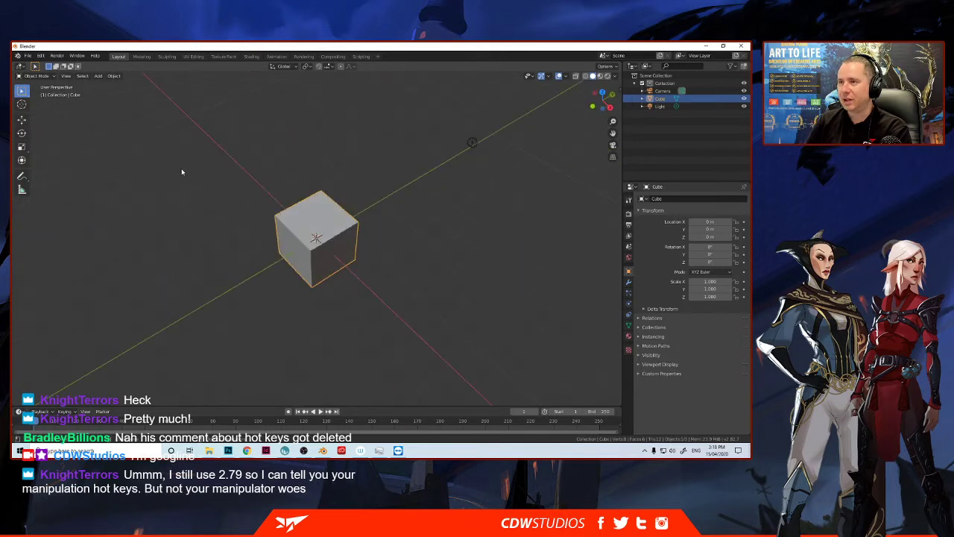
{"action": "left_click", "coordinate": [291, 66]}
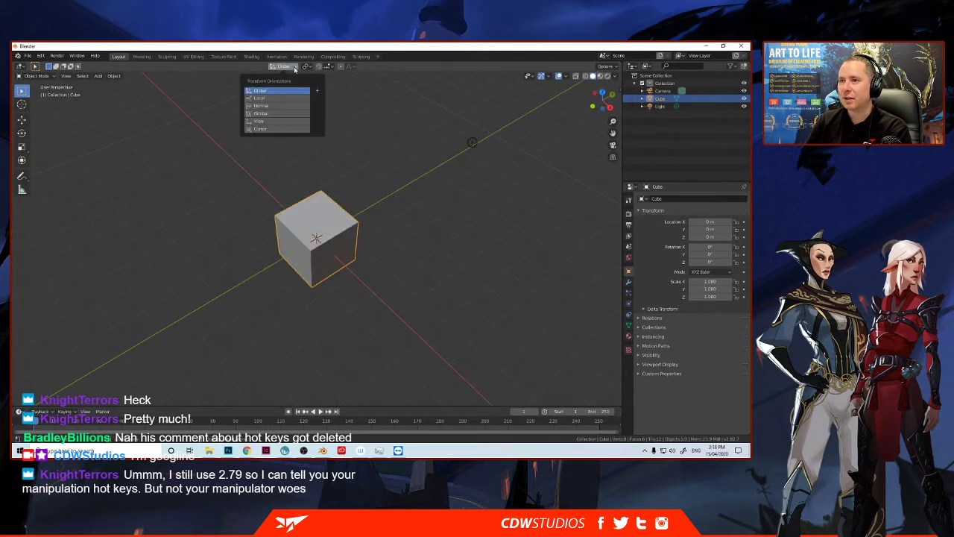
{"action": "left_click", "coordinate": [268, 114]}
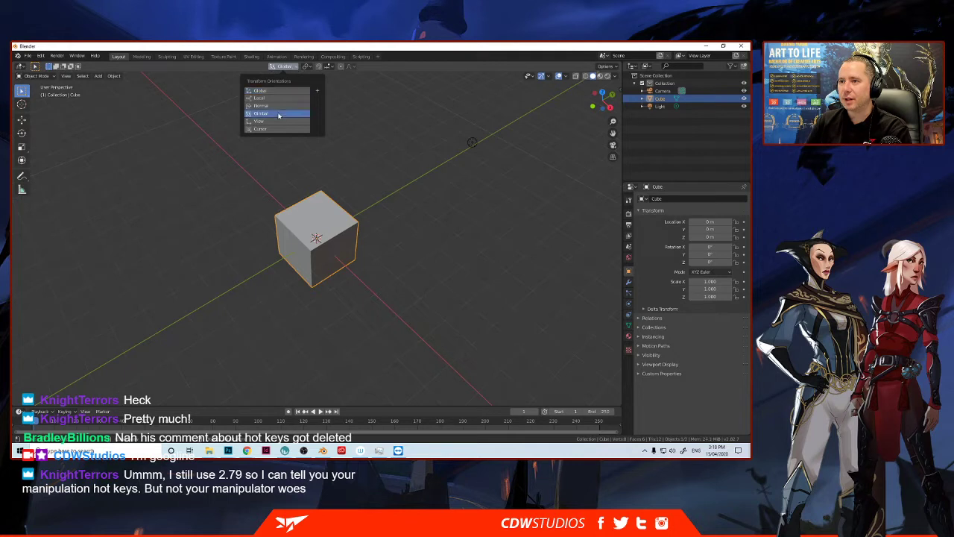
{"action": "left_click", "coordinate": [285, 67]}
{"action": "left_click", "coordinate": [285, 67]}
{"action": "left_click", "coordinate": [265, 91]}
{"action": "left_click", "coordinate": [308, 67]}
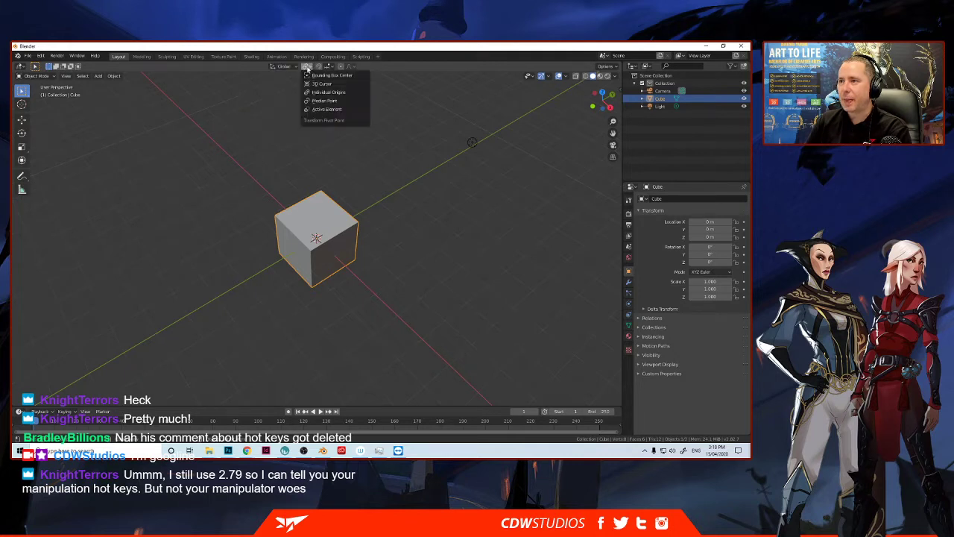
{"action": "left_click", "coordinate": [315, 92]}
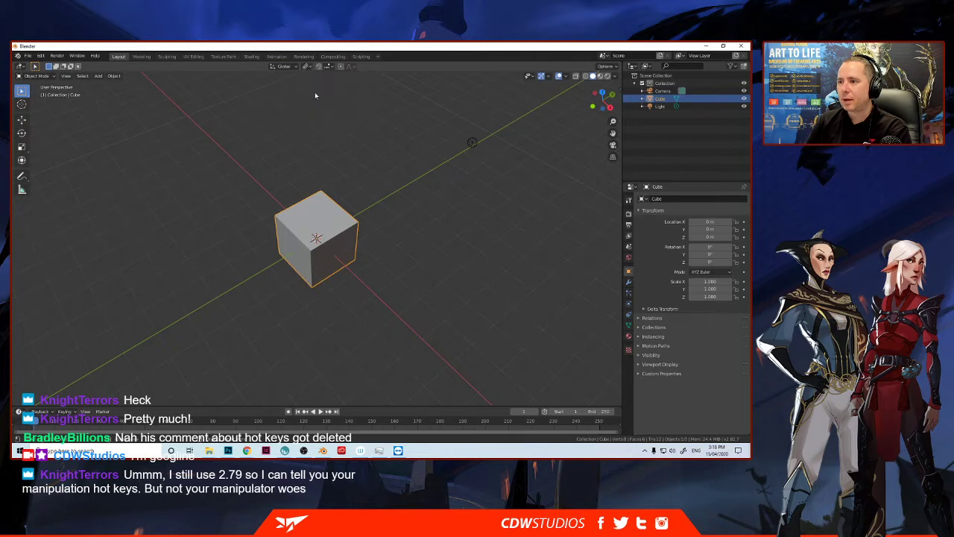
{"action": "left_click", "coordinate": [306, 67]}
{"action": "left_click", "coordinate": [317, 75]}
{"action": "left_click", "coordinate": [305, 67]}
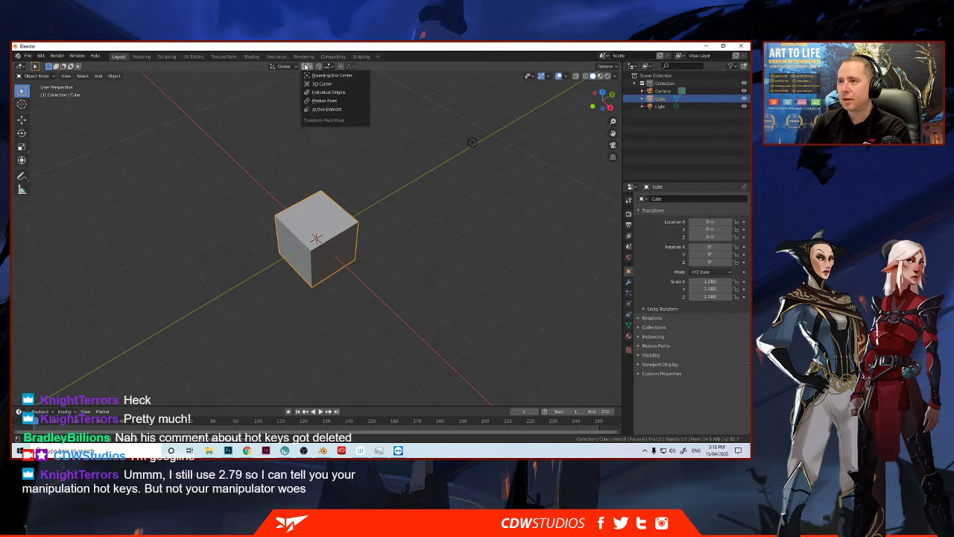
{"action": "left_click", "coordinate": [324, 100]}
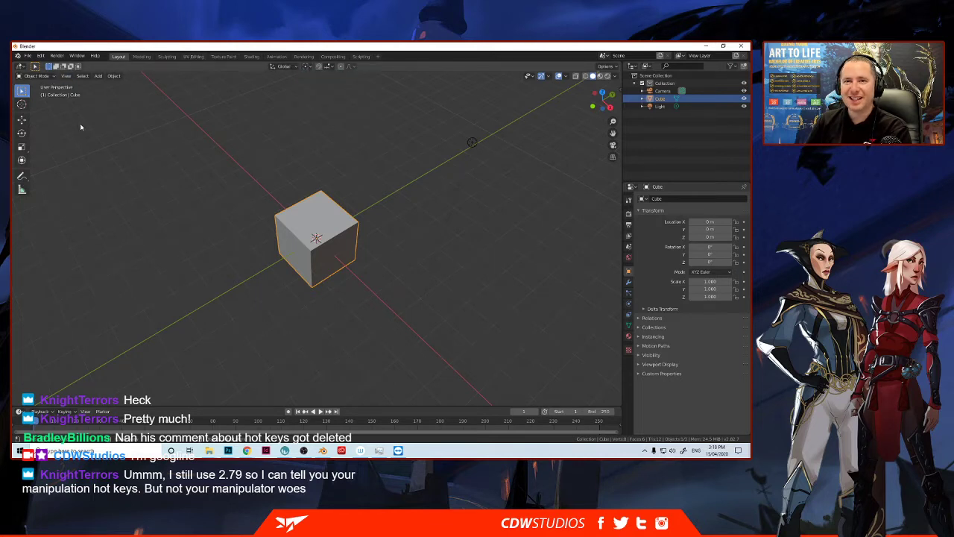
{"action": "scroll", "coordinate": [90, 130], "scroll_direction": "down", "scroll_amount": 3}
{"action": "scroll", "coordinate": [91, 130], "scroll_direction": "up", "scroll_amount": 1}
{"action": "middle_click_drag", "start_coordinate": [159, 149], "coordinate": [186, 167]}
{"action": "scroll", "coordinate": [319, 202], "scroll_direction": "up", "scroll_amount": 1}
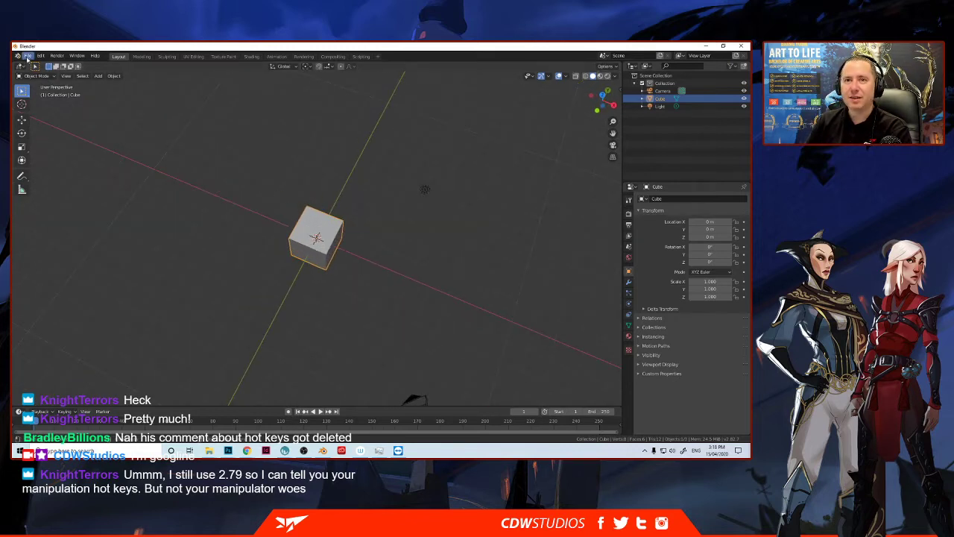
Step: Open the recent demo_004.blend castle file, discarding the unsaved cube scene
{"action": "left_click", "coordinate": [27, 57]}
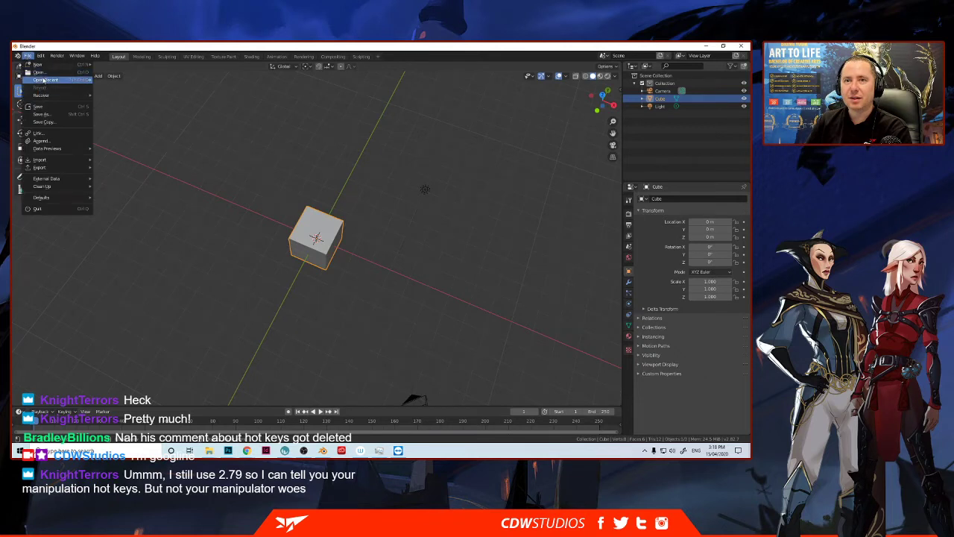
{"action": "mouse_move", "coordinate": [44, 80]}
{"action": "left_click", "coordinate": [112, 81]}
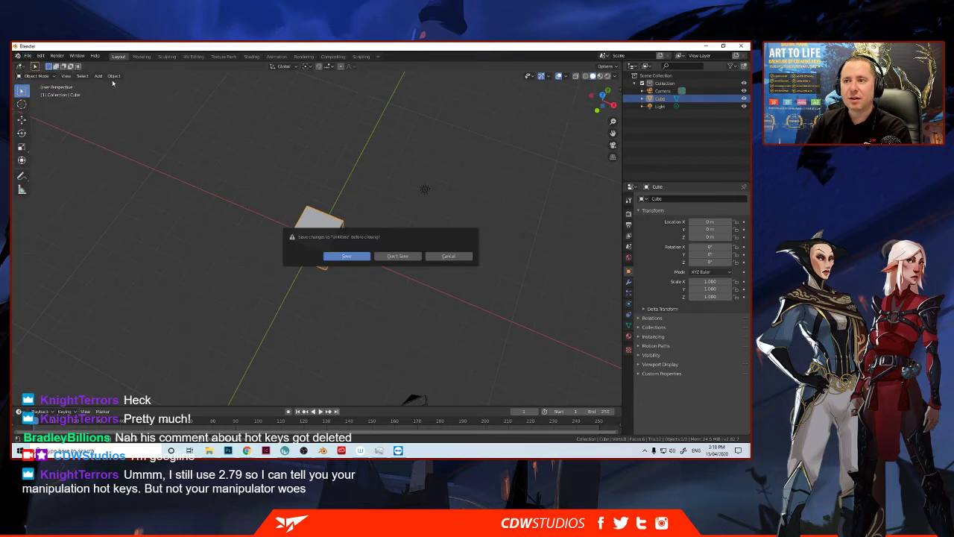
{"action": "left_click", "coordinate": [396, 256]}
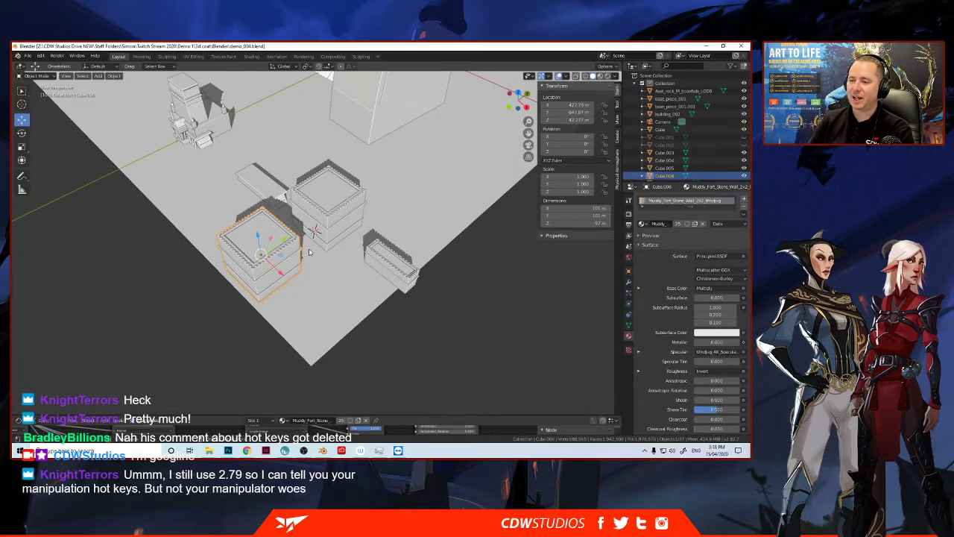
Step: Slide the selected fort block slightly along Y, then select the small column by the left building
{"action": "middle_click_drag", "start_coordinate": [312, 251], "coordinate": [273, 232]}
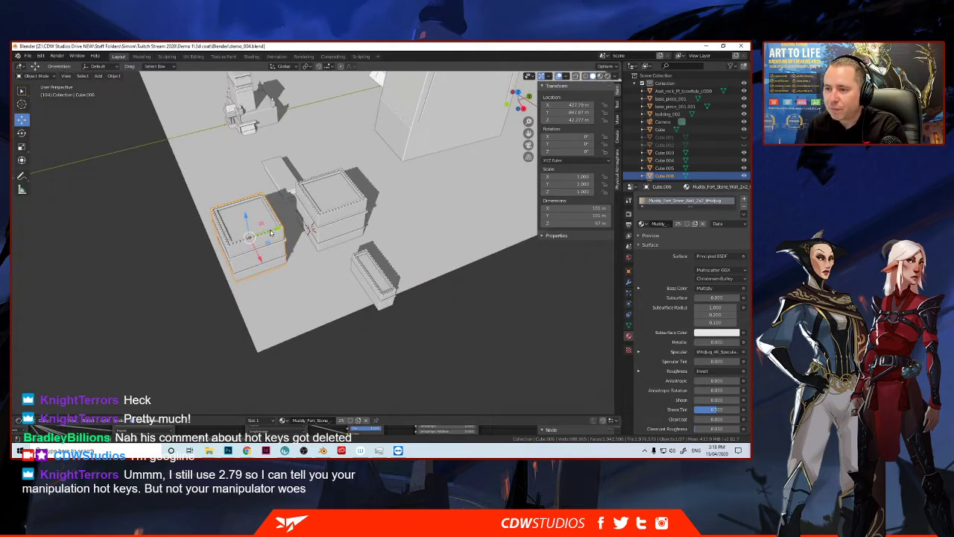
{"action": "left_click_drag", "start_coordinate": [272, 232], "coordinate": [253, 256]}
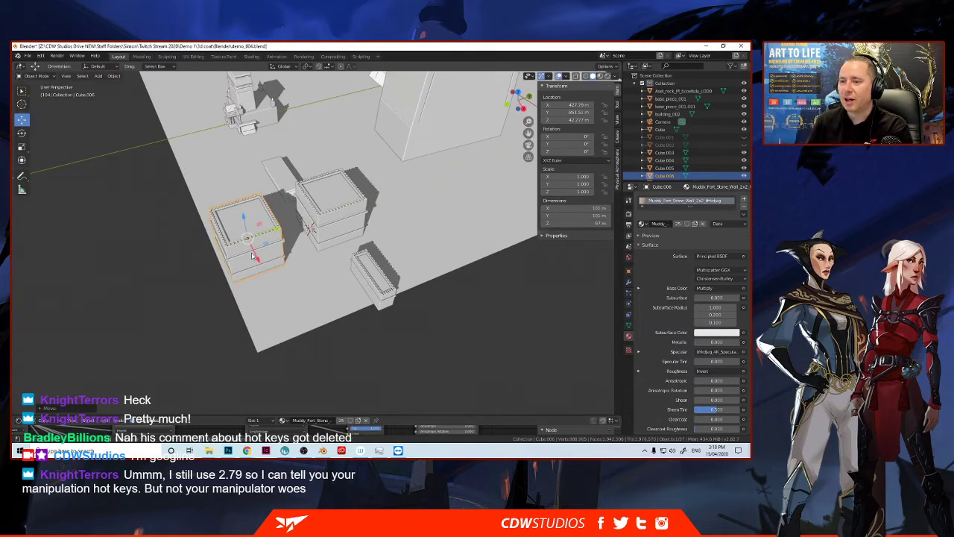
{"action": "middle_click_drag", "start_coordinate": [252, 256], "coordinate": [293, 252]}
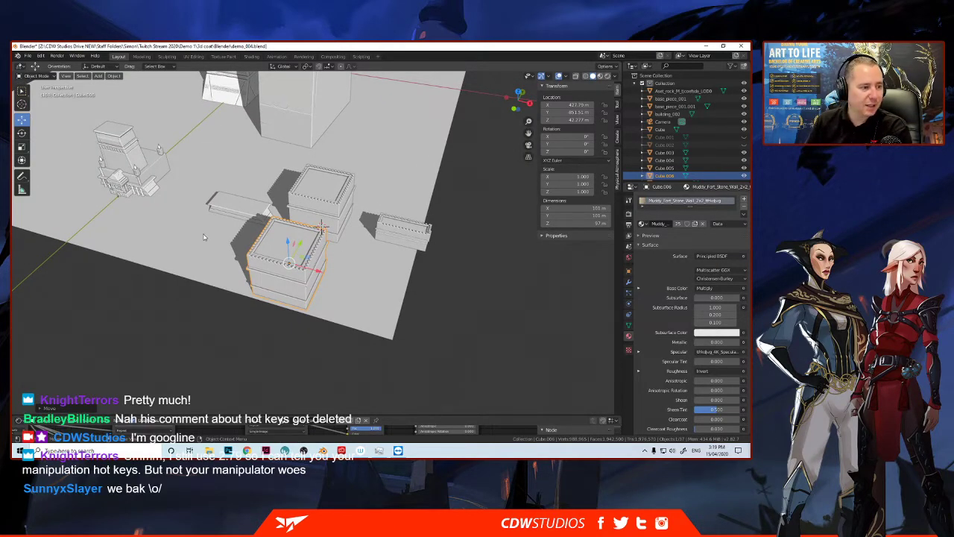
{"action": "left_click", "coordinate": [143, 192]}
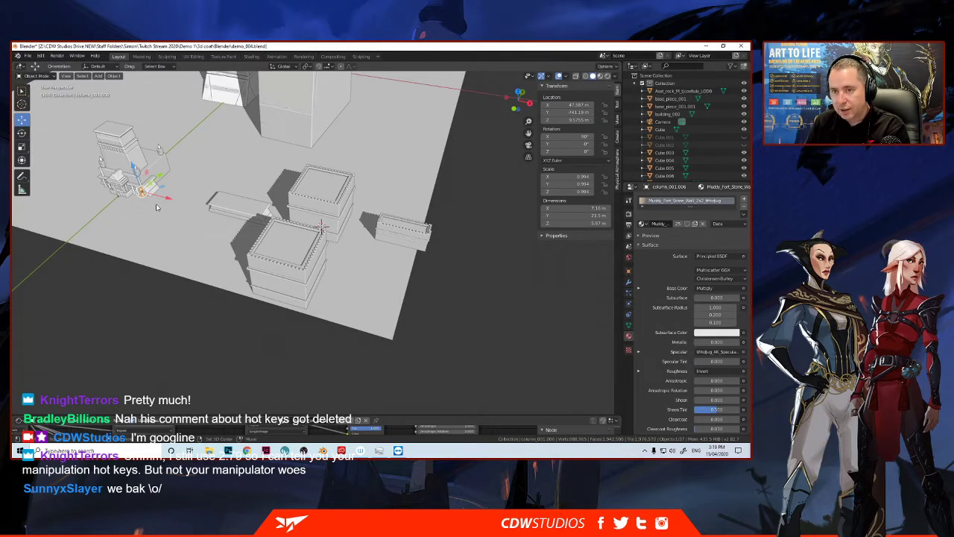
Step: Duplicate the column and slide the copy along X toward the wall
{"action": "key", "text": "shift+d"}
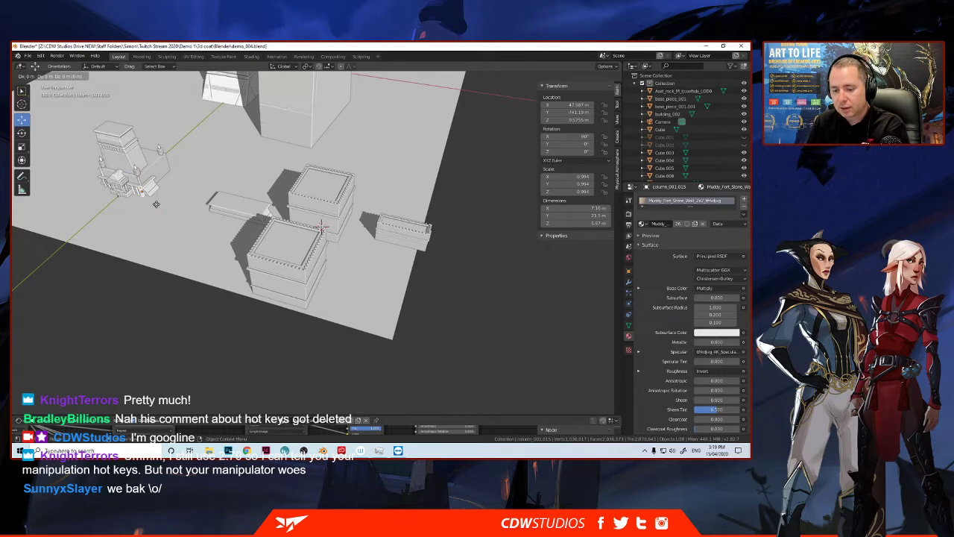
{"action": "right_click", "coordinate": [156, 203]}
{"action": "left_click_drag", "start_coordinate": [159, 197], "coordinate": [294, 304]}
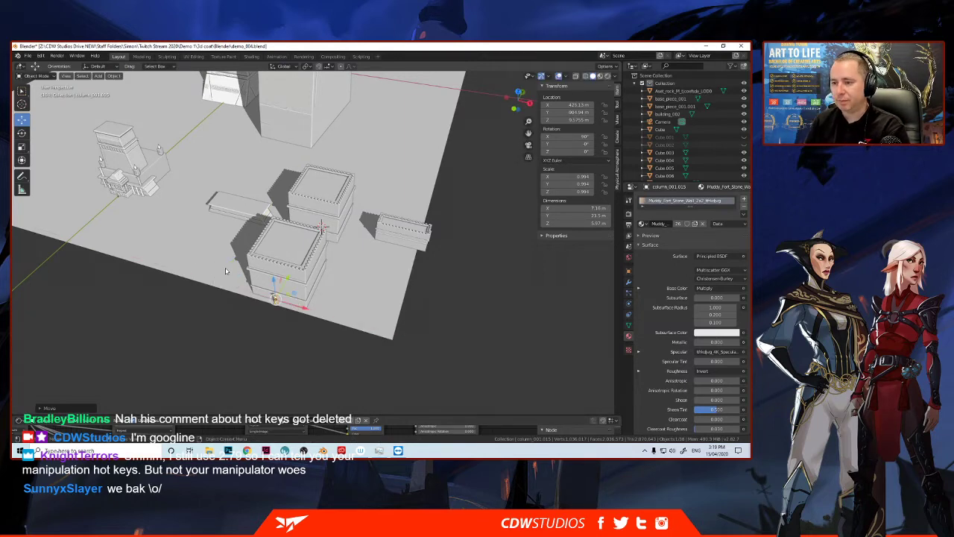
{"action": "middle_click_drag", "start_coordinate": [227, 271], "coordinate": [293, 225]}
{"action": "scroll", "coordinate": [218, 249], "scroll_direction": "up", "scroll_amount": 4}
{"action": "scroll", "coordinate": [260, 247], "scroll_direction": "up", "scroll_amount": 2}
{"action": "left_click_drag", "start_coordinate": [295, 222], "coordinate": [182, 219]}
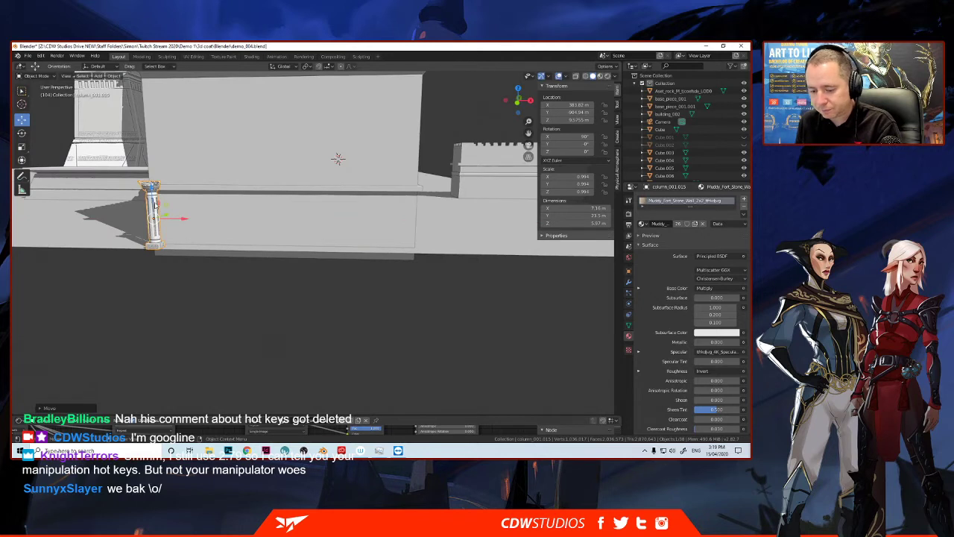
Step: Shrink the column copy and lower it down onto the wall
{"action": "key", "text": "s"}
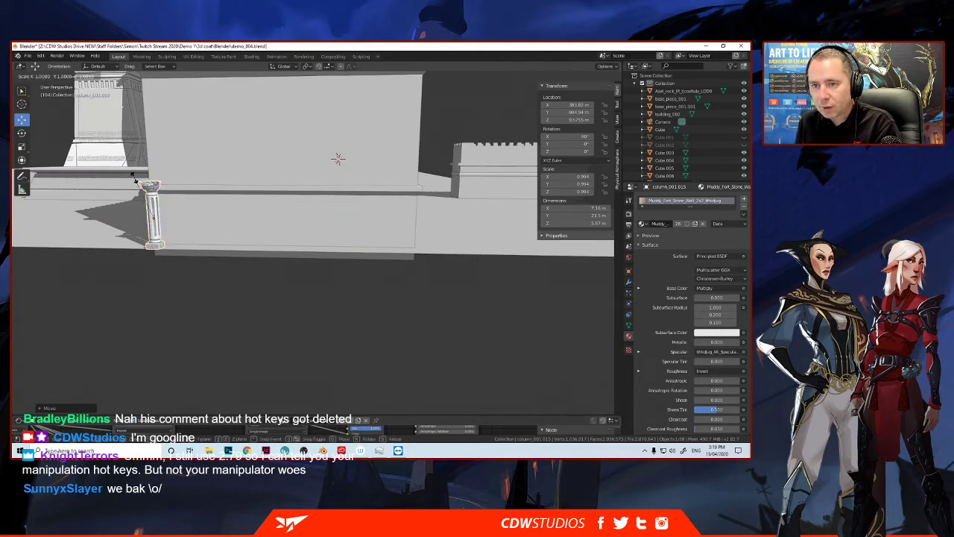
{"action": "left_click", "coordinate": [147, 186]}
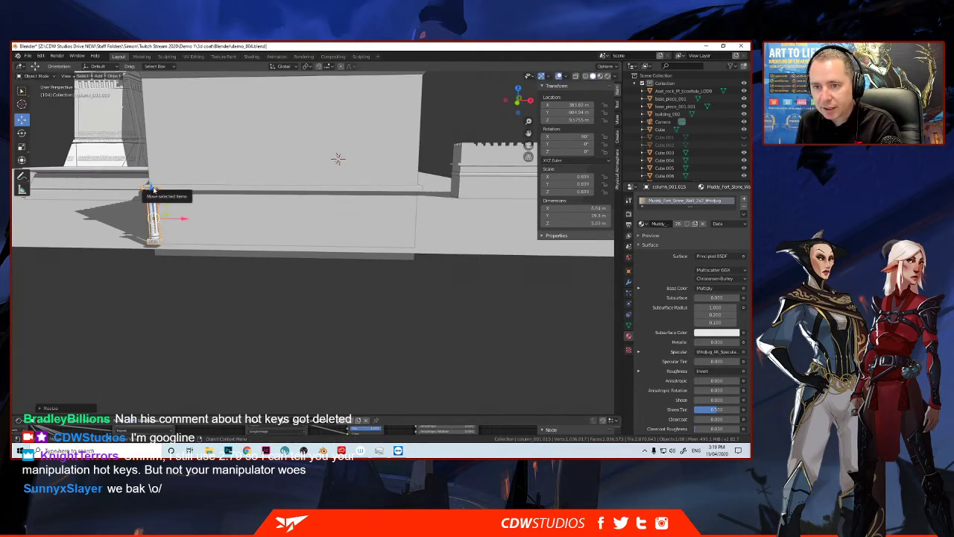
{"action": "left_click_drag", "start_coordinate": [152, 188], "coordinate": [153, 193]}
{"action": "scroll", "coordinate": [153, 196], "scroll_direction": "up", "scroll_amount": 2}
{"action": "middle_click_drag", "start_coordinate": [162, 198], "coordinate": [254, 211], "text": "shift"}
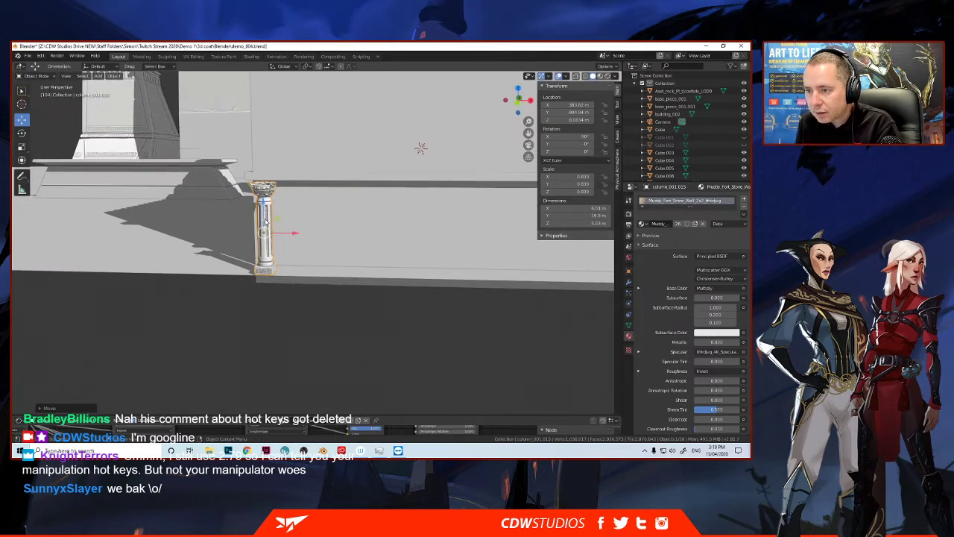
{"action": "left_click_drag", "start_coordinate": [264, 216], "coordinate": [227, 207]}
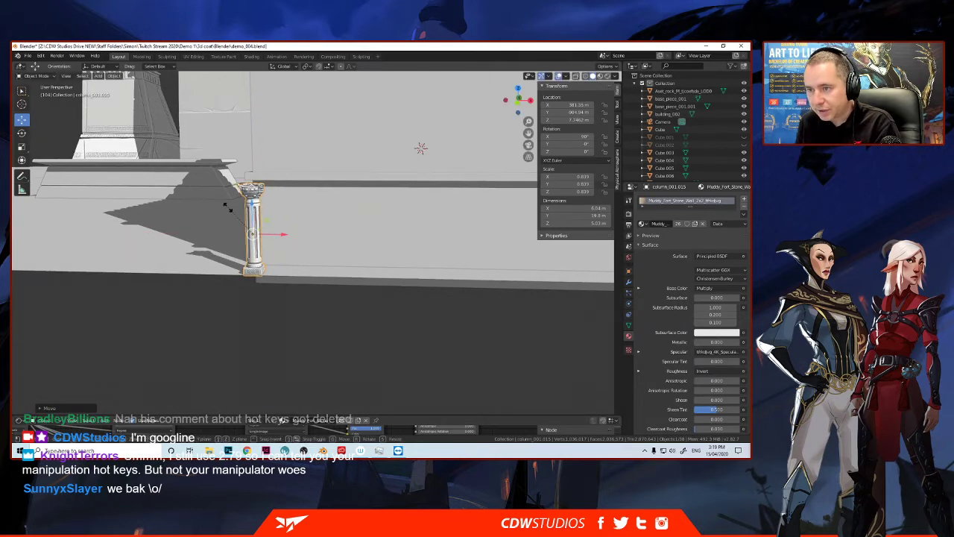
Step: Fine-tune the column's size and nudge its height along Z
{"action": "key", "text": "s"}
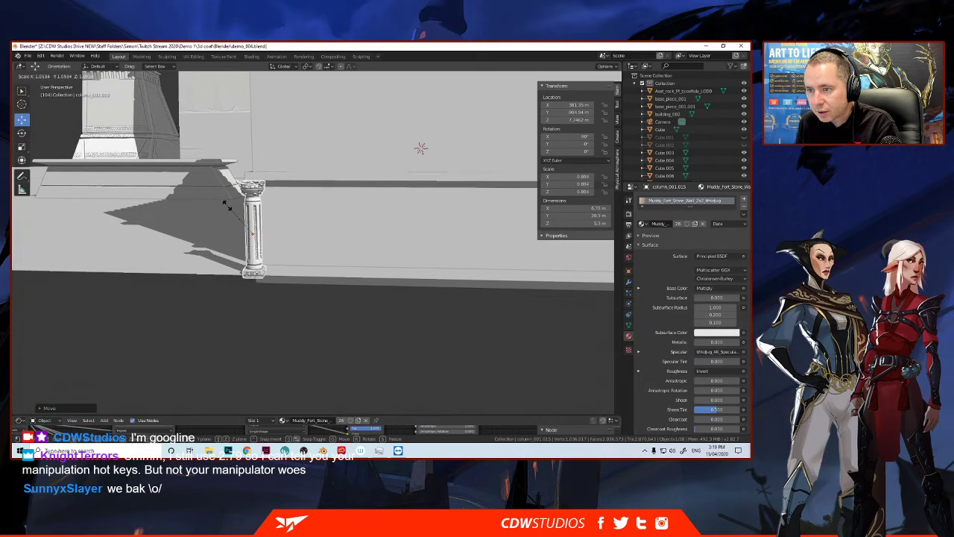
{"action": "left_click", "coordinate": [247, 216]}
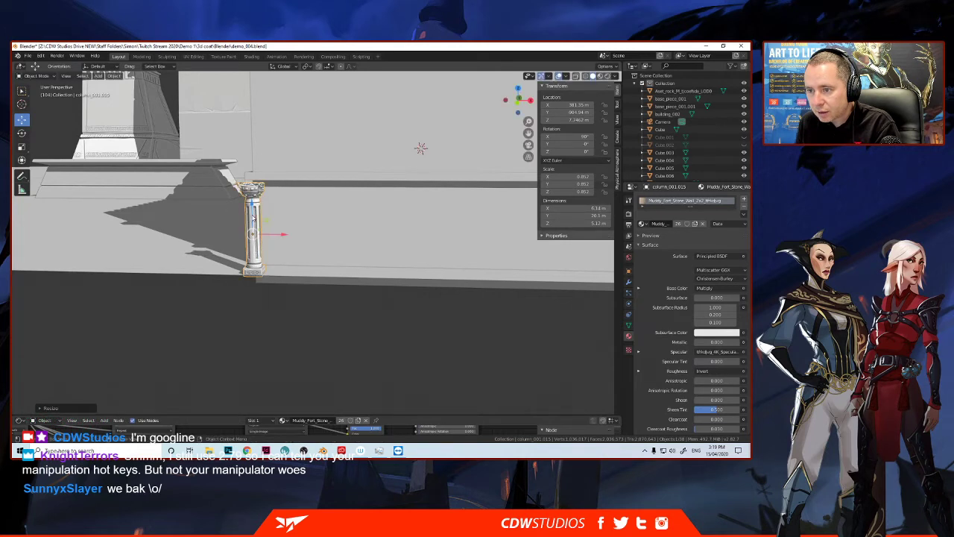
{"action": "left_click_drag", "start_coordinate": [253, 217], "coordinate": [254, 215]}
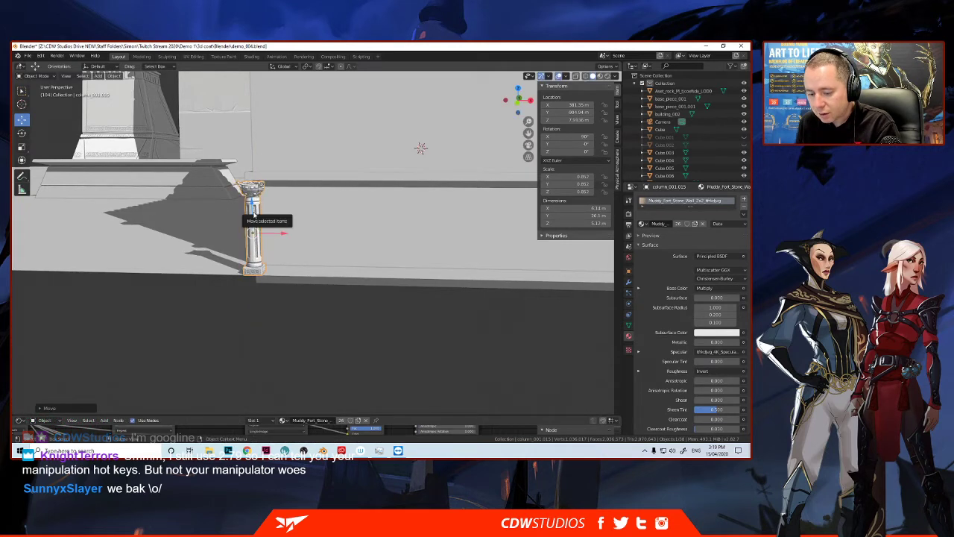
{"action": "key", "text": "s"}
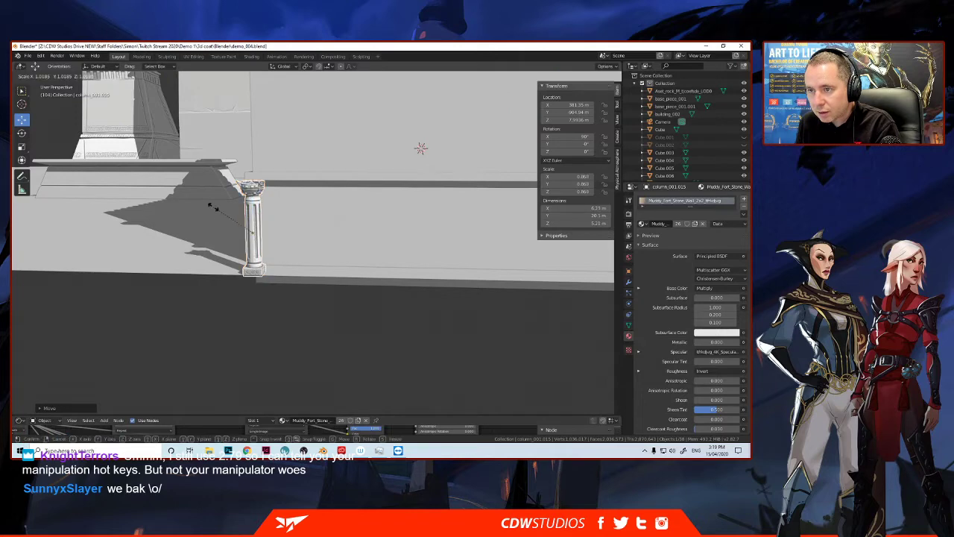
{"action": "left_click", "coordinate": [215, 211]}
{"action": "left_click_drag", "start_coordinate": [254, 217], "coordinate": [254, 219]}
{"action": "middle_click_drag", "start_coordinate": [244, 217], "coordinate": [266, 220]}
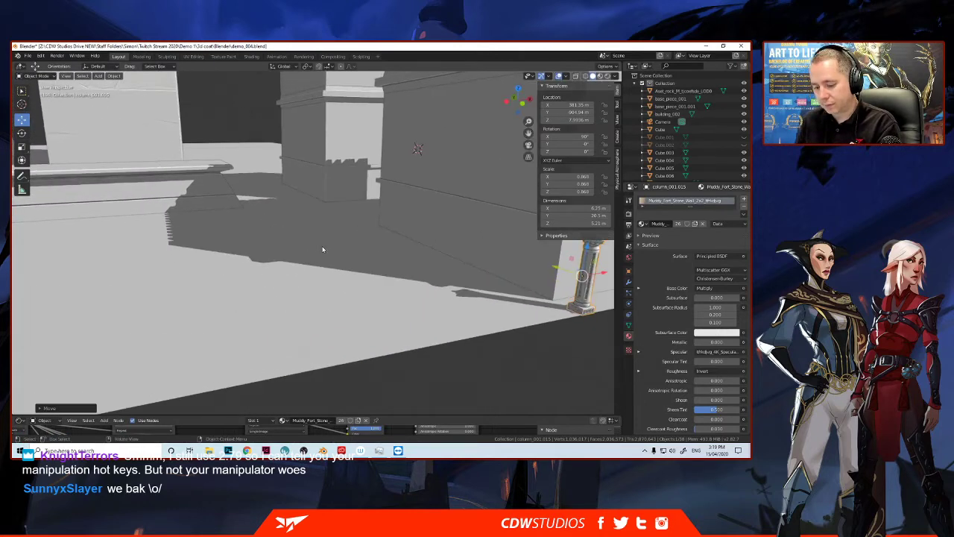
Step: Move the column along Y to a new position and inspect it
{"action": "key", "text": "g"}
{"action": "key", "text": "y"}
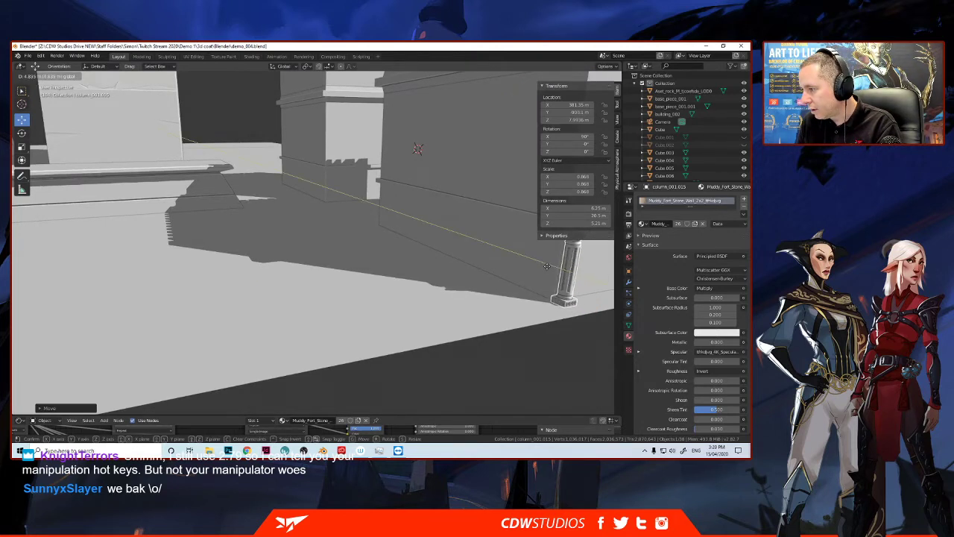
{"action": "left_click", "coordinate": [497, 271]}
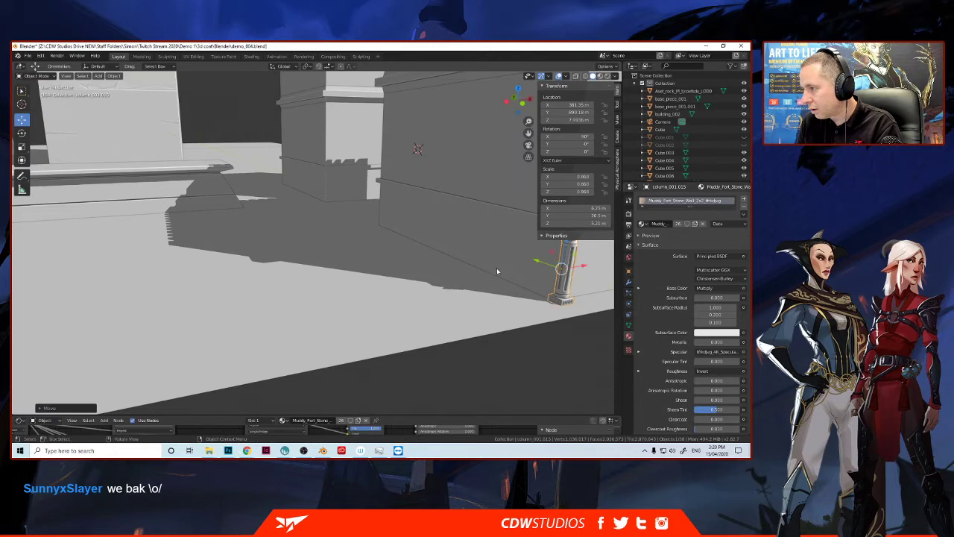
{"action": "middle_click_drag", "start_coordinate": [497, 271], "coordinate": [481, 271]}
{"action": "scroll", "coordinate": [283, 231], "scroll_direction": "down", "scroll_amount": 2}
{"action": "scroll", "coordinate": [313, 230], "scroll_direction": "up", "scroll_amount": 5}
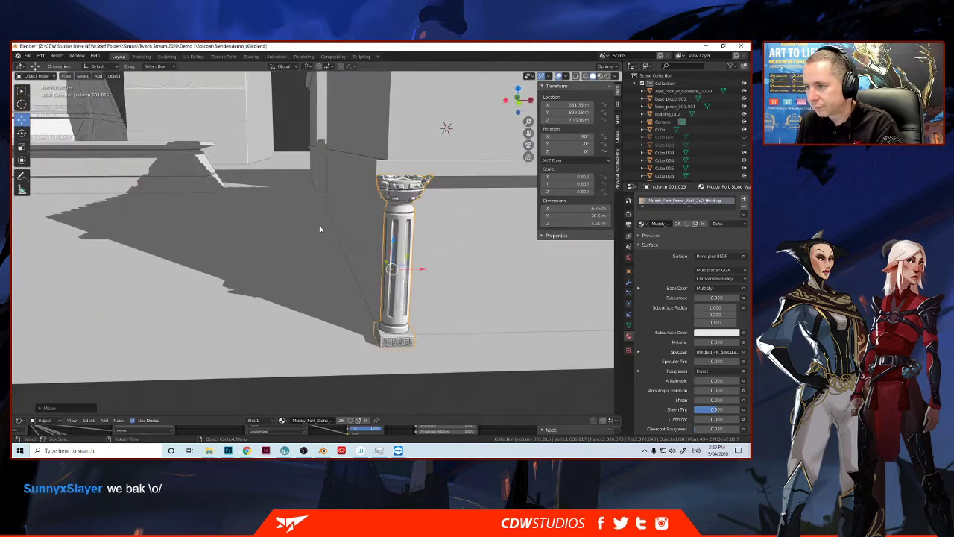
{"action": "middle_click_drag", "start_coordinate": [321, 228], "coordinate": [348, 232]}
{"action": "scroll", "coordinate": [348, 232], "scroll_direction": "up", "scroll_amount": 3}
{"action": "scroll", "coordinate": [468, 303], "scroll_direction": "down", "scroll_amount": 4}
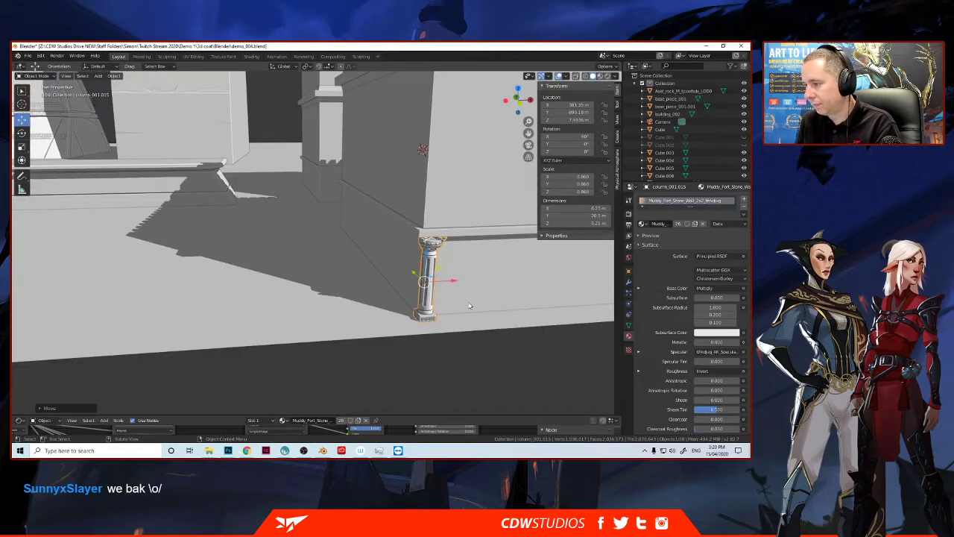
{"action": "scroll", "coordinate": [468, 303], "scroll_direction": "up", "scroll_amount": 4}
Step: Slide the column along X to the wall corner, around X 379.84 m, Y 899.24 m
{"action": "key", "text": "g"}
{"action": "key", "text": "y"}
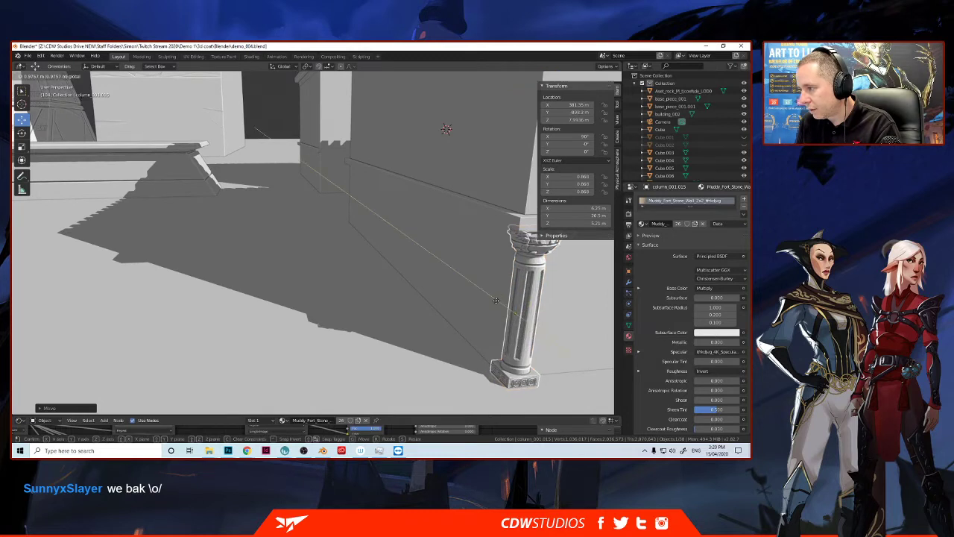
{"action": "key", "text": "x"}
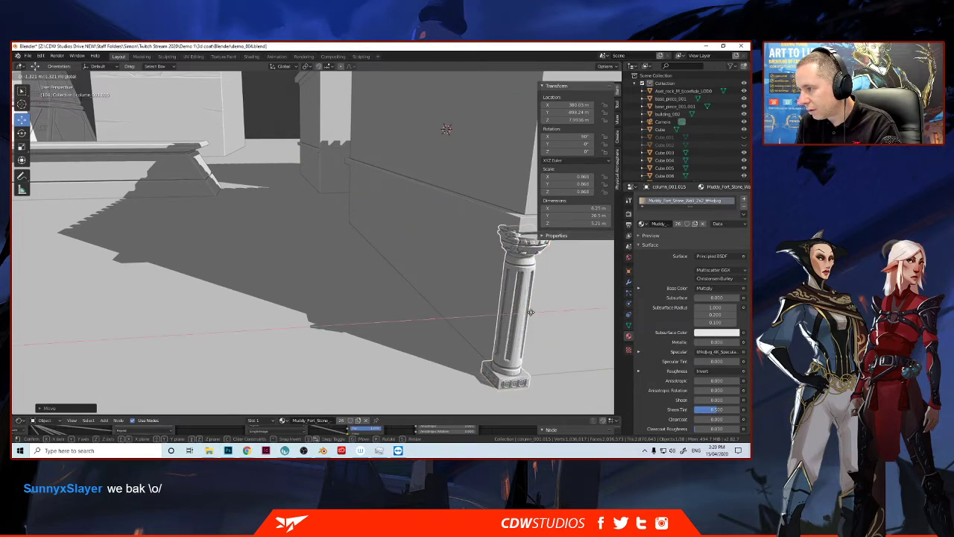
{"action": "left_click", "coordinate": [520, 312]}
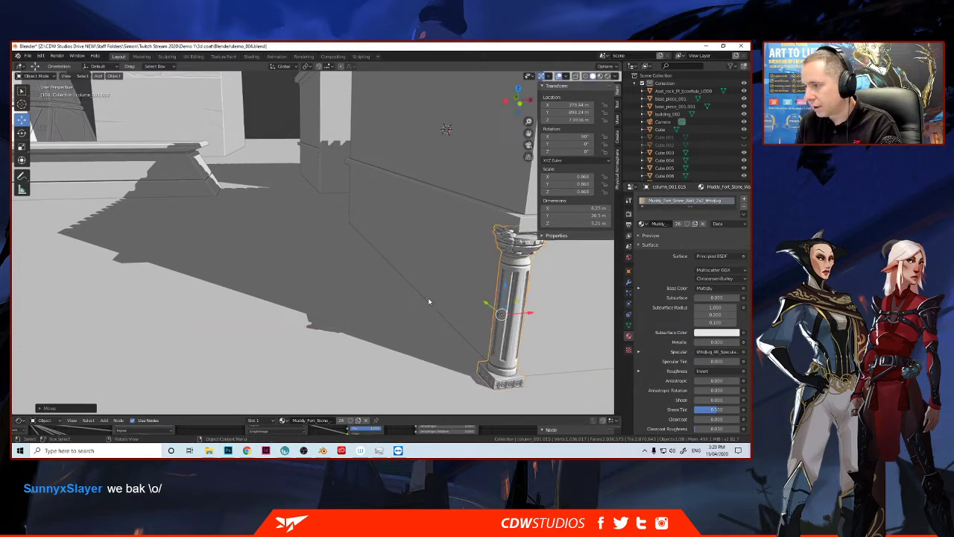
{"action": "scroll", "coordinate": [428, 301], "scroll_direction": "down", "scroll_amount": 5}
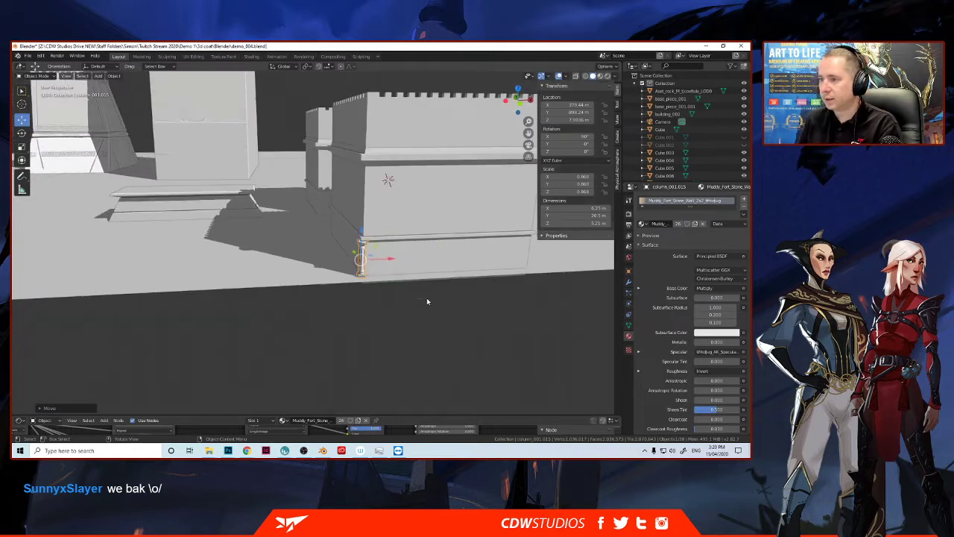
Step: Duplicate the corner column and move the copy along X further down the wall
{"action": "key", "text": "shift+d"}
{"action": "right_click", "coordinate": [391, 267]}
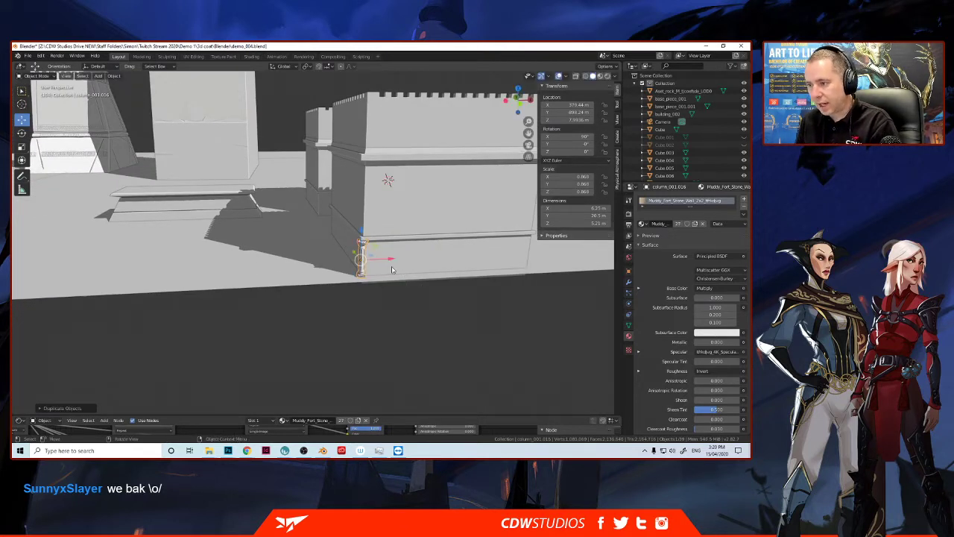
{"action": "key", "text": "g"}
{"action": "key", "text": "x"}
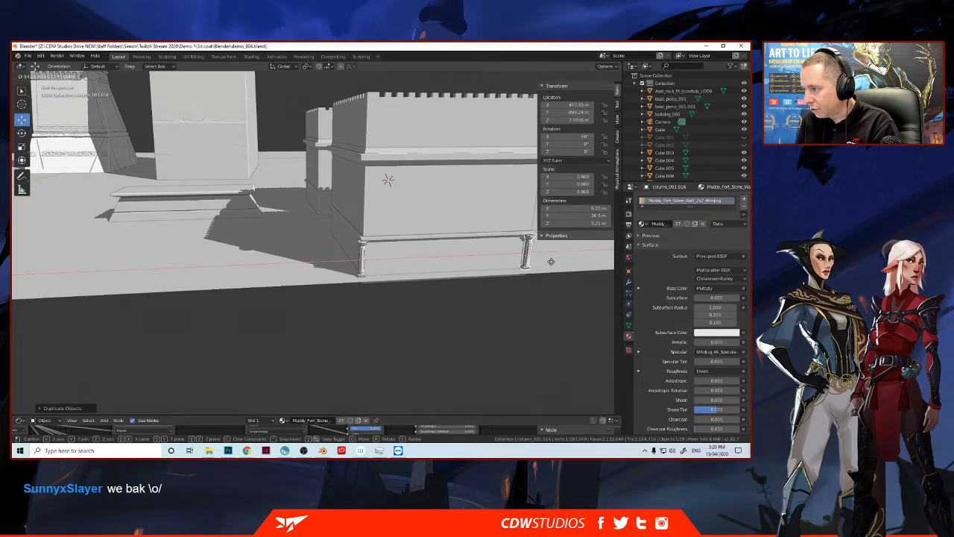
{"action": "left_click", "coordinate": [552, 261]}
Step: In front orthographic view, slide the right column to the wall's end
{"action": "middle_click_drag", "start_coordinate": [484, 253], "coordinate": [417, 261]}
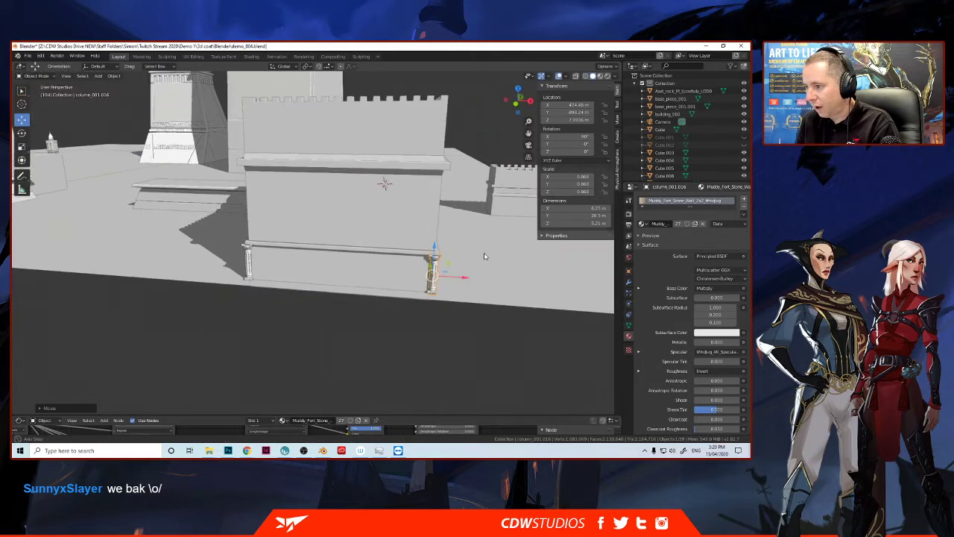
{"action": "left_click", "coordinate": [516, 104]}
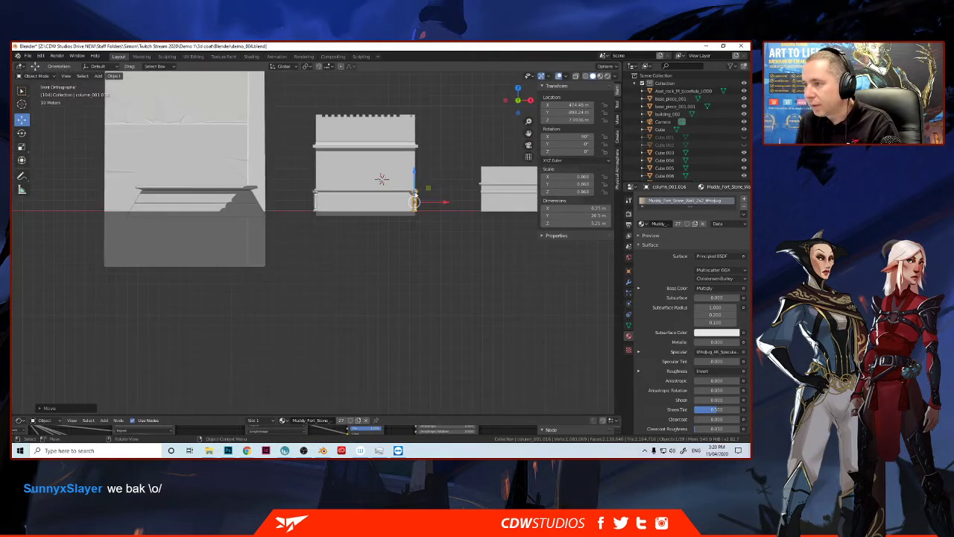
{"action": "scroll", "coordinate": [418, 193], "scroll_direction": "up", "scroll_amount": 3}
{"action": "middle_click_drag", "start_coordinate": [437, 186], "coordinate": [322, 285], "text": "shift"}
{"action": "scroll", "coordinate": [379, 264], "scroll_direction": "up", "scroll_amount": 2}
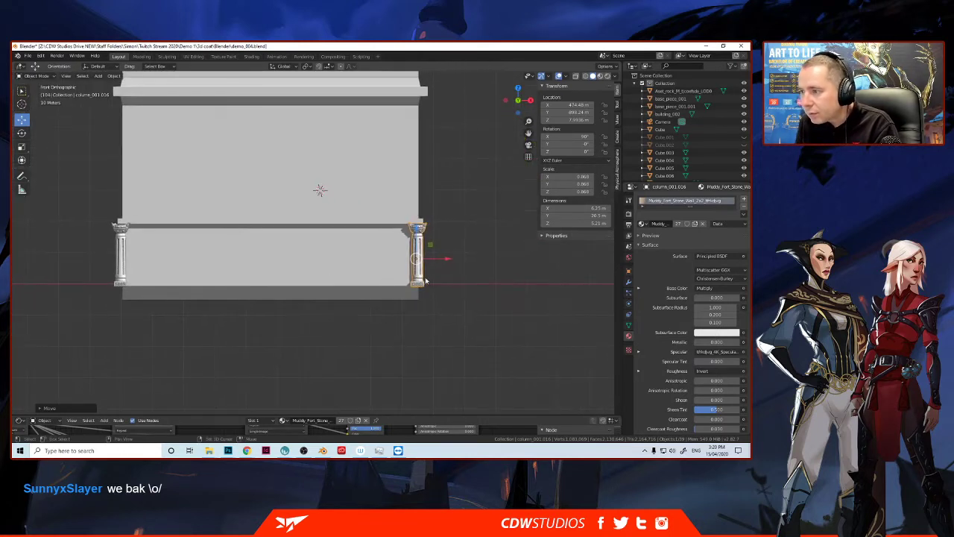
{"action": "left_click_drag", "start_coordinate": [439, 258], "coordinate": [442, 258]}
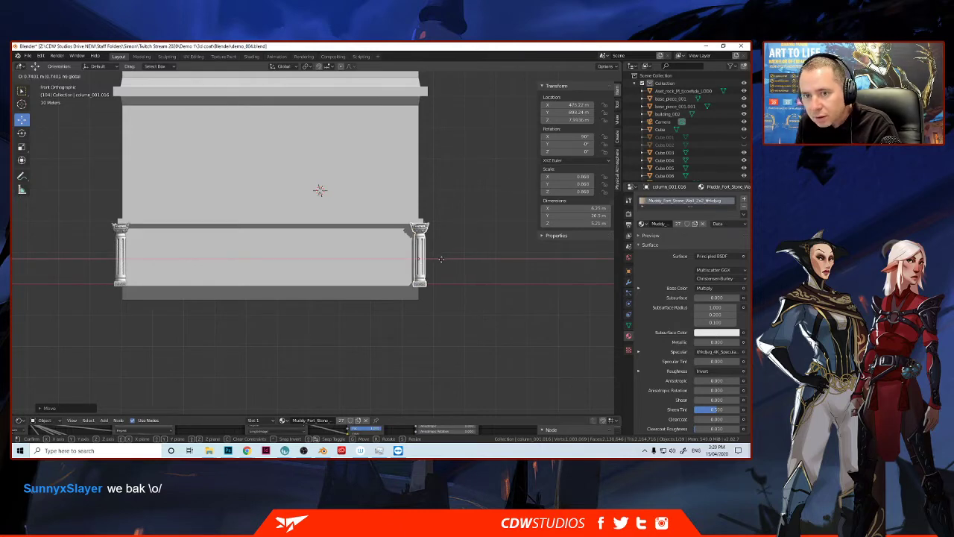
Step: Select both end columns, duplicate them, and shift the copies 6.19 m along Y
{"action": "left_click_drag", "start_coordinate": [441, 259], "coordinate": [441, 260]}
{"action": "middle_click_drag", "start_coordinate": [384, 245], "coordinate": [372, 248]}
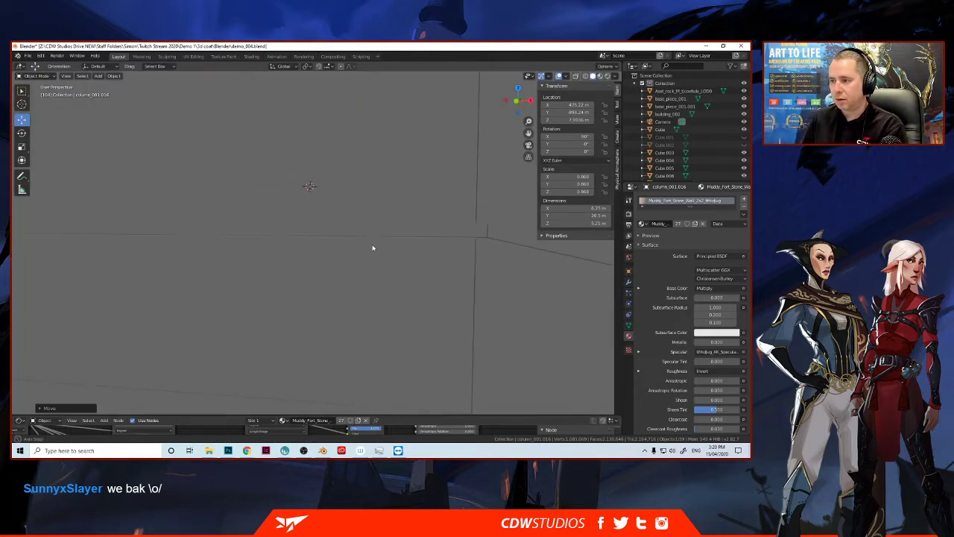
{"action": "scroll", "coordinate": [372, 248], "scroll_direction": "down", "scroll_amount": 2}
{"action": "scroll", "coordinate": [373, 248], "scroll_direction": "down", "scroll_amount": 6}
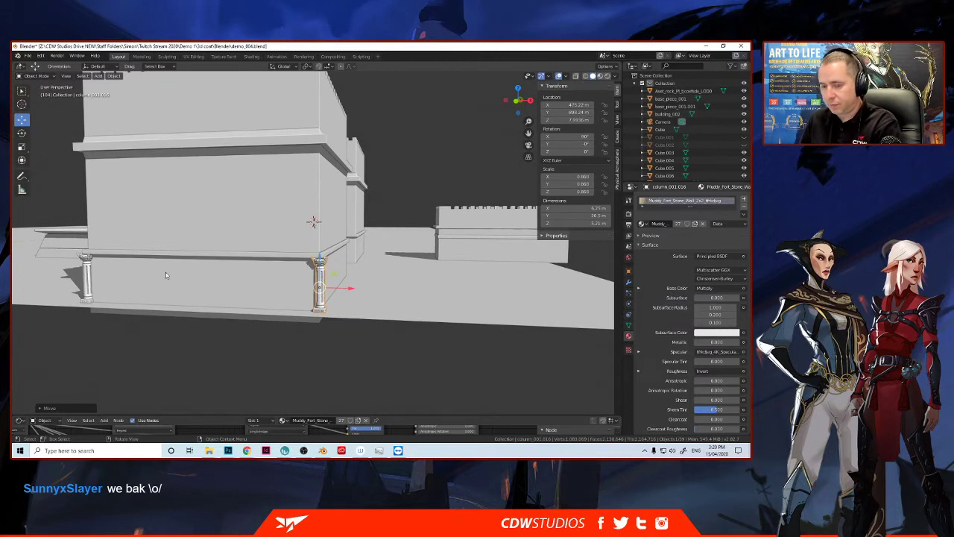
{"action": "left_click", "coordinate": [86, 274], "text": "shift"}
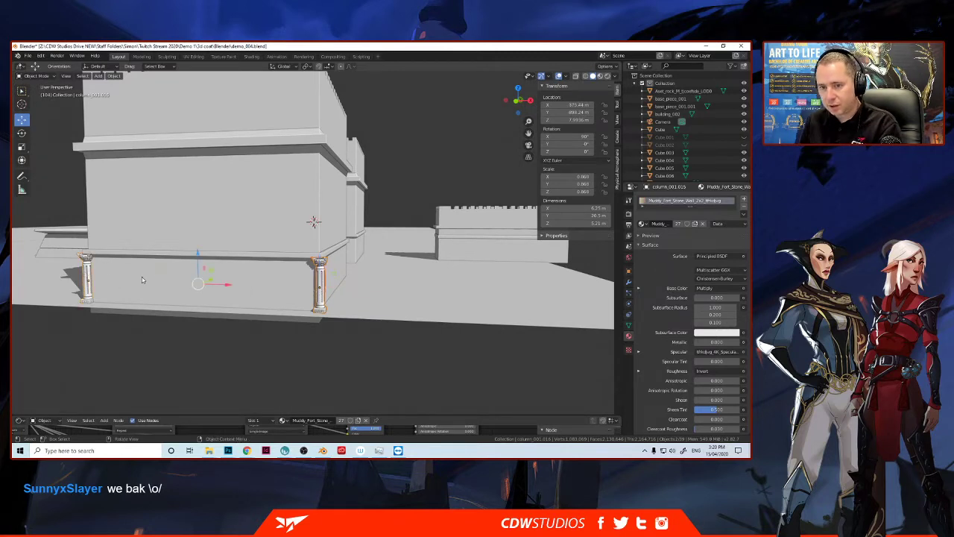
{"action": "key", "text": "shift+d"}
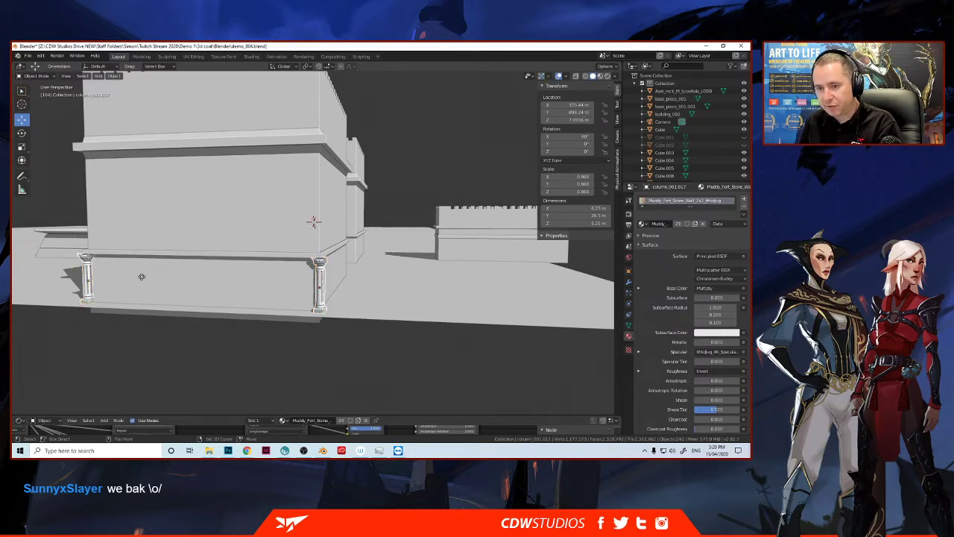
{"action": "right_click", "coordinate": [141, 277]}
{"action": "scroll", "coordinate": [247, 269], "scroll_direction": "down", "scroll_amount": 4}
{"action": "middle_click_drag", "start_coordinate": [247, 267], "coordinate": [178, 262]}
{"action": "left_click_drag", "start_coordinate": [178, 261], "coordinate": [262, 257]}
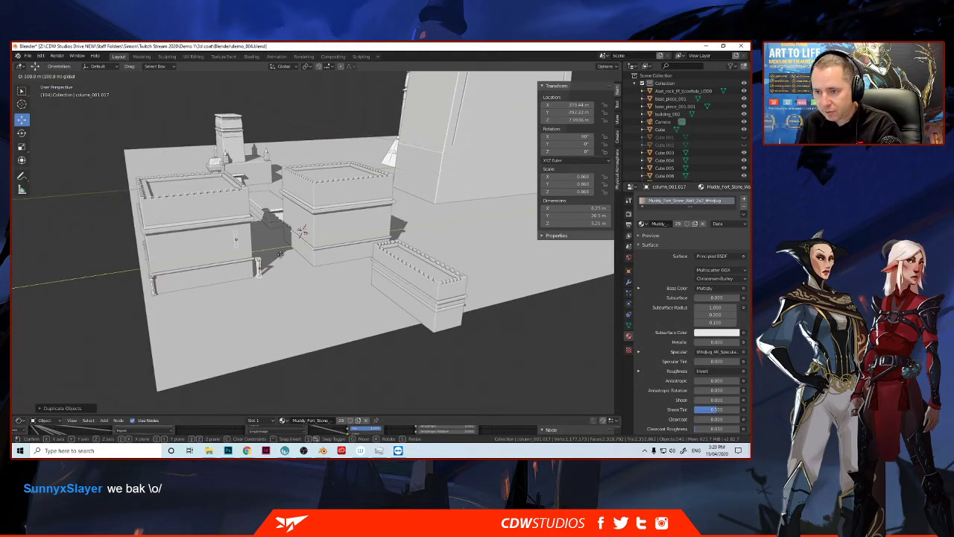
Step: Confirm the copied pair, then in Right Orthographic view nudge them along Y to about 462.82 m
{"action": "left_click", "coordinate": [275, 256]}
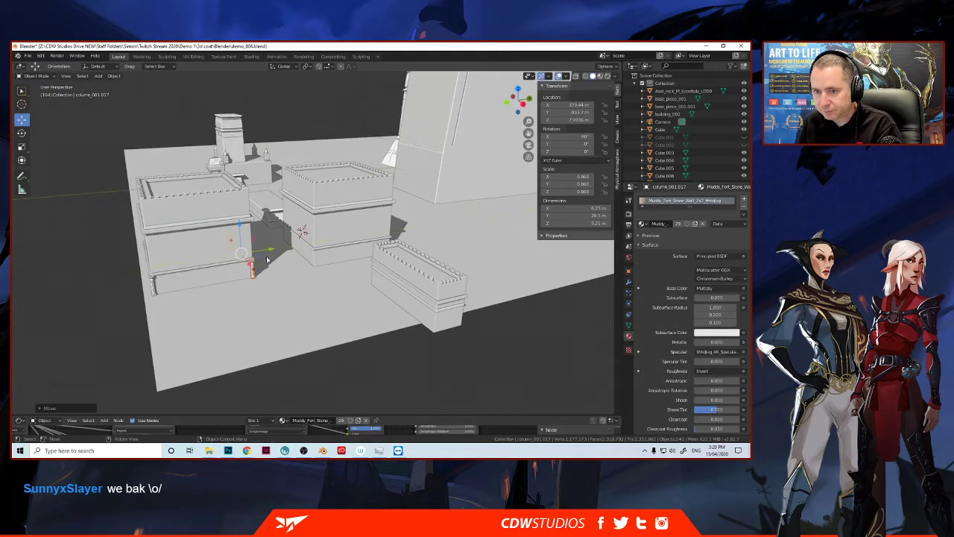
{"action": "middle_click_drag", "start_coordinate": [223, 257], "coordinate": [455, 164]}
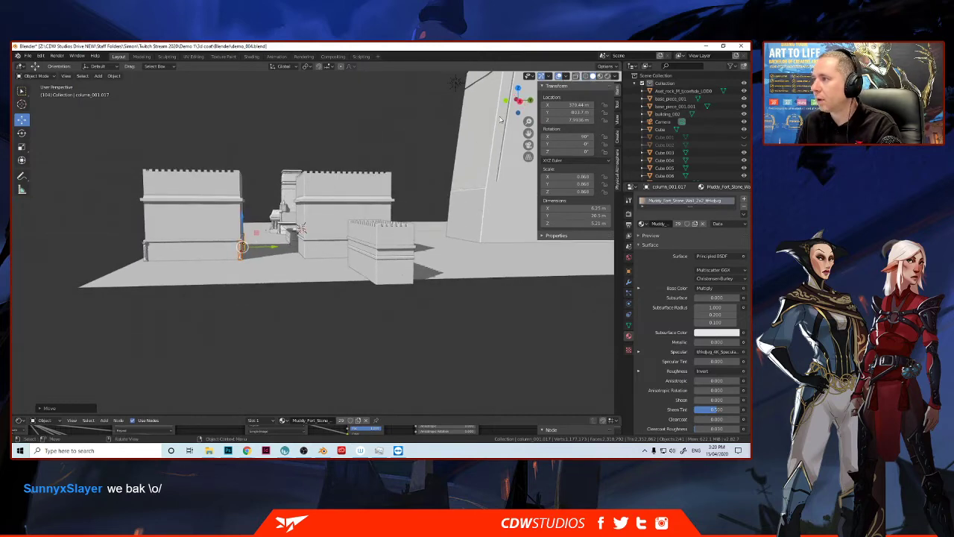
{"action": "left_click", "coordinate": [518, 100]}
{"action": "scroll", "coordinate": [138, 250], "scroll_direction": "up", "scroll_amount": 4}
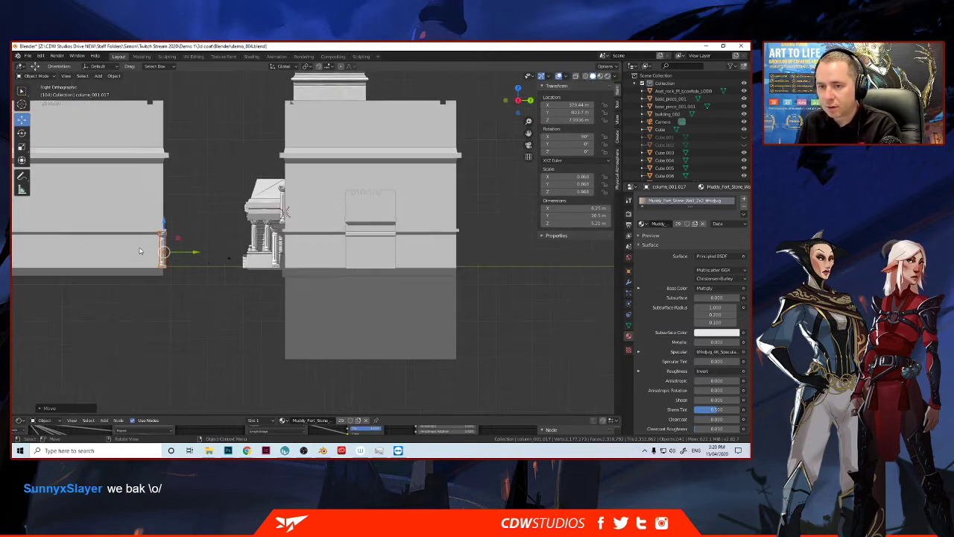
{"action": "middle_click_drag", "start_coordinate": [149, 251], "coordinate": [281, 277], "text": "shift"}
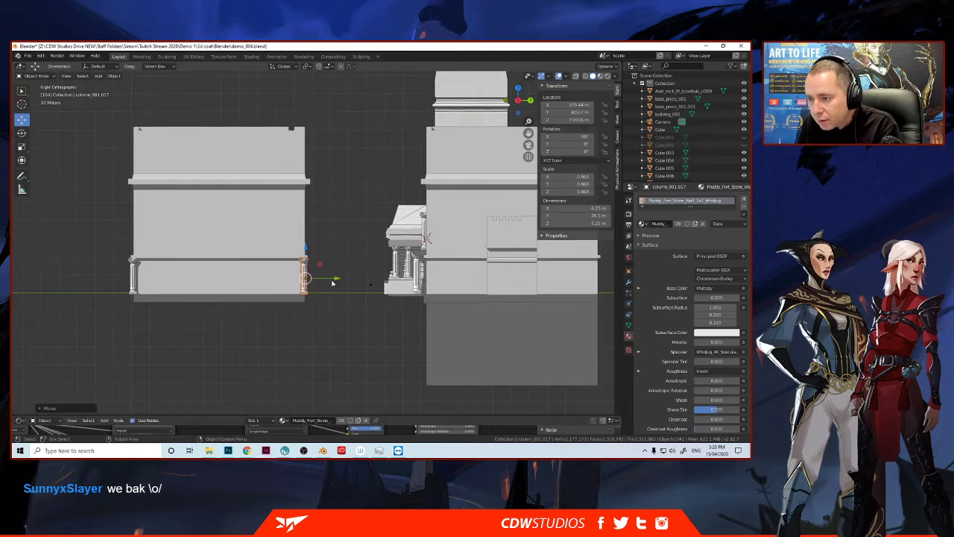
{"action": "left_click_drag", "start_coordinate": [333, 280], "coordinate": [324, 296]}
{"action": "scroll", "coordinate": [335, 280], "scroll_direction": "up", "scroll_amount": 2}
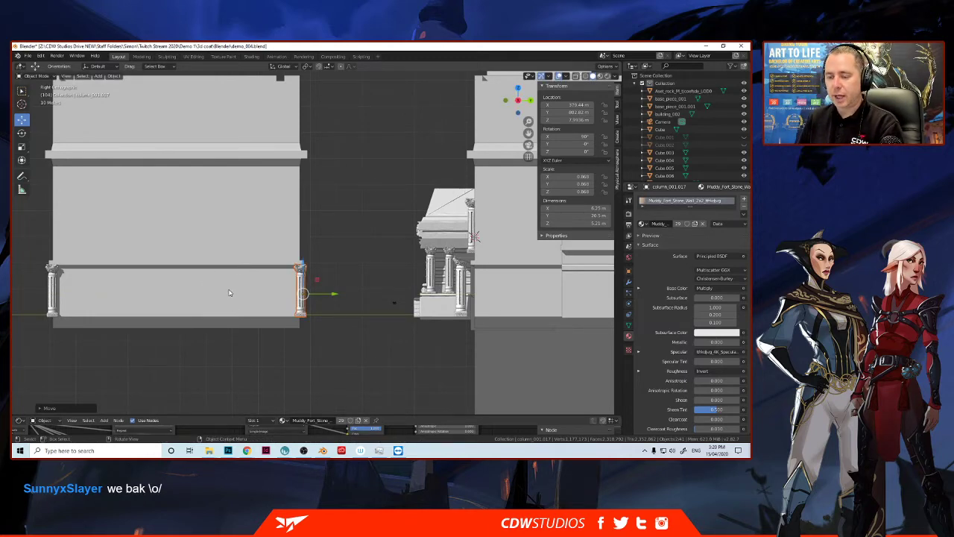
{"action": "middle_click_drag", "start_coordinate": [199, 296], "coordinate": [276, 297]}
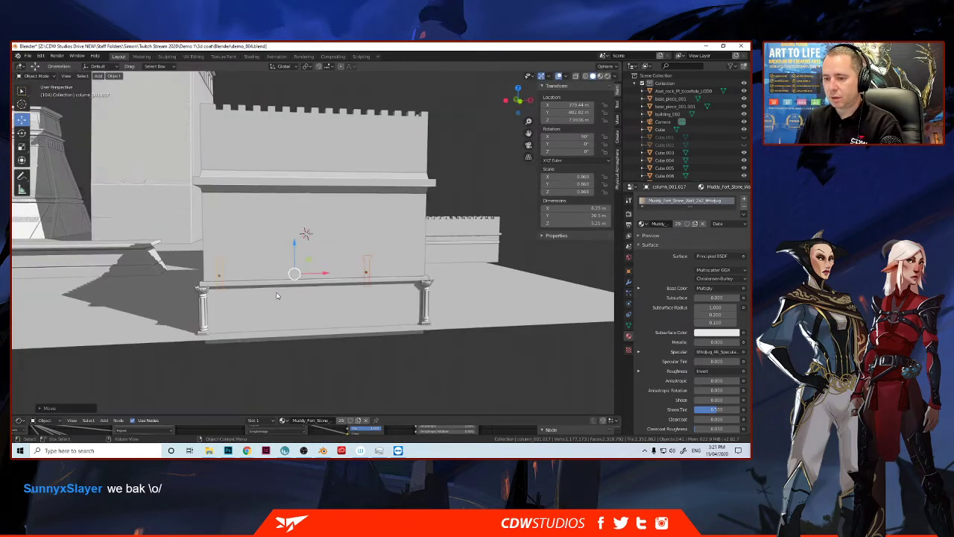
{"action": "left_click", "coordinate": [202, 315]}
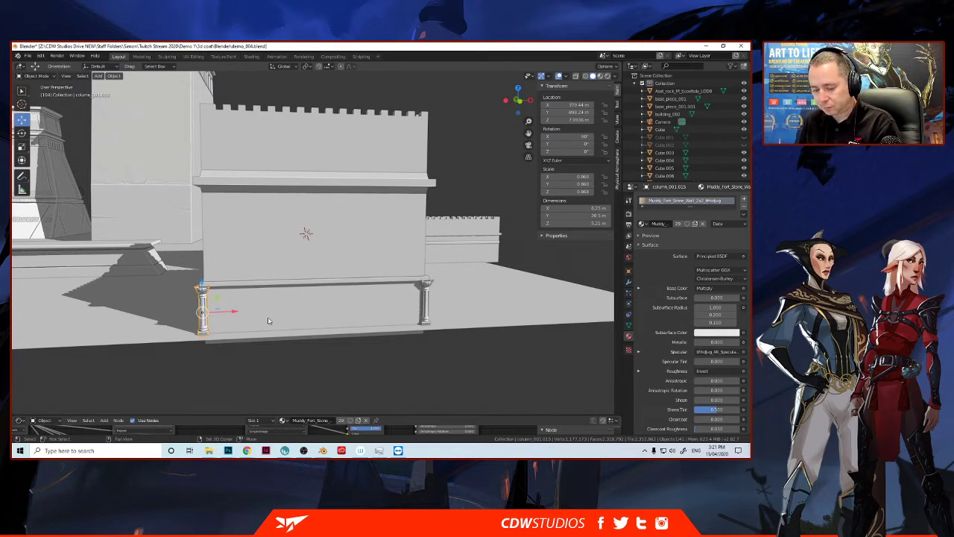
{"action": "key", "text": "shift+d"}
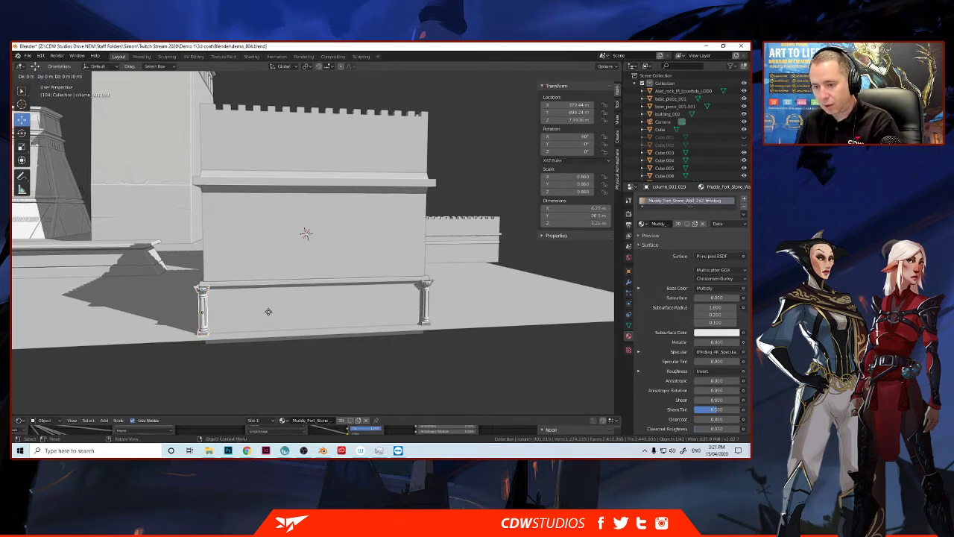
{"action": "right_click", "coordinate": [268, 311]}
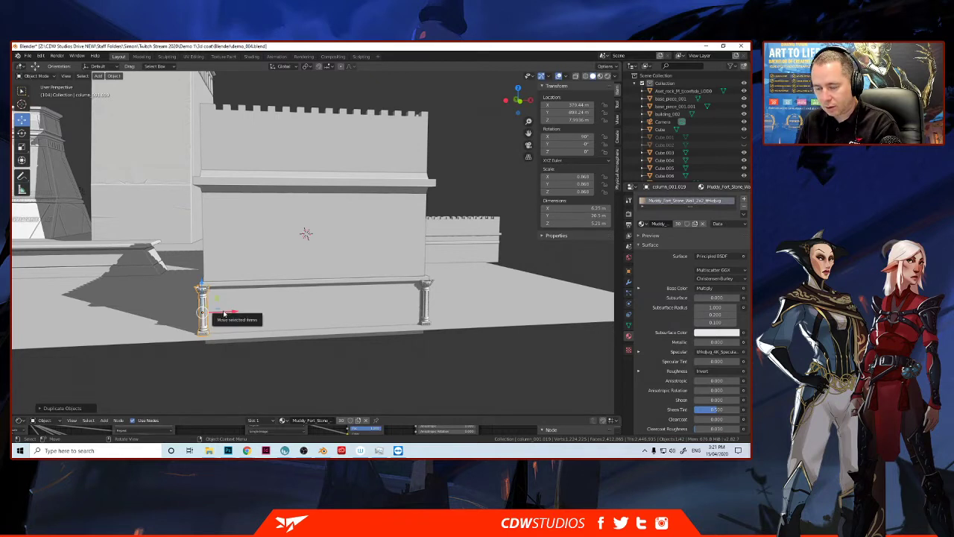
{"action": "left_click_drag", "start_coordinate": [225, 311], "coordinate": [238, 311]}
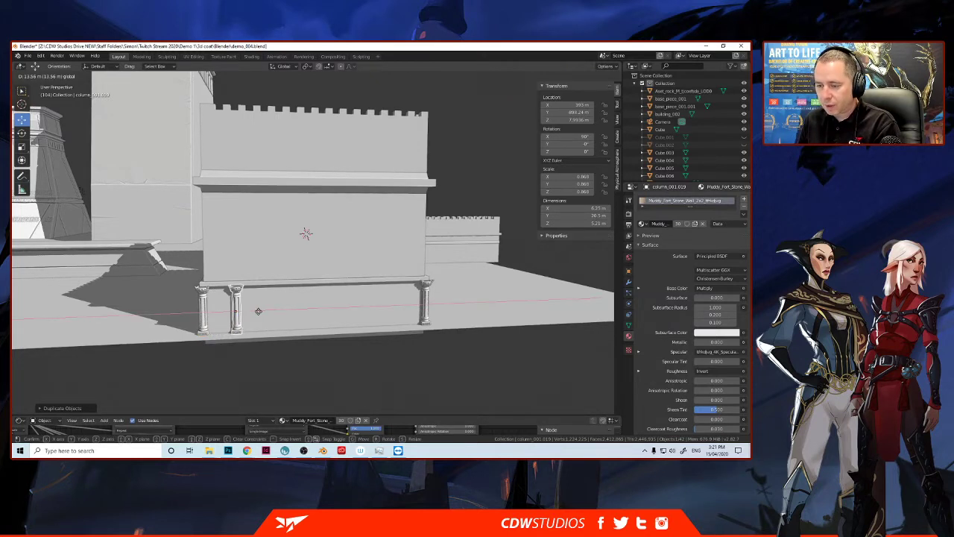
{"action": "left_click", "coordinate": [258, 311]}
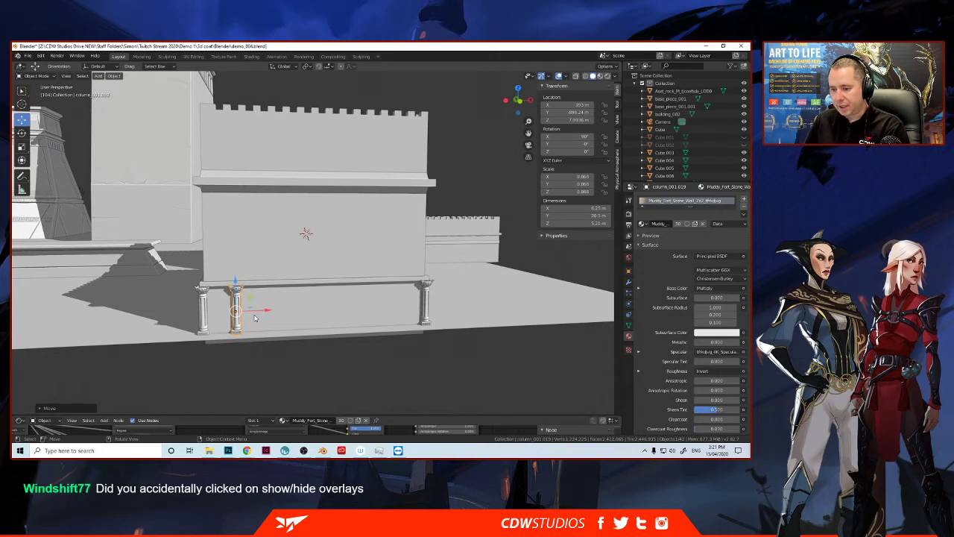
{"action": "left_click", "coordinate": [202, 311]}
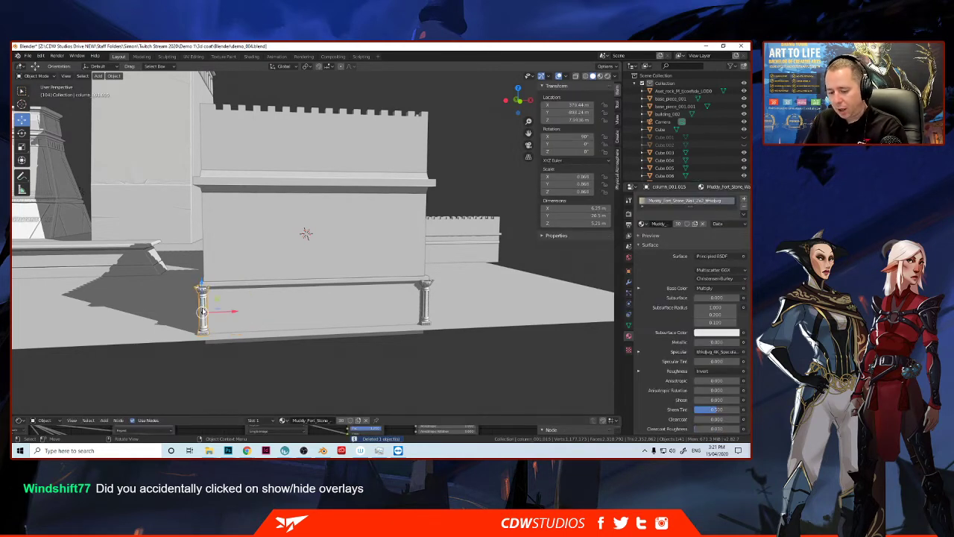
{"action": "key", "text": "shift+d"}
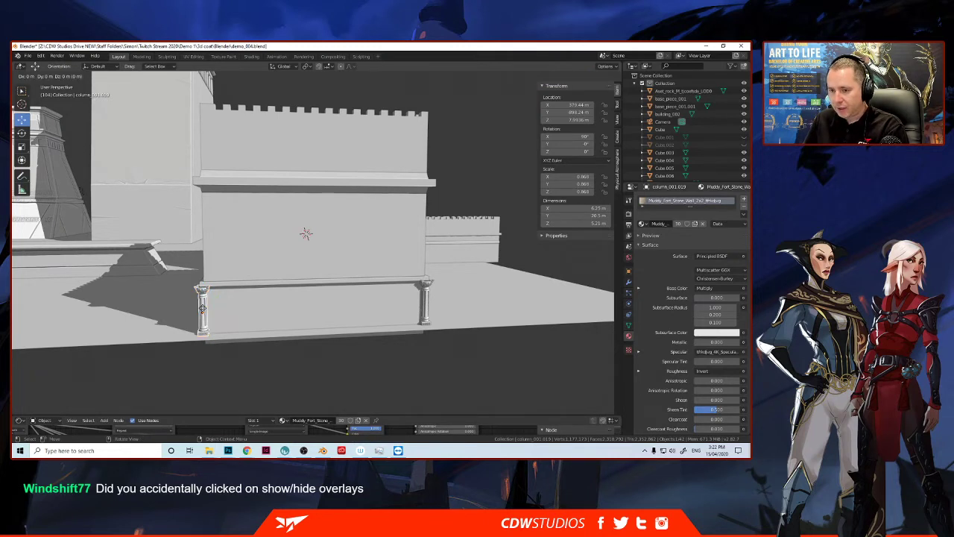
Step: Place a linked column copy along X, repeat it with Shift+R into a row of about eleven, and undo the extra one
{"action": "key", "text": "x"}
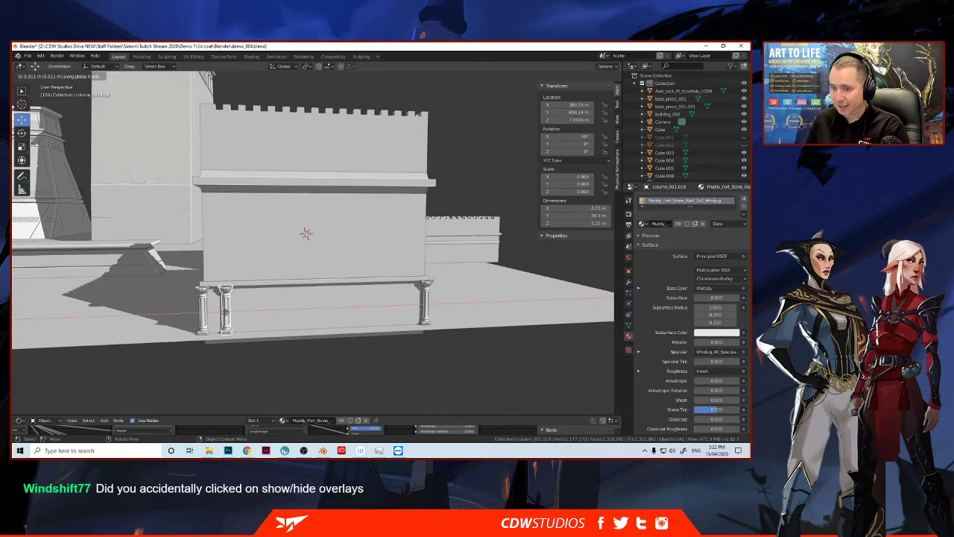
{"action": "left_click", "coordinate": [225, 312]}
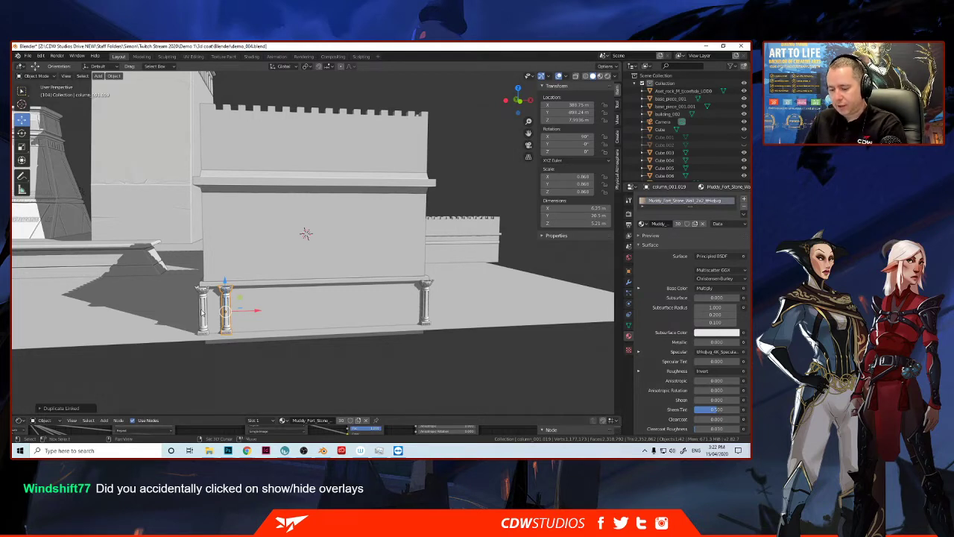
{"action": "key", "text": "shift+r"}
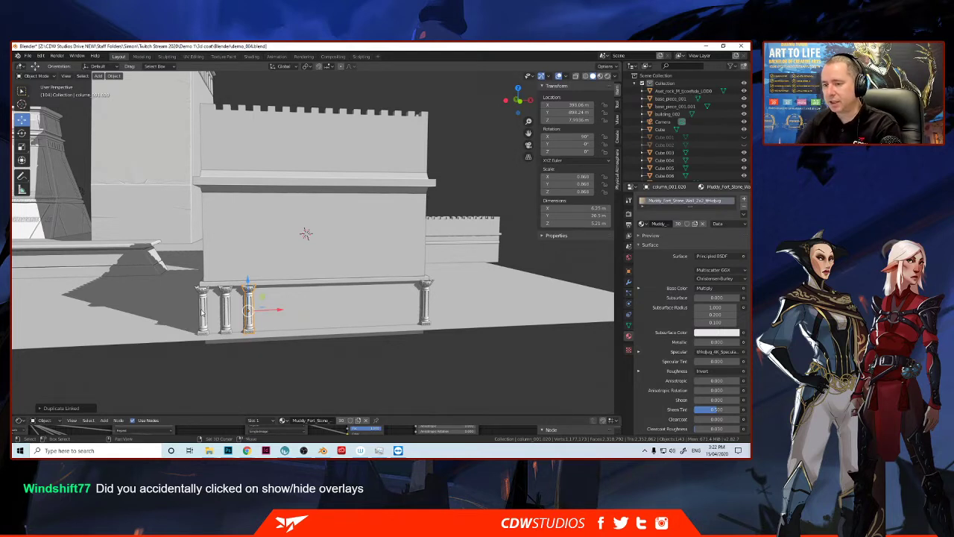
{"action": "key", "text": "shift+r"}
{"action": "key", "text": "shift+r"}
{"action": "key", "text": "shift+r"}
{"action": "key", "text": "shift+r"}
{"action": "key", "text": "shift+r"}
{"action": "key", "text": "shift+r"}
{"action": "key", "text": "shift+r"}
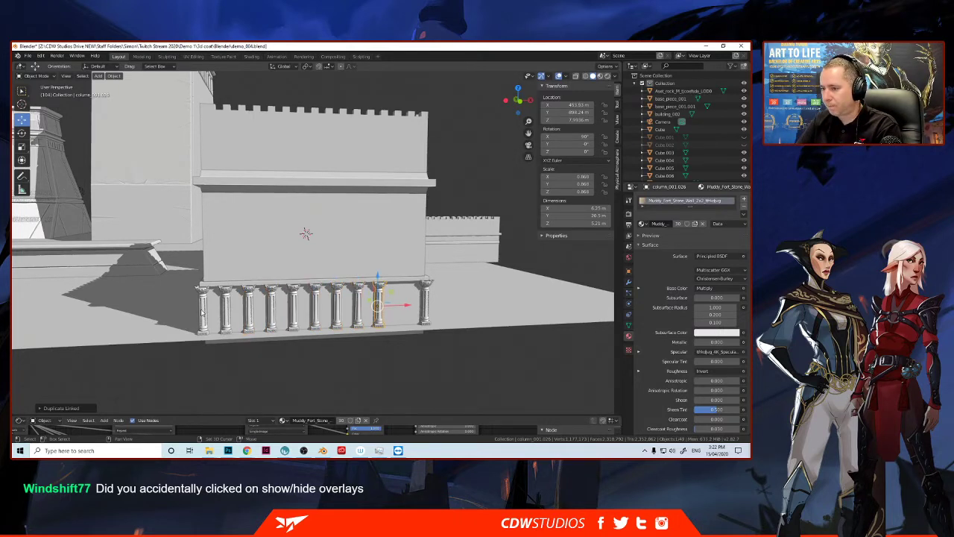
{"action": "key", "text": "shift+r"}
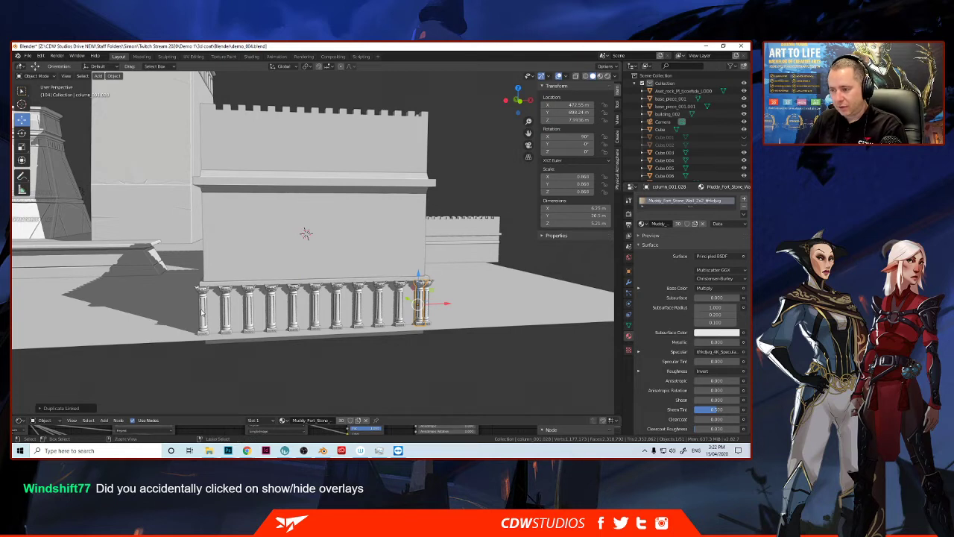
{"action": "key", "text": "ctrl+z"}
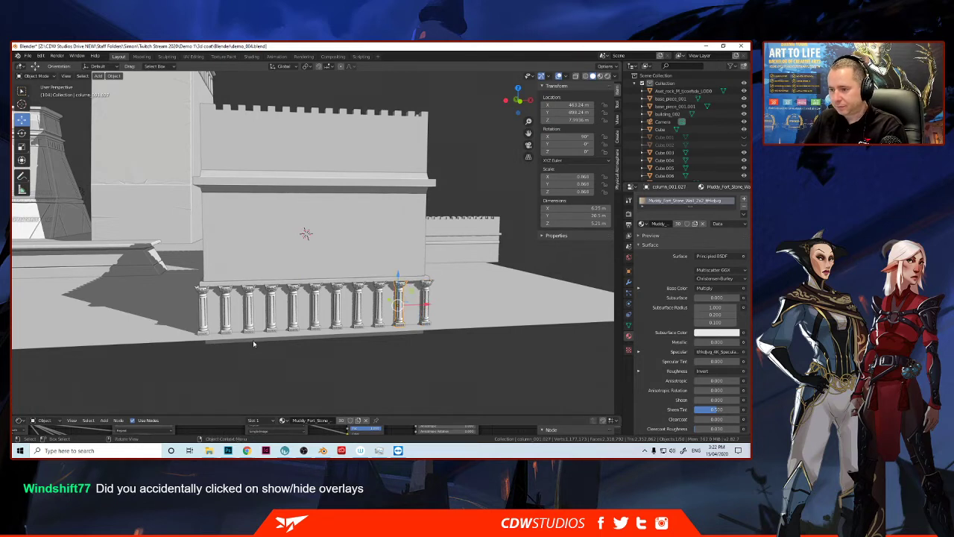
Step: Select eight of the front columns and shift them together along X
{"action": "left_click", "coordinate": [223, 310]}
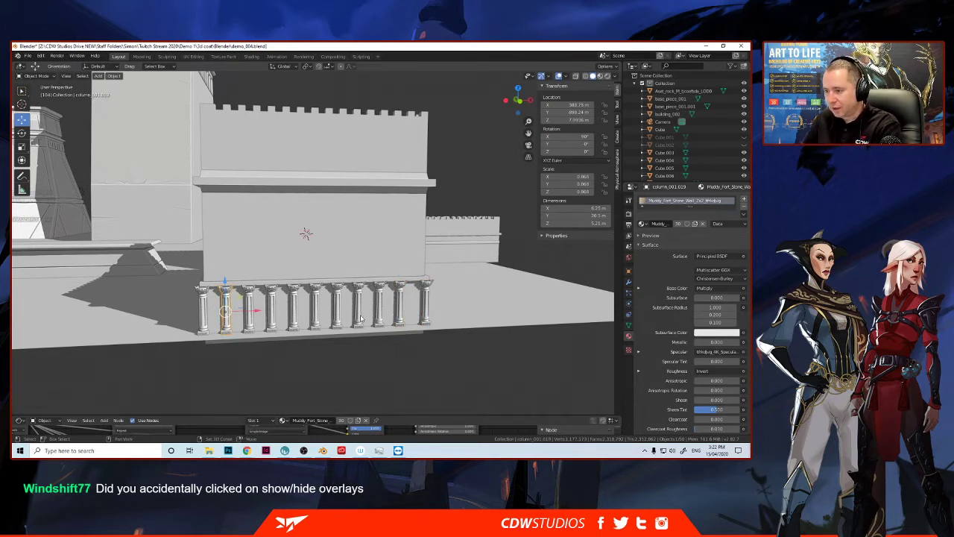
{"action": "left_click", "coordinate": [400, 307], "text": "shift"}
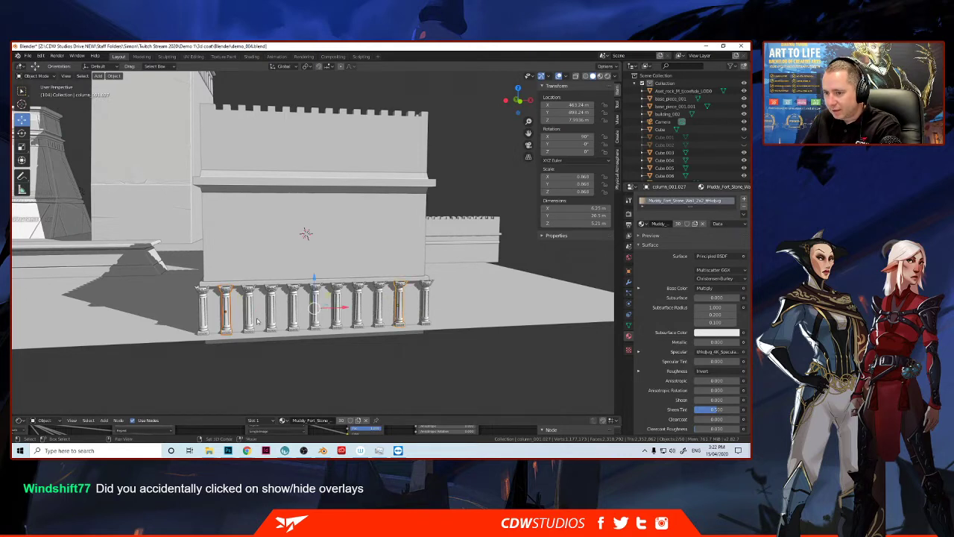
{"action": "left_click", "coordinate": [249, 320], "text": "shift"}
{"action": "left_click", "coordinate": [272, 323], "text": "shift"}
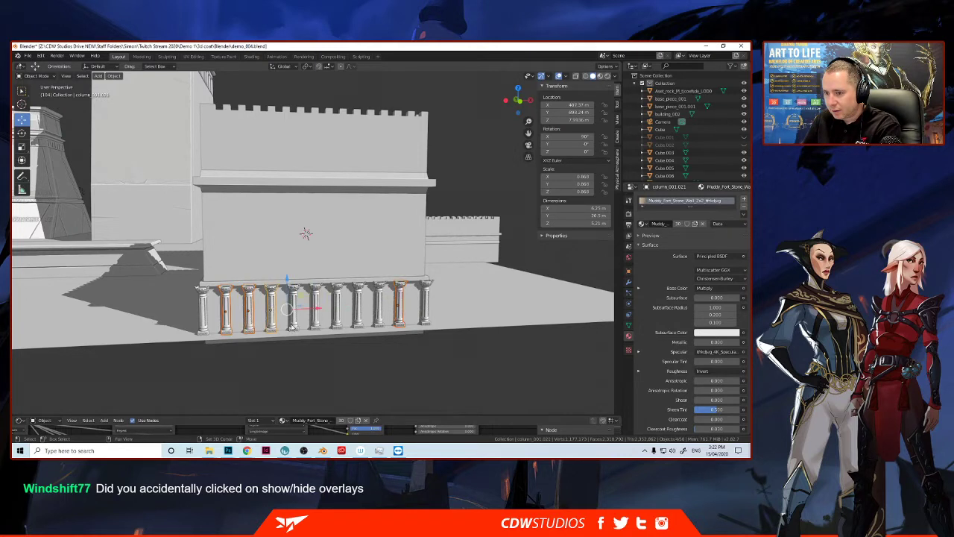
{"action": "left_click", "coordinate": [314, 324], "text": "shift"}
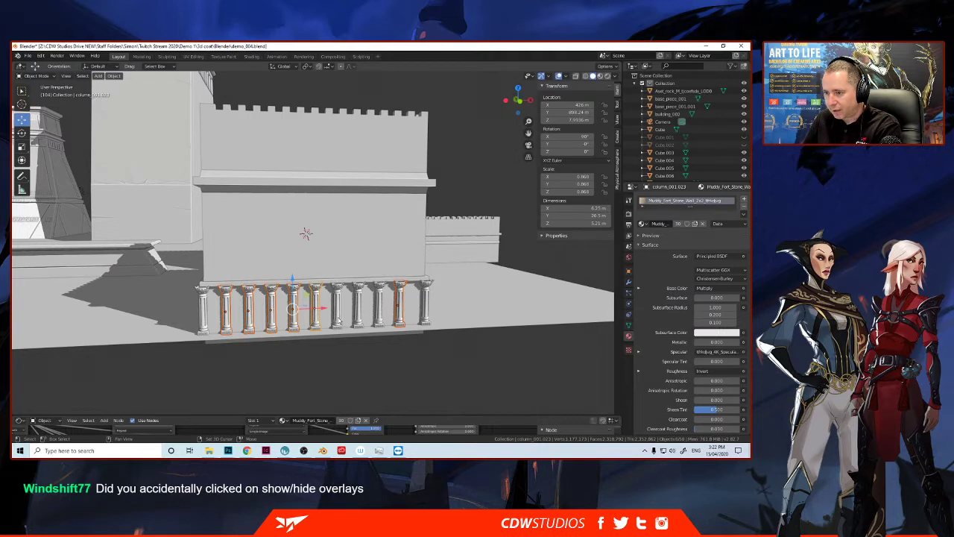
{"action": "left_click", "coordinate": [340, 321], "text": "shift"}
{"action": "left_click", "coordinate": [360, 321], "text": "shift"}
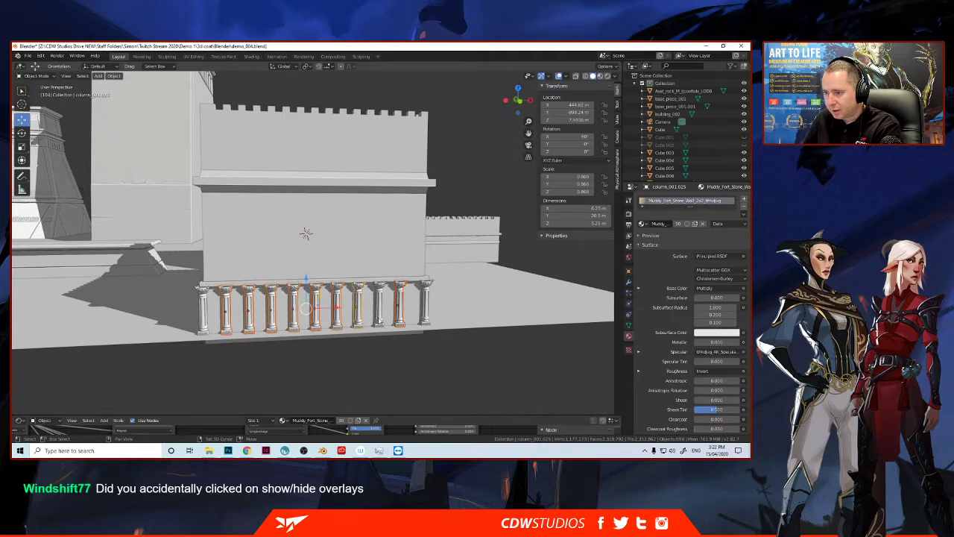
{"action": "left_click", "coordinate": [379, 320], "text": "shift"}
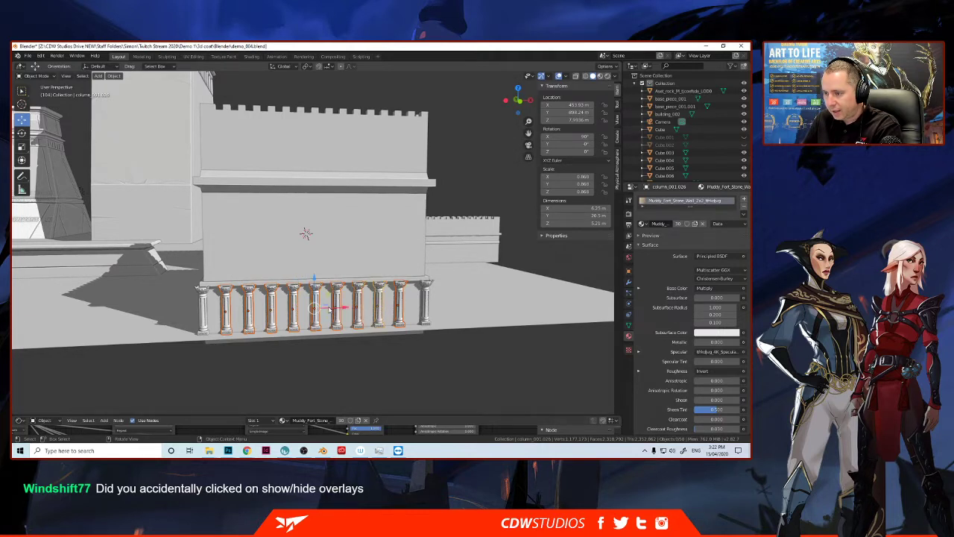
{"action": "key", "text": "g"}
{"action": "key", "text": "x"}
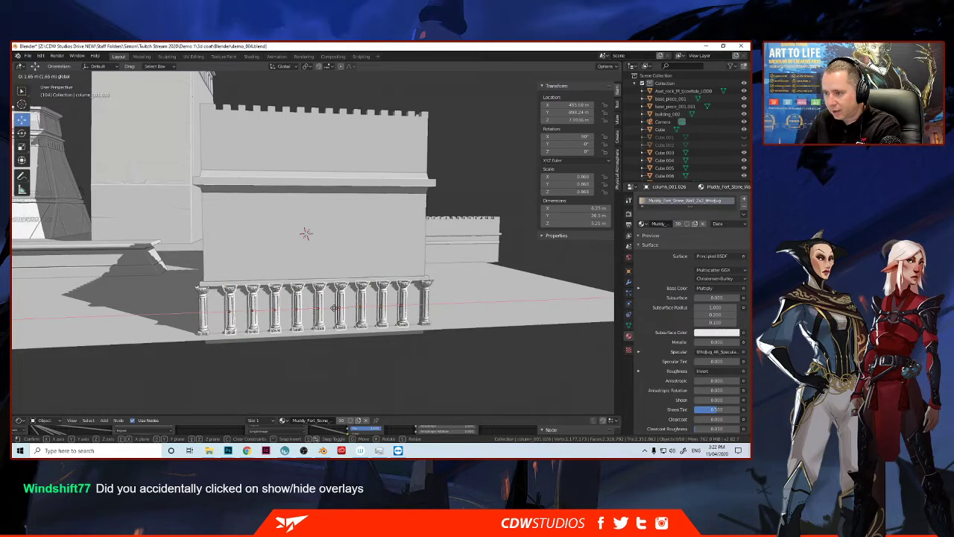
{"action": "left_click", "coordinate": [333, 309]}
Step: Delete the surplus column from the row
{"action": "middle_click_drag", "start_coordinate": [334, 308], "coordinate": [309, 301]}
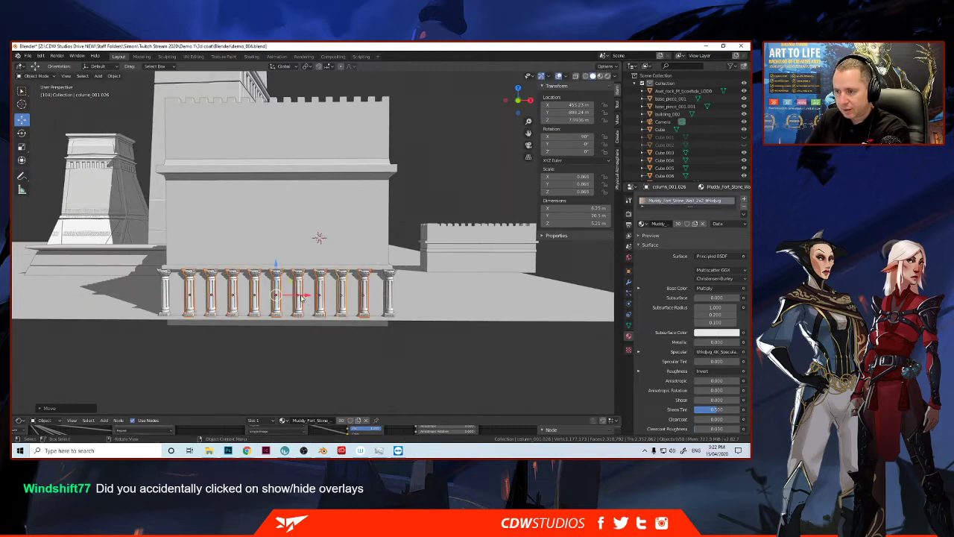
{"action": "mouse_move", "coordinate": [302, 297]}
{"action": "middle_mouse_down"}
{"action": "mouse_move", "coordinate": [220, 319]}
{"action": "mouse_move", "coordinate": [267, 282]}
{"action": "mouse_move", "coordinate": [304, 278]}
{"action": "middle_mouse_up"}
{"action": "left_click", "coordinate": [270, 277]}
{"action": "key", "text": "Delete"}
Step: Delete the stray column standing beside the building
{"action": "left_click", "coordinate": [350, 232]}
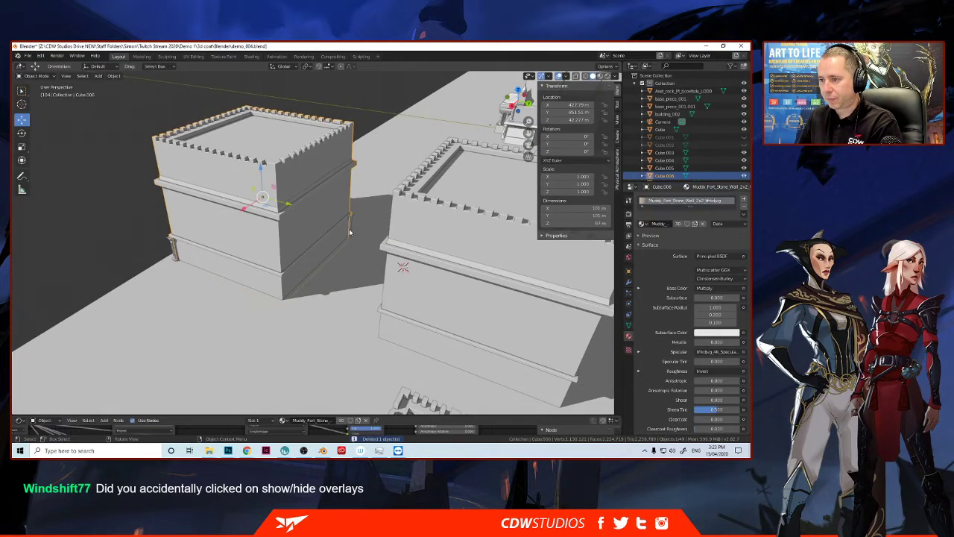
{"action": "left_click", "coordinate": [351, 232]}
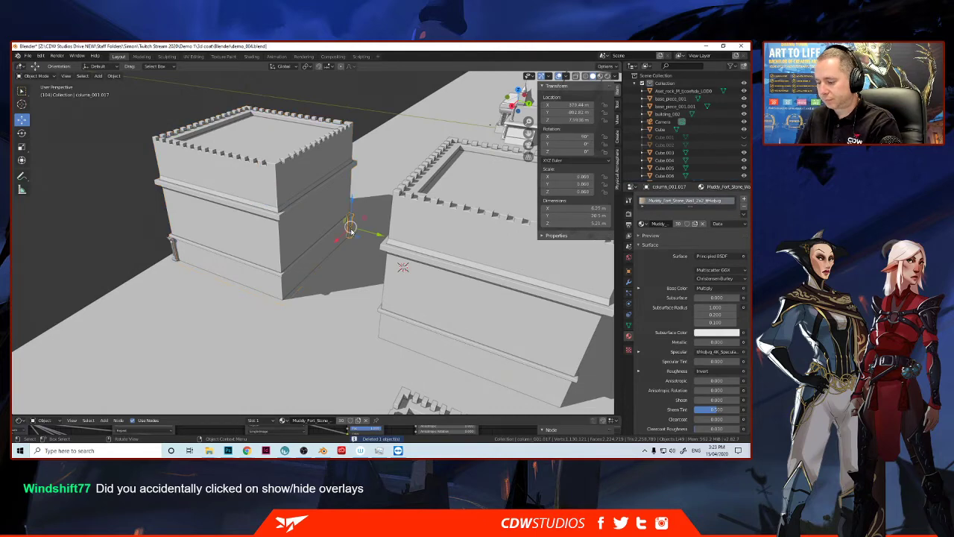
{"action": "key", "text": "Delete"}
Step: Select every column in the front colonnade row, including the corner column
{"action": "middle_click_drag", "start_coordinate": [310, 271], "coordinate": [240, 319]}
{"action": "left_click", "coordinate": [144, 340]}
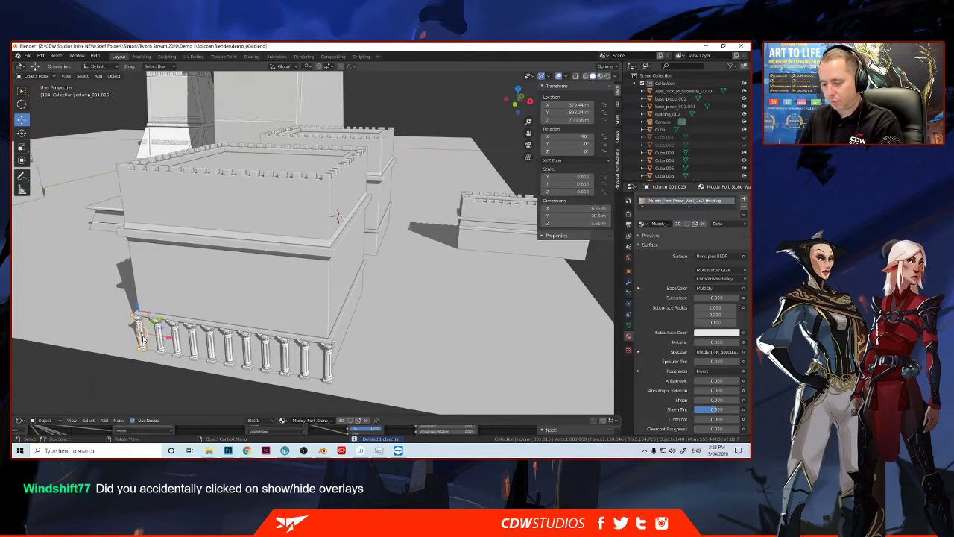
{"action": "key", "text": "shift+d"}
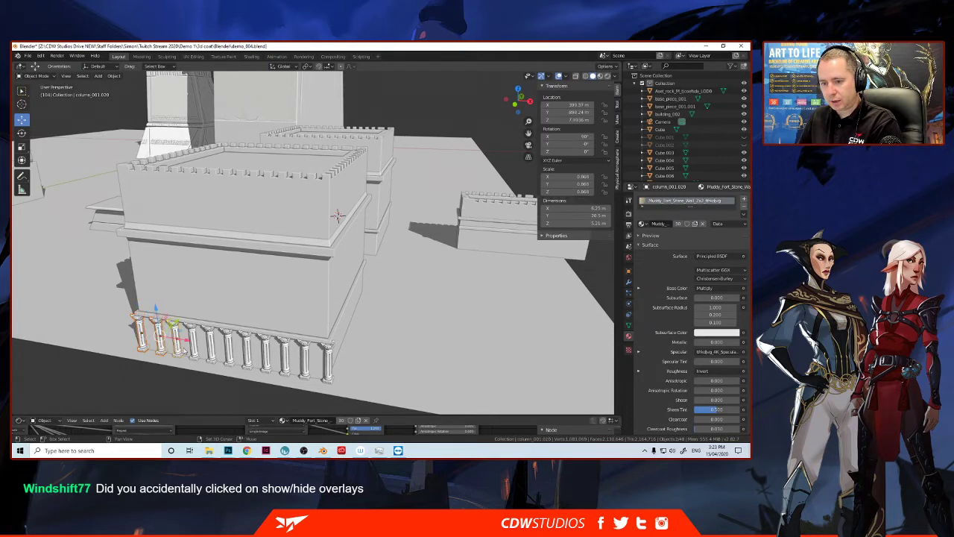
{"action": "left_click", "coordinate": [196, 353]}
{"action": "key", "text": "shift+d"}
{"action": "left_click", "coordinate": [212, 357]}
{"action": "key", "text": "shift+d"}
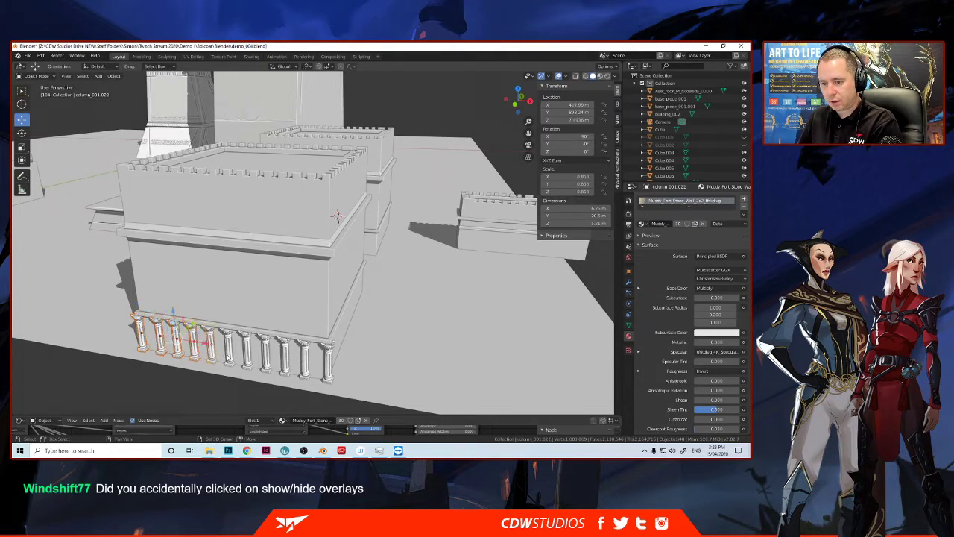
{"action": "left_click", "coordinate": [228, 358]}
{"action": "key", "text": "shift+d"}
{"action": "left_click", "coordinate": [247, 361]}
{"action": "key", "text": "shift+d"}
{"action": "left_click", "coordinate": [265, 363]}
{"action": "key", "text": "shift+d"}
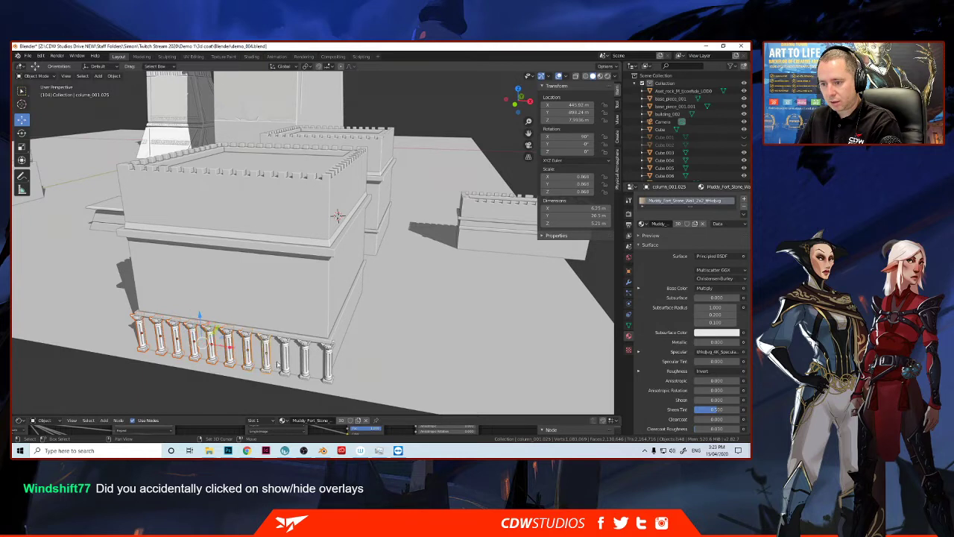
{"action": "left_click", "coordinate": [284, 365]}
{"action": "key", "text": "shift+d"}
{"action": "left_click", "coordinate": [305, 367]}
{"action": "key", "text": "shift+d"}
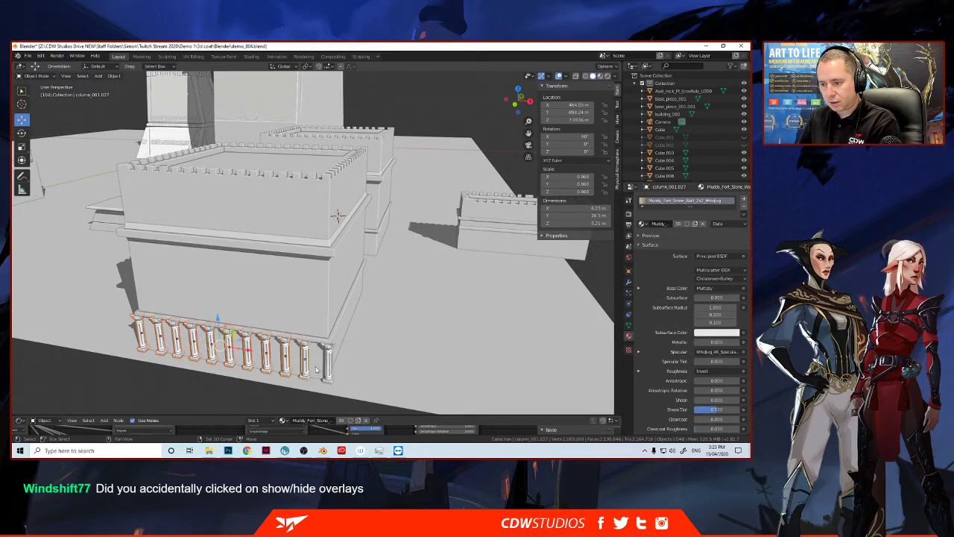
{"action": "left_click", "coordinate": [328, 373]}
{"action": "left_click", "coordinate": [257, 370]}
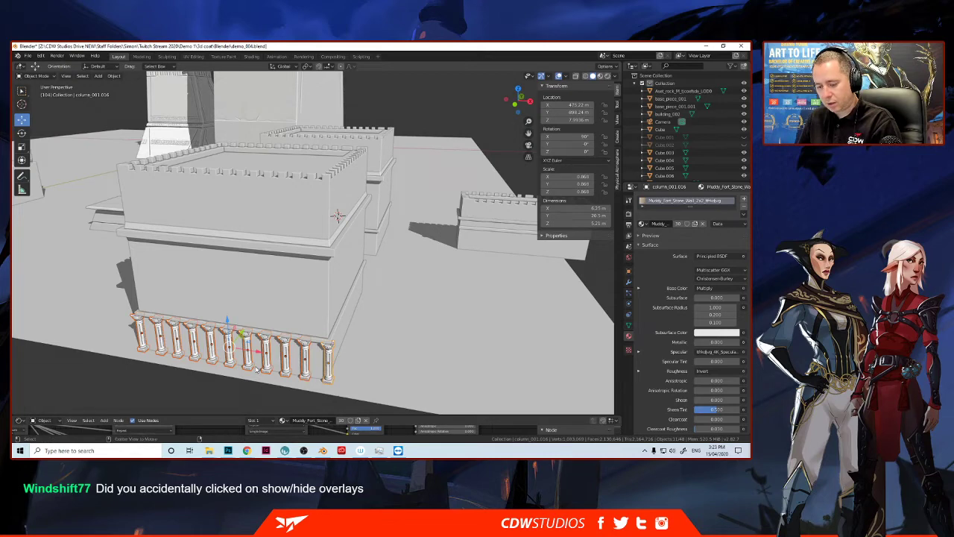
Step: Make a linked copy of the front column row and move it along Y toward the building's side
{"action": "key", "text": "alt+d"}
{"action": "right_click", "coordinate": [257, 370]}
{"action": "middle_click_drag", "start_coordinate": [298, 333], "coordinate": [203, 282]}
{"action": "key", "text": "g"}
{"action": "key", "text": "y"}
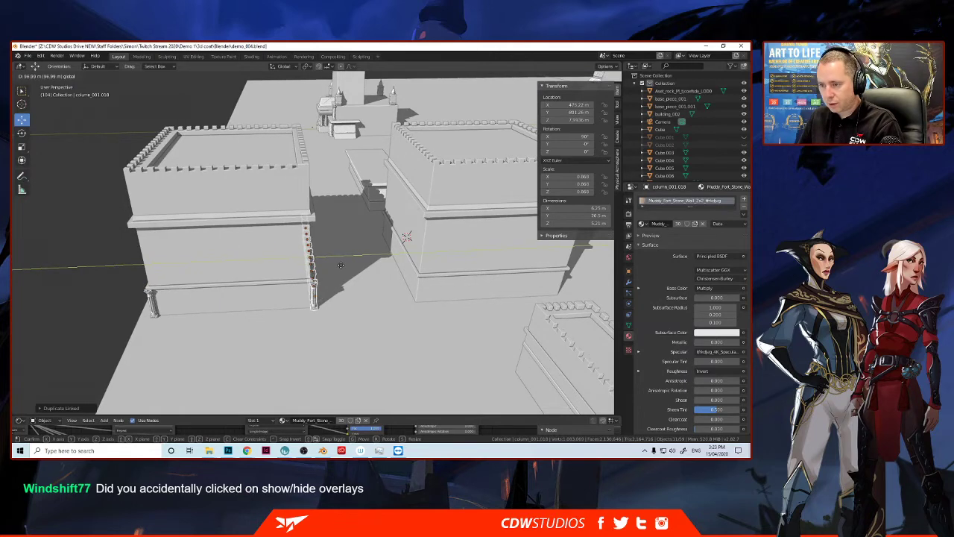
{"action": "left_click", "coordinate": [333, 272]}
{"action": "middle_click_drag", "start_coordinate": [301, 287], "coordinate": [93, 365]}
Step: Undo the moved row, copy the corner column one spacing along Y, and repeat it along the side wall
{"action": "key", "text": "ctrl+z"}
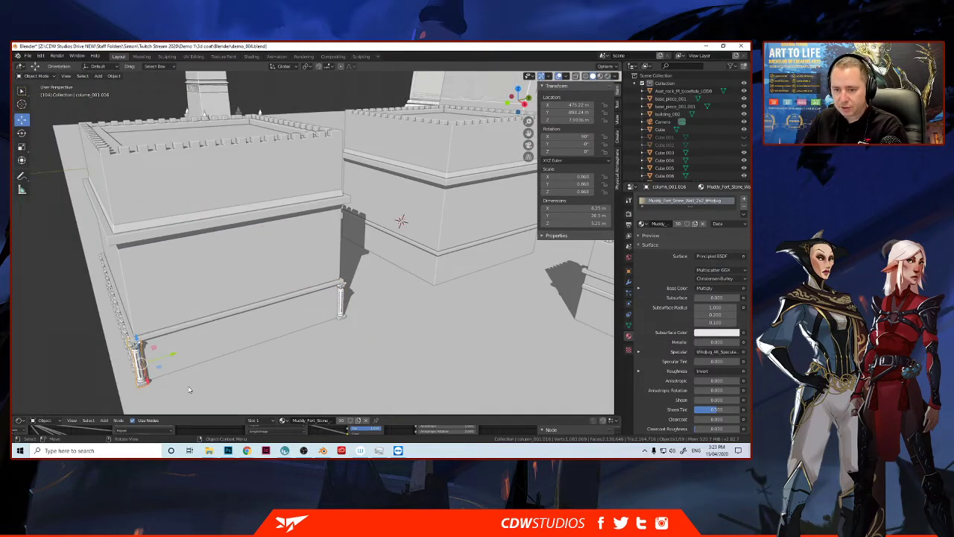
{"action": "key", "text": "shift+d"}
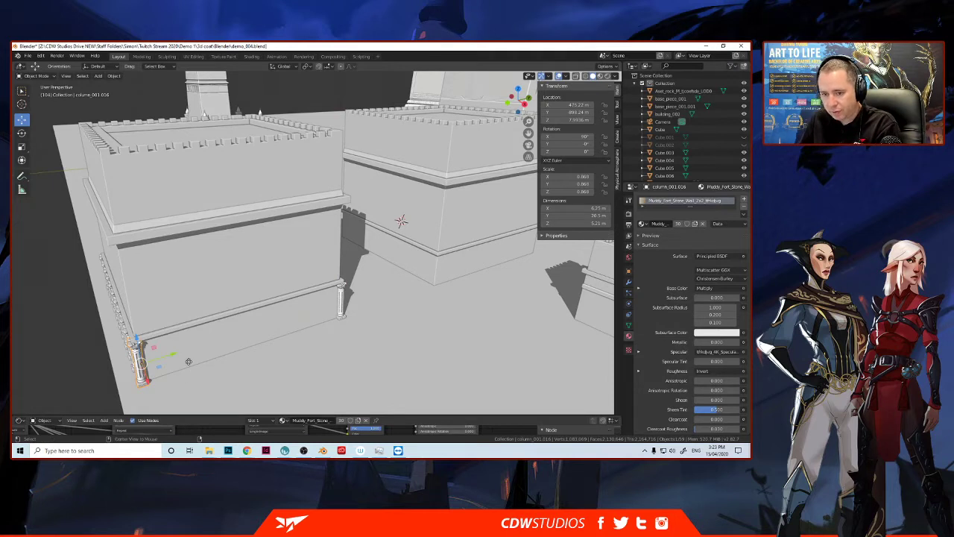
{"action": "key", "text": "y"}
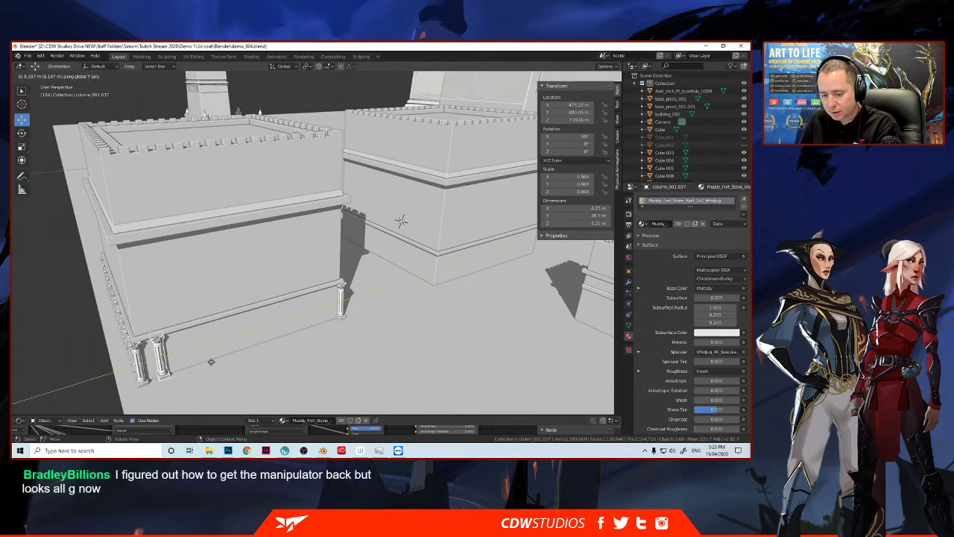
{"action": "left_click", "coordinate": [211, 362]}
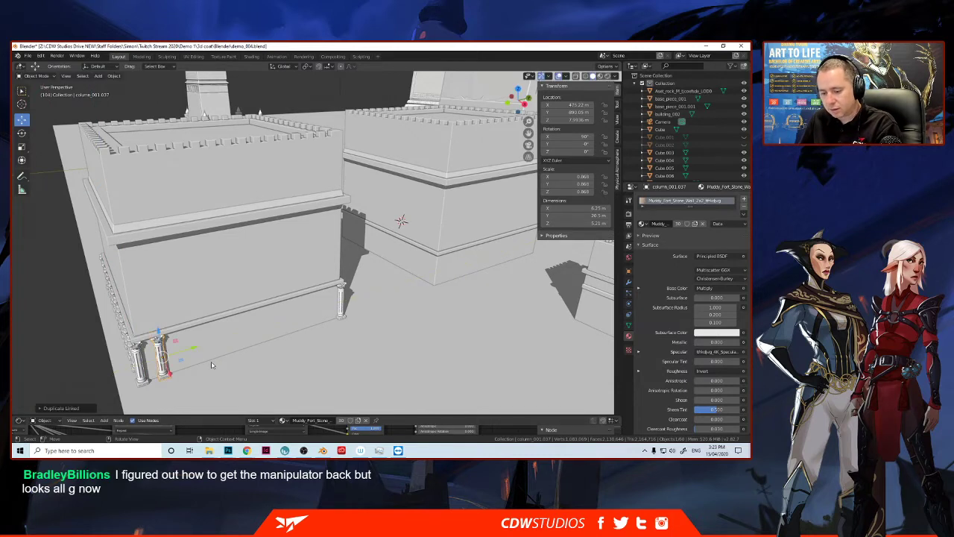
{"action": "key", "text": "shift+r"}
{"action": "key", "text": "shift+r"}
{"action": "key", "text": "shift+r"}
{"action": "key", "text": "shift+r"}
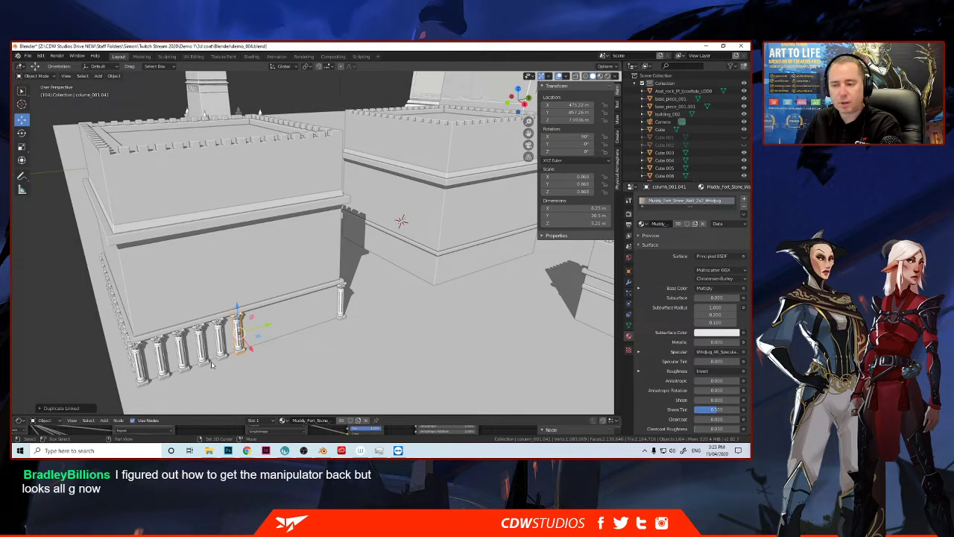
{"action": "key", "text": "shift+r"}
{"action": "key", "text": "shift+r"}
{"action": "key", "text": "shift+r"}
{"action": "key", "text": "shift+r"}
{"action": "key", "text": "shift+r"}
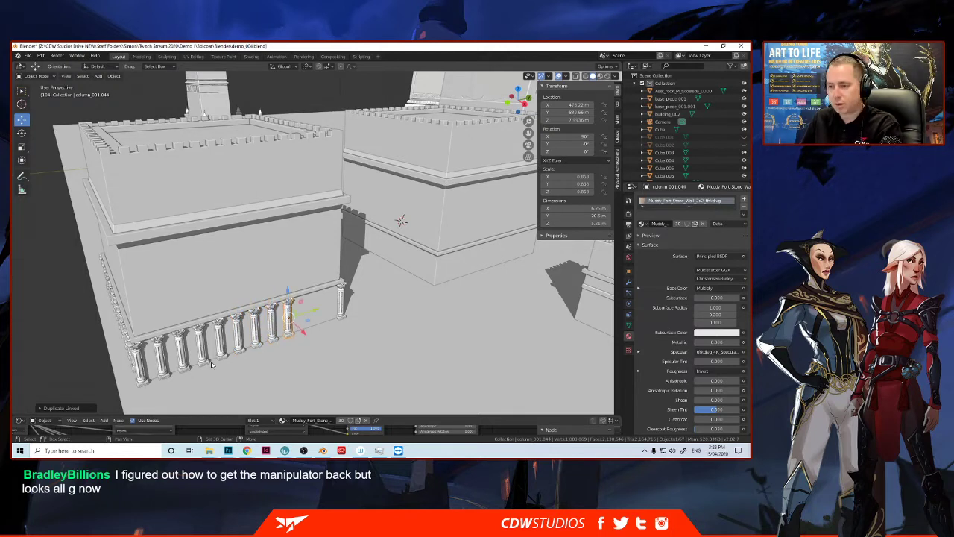
{"action": "key", "text": "shift+r"}
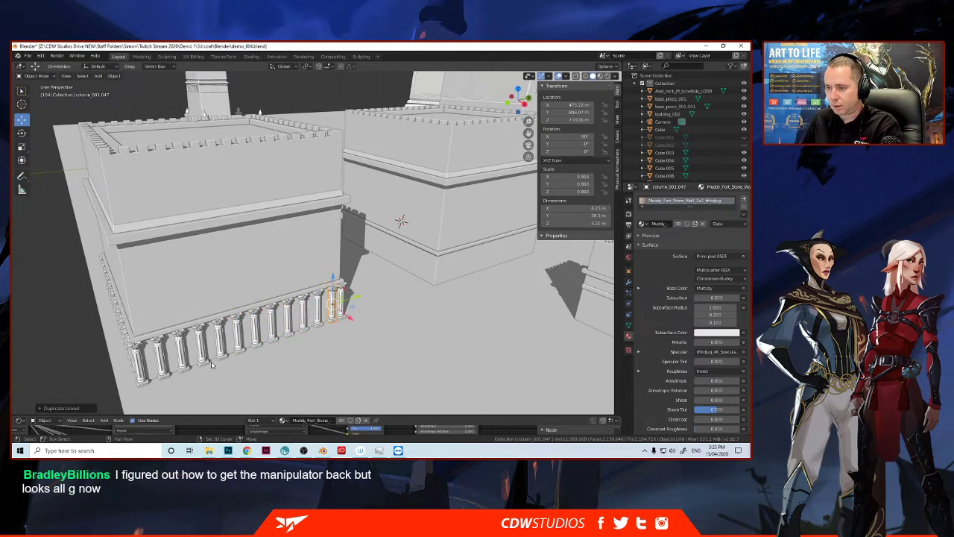
Step: Select the eleven side-wall columns and slide them along the Y axis
{"action": "left_click", "coordinate": [159, 359]}
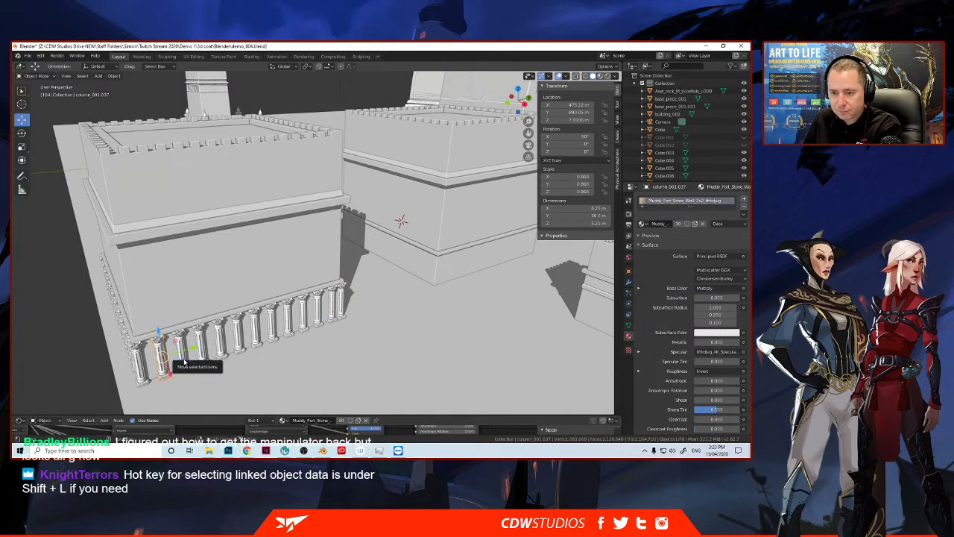
{"action": "left_click", "coordinate": [183, 357], "text": "shift"}
{"action": "left_click", "coordinate": [202, 351], "text": "shift"}
{"action": "left_click", "coordinate": [221, 349], "text": "shift"}
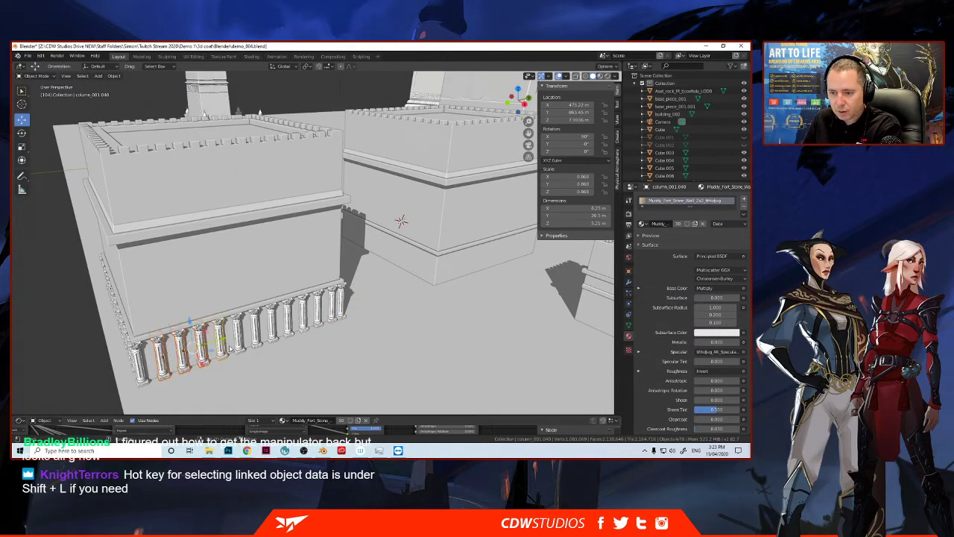
{"action": "left_click", "coordinate": [240, 344], "text": "shift"}
{"action": "left_click", "coordinate": [257, 337], "text": "shift"}
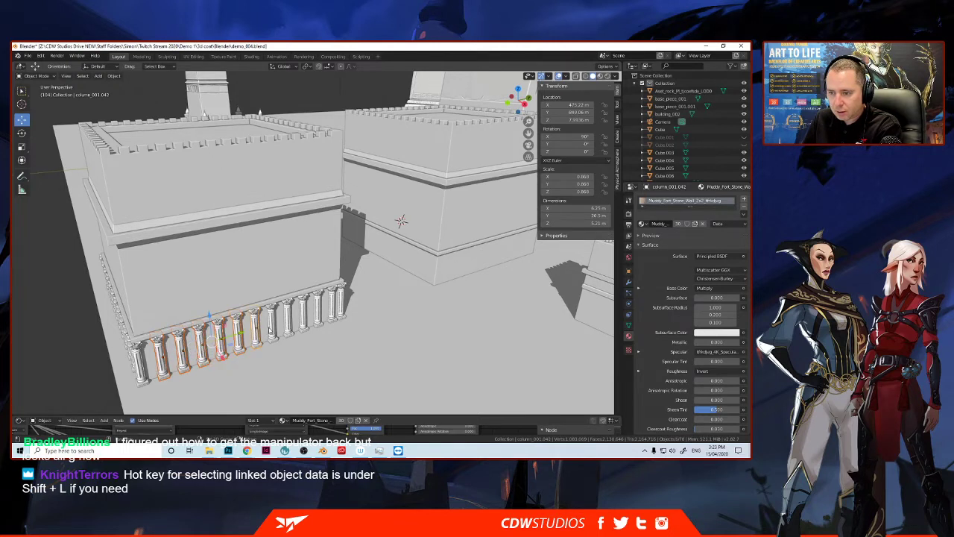
{"action": "left_click", "coordinate": [274, 331], "text": "shift"}
{"action": "left_click", "coordinate": [291, 325], "text": "shift"}
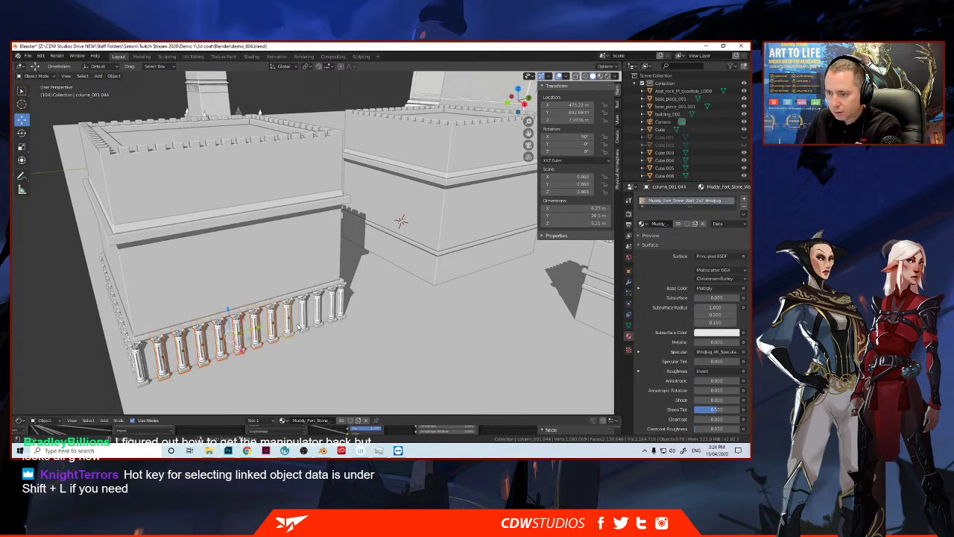
{"action": "left_click", "coordinate": [305, 323], "text": "shift"}
{"action": "left_click", "coordinate": [319, 319], "text": "shift"}
{"action": "left_click", "coordinate": [333, 320], "text": "shift"}
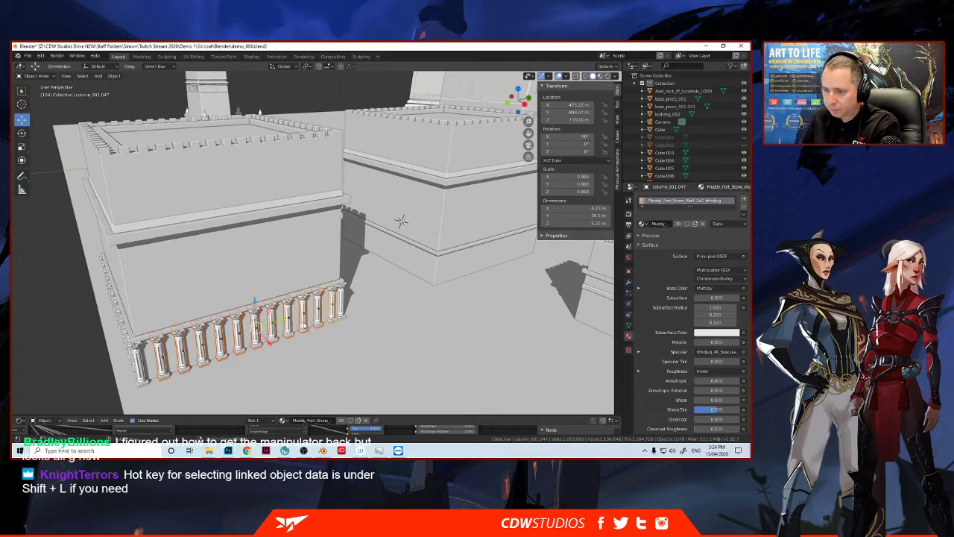
{"action": "middle_click_drag", "start_coordinate": [298, 324], "coordinate": [251, 295]}
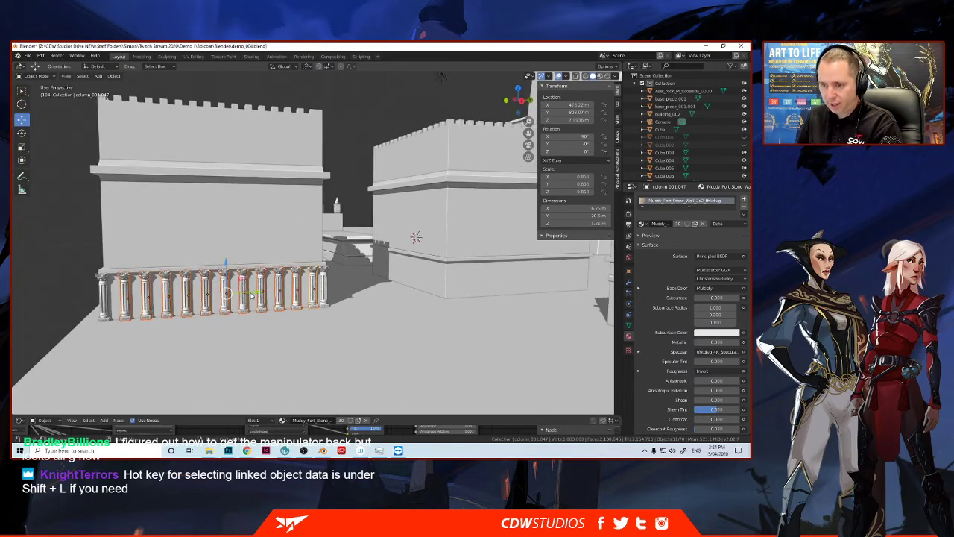
{"action": "key", "text": "g"}
{"action": "key", "text": "y"}
{"action": "left_click", "coordinate": [243, 292]}
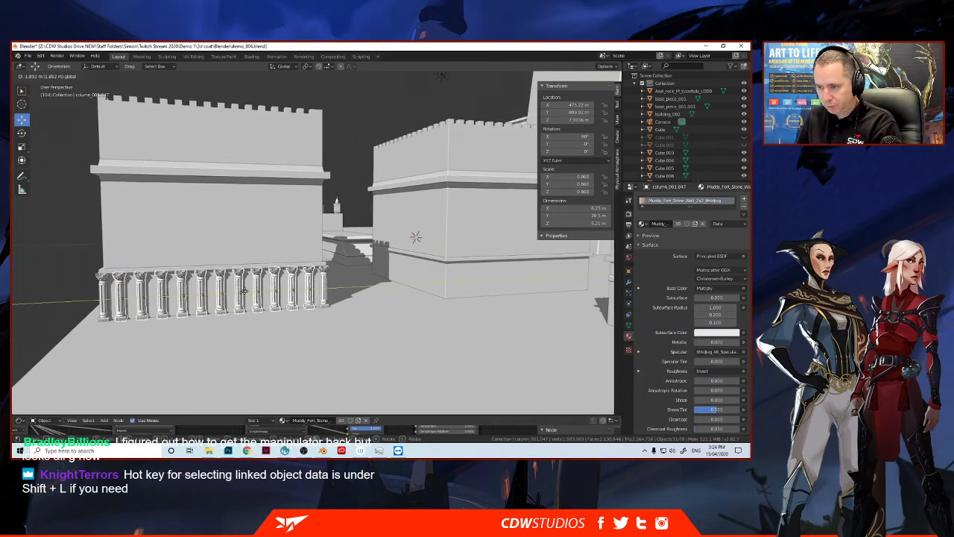
Step: Reselect the full row of columns along the building's wall
{"action": "left_click", "coordinate": [63, 294]}
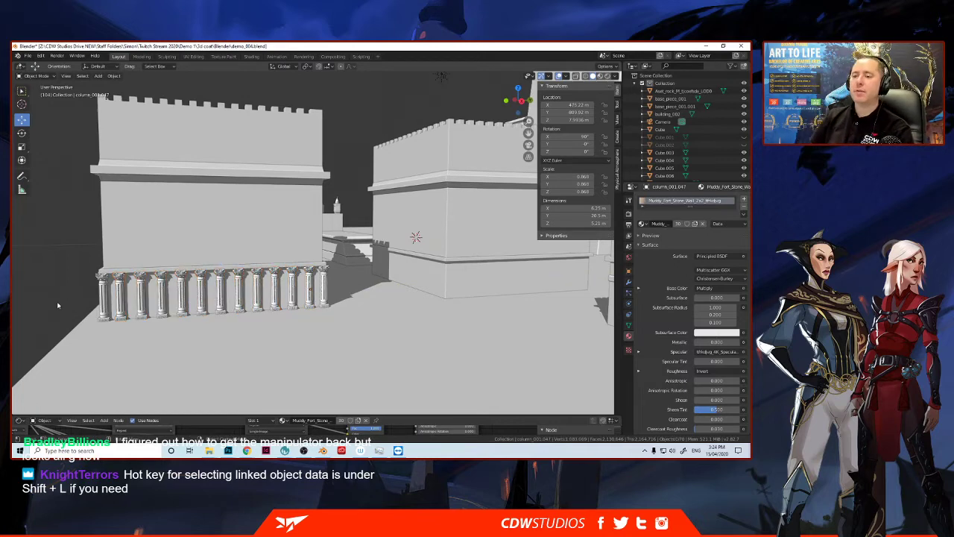
{"action": "middle_click_drag", "start_coordinate": [57, 301], "coordinate": [71, 307]}
{"action": "left_click", "coordinate": [129, 339]}
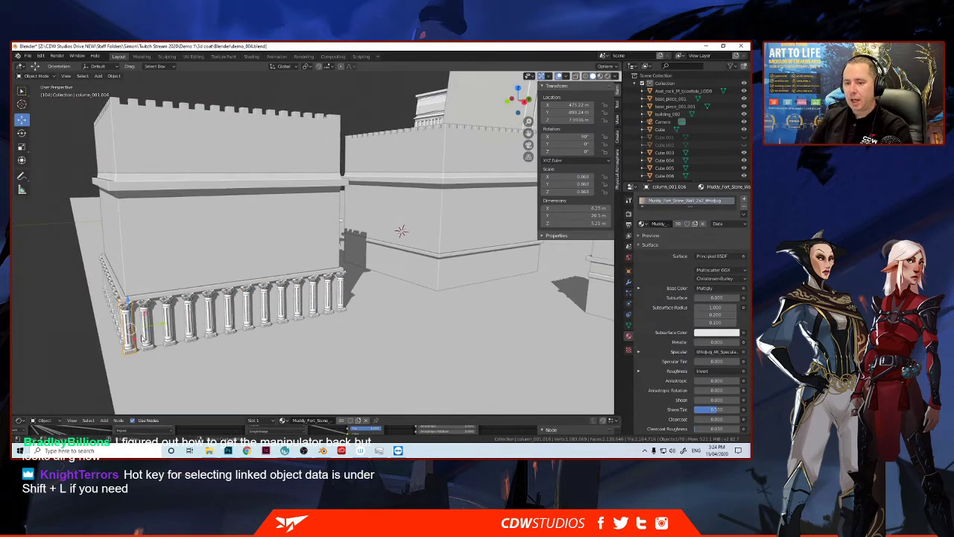
{"action": "left_click", "coordinate": [171, 343]}
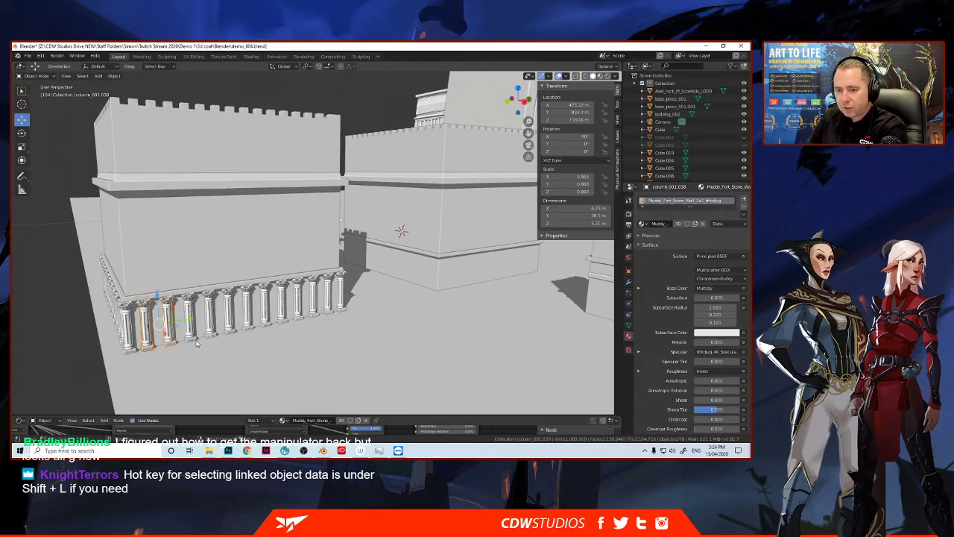
{"action": "left_click", "coordinate": [192, 337], "text": "shift"}
{"action": "left_click", "coordinate": [212, 333], "text": "shift"}
{"action": "left_click", "coordinate": [231, 332], "text": "shift"}
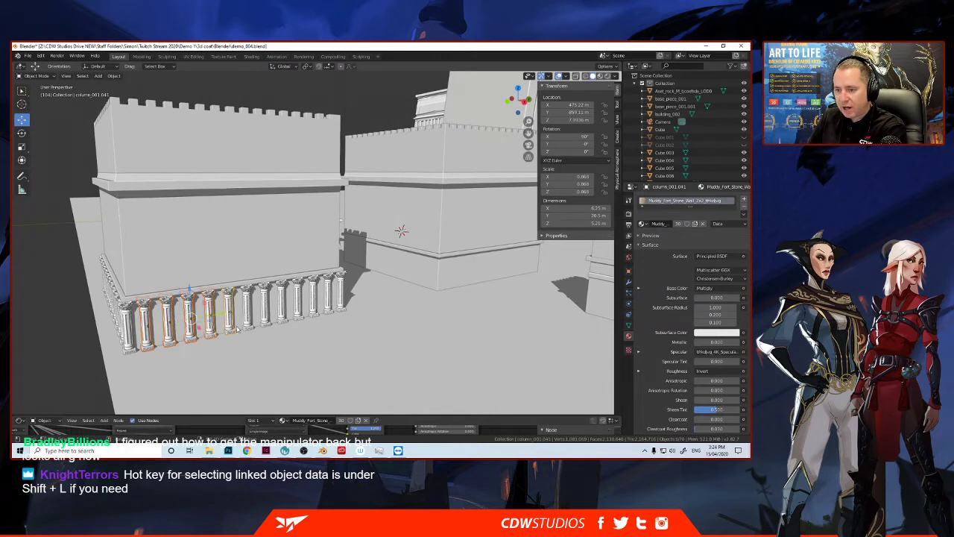
{"action": "left_click", "coordinate": [248, 326], "text": "shift"}
{"action": "left_click", "coordinate": [266, 322], "text": "shift"}
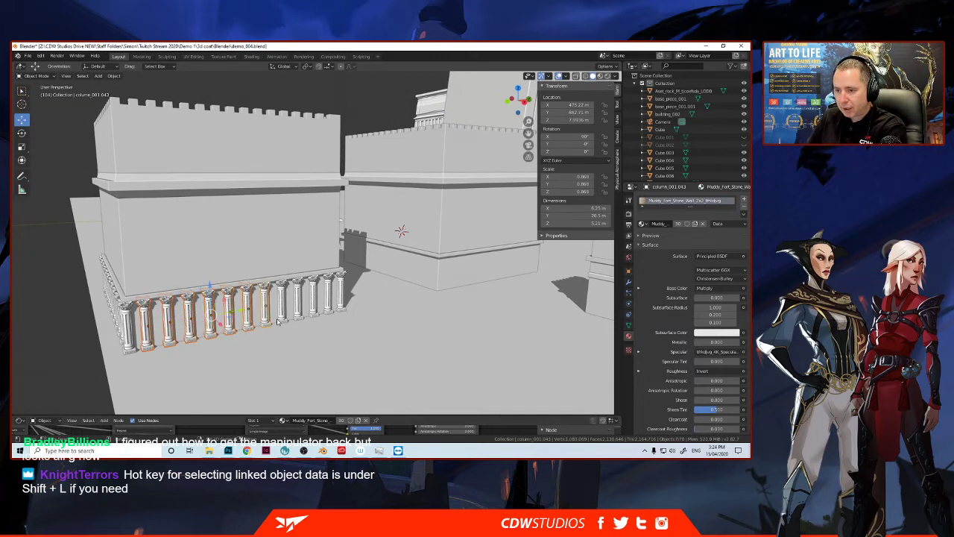
{"action": "left_click", "coordinate": [282, 319], "text": "shift"}
{"action": "left_click", "coordinate": [299, 317], "text": "shift"}
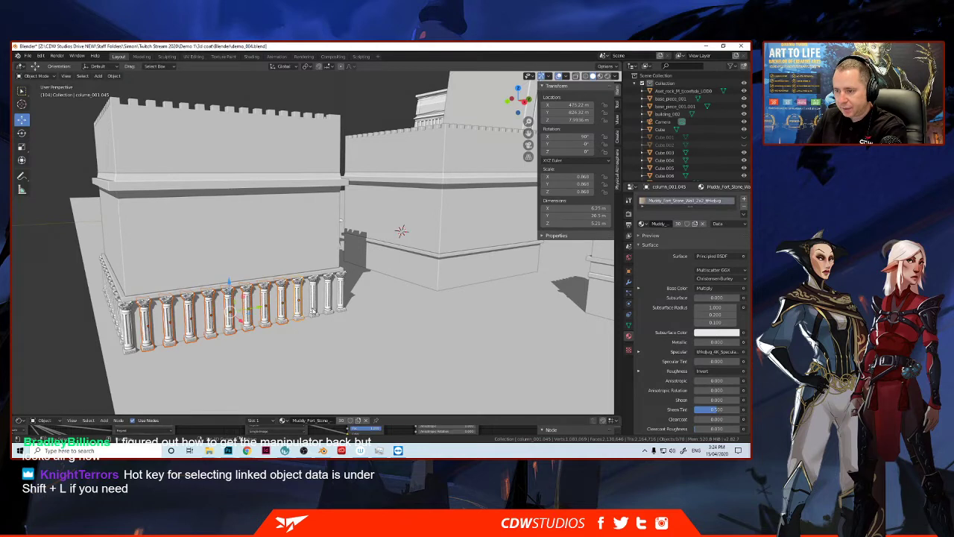
{"action": "left_click", "coordinate": [325, 308], "text": "shift"}
{"action": "left_click", "coordinate": [338, 304], "text": "shift"}
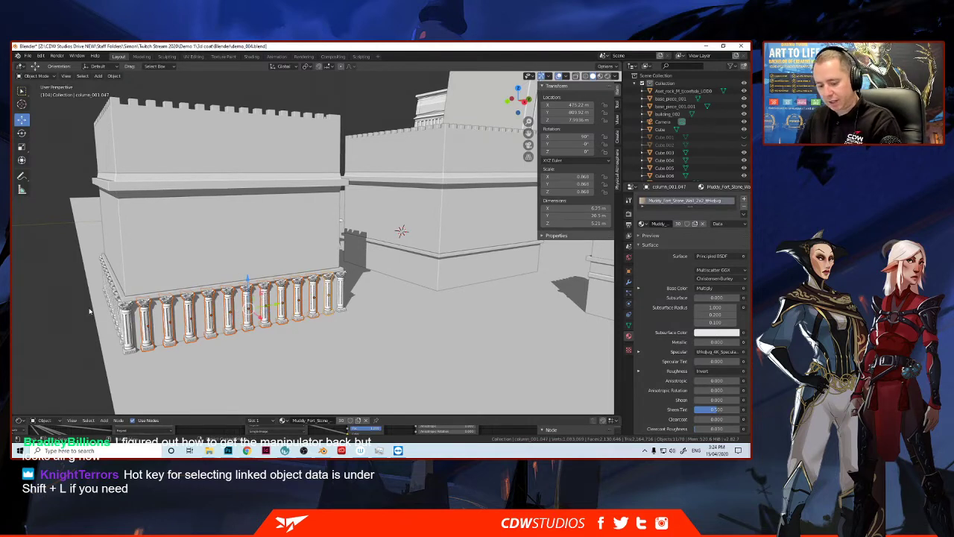
Step: Duplicate the selected columns and move the copies along X onto the other wall face
{"action": "key", "text": "shift+d"}
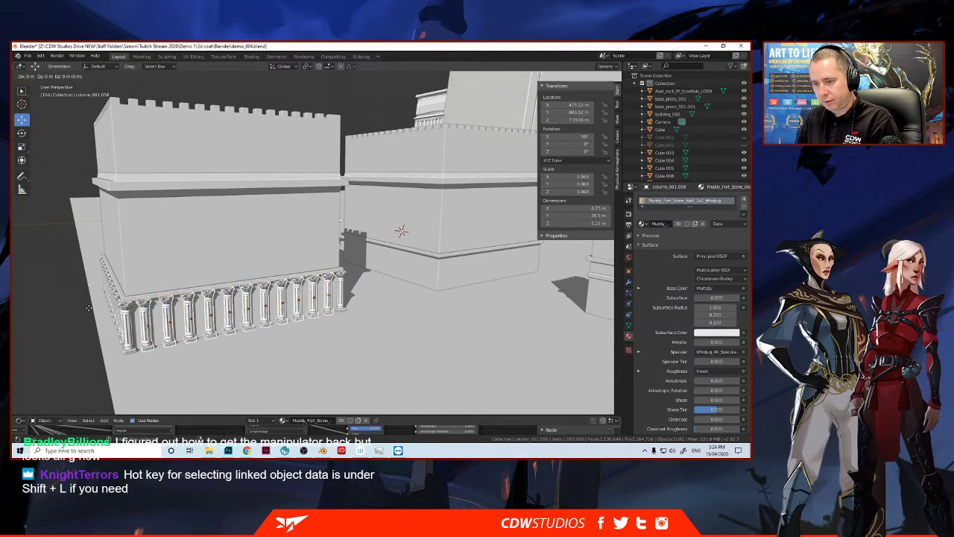
{"action": "right_click", "coordinate": [89, 308]}
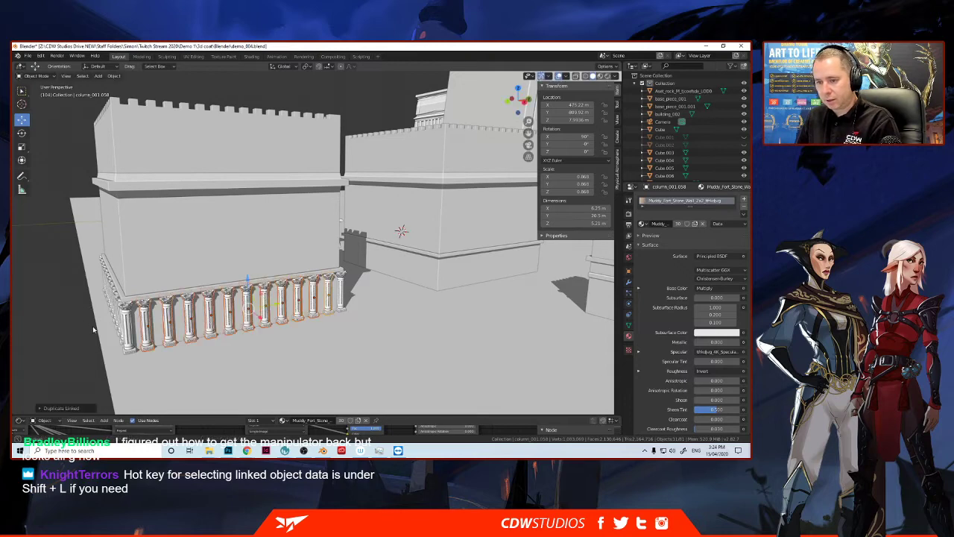
{"action": "middle_click_drag", "start_coordinate": [93, 326], "coordinate": [174, 329]}
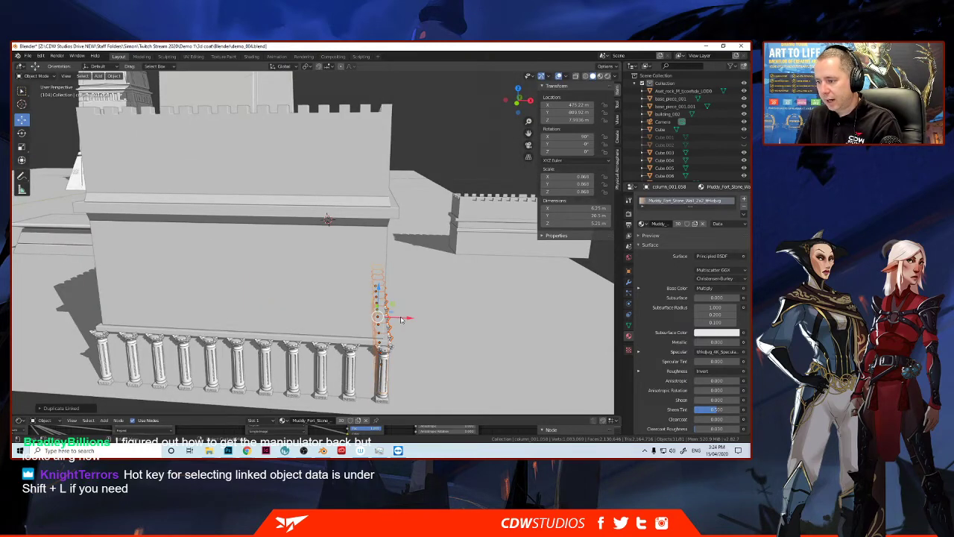
{"action": "key", "text": "g"}
{"action": "key", "text": "x"}
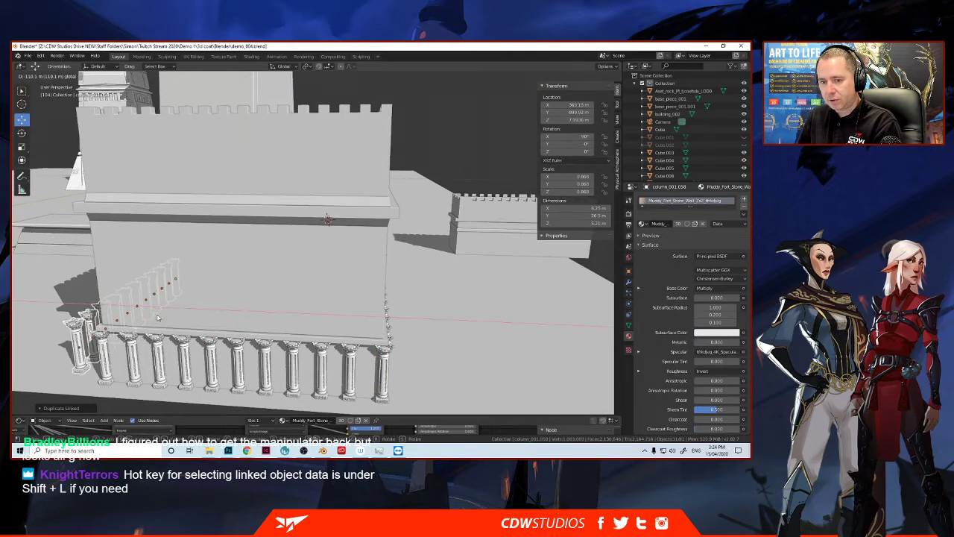
{"action": "left_click", "coordinate": [149, 314]}
{"action": "middle_click_drag", "start_coordinate": [149, 313], "coordinate": [183, 334]}
{"action": "key", "text": "g"}
{"action": "key", "text": "x"}
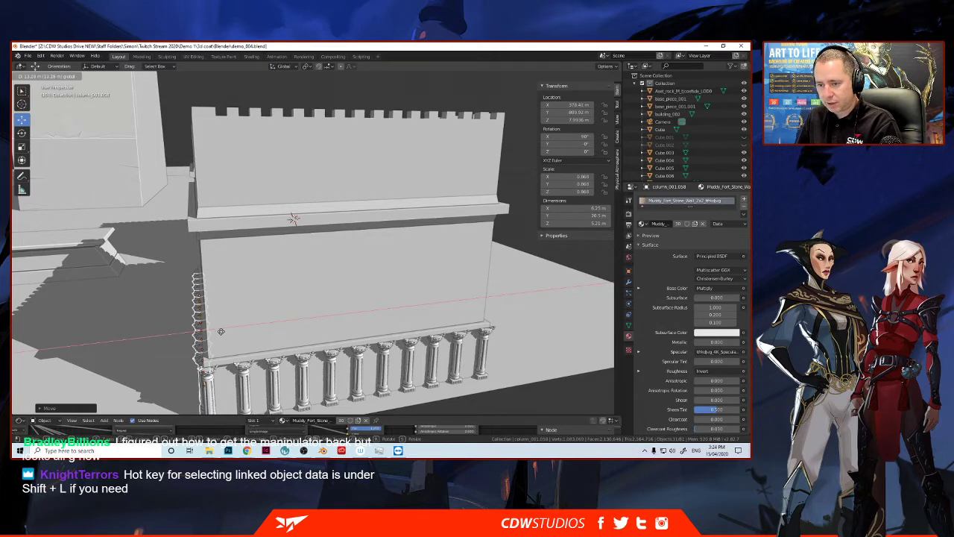
{"action": "left_click", "coordinate": [220, 331]}
{"action": "middle_click_drag", "start_coordinate": [224, 330], "coordinate": [161, 335]}
{"action": "left_click", "coordinate": [169, 369]}
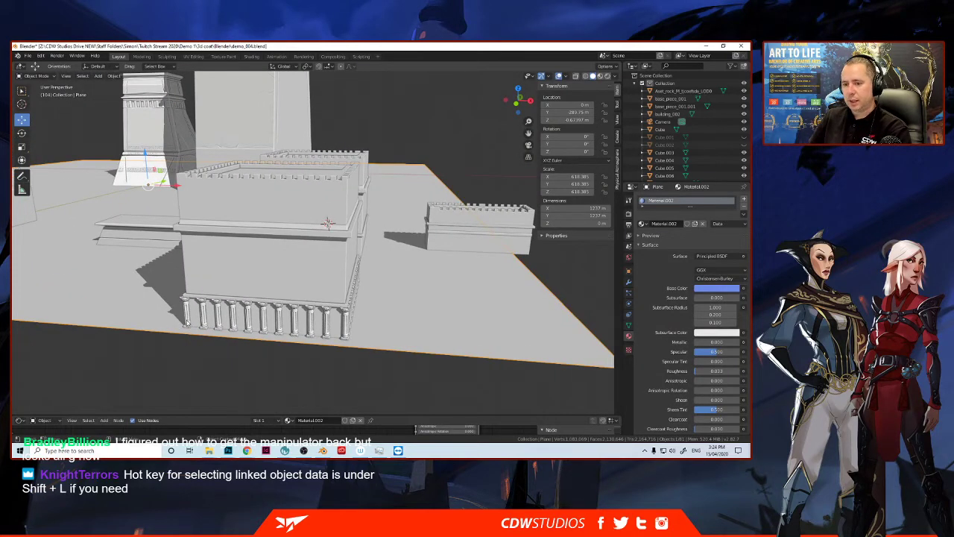
Step: Duplicate the small wall block Cube.004 and drag the copy beside it along the Y gizmo arrow
{"action": "left_click", "coordinate": [188, 317]}
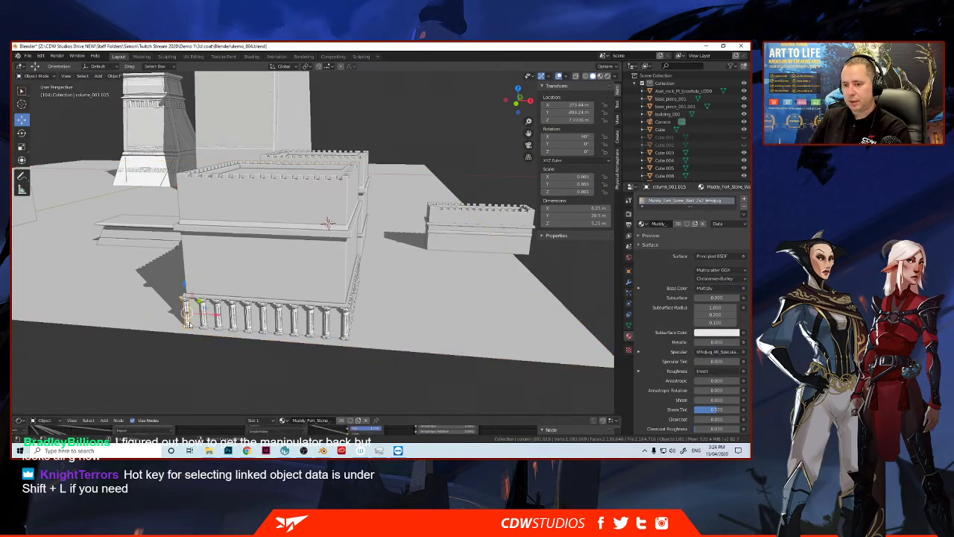
{"action": "left_click", "coordinate": [345, 328], "text": "shift"}
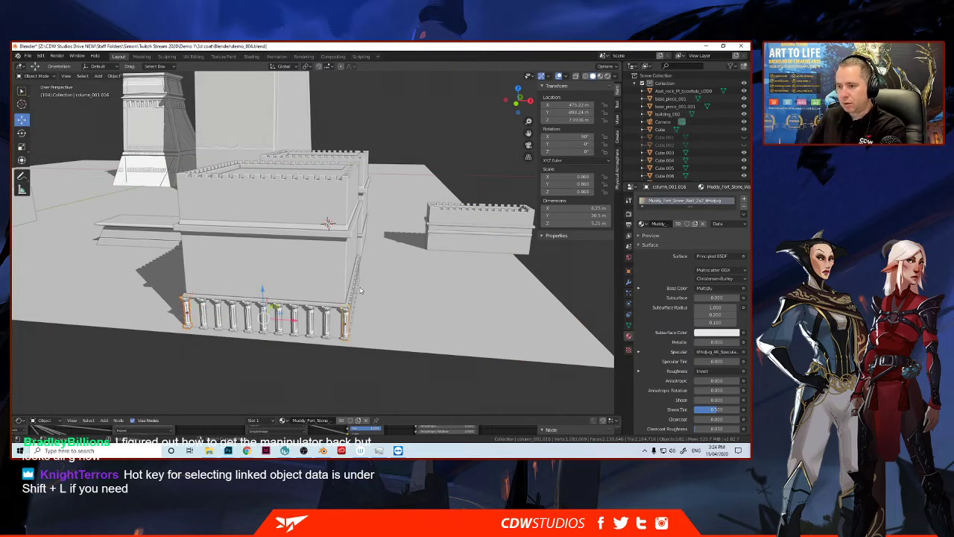
{"action": "middle_click_drag", "start_coordinate": [355, 296], "coordinate": [393, 295]}
{"action": "left_click", "coordinate": [410, 296]}
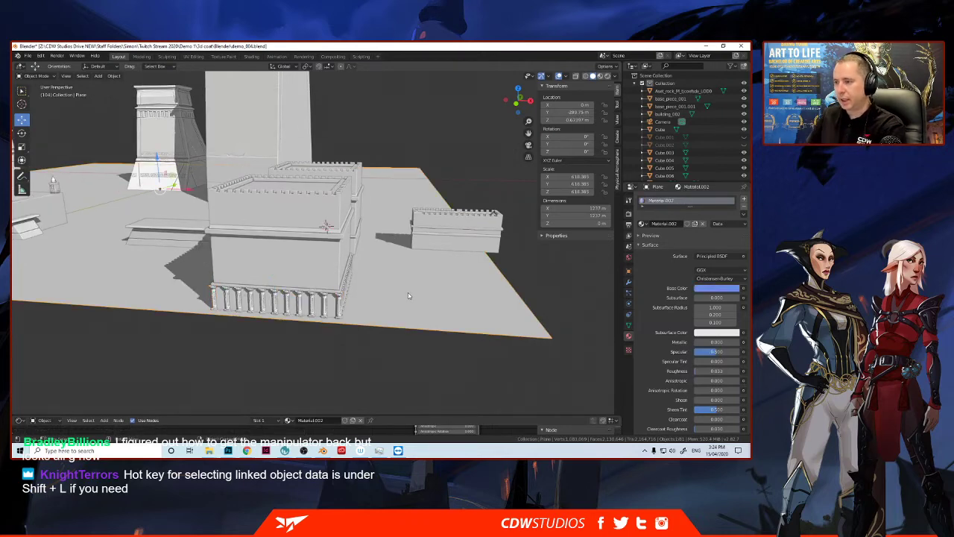
{"action": "left_click", "coordinate": [424, 247]}
{"action": "middle_click_drag", "start_coordinate": [414, 253], "coordinate": [399, 265]}
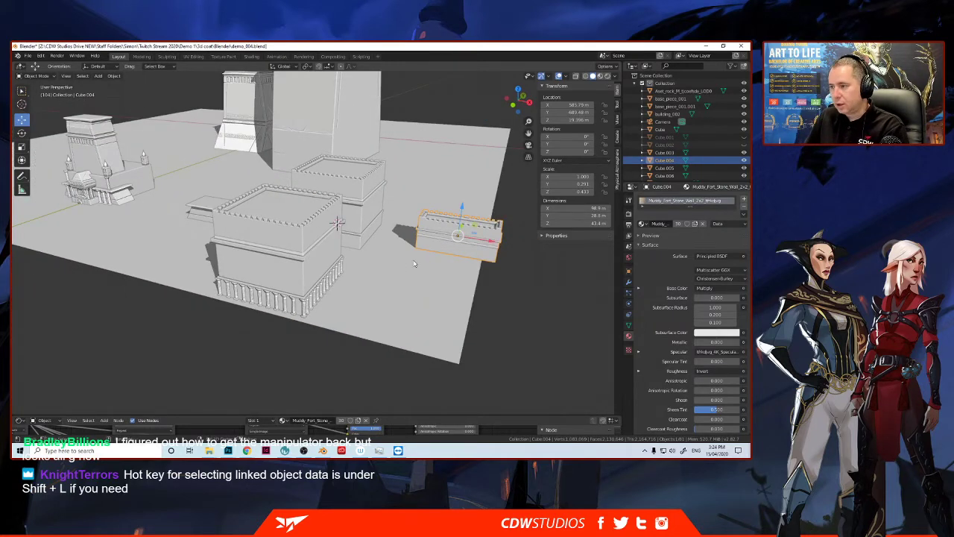
{"action": "key", "text": "shift+d"}
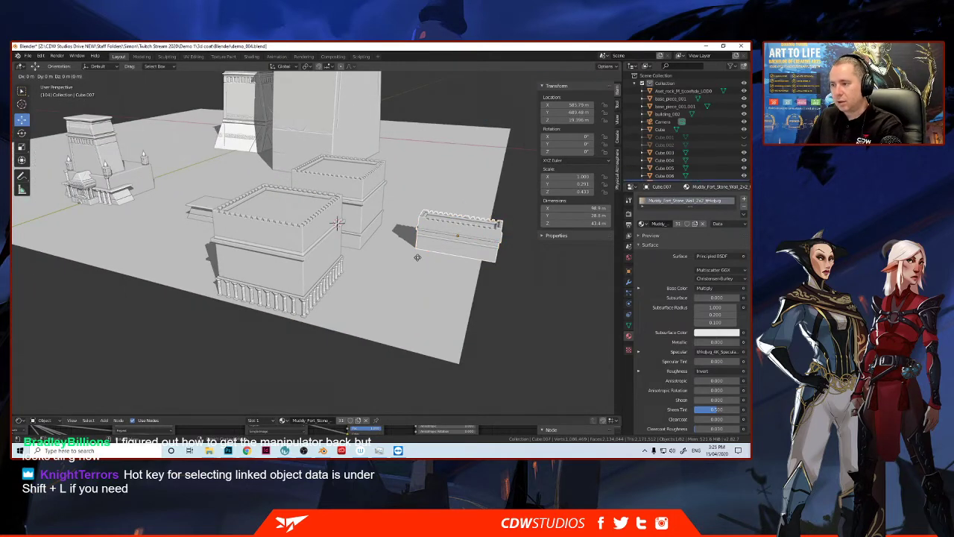
{"action": "right_click", "coordinate": [417, 257]}
{"action": "middle_click_drag", "start_coordinate": [438, 264], "coordinate": [385, 274]}
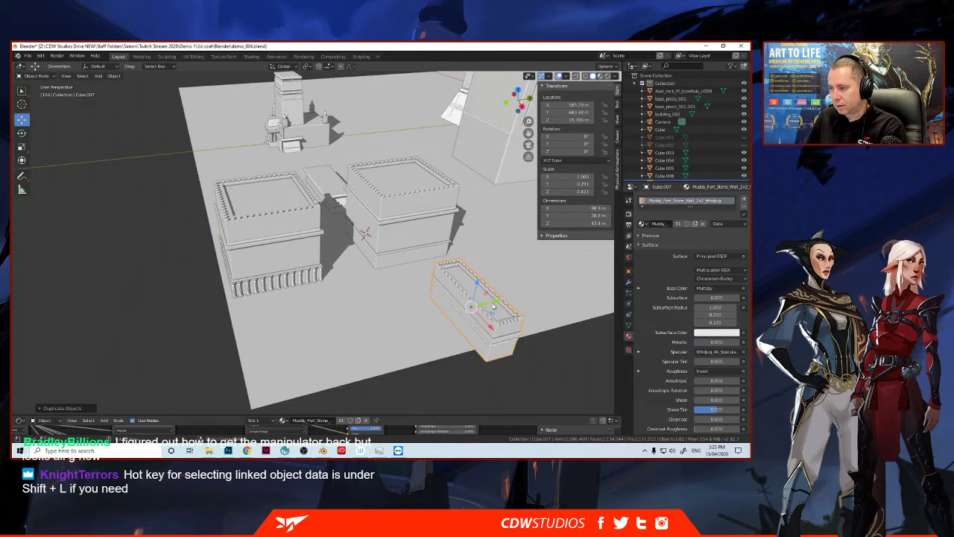
{"action": "left_click_drag", "start_coordinate": [492, 306], "coordinate": [273, 320]}
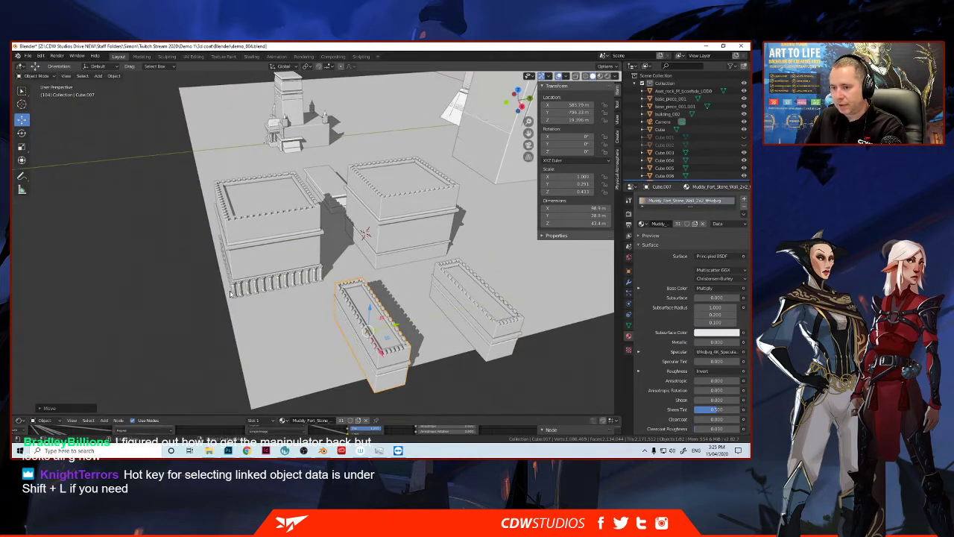
{"action": "middle_click_drag", "start_coordinate": [236, 299], "coordinate": [245, 304]}
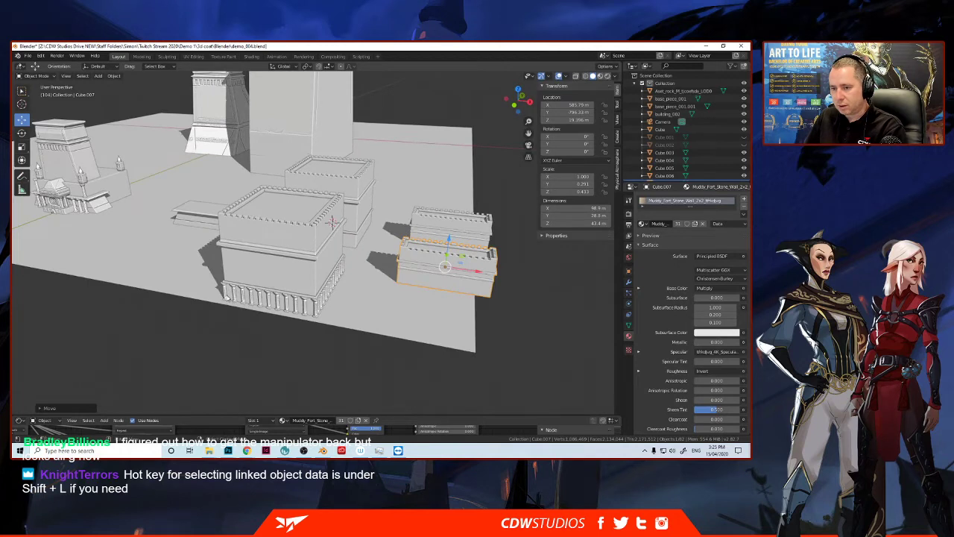
{"action": "left_click", "coordinate": [227, 296]}
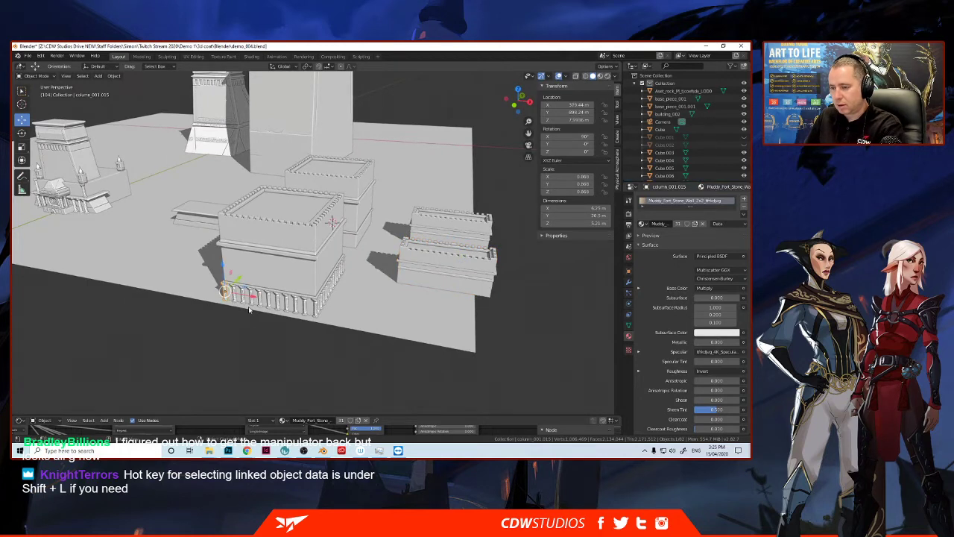
Step: Select the columns in the row under the building and make a linked copy of them
{"action": "left_click", "coordinate": [306, 312]}
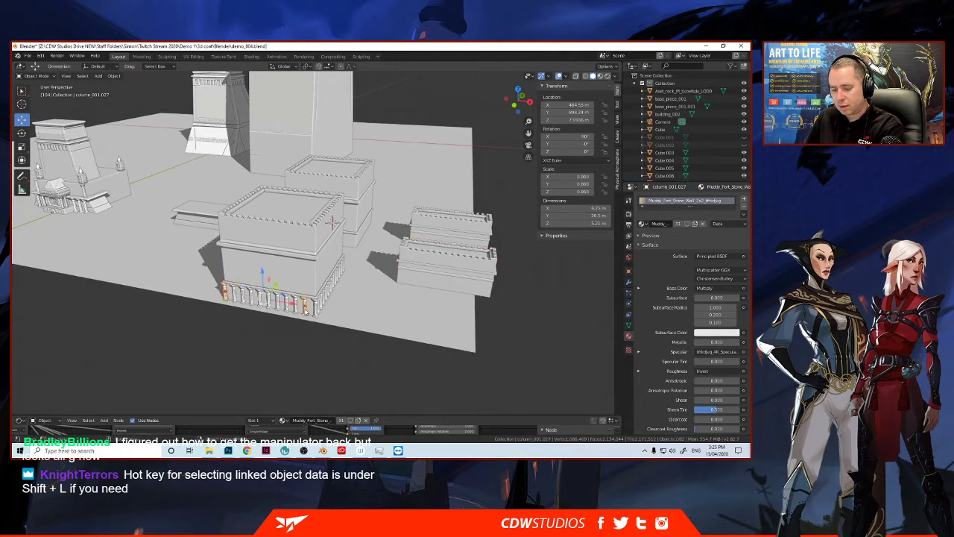
{"action": "left_click", "coordinate": [249, 301]}
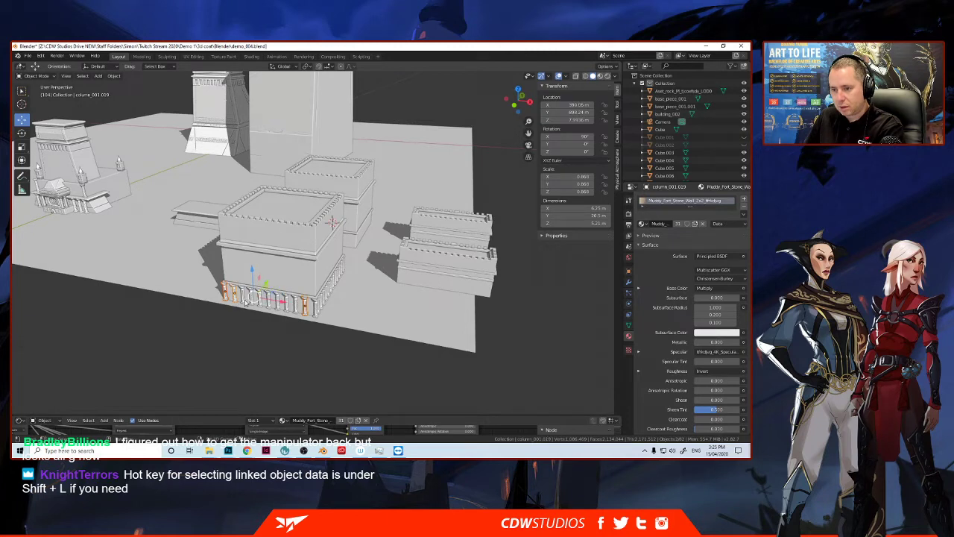
{"action": "left_click", "coordinate": [260, 312]}
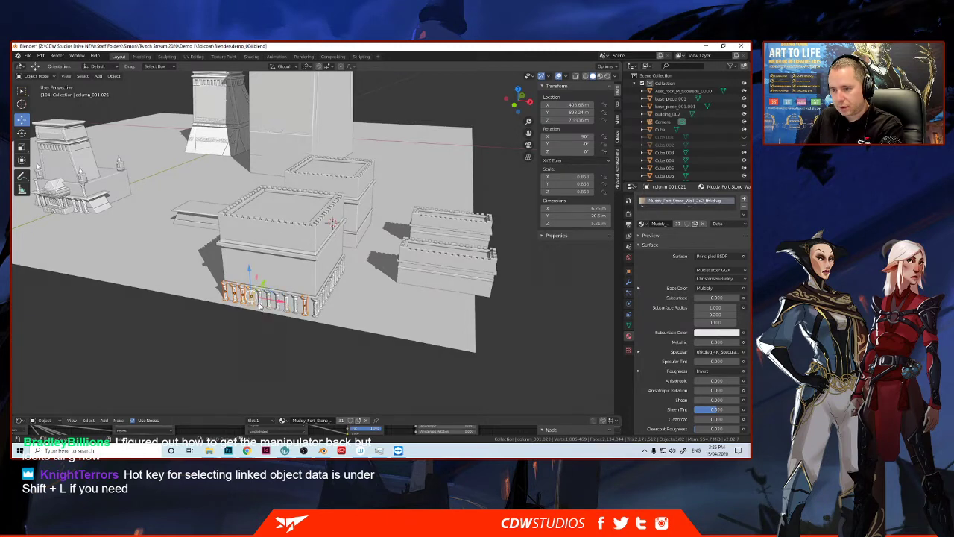
{"action": "left_click", "coordinate": [270, 305]}
{"action": "left_click", "coordinate": [276, 307]}
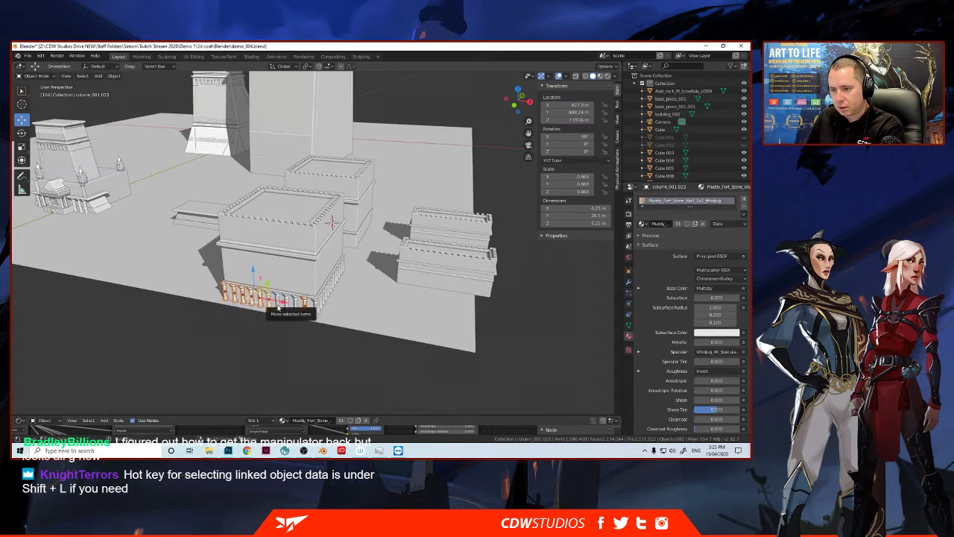
{"action": "left_click", "coordinate": [286, 310]}
{"action": "left_click", "coordinate": [296, 314]}
{"action": "left_click", "coordinate": [290, 309]}
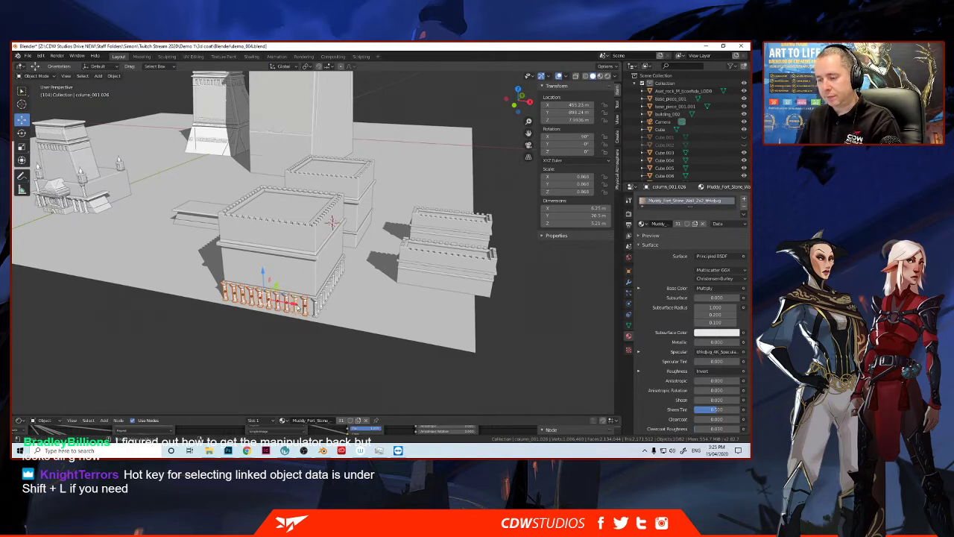
{"action": "key", "text": "shift+d"}
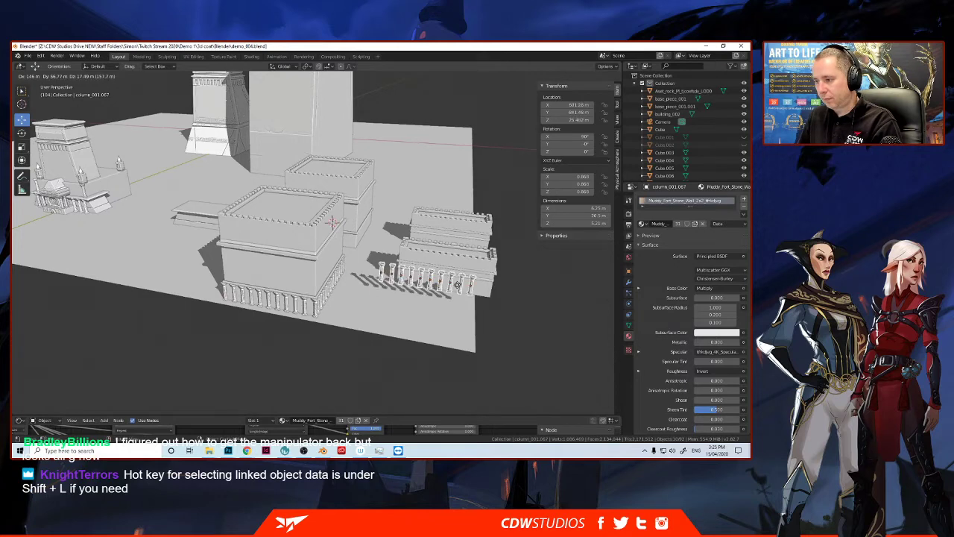
{"action": "left_click", "coordinate": [458, 285]}
Step: Lower the copied columns to ground level along Z and align them against the walled block's base
{"action": "middle_click_drag", "start_coordinate": [458, 285], "coordinate": [363, 317]}
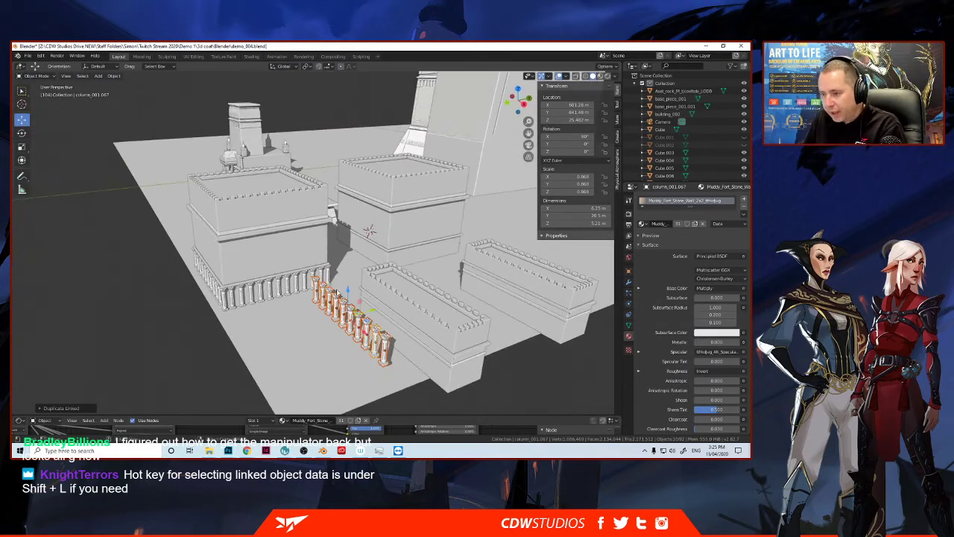
{"action": "key", "text": "g"}
{"action": "key", "text": "z"}
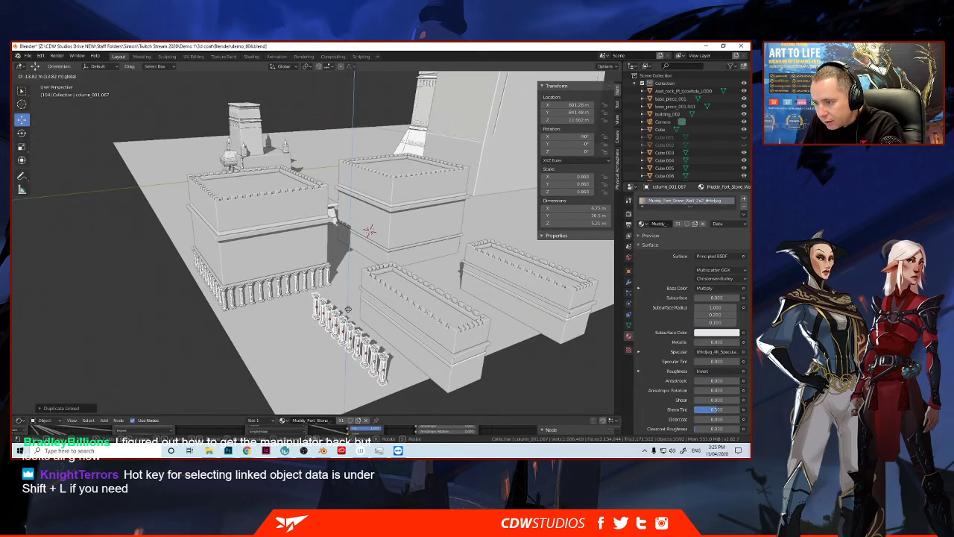
{"action": "left_click", "coordinate": [348, 311]}
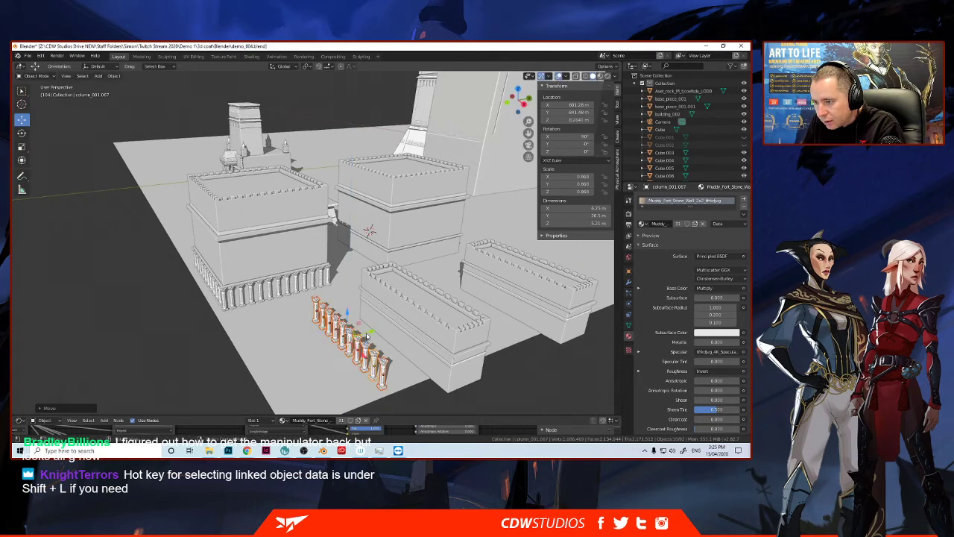
{"action": "left_click_drag", "start_coordinate": [368, 337], "coordinate": [396, 331]}
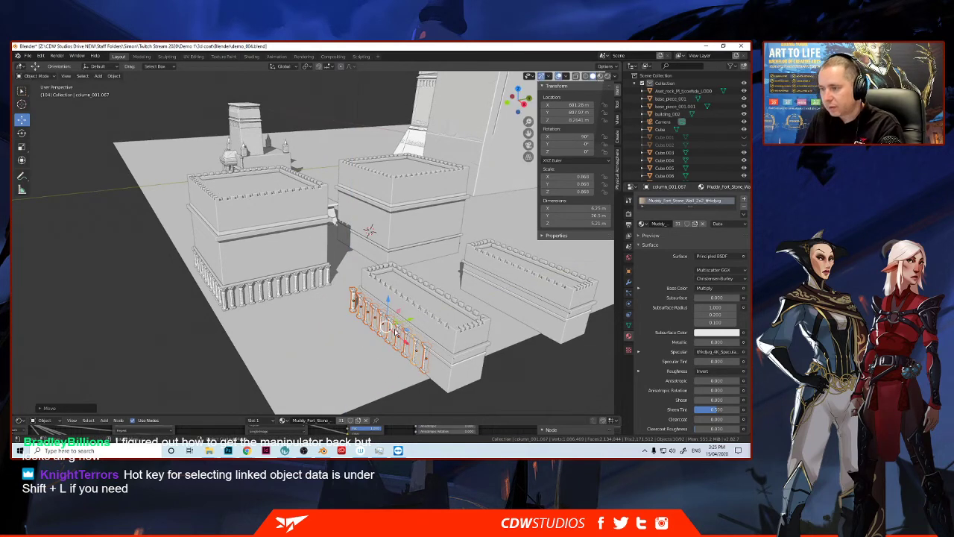
{"action": "scroll", "coordinate": [396, 333], "scroll_direction": "up", "scroll_amount": 1}
{"action": "middle_click_drag", "start_coordinate": [406, 348], "coordinate": [350, 273], "text": "shift"}
{"action": "scroll", "coordinate": [416, 294], "scroll_direction": "up", "scroll_amount": 1}
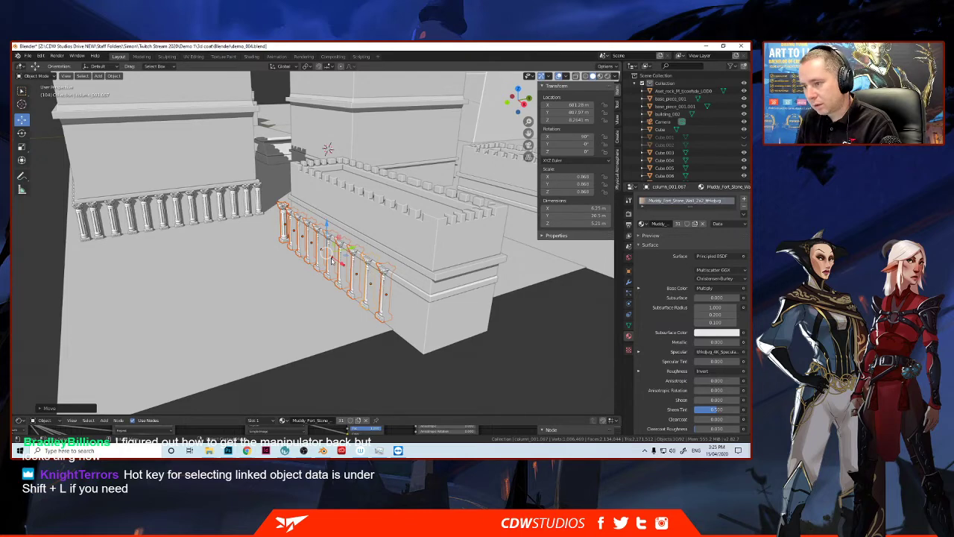
{"action": "left_click_drag", "start_coordinate": [344, 253], "coordinate": [349, 286]}
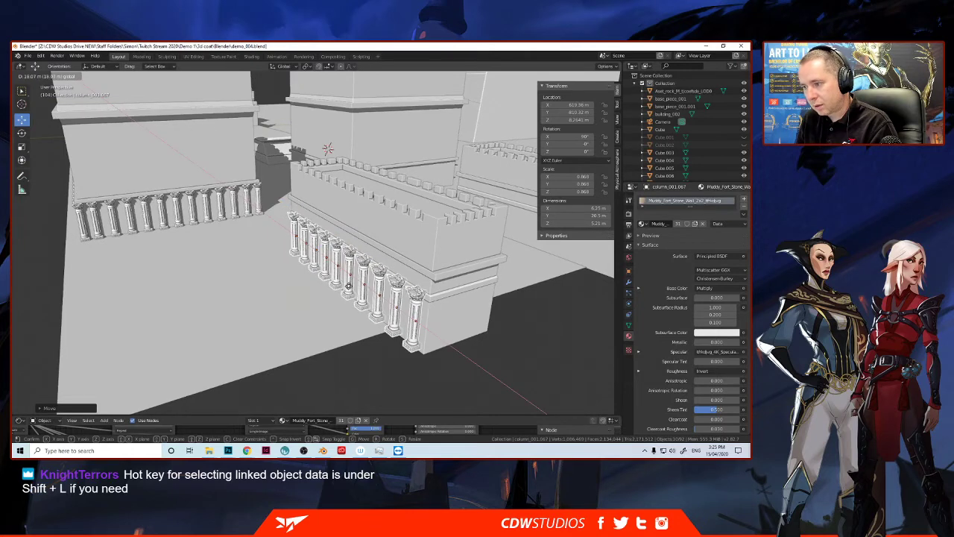
Step: Slide the column row along the wall on X and move the end column to the wall's corner
{"action": "left_click", "coordinate": [340, 280]}
{"action": "middle_click_drag", "start_coordinate": [334, 283], "coordinate": [365, 290]}
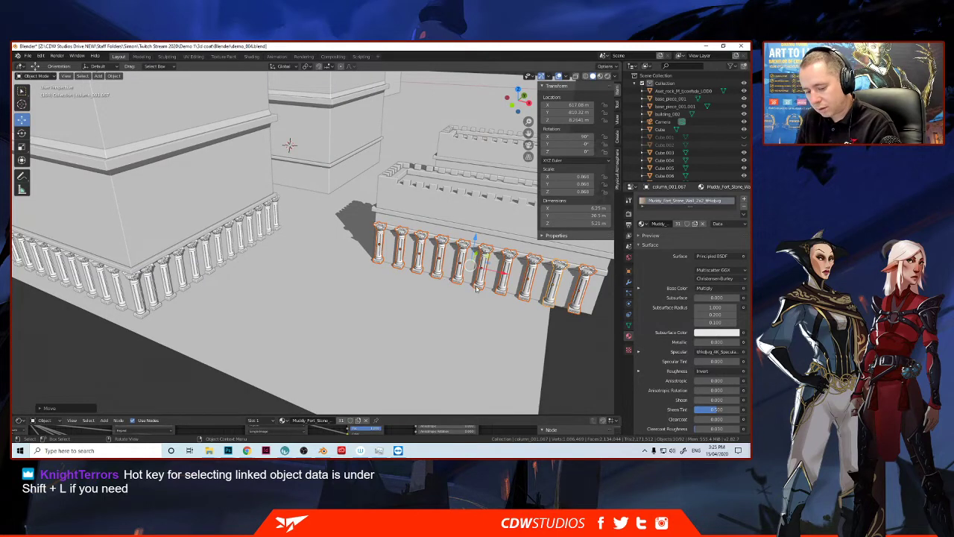
{"action": "middle_click_drag", "start_coordinate": [469, 291], "coordinate": [440, 298]}
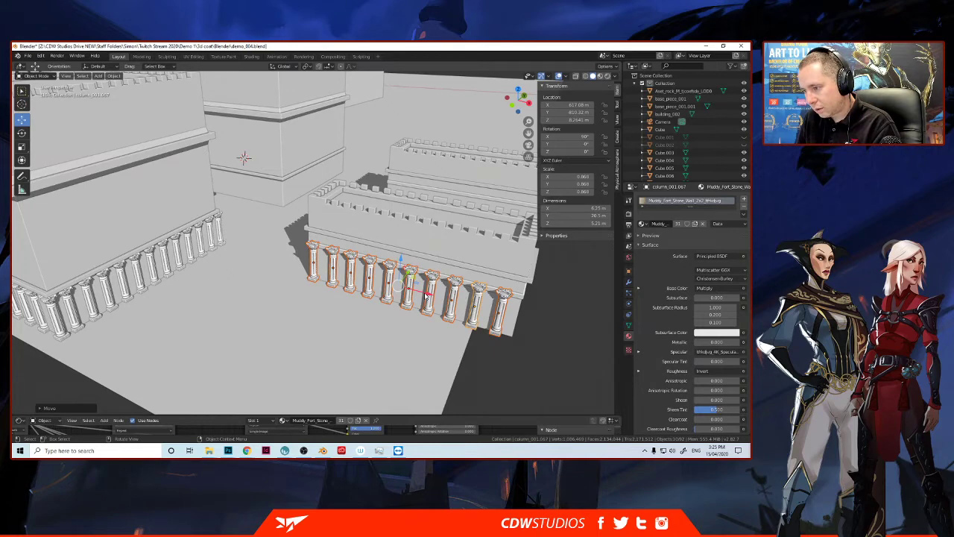
{"action": "left_click_drag", "start_coordinate": [428, 294], "coordinate": [420, 295]}
{"action": "middle_click_drag", "start_coordinate": [419, 294], "coordinate": [376, 298]}
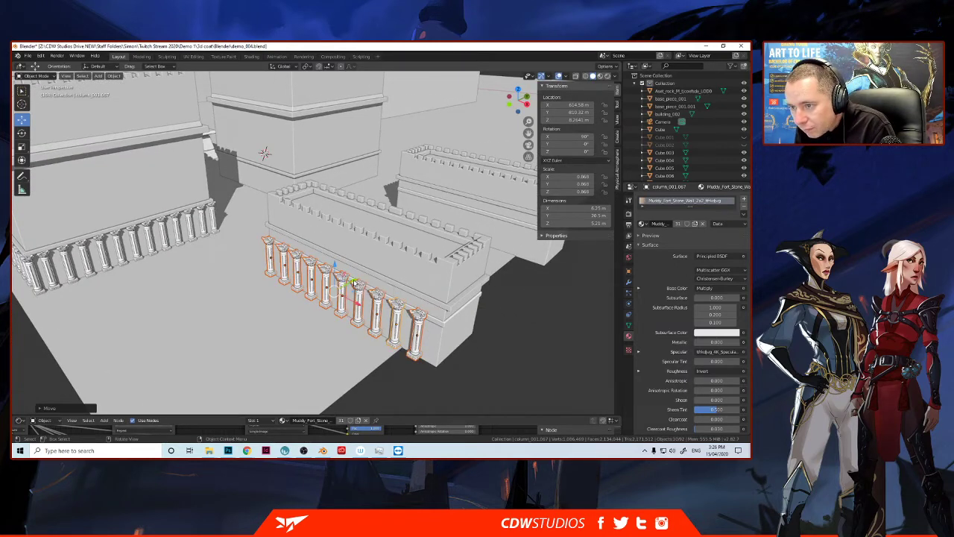
{"action": "left_click_drag", "start_coordinate": [354, 283], "coordinate": [356, 279]}
{"action": "middle_click_drag", "start_coordinate": [346, 317], "coordinate": [370, 323]}
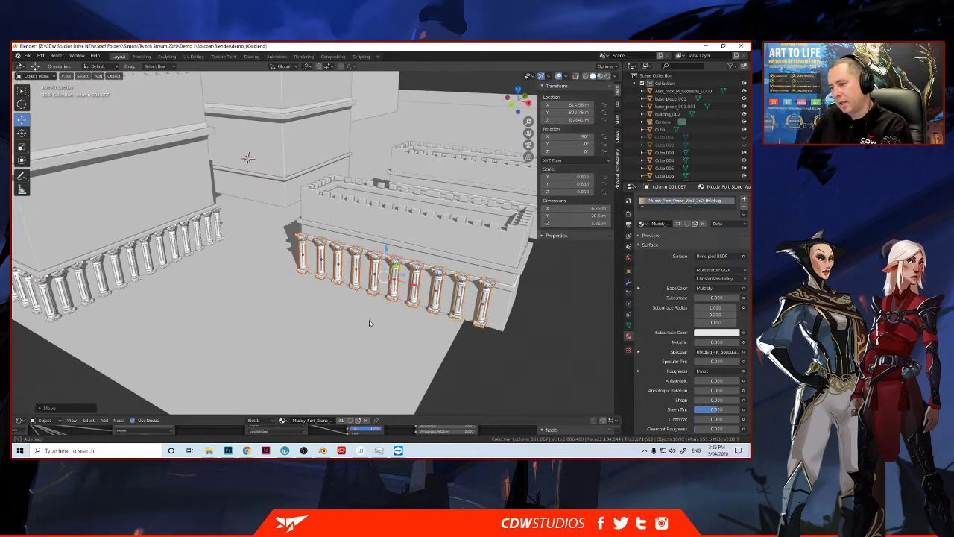
{"action": "left_click", "coordinate": [481, 317]}
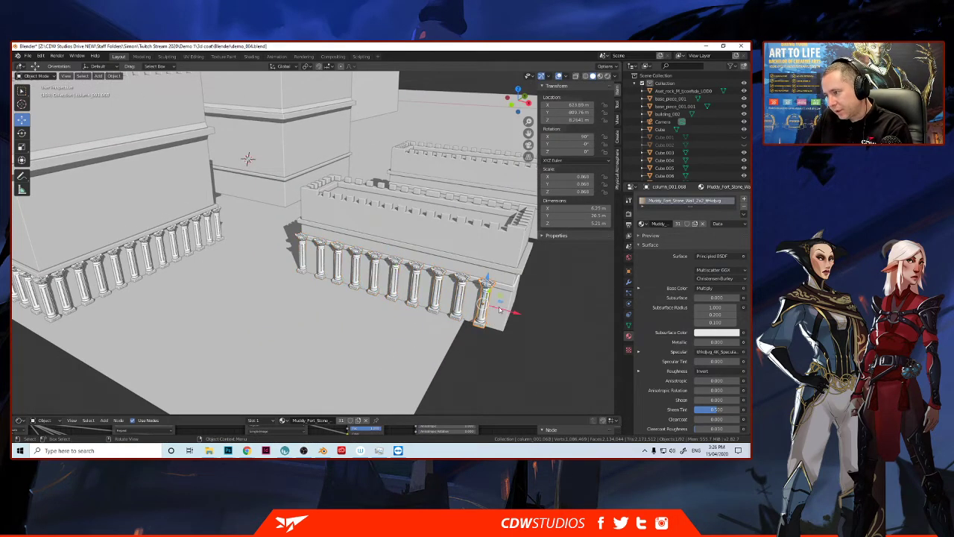
{"action": "left_click_drag", "start_coordinate": [499, 311], "coordinate": [527, 315]}
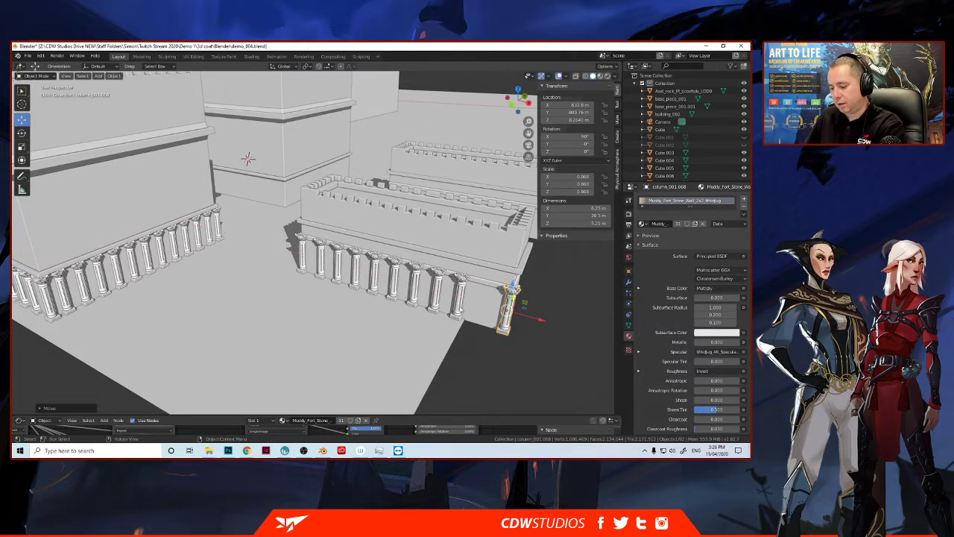
Step: Select the seven columns of the row and duplicate them along X
{"action": "left_click", "coordinate": [321, 262]}
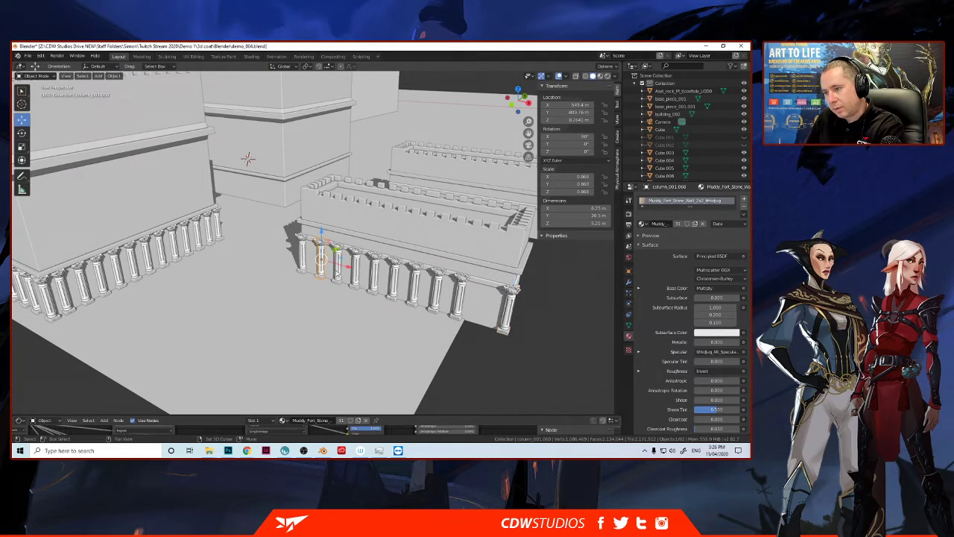
{"action": "left_click", "coordinate": [339, 273], "text": "shift"}
{"action": "left_click", "coordinate": [355, 282], "text": "shift"}
{"action": "left_click", "coordinate": [373, 282], "text": "shift"}
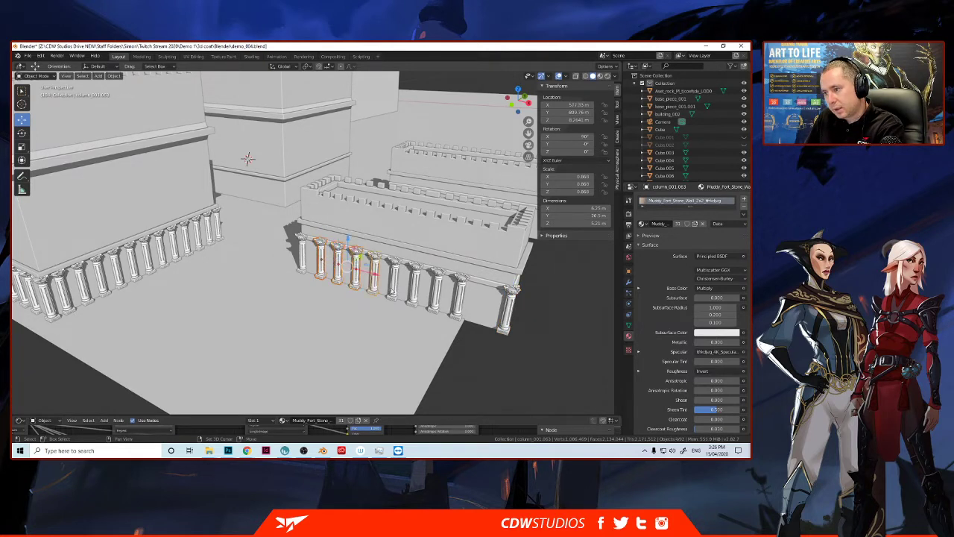
{"action": "left_click", "coordinate": [392, 288], "text": "shift"}
{"action": "left_click", "coordinate": [417, 297], "text": "shift"}
{"action": "left_click", "coordinate": [436, 302], "text": "shift"}
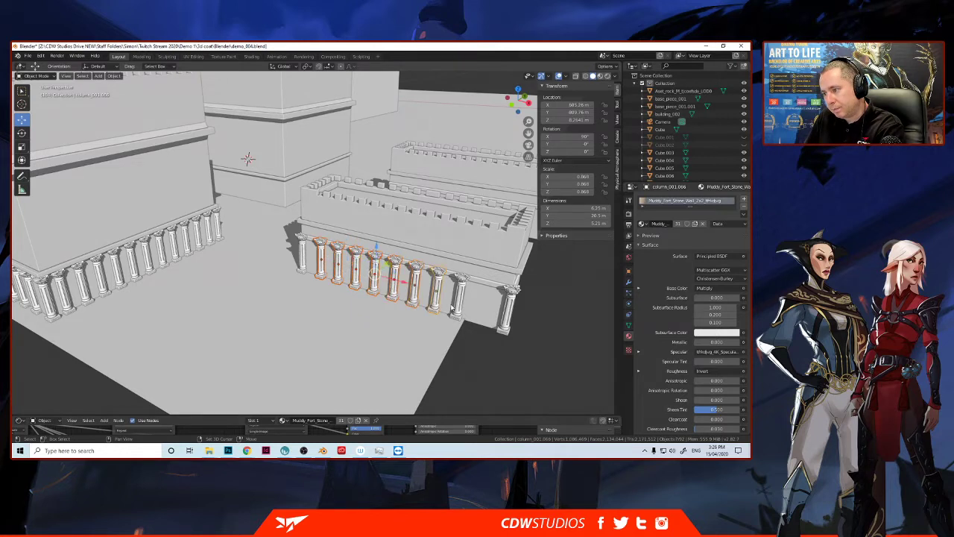
{"action": "key", "text": "shift+d"}
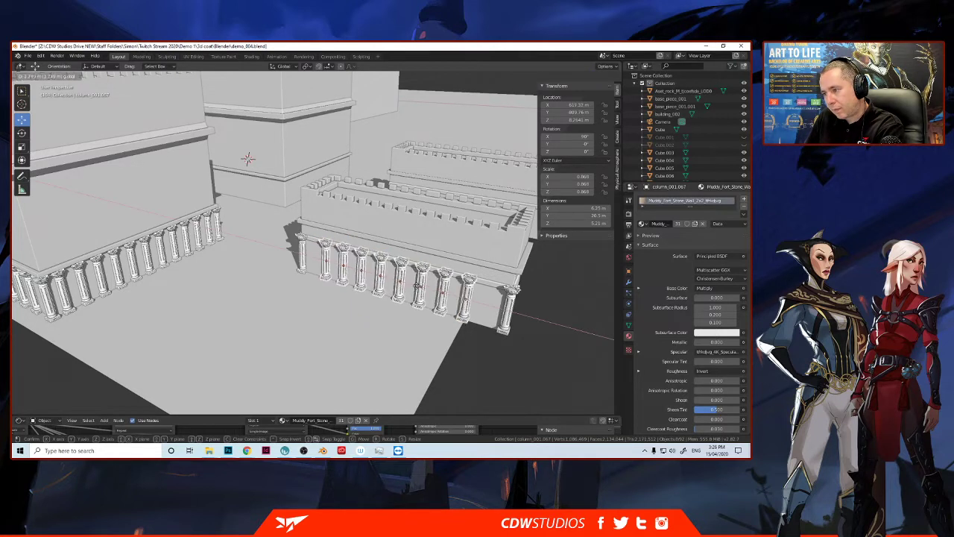
{"action": "key", "text": "x"}
{"action": "left_click", "coordinate": [413, 291]}
Step: Select the wall, then undo back to the column selection
{"action": "left_click", "coordinate": [410, 292]}
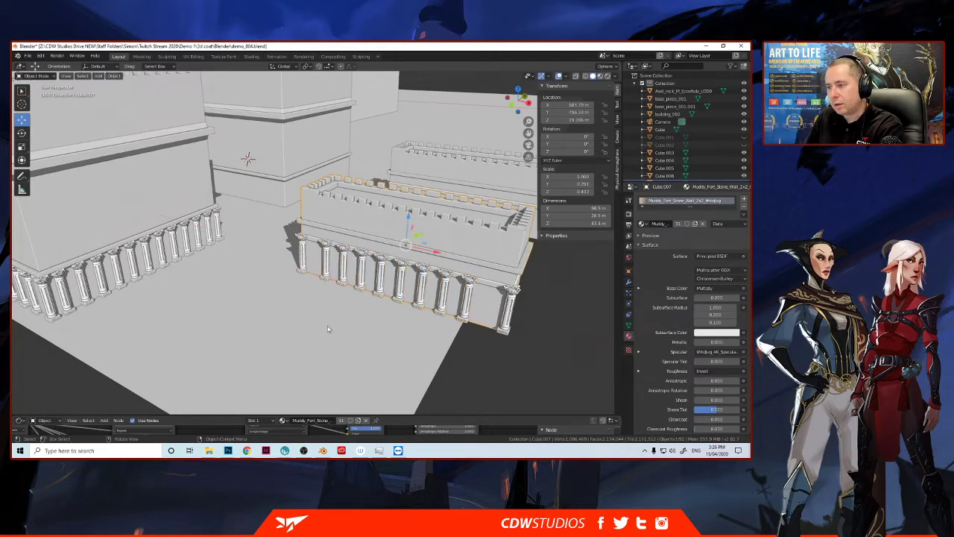
{"action": "mouse_move", "coordinate": [358, 310]}
{"action": "middle_mouse_down"}
{"action": "mouse_move", "coordinate": [371, 302]}
{"action": "mouse_move", "coordinate": [358, 308]}
{"action": "middle_mouse_up"}
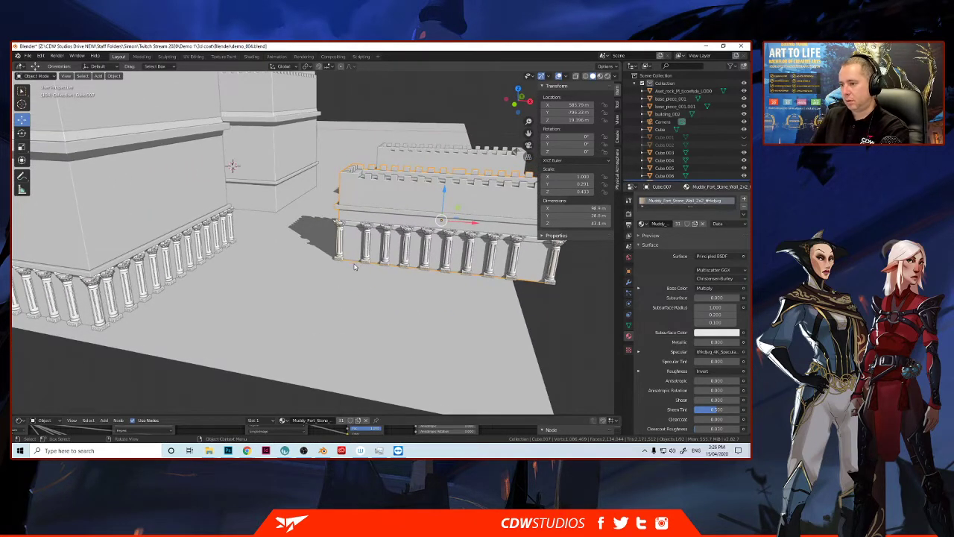
{"action": "key", "text": "ctrl"}
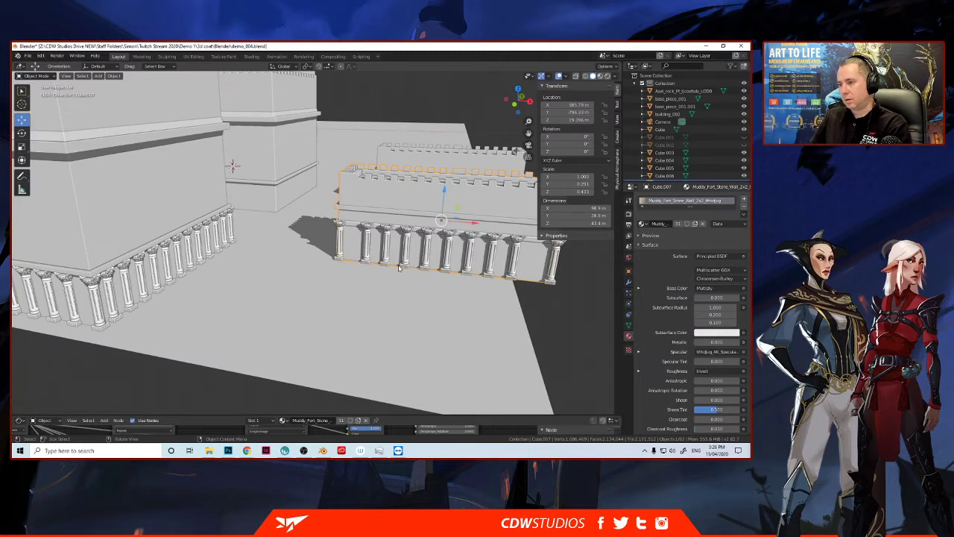
{"action": "key", "text": "ctrl"}
{"action": "key", "text": "ctrl+z"}
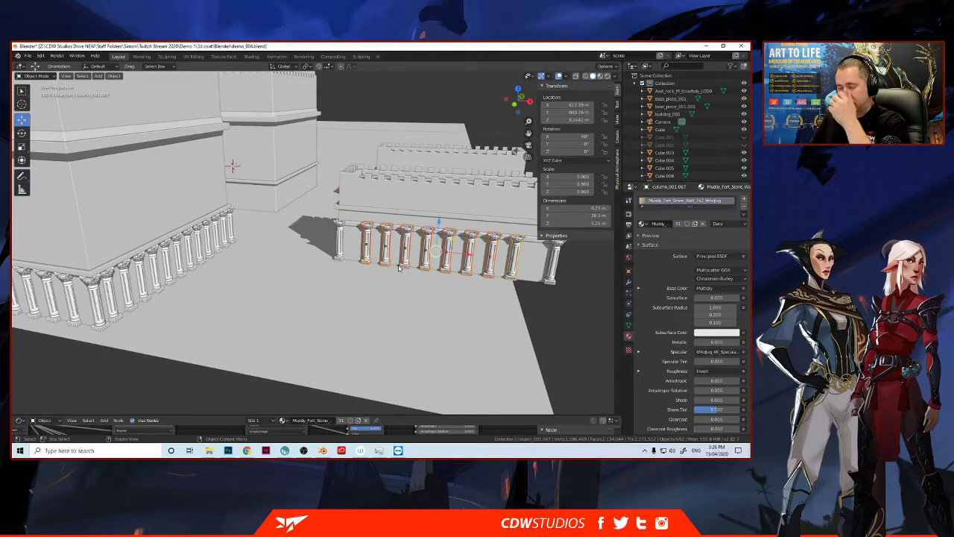
Step: Slide the column group left along X to a new spot on the wall
{"action": "left_click_drag", "start_coordinate": [463, 254], "coordinate": [469, 254]}
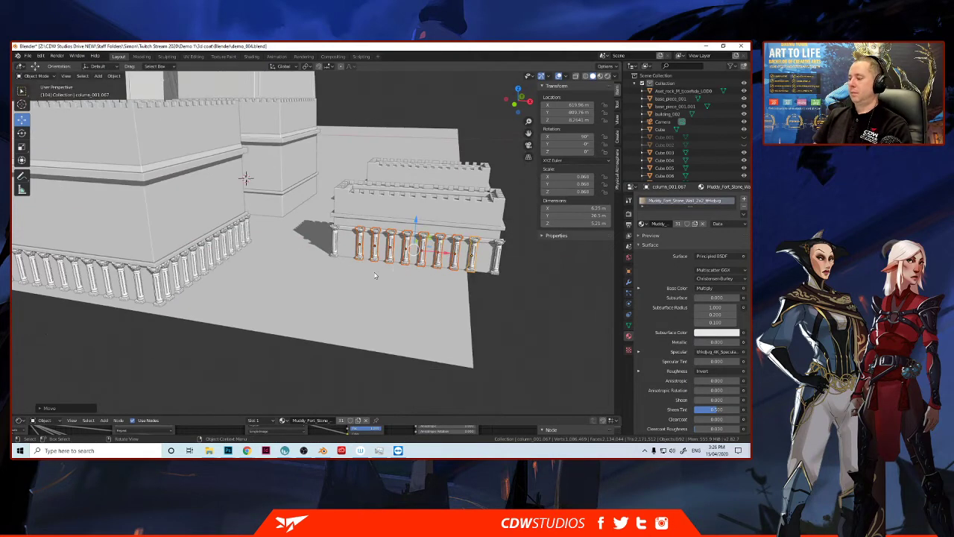
{"action": "middle_click_drag", "start_coordinate": [380, 271], "coordinate": [387, 268]}
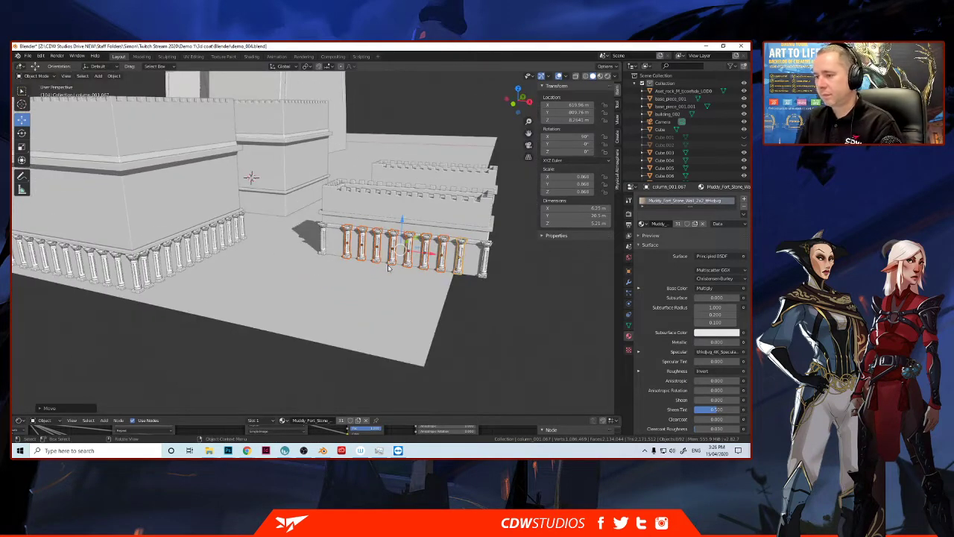
{"action": "key", "text": "g"}
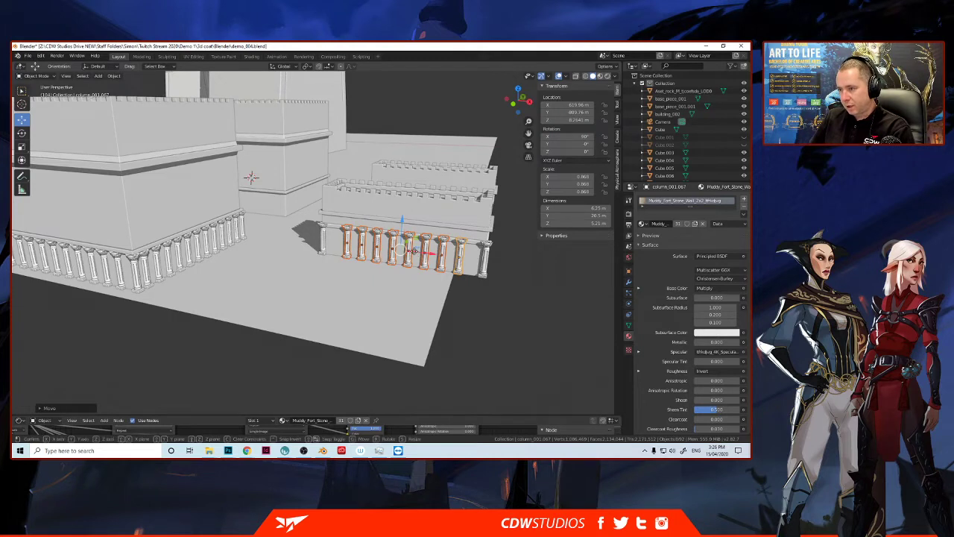
{"action": "key", "text": "x"}
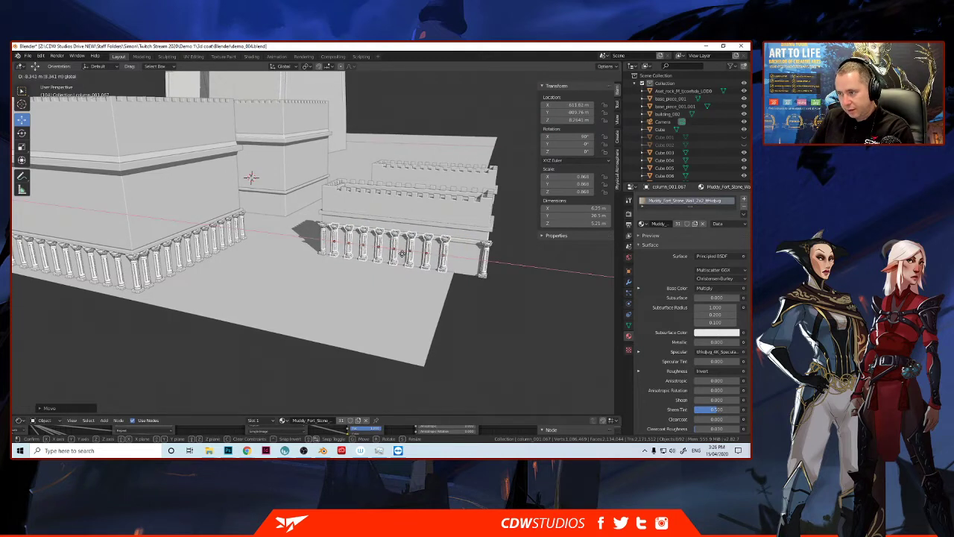
{"action": "left_click", "coordinate": [429, 270]}
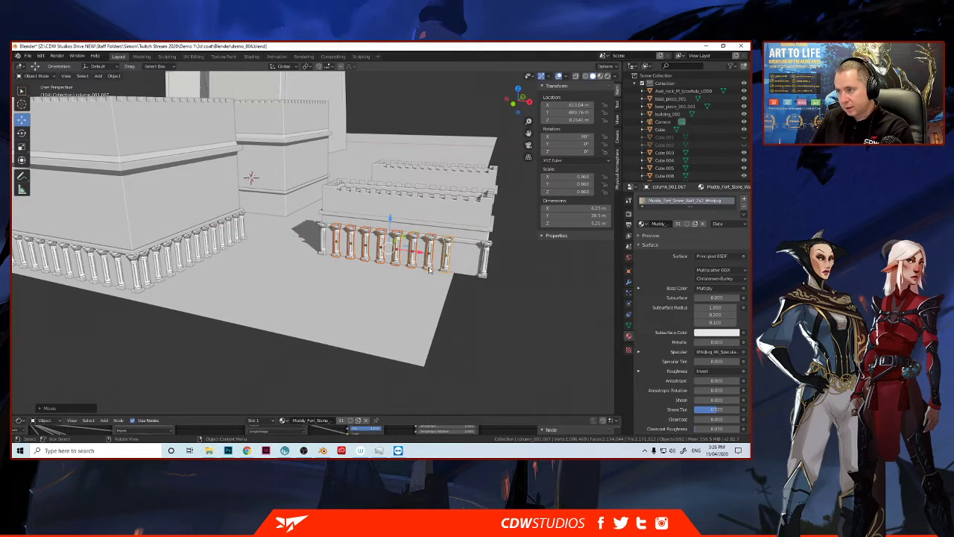
Step: Add a linked copy of the rightmost column at the right end of the row
{"action": "left_click", "coordinate": [446, 258]}
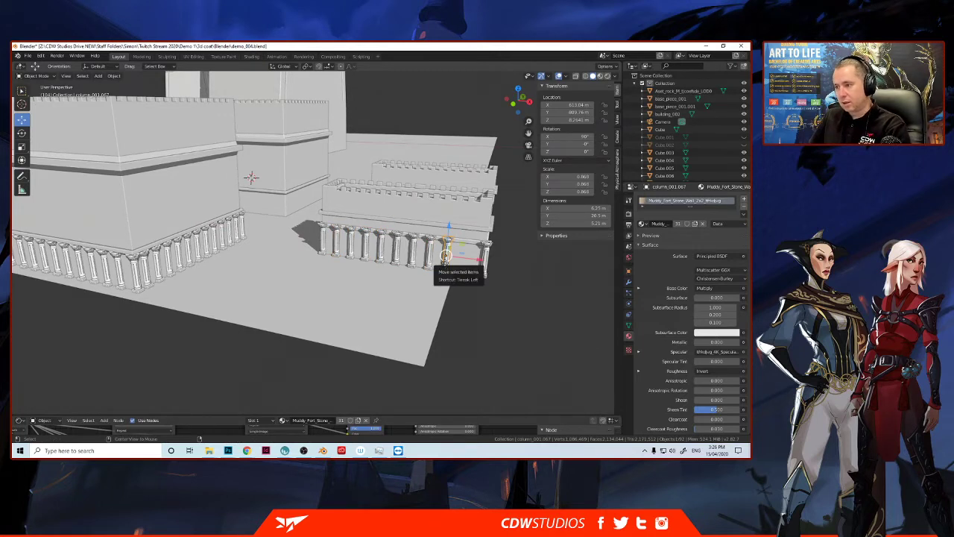
{"action": "key", "text": "alt+d"}
{"action": "right_click", "coordinate": [468, 257]}
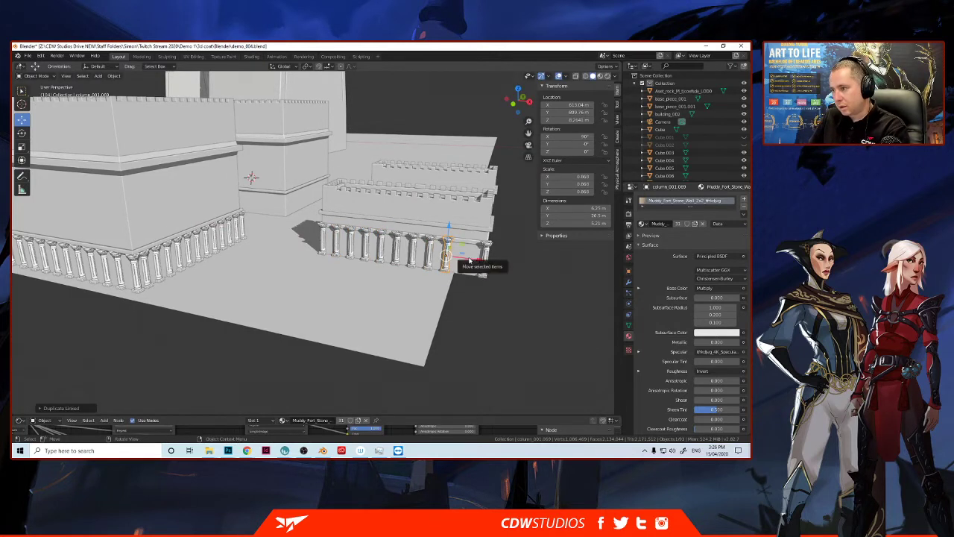
{"action": "left_click_drag", "start_coordinate": [470, 259], "coordinate": [489, 260]}
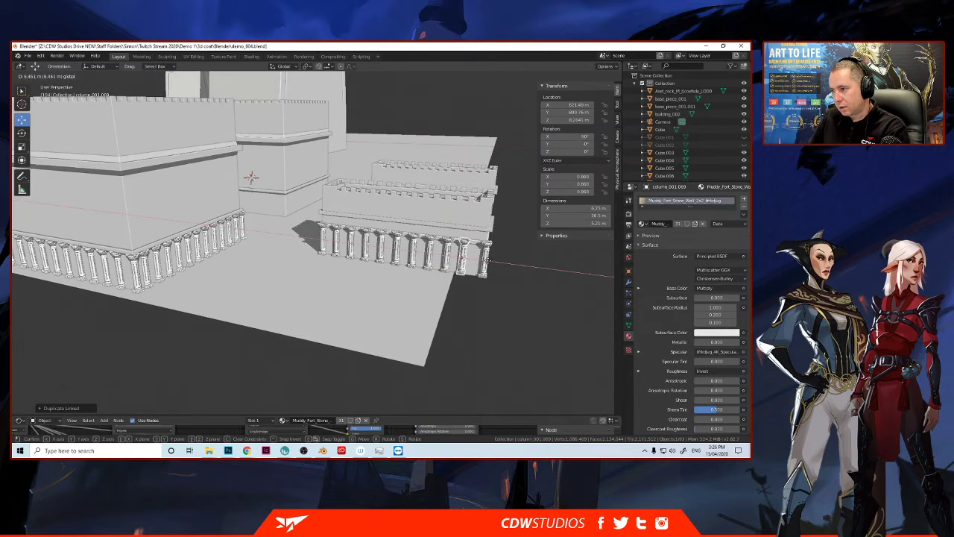
{"action": "left_click", "coordinate": [490, 261]}
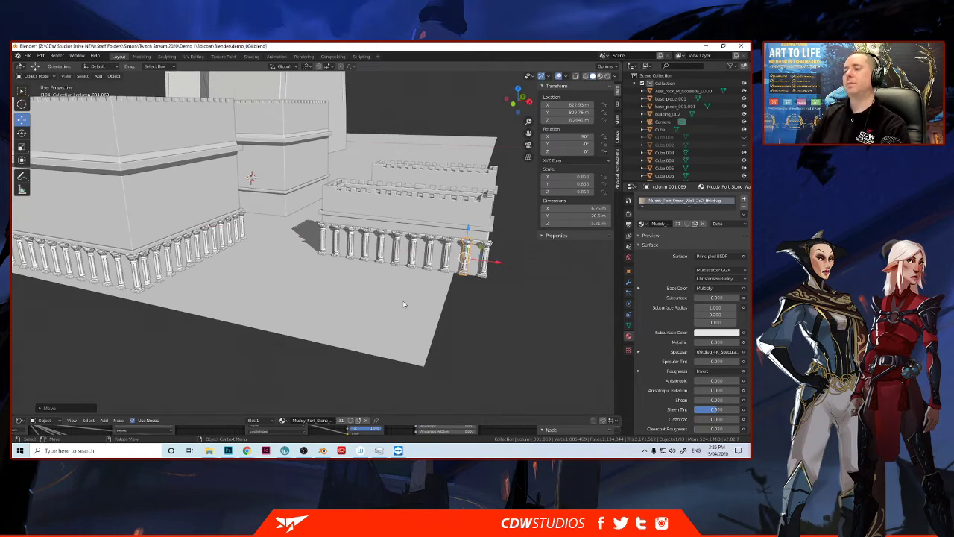
{"action": "middle_click_drag", "start_coordinate": [406, 305], "coordinate": [430, 287]}
{"action": "scroll", "coordinate": [409, 288], "scroll_direction": "up", "scroll_amount": 4}
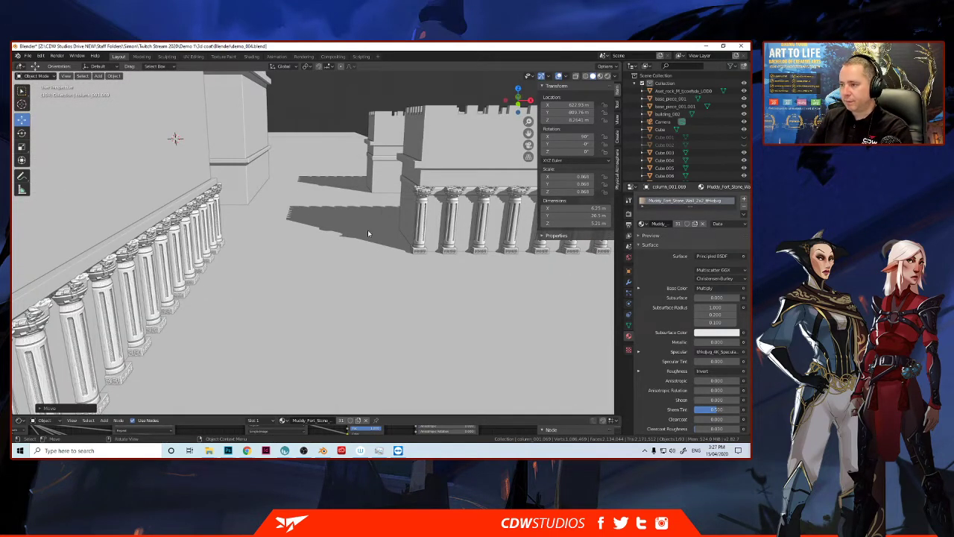
{"action": "middle_click_drag", "start_coordinate": [410, 257], "coordinate": [314, 270], "text": "shift"}
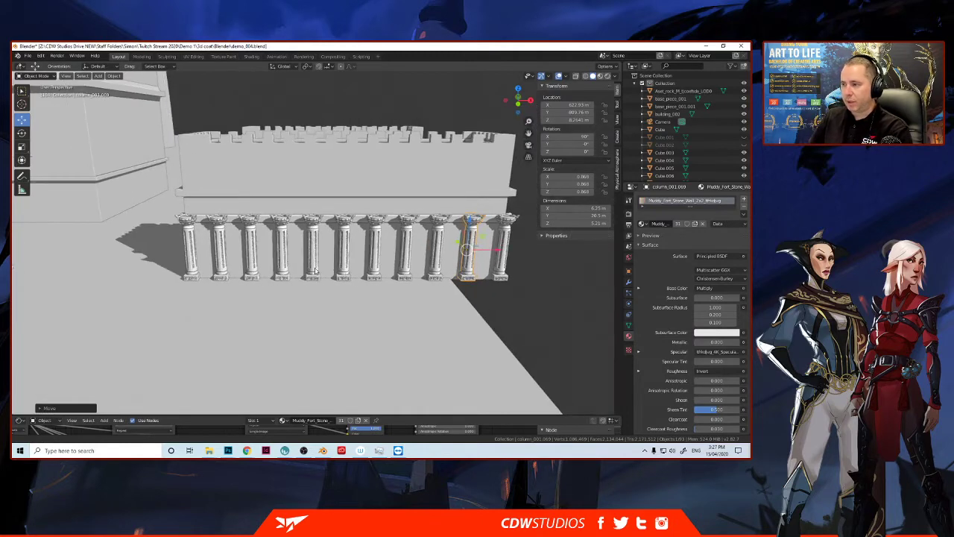
Step: Shift-select every column in the row, from leftmost to last
{"action": "left_click", "coordinate": [190, 250], "text": "shift"}
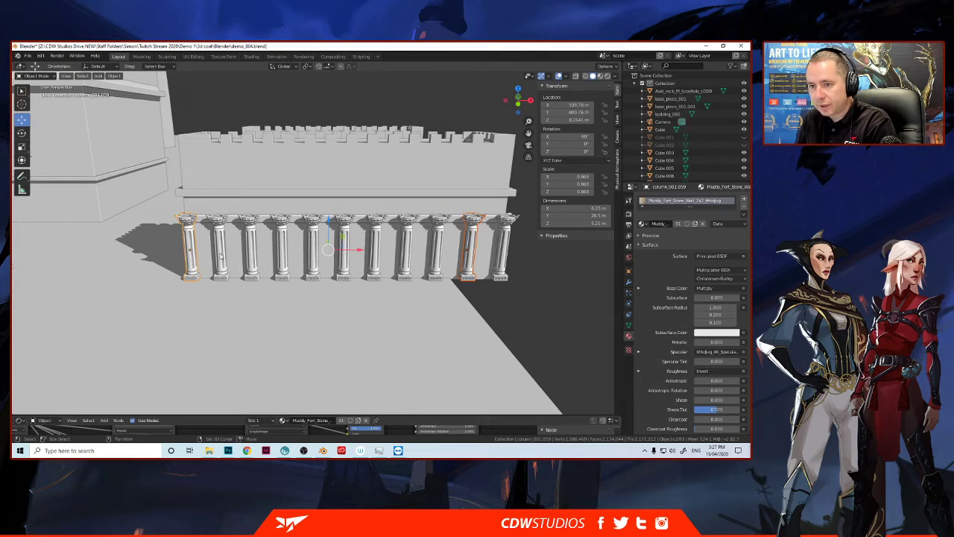
{"action": "left_click", "coordinate": [217, 254], "text": "shift"}
{"action": "left_click", "coordinate": [250, 257], "text": "shift"}
{"action": "left_click", "coordinate": [282, 263], "text": "shift"}
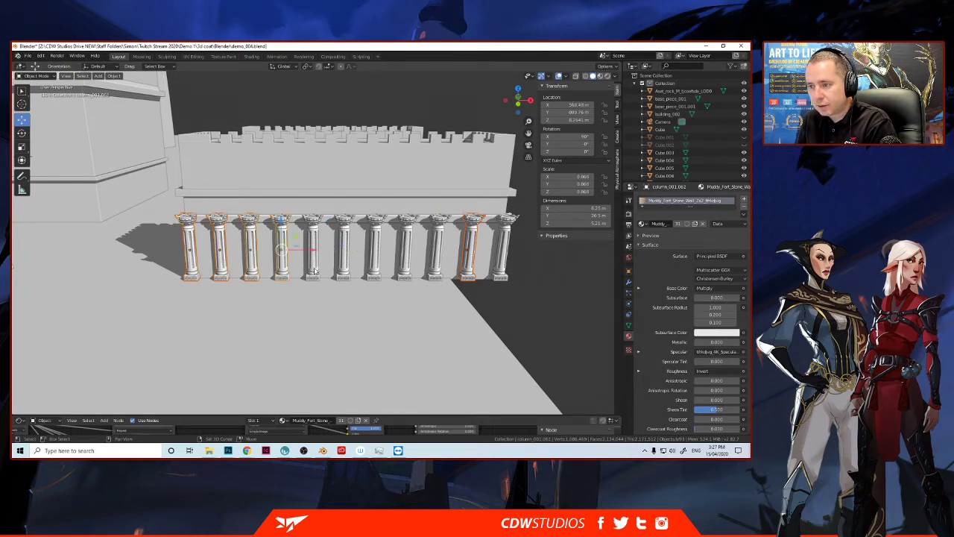
{"action": "left_click", "coordinate": [313, 271], "text": "shift"}
{"action": "left_click", "coordinate": [344, 271], "text": "shift"}
{"action": "left_click", "coordinate": [372, 271], "text": "shift"}
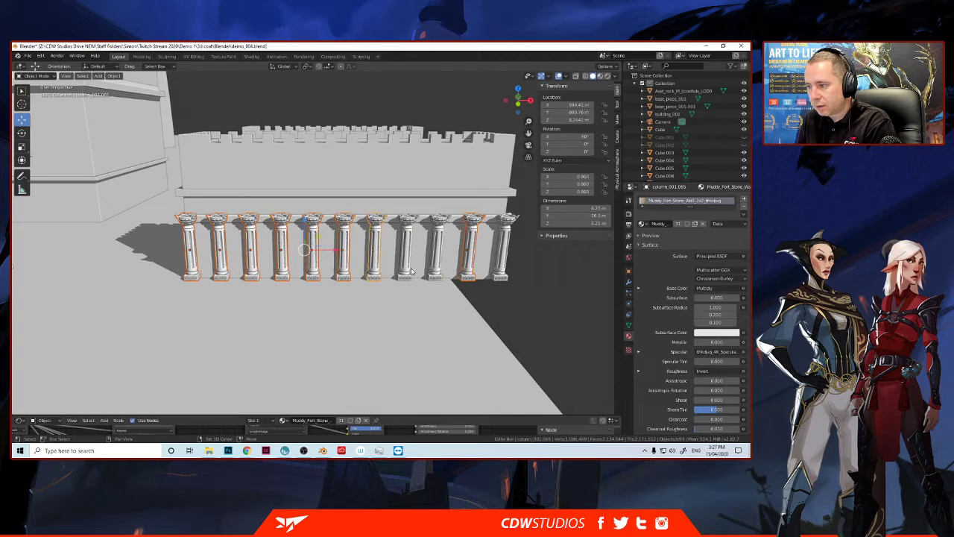
{"action": "left_click", "coordinate": [406, 271], "text": "shift"}
{"action": "left_click", "coordinate": [437, 272], "text": "shift"}
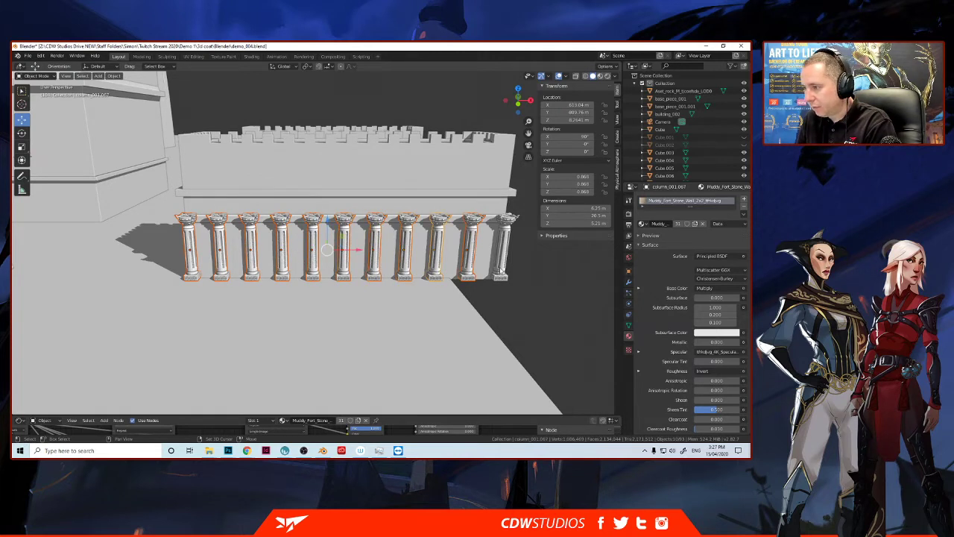
{"action": "left_click", "coordinate": [502, 271], "text": "shift"}
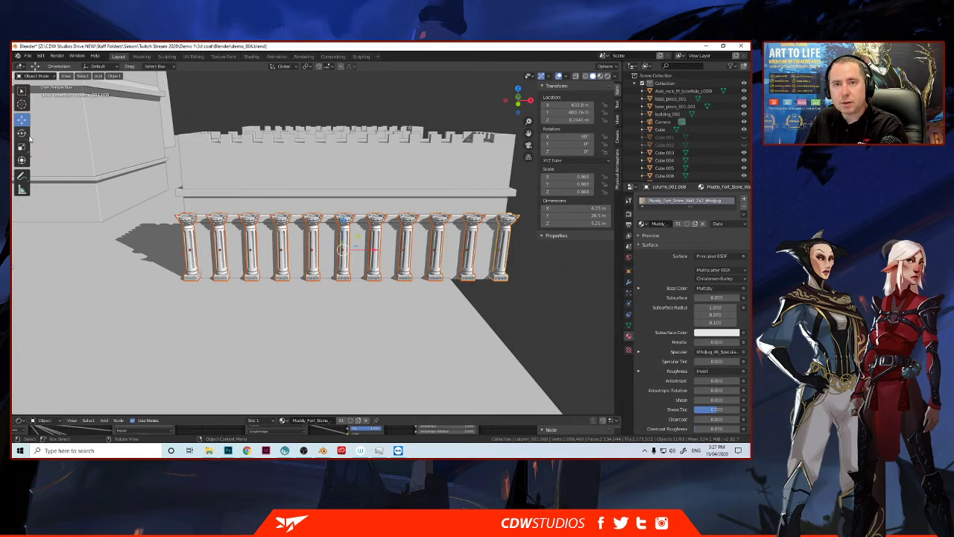
Step: Shorten the selected columns vertically with the Scale tool and lower them along Z
{"action": "left_click", "coordinate": [22, 147]}
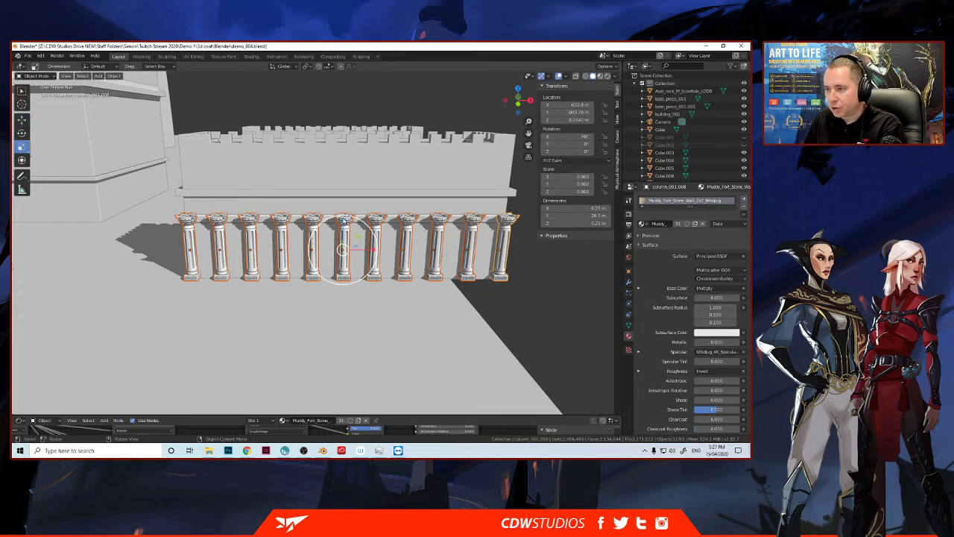
{"action": "left_click_drag", "start_coordinate": [343, 219], "coordinate": [343, 224]}
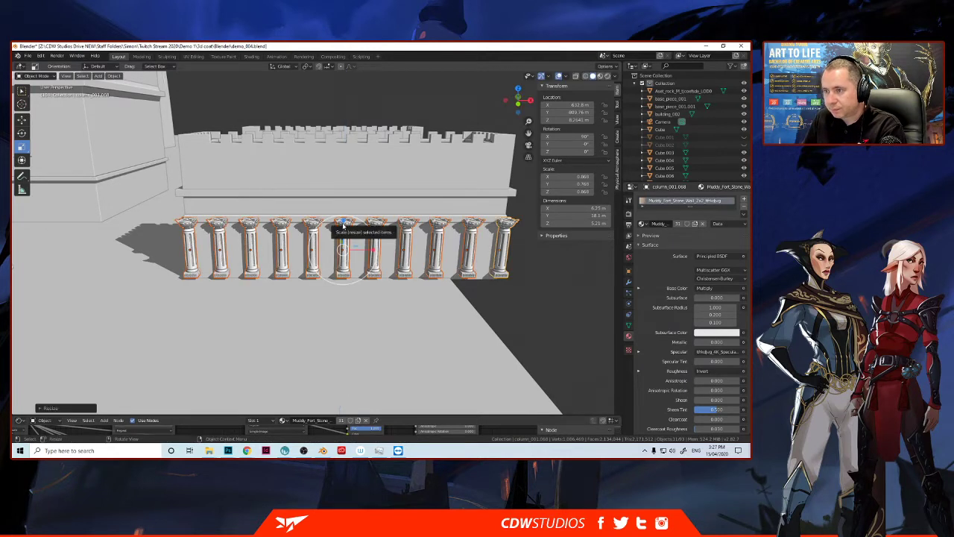
{"action": "left_click", "coordinate": [22, 120]}
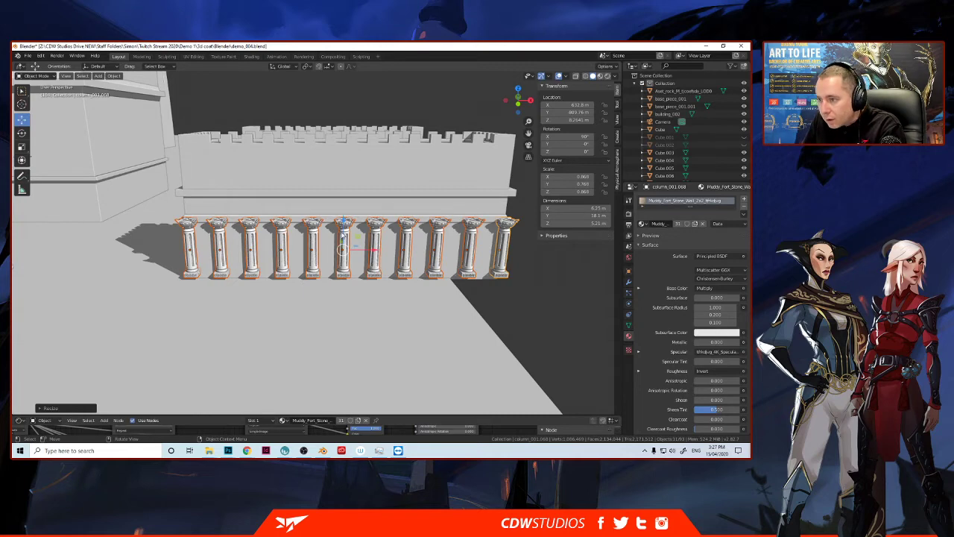
{"action": "left_click_drag", "start_coordinate": [343, 231], "coordinate": [344, 231]}
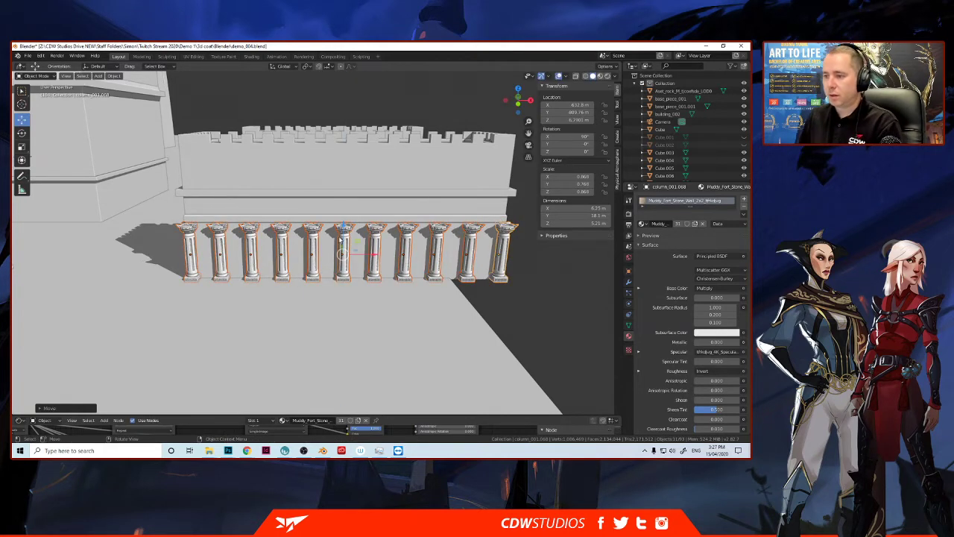
{"action": "key", "text": "g"}
{"action": "key", "text": "z"}
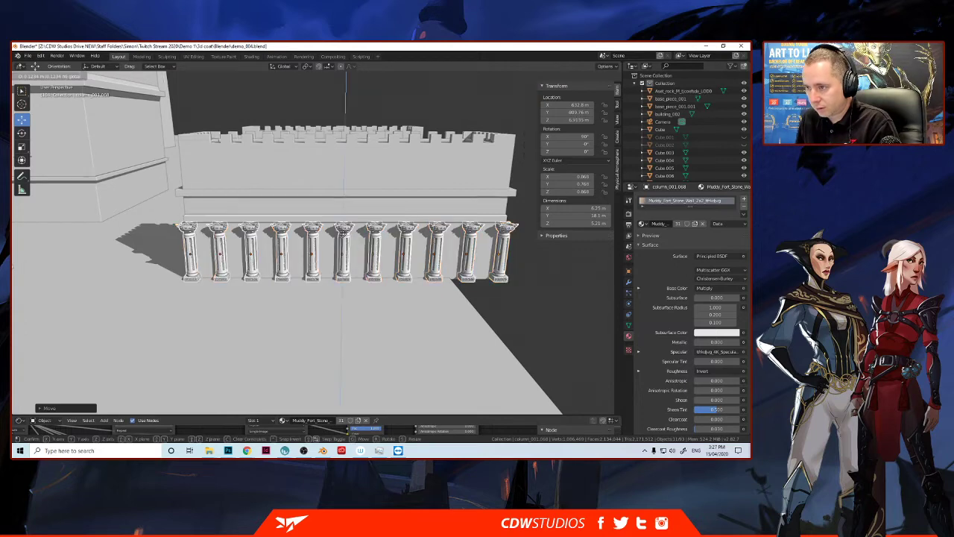
{"action": "left_click", "coordinate": [343, 233]}
Step: Reposition the columns under the wall ledge and check them from front and side
{"action": "middle_click_drag", "start_coordinate": [343, 233], "coordinate": [246, 275]}
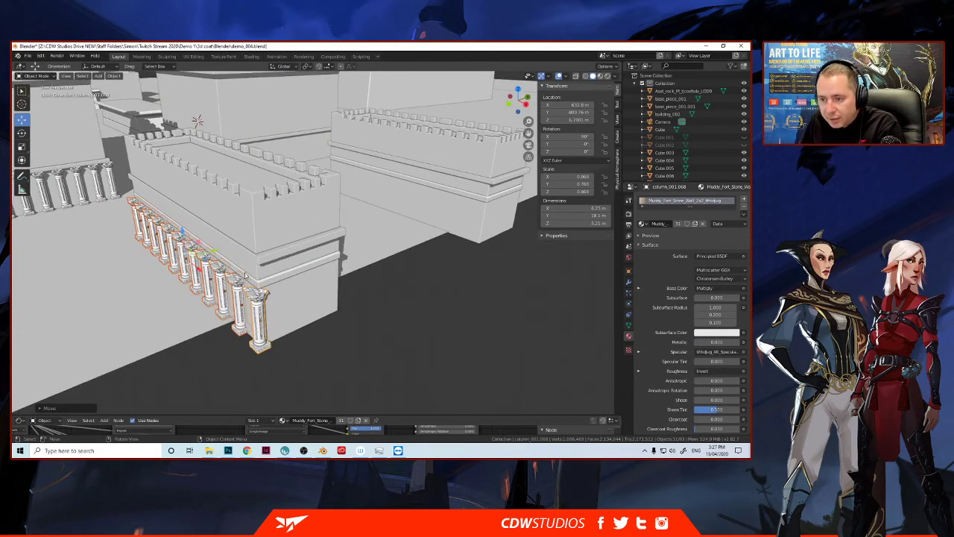
{"action": "key", "text": "g"}
{"action": "left_click", "coordinate": [210, 252]}
{"action": "middle_click_drag", "start_coordinate": [209, 275], "coordinate": [184, 312]}
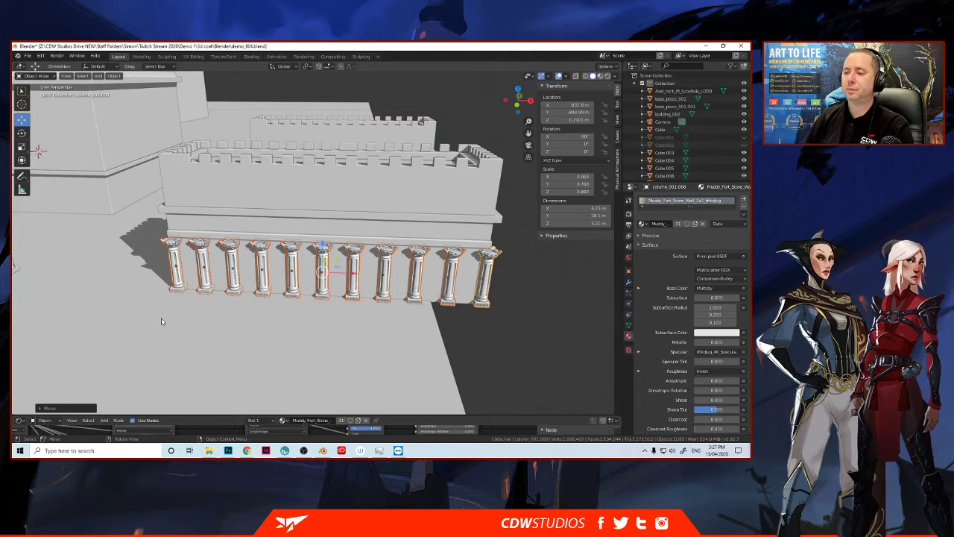
{"action": "middle_click_drag", "start_coordinate": [187, 309], "coordinate": [168, 308]}
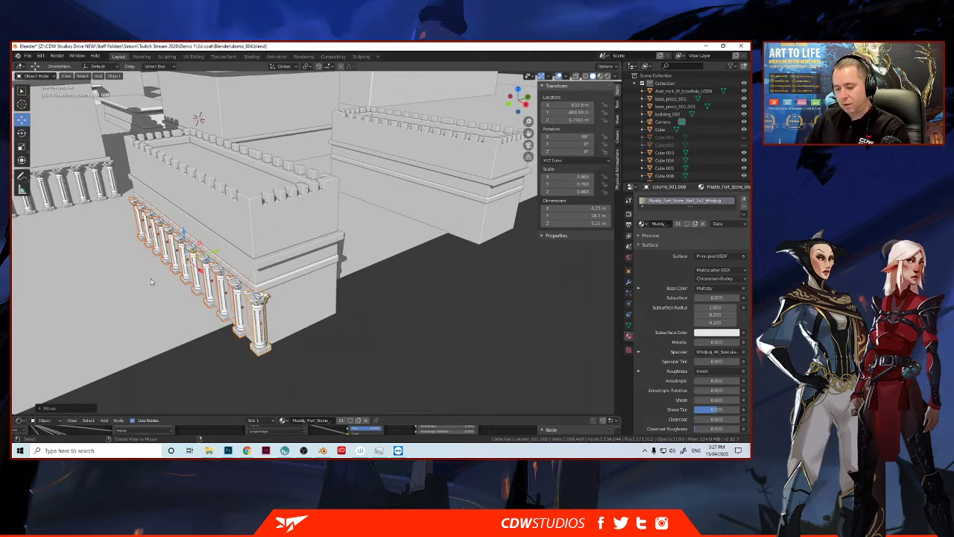
Step: Make a linked copy of the column row and set it flush along the block's end wall, nudged on Y
{"action": "key", "text": "alt+d"}
{"action": "right_click", "coordinate": [151, 279]}
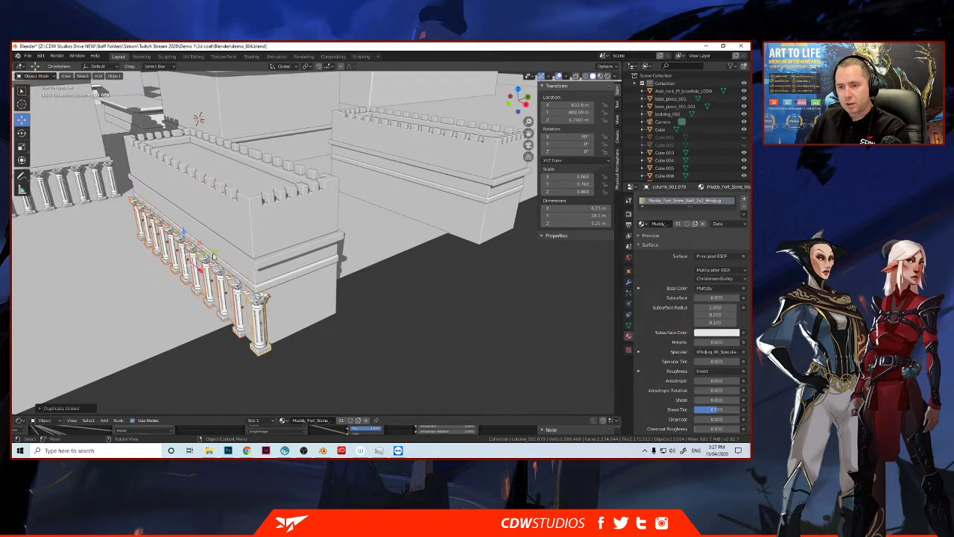
{"action": "key", "text": "g"}
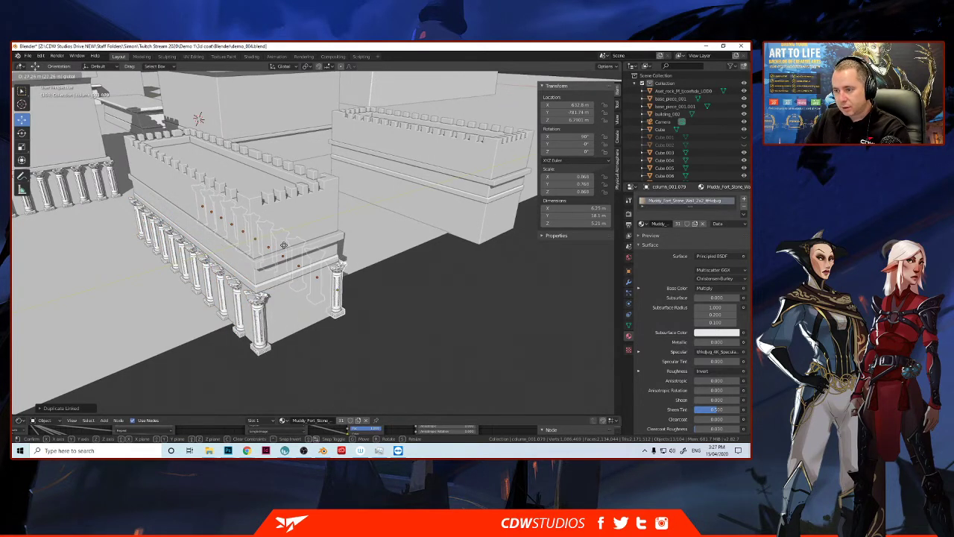
{"action": "left_click", "coordinate": [284, 249]}
{"action": "middle_click_drag", "start_coordinate": [284, 248], "coordinate": [255, 224]}
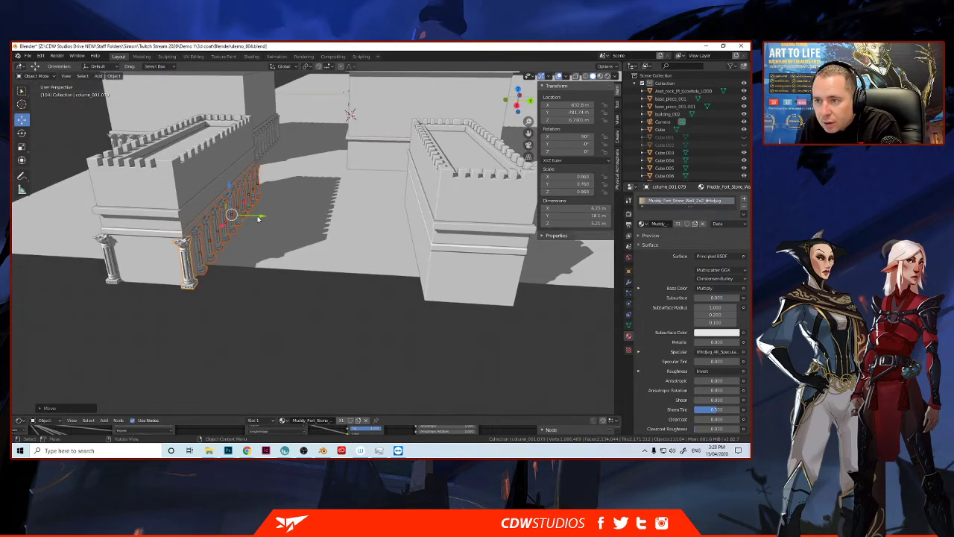
{"action": "key", "text": "g"}
{"action": "key", "text": "y"}
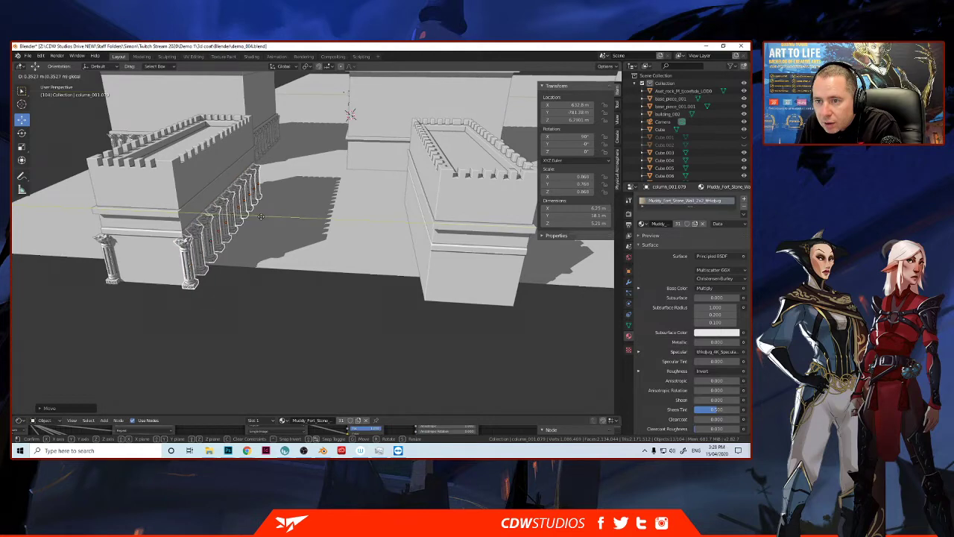
{"action": "left_click", "coordinate": [257, 218]}
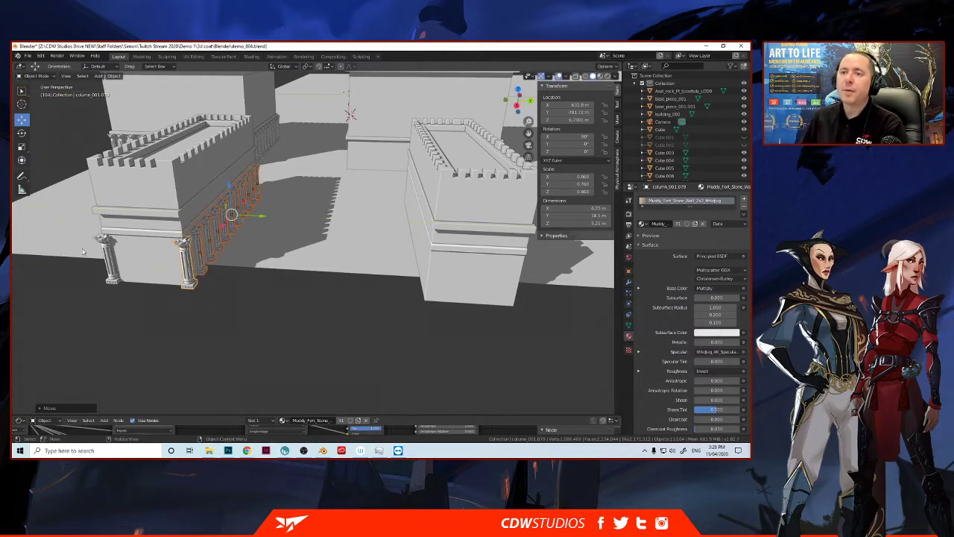
{"action": "middle_click_drag", "start_coordinate": [238, 217], "coordinate": [82, 290]}
{"action": "scroll", "coordinate": [186, 279], "scroll_direction": "down", "scroll_amount": 5}
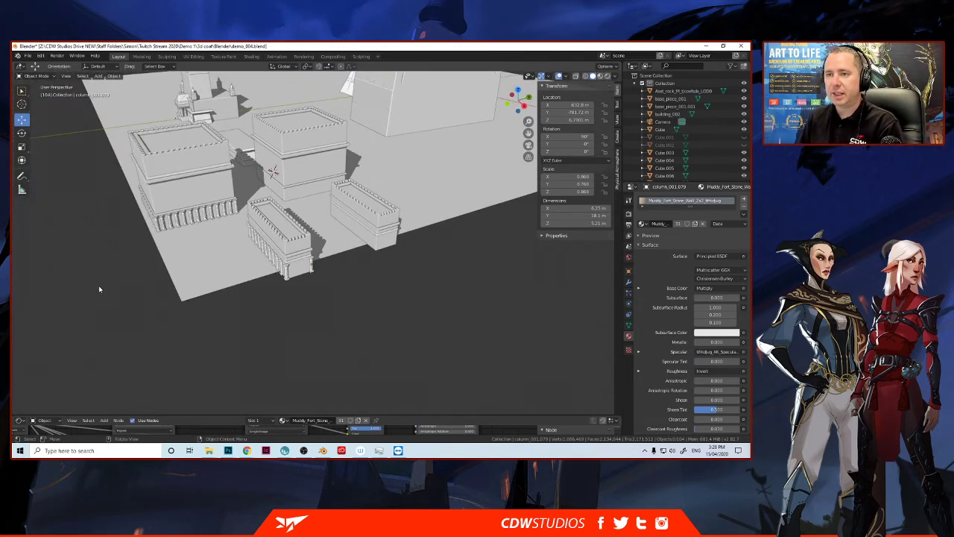
Step: Duplicate the battlemented block Cube.003 and slide the copy along X
{"action": "middle_click_drag", "start_coordinate": [99, 290], "coordinate": [130, 273]}
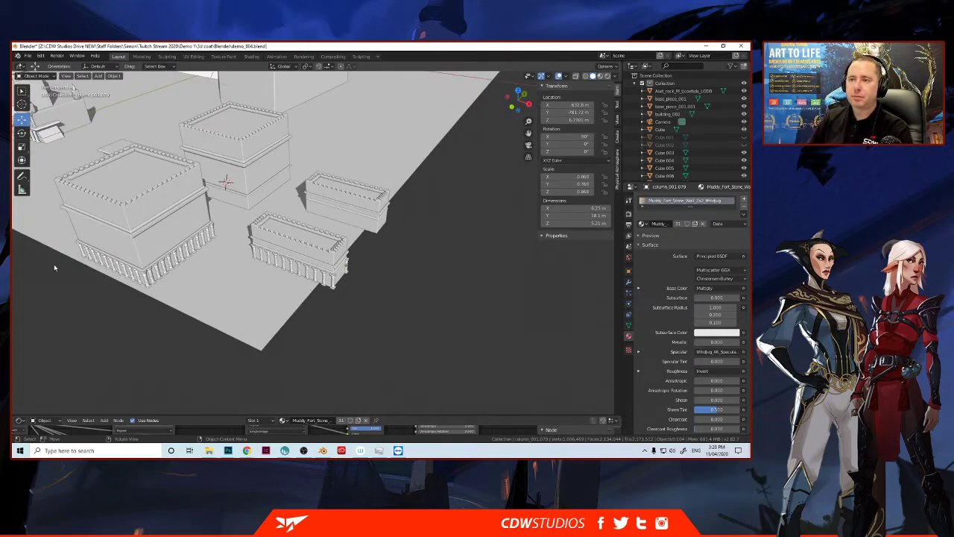
{"action": "left_click", "coordinate": [231, 185]}
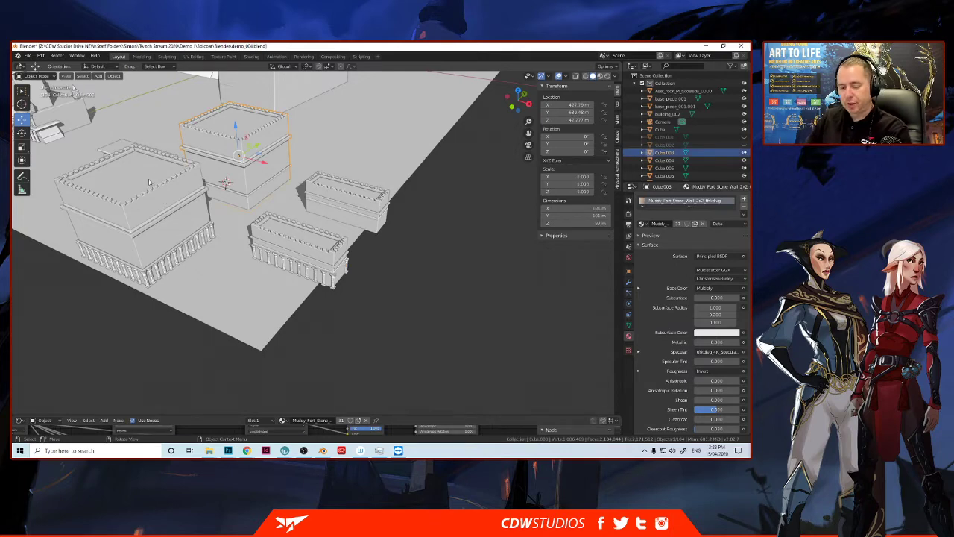
{"action": "middle_click_drag", "start_coordinate": [91, 145], "coordinate": [154, 176], "text": "shift"}
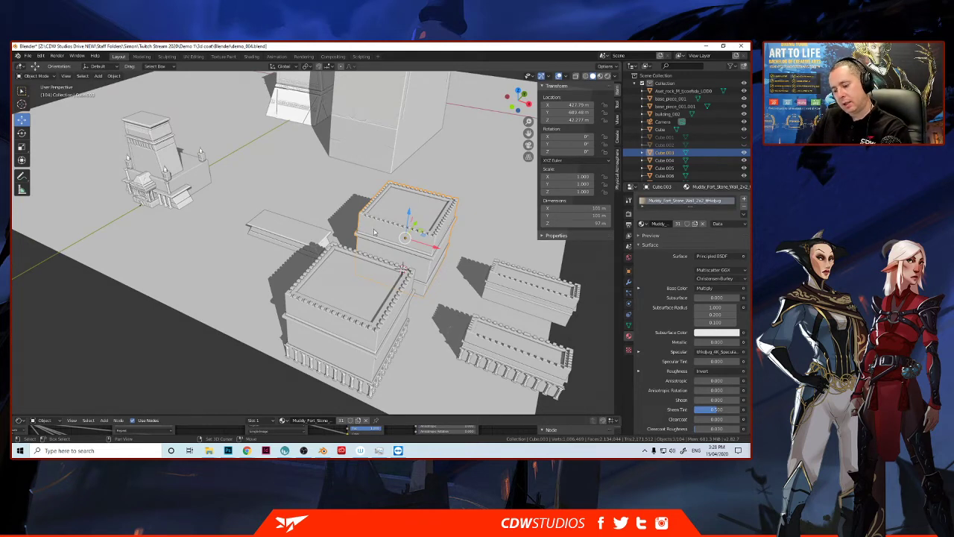
{"action": "key", "text": "shift+d"}
{"action": "key", "text": "Escape"}
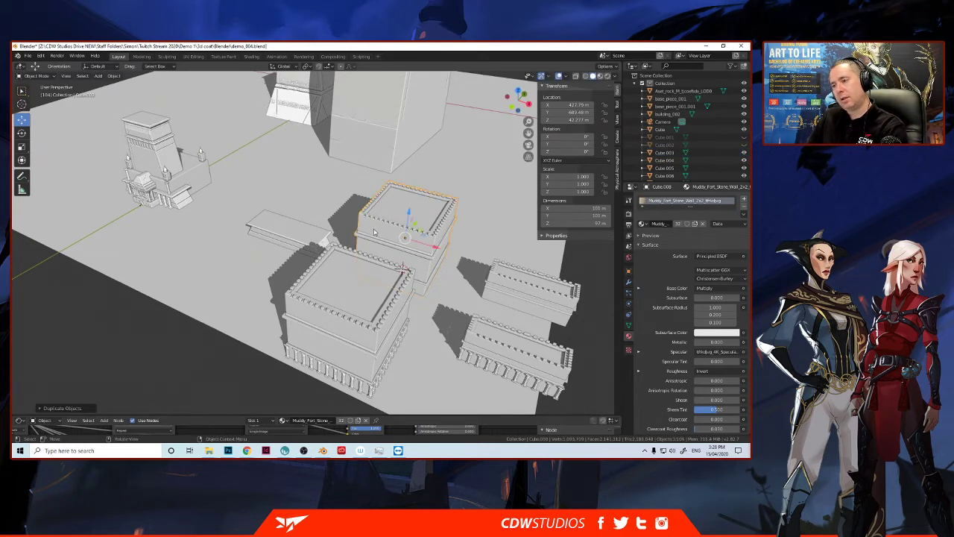
{"action": "key", "text": "g"}
{"action": "key", "text": "x"}
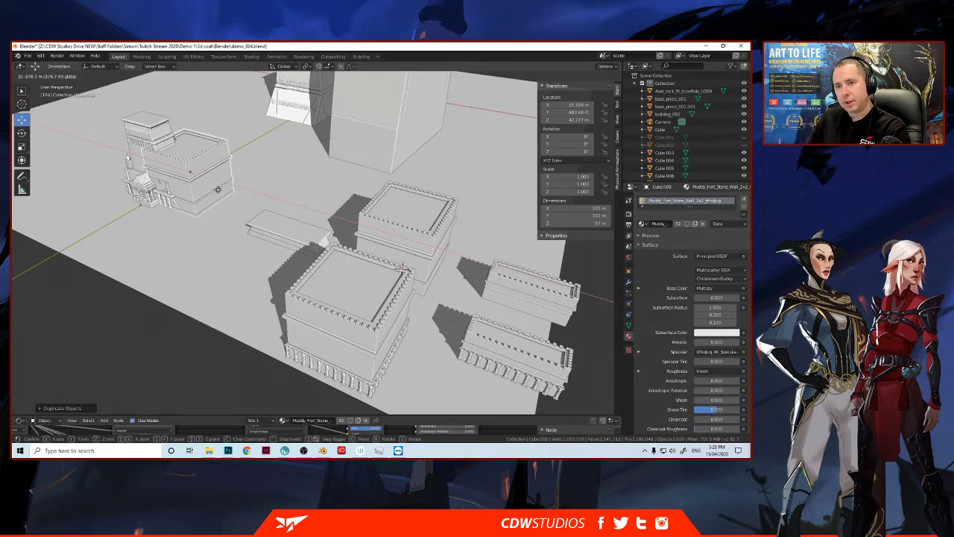
{"action": "left_click", "coordinate": [218, 192]}
Step: Align the big wall block against the temple front in Front Orthographic view
{"action": "middle_click_drag", "start_coordinate": [174, 192], "coordinate": [211, 232]}
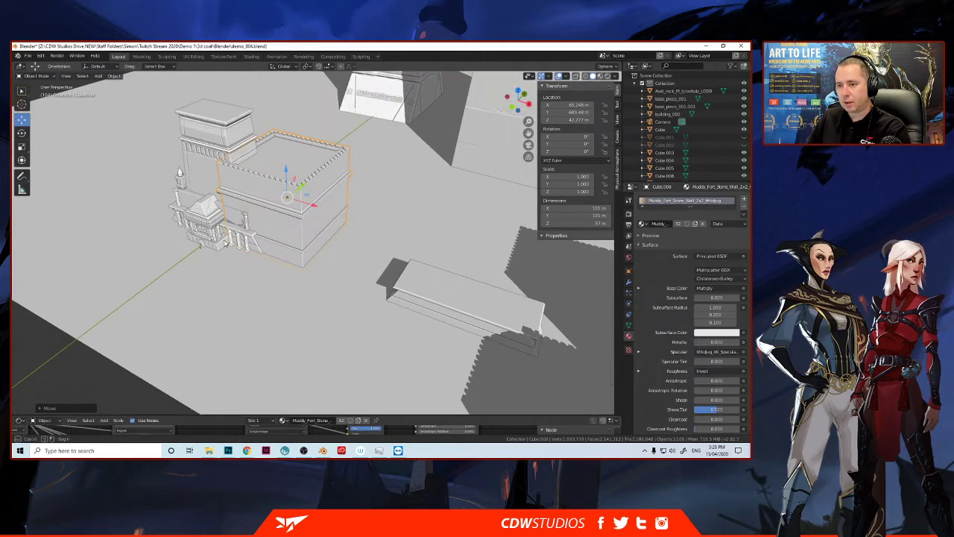
{"action": "left_click", "coordinate": [195, 230], "text": "shift"}
{"action": "left_click", "coordinate": [159, 251]}
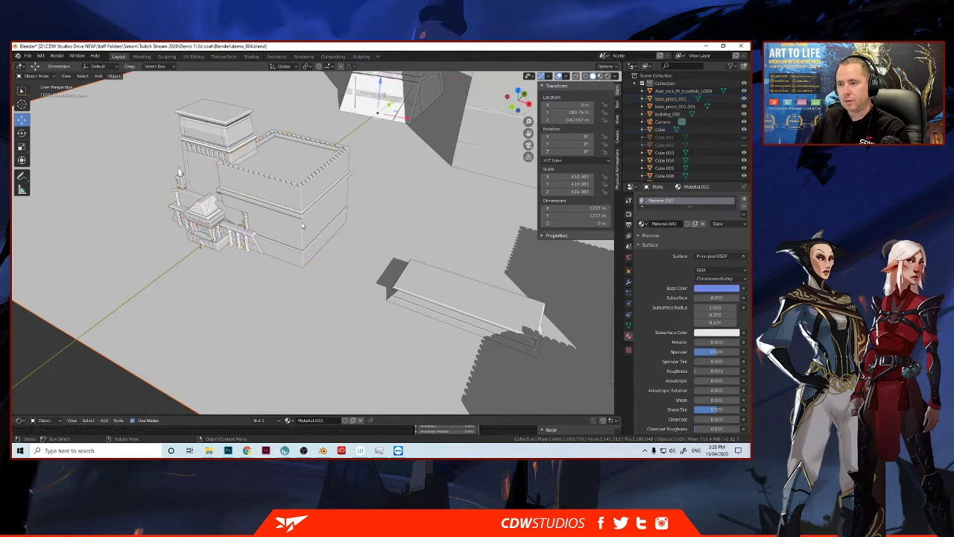
{"action": "left_click", "coordinate": [313, 231]}
{"action": "middle_click_drag", "start_coordinate": [220, 222], "coordinate": [277, 197]}
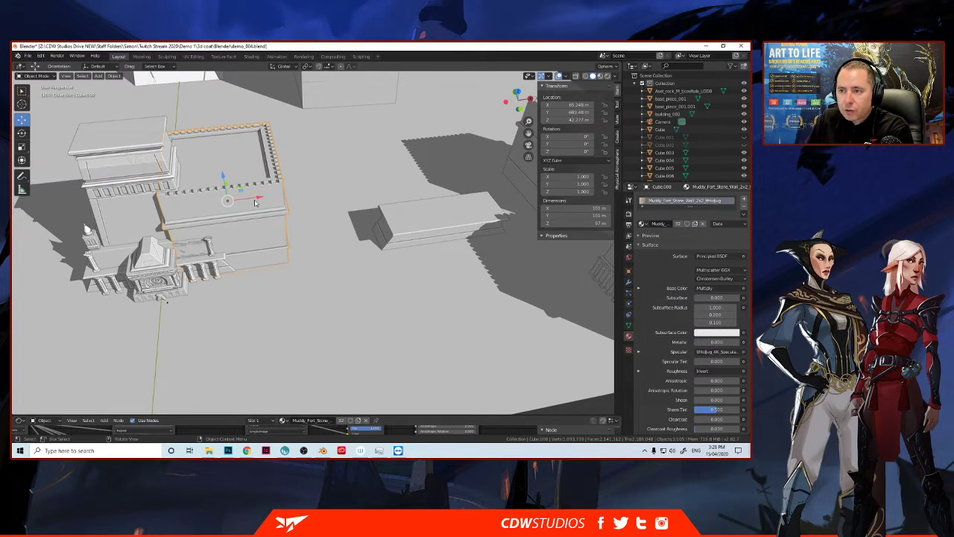
{"action": "mouse_move", "coordinate": [255, 202]}
{"action": "left_mouse_down"}
{"action": "mouse_move", "coordinate": [272, 190]}
{"action": "mouse_move", "coordinate": [266, 216]}
{"action": "left_mouse_up"}
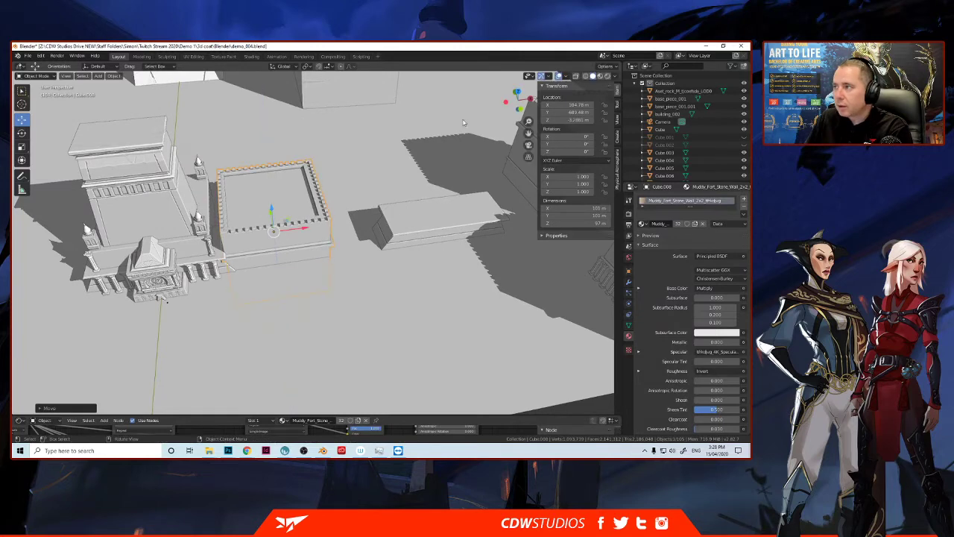
{"action": "left_click", "coordinate": [519, 108]}
{"action": "scroll", "coordinate": [322, 242], "scroll_direction": "down", "scroll_amount": 1}
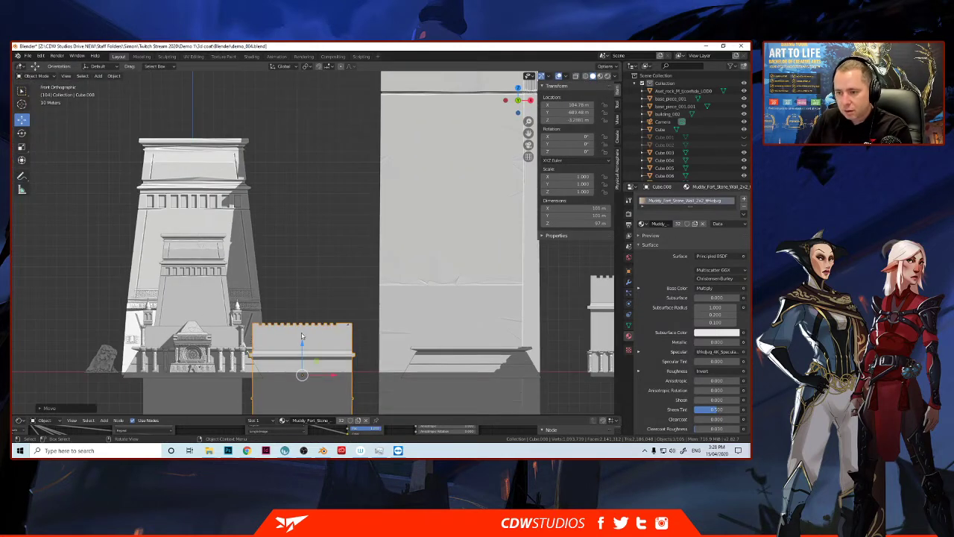
{"action": "left_click_drag", "start_coordinate": [326, 378], "coordinate": [214, 369]}
Step: Delete the old Cube block and zoom in on the temple walls and the small spire
{"action": "left_click", "coordinate": [232, 341]}
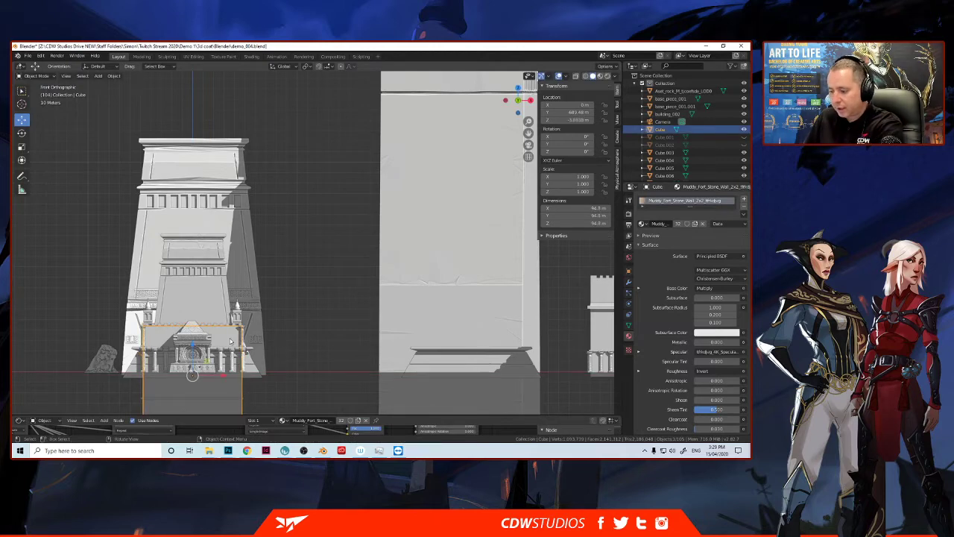
{"action": "key", "text": "Delete"}
{"action": "scroll", "coordinate": [250, 301], "scroll_direction": "down", "scroll_amount": 2}
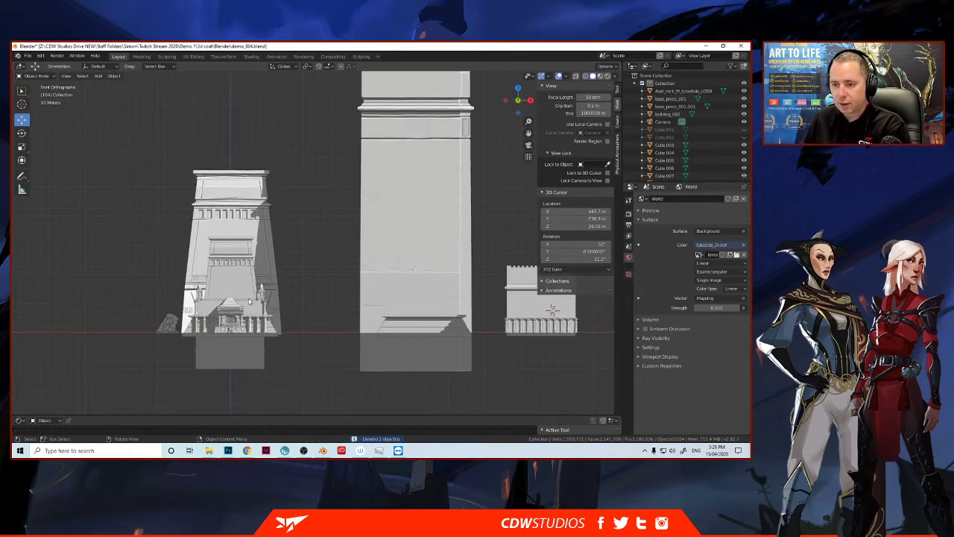
{"action": "middle_click_drag", "start_coordinate": [251, 301], "coordinate": [408, 255]}
{"action": "scroll", "coordinate": [306, 241], "scroll_direction": "up", "scroll_amount": 5}
{"action": "scroll", "coordinate": [440, 244], "scroll_direction": "up", "scroll_amount": 3}
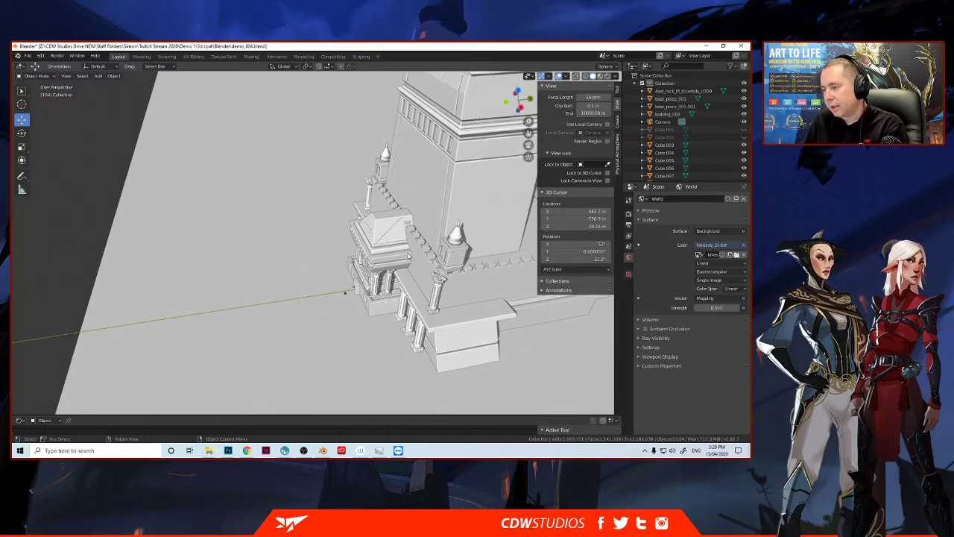
{"action": "left_click", "coordinate": [457, 255]}
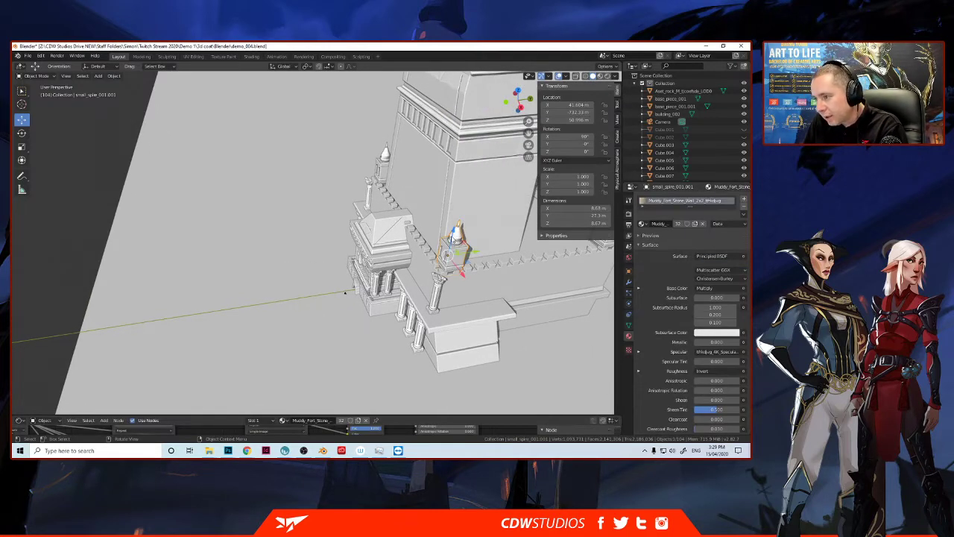
Step: Raise the small spire along Z and shift it along Y toward the wall corner
{"action": "key", "text": "g"}
{"action": "key", "text": "z"}
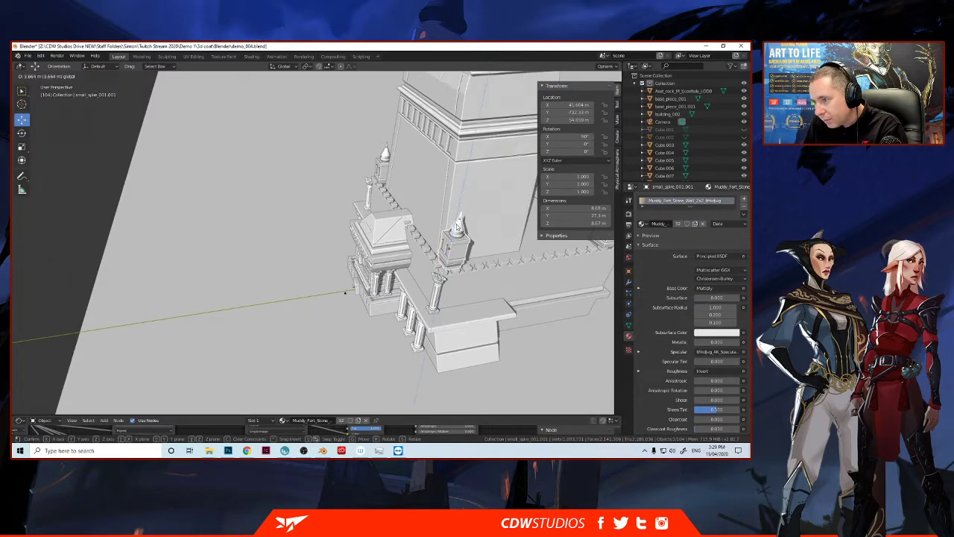
{"action": "left_click", "coordinate": [346, 293]}
{"action": "middle_click_drag", "start_coordinate": [345, 293], "coordinate": [458, 240]}
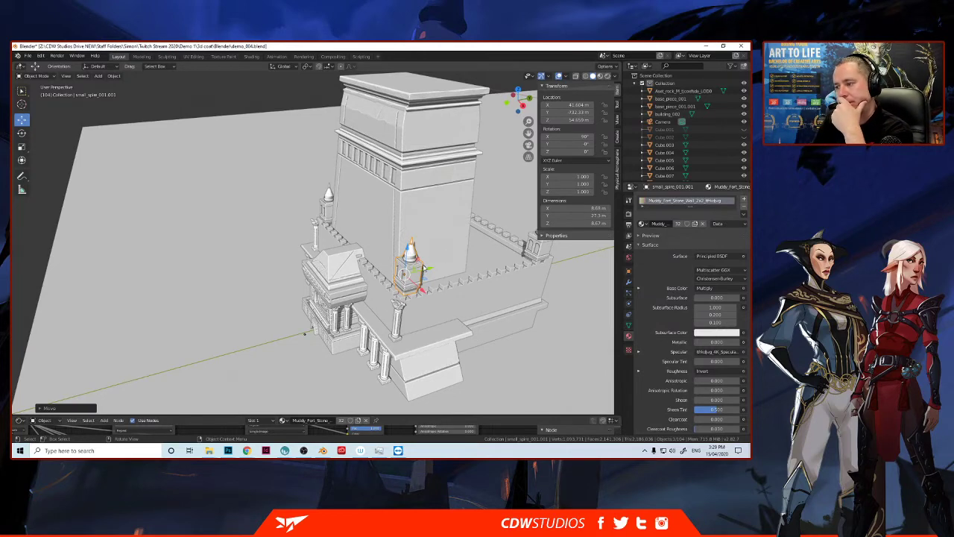
{"action": "scroll", "coordinate": [423, 267], "scroll_direction": "up", "scroll_amount": 3}
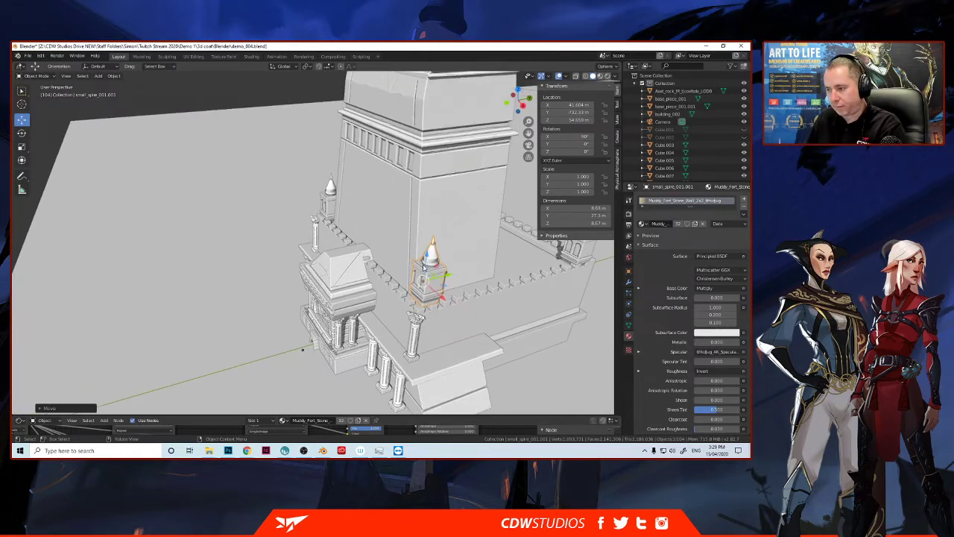
{"action": "scroll", "coordinate": [423, 267], "scroll_direction": "up", "scroll_amount": 2}
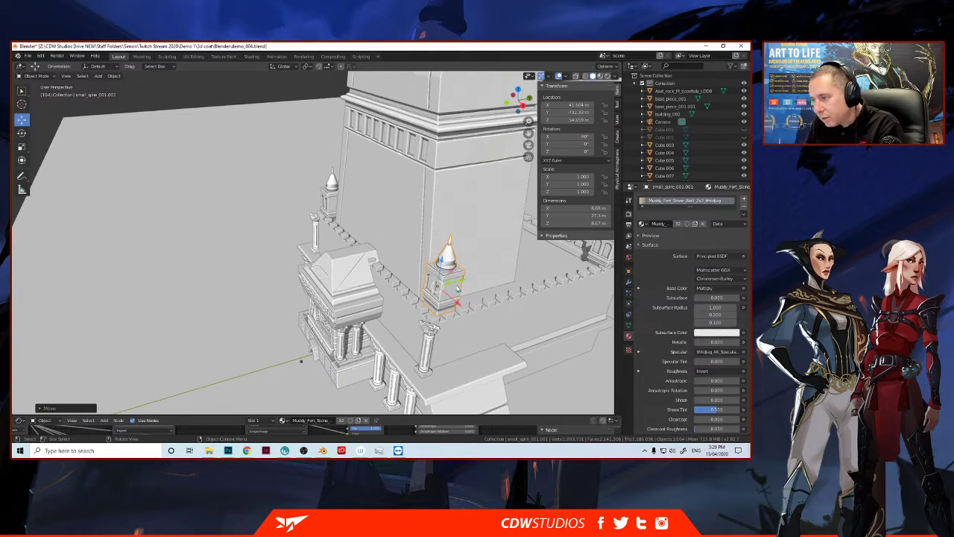
{"action": "left_click_drag", "start_coordinate": [460, 282], "coordinate": [443, 279]}
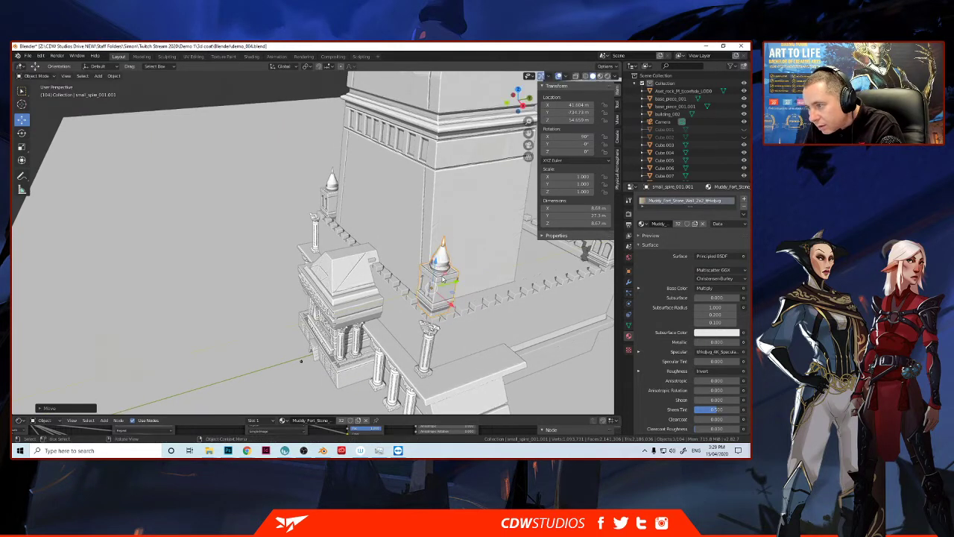
Step: Lower the spire onto the wall corner beside the tower and fine-tune its position
{"action": "key", "text": "g"}
{"action": "key", "text": "z"}
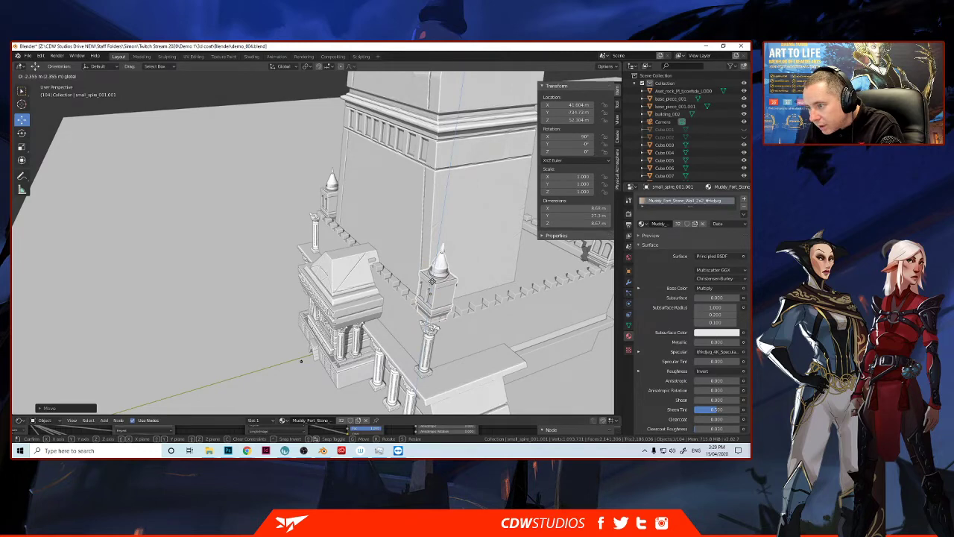
{"action": "left_click", "coordinate": [433, 291]}
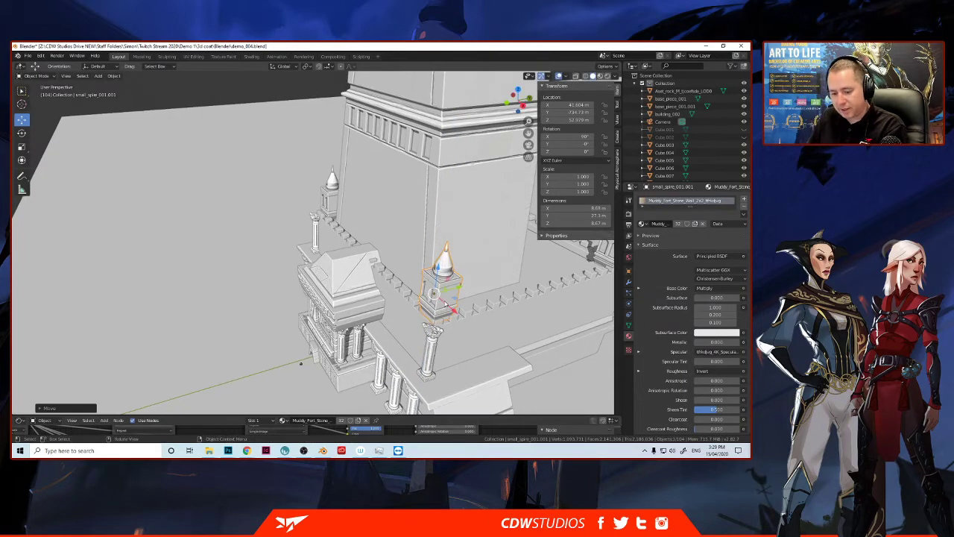
{"action": "middle_click_drag", "start_coordinate": [446, 303], "coordinate": [449, 306]}
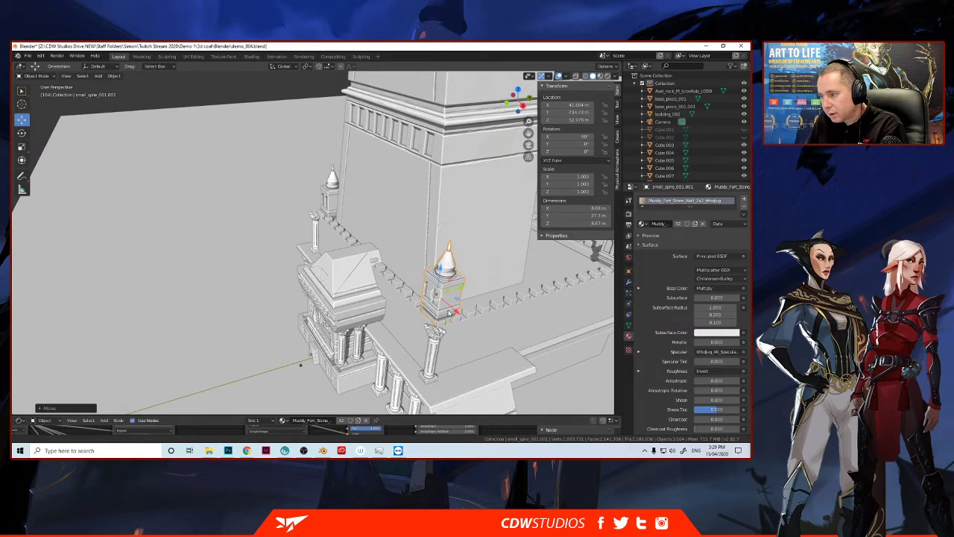
{"action": "middle_click_drag", "start_coordinate": [440, 317], "coordinate": [217, 221]}
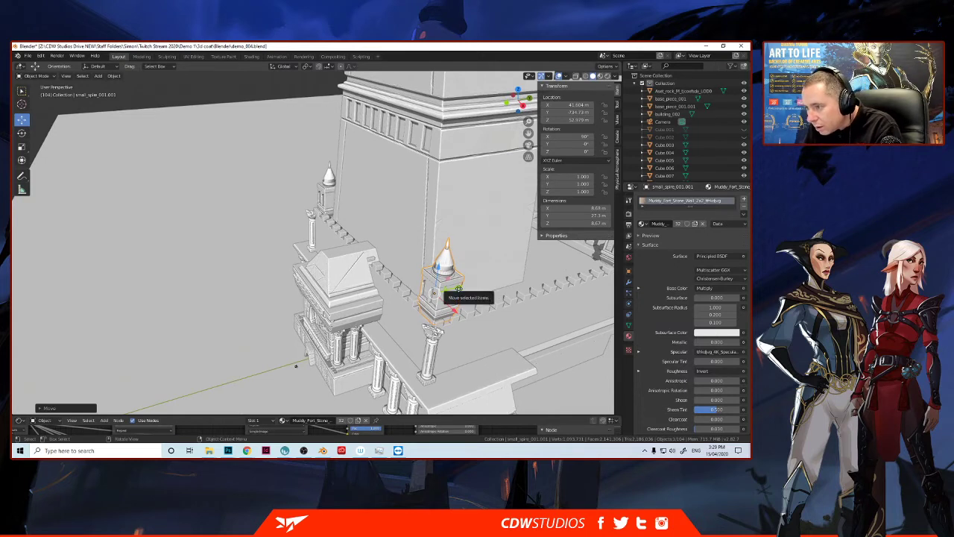
{"action": "key", "text": "g"}
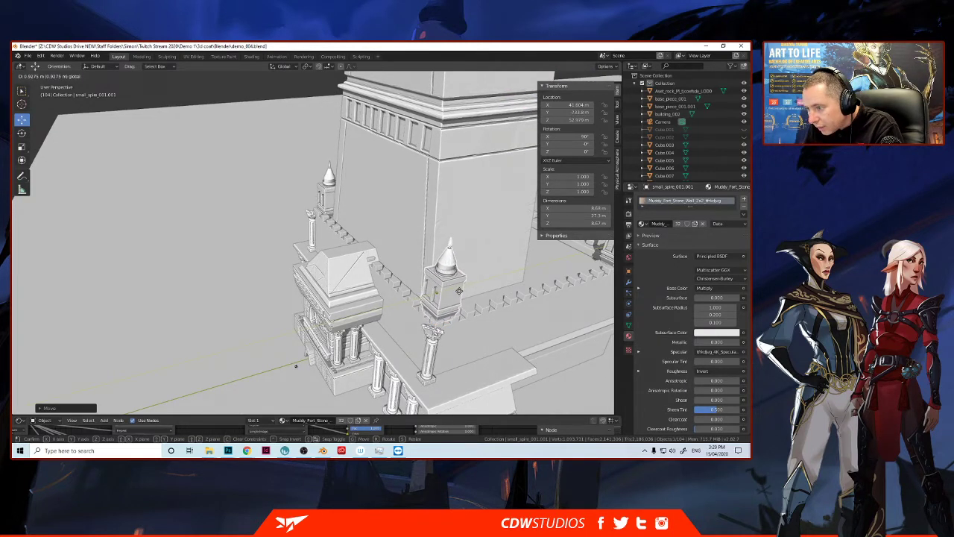
{"action": "left_click", "coordinate": [459, 291]}
{"action": "middle_click_drag", "start_coordinate": [459, 290], "coordinate": [398, 263]}
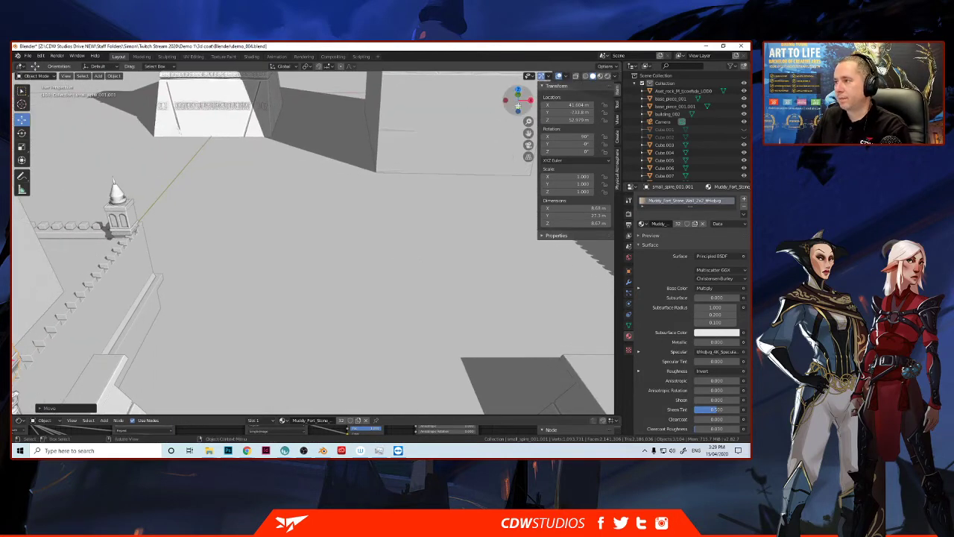
Step: In front orthographic view, frame the building and delete the left spire
{"action": "left_click", "coordinate": [518, 106]}
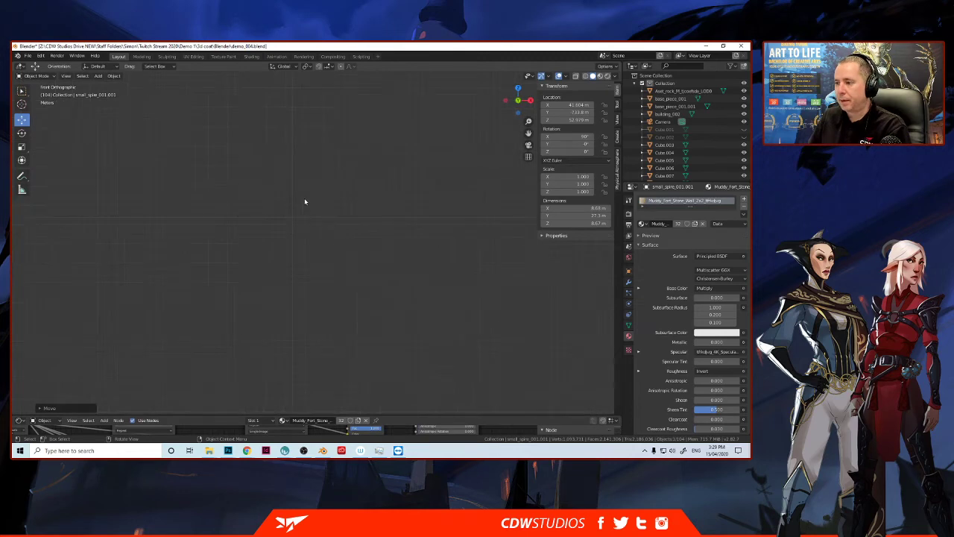
{"action": "scroll", "coordinate": [304, 200], "scroll_direction": "down", "scroll_amount": 4}
{"action": "scroll", "coordinate": [304, 199], "scroll_direction": "down", "scroll_amount": 2}
{"action": "scroll", "coordinate": [296, 211], "scroll_direction": "up", "scroll_amount": 2}
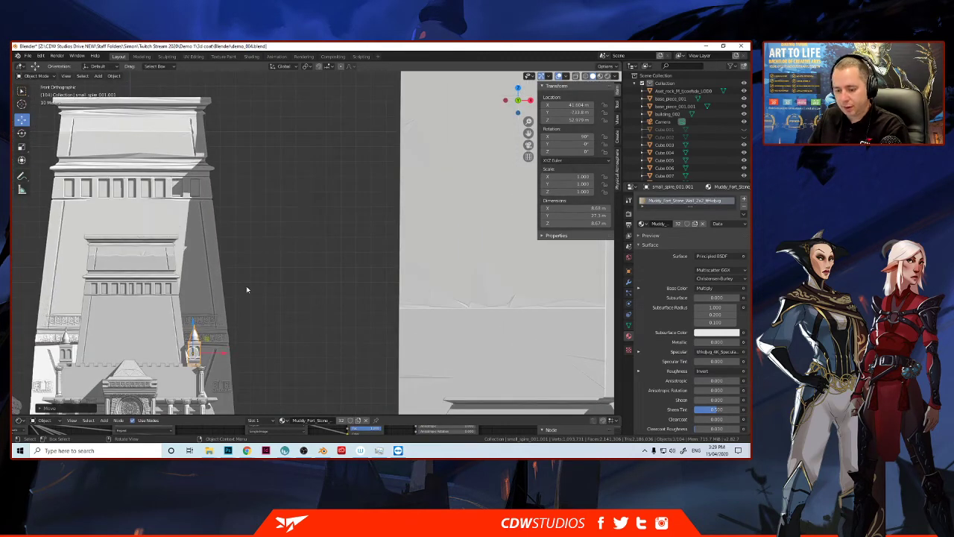
{"action": "middle_click_drag", "start_coordinate": [247, 286], "coordinate": [437, 174], "text": "shift"}
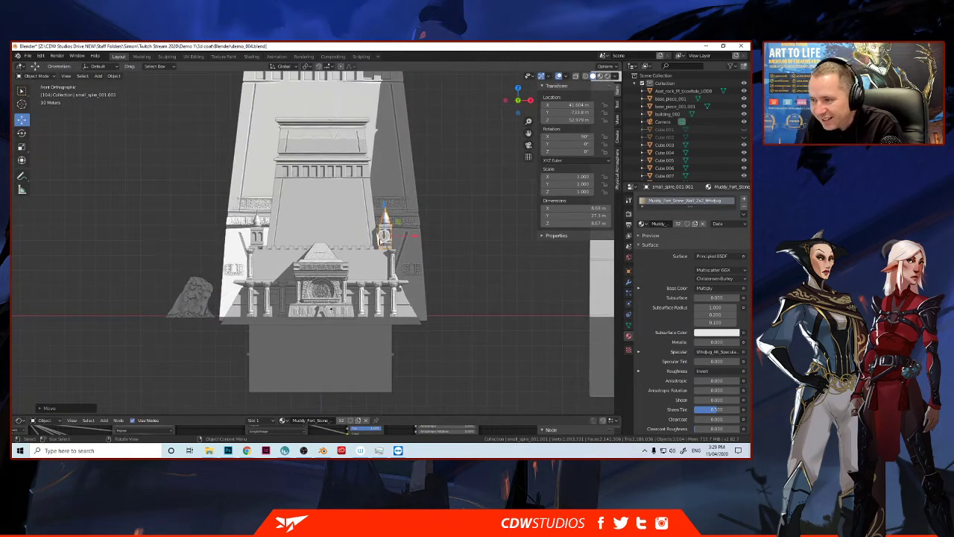
{"action": "scroll", "coordinate": [379, 238], "scroll_direction": "up", "scroll_amount": 4}
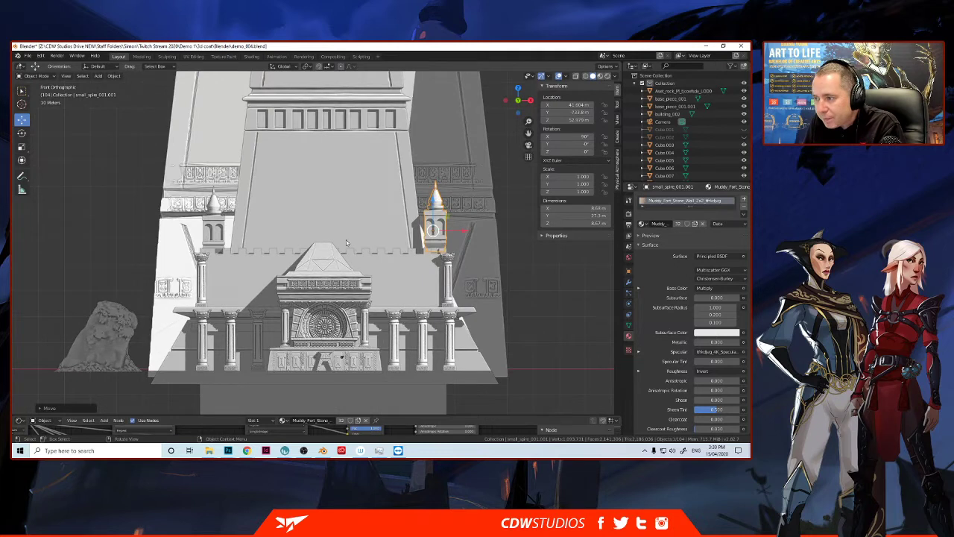
{"action": "left_click", "coordinate": [214, 231]}
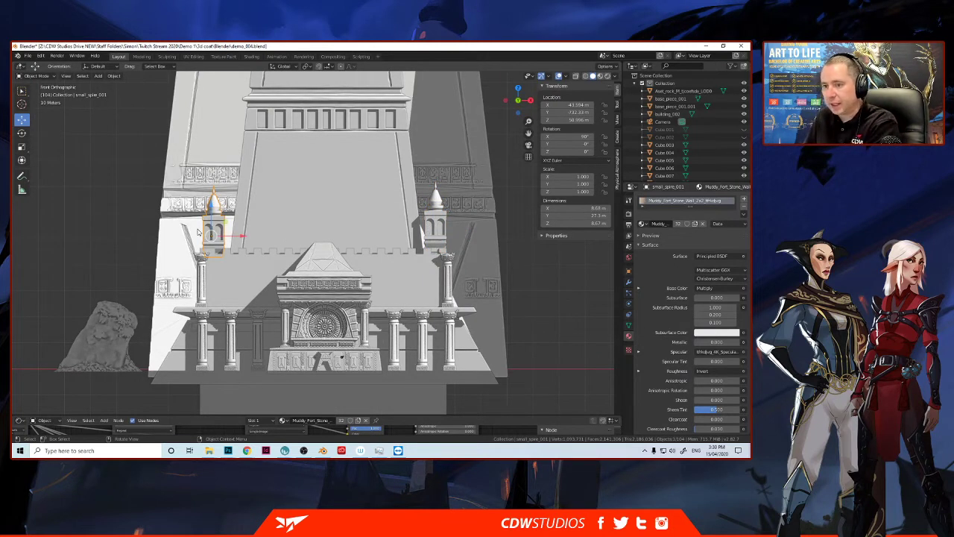
{"action": "key", "text": "Delete"}
Step: Copy the right spire onto the left wall corner, then lower both spires to Z 51.795 m
{"action": "left_click", "coordinate": [440, 229]}
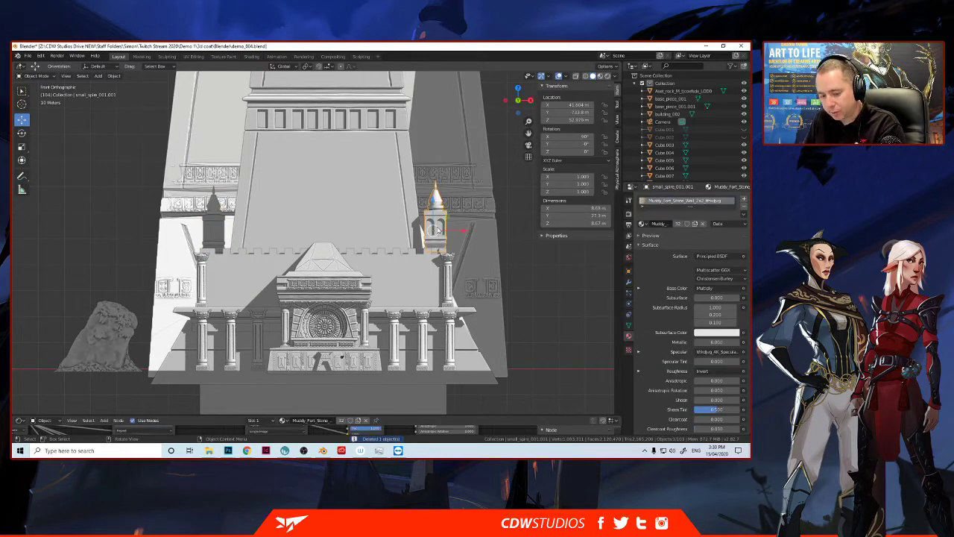
{"action": "key", "text": "shift+d"}
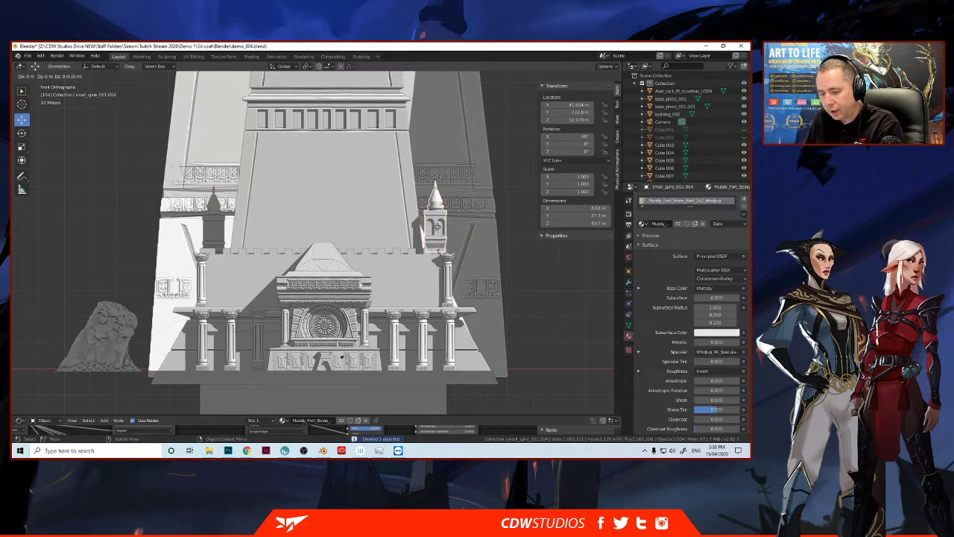
{"action": "right_click", "coordinate": [437, 226]}
{"action": "key", "text": "g"}
{"action": "key", "text": "x"}
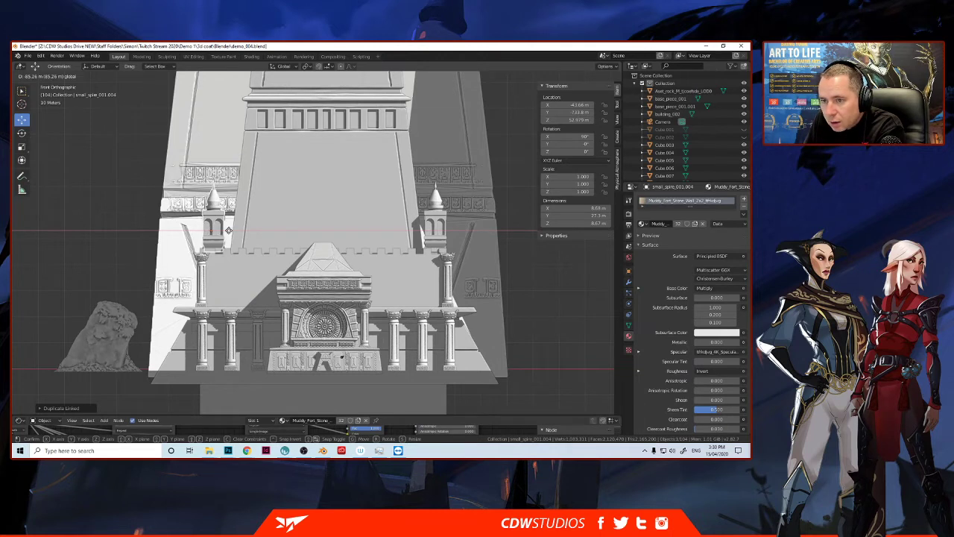
{"action": "left_click", "coordinate": [229, 230]}
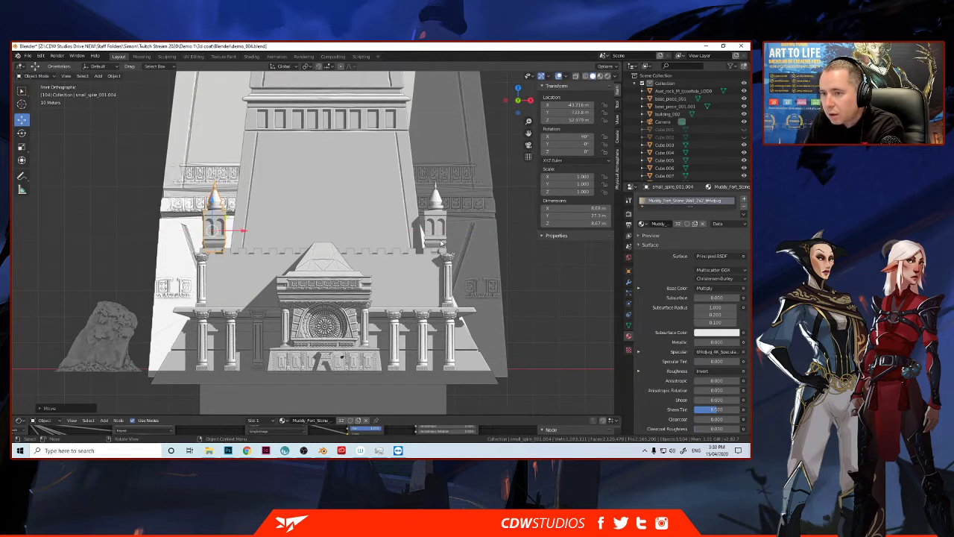
{"action": "left_click", "coordinate": [440, 234], "text": "shift"}
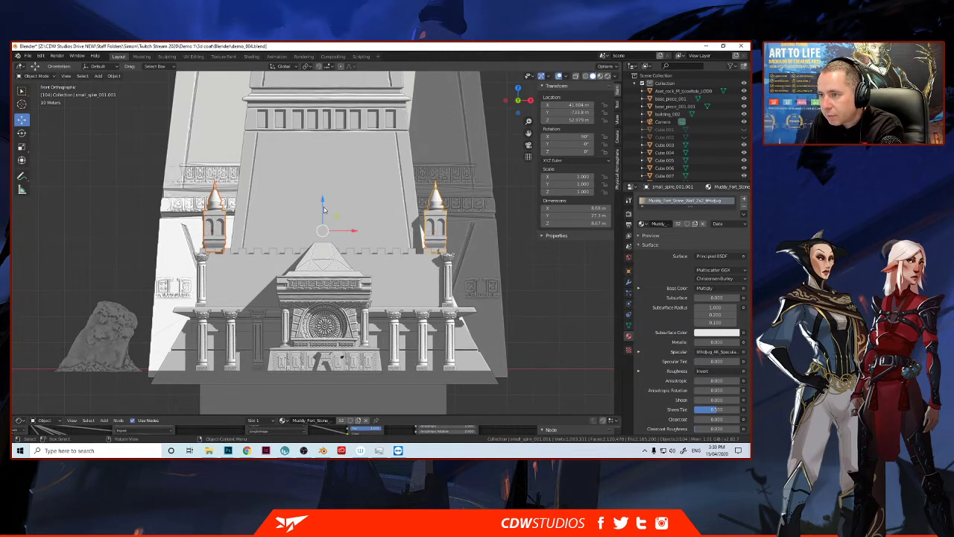
{"action": "left_click_drag", "start_coordinate": [323, 211], "coordinate": [321, 211]}
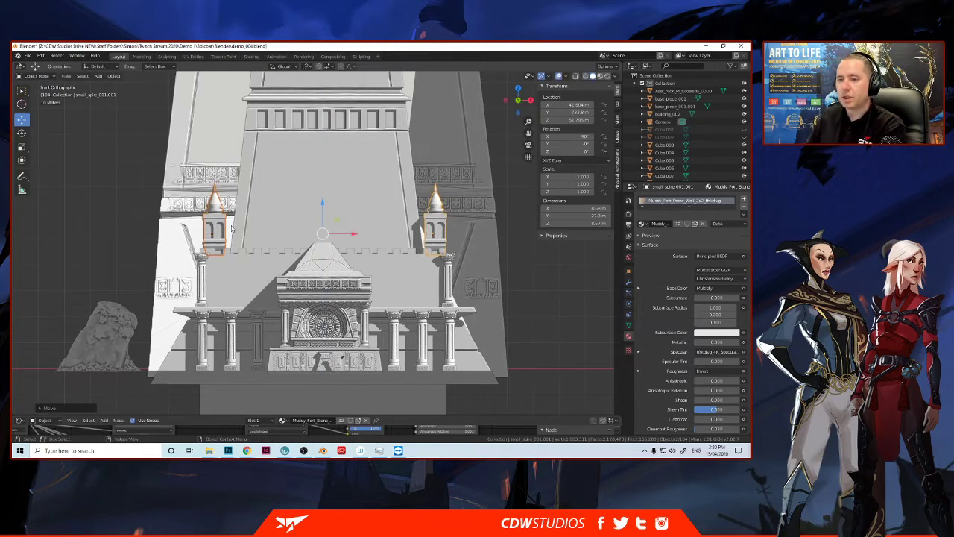
{"action": "middle_click_drag", "start_coordinate": [243, 235], "coordinate": [344, 261]}
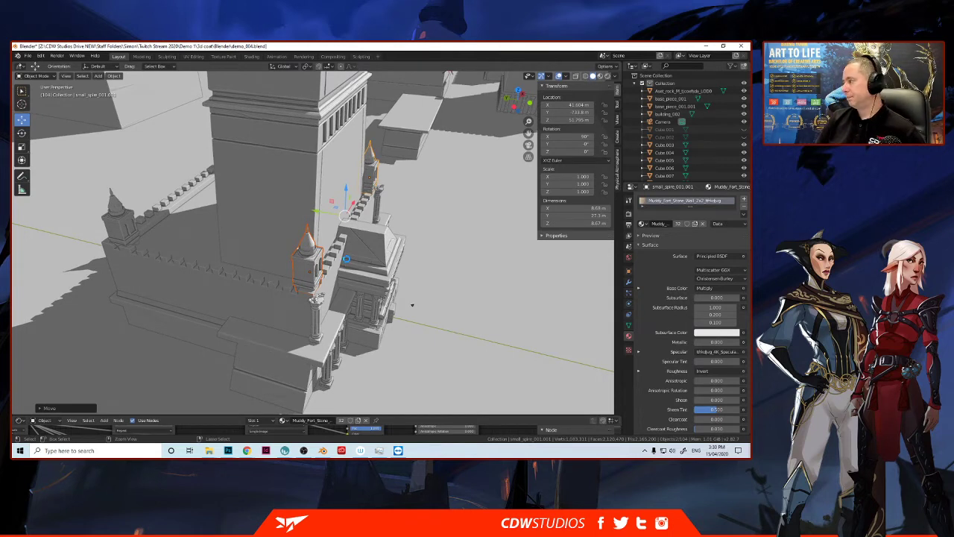
Step: Save the file and delete the two old spires on the left wall
{"action": "key", "text": "ctrl+s"}
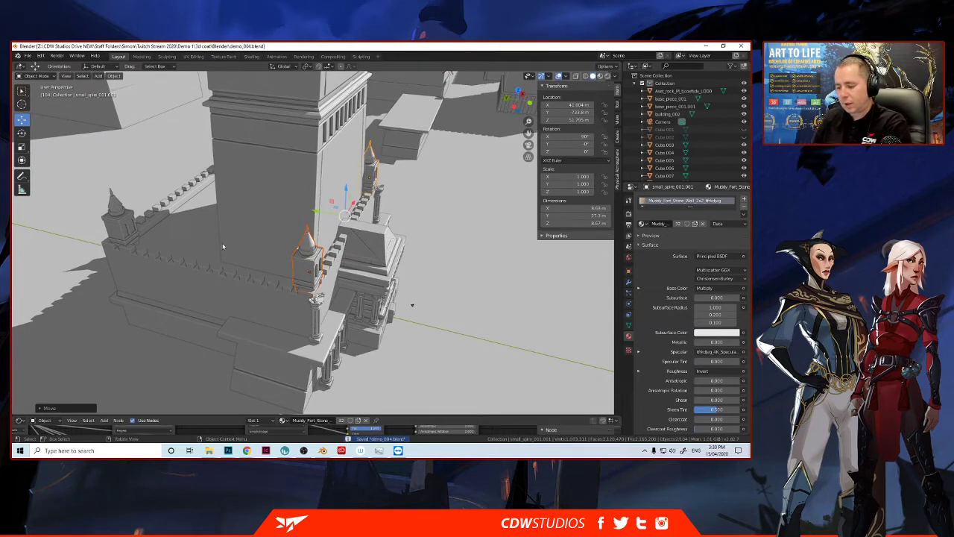
{"action": "left_click", "coordinate": [128, 222]}
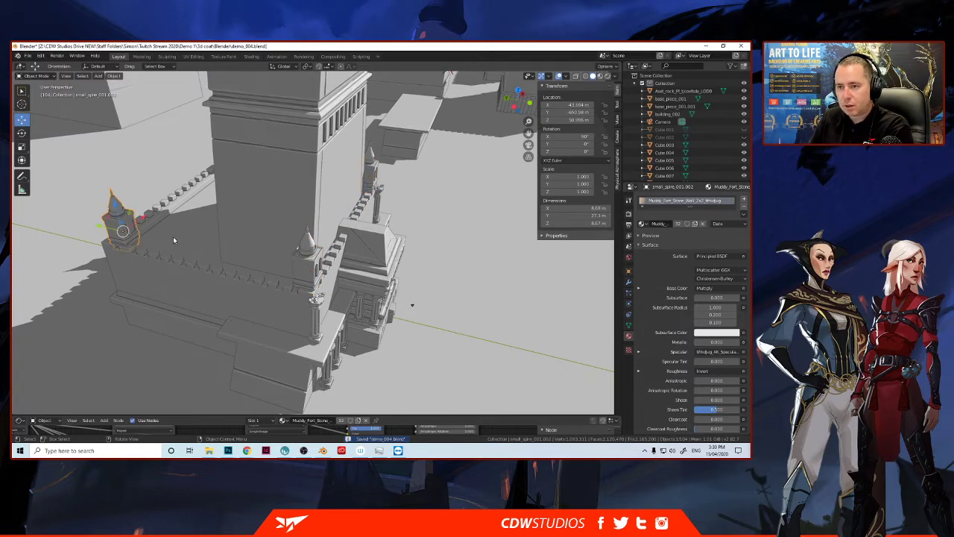
{"action": "middle_click_drag", "start_coordinate": [191, 237], "coordinate": [184, 191]}
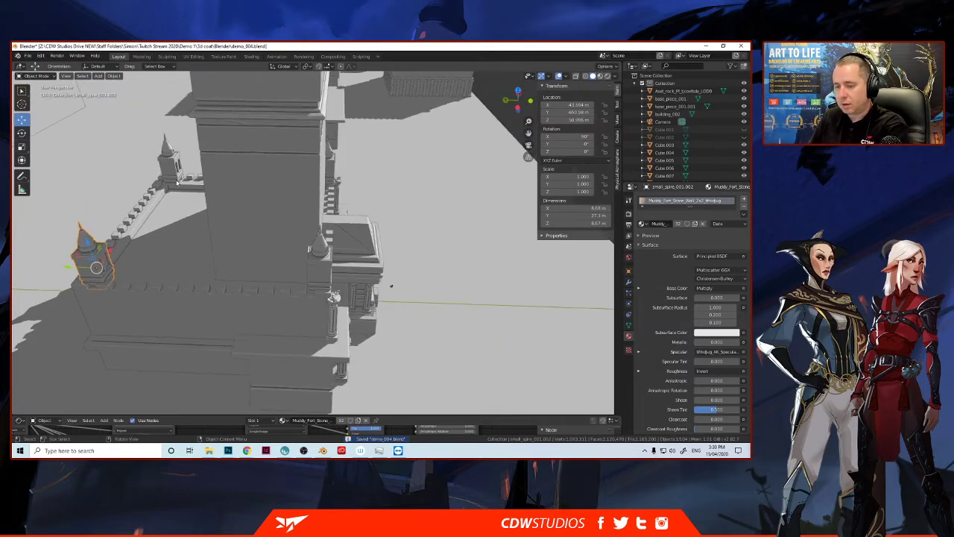
{"action": "left_click", "coordinate": [169, 168], "text": "shift"}
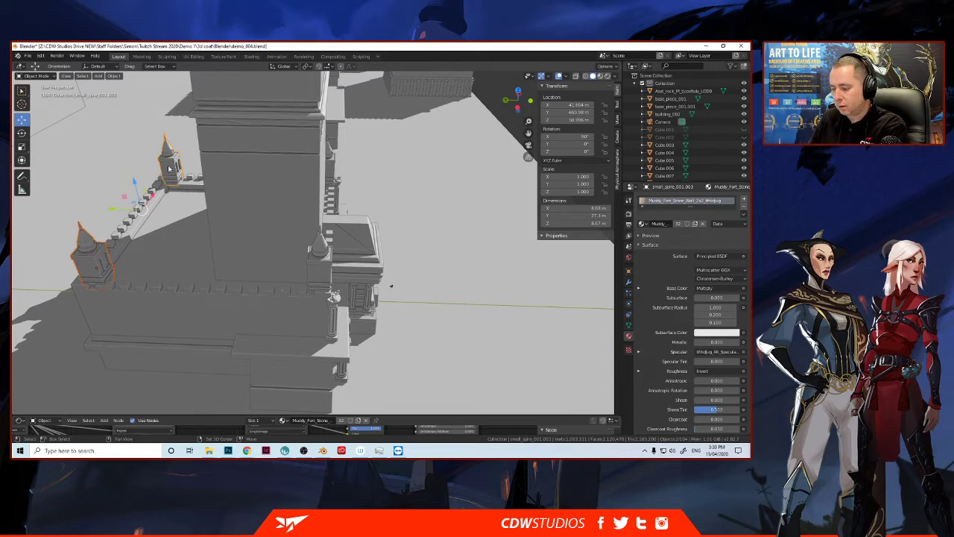
{"action": "key", "text": "Delete"}
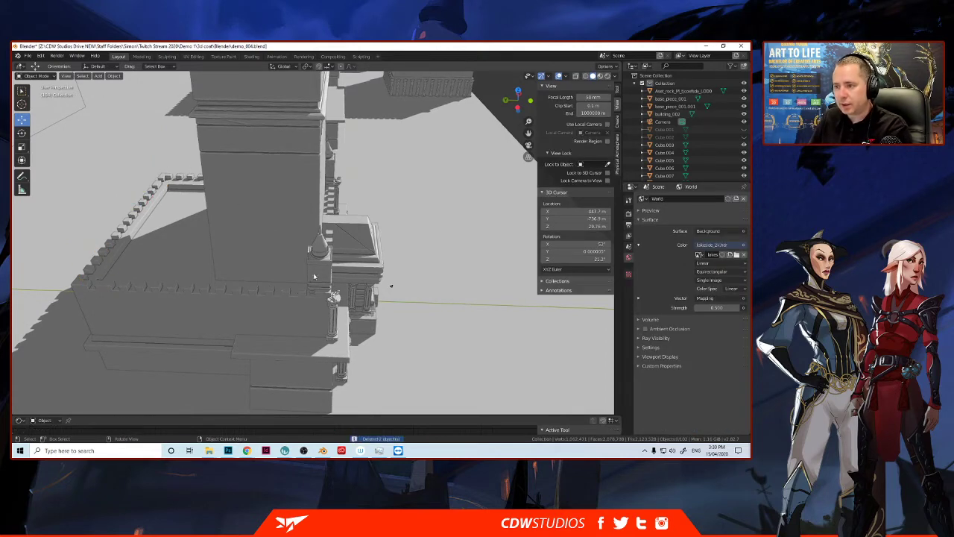
Step: Duplicate the two tower-side spires and slide them along Y, then delete the misplaced copies
{"action": "left_click", "coordinate": [318, 272]}
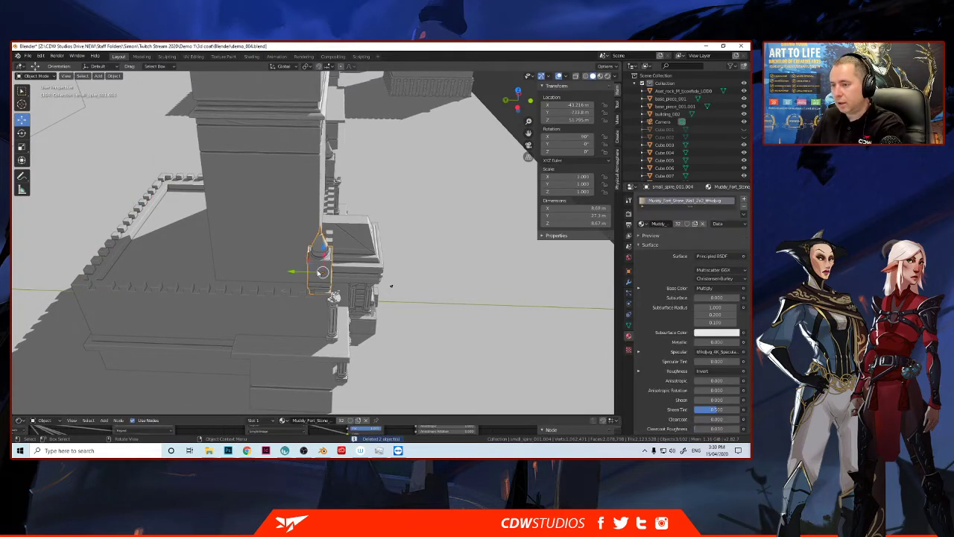
{"action": "left_click", "coordinate": [333, 175], "text": "shift"}
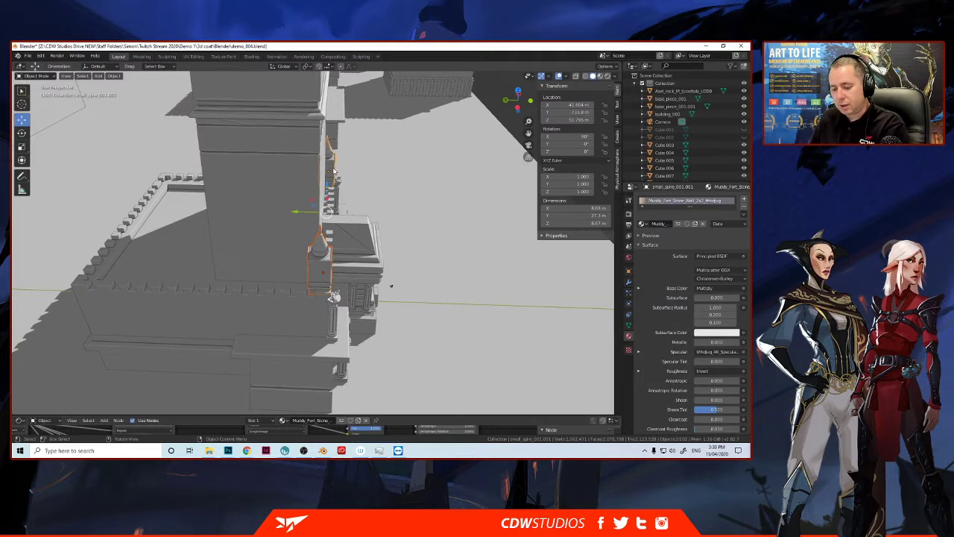
{"action": "key", "text": "shift+d"}
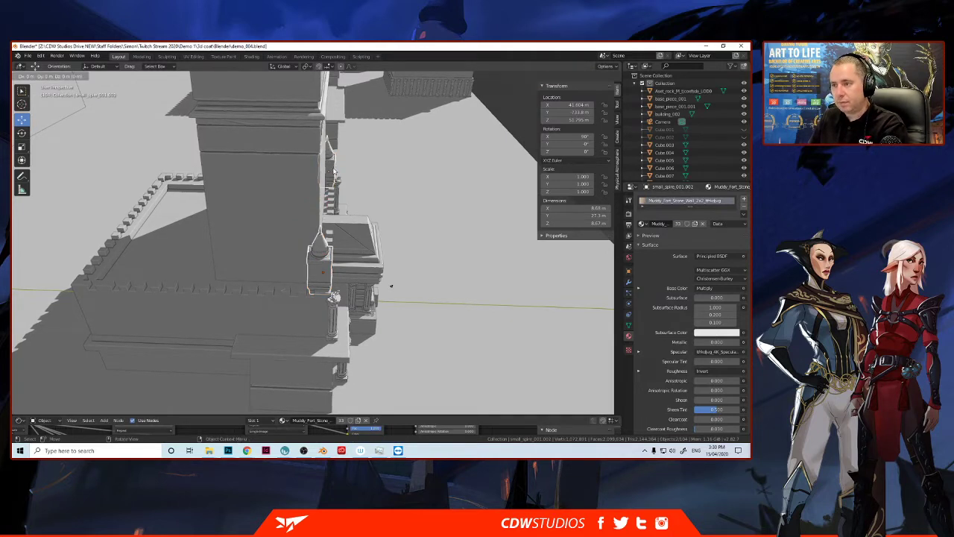
{"action": "right_click", "coordinate": [333, 171]}
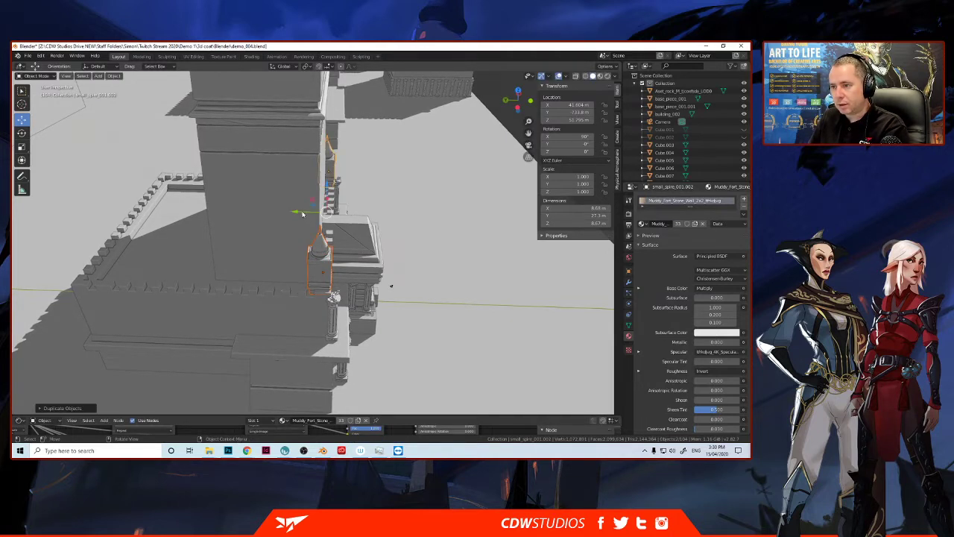
{"action": "key", "text": "g"}
{"action": "key", "text": "y"}
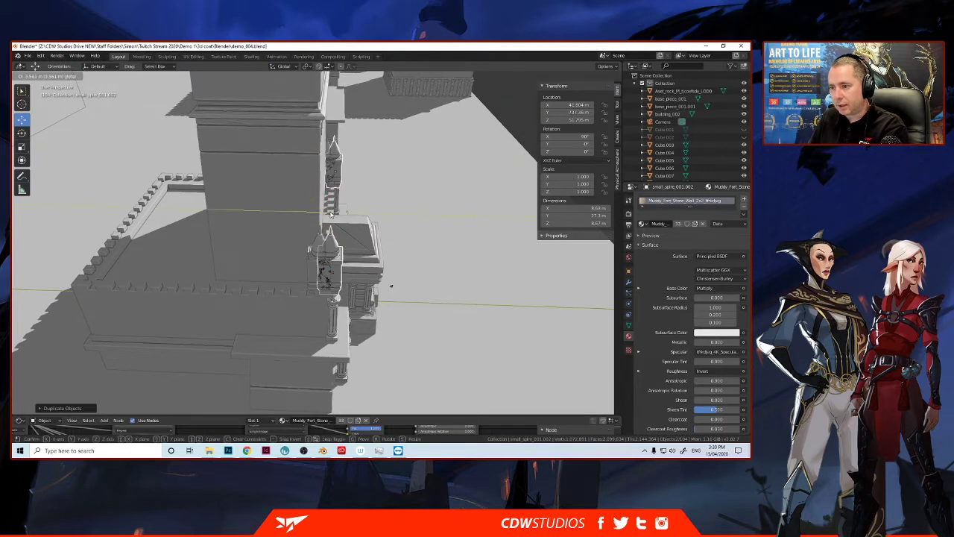
{"action": "left_click", "coordinate": [331, 214]}
{"action": "key", "text": "x"}
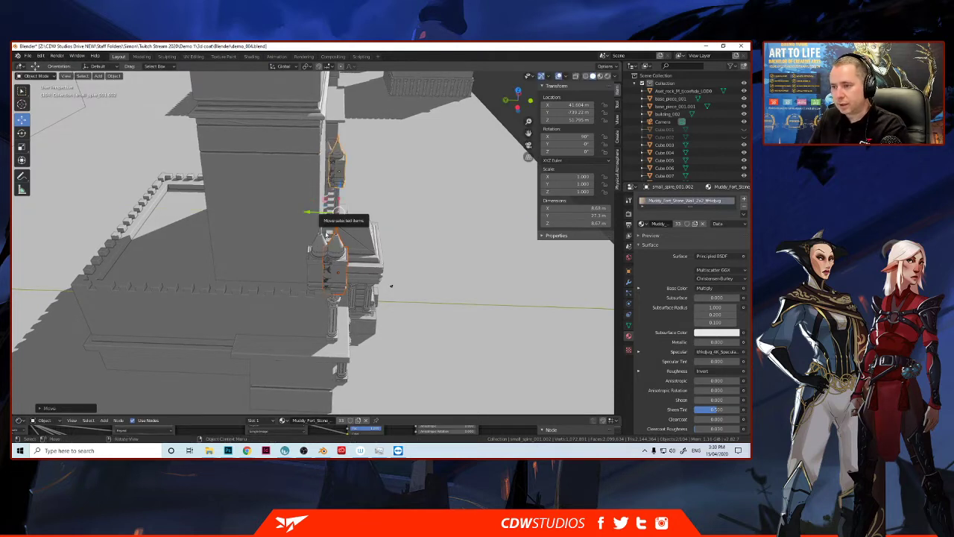
{"action": "key", "text": "Return"}
Step: Duplicate the two tower-side spires again and start moving the copies toward the left wall
{"action": "left_click", "coordinate": [316, 274]}
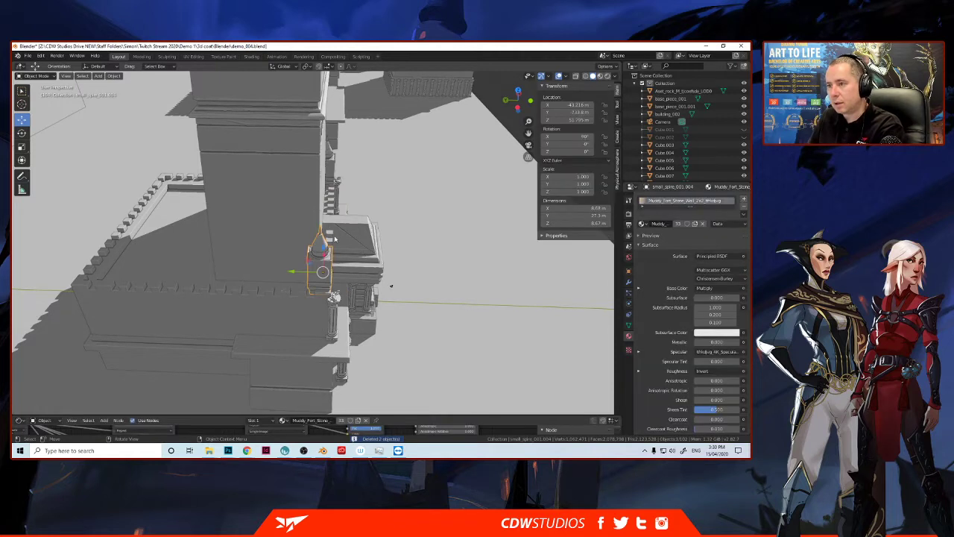
{"action": "left_click", "coordinate": [333, 171], "text": "shift"}
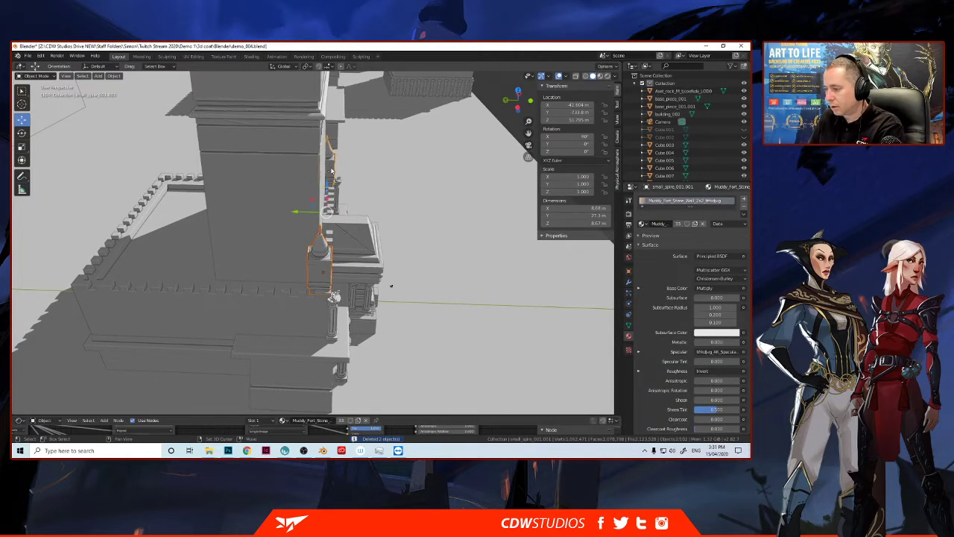
{"action": "key", "text": "shift+d"}
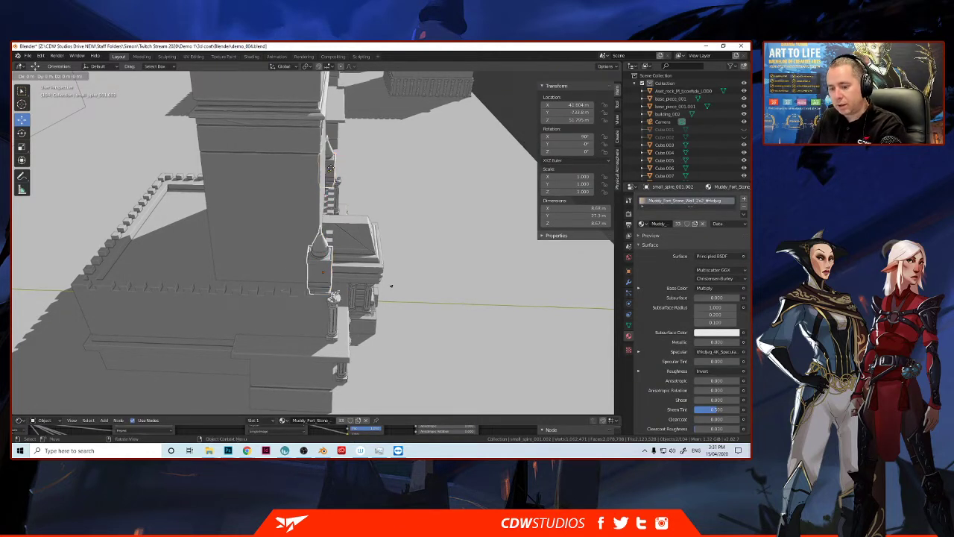
{"action": "right_click", "coordinate": [315, 252]}
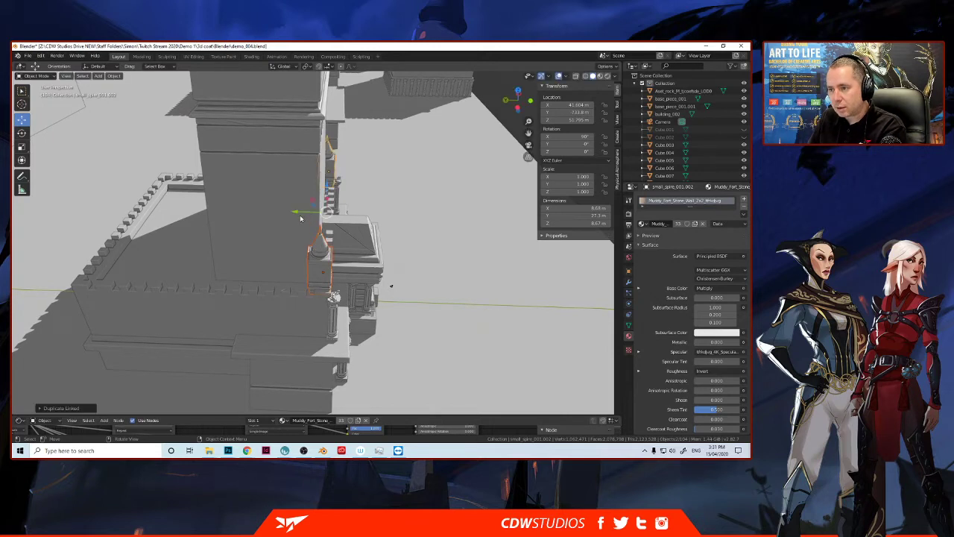
{"action": "key", "text": "g"}
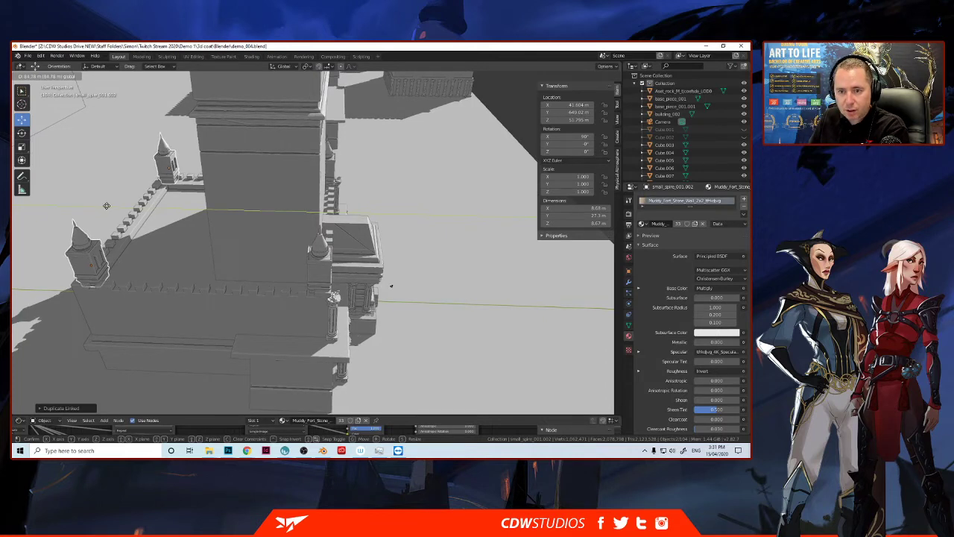
Step: Drop the spire copies on the left wall's corners, around Y 647.9 m, and view the castle from a low front angle
{"action": "left_click", "coordinate": [439, 298]}
{"action": "middle_click_drag", "start_coordinate": [376, 300], "coordinate": [281, 294]}
{"action": "scroll", "coordinate": [308, 303], "scroll_direction": "down", "scroll_amount": 3}
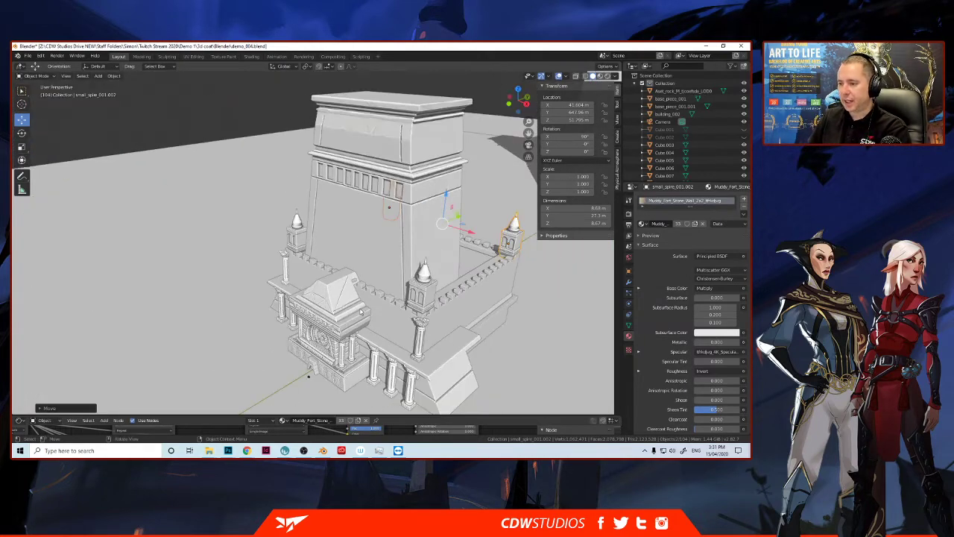
{"action": "middle_click_drag", "start_coordinate": [363, 312], "coordinate": [379, 296]}
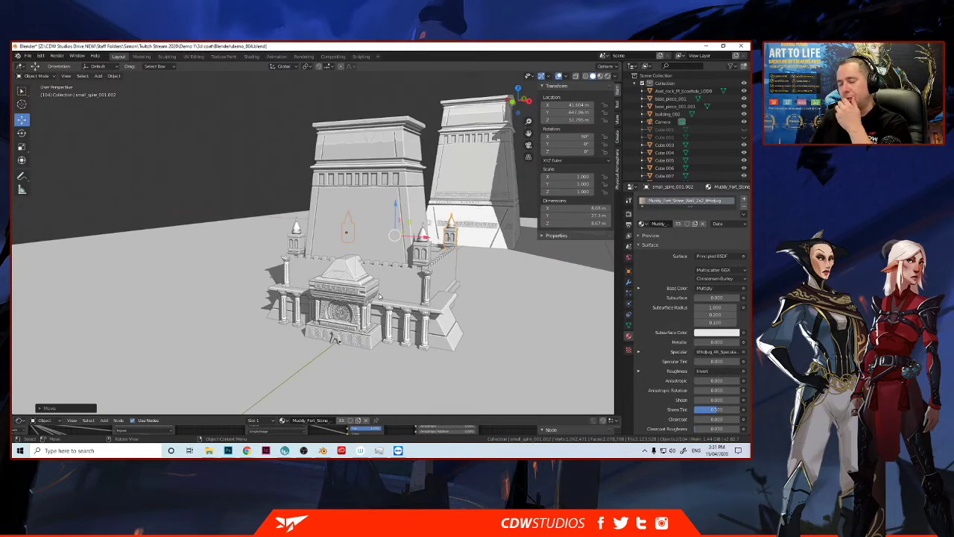
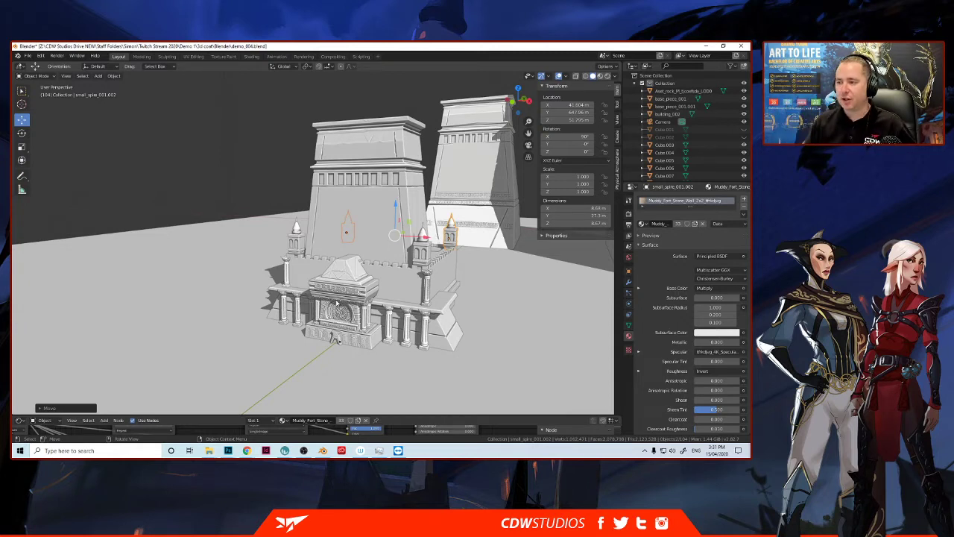
Step: Zoom out to a higher angled view of the castle and select base_piece_001.001
{"action": "scroll", "coordinate": [282, 249], "scroll_direction": "down", "scroll_amount": 1}
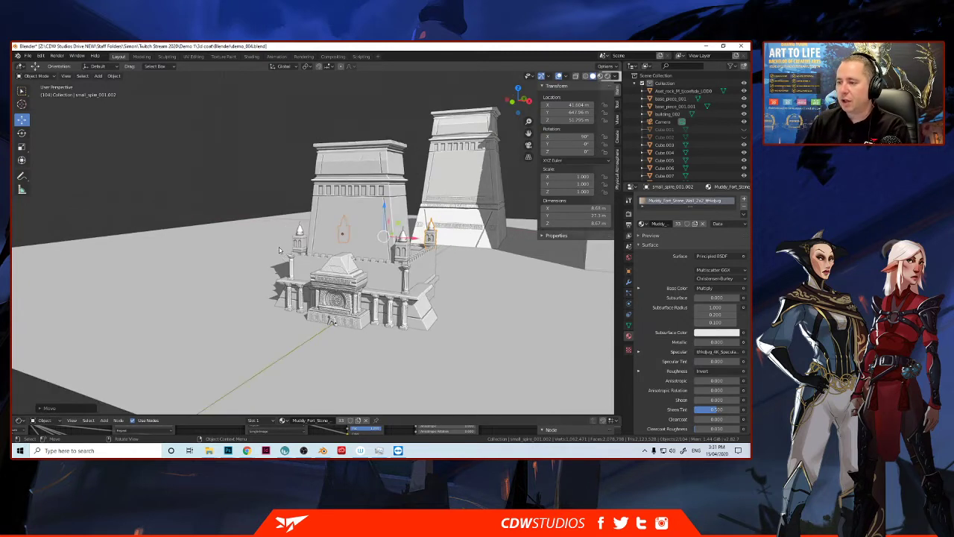
{"action": "middle_click_drag", "start_coordinate": [281, 249], "coordinate": [343, 289]}
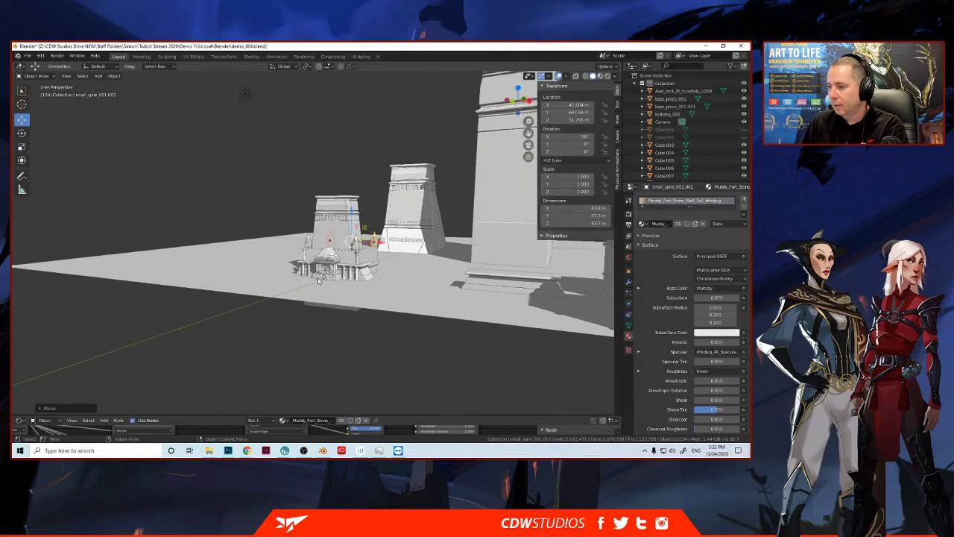
{"action": "left_click", "coordinate": [474, 295]}
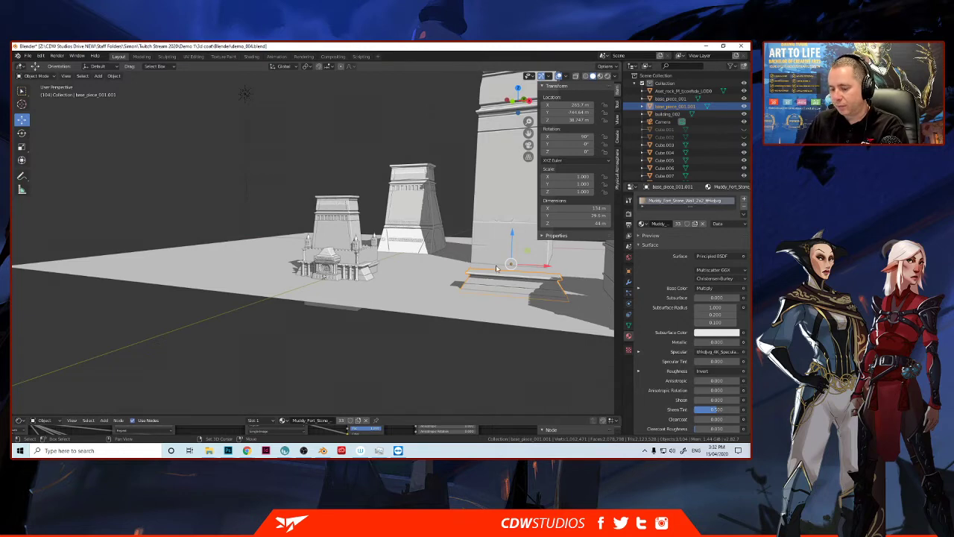
Step: Duplicate the stone base piece and place the copy on the ground in front of the original
{"action": "key", "text": "shift+d"}
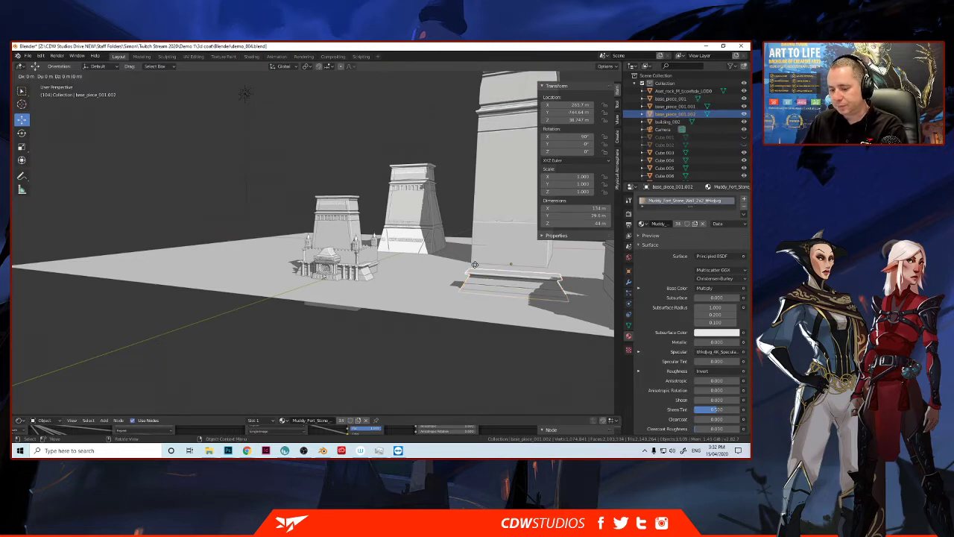
{"action": "right_click", "coordinate": [475, 265]}
{"action": "middle_click_drag", "start_coordinate": [501, 299], "coordinate": [450, 329]}
{"action": "key", "text": "g"}
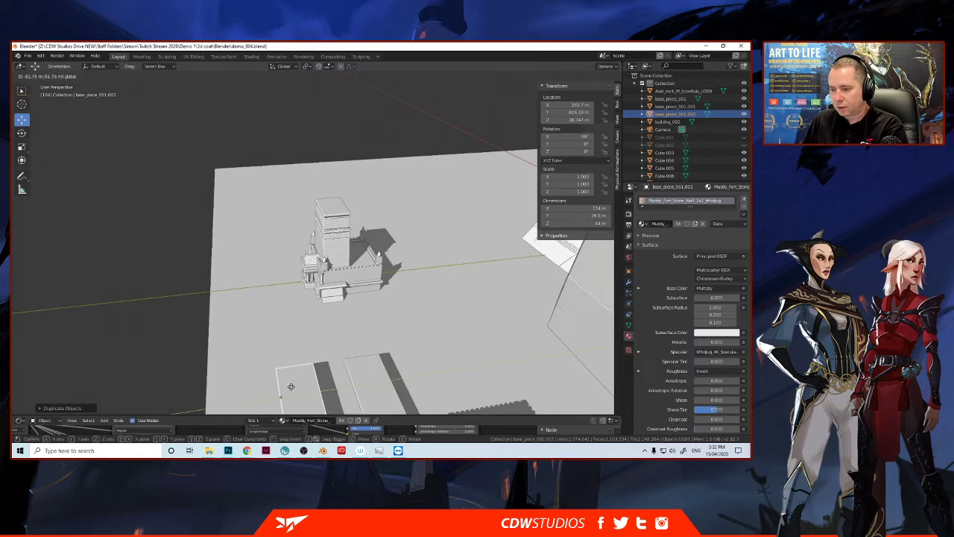
{"action": "left_click", "coordinate": [256, 395]}
{"action": "key", "text": "g"}
{"action": "key", "text": "z"}
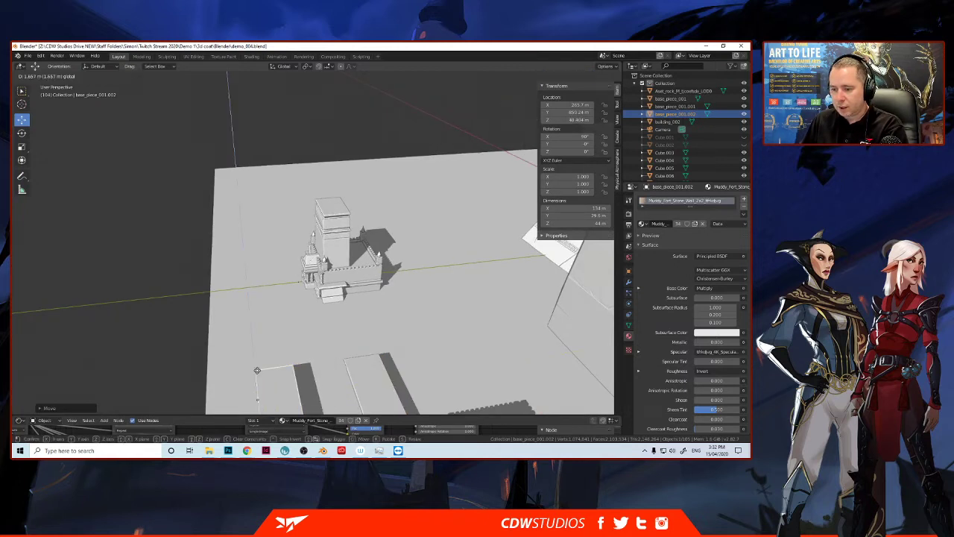
{"action": "left_click", "coordinate": [257, 355]}
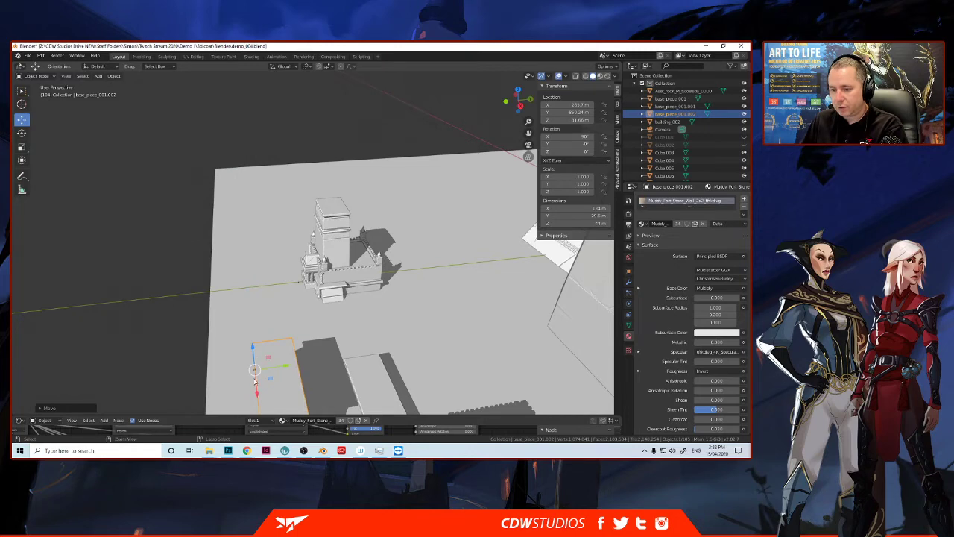
{"action": "key", "text": "ctrl+z"}
{"action": "key", "text": "g"}
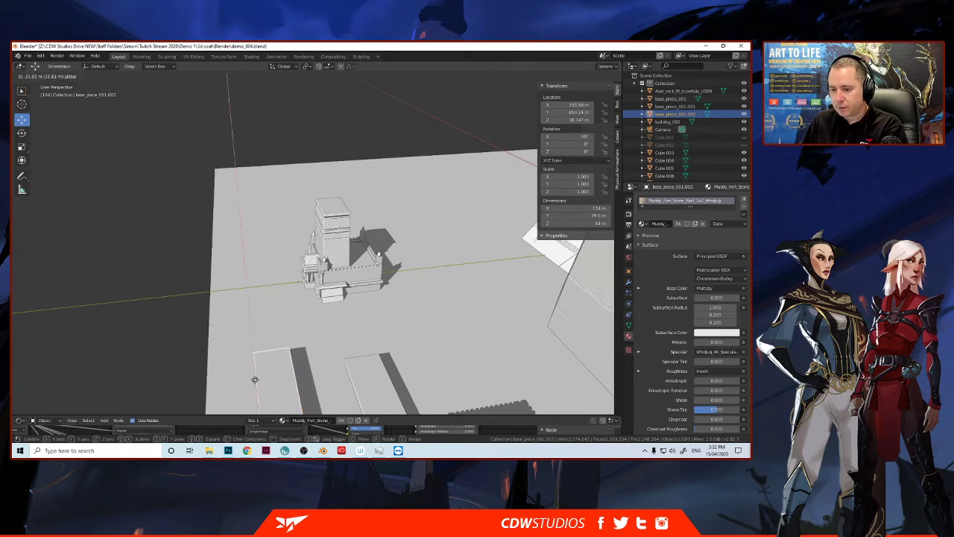
{"action": "left_click", "coordinate": [256, 358]}
{"action": "middle_click_drag", "start_coordinate": [256, 358], "coordinate": [306, 338]}
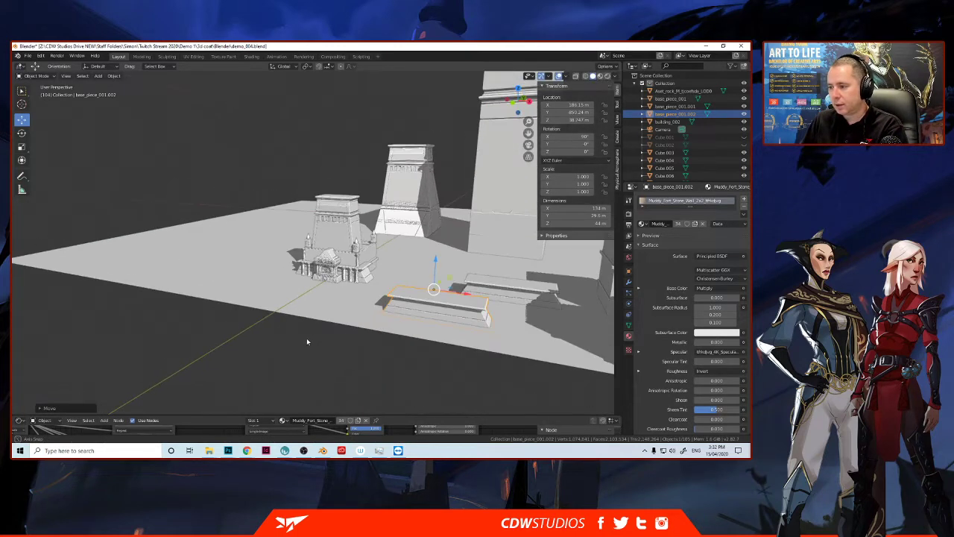
{"action": "scroll", "coordinate": [383, 327], "scroll_direction": "up", "scroll_amount": 2}
{"action": "middle_click_drag", "start_coordinate": [383, 327], "coordinate": [438, 337]}
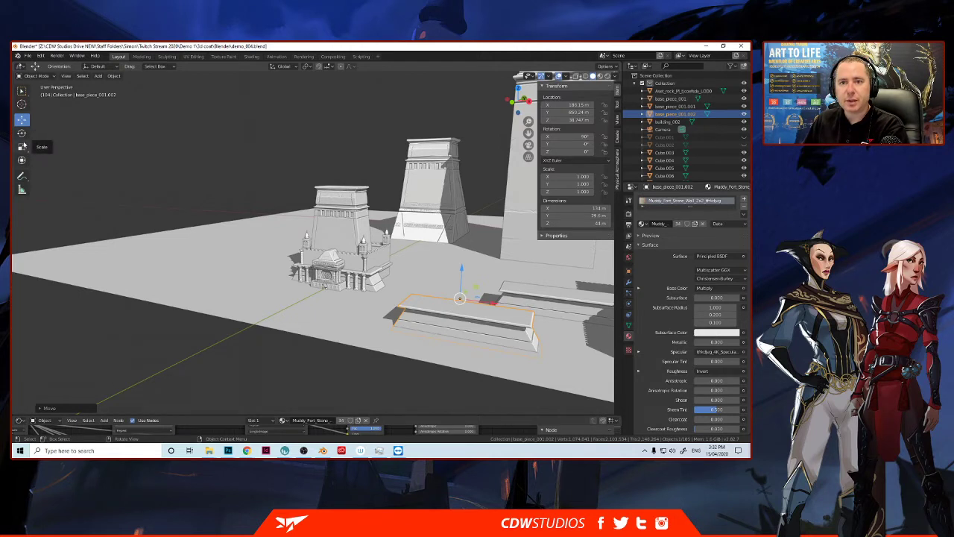
Step: Stretch the copy to 1.831 along Y (54.3 m) and raise it to Z 91.055 m
{"action": "left_click", "coordinate": [22, 147]}
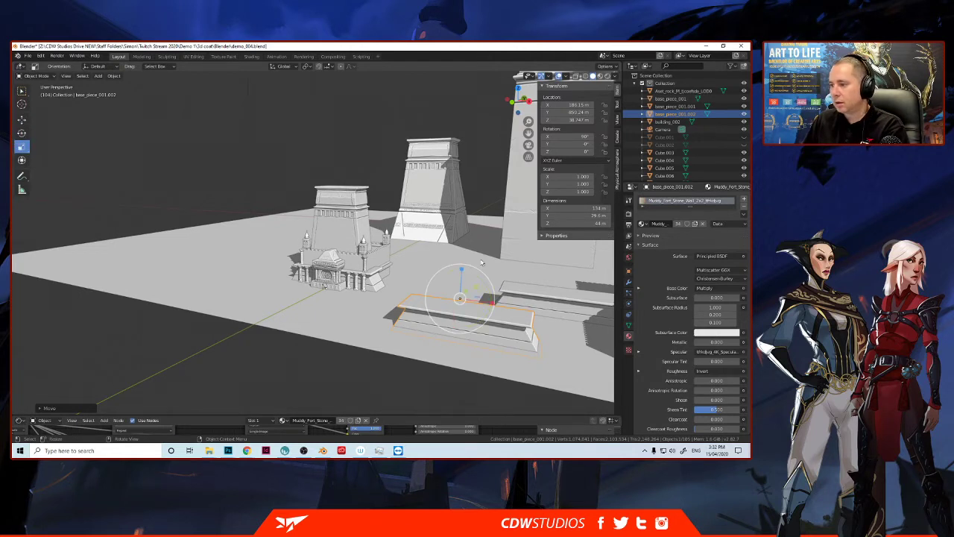
{"action": "left_click", "coordinate": [451, 298]}
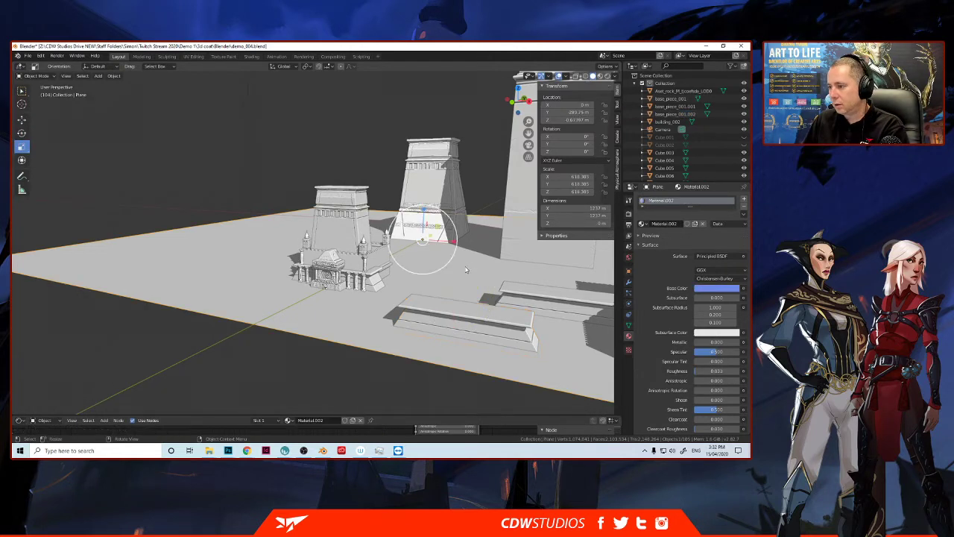
{"action": "left_click", "coordinate": [456, 306]}
{"action": "left_click_drag", "start_coordinate": [460, 276], "coordinate": [462, 246]}
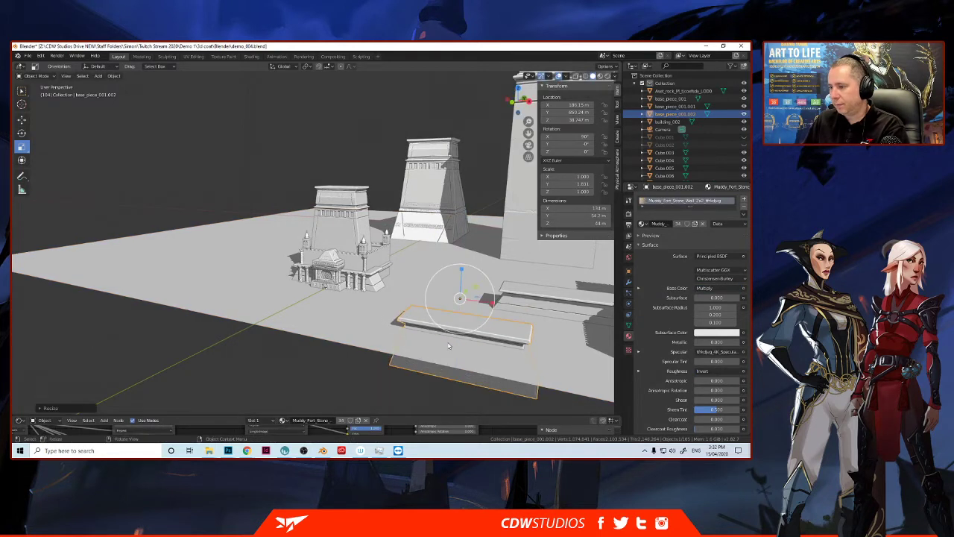
{"action": "left_click", "coordinate": [21, 119]}
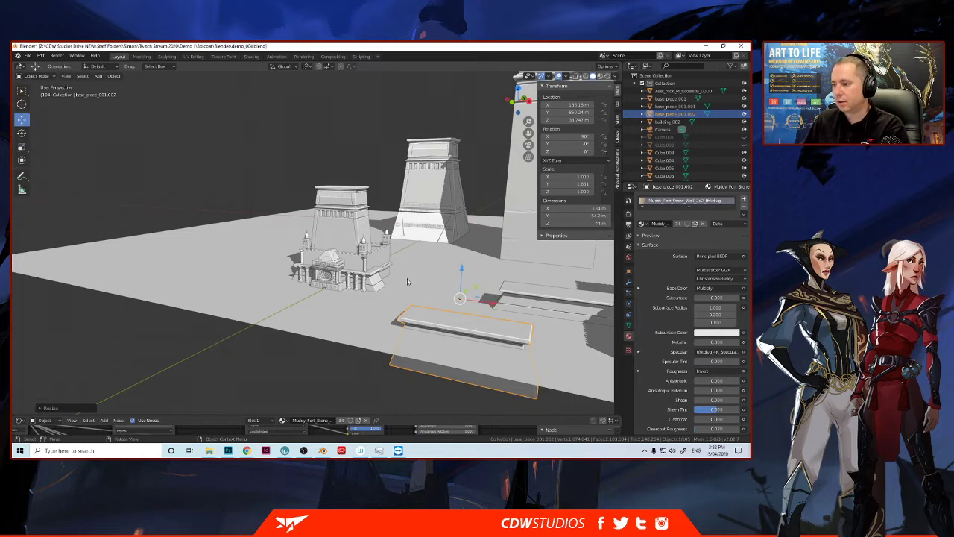
{"action": "left_click_drag", "start_coordinate": [462, 282], "coordinate": [467, 237]}
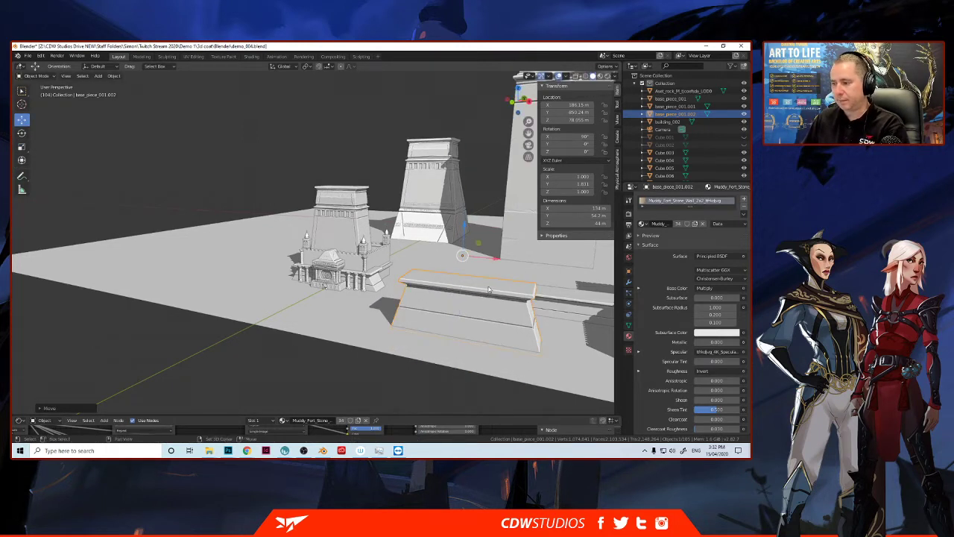
{"action": "middle_click_drag", "start_coordinate": [467, 238], "coordinate": [317, 243]}
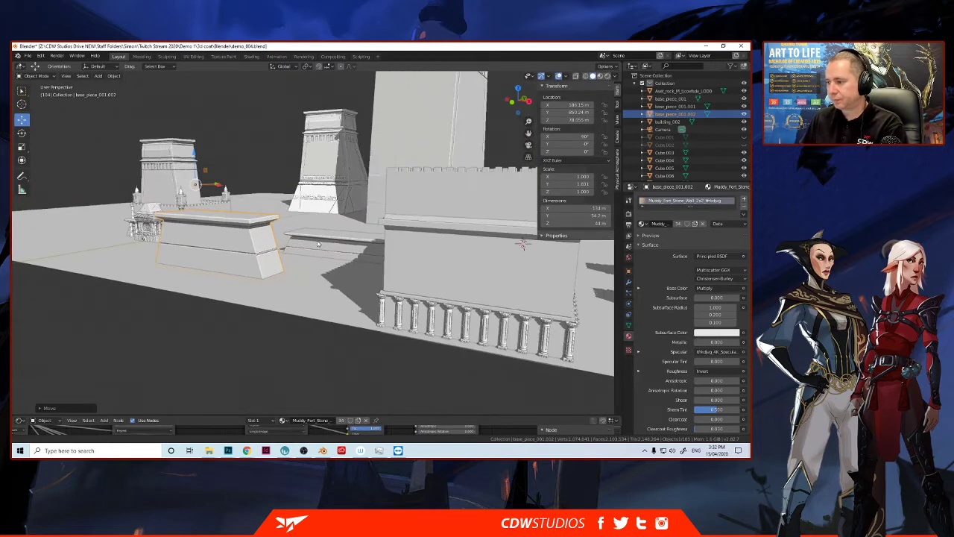
Step: Select six balustrade columns and duplicate them in place
{"action": "left_click", "coordinate": [452, 326]}
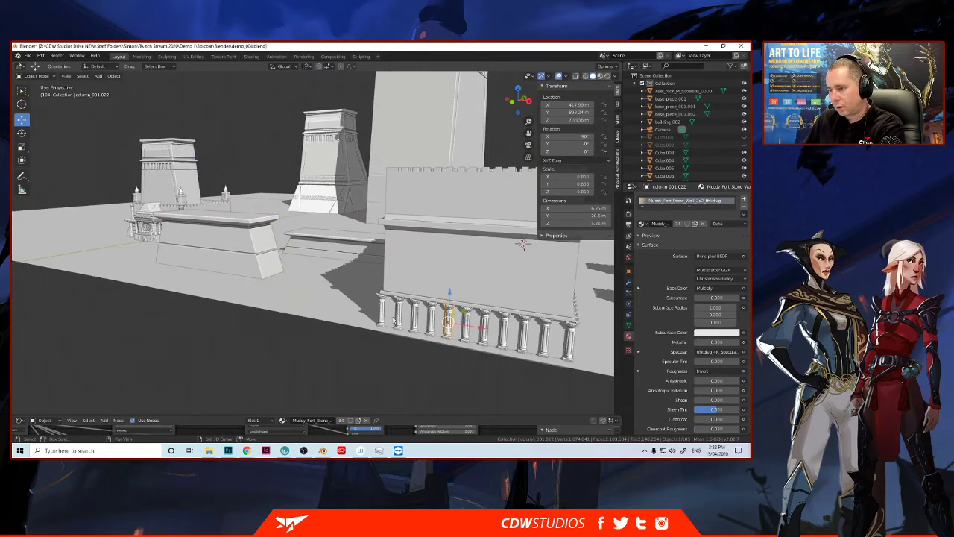
{"action": "left_click", "coordinate": [383, 317], "text": "shift"}
{"action": "left_click", "coordinate": [398, 319], "text": "shift"}
{"action": "left_click", "coordinate": [413, 323], "text": "shift"}
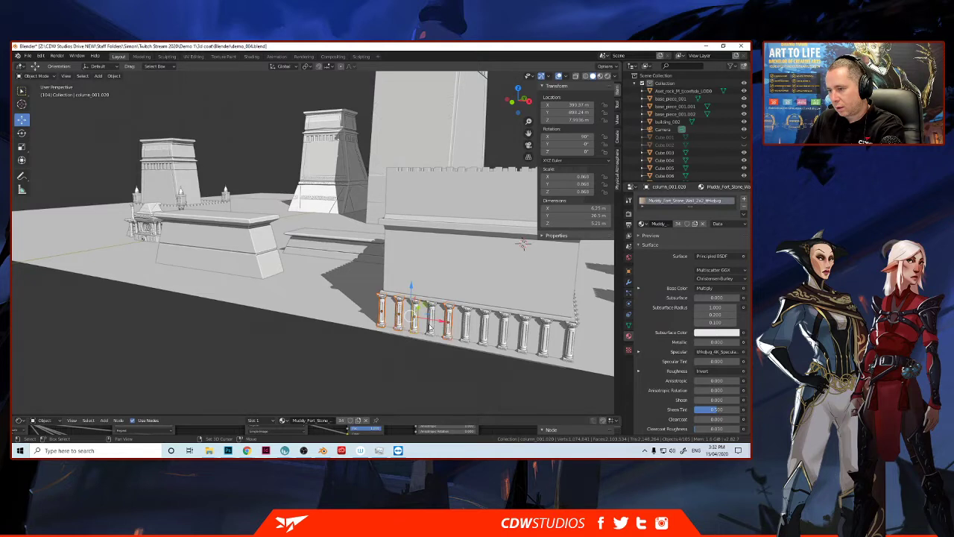
{"action": "left_click", "coordinate": [431, 326], "text": "shift"}
{"action": "left_click", "coordinate": [447, 327], "text": "shift"}
{"action": "left_click", "coordinate": [465, 328], "text": "shift"}
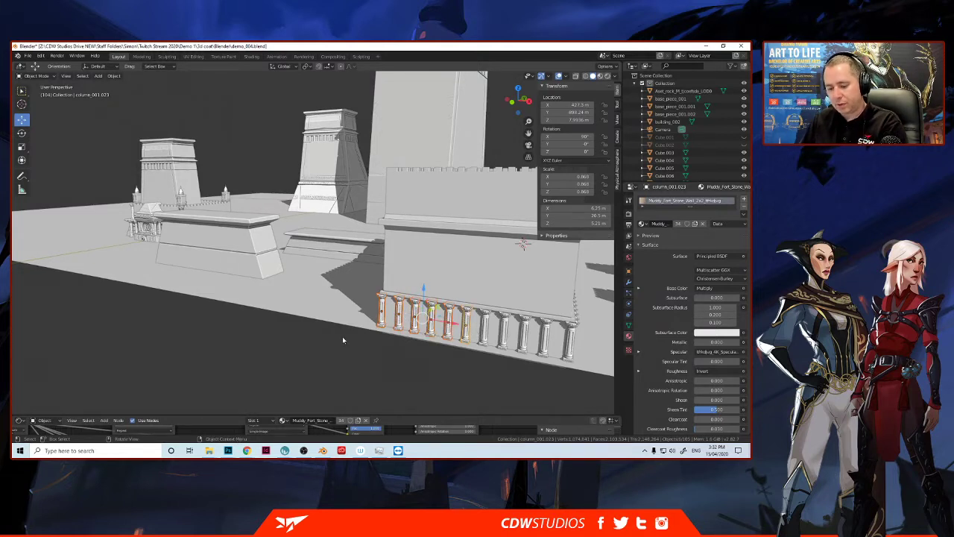
{"action": "key", "text": "shift+d"}
{"action": "right_click", "coordinate": [409, 332]}
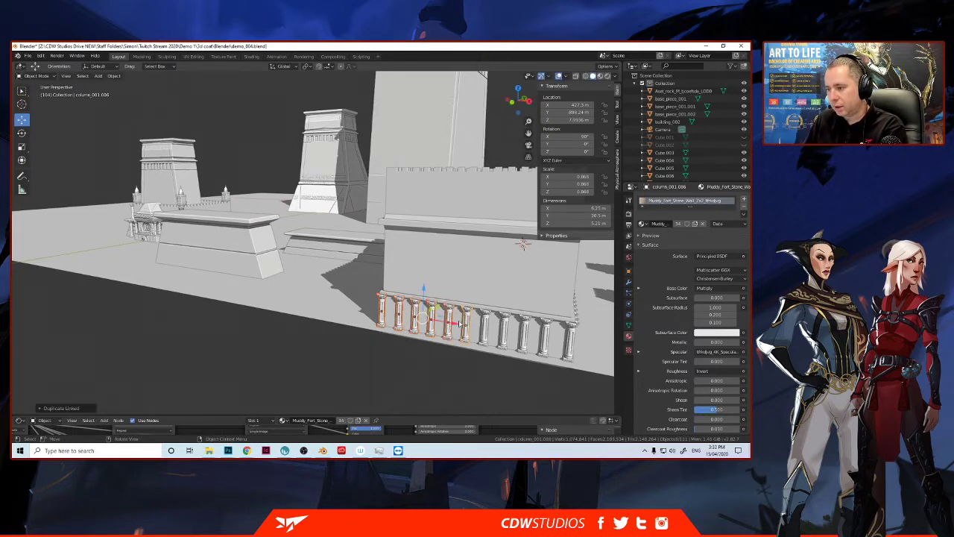
Step: Move the copied columns onto the new stone base's front face
{"action": "left_click_drag", "start_coordinate": [453, 322], "coordinate": [430, 314]}
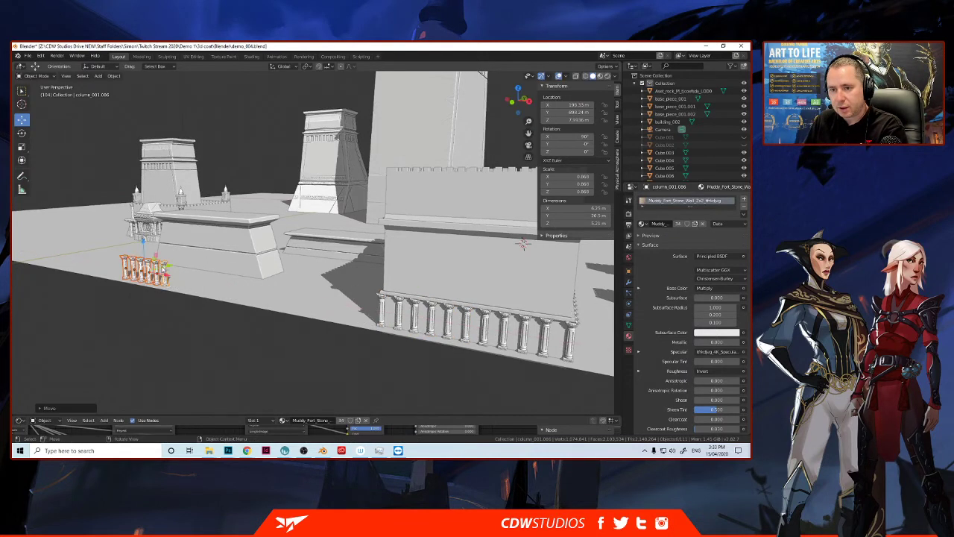
{"action": "left_click_drag", "start_coordinate": [174, 265], "coordinate": [223, 254]}
{"action": "left_click_drag", "start_coordinate": [224, 255], "coordinate": [214, 261]}
{"action": "scroll", "coordinate": [215, 260], "scroll_direction": "up", "scroll_amount": 3}
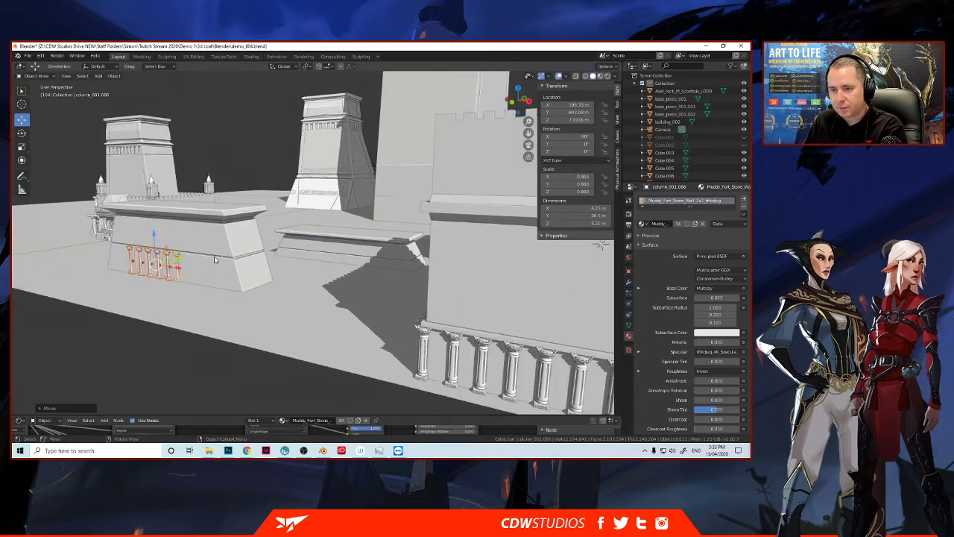
{"action": "middle_click_drag", "start_coordinate": [209, 280], "coordinate": [319, 288], "text": "shift"}
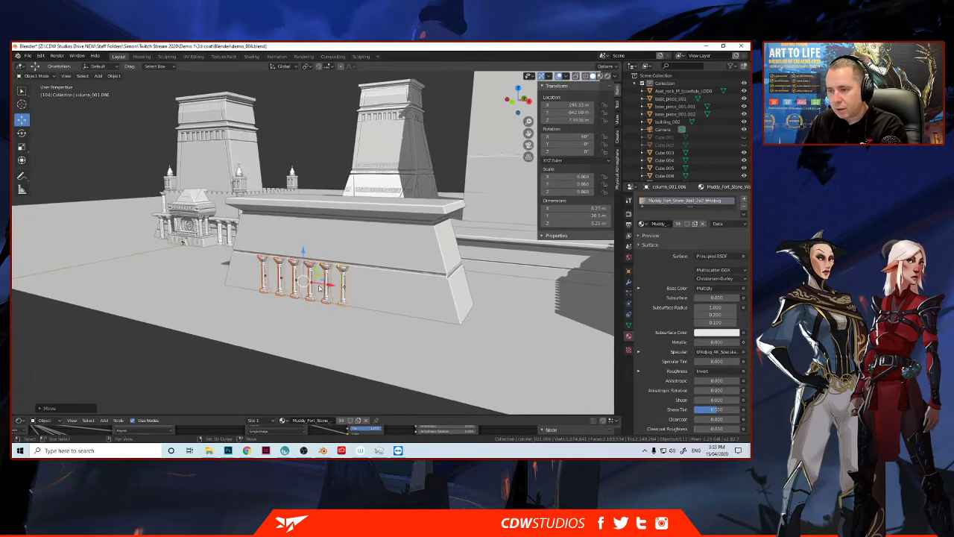
{"action": "key", "text": "g"}
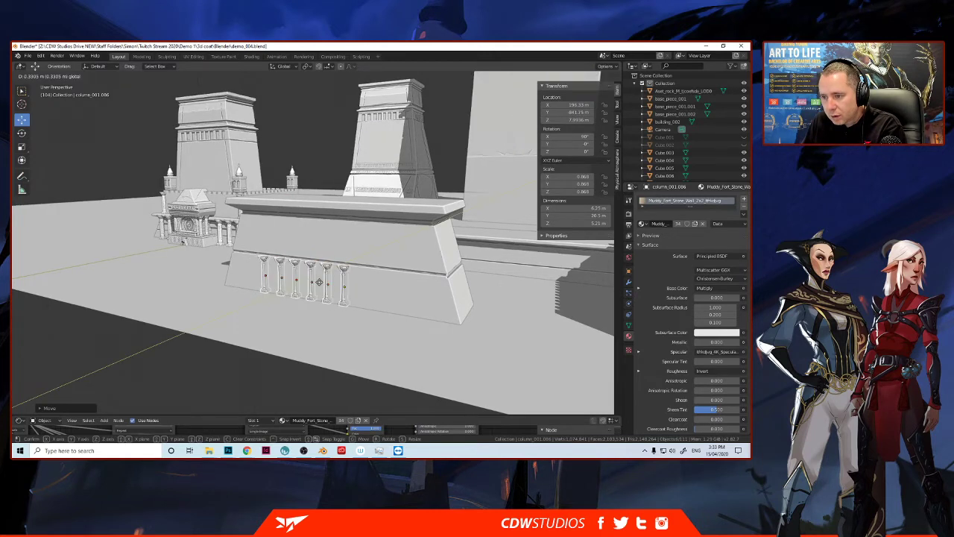
{"action": "left_click", "coordinate": [319, 282]}
{"action": "scroll", "coordinate": [317, 288], "scroll_direction": "up", "scroll_amount": 2}
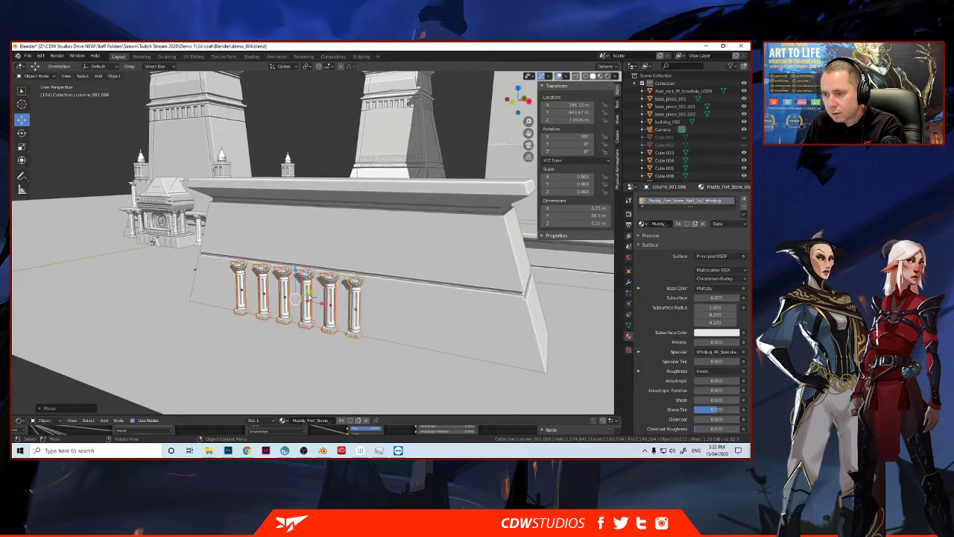
{"action": "left_click_drag", "start_coordinate": [310, 296], "coordinate": [311, 296]}
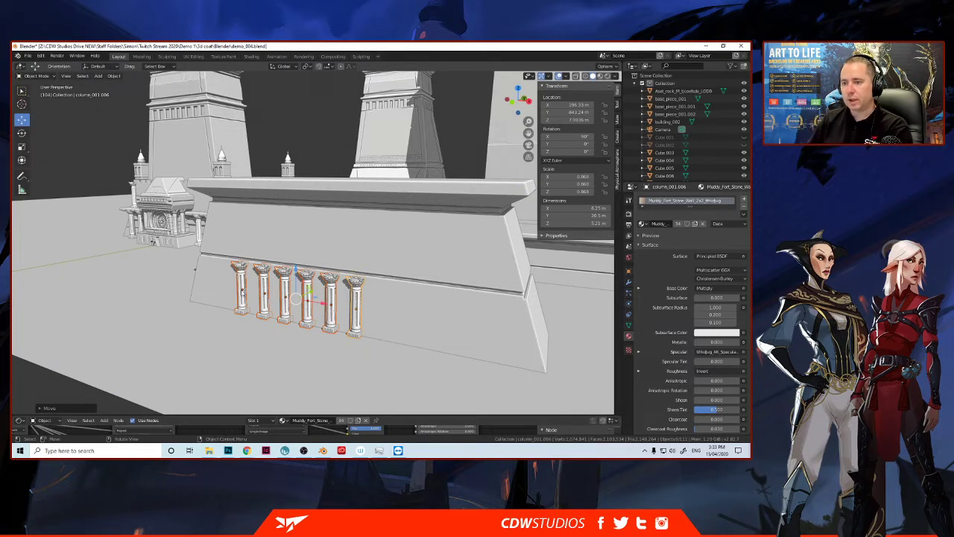
Step: Slide the leftmost copied column out to the base's left end
{"action": "left_click", "coordinate": [242, 292]}
{"action": "left_click_drag", "start_coordinate": [254, 296], "coordinate": [214, 291]}
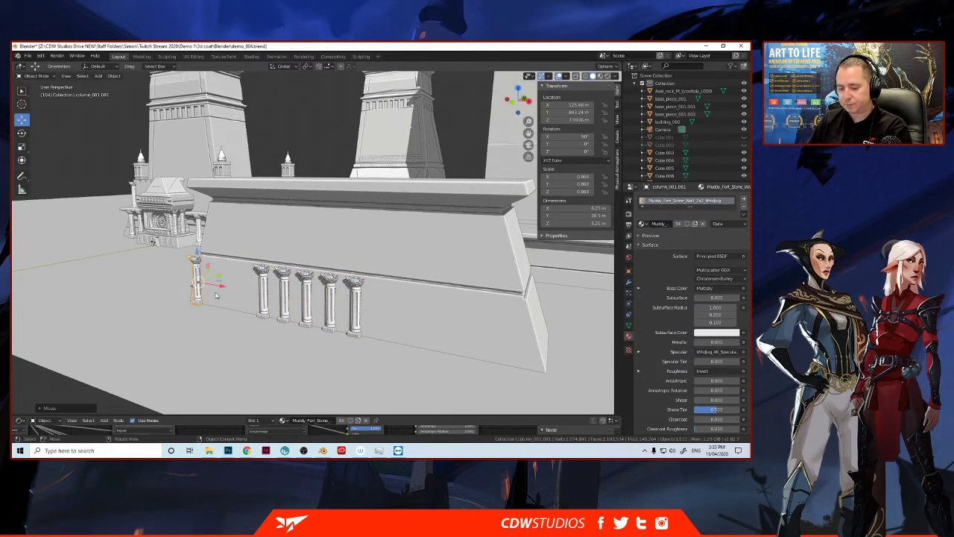
{"action": "middle_click_drag", "start_coordinate": [314, 285], "coordinate": [414, 118]}
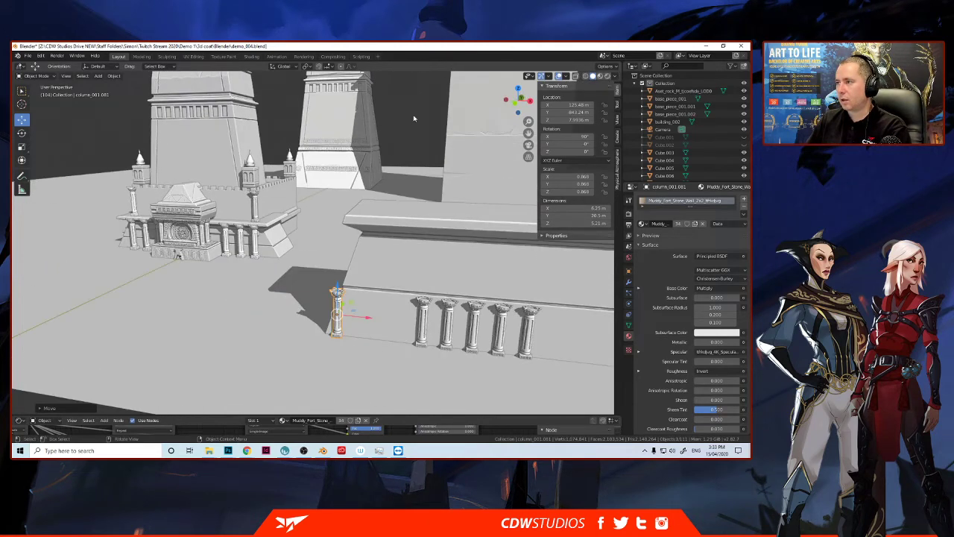
Step: In front view, slide columns along X to spread the row across the wall's length
{"action": "left_click", "coordinate": [513, 105]}
{"action": "scroll", "coordinate": [434, 228], "scroll_direction": "up", "scroll_amount": 3}
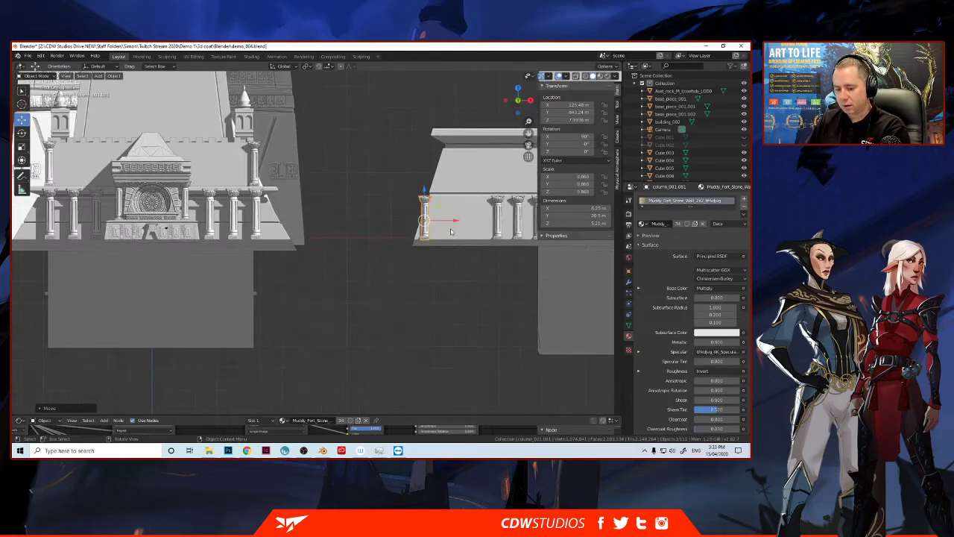
{"action": "middle_click_drag", "start_coordinate": [411, 232], "coordinate": [224, 258], "text": "shift"}
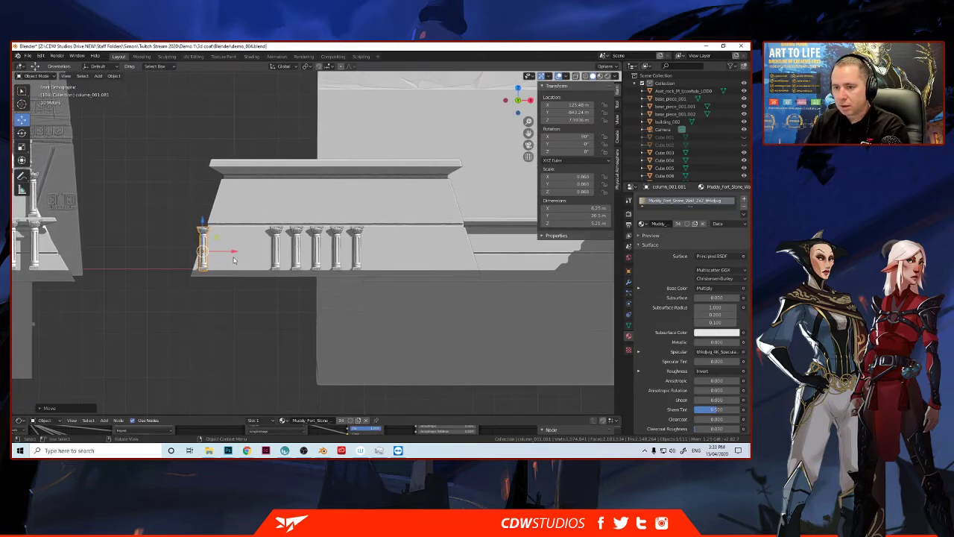
{"action": "left_click_drag", "start_coordinate": [234, 254], "coordinate": [246, 252]}
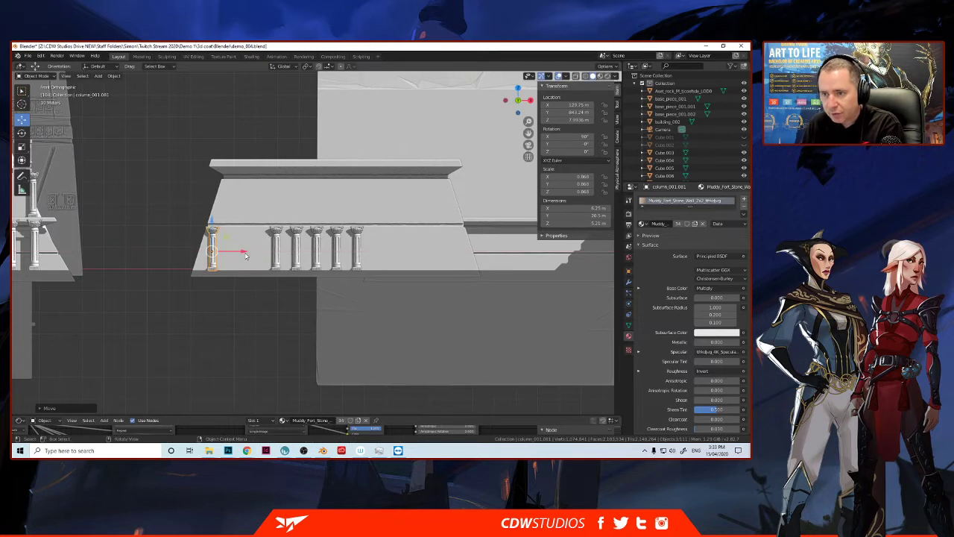
{"action": "left_click", "coordinate": [357, 258]}
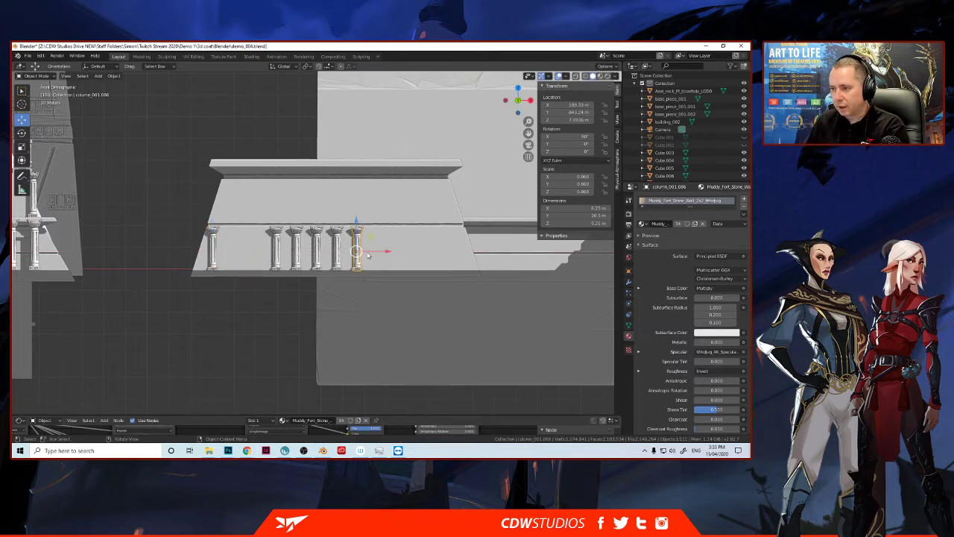
{"action": "left_click_drag", "start_coordinate": [380, 253], "coordinate": [481, 254]}
{"action": "left_click", "coordinate": [337, 254]}
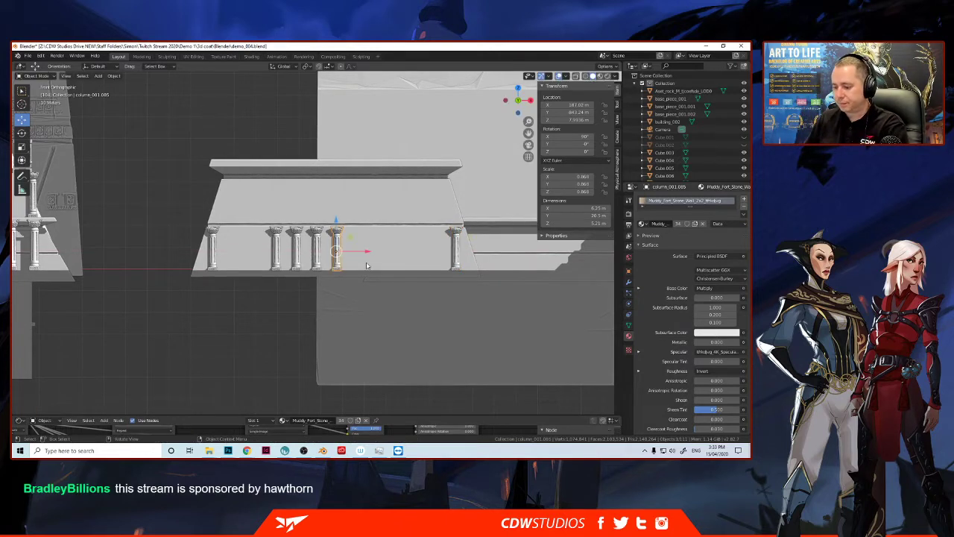
{"action": "left_click_drag", "start_coordinate": [359, 255], "coordinate": [429, 251]}
{"action": "left_click", "coordinate": [278, 252]}
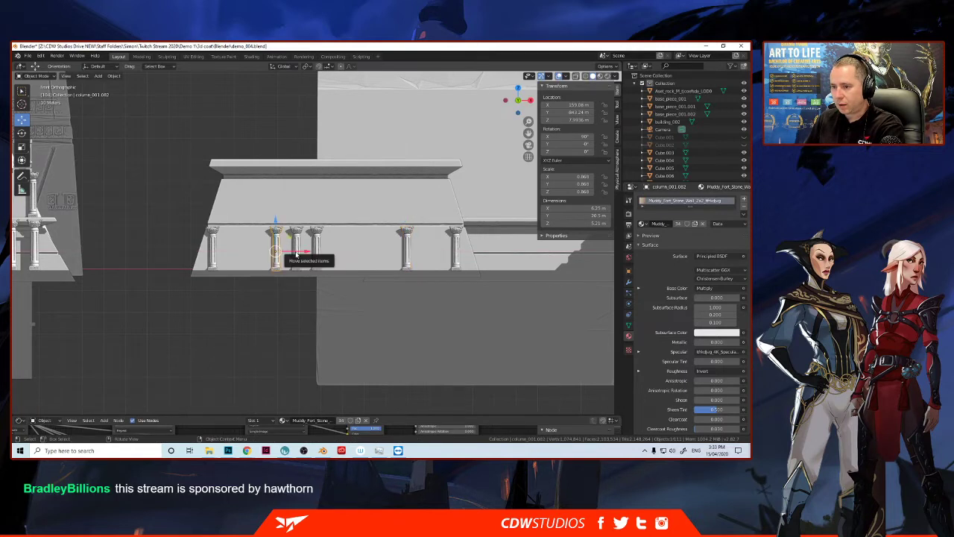
{"action": "left_click_drag", "start_coordinate": [296, 254], "coordinate": [272, 253]}
Step: Even out the remaining column gaps, nudging column_001.082 right
{"action": "left_click", "coordinate": [317, 253]}
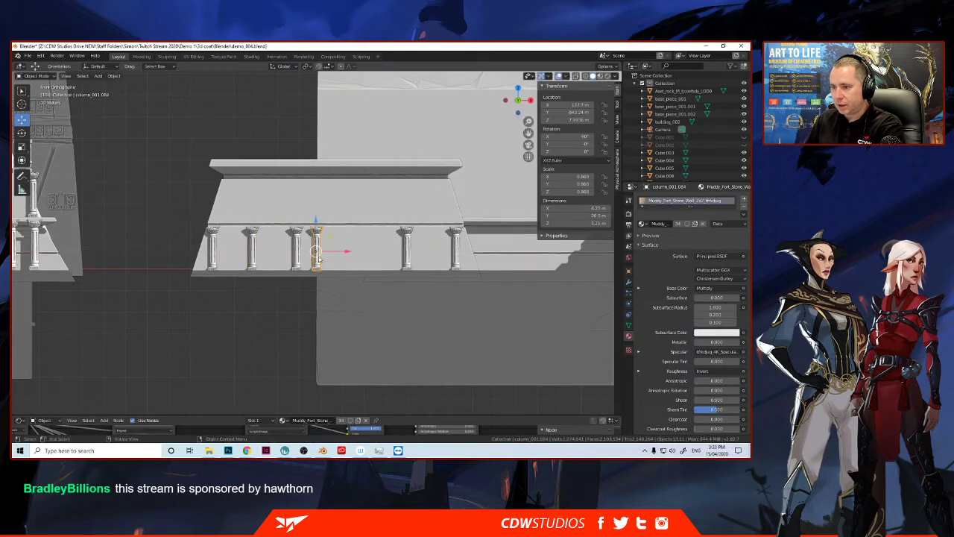
{"action": "left_click_drag", "start_coordinate": [337, 256], "coordinate": [385, 256]}
{"action": "left_click", "coordinate": [296, 248]}
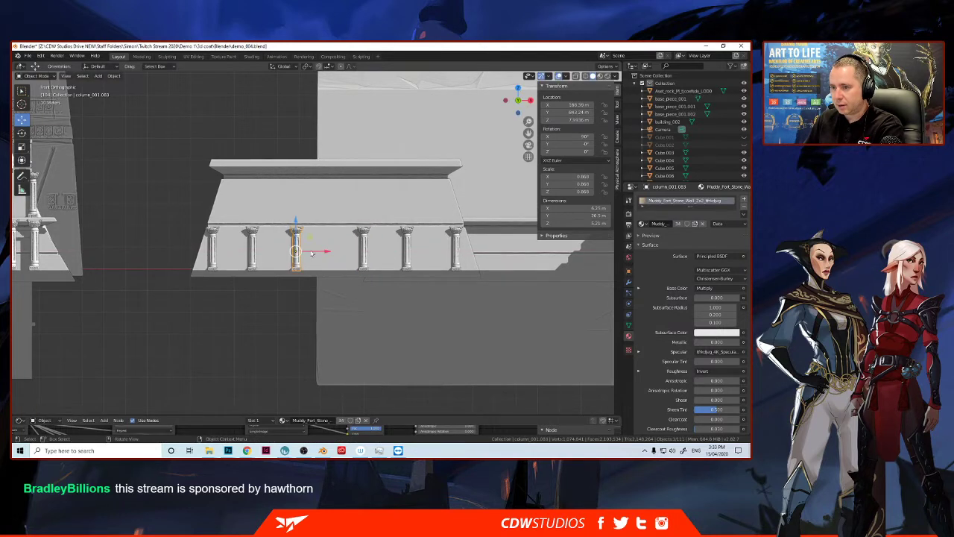
{"action": "left_click_drag", "start_coordinate": [316, 251], "coordinate": [415, 249]}
{"action": "left_click", "coordinate": [362, 259]}
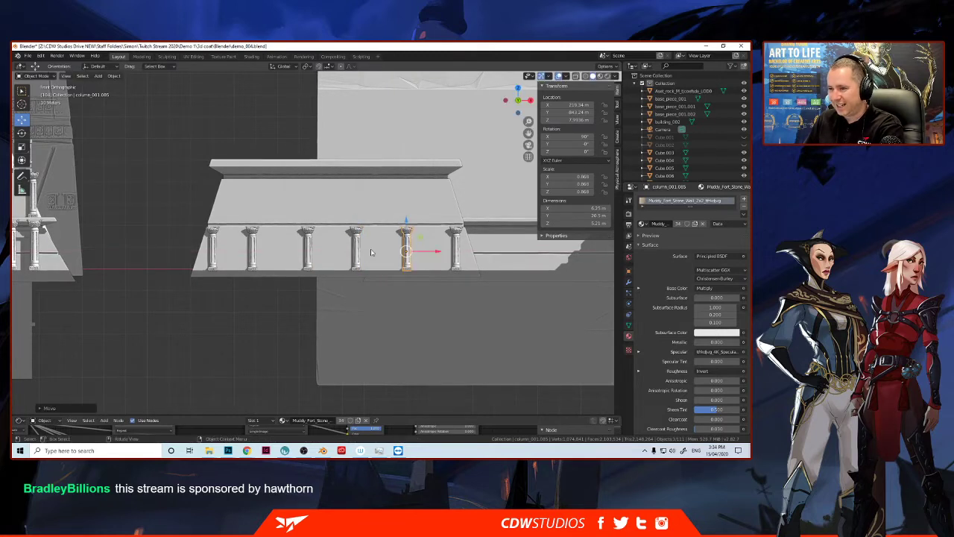
{"action": "left_click", "coordinate": [251, 253]}
{"action": "left_click_drag", "start_coordinate": [273, 252], "coordinate": [280, 255]}
Step: Select all six columns beneath the wall piece
{"action": "left_click", "coordinate": [280, 255]}
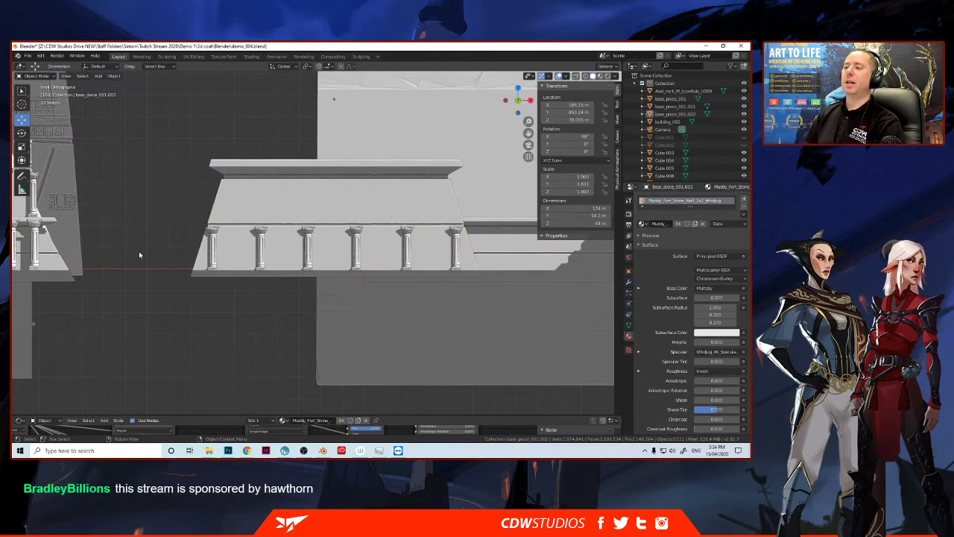
{"action": "middle_click_drag", "start_coordinate": [279, 284], "coordinate": [265, 282]}
{"action": "scroll", "coordinate": [265, 283], "scroll_direction": "down", "scroll_amount": 3}
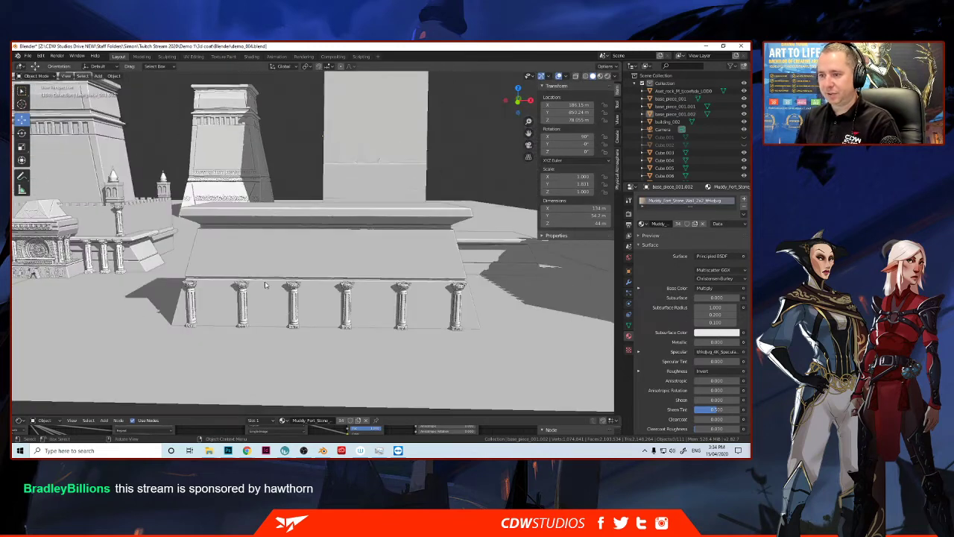
{"action": "scroll", "coordinate": [264, 281], "scroll_direction": "down", "scroll_amount": 4}
{"action": "left_click", "coordinate": [254, 276]}
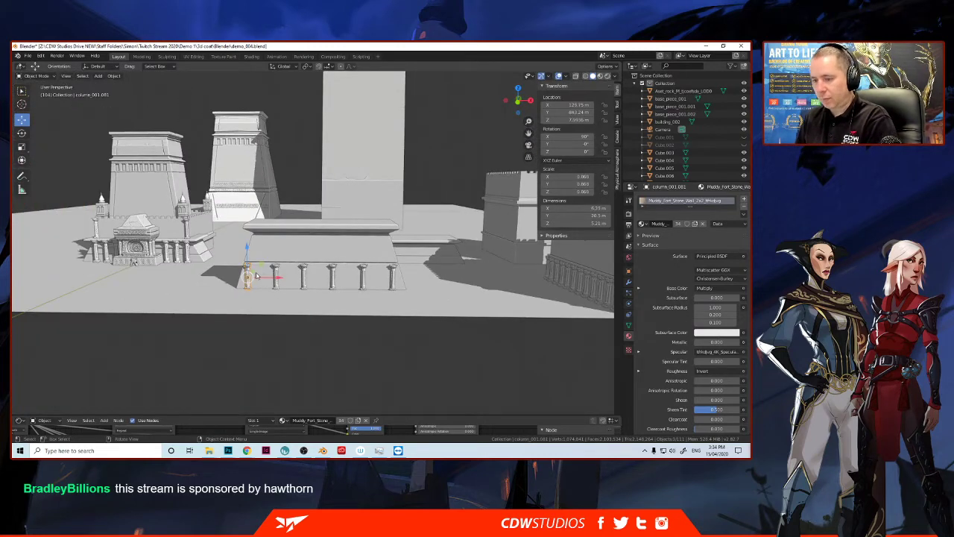
{"action": "left_click", "coordinate": [275, 277], "text": "shift"}
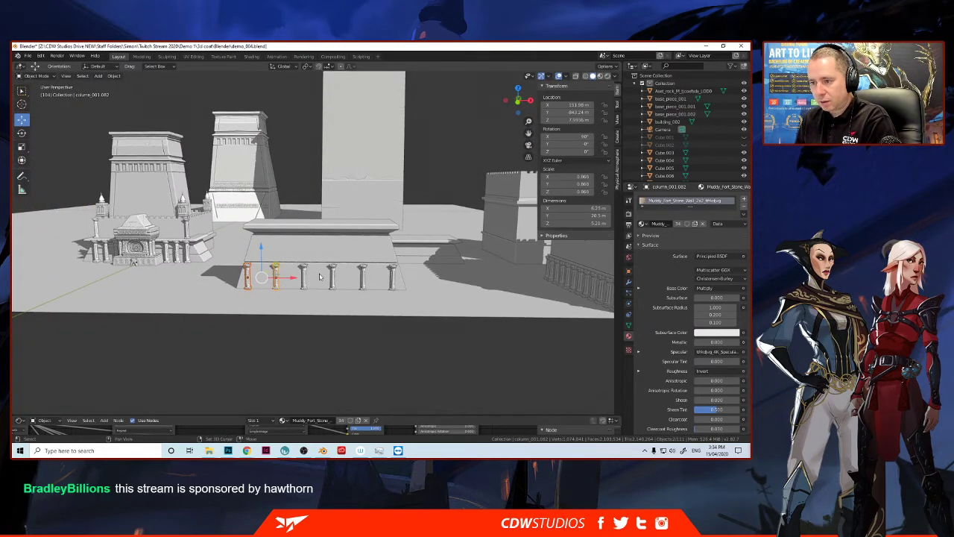
{"action": "left_click", "coordinate": [304, 277], "text": "shift"}
{"action": "left_click", "coordinate": [333, 278], "text": "shift"}
{"action": "left_click", "coordinate": [390, 281], "text": "shift"}
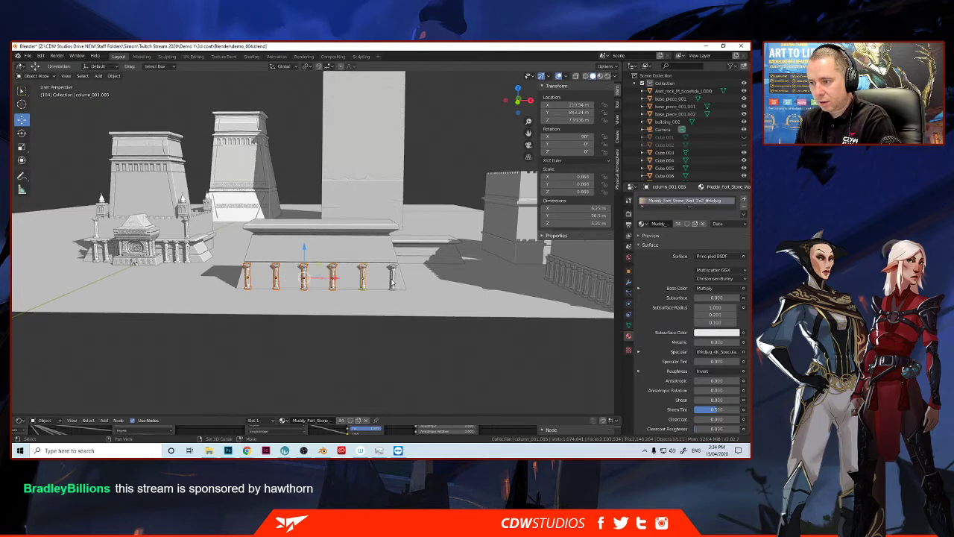
{"action": "left_click", "coordinate": [362, 278], "text": "shift"}
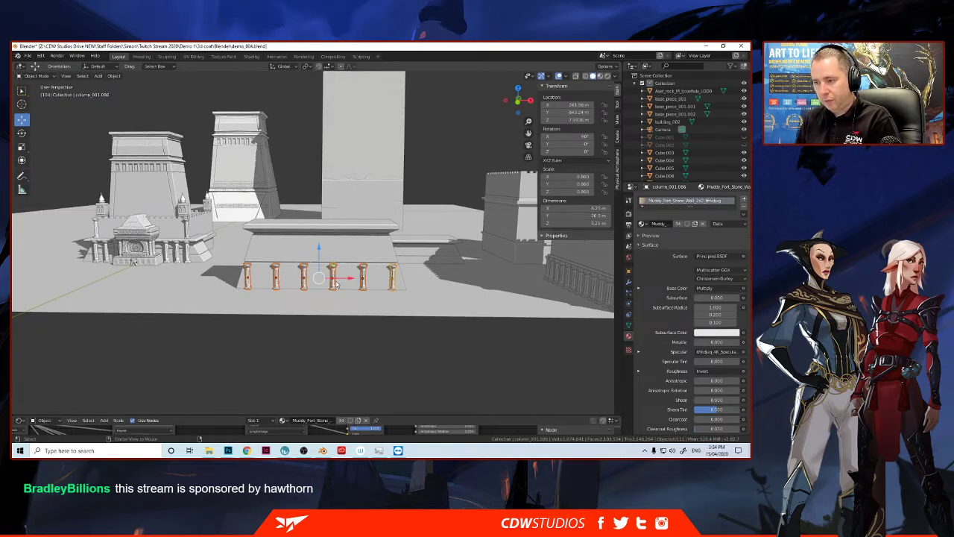
Step: Make linked copies of the six columns and move them onto another building block
{"action": "key", "text": "alt+d"}
{"action": "right_click", "coordinate": [331, 295]}
{"action": "middle_click_drag", "start_coordinate": [330, 295], "coordinate": [287, 302]}
{"action": "left_click_drag", "start_coordinate": [200, 261], "coordinate": [230, 258]}
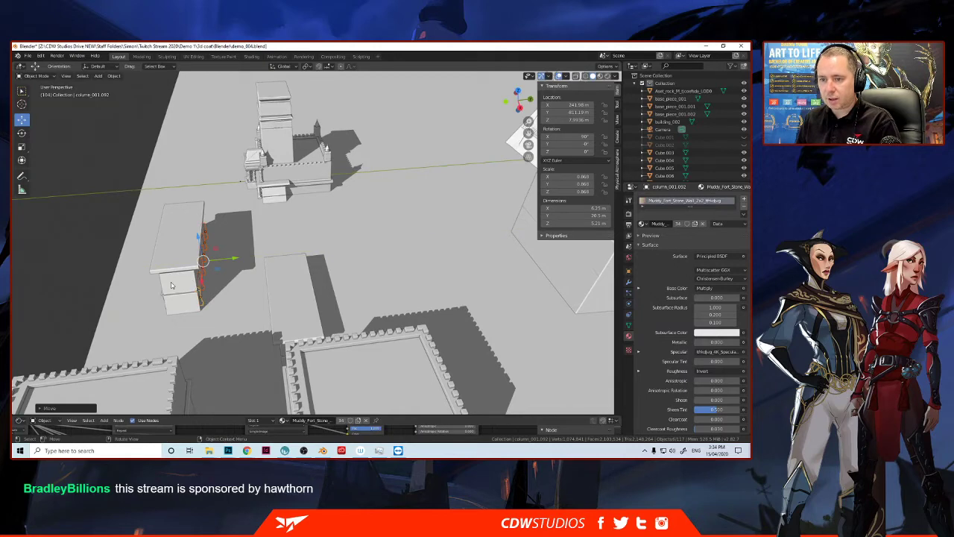
{"action": "middle_click_drag", "start_coordinate": [46, 268], "coordinate": [228, 291]}
{"action": "scroll", "coordinate": [221, 289], "scroll_direction": "down", "scroll_amount": 4}
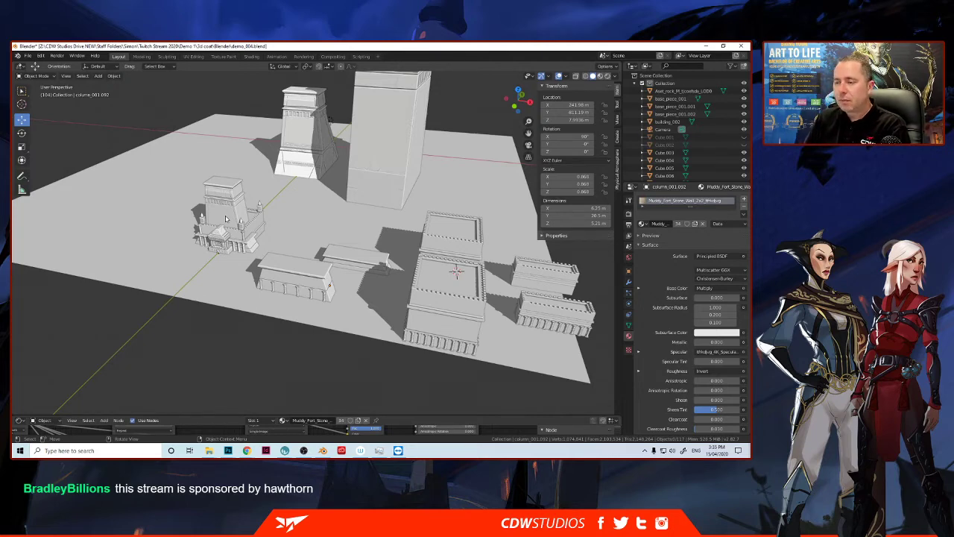
{"action": "mouse_move", "coordinate": [226, 218]}
{"action": "middle_mouse_down"}
{"action": "mouse_move", "coordinate": [204, 219]}
{"action": "mouse_move", "coordinate": [242, 221]}
{"action": "middle_mouse_up"}
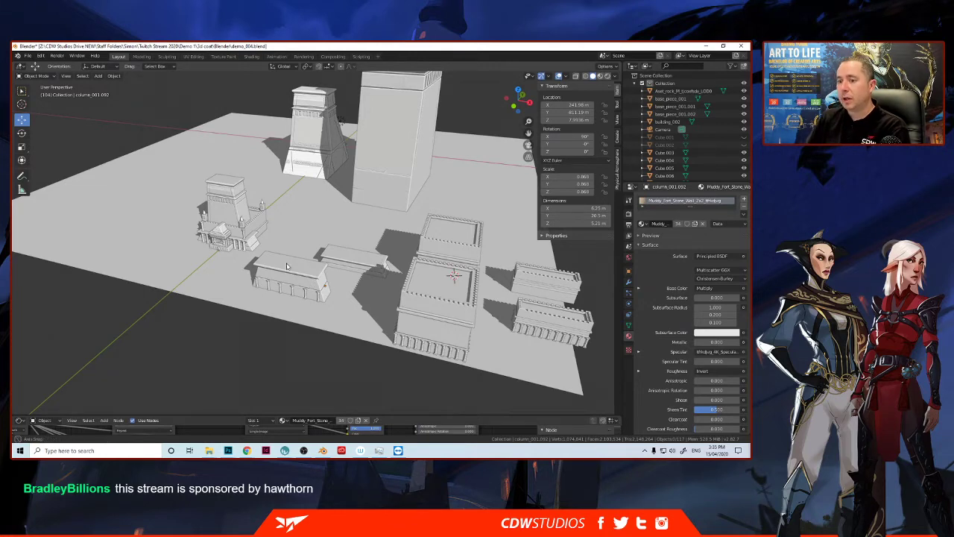
{"action": "middle_click_drag", "start_coordinate": [288, 267], "coordinate": [273, 266]}
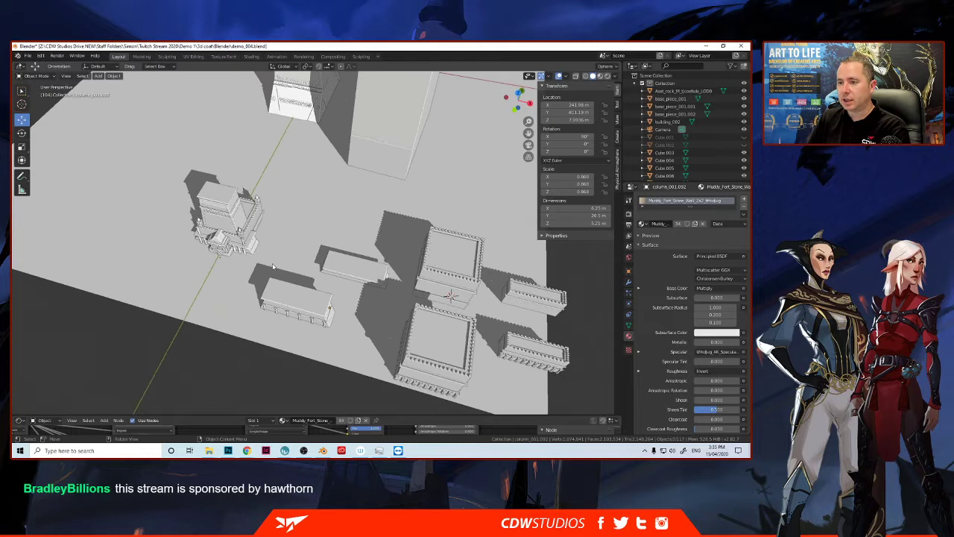
Step: Select the large ground plane and hide it with H
{"action": "left_click", "coordinate": [248, 301]}
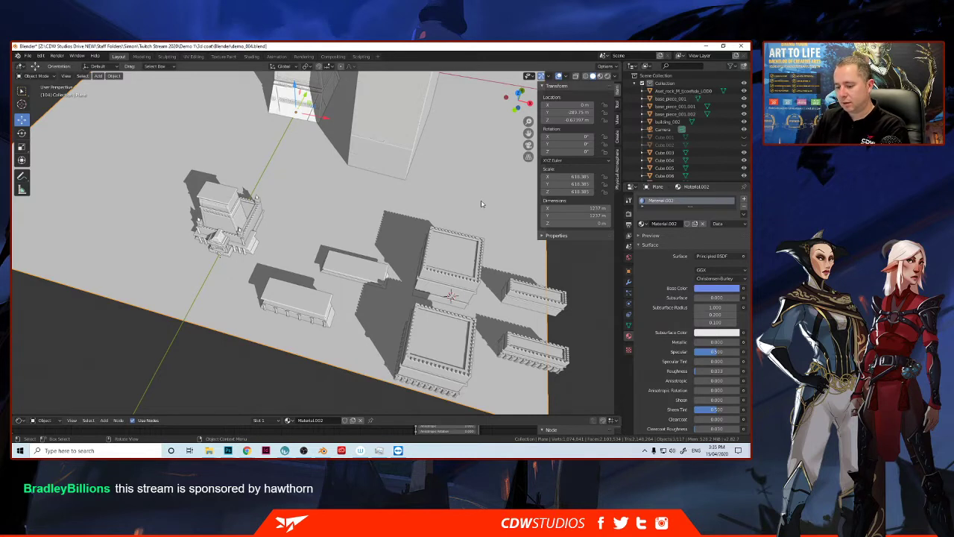
{"action": "key", "text": "g"}
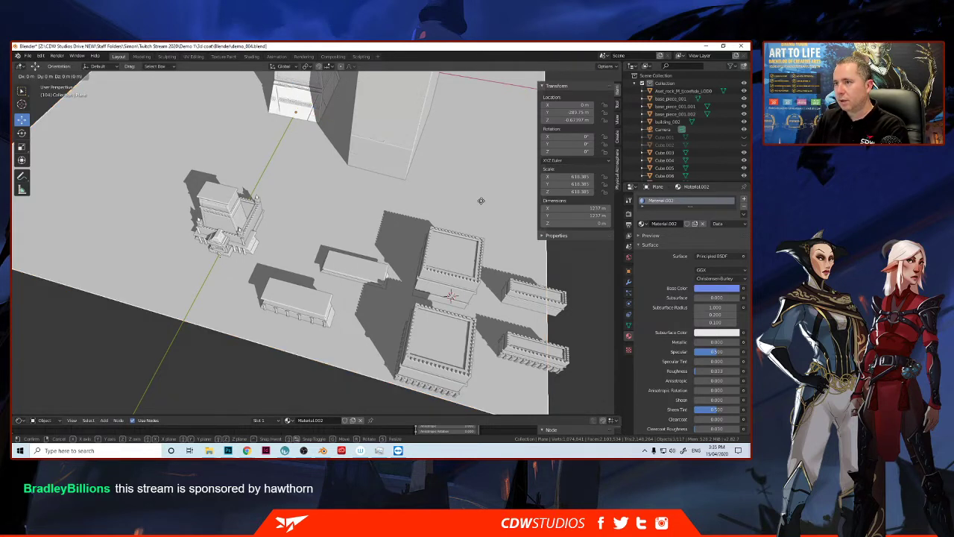
{"action": "right_click", "coordinate": [471, 196]}
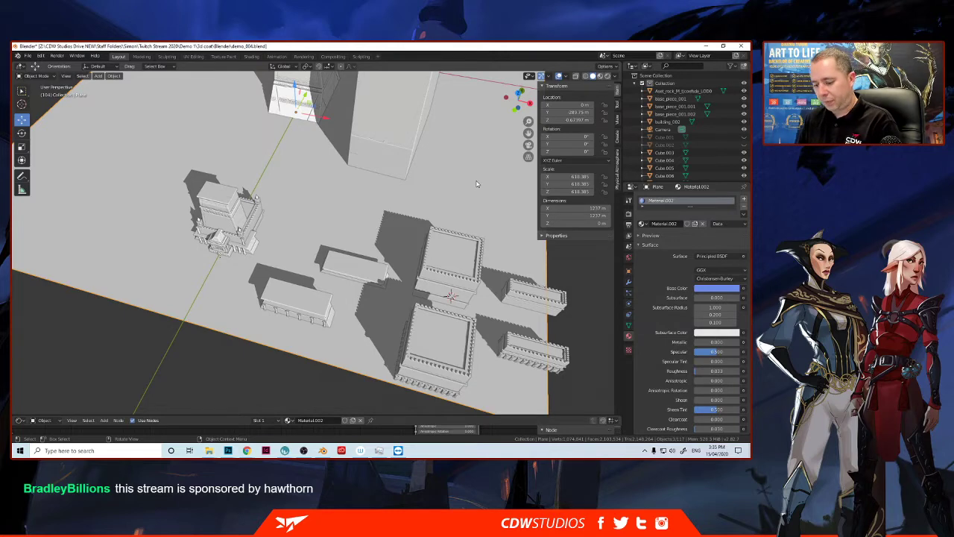
{"action": "key", "text": "h"}
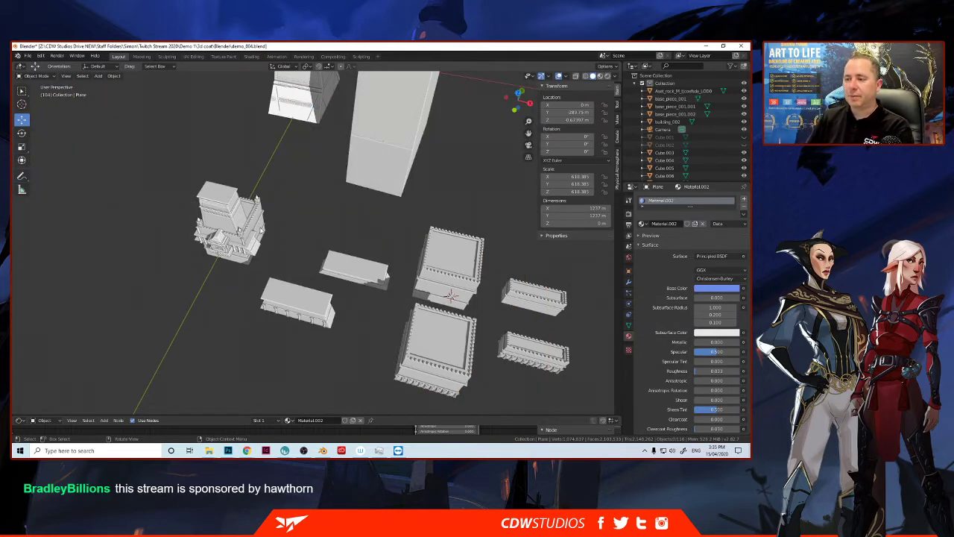
Step: In top orthographic view, box-select all parts of the temple building
{"action": "key", "text": "KP_7"}
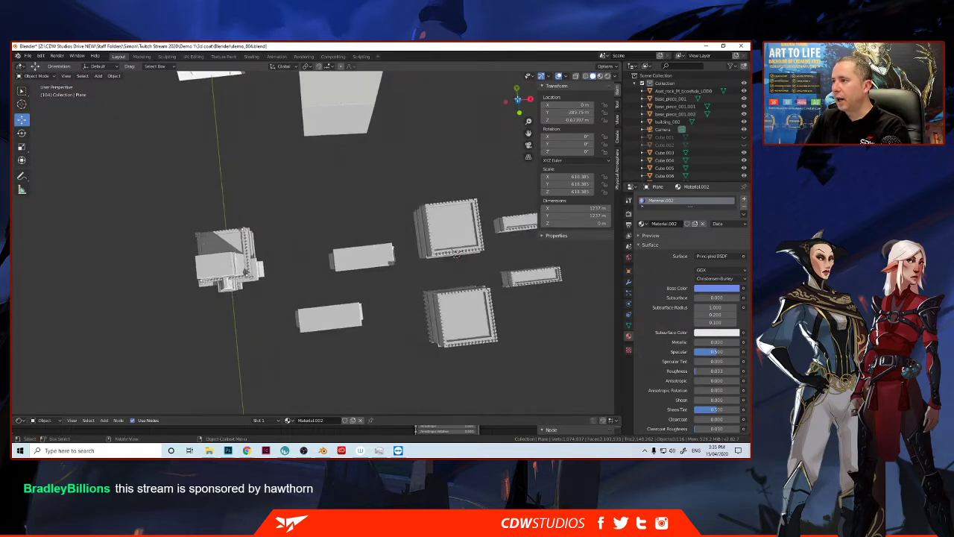
{"action": "left_click_drag", "start_coordinate": [134, 210], "coordinate": [275, 295]}
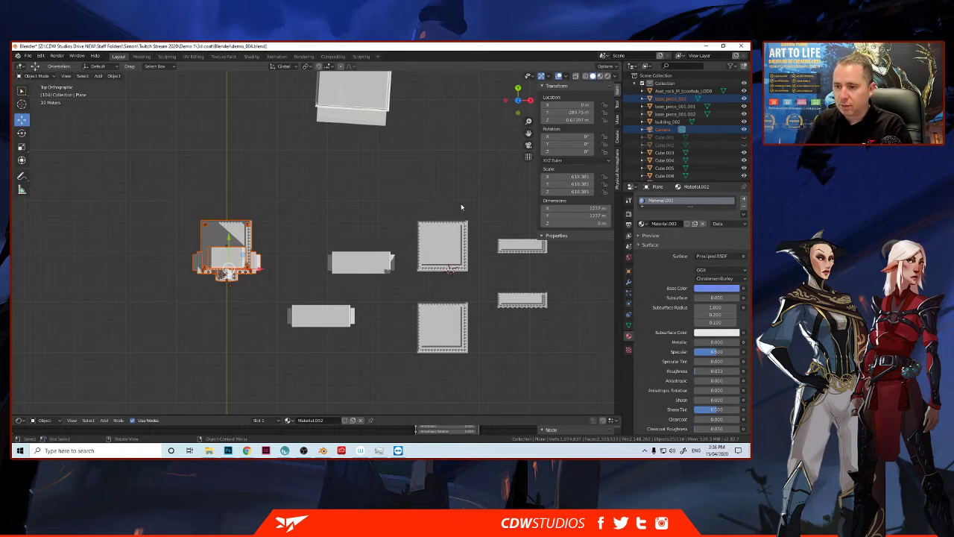
{"action": "middle_click_drag", "start_coordinate": [281, 209], "coordinate": [263, 220]}
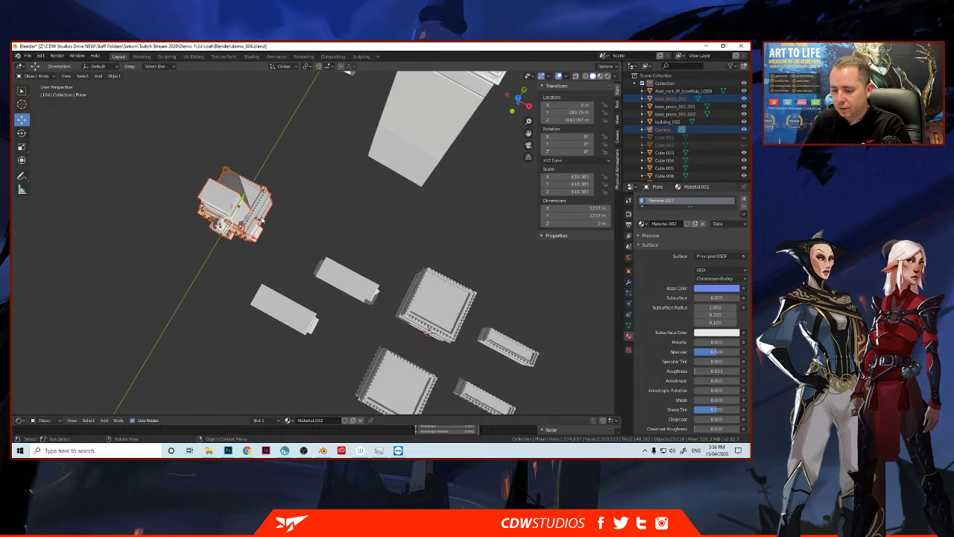
Step: Join all the temple building's parts into one object
{"action": "left_click", "coordinate": [162, 194]}
{"action": "left_click", "coordinate": [222, 214]}
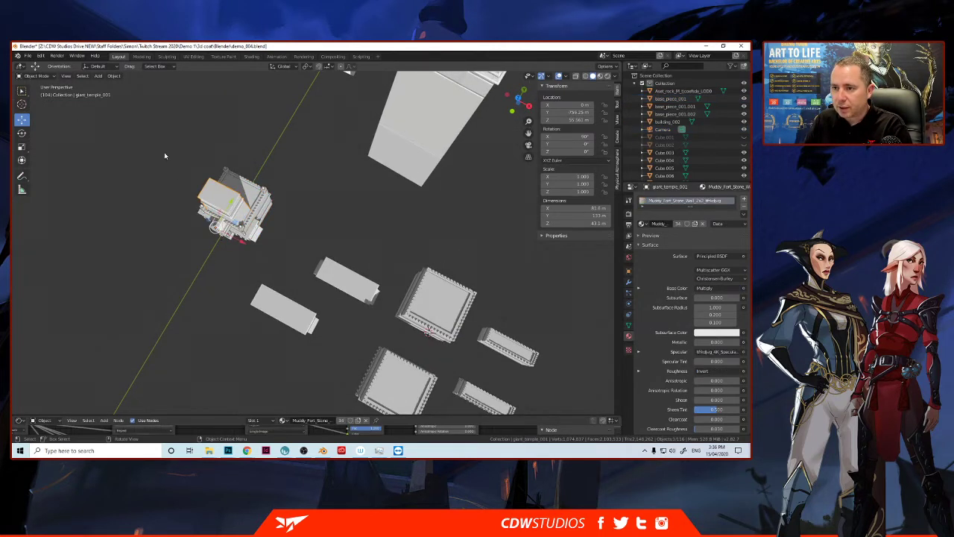
{"action": "left_click_drag", "start_coordinate": [166, 156], "coordinate": [283, 259]}
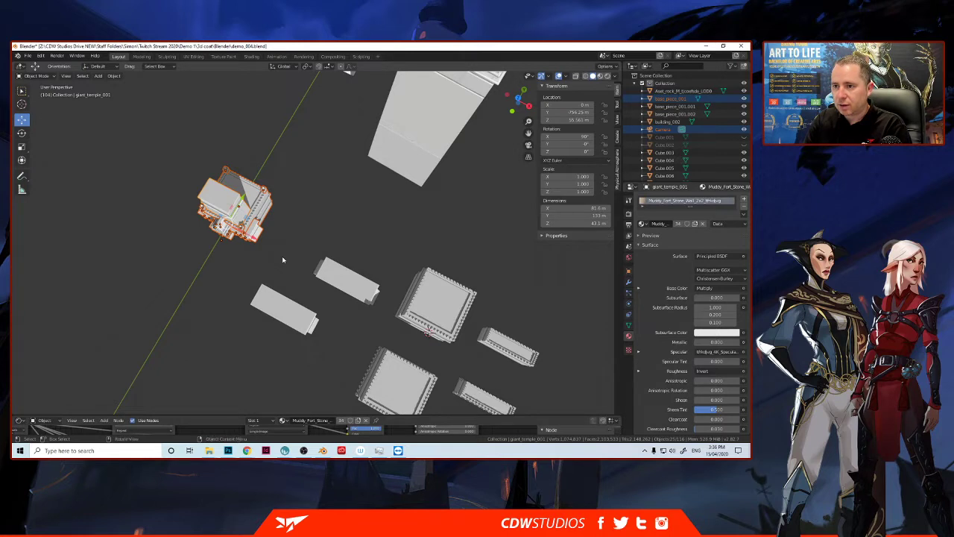
{"action": "key", "text": "ctrl+j"}
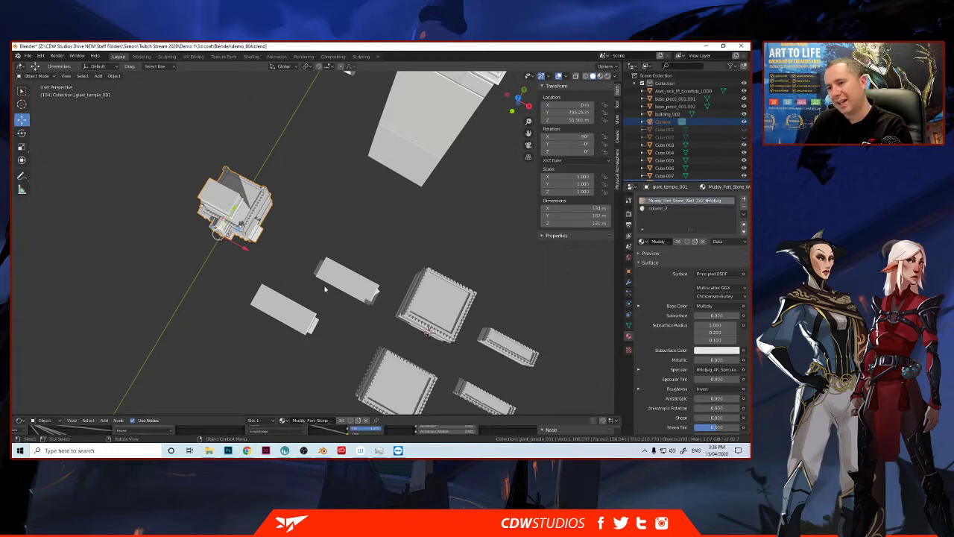
Step: In top view, try joining the lower-left block's parts, then select only base_piece_001.002
{"action": "scroll", "coordinate": [324, 289], "scroll_direction": "down", "scroll_amount": 1}
{"action": "scroll", "coordinate": [324, 289], "scroll_direction": "up", "scroll_amount": 2}
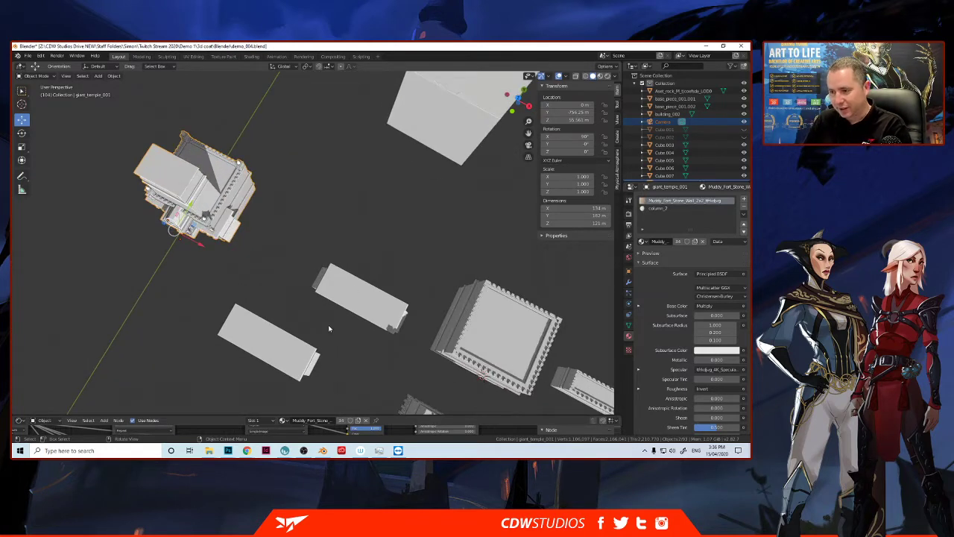
{"action": "middle_click_drag", "start_coordinate": [328, 327], "coordinate": [352, 289]}
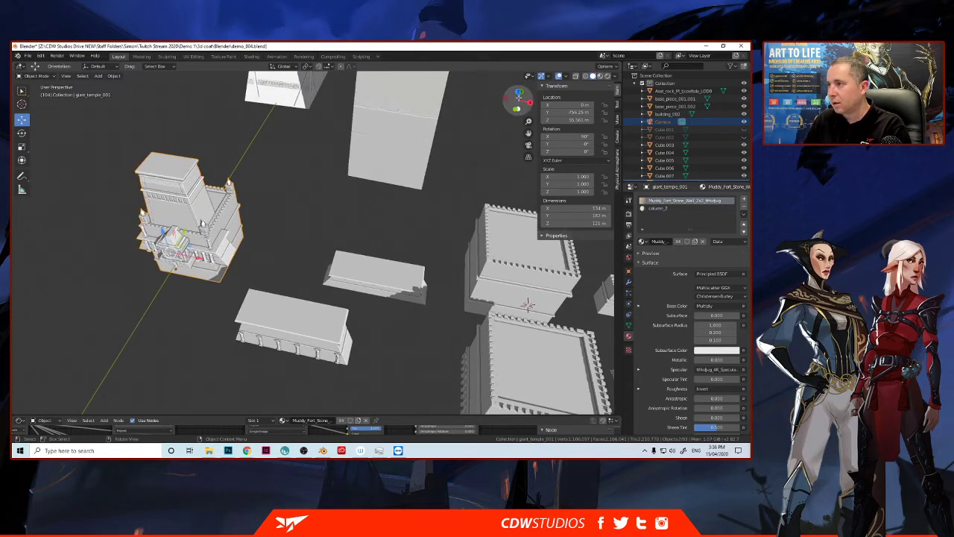
{"action": "left_click", "coordinate": [520, 92]}
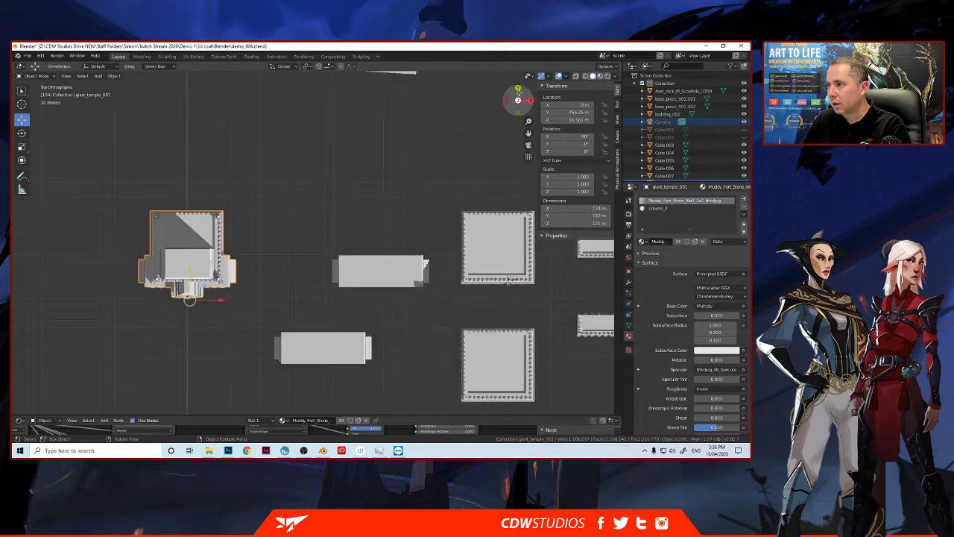
{"action": "left_click_drag", "start_coordinate": [296, 352], "coordinate": [395, 387]}
{"action": "left_click_drag", "start_coordinate": [296, 367], "coordinate": [402, 393]}
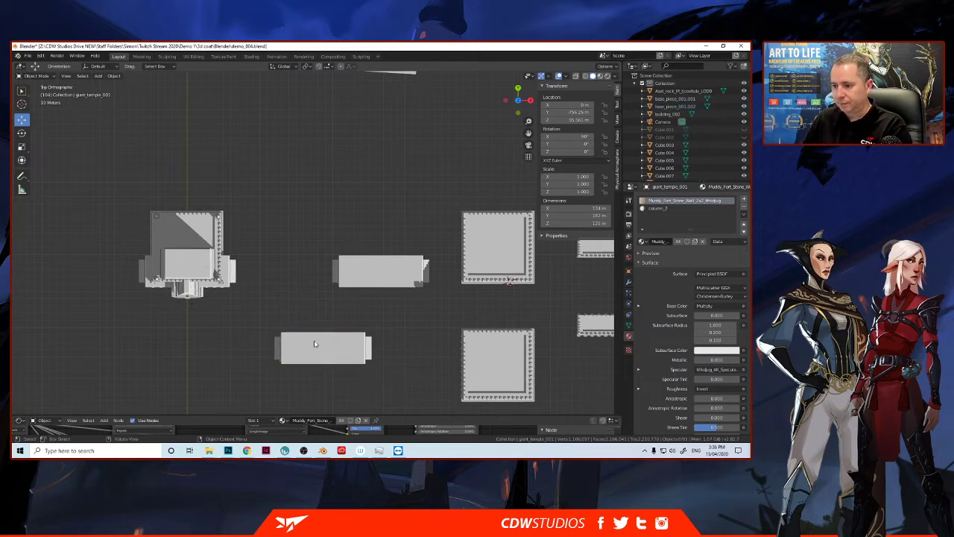
{"action": "left_click_drag", "start_coordinate": [312, 340], "coordinate": [257, 328]}
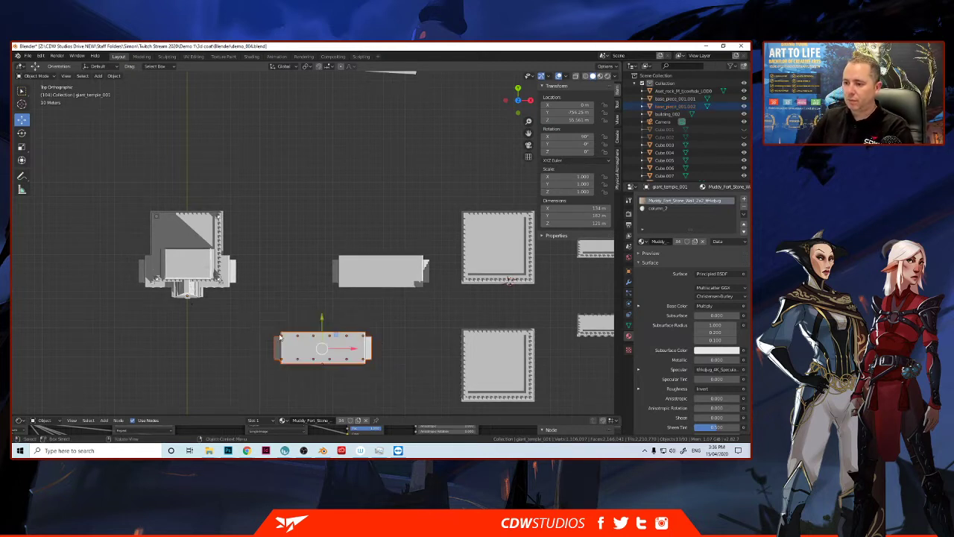
{"action": "key", "text": "ctrl+j"}
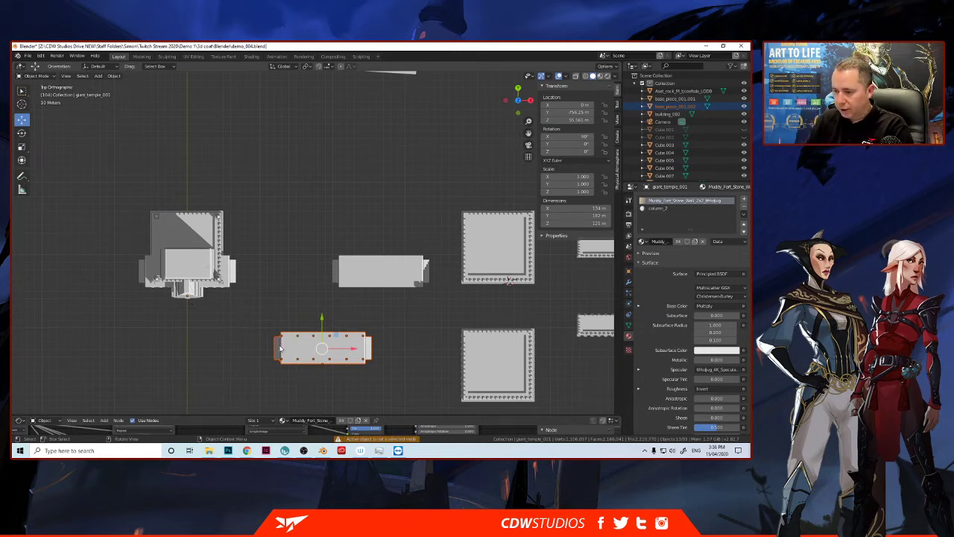
{"action": "key", "text": "alt+a"}
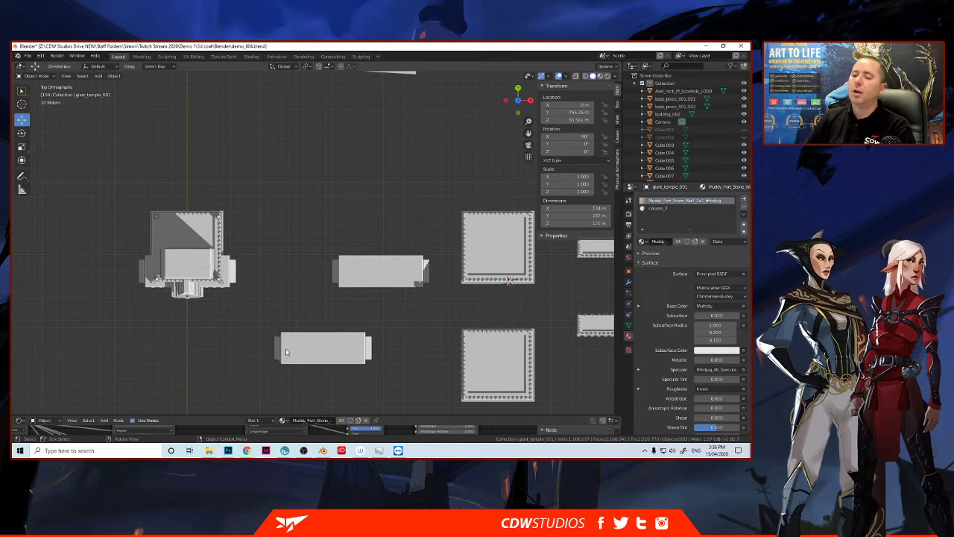
{"action": "left_click", "coordinate": [285, 348]}
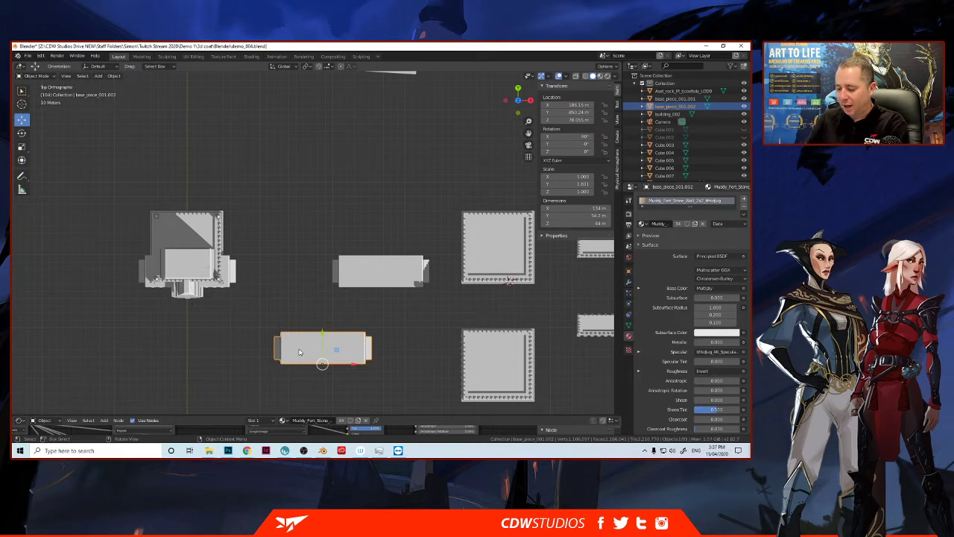
Step: Inspect the lower base piece, then join the lower square block Cube.006's parts into one object
{"action": "left_click_drag", "start_coordinate": [256, 323], "coordinate": [398, 381]}
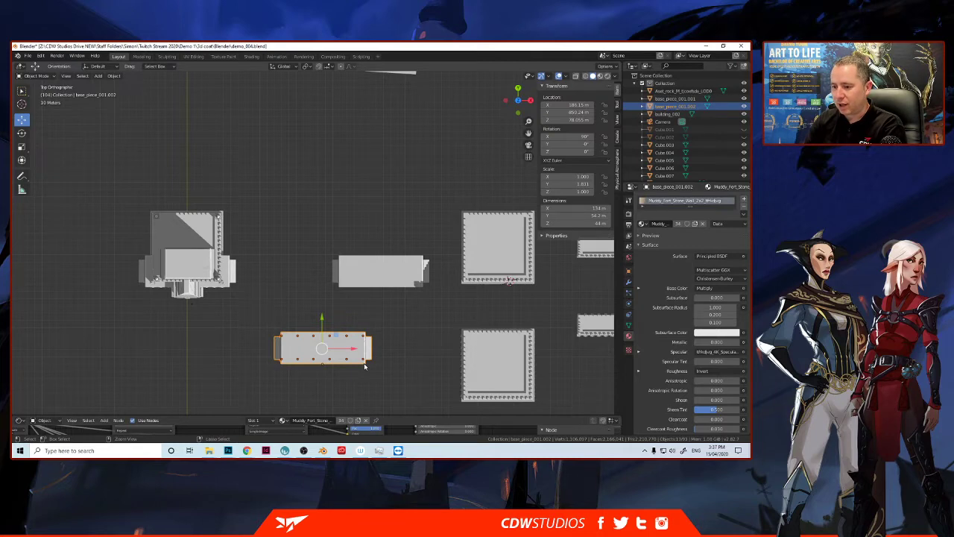
{"action": "left_click", "coordinate": [364, 366]}
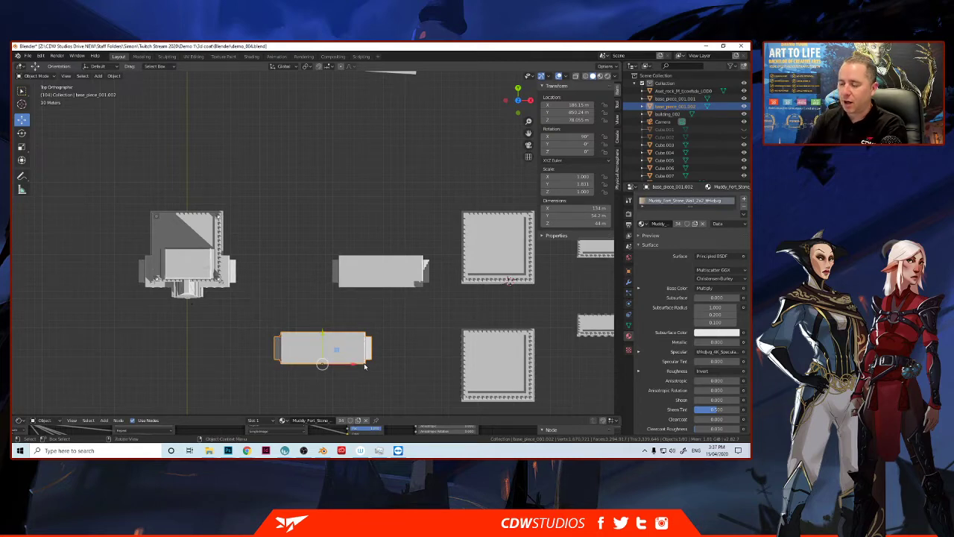
{"action": "middle_click_drag", "start_coordinate": [401, 303], "coordinate": [378, 316]}
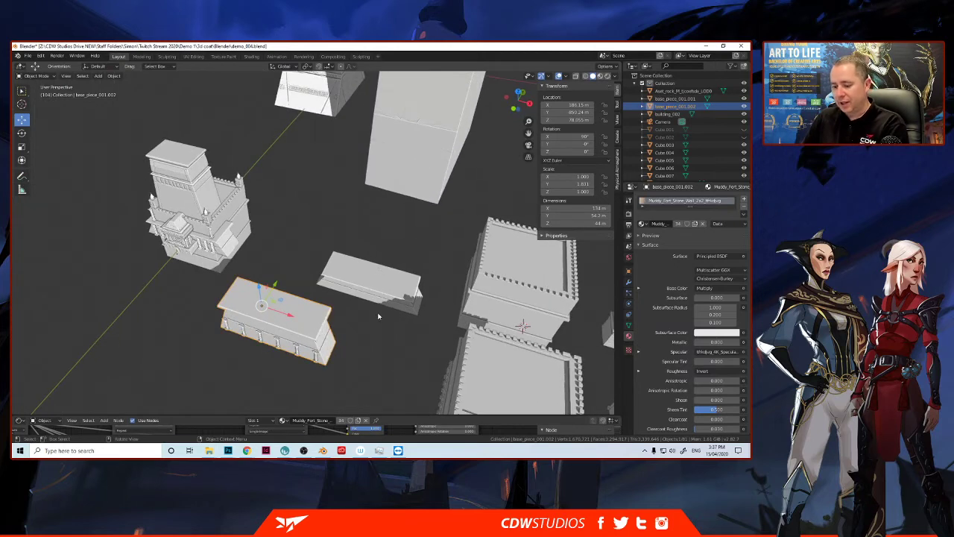
{"action": "middle_click_drag", "start_coordinate": [408, 351], "coordinate": [355, 271]}
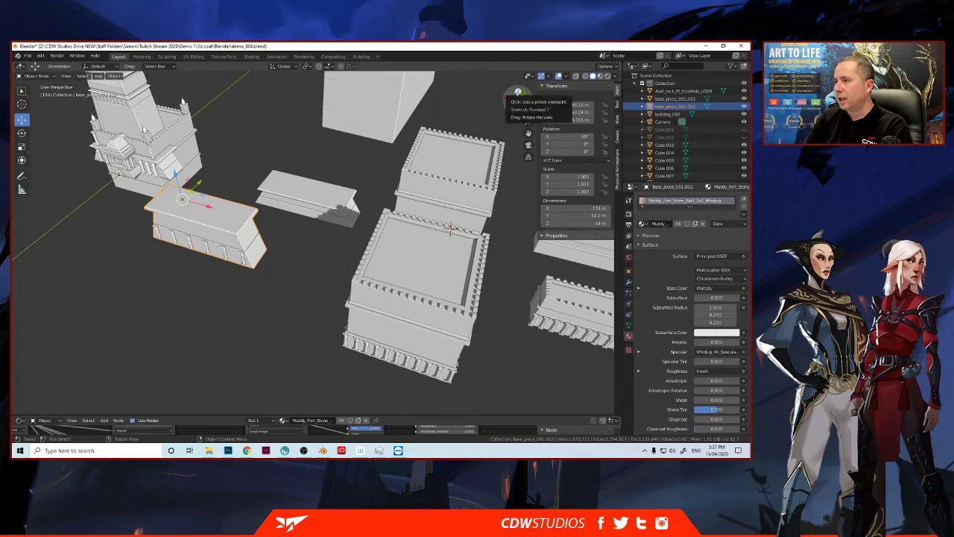
{"action": "left_click", "coordinate": [518, 91]}
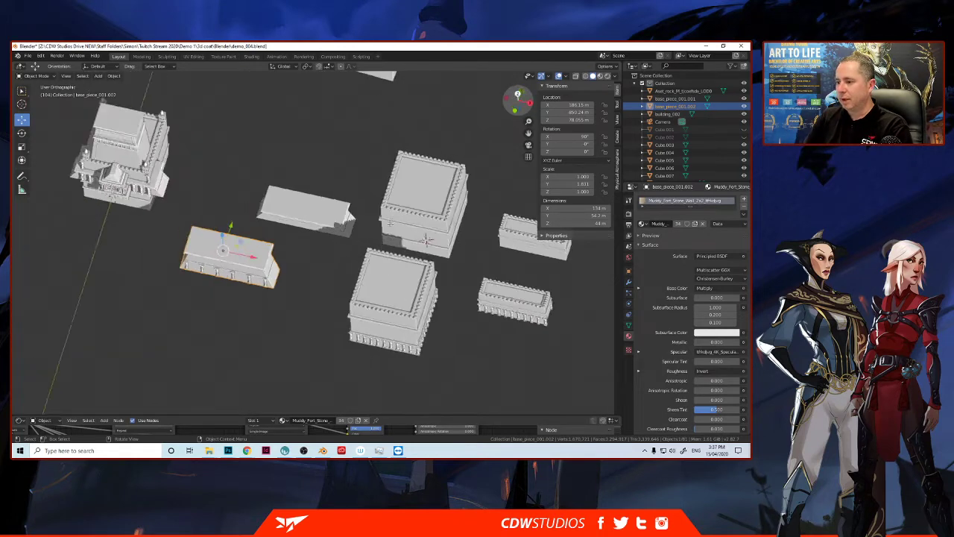
{"action": "left_click", "coordinate": [388, 329]}
{"action": "left_click_drag", "start_coordinate": [360, 281], "coordinate": [477, 388]}
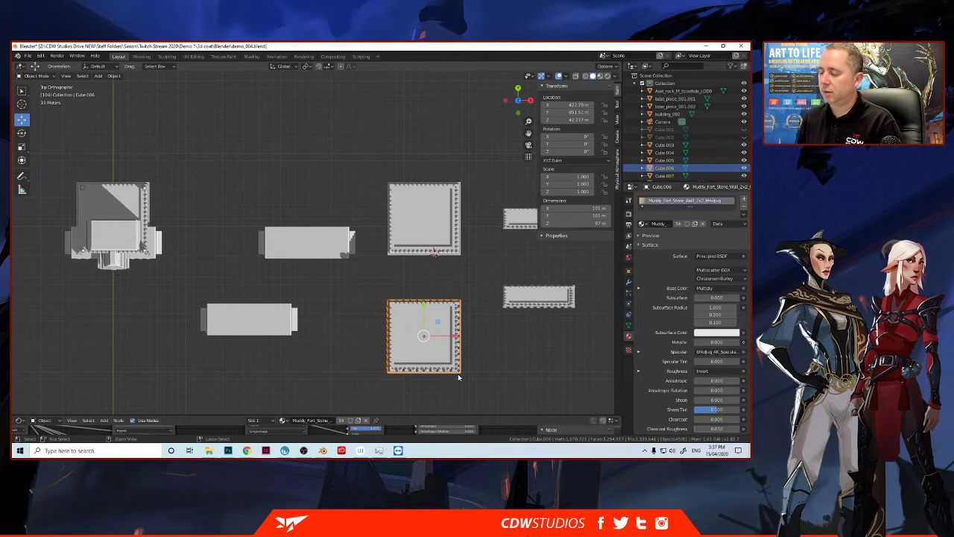
{"action": "key", "text": "ctrl+j"}
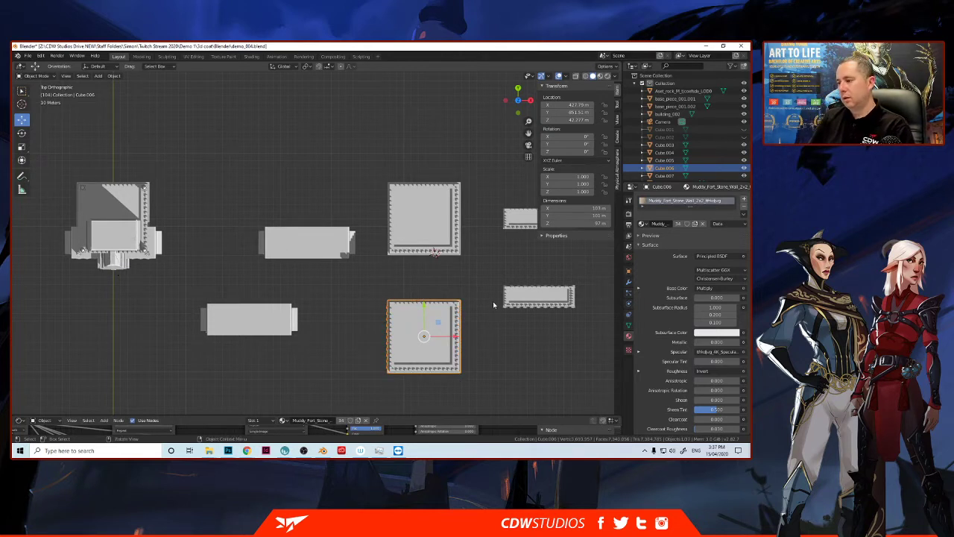
Step: Select the right-hand wall piece Cube.007 and orbit out to a perspective view of all pieces
{"action": "left_click", "coordinate": [525, 294]}
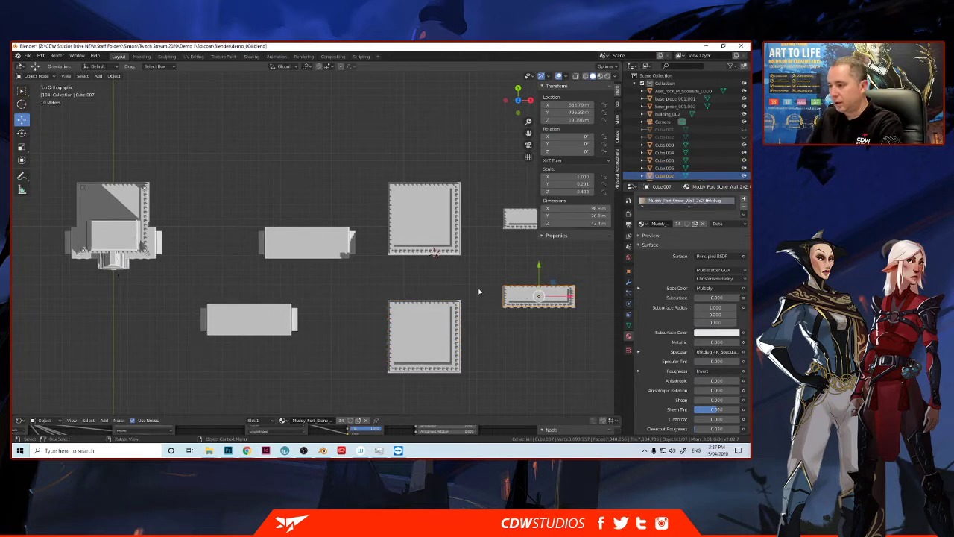
{"action": "left_click_drag", "start_coordinate": [486, 271], "coordinate": [597, 332]}
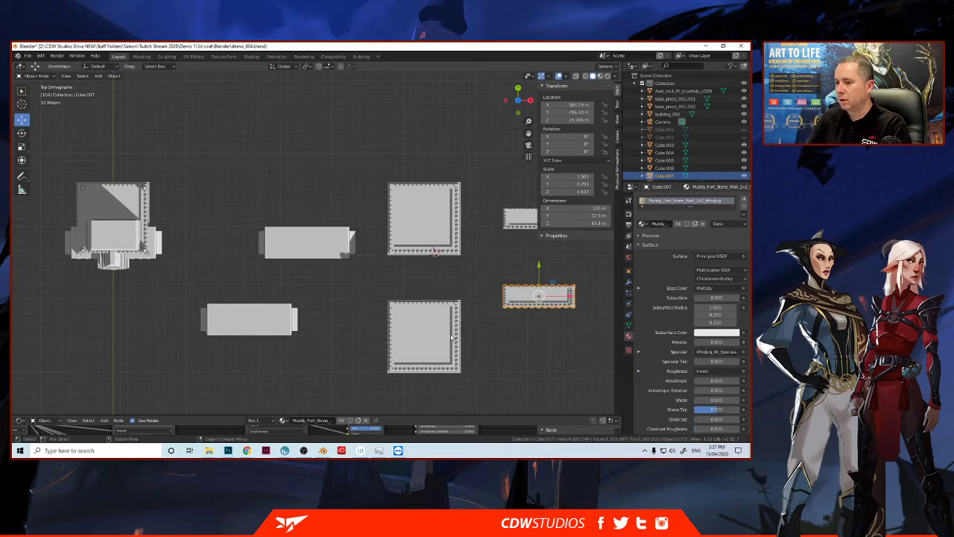
{"action": "middle_click_drag", "start_coordinate": [451, 336], "coordinate": [389, 278]}
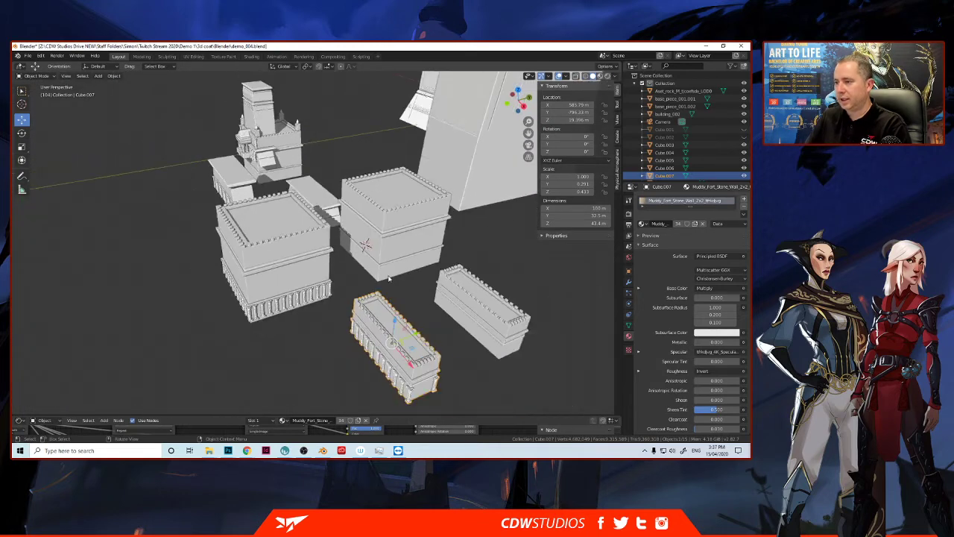
{"action": "scroll", "coordinate": [339, 210], "scroll_direction": "down", "scroll_amount": 5}
{"action": "middle_click_drag", "start_coordinate": [340, 210], "coordinate": [307, 260]}
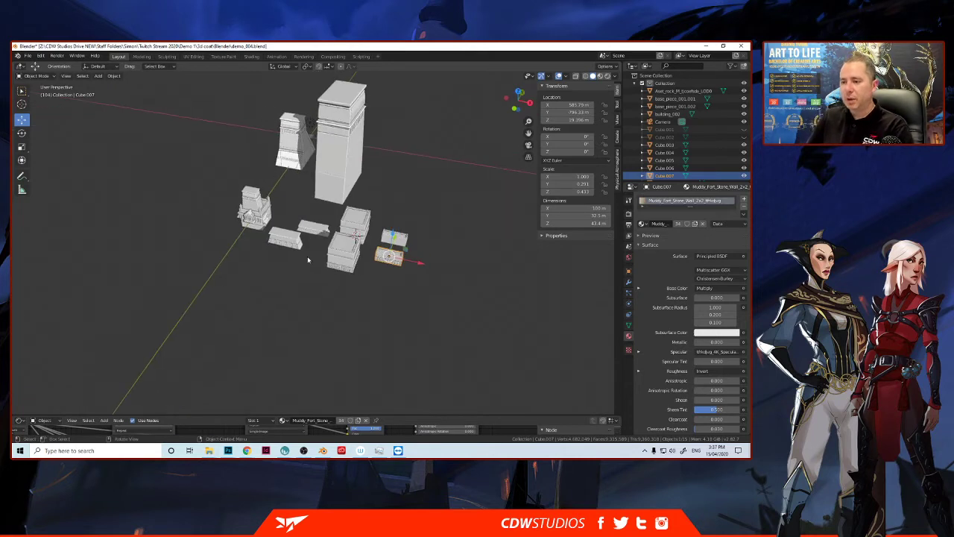
Step: Select giant_temple_001 and level the view over the kit pieces
{"action": "left_click", "coordinate": [257, 207]}
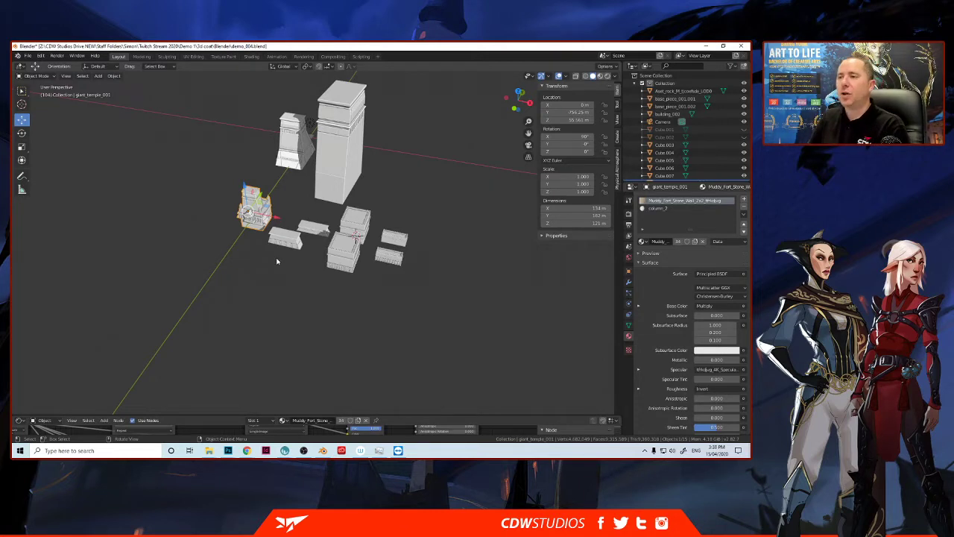
{"action": "scroll", "coordinate": [276, 256], "scroll_direction": "up", "scroll_amount": 1}
{"action": "scroll", "coordinate": [276, 256], "scroll_direction": "down", "scroll_amount": 3}
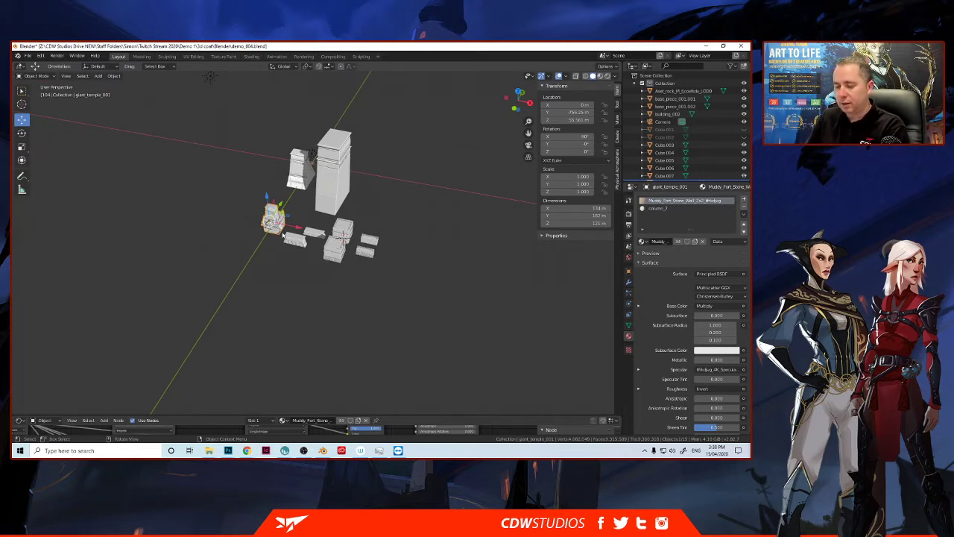
{"action": "middle_click_drag", "start_coordinate": [275, 236], "coordinate": [300, 261]}
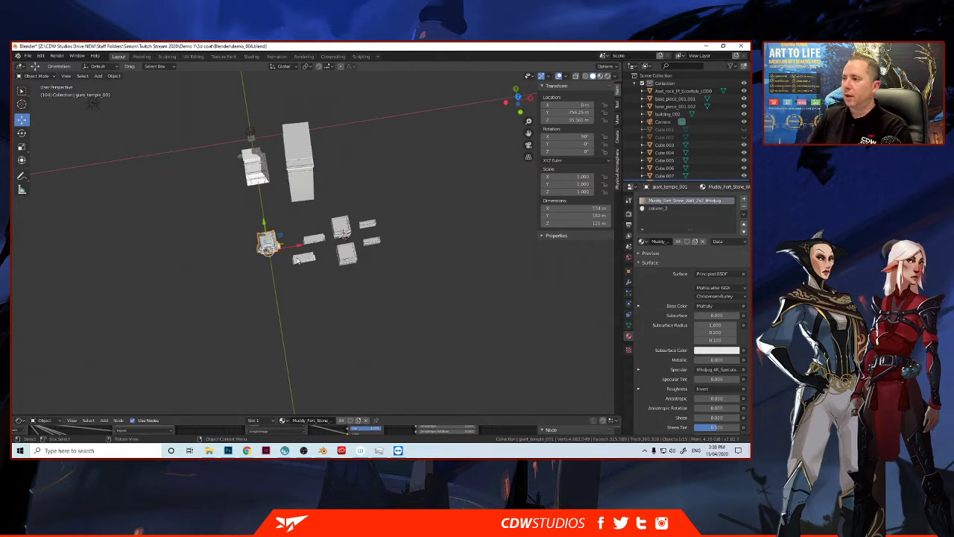
{"action": "scroll", "coordinate": [297, 259], "scroll_direction": "down", "scroll_amount": 2}
{"action": "scroll", "coordinate": [297, 258], "scroll_direction": "down", "scroll_amount": 6}
{"action": "scroll", "coordinate": [297, 258], "scroll_direction": "up", "scroll_amount": 9}
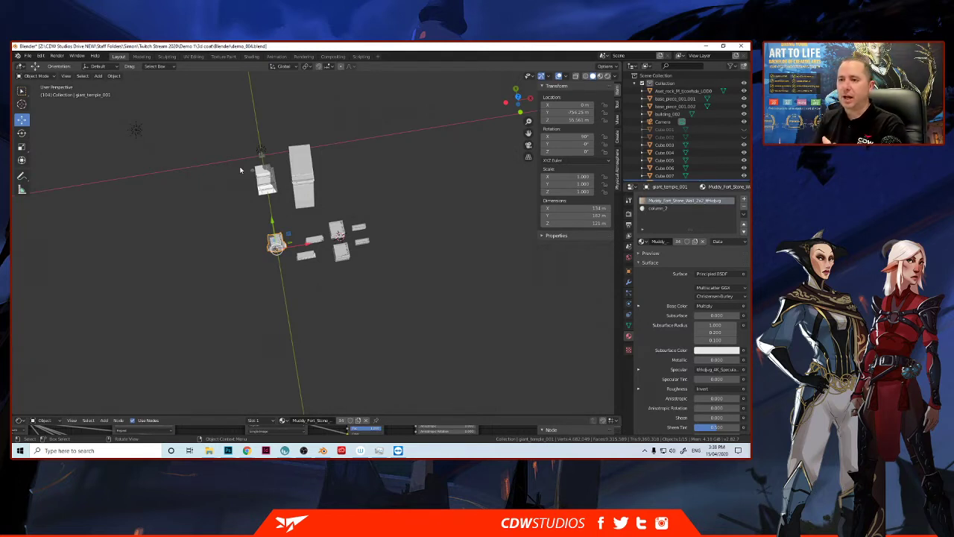
{"action": "middle_click_drag", "start_coordinate": [267, 215], "coordinate": [286, 204]}
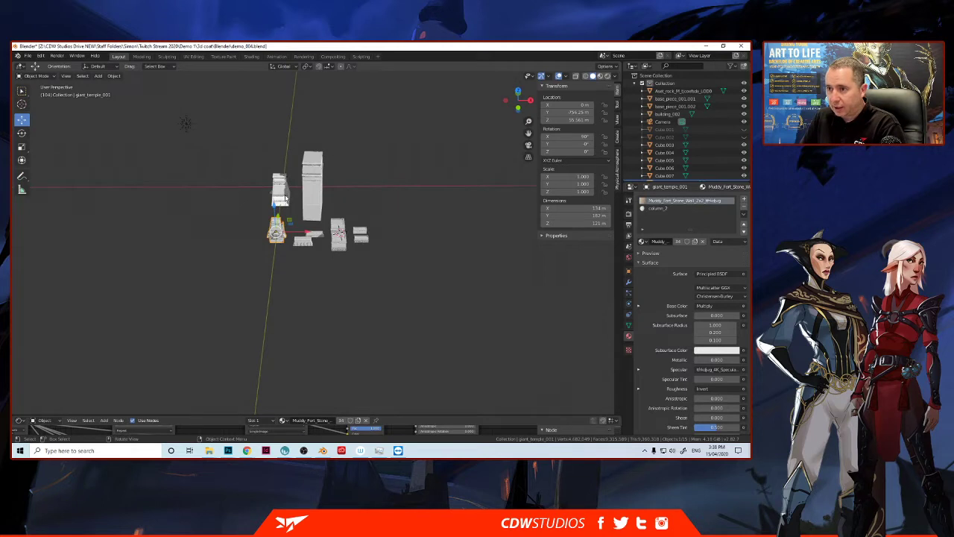
Step: Add building_002, the tall block, both base pieces, Cube.006, Cube.003, Cube.004 and Cube.007 to the selection
{"action": "left_click", "coordinate": [285, 199]}
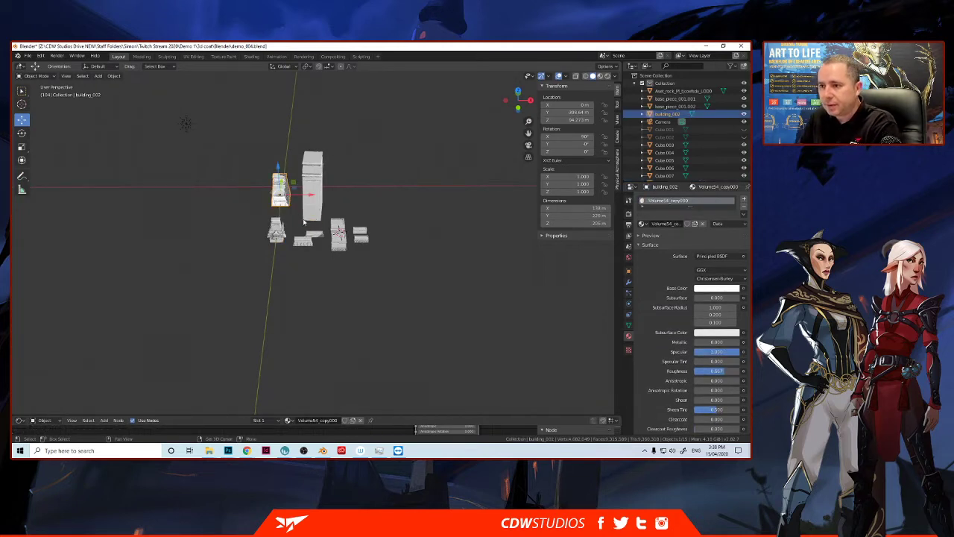
{"action": "left_click", "coordinate": [321, 208]}
{"action": "left_click", "coordinate": [311, 241], "text": "shift"}
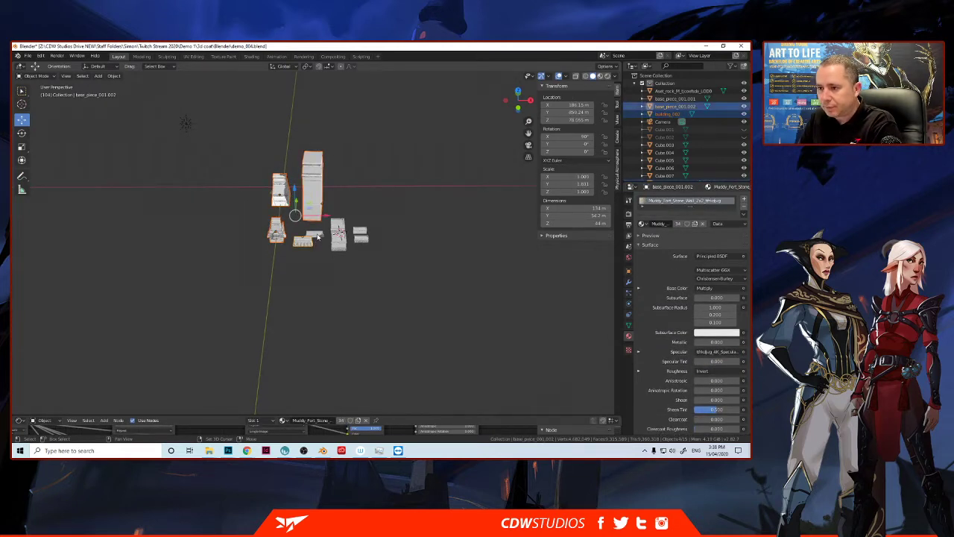
{"action": "left_click", "coordinate": [316, 234], "text": "shift"}
{"action": "left_click", "coordinate": [339, 244], "text": "shift"}
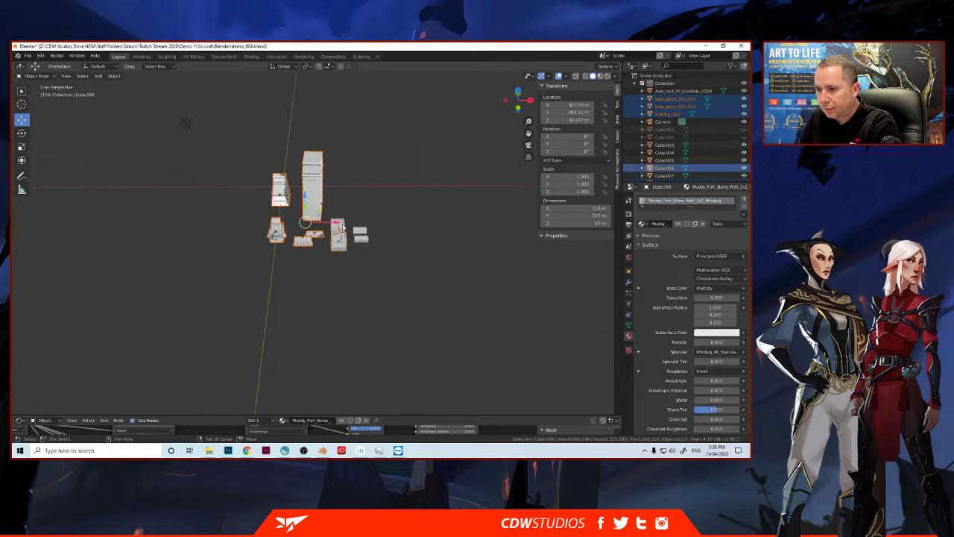
{"action": "left_click", "coordinate": [340, 227], "text": "shift"}
{"action": "left_click", "coordinate": [361, 233], "text": "shift"}
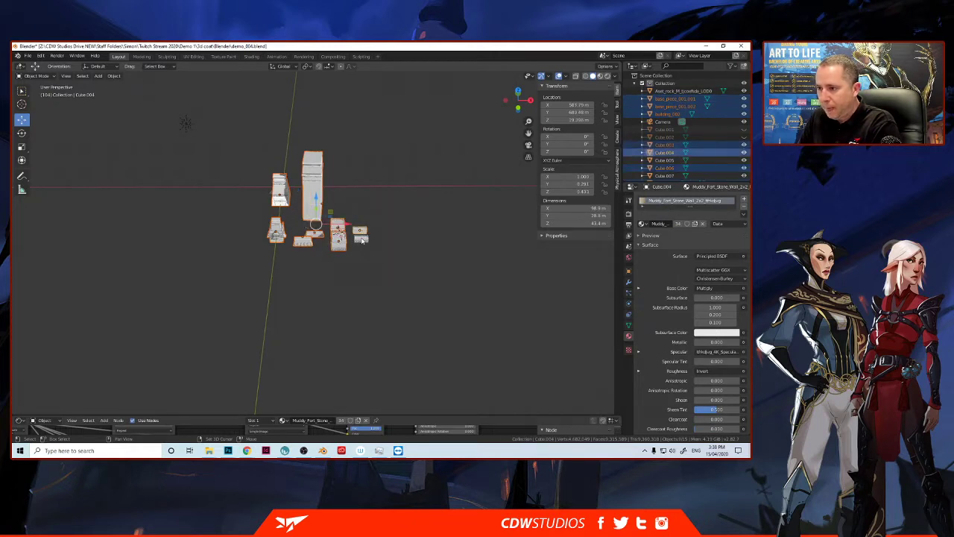
{"action": "left_click", "coordinate": [286, 237], "text": "shift"}
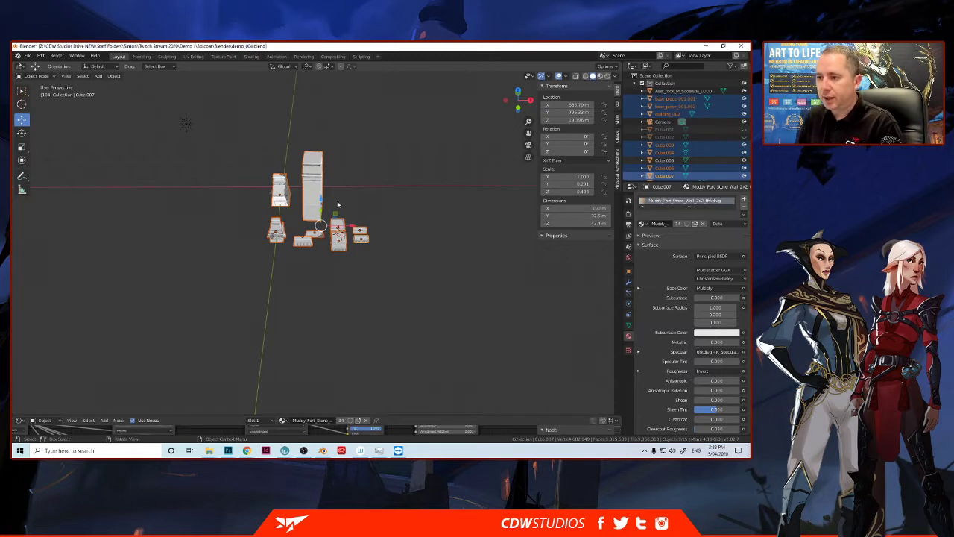
Step: Use Move to Collection > New Collection to create 'city' holding the selected pieces
{"action": "right_click", "coordinate": [301, 191]}
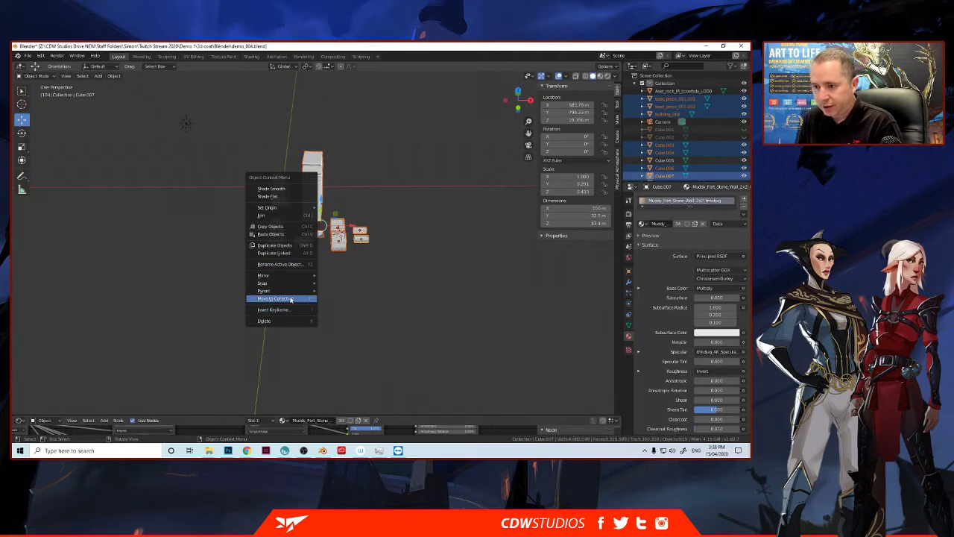
{"action": "left_click", "coordinate": [287, 299]}
{"action": "key", "text": "Escape"}
{"action": "right_click", "coordinate": [311, 200]}
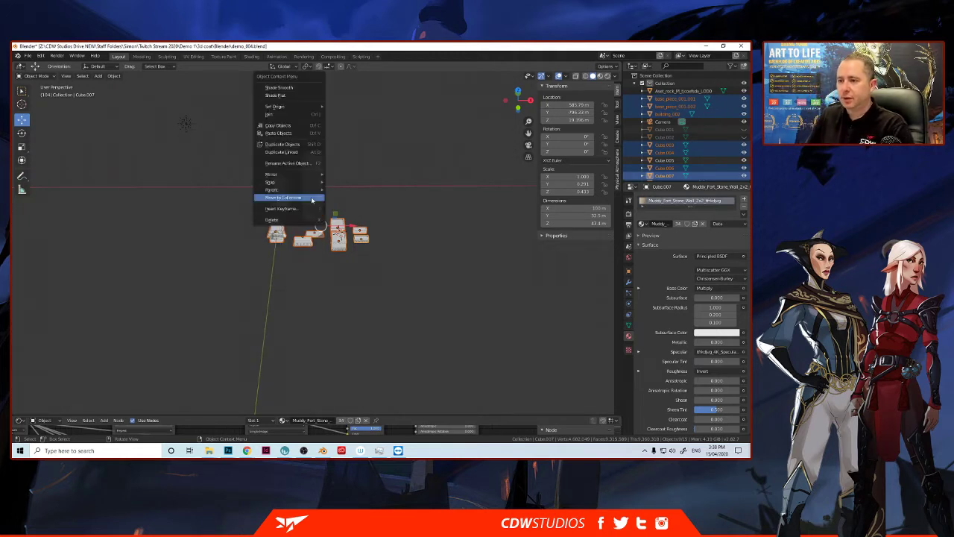
{"action": "left_click", "coordinate": [311, 199]}
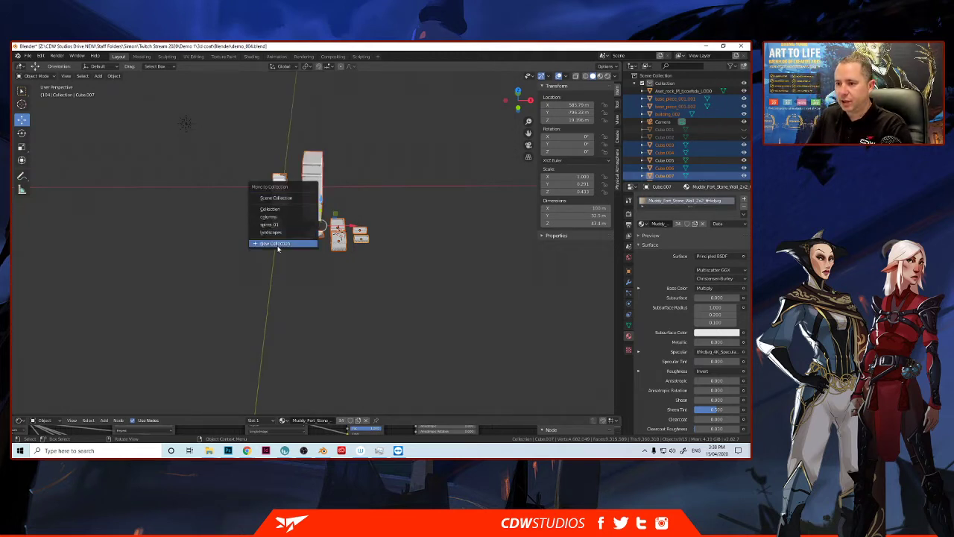
{"action": "left_click", "coordinate": [317, 243]}
{"action": "type", "text": "city"}
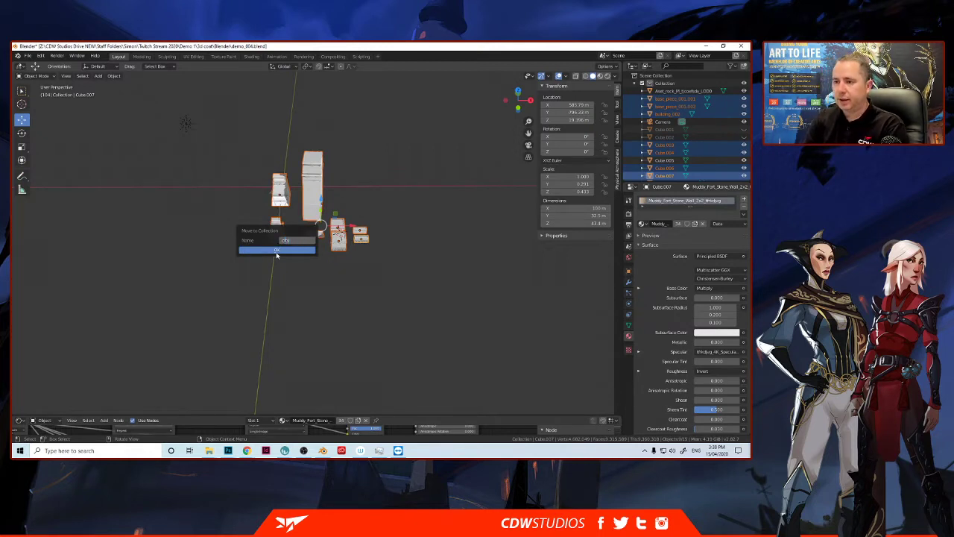
{"action": "key", "text": "Return"}
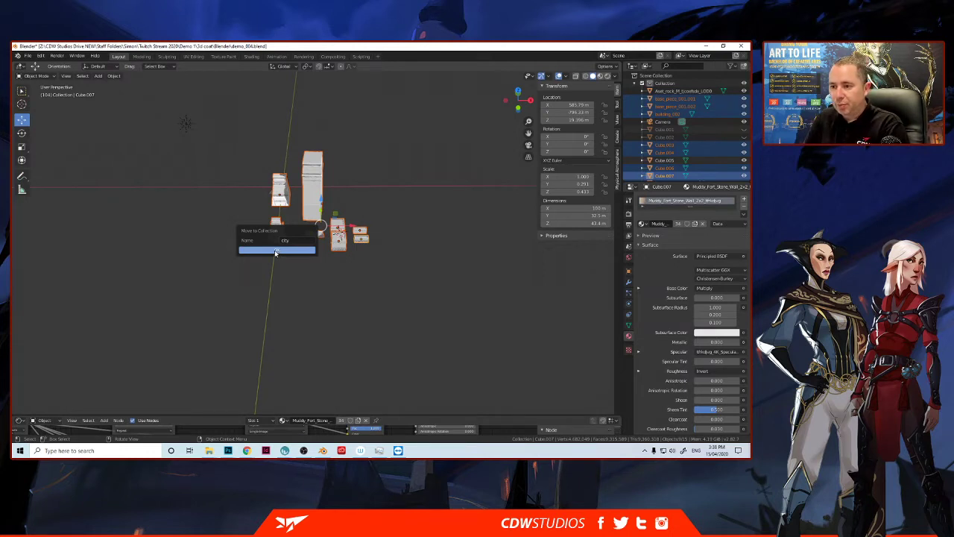
{"action": "key", "text": "Return"}
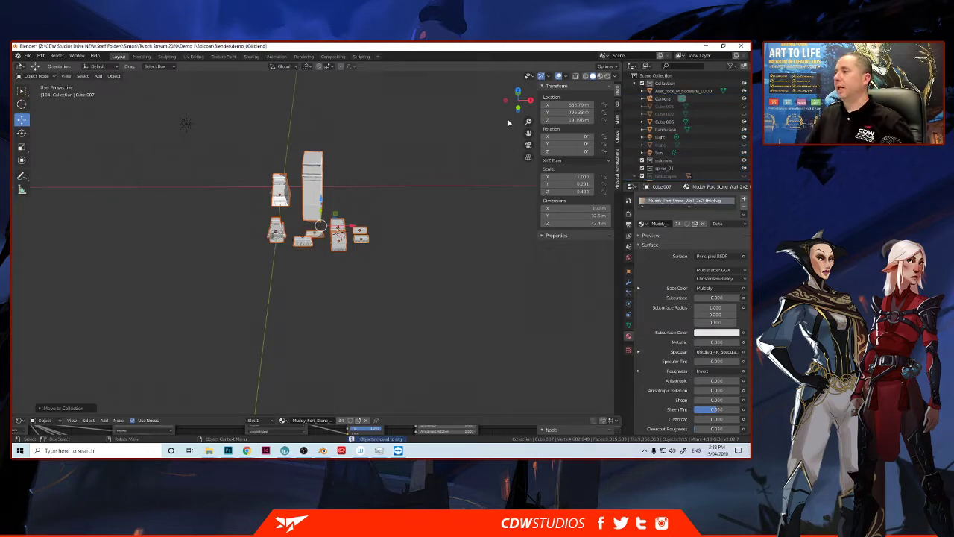
Step: Orbit to a new angle and duplicate the selected city kit pieces
{"action": "scroll", "coordinate": [655, 142], "scroll_direction": "down", "scroll_amount": 4}
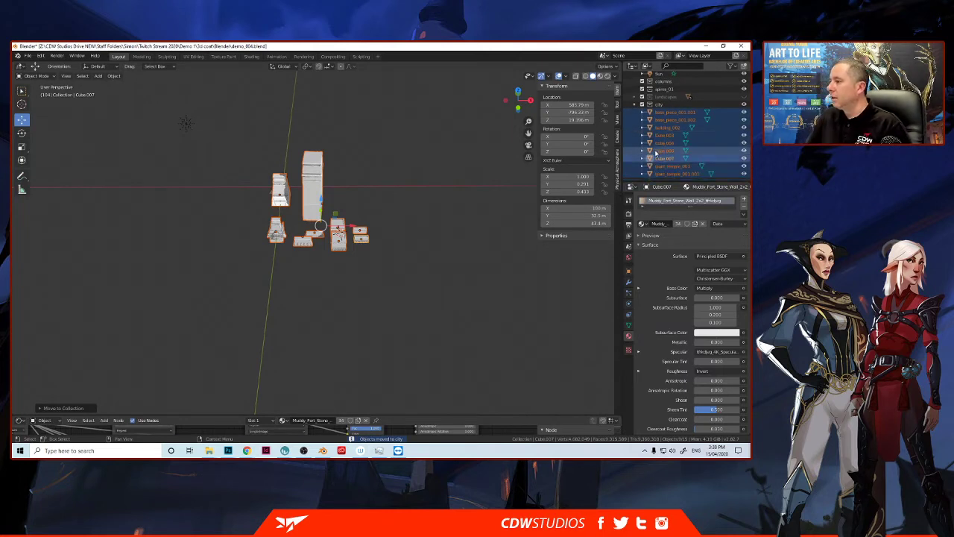
{"action": "scroll", "coordinate": [656, 153], "scroll_direction": "up", "scroll_amount": 2}
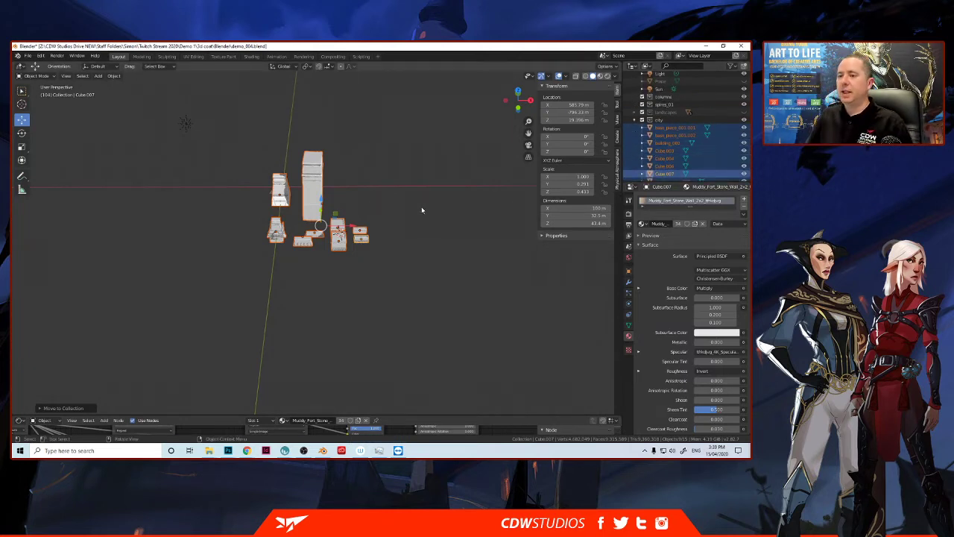
{"action": "middle_click_drag", "start_coordinate": [349, 183], "coordinate": [349, 205]}
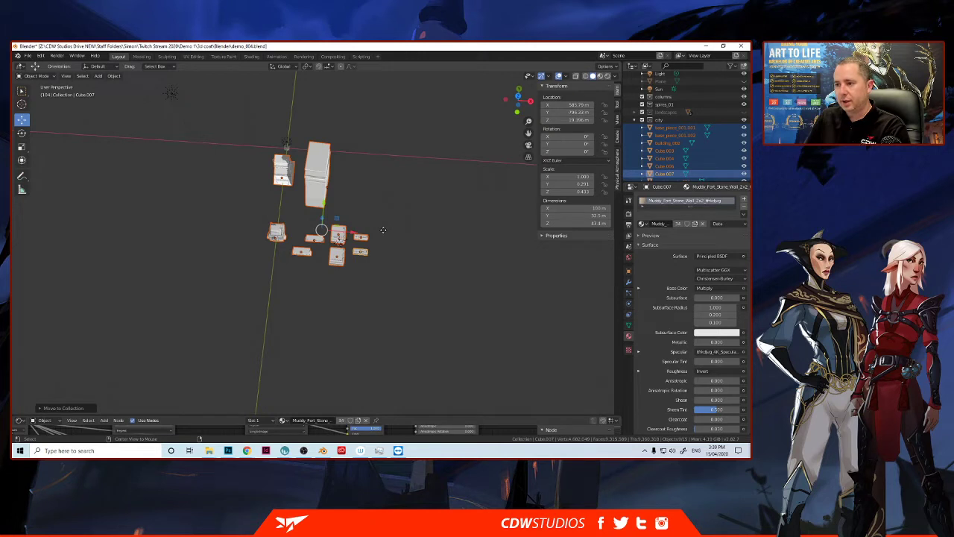
{"action": "key", "text": "shift+d"}
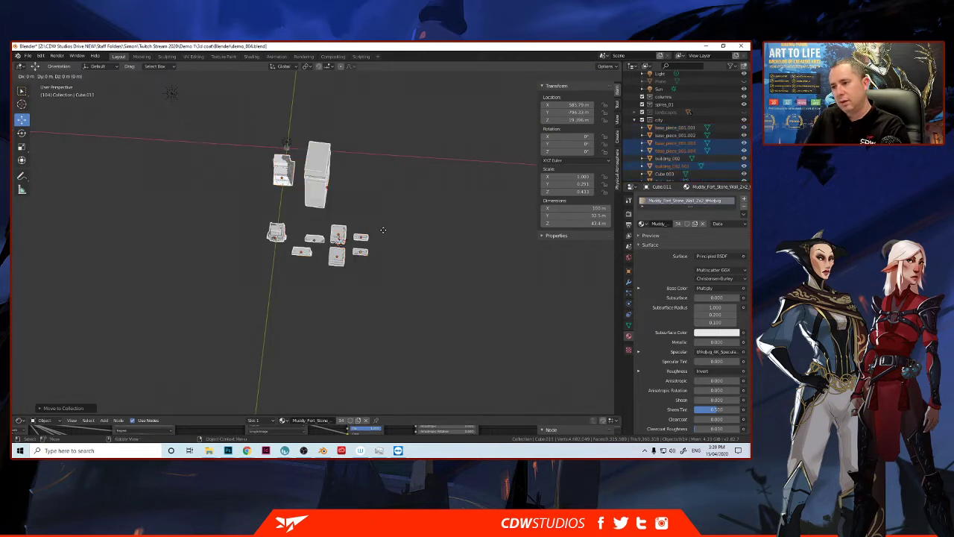
Step: Drop the duplicated pieces and slide them along X beside the originals
{"action": "right_click", "coordinate": [383, 229]}
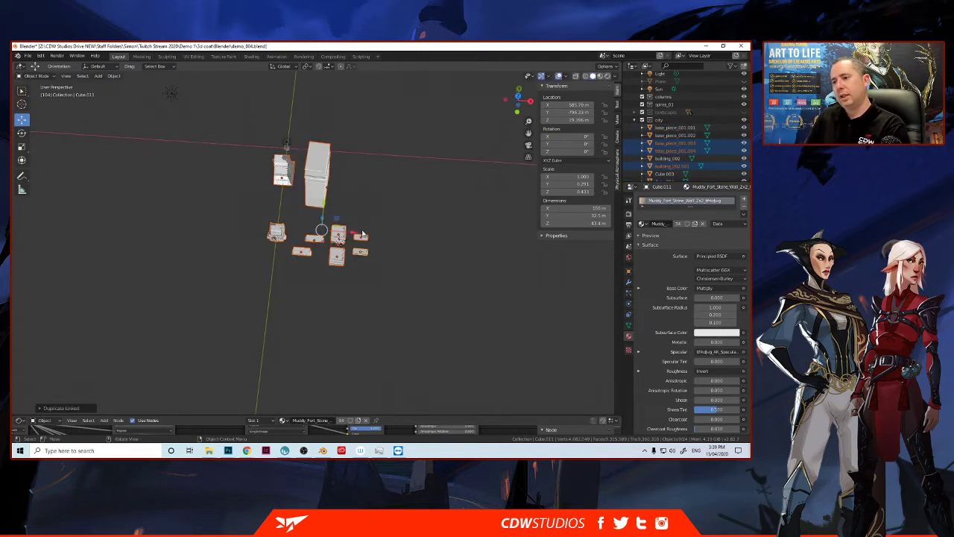
{"action": "key", "text": "g"}
{"action": "key", "text": "x"}
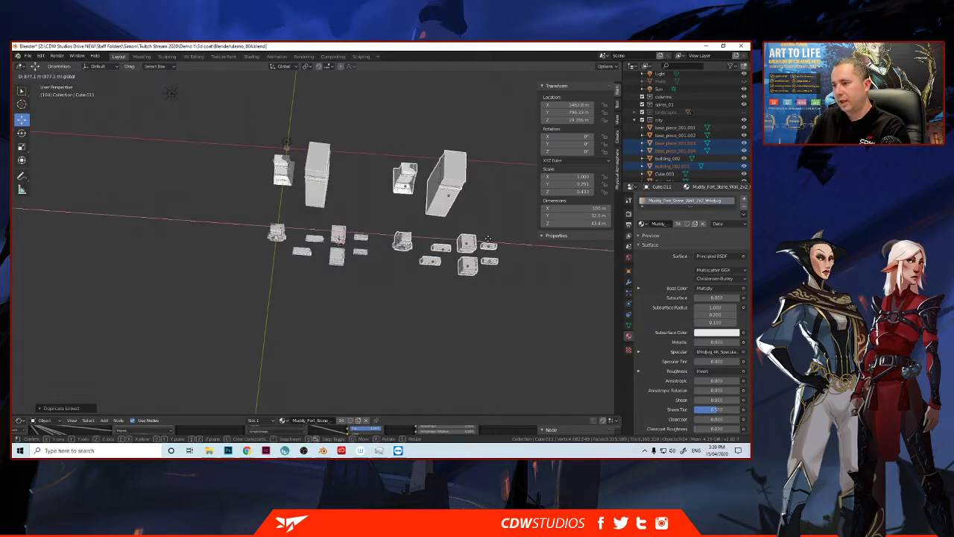
{"action": "left_click", "coordinate": [490, 242]}
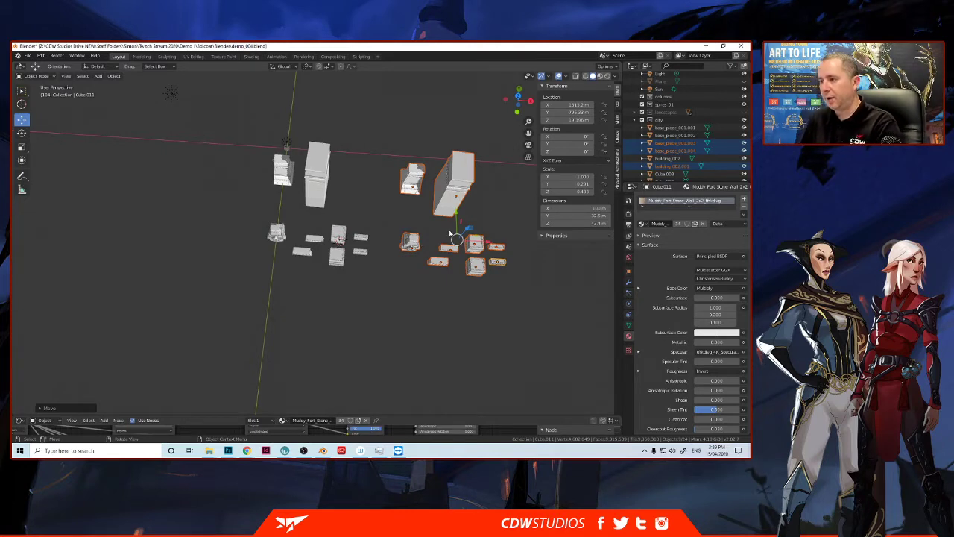
{"action": "key", "text": "F3"}
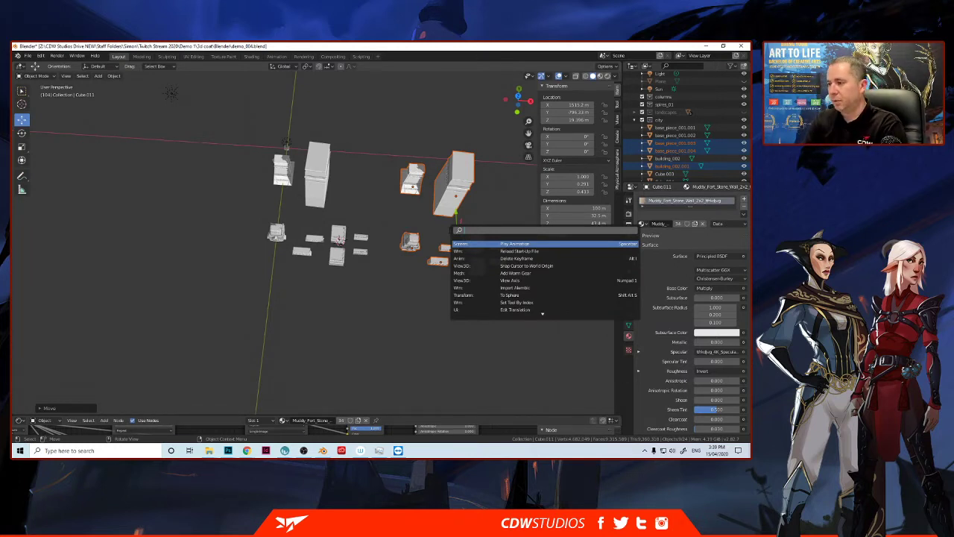
Step: Run Randomize Transform on the copied pieces via the 'rand' search and expand its settings
{"action": "type", "text": "random"}
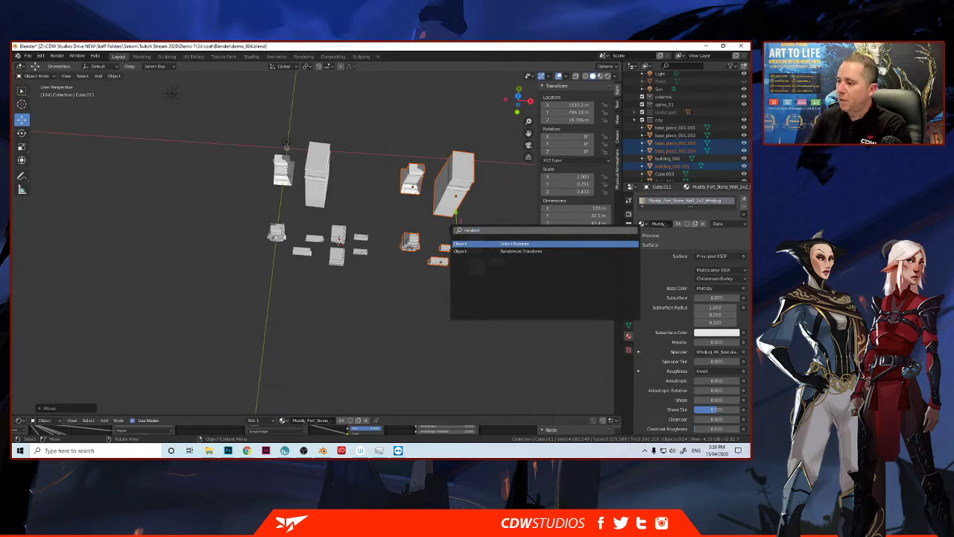
{"action": "key", "text": "Down"}
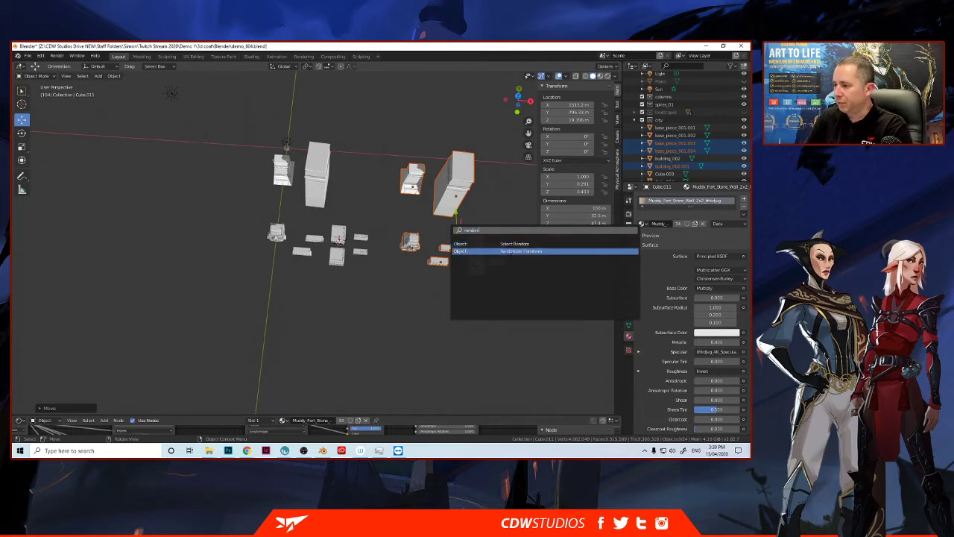
{"action": "key", "text": "Return"}
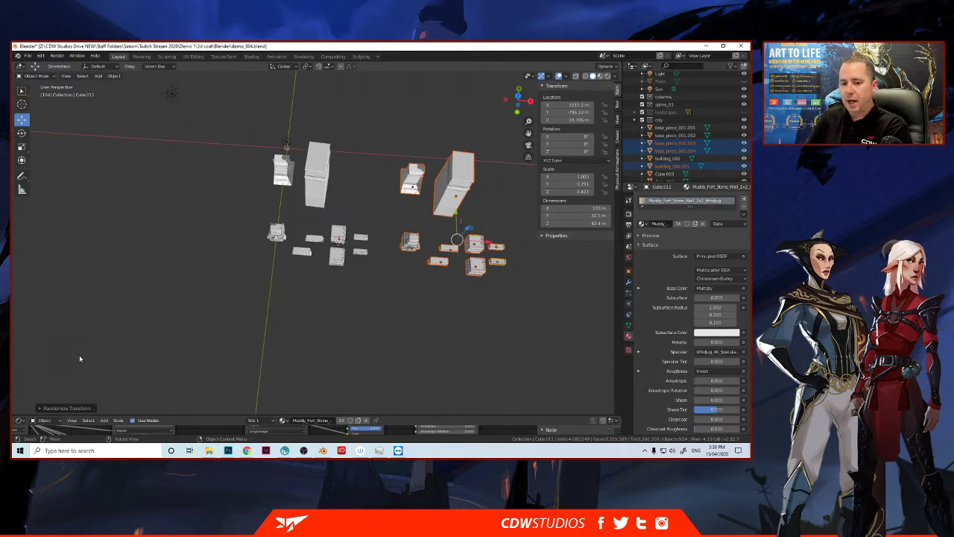
{"action": "left_click", "coordinate": [80, 409]}
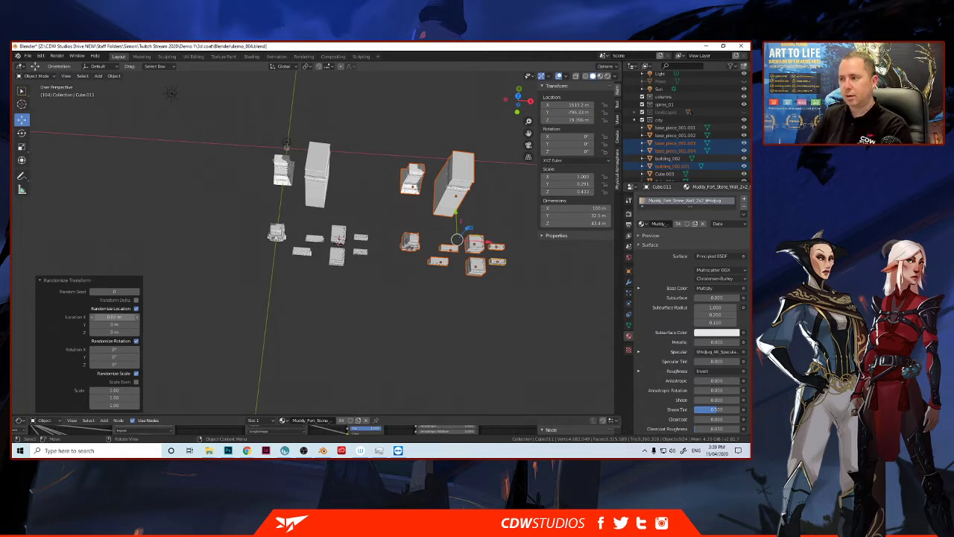
Step: Set random location to 1 m on X and Y and 10 m on Z
{"action": "left_click_drag", "start_coordinate": [114, 317], "coordinate": [117, 317]}
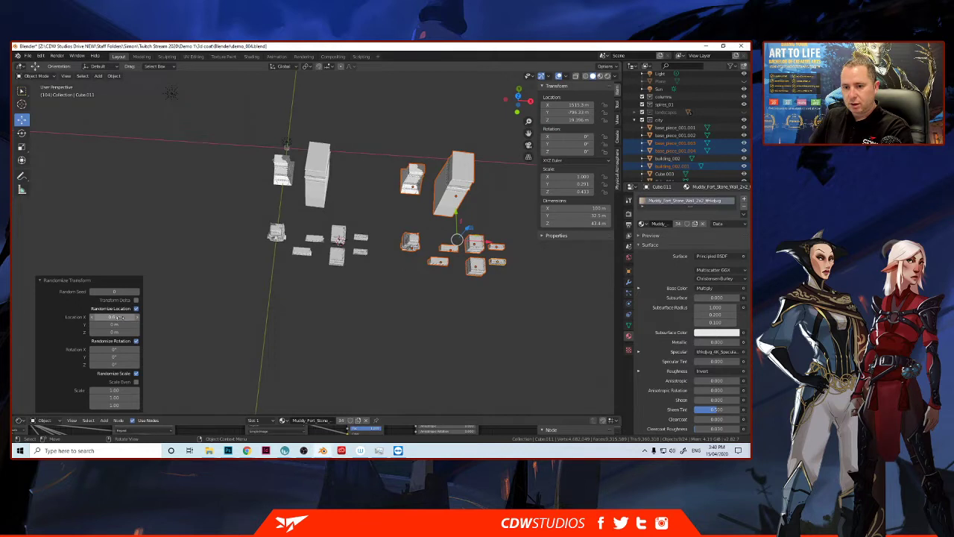
{"action": "left_click", "coordinate": [117, 318]}
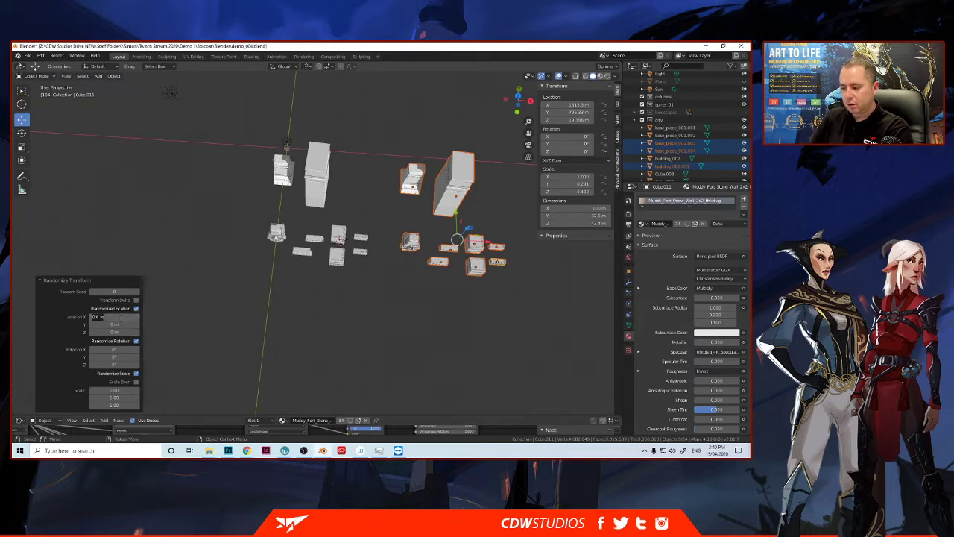
{"action": "type", "text": "1"}
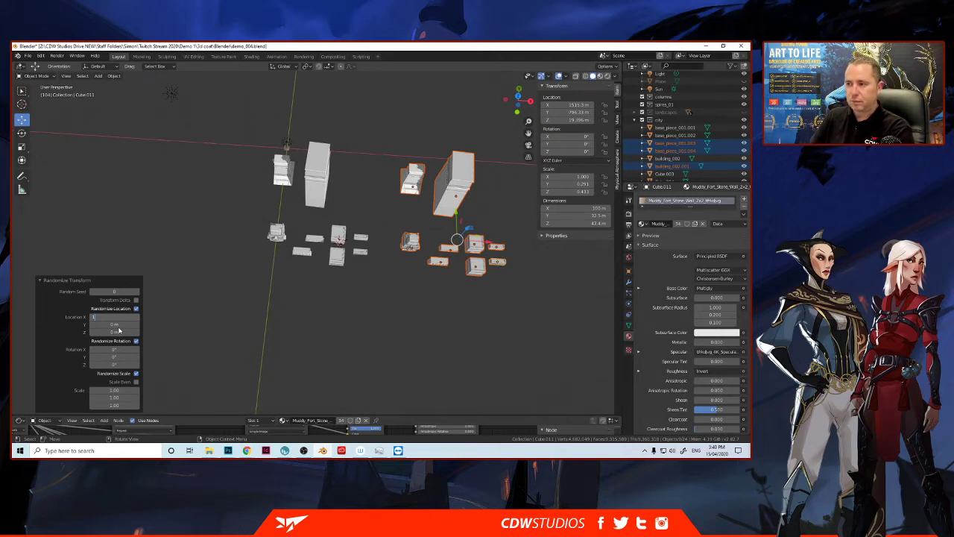
{"action": "key", "text": "Return"}
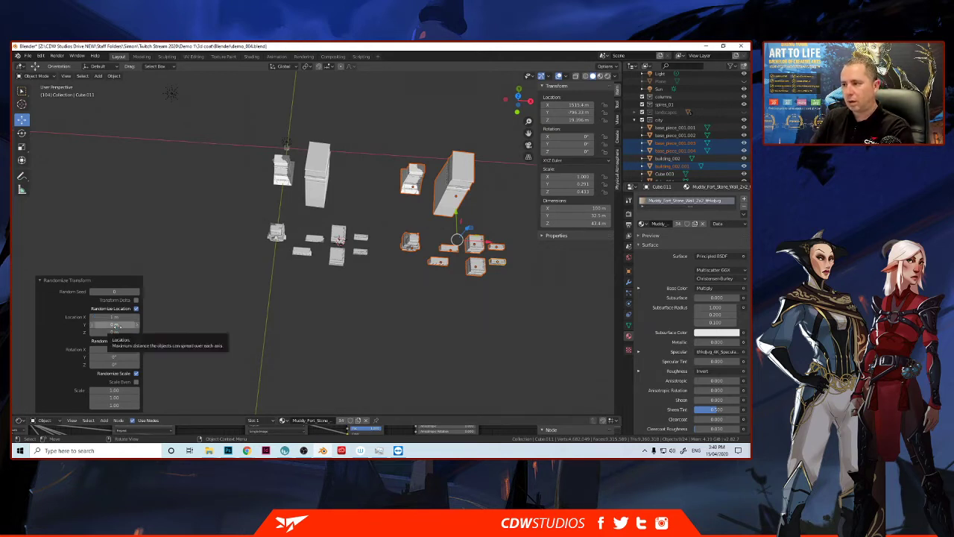
{"action": "left_click", "coordinate": [115, 326]}
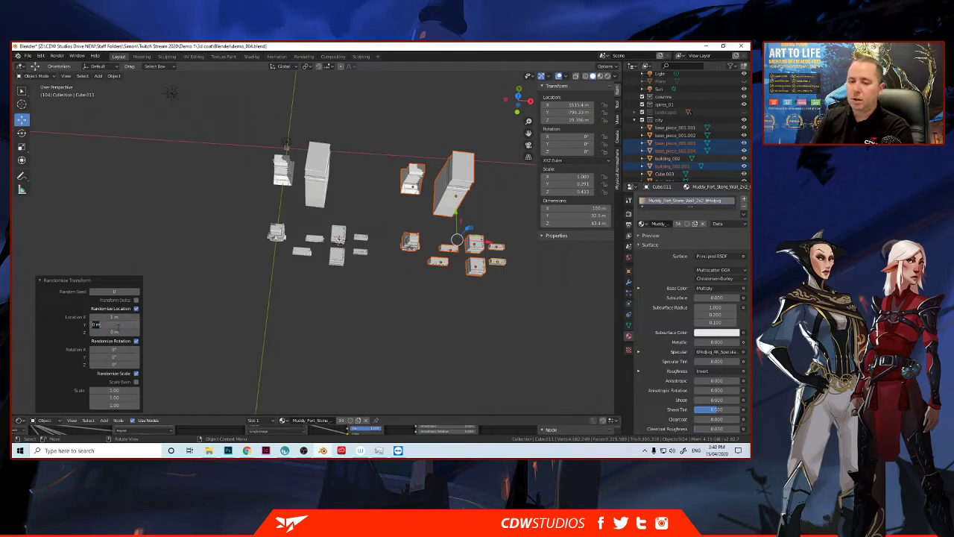
{"action": "type", "text": "1"}
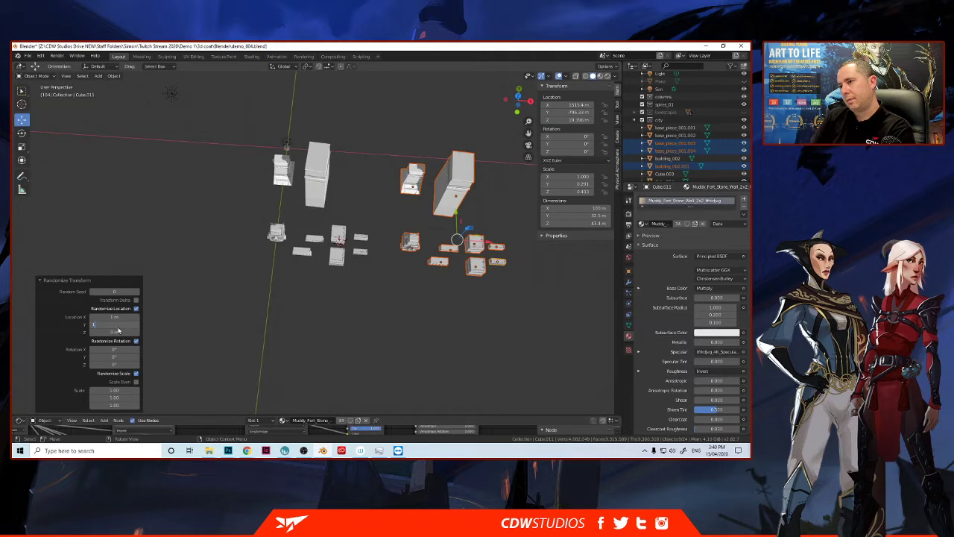
{"action": "key", "text": "Return"}
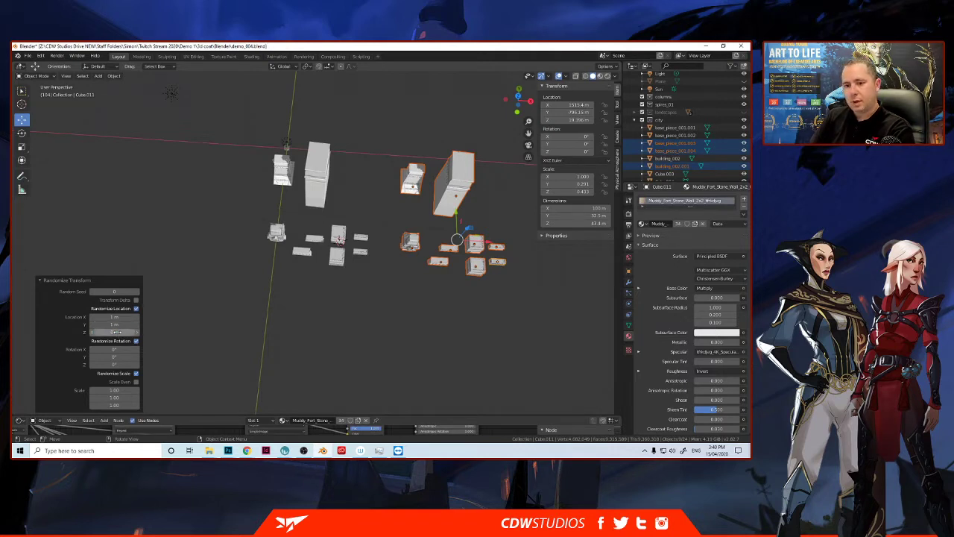
{"action": "left_click", "coordinate": [117, 332]}
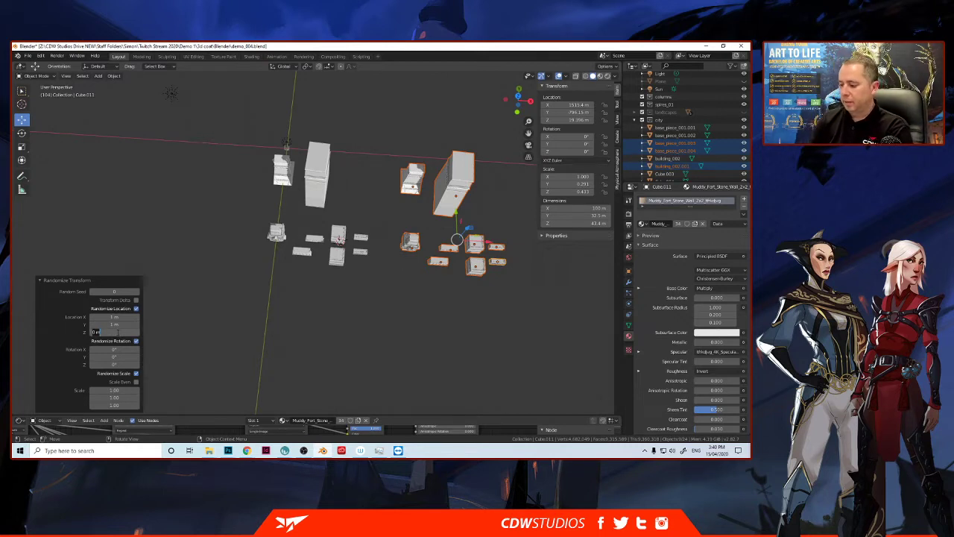
{"action": "type", "text": "10"}
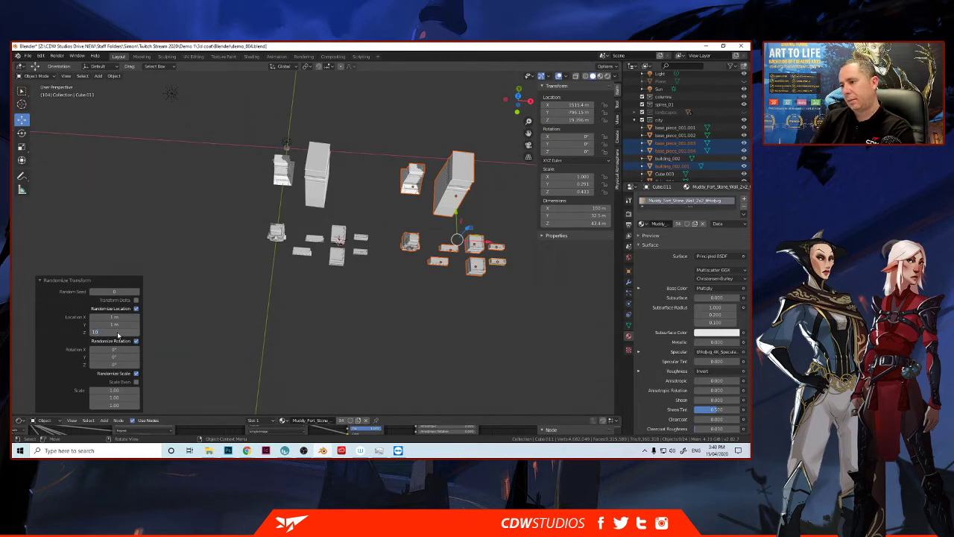
{"action": "key", "text": "Return"}
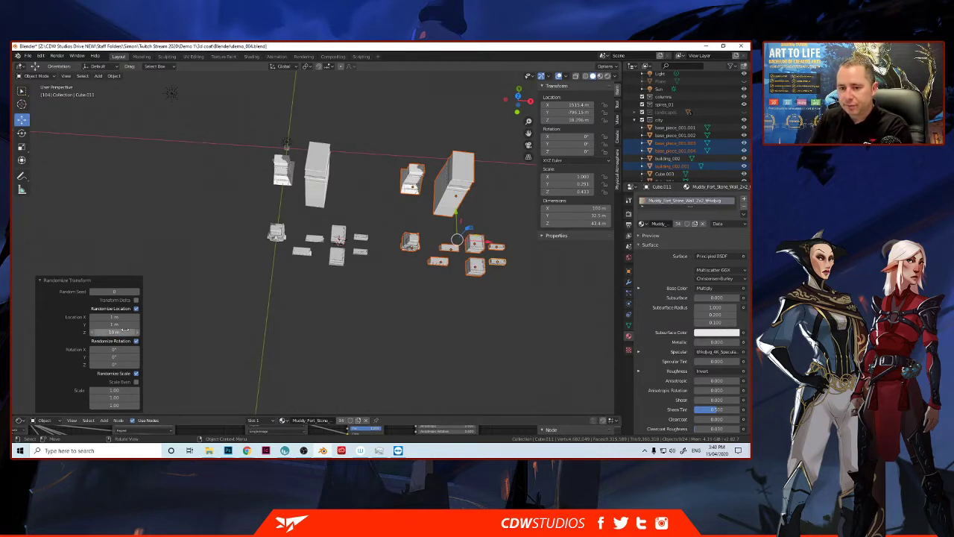
Step: Raise the random X and Y location amounts to 10 m
{"action": "double_click", "coordinate": [114, 316]}
{"action": "type", "text": "10"}
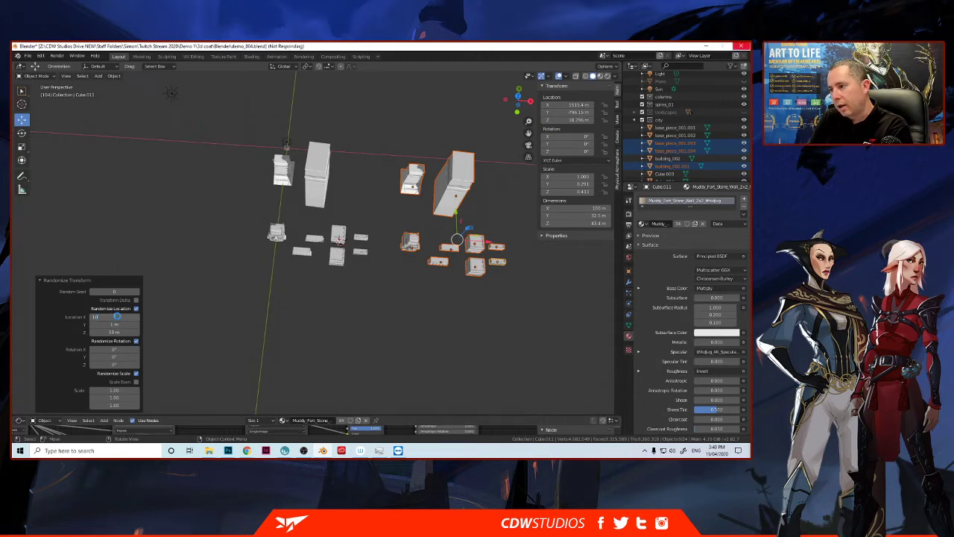
{"action": "left_click", "coordinate": [113, 325]}
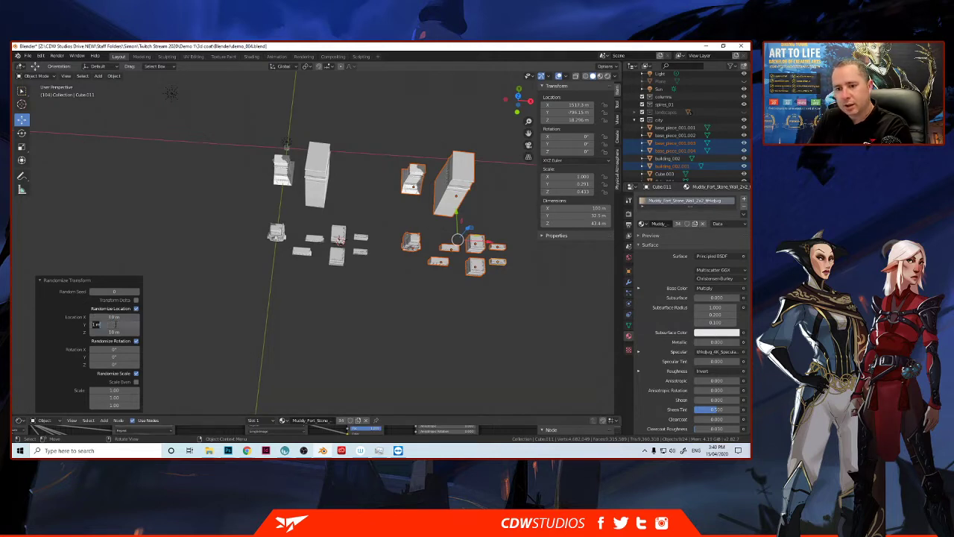
{"action": "type", "text": "10"}
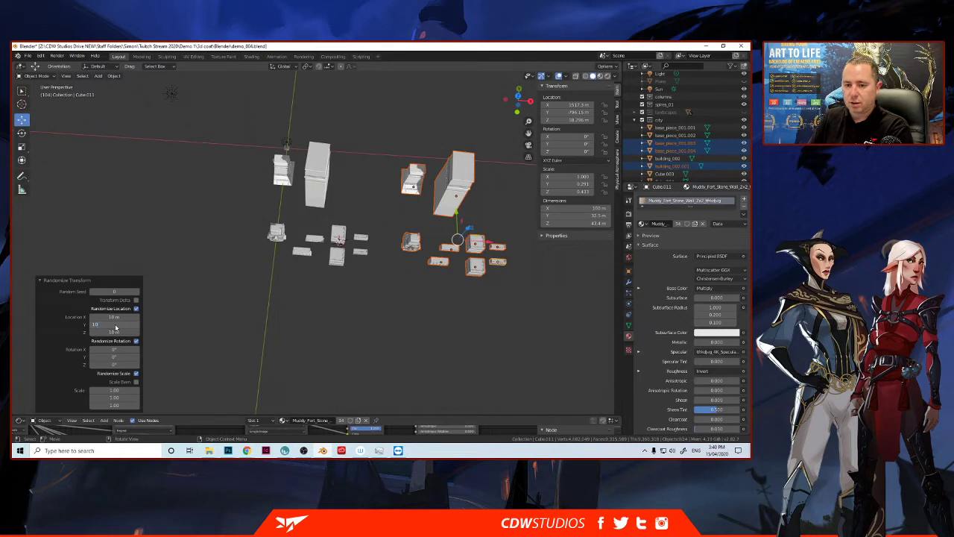
{"action": "key", "text": "Return"}
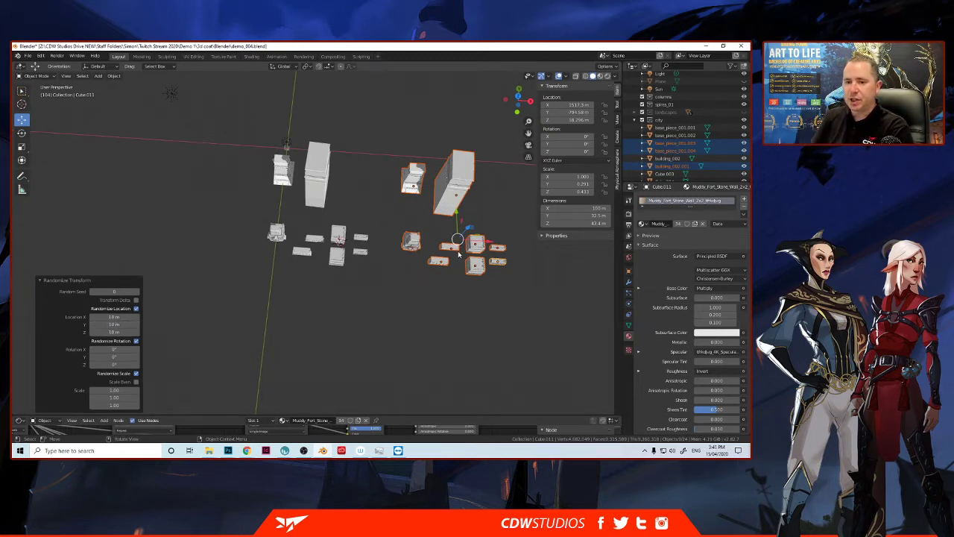
Step: Set the random scale amounts on X, Y and Z to 2
{"action": "left_click", "coordinate": [112, 389]}
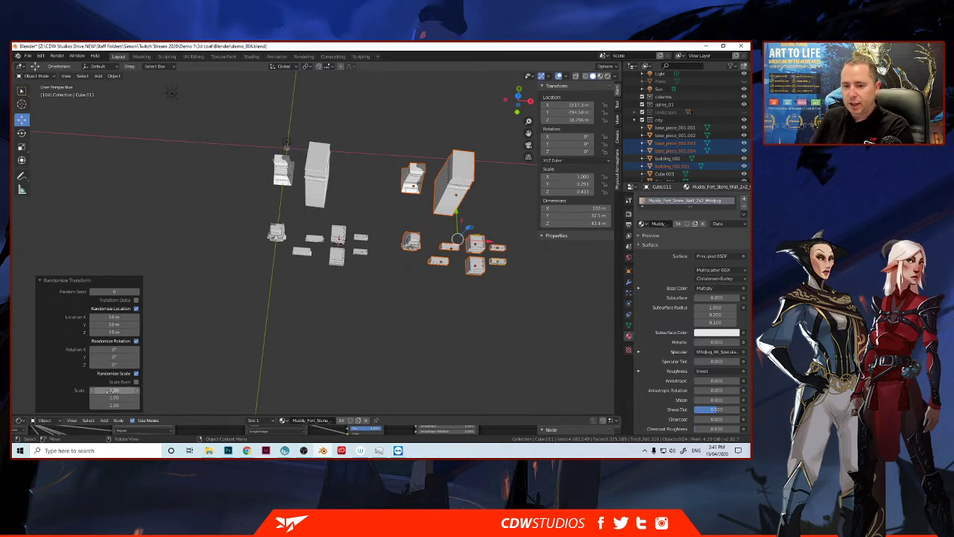
{"action": "type", "text": "2"}
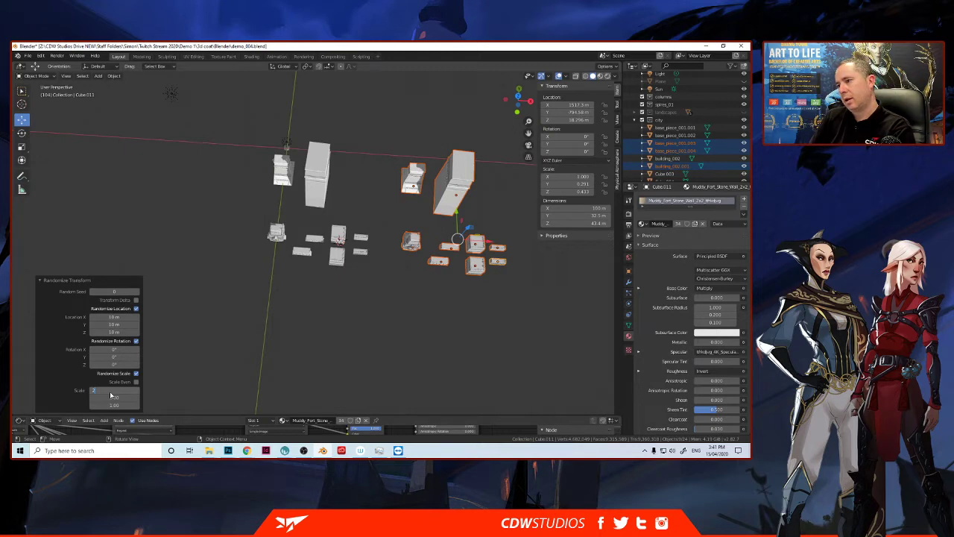
{"action": "key", "text": "Return"}
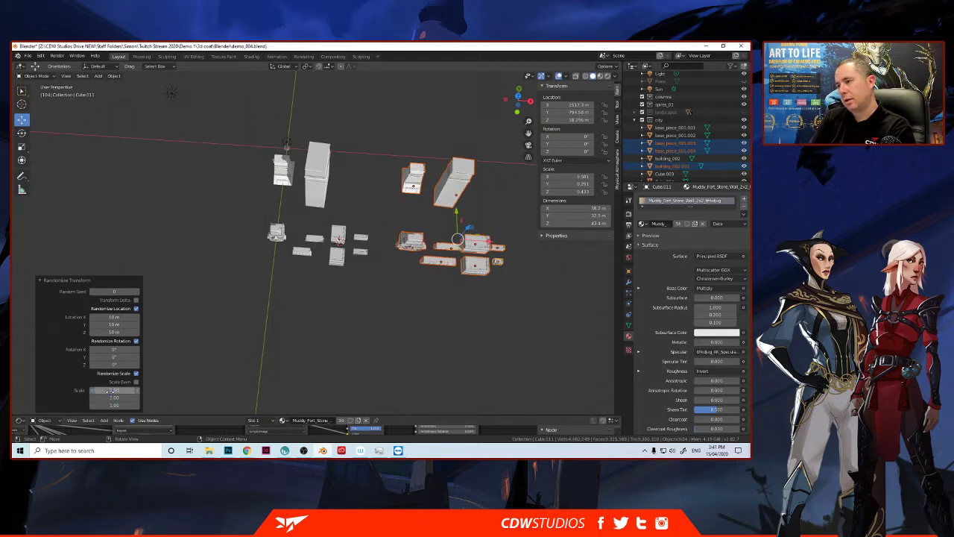
{"action": "left_click", "coordinate": [112, 398]}
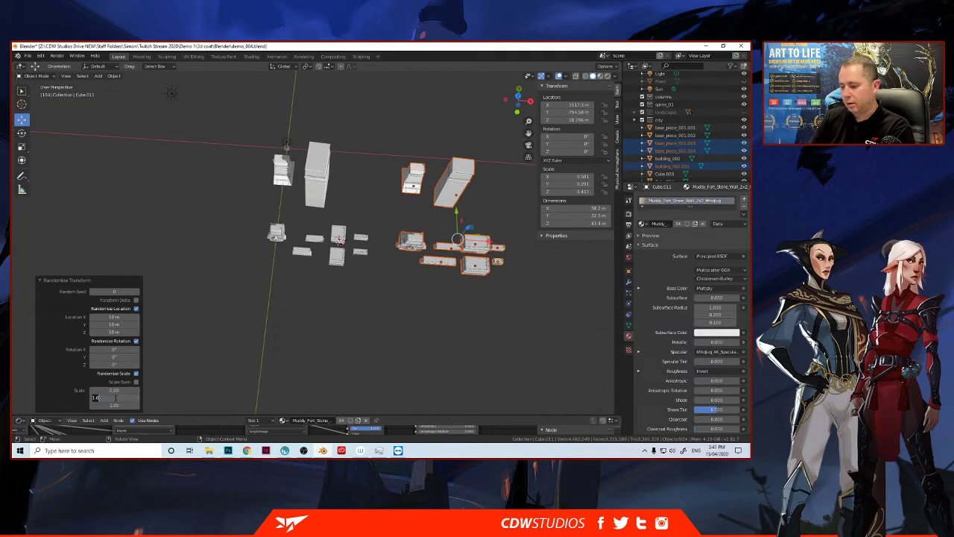
{"action": "type", "text": "2"}
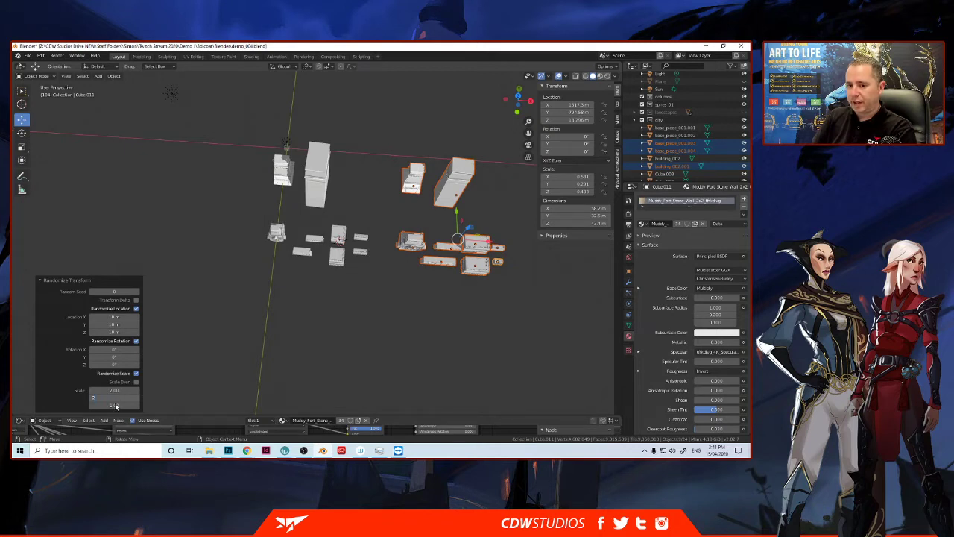
{"action": "key", "text": "Return"}
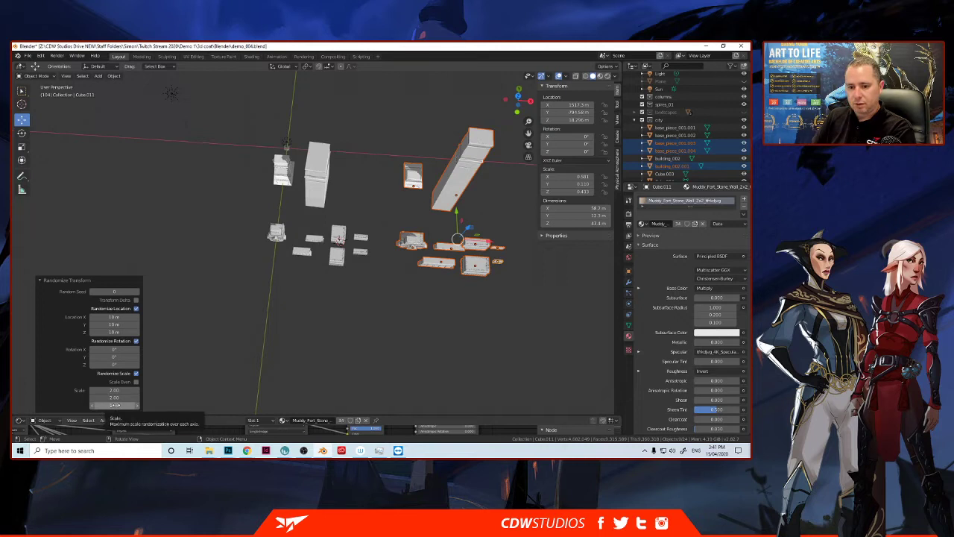
{"action": "left_click", "coordinate": [113, 404]}
{"action": "type", "text": "1.0"}
{"action": "key", "text": "BackSpace"}
{"action": "key", "text": "BackSpace"}
{"action": "key", "text": "BackSpace"}
{"action": "type", "text": "2"}
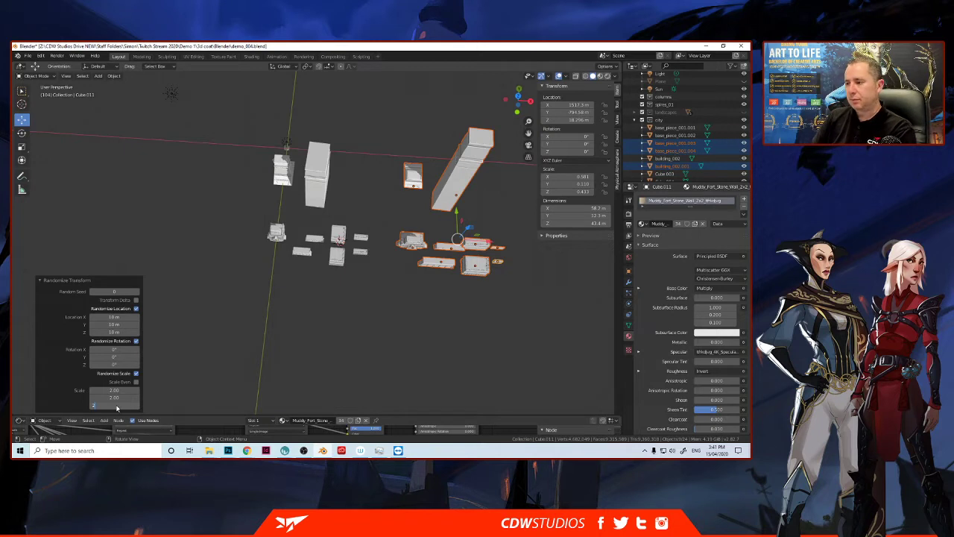
{"action": "key", "text": "Return"}
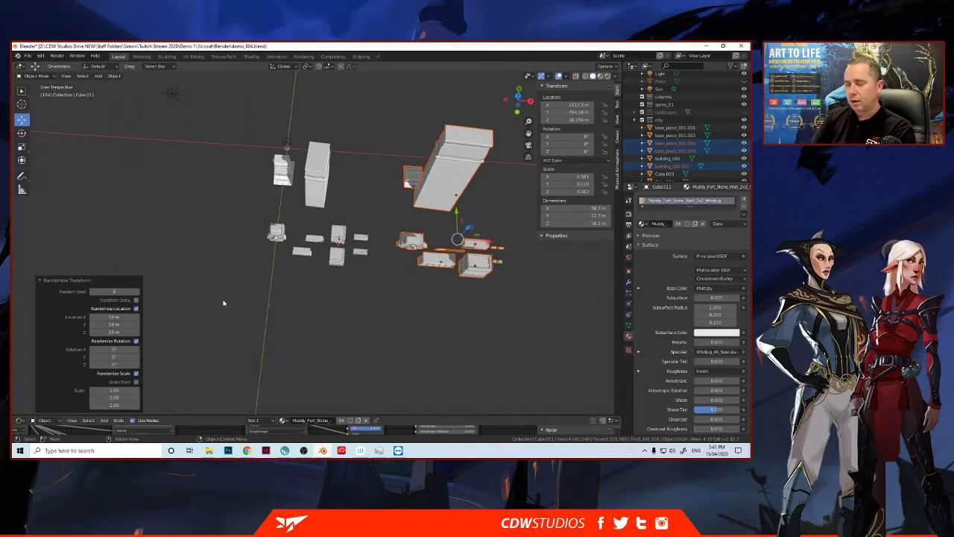
Step: Keep random X scale at 2.0 and lower Y and Z scale to 1.5
{"action": "left_click", "coordinate": [120, 390]}
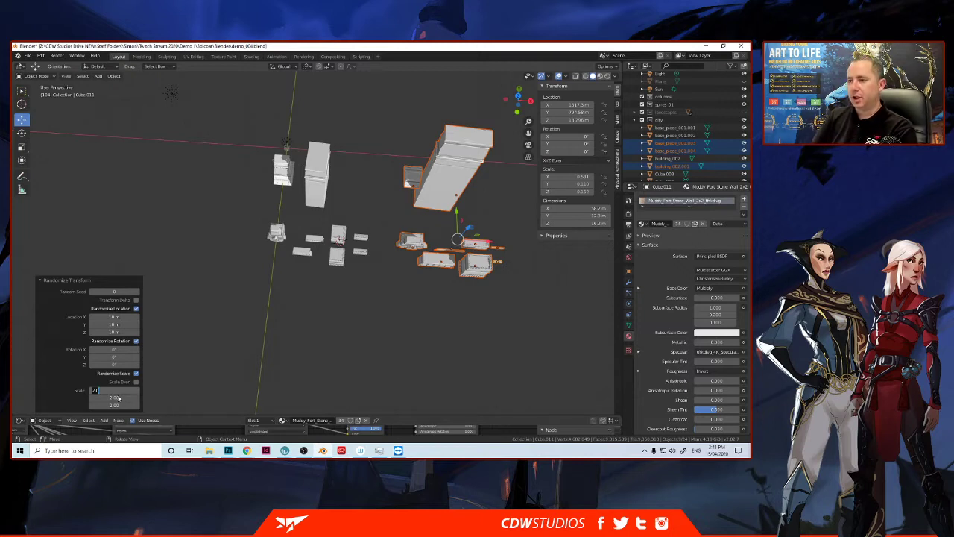
{"action": "type", "text": "2.0"}
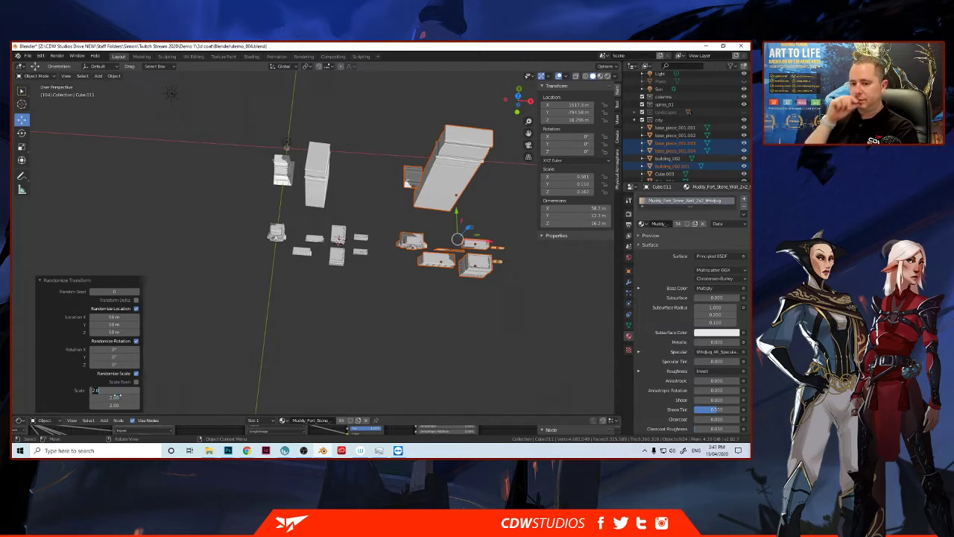
{"action": "key", "text": "Return"}
{"action": "left_click", "coordinate": [114, 397]}
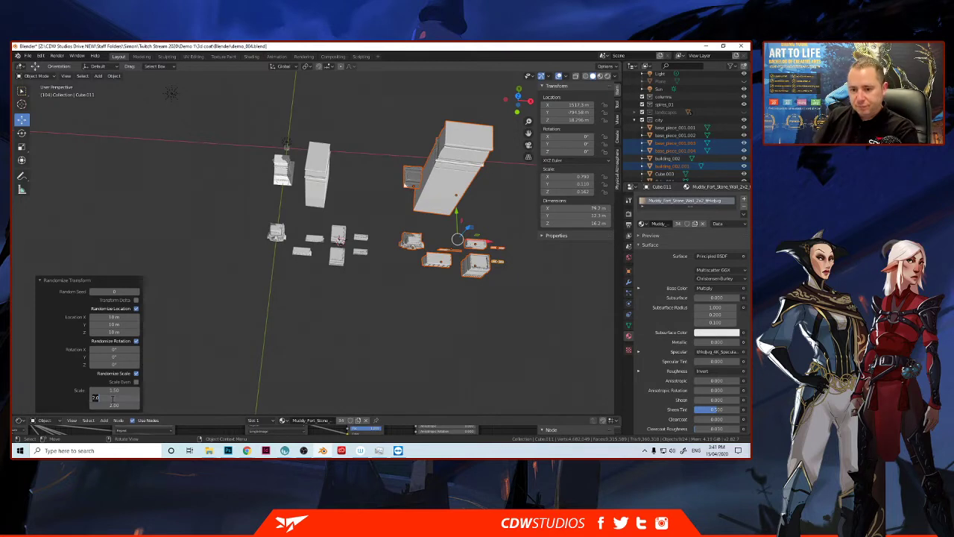
{"action": "type", "text": "1.5"}
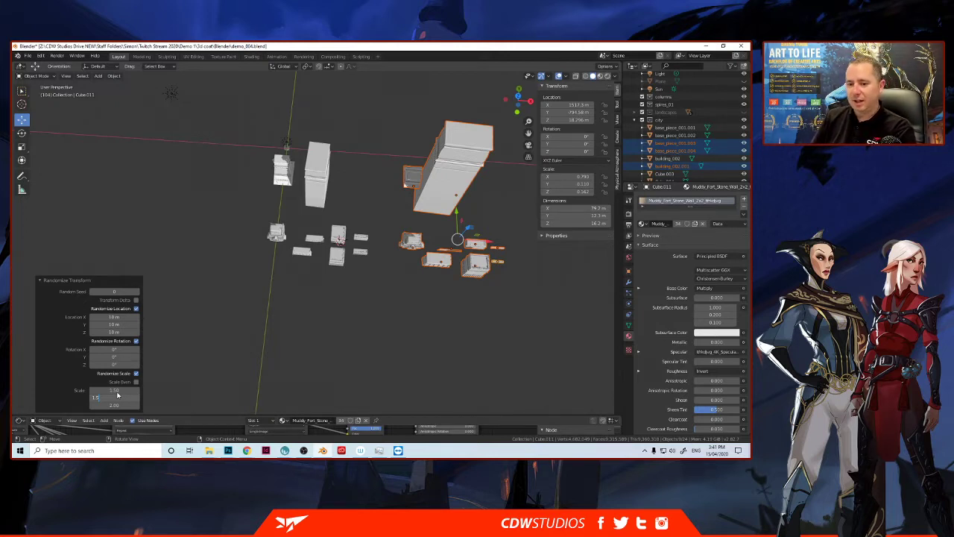
{"action": "key", "text": "Return"}
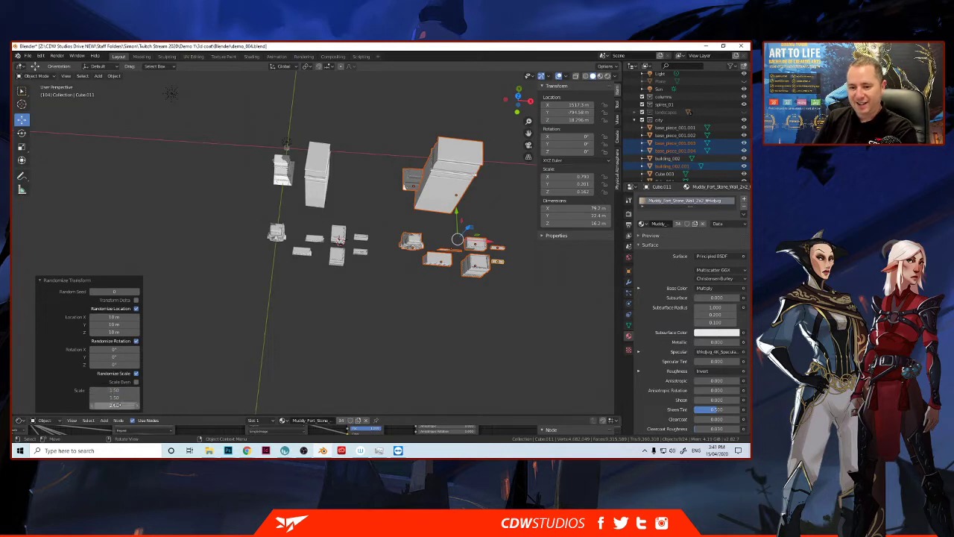
{"action": "left_click", "coordinate": [112, 405]}
{"action": "type", "text": "1.5"}
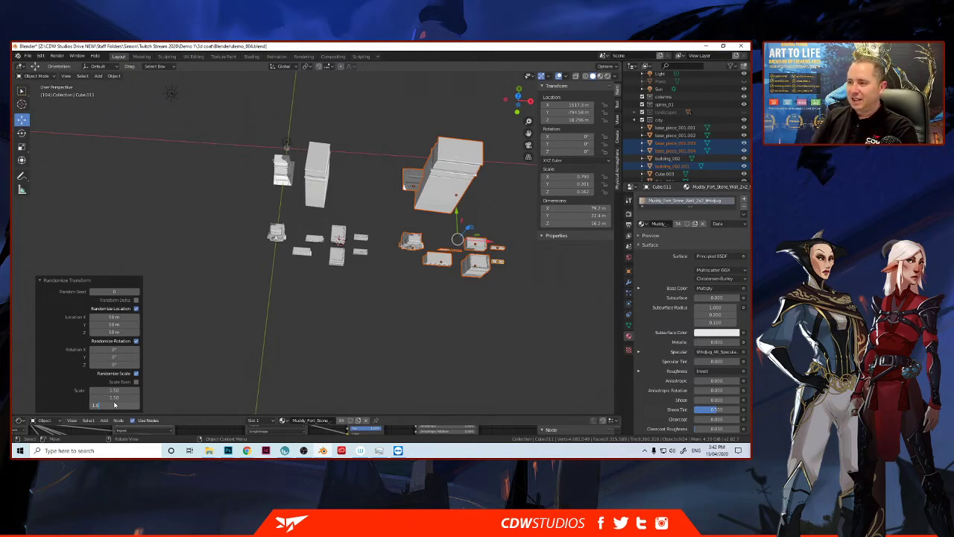
{"action": "key", "text": "Return"}
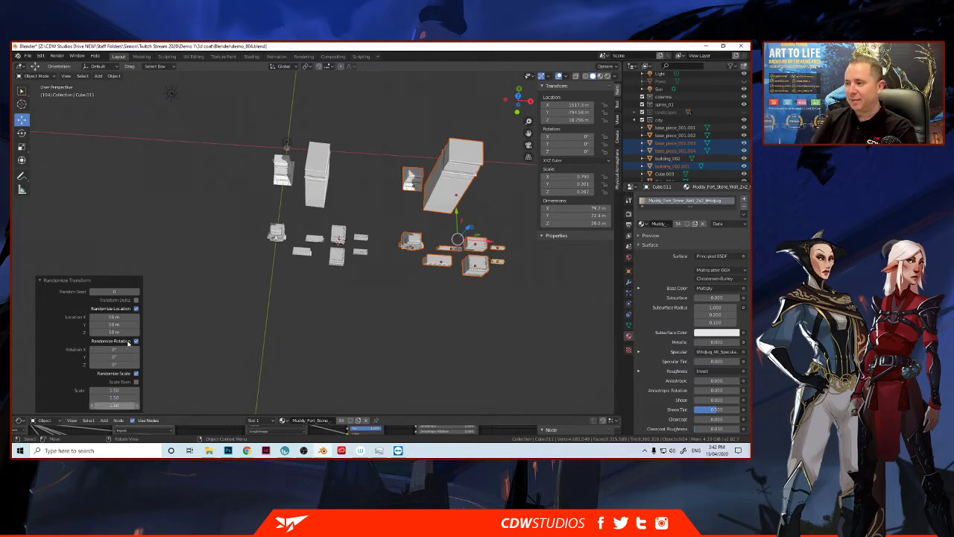
{"action": "middle_click_drag", "start_coordinate": [382, 258], "coordinate": [342, 186]}
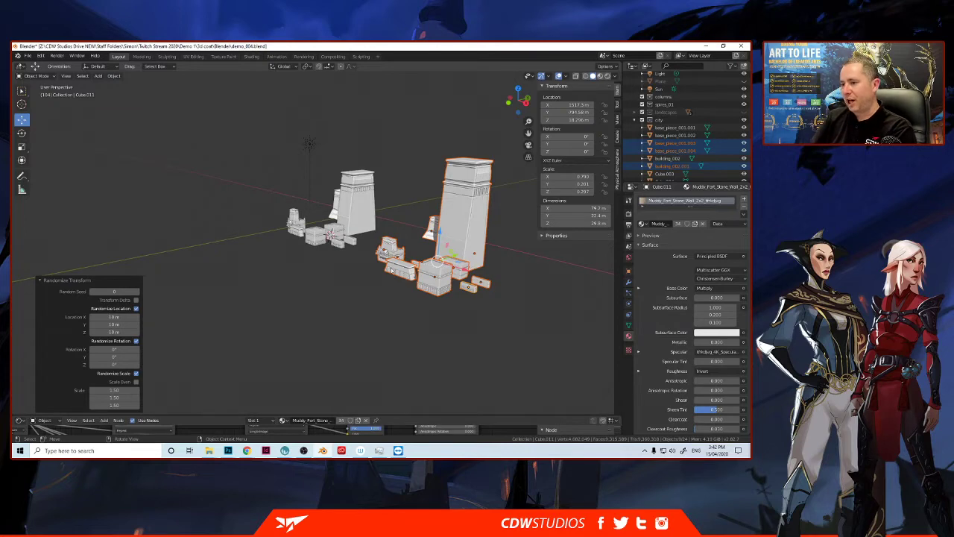
{"action": "scroll", "coordinate": [392, 270], "scroll_direction": "up", "scroll_amount": 2}
{"action": "scroll", "coordinate": [403, 269], "scroll_direction": "up", "scroll_amount": 2}
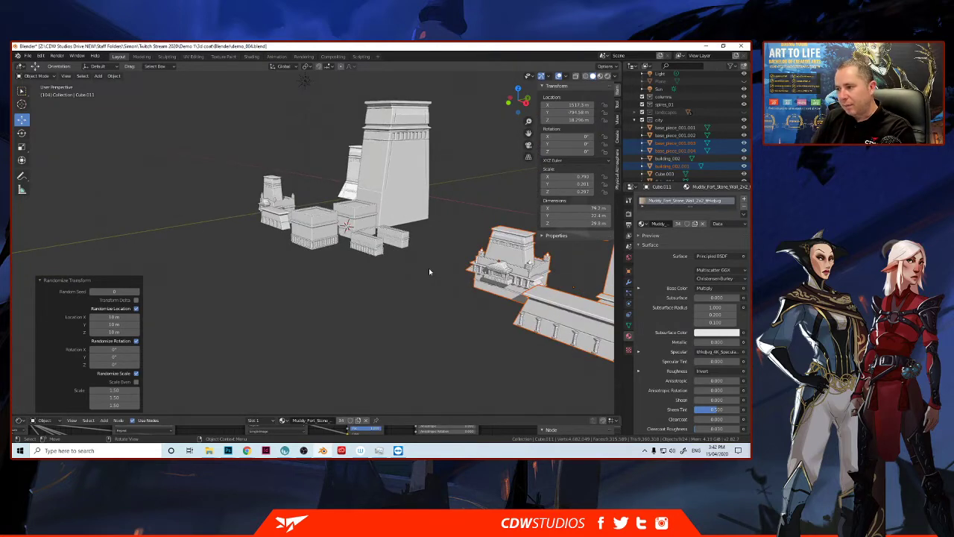
{"action": "scroll", "coordinate": [429, 271], "scroll_direction": "down", "scroll_amount": 2}
{"action": "scroll", "coordinate": [430, 271], "scroll_direction": "up", "scroll_amount": 2}
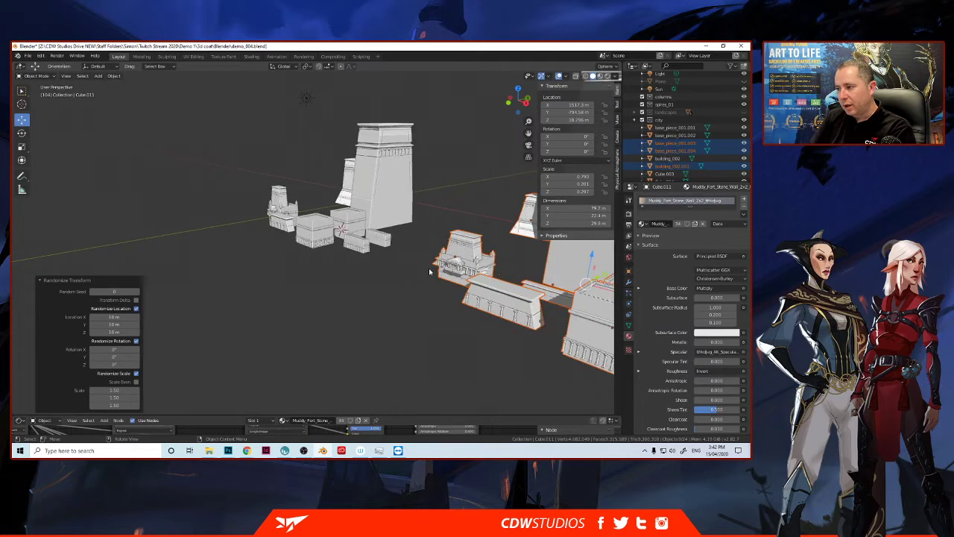
{"action": "scroll", "coordinate": [430, 272], "scroll_direction": "down", "scroll_amount": 2}
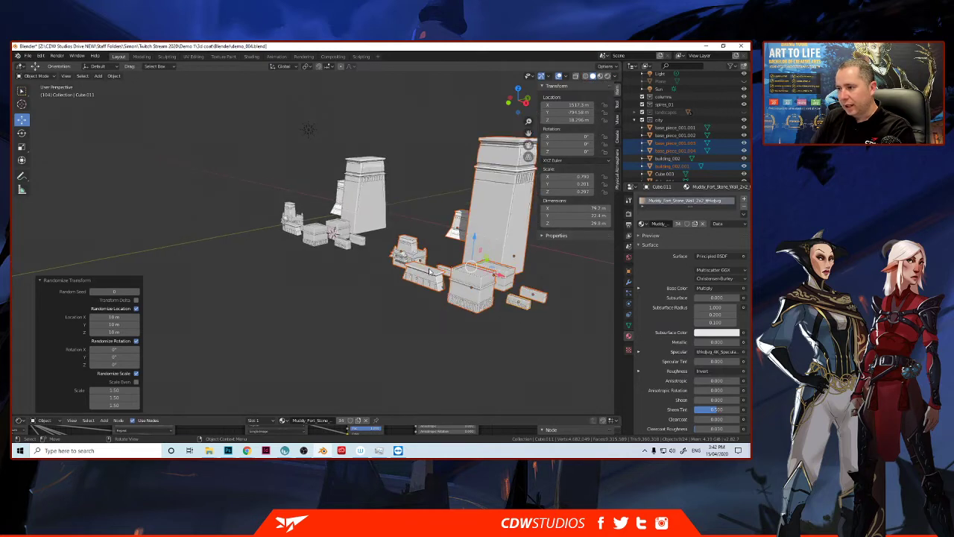
{"action": "scroll", "coordinate": [651, 131], "scroll_direction": "down", "scroll_amount": 3}
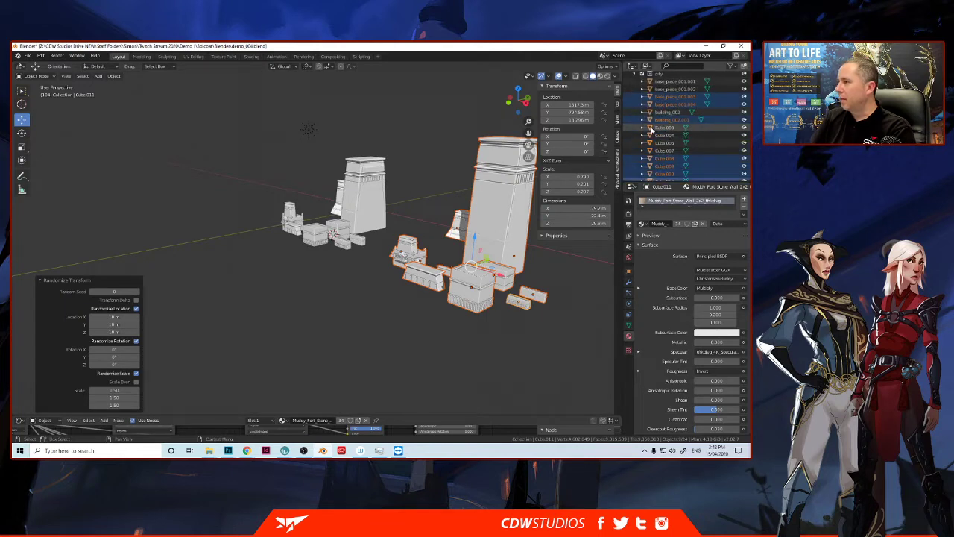
{"action": "scroll", "coordinate": [651, 131], "scroll_direction": "up", "scroll_amount": 3}
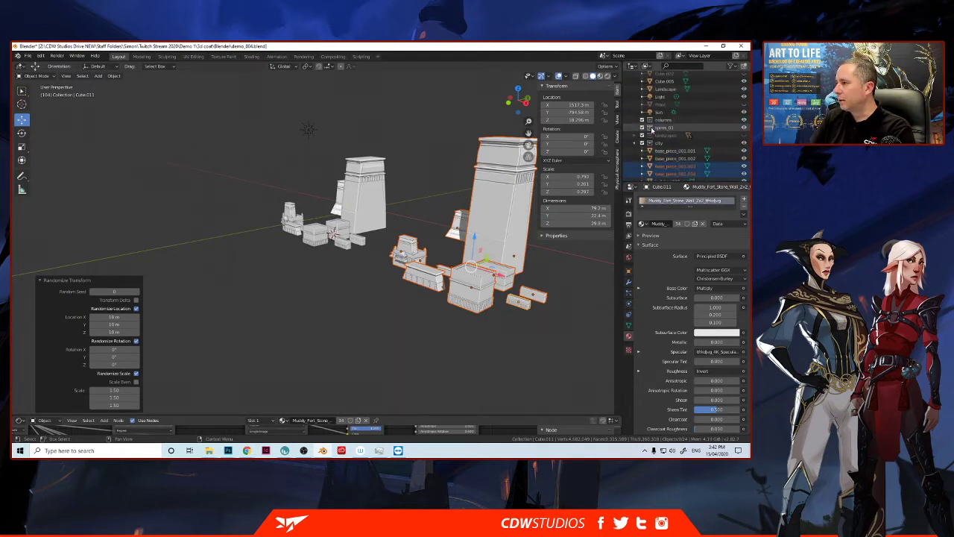
{"action": "scroll", "coordinate": [652, 130], "scroll_direction": "up", "scroll_amount": 3}
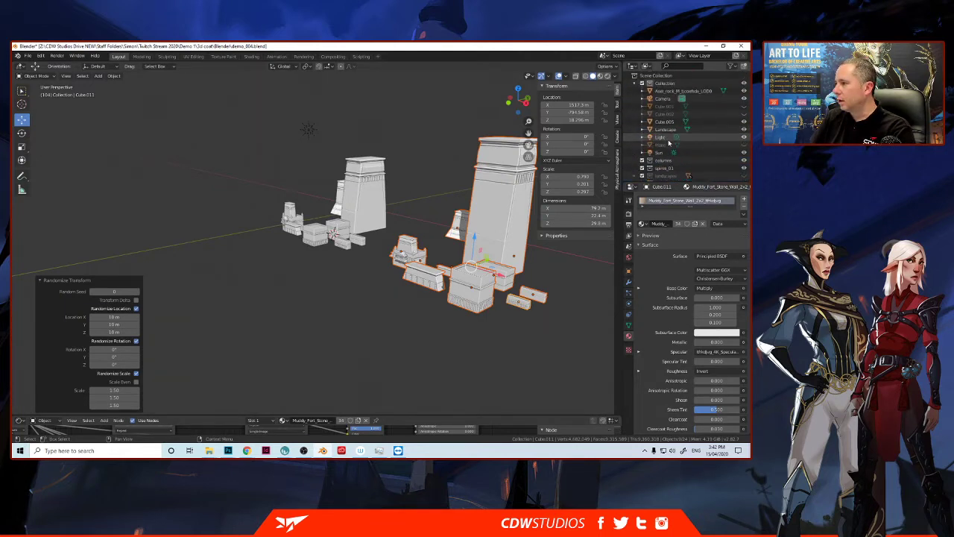
Step: Unhide the ground plane and scale it up about 2.63 times
{"action": "left_click", "coordinate": [743, 145]}
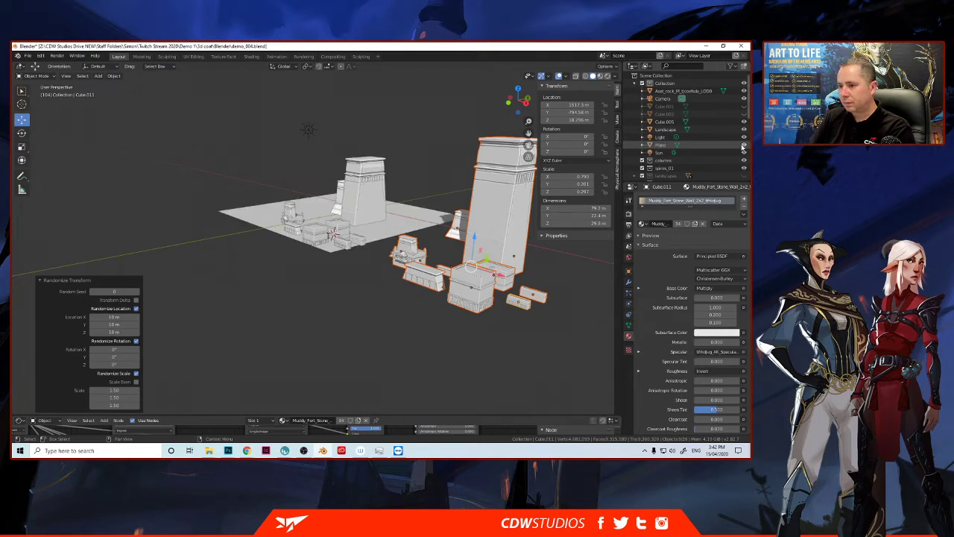
{"action": "left_click", "coordinate": [270, 217]}
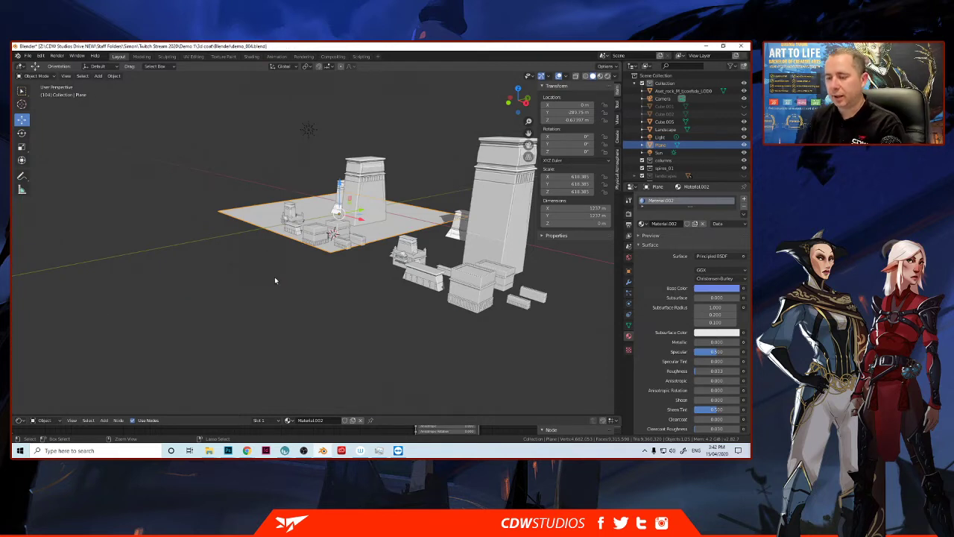
{"action": "key", "text": "ctrl+z"}
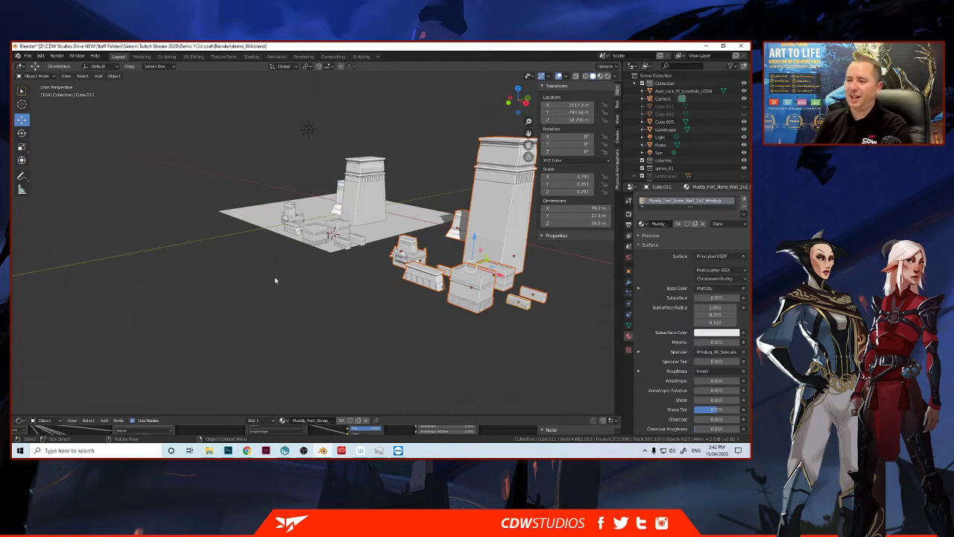
{"action": "left_click", "coordinate": [260, 222]}
{"action": "key", "text": "s"}
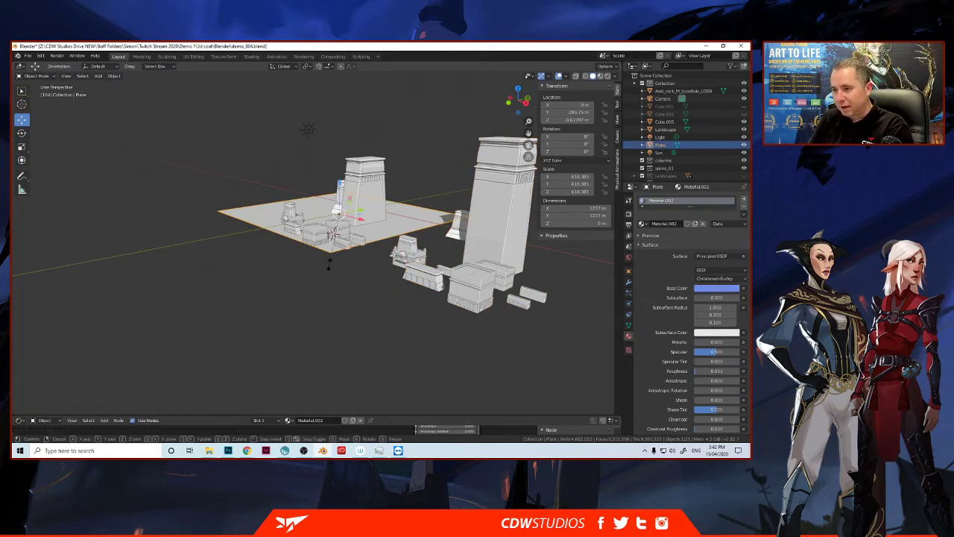
{"action": "left_click", "coordinate": [325, 349]}
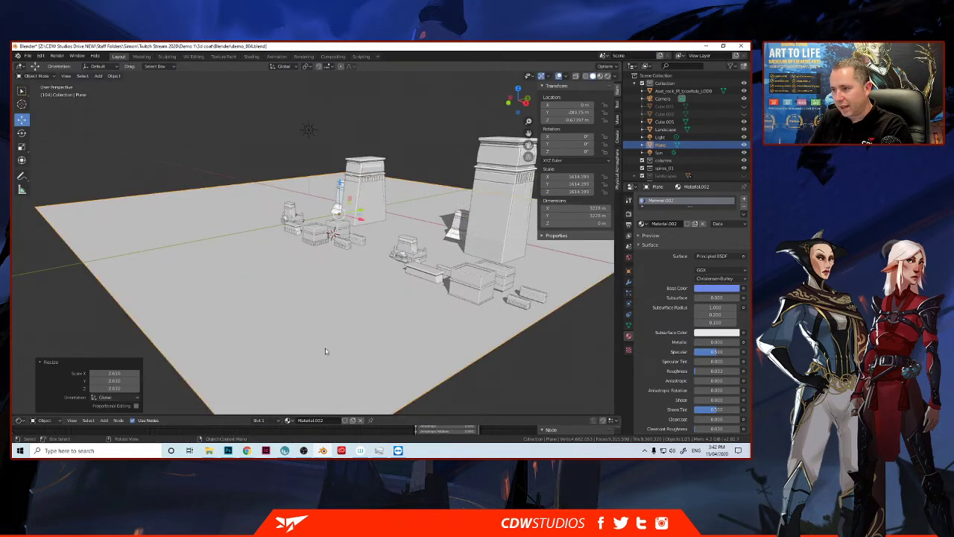
{"action": "left_click", "coordinate": [483, 223]}
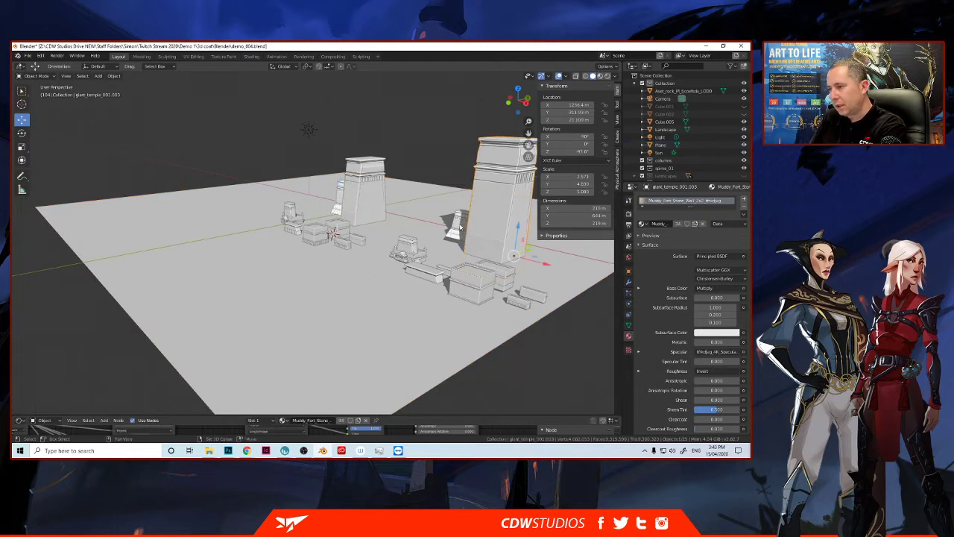
Step: Add the base, crate and wall pieces and randomize them with 0 m Z location
{"action": "left_click", "coordinate": [440, 273], "text": "shift"}
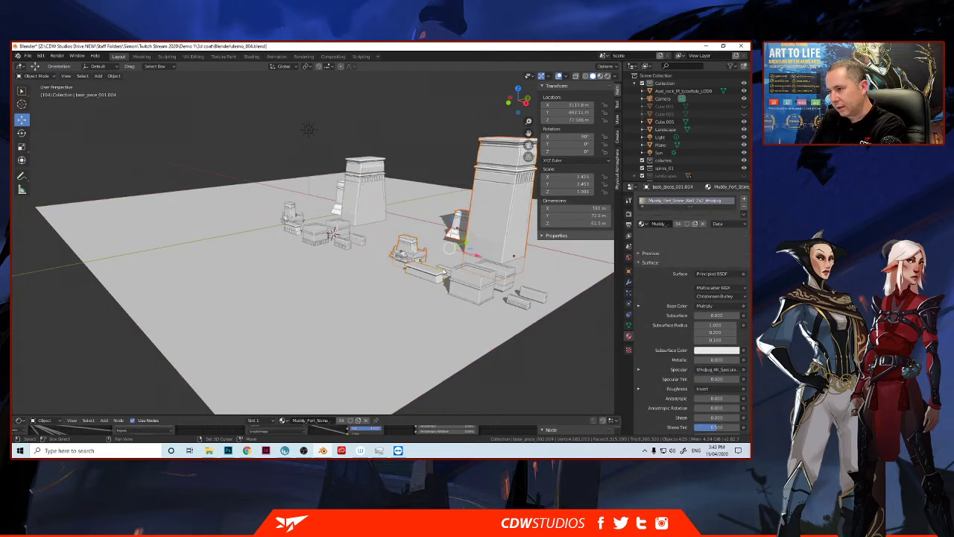
{"action": "left_click", "coordinate": [492, 278], "text": "shift"}
{"action": "left_click", "coordinate": [528, 298], "text": "shift"}
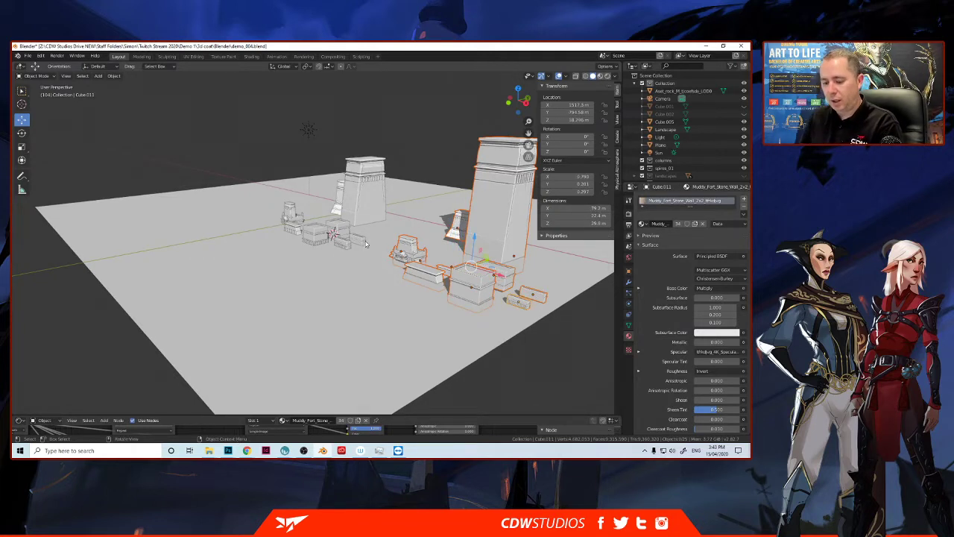
{"action": "key", "text": "F3"}
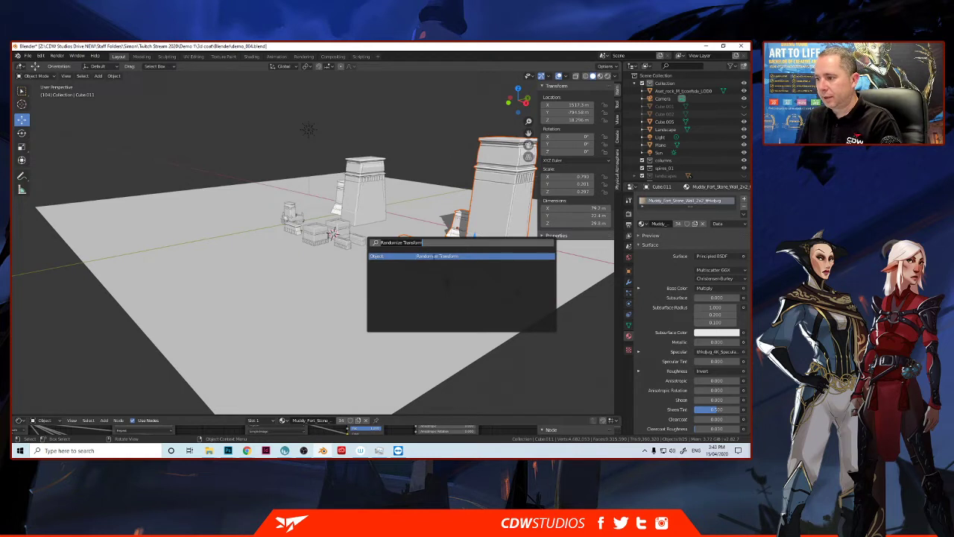
{"action": "key", "text": "Return"}
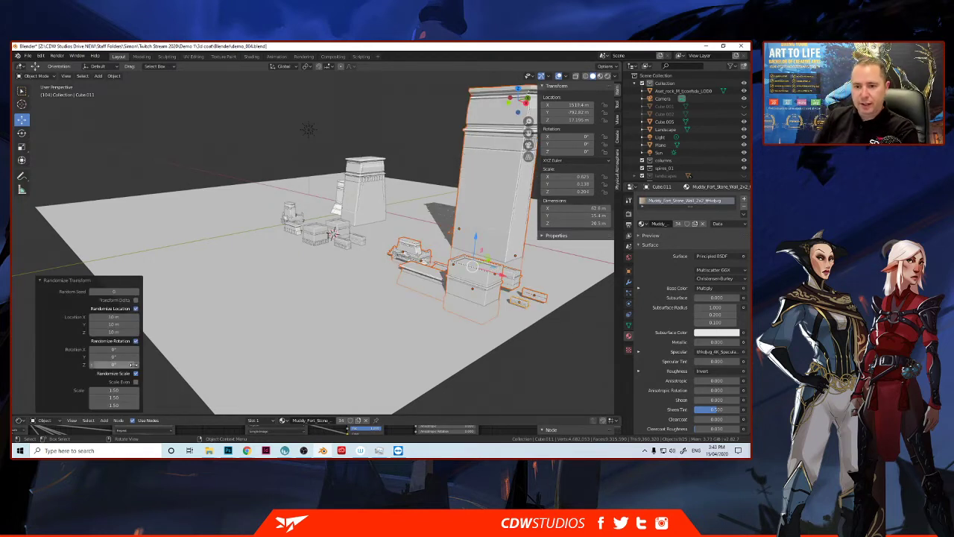
{"action": "left_click", "coordinate": [104, 332]}
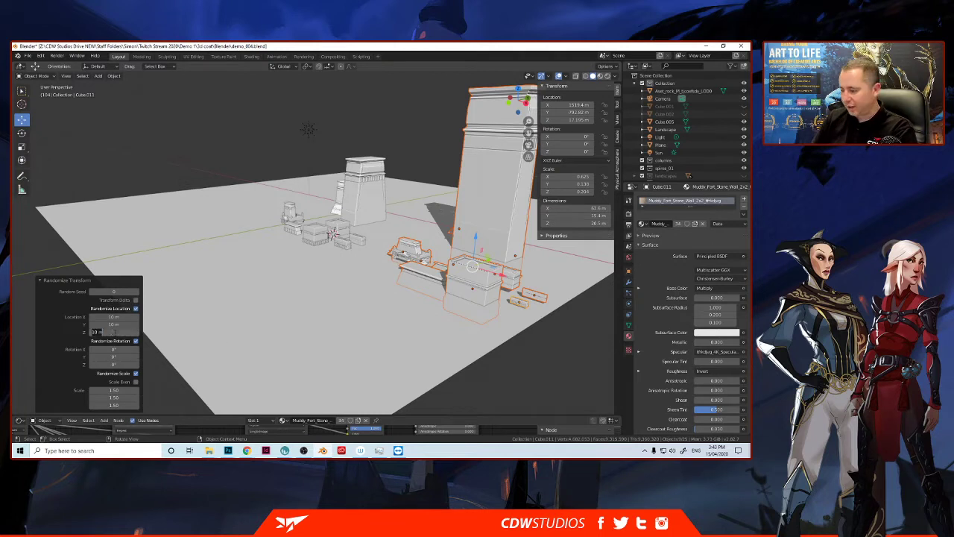
{"action": "type", "text": "0"}
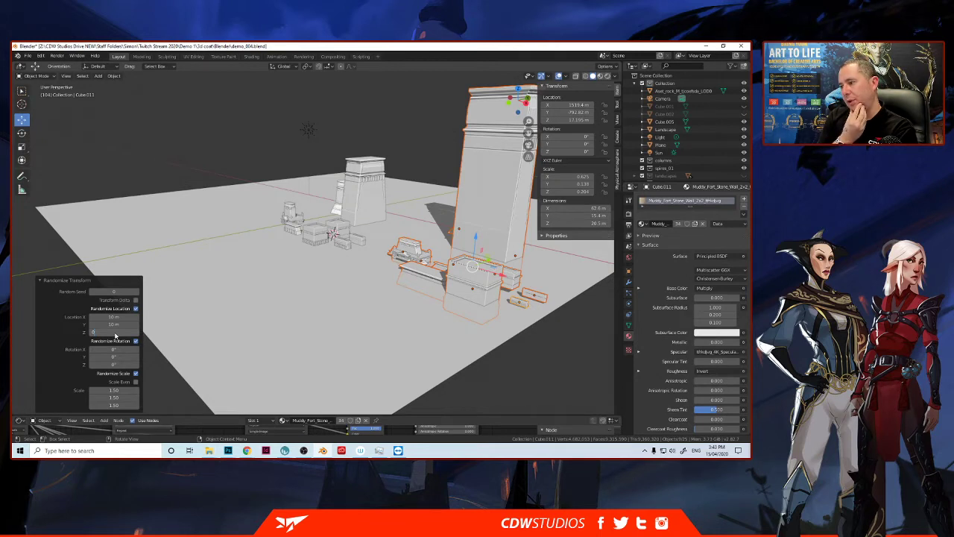
{"action": "key", "text": "Return"}
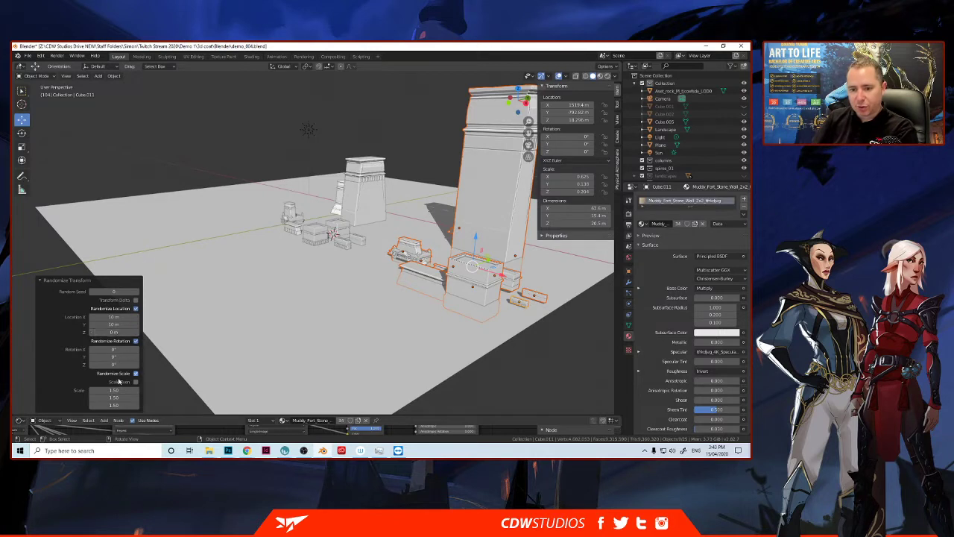
Step: Restore the random Z scale to 1.5 after briefly setting it to 0
{"action": "left_click", "coordinate": [105, 405]}
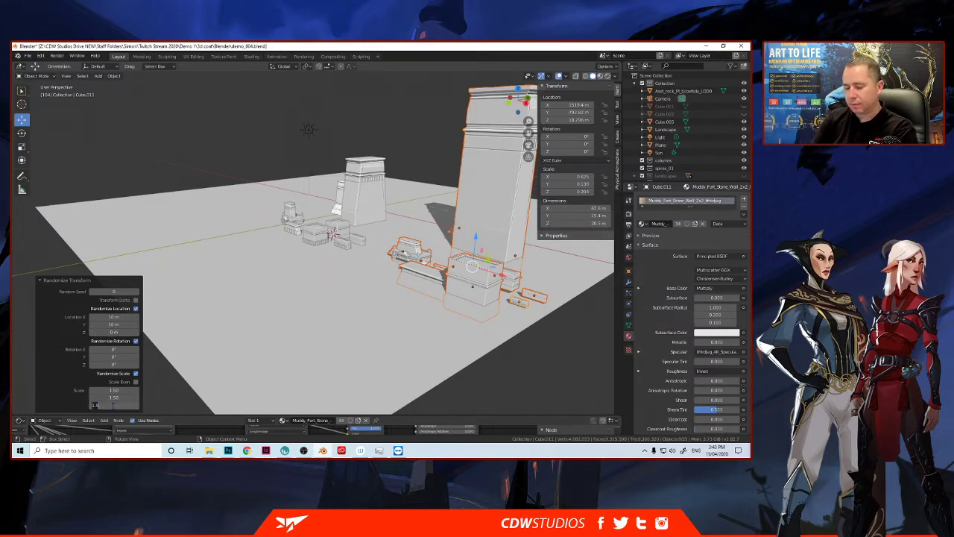
{"action": "type", "text": "0"}
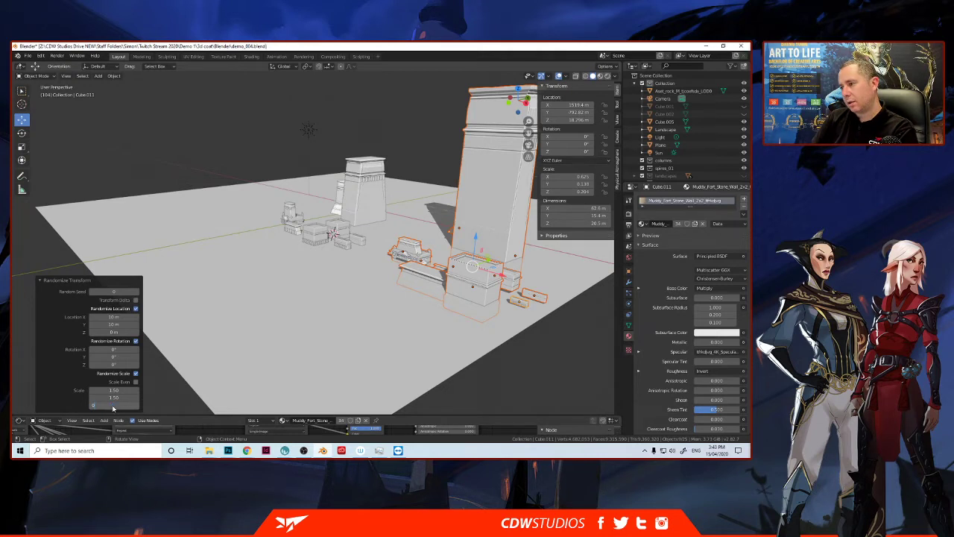
{"action": "key", "text": "Return"}
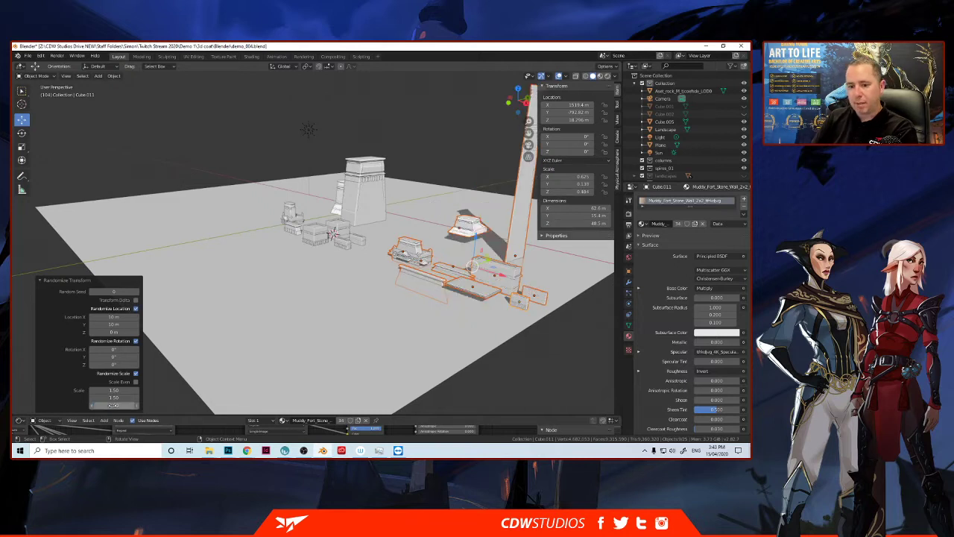
{"action": "left_click", "coordinate": [114, 405]}
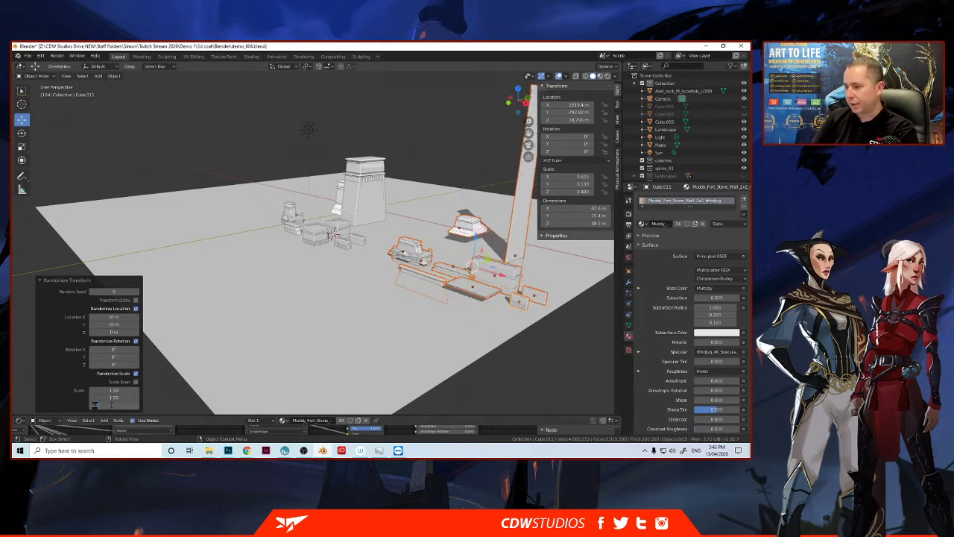
{"action": "type", "text": "1"}
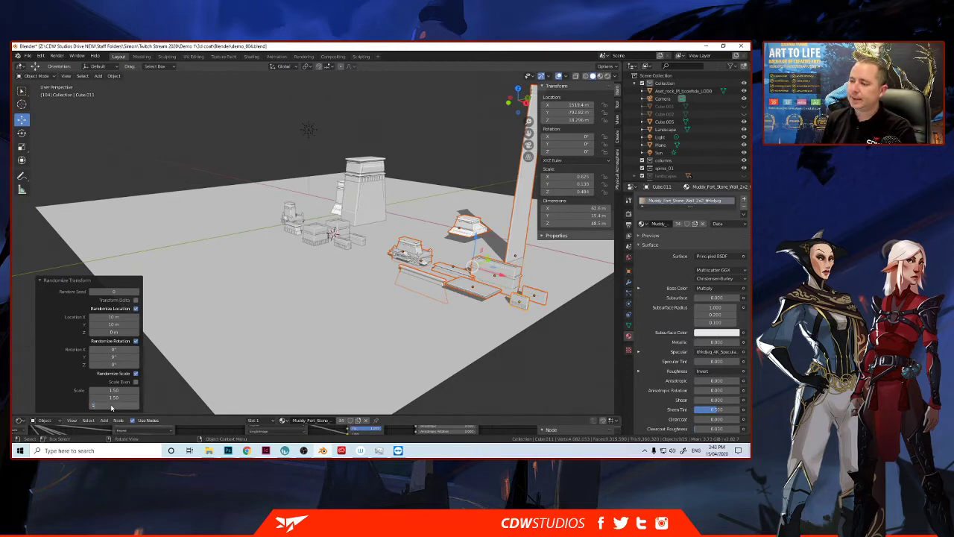
{"action": "type", "text": "1.5"}
{"action": "key", "text": "Return"}
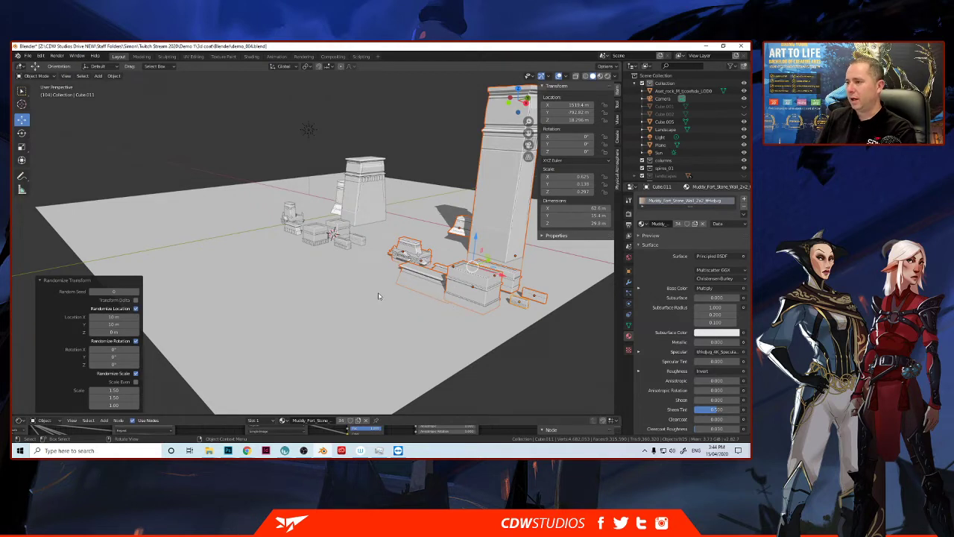
{"action": "middle_click_drag", "start_coordinate": [416, 293], "coordinate": [386, 301]}
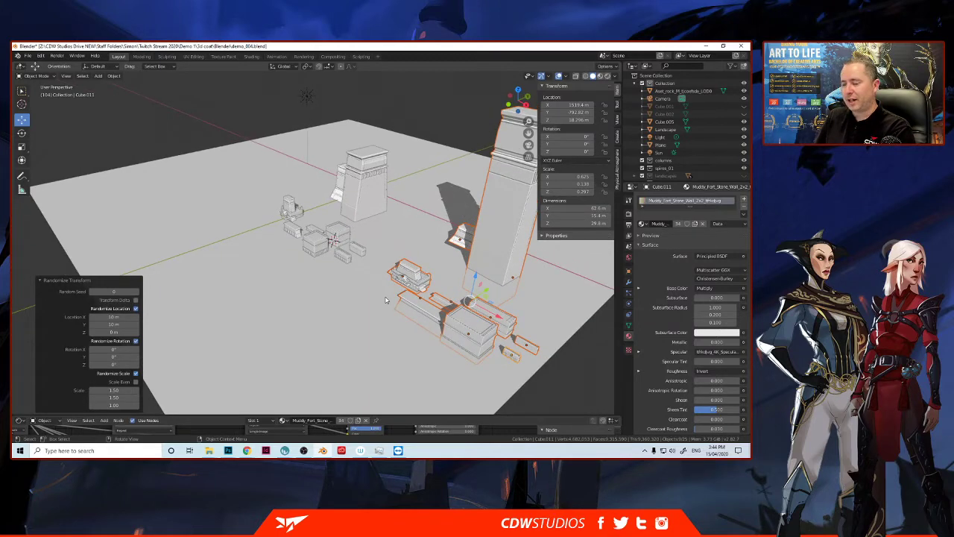
{"action": "scroll", "coordinate": [400, 292], "scroll_direction": "down", "scroll_amount": 2}
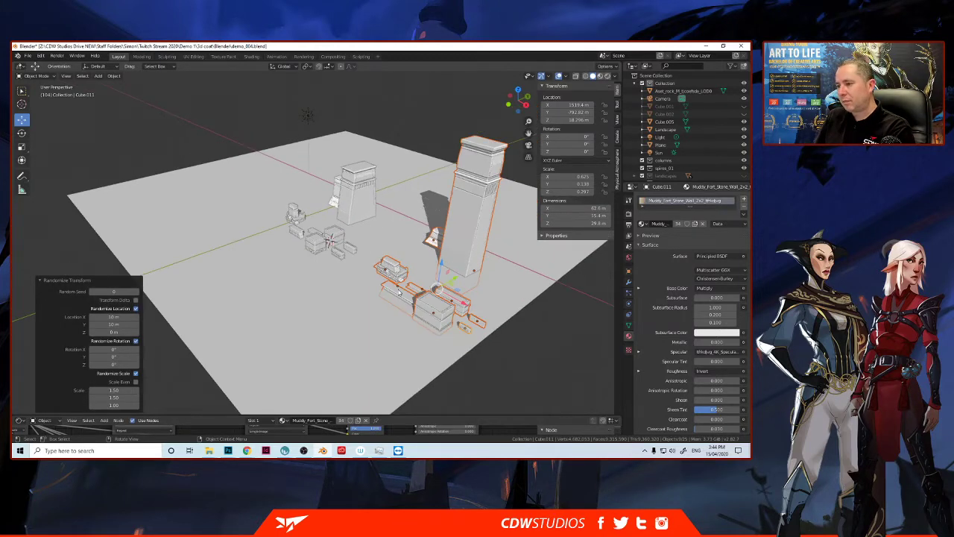
{"action": "scroll", "coordinate": [400, 291], "scroll_direction": "down", "scroll_amount": 1}
{"action": "middle_click_drag", "start_coordinate": [398, 291], "coordinate": [361, 288]}
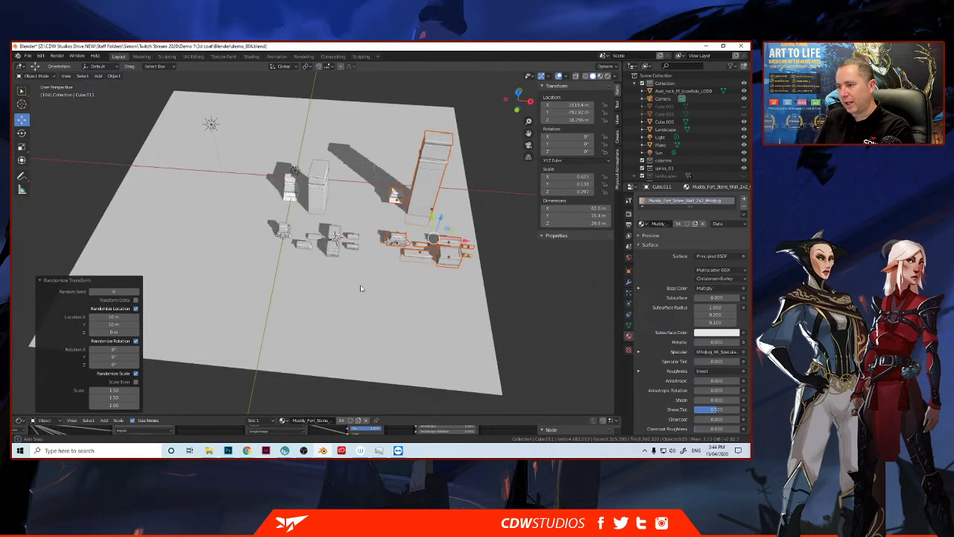
{"action": "left_click", "coordinate": [114, 350]}
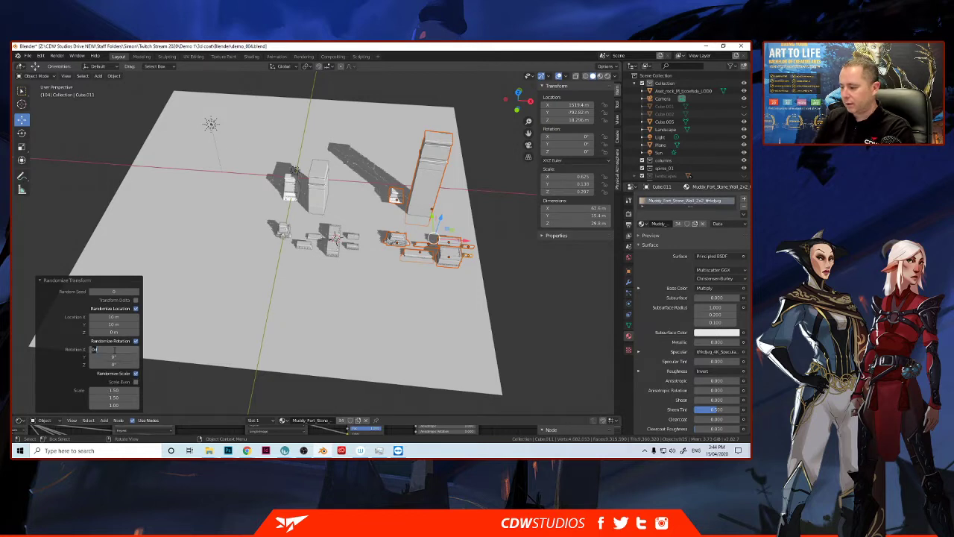
{"action": "type", "text": "9"}
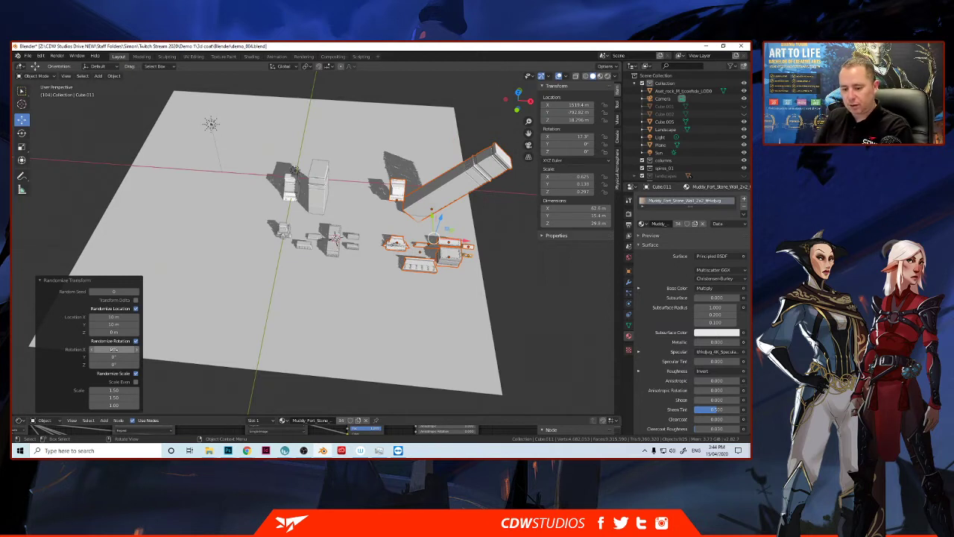
{"action": "left_click", "coordinate": [113, 349]}
{"action": "type", "text": "0"}
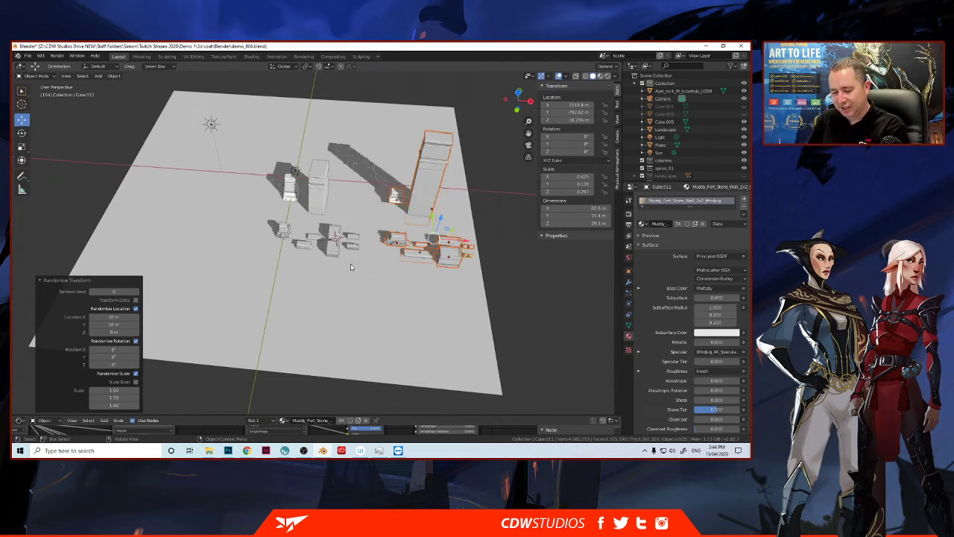
{"action": "middle_click_drag", "start_coordinate": [428, 264], "coordinate": [267, 323], "text": "shift"}
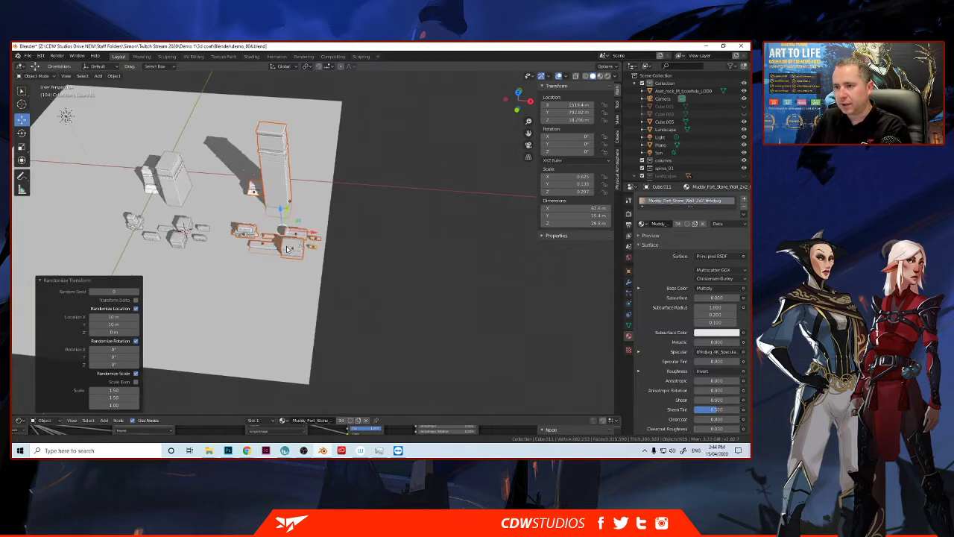
Step: Scale the ground plane a further 2.357 times, to about 7609 m across
{"action": "left_click", "coordinate": [267, 323]}
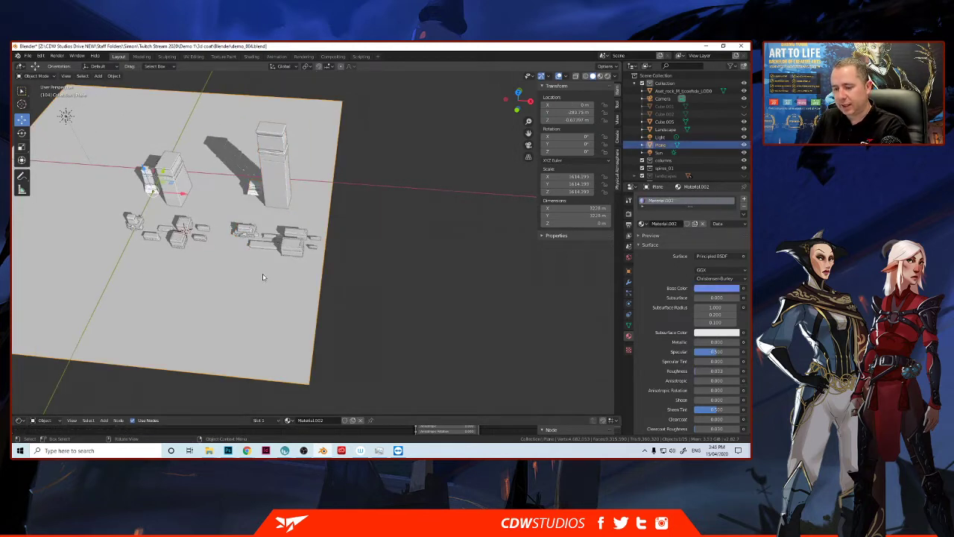
{"action": "key", "text": "s"}
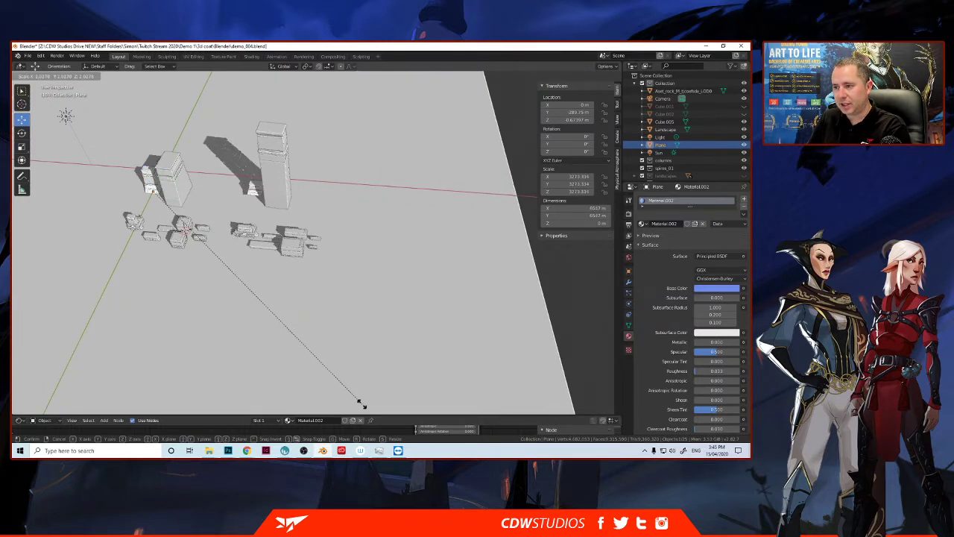
{"action": "left_click", "coordinate": [386, 96]}
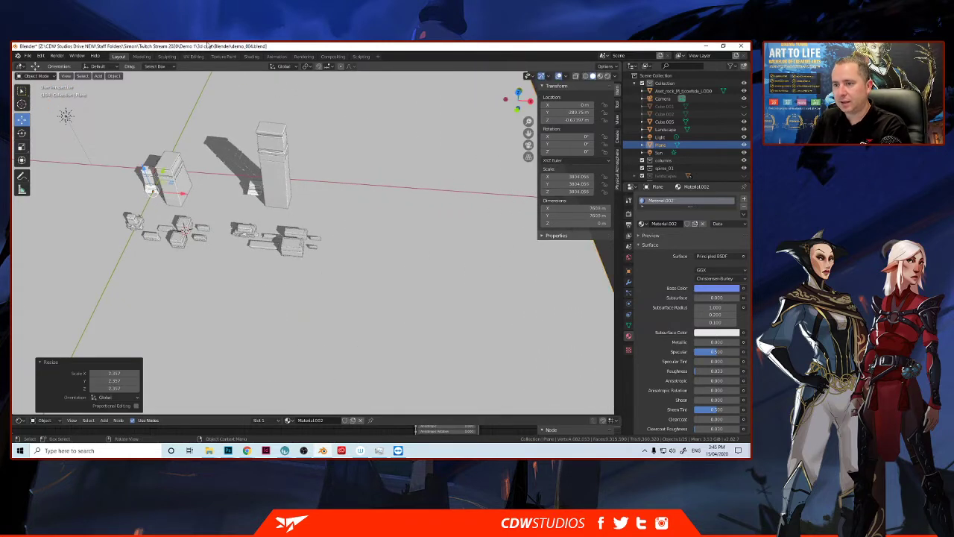
Step: Select the tall tower, the piece beside it and the small base pieces
{"action": "left_click", "coordinate": [259, 192]}
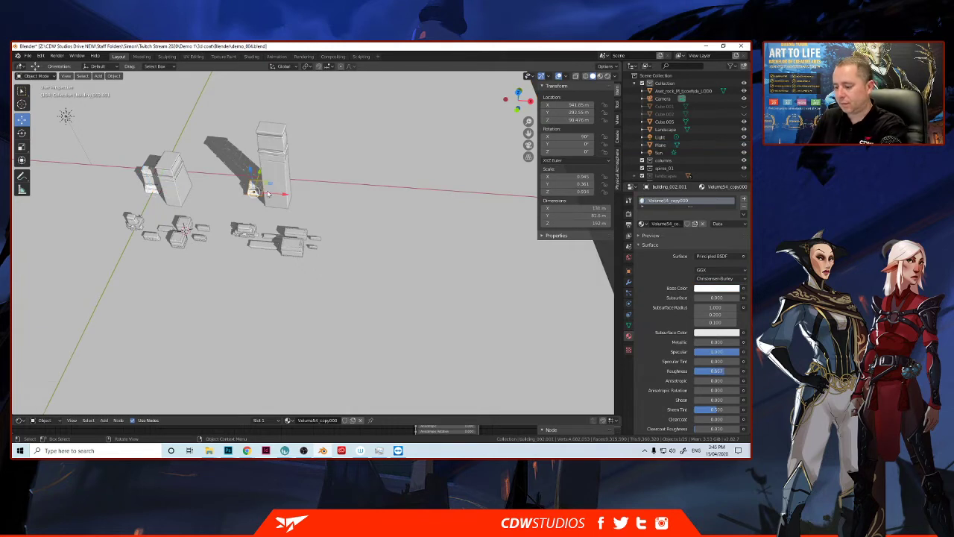
{"action": "left_click", "coordinate": [285, 184], "text": "shift"}
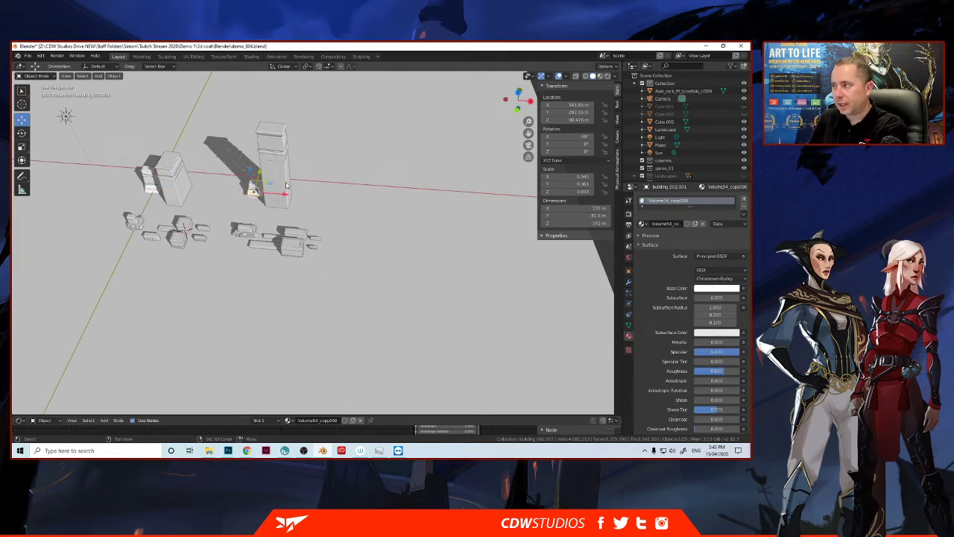
{"action": "left_click", "coordinate": [249, 233], "text": "shift"}
Step: Add the small wall pieces, move the tower group 43.1 m along negative X, and duplicate it
{"action": "left_click", "coordinate": [269, 237], "text": "shift"}
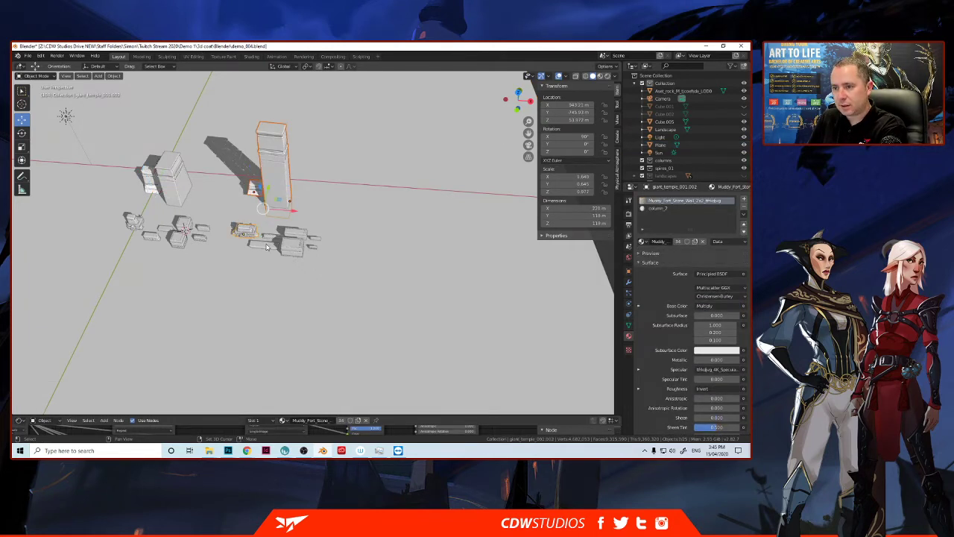
{"action": "left_click", "coordinate": [298, 237], "text": "shift"}
{"action": "left_click", "coordinate": [323, 244], "text": "shift"}
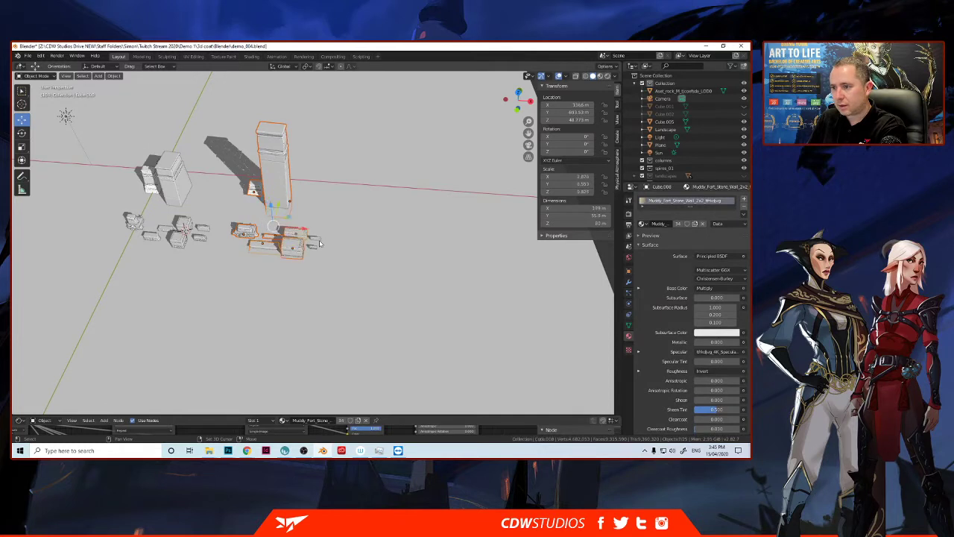
{"action": "left_click", "coordinate": [316, 244], "text": "shift"}
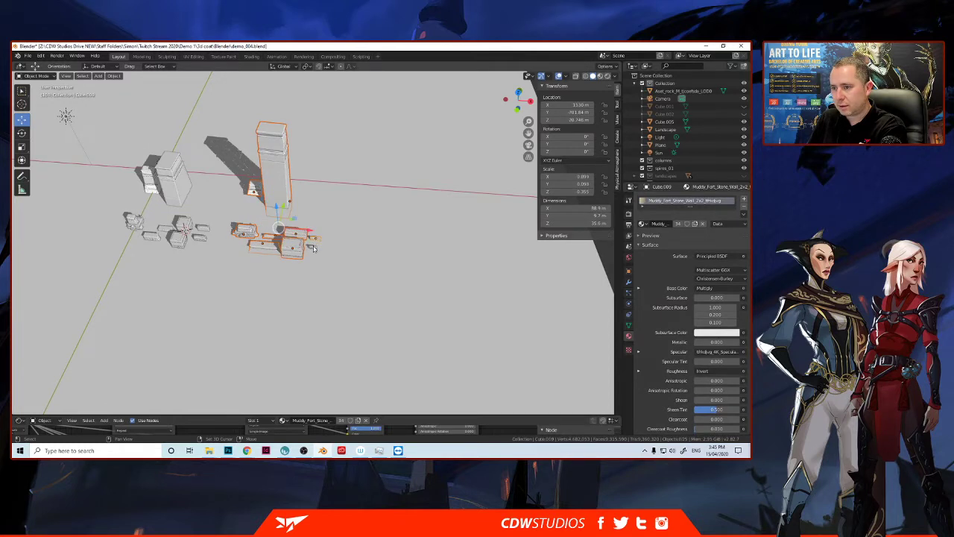
{"action": "left_click", "coordinate": [313, 248], "text": "shift"}
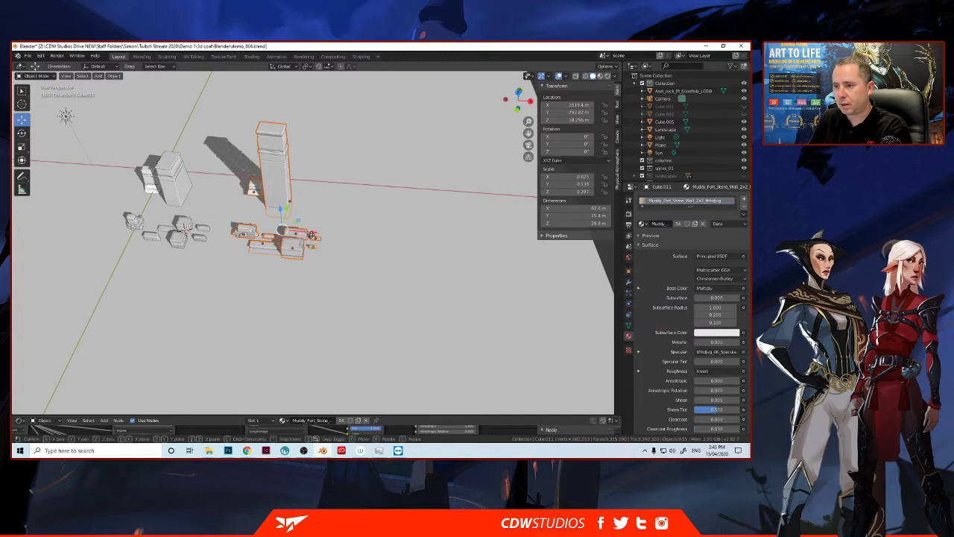
{"action": "mouse_move", "coordinate": [305, 235]}
{"action": "left_mouse_down"}
{"action": "mouse_move", "coordinate": [354, 241]}
{"action": "mouse_move", "coordinate": [302, 243]}
{"action": "left_mouse_up"}
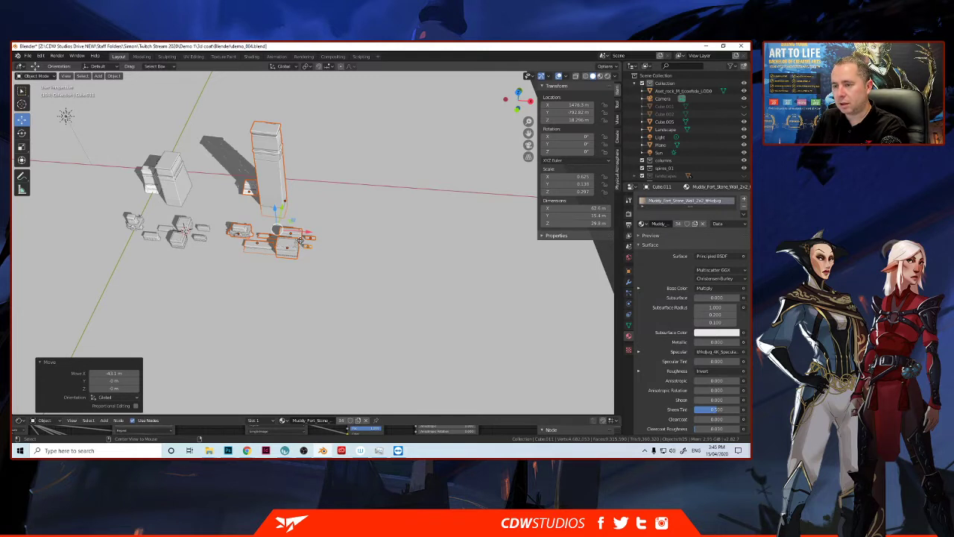
{"action": "key", "text": "shift+d"}
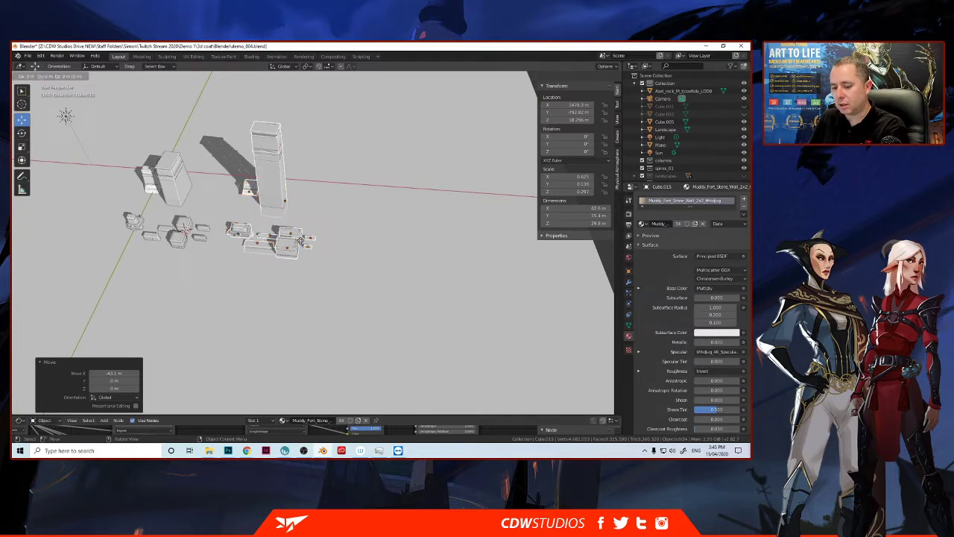
Step: Place the duplicated tower group 919 m along X beside the original
{"action": "right_click", "coordinate": [303, 239]}
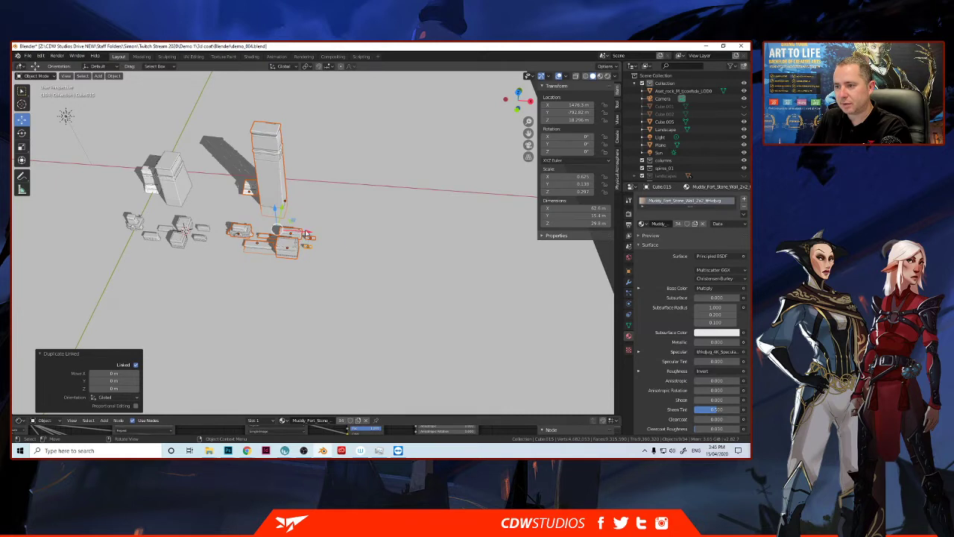
{"action": "left_click_drag", "start_coordinate": [311, 233], "coordinate": [315, 233]}
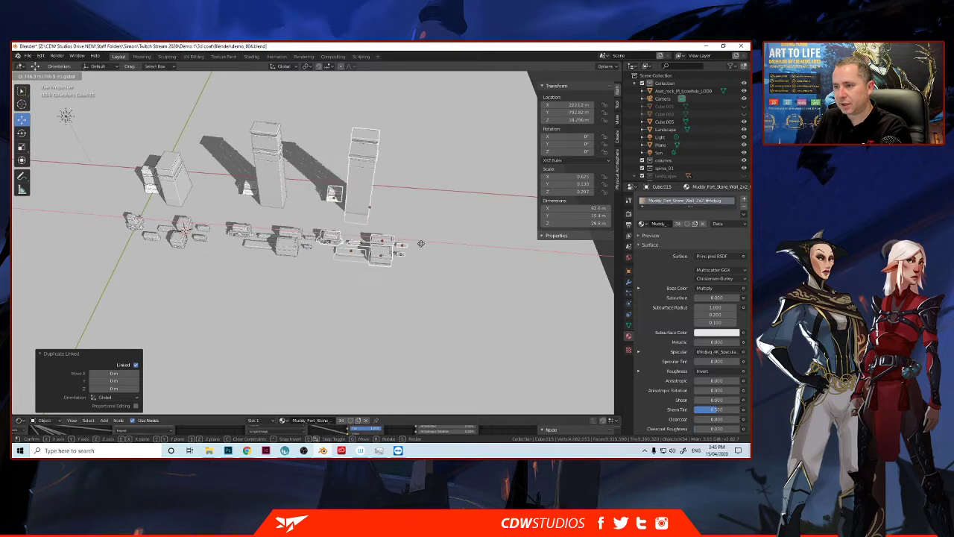
{"action": "left_click_drag", "start_coordinate": [421, 244], "coordinate": [444, 246]}
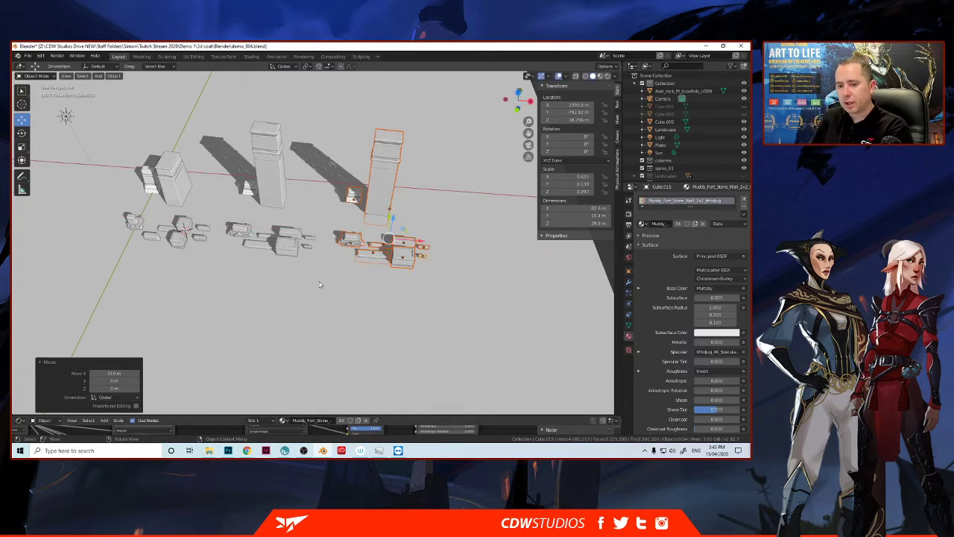
Step: Run Randomize Transform on the copied tower group, step the random seed up to 4, then select the ground plane
{"action": "key", "text": "F3"}
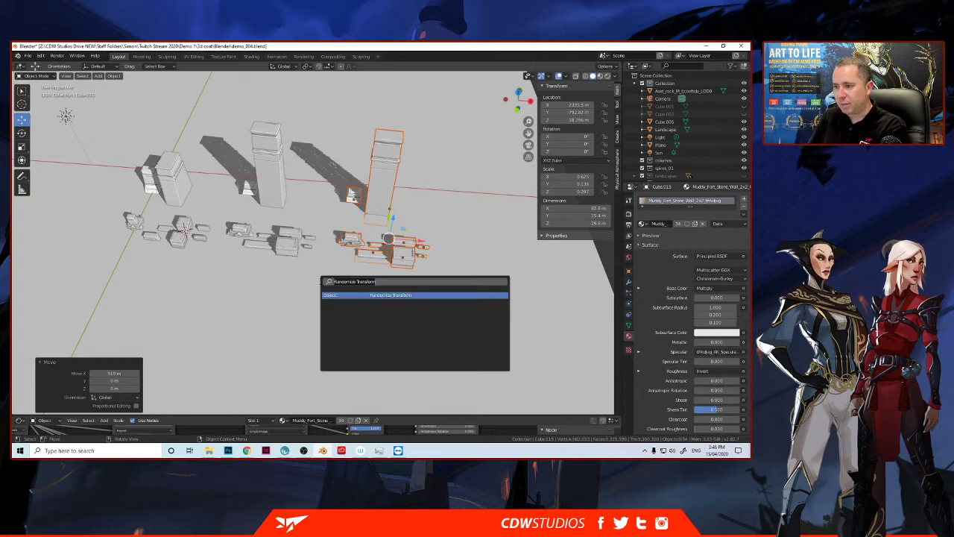
{"action": "left_click", "coordinate": [409, 295]}
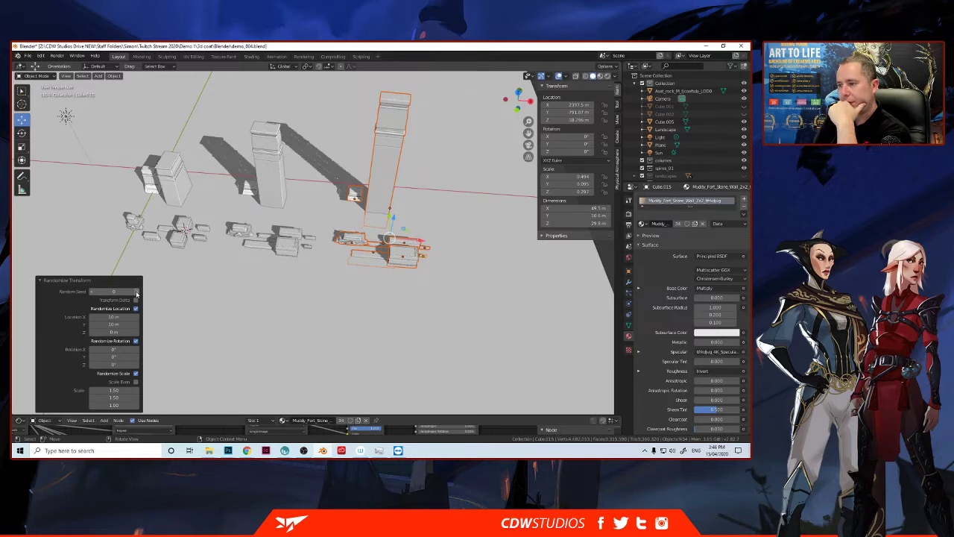
{"action": "left_click", "coordinate": [136, 291]}
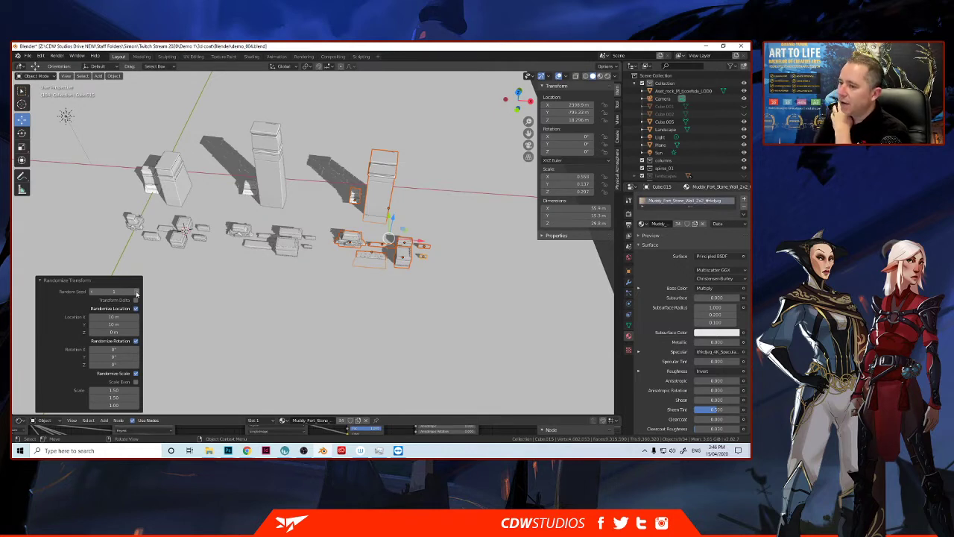
{"action": "left_click", "coordinate": [136, 292]}
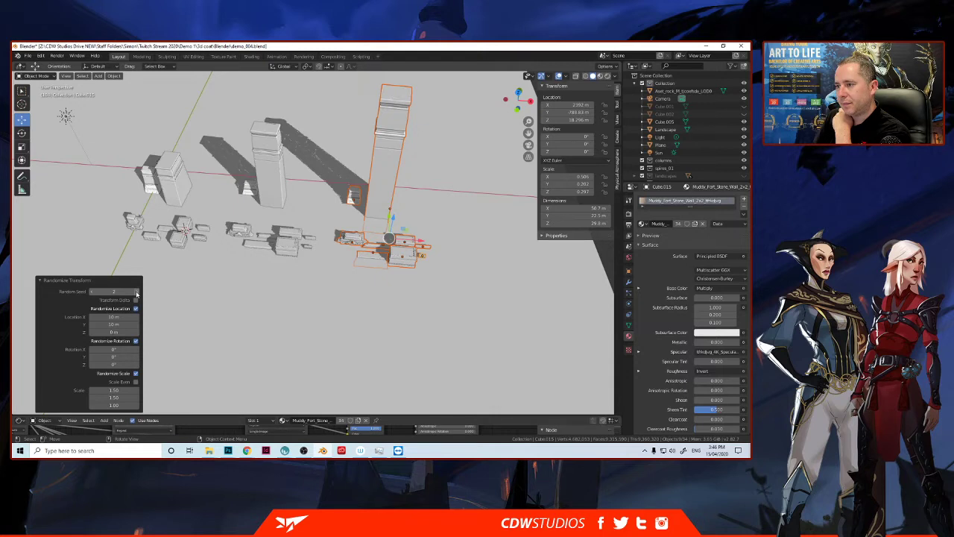
{"action": "left_click", "coordinate": [137, 293]}
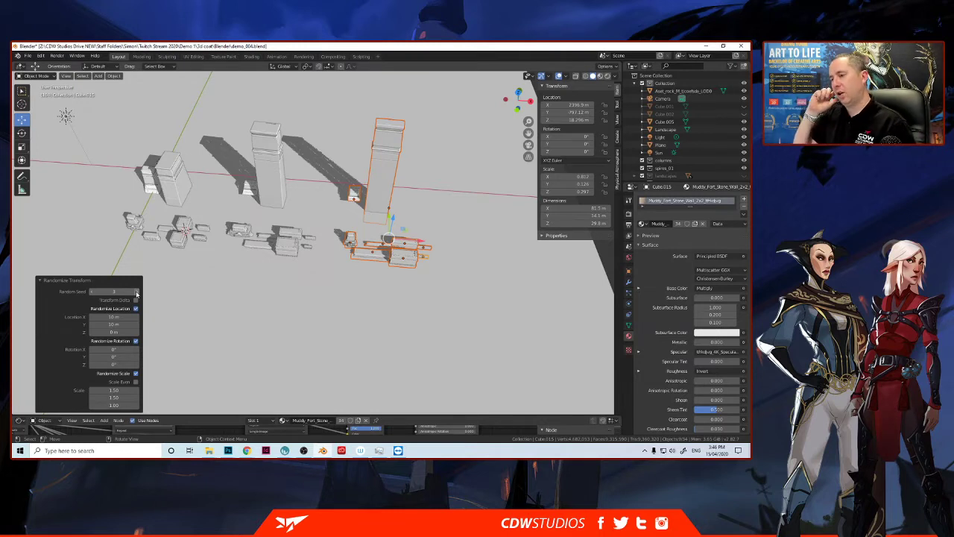
{"action": "left_click", "coordinate": [137, 292]}
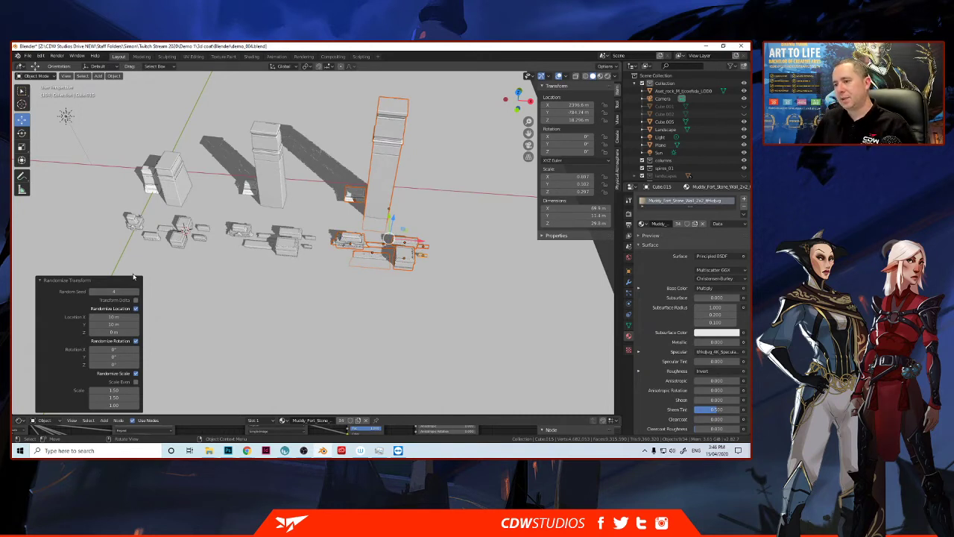
{"action": "left_click", "coordinate": [400, 280]}
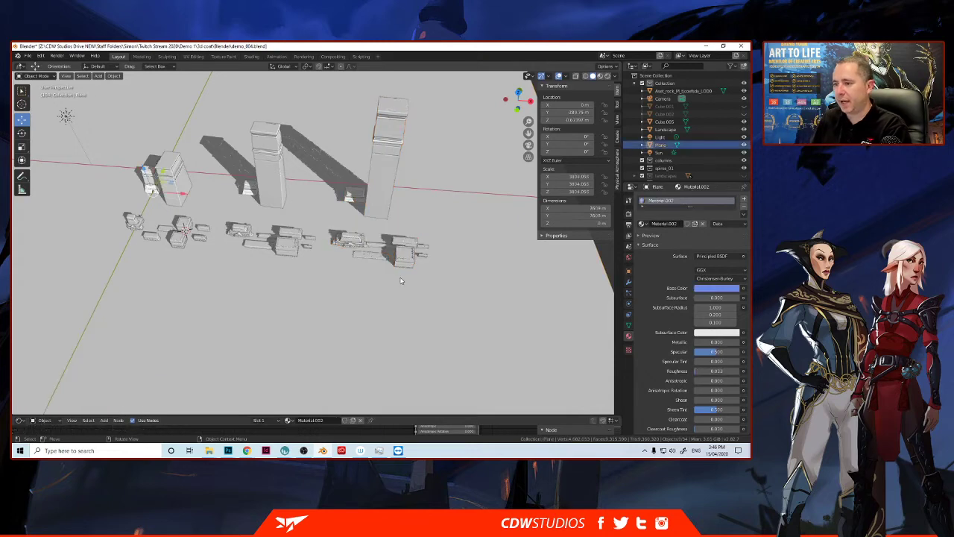
Step: Select the small wall piece and move it 98.1 m along X
{"action": "scroll", "coordinate": [418, 270], "scroll_direction": "up", "scroll_amount": 8}
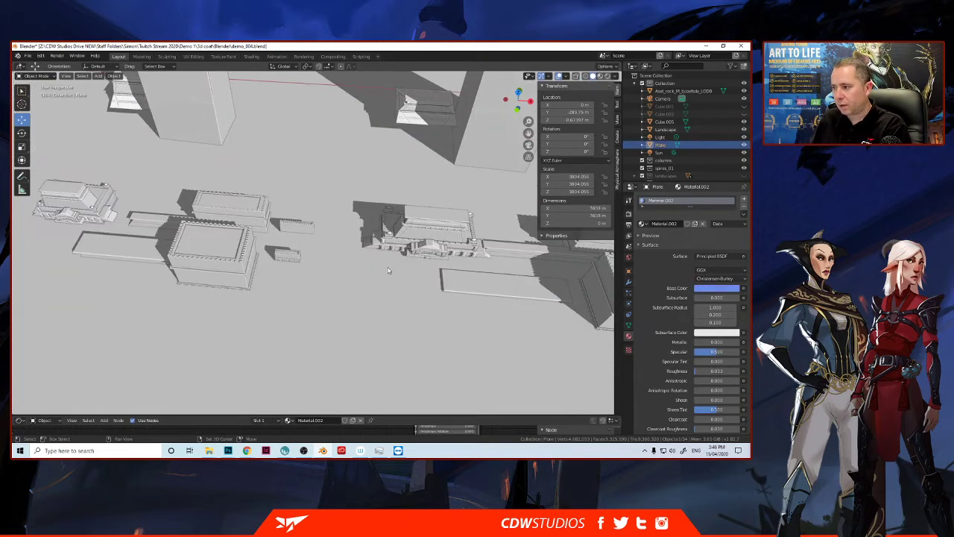
{"action": "middle_click_drag", "start_coordinate": [452, 266], "coordinate": [149, 221], "text": "shift"}
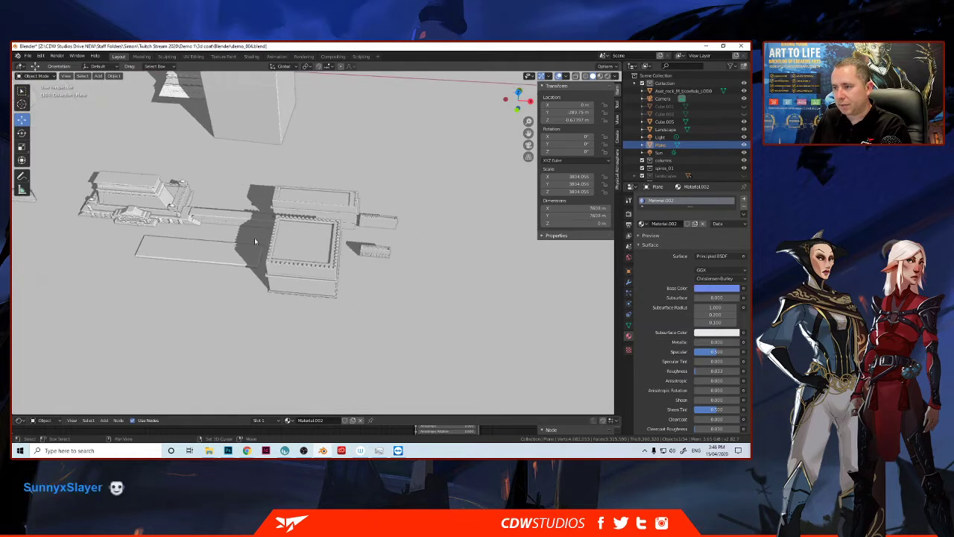
{"action": "left_click", "coordinate": [376, 224]}
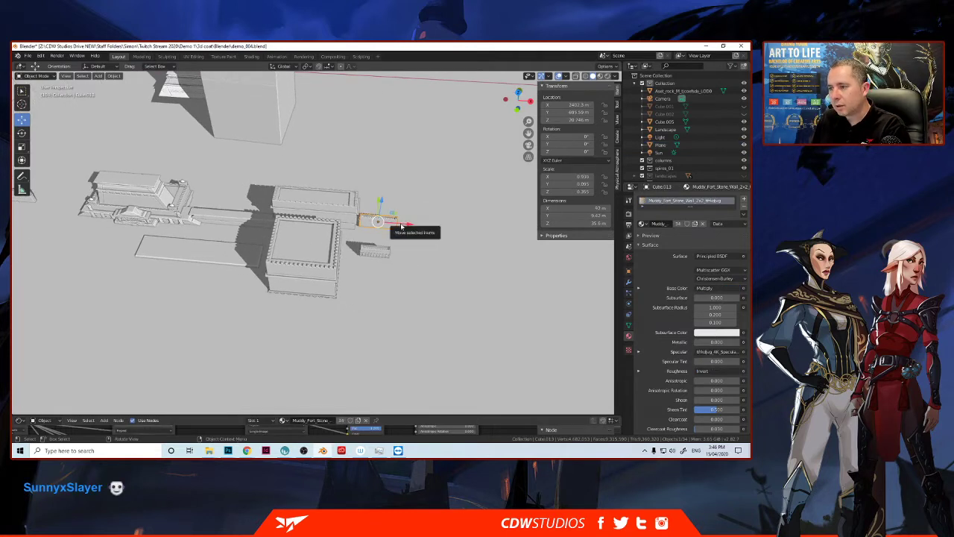
{"action": "left_click_drag", "start_coordinate": [402, 226], "coordinate": [446, 233]}
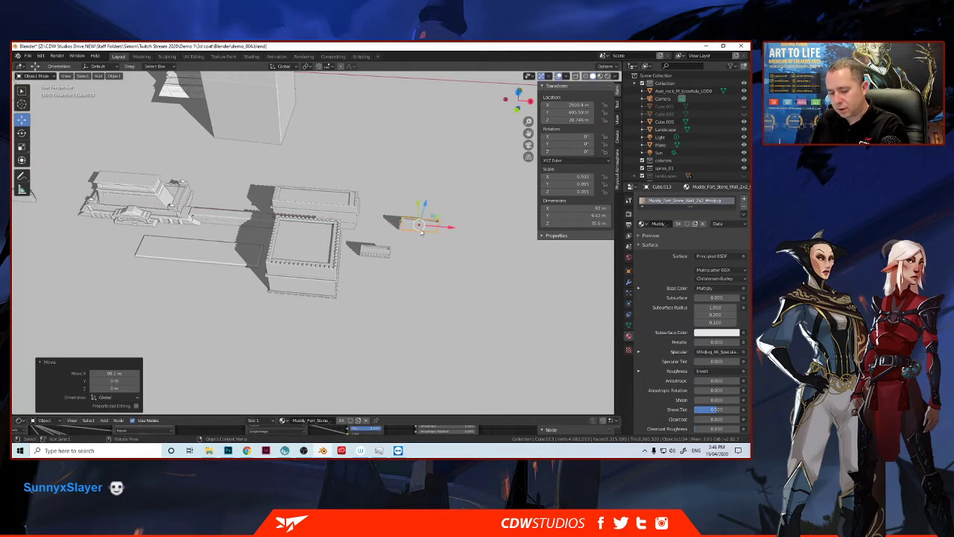
Step: Make a linked copy of the small wall in place, rotate it 90° around Z, and slide it along Y
{"action": "key", "text": "g"}
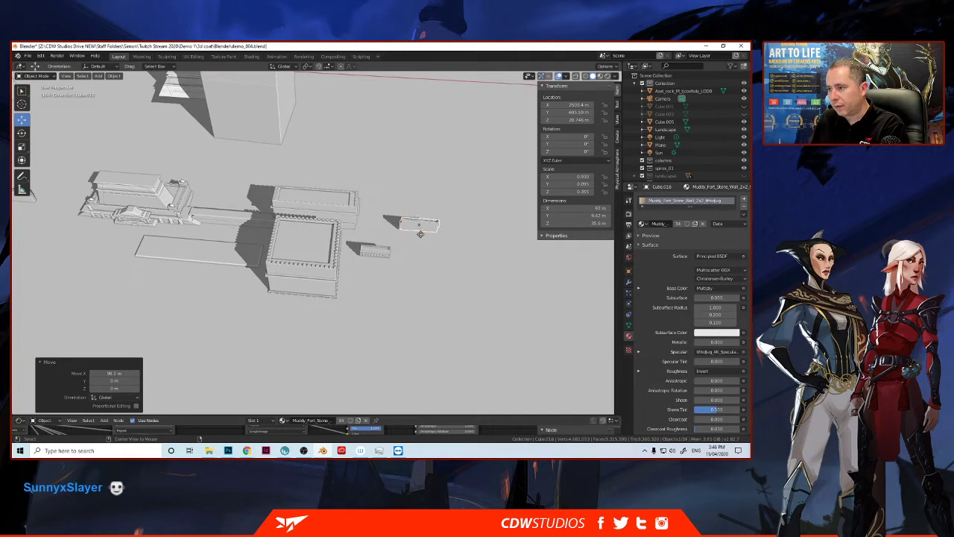
{"action": "right_click", "coordinate": [420, 233]}
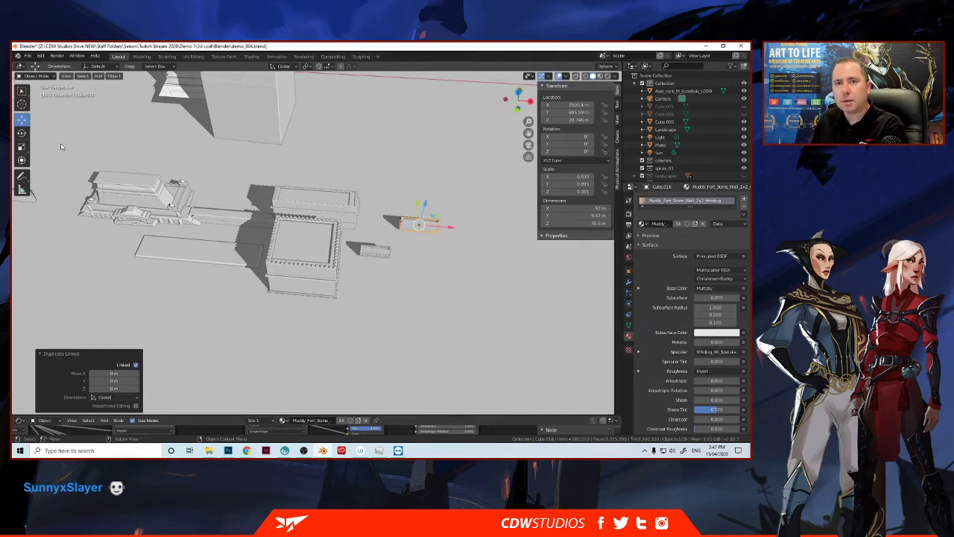
{"action": "left_click", "coordinate": [22, 133]}
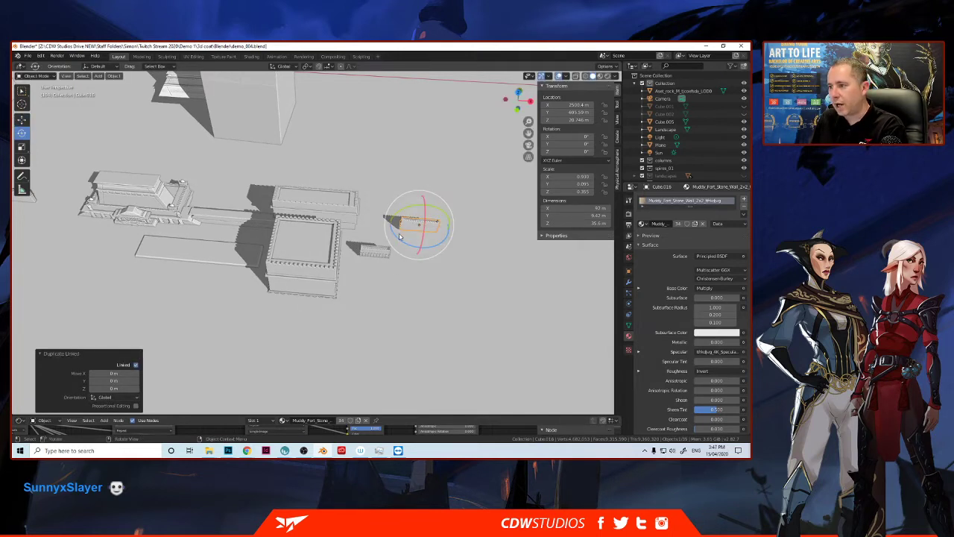
{"action": "left_click_drag", "start_coordinate": [397, 238], "coordinate": [477, 211]}
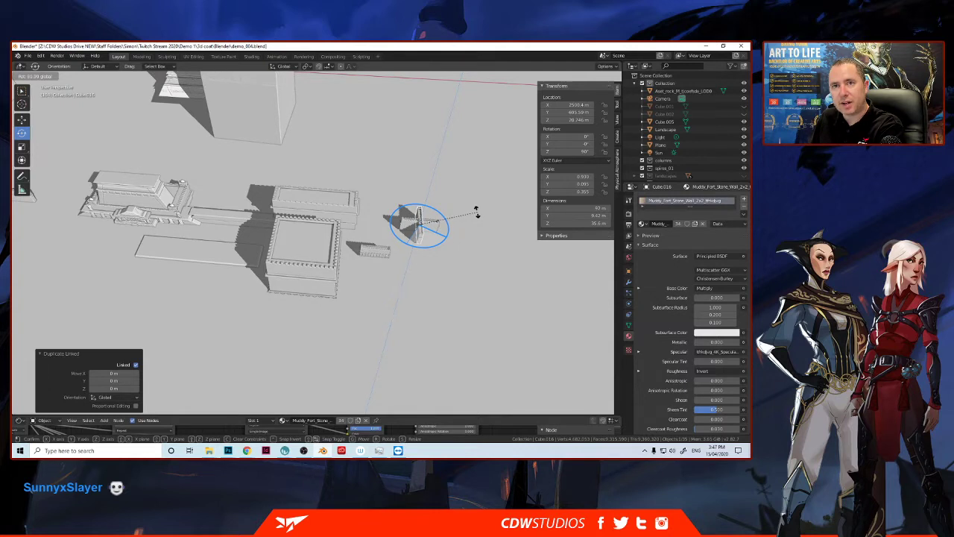
{"action": "left_click_drag", "start_coordinate": [476, 211], "coordinate": [477, 211]}
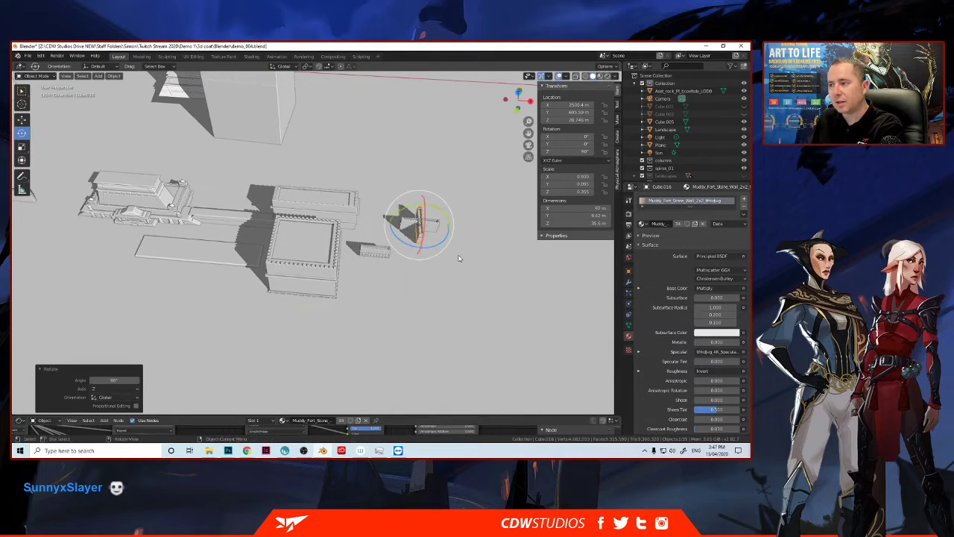
{"action": "left_click", "coordinate": [24, 120]}
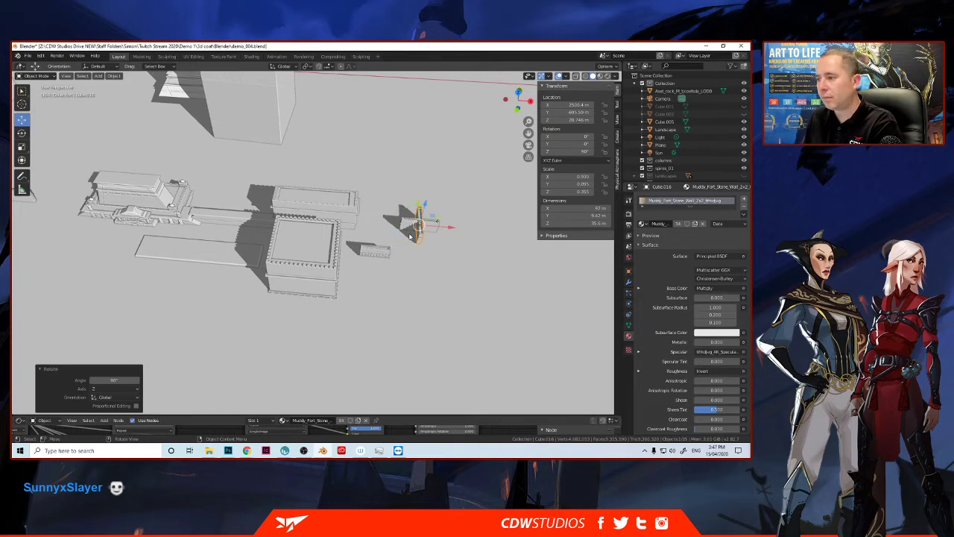
{"action": "left_click_drag", "start_coordinate": [418, 212], "coordinate": [443, 241]}
Step: Shift the turned wall 39.2 m along X and 7.02 m along Y
{"action": "scroll", "coordinate": [433, 261], "scroll_direction": "up", "scroll_amount": 6}
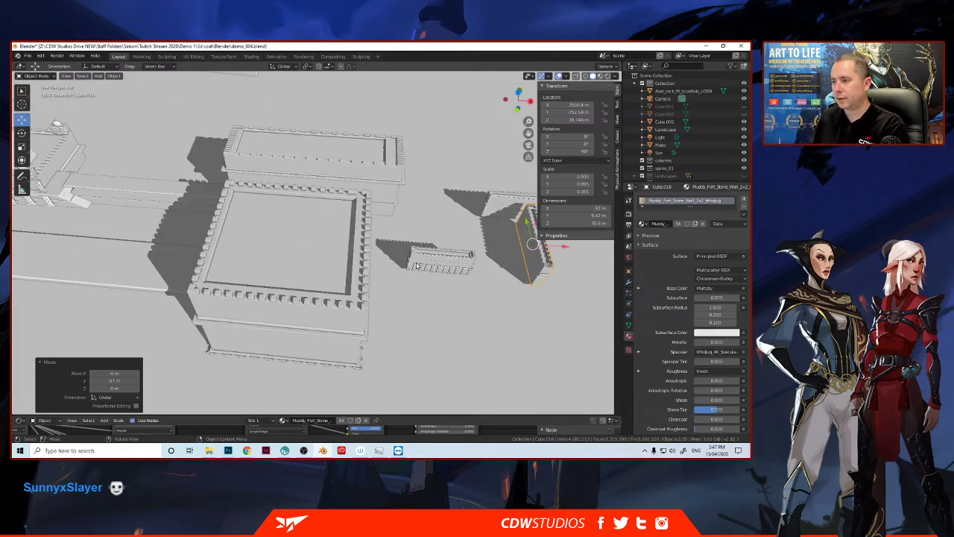
{"action": "middle_click_drag", "start_coordinate": [425, 282], "coordinate": [386, 312]}
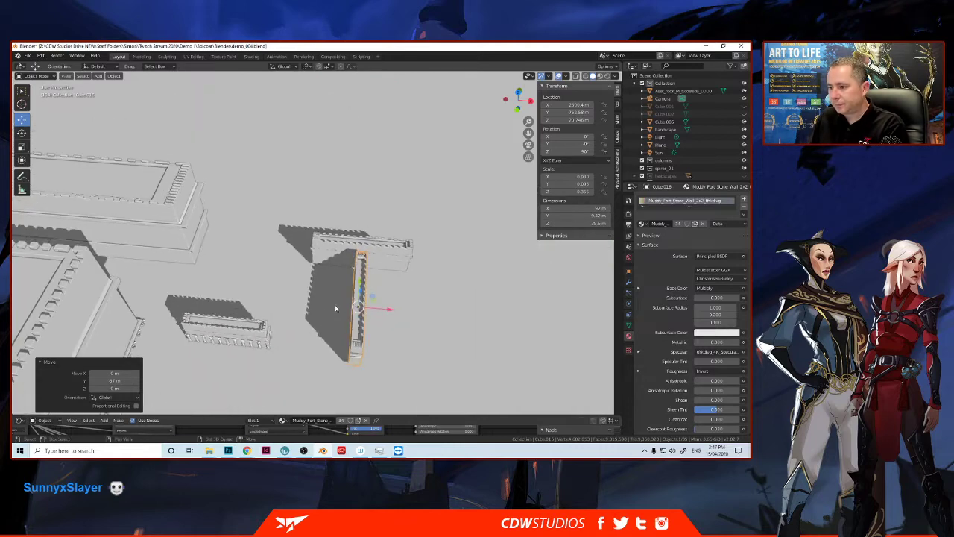
{"action": "key", "text": "g"}
{"action": "key", "text": "x"}
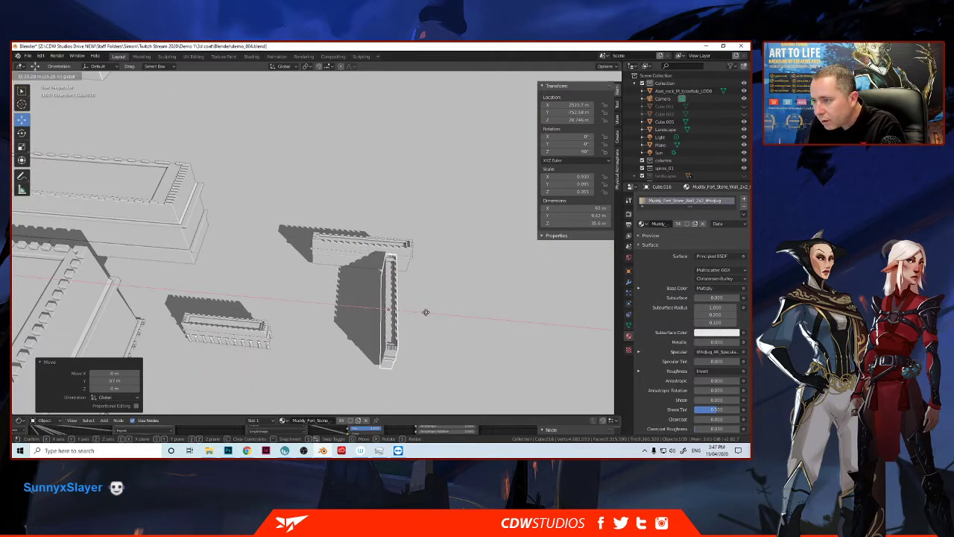
{"action": "left_click", "coordinate": [437, 313]}
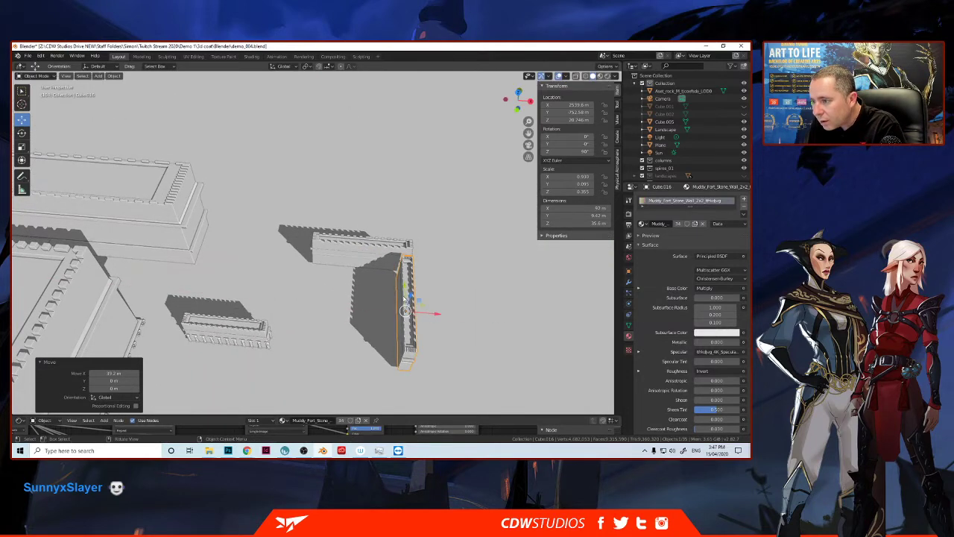
{"action": "key", "text": "g"}
{"action": "key", "text": "y"}
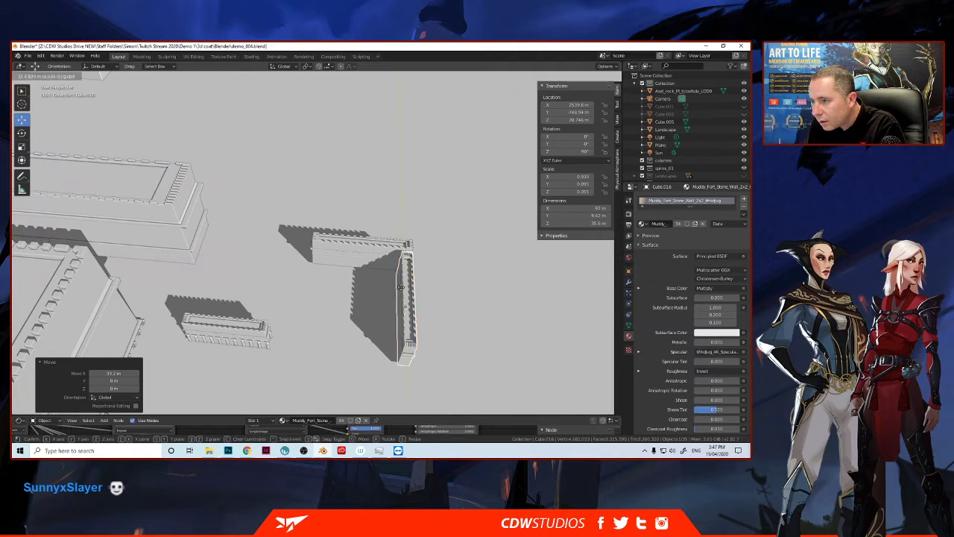
{"action": "left_click", "coordinate": [401, 286]}
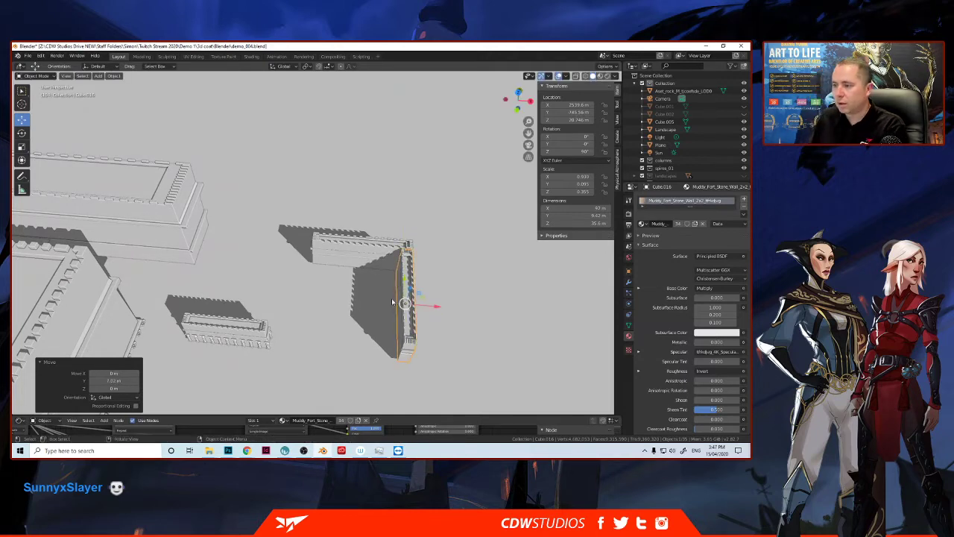
Step: Move the turned wall a further 1.68 m along Y so it meets the longer wall at a corner
{"action": "middle_click_drag", "start_coordinate": [397, 303], "coordinate": [315, 253]}
{"action": "scroll", "coordinate": [163, 191], "scroll_direction": "up", "scroll_amount": 3}
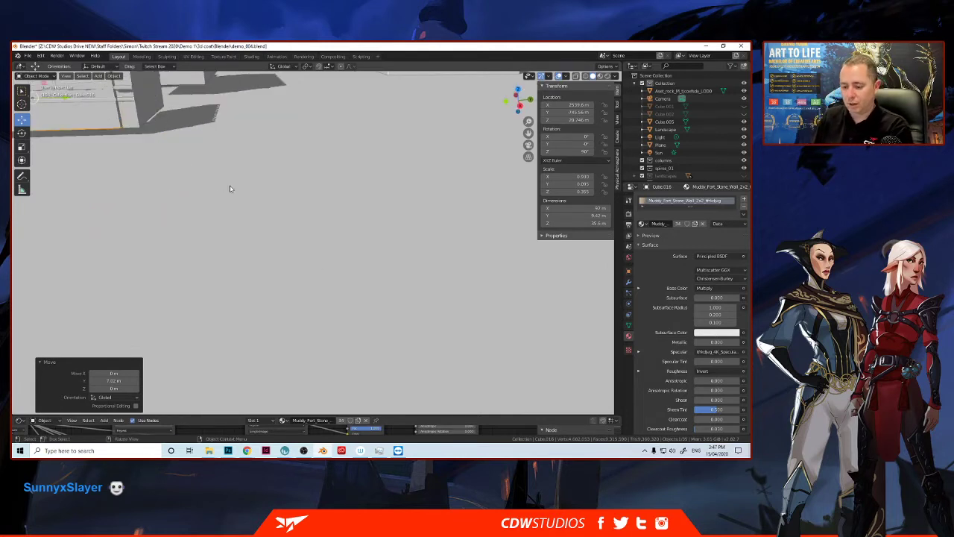
{"action": "scroll", "coordinate": [230, 189], "scroll_direction": "up", "scroll_amount": 2}
{"action": "mouse_move", "coordinate": [179, 194]}
{"action": "middle_mouse_down", "text": "shift"}
{"action": "mouse_move", "coordinate": [156, 186]}
{"action": "mouse_move", "coordinate": [191, 187]}
{"action": "middle_mouse_up", "text": "shift"}
{"action": "middle_click_drag", "start_coordinate": [297, 255], "coordinate": [396, 282], "text": "shift"}
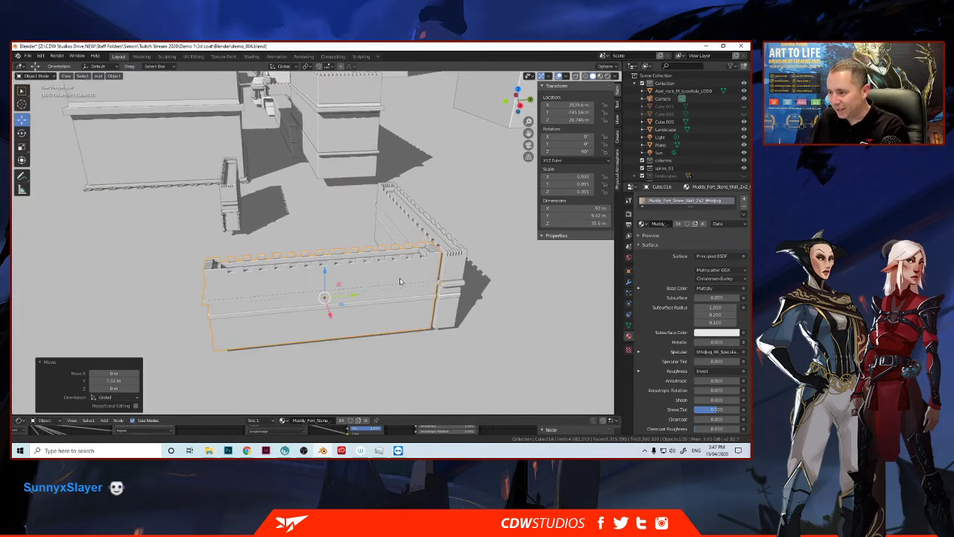
{"action": "left_click", "coordinate": [340, 297]}
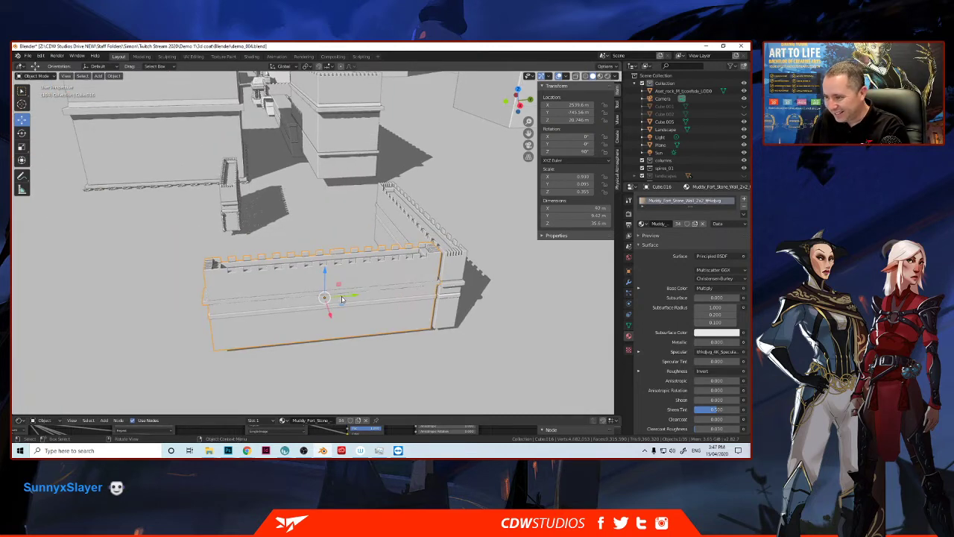
{"action": "key", "text": "g"}
{"action": "key", "text": "y"}
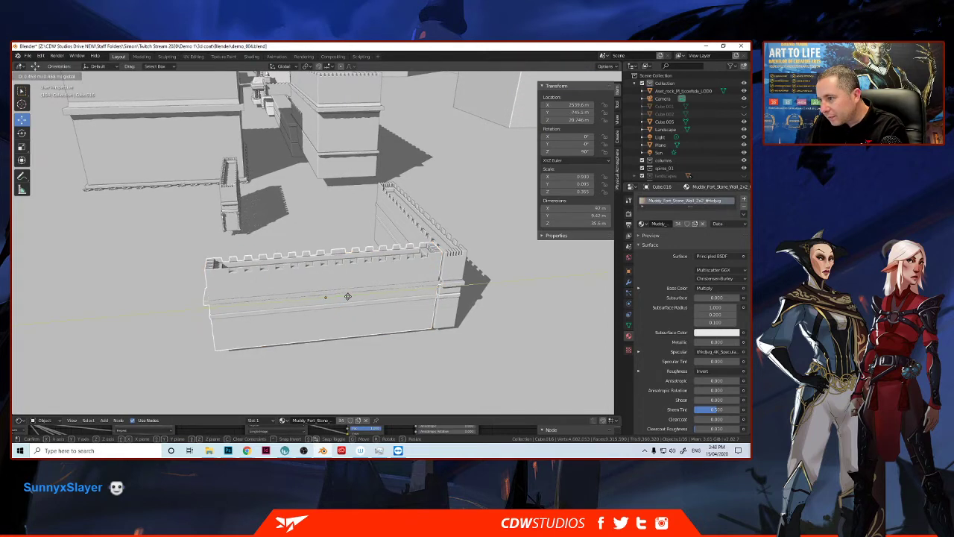
{"action": "left_click", "coordinate": [350, 296]}
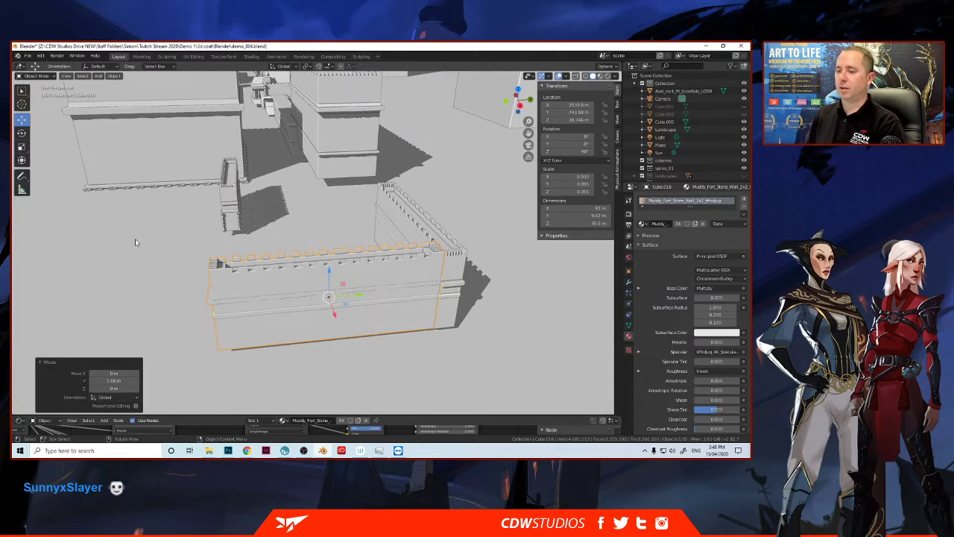
{"action": "scroll", "coordinate": [135, 240], "scroll_direction": "down", "scroll_amount": 2}
{"action": "scroll", "coordinate": [152, 232], "scroll_direction": "down", "scroll_amount": 3}
{"action": "middle_click_drag", "start_coordinate": [196, 262], "coordinate": [218, 261]}
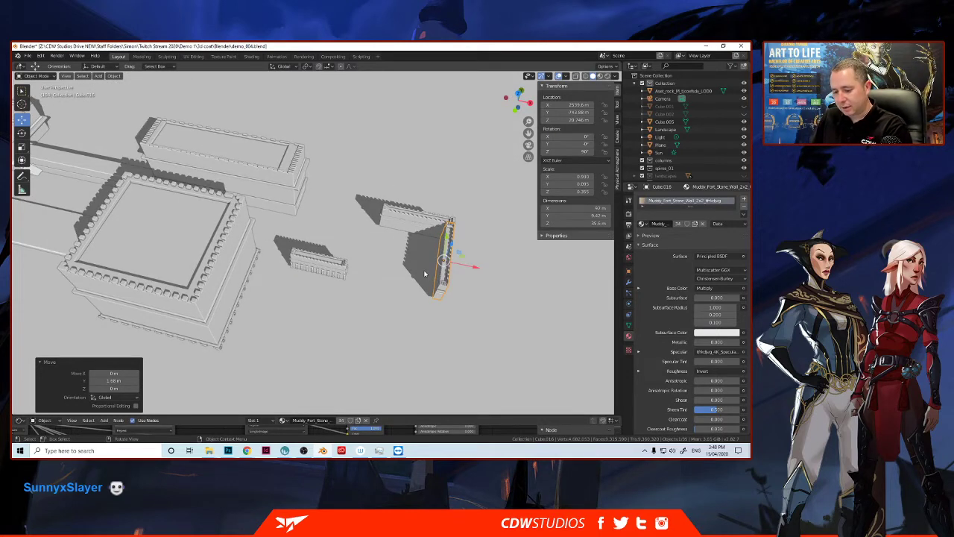
Step: Make a linked copy of the side wall and move it to lengthen that wall
{"action": "key", "text": "alt+d"}
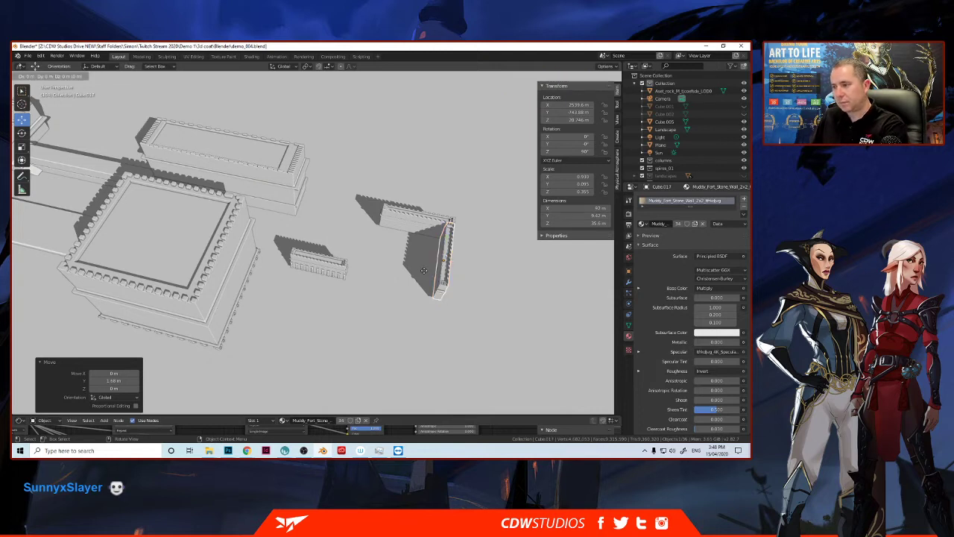
{"action": "key", "text": "Escape"}
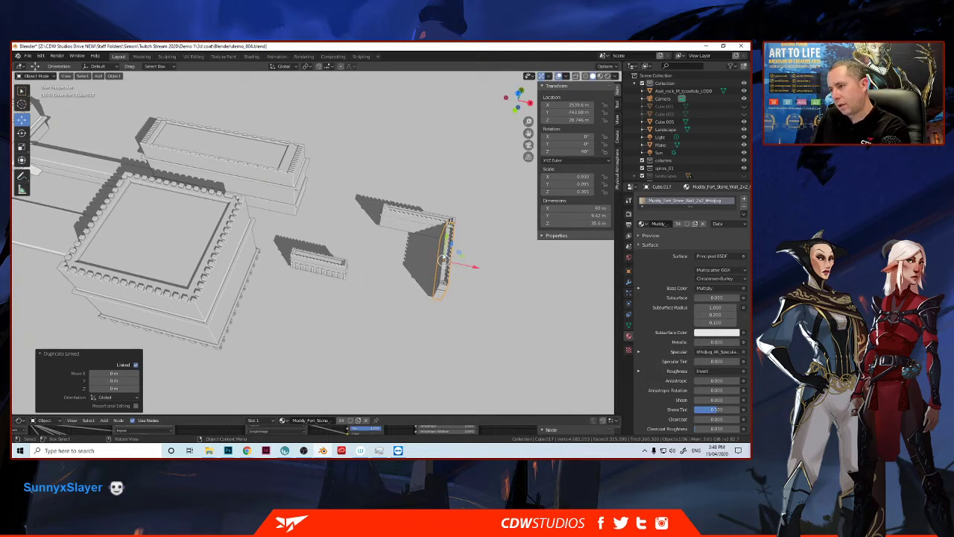
{"action": "key", "text": "g"}
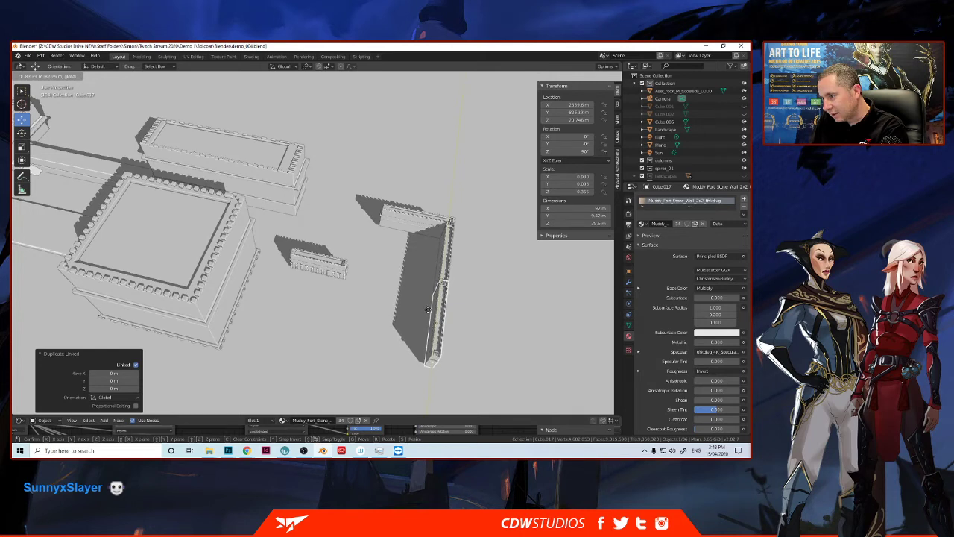
{"action": "left_click", "coordinate": [427, 310]}
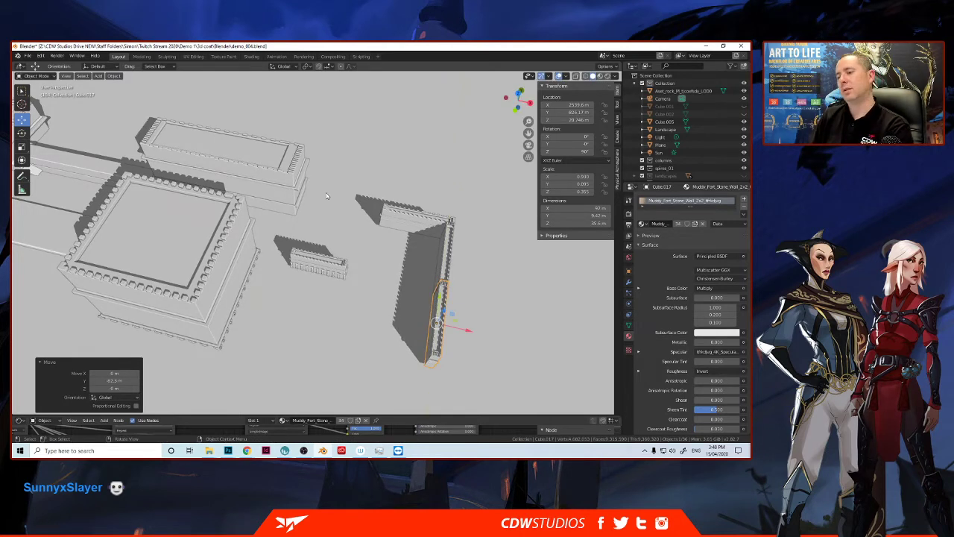
{"action": "left_click", "coordinate": [322, 270]}
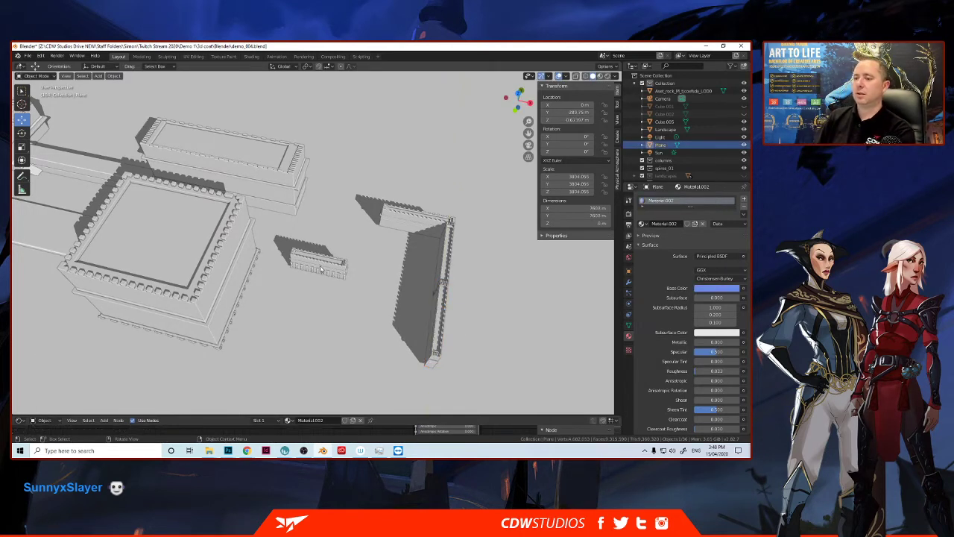
Step: Copy the small wall piece and slide the copy along X so it sits end to end
{"action": "left_click", "coordinate": [322, 270]}
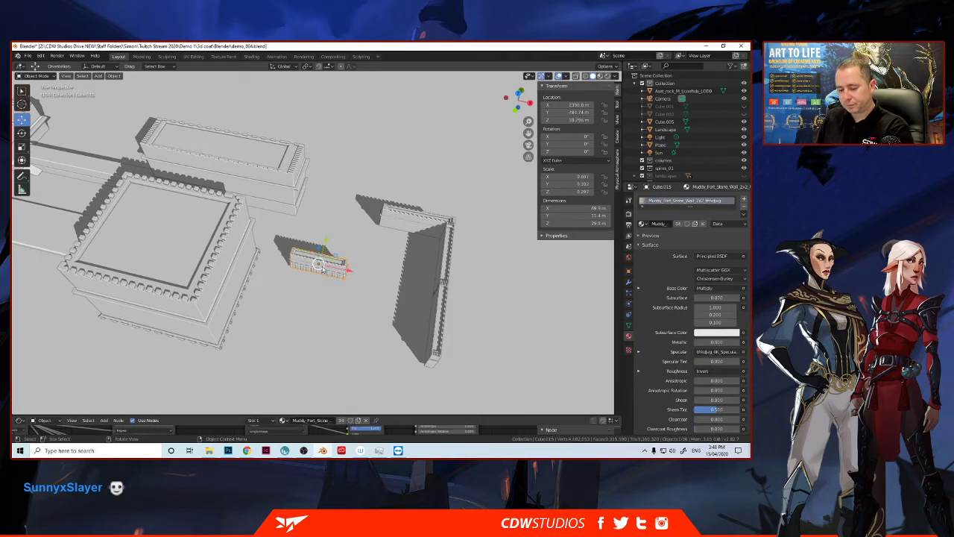
{"action": "left_click_drag", "start_coordinate": [321, 266], "coordinate": [322, 266]}
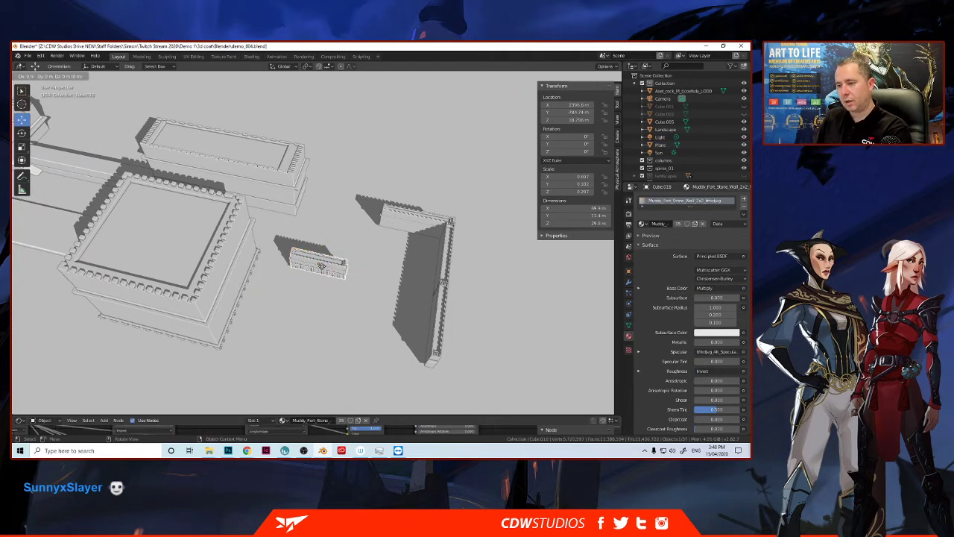
{"action": "right_click", "coordinate": [322, 270]}
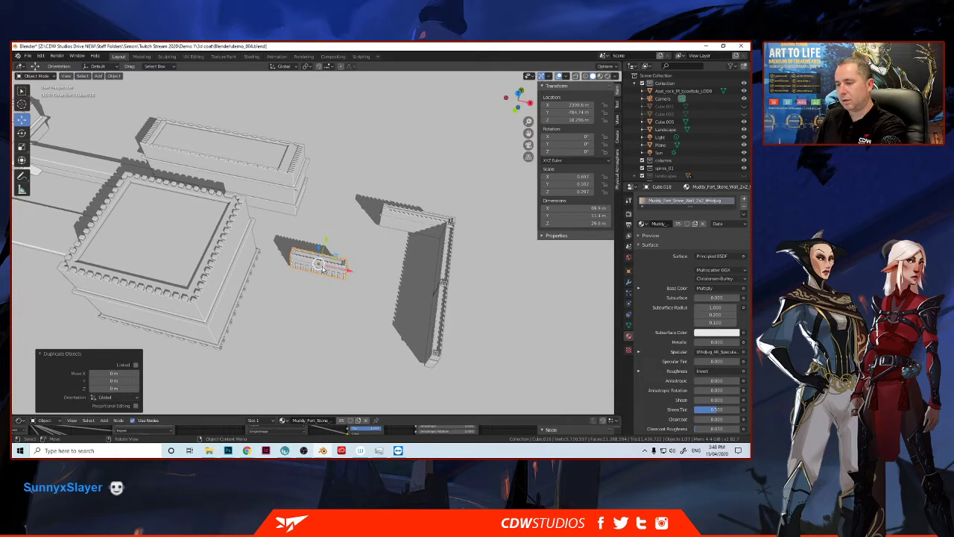
{"action": "key", "text": "Delete"}
{"action": "left_click", "coordinate": [322, 270]}
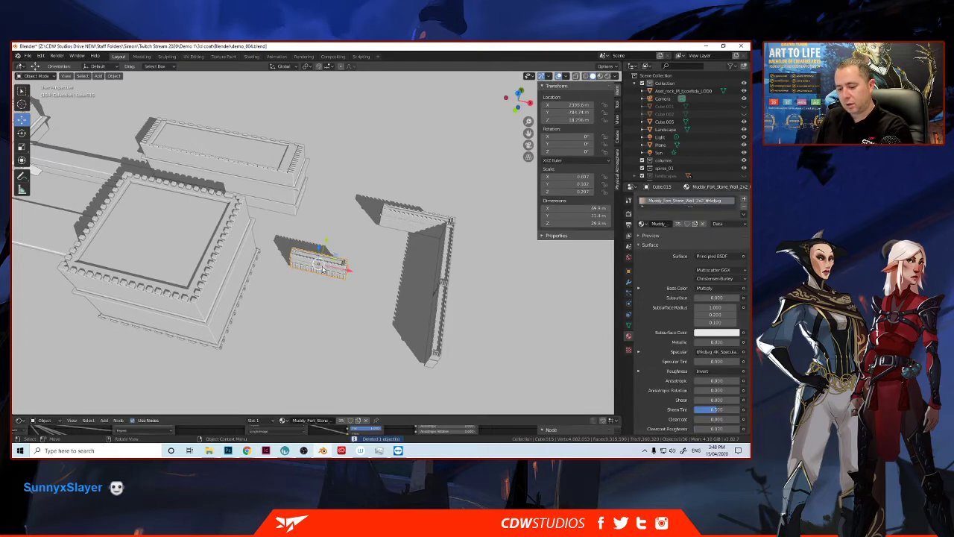
{"action": "key", "text": "shift+d"}
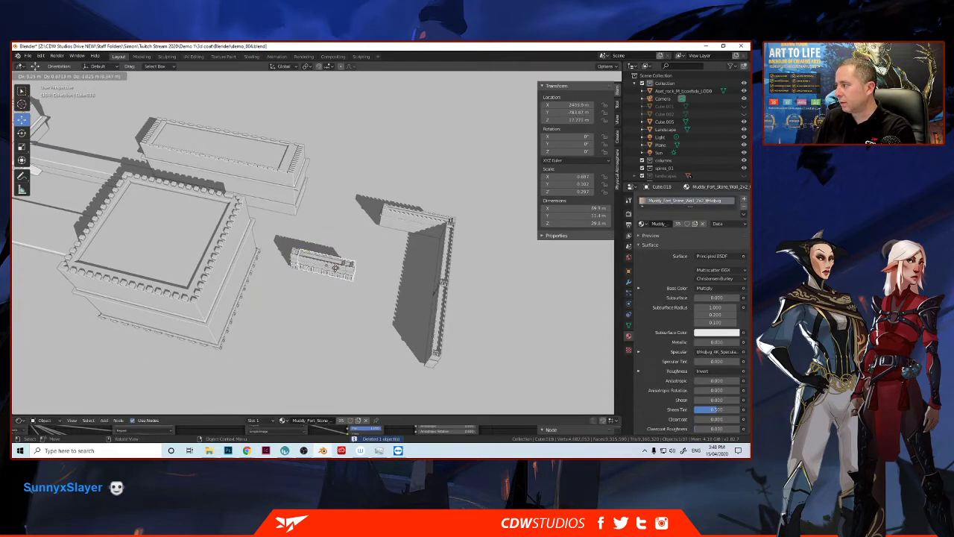
{"action": "right_click", "coordinate": [337, 270]}
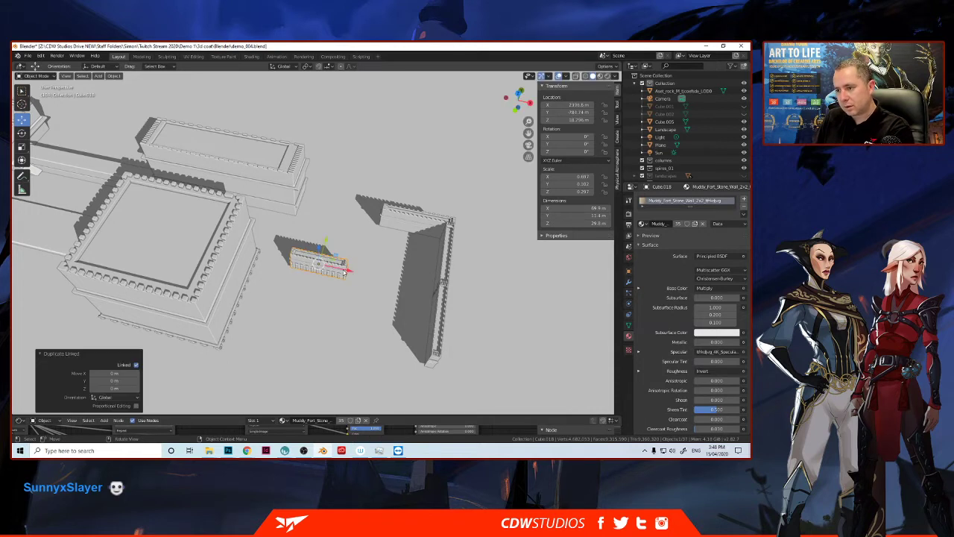
{"action": "left_click_drag", "start_coordinate": [352, 274], "coordinate": [374, 276]}
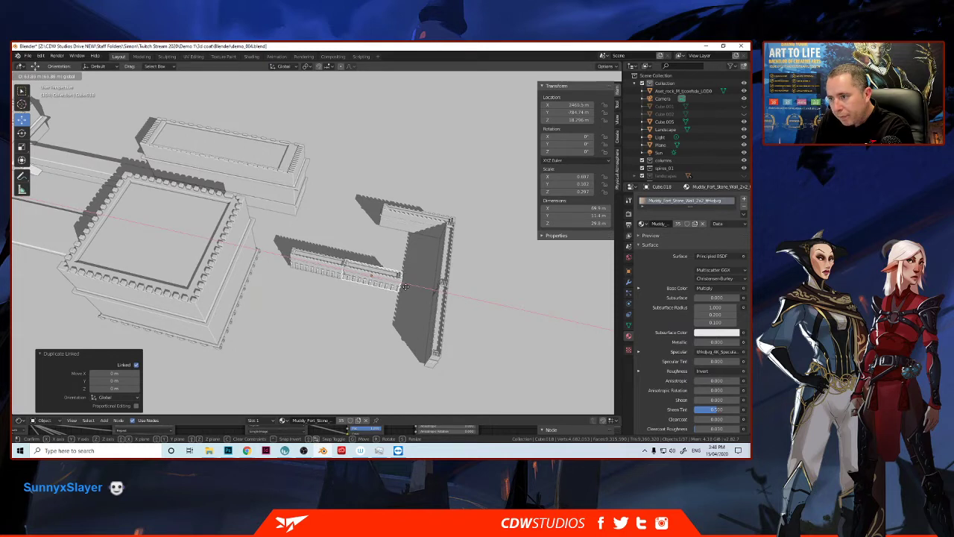
{"action": "left_click", "coordinate": [403, 287]}
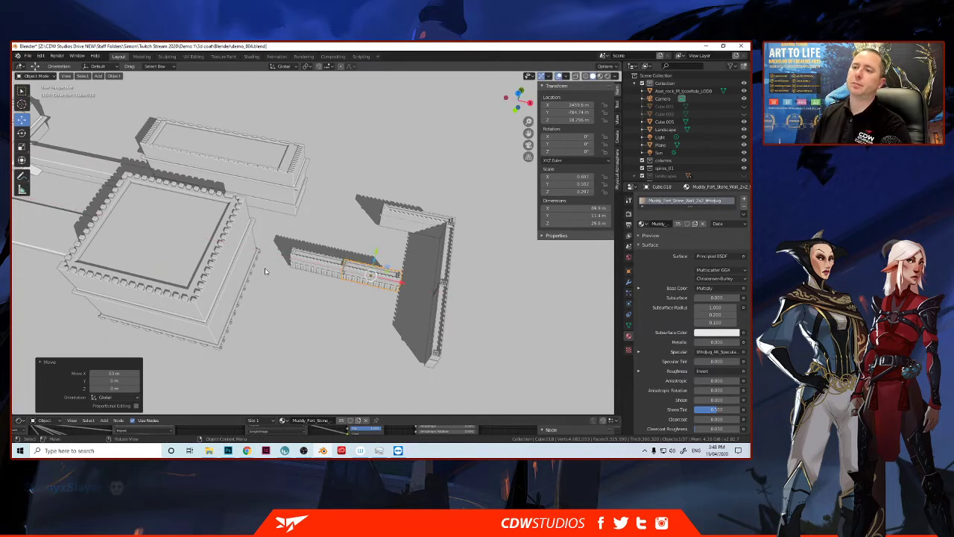
Step: Select the square block Cube.014 and scale it to about 2.7 along Y
{"action": "left_click", "coordinate": [189, 264]}
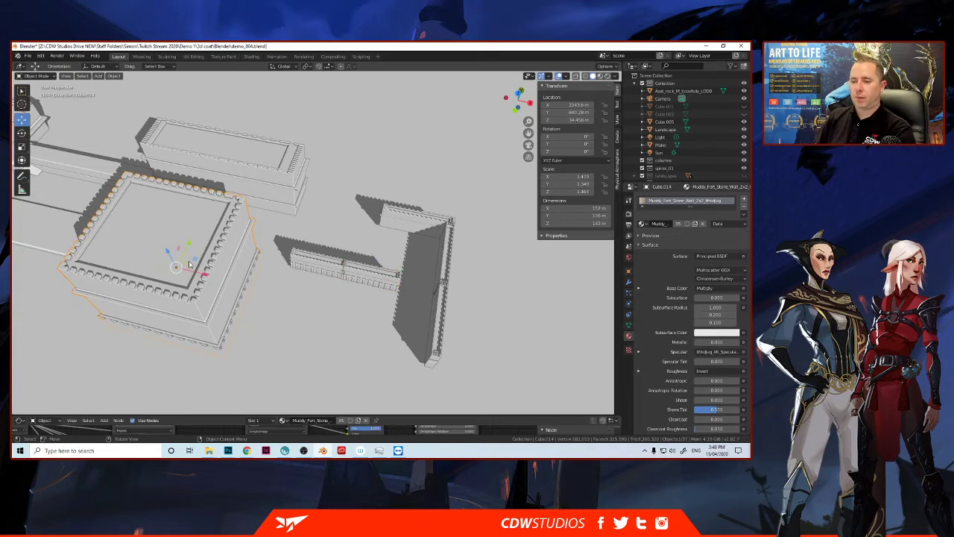
{"action": "scroll", "coordinate": [189, 264], "scroll_direction": "down", "scroll_amount": 5}
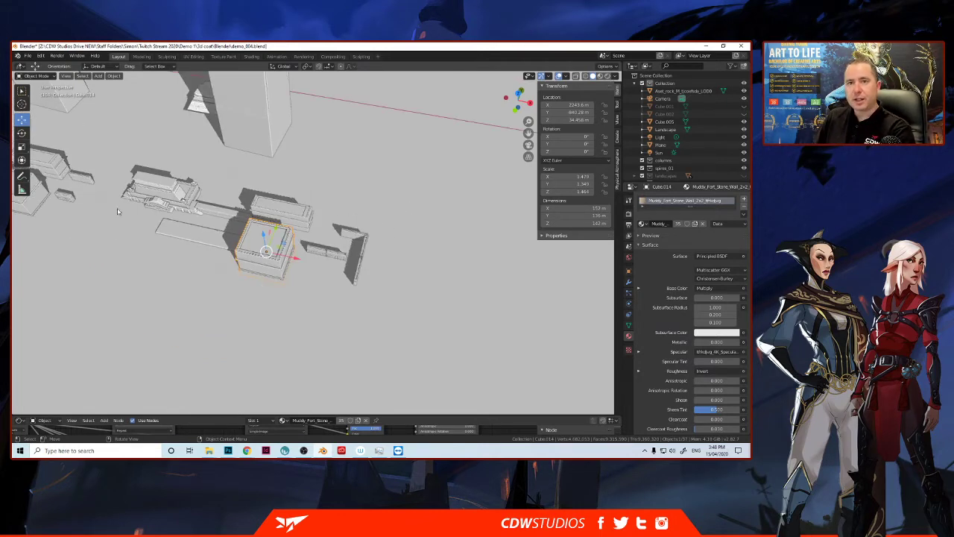
{"action": "left_click", "coordinate": [21, 147]}
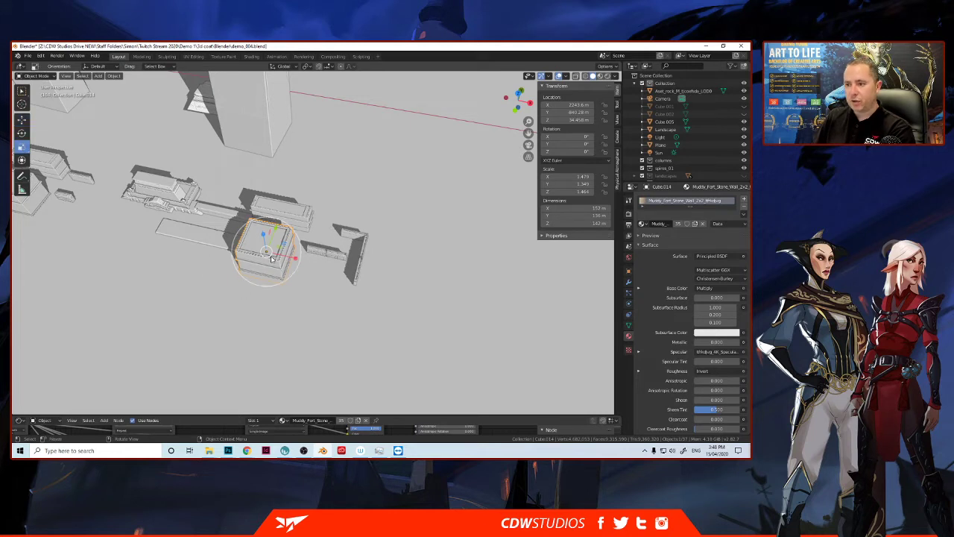
{"action": "left_click_drag", "start_coordinate": [285, 216], "coordinate": [303, 179]}
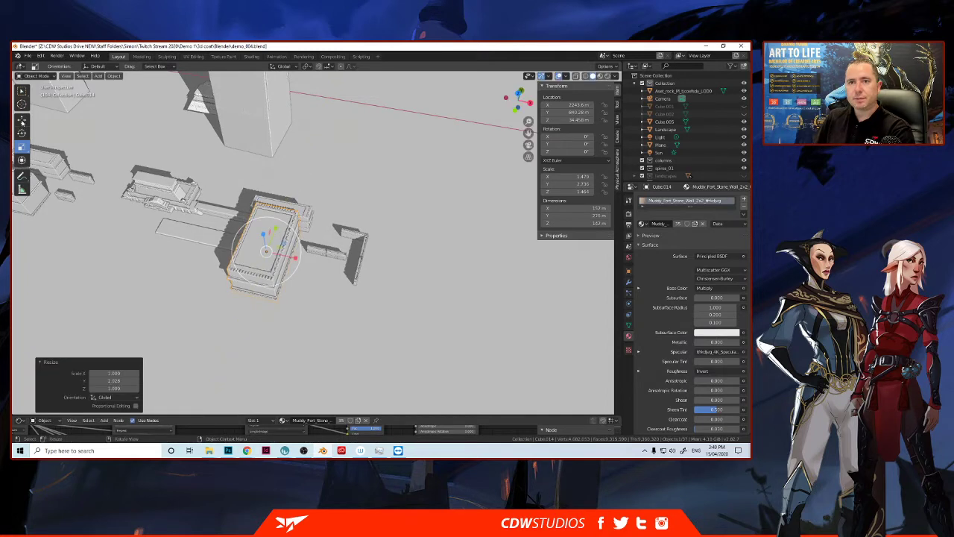
Step: Slide Cube.014 205 m along negative Y, in front of the wall pieces
{"action": "left_click", "coordinate": [21, 120]}
{"action": "left_click_drag", "start_coordinate": [275, 229], "coordinate": [243, 302]}
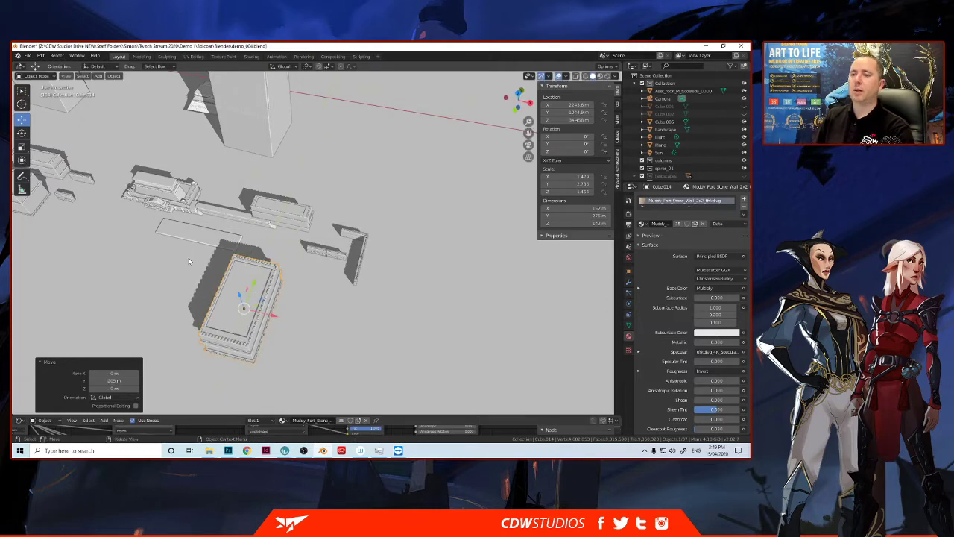
{"action": "middle_click_drag", "start_coordinate": [145, 243], "coordinate": [147, 249]}
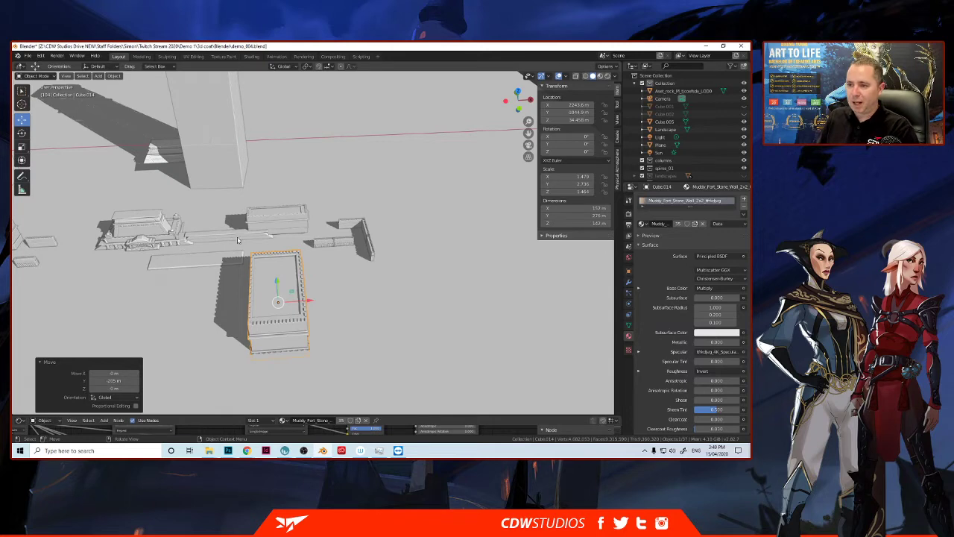
{"action": "left_click", "coordinate": [278, 222]}
{"action": "middle_click_drag", "start_coordinate": [278, 224], "coordinate": [262, 229]}
{"action": "scroll", "coordinate": [262, 228], "scroll_direction": "down", "scroll_amount": 2}
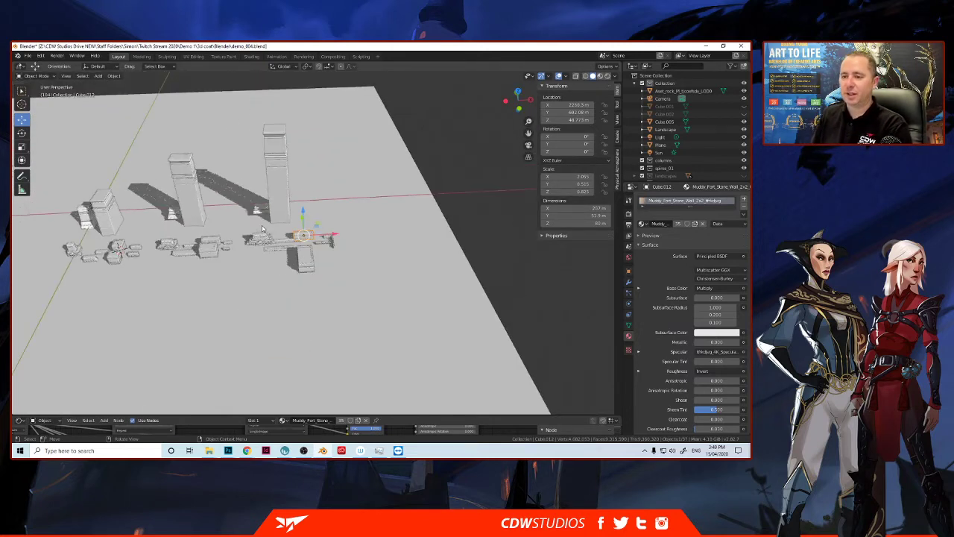
{"action": "scroll", "coordinate": [262, 229], "scroll_direction": "up", "scroll_amount": 3}
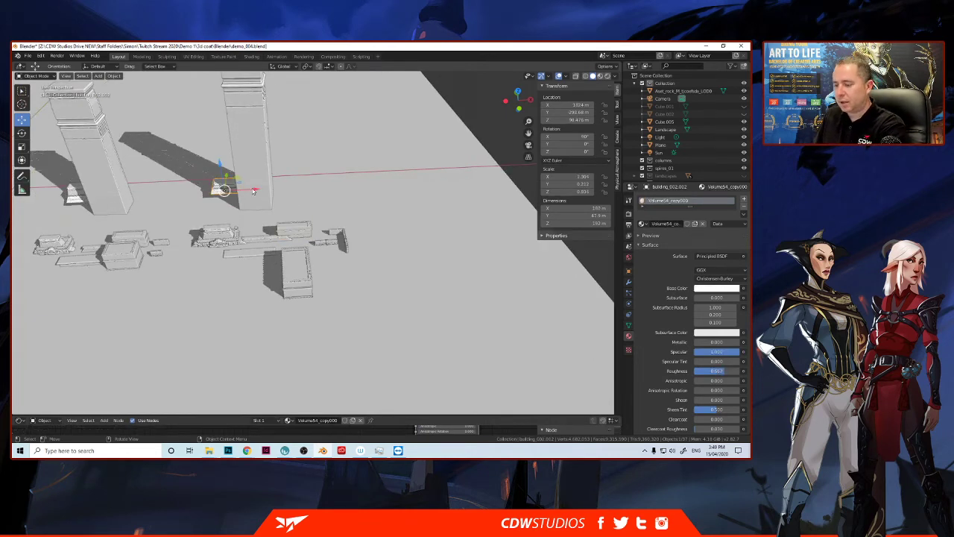
Step: Select the pillar, base, box block, small wall and end pieces, then duplicate them linked with Alt+D
{"action": "left_click", "coordinate": [221, 188]}
{"action": "left_click", "coordinate": [263, 241], "text": "shift"}
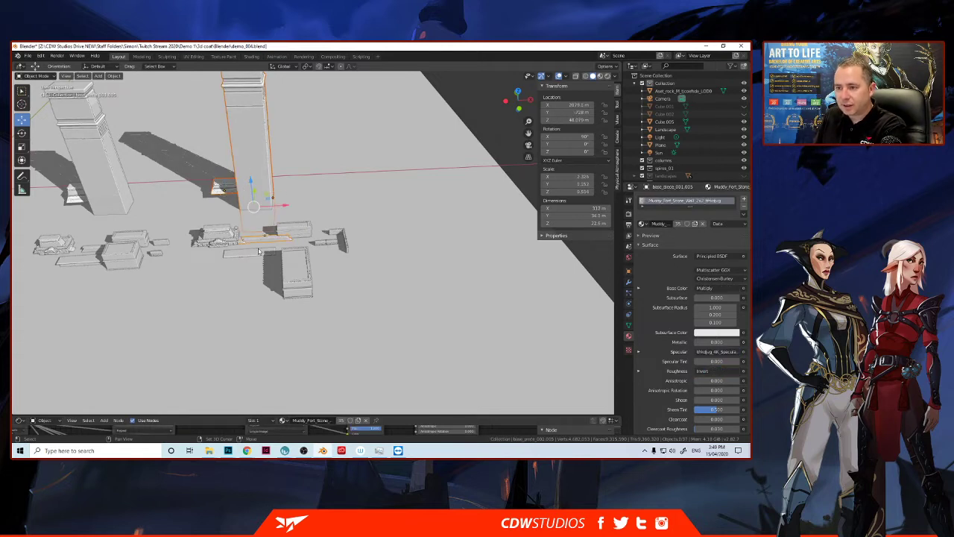
{"action": "left_click", "coordinate": [295, 270], "text": "shift"}
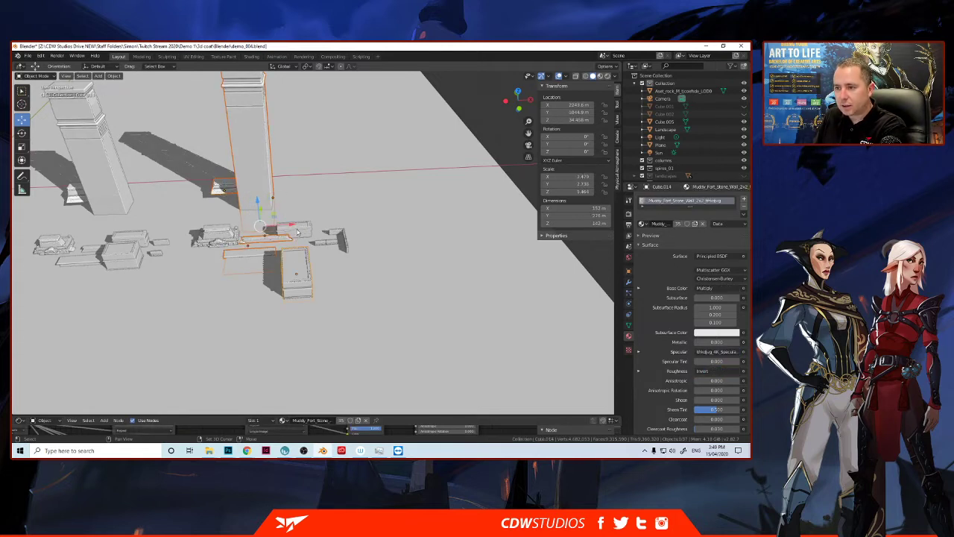
{"action": "left_click", "coordinate": [326, 245], "text": "shift"}
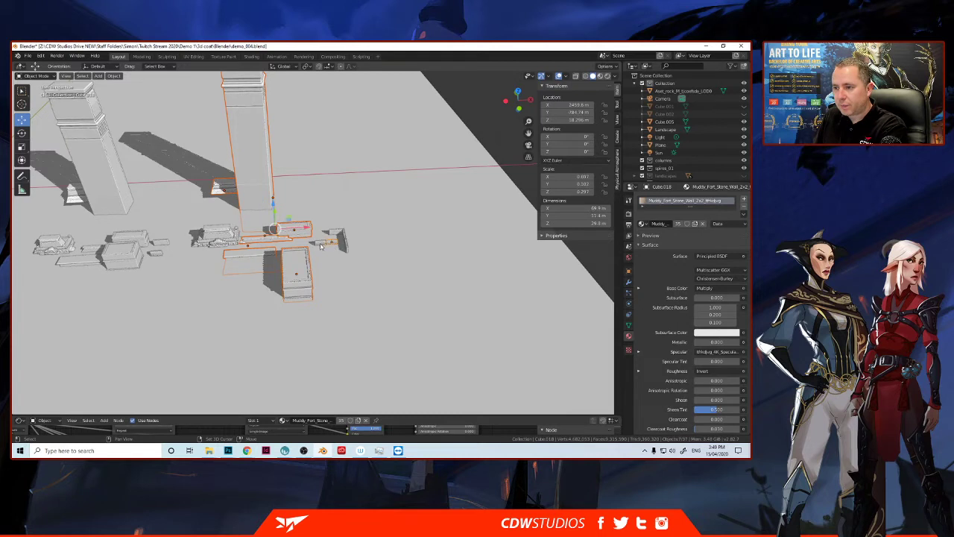
{"action": "left_click", "coordinate": [343, 238], "text": "shift"}
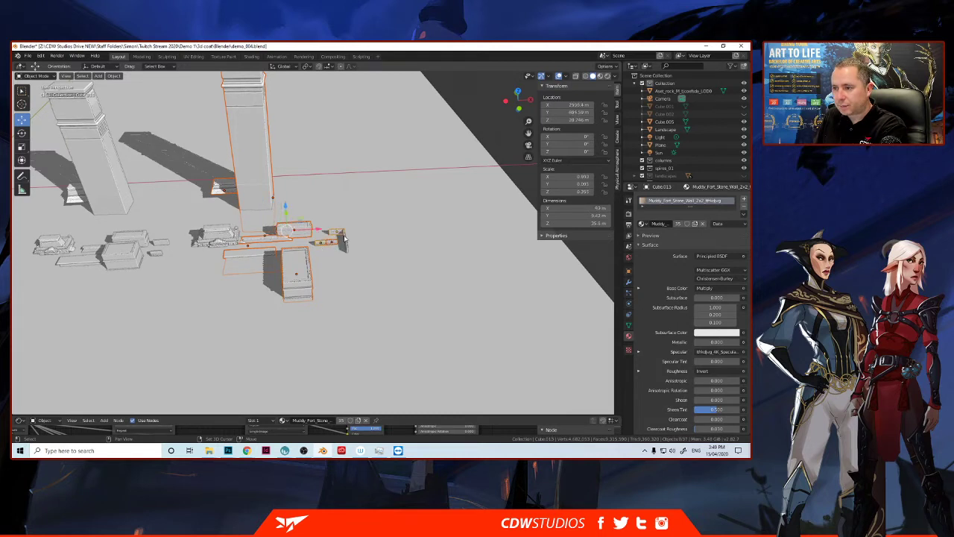
{"action": "left_click", "coordinate": [346, 247], "text": "shift"}
{"action": "left_click", "coordinate": [341, 252], "text": "shift"}
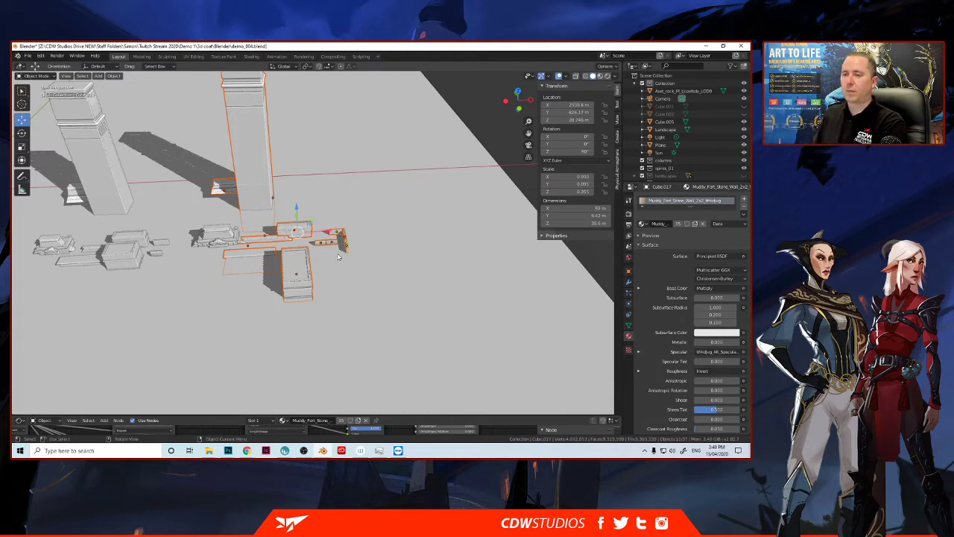
{"action": "scroll", "coordinate": [338, 257], "scroll_direction": "down", "scroll_amount": 5}
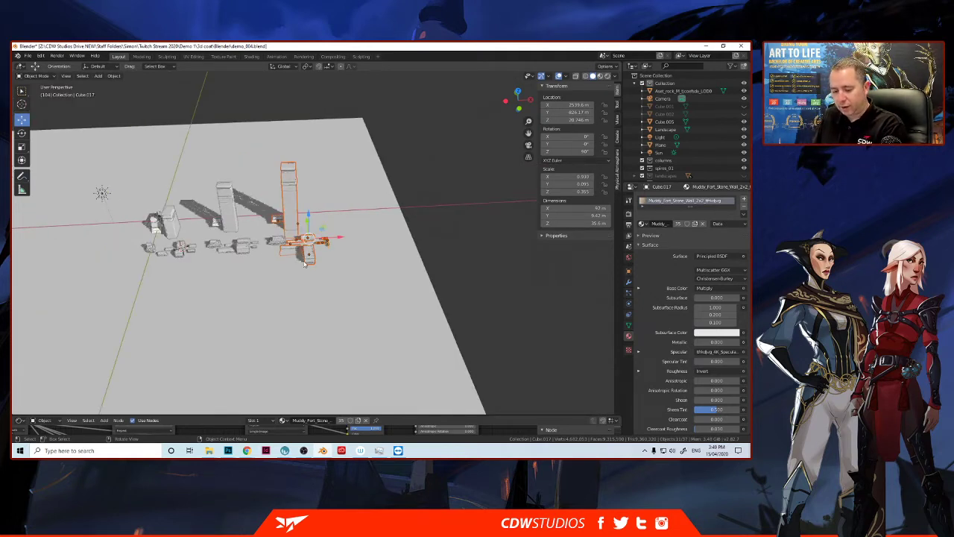
{"action": "key", "text": "alt"}
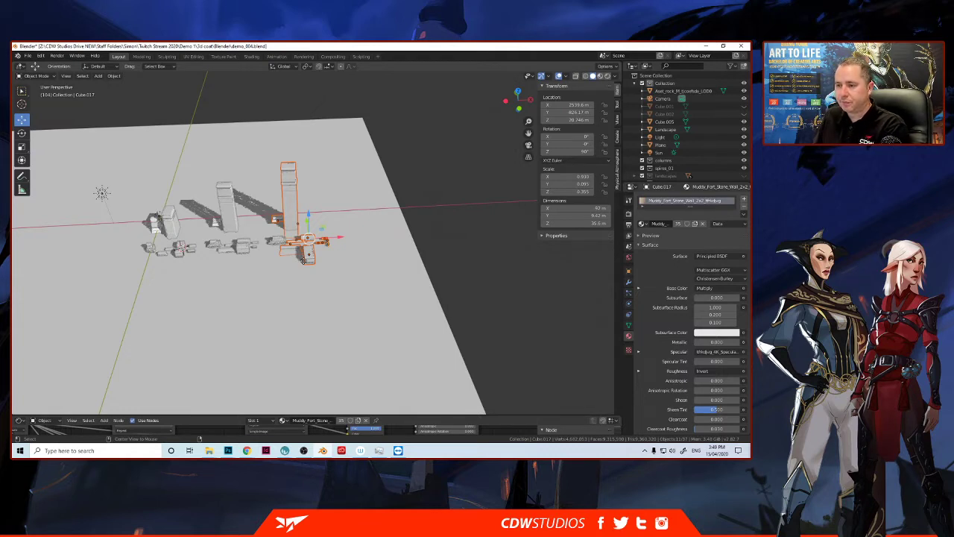
{"action": "key", "text": "alt+d"}
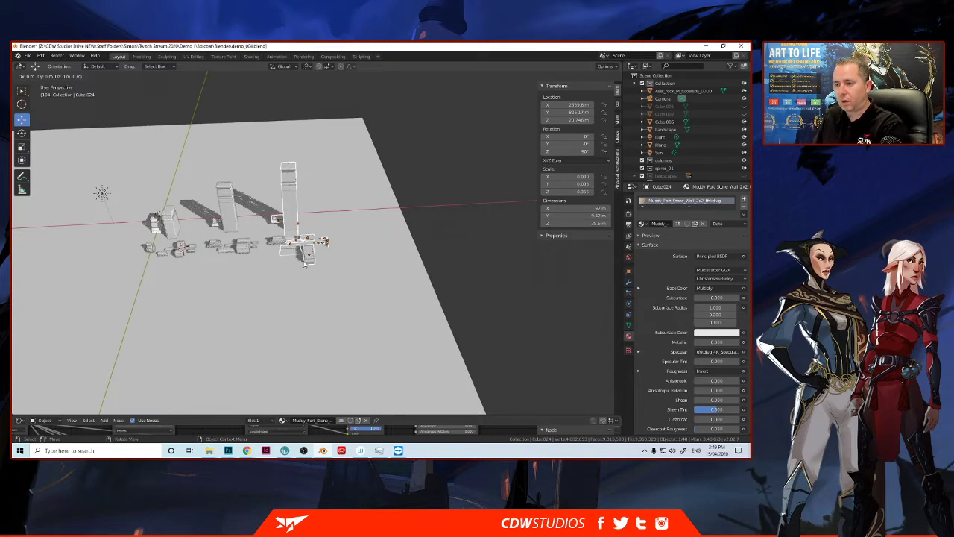
Step: Move the duplicated enclosure 1386 m along X and apply Randomize Transform to its pieces
{"action": "right_click", "coordinate": [305, 262]}
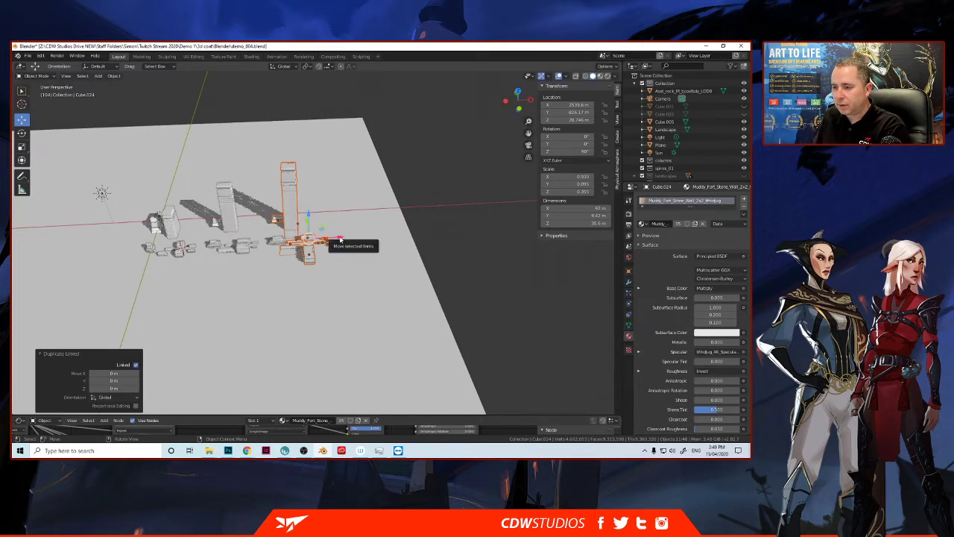
{"action": "key", "text": "g"}
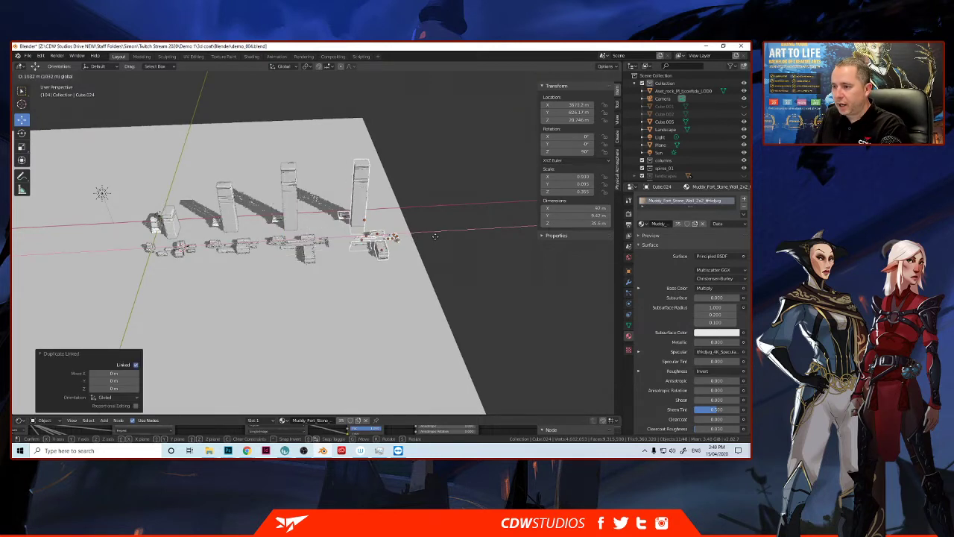
{"action": "left_click", "coordinate": [436, 239]}
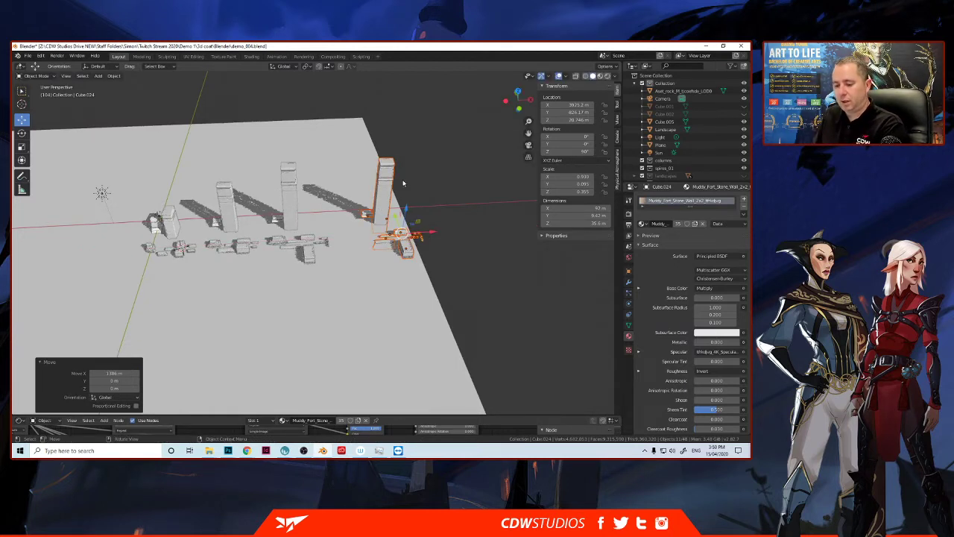
{"action": "key", "text": "F3"}
{"action": "left_click", "coordinate": [477, 195]}
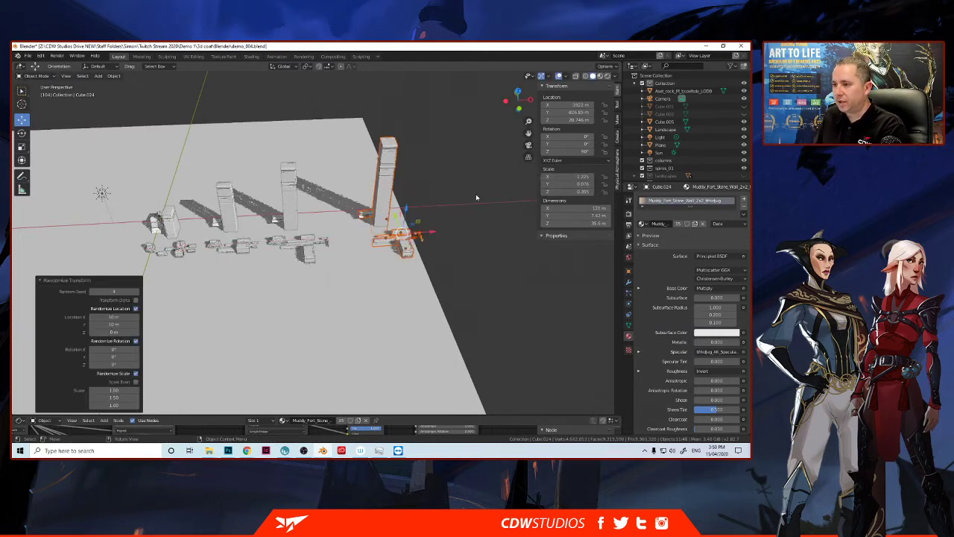
Step: Cycle through several random seeds, then set the Random Seed to 200 and deselect onto the ground plane
{"action": "left_click", "coordinate": [136, 292]}
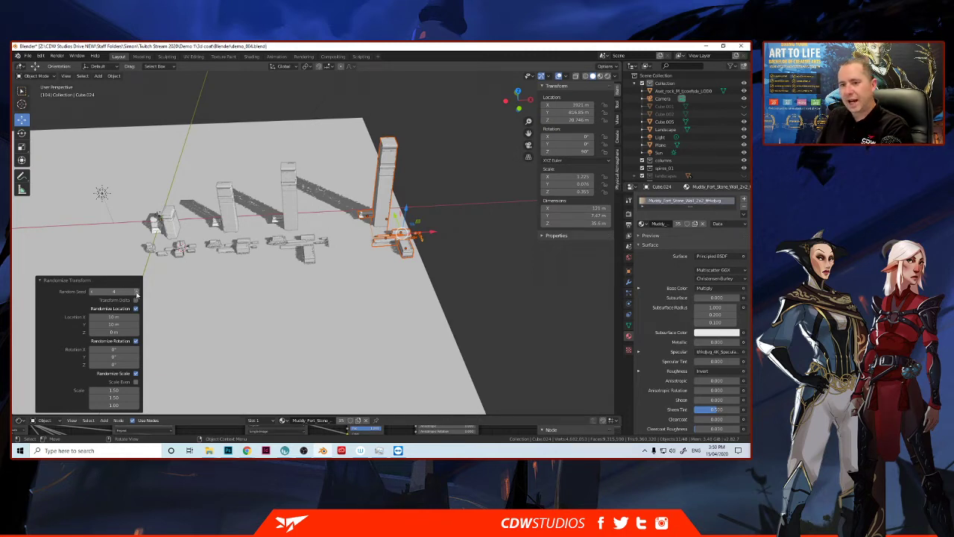
{"action": "left_click", "coordinate": [137, 292]}
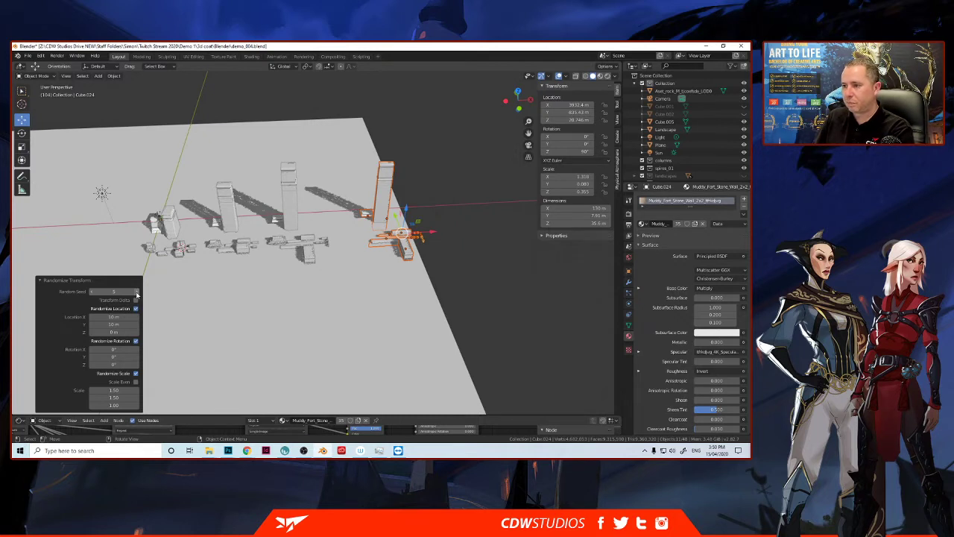
{"action": "left_click", "coordinate": [136, 292]}
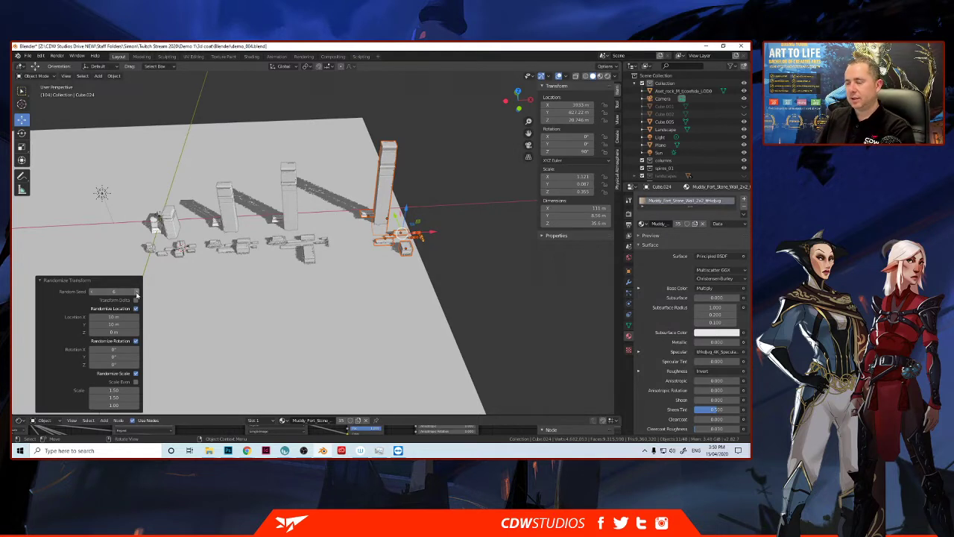
{"action": "left_click", "coordinate": [137, 292]}
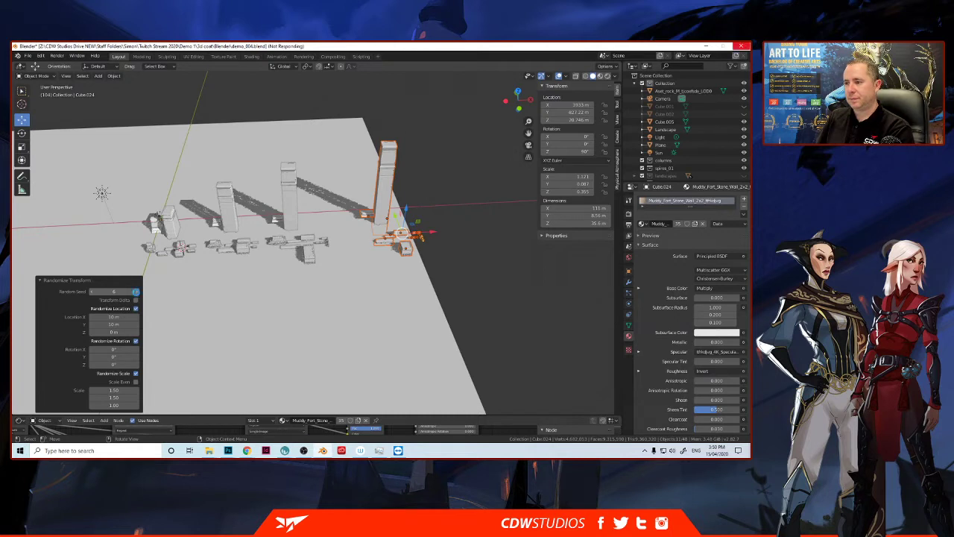
{"action": "left_click", "coordinate": [115, 292]}
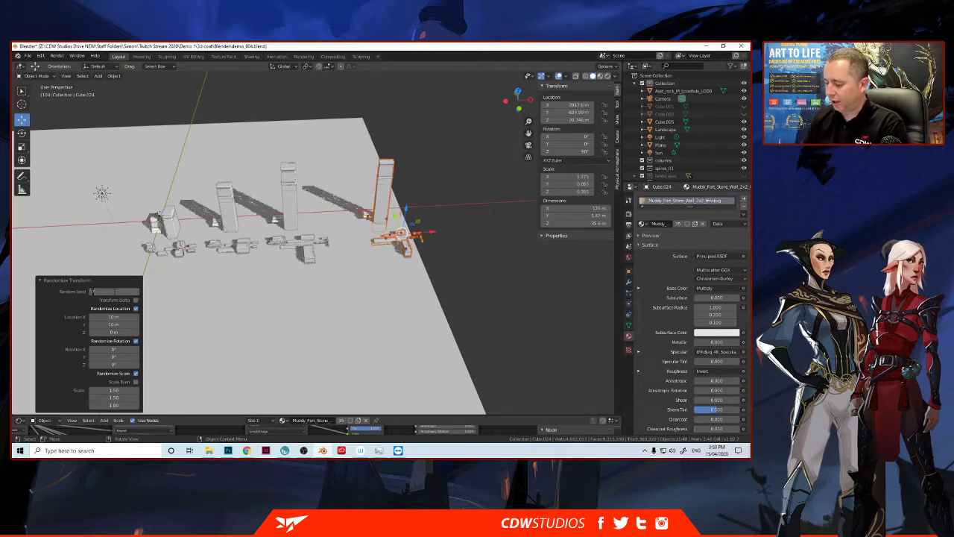
{"action": "type", "text": "200"}
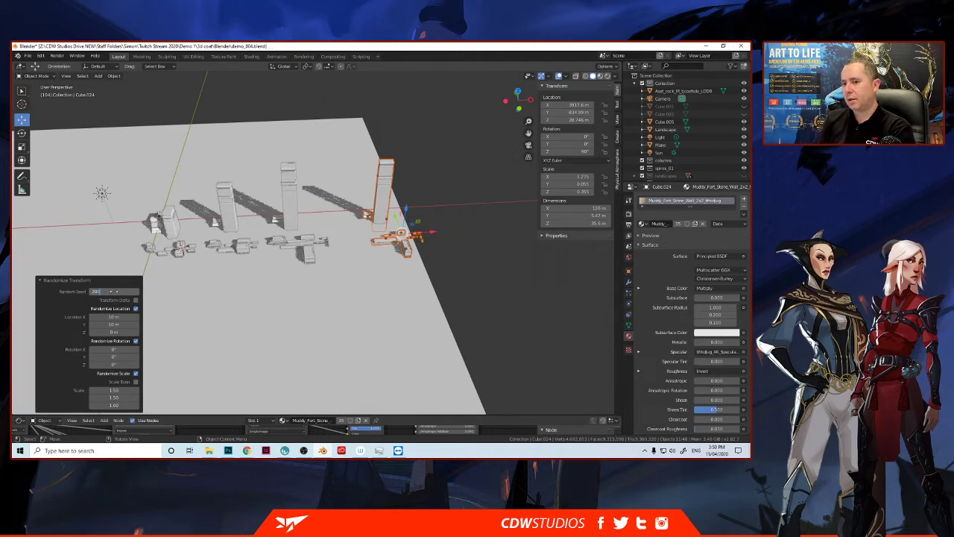
{"action": "key", "text": "Return"}
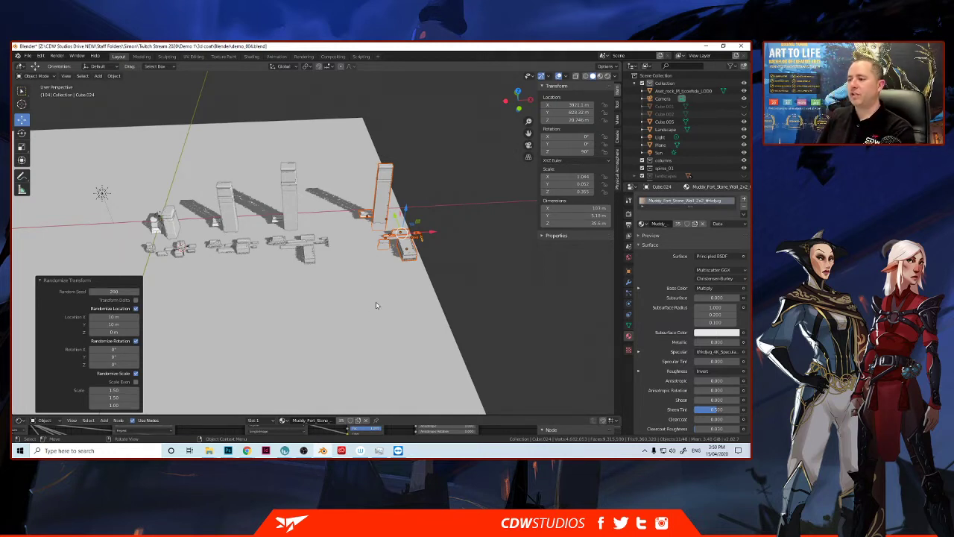
{"action": "left_click", "coordinate": [395, 255]}
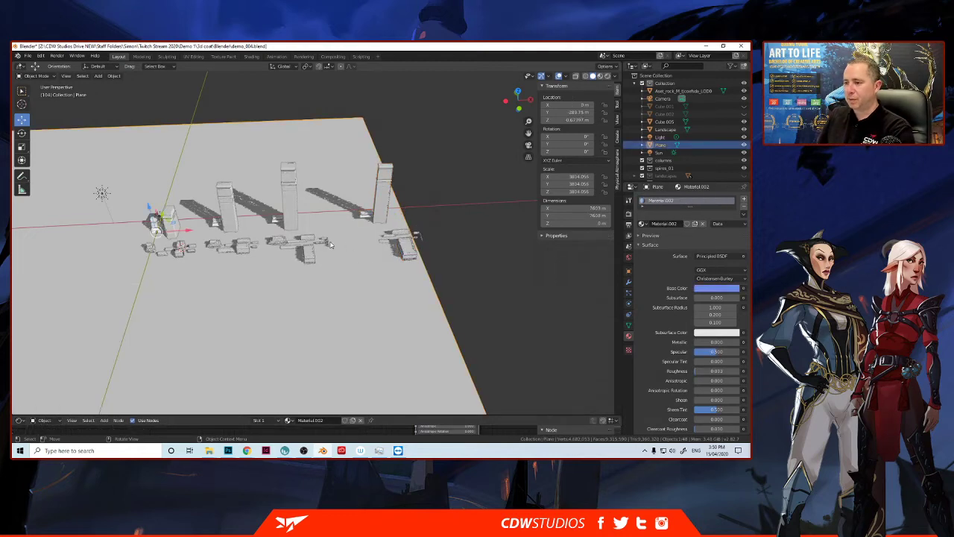
{"action": "middle_click_drag", "start_coordinate": [330, 245], "coordinate": [381, 258]}
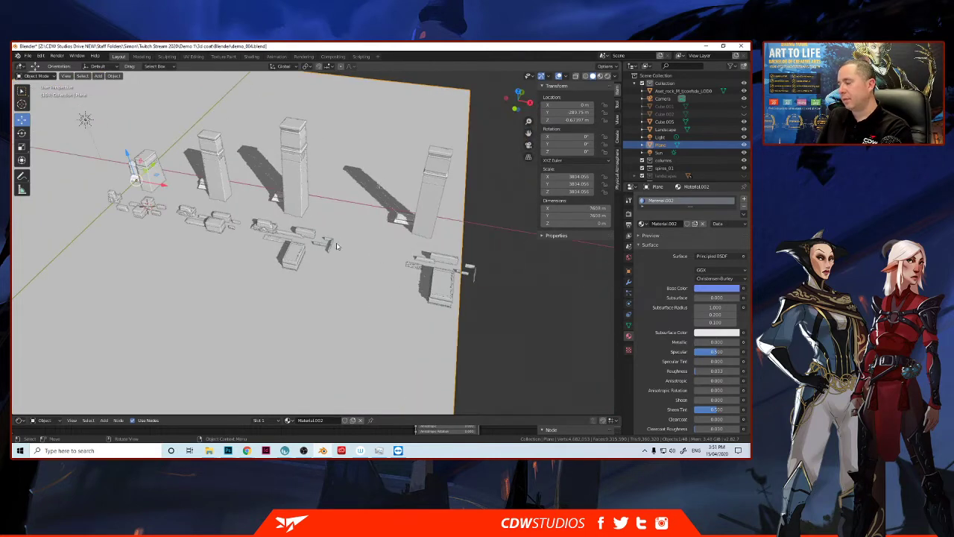
{"action": "scroll", "coordinate": [332, 253], "scroll_direction": "up", "scroll_amount": 1}
{"action": "middle_click_drag", "start_coordinate": [280, 223], "coordinate": [257, 207]}
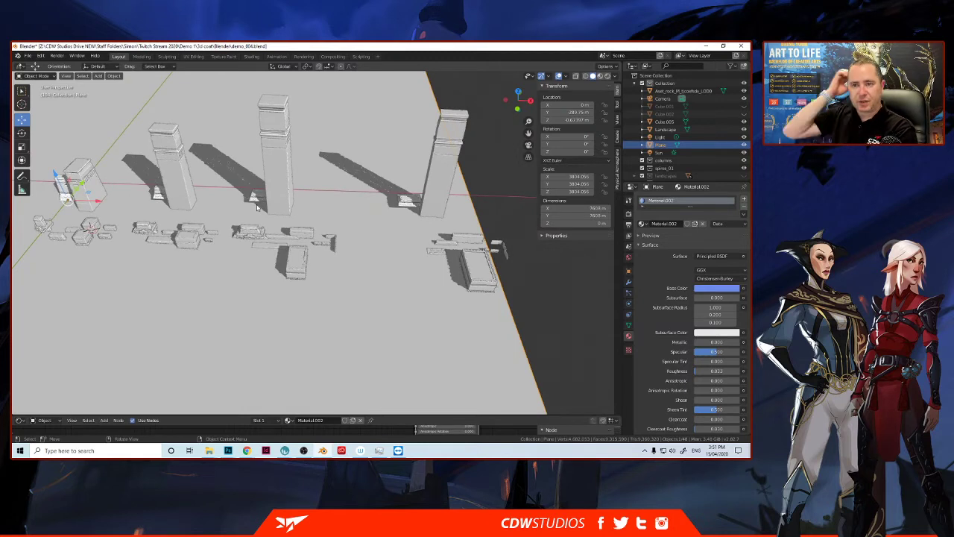
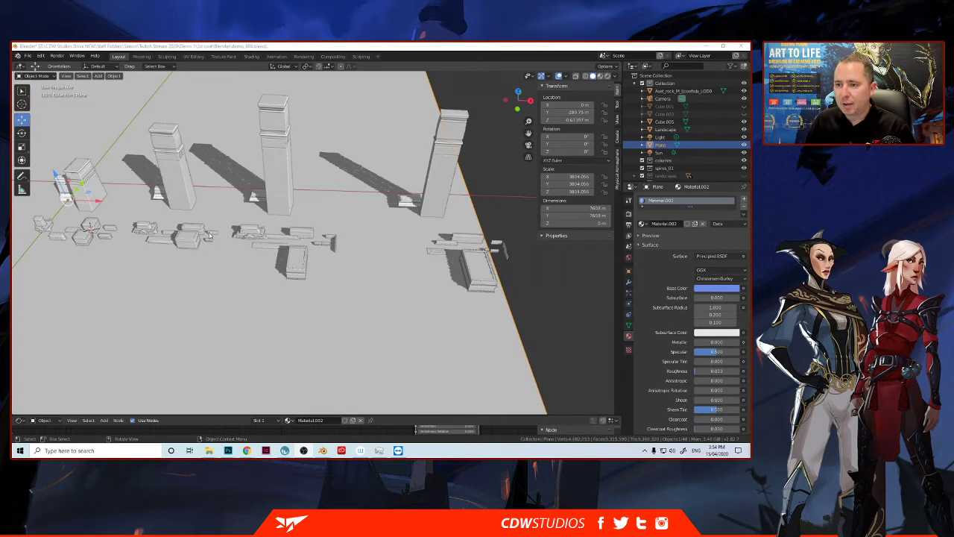
Step: Select the small stray piece in the middle cluster and delete it
{"action": "left_click", "coordinate": [154, 229]}
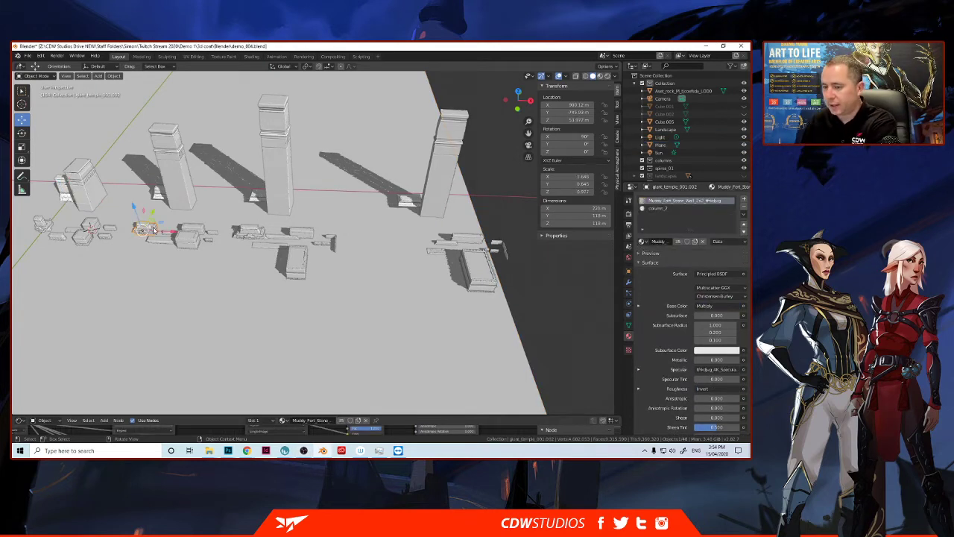
{"action": "left_click", "coordinate": [246, 236]}
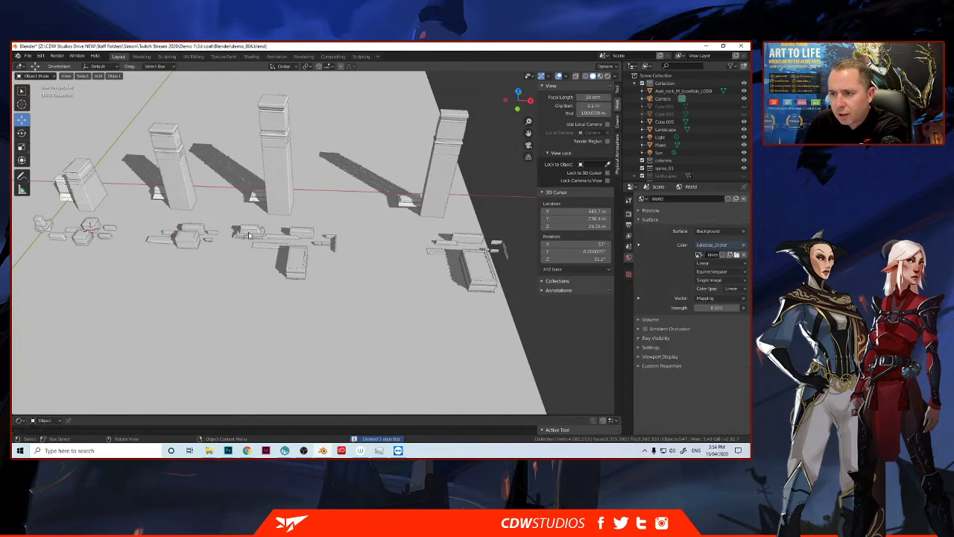
{"action": "left_click", "coordinate": [249, 235]}
{"action": "key", "text": "Delete"}
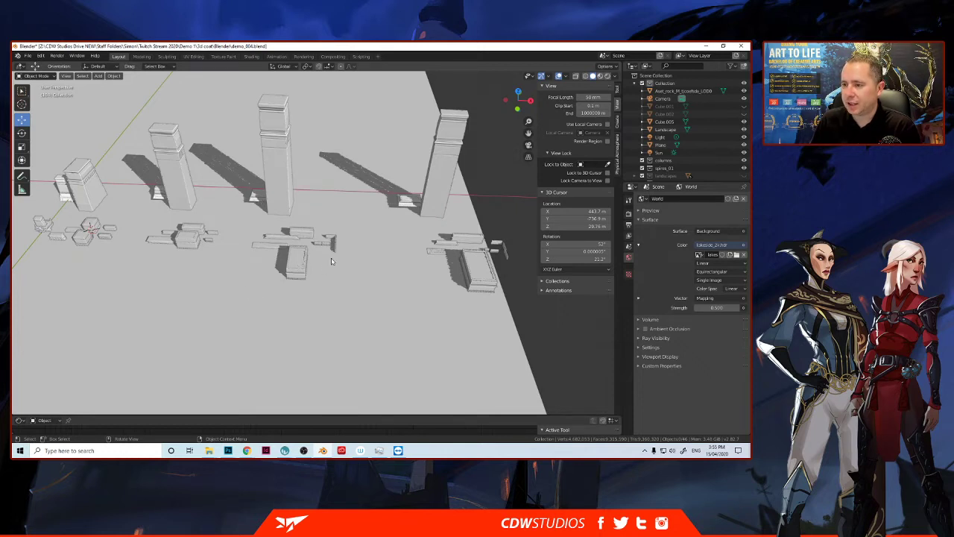
Step: Select the tall middle pillar and frame it in the viewport
{"action": "left_click", "coordinate": [310, 268]}
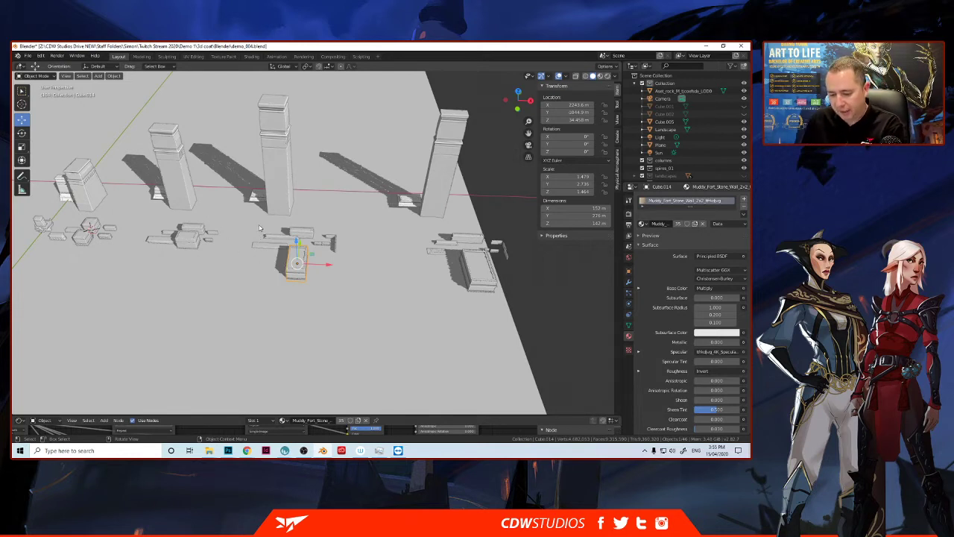
{"action": "left_click", "coordinate": [273, 180]}
{"action": "scroll", "coordinate": [273, 181], "scroll_direction": "up", "scroll_amount": 2}
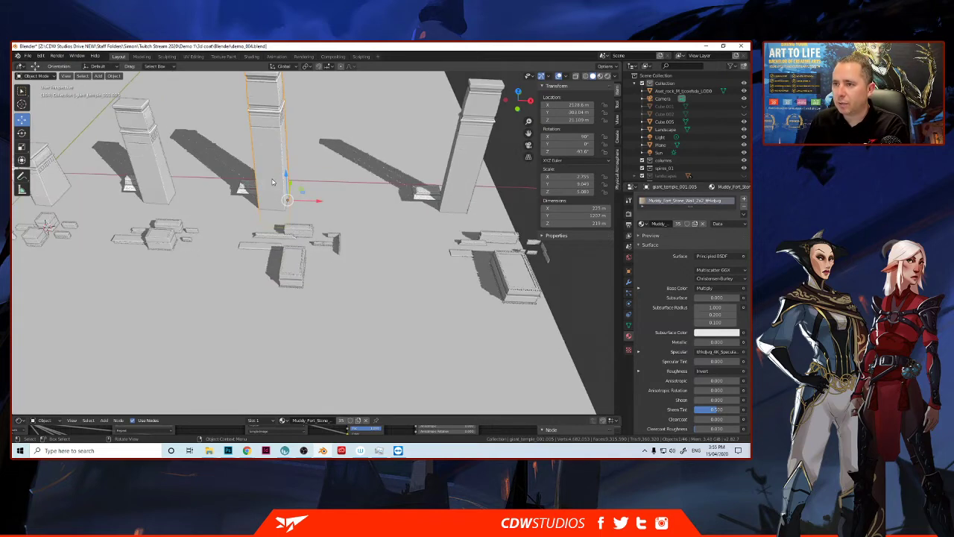
{"action": "scroll", "coordinate": [273, 181], "scroll_direction": "up", "scroll_amount": 1}
{"action": "scroll", "coordinate": [273, 181], "scroll_direction": "up", "scroll_amount": 2}
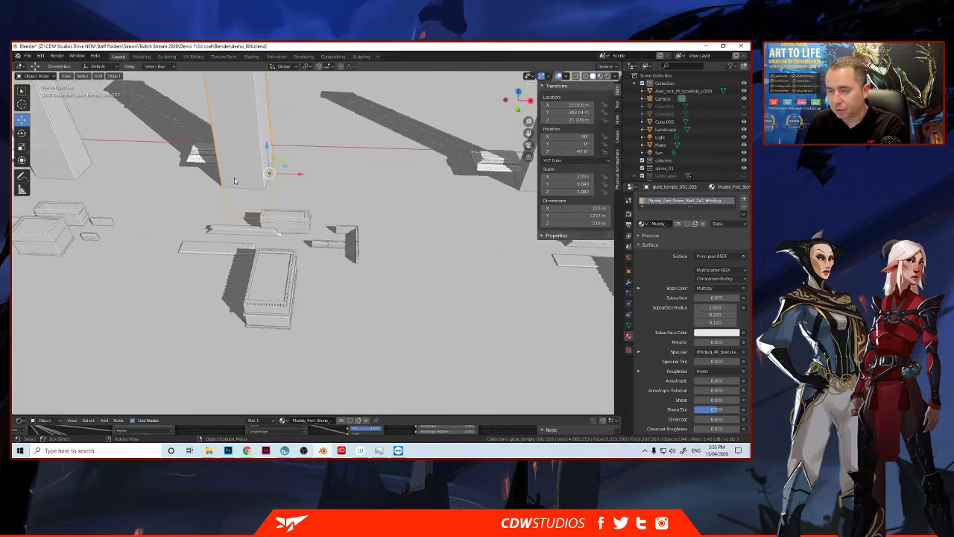
{"action": "scroll", "coordinate": [275, 276], "scroll_direction": "up", "scroll_amount": 1}
{"action": "middle_click_drag", "start_coordinate": [275, 275], "coordinate": [328, 373], "text": "shift"}
{"action": "middle_click_drag", "start_coordinate": [107, 116], "coordinate": [93, 103]}
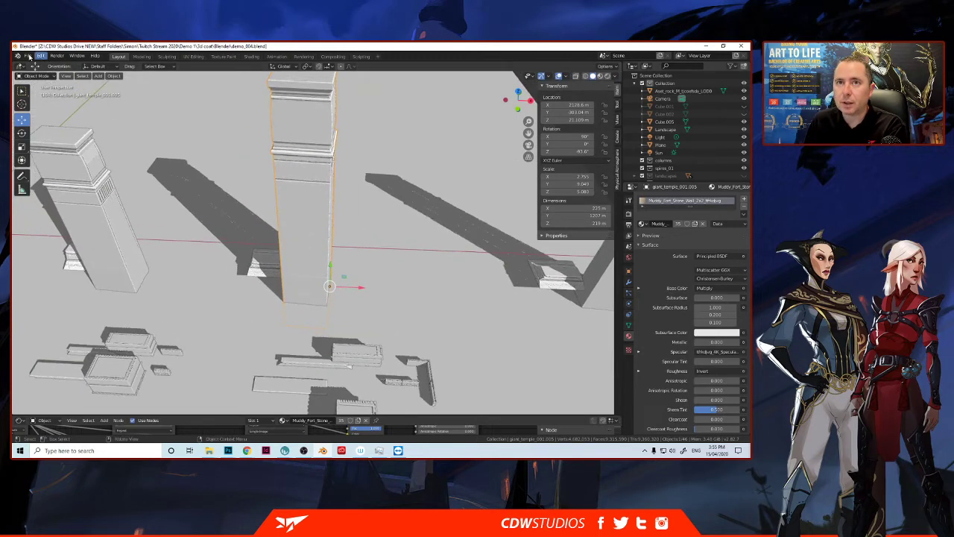
Step: Save the scene under the new name demo_005.blend, replacing demo_004
{"action": "left_click", "coordinate": [28, 57]}
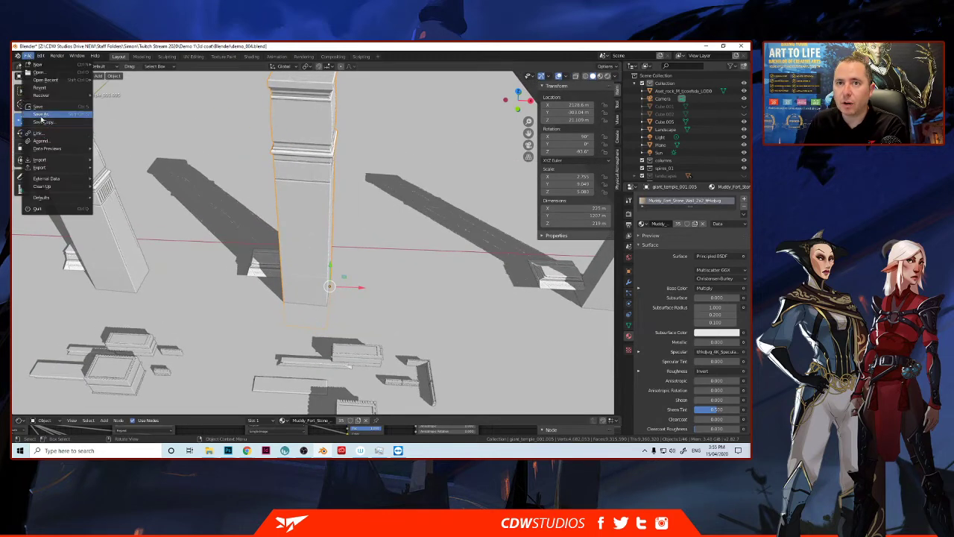
{"action": "left_click", "coordinate": [75, 115]}
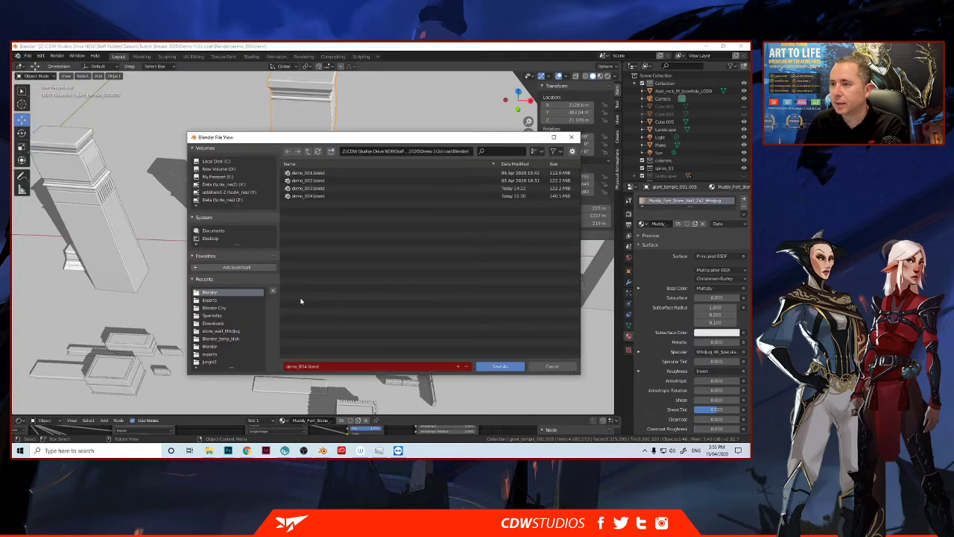
{"action": "left_click", "coordinate": [306, 366]}
{"action": "left_click", "coordinate": [307, 366]}
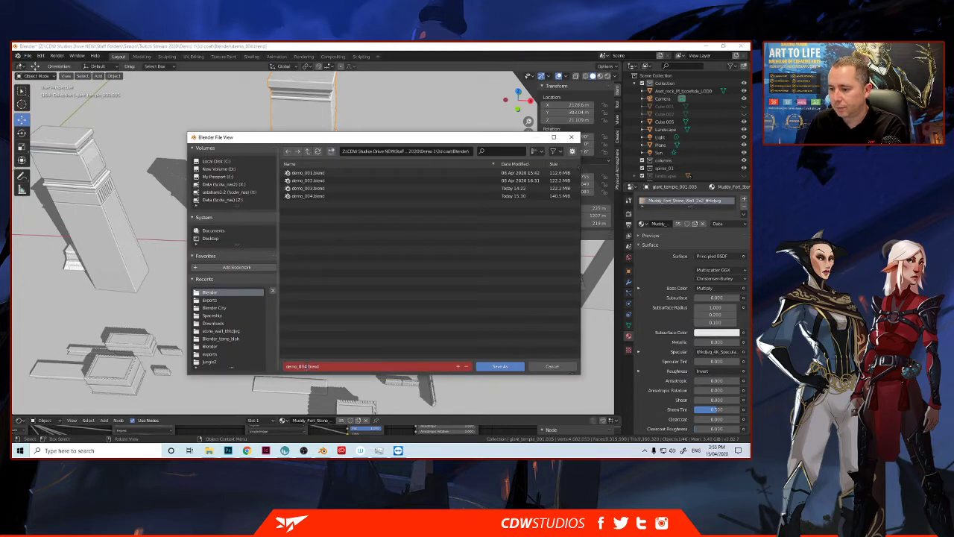
{"action": "key", "text": "BackSpace"}
{"action": "type", "text": "5"}
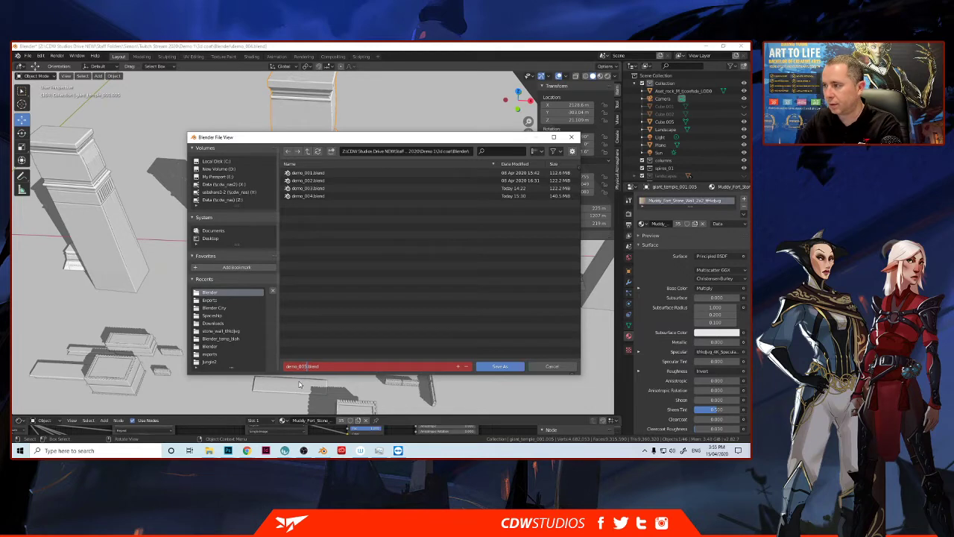
{"action": "key", "text": "Return"}
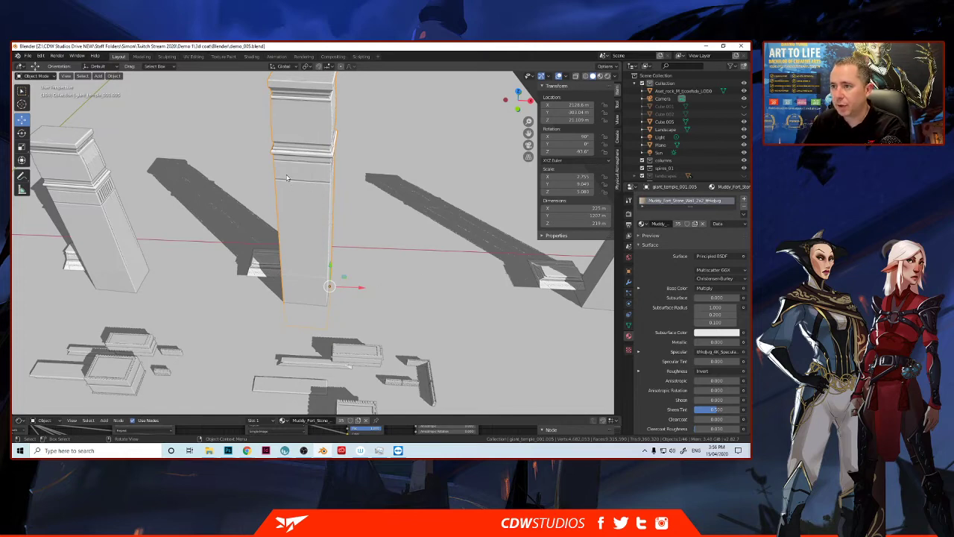
{"action": "scroll", "coordinate": [286, 175], "scroll_direction": "up", "scroll_amount": 3}
Step: Check the pillar's mesh, then voxel-remesh it at a 0.5 m voxel size
{"action": "scroll", "coordinate": [291, 187], "scroll_direction": "up", "scroll_amount": 2}
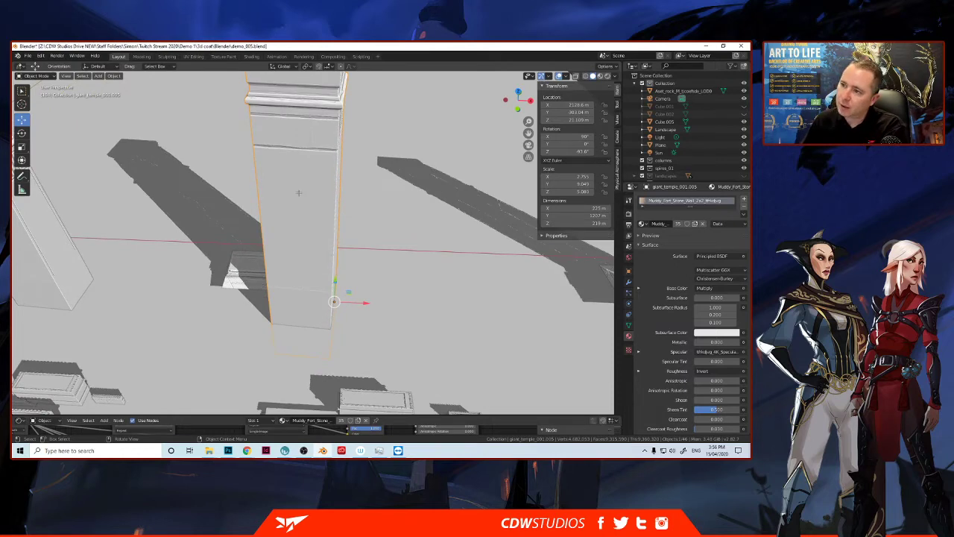
{"action": "key", "text": "Tab"}
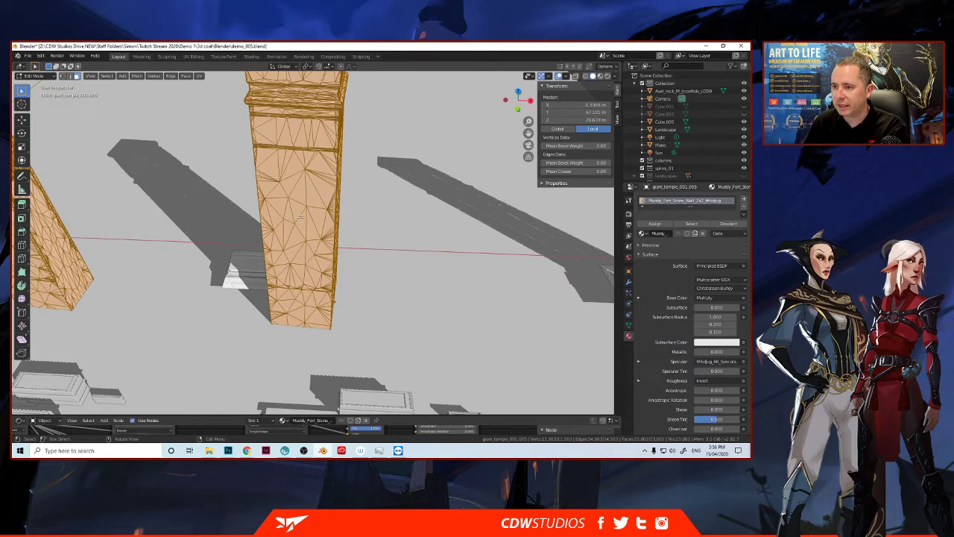
{"action": "key", "text": "Tab"}
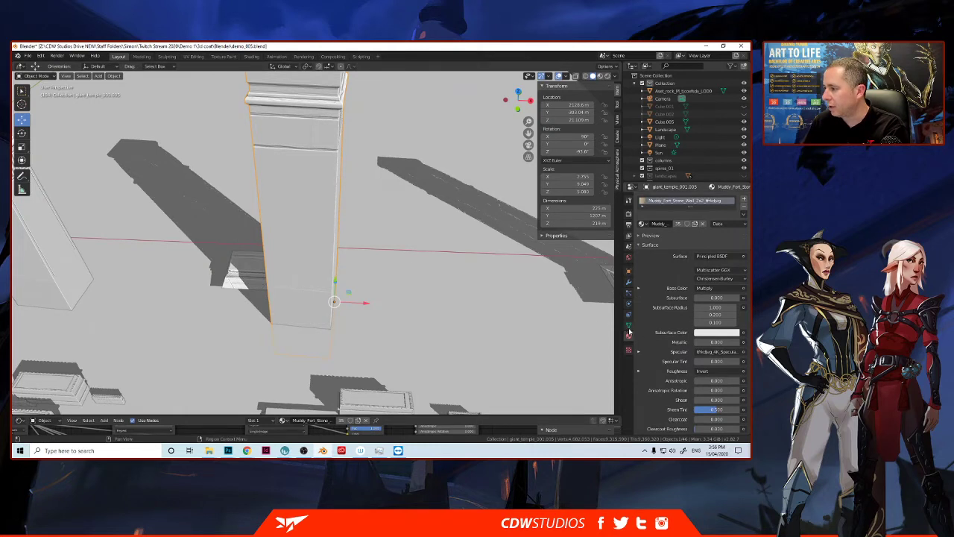
{"action": "left_click", "coordinate": [629, 326]}
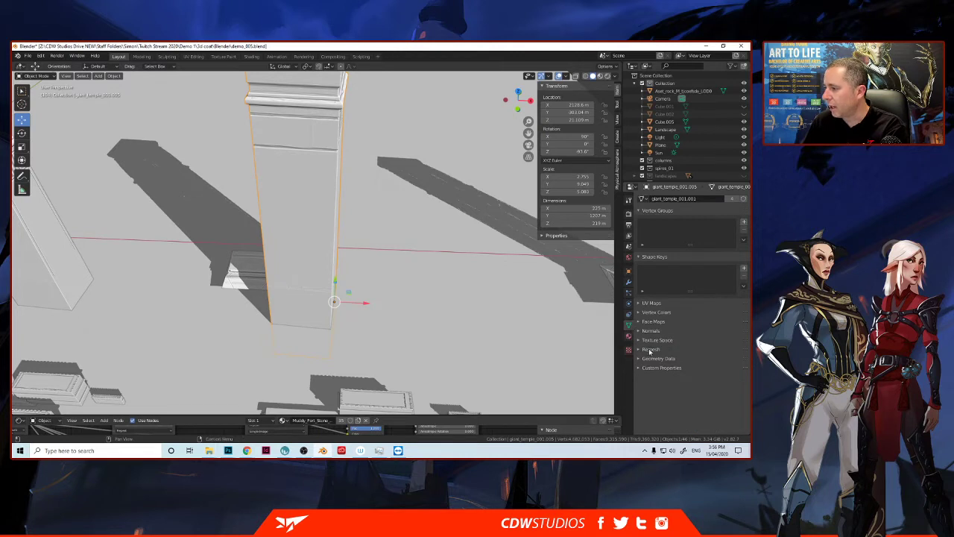
{"action": "left_click", "coordinate": [639, 350]}
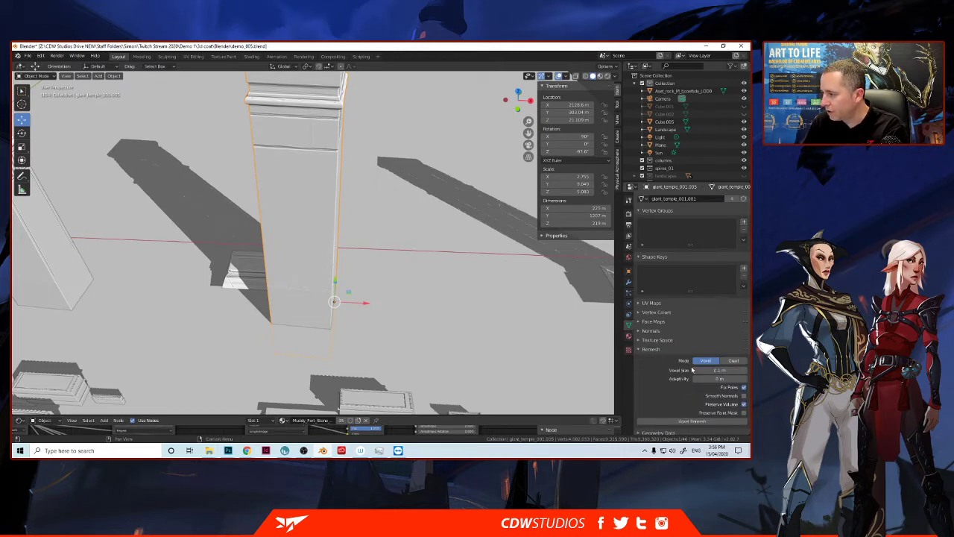
{"action": "left_click", "coordinate": [716, 371]}
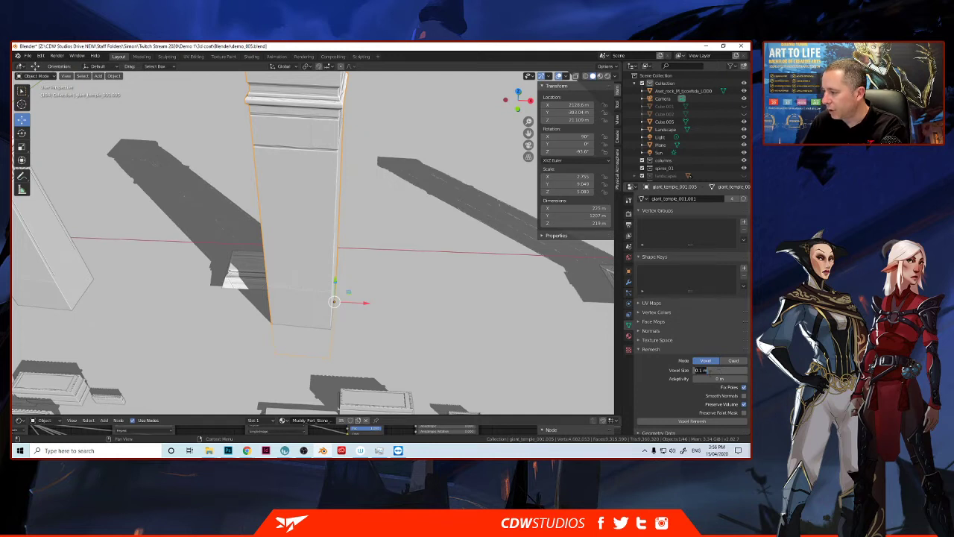
{"action": "type", "text": "0.5"}
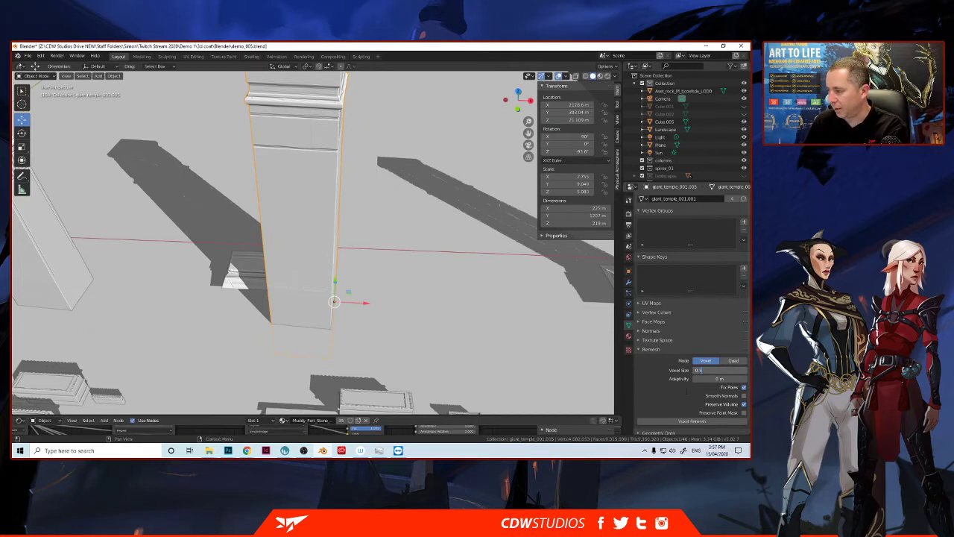
{"action": "key", "text": "Return"}
{"action": "left_click", "coordinate": [685, 422]}
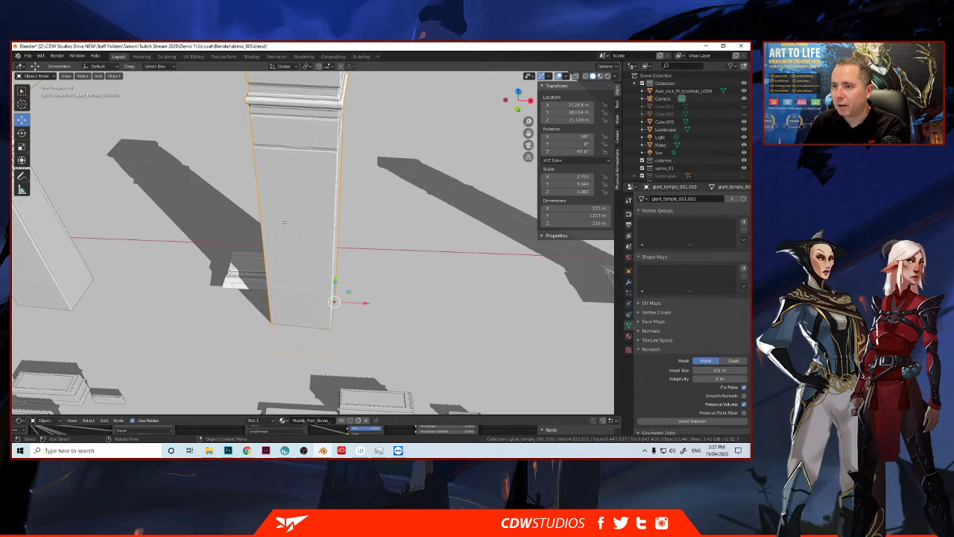
Step: Inspect the remeshed geometry, then remesh the pillar again at 1 m voxel size
{"action": "key", "text": "Tab"}
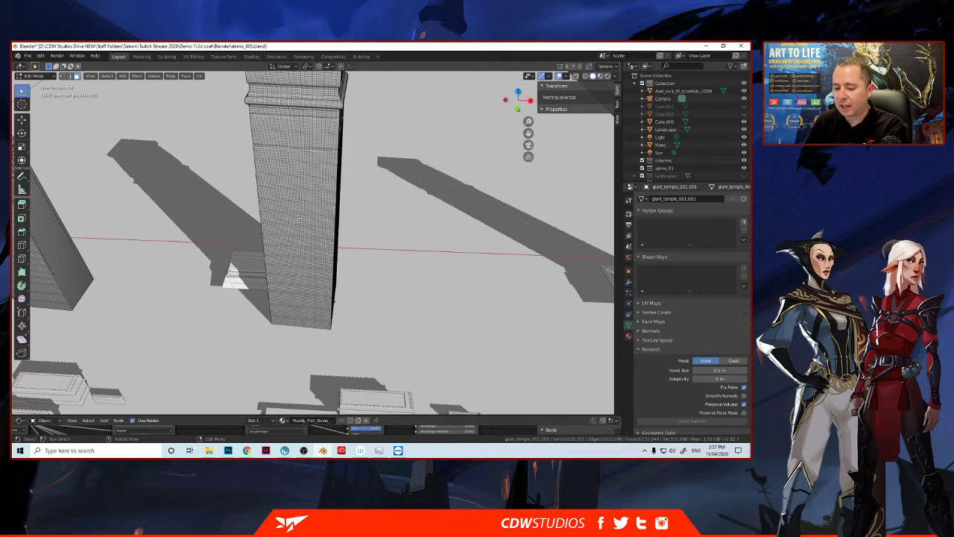
{"action": "key", "text": "Tab"}
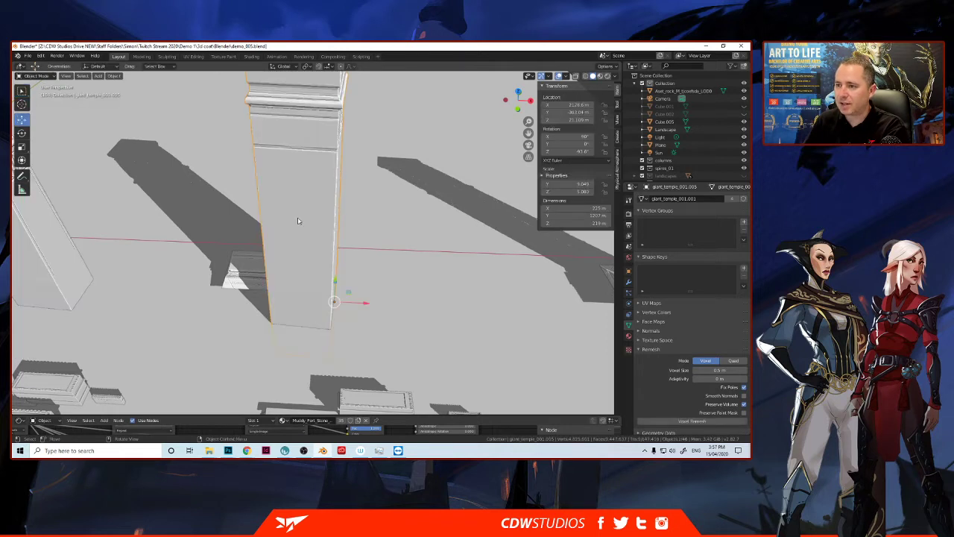
{"action": "left_click", "coordinate": [714, 370]}
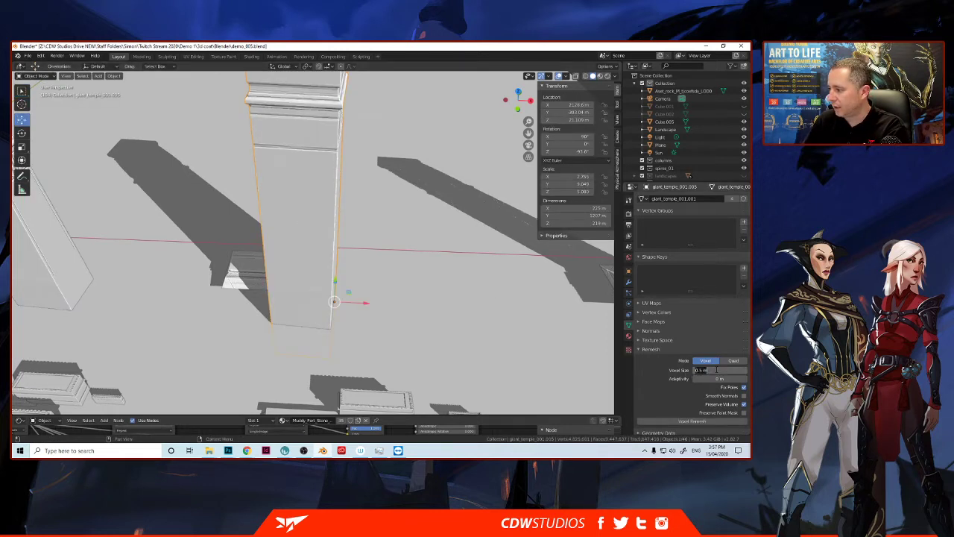
{"action": "type", "text": "1"}
{"action": "key", "text": "Return"}
{"action": "left_click", "coordinate": [698, 423]}
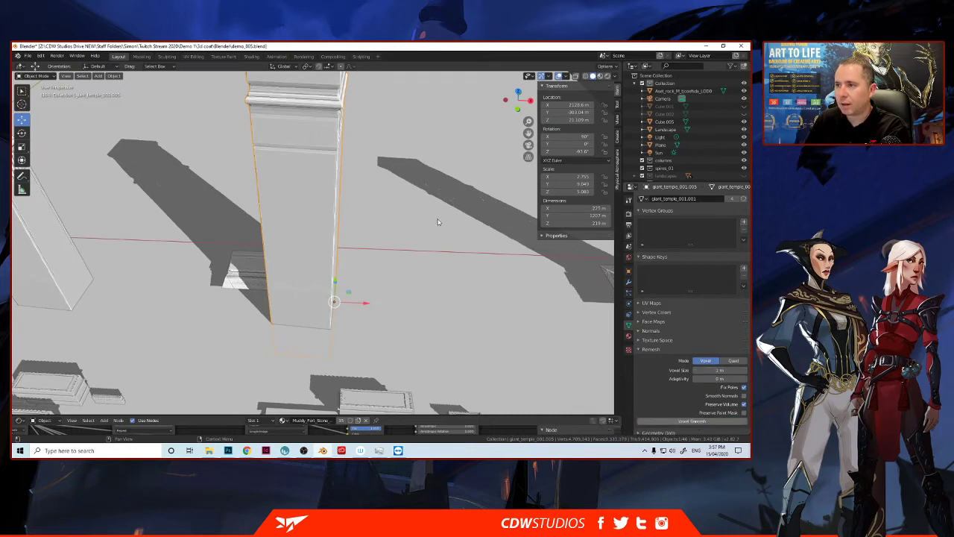
Step: Orbit and zoom around the central pillar to review the surrounding pieces
{"action": "middle_click_drag", "start_coordinate": [261, 183], "coordinate": [334, 167]}
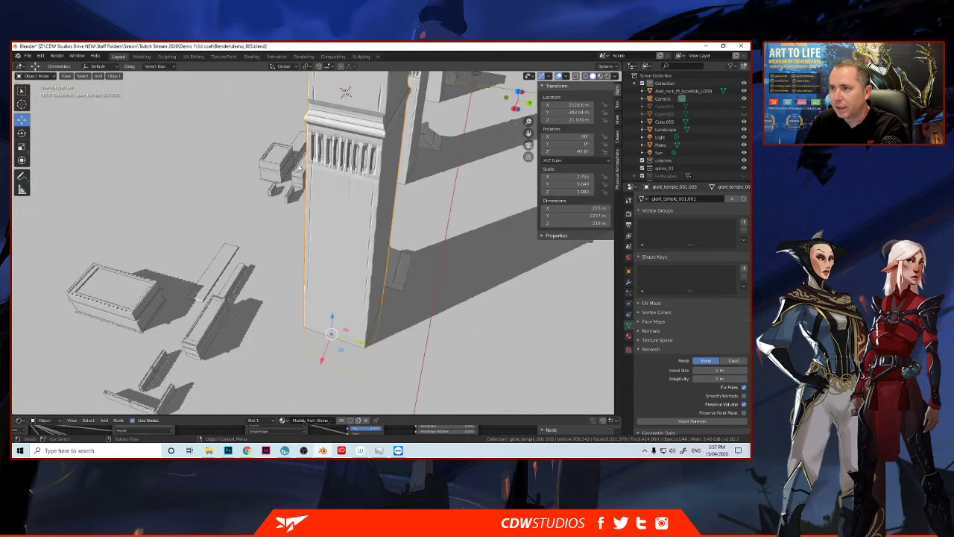
{"action": "mouse_move", "coordinate": [315, 172]}
{"action": "middle_mouse_down"}
{"action": "mouse_move", "coordinate": [279, 171]}
{"action": "mouse_move", "coordinate": [368, 164]}
{"action": "mouse_move", "coordinate": [304, 162]}
{"action": "mouse_move", "coordinate": [317, 160]}
{"action": "middle_mouse_up"}
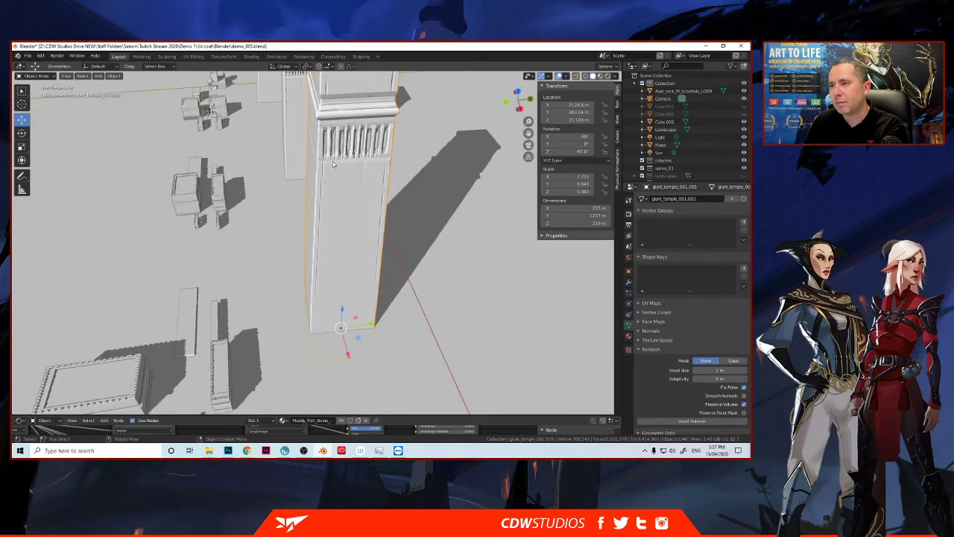
{"action": "middle_click_drag", "start_coordinate": [348, 165], "coordinate": [127, 165]}
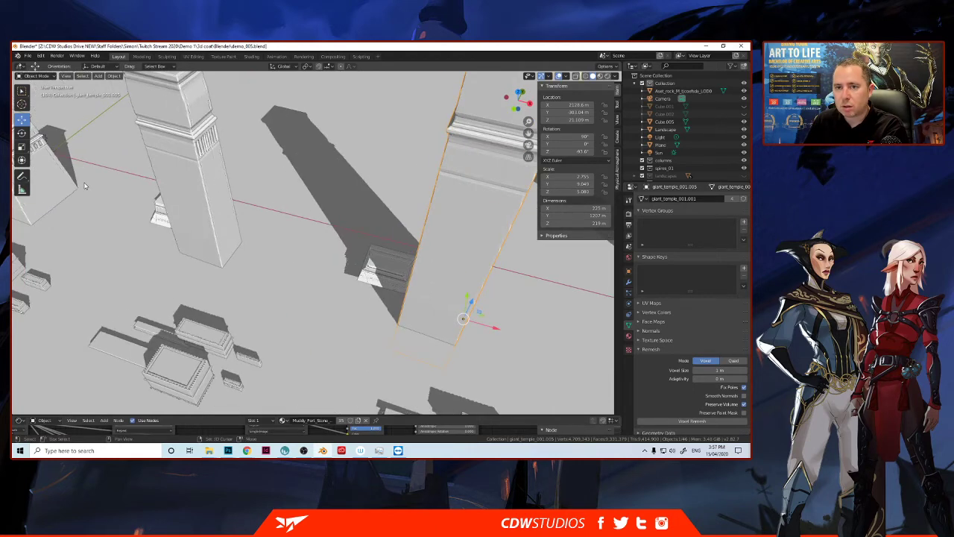
{"action": "scroll", "coordinate": [178, 200], "scroll_direction": "down", "scroll_amount": 5}
{"action": "scroll", "coordinate": [172, 206], "scroll_direction": "up", "scroll_amount": 1}
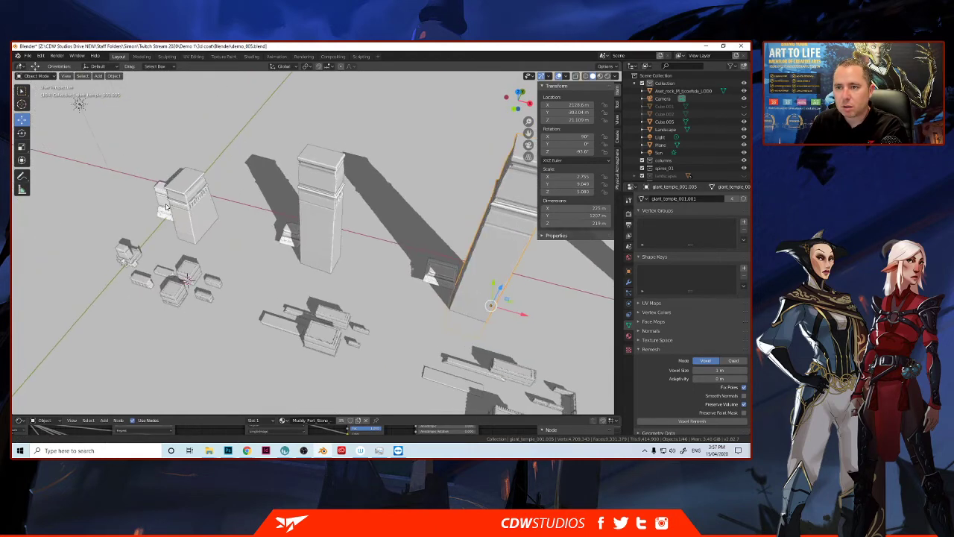
{"action": "scroll", "coordinate": [156, 199], "scroll_direction": "up", "scroll_amount": 3}
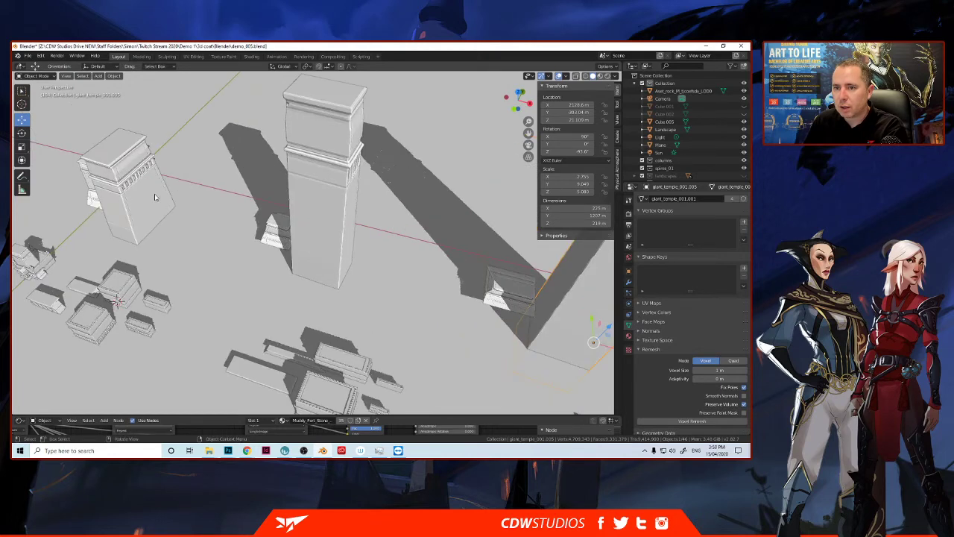
Step: Select the small arch piece by the centre pillar and move it upward along Z
{"action": "left_click", "coordinate": [155, 197]}
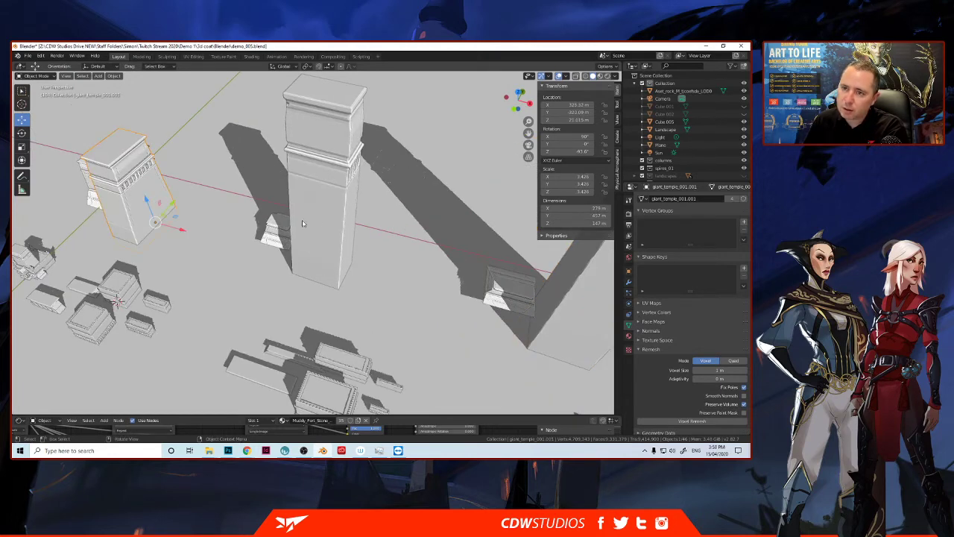
{"action": "middle_click_drag", "start_coordinate": [462, 256], "coordinate": [458, 252]}
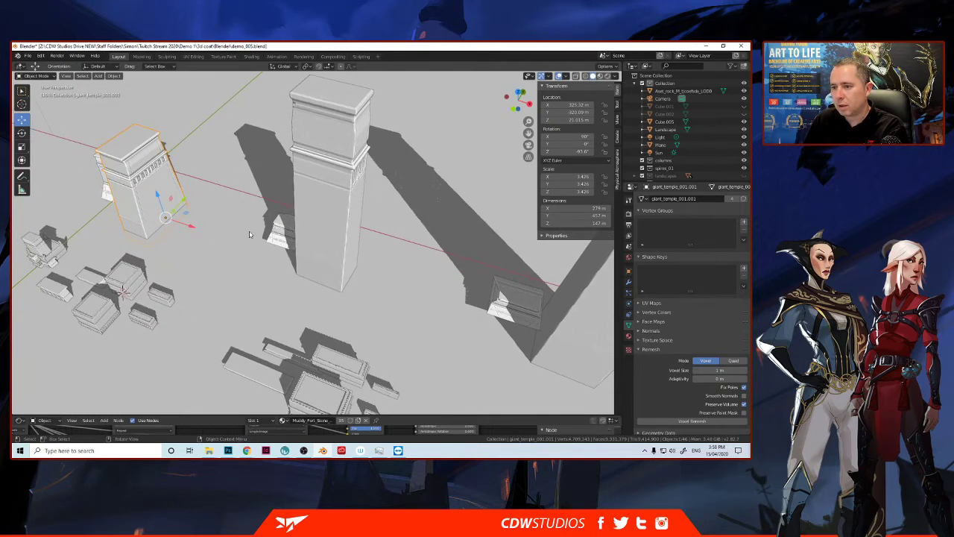
{"action": "left_click", "coordinate": [279, 235]}
{"action": "key", "text": "g"}
{"action": "key", "text": "z"}
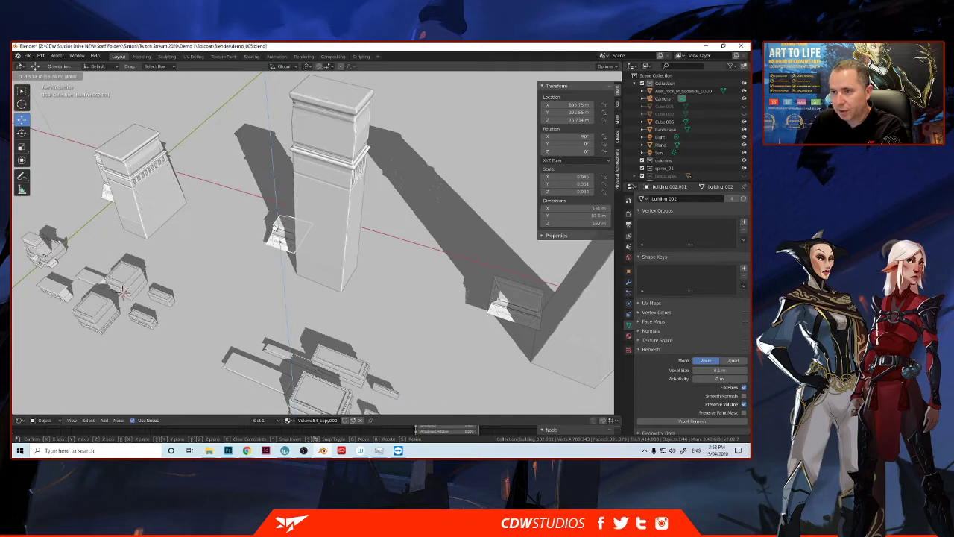
Step: Confirm the arch piece's raised height and voxel-remesh it at 0.7 m
{"action": "left_click", "coordinate": [273, 227]}
{"action": "scroll", "coordinate": [268, 228], "scroll_direction": "up", "scroll_amount": 4}
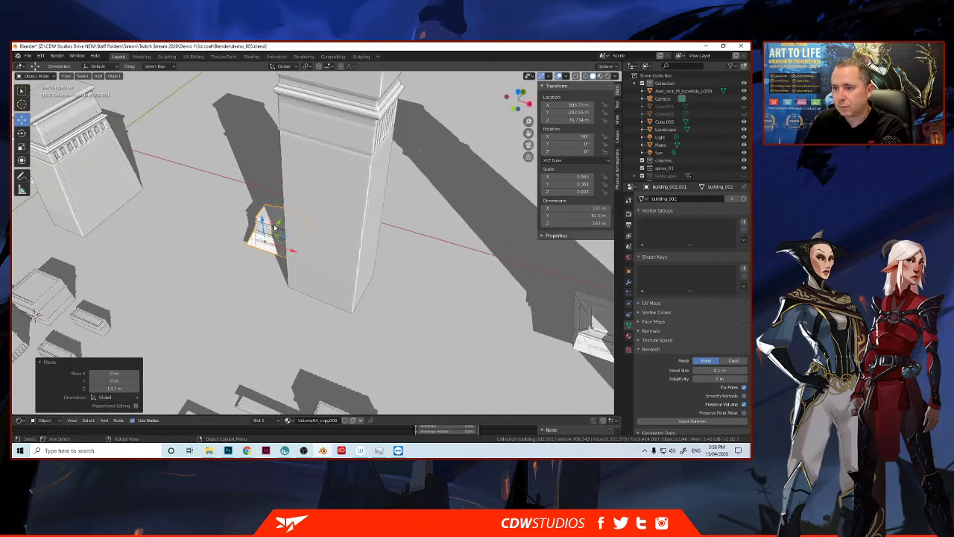
{"action": "scroll", "coordinate": [254, 228], "scroll_direction": "up", "scroll_amount": 3}
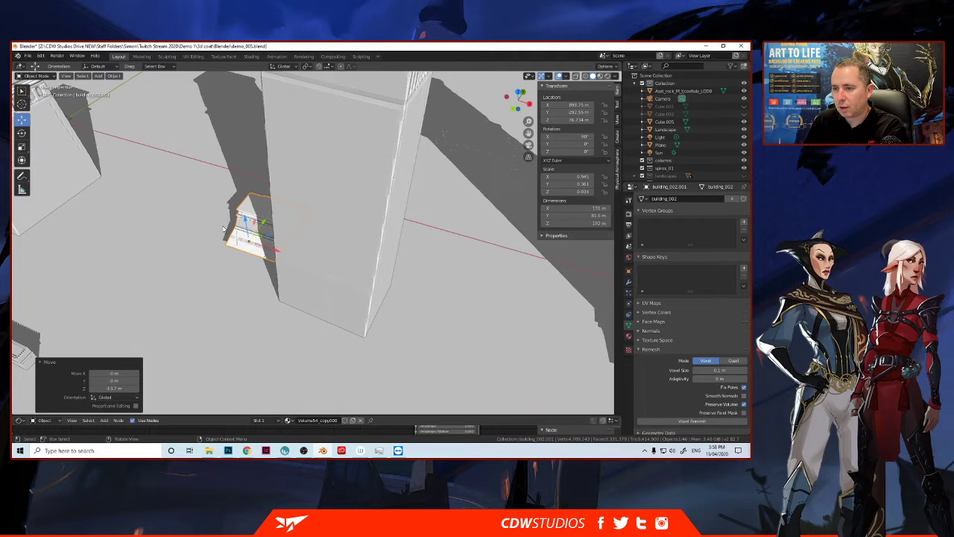
{"action": "scroll", "coordinate": [224, 230], "scroll_direction": "up", "scroll_amount": 2}
{"action": "middle_click_drag", "start_coordinate": [240, 228], "coordinate": [23, 290]}
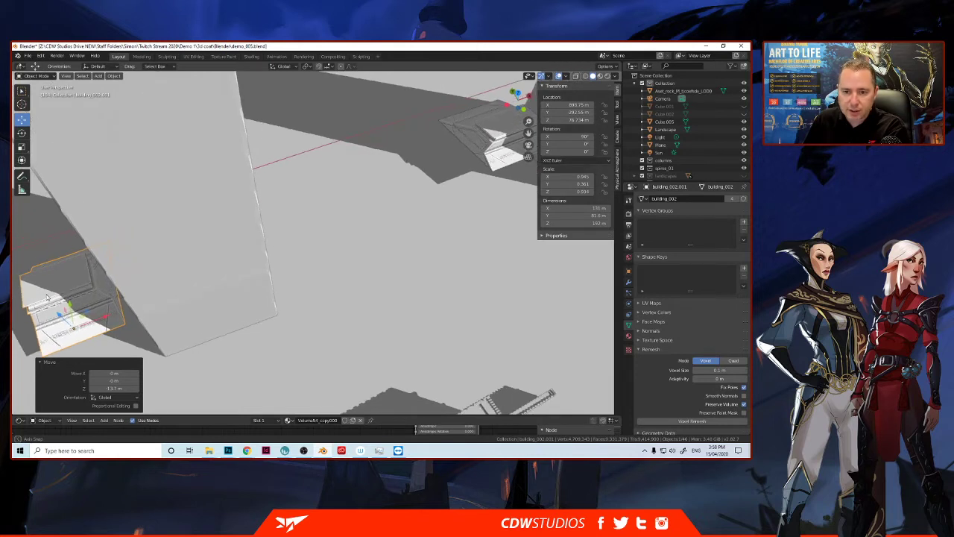
{"action": "left_click", "coordinate": [50, 298]}
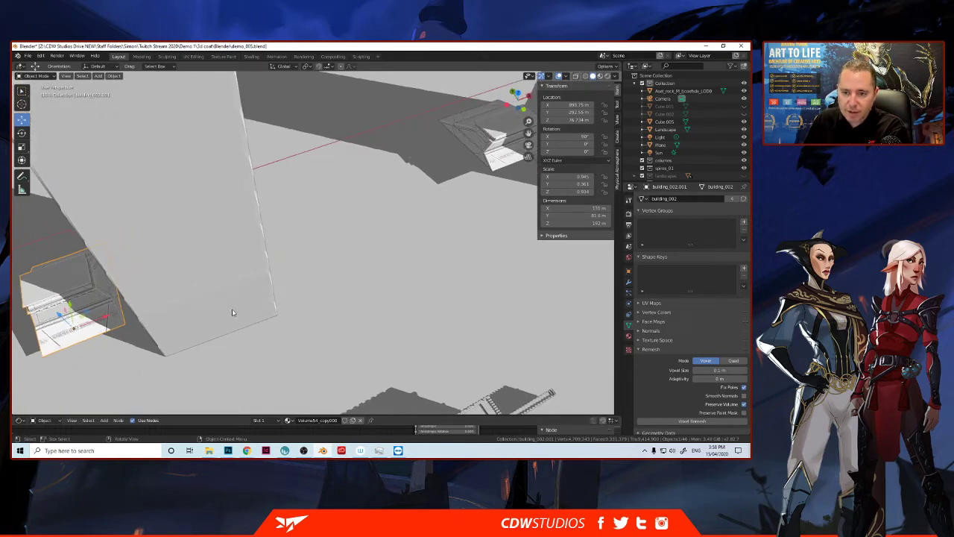
{"action": "left_click", "coordinate": [718, 370]}
{"action": "type", "text": "0"}
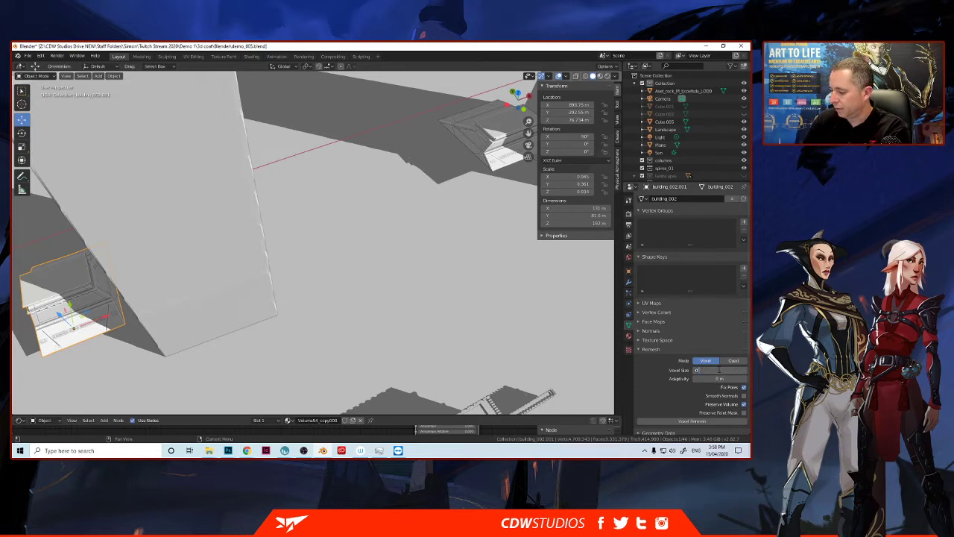
{"action": "key", "text": "Return"}
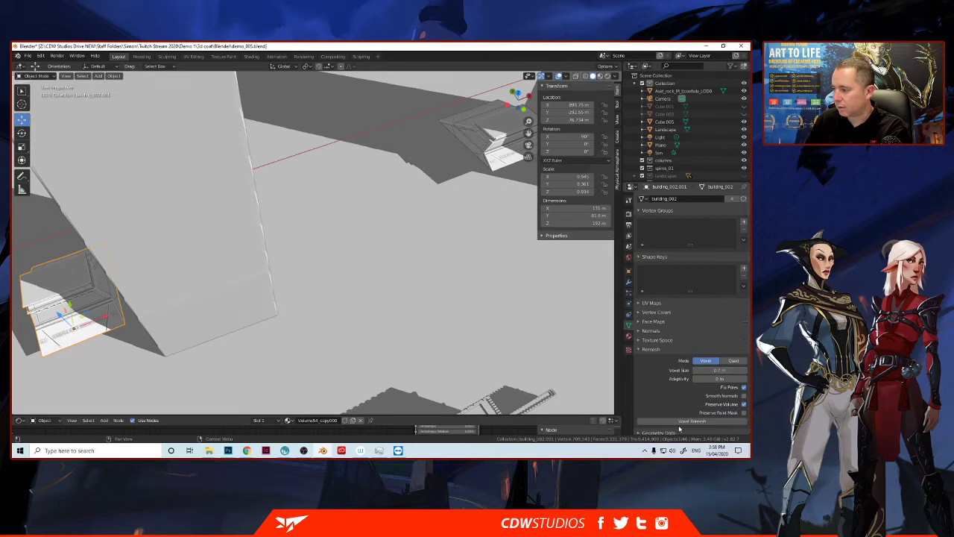
{"action": "left_click", "coordinate": [684, 422]}
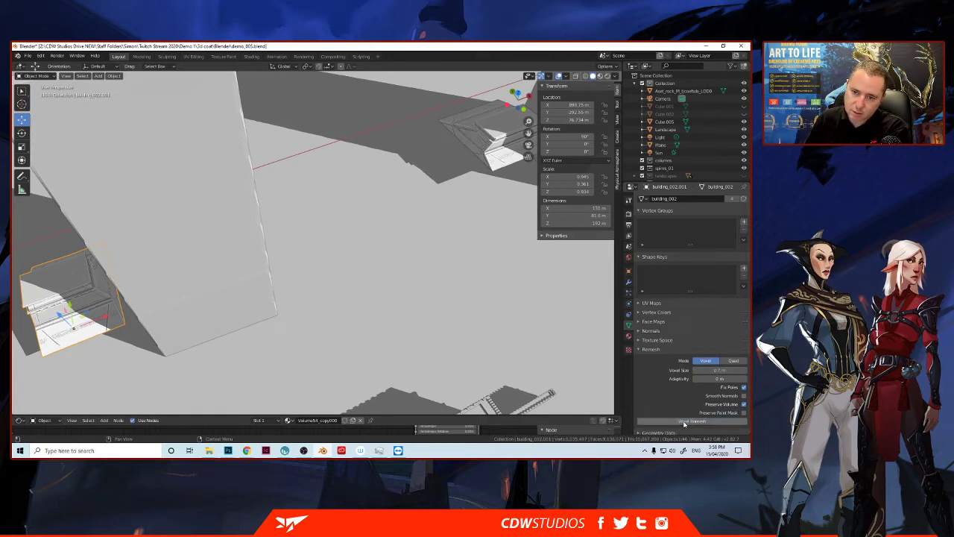
Step: Select the small base piece near the centre and voxel-remesh it at 0.7 m
{"action": "middle_click_drag", "start_coordinate": [521, 320], "coordinate": [378, 332]}
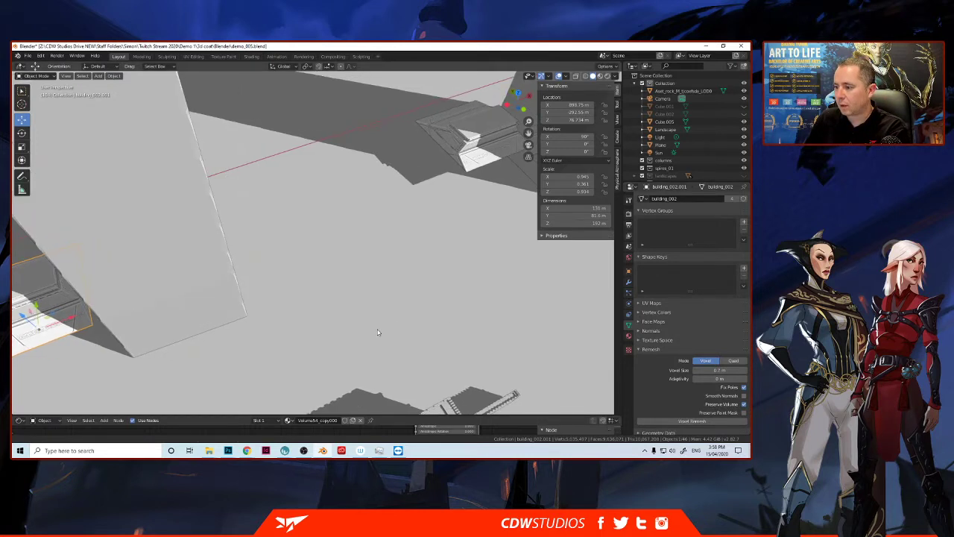
{"action": "scroll", "coordinate": [378, 333], "scroll_direction": "down", "scroll_amount": 1}
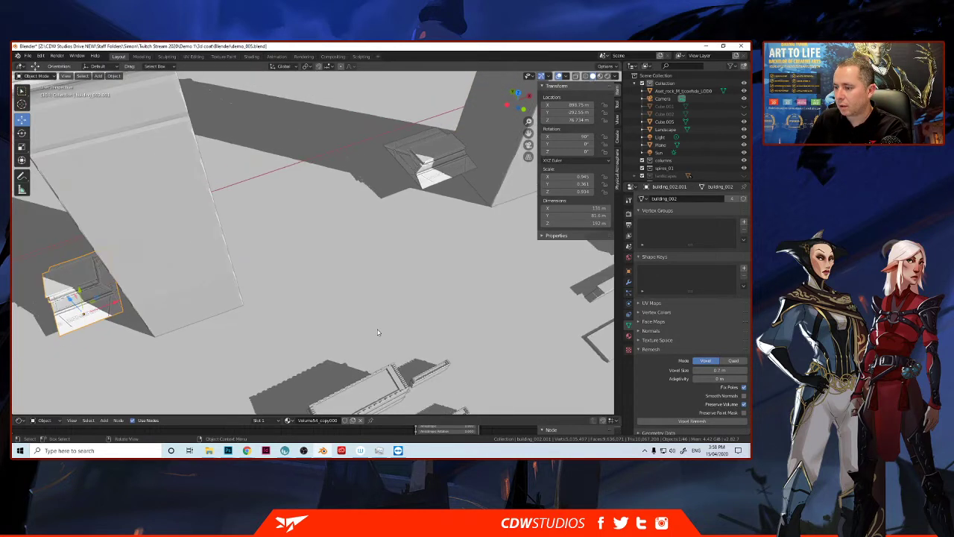
{"action": "scroll", "coordinate": [377, 332], "scroll_direction": "down", "scroll_amount": 3}
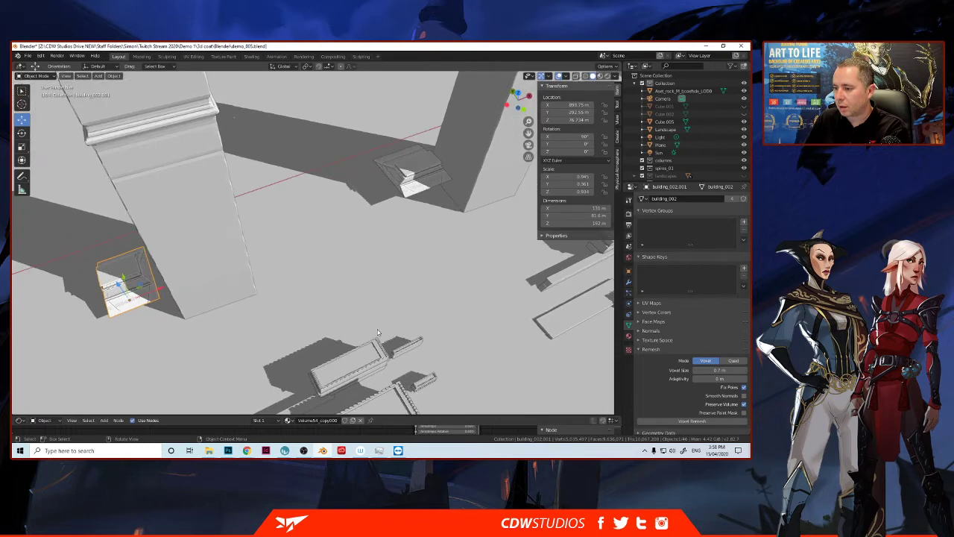
{"action": "scroll", "coordinate": [377, 333], "scroll_direction": "down", "scroll_amount": 2}
{"action": "scroll", "coordinate": [377, 332], "scroll_direction": "down", "scroll_amount": 2}
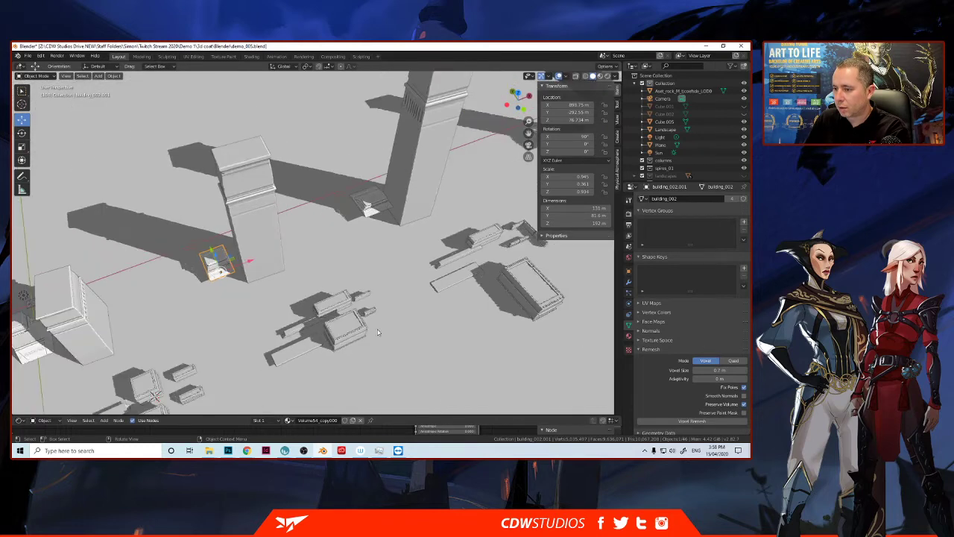
{"action": "left_click", "coordinate": [307, 325]}
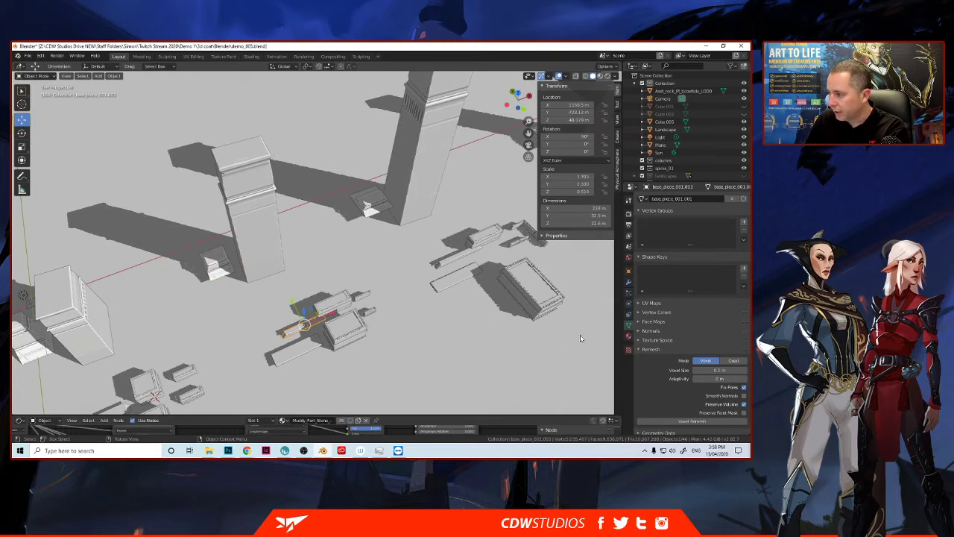
{"action": "left_click", "coordinate": [722, 370]}
{"action": "type", "text": "0.2"}
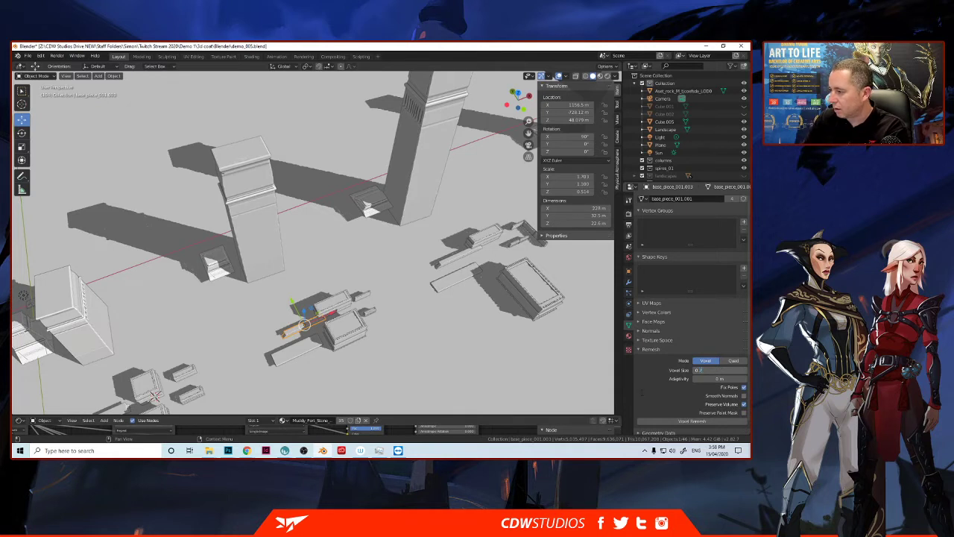
{"action": "key", "text": "Return"}
{"action": "left_click", "coordinate": [687, 423]}
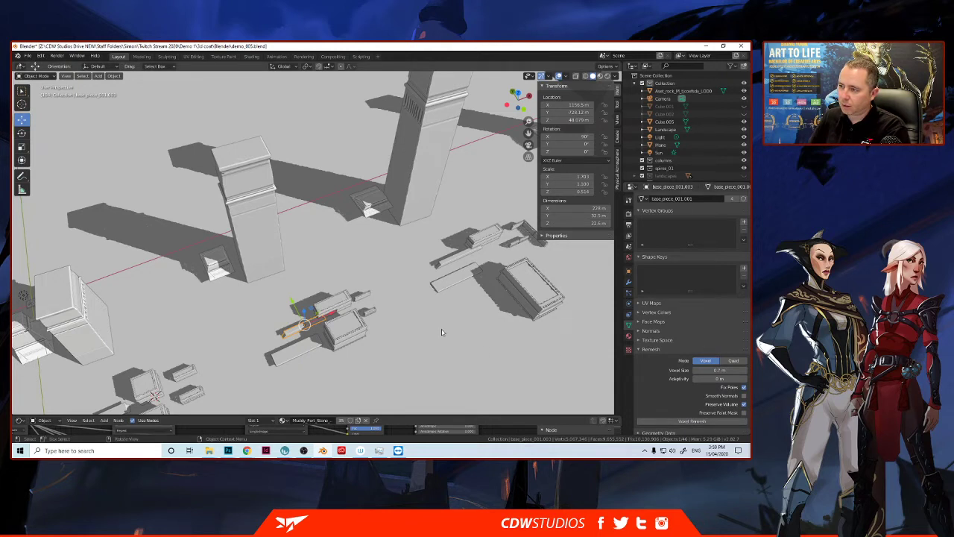
Step: Select the long colonnaded base piece and drag it up along Z off the ground
{"action": "middle_click_drag", "start_coordinate": [441, 333], "coordinate": [462, 328]}
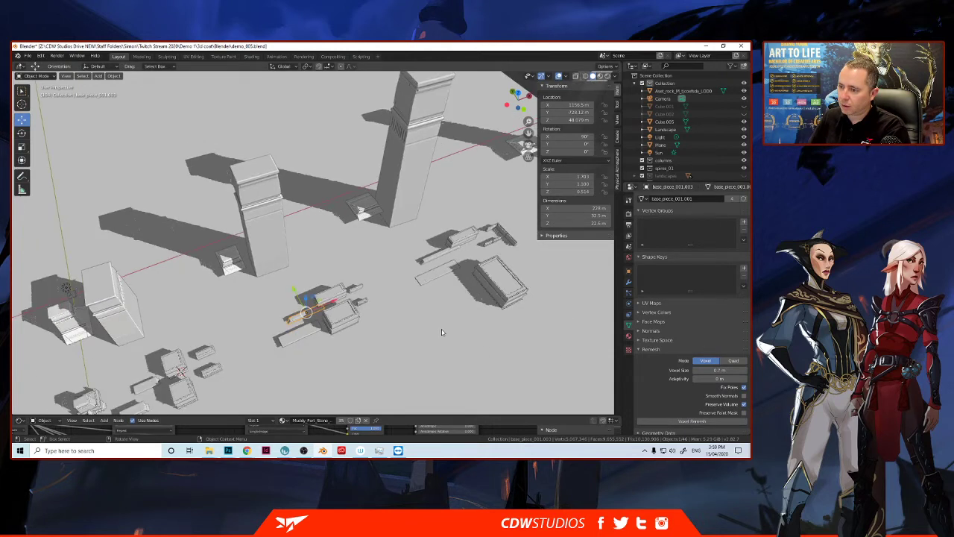
{"action": "left_click", "coordinate": [438, 275]}
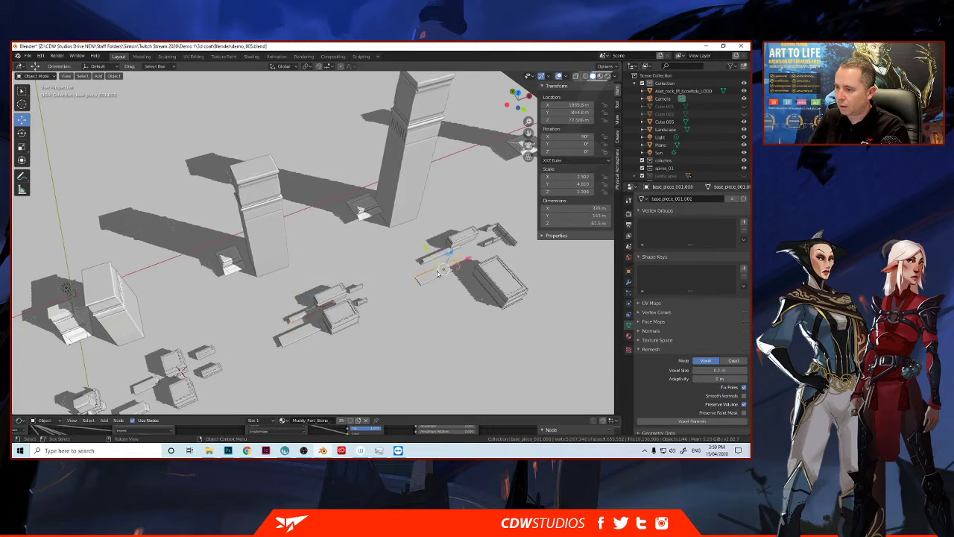
{"action": "scroll", "coordinate": [437, 275], "scroll_direction": "up", "scroll_amount": 3}
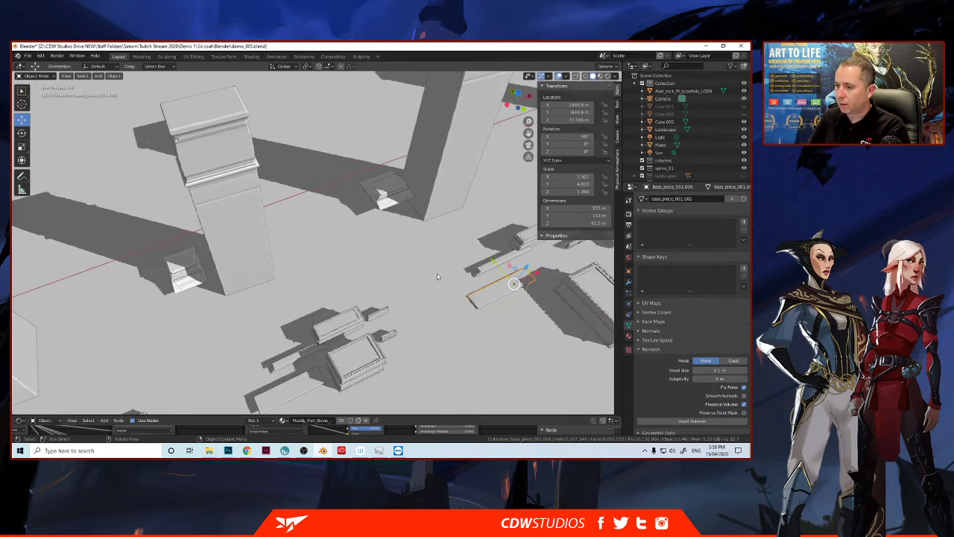
{"action": "middle_click_drag", "start_coordinate": [437, 308], "coordinate": [517, 358]}
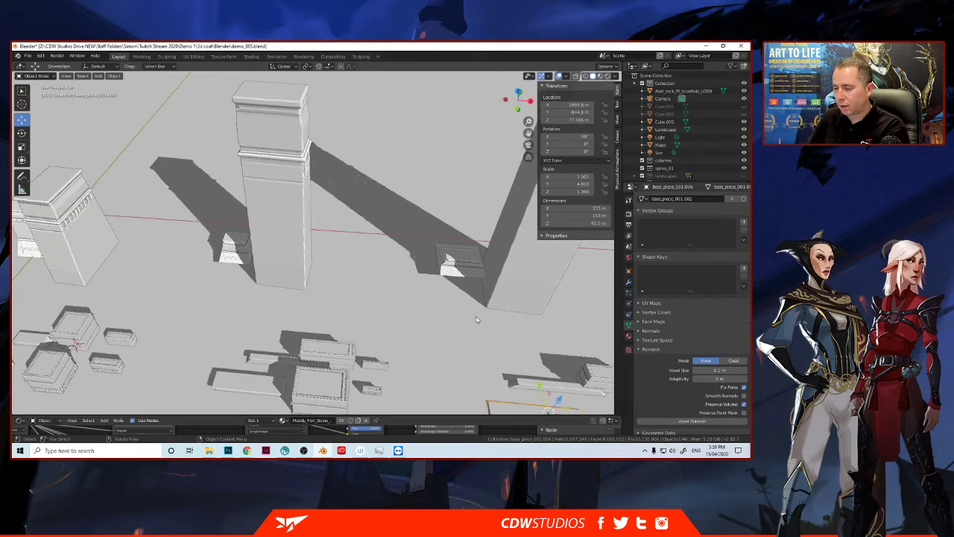
{"action": "middle_click_drag", "start_coordinate": [480, 322], "coordinate": [300, 279]}
{"action": "left_click_drag", "start_coordinate": [329, 277], "coordinate": [339, 238]}
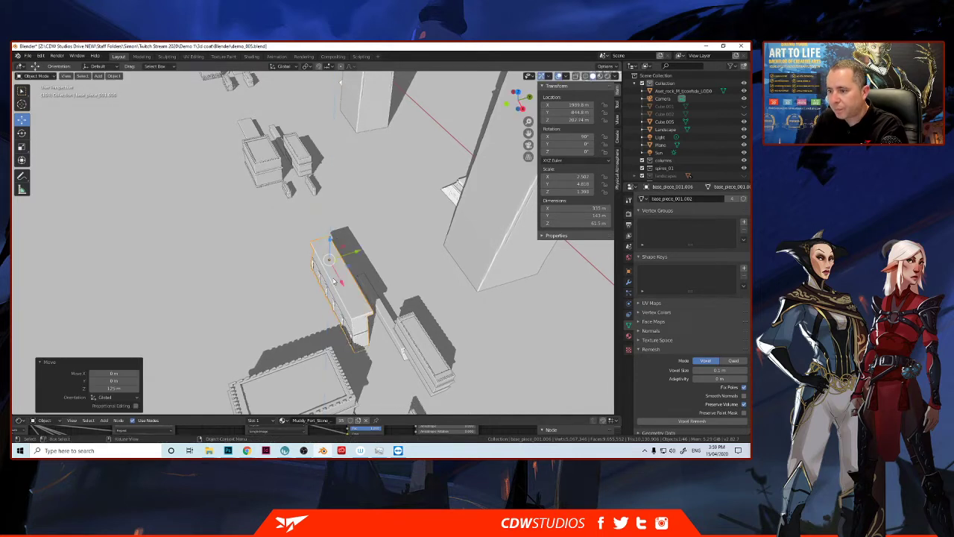
{"action": "middle_click_drag", "start_coordinate": [348, 281], "coordinate": [355, 282]}
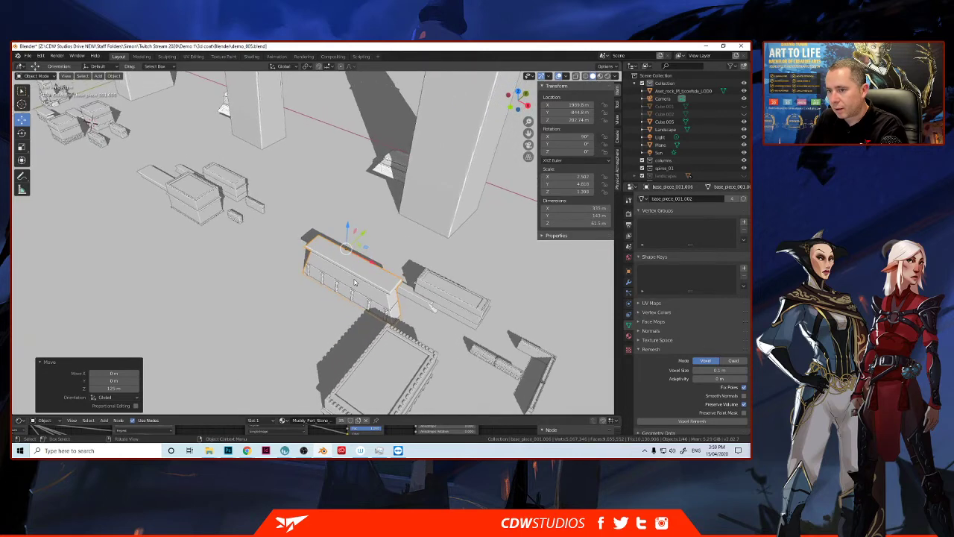
{"action": "scroll", "coordinate": [355, 282], "scroll_direction": "up", "scroll_amount": 3}
{"action": "scroll", "coordinate": [355, 294], "scroll_direction": "up", "scroll_amount": 2}
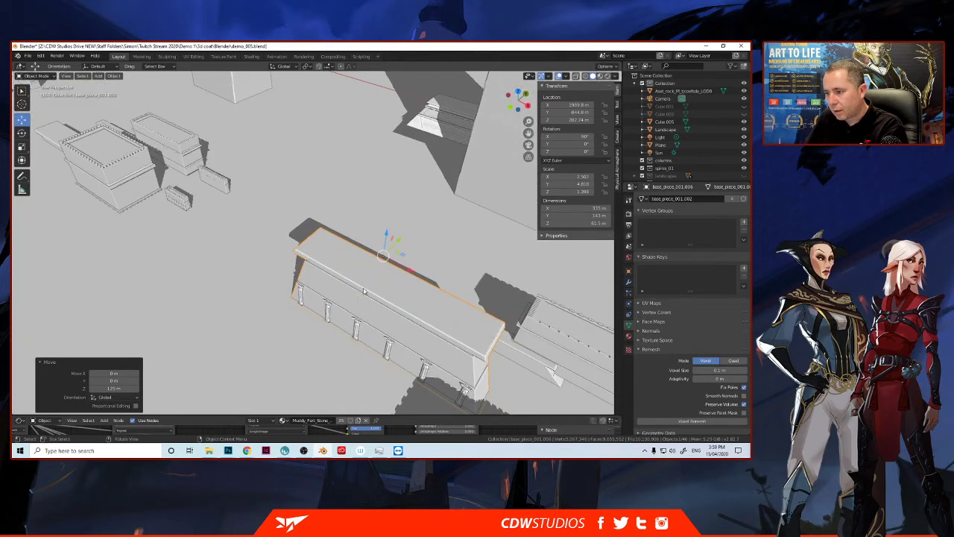
{"action": "middle_click_drag", "start_coordinate": [372, 282], "coordinate": [375, 253]}
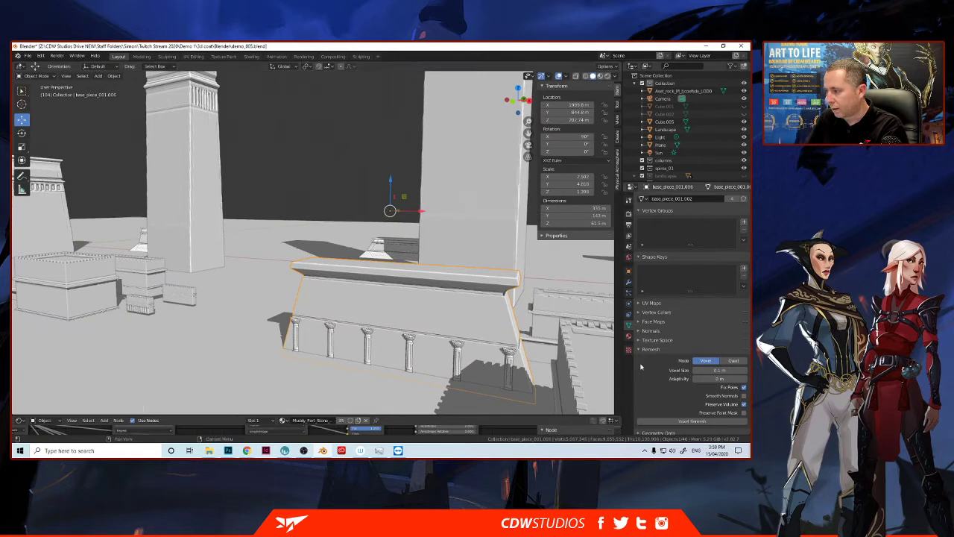
{"action": "left_click", "coordinate": [717, 370]}
{"action": "type", "text": "0.7"}
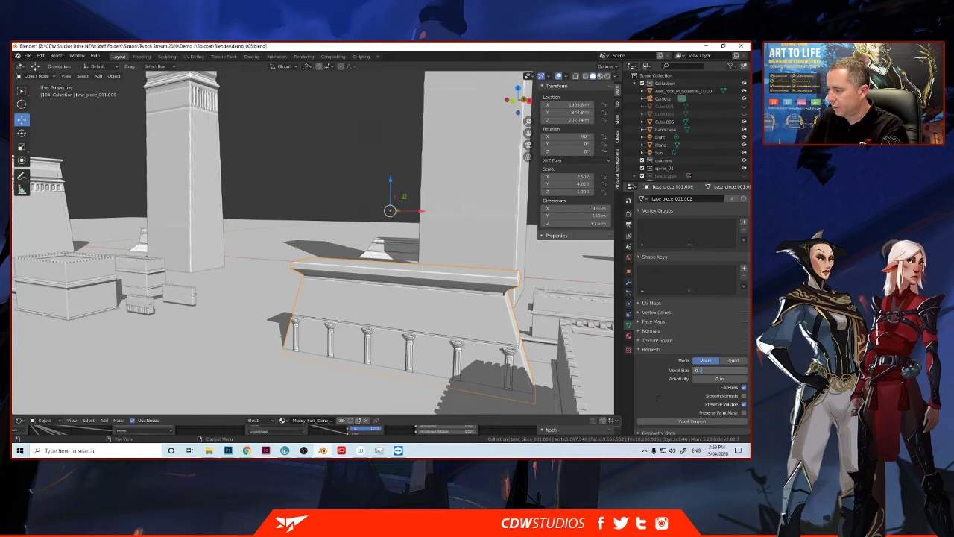
{"action": "key", "text": "Return"}
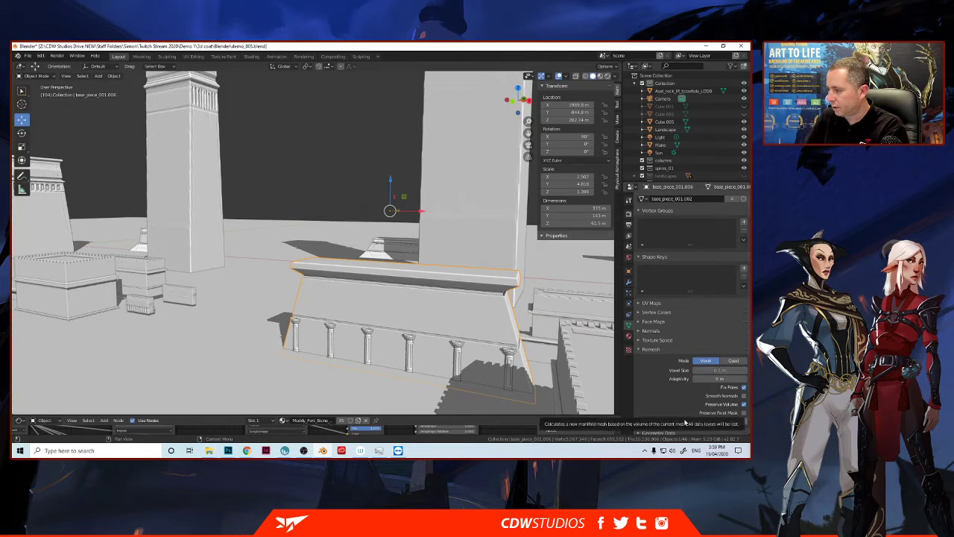
{"action": "left_click", "coordinate": [682, 421]}
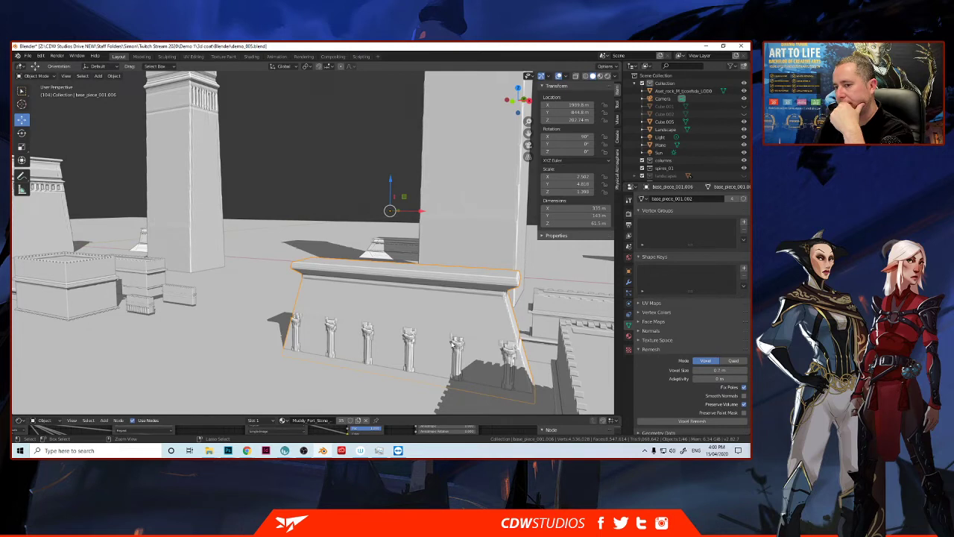
{"action": "key", "text": "ctrl+z"}
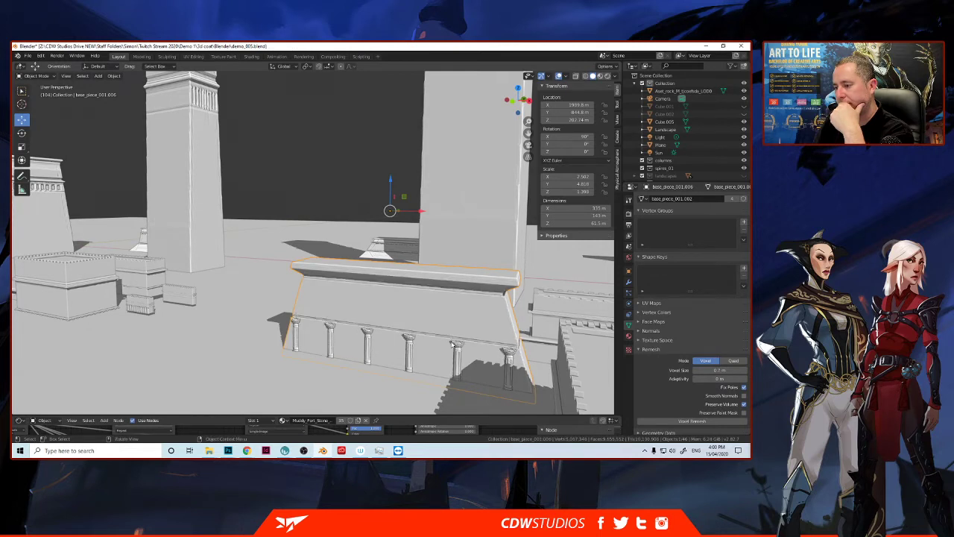
{"action": "left_click", "coordinate": [716, 370]}
{"action": "type", "text": "0."}
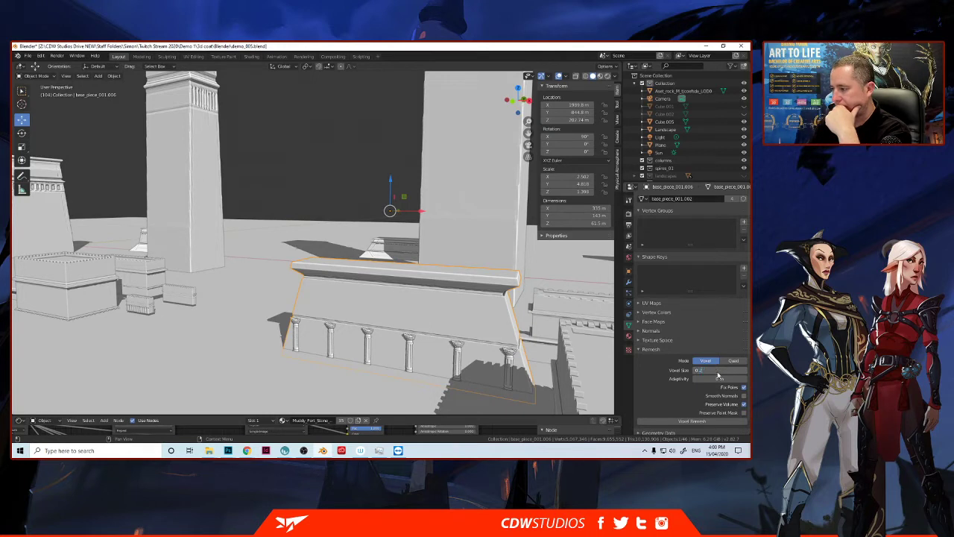
{"action": "type", "text": "2"}
{"action": "key", "text": "Return"}
{"action": "left_click", "coordinate": [700, 422]}
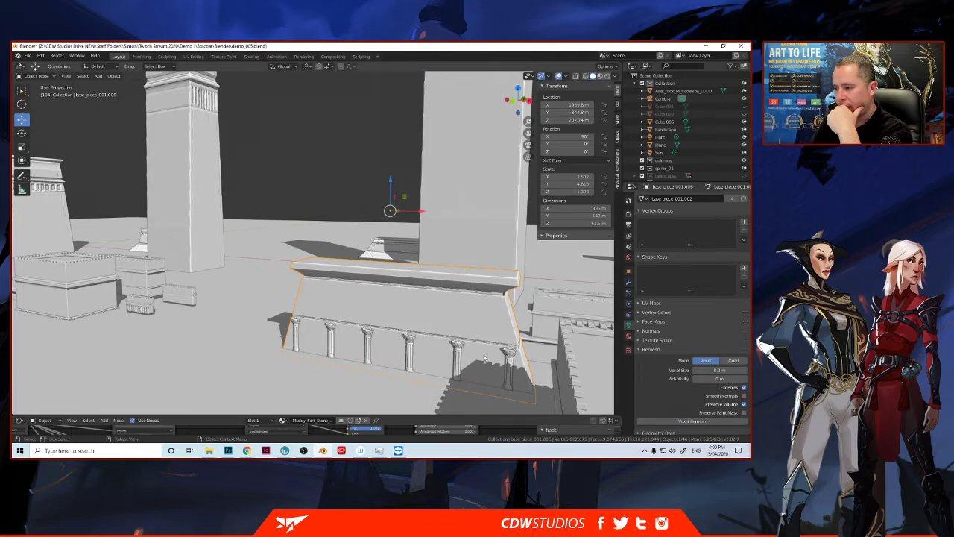
Step: Orbit and zoom around the colonnaded platform and tall pillars to review the layout
{"action": "mouse_move", "coordinate": [484, 359]}
{"action": "middle_mouse_down"}
{"action": "mouse_move", "coordinate": [470, 356]}
{"action": "mouse_move", "coordinate": [480, 359]}
{"action": "middle_mouse_up"}
{"action": "scroll", "coordinate": [481, 357], "scroll_direction": "up", "scroll_amount": 2}
{"action": "scroll", "coordinate": [481, 358], "scroll_direction": "down", "scroll_amount": 4}
{"action": "middle_click_drag", "start_coordinate": [337, 275], "coordinate": [203, 273]}
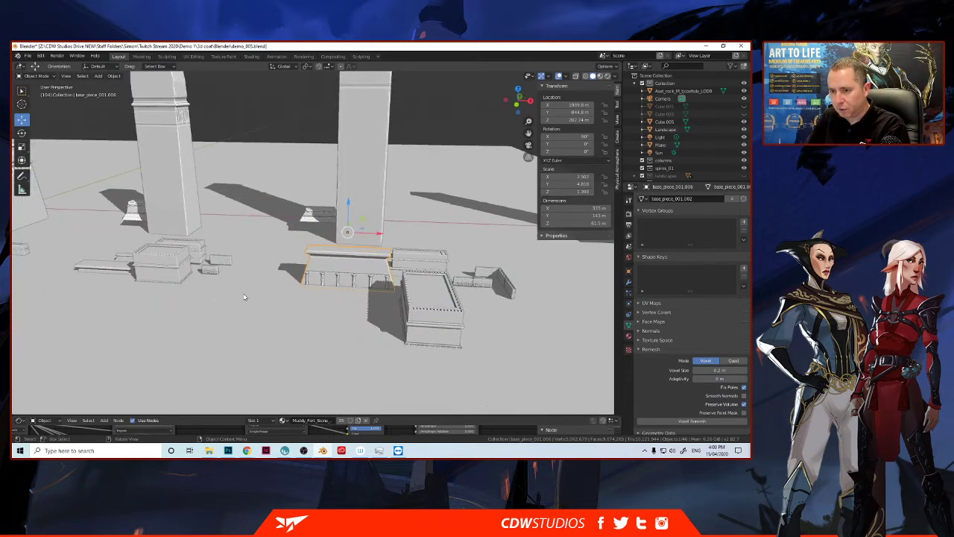
{"action": "scroll", "coordinate": [218, 291], "scroll_direction": "up", "scroll_amount": 2}
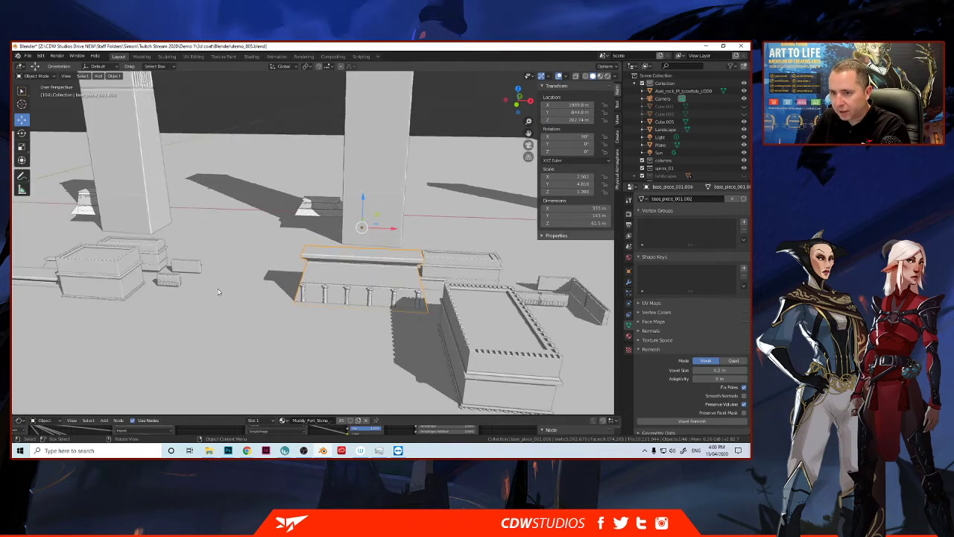
{"action": "scroll", "coordinate": [218, 291], "scroll_direction": "up", "scroll_amount": 2}
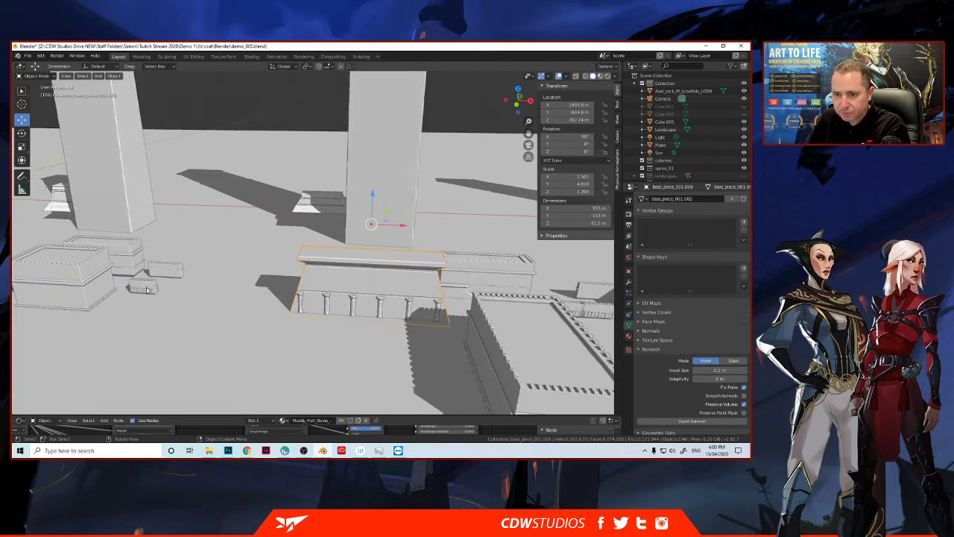
{"action": "scroll", "coordinate": [147, 290], "scroll_direction": "up", "scroll_amount": 1}
{"action": "scroll", "coordinate": [146, 289], "scroll_direction": "down", "scroll_amount": 6}
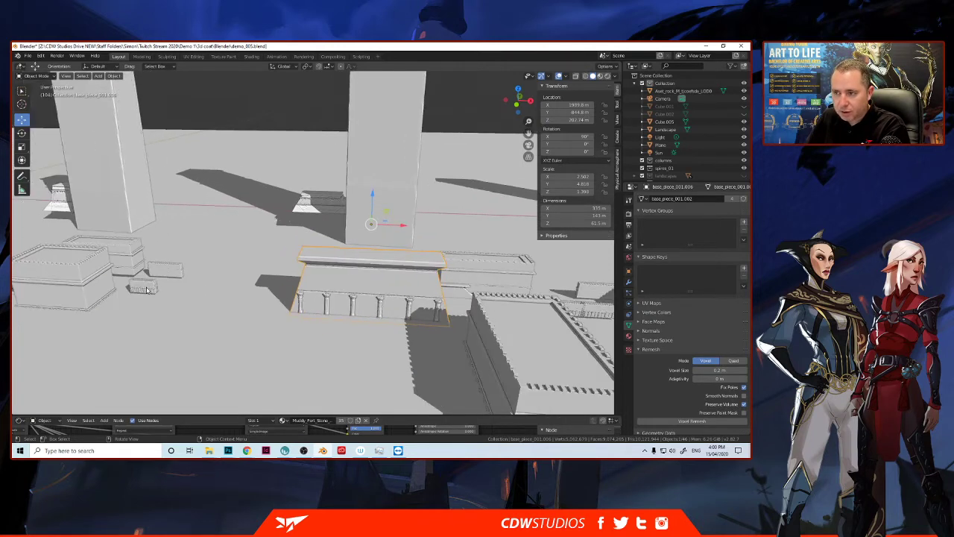
{"action": "scroll", "coordinate": [147, 290], "scroll_direction": "down", "scroll_amount": 4}
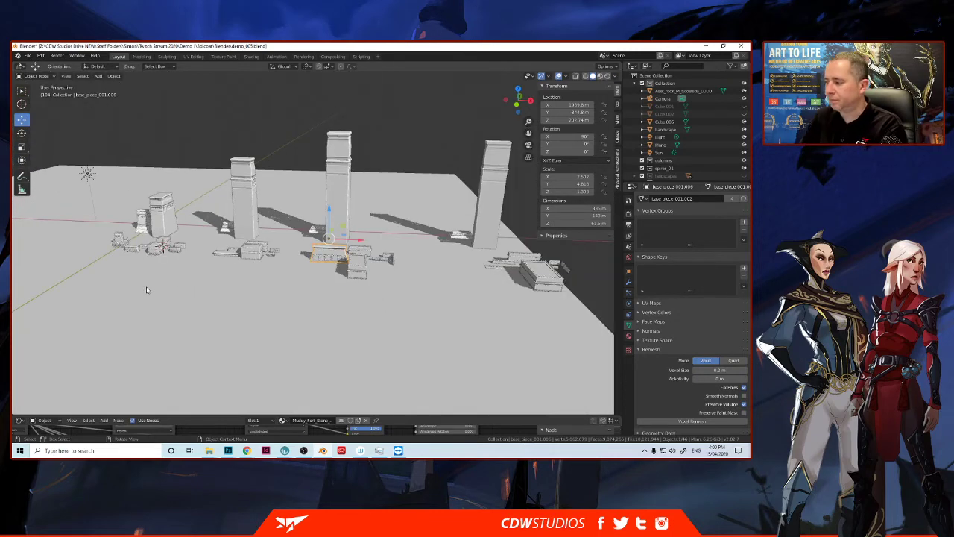
{"action": "scroll", "coordinate": [147, 290], "scroll_direction": "up", "scroll_amount": 2}
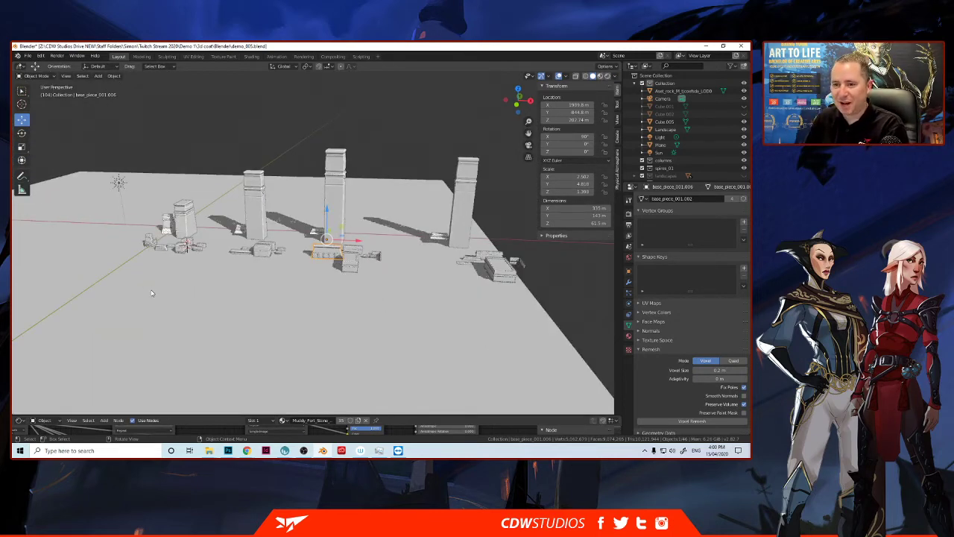
{"action": "scroll", "coordinate": [147, 261], "scroll_direction": "up", "scroll_amount": 2}
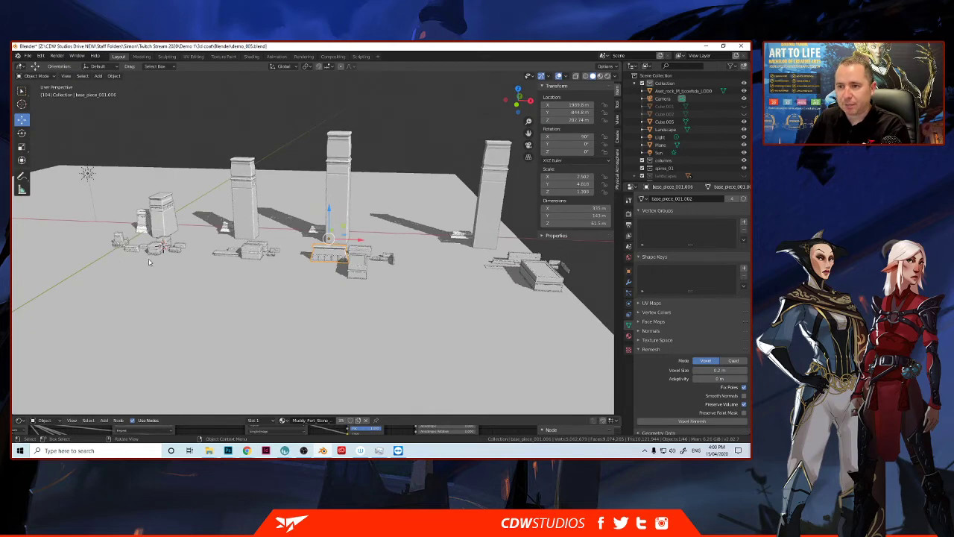
{"action": "scroll", "coordinate": [211, 255], "scroll_direction": "up", "scroll_amount": 2}
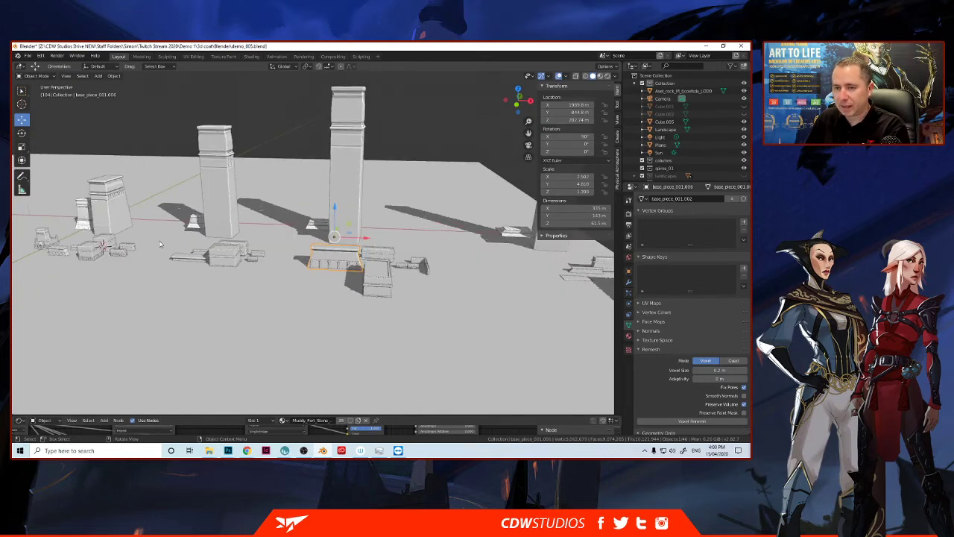
{"action": "middle_click_drag", "start_coordinate": [155, 236], "coordinate": [348, 240]}
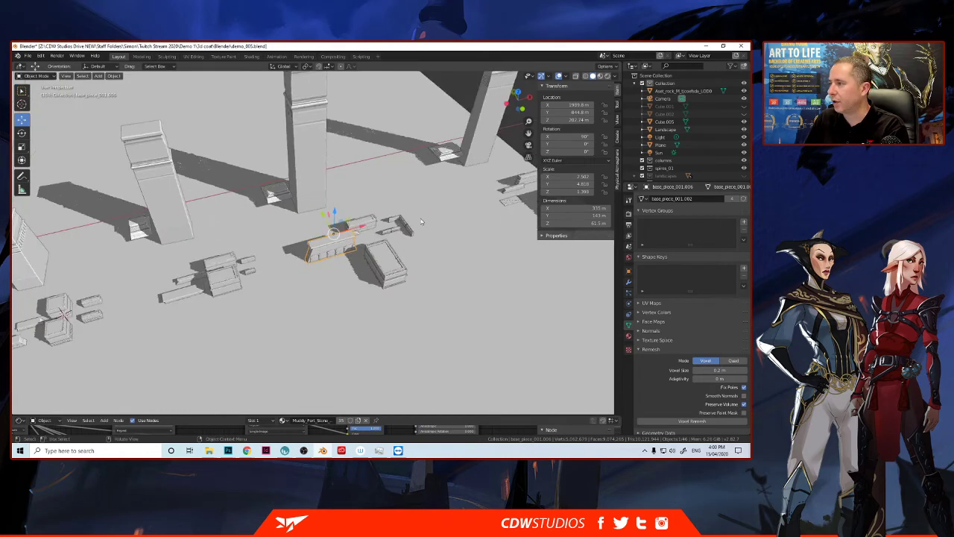
Step: Switch to a top-down view and frame the gatehouse block area
{"action": "left_click", "coordinate": [517, 91]}
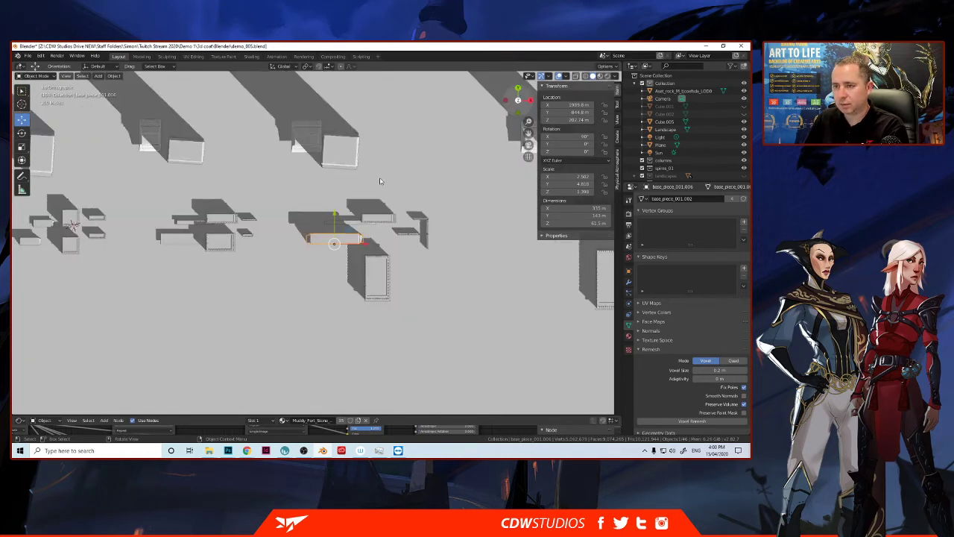
{"action": "scroll", "coordinate": [380, 182], "scroll_direction": "down", "scroll_amount": 3}
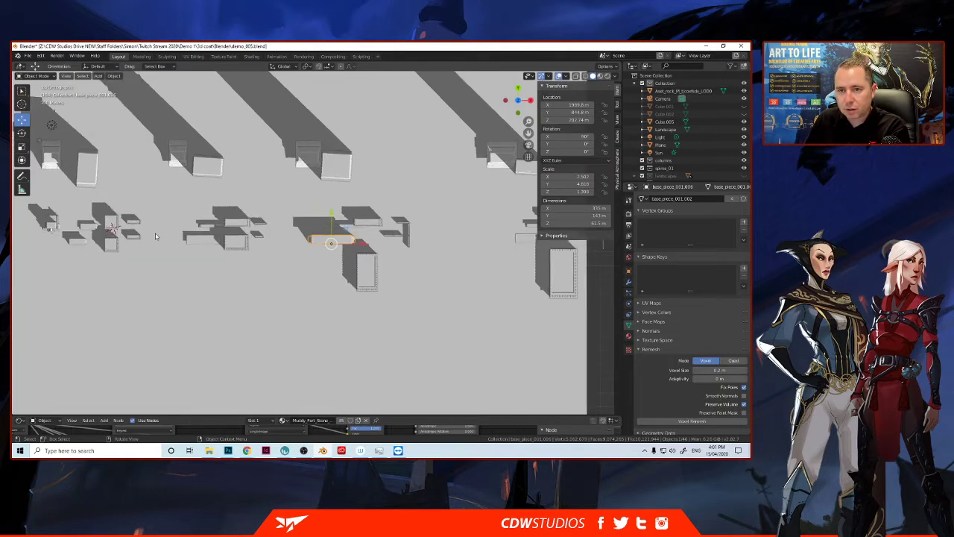
{"action": "middle_click_drag", "start_coordinate": [194, 237], "coordinate": [168, 191], "text": "shift"}
{"action": "scroll", "coordinate": [139, 238], "scroll_direction": "up", "scroll_amount": 3}
{"action": "scroll", "coordinate": [139, 253], "scroll_direction": "up", "scroll_amount": 3}
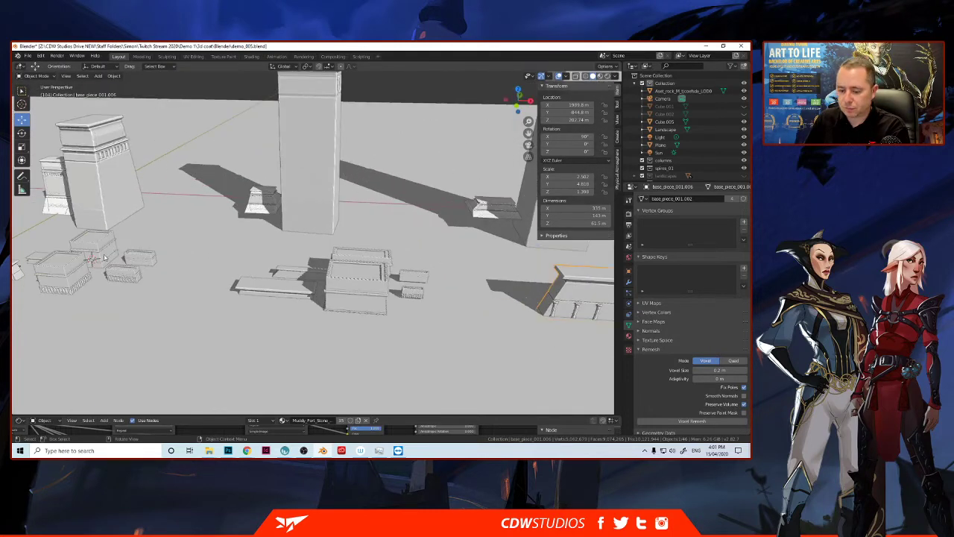
{"action": "scroll", "coordinate": [164, 246], "scroll_direction": "down", "scroll_amount": 5}
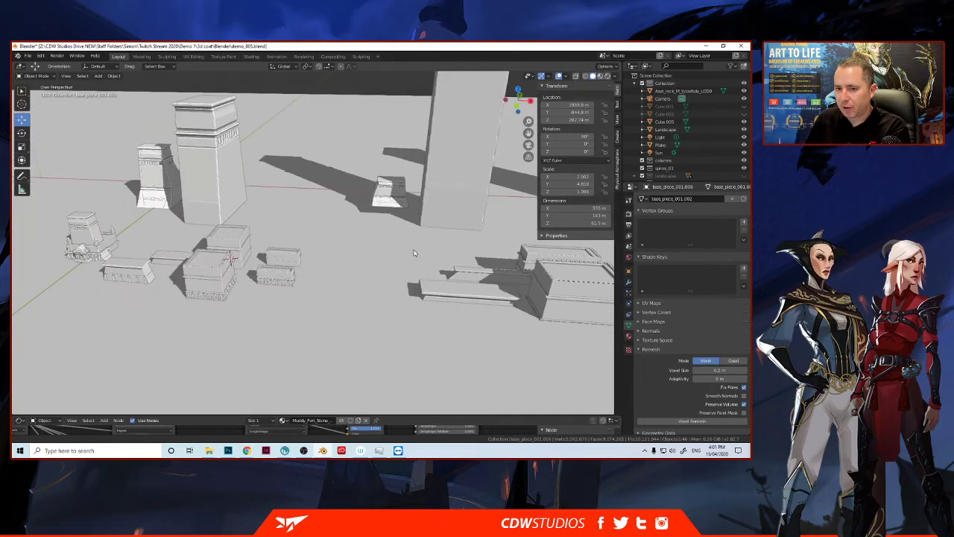
{"action": "middle_click_drag", "start_coordinate": [170, 243], "coordinate": [220, 270]}
{"action": "middle_click_drag", "start_coordinate": [222, 270], "coordinate": [229, 270], "text": "shift"}
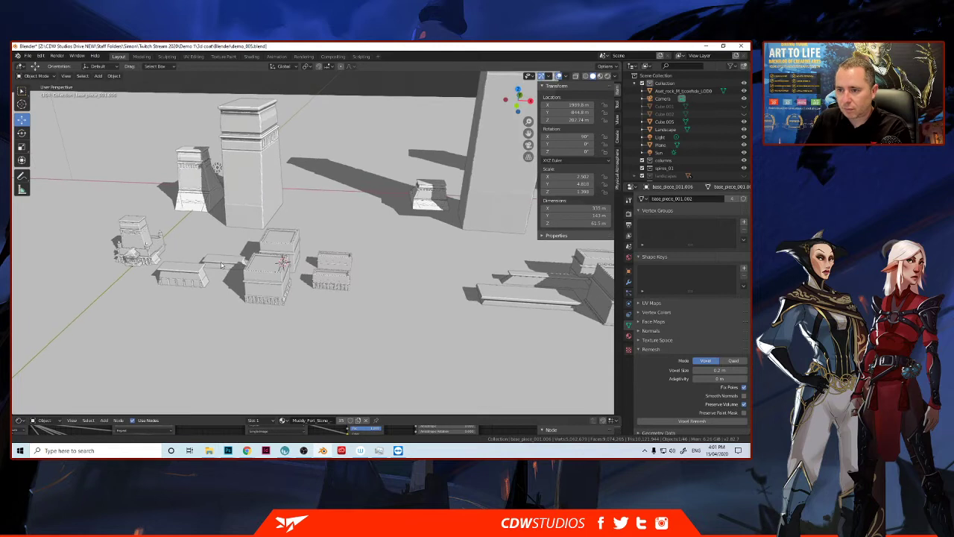
Step: Select the small slab beside the gatehouse and move it 140 m along -X
{"action": "left_click", "coordinate": [222, 262]}
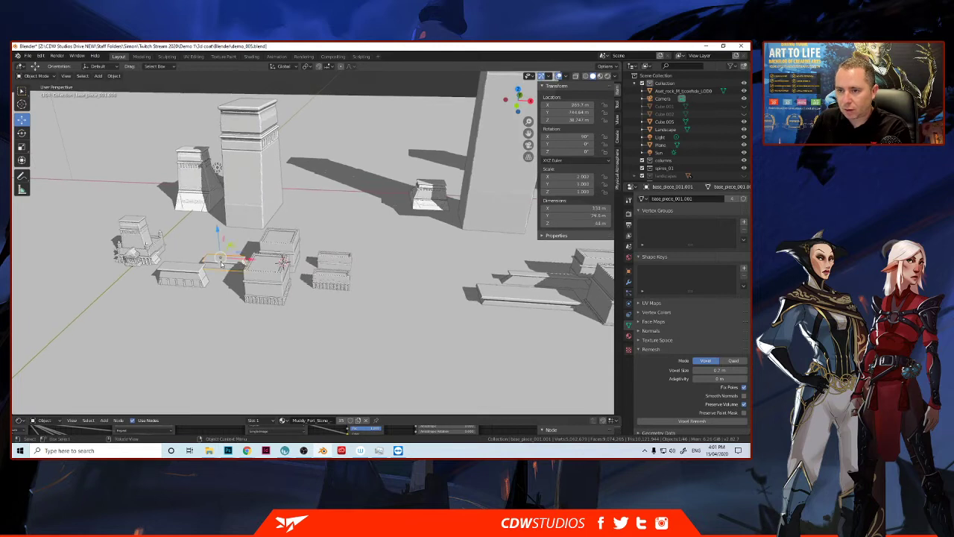
{"action": "key", "text": "g"}
{"action": "key", "text": "x"}
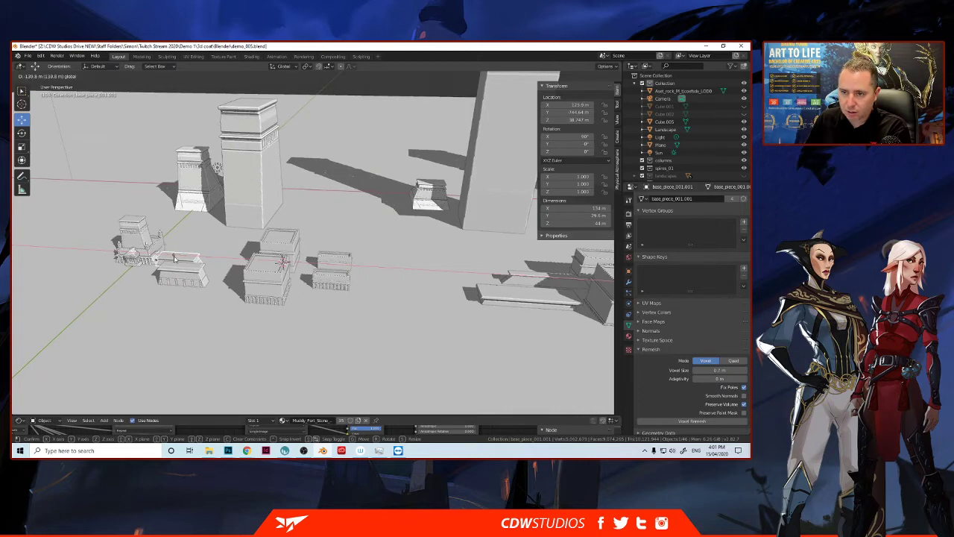
{"action": "left_click", "coordinate": [173, 256]}
{"action": "scroll", "coordinate": [173, 256], "scroll_direction": "down", "scroll_amount": 2}
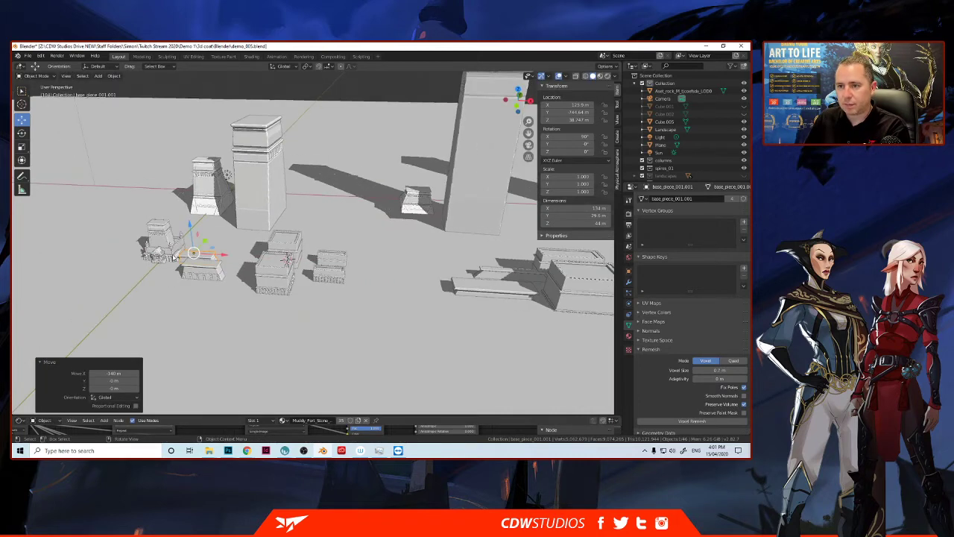
{"action": "scroll", "coordinate": [173, 256], "scroll_direction": "up", "scroll_amount": 1}
{"action": "scroll", "coordinate": [176, 257], "scroll_direction": "up", "scroll_amount": 3}
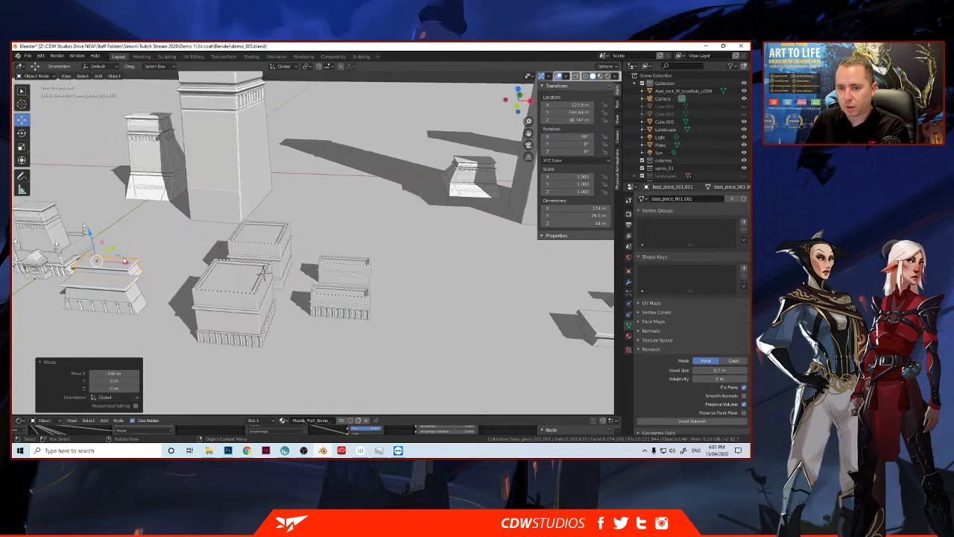
{"action": "middle_click_drag", "start_coordinate": [167, 270], "coordinate": [387, 293], "text": "shift"}
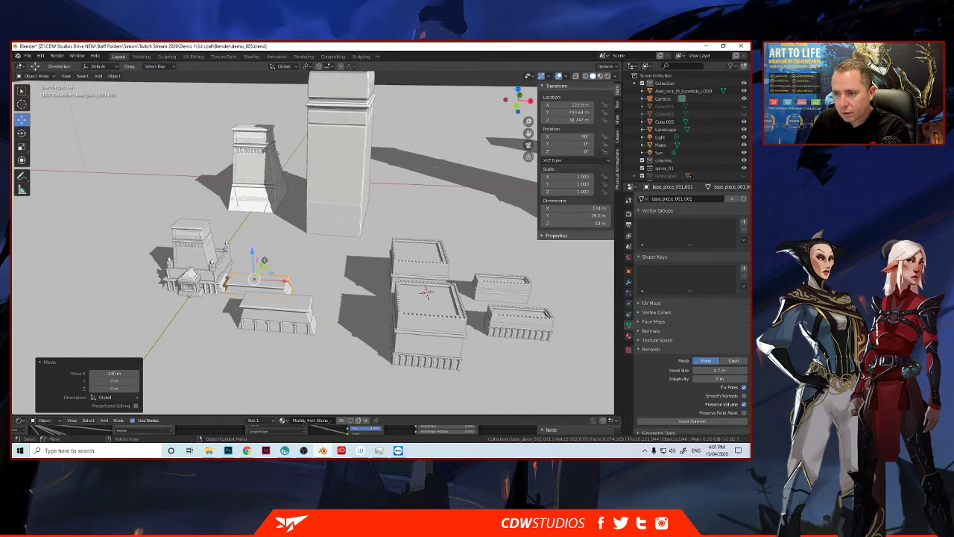
Step: Reposition the slab against the gatehouse side, then select the ground plane
{"action": "key", "text": "g"}
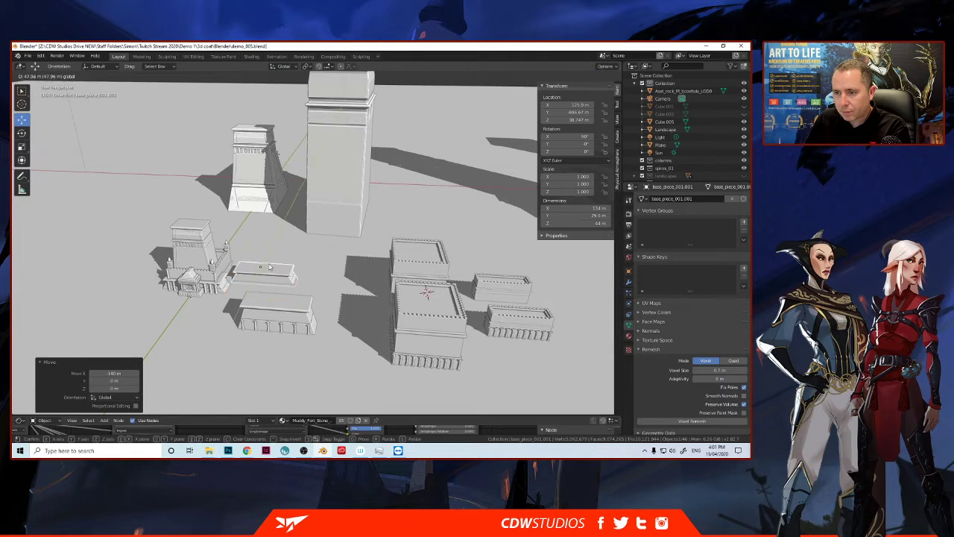
{"action": "left_click", "coordinate": [270, 267]}
{"action": "left_click_drag", "start_coordinate": [272, 267], "coordinate": [207, 314]}
{"action": "left_click", "coordinate": [207, 314]}
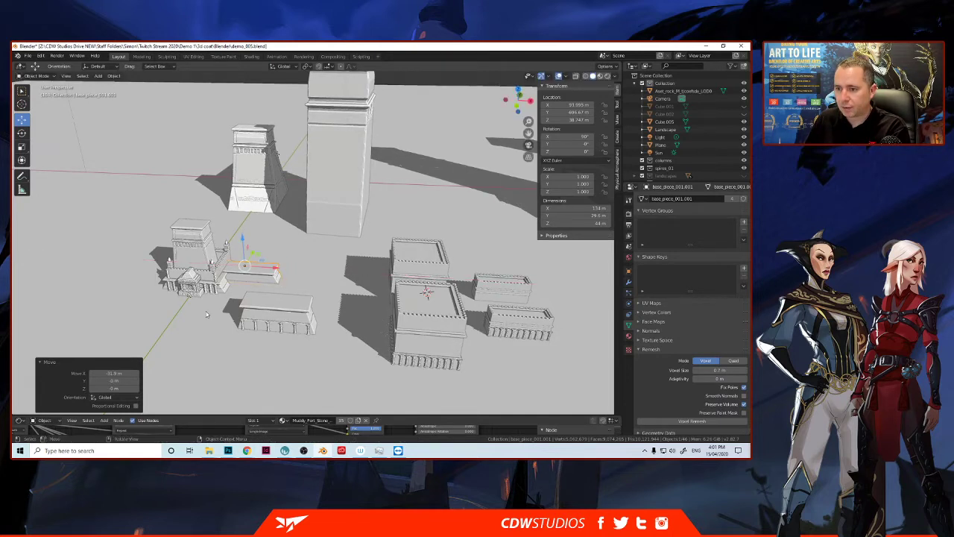
{"action": "left_click", "coordinate": [264, 320]}
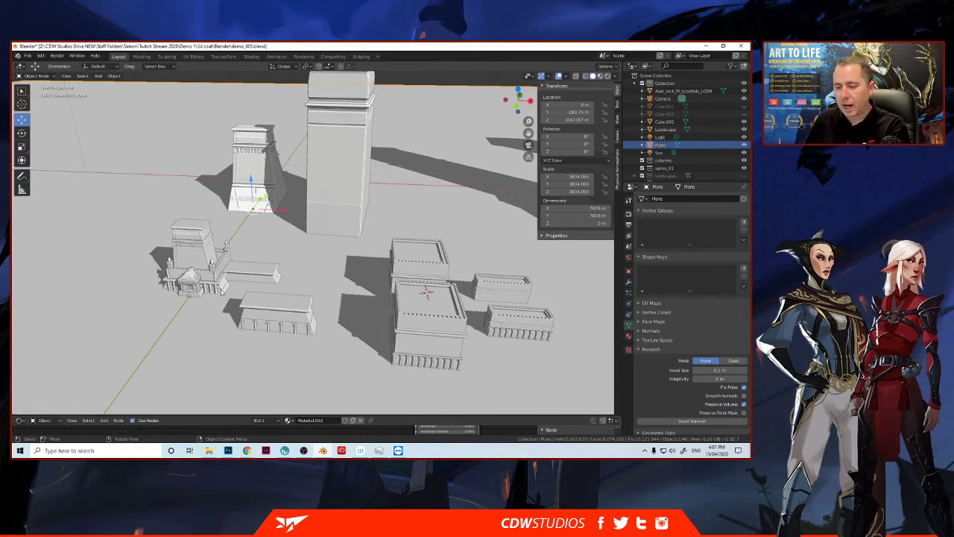
{"action": "key", "text": "alt+Tab"}
{"action": "key", "text": "alt+Tab"}
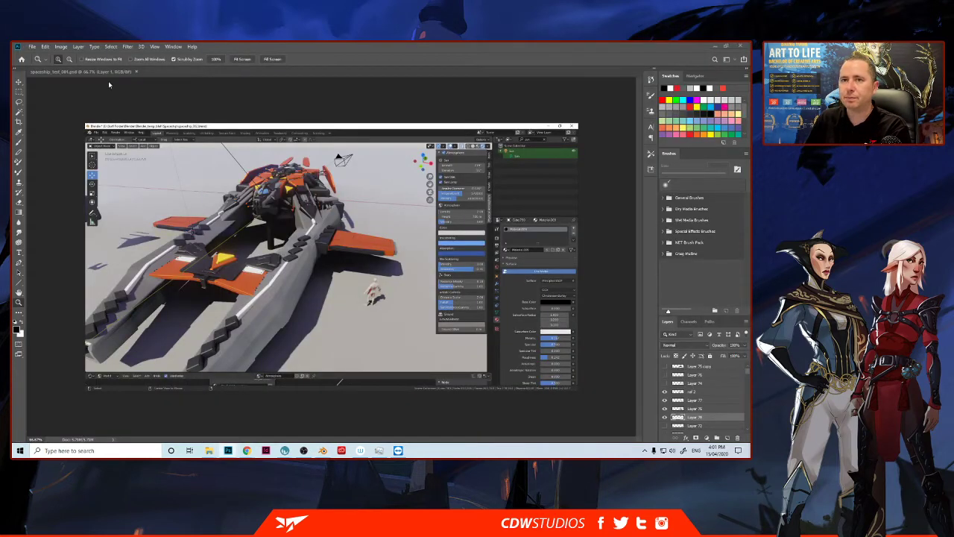
Step: Open the demo_1_thumbs reference sheet from recent files and reposition its window
{"action": "left_click", "coordinate": [32, 46]}
{"action": "mouse_move", "coordinate": [46, 92]}
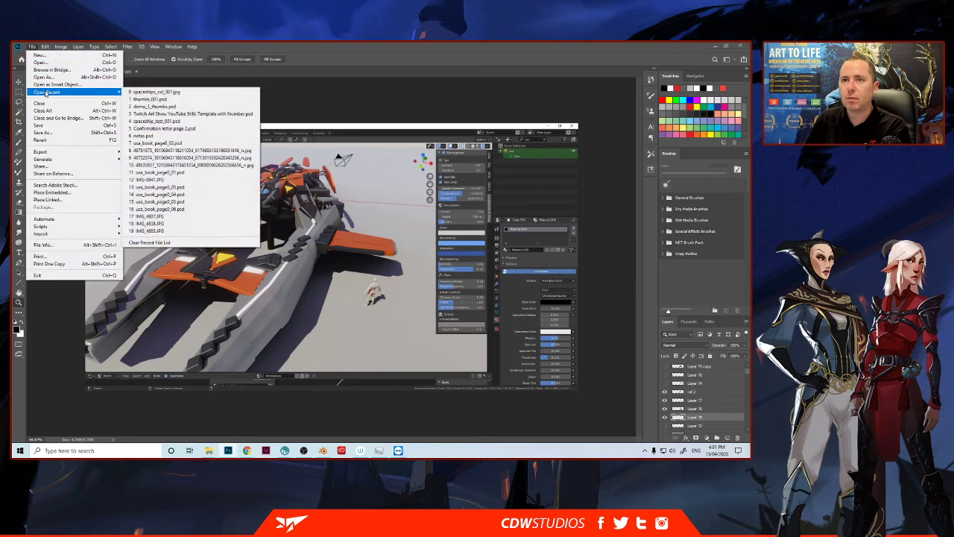
{"action": "left_click", "coordinate": [153, 105]}
{"action": "left_click_drag", "start_coordinate": [276, 113], "coordinate": [383, 91]}
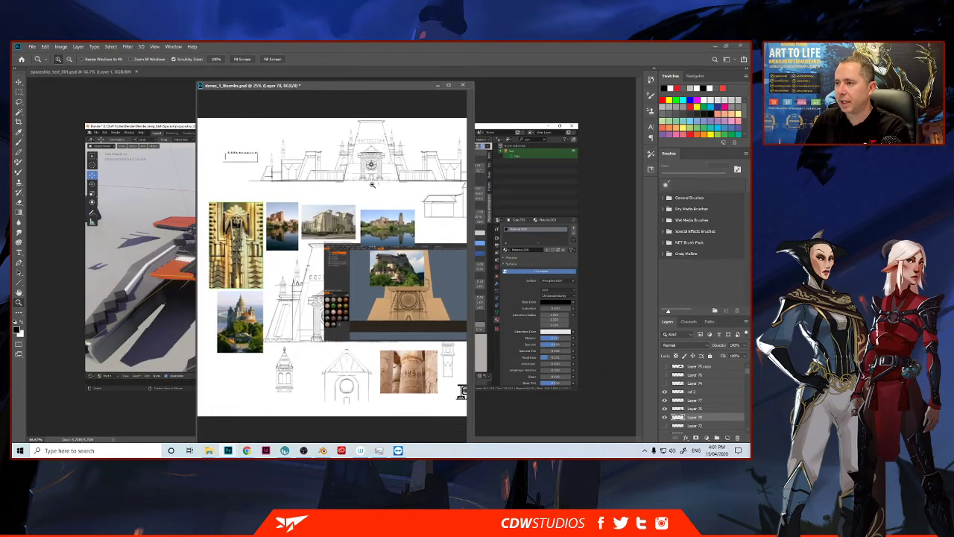
{"action": "left_click_drag", "start_coordinate": [377, 183], "coordinate": [343, 190]}
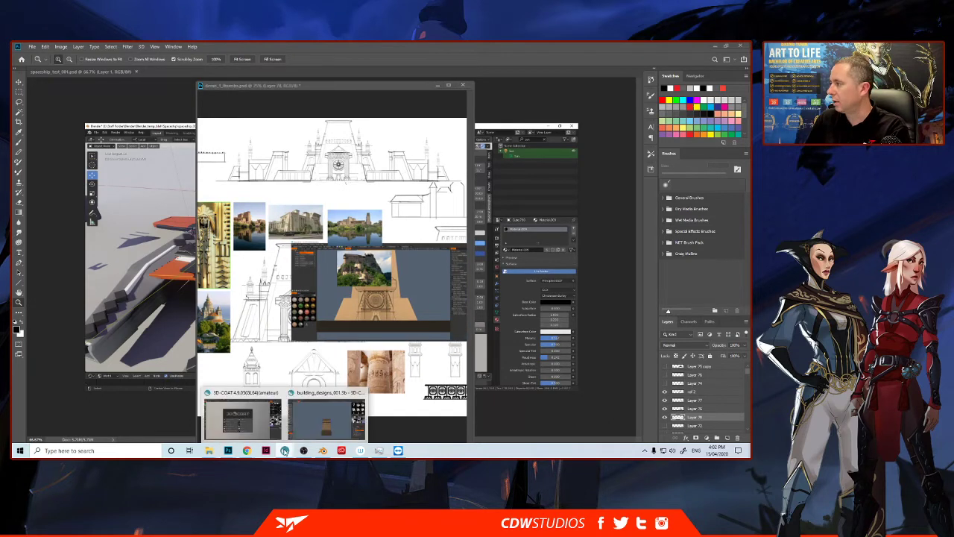
Step: Cycle through the 3D-Coat, Photoshop and Blender windows, ending on the Blender castle scene
{"action": "left_click", "coordinate": [286, 451]}
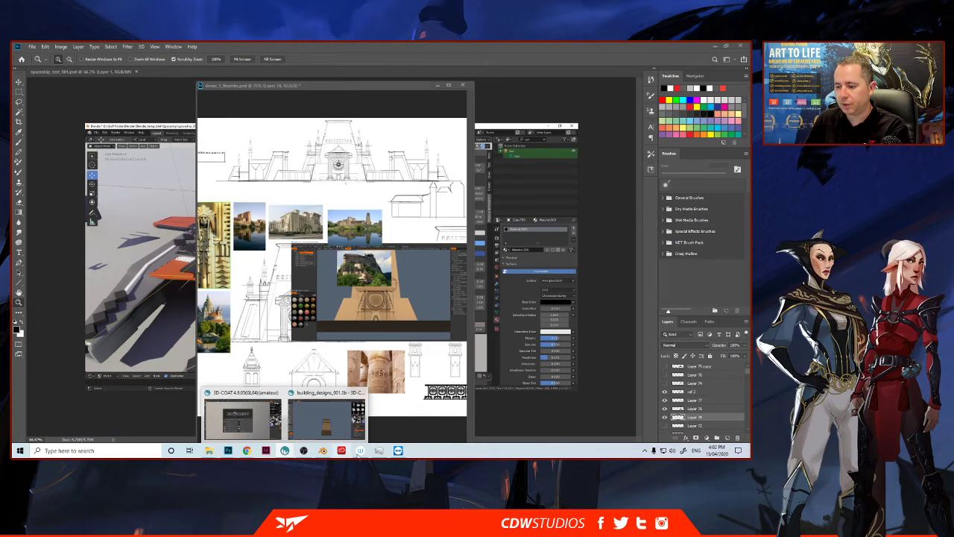
{"action": "left_click", "coordinate": [322, 451]}
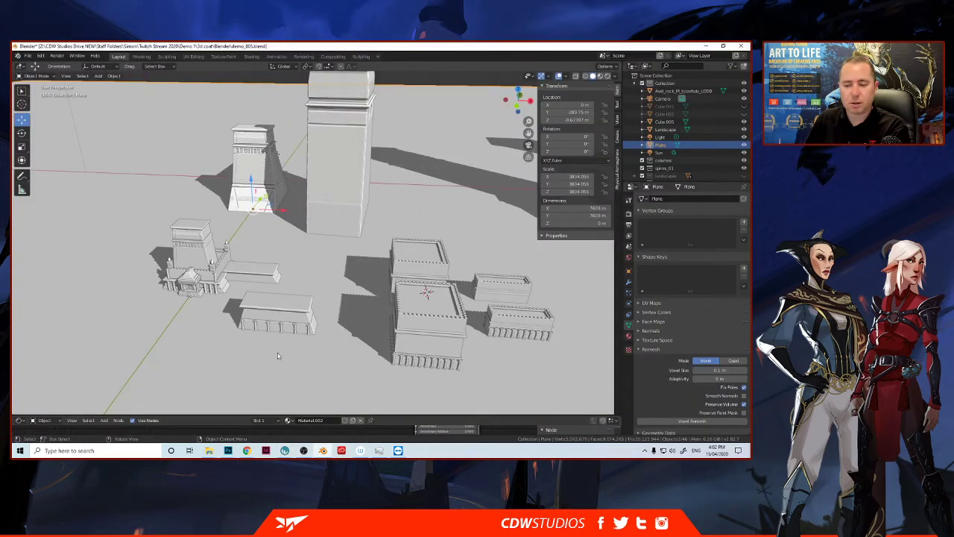
{"action": "mouse_move", "coordinate": [229, 450]}
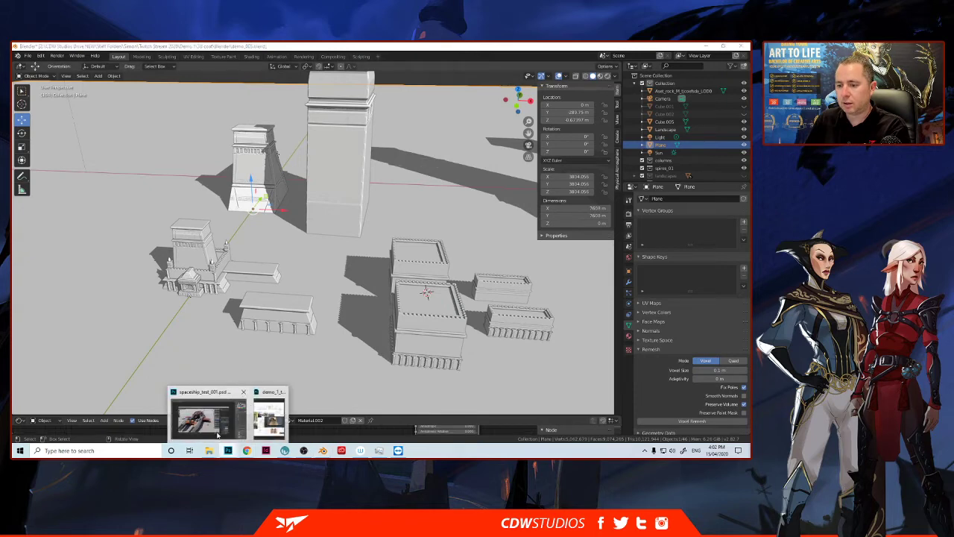
{"action": "left_click", "coordinate": [270, 418]}
{"action": "left_click", "coordinate": [61, 71]}
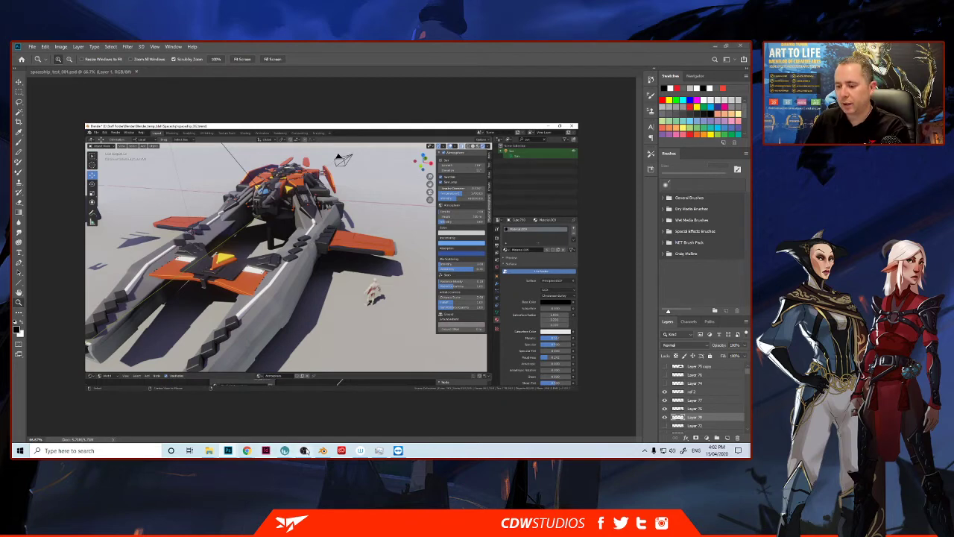
{"action": "left_click", "coordinate": [323, 450]}
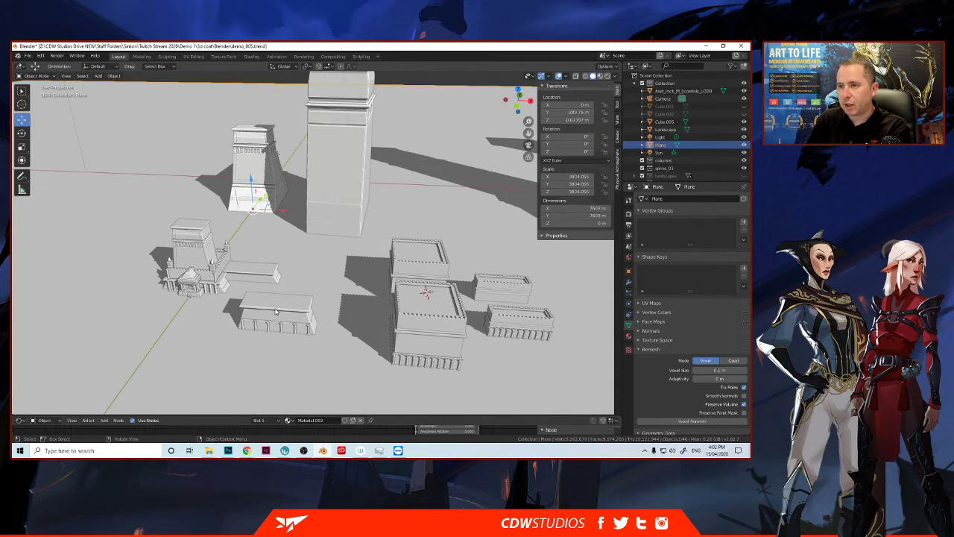
Step: Duplicate the small tapered tower and place the copy forward along Y and about 202 m along X
{"action": "left_click", "coordinate": [258, 169]}
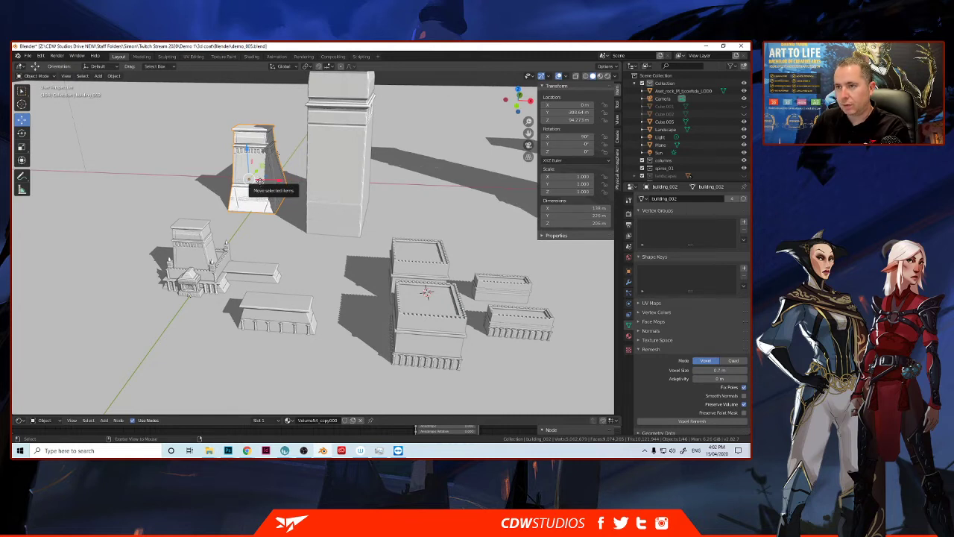
{"action": "key", "text": "shift+d"}
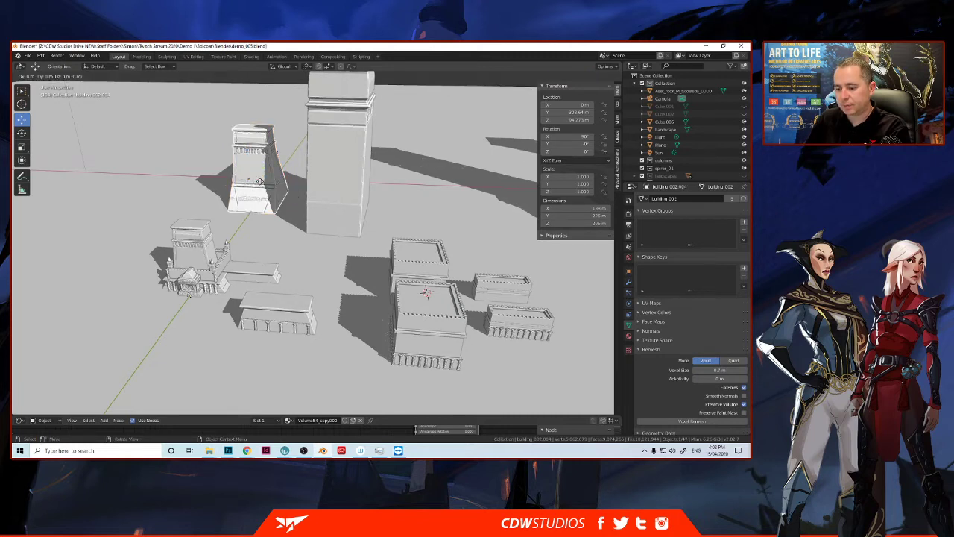
{"action": "right_click", "coordinate": [260, 182]}
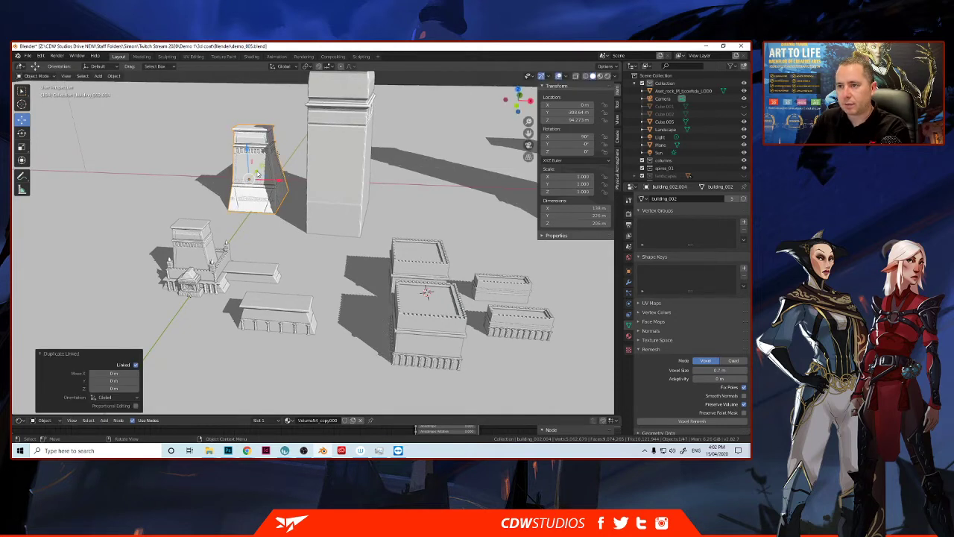
{"action": "left_click_drag", "start_coordinate": [254, 174], "coordinate": [217, 231]}
{"action": "left_click", "coordinate": [199, 240]}
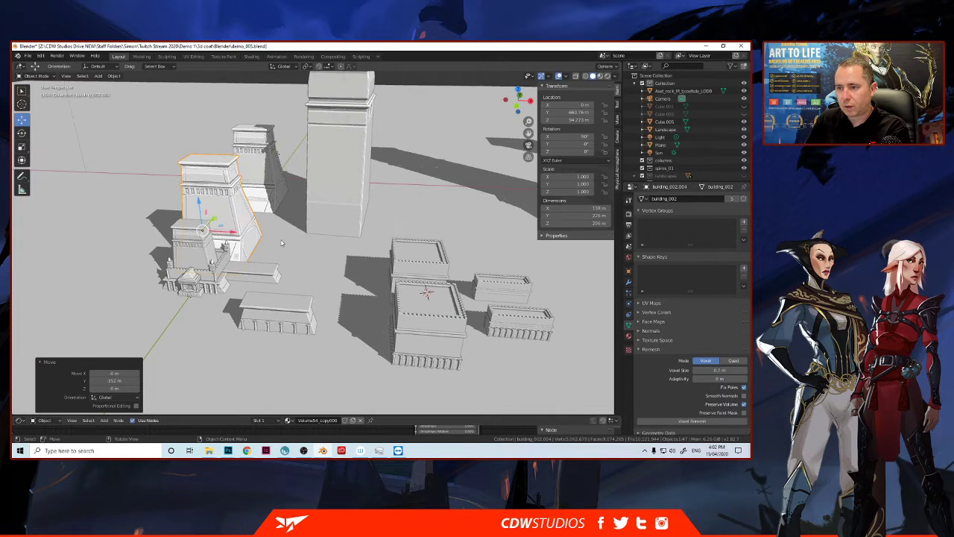
{"action": "key", "text": "g"}
{"action": "key", "text": "x"}
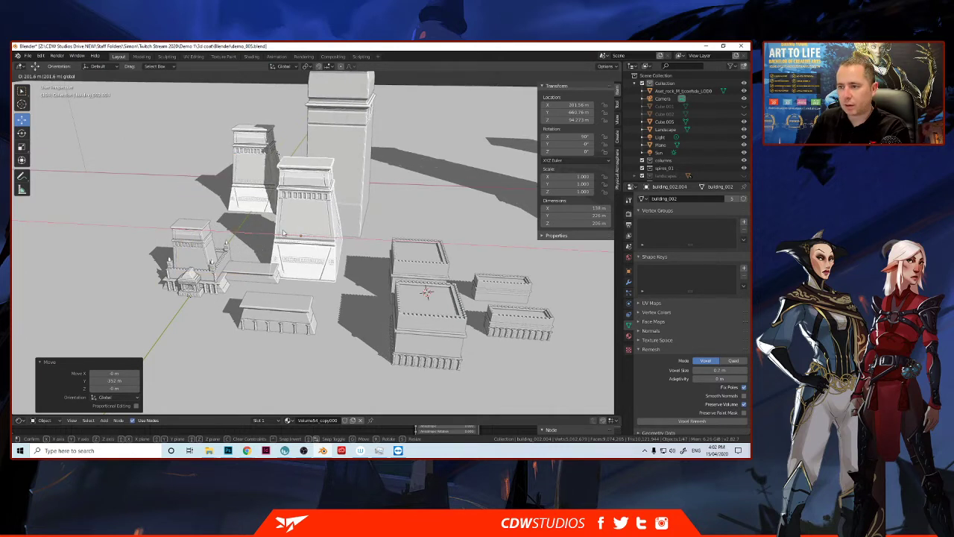
{"action": "left_click", "coordinate": [249, 220]}
{"action": "left_click", "coordinate": [18, 133]}
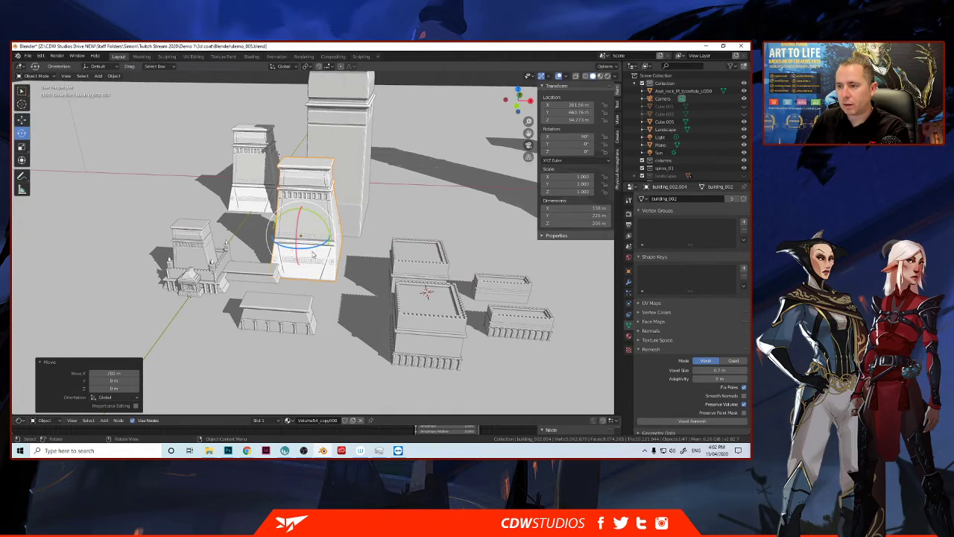
Step: Rotate tower building_002.004 90° about Z and shift it 111 m along X, to about 312.6 m
{"action": "left_click_drag", "start_coordinate": [320, 255], "coordinate": [279, 244]}
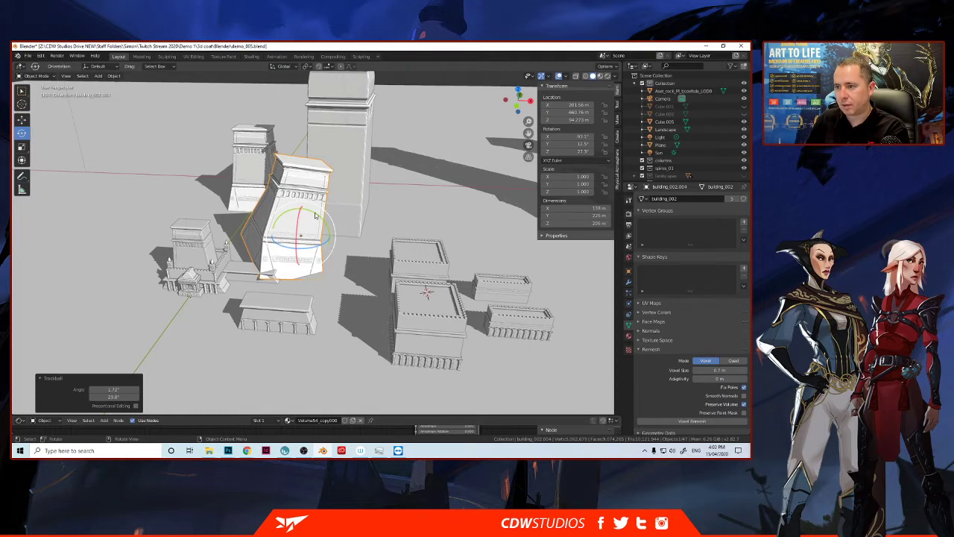
{"action": "left_click_drag", "start_coordinate": [304, 212], "coordinate": [284, 203]}
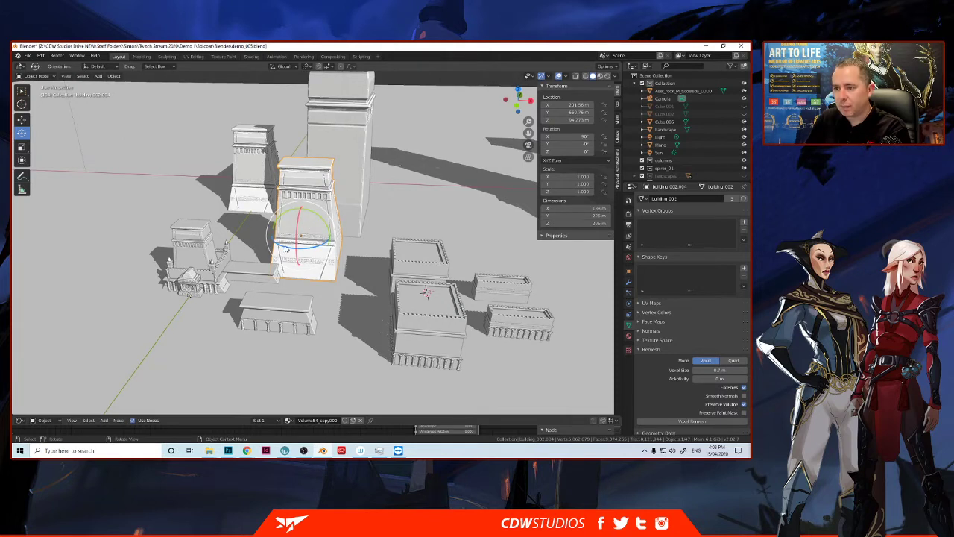
{"action": "left_click_drag", "start_coordinate": [299, 249], "coordinate": [316, 283]}
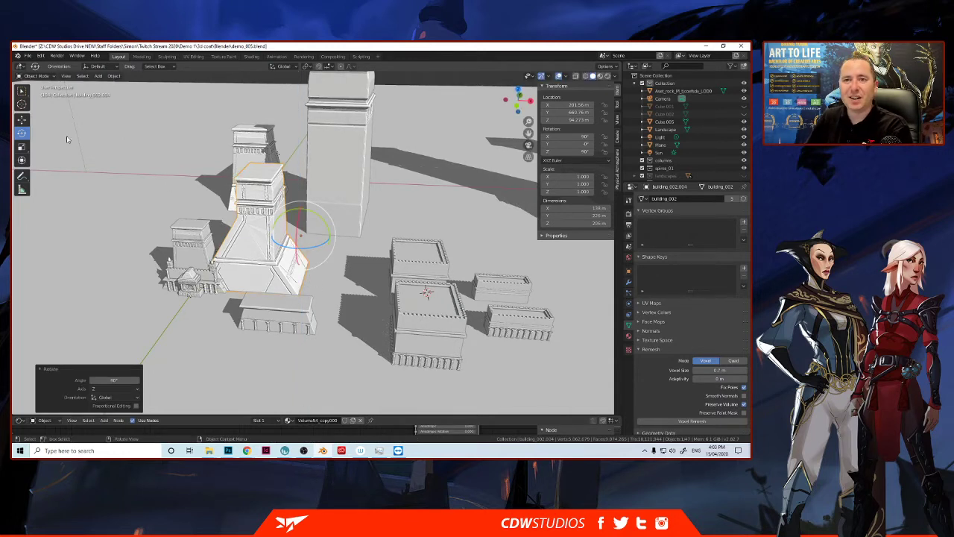
{"action": "left_click", "coordinate": [22, 119]}
{"action": "left_click_drag", "start_coordinate": [327, 238], "coordinate": [358, 239]}
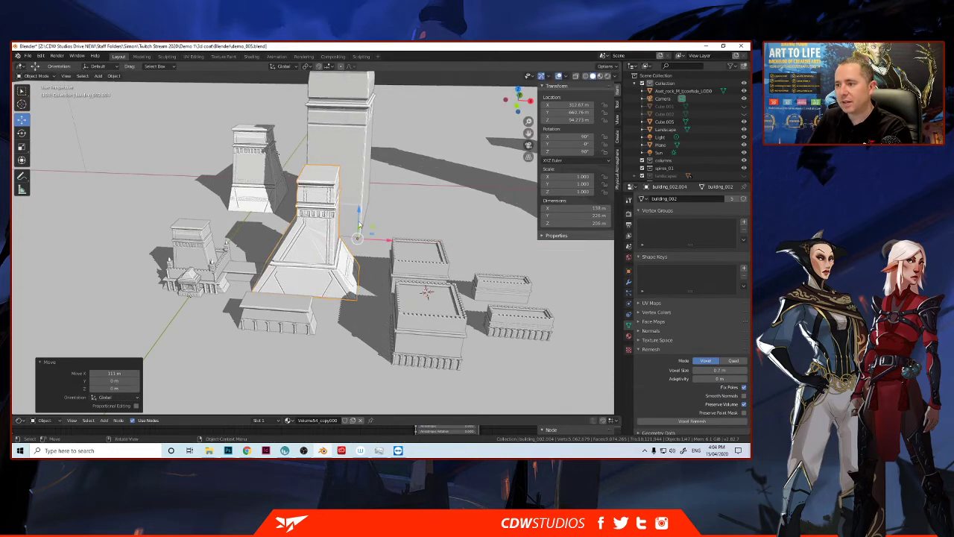
Step: Slide tower building_002.004 about 66.7 m along Y, to a Y location of about 394.06 m
{"action": "middle_click_drag", "start_coordinate": [316, 250], "coordinate": [482, 272]}
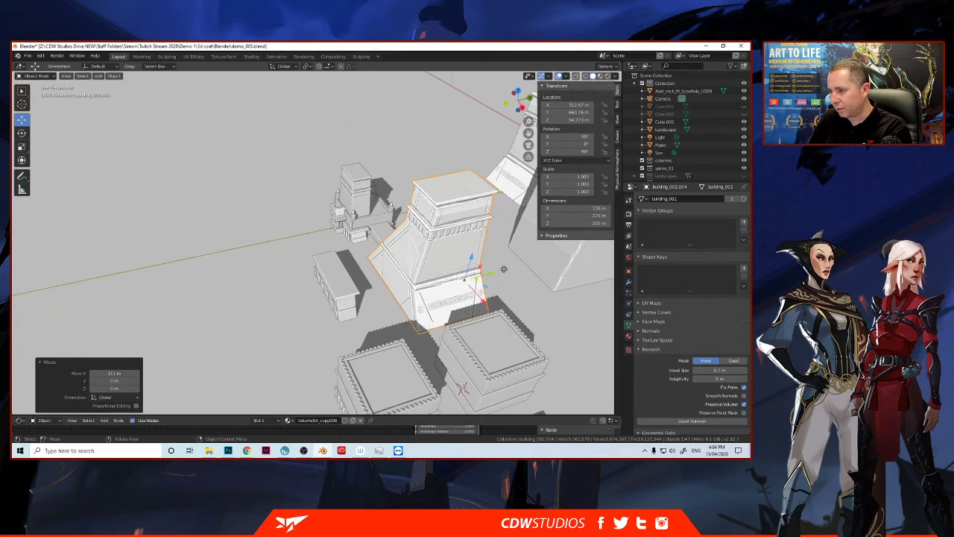
{"action": "key", "text": "g"}
{"action": "key", "text": "y"}
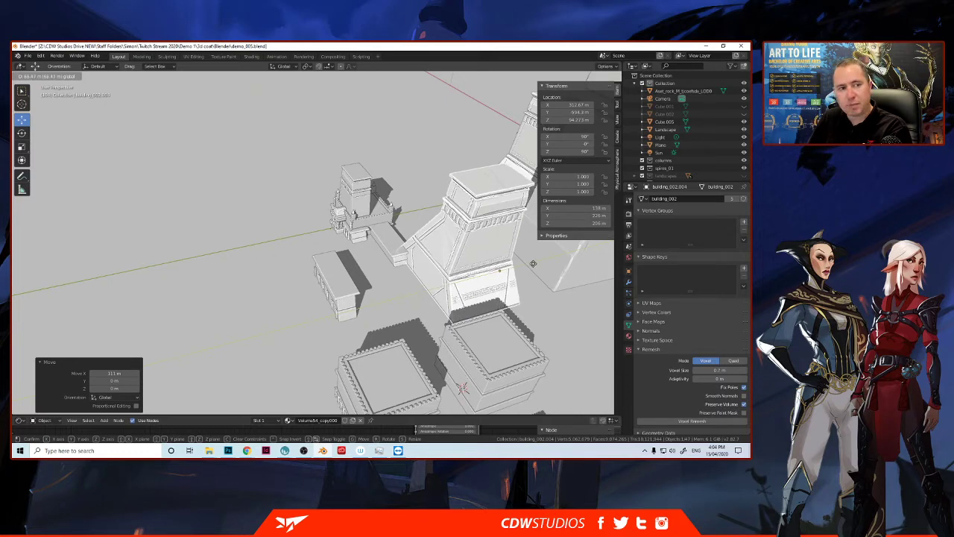
{"action": "left_click", "coordinate": [338, 231]}
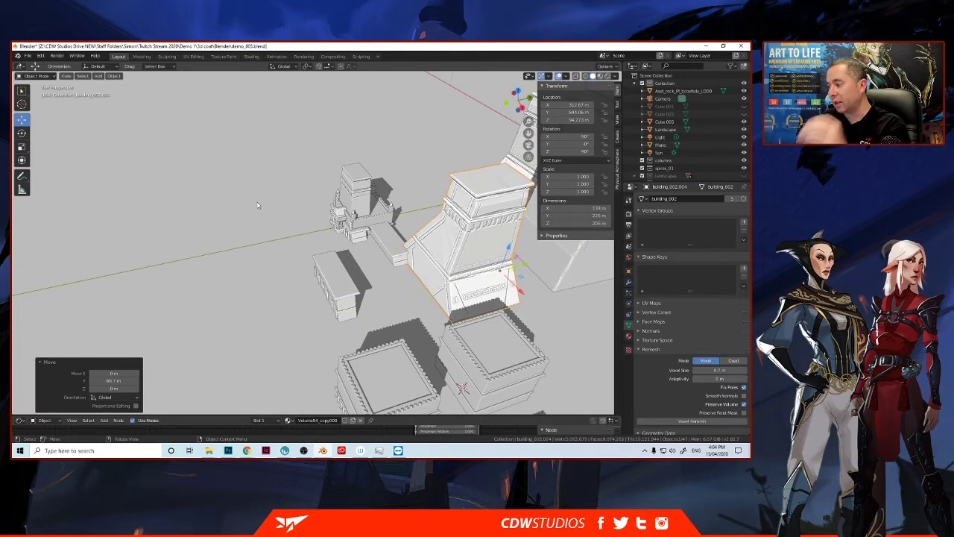
{"action": "scroll", "coordinate": [280, 222], "scroll_direction": "down", "scroll_amount": 2}
{"action": "middle_click_drag", "start_coordinate": [286, 226], "coordinate": [306, 214]}
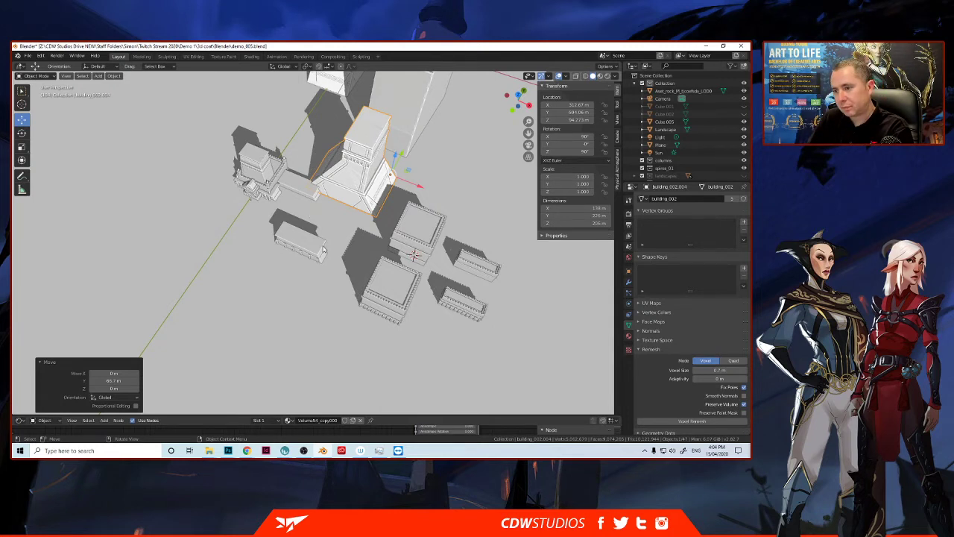
Step: Move base_piece_001.002 to the tower's foot, ending near X 323.8 m, Y 467.6 m
{"action": "left_click", "coordinate": [312, 249]}
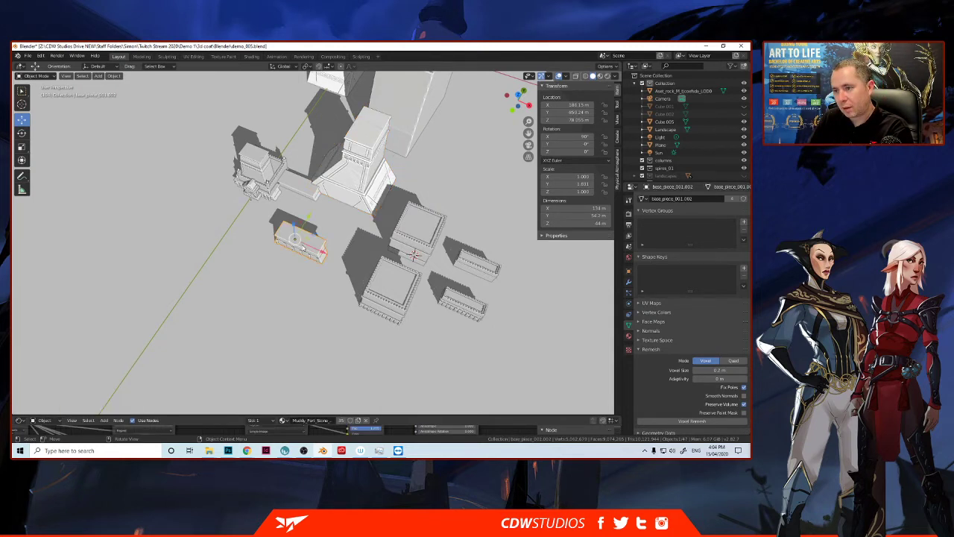
{"action": "key", "text": "g"}
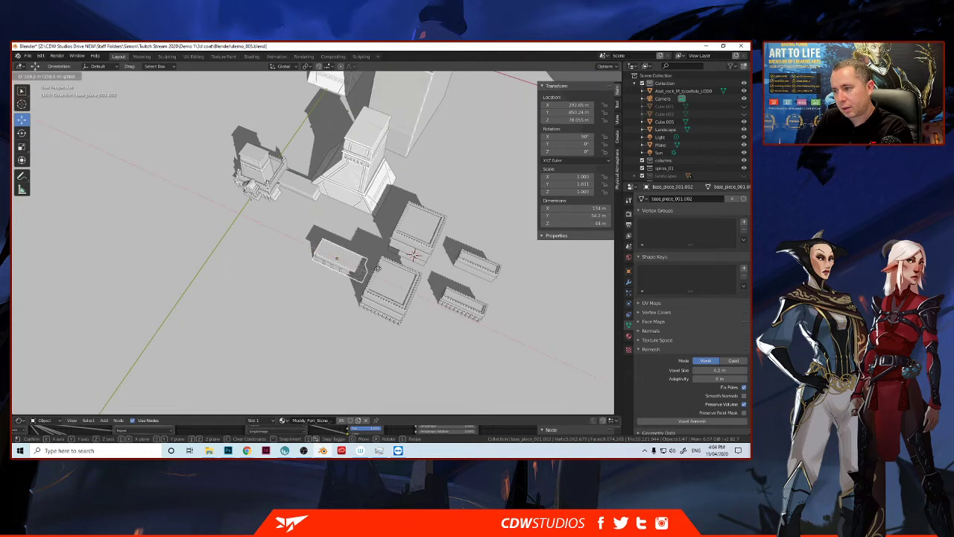
{"action": "left_click", "coordinate": [354, 264]}
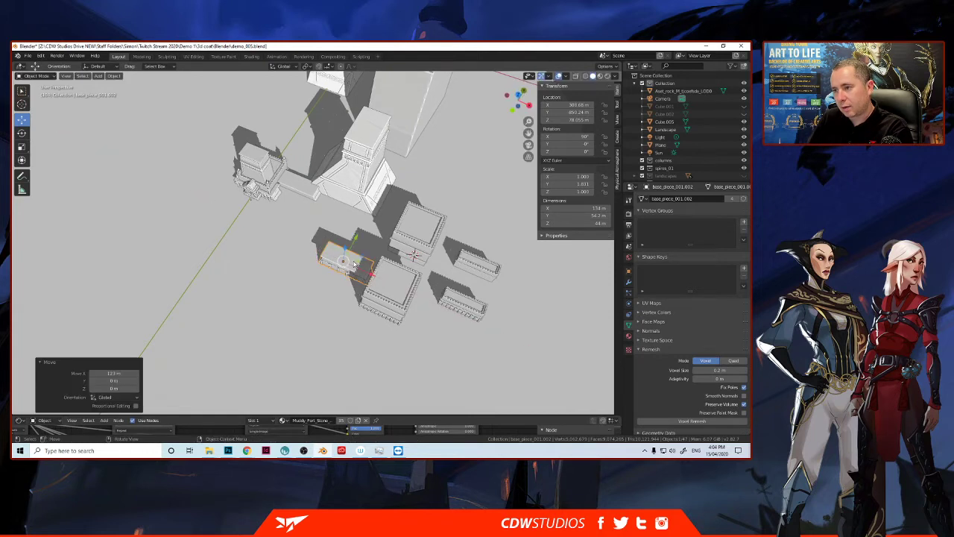
{"action": "key", "text": "g"}
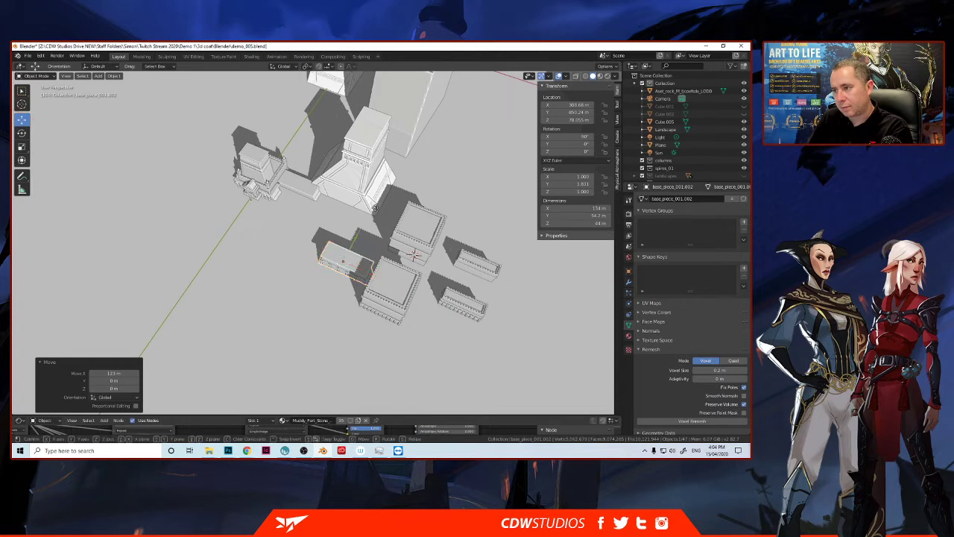
{"action": "left_click_drag", "start_coordinate": [399, 185], "coordinate": [408, 174]}
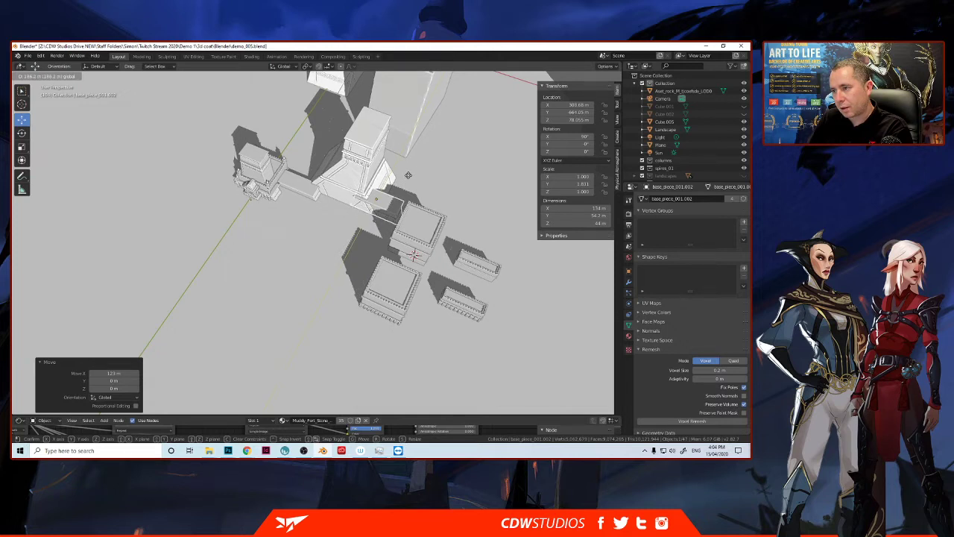
{"action": "left_click_drag", "start_coordinate": [410, 173], "coordinate": [410, 173]}
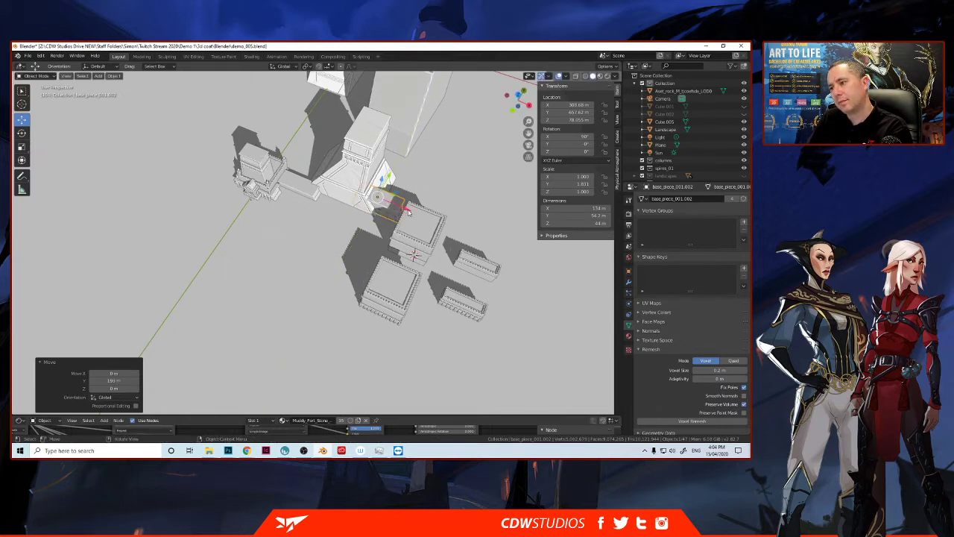
{"action": "key", "text": "g"}
{"action": "key", "text": "x"}
{"action": "left_click_drag", "start_coordinate": [423, 217], "coordinate": [411, 233]}
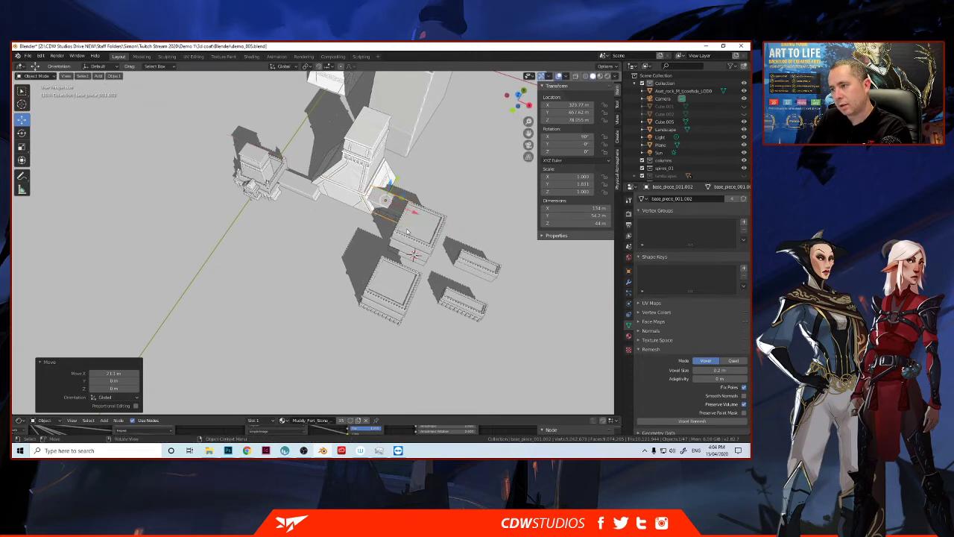
{"action": "left_click", "coordinate": [418, 233]}
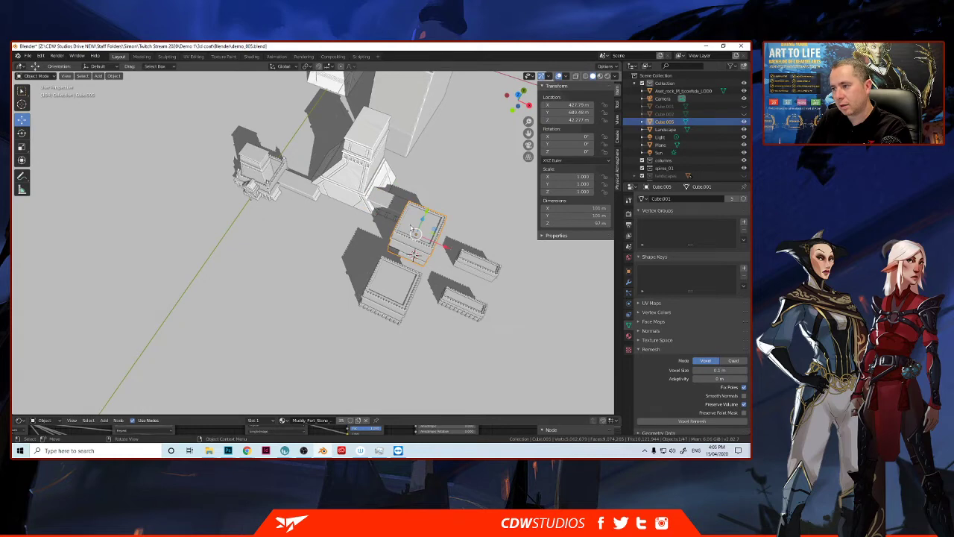
Step: Move Cube.005 beside the tower (about X 423.79 m, Y 479.29 m) and nudge Cube.003 up-right
{"action": "middle_click_drag", "start_coordinate": [407, 223], "coordinate": [446, 275]}
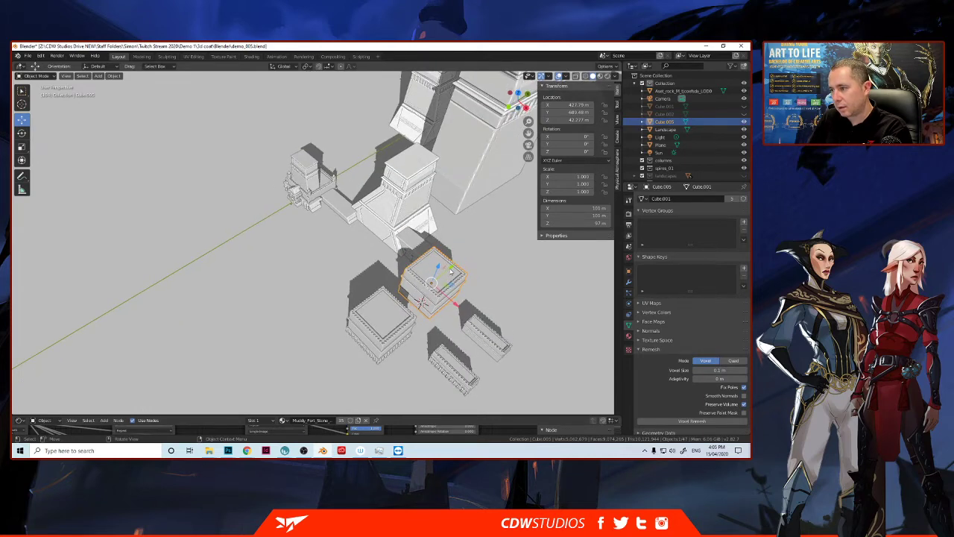
{"action": "key", "text": "g"}
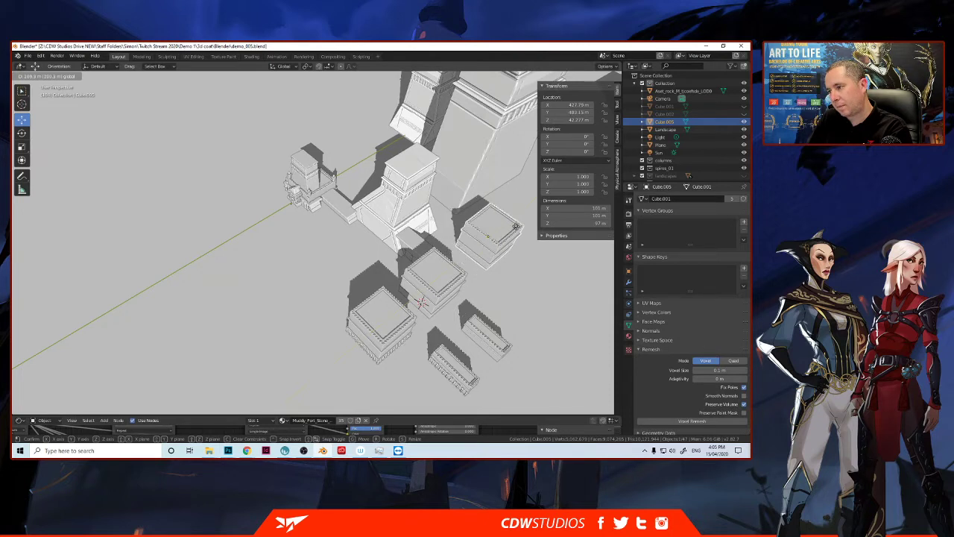
{"action": "left_click", "coordinate": [430, 276]}
{"action": "left_click", "coordinate": [428, 280]}
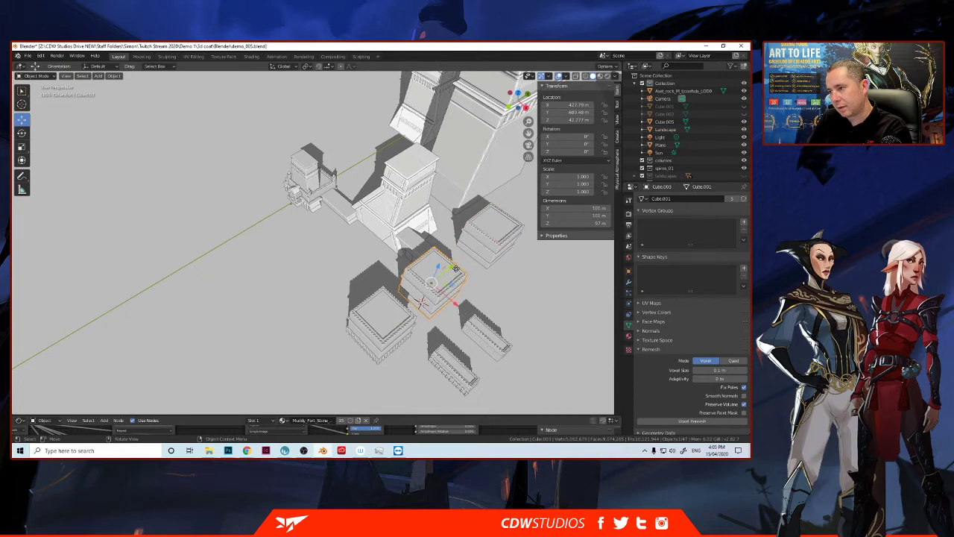
{"action": "key", "text": "g"}
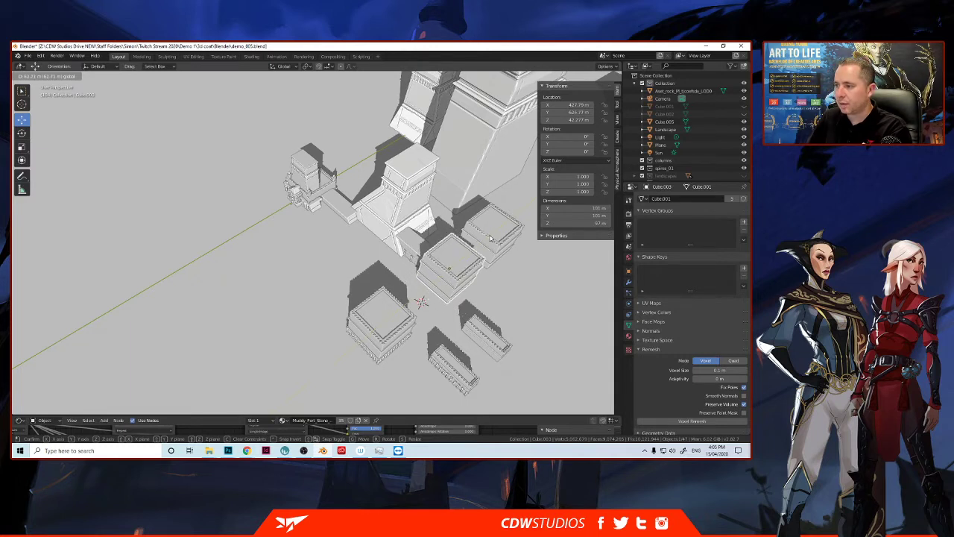
{"action": "left_click", "coordinate": [475, 226]}
{"action": "left_click", "coordinate": [477, 227]}
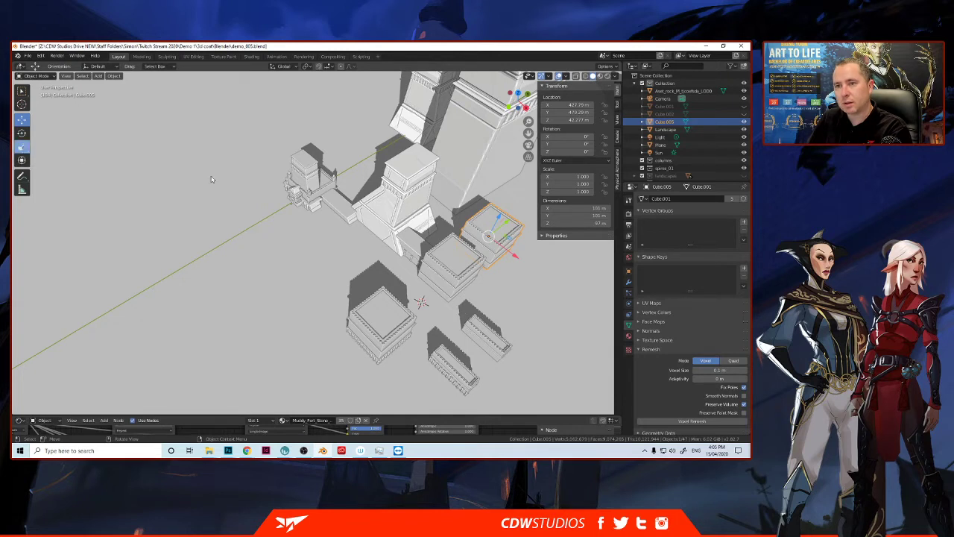
Step: Stretch square block Cube.005 taller, to 1.43 scale on Z
{"action": "left_click", "coordinate": [22, 148]}
{"action": "left_click_drag", "start_coordinate": [497, 217], "coordinate": [505, 201]}
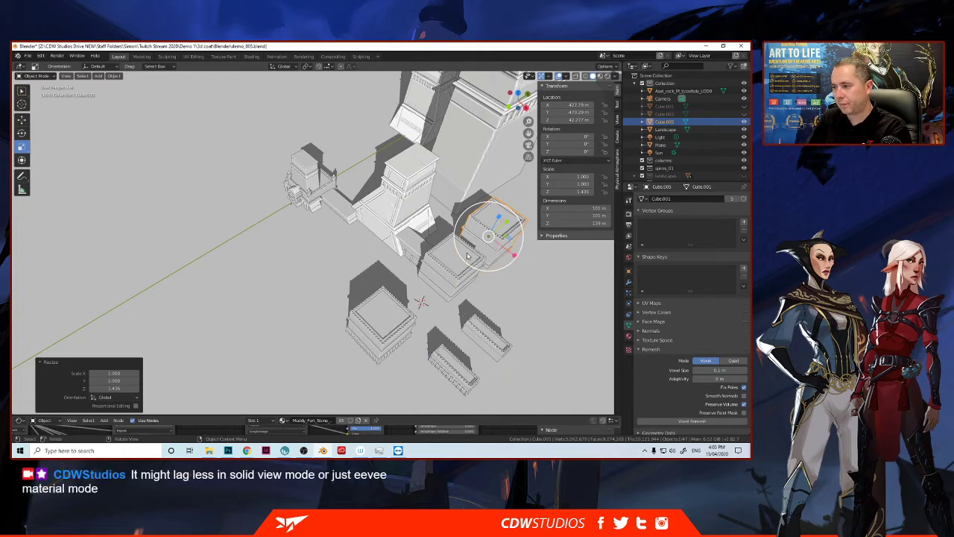
{"action": "middle_click_drag", "start_coordinate": [467, 255], "coordinate": [428, 254]}
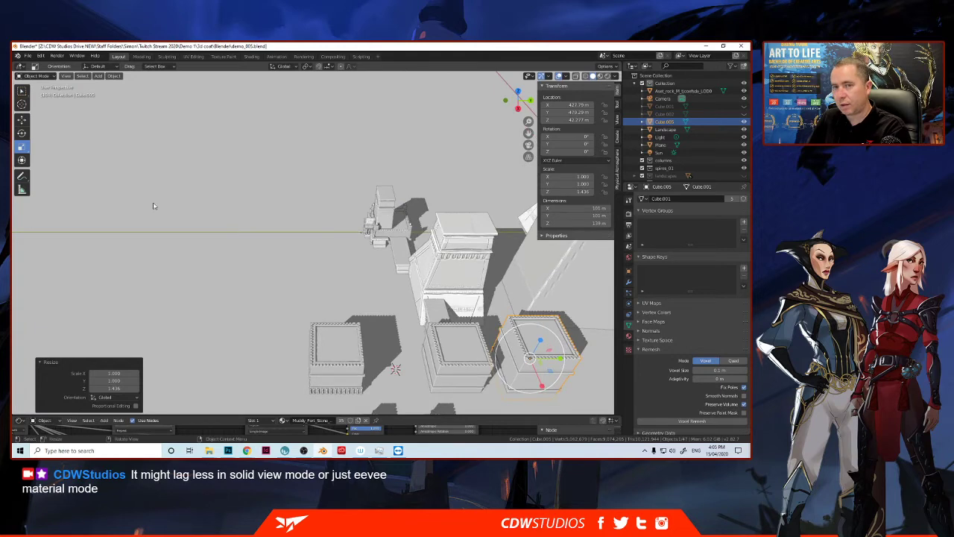
{"action": "middle_click_drag", "start_coordinate": [329, 281], "coordinate": [195, 241], "text": "shift"}
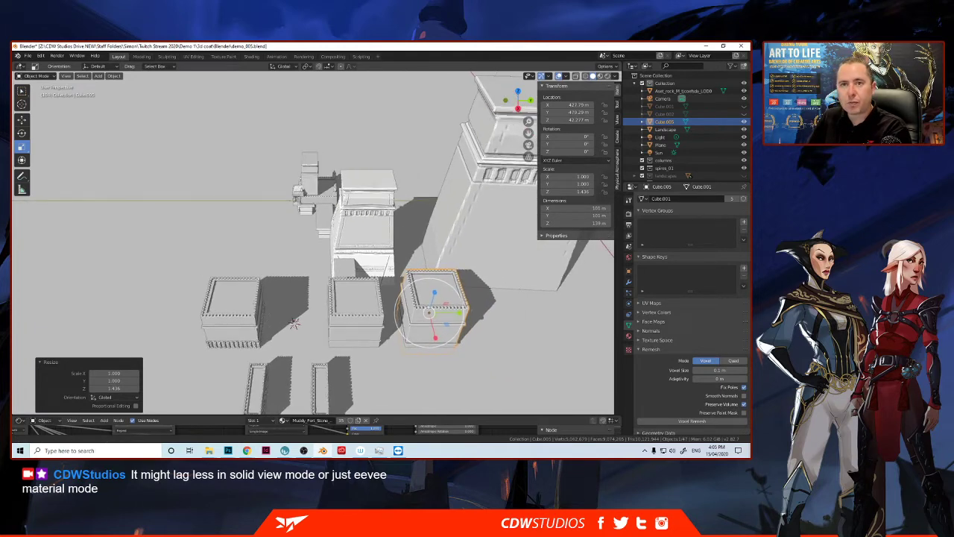
Step: Slide Cube.005 left against the middle block, to about Y 524 m
{"action": "left_click", "coordinate": [22, 119]}
{"action": "left_click_drag", "start_coordinate": [445, 313], "coordinate": [423, 312]}
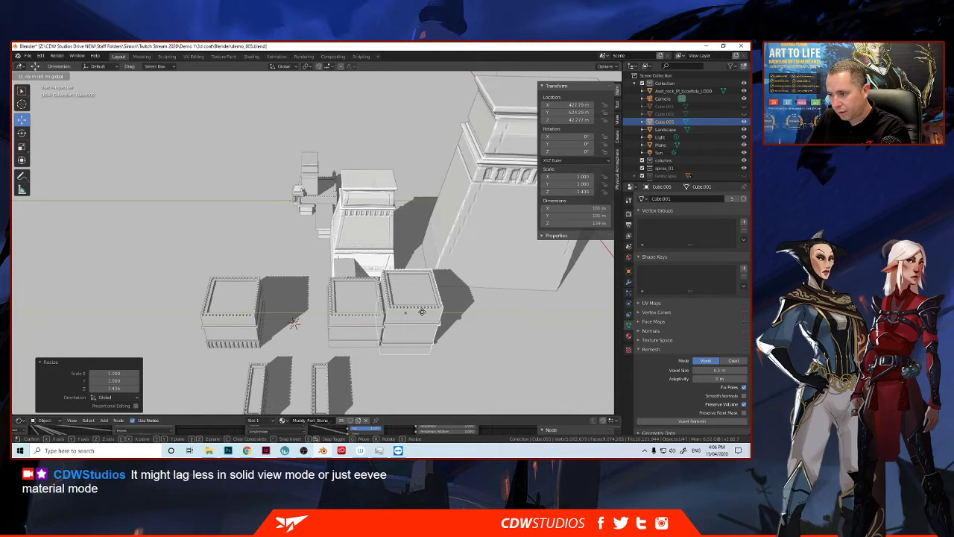
{"action": "left_click_drag", "start_coordinate": [426, 315], "coordinate": [427, 314]}
{"action": "middle_click_drag", "start_coordinate": [244, 268], "coordinate": [295, 170]}
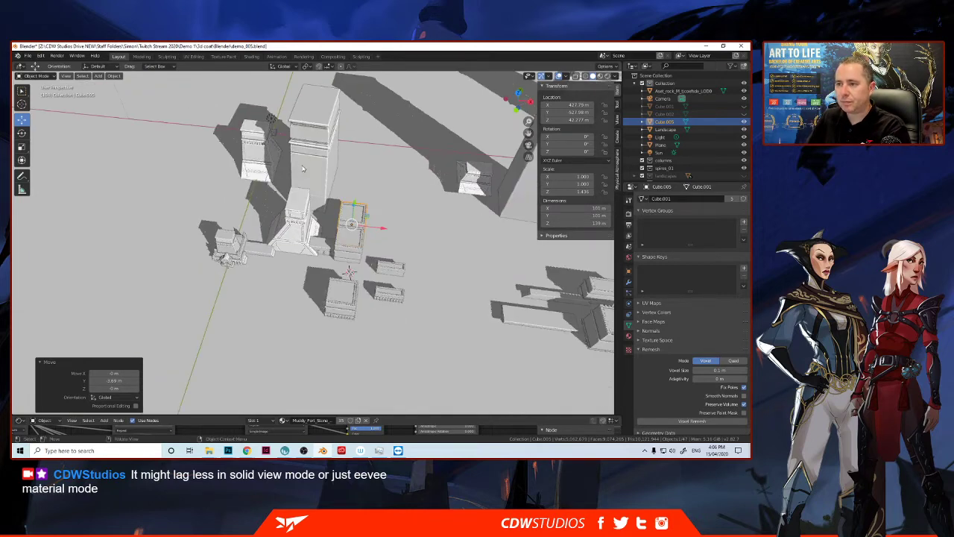
Step: Push the tall temple pillar giant_temple_001.001 further back
{"action": "left_click", "coordinate": [305, 170]}
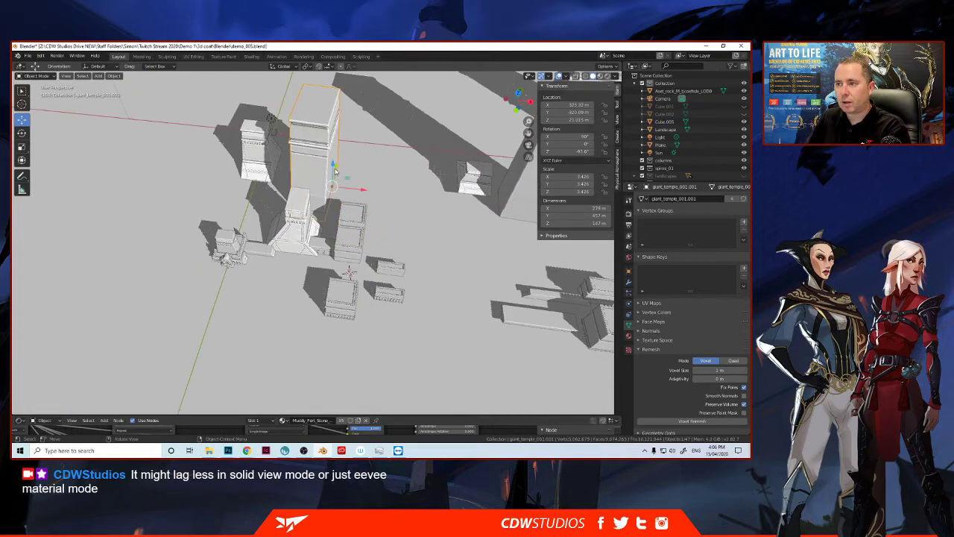
{"action": "key", "text": "g"}
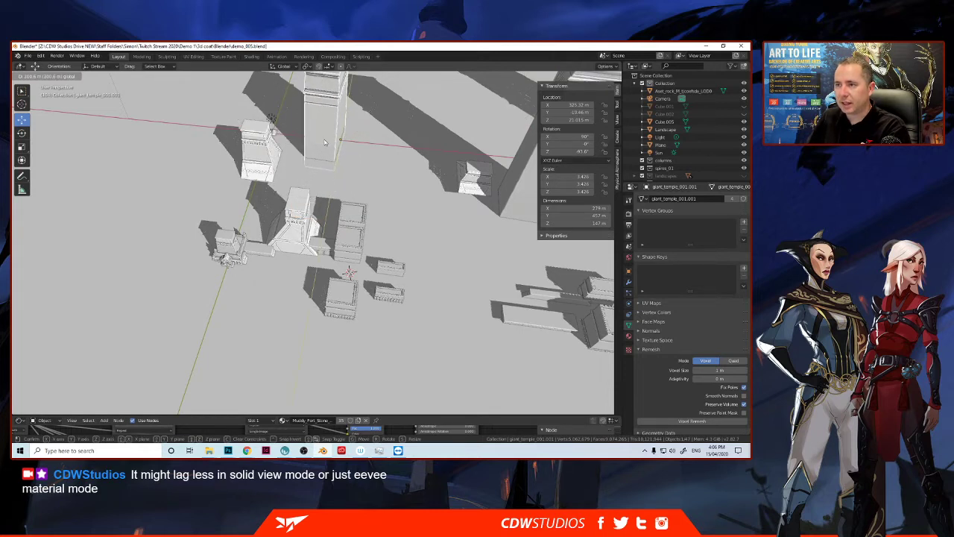
{"action": "left_click", "coordinate": [288, 152]}
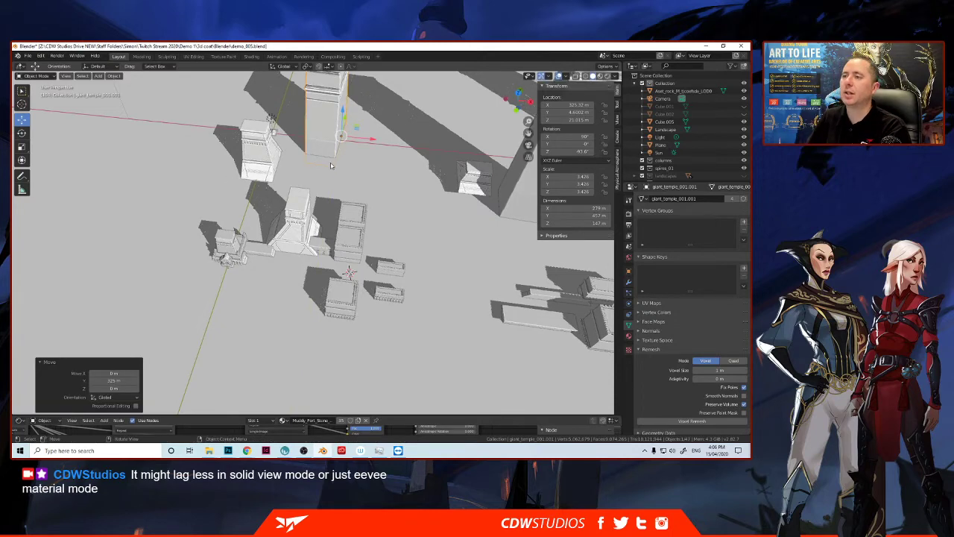
{"action": "middle_click_drag", "start_coordinate": [285, 161], "coordinate": [343, 165]}
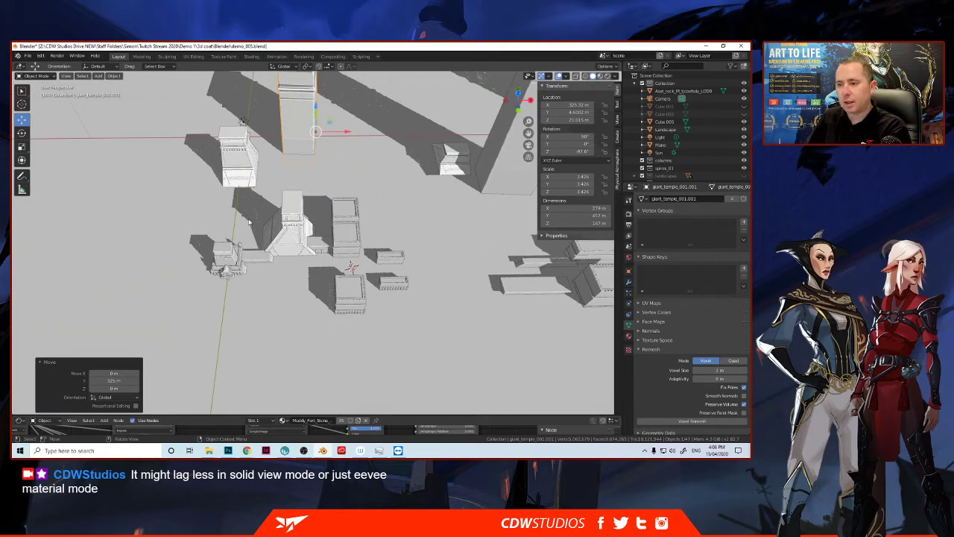
{"action": "middle_click_drag", "start_coordinate": [252, 220], "coordinate": [236, 291]}
Step: Copy base_piece_001.002 and slide the copy 202 m along X, to about X -507.9 m
{"action": "left_click", "coordinate": [252, 275]}
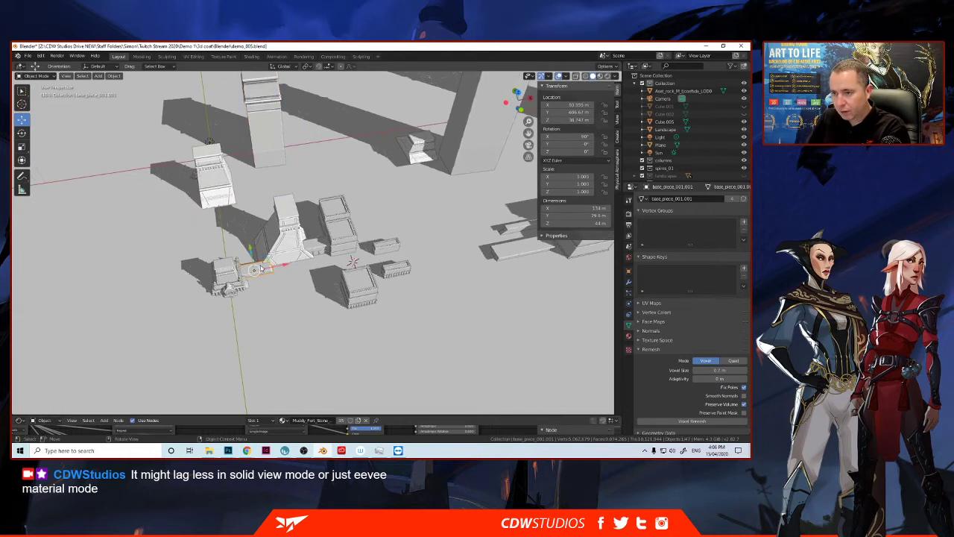
{"action": "key", "text": "shift+d"}
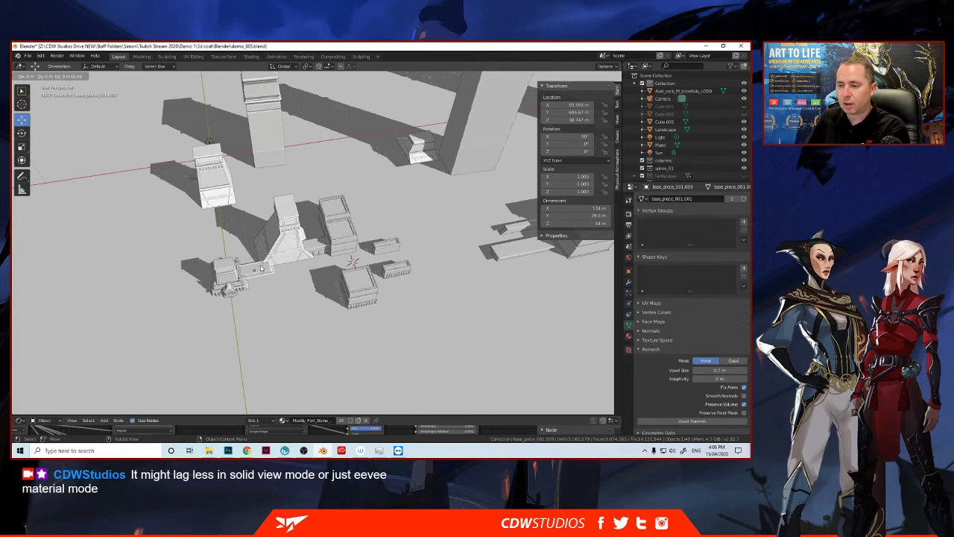
{"action": "key", "text": "Escape"}
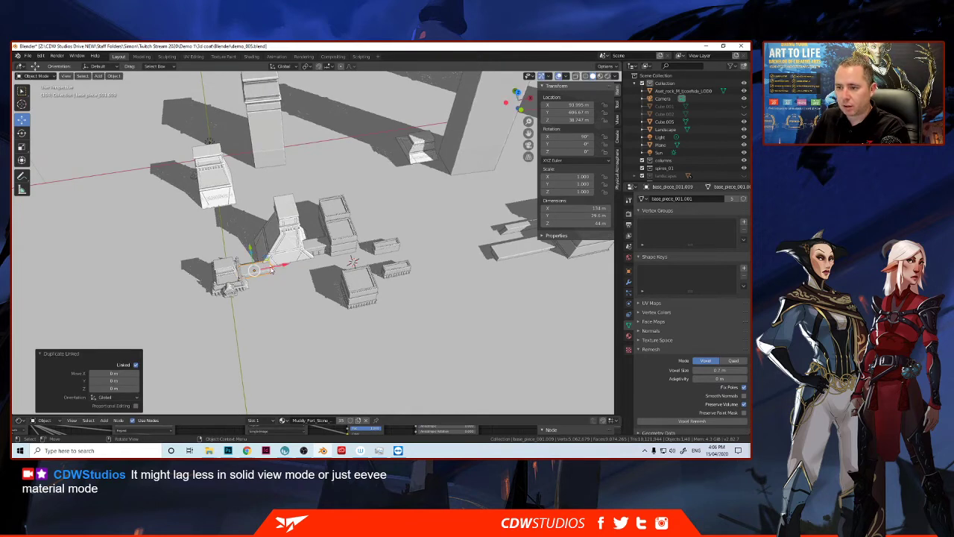
{"action": "key", "text": "g"}
{"action": "key", "text": "x"}
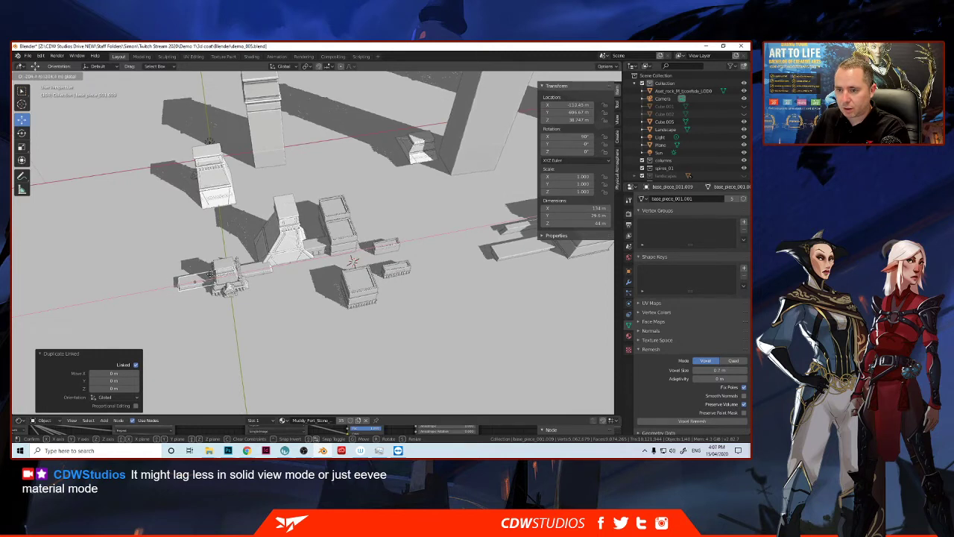
{"action": "left_click", "coordinate": [212, 251]}
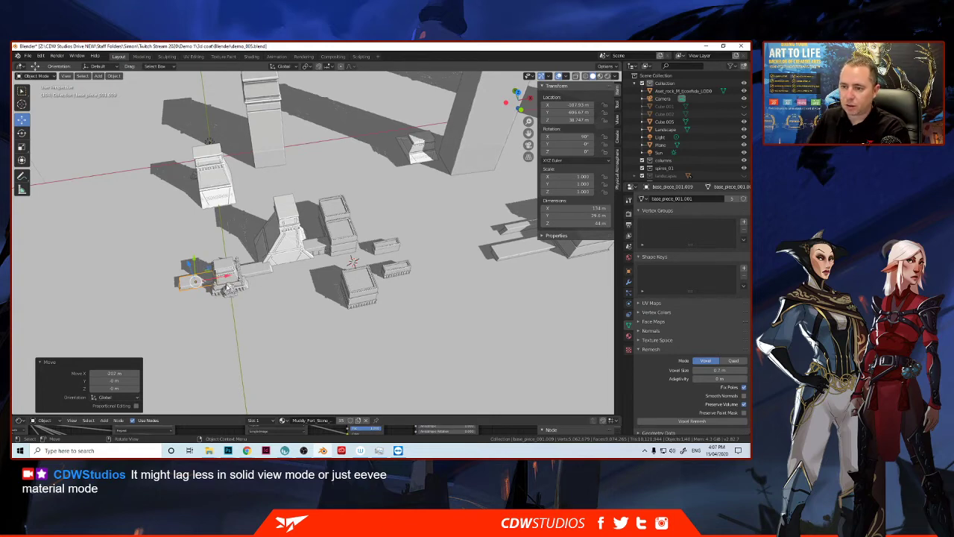
{"action": "middle_click_drag", "start_coordinate": [223, 257], "coordinate": [290, 262]}
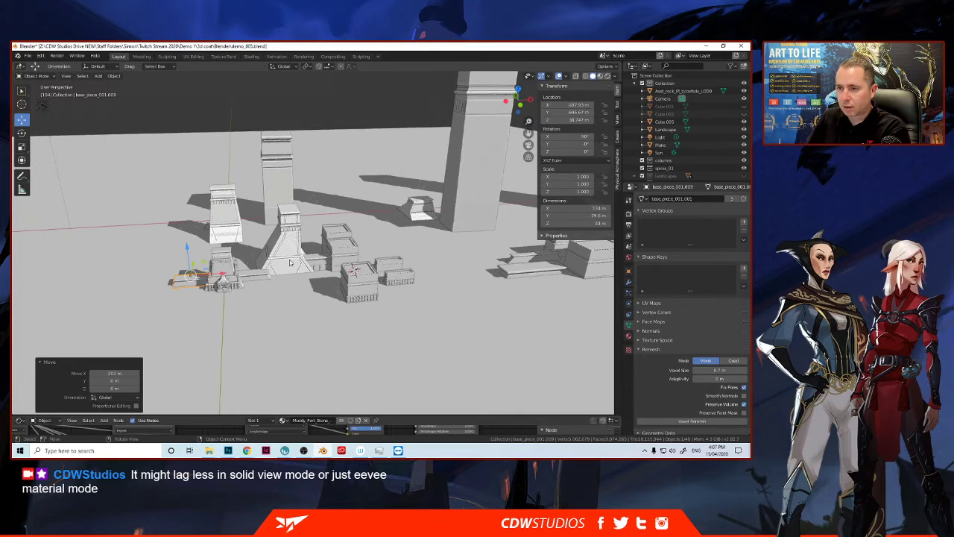
{"action": "left_click", "coordinate": [291, 263]}
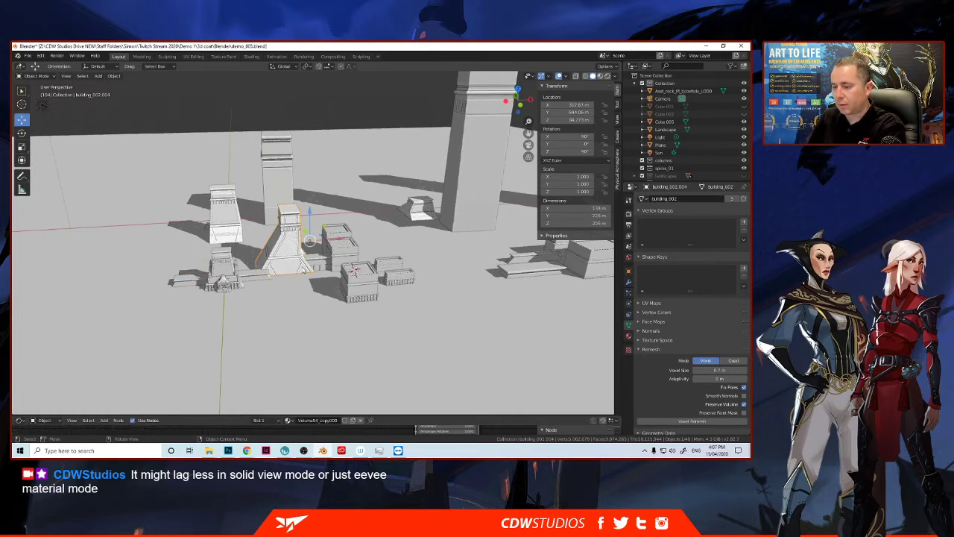
Step: Duplicate the pyramid building together with its base piece and both cube blocks in place
{"action": "left_click", "coordinate": [339, 261], "text": "shift"}
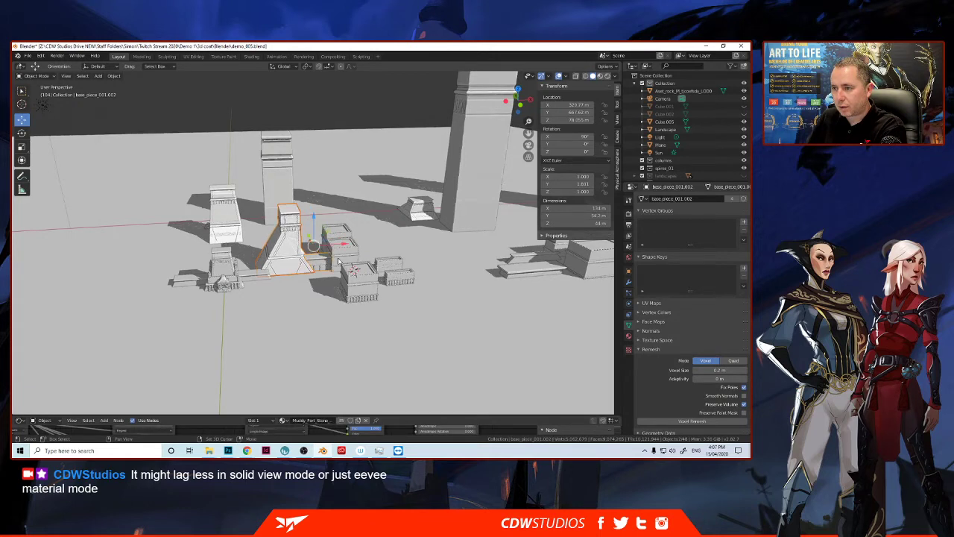
{"action": "left_click", "coordinate": [341, 239], "text": "shift"}
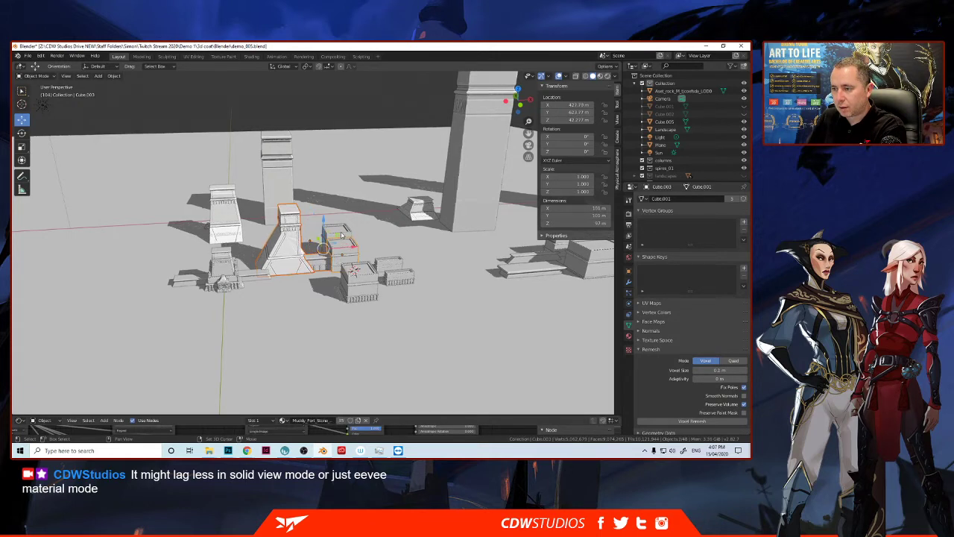
{"action": "left_click", "coordinate": [340, 236], "text": "shift"}
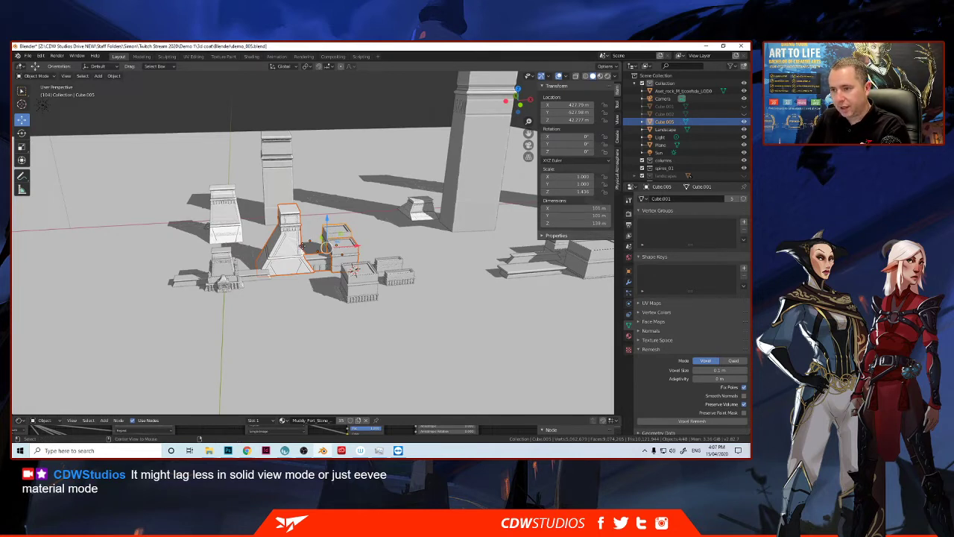
{"action": "key", "text": "shift+d"}
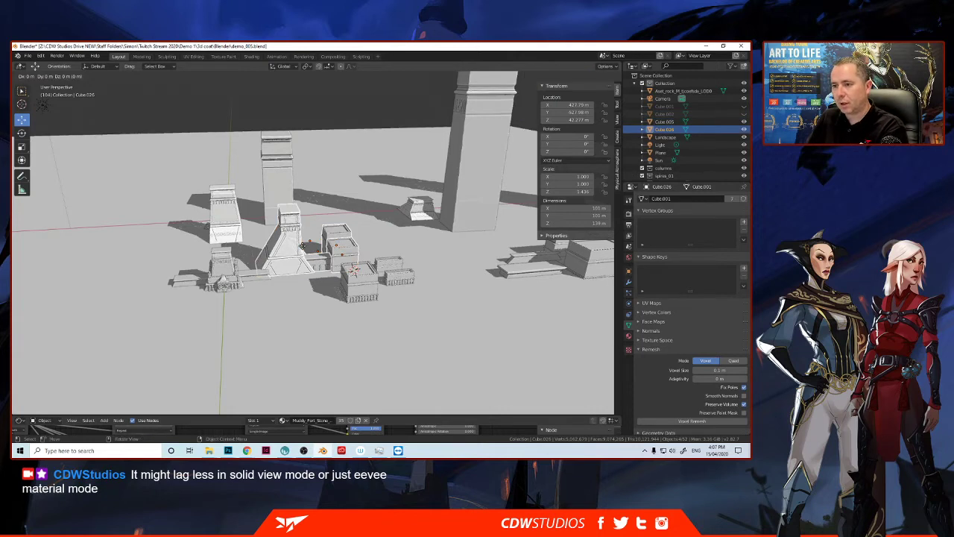
{"action": "right_click", "coordinate": [304, 249]}
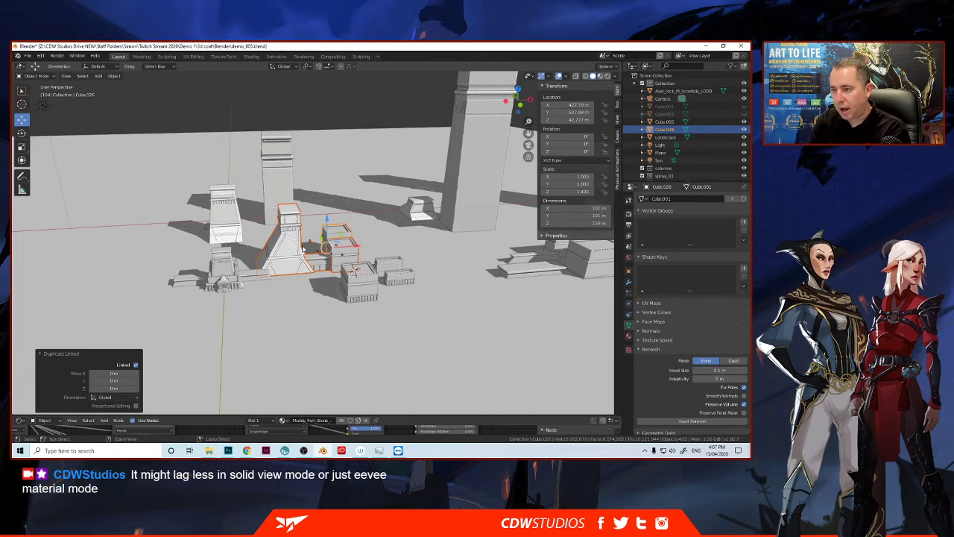
Step: Mirror the copies along X and start sliding them left along X
{"action": "key", "text": "ctrl+m"}
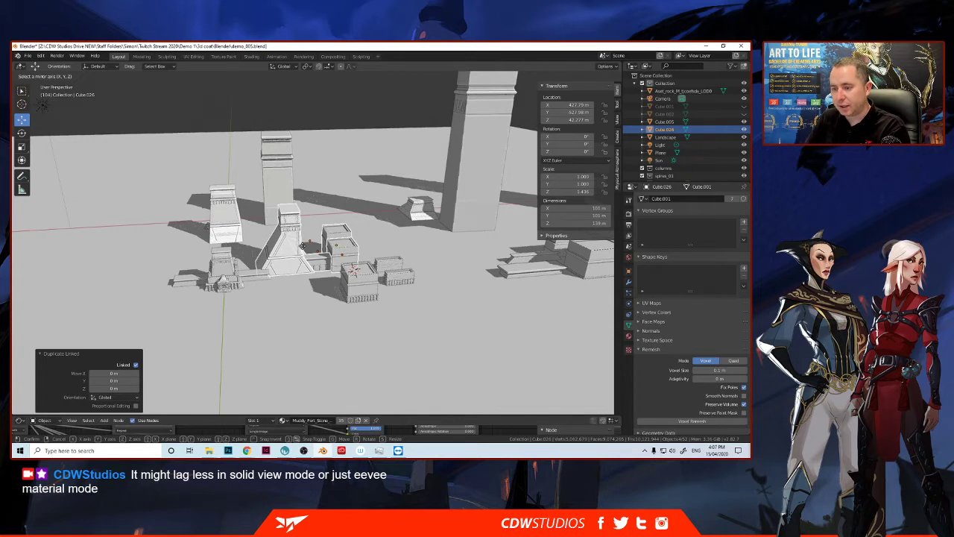
{"action": "key", "text": "y"}
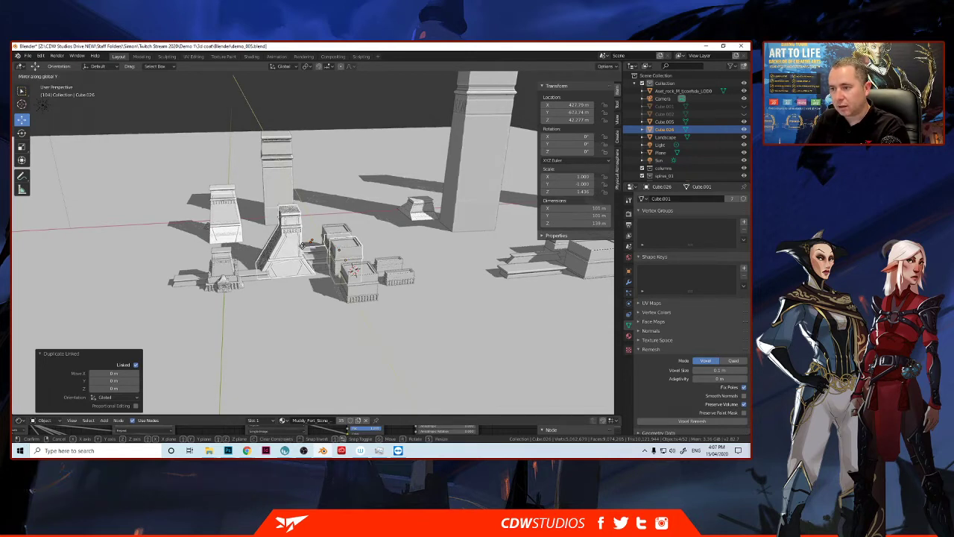
{"action": "key", "text": "x"}
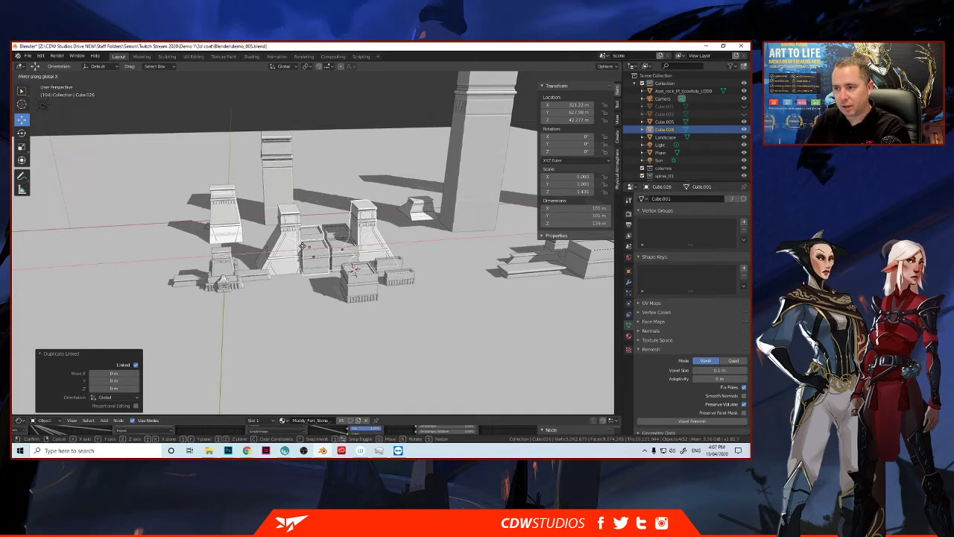
{"action": "left_click", "coordinate": [302, 246]}
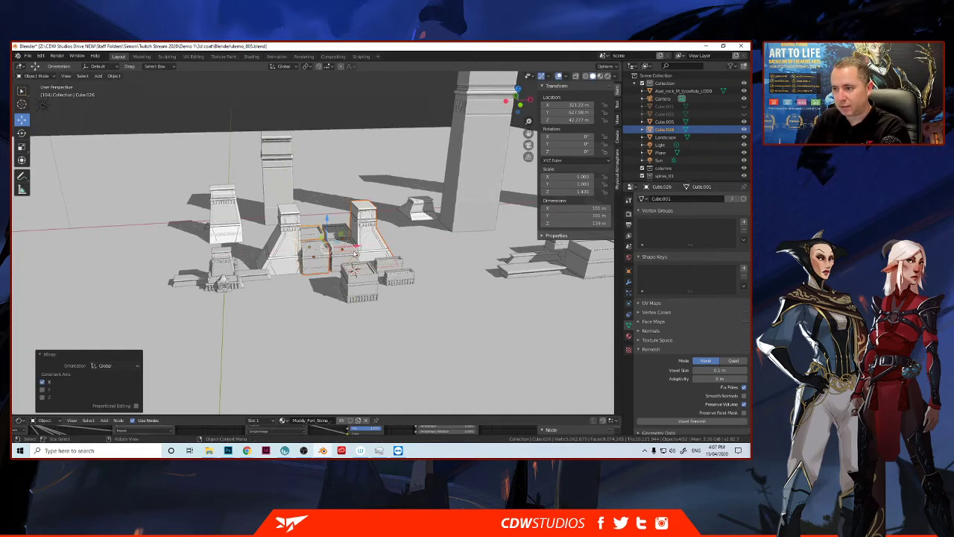
{"action": "key", "text": "g"}
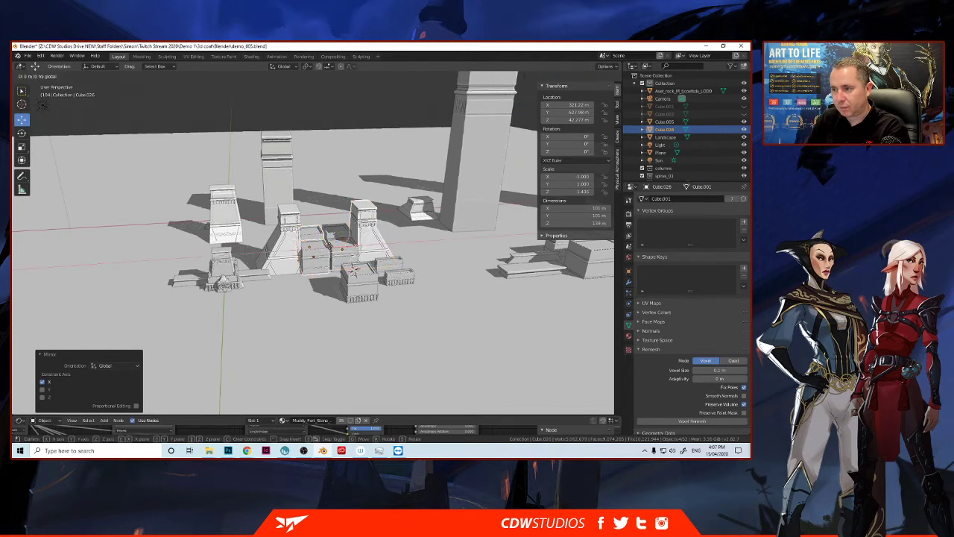
{"action": "key", "text": "x"}
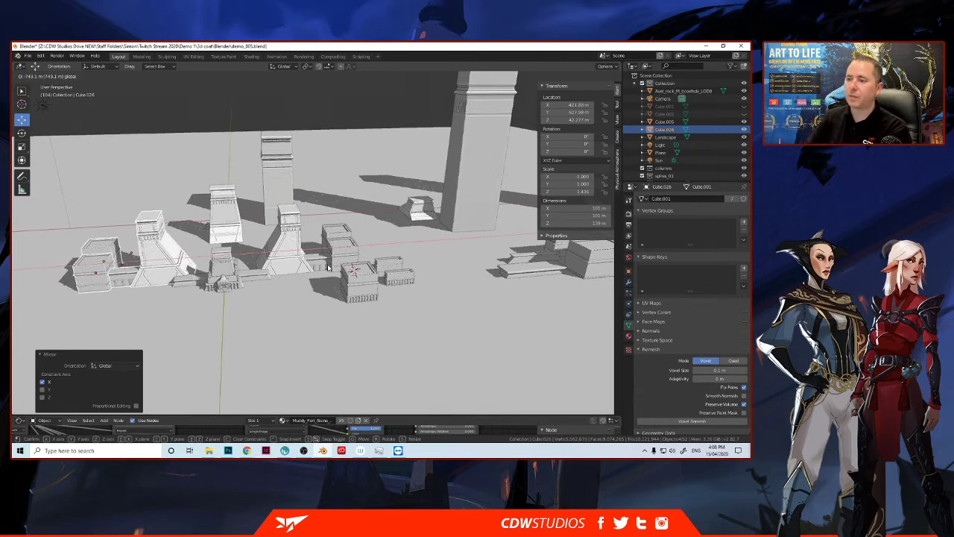
Step: Place the mirrored copies 743 m farther left, then view the layout in Front Orthographic
{"action": "left_click", "coordinate": [266, 246]}
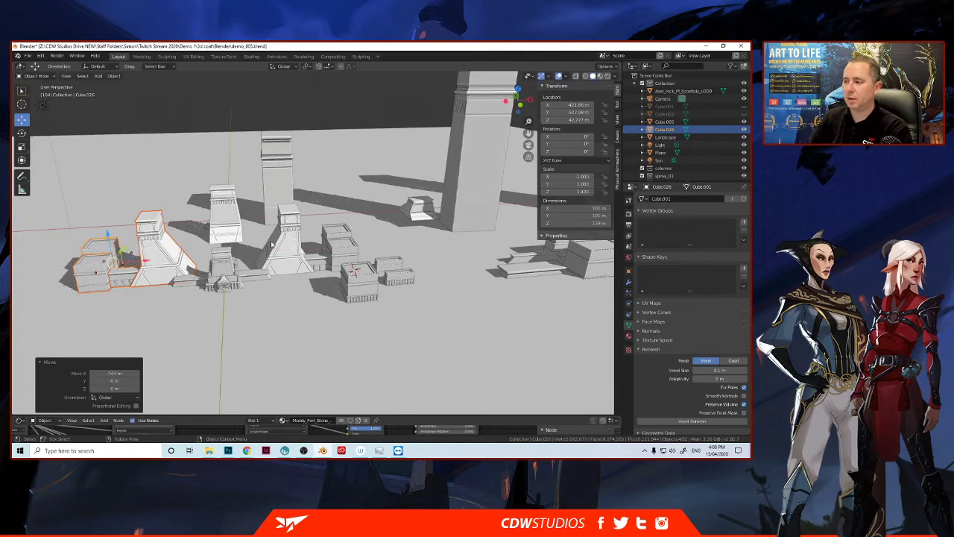
{"action": "scroll", "coordinate": [272, 245], "scroll_direction": "down", "scroll_amount": 3}
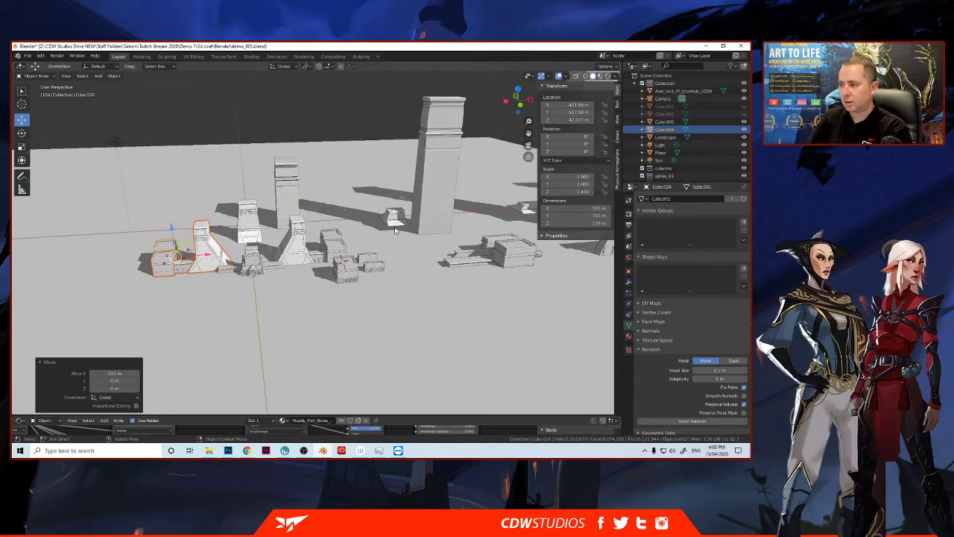
{"action": "middle_click_drag", "start_coordinate": [385, 247], "coordinate": [446, 287]}
{"action": "left_click", "coordinate": [446, 287]}
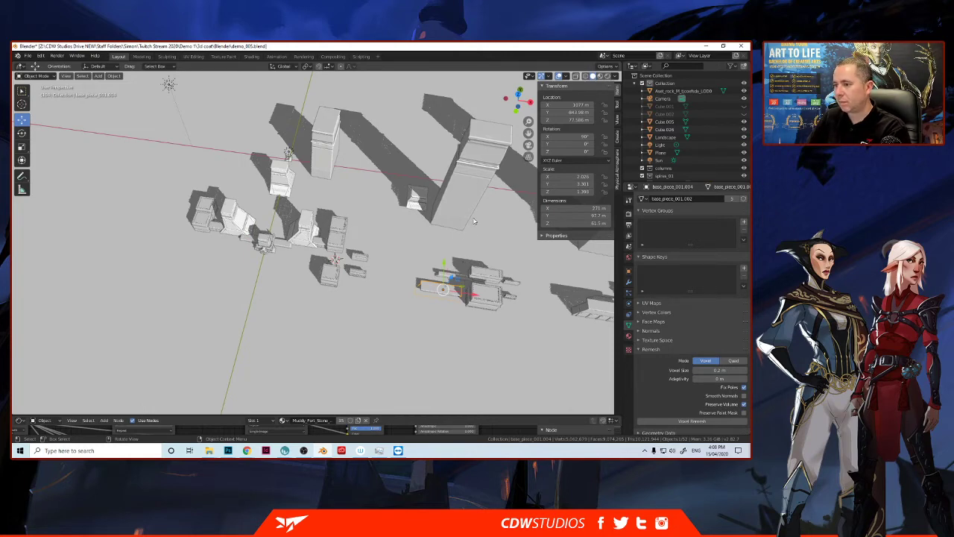
{"action": "middle_click_drag", "start_coordinate": [473, 208], "coordinate": [528, 130]}
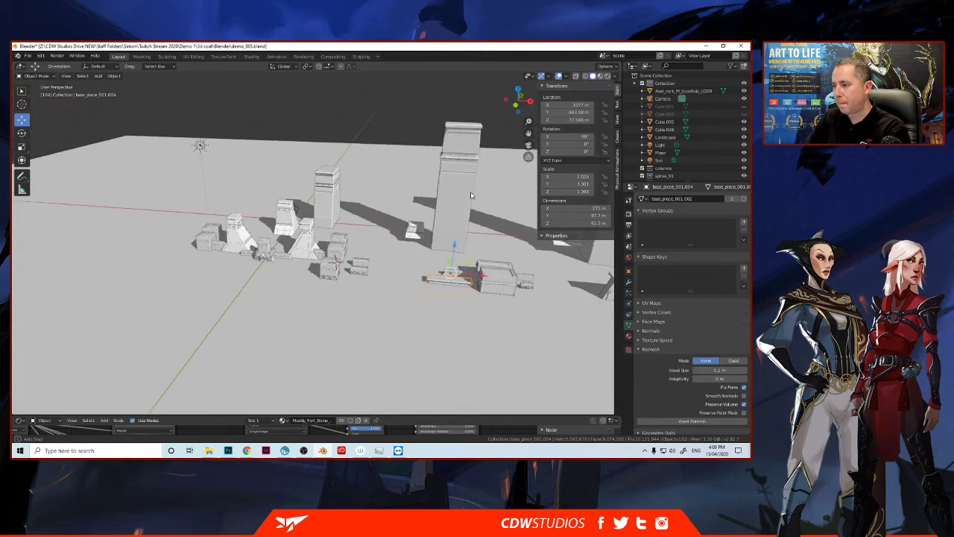
{"action": "left_click", "coordinate": [516, 103]}
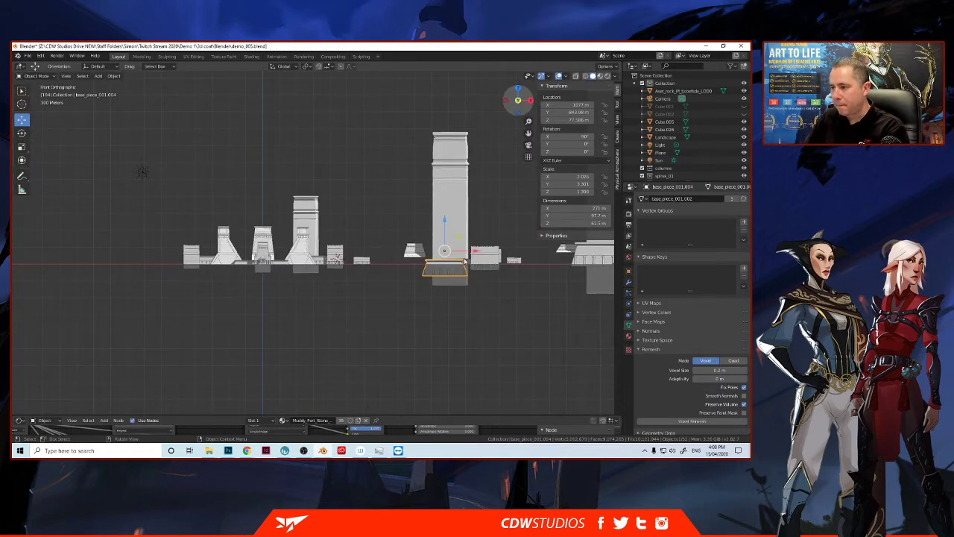
Step: Raise the selected base piece and shift the small building left of the column vertically
{"action": "scroll", "coordinate": [481, 265], "scroll_direction": "up", "scroll_amount": 2}
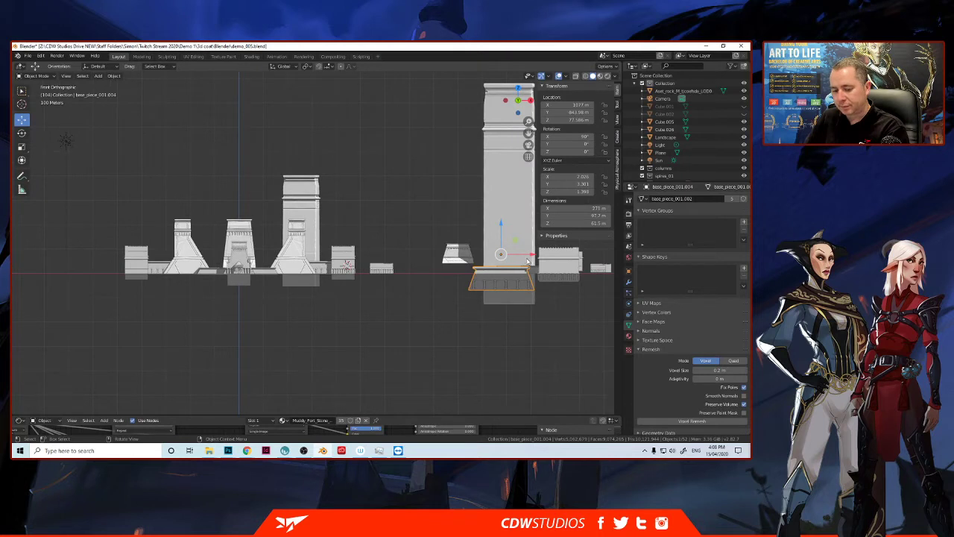
{"action": "middle_click_drag", "start_coordinate": [428, 271], "coordinate": [326, 281], "text": "shift"}
{"action": "middle_click_drag", "start_coordinate": [426, 249], "coordinate": [346, 248], "text": "shift"}
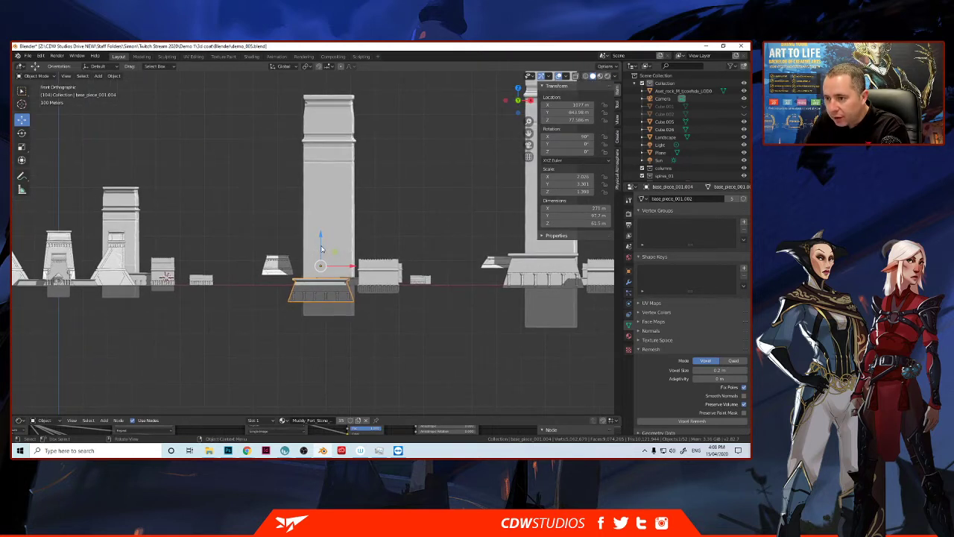
{"action": "left_click_drag", "start_coordinate": [320, 241], "coordinate": [325, 229]}
{"action": "left_click", "coordinate": [281, 245]}
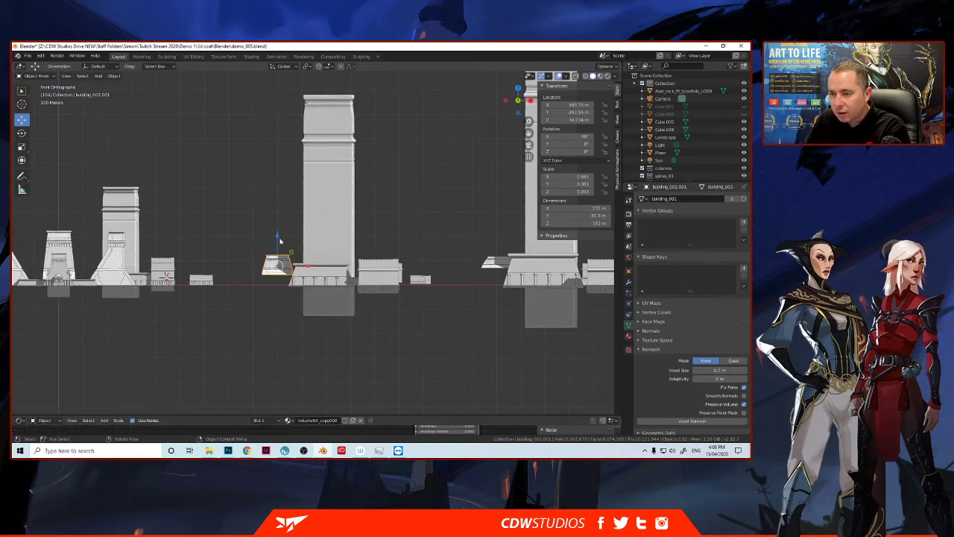
{"action": "left_click_drag", "start_coordinate": [278, 240], "coordinate": [382, 247]}
Step: Set Cube.010 on the ground line, lower Cube.011 4.75 m, raise Cube.009, lower Cube.008 6 m
{"action": "left_click", "coordinate": [379, 270]}
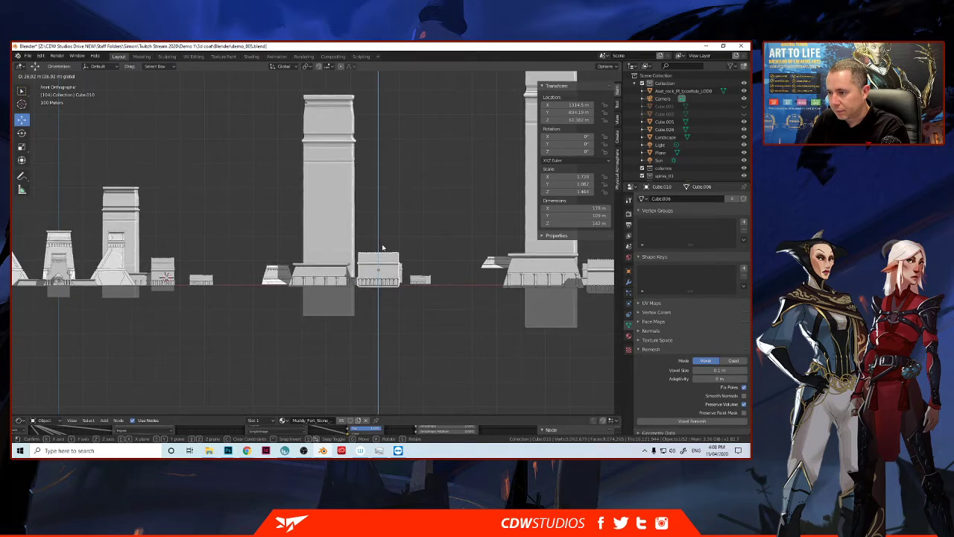
{"action": "left_click_drag", "start_coordinate": [426, 286], "coordinate": [422, 282]}
{"action": "left_click", "coordinate": [420, 279]}
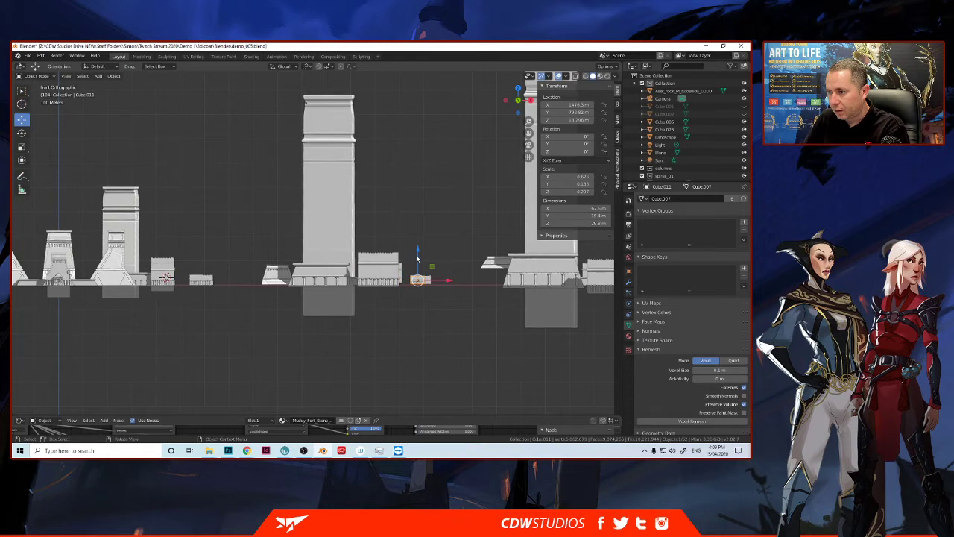
{"action": "left_click_drag", "start_coordinate": [420, 259], "coordinate": [419, 258]}
{"action": "left_click", "coordinate": [423, 260]}
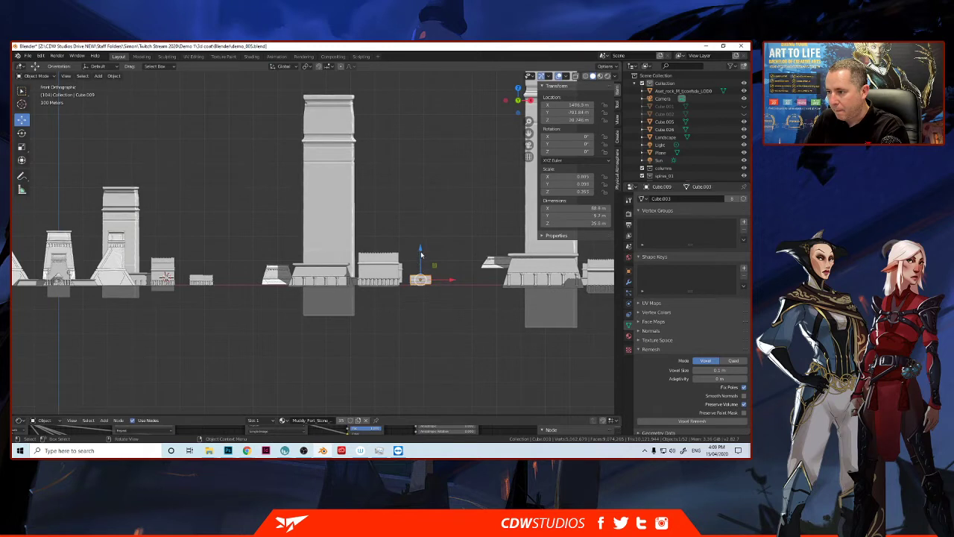
{"action": "left_click_drag", "start_coordinate": [422, 254], "coordinate": [420, 258]}
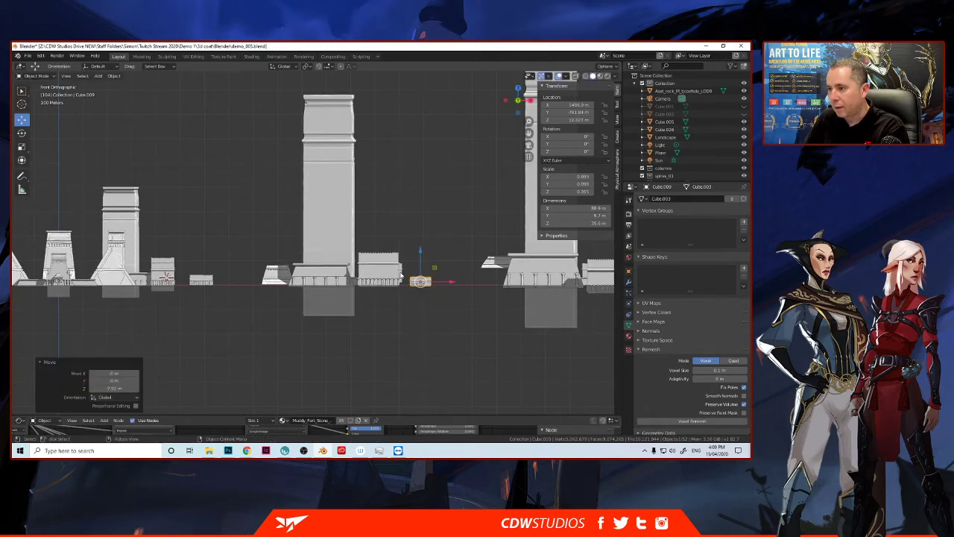
{"action": "left_click", "coordinate": [398, 268]}
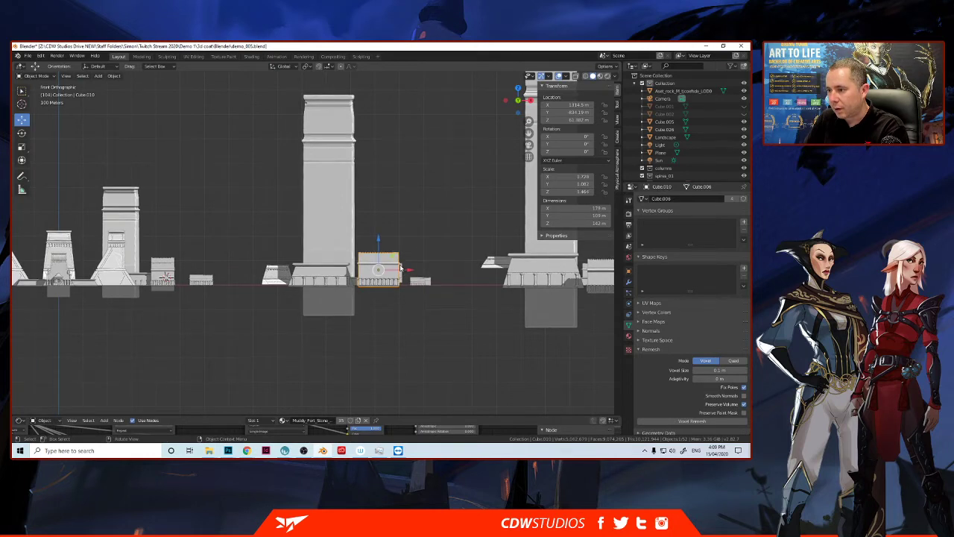
{"action": "left_click", "coordinate": [377, 255]}
{"action": "left_click_drag", "start_coordinate": [381, 250], "coordinate": [383, 251]}
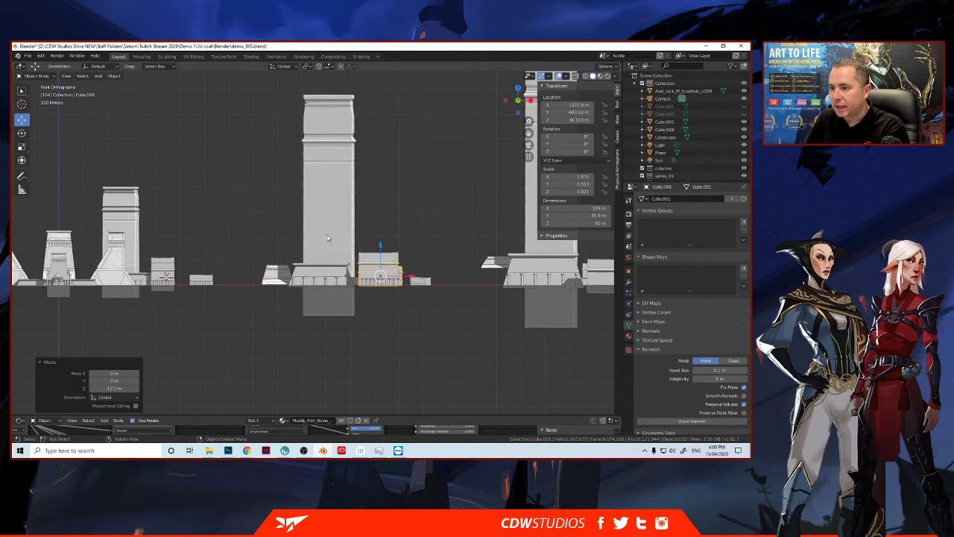
Step: Raise the tall pillar giant_temple_001.003 to about Z 177.2 m, then deselect it
{"action": "left_click", "coordinate": [347, 238]}
{"action": "left_click_drag", "start_coordinate": [355, 257], "coordinate": [271, 237]}
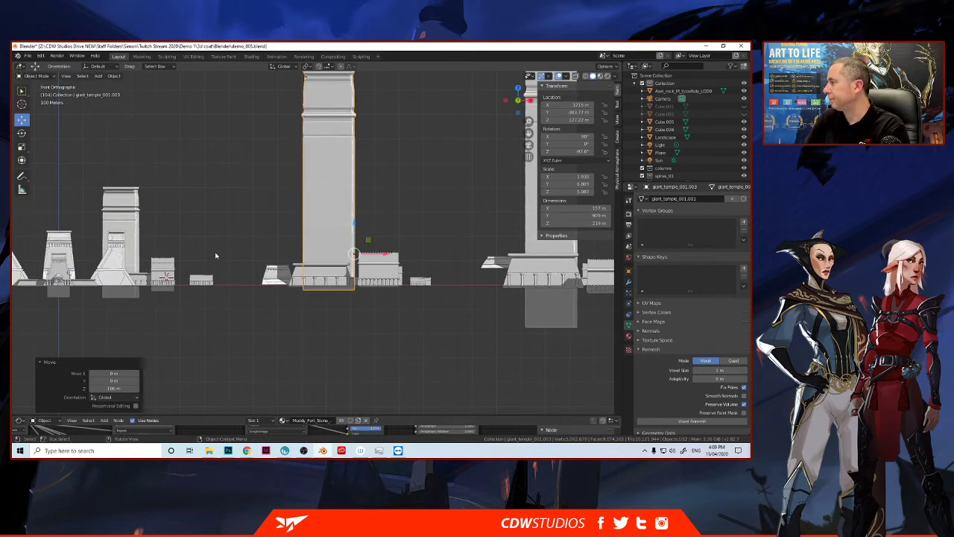
{"action": "left_click", "coordinate": [213, 252]}
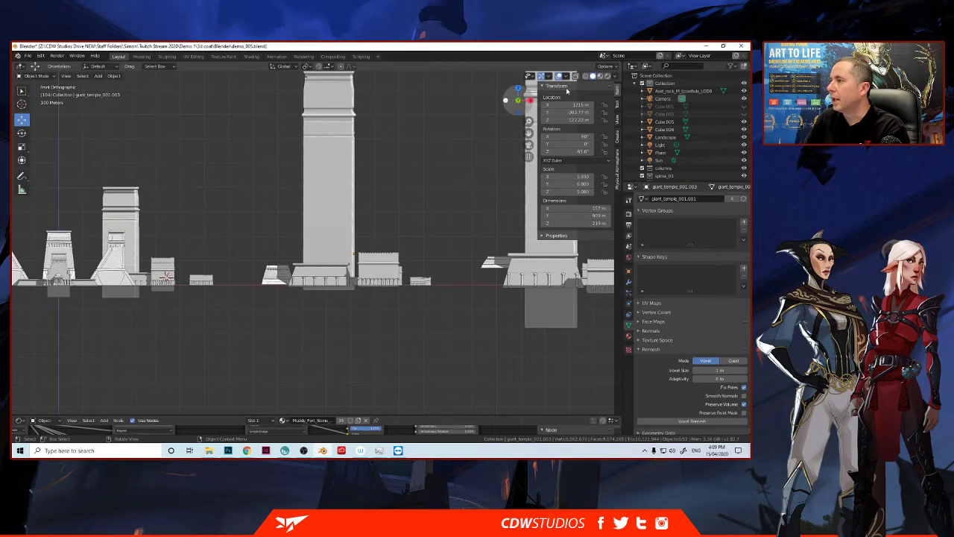
{"action": "left_click", "coordinate": [614, 76]}
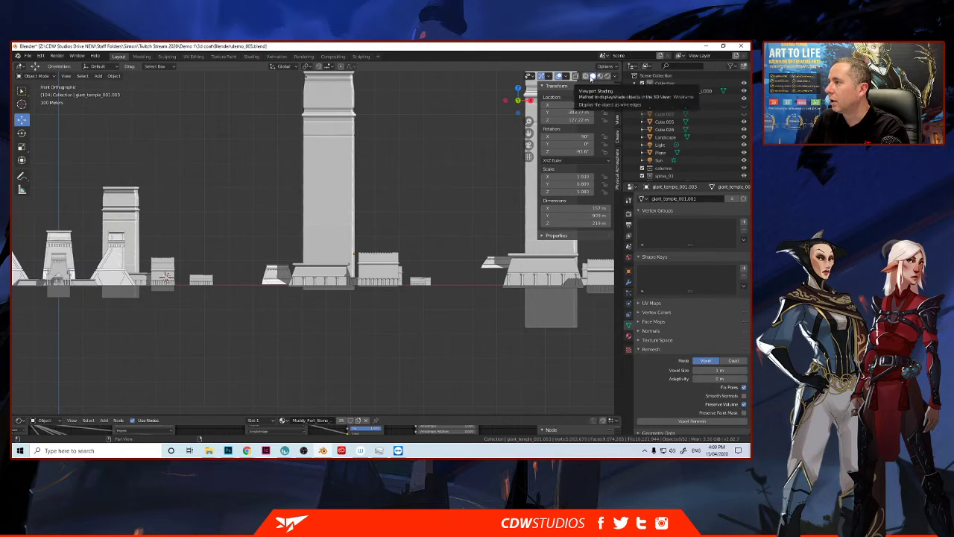
Step: Set viewport shading to Studio lighting with shadows off, and orbit into a perspective view
{"action": "left_click", "coordinate": [616, 76]}
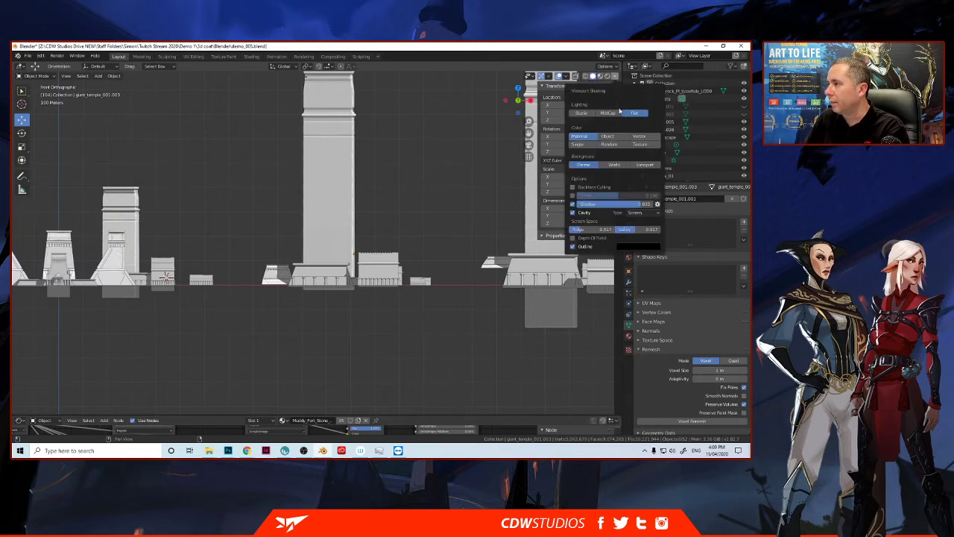
{"action": "left_click", "coordinate": [586, 113]}
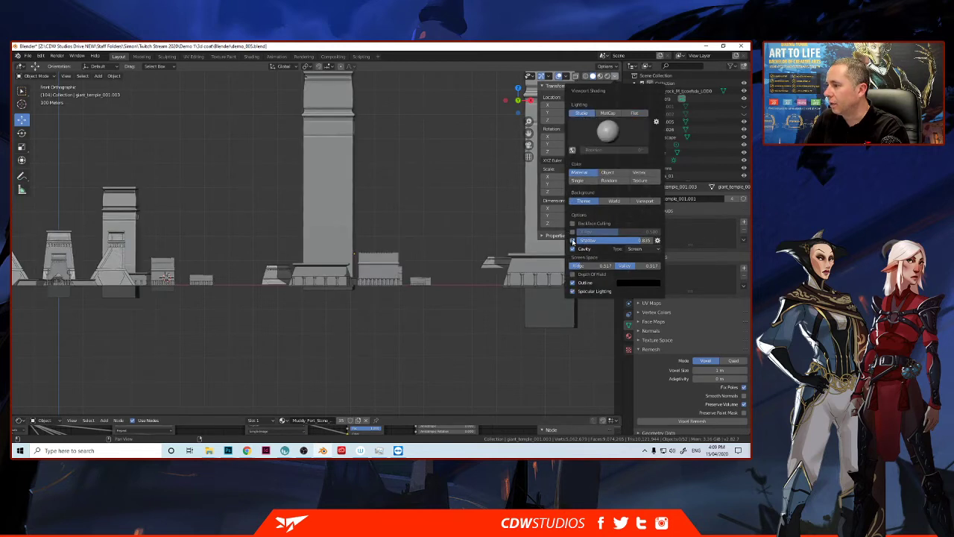
{"action": "left_click", "coordinate": [573, 241]}
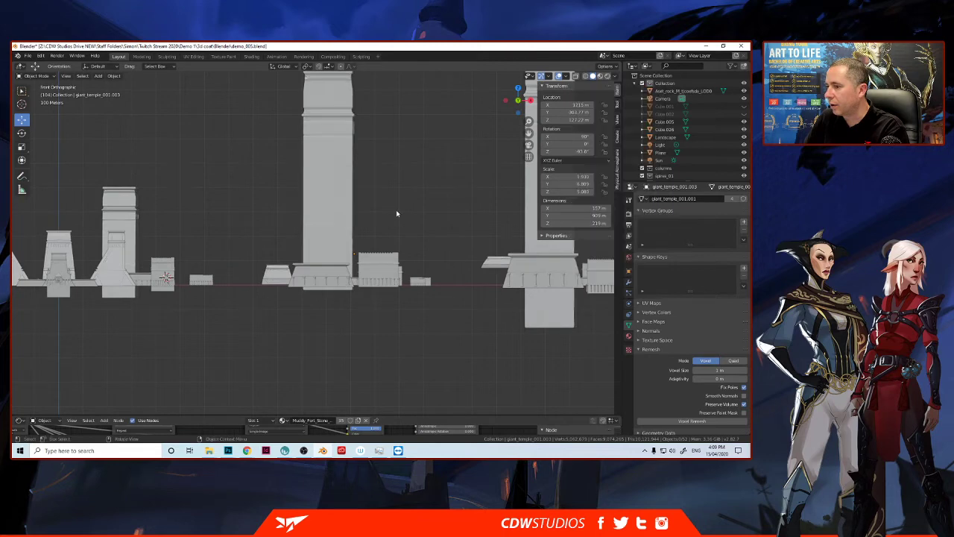
{"action": "middle_click_drag", "start_coordinate": [278, 182], "coordinate": [233, 222]}
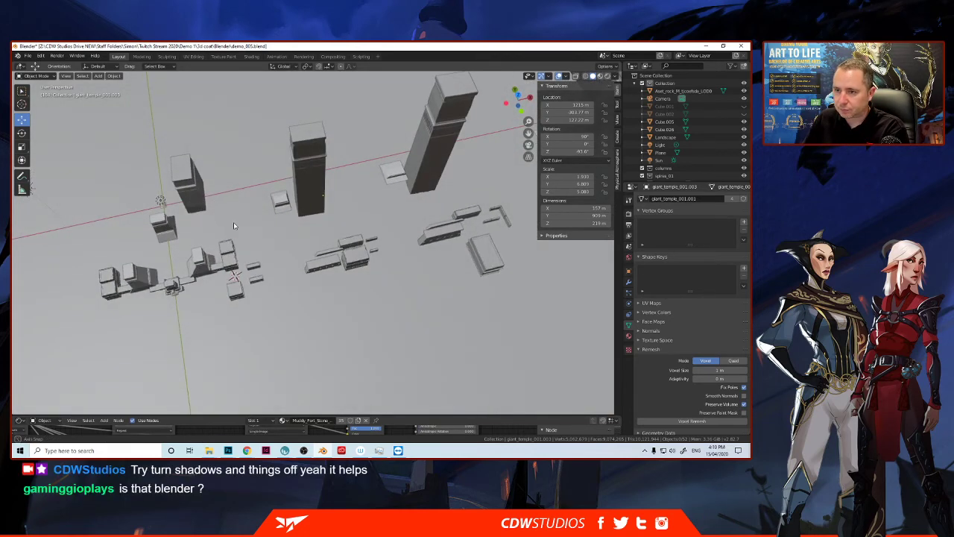
Step: Slide Cube.006 along X toward the left cluster and place it in a new spot
{"action": "left_click", "coordinate": [201, 200]}
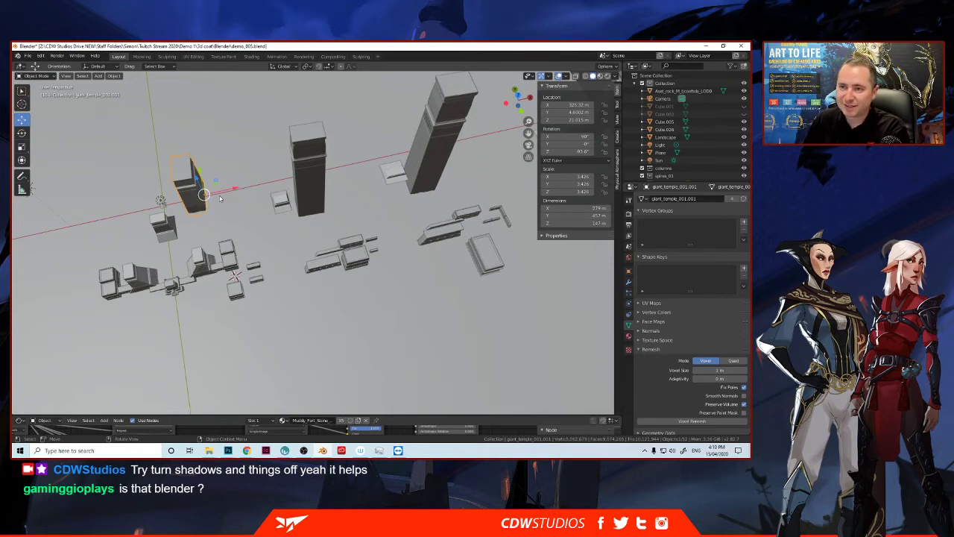
{"action": "scroll", "coordinate": [256, 238], "scroll_direction": "up", "scroll_amount": 5}
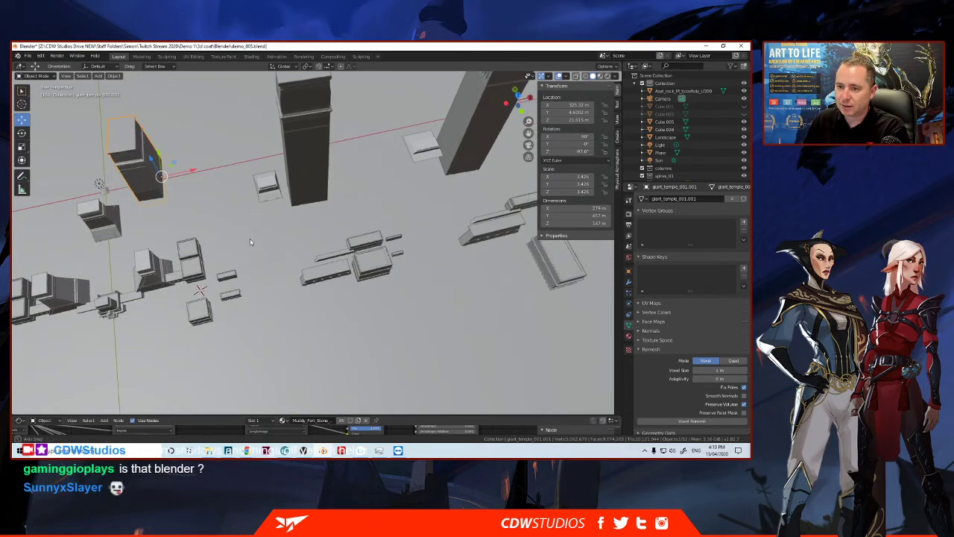
{"action": "middle_click_drag", "start_coordinate": [249, 219], "coordinate": [281, 232]}
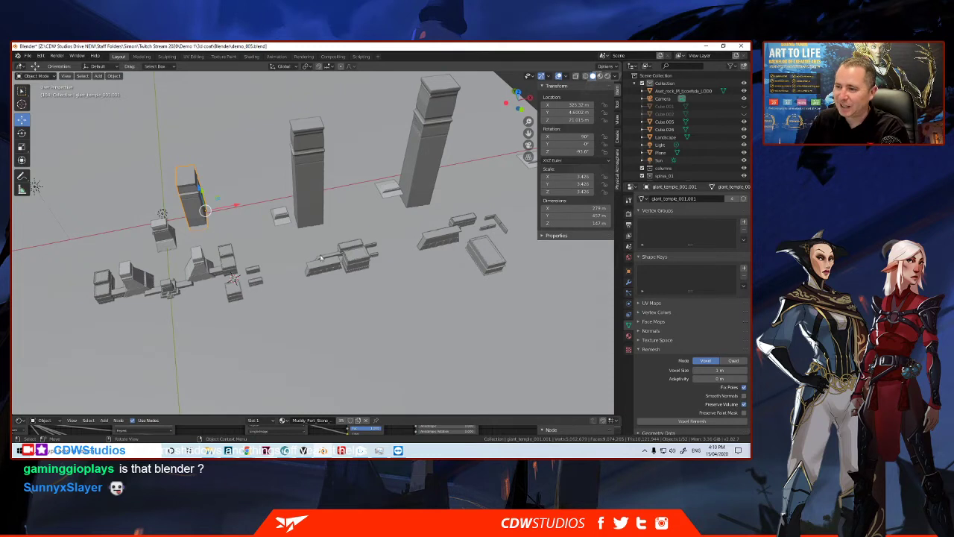
{"action": "left_click", "coordinate": [486, 255]}
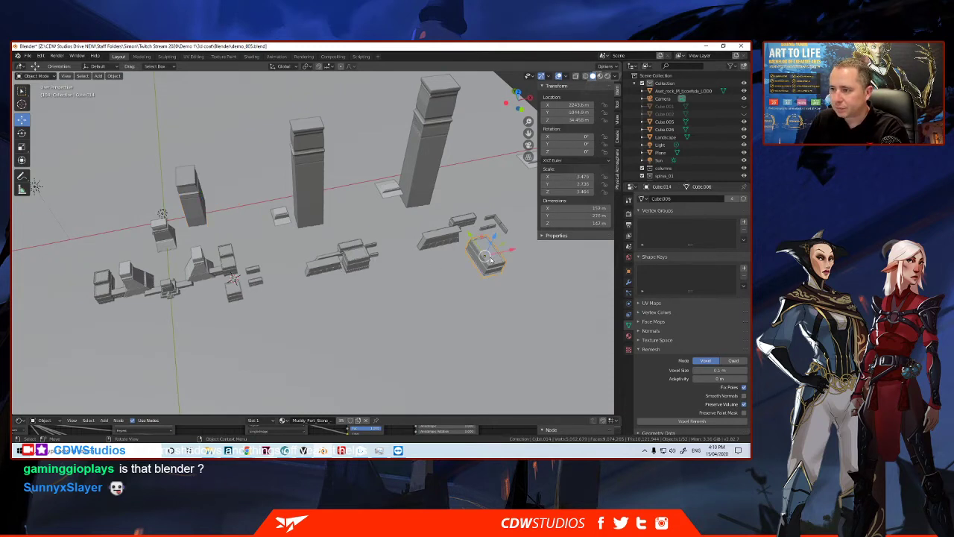
{"action": "left_click_drag", "start_coordinate": [502, 256], "coordinate": [259, 296]}
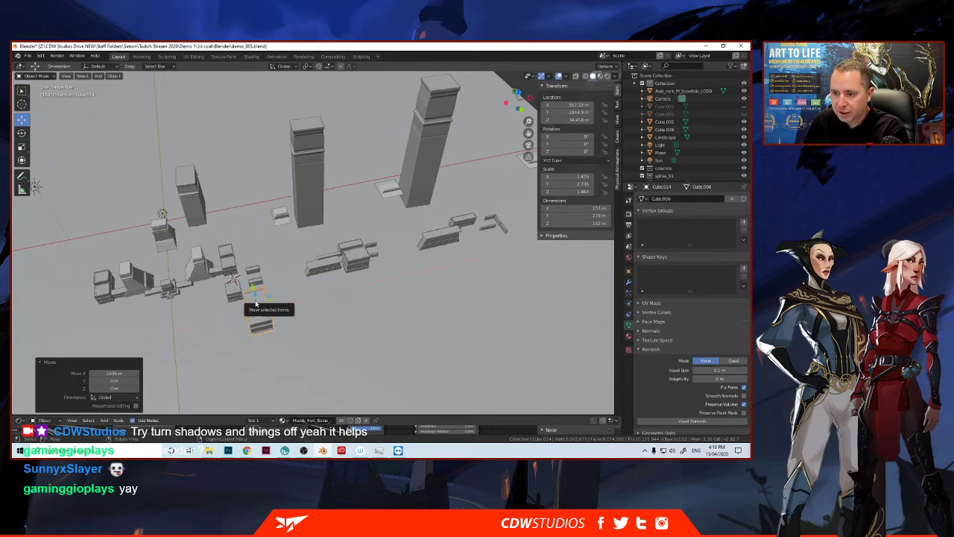
{"action": "middle_click_drag", "start_coordinate": [260, 300], "coordinate": [236, 291]}
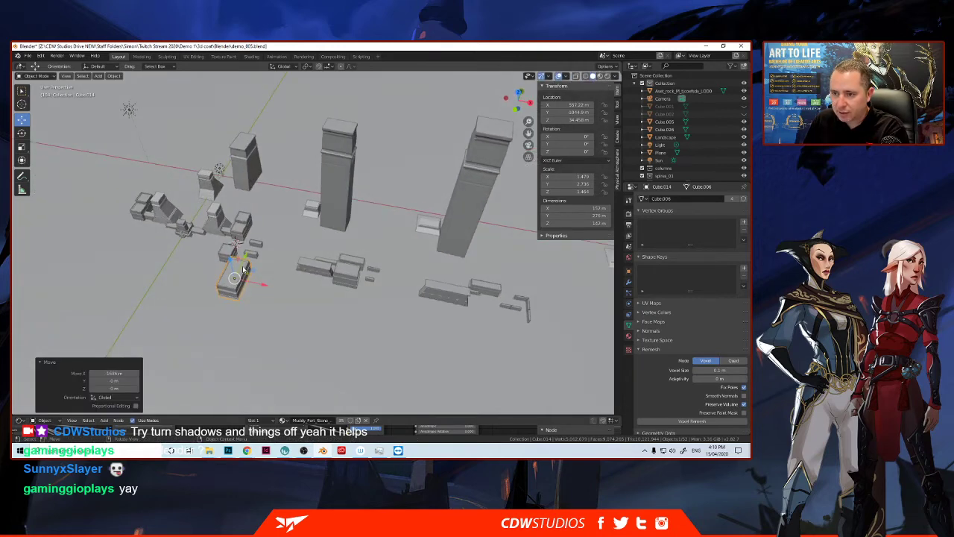
{"action": "key", "text": "g"}
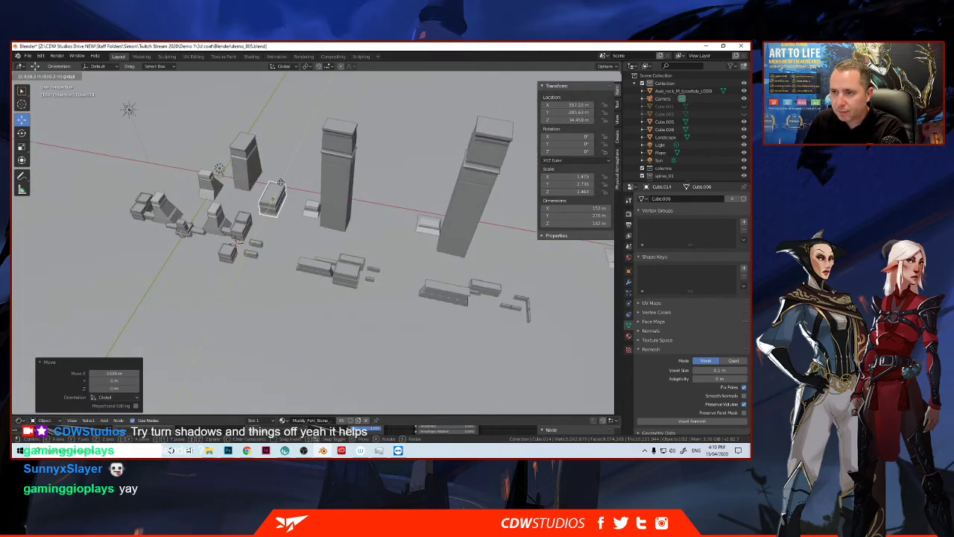
{"action": "left_click", "coordinate": [280, 188]}
Step: Duplicate the cube, slide the copy about 205 m along Y and turn it about 90° around Z
{"action": "middle_click_drag", "start_coordinate": [281, 187], "coordinate": [289, 214]}
{"action": "scroll", "coordinate": [224, 212], "scroll_direction": "up", "scroll_amount": 3}
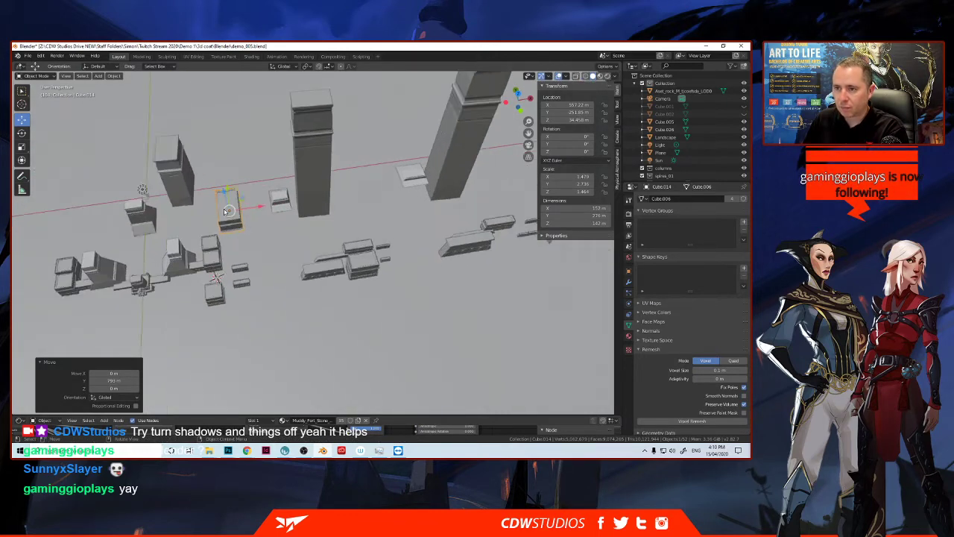
{"action": "middle_click_drag", "start_coordinate": [236, 194], "coordinate": [254, 212]}
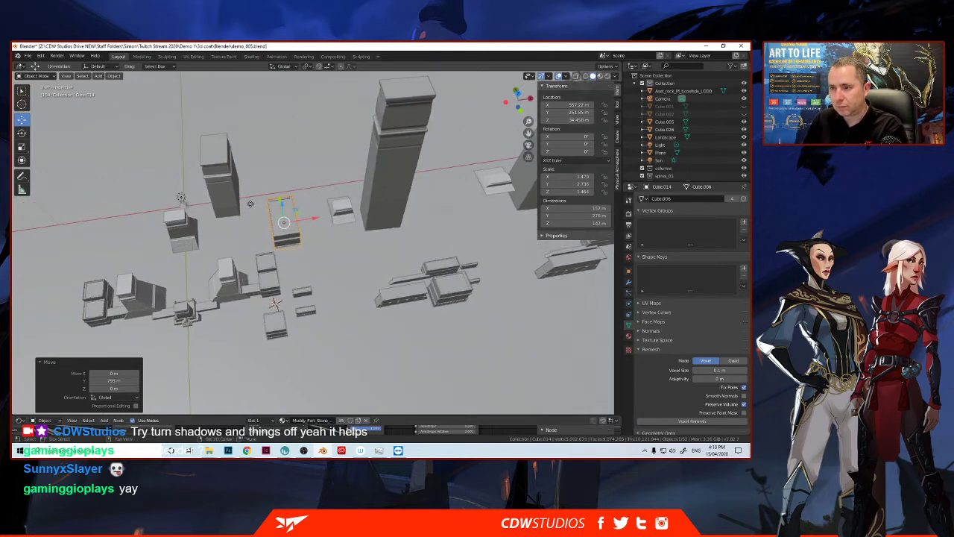
{"action": "key", "text": "shift+d"}
{"action": "key", "text": "Escape"}
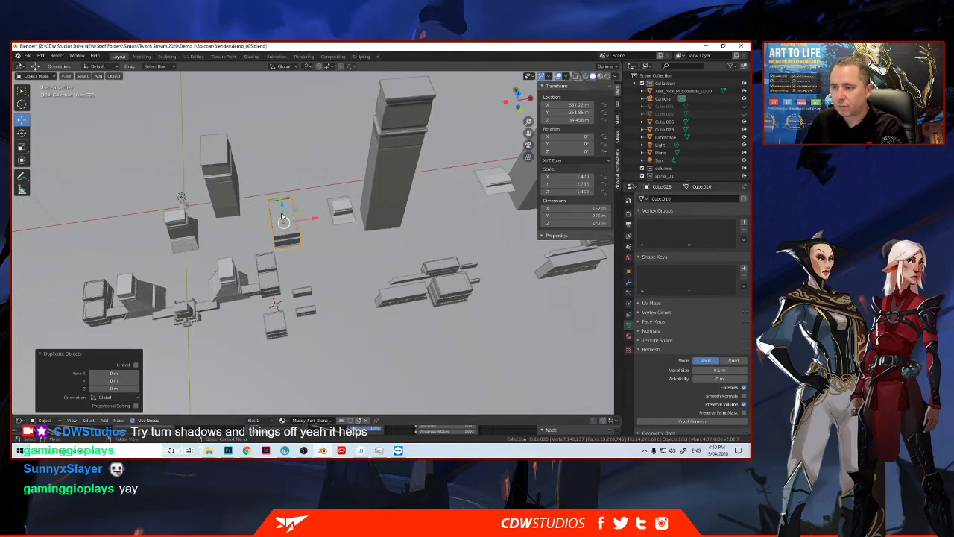
{"action": "middle_click_drag", "start_coordinate": [280, 211], "coordinate": [281, 216]}
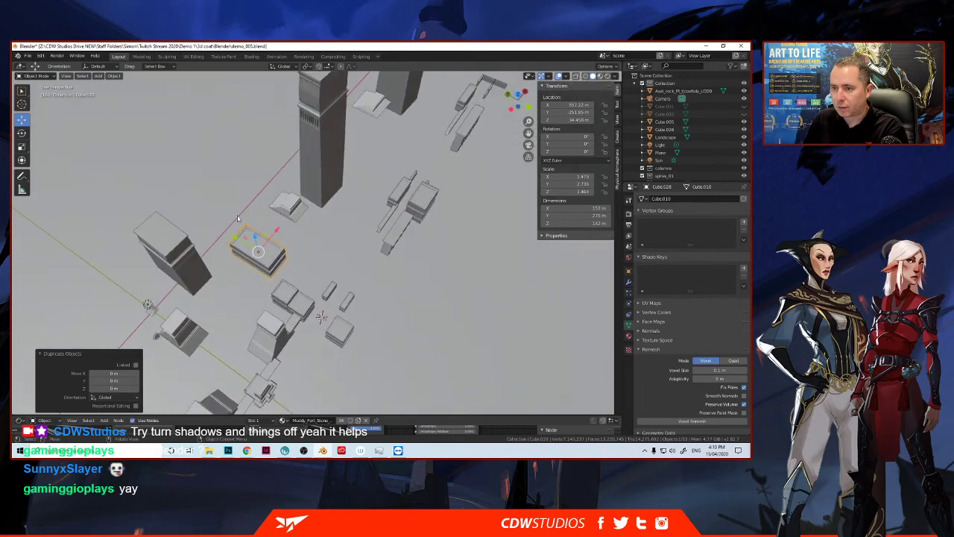
{"action": "left_click_drag", "start_coordinate": [241, 246], "coordinate": [196, 229]}
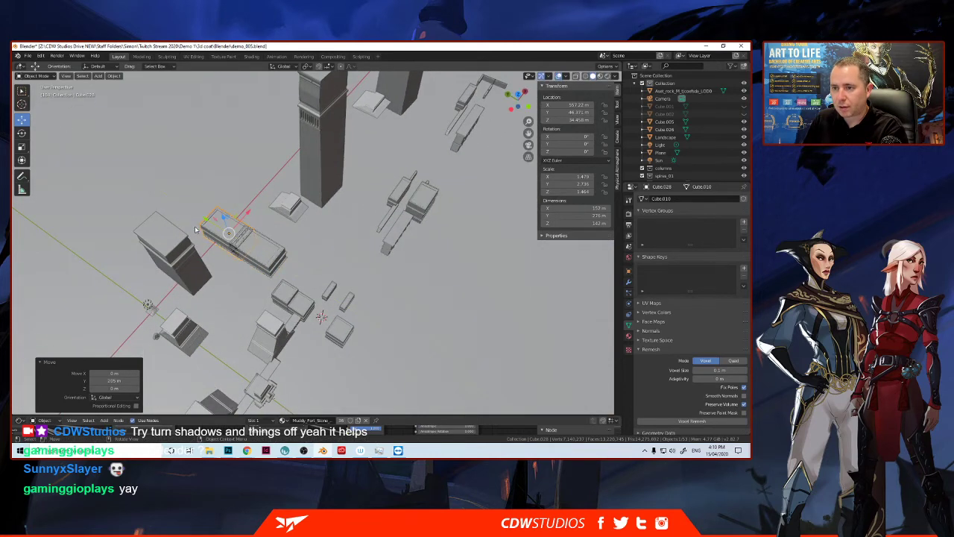
{"action": "left_click", "coordinate": [22, 133]}
{"action": "left_click_drag", "start_coordinate": [221, 259], "coordinate": [278, 246]}
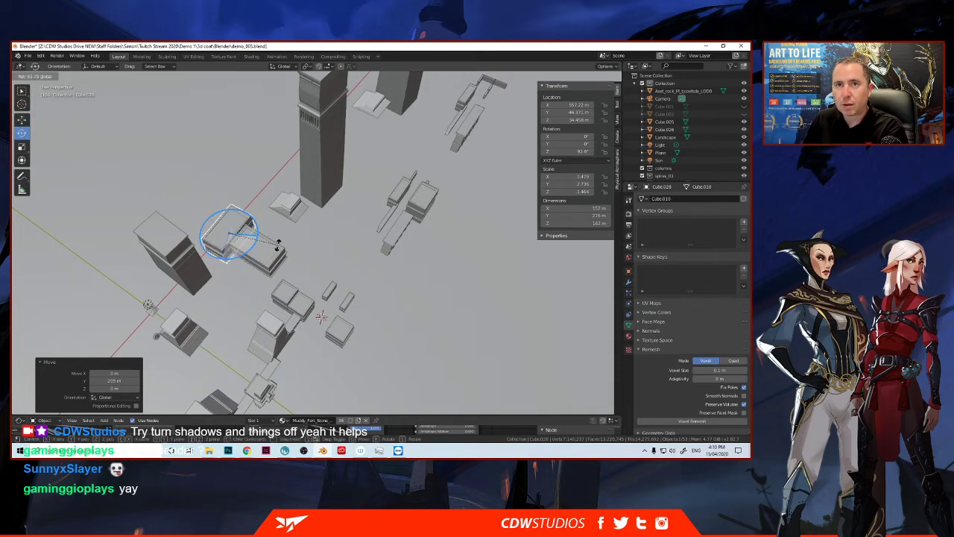
{"action": "left_click_drag", "start_coordinate": [277, 246], "coordinate": [210, 248]}
{"action": "left_click", "coordinate": [21, 119]}
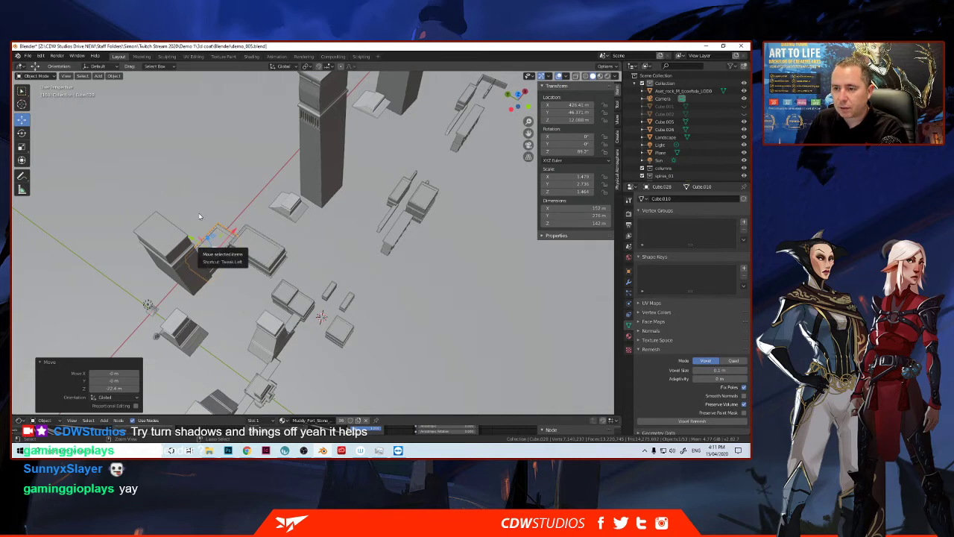
Step: Undo the block's height change and nudge it a few metres along Y
{"action": "key", "text": "ctrl+z"}
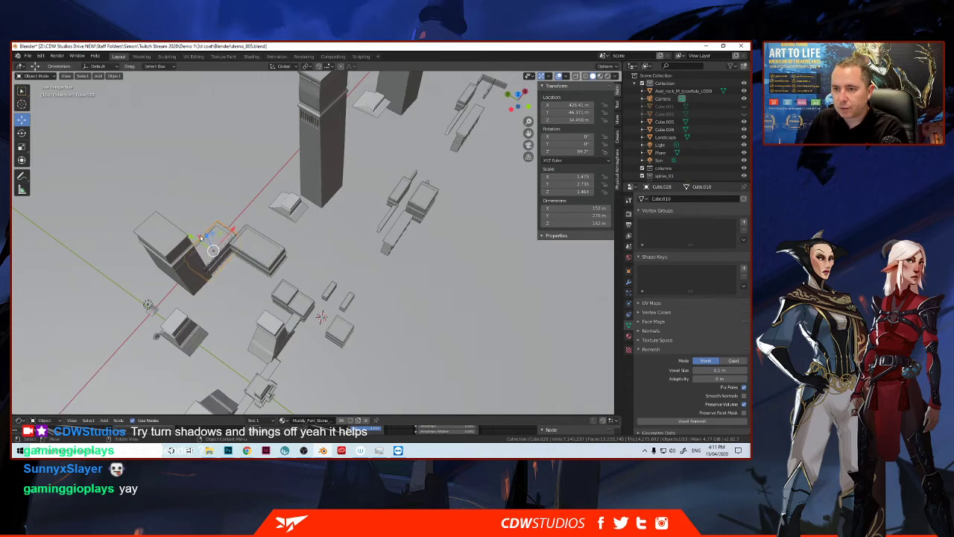
{"action": "left_click_drag", "start_coordinate": [196, 238], "coordinate": [200, 240]}
{"action": "mouse_move", "coordinate": [330, 270]}
{"action": "middle_mouse_down"}
{"action": "mouse_move", "coordinate": [282, 265]}
{"action": "mouse_move", "coordinate": [332, 277]}
{"action": "middle_mouse_up"}
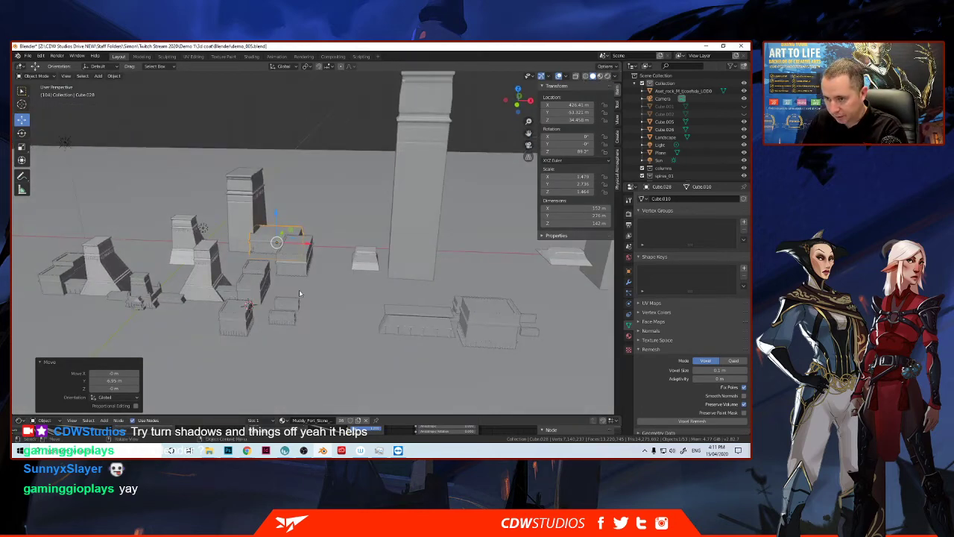
{"action": "middle_click_drag", "start_coordinate": [305, 288], "coordinate": [365, 305]}
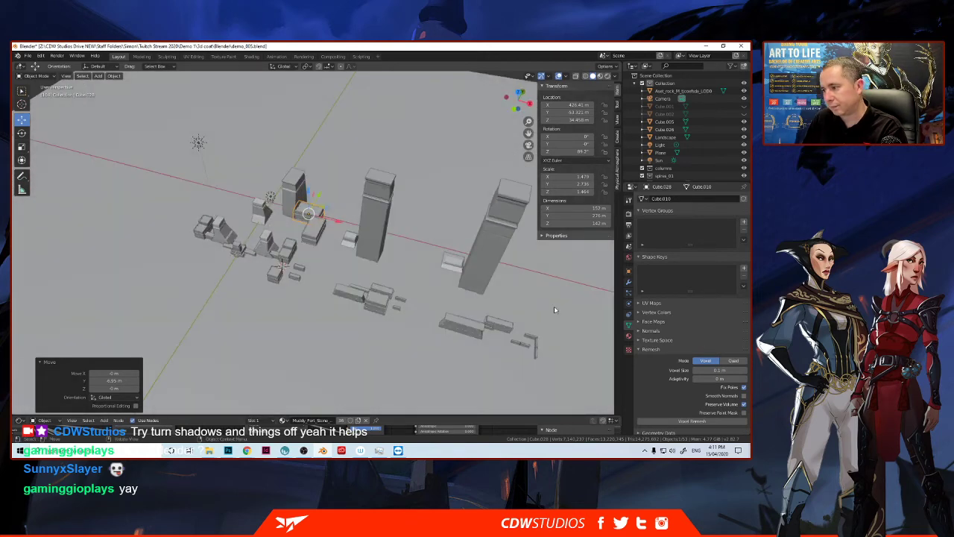
{"action": "left_click", "coordinate": [531, 340]}
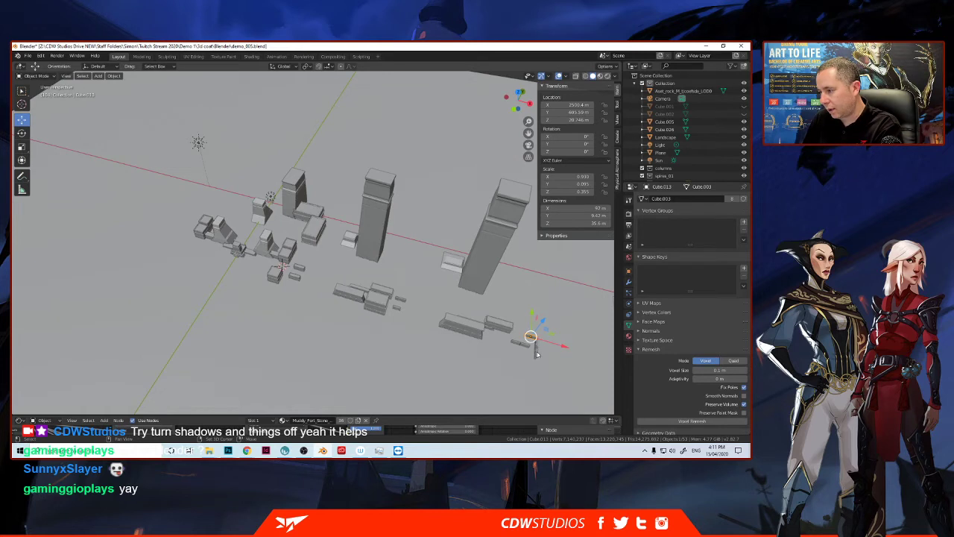
Step: Slide the small wall pieces along X toward the buildings and along Y
{"action": "left_click", "coordinate": [534, 347]}
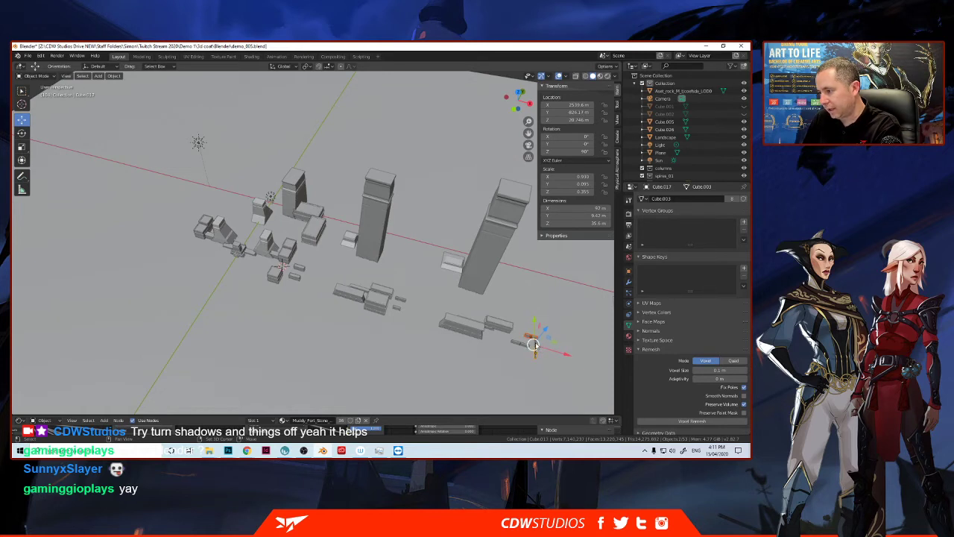
{"action": "left_click_drag", "start_coordinate": [558, 352], "coordinate": [313, 213]}
{"action": "scroll", "coordinate": [315, 237], "scroll_direction": "up", "scroll_amount": 2}
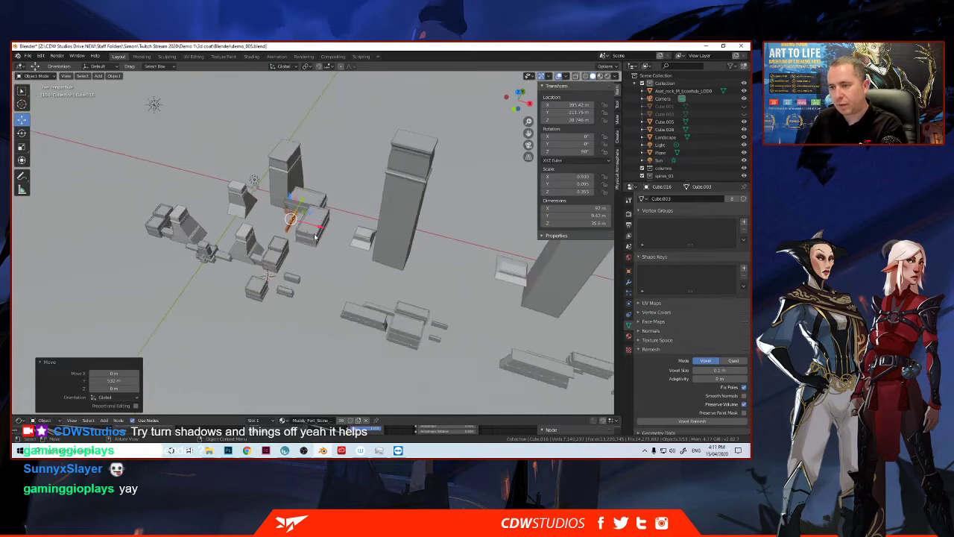
{"action": "scroll", "coordinate": [315, 237], "scroll_direction": "up", "scroll_amount": 3}
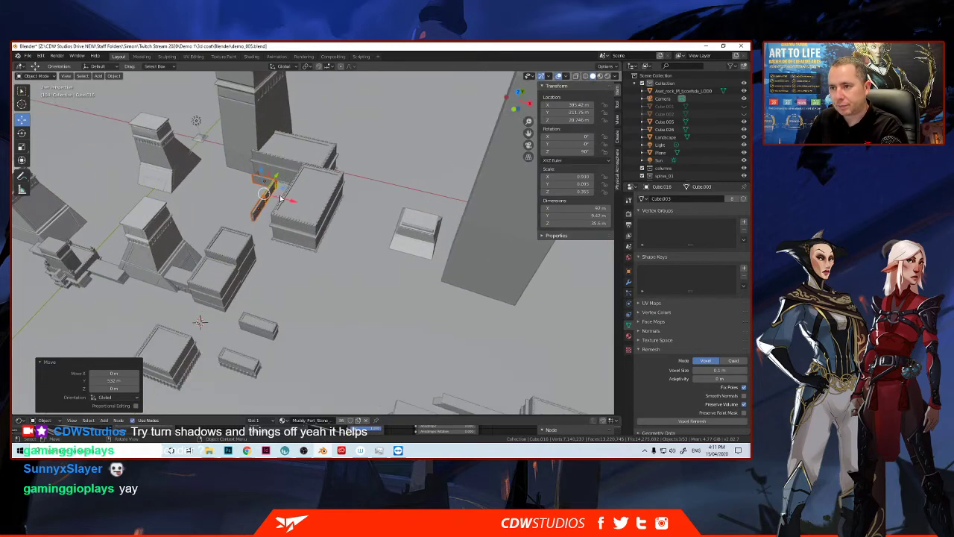
{"action": "left_click_drag", "start_coordinate": [273, 183], "coordinate": [267, 202]}
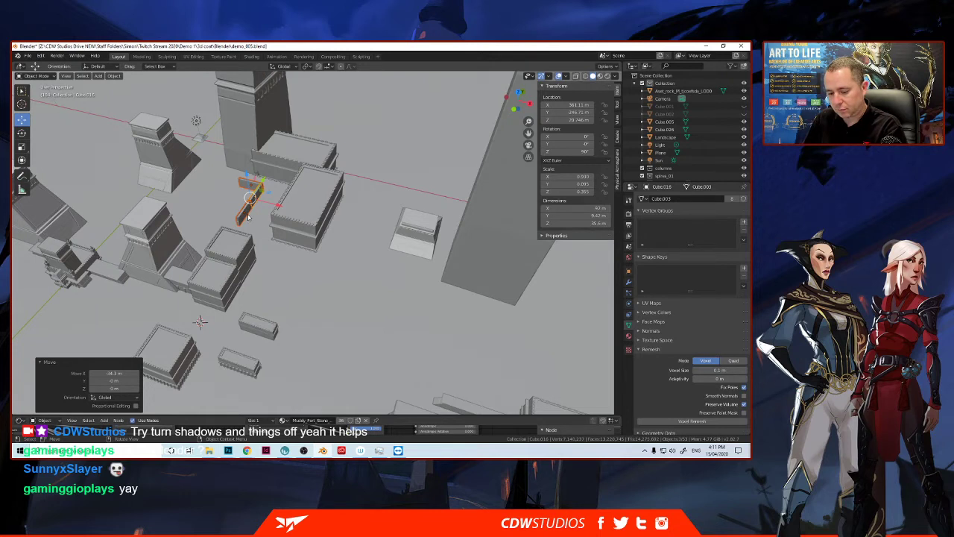
Step: Push the thin wall piece along X and Y in front of the large building, then tilt it freely
{"action": "key", "text": "g"}
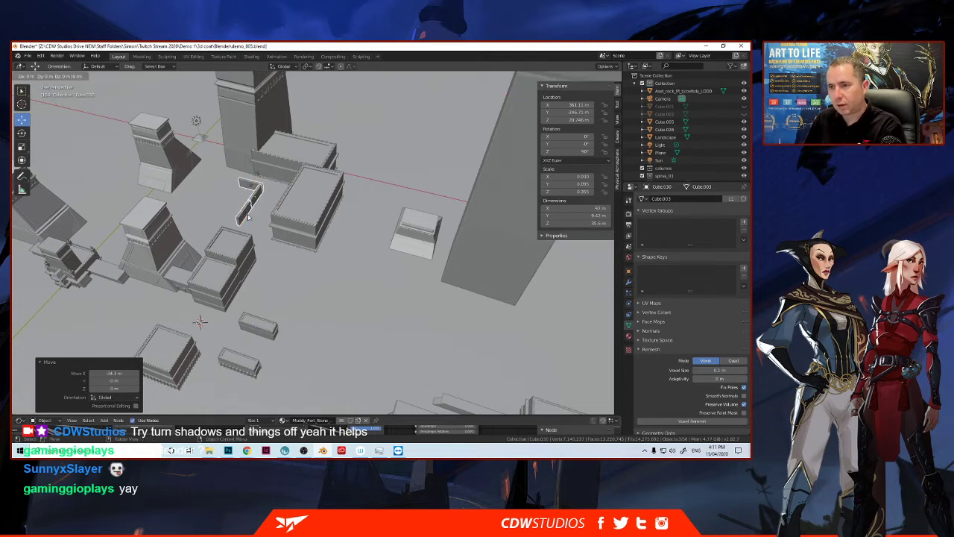
{"action": "left_click", "coordinate": [329, 205]}
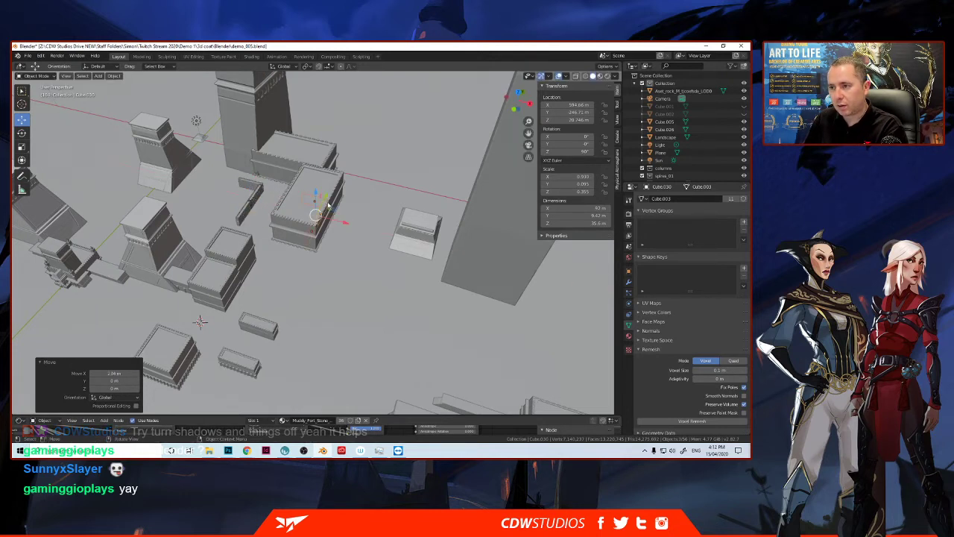
{"action": "key", "text": "g"}
{"action": "key", "text": "y"}
{"action": "left_click", "coordinate": [72, 121]}
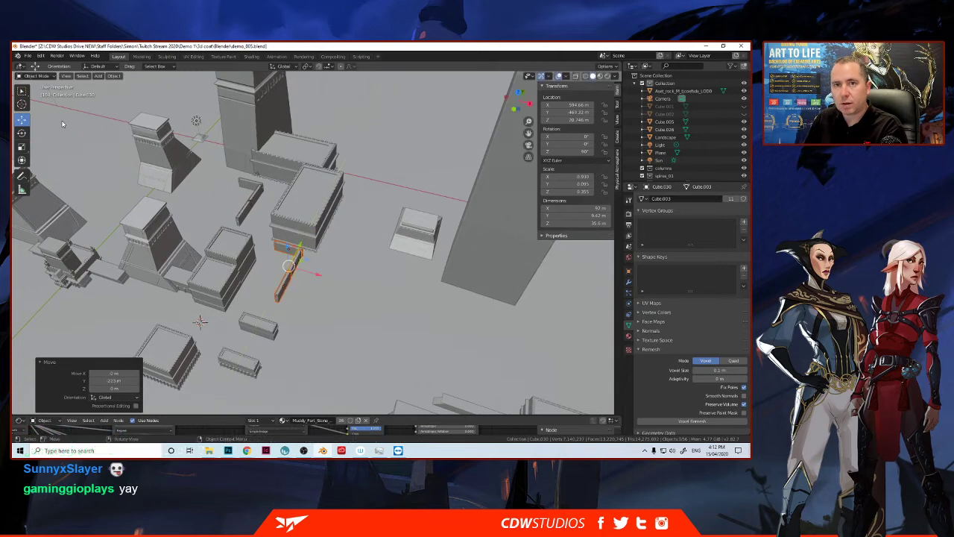
{"action": "left_click", "coordinate": [22, 132]}
{"action": "left_click_drag", "start_coordinate": [306, 283], "coordinate": [261, 275]}
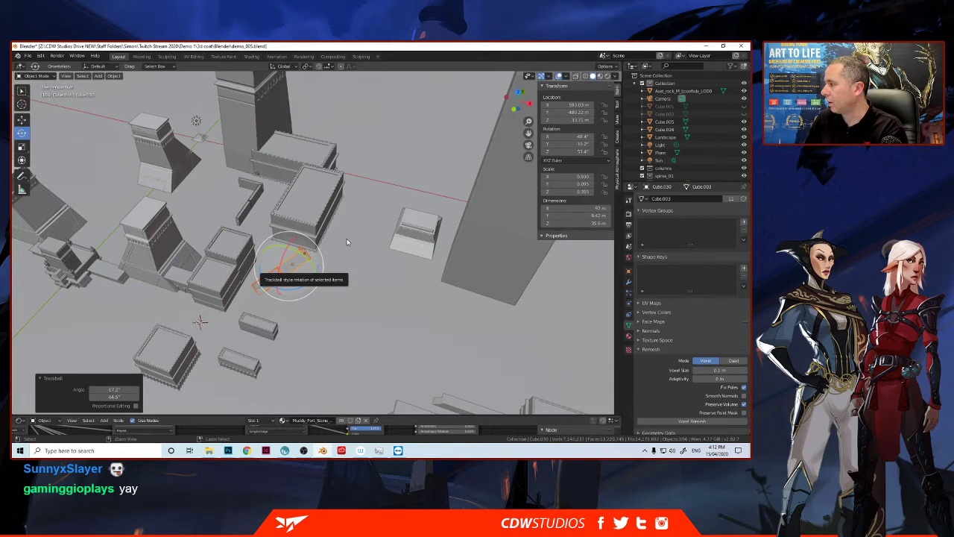
Step: Replace the free tilt with a 90° Z turn and shift the crenellated block 27 m along X
{"action": "key", "text": "ctrl+z"}
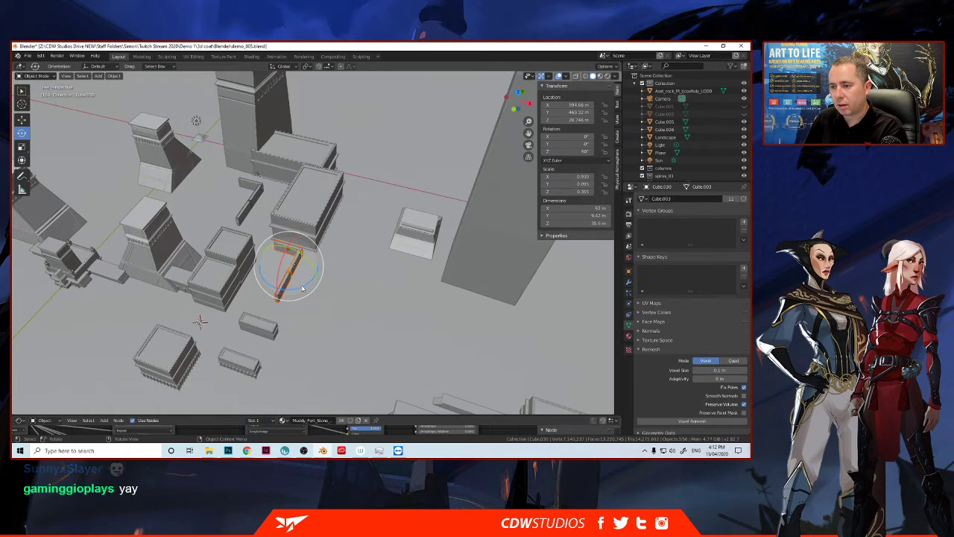
{"action": "left_click_drag", "start_coordinate": [297, 288], "coordinate": [264, 282]}
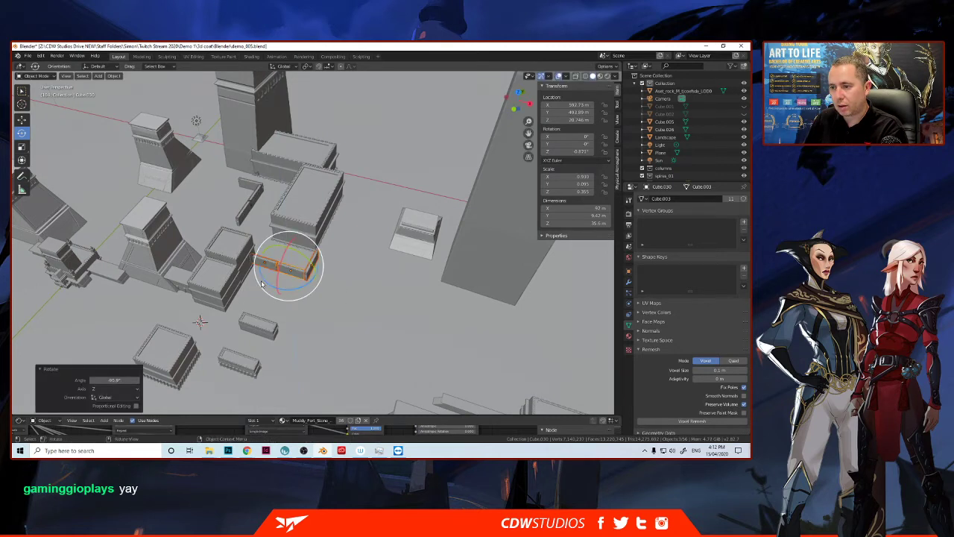
{"action": "left_click", "coordinate": [297, 219]}
{"action": "left_click", "coordinate": [22, 120]}
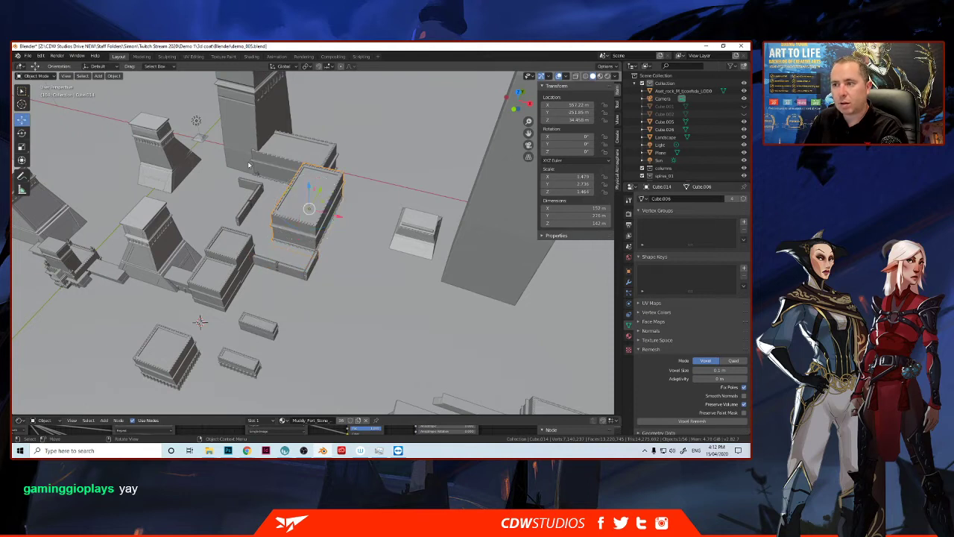
{"action": "left_click_drag", "start_coordinate": [326, 216], "coordinate": [332, 223]}
Step: Try joining the wall pieces, undo it, and slide the wall about 34 m along Y
{"action": "left_click", "coordinate": [264, 266]}
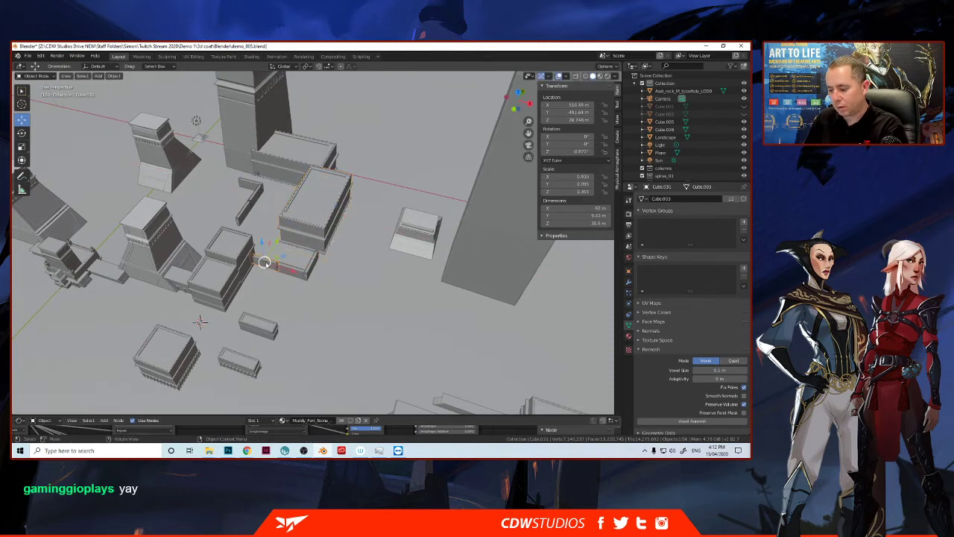
{"action": "left_click", "coordinate": [302, 273]}
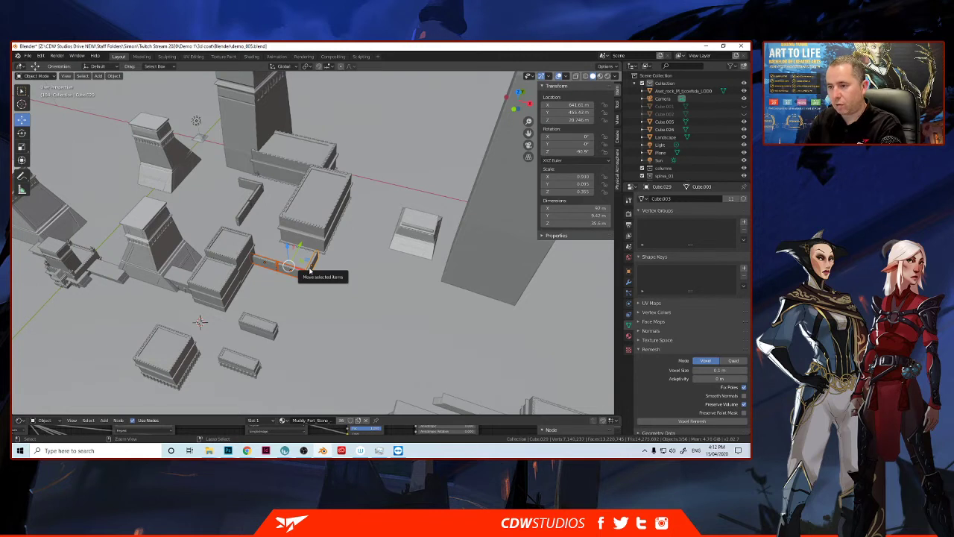
{"action": "key", "text": "ctrl+j"}
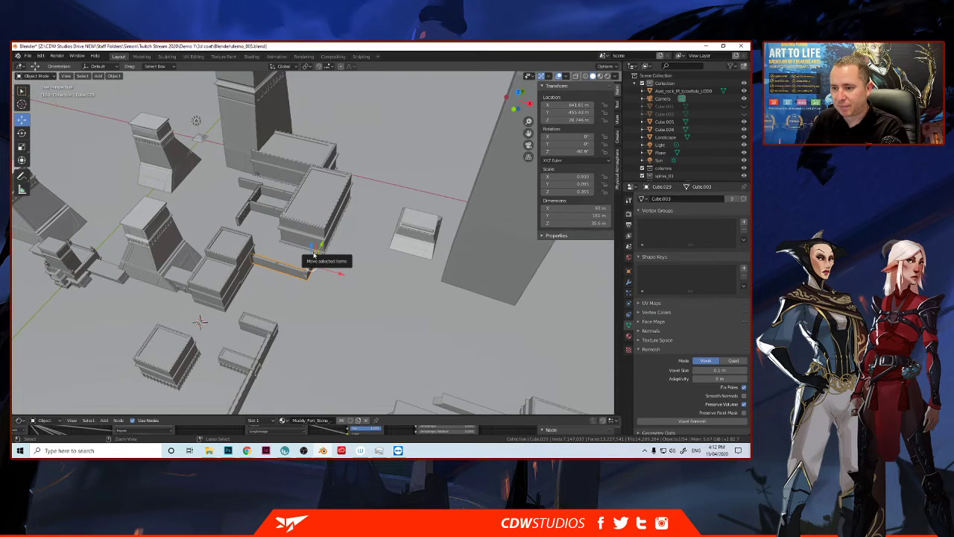
{"action": "key", "text": "ctrl+z"}
{"action": "left_click_drag", "start_coordinate": [296, 257], "coordinate": [305, 252]}
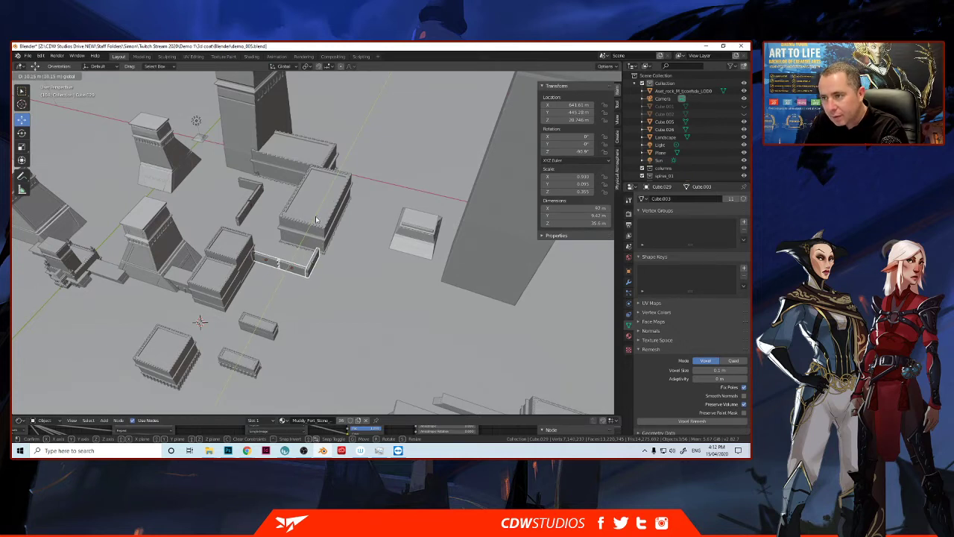
Step: Move the crenellated block and the block behind it back along Y
{"action": "left_click", "coordinate": [317, 211], "text": "shift"}
{"action": "left_click_drag", "start_coordinate": [324, 201], "coordinate": [310, 161]}
{"action": "left_click", "coordinate": [309, 161]}
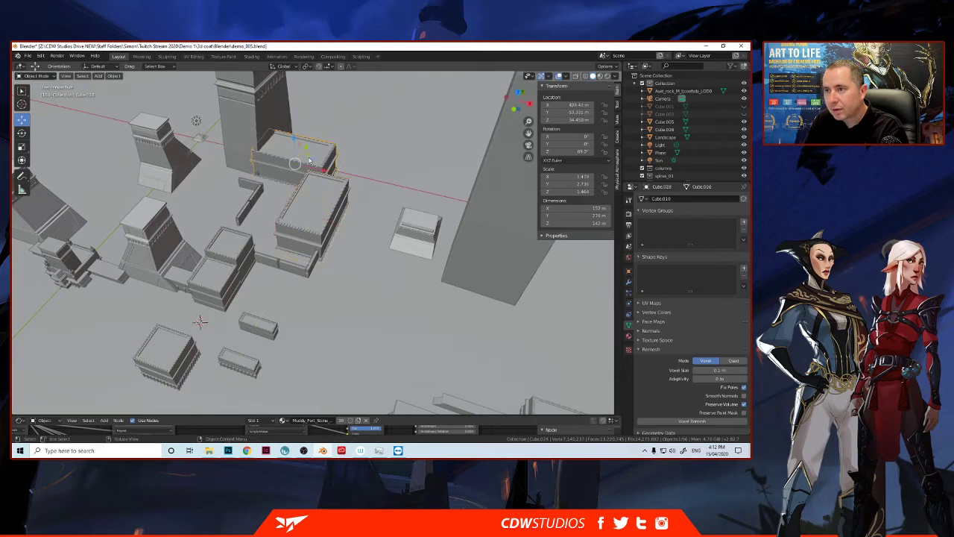
{"action": "key", "text": "g"}
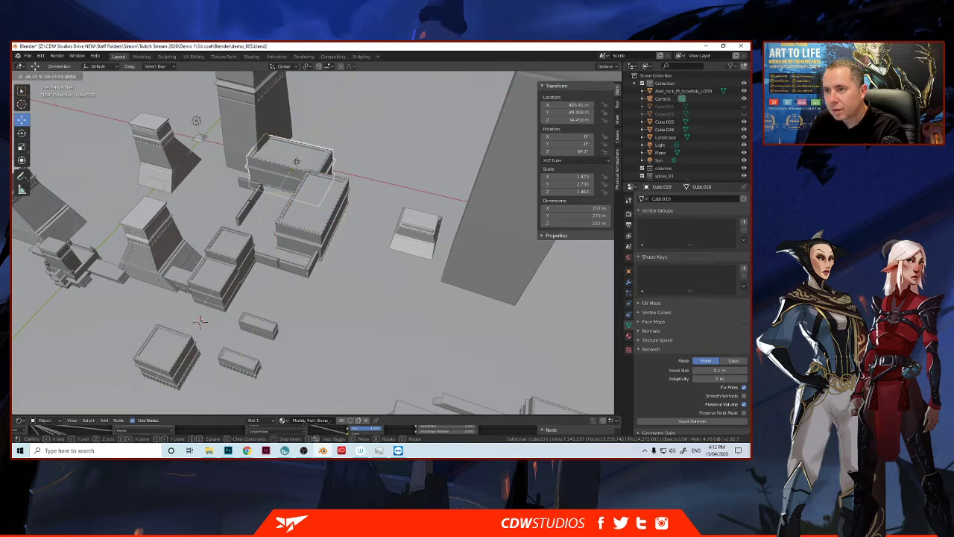
{"action": "left_click", "coordinate": [292, 169]}
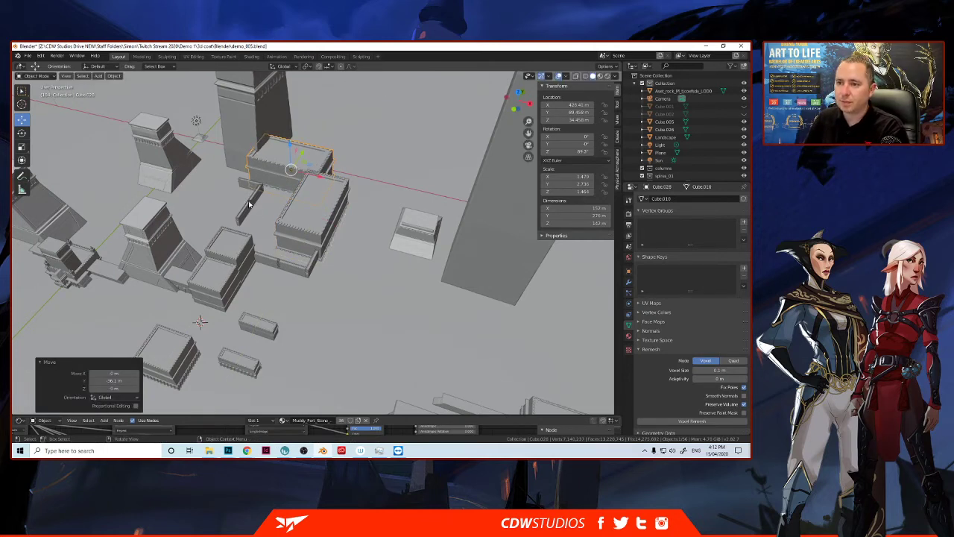
Step: Slide the thin wall pieces along Y against the crenellated block
{"action": "left_click", "coordinate": [255, 198]}
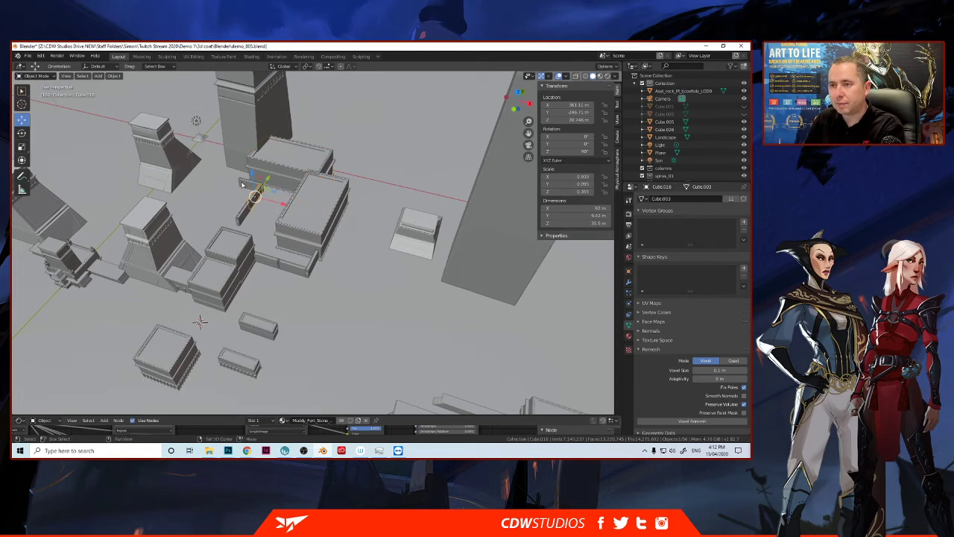
{"action": "left_click", "coordinate": [250, 198]}
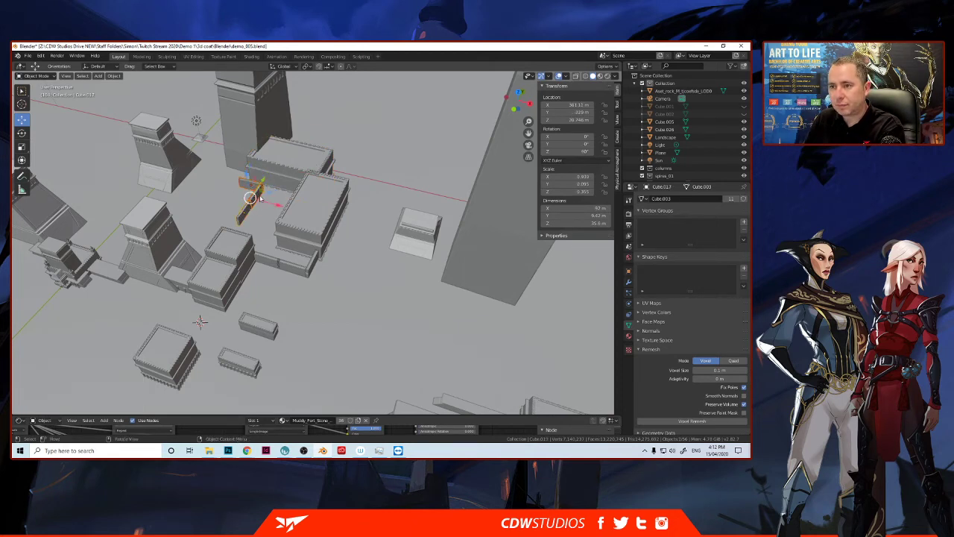
{"action": "left_click_drag", "start_coordinate": [259, 190], "coordinate": [247, 218]}
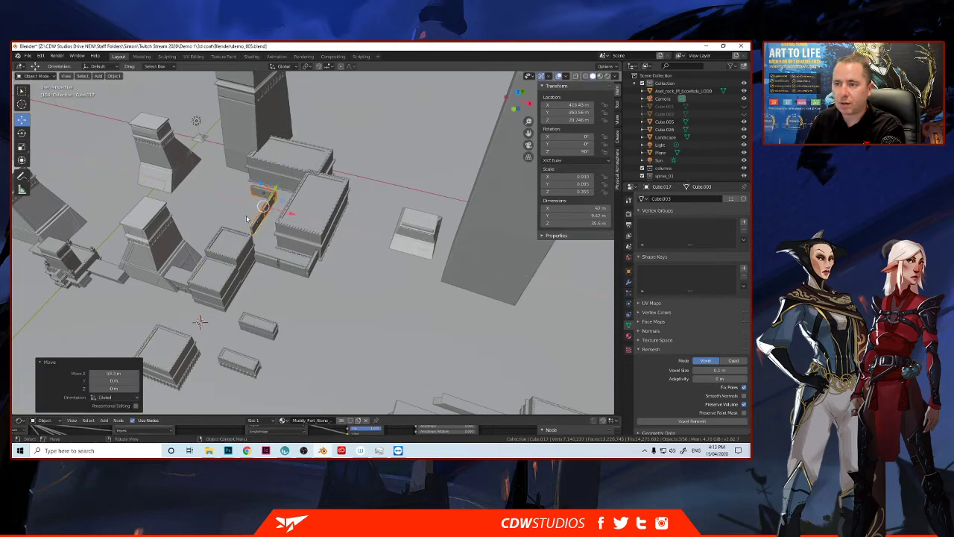
{"action": "left_click", "coordinate": [199, 217]}
{"action": "scroll", "coordinate": [199, 217], "scroll_direction": "down", "scroll_amount": 3}
{"action": "scroll", "coordinate": [200, 218], "scroll_direction": "up", "scroll_amount": 2}
{"action": "scroll", "coordinate": [200, 218], "scroll_direction": "down", "scroll_amount": 2}
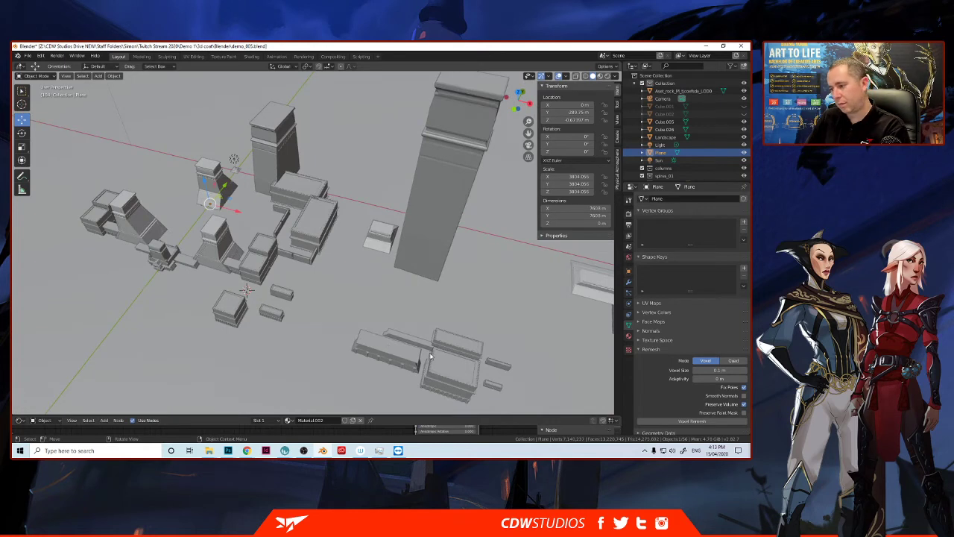
Step: Move the long base piece beside the left cluster and shift it 710 m along X
{"action": "left_click", "coordinate": [448, 362]}
{"action": "left_click", "coordinate": [378, 348]}
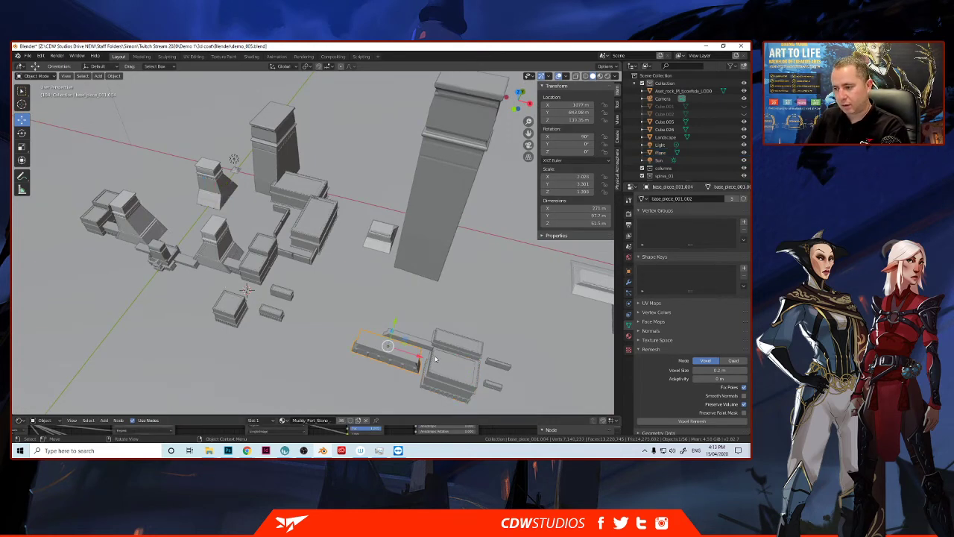
{"action": "key", "text": "g"}
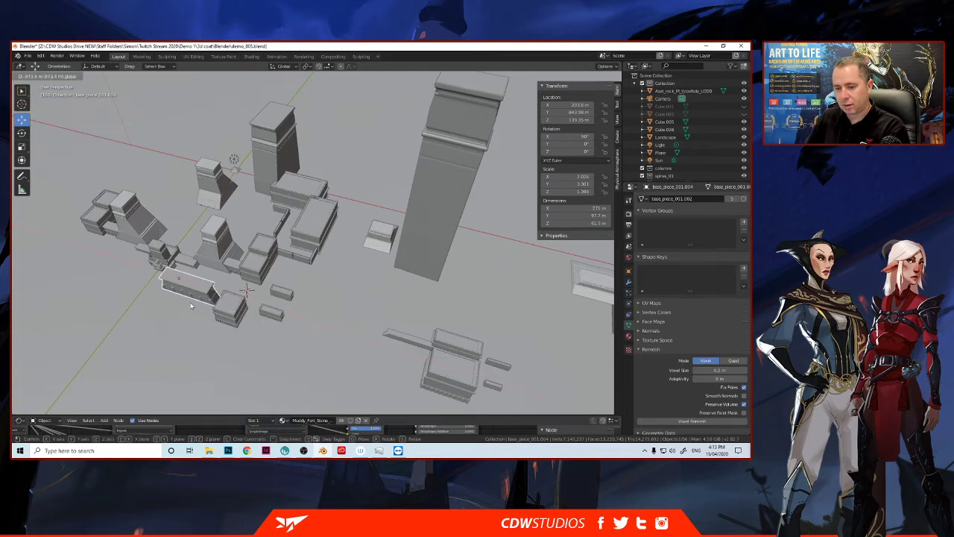
{"action": "left_click", "coordinate": [191, 306]}
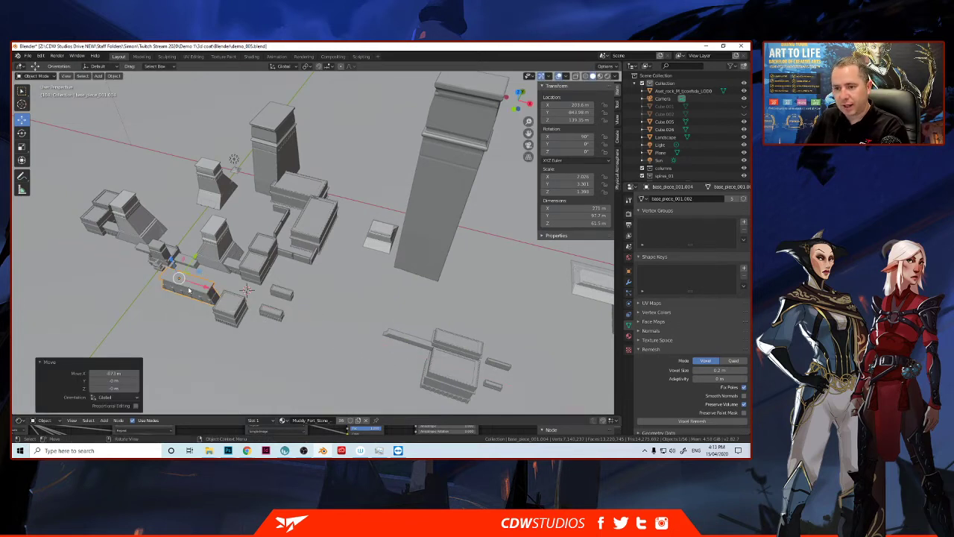
{"action": "key", "text": "g"}
{"action": "left_click", "coordinate": [429, 359]}
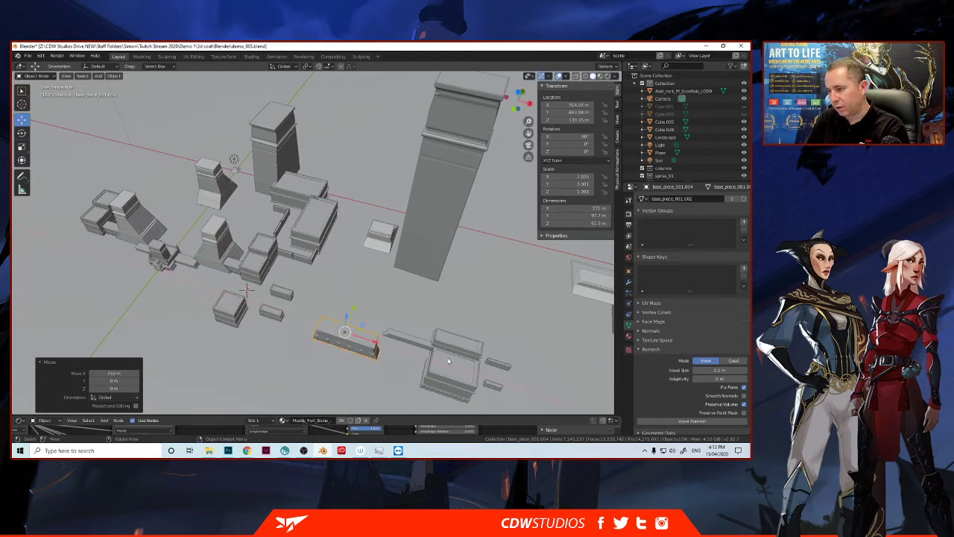
Step: Place the other thin wall piece beside the left cluster, stretch it along Y, and slide it along X
{"action": "left_click", "coordinate": [410, 342]}
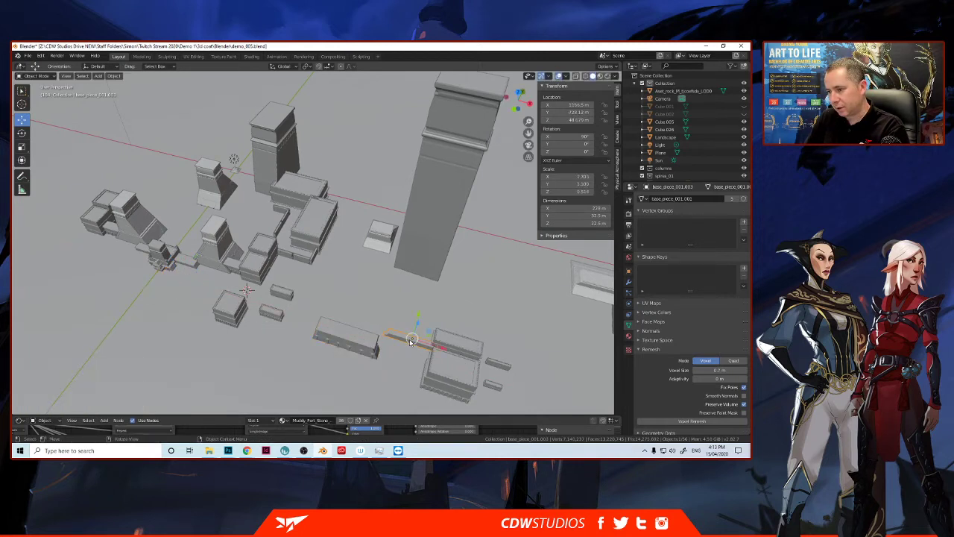
{"action": "key", "text": "g"}
{"action": "key", "text": "x"}
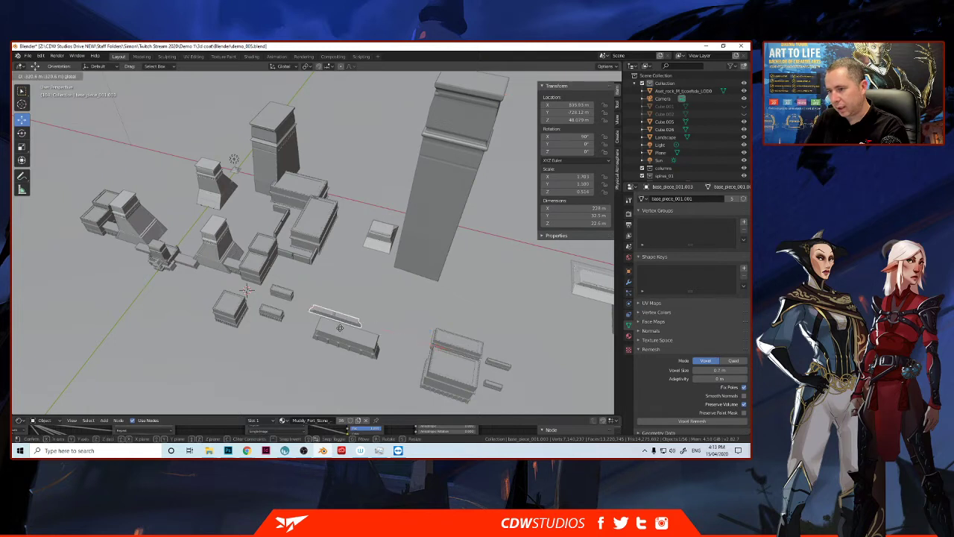
{"action": "left_click", "coordinate": [211, 304]}
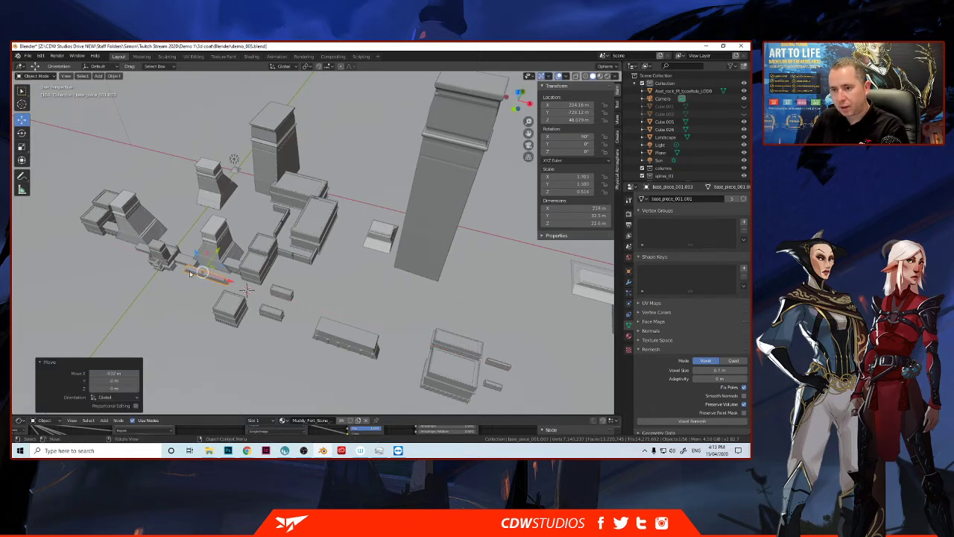
{"action": "left_click", "coordinate": [22, 147]}
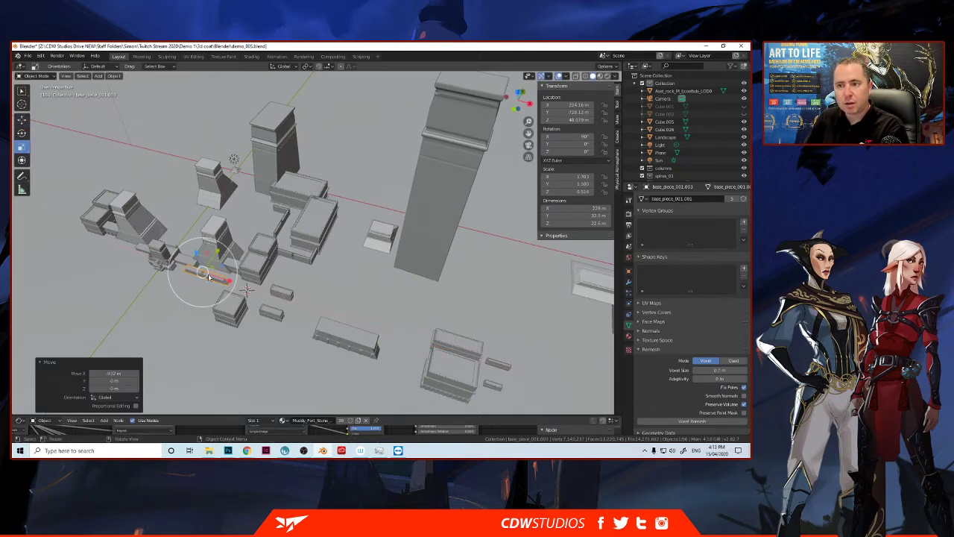
{"action": "left_click_drag", "start_coordinate": [216, 261], "coordinate": [368, 96]}
{"action": "left_click_drag", "start_coordinate": [219, 254], "coordinate": [243, 222]}
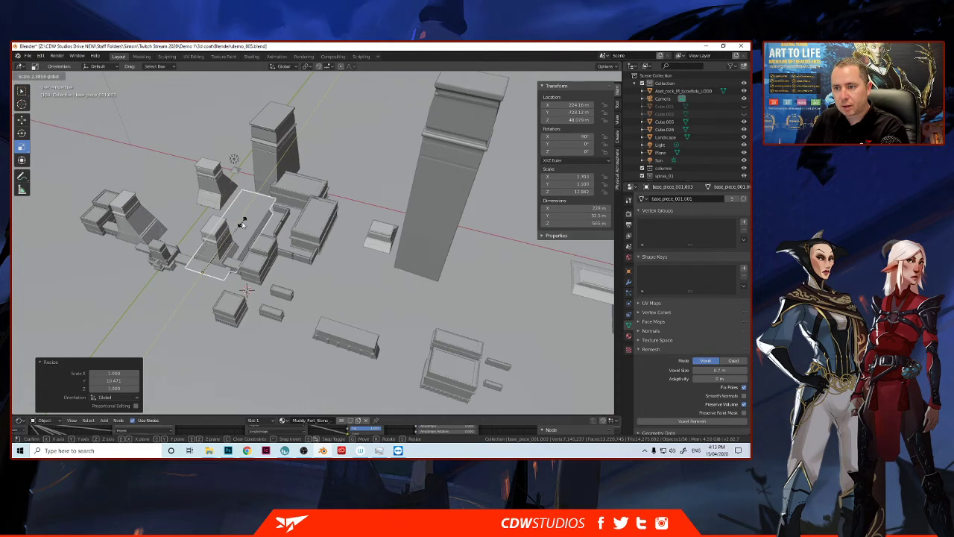
{"action": "left_click", "coordinate": [242, 222]}
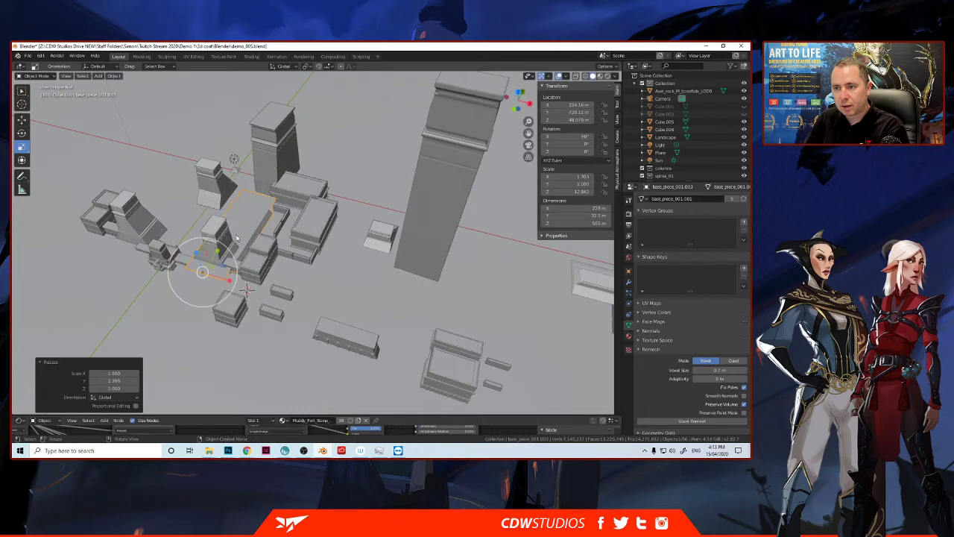
{"action": "left_click", "coordinate": [22, 119]}
{"action": "left_click_drag", "start_coordinate": [220, 278], "coordinate": [202, 234]}
{"action": "left_click", "coordinate": [145, 301]}
Step: Select the tall building and view the whole layout straight down from Top view
{"action": "middle_click_drag", "start_coordinate": [144, 300], "coordinate": [191, 278]}
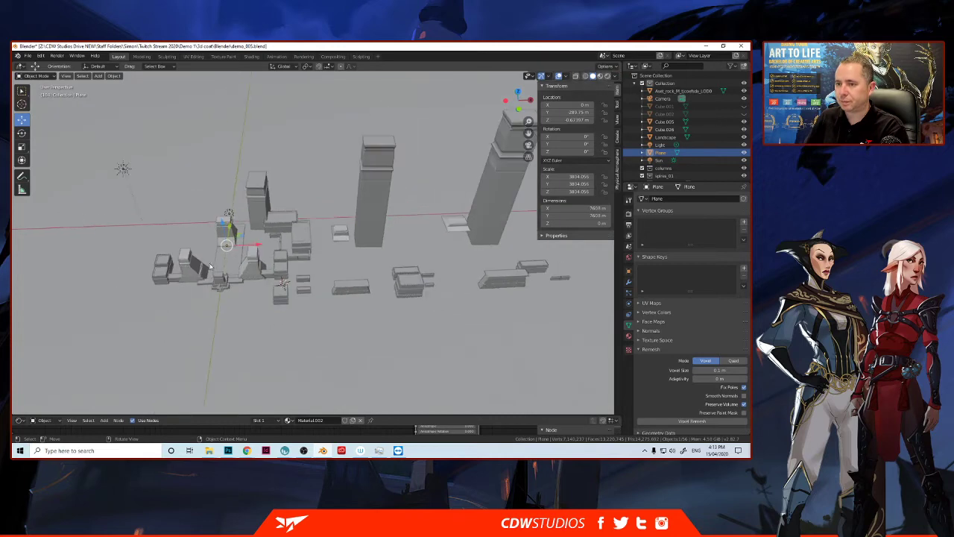
{"action": "left_click", "coordinate": [367, 233]}
{"action": "middle_click_drag", "start_coordinate": [336, 239], "coordinate": [336, 274]}
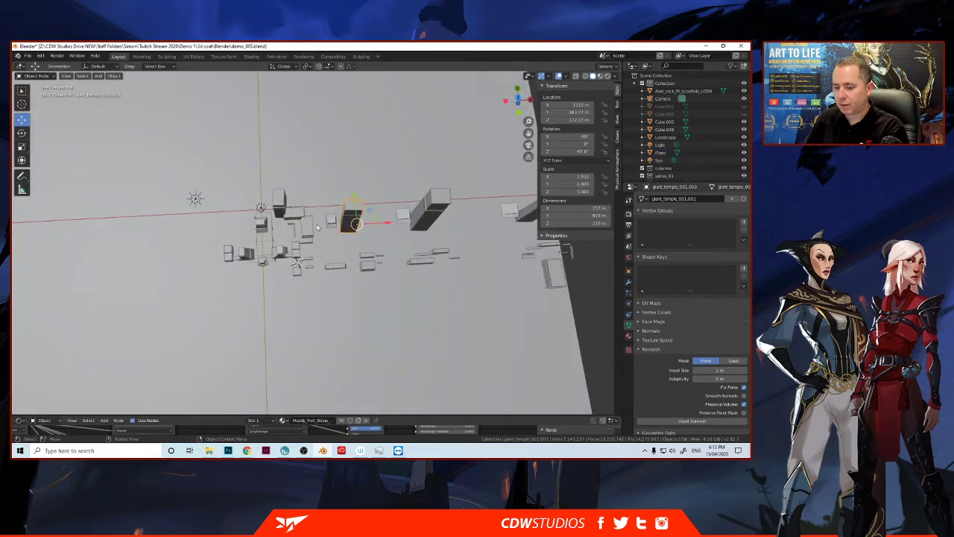
{"action": "middle_click_drag", "start_coordinate": [296, 239], "coordinate": [297, 256]}
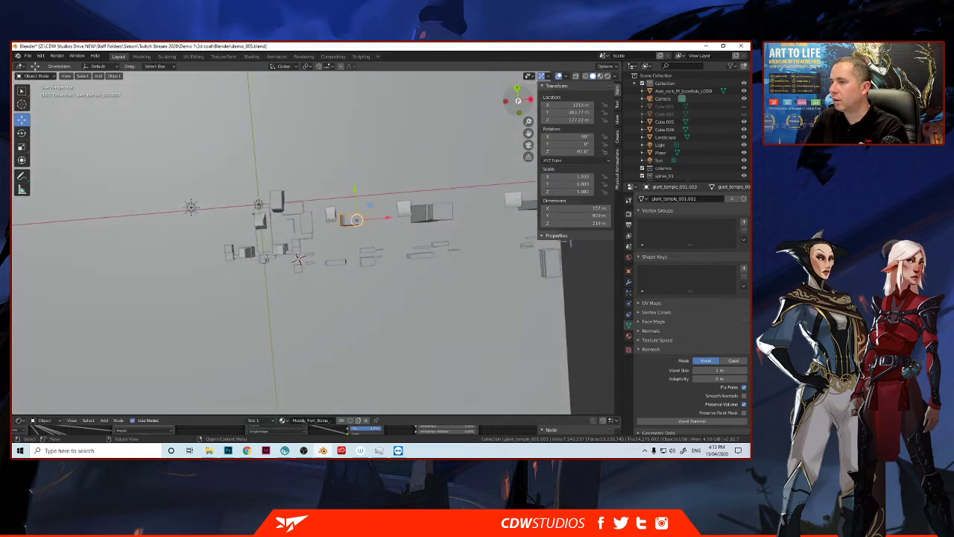
{"action": "left_click", "coordinate": [518, 100]}
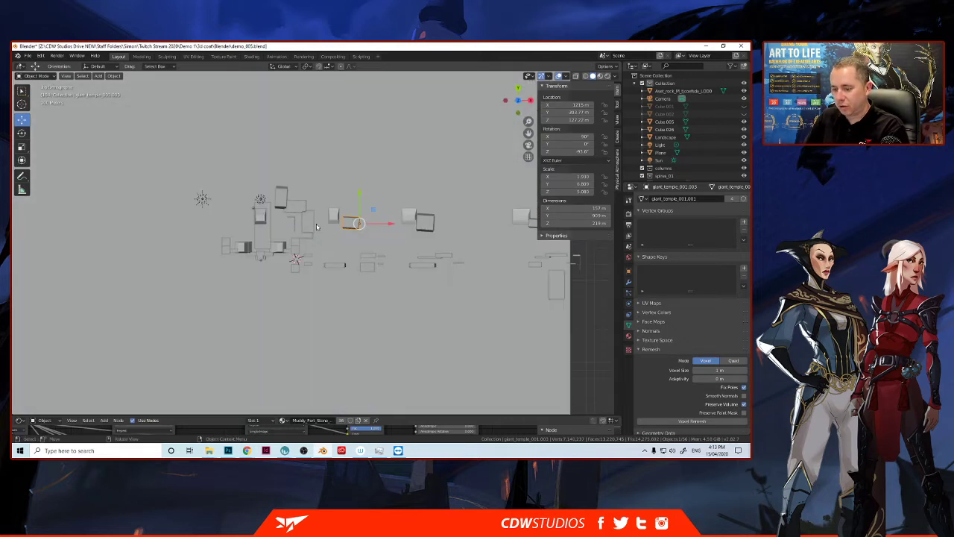
Step: Move the tall building, the small building and the right-hand building into the cluster
{"action": "left_click_drag", "start_coordinate": [356, 222], "coordinate": [265, 172]}
{"action": "left_click", "coordinate": [332, 215]}
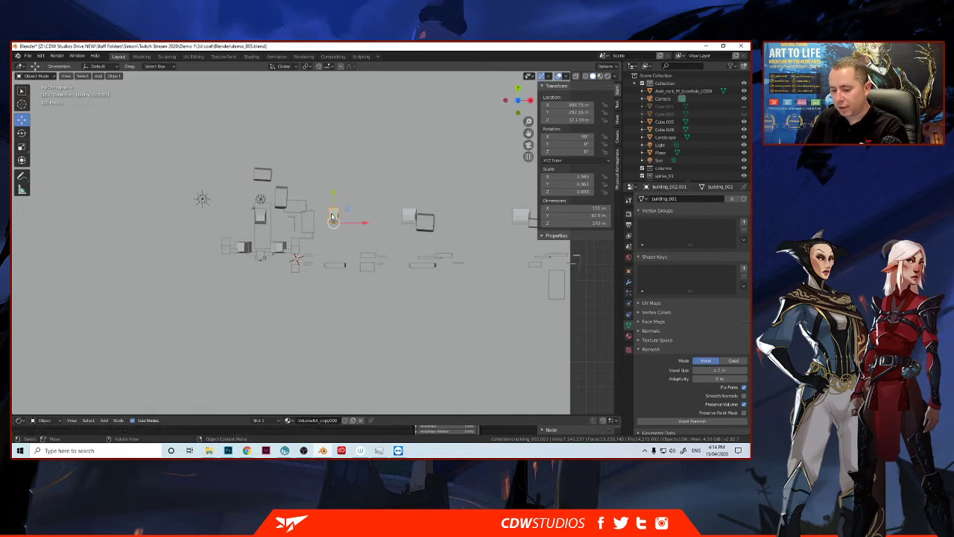
{"action": "key", "text": "g"}
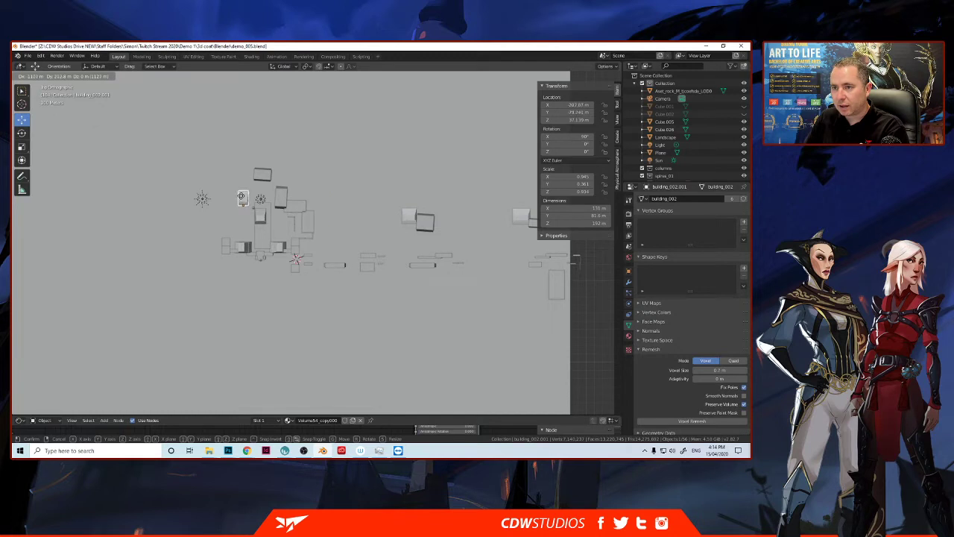
{"action": "left_click", "coordinate": [235, 205]}
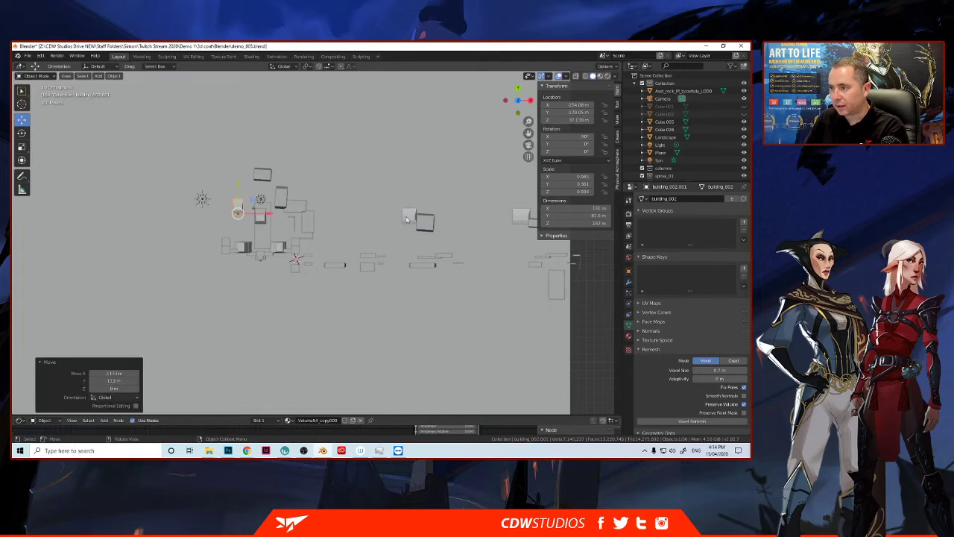
{"action": "left_click", "coordinate": [409, 221]}
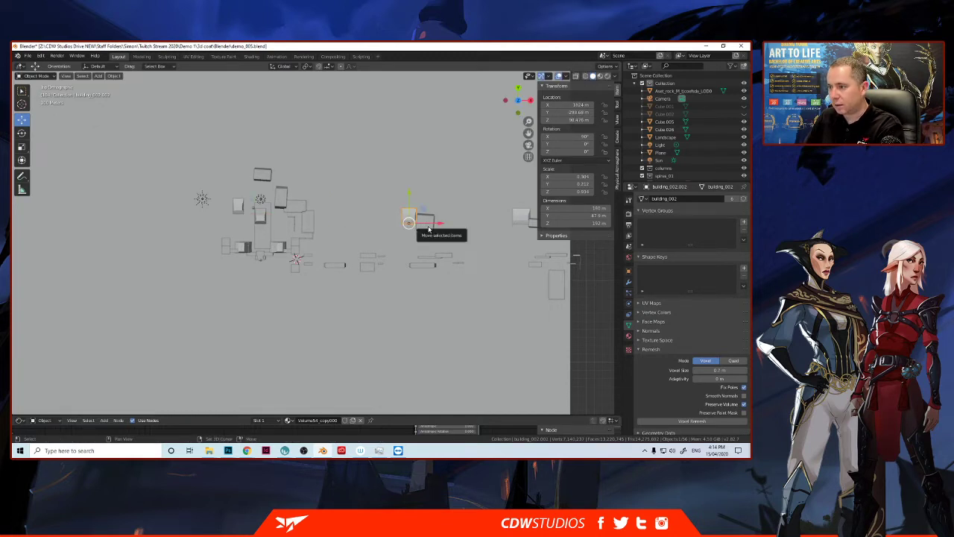
{"action": "key", "text": "g"}
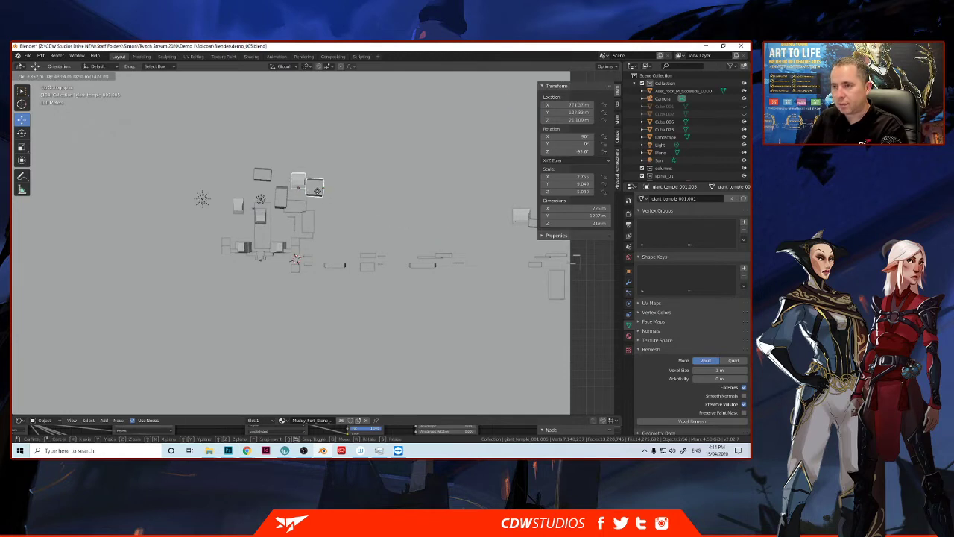
{"action": "left_click", "coordinate": [317, 193]}
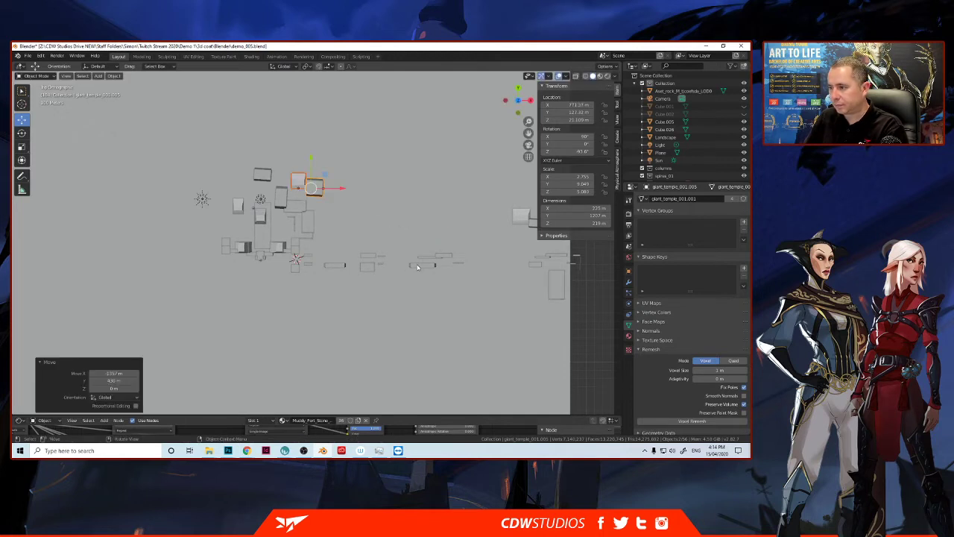
Step: Bring a small block and Cube.023 into the main cluster, then orbit back to perspective
{"action": "left_click", "coordinate": [419, 267]}
{"action": "left_click_drag", "start_coordinate": [421, 266], "coordinate": [221, 231]}
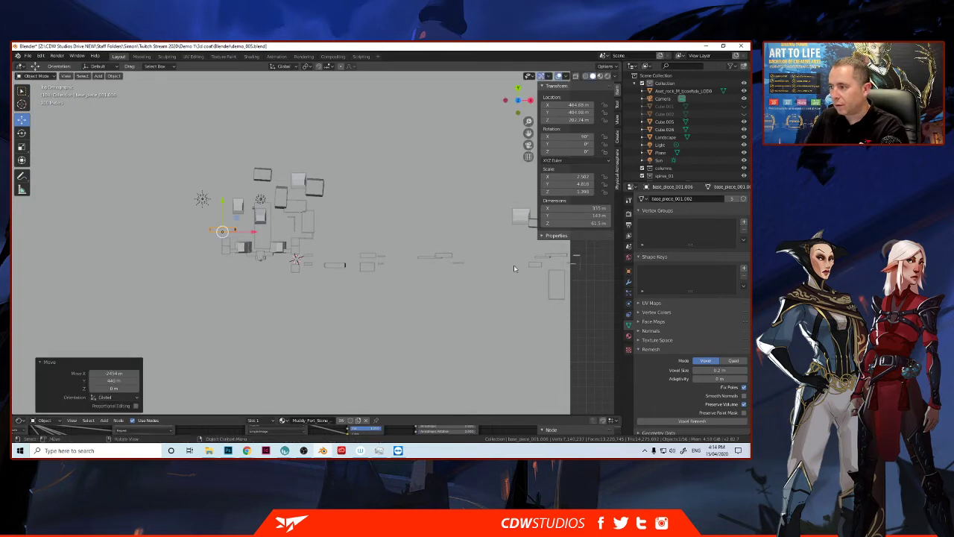
{"action": "left_click", "coordinate": [555, 282]}
{"action": "left_click_drag", "start_coordinate": [554, 278], "coordinate": [221, 200]}
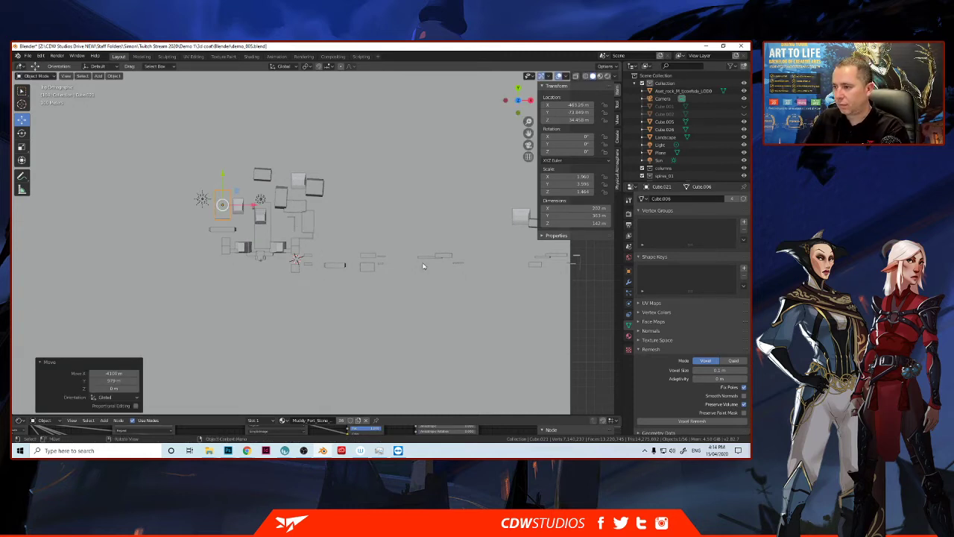
{"action": "middle_click_drag", "start_coordinate": [397, 281], "coordinate": [179, 263]}
{"action": "middle_click_drag", "start_coordinate": [190, 273], "coordinate": [342, 299]}
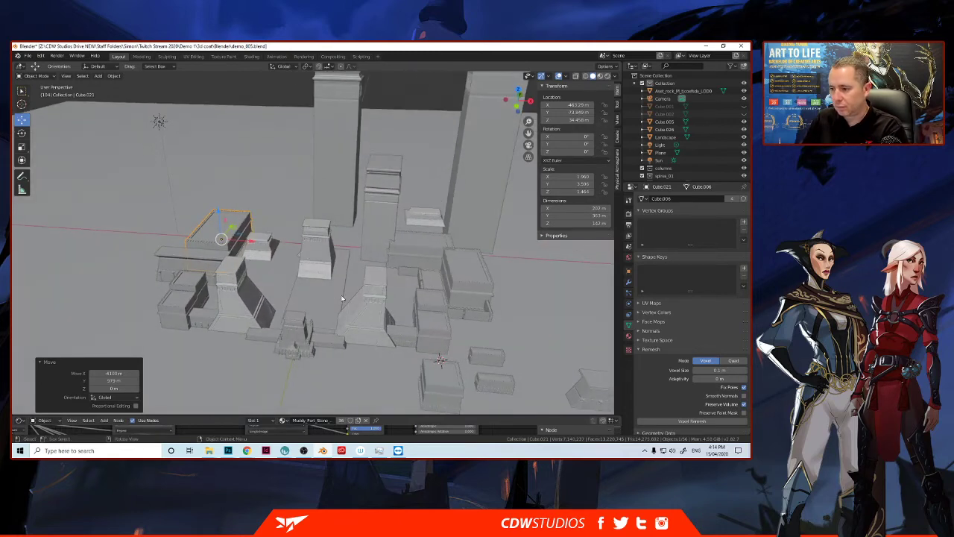
Step: Make a linked copy of Cube.014, reset and turn its rotation around Z, and slide it left along X
{"action": "left_click", "coordinate": [470, 293]}
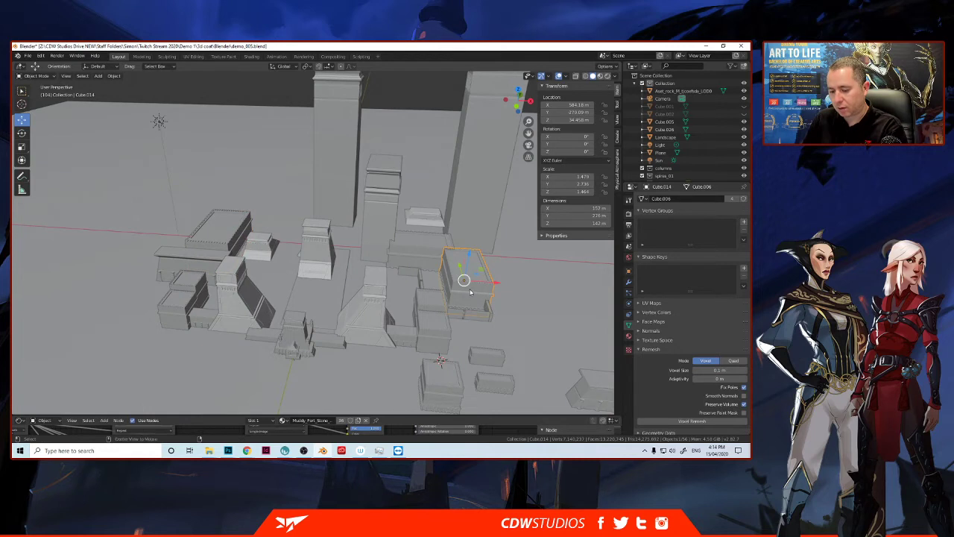
{"action": "key", "text": "shift+d"}
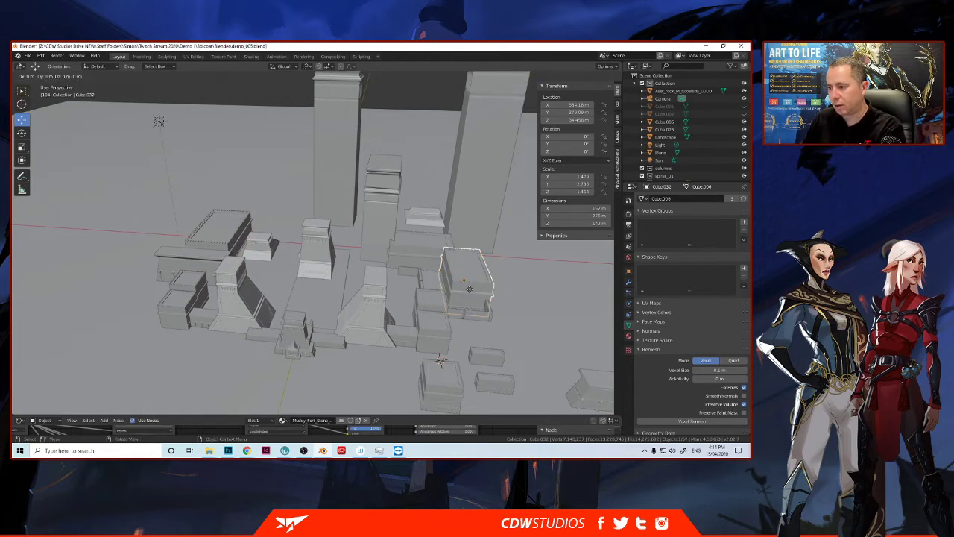
{"action": "left_click", "coordinate": [471, 293]}
{"action": "left_click_drag", "start_coordinate": [483, 282], "coordinate": [277, 289]}
{"action": "left_click", "coordinate": [22, 132]}
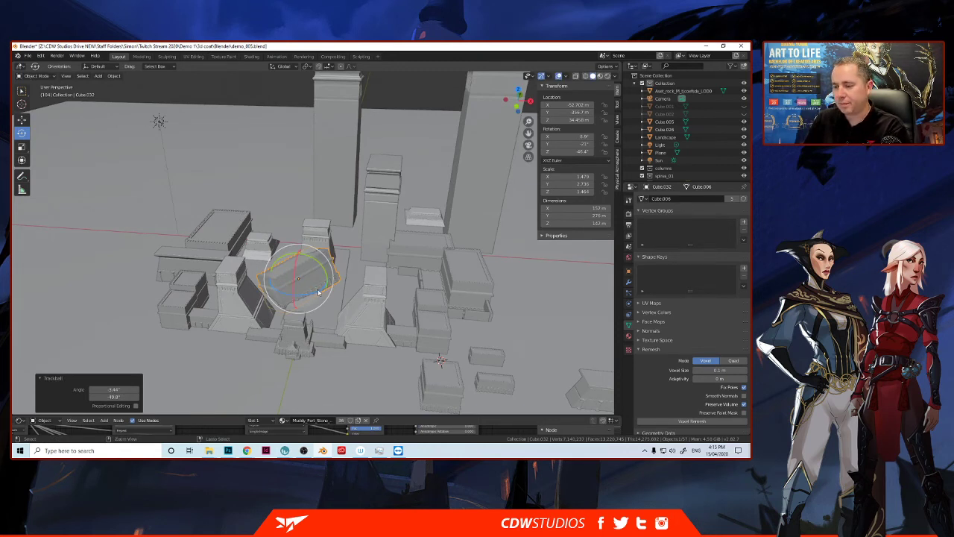
{"action": "key", "text": "alt+r"}
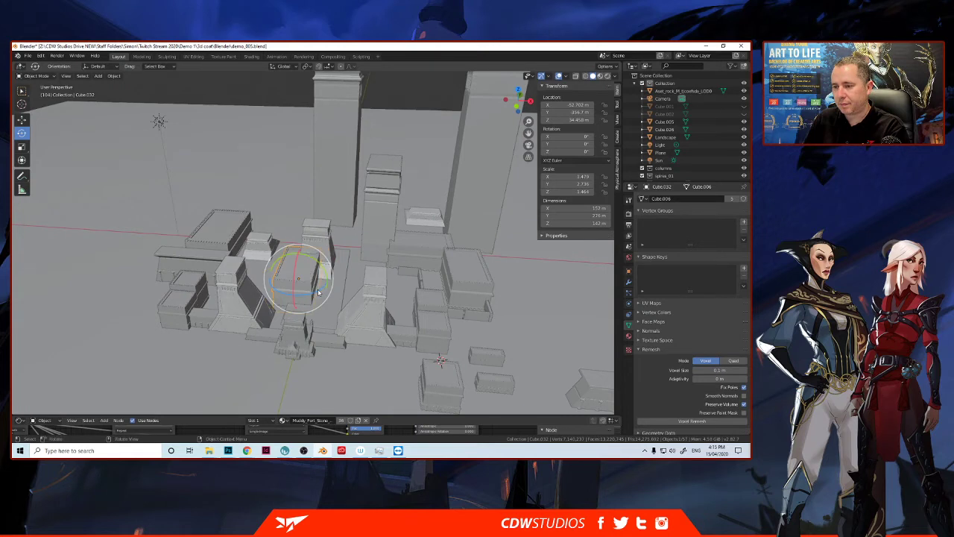
{"action": "left_click_drag", "start_coordinate": [316, 293], "coordinate": [292, 294]}
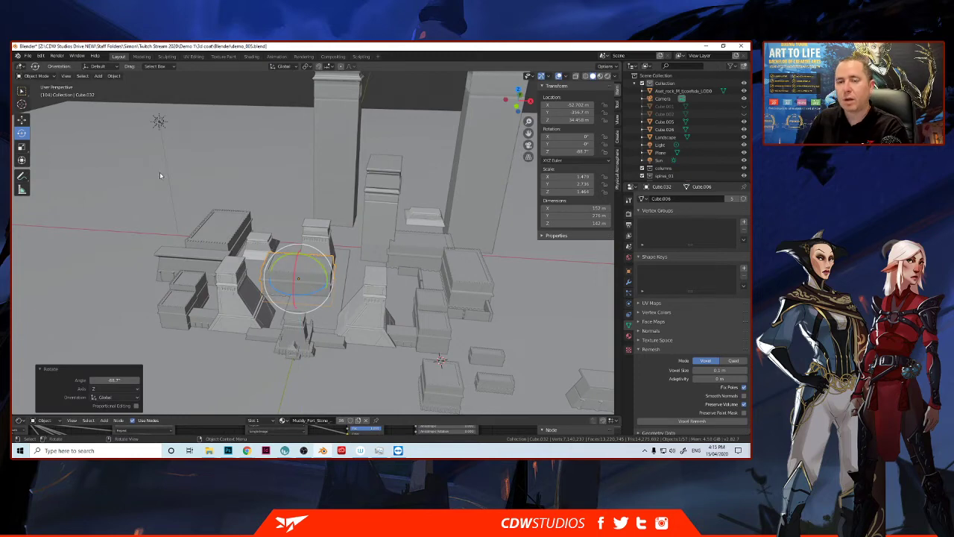
{"action": "left_click", "coordinate": [22, 120]}
{"action": "left_click_drag", "start_coordinate": [314, 281], "coordinate": [304, 283]}
Step: Undo a Z raise of the copy, move it 30.7 m along Y, and select building_002.001
{"action": "mouse_move", "coordinate": [304, 282]}
{"action": "middle_mouse_down"}
{"action": "mouse_move", "coordinate": [250, 291]}
{"action": "mouse_move", "coordinate": [304, 285]}
{"action": "middle_mouse_up"}
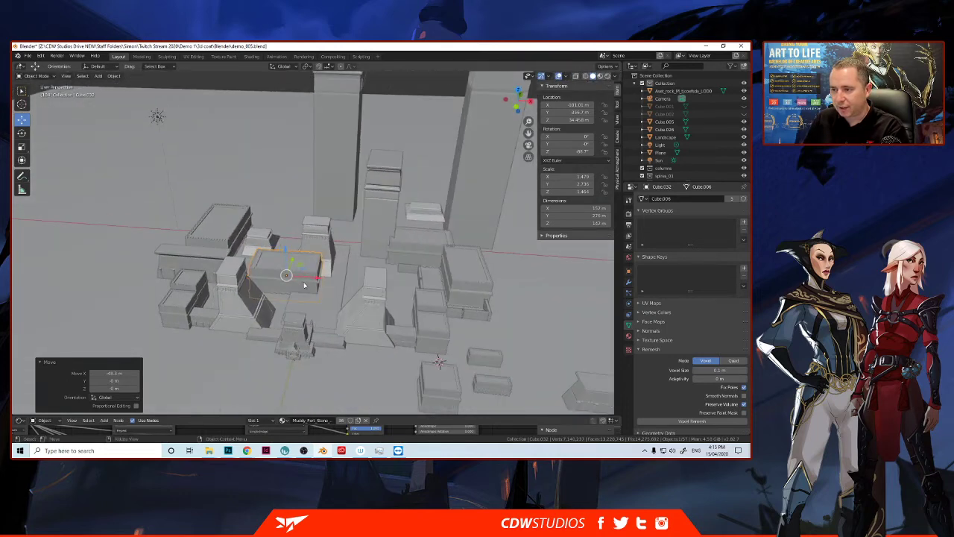
{"action": "left_click_drag", "start_coordinate": [291, 264], "coordinate": [295, 263]}
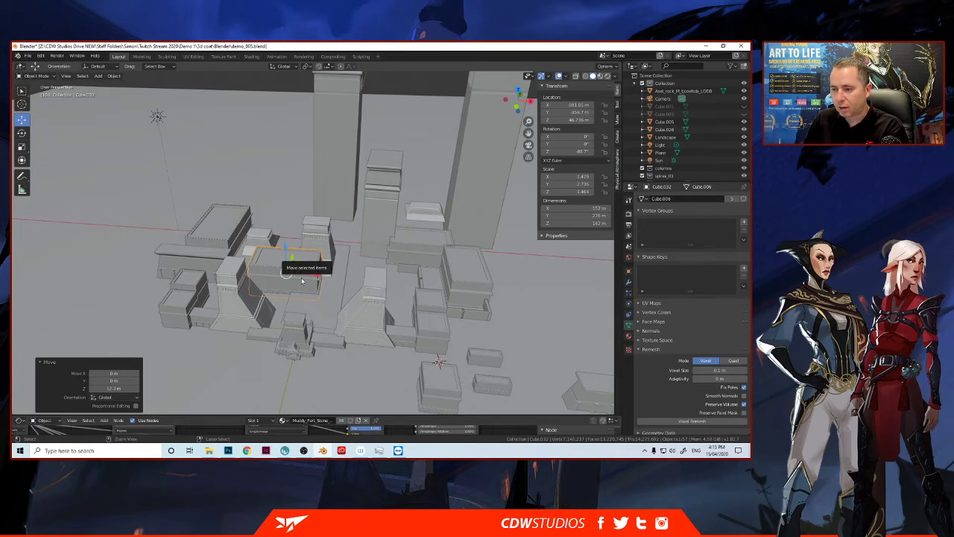
{"action": "key", "text": "ctrl+z"}
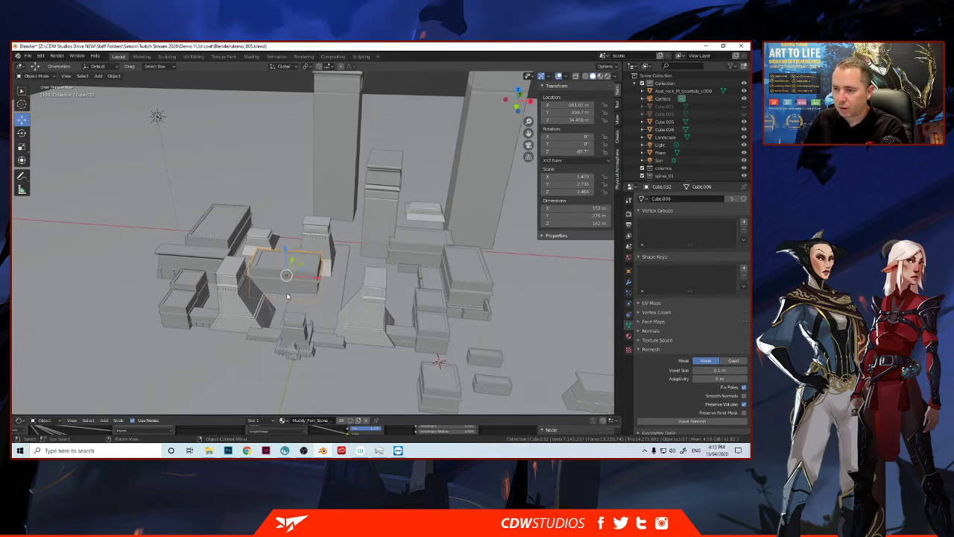
{"action": "middle_click_drag", "start_coordinate": [291, 295], "coordinate": [329, 262]}
{"action": "left_click_drag", "start_coordinate": [344, 259], "coordinate": [351, 258]}
{"action": "mouse_move", "coordinate": [334, 266]}
{"action": "middle_mouse_down"}
{"action": "mouse_move", "coordinate": [362, 274]}
{"action": "mouse_move", "coordinate": [317, 262]}
{"action": "middle_mouse_up"}
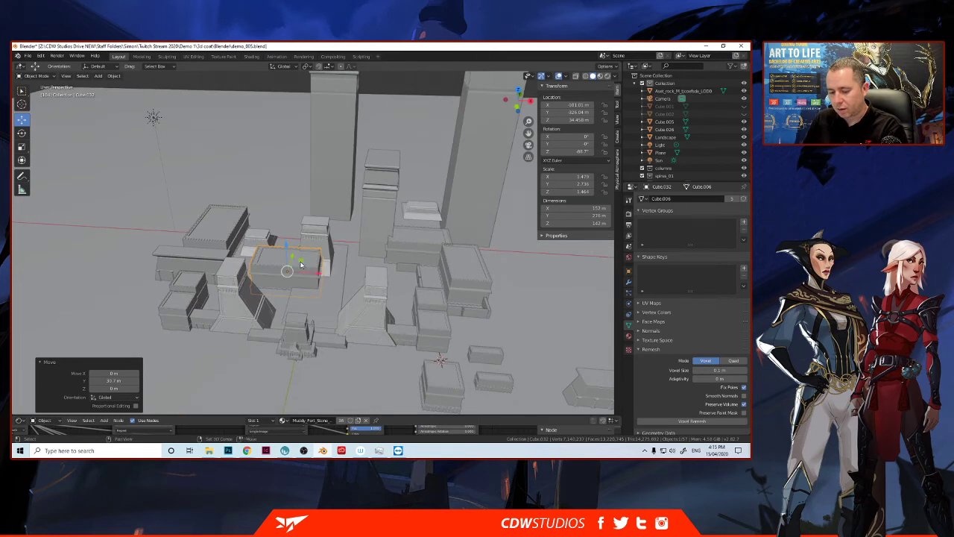
{"action": "left_click_drag", "start_coordinate": [300, 261], "coordinate": [381, 282]}
{"action": "right_click", "coordinate": [300, 261]}
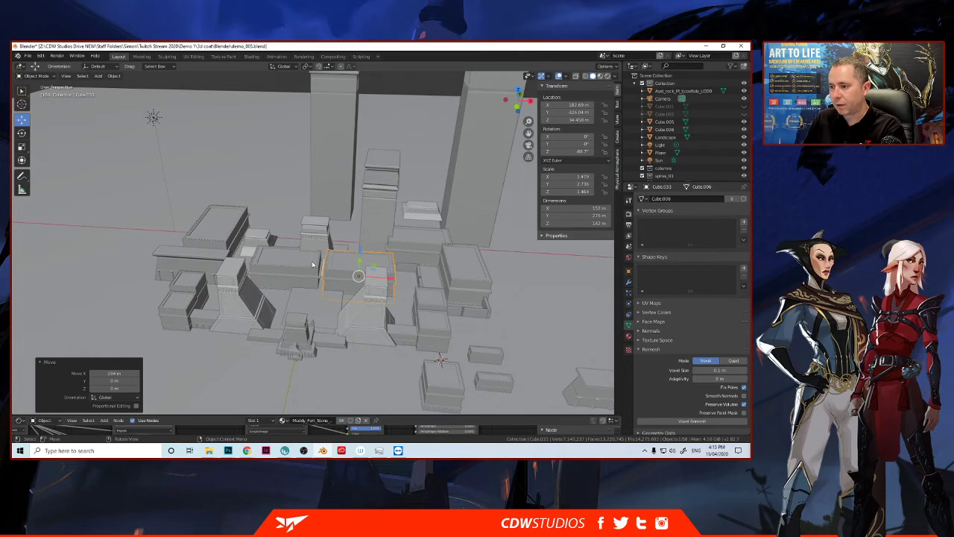
{"action": "middle_click_drag", "start_coordinate": [314, 264], "coordinate": [286, 252]}
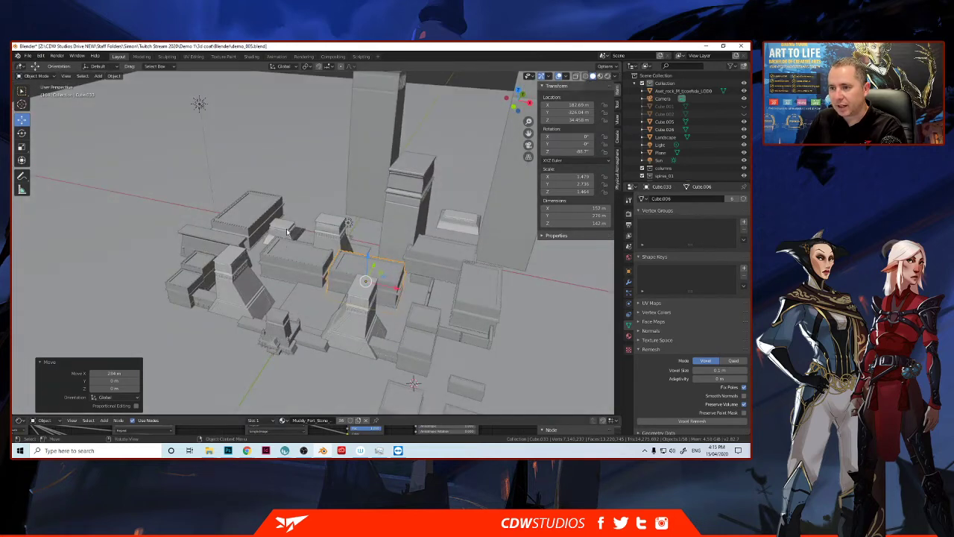
{"action": "left_click", "coordinate": [287, 232]}
Step: Raise building_002.001 higher along Z
{"action": "left_click_drag", "start_coordinate": [276, 215], "coordinate": [210, 199]}
{"action": "scroll", "coordinate": [243, 206], "scroll_direction": "up", "scroll_amount": 2}
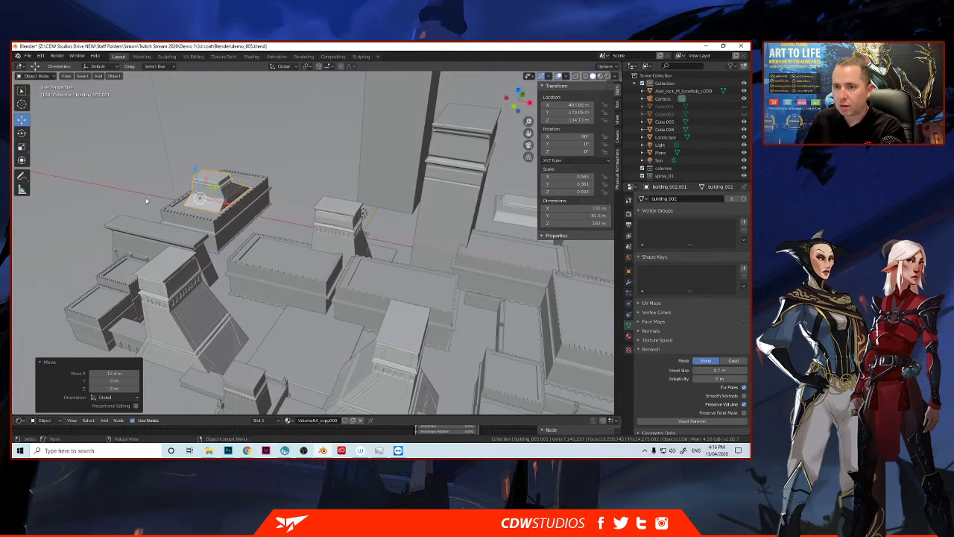
{"action": "scroll", "coordinate": [126, 192], "scroll_direction": "down", "scroll_amount": 4}
{"action": "middle_click_drag", "start_coordinate": [126, 193], "coordinate": [173, 207]}
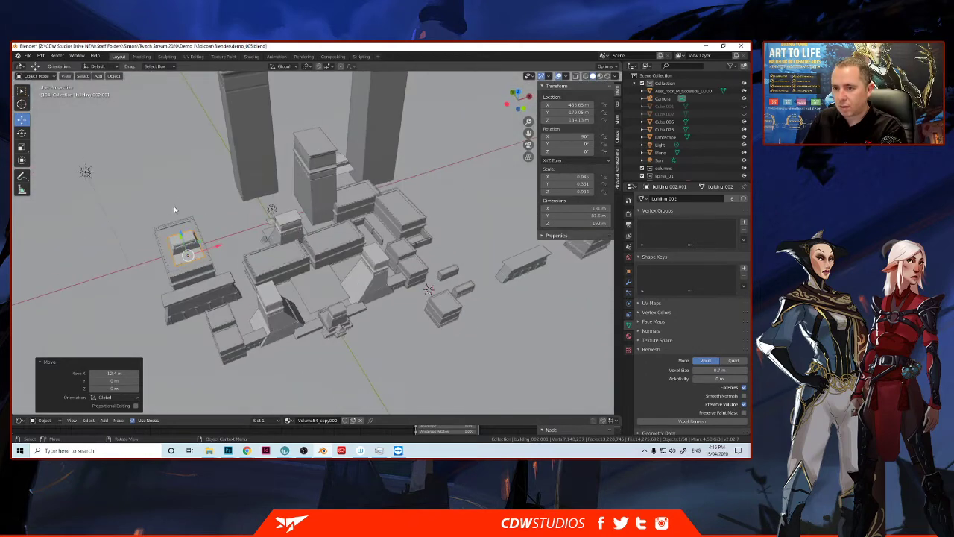
Step: Slide the long wall piece left along X and reposition it freely
{"action": "left_click", "coordinate": [225, 294]}
{"action": "left_click_drag", "start_coordinate": [222, 277], "coordinate": [171, 277]}
{"action": "middle_click_drag", "start_coordinate": [168, 274], "coordinate": [199, 318]}
{"action": "key", "text": "g"}
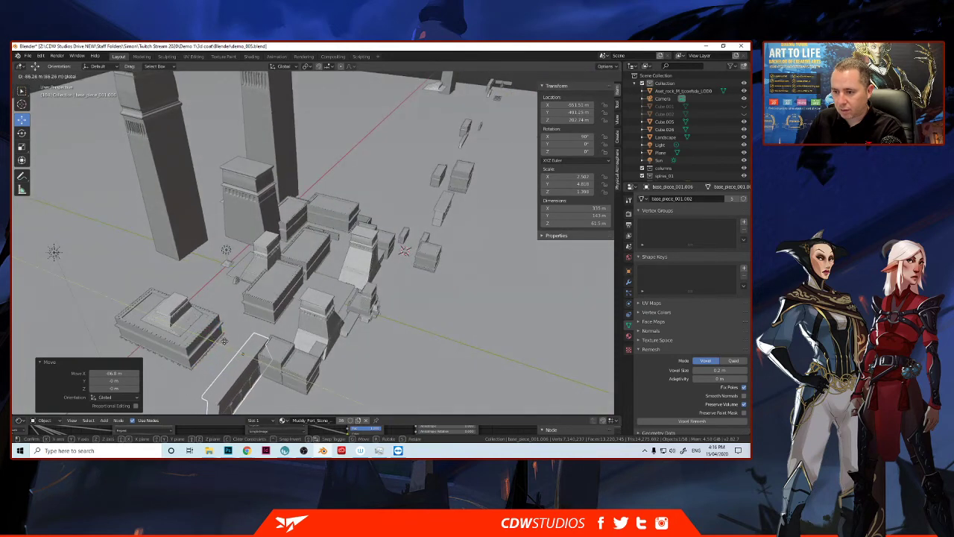
{"action": "left_click", "coordinate": [223, 341]}
{"action": "middle_click_drag", "start_coordinate": [222, 341], "coordinate": [273, 322]}
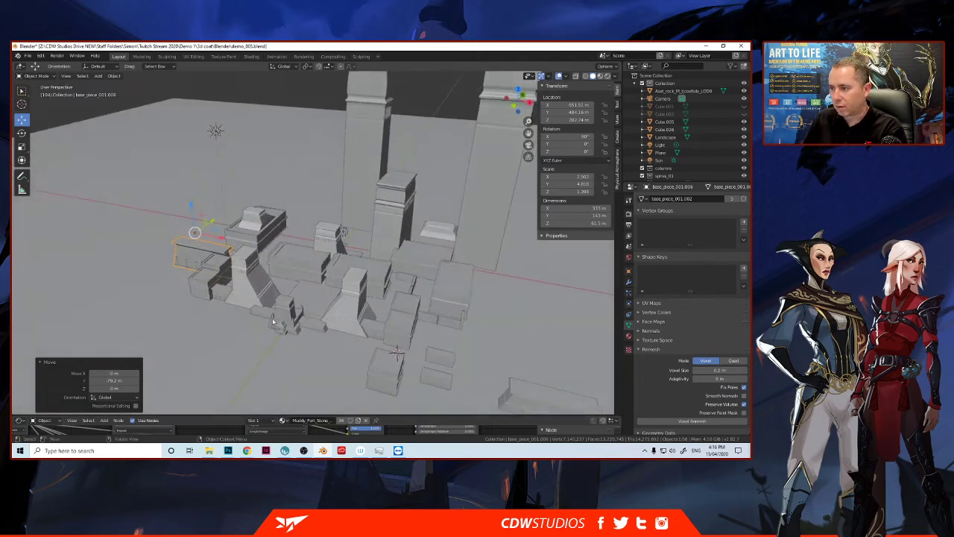
Step: Delete building_002.002 and select the small Cube.004 block
{"action": "left_click", "coordinate": [436, 232]}
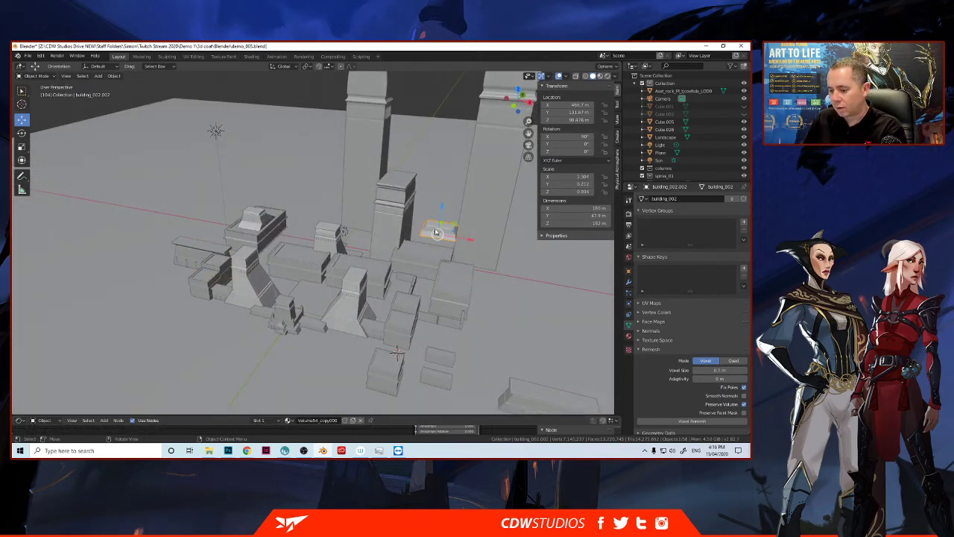
{"action": "key", "text": "Delete"}
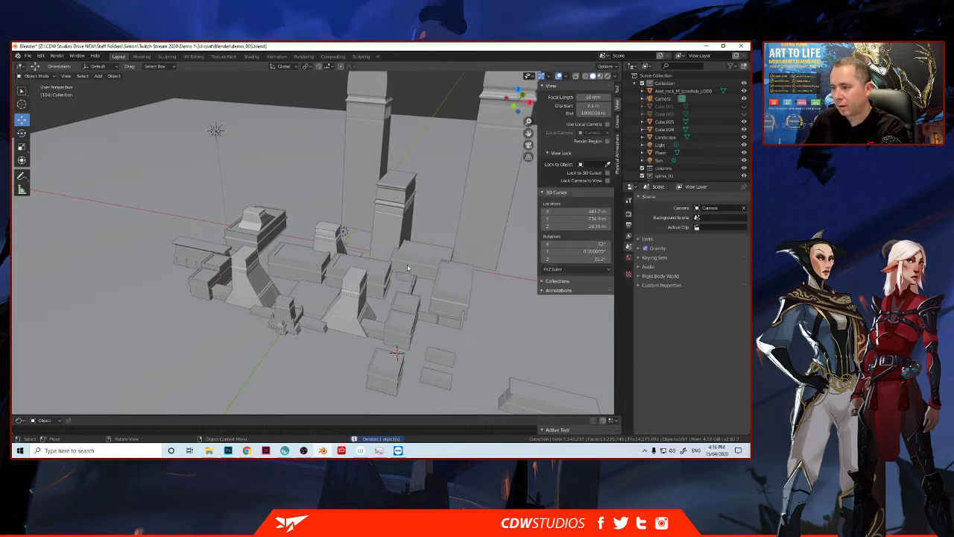
{"action": "middle_click_drag", "start_coordinate": [407, 264], "coordinate": [422, 359]}
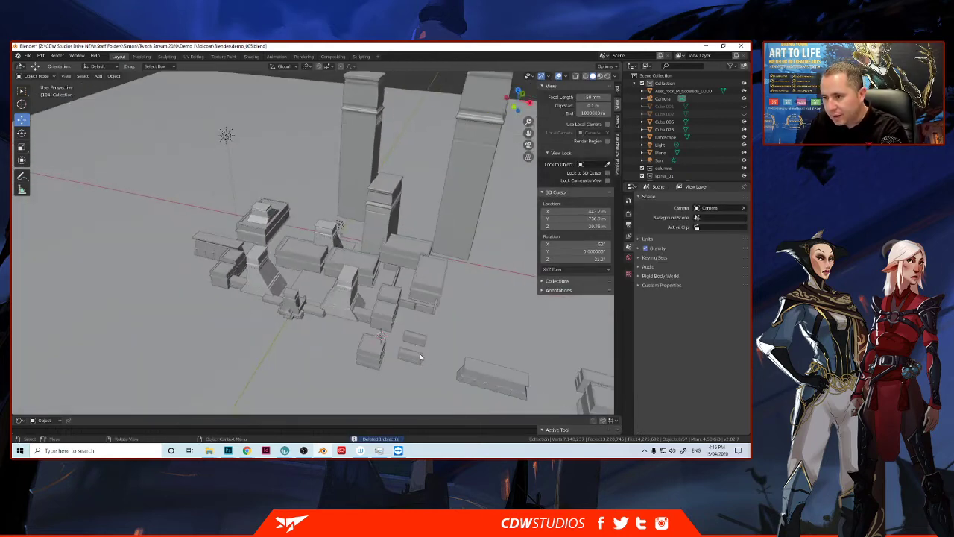
{"action": "left_click", "coordinate": [425, 344]}
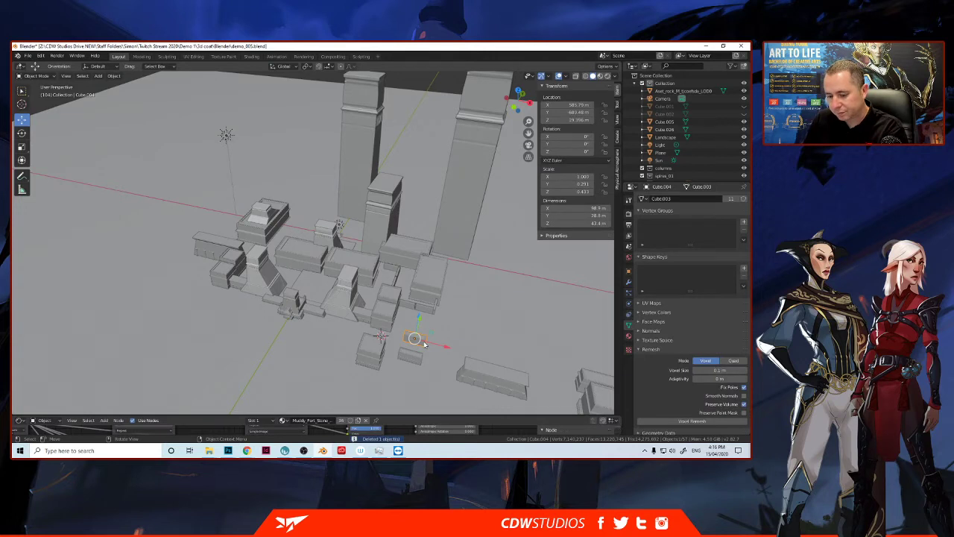
Step: Make a linked copy of the small block and slide it far along X
{"action": "key", "text": "g"}
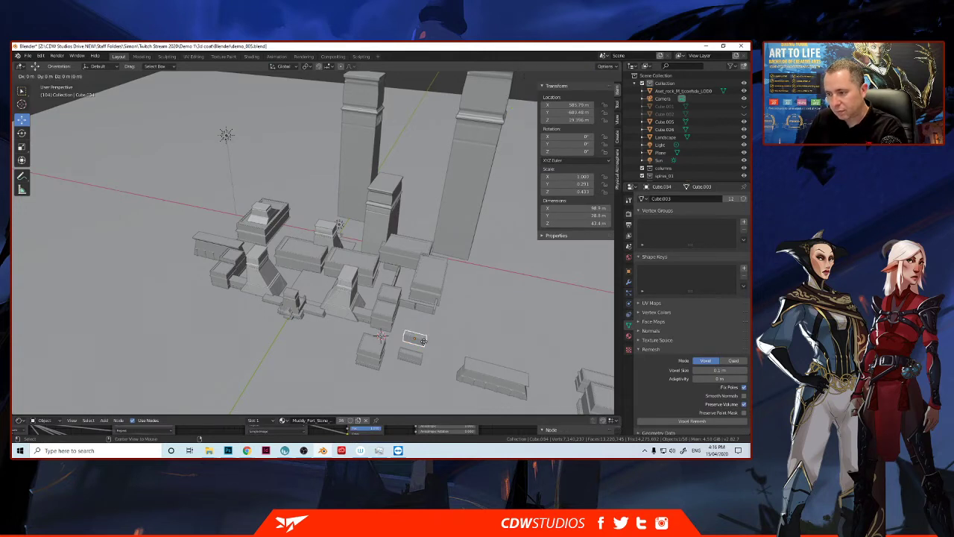
{"action": "right_click", "coordinate": [424, 342]}
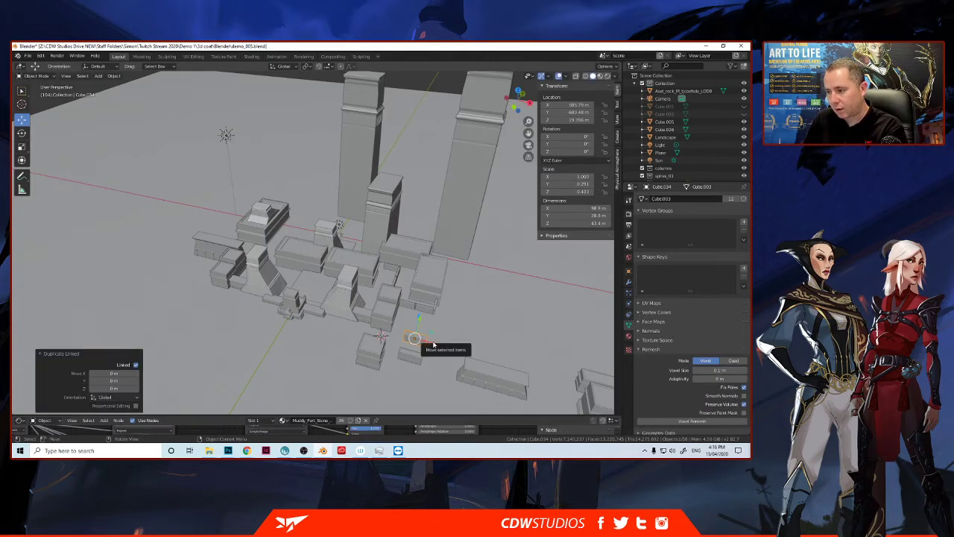
{"action": "left_click_drag", "start_coordinate": [436, 344], "coordinate": [327, 266]}
{"action": "left_click", "coordinate": [288, 305]}
{"action": "scroll", "coordinate": [327, 267], "scroll_direction": "up", "scroll_amount": 3}
{"action": "scroll", "coordinate": [327, 269], "scroll_direction": "up", "scroll_amount": 2}
Step: Fine-tune the copy with Y- and X-constrained moves between the central walls
{"action": "key", "text": "g"}
{"action": "key", "text": "y"}
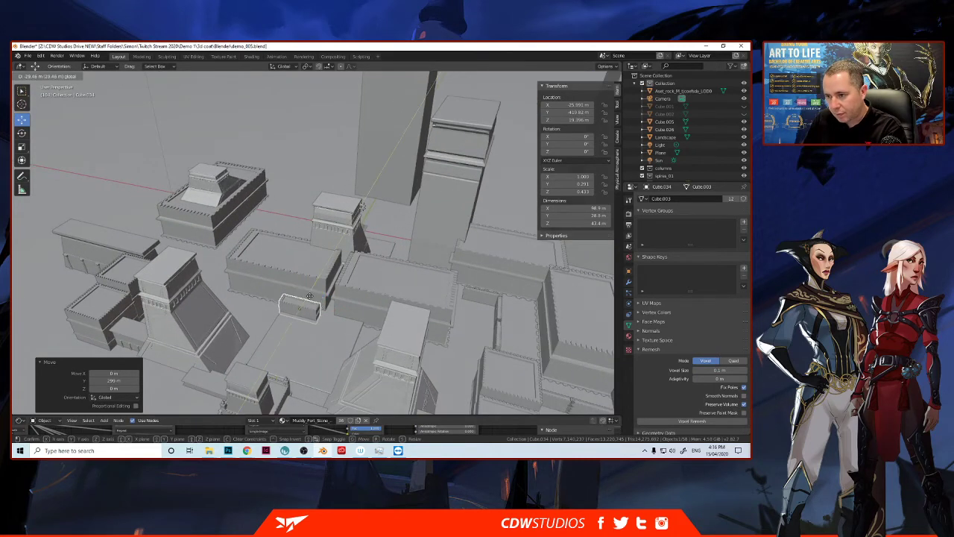
{"action": "left_click", "coordinate": [314, 294]}
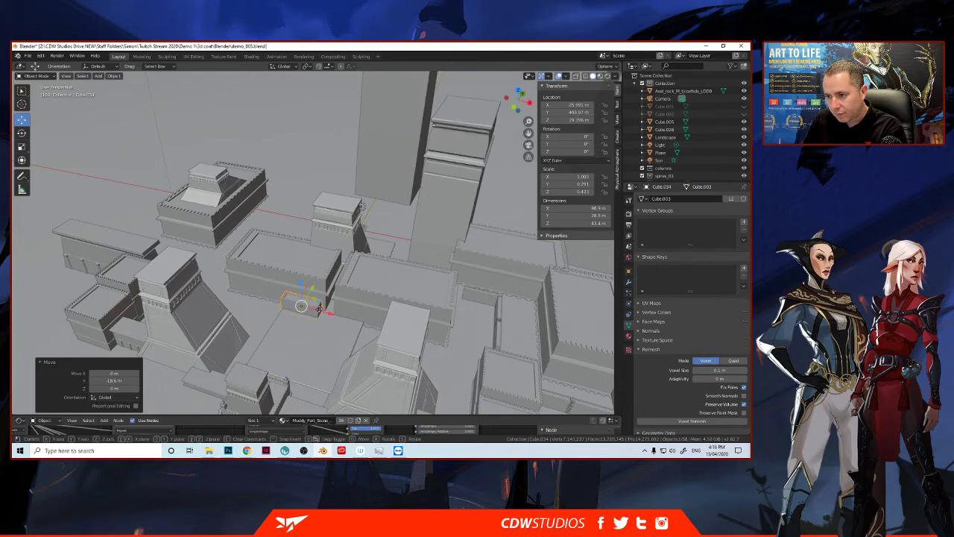
{"action": "key", "text": "g"}
{"action": "key", "text": "x"}
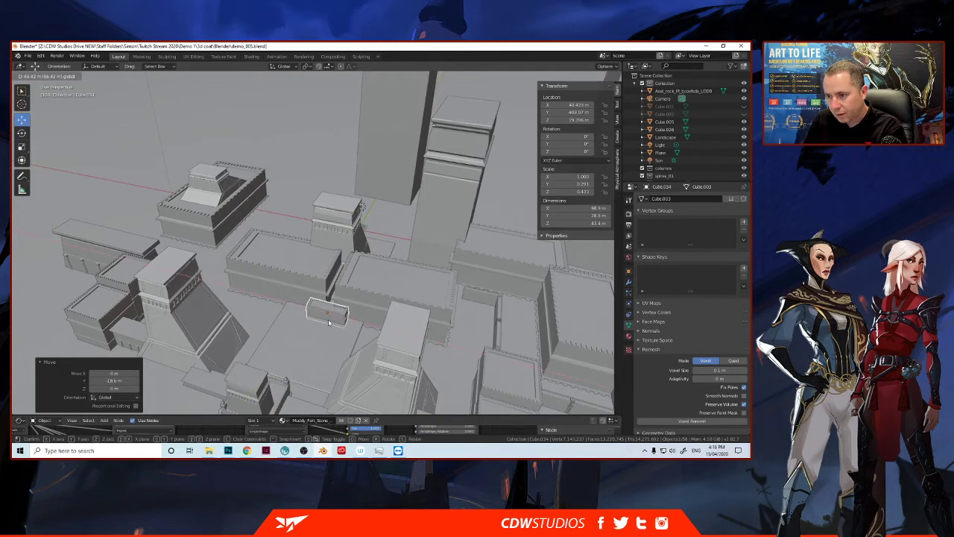
{"action": "left_click", "coordinate": [341, 320]}
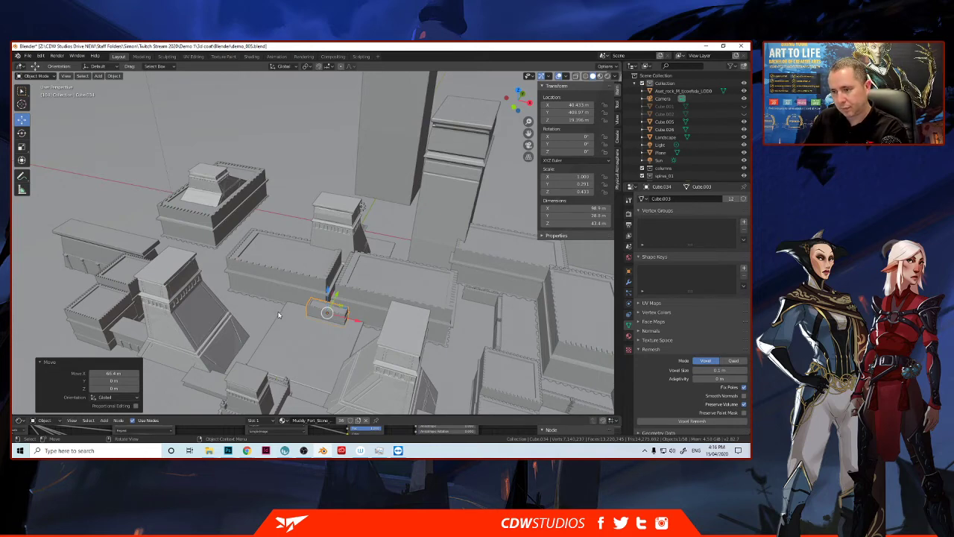
{"action": "middle_click_drag", "start_coordinate": [287, 310], "coordinate": [311, 302]}
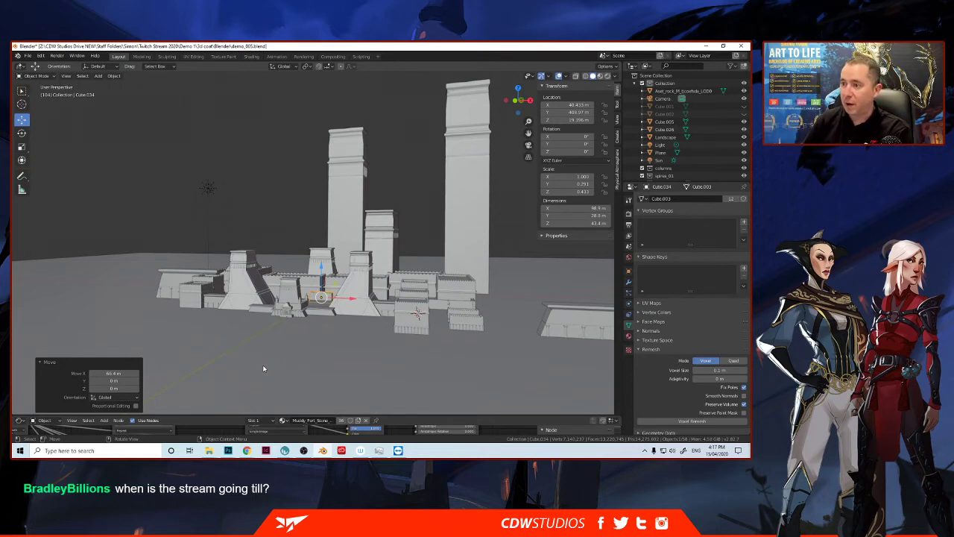
Step: Turn the first tall temple column about Z, then slide it along X and Y toward the cluster
{"action": "middle_click_drag", "start_coordinate": [336, 259], "coordinate": [356, 270]}
{"action": "left_click", "coordinate": [381, 203]}
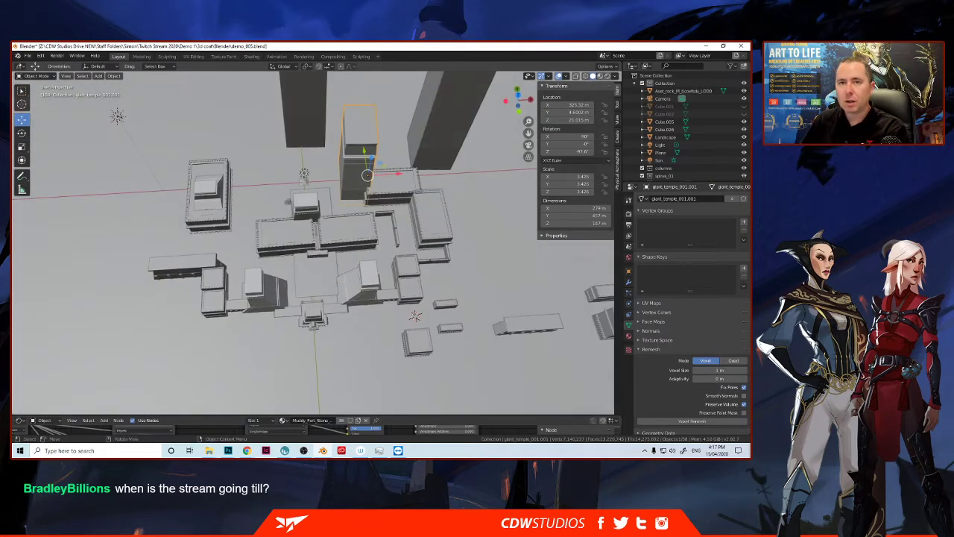
{"action": "left_click", "coordinate": [21, 132]}
{"action": "left_click_drag", "start_coordinate": [358, 201], "coordinate": [306, 141]}
{"action": "left_click", "coordinate": [22, 119]}
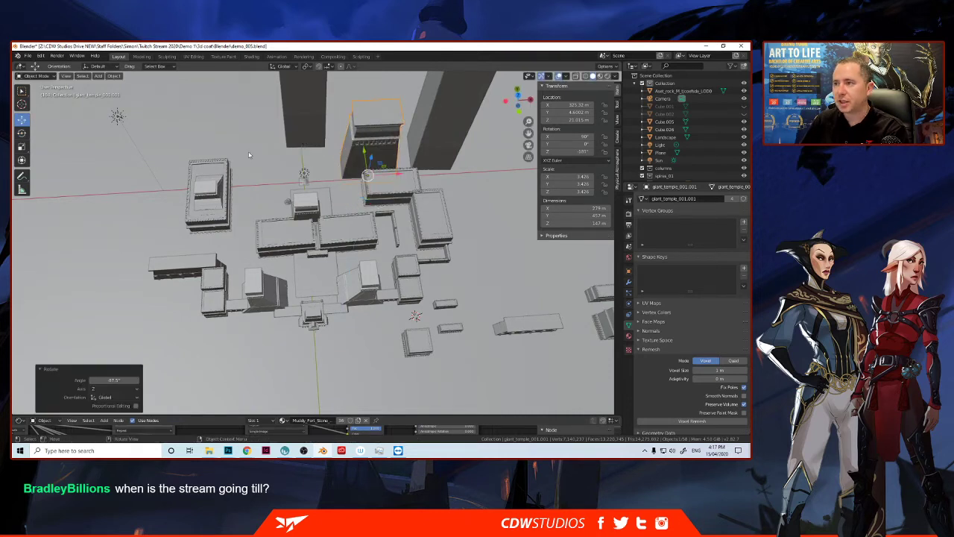
{"action": "left_click_drag", "start_coordinate": [387, 176], "coordinate": [350, 168]}
{"action": "middle_click_drag", "start_coordinate": [350, 168], "coordinate": [316, 259]}
Step: Select another tall temple column and push it along Y
{"action": "scroll", "coordinate": [260, 231], "scroll_direction": "down", "scroll_amount": 4}
{"action": "scroll", "coordinate": [259, 230], "scroll_direction": "down", "scroll_amount": 3}
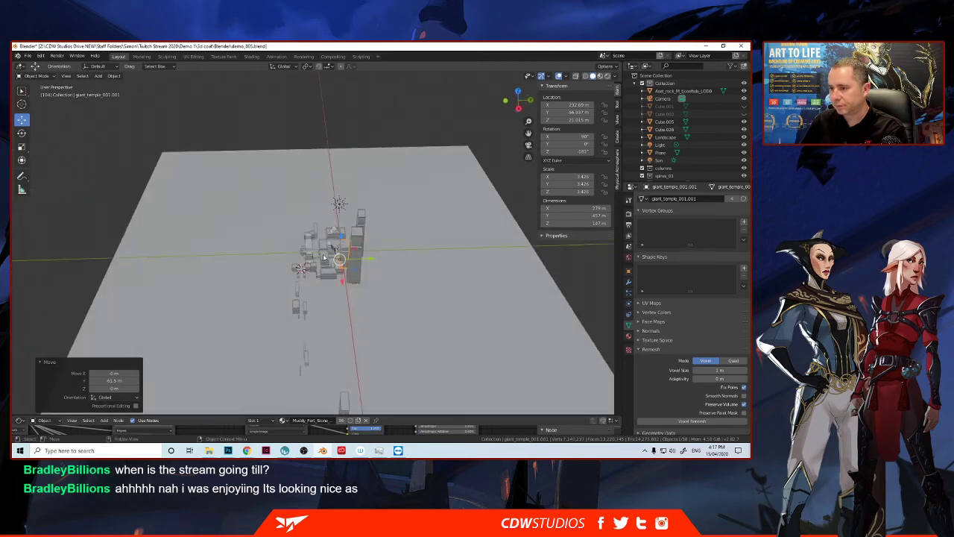
{"action": "left_click", "coordinate": [353, 274]}
{"action": "left_click_drag", "start_coordinate": [368, 282], "coordinate": [398, 282]}
Step: Bring the lower temple column toward the centre along X and beside the others along Y
{"action": "middle_click_drag", "start_coordinate": [255, 260], "coordinate": [270, 258]}
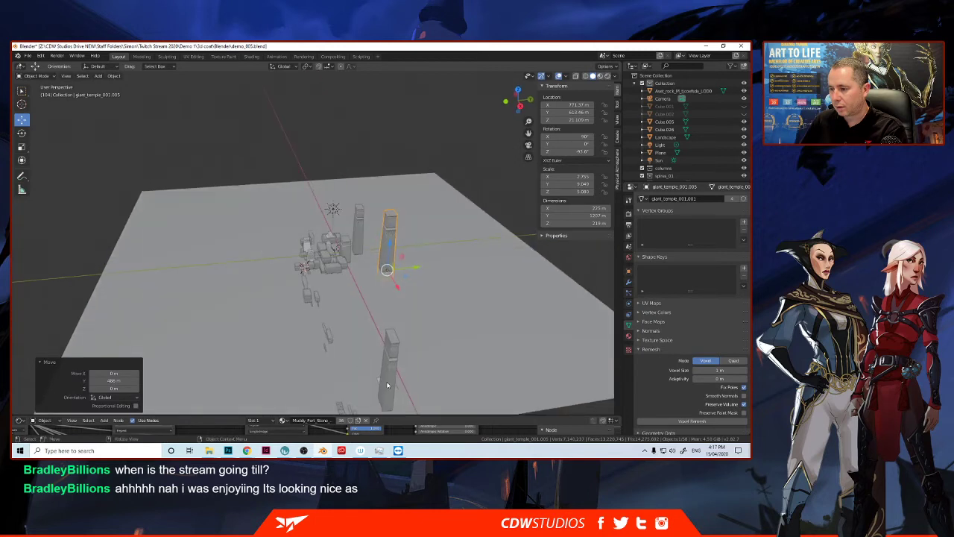
{"action": "left_click", "coordinate": [386, 383]}
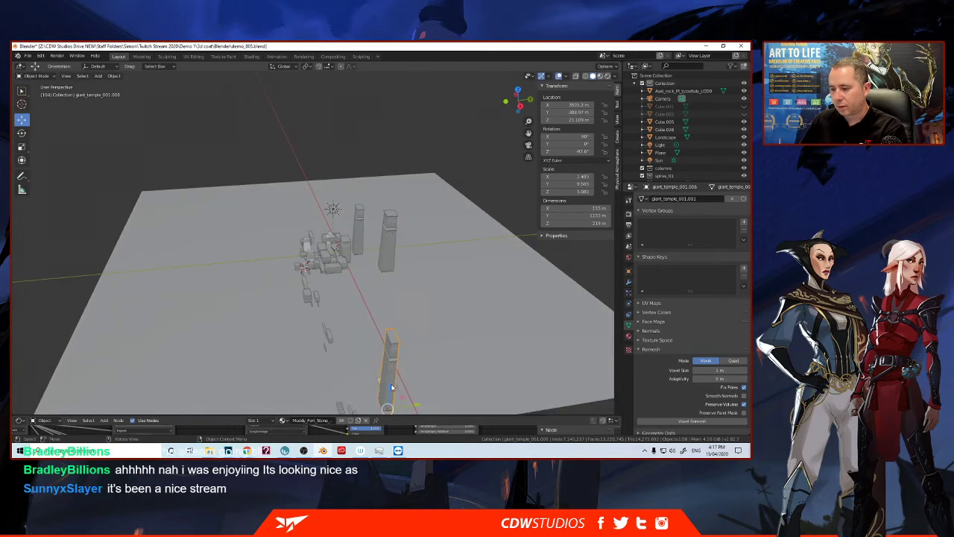
{"action": "scroll", "coordinate": [389, 385], "scroll_direction": "down", "scroll_amount": 3}
{"action": "left_click_drag", "start_coordinate": [368, 363], "coordinate": [374, 272]}
{"action": "middle_click_drag", "start_coordinate": [345, 273], "coordinate": [380, 291]}
{"action": "scroll", "coordinate": [380, 292], "scroll_direction": "up", "scroll_amount": 8}
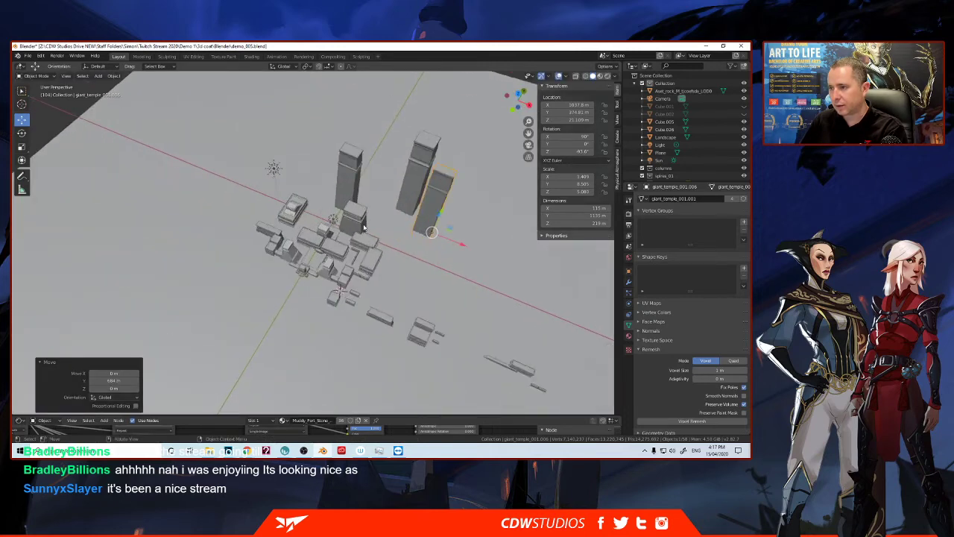
Step: Rotate that column about its vertical axis and slide it along X toward the towers
{"action": "left_click", "coordinate": [21, 133]}
{"action": "left_click_drag", "start_coordinate": [463, 286], "coordinate": [422, 264]}
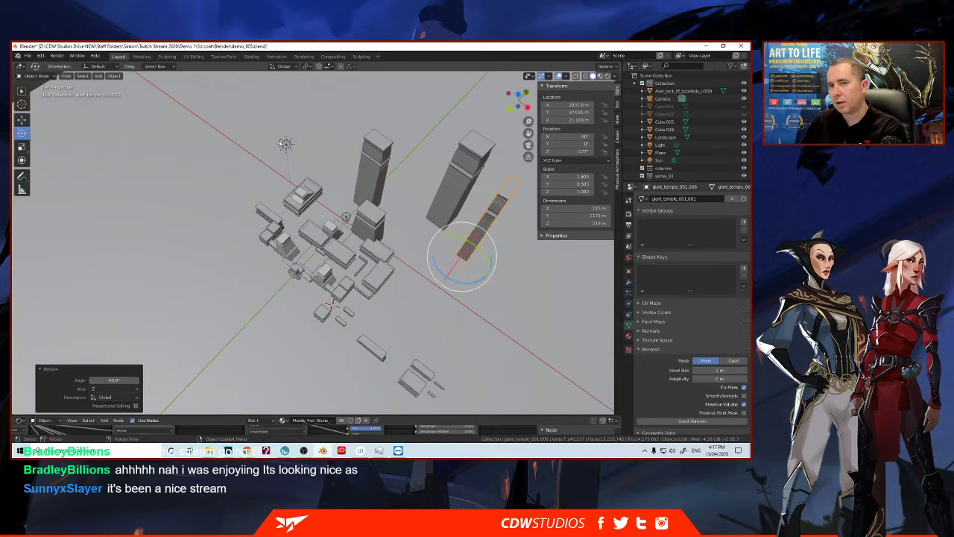
{"action": "left_click", "coordinate": [22, 120]}
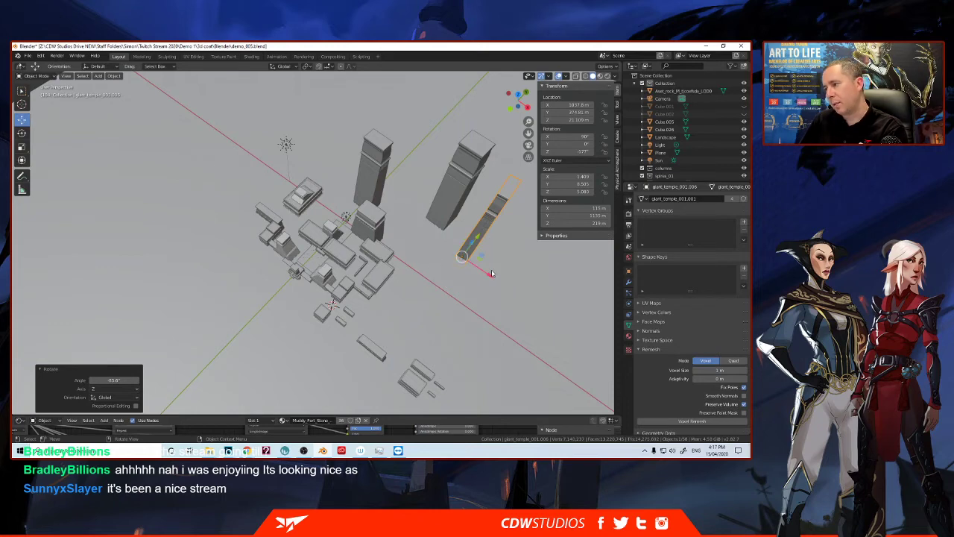
{"action": "left_click_drag", "start_coordinate": [490, 276], "coordinate": [471, 266]}
{"action": "left_click_drag", "start_coordinate": [462, 262], "coordinate": [461, 261]}
Step: Move the tower along X with G X into its new position
{"action": "middle_click_drag", "start_coordinate": [461, 260], "coordinate": [406, 246]}
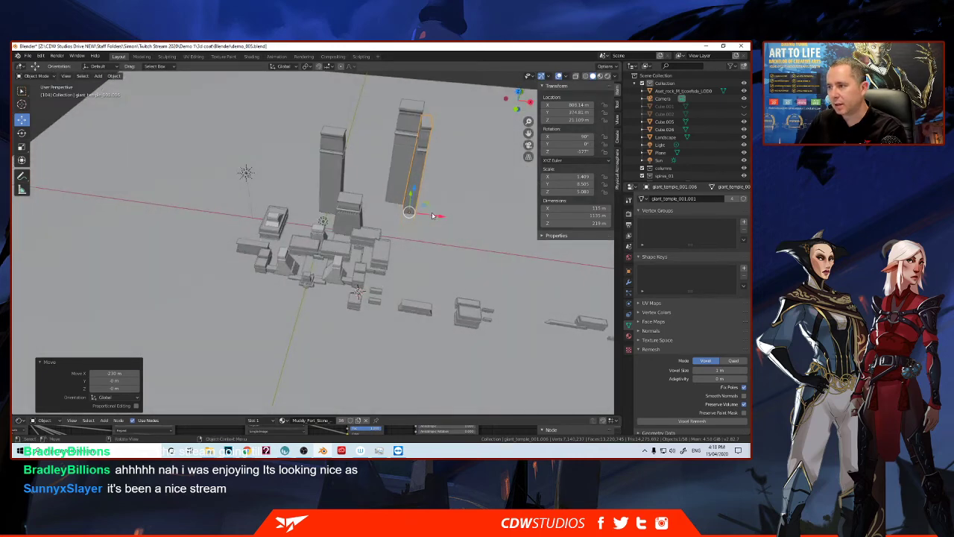
{"action": "key", "text": "g"}
{"action": "key", "text": "x"}
{"action": "left_click", "coordinate": [443, 256]}
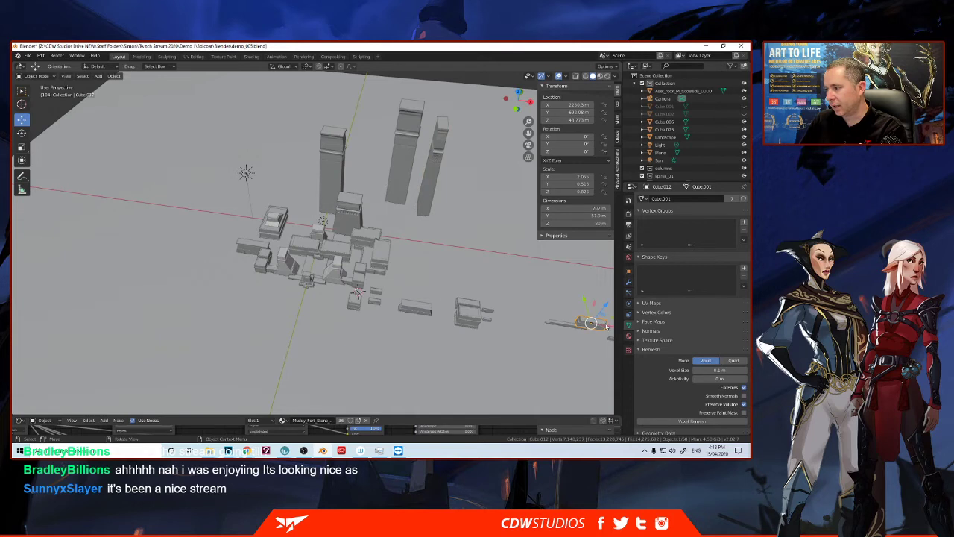
Step: Duplicate the long block at right with Shift+D and shift the copy about 48.7 m along X
{"action": "left_click", "coordinate": [582, 323]}
{"action": "key", "text": "shift+d"}
{"action": "left_click", "coordinate": [422, 296]}
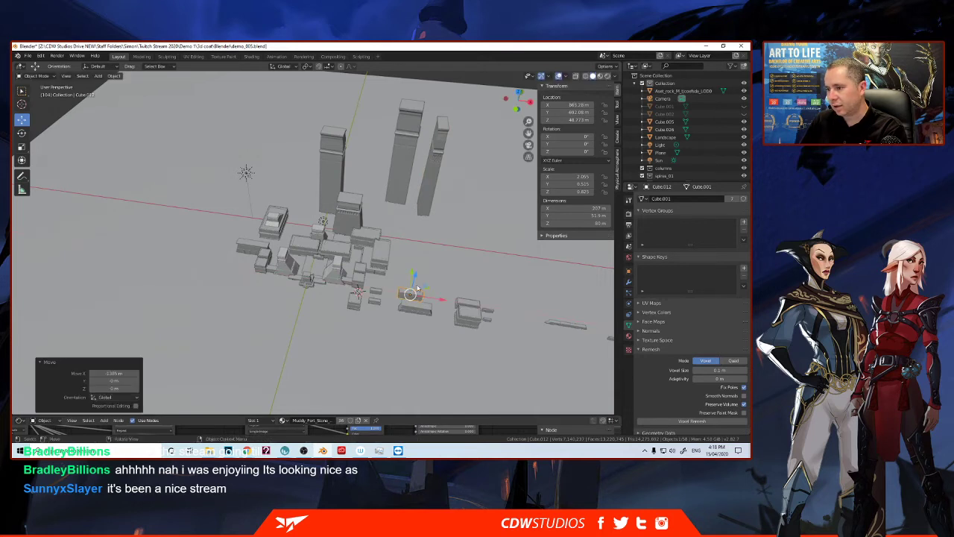
{"action": "mouse_move", "coordinate": [413, 264]}
{"action": "left_mouse_down"}
{"action": "mouse_move", "coordinate": [415, 246]}
{"action": "mouse_move", "coordinate": [421, 267]}
{"action": "left_mouse_up"}
{"action": "left_click", "coordinate": [421, 267]}
Step: Orbit to a top-down view and select the tall dark tower plus its neighbouring towers
{"action": "middle_click_drag", "start_coordinate": [228, 264], "coordinate": [278, 267]}
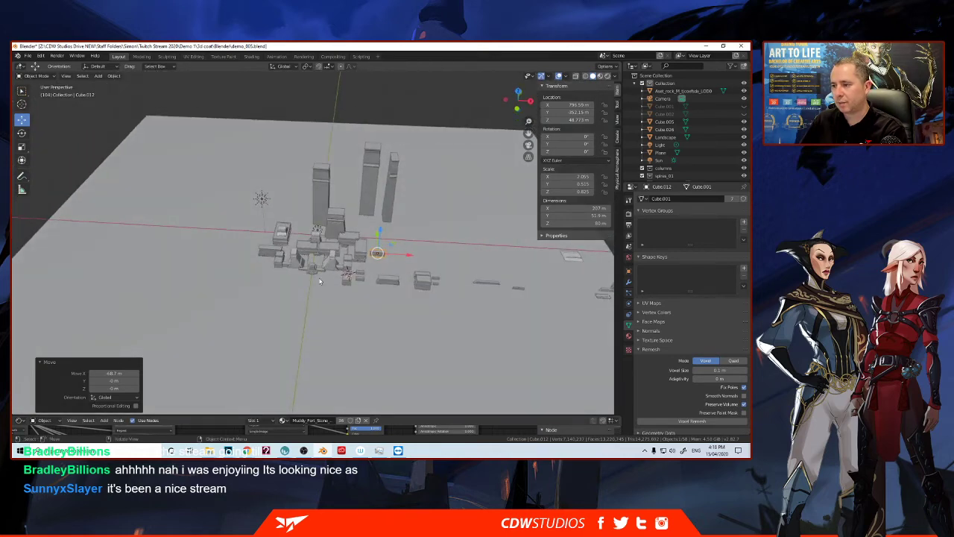
{"action": "middle_click_drag", "start_coordinate": [323, 291], "coordinate": [370, 293]}
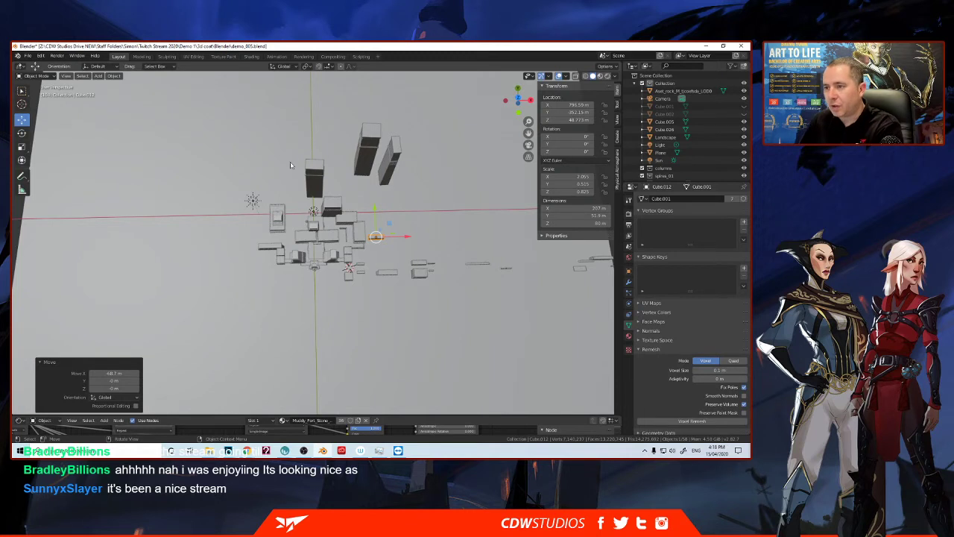
{"action": "left_click", "coordinate": [314, 180]}
{"action": "left_click", "coordinate": [365, 170], "text": "shift"}
Step: Add the small blocks and boxes to the selection and frame them in the view
{"action": "left_click", "coordinate": [334, 205], "text": "shift"}
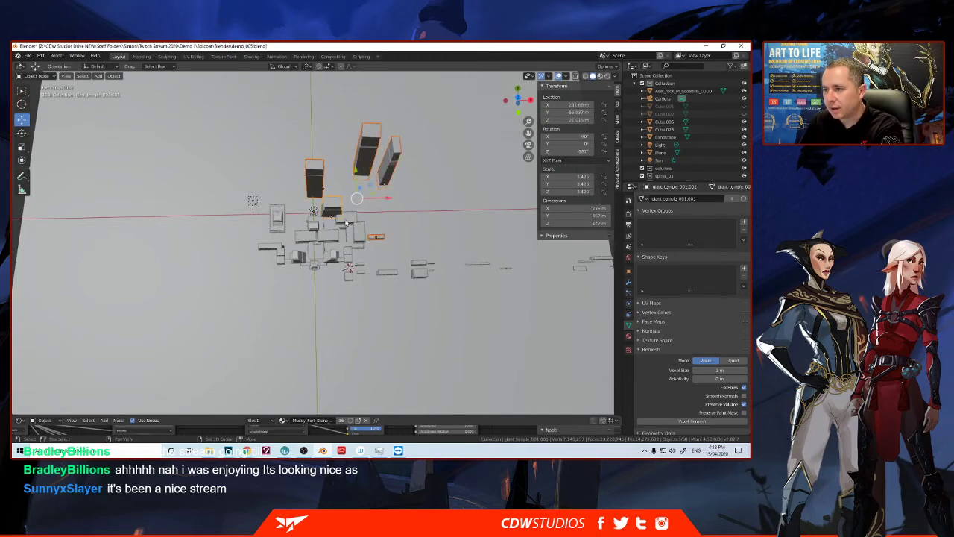
{"action": "left_click", "coordinate": [276, 221], "text": "shift"}
{"action": "left_click", "coordinate": [277, 227], "text": "shift"}
{"action": "left_click", "coordinate": [303, 237], "text": "shift"}
{"action": "left_click", "coordinate": [326, 235], "text": "shift"}
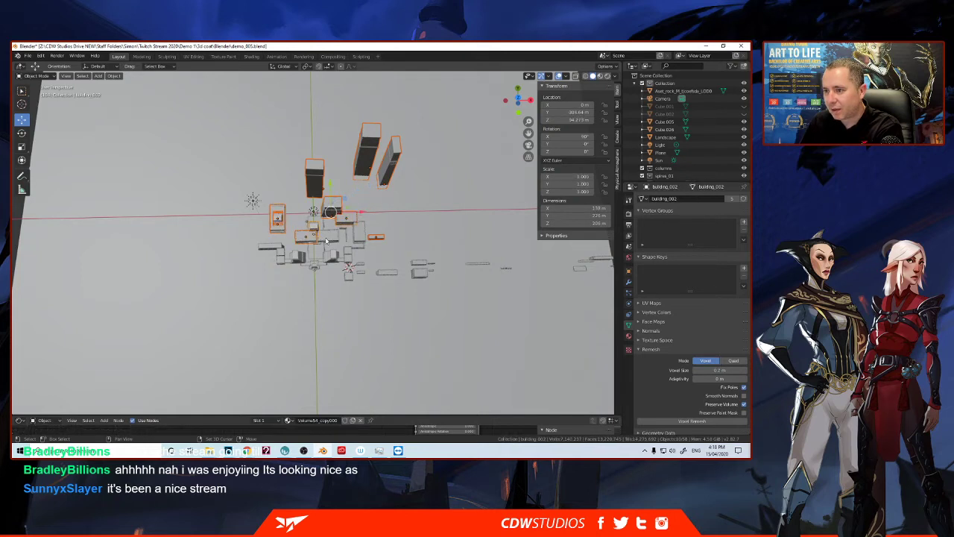
{"action": "left_click", "coordinate": [349, 237], "text": "shift"}
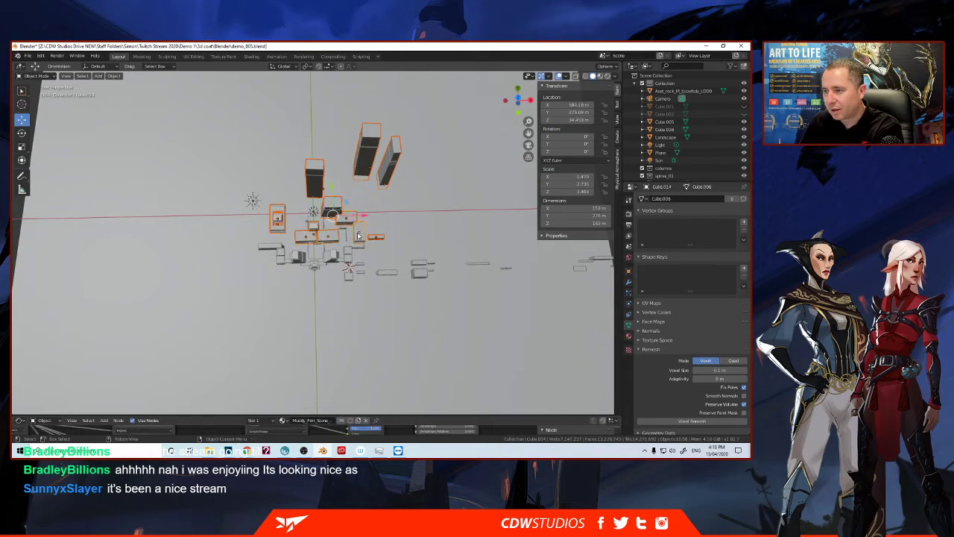
{"action": "key", "text": "KP_Decimal"}
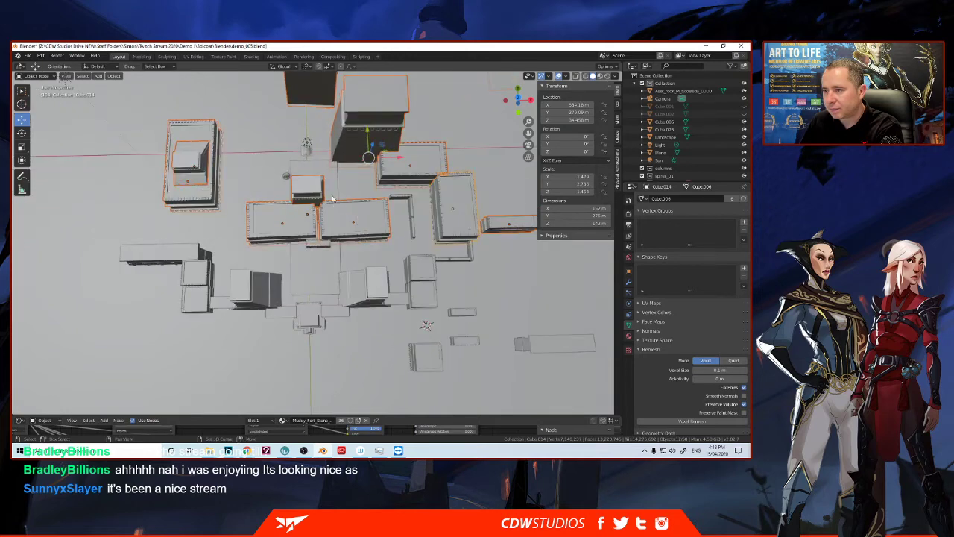
Step: Add the base, cube, wall block, bar pieces, post, stacked blocks and long flat base to the selection
{"action": "left_click", "coordinate": [334, 198], "text": "shift"}
{"action": "left_click", "coordinate": [405, 206], "text": "shift"}
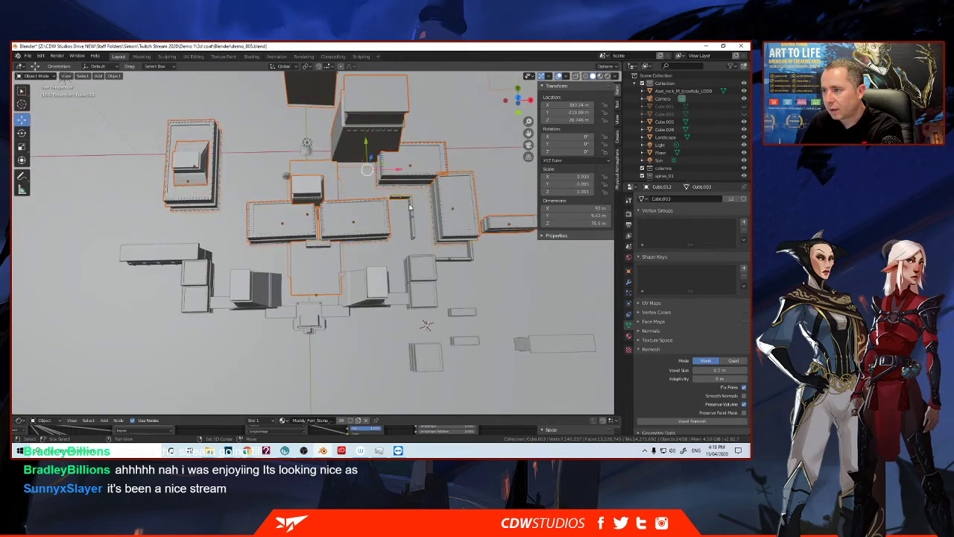
{"action": "left_click", "coordinate": [423, 267], "text": "shift"}
{"action": "left_click", "coordinate": [447, 259], "text": "shift"}
{"action": "left_click", "coordinate": [473, 259], "text": "shift"}
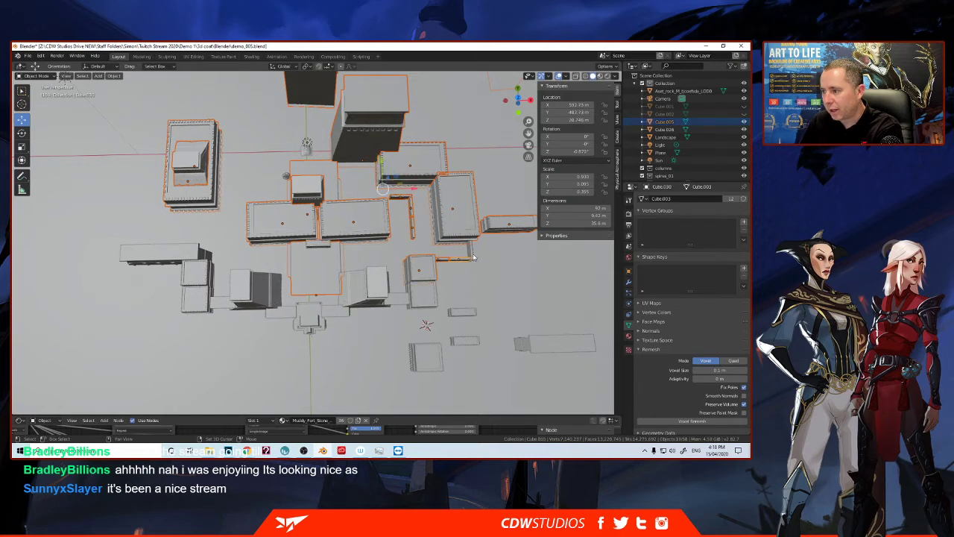
{"action": "left_click", "coordinate": [470, 250], "text": "shift"}
{"action": "left_click", "coordinate": [196, 275], "text": "shift"}
{"action": "left_click", "coordinate": [197, 298], "text": "shift"}
{"action": "left_click", "coordinate": [188, 255], "text": "shift"}
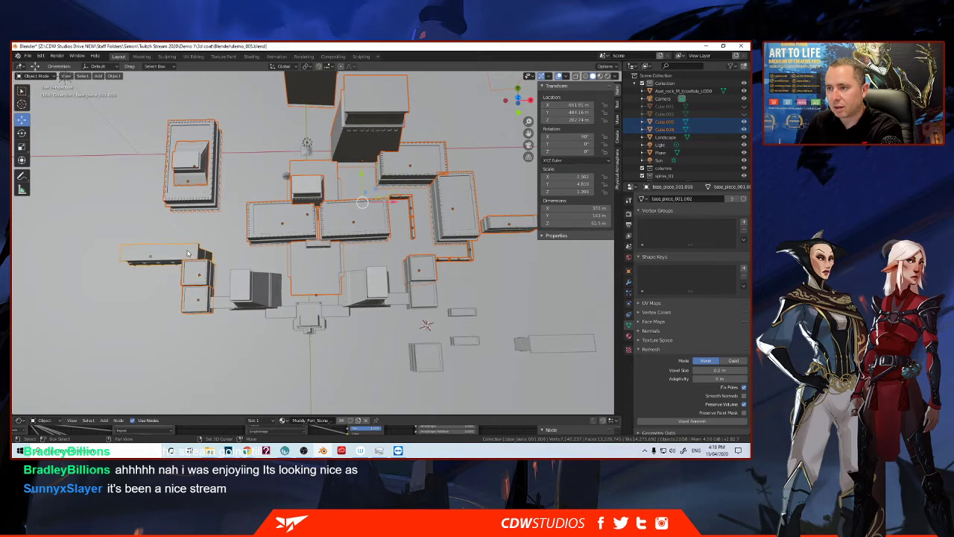
{"action": "left_click", "coordinate": [225, 304], "text": "shift"}
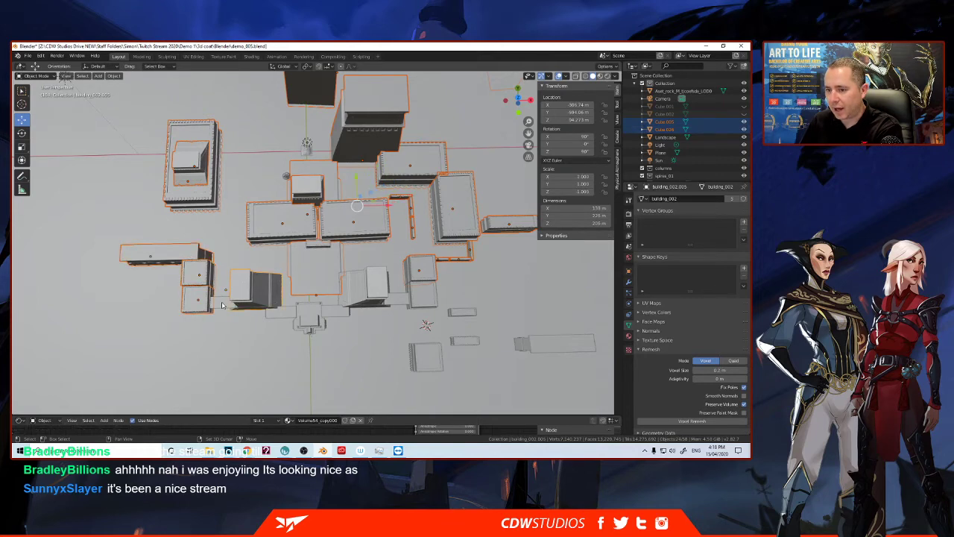
Step: Add the remaining right-hand pieces, then zoom out to an oblique view of the scene
{"action": "left_click", "coordinate": [357, 291], "text": "shift"}
{"action": "left_click", "coordinate": [402, 300], "text": "shift"}
{"action": "left_click", "coordinate": [425, 299], "text": "shift"}
{"action": "left_click", "coordinate": [461, 314], "text": "shift"}
{"action": "scroll", "coordinate": [321, 255], "scroll_direction": "down", "scroll_amount": 3}
{"action": "middle_click_drag", "start_coordinate": [320, 256], "coordinate": [348, 226]}
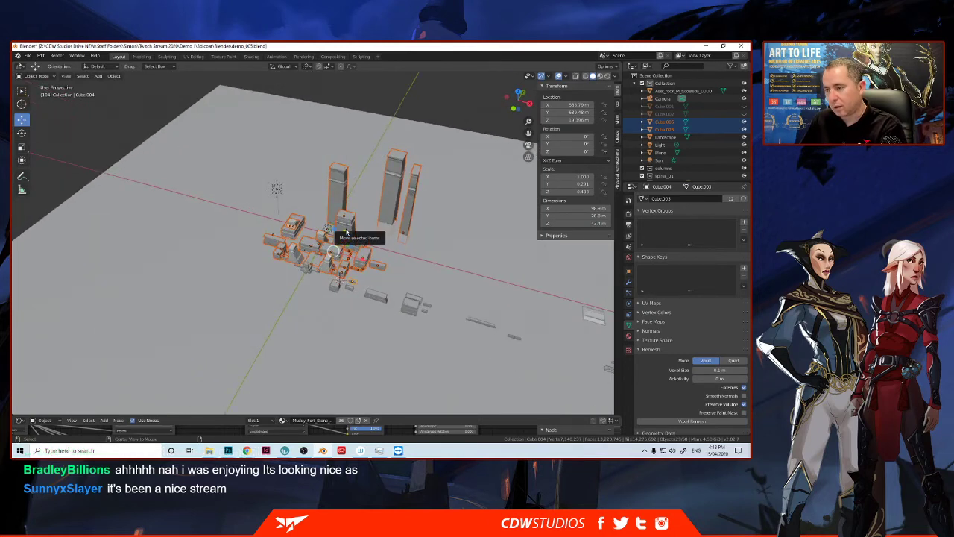
Step: Make a linked duplicate of the cluster with Alt+D and move it along X
{"action": "key", "text": "alt+d"}
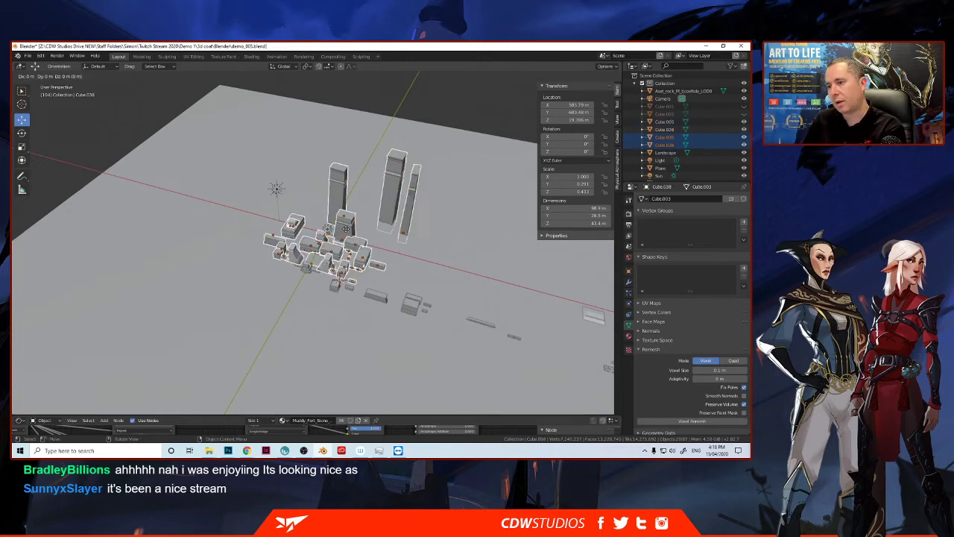
{"action": "right_click", "coordinate": [346, 233]}
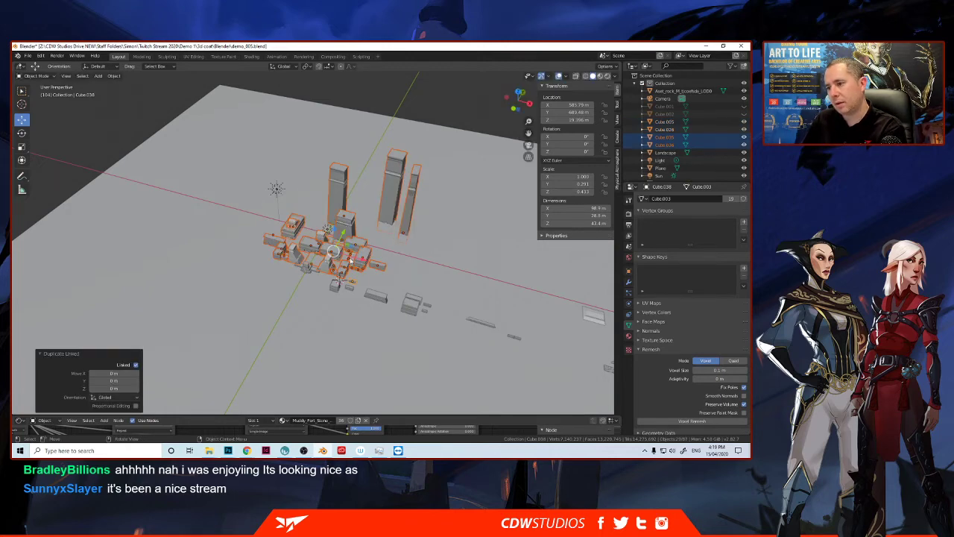
{"action": "key", "text": "g"}
{"action": "key", "text": "x"}
{"action": "left_click", "coordinate": [472, 281]}
{"action": "scroll", "coordinate": [440, 273], "scroll_direction": "down", "scroll_amount": 2}
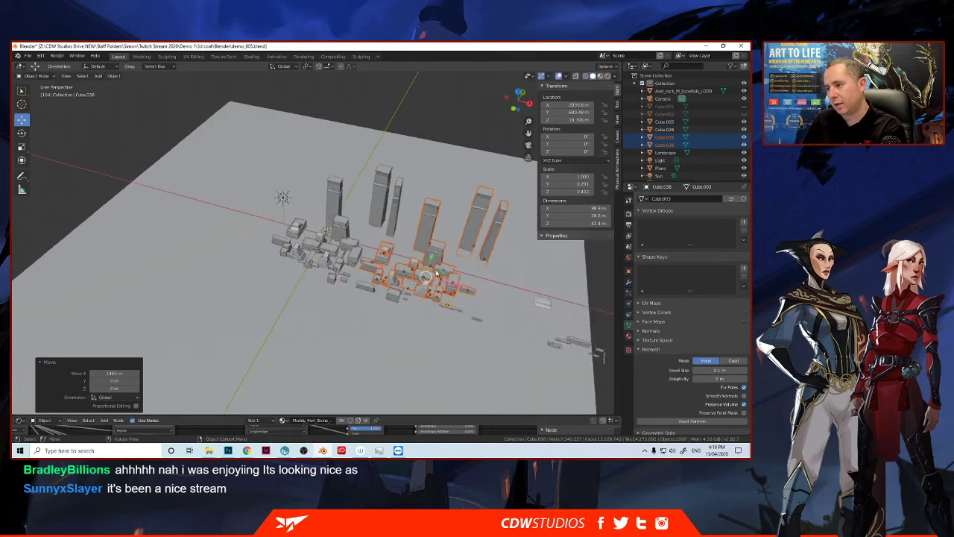
{"action": "middle_click_drag", "start_coordinate": [408, 263], "coordinate": [321, 316]}
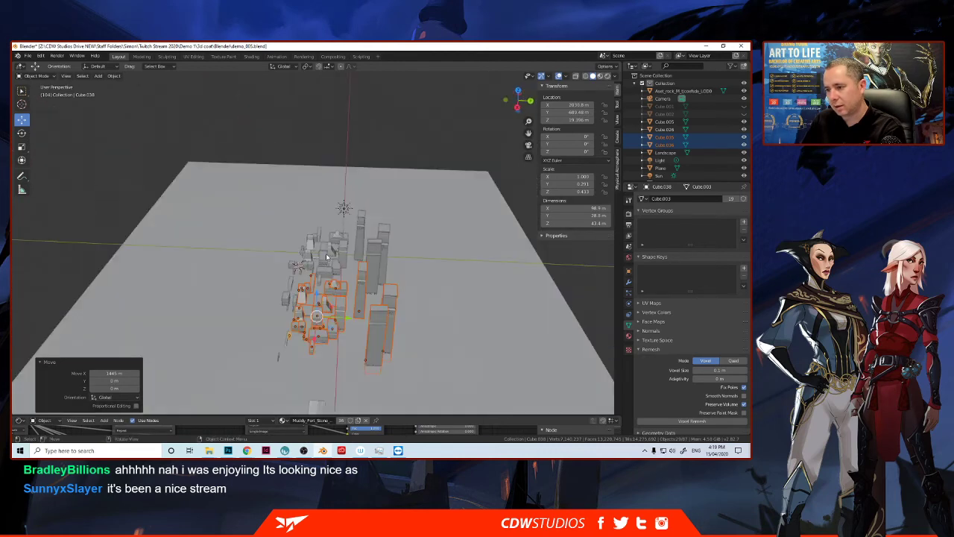
Step: Move the linked copy along Y, then slide it back slightly along X
{"action": "key", "text": "g"}
{"action": "key", "text": "y"}
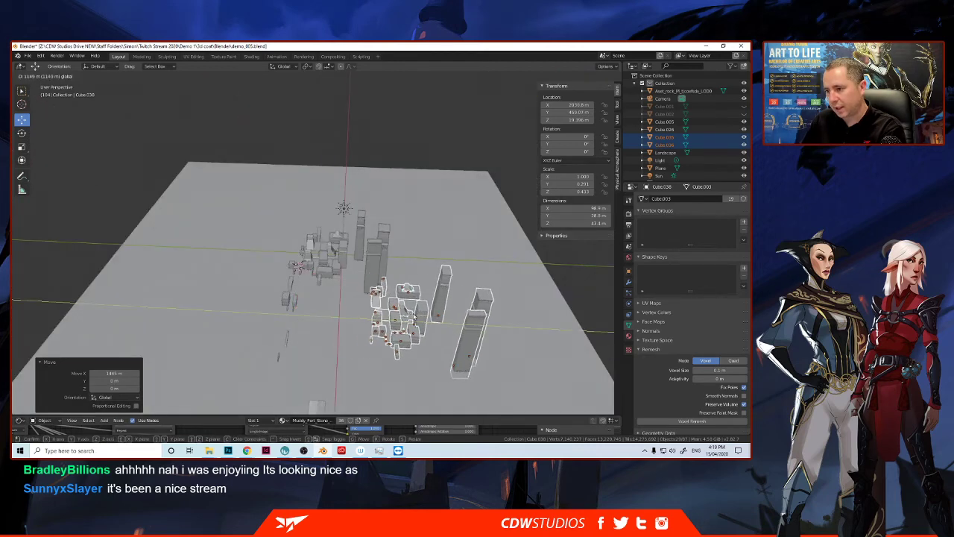
{"action": "left_click", "coordinate": [409, 313]}
{"action": "left_click_drag", "start_coordinate": [397, 341], "coordinate": [395, 327]}
{"action": "middle_click_drag", "start_coordinate": [321, 305], "coordinate": [364, 290]}
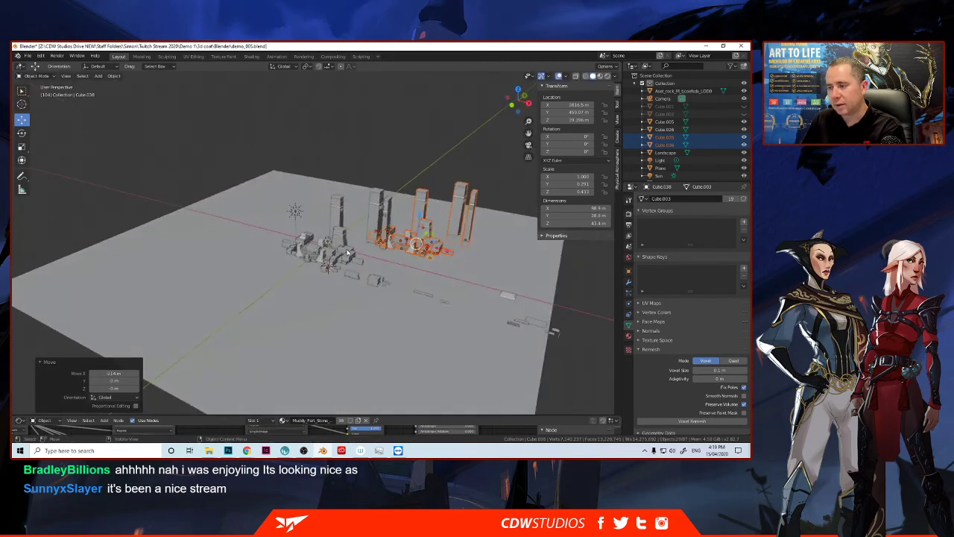
{"action": "scroll", "coordinate": [436, 258], "scroll_direction": "up", "scroll_amount": 2}
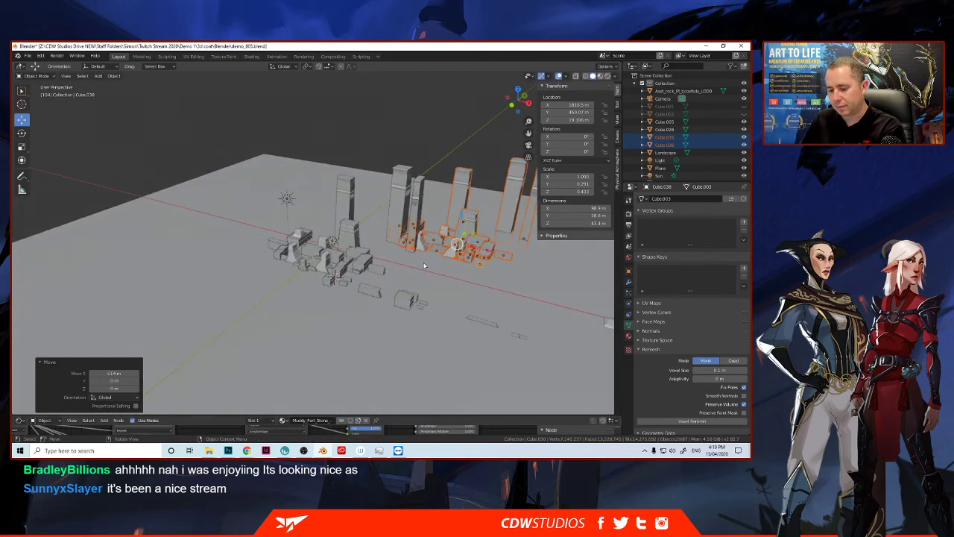
{"action": "middle_click_drag", "start_coordinate": [448, 253], "coordinate": [343, 298], "text": "shift"}
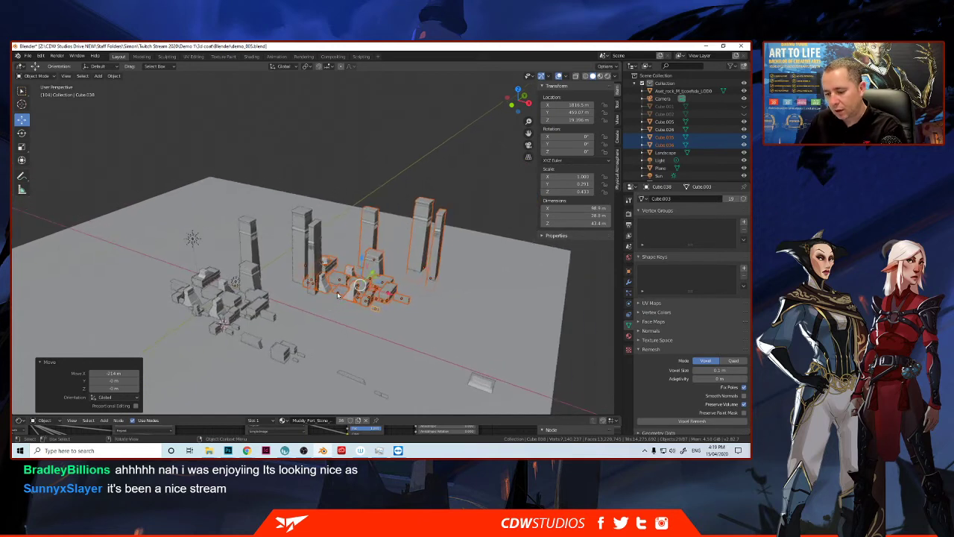
{"action": "key", "text": "F3"}
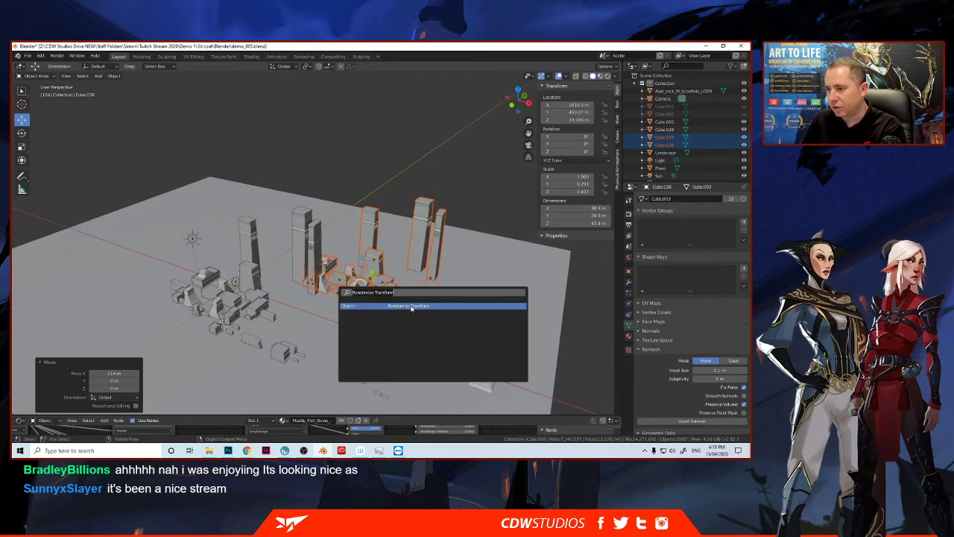
Step: Apply Randomize Transform to the copied buildings with random seed 8
{"action": "left_click", "coordinate": [410, 307]}
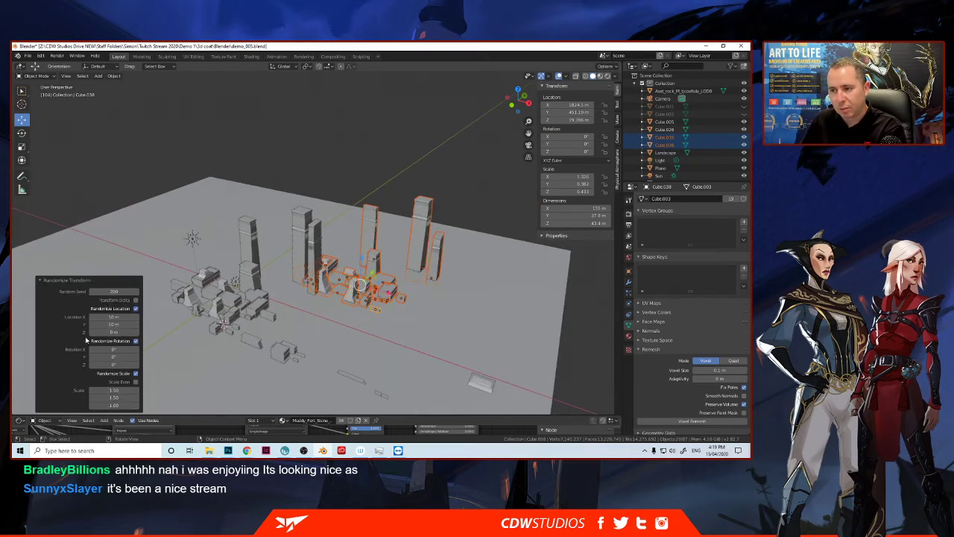
{"action": "left_click", "coordinate": [118, 291]}
{"action": "type", "text": "8"}
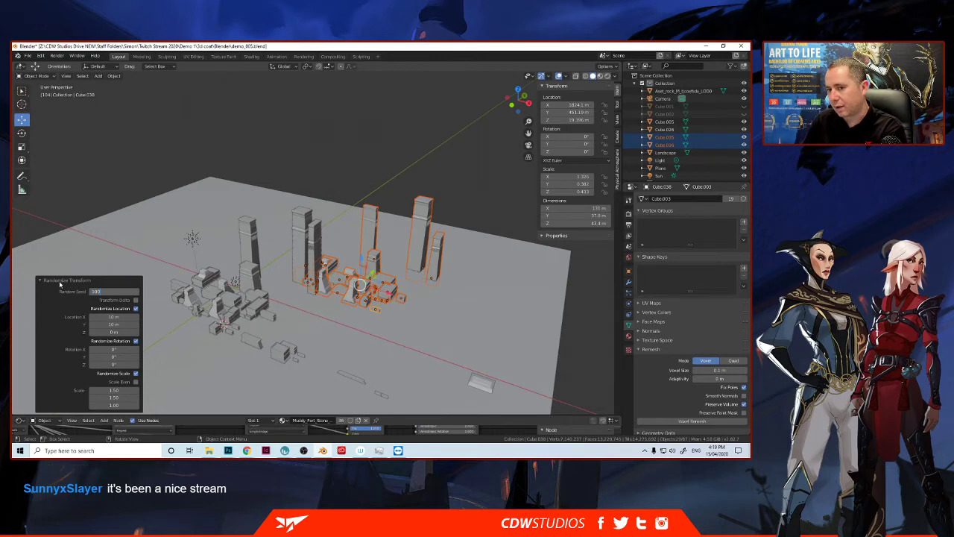
{"action": "key", "text": "Return"}
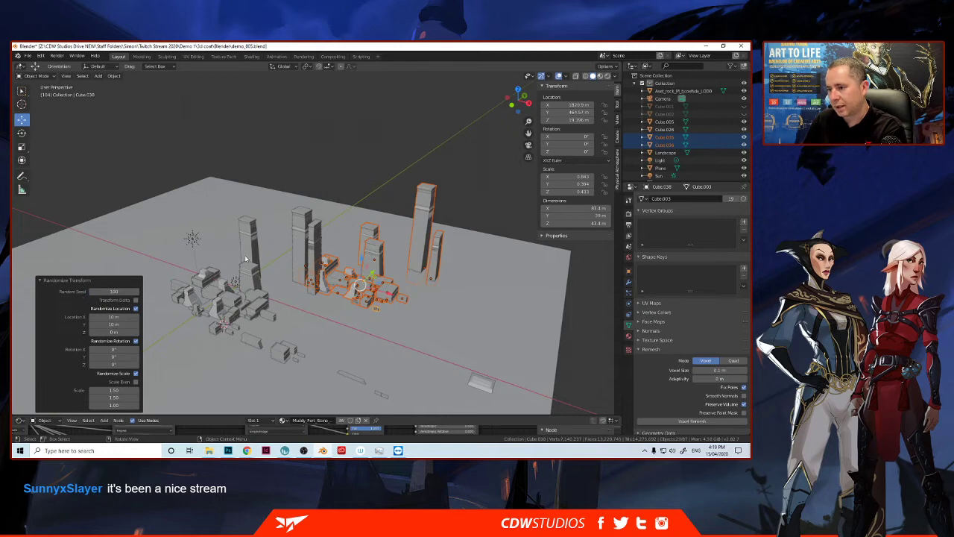
Step: Reposition the randomized buildings beside the original cluster and nudge them along Y, then deselect all
{"action": "key", "text": "g"}
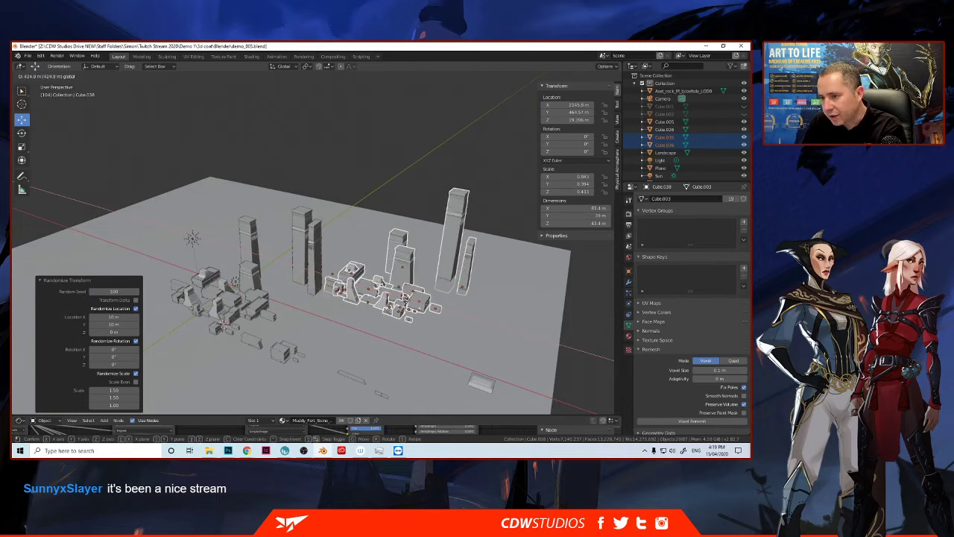
{"action": "left_click", "coordinate": [401, 282]}
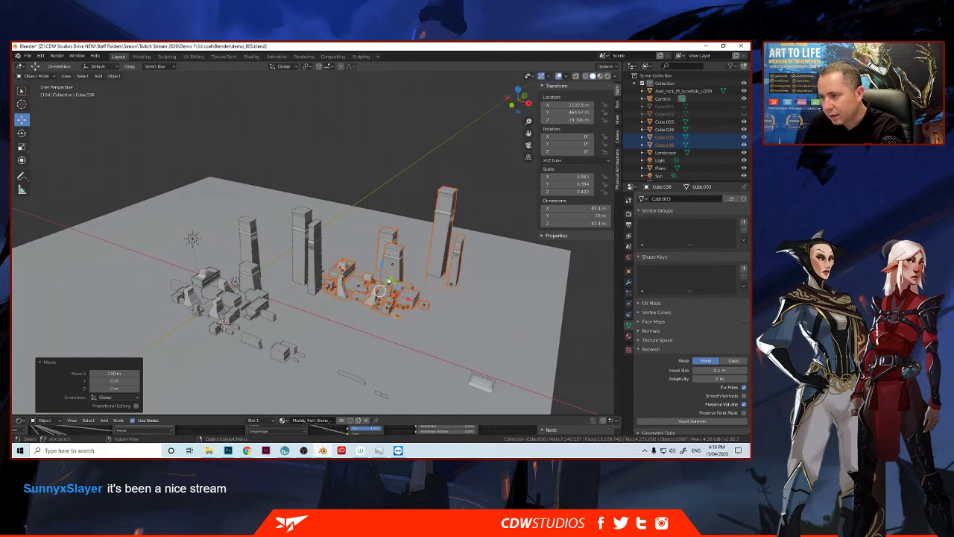
{"action": "key", "text": "g"}
{"action": "left_click_drag", "start_coordinate": [382, 288], "coordinate": [384, 287], "text": "ctrl"}
{"action": "key", "text": "alt+a"}
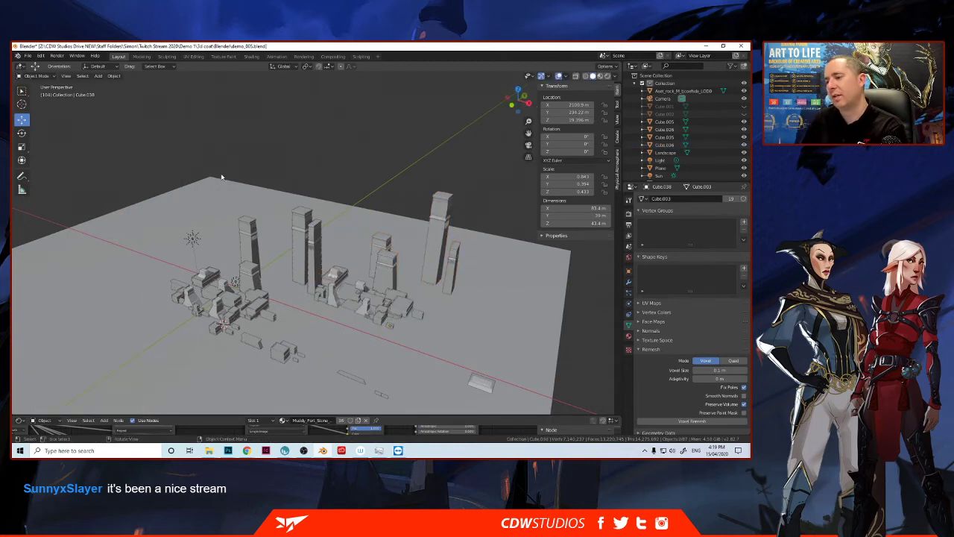
{"action": "scroll", "coordinate": [314, 246], "scroll_direction": "up", "scroll_amount": 4}
{"action": "middle_click_drag", "start_coordinate": [365, 308], "coordinate": [379, 279]}
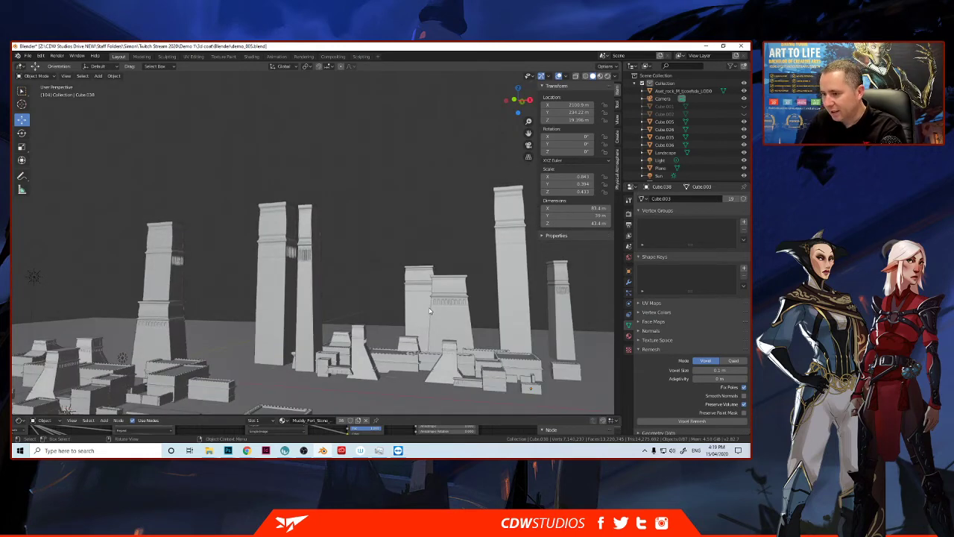
{"action": "middle_click_drag", "start_coordinate": [379, 301], "coordinate": [395, 315]}
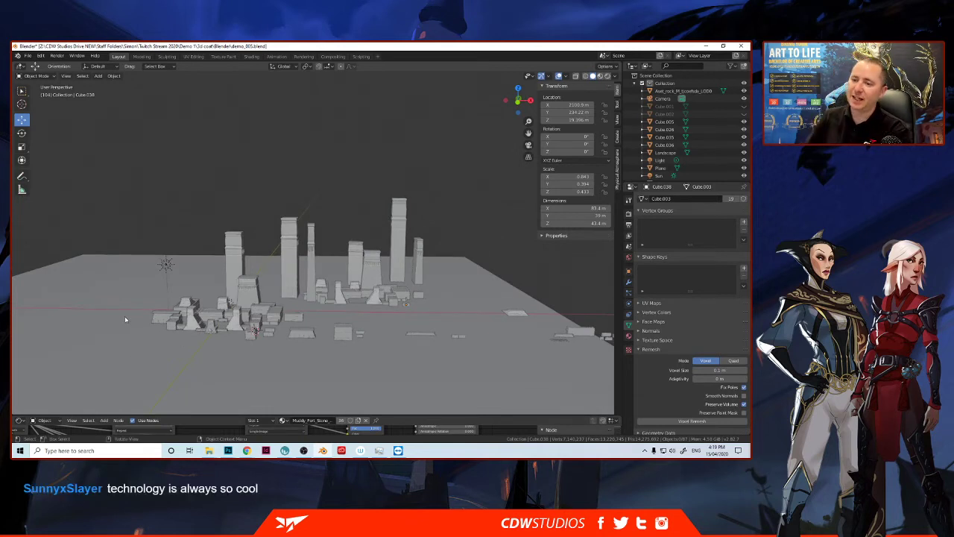
{"action": "scroll", "coordinate": [132, 307], "scroll_direction": "up", "scroll_amount": 2}
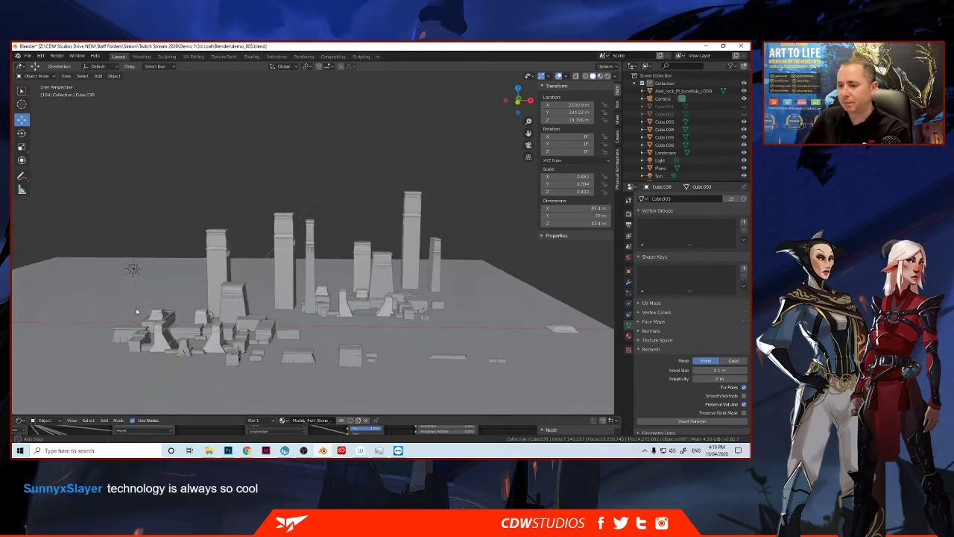
{"action": "scroll", "coordinate": [129, 306], "scroll_direction": "up", "scroll_amount": 2}
{"action": "scroll", "coordinate": [129, 307], "scroll_direction": "down", "scroll_amount": 2}
{"action": "scroll", "coordinate": [128, 306], "scroll_direction": "up", "scroll_amount": 1}
{"action": "middle_click_drag", "start_coordinate": [125, 307], "coordinate": [111, 308]}
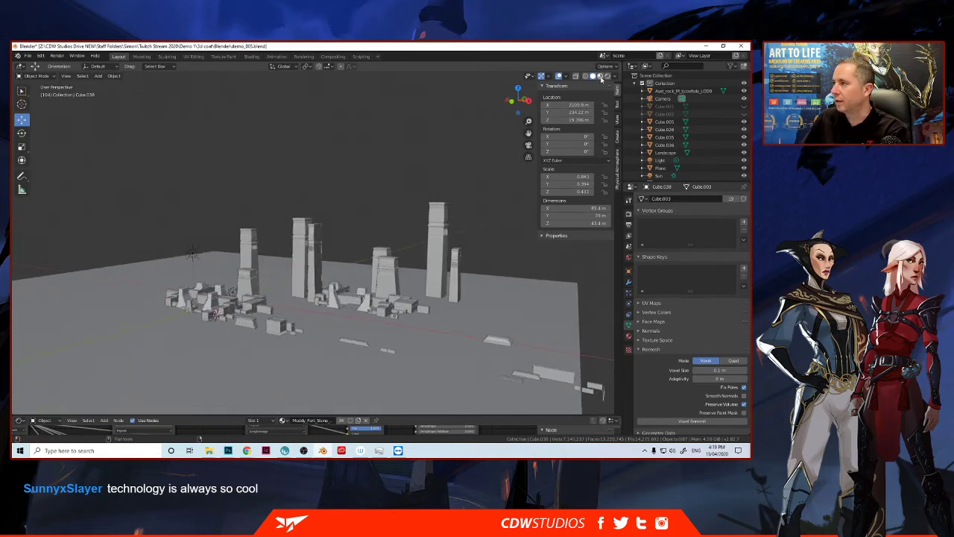
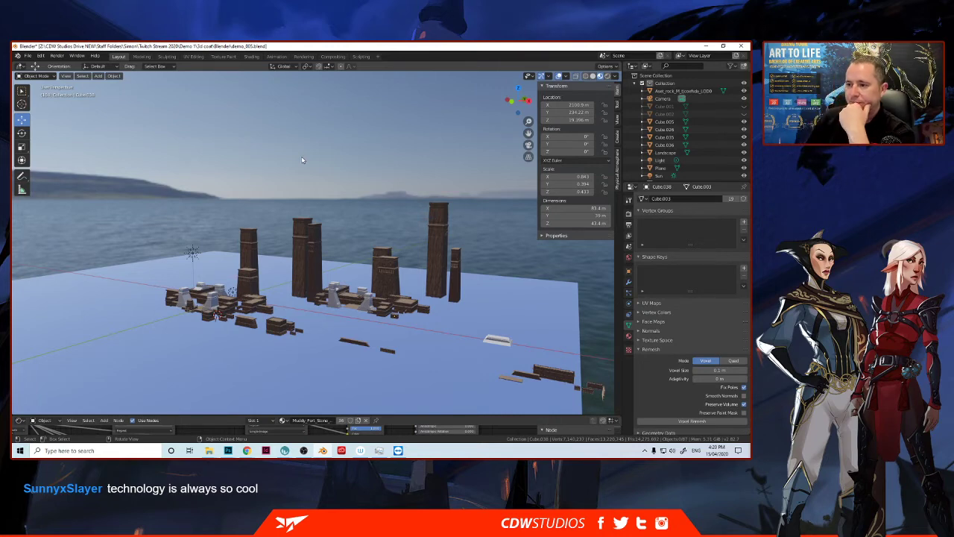
Step: Look over the ruined towers and ground plane, then switch the viewport to Rendered shading
{"action": "middle_click_drag", "start_coordinate": [242, 251], "coordinate": [257, 279]}
{"action": "scroll", "coordinate": [249, 249], "scroll_direction": "up", "scroll_amount": 1}
{"action": "scroll", "coordinate": [252, 285], "scroll_direction": "up", "scroll_amount": 2}
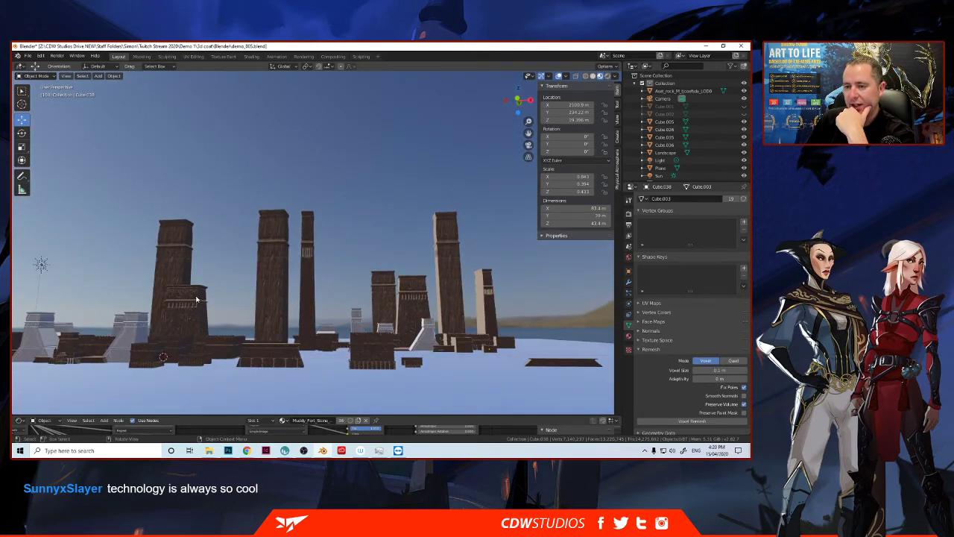
{"action": "scroll", "coordinate": [196, 298], "scroll_direction": "down", "scroll_amount": 1}
{"action": "middle_click_drag", "start_coordinate": [196, 299], "coordinate": [202, 339]}
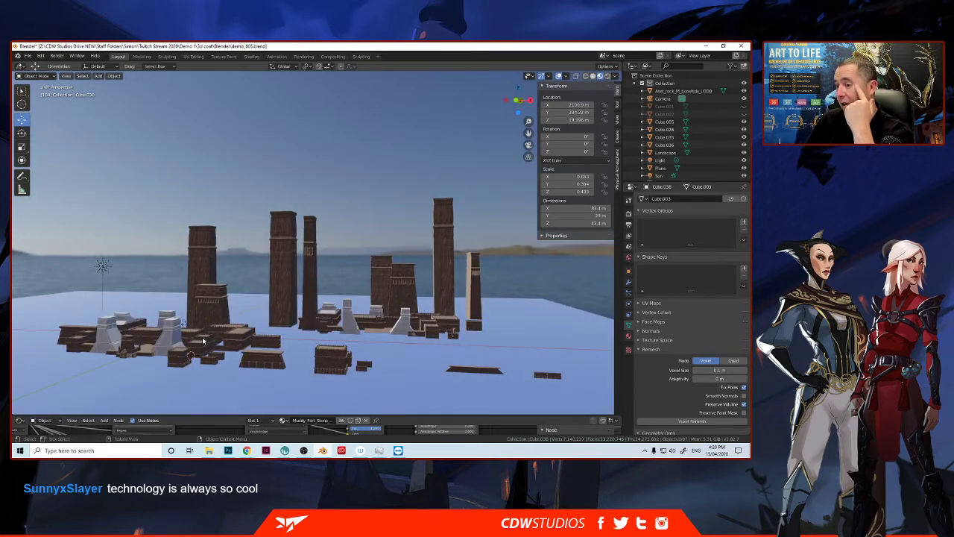
{"action": "mouse_move", "coordinate": [278, 319]}
{"action": "middle_mouse_down"}
{"action": "mouse_move", "coordinate": [222, 322]}
{"action": "mouse_move", "coordinate": [273, 318]}
{"action": "middle_mouse_up"}
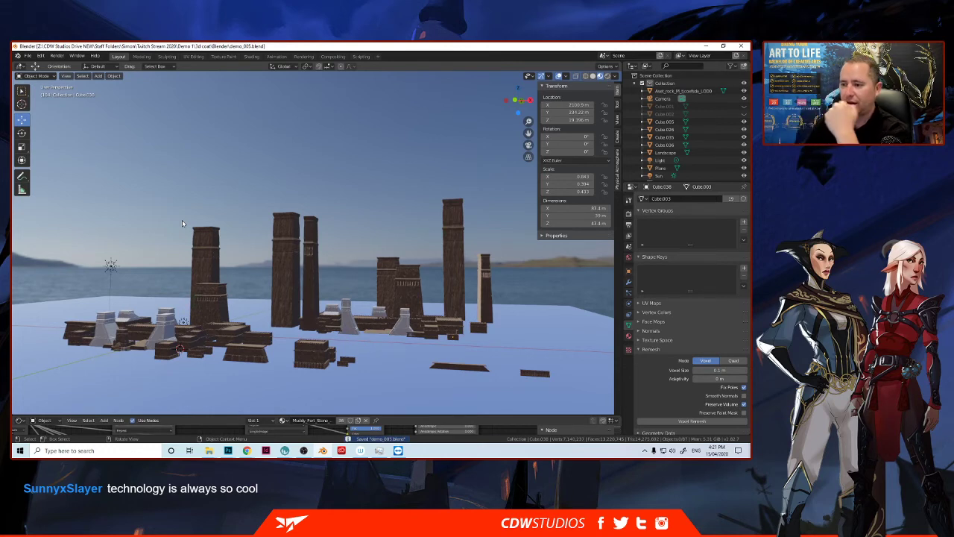
{"action": "left_click", "coordinate": [608, 76]}
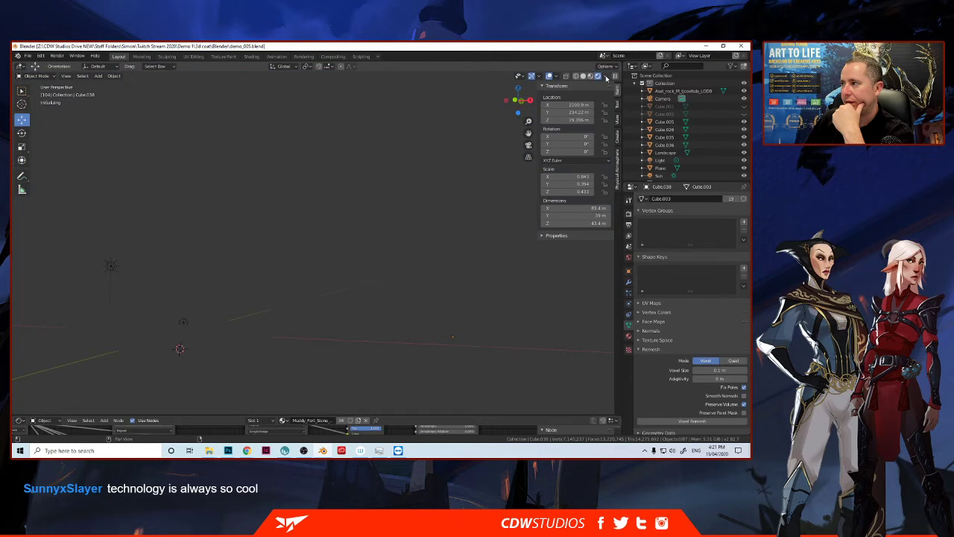